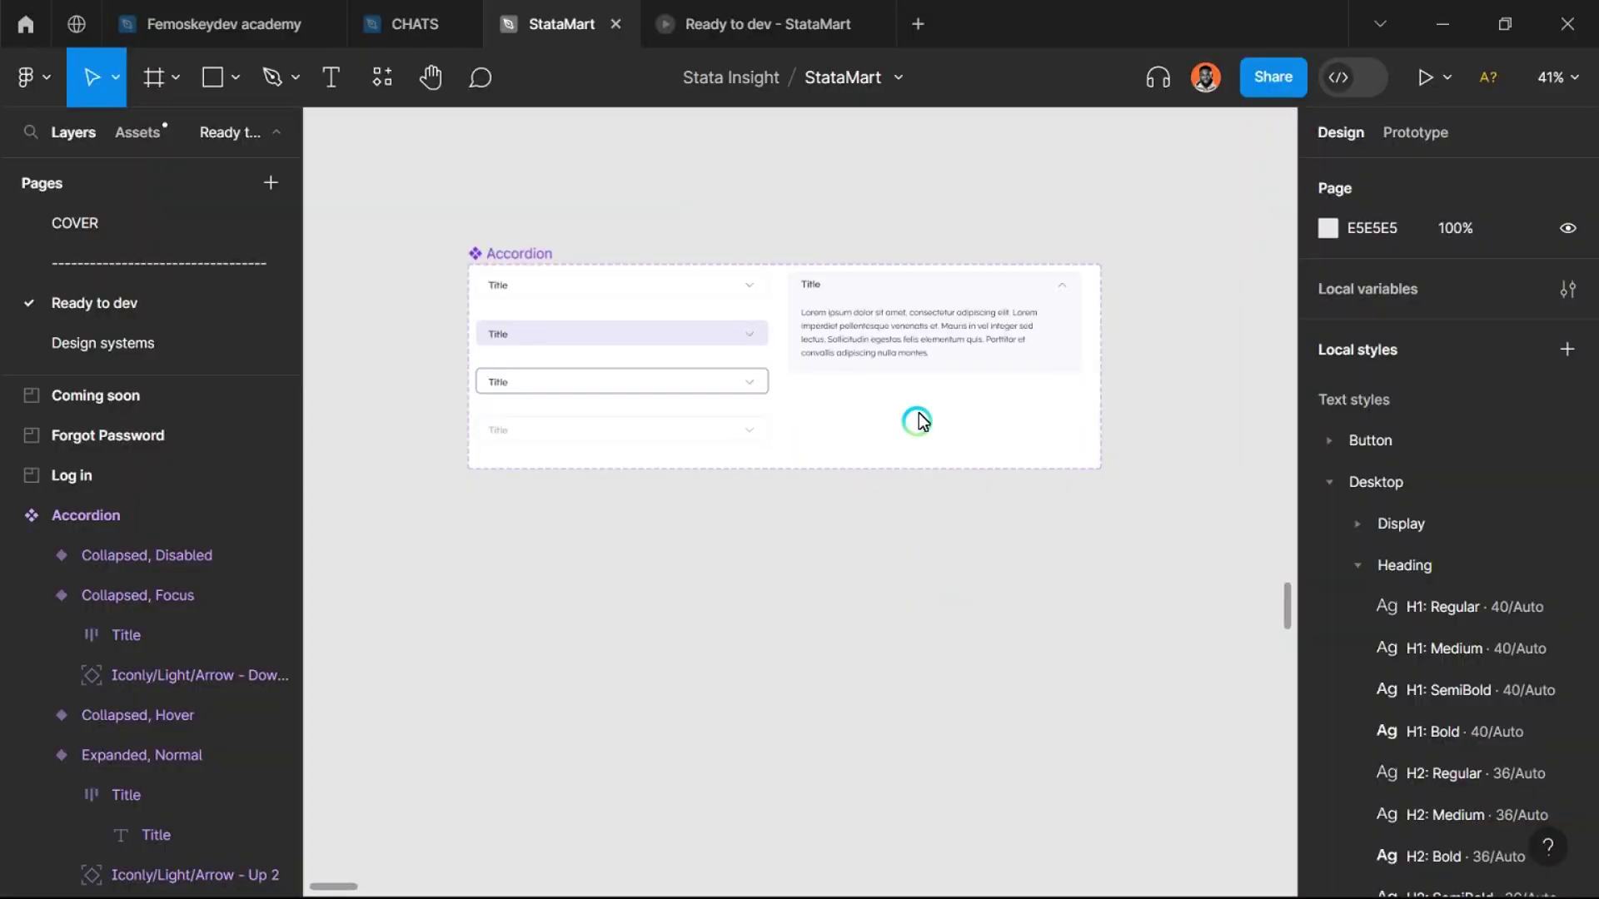
# Step: Select the Expanded, Normal accordion variant and view the running StataMart FAQ prototype
pyautogui.click(900, 356)
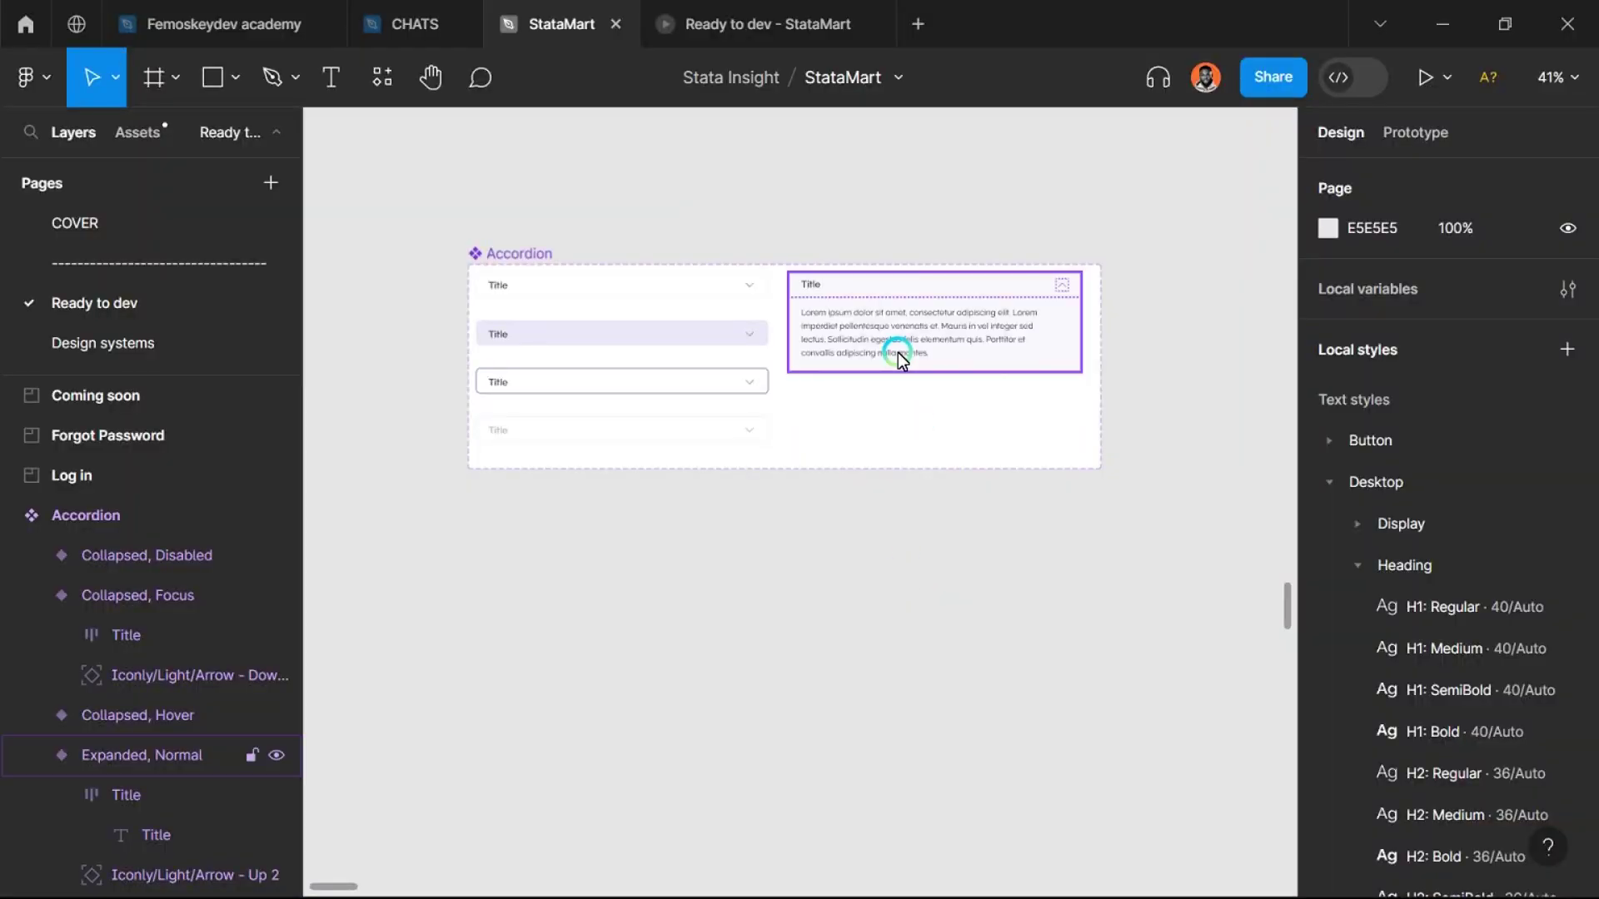
pyautogui.click(785, 29)
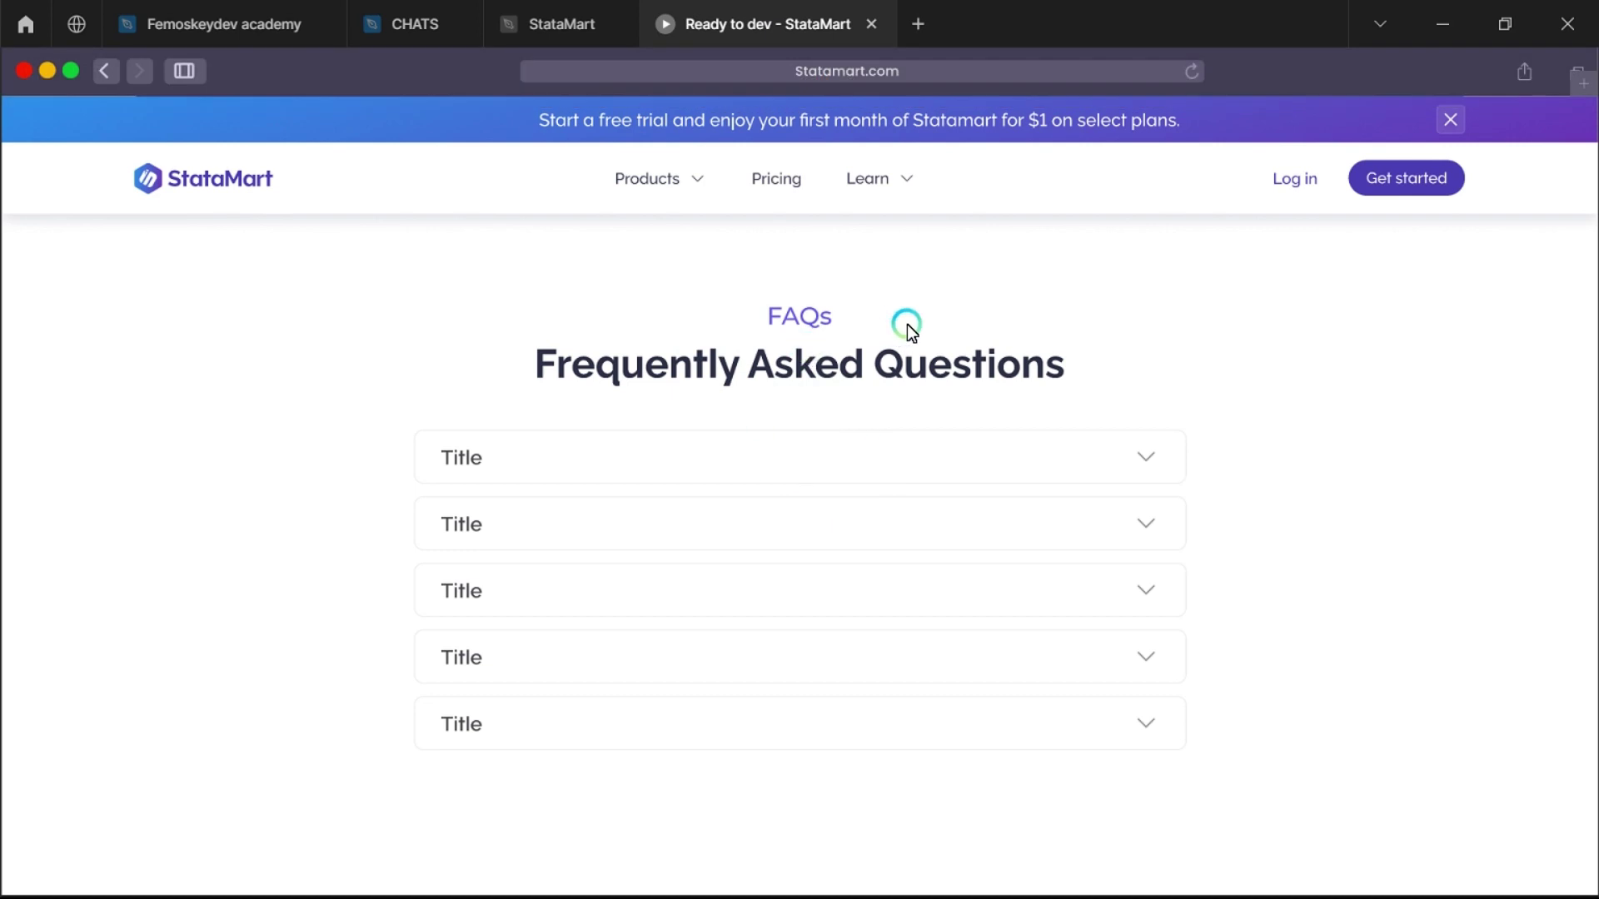
pyautogui.click(748, 430)
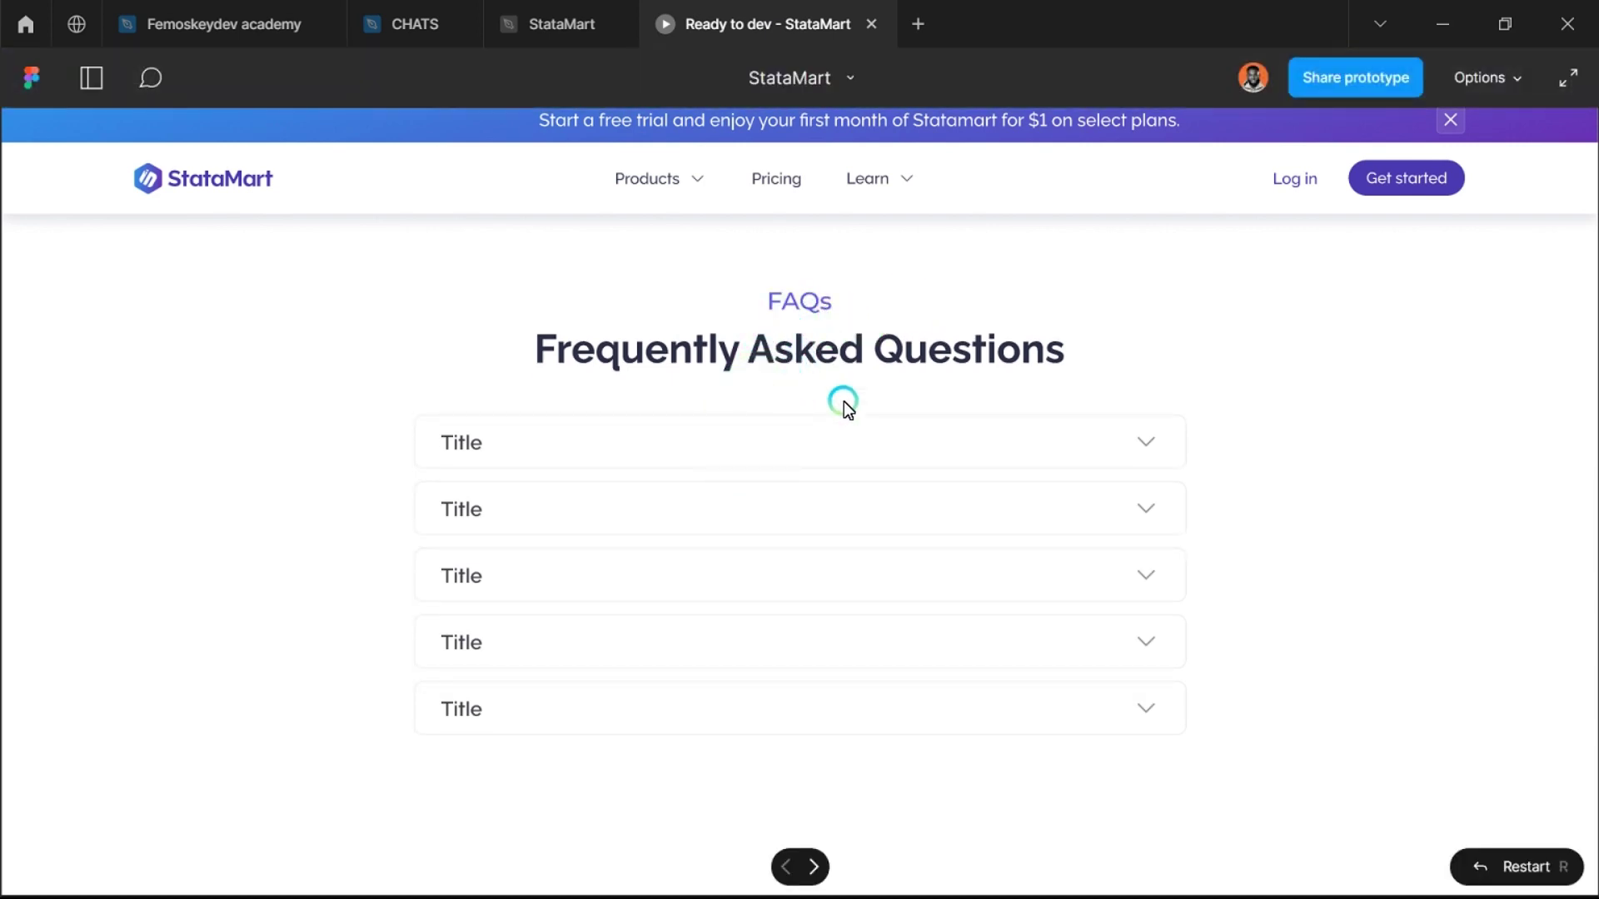
pyautogui.click(931, 436)
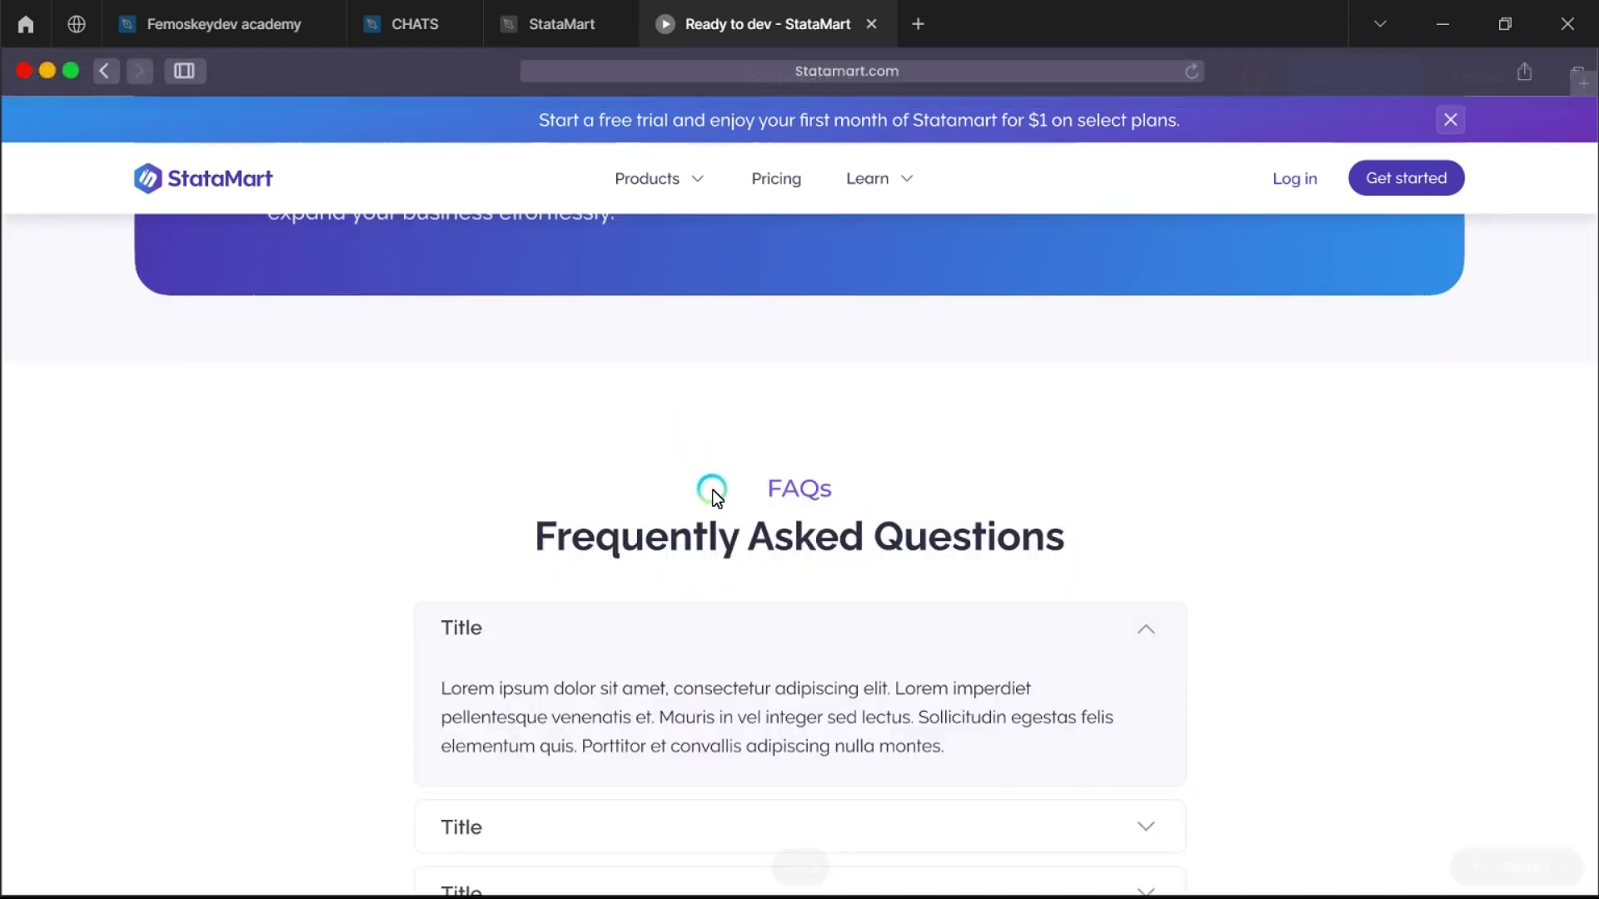
pyautogui.click(808, 432)
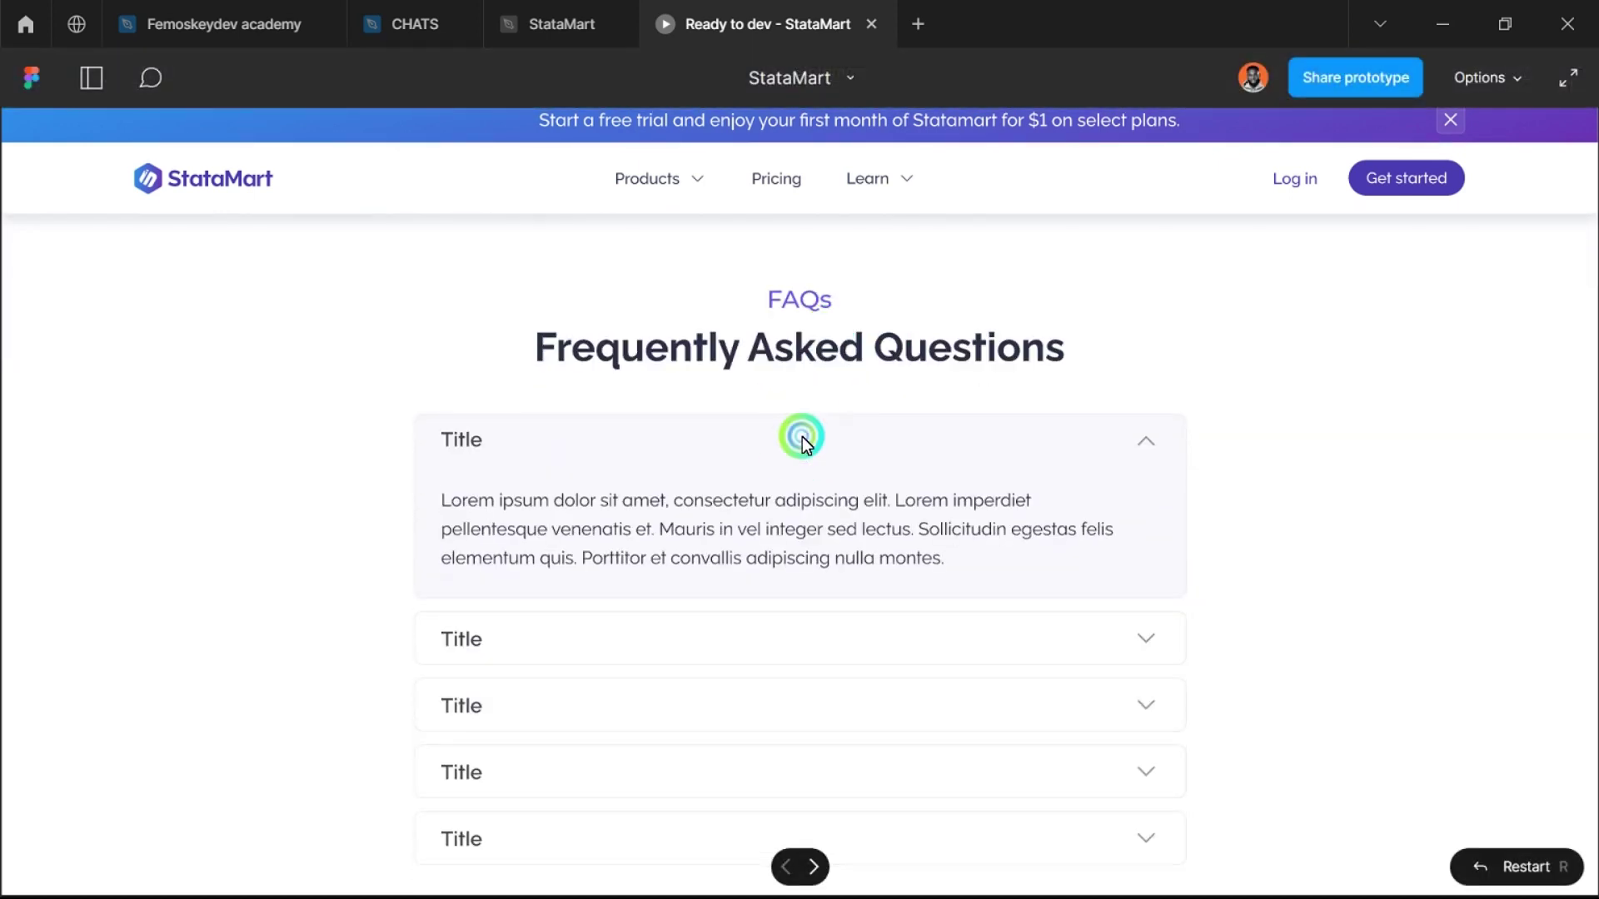
pyautogui.click(776, 534)
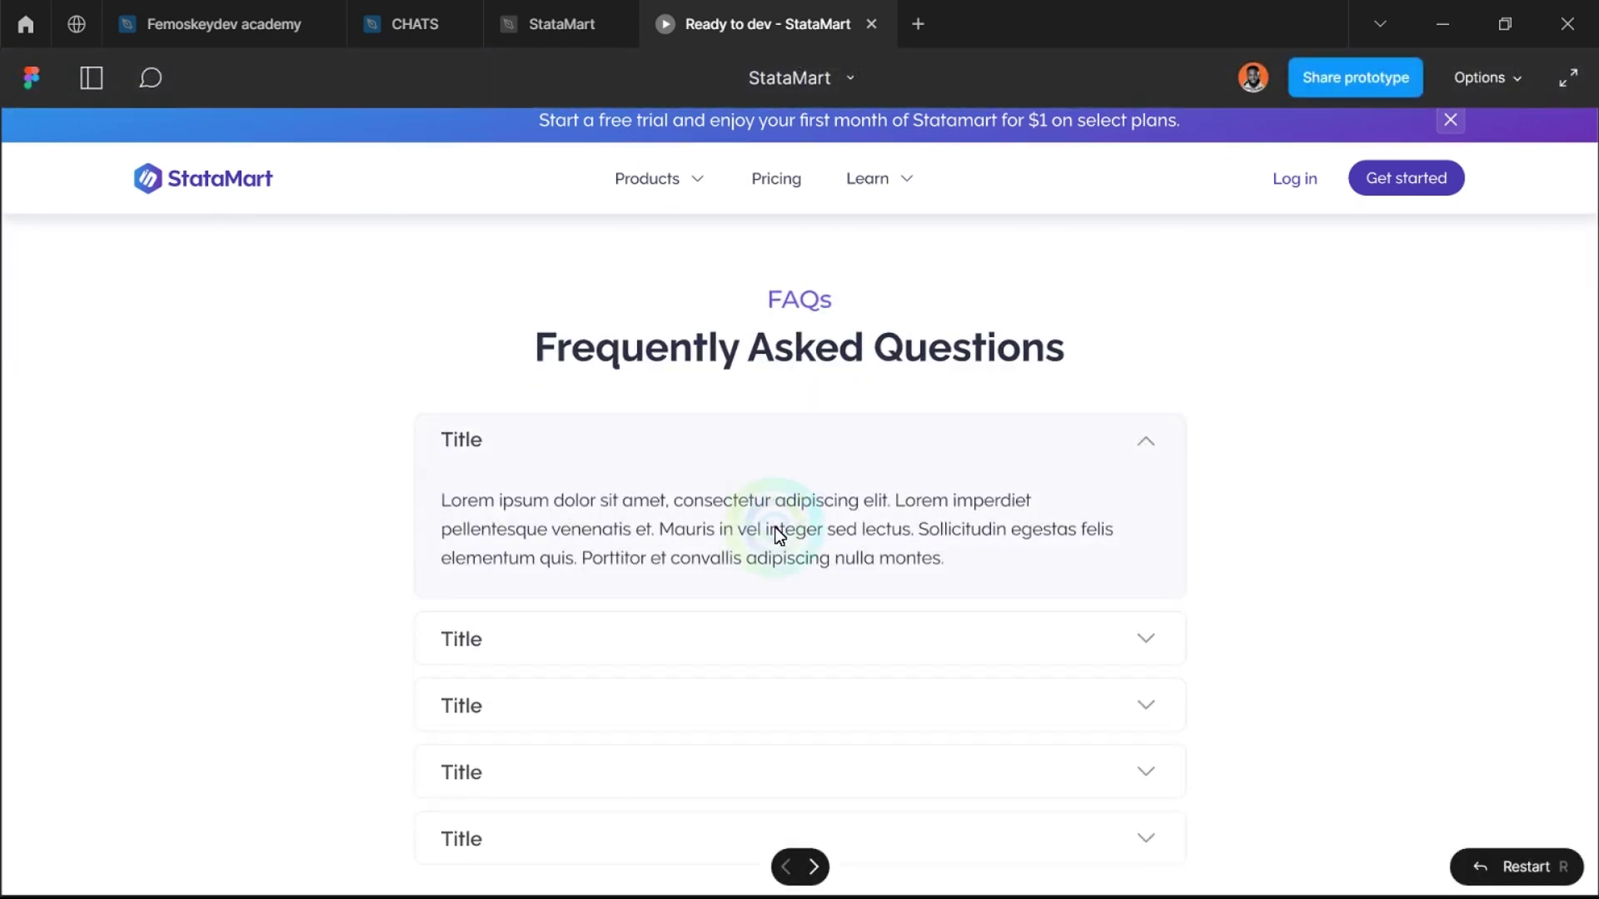
pyautogui.click(766, 434)
pyautogui.click(756, 500)
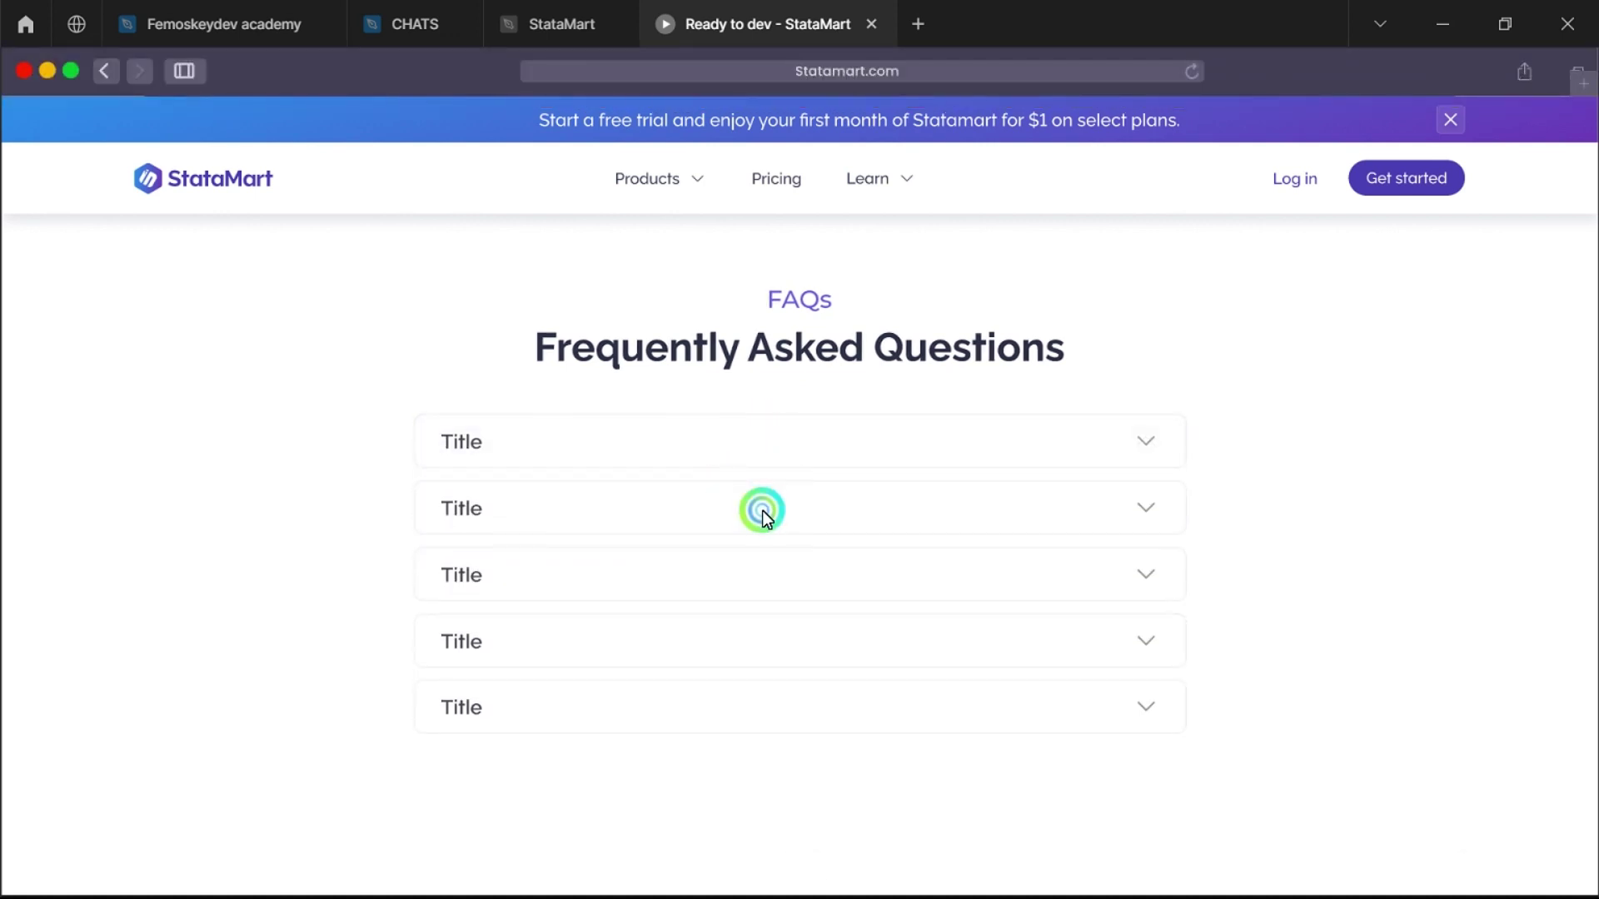
pyautogui.click(792, 525)
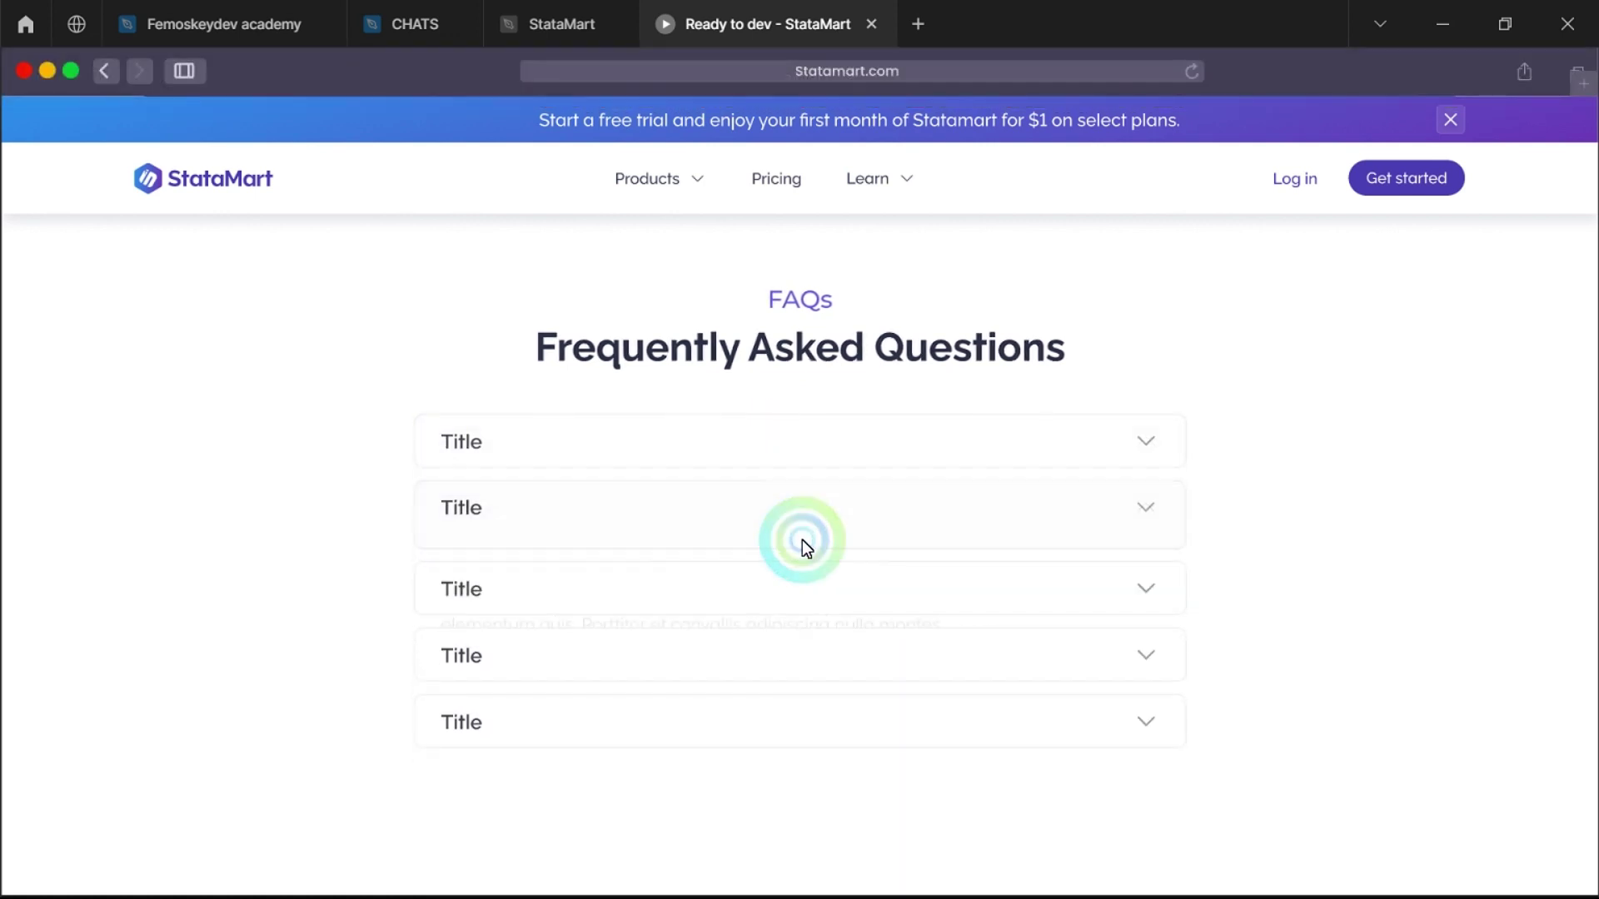
pyautogui.scroll(-1, 802, 512)
pyautogui.click(809, 467)
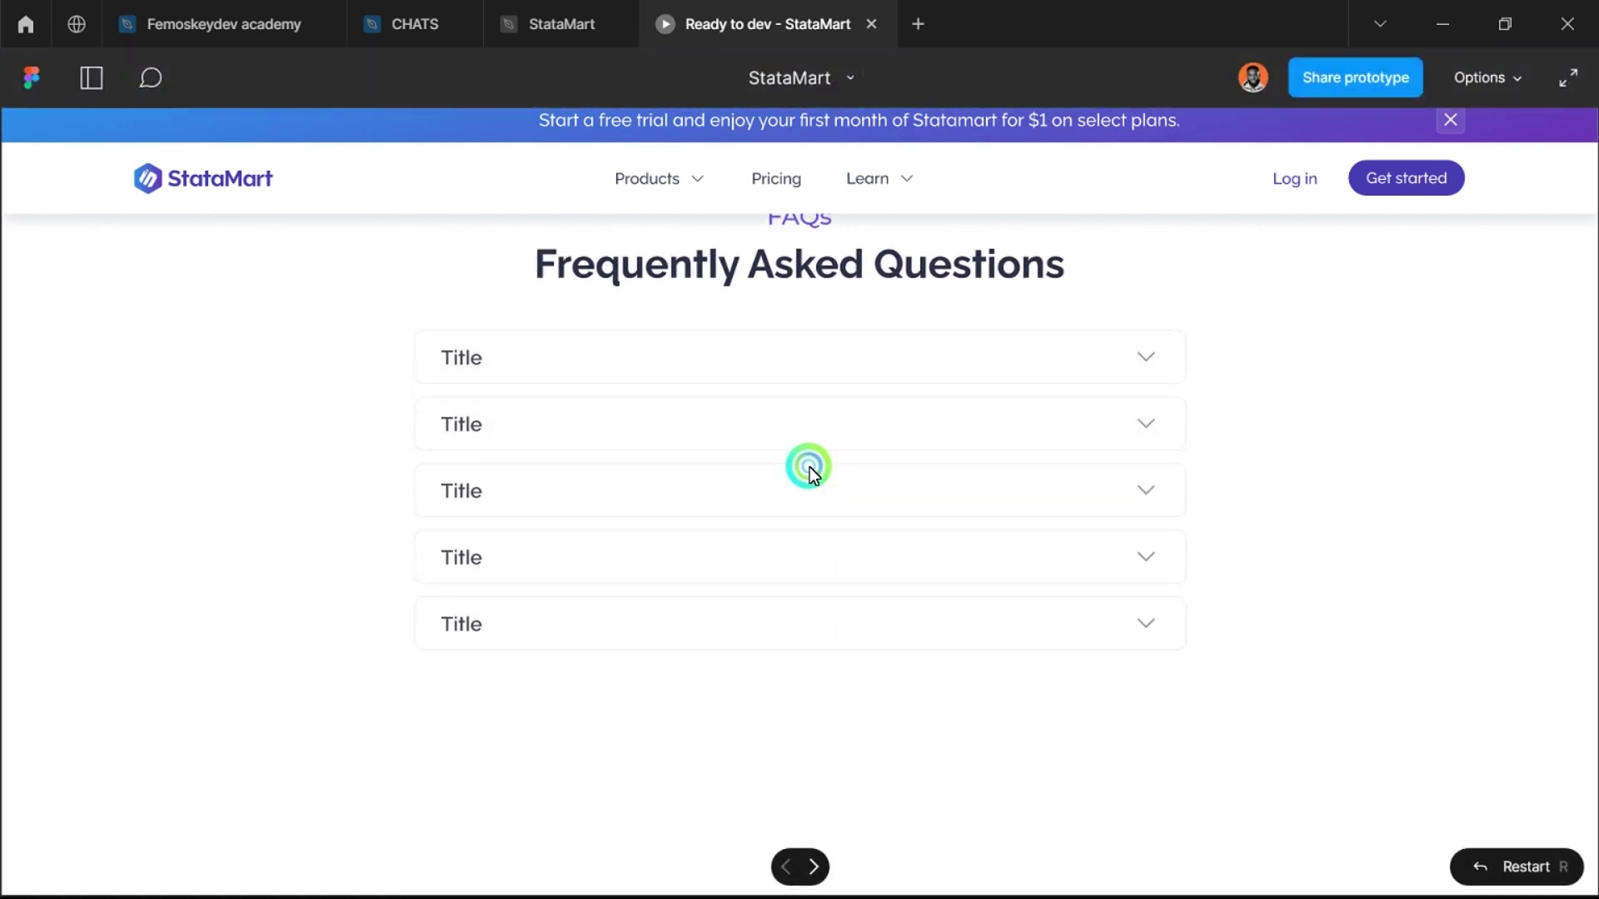
pyautogui.click(785, 503)
pyautogui.click(790, 536)
pyautogui.click(789, 540)
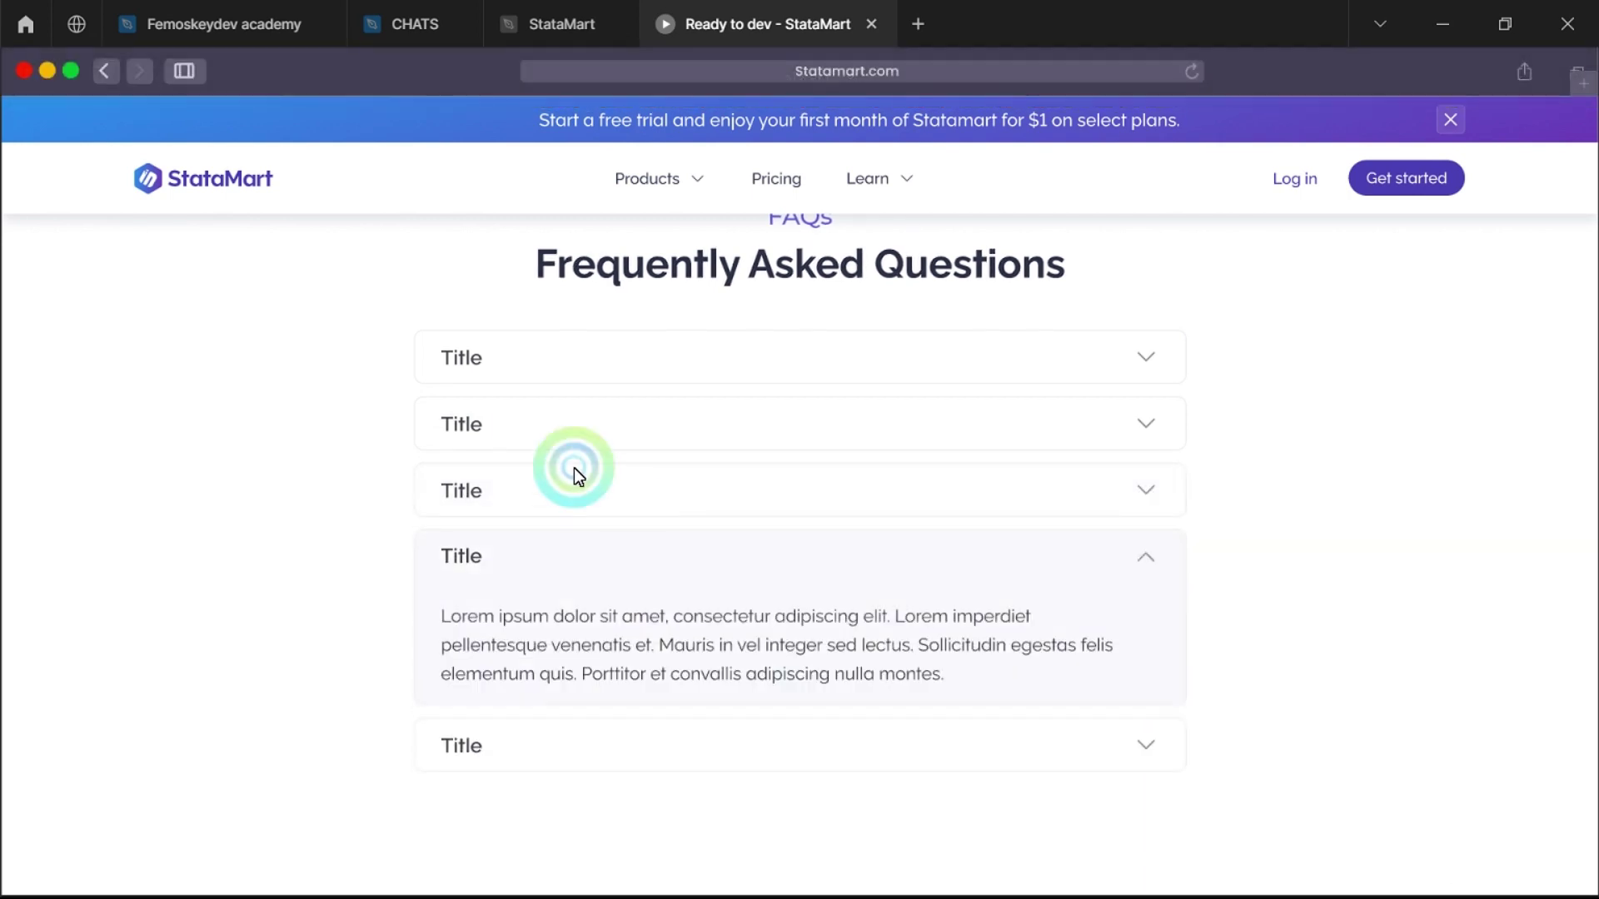
pyautogui.click(591, 528)
pyautogui.click(863, 360)
pyautogui.click(768, 367)
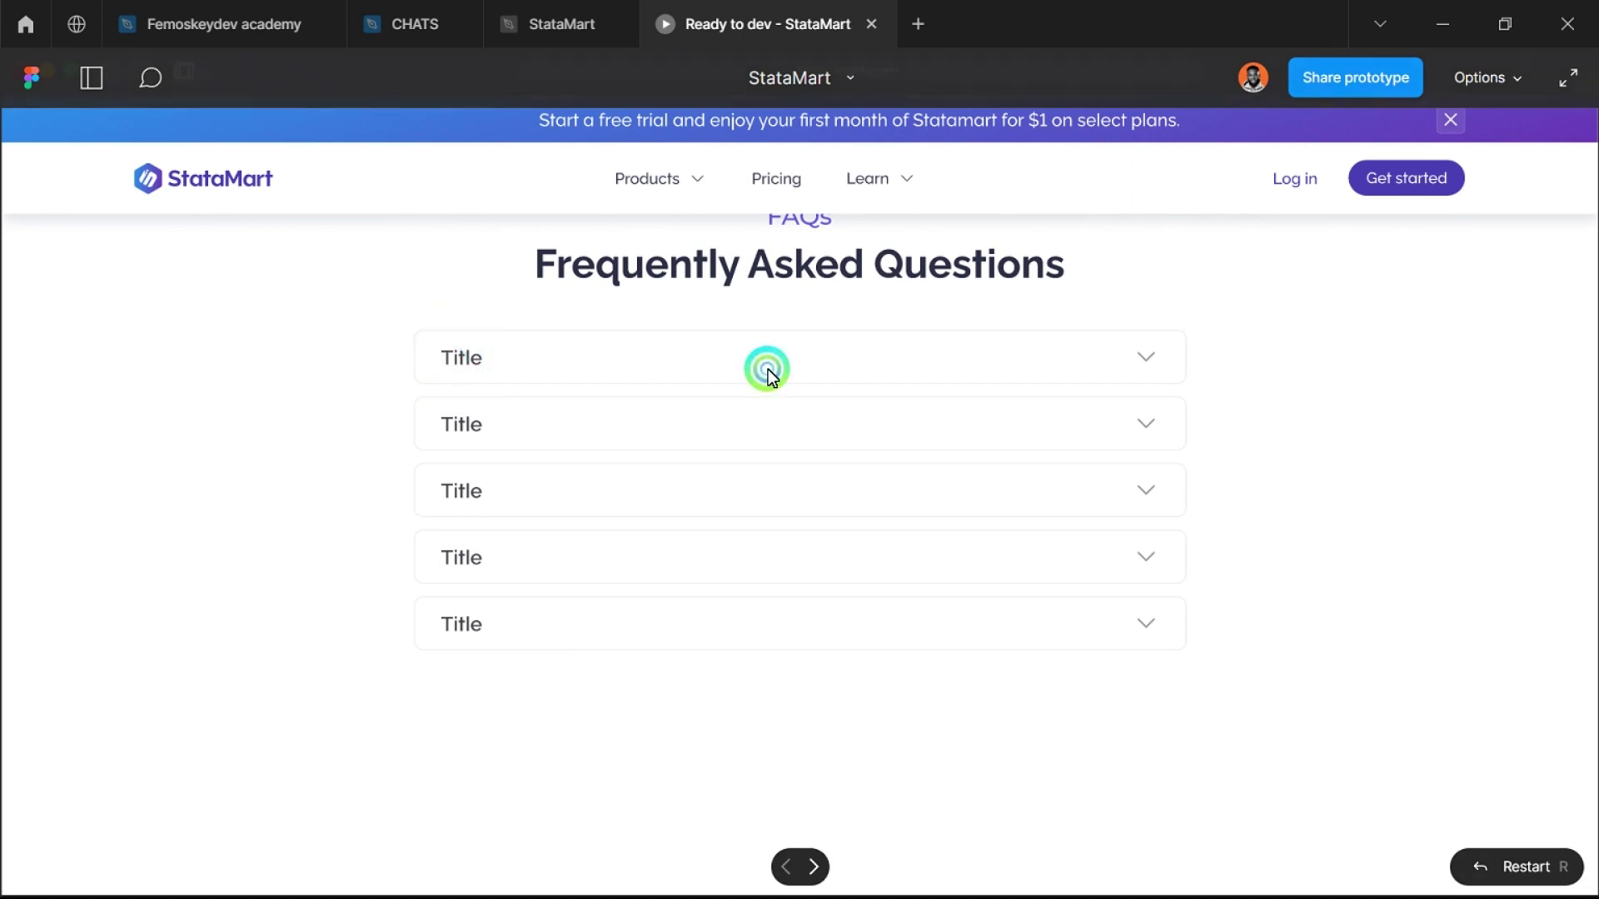
pyautogui.click(682, 413)
pyautogui.click(476, 426)
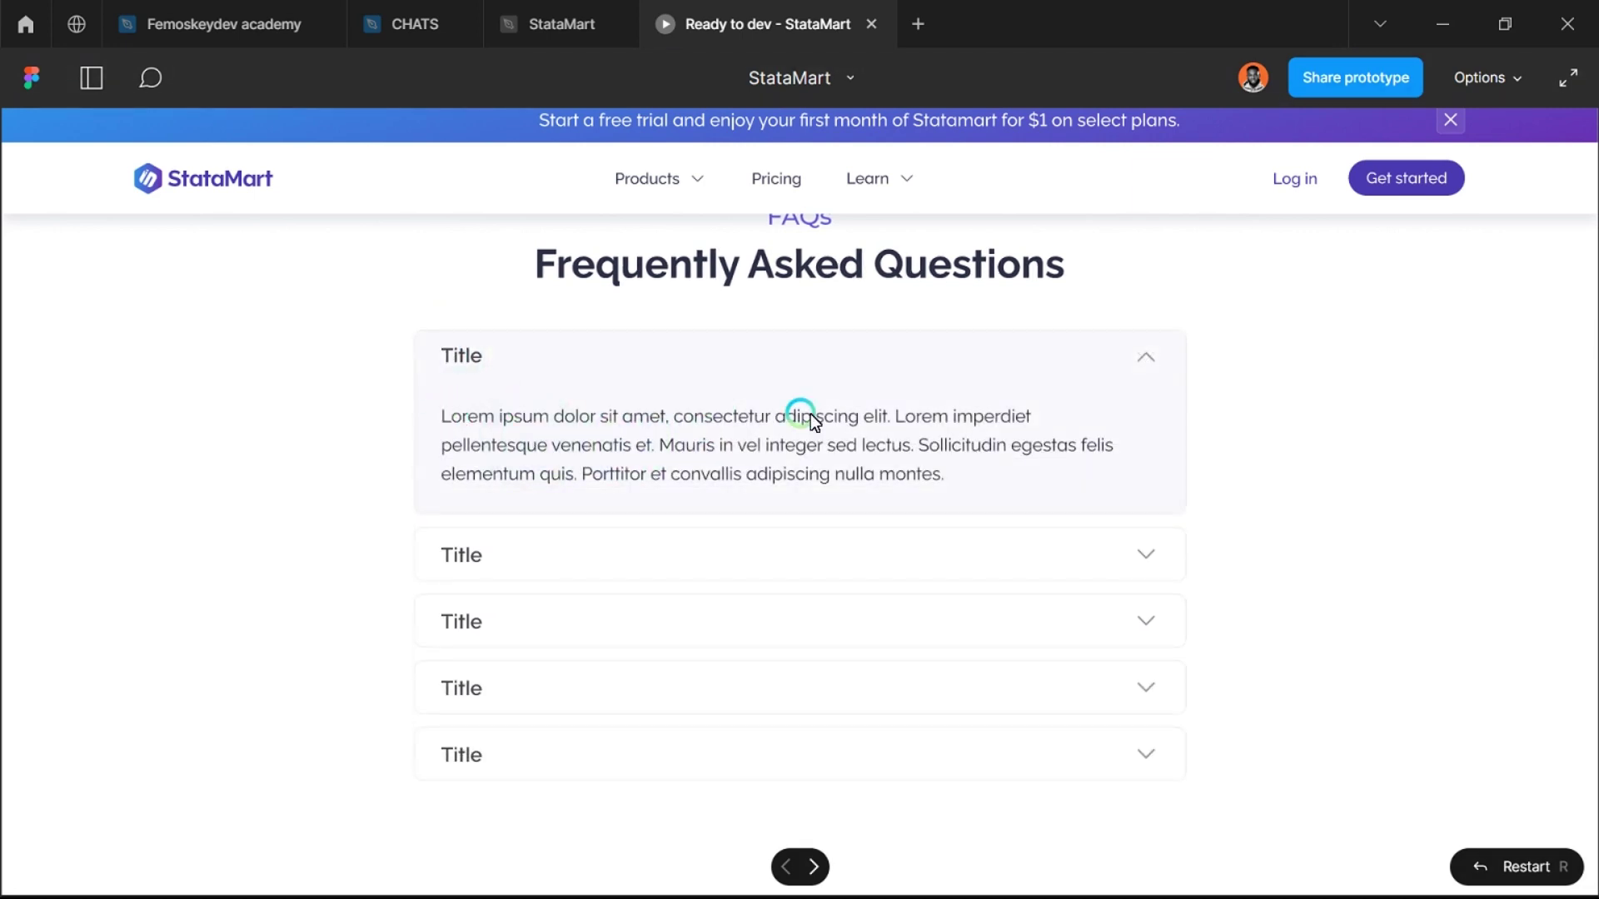
pyautogui.click(998, 466)
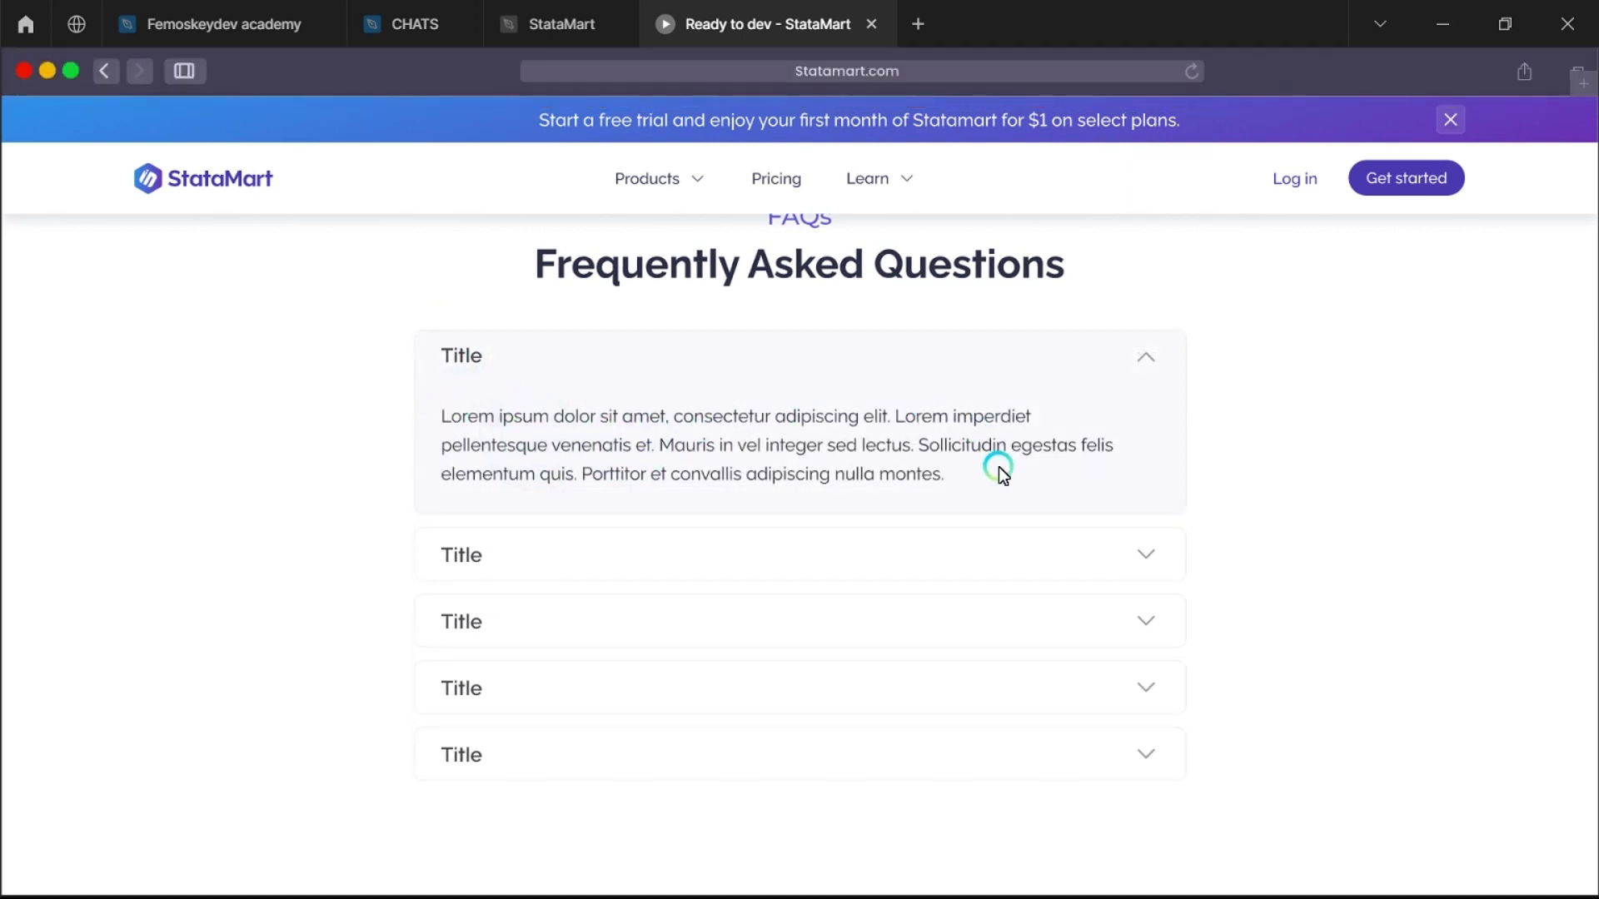
pyautogui.click(935, 364)
pyautogui.click(935, 363)
pyautogui.click(919, 422)
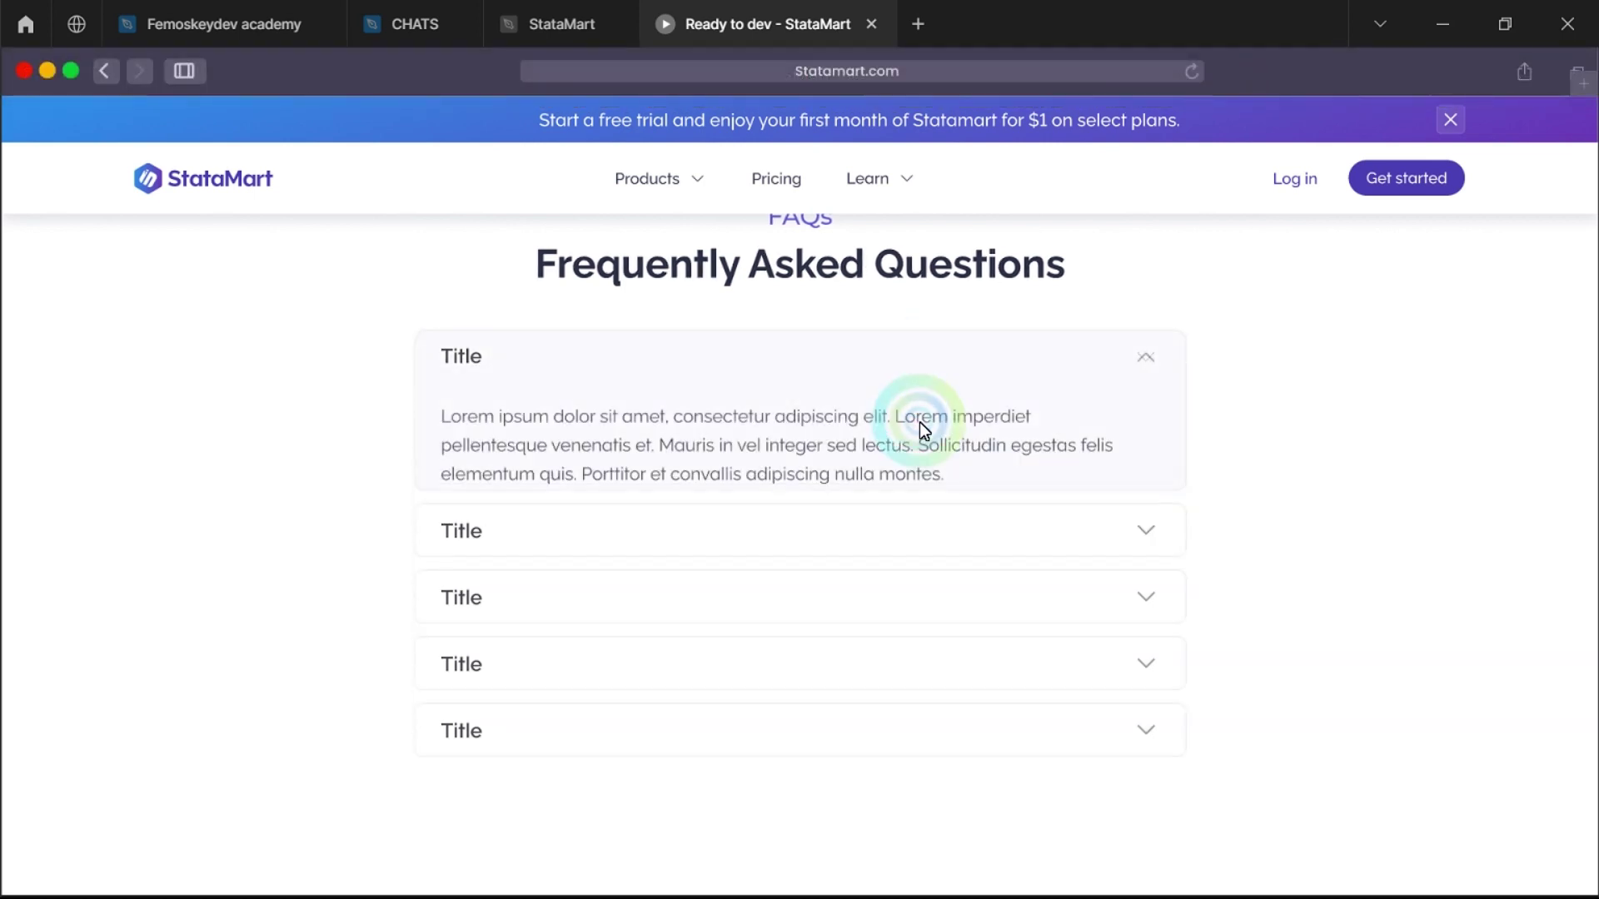
pyautogui.click(928, 369)
pyautogui.click(927, 365)
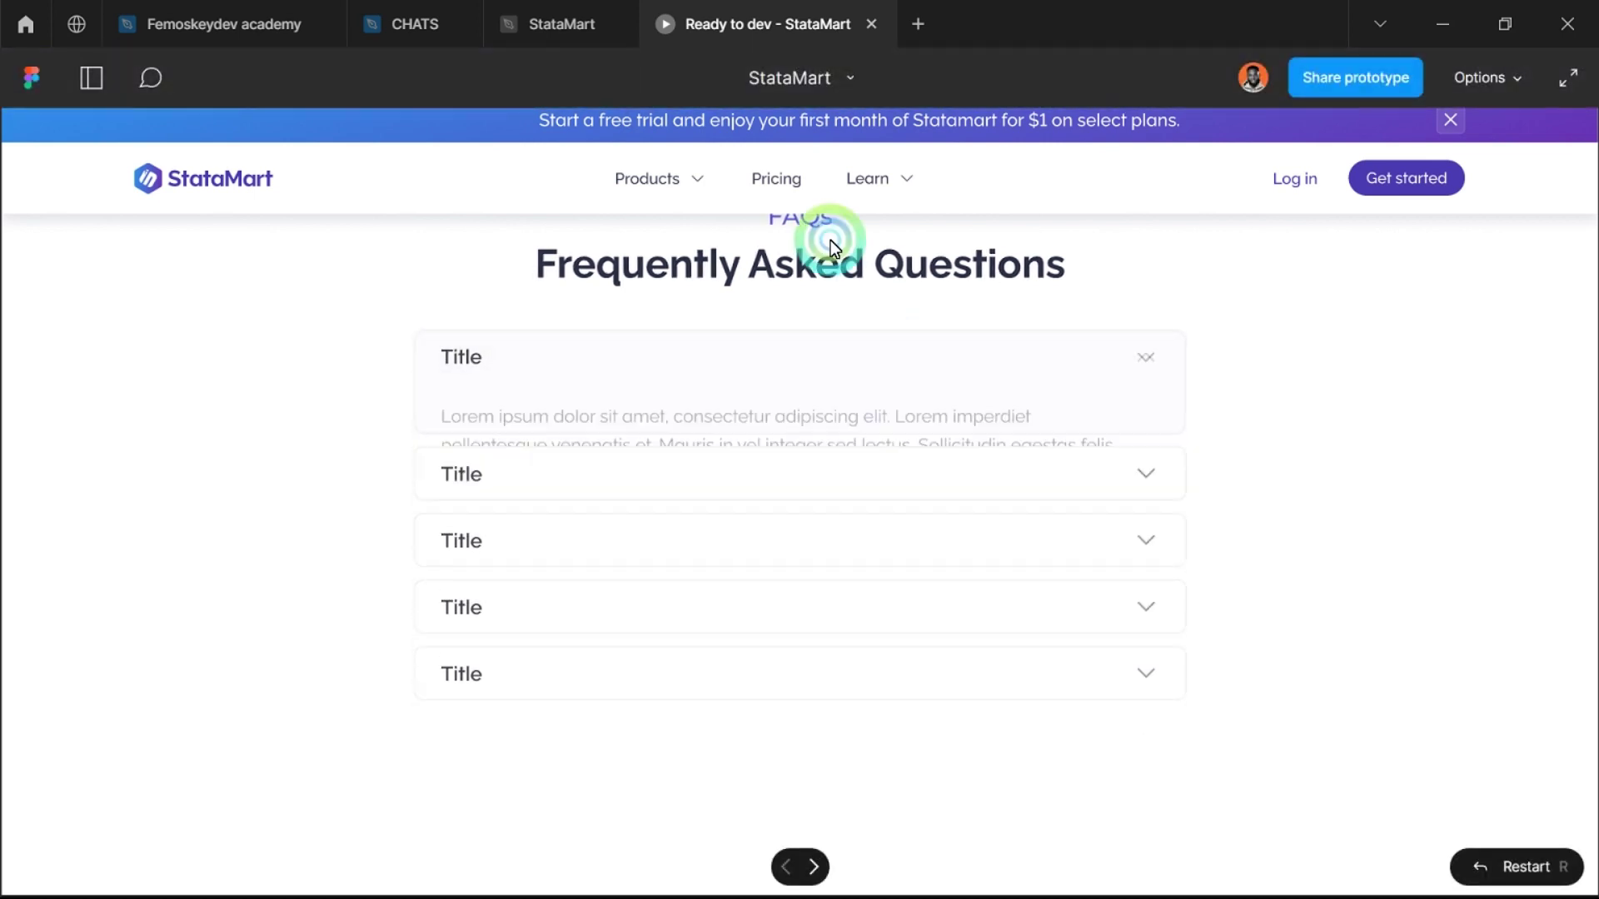
pyautogui.click(557, 24)
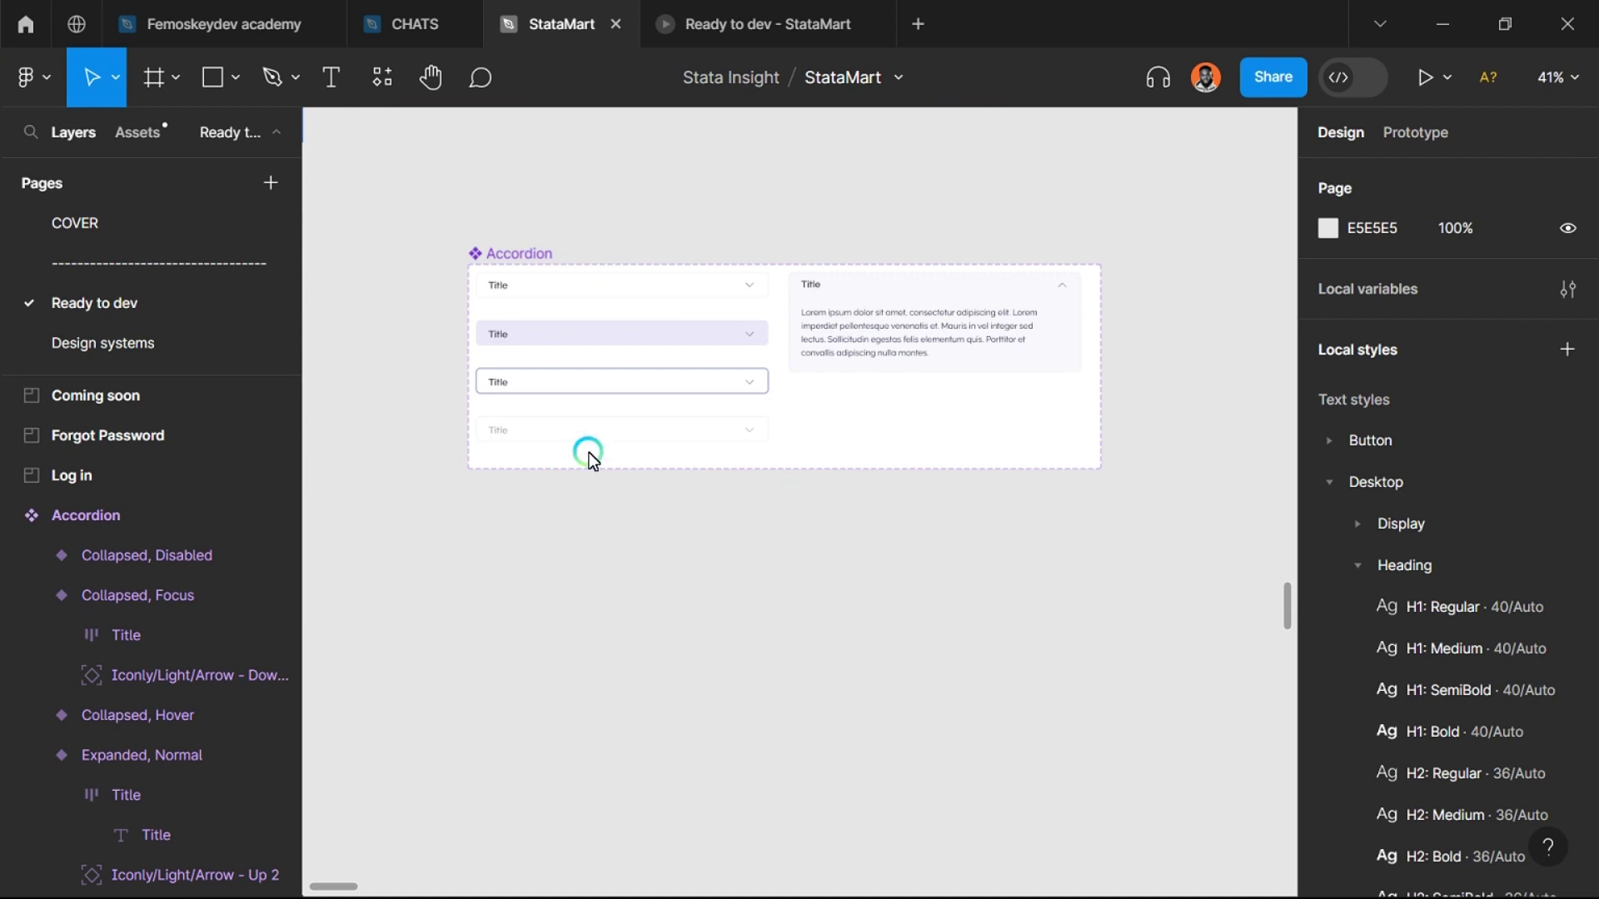
# Step: Zoom into the Accordion component set and inspect the Collapsed, Normal variant and its title row
pyautogui.scroll(3, 527, 527)
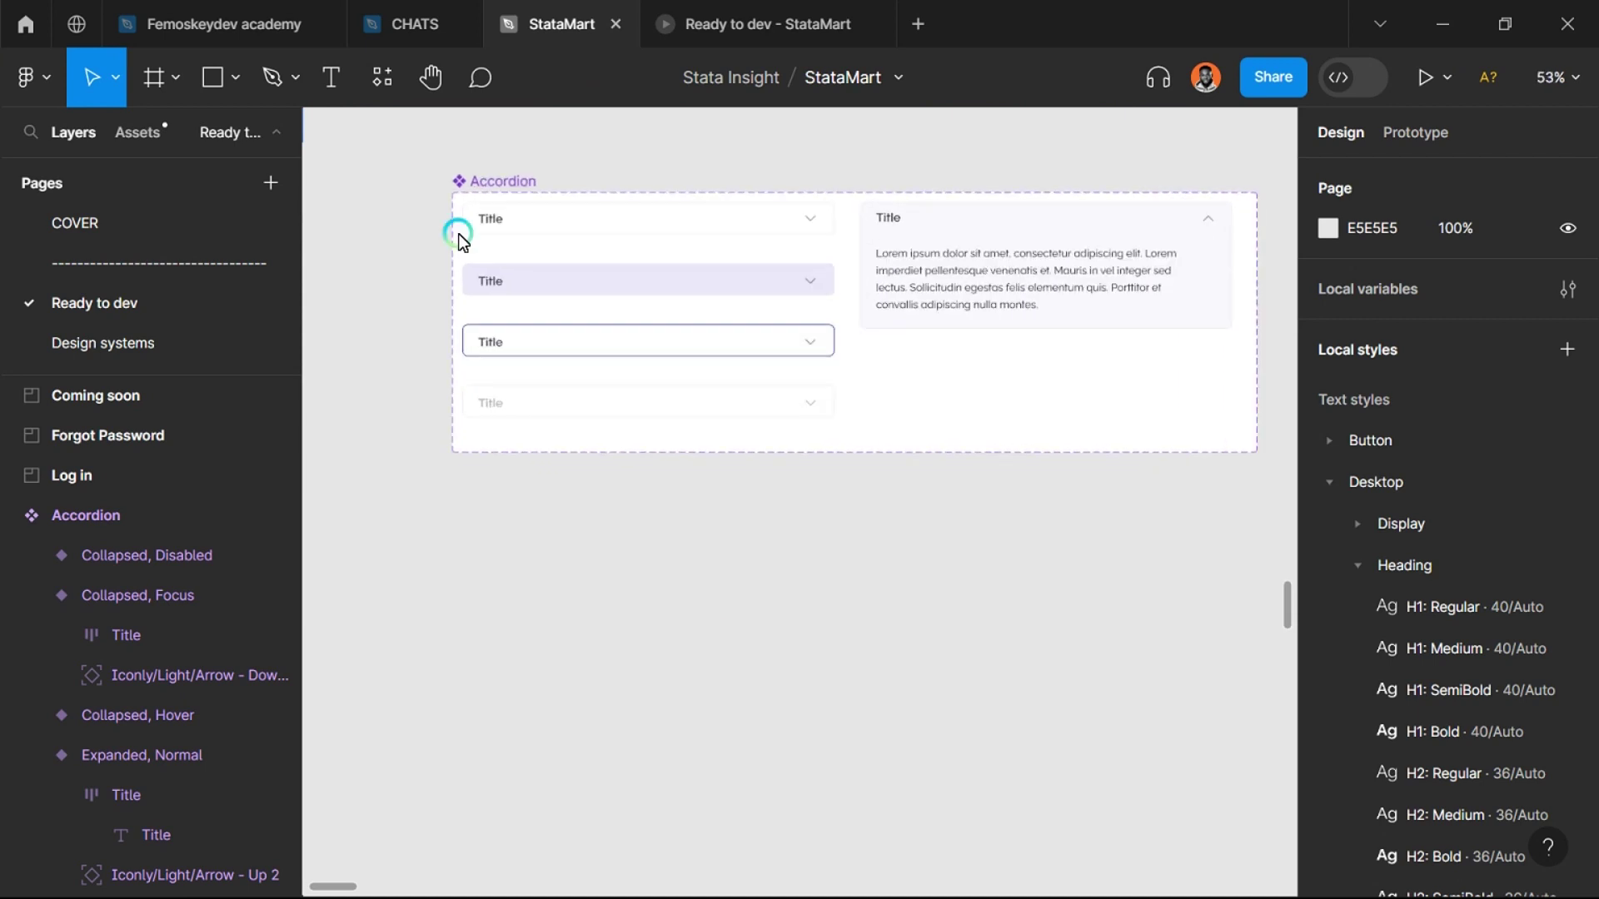
pyautogui.click(480, 197)
pyautogui.click(487, 181)
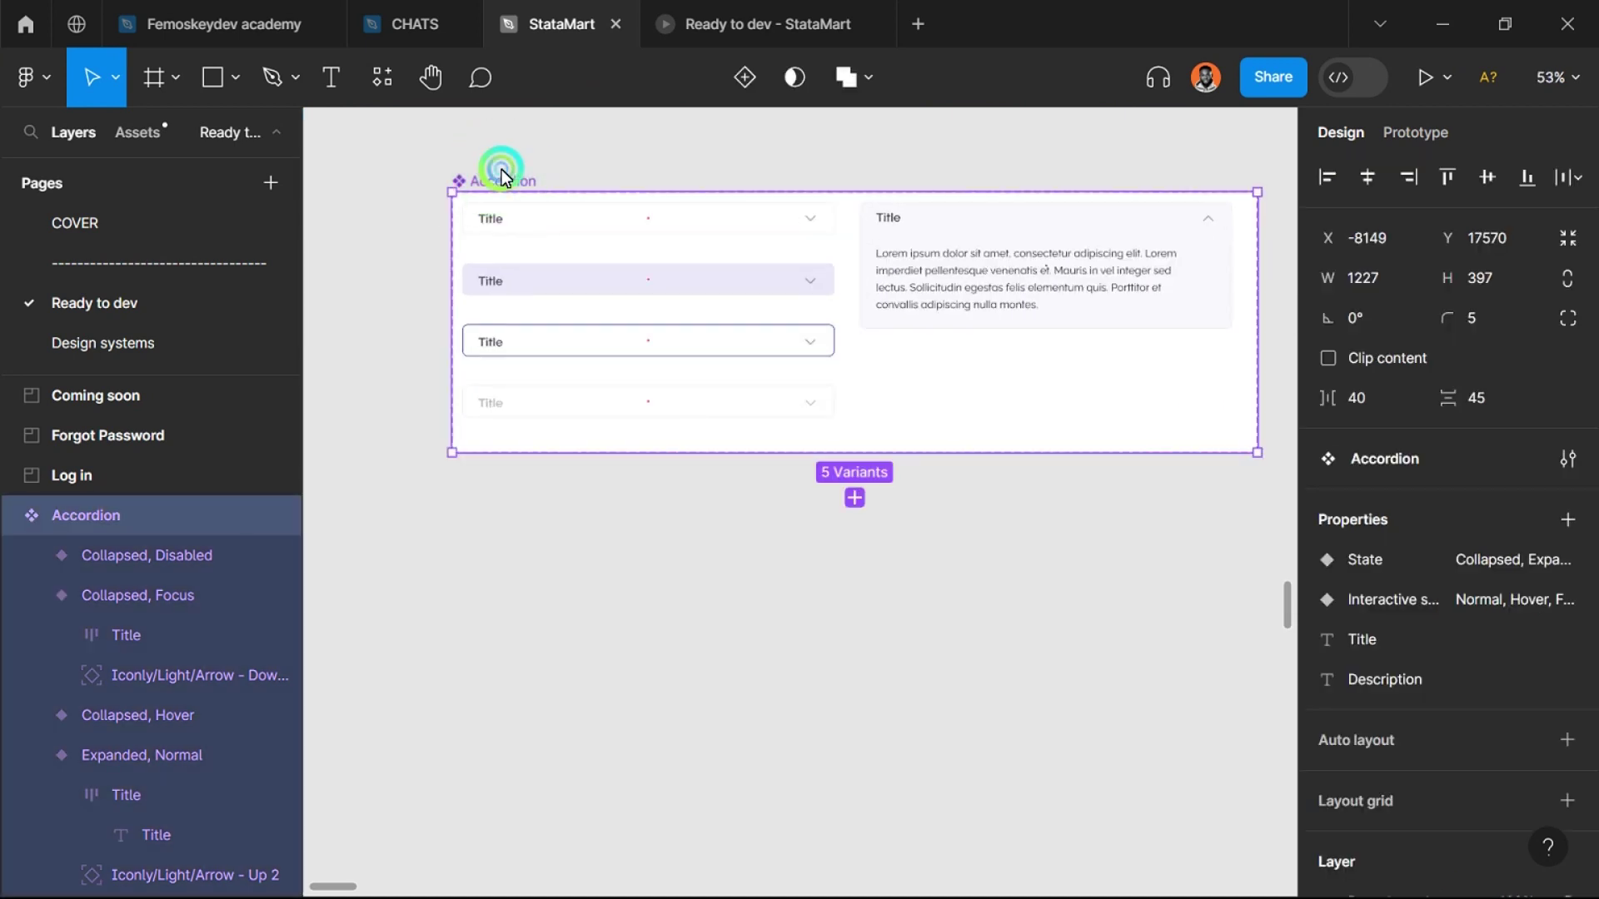
pyautogui.click(541, 238)
pyautogui.click(572, 169)
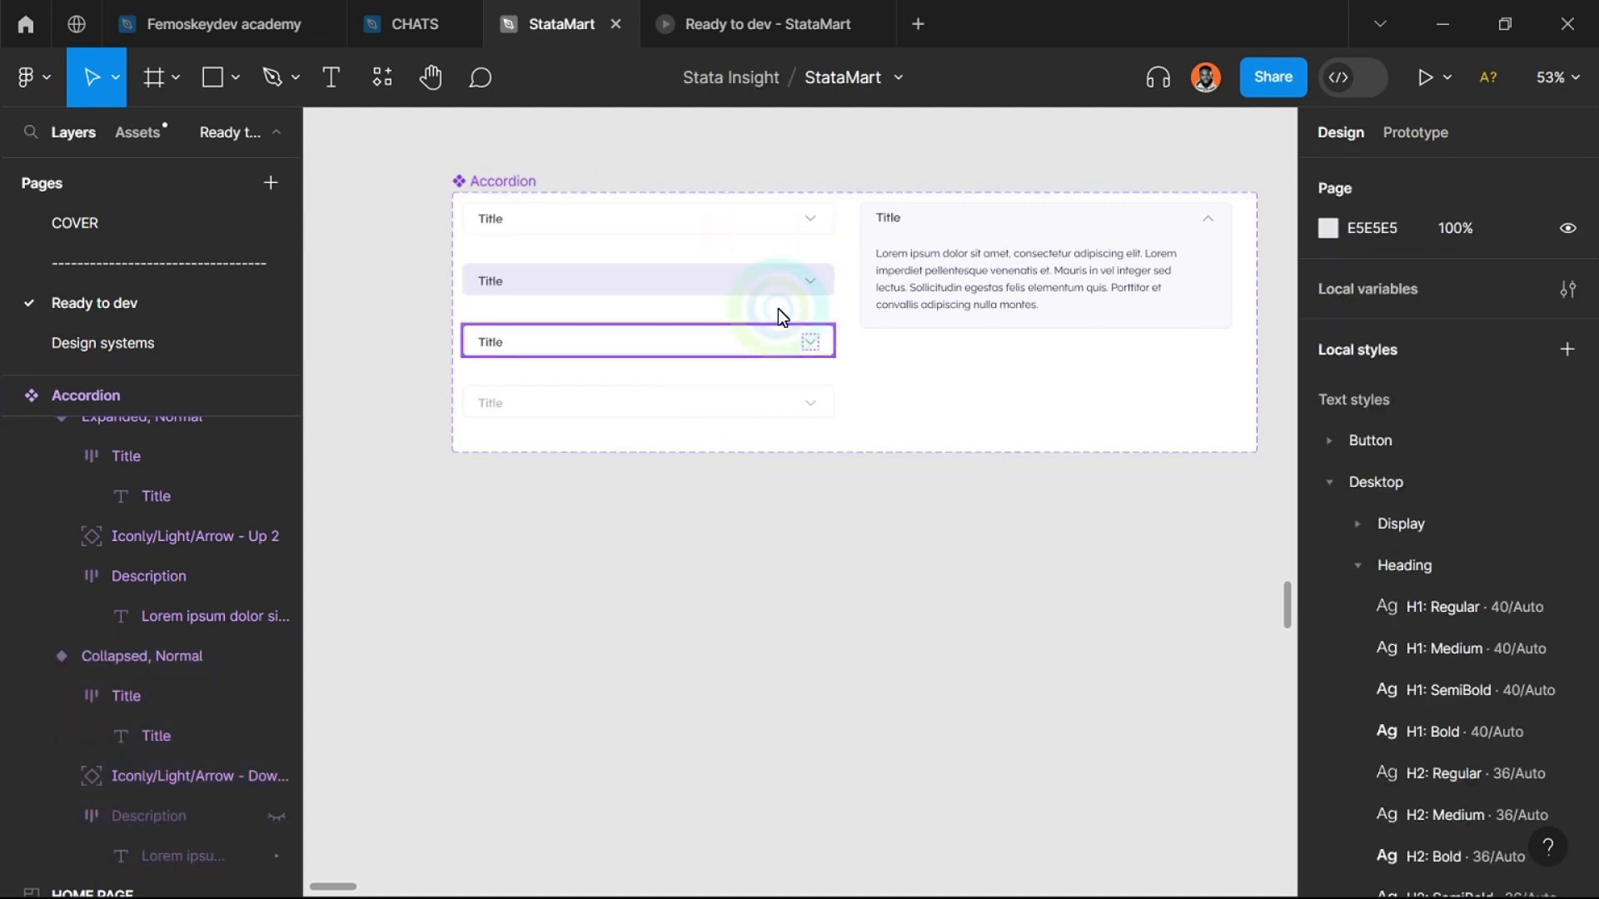
pyautogui.scroll(1, 758, 266)
pyautogui.scroll(2, 743, 244)
pyautogui.click(566, 224)
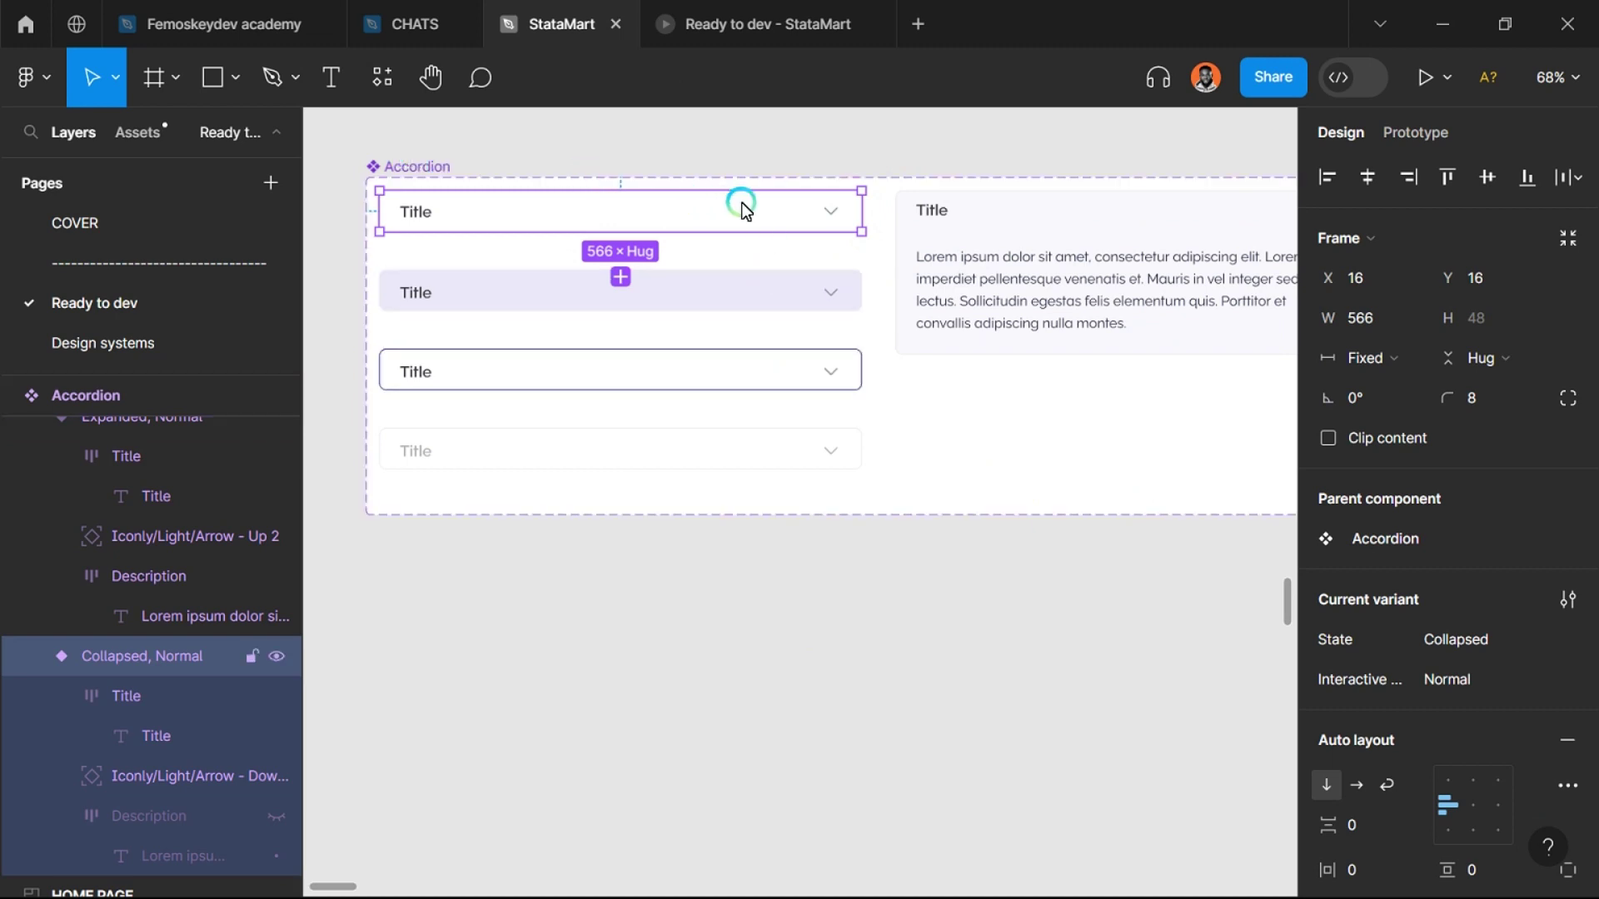
# Step: Inspect the auto layout of the Expanded, Hover, Focus and Disabled variants
pyautogui.click(968, 239)
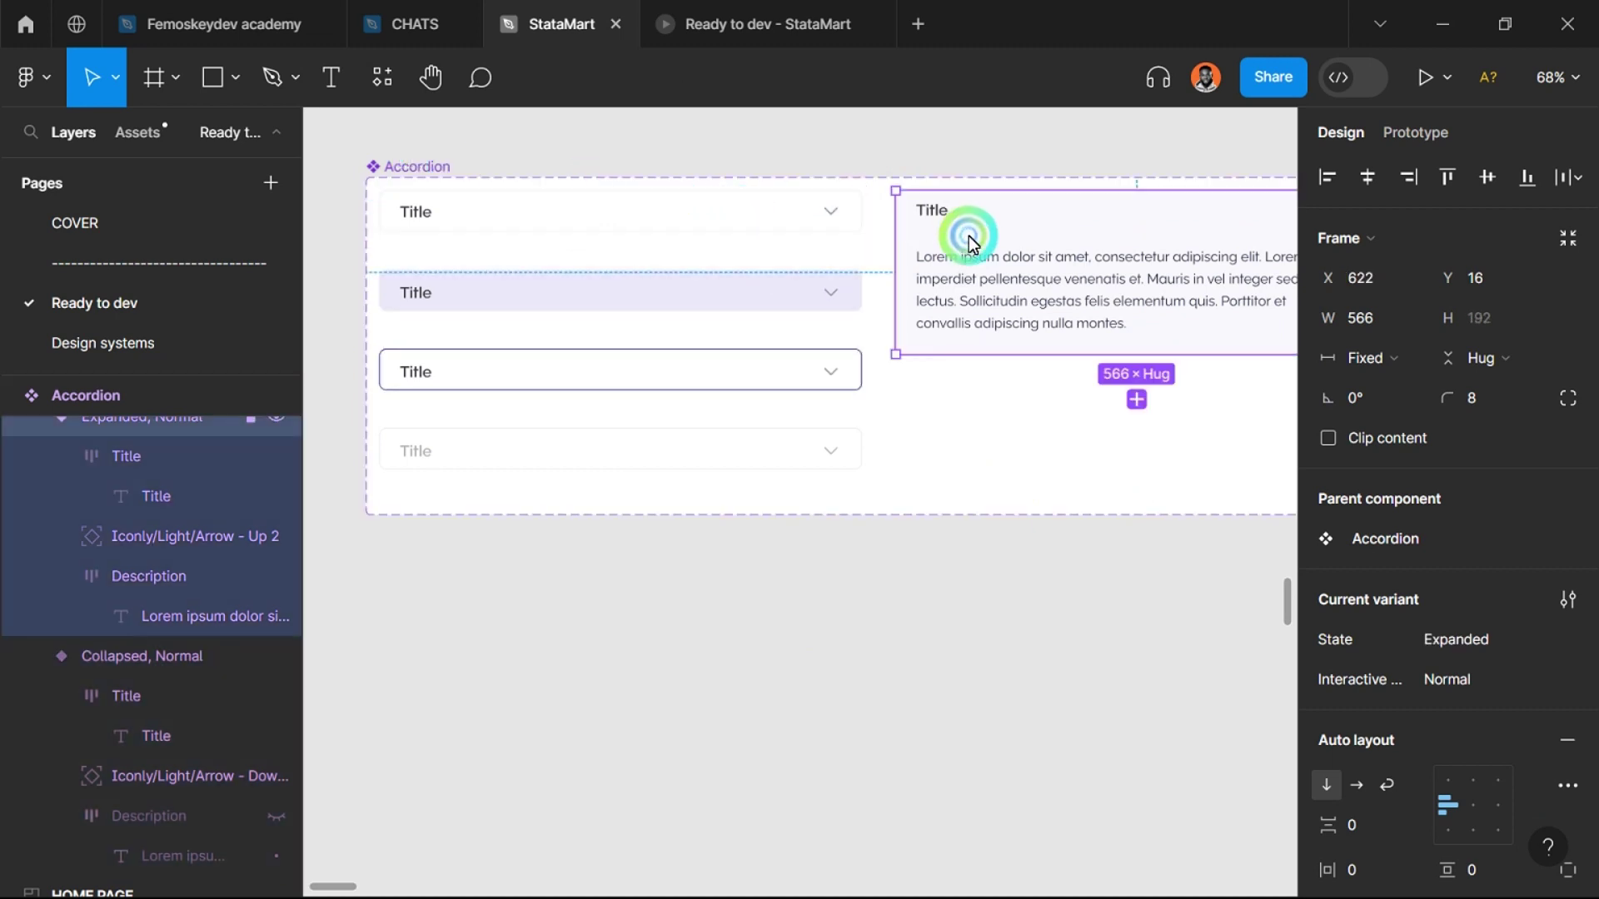
pyautogui.click(1025, 237)
pyautogui.click(738, 295)
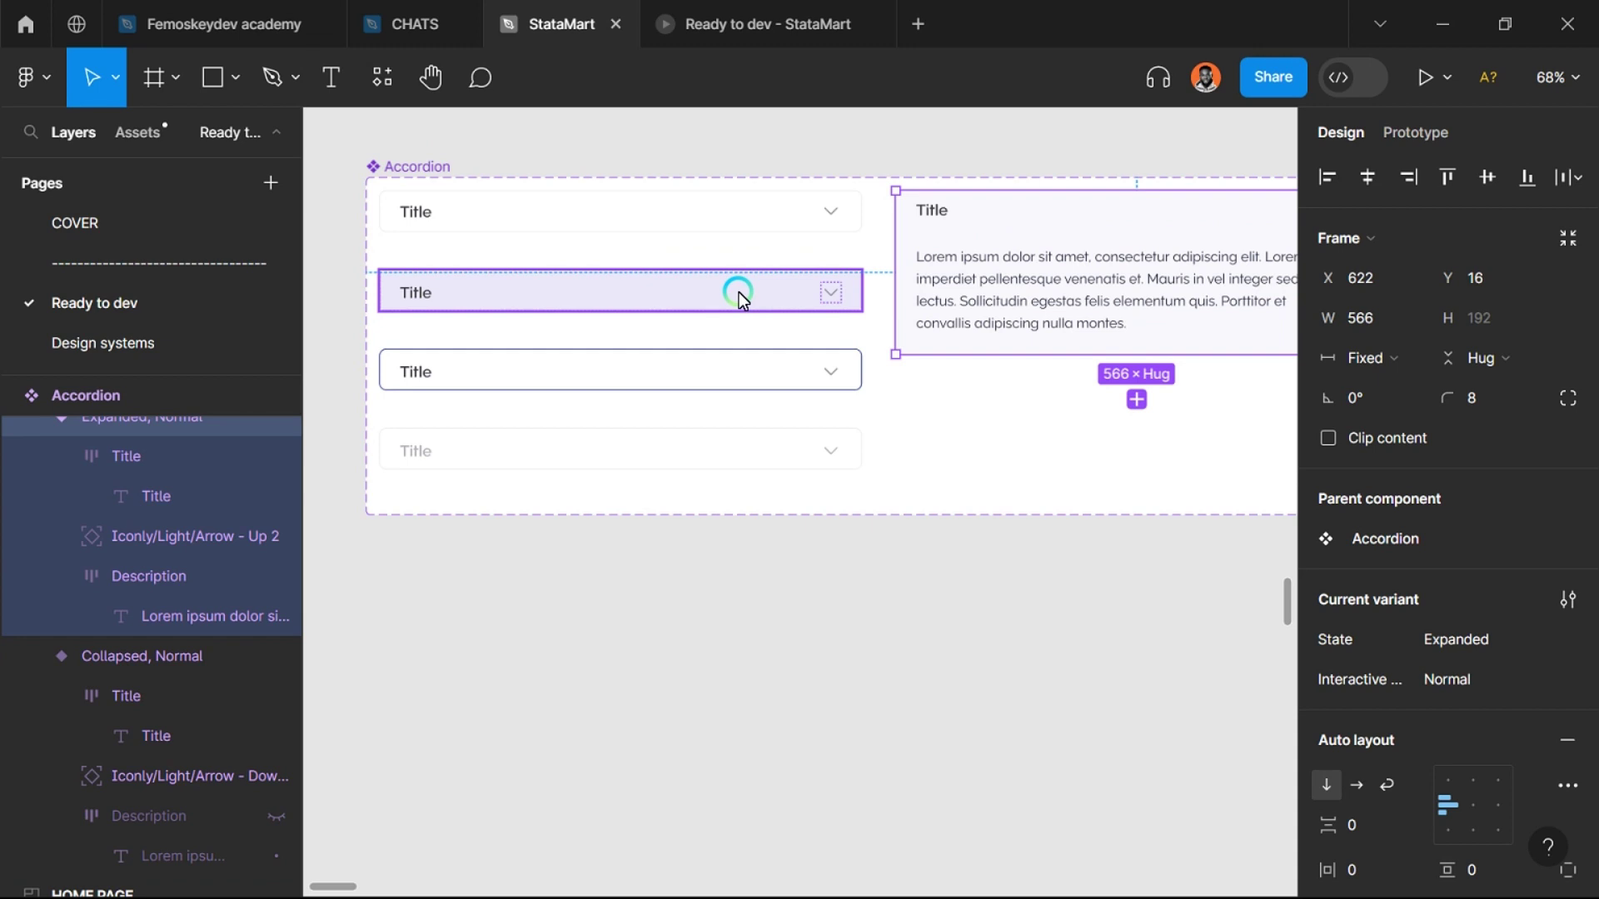
pyautogui.click(736, 293)
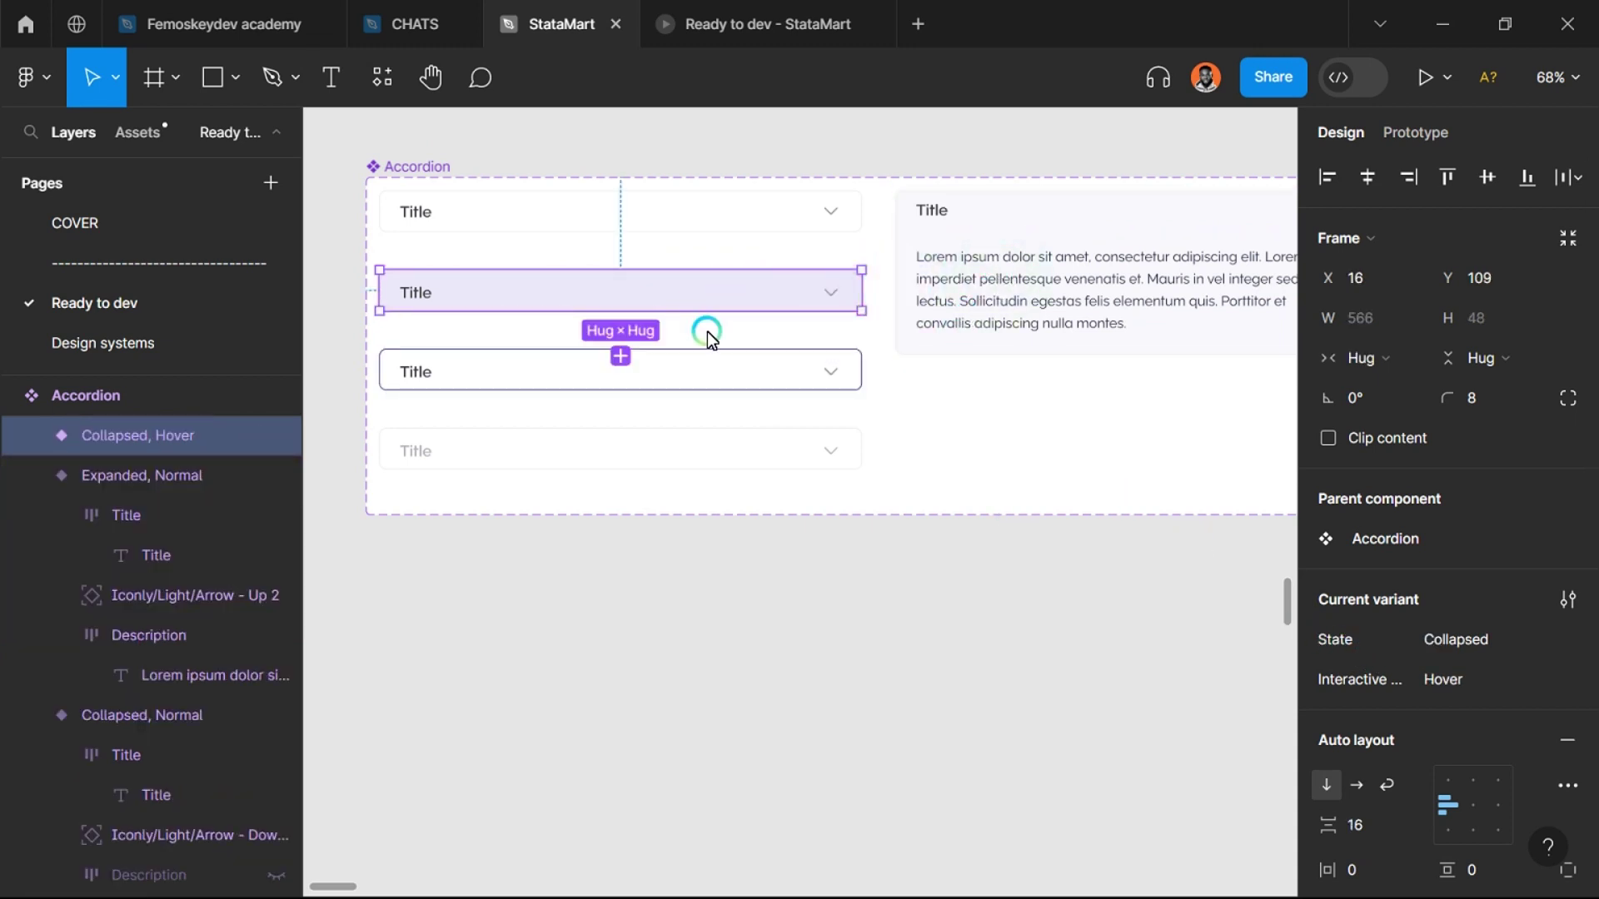
pyautogui.click(789, 374)
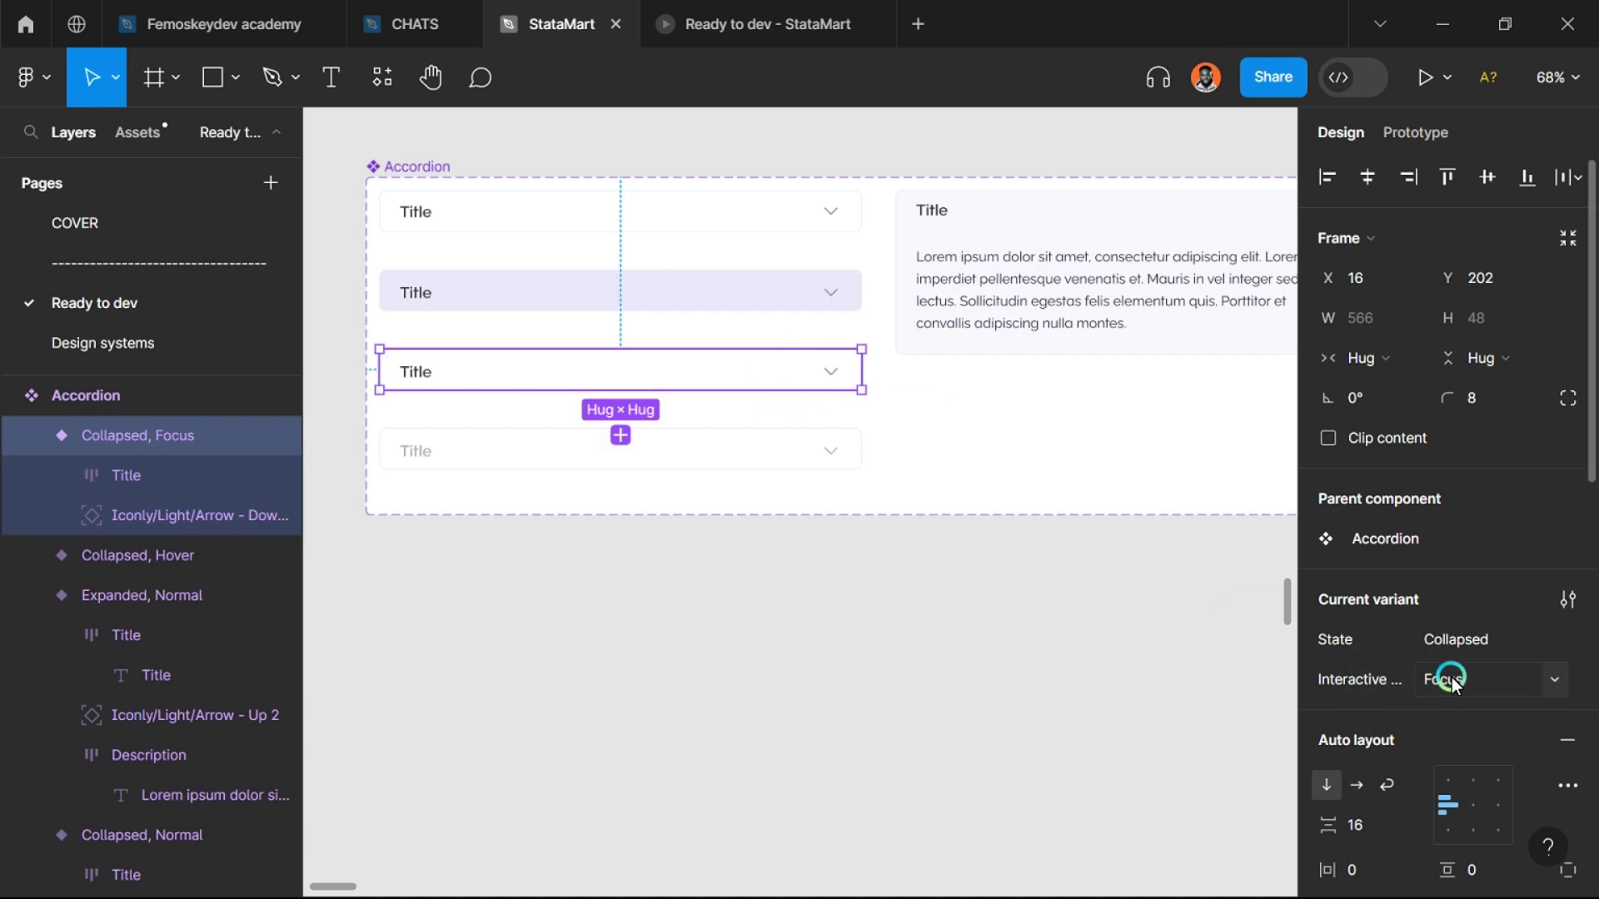
pyautogui.click(785, 444)
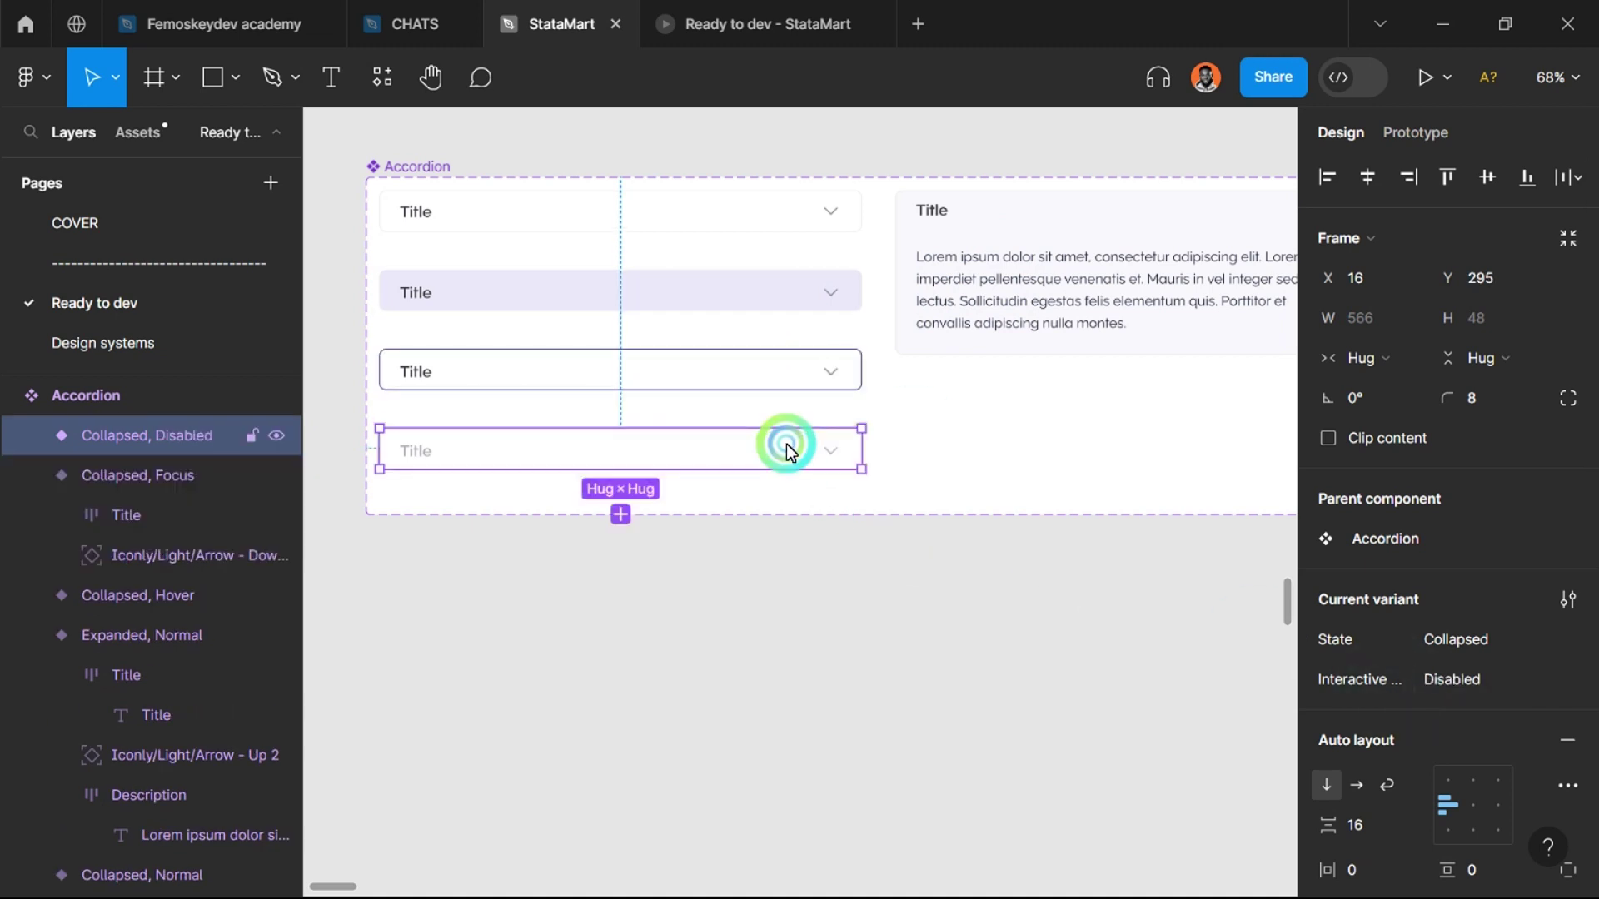
pyautogui.click(841, 610)
# Step: Recheck the Collapsed, Normal and Expanded variants, leaving the component set unchanged
pyautogui.scroll(-3, 646, 499)
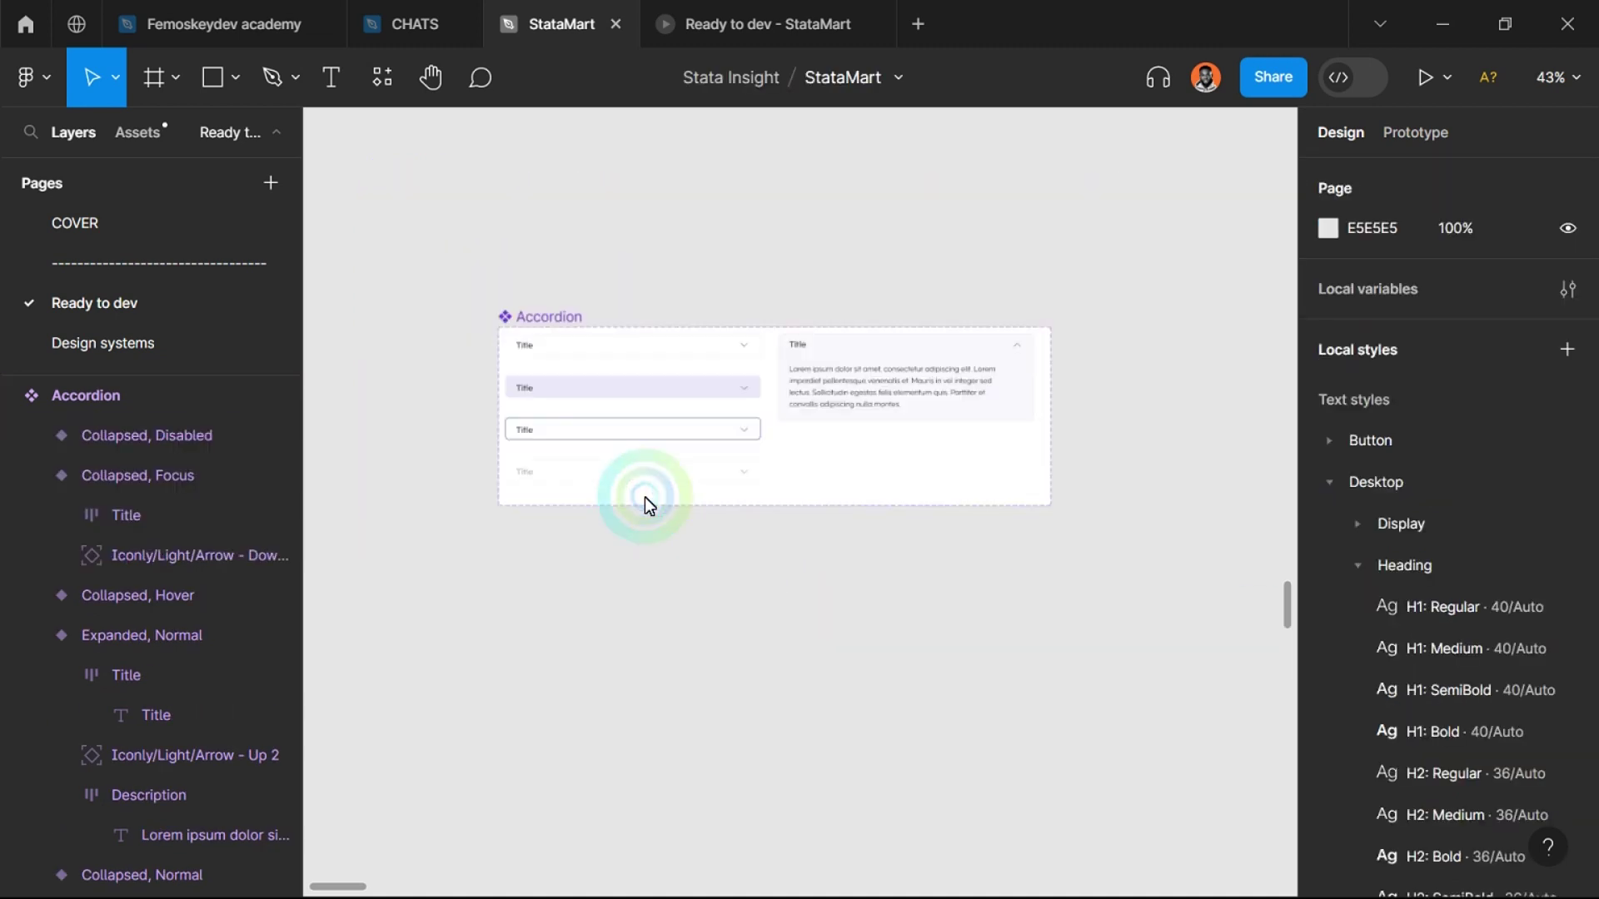
pyautogui.click(662, 352)
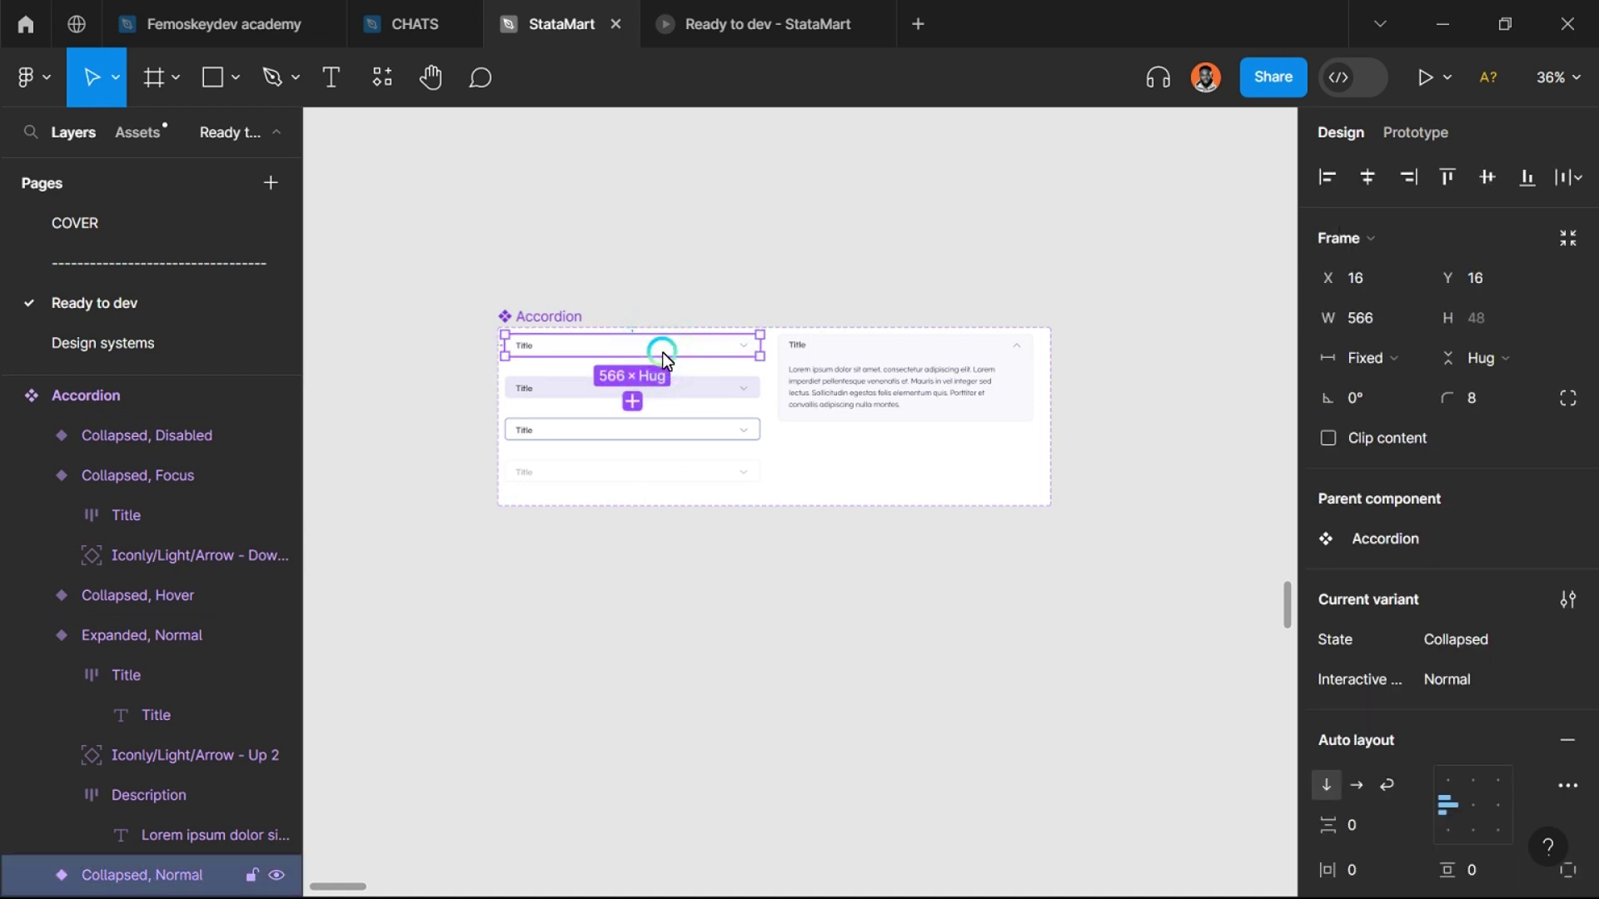
pyautogui.click(877, 376)
pyautogui.click(791, 602)
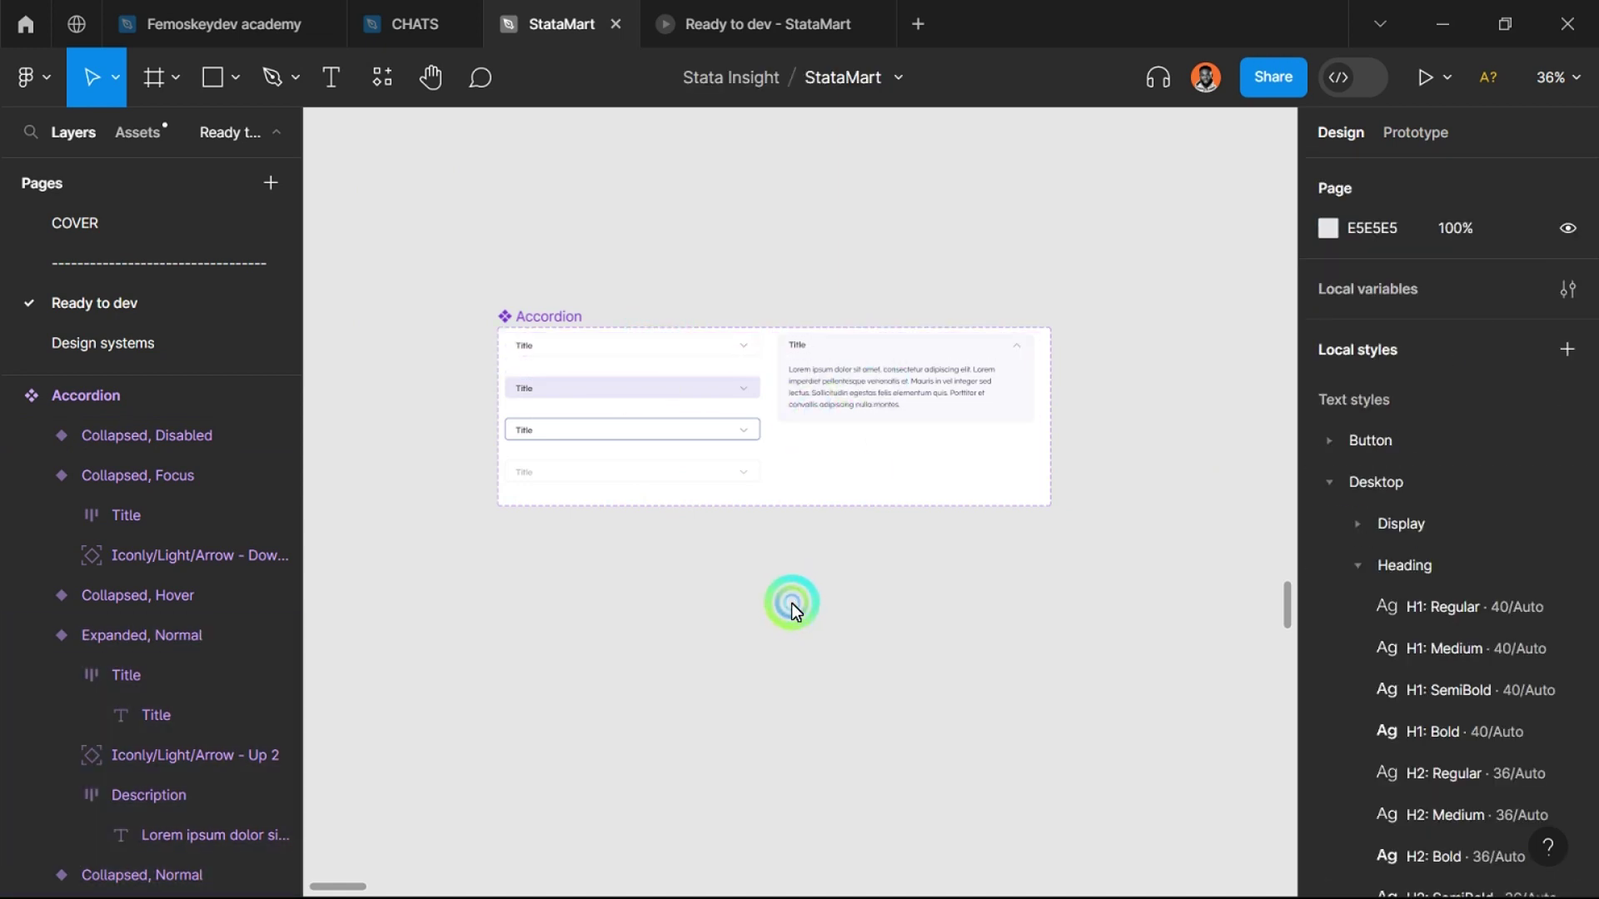
pyautogui.scroll(-3, 787, 597)
pyautogui.scroll(5, 571, 463)
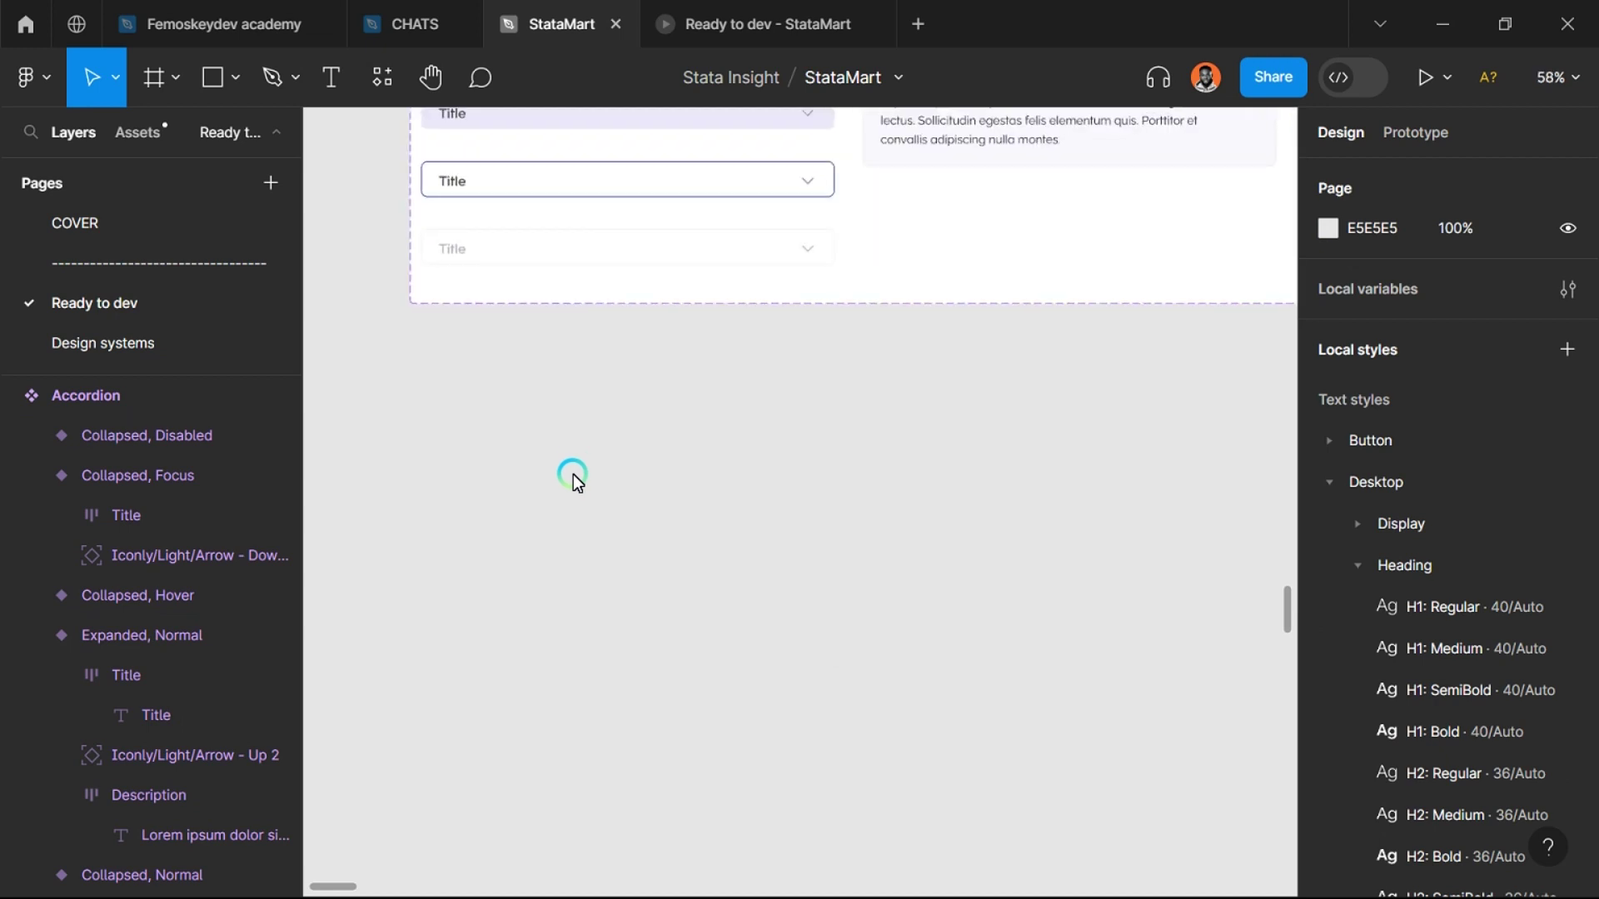
# Step: Create a new text layer on the empty canvas reading 'Title'
pyautogui.press('t')
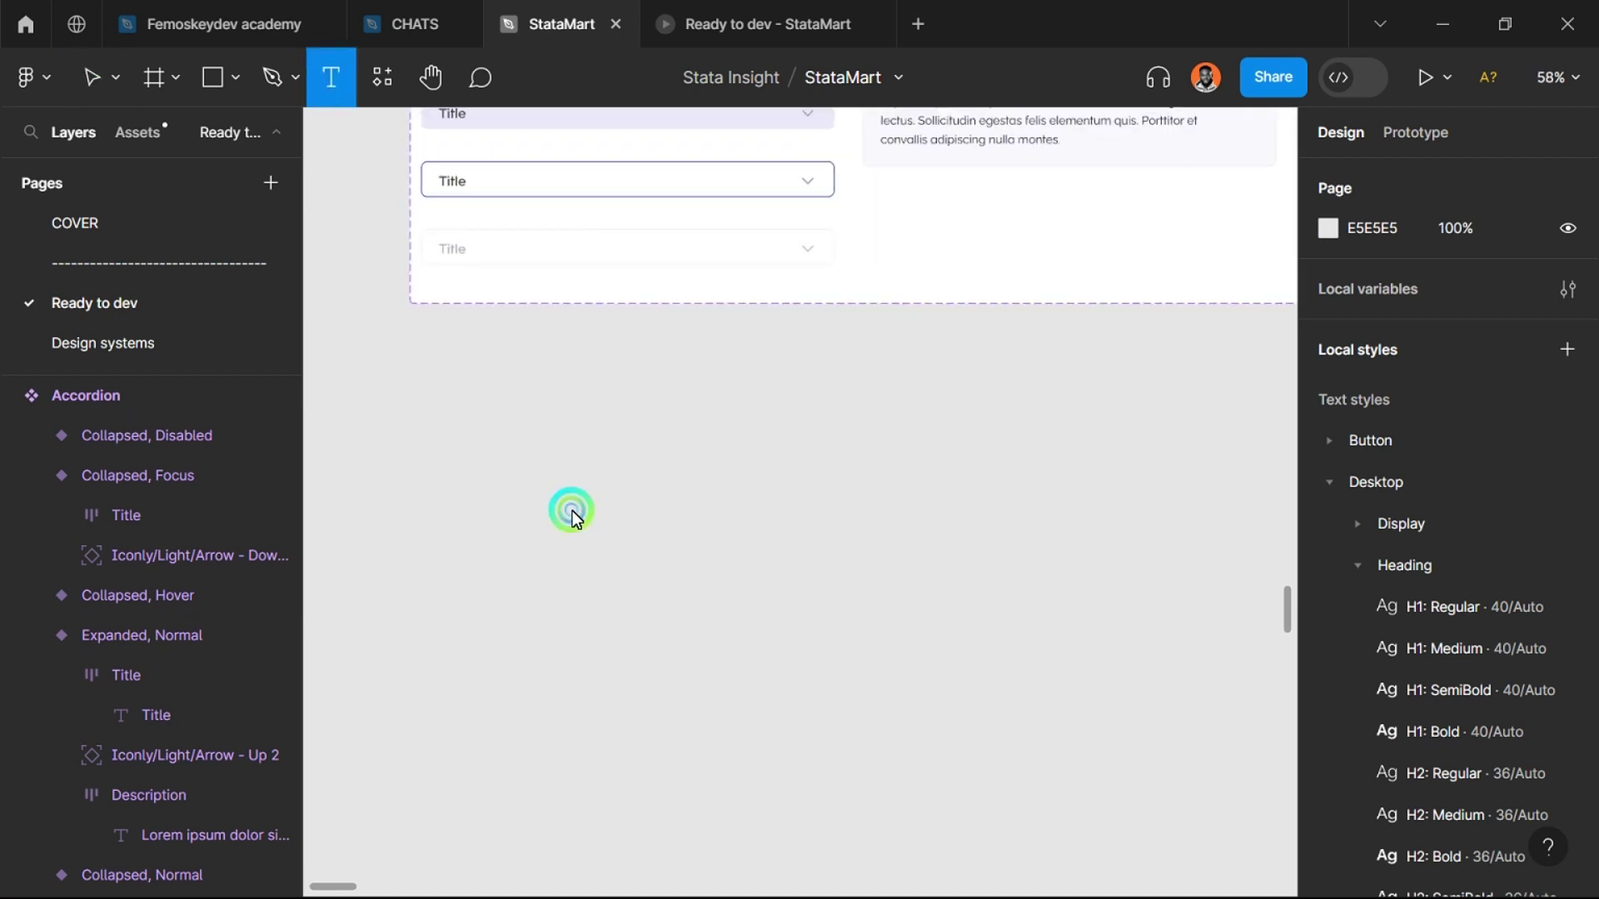
pyautogui.click(572, 514)
pyautogui.write('T')
pyautogui.press('Escape')
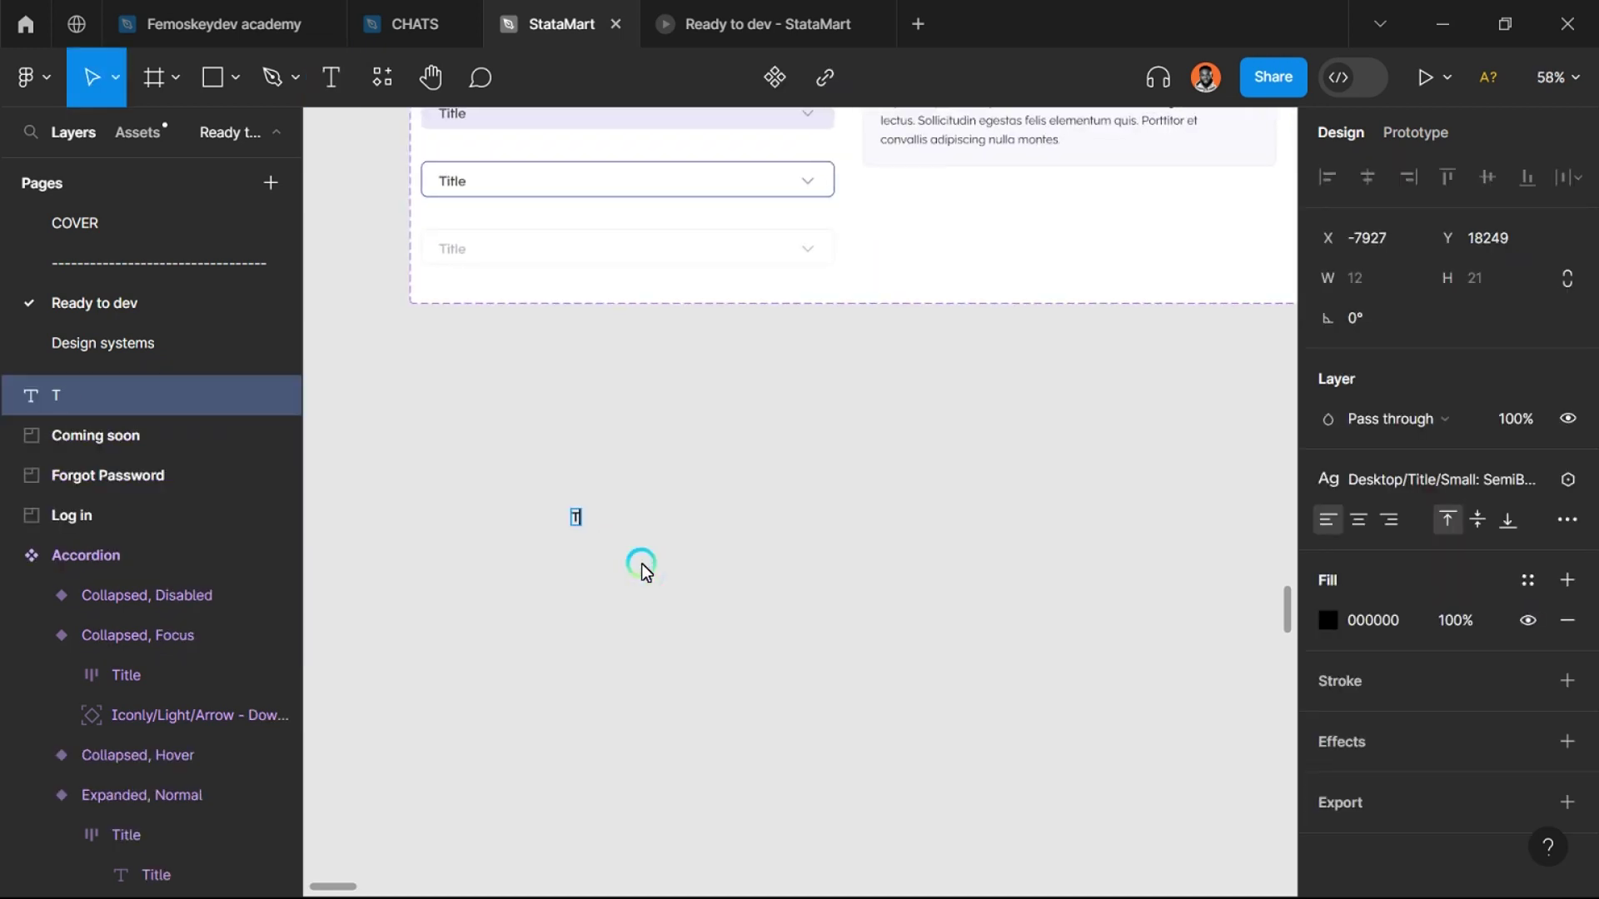
pyautogui.write('itle')
pyautogui.press('Escape')
# Step: Apply the Desktop/Title/Small: SemiBold text style to the Title text
pyautogui.scroll(5, 565, 553)
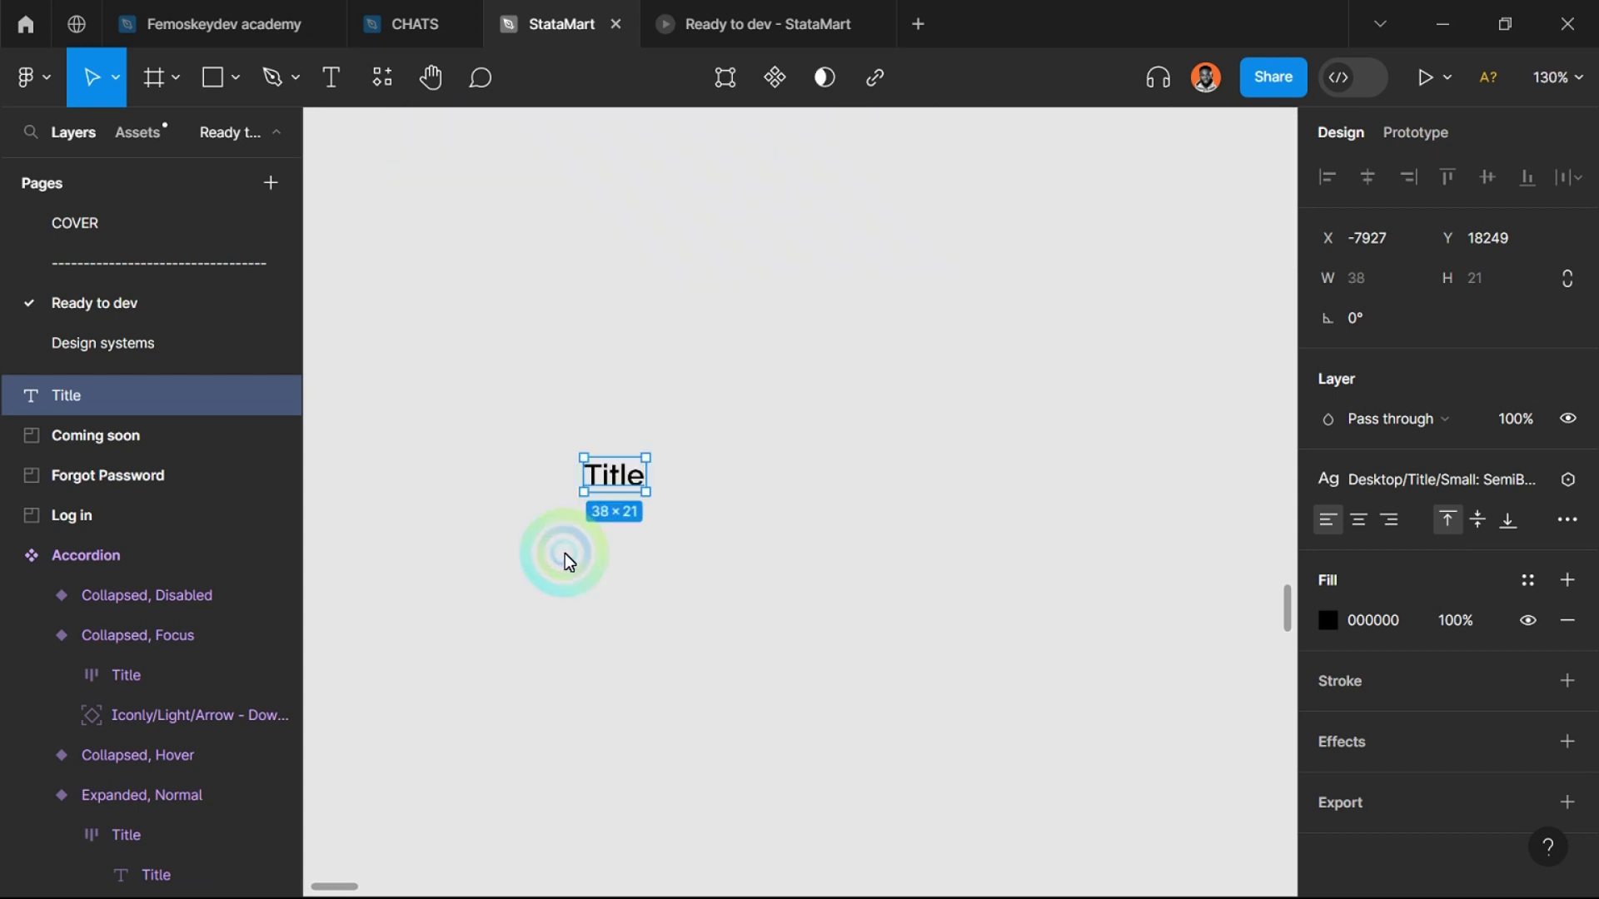
pyautogui.click(1370, 478)
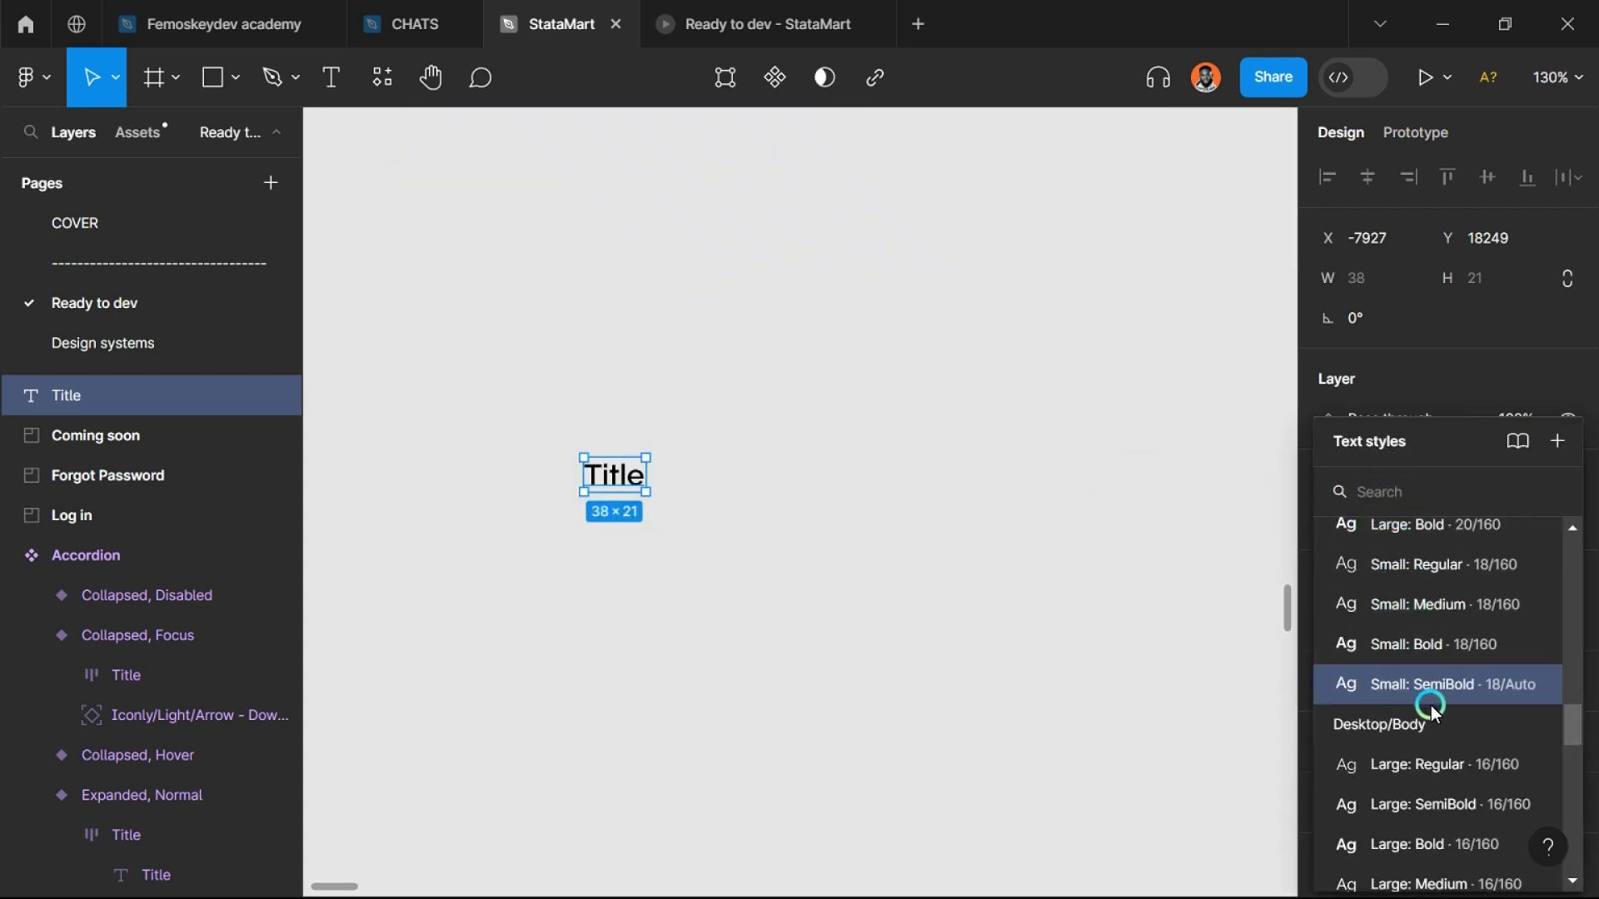
pyautogui.click(1398, 686)
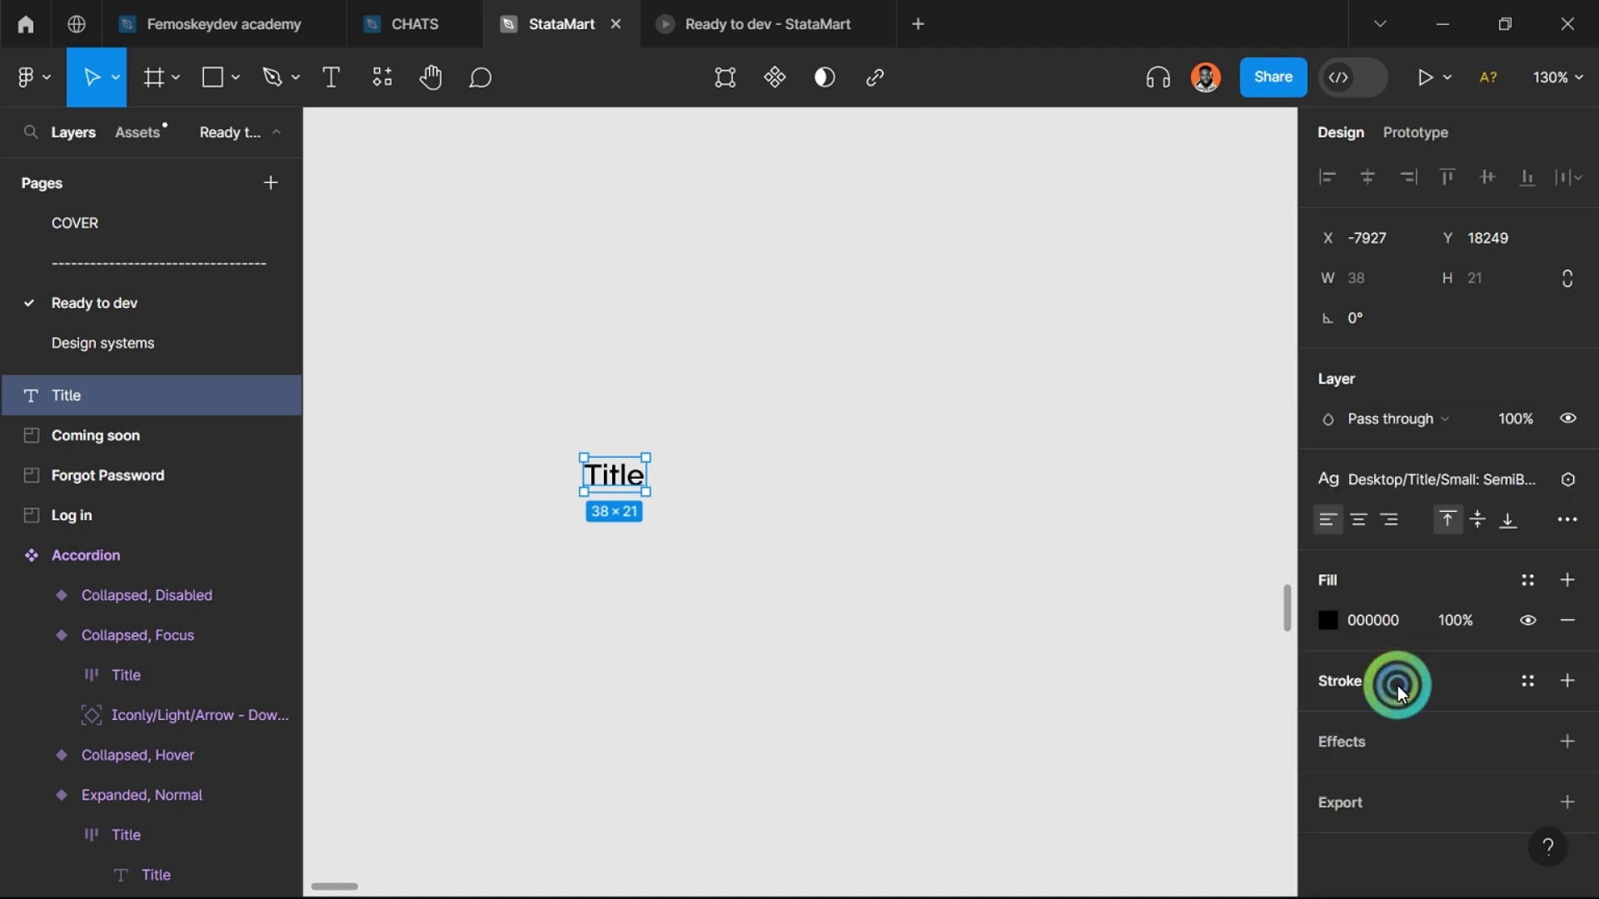
pyautogui.scroll(5, 568, 498)
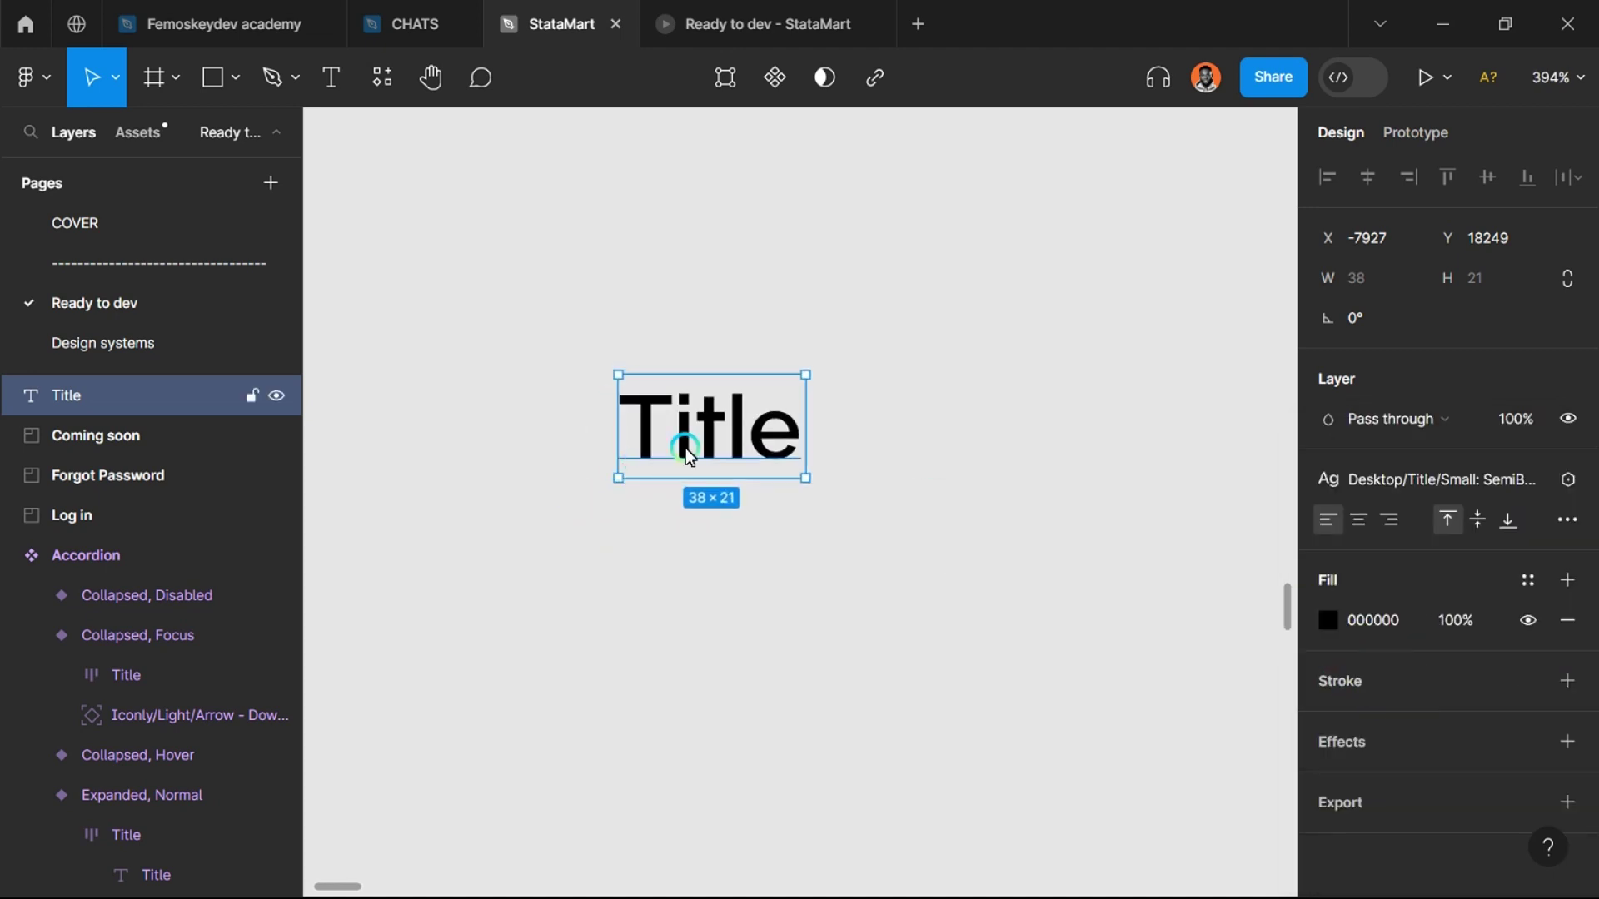
pyautogui.scroll(4, 696, 413)
# Step: Wrap the Title text in an auto layout frame, Frame 45022, and begin renaming it
pyautogui.rightClick(700, 413)
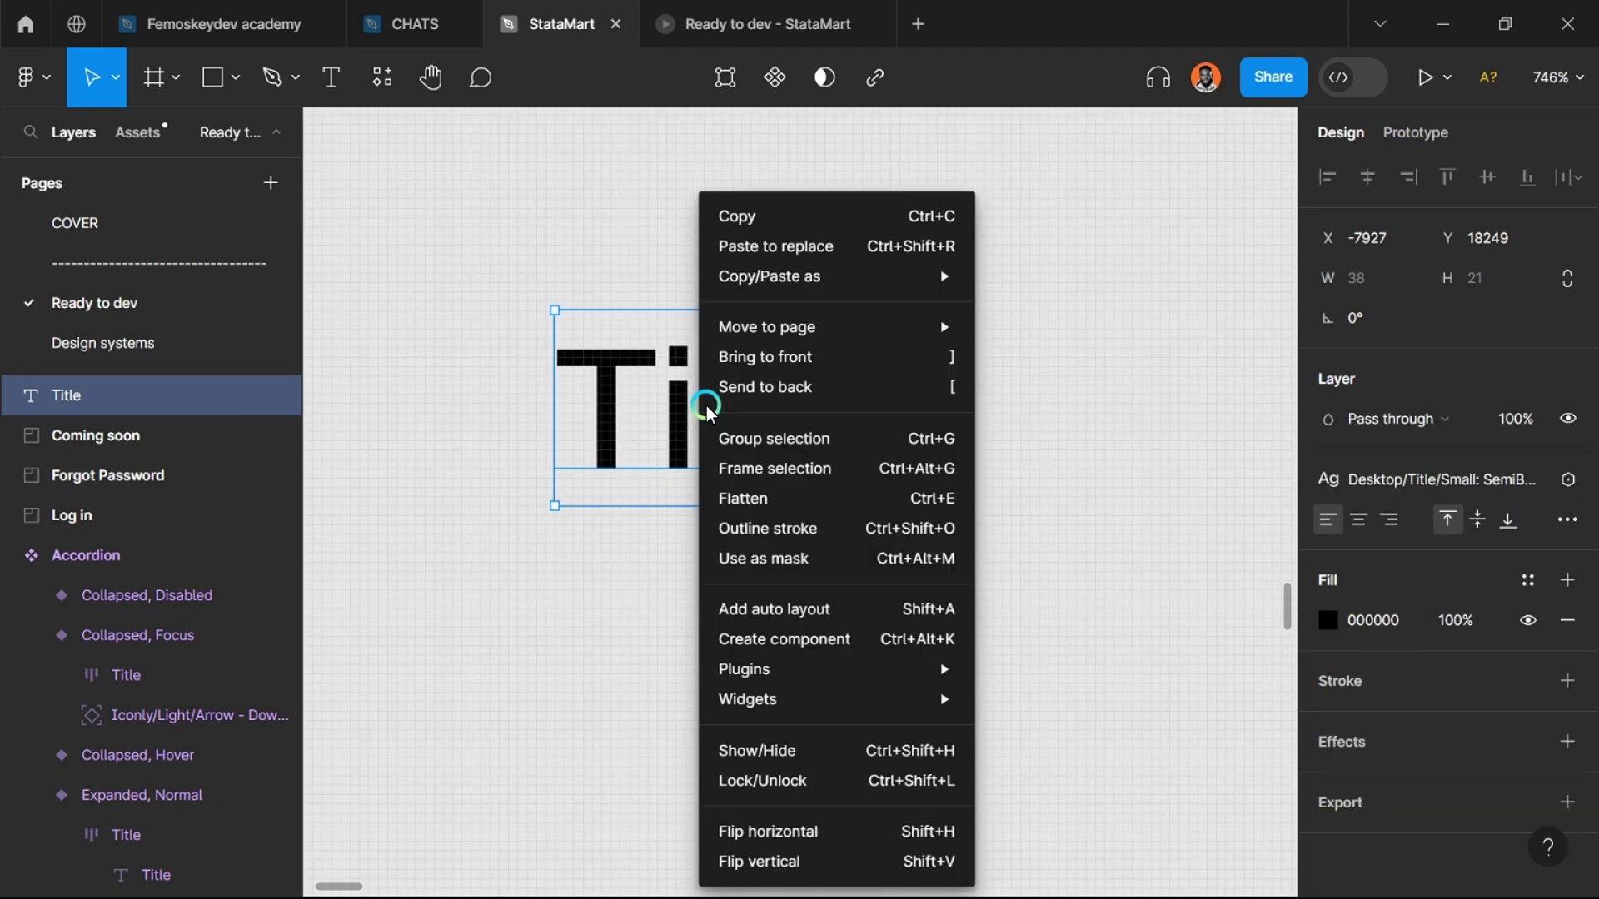
pyautogui.click(816, 617)
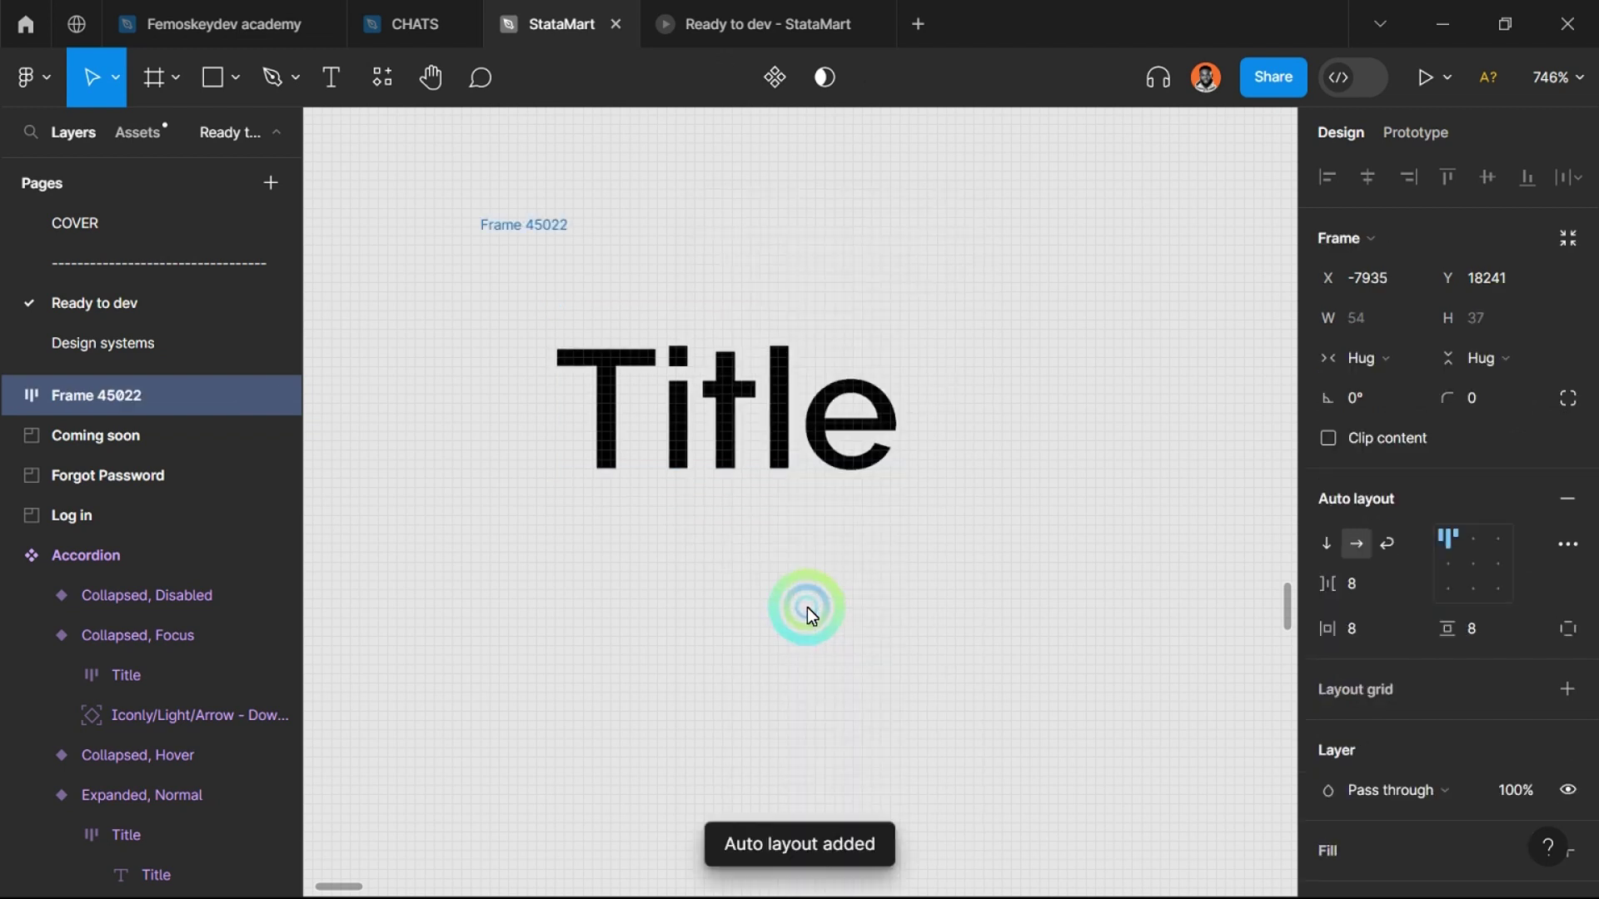
pyautogui.scroll(-5, 727, 565)
pyautogui.scroll(3, 747, 590)
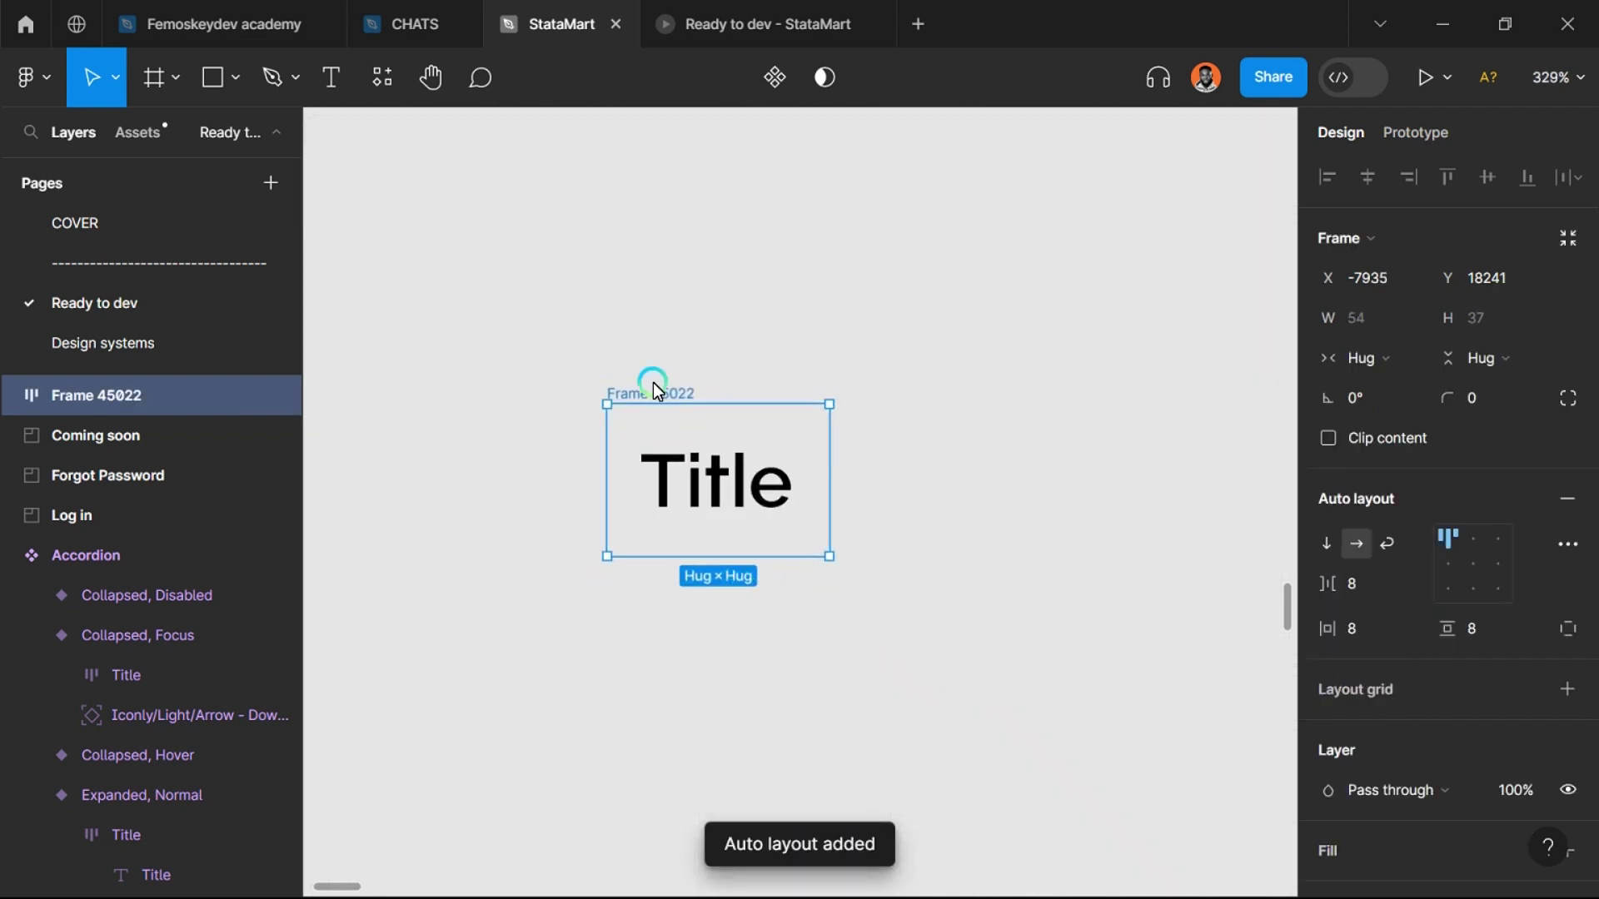
pyautogui.doubleClick(663, 391)
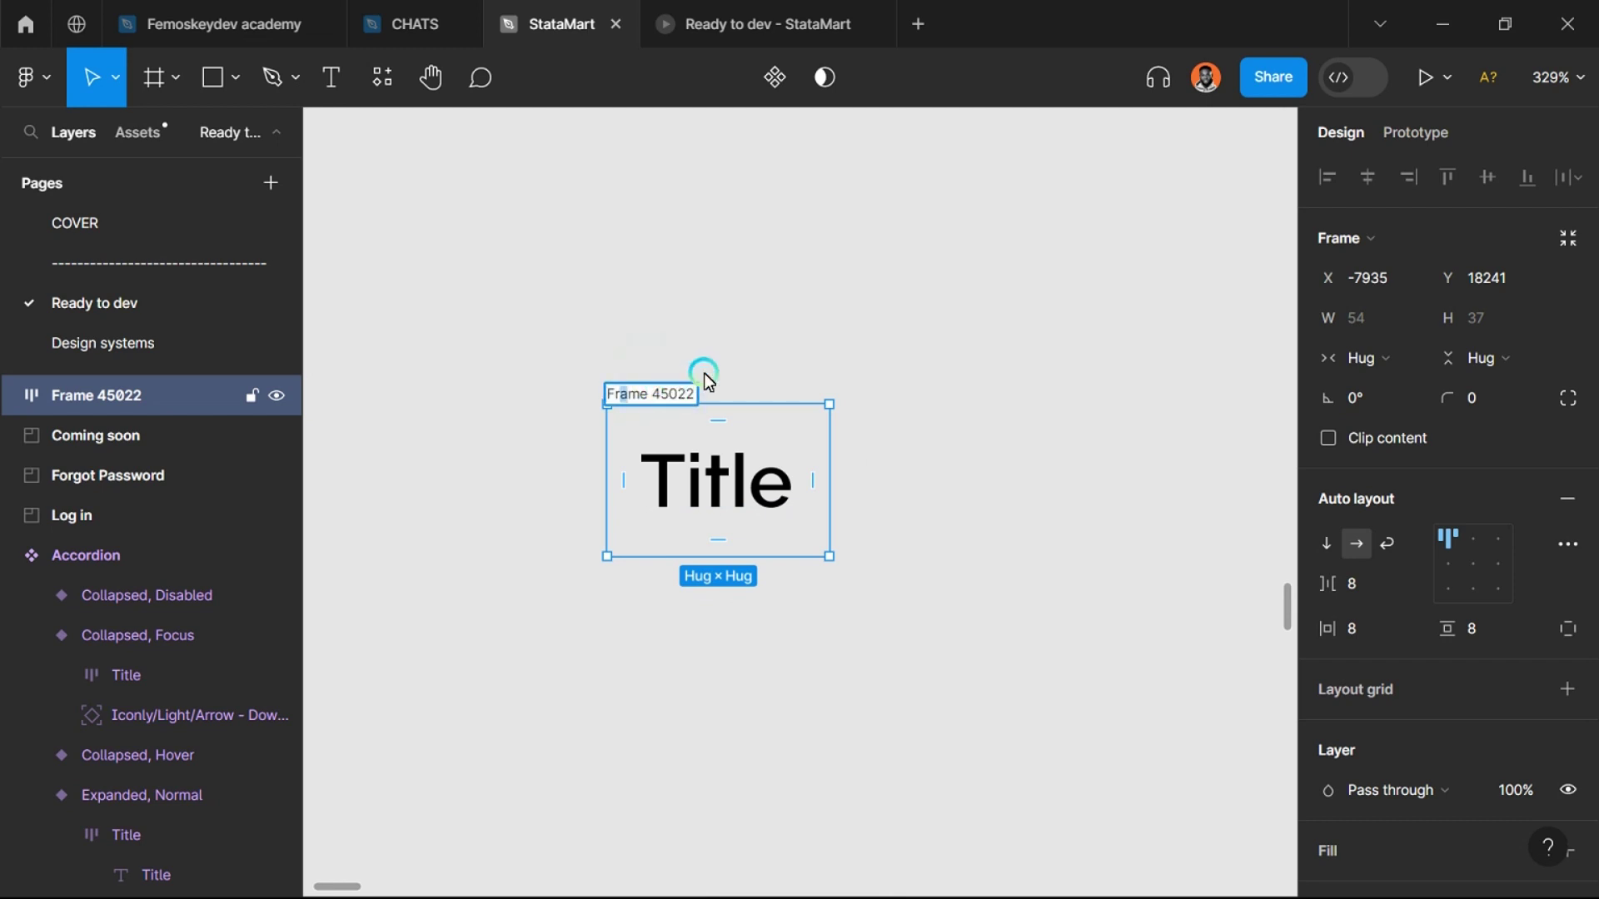
pyautogui.click(694, 380)
pyautogui.doubleClick(657, 395)
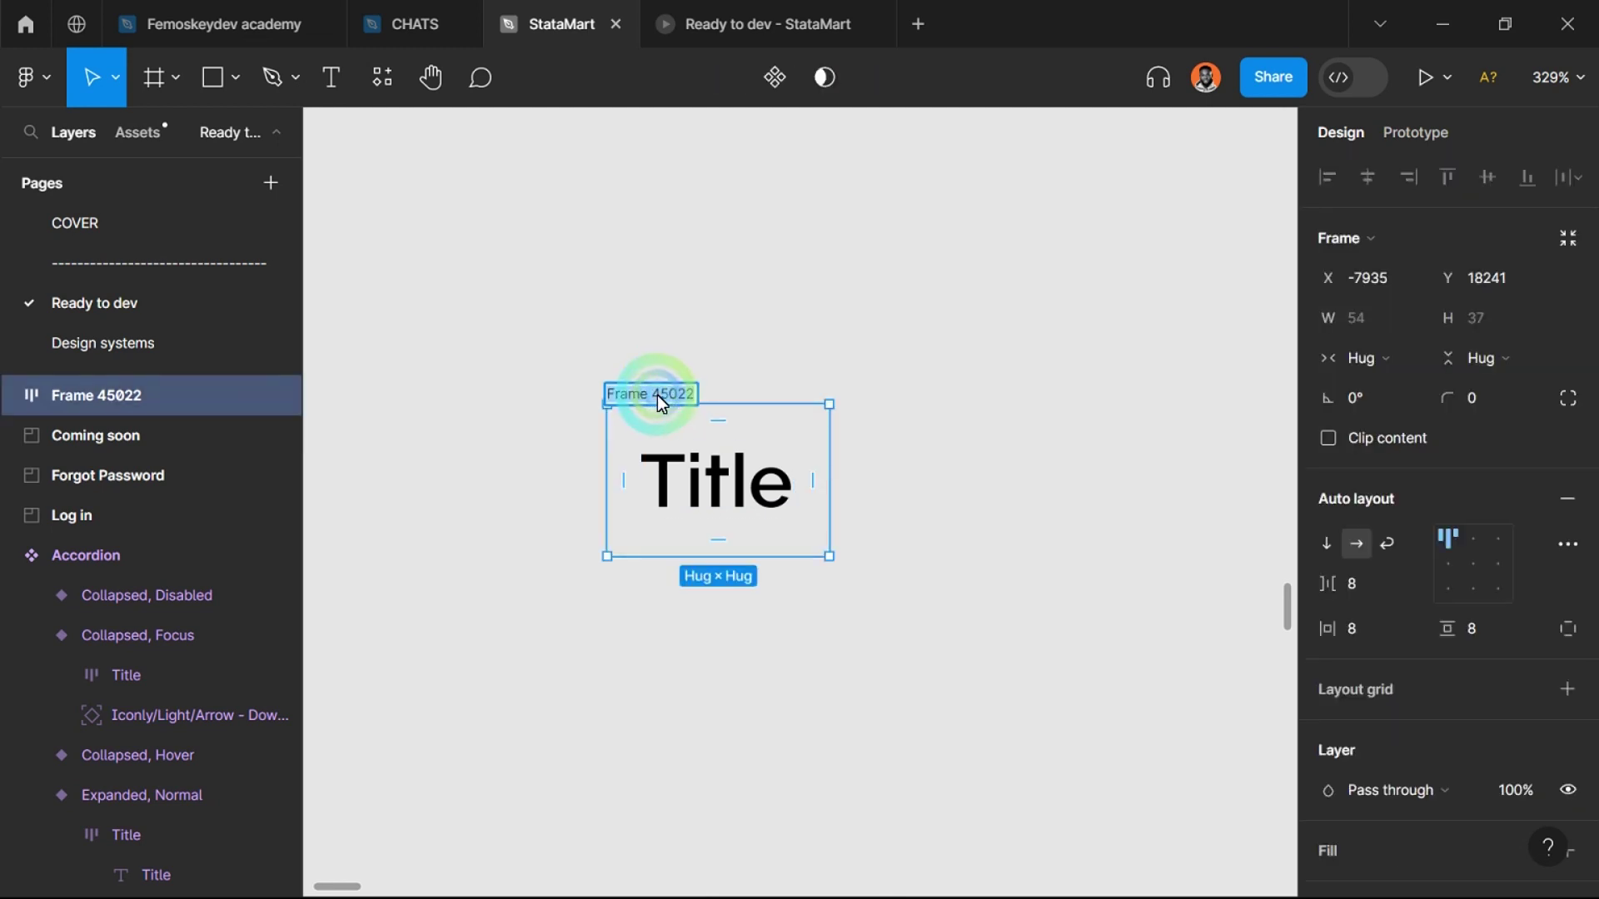
# Step: Rename the auto layout frame to 'Title'
pyautogui.write('Title')
pyautogui.press('Return')
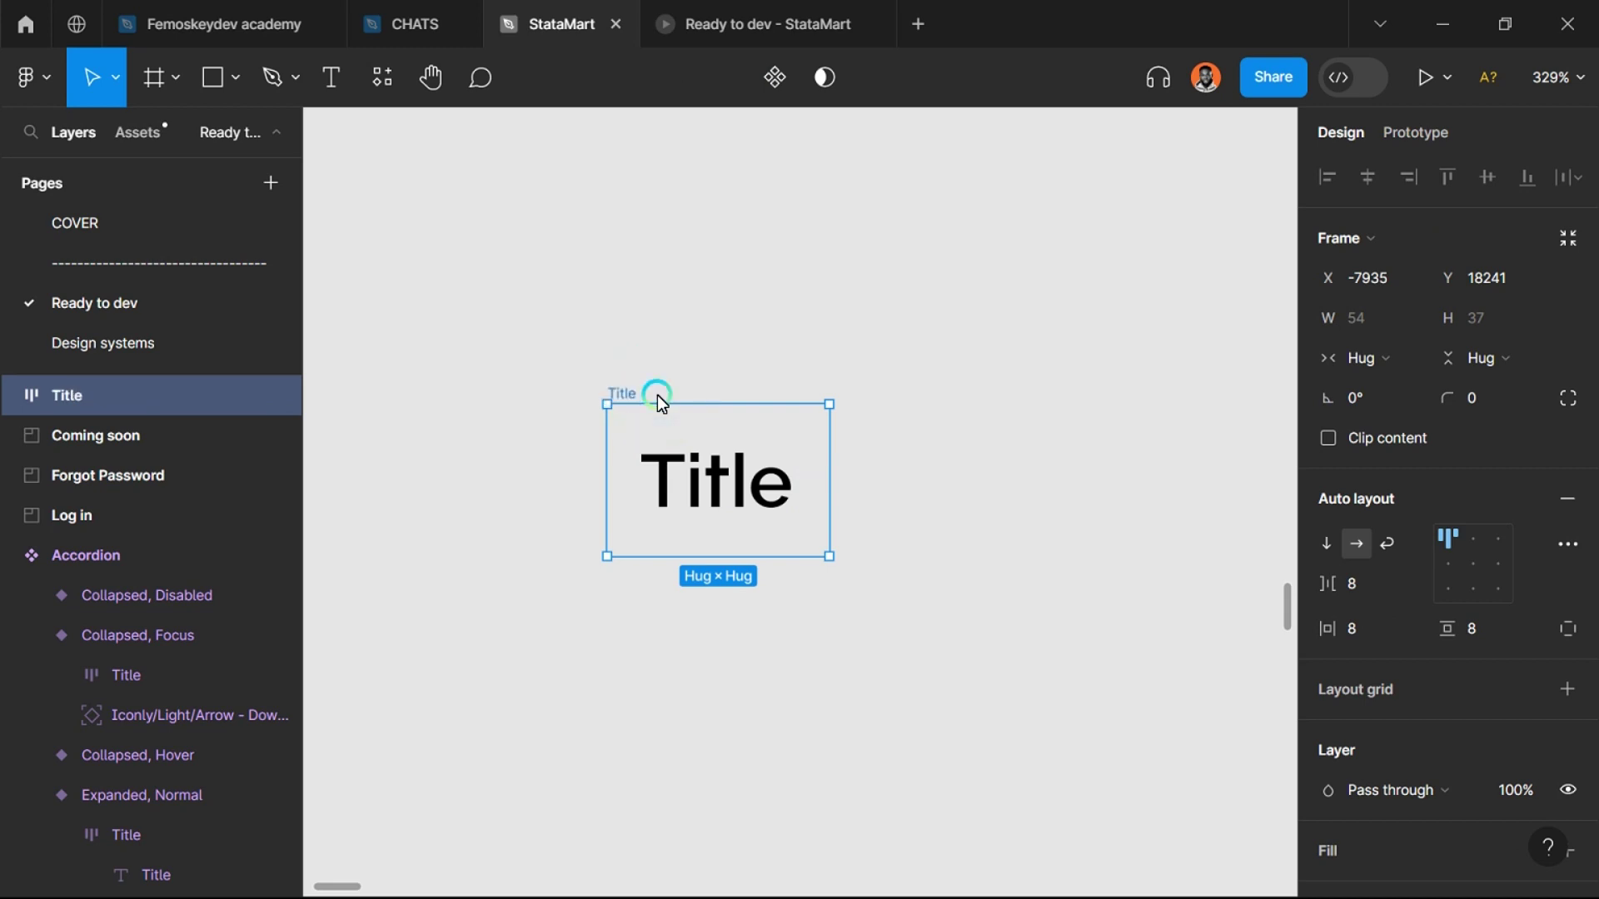
pyautogui.scroll(-2, 655, 533)
pyautogui.click(738, 580)
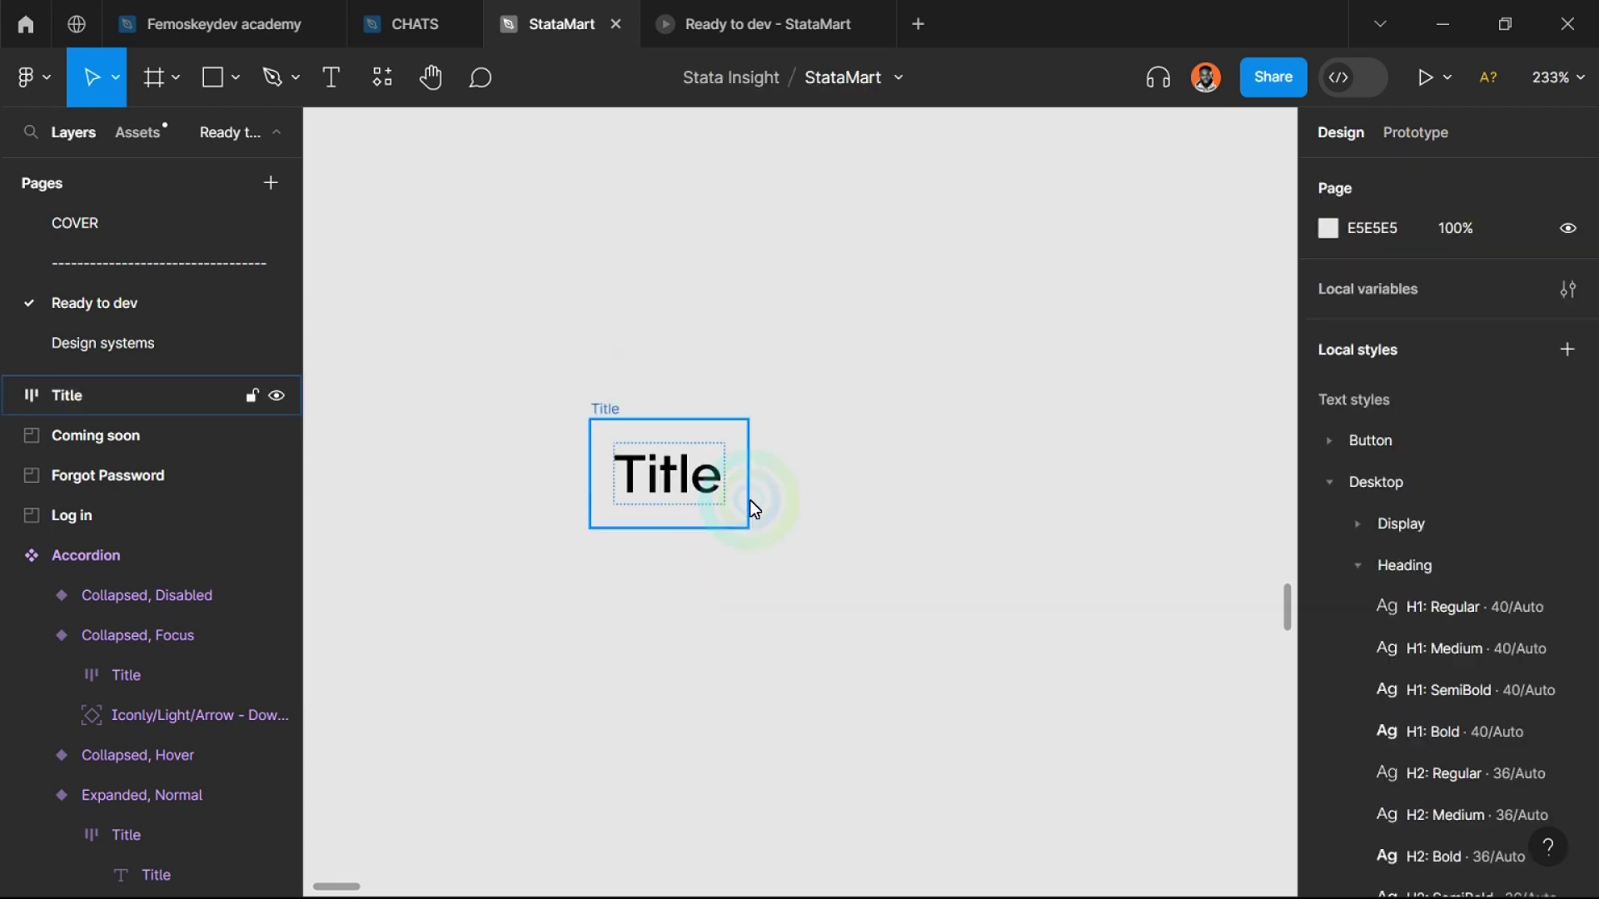
# Step: Widen the Title frame to a fixed width of 360
pyautogui.click(739, 498)
pyautogui.moveTo(752, 499); pyautogui.dragTo(1212, 493)
pyautogui.scroll(-3, 718, 578)
pyautogui.scroll(2, 957, 583)
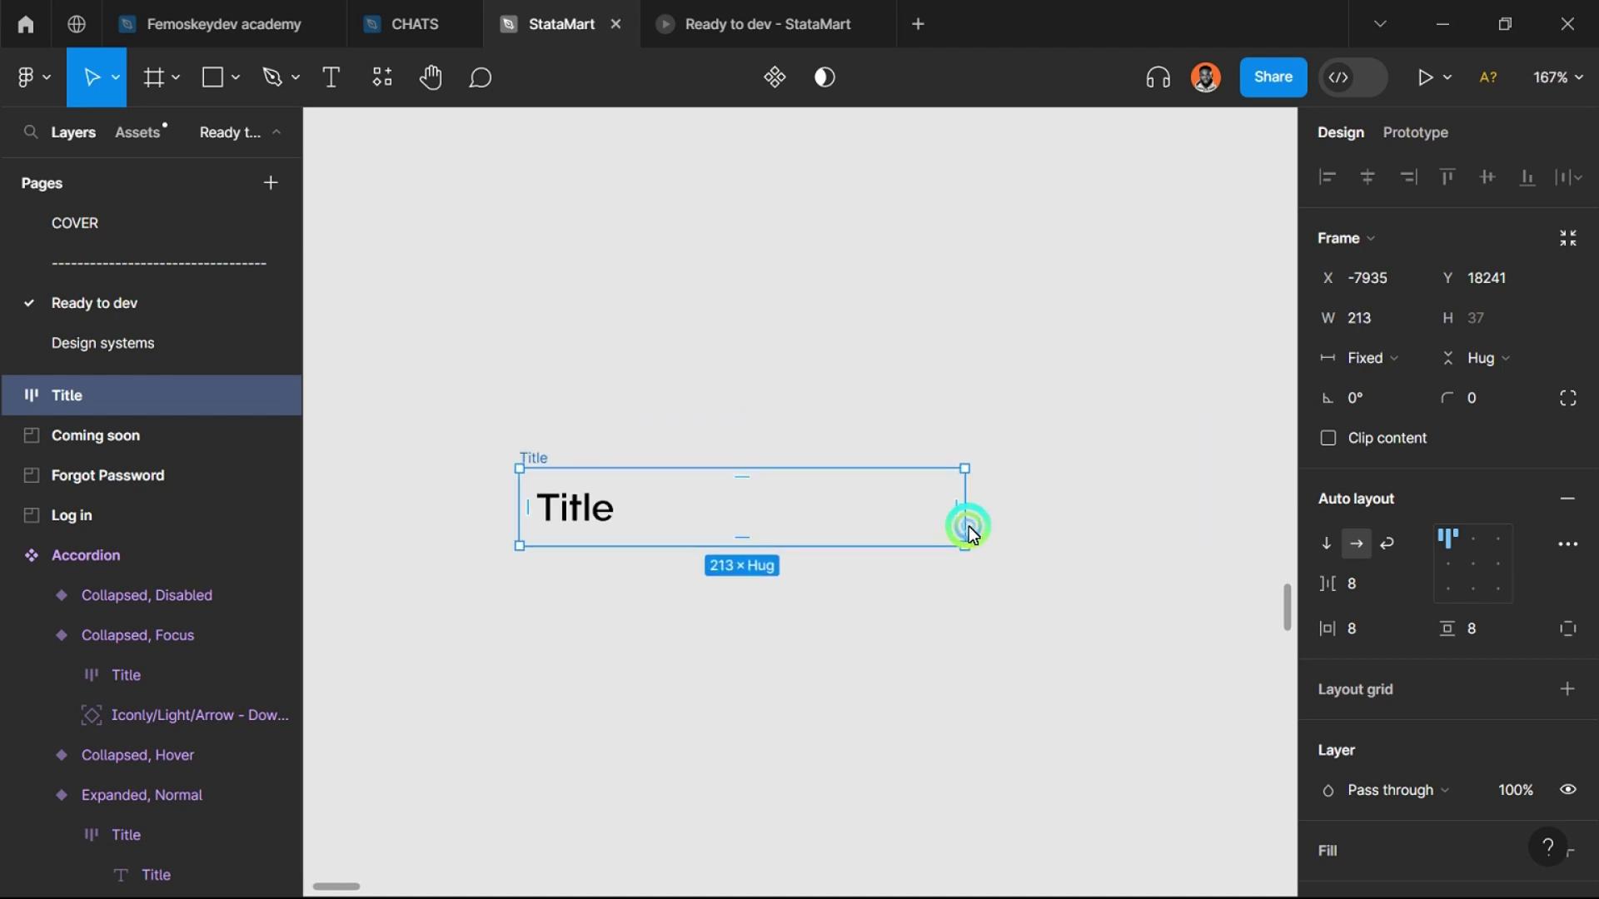
pyautogui.moveTo(968, 527); pyautogui.dragTo(1083, 528)
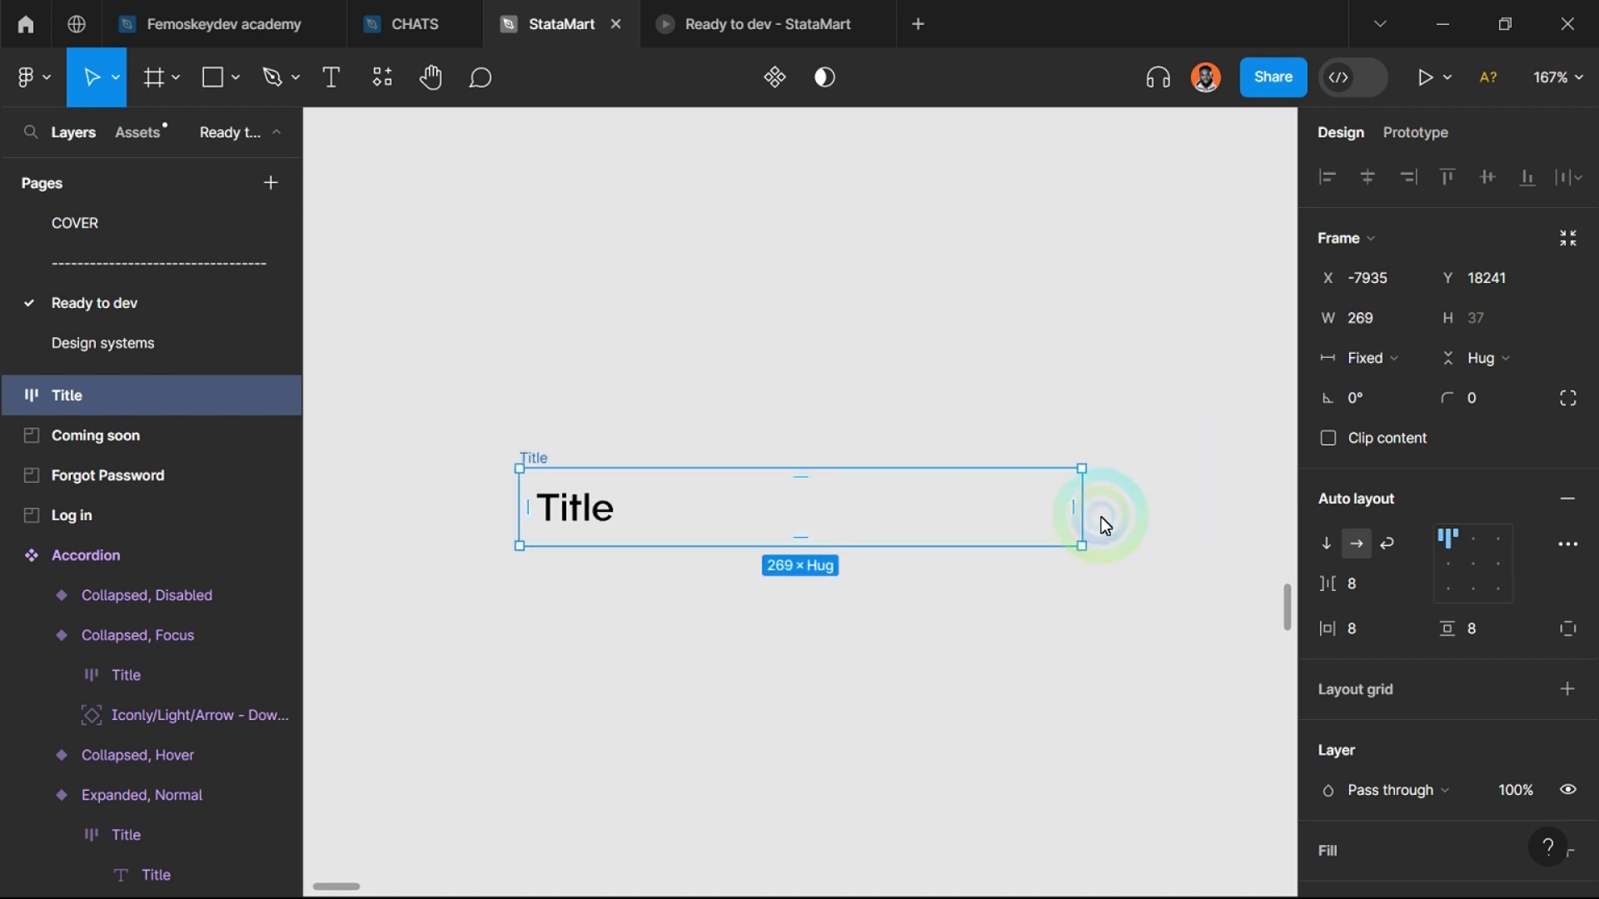
pyautogui.click(1378, 319)
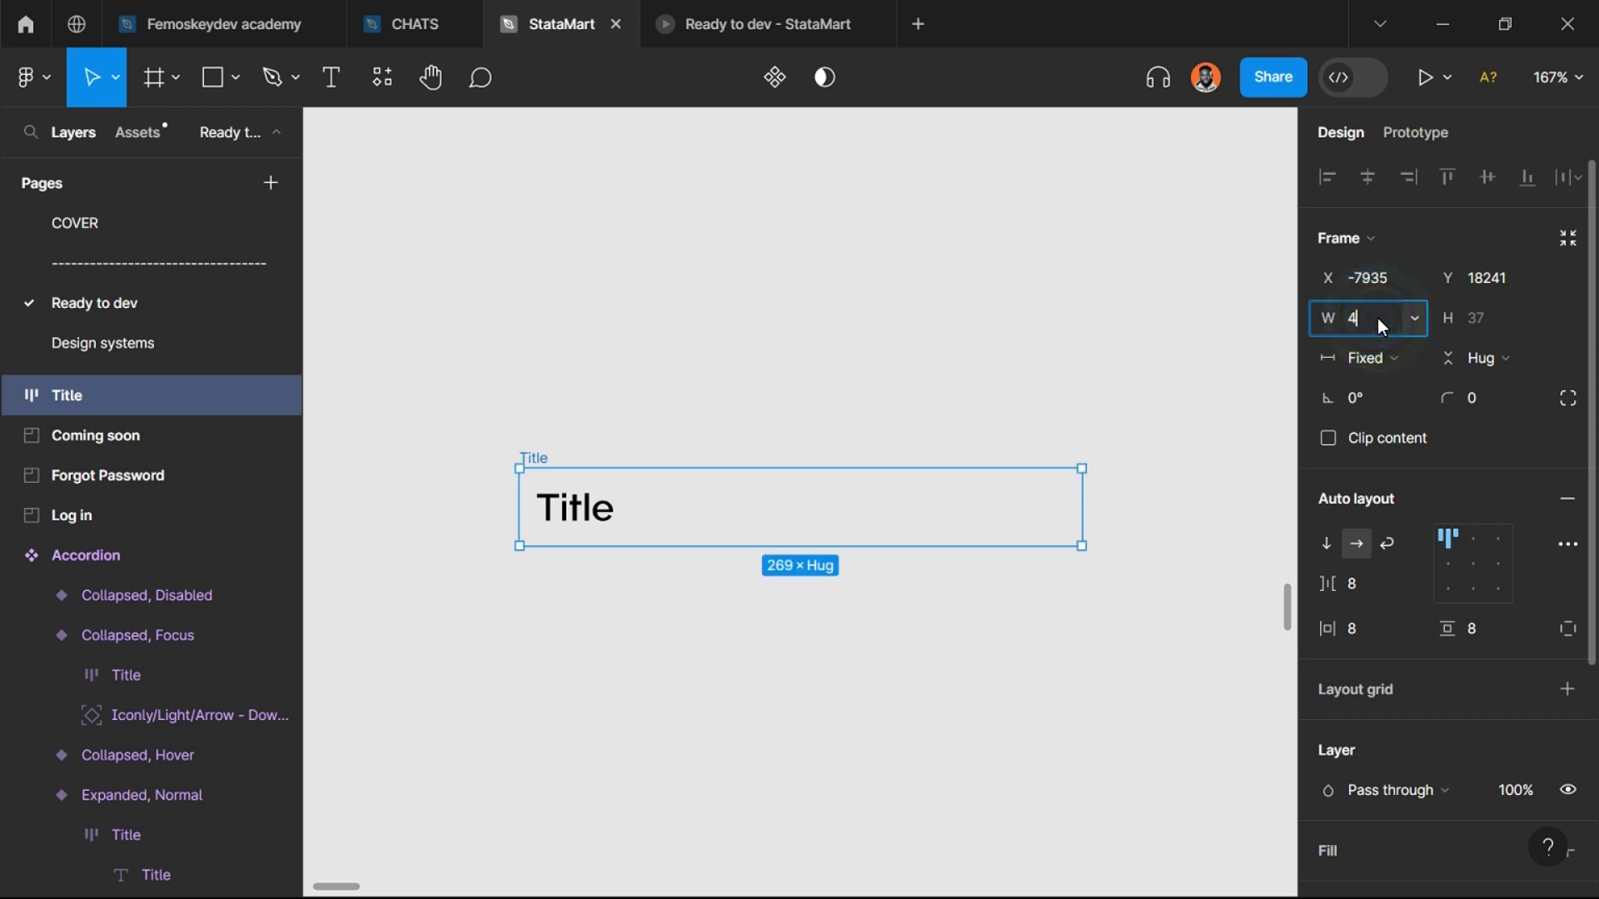
pyautogui.write('360')
pyautogui.press('Return')
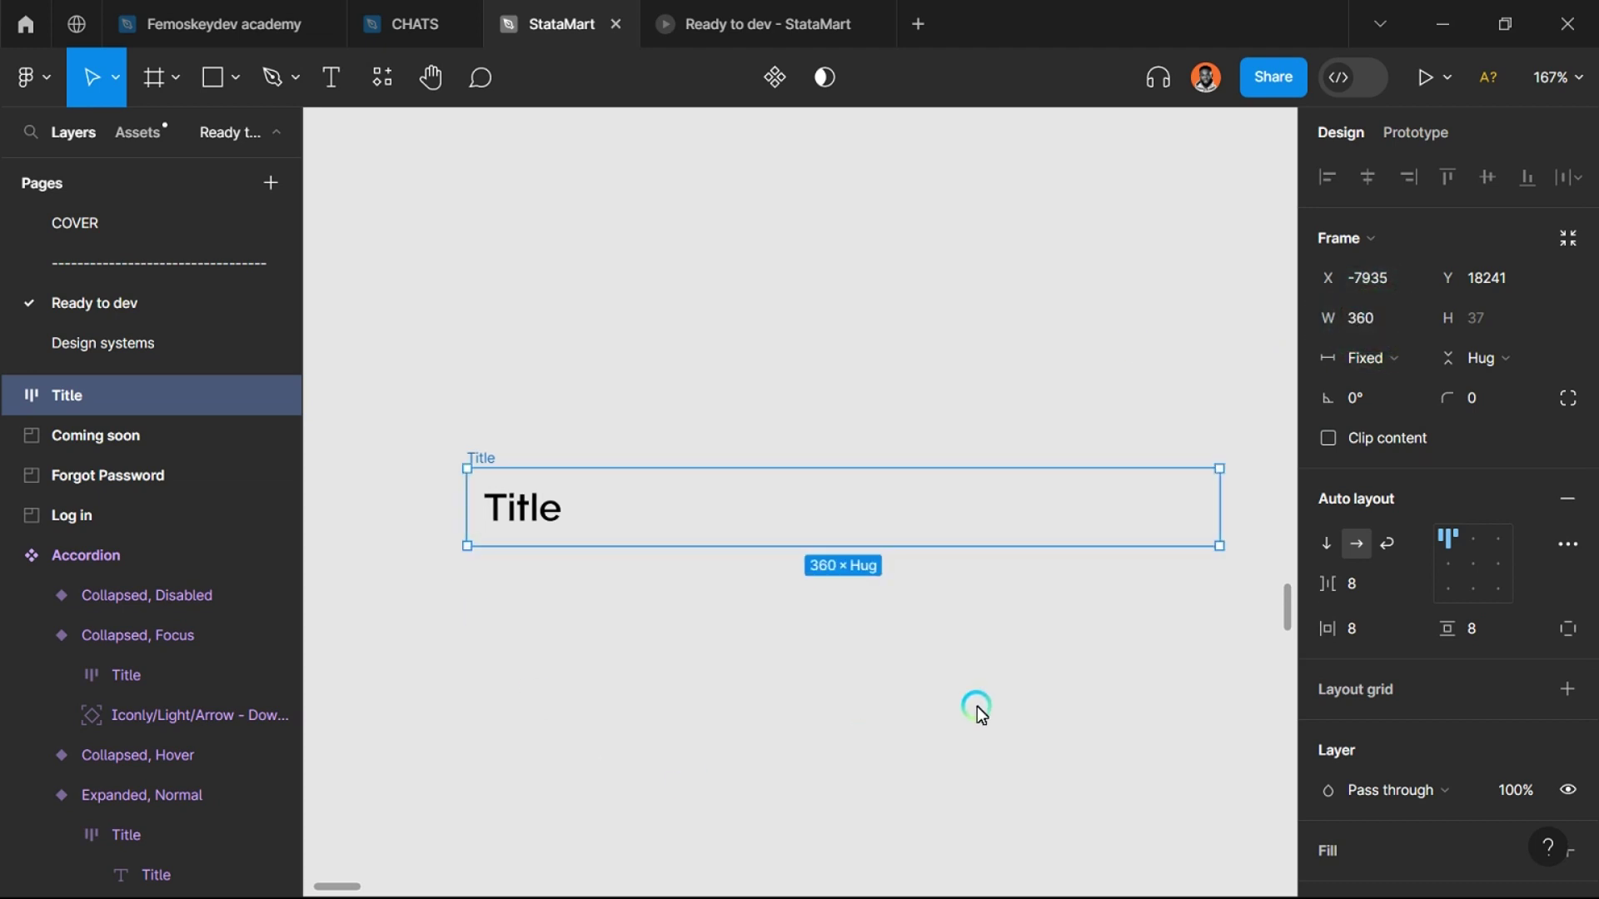
pyautogui.scroll(1, 977, 706)
# Step: Set the inner Title text's width sizing to Fill container
pyautogui.doubleClick(508, 515)
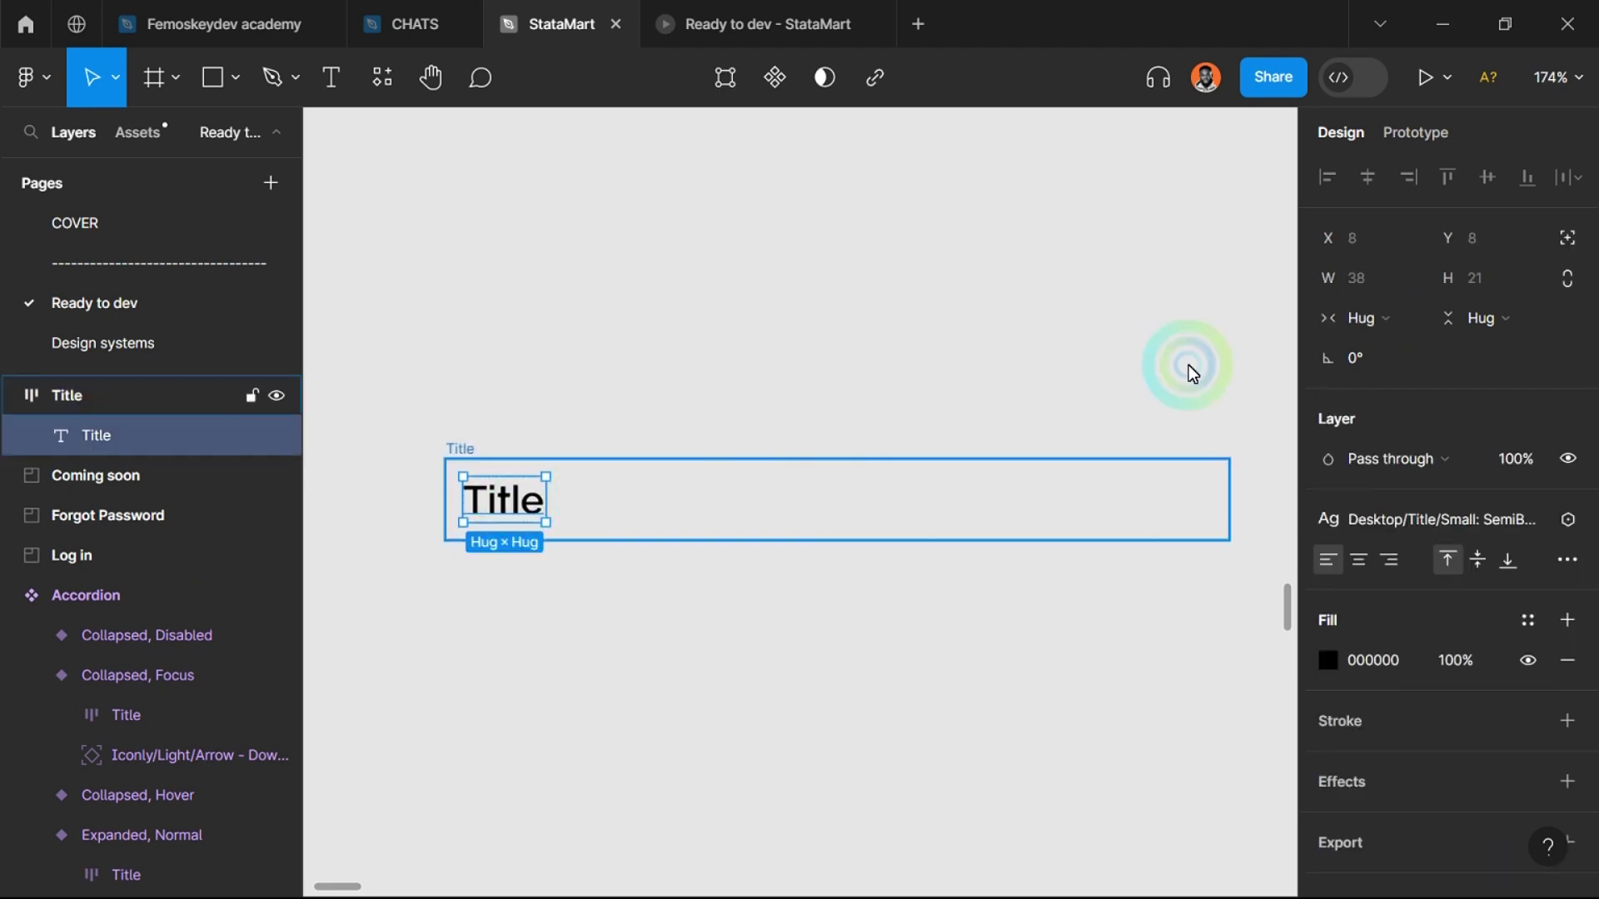
pyautogui.click(1370, 322)
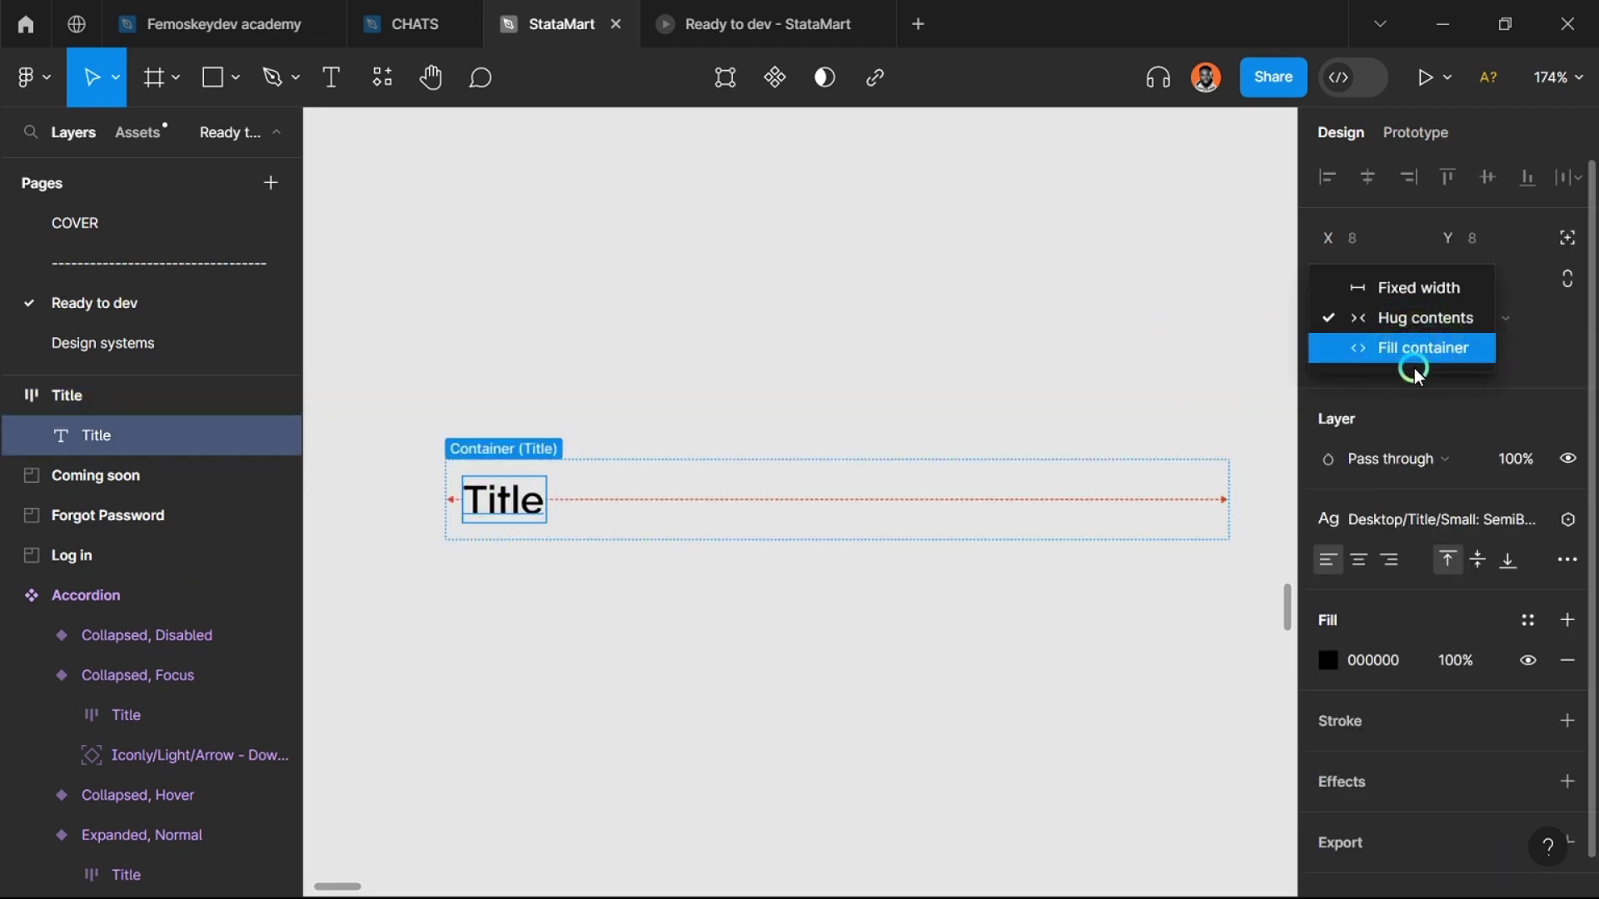
pyautogui.click(1422, 350)
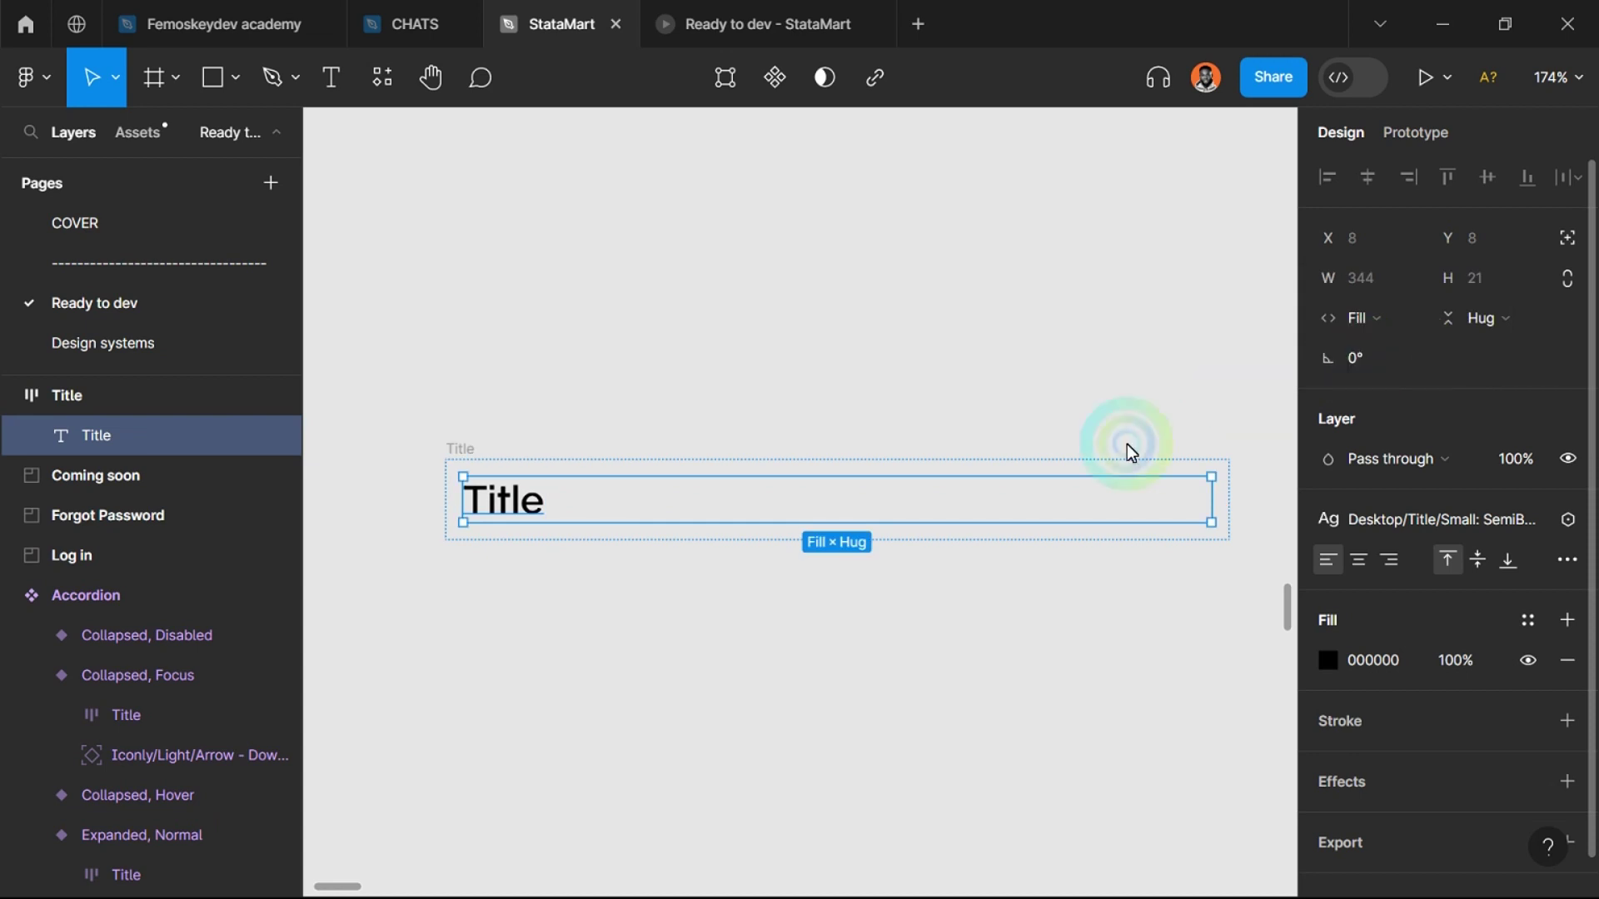
pyautogui.click(923, 624)
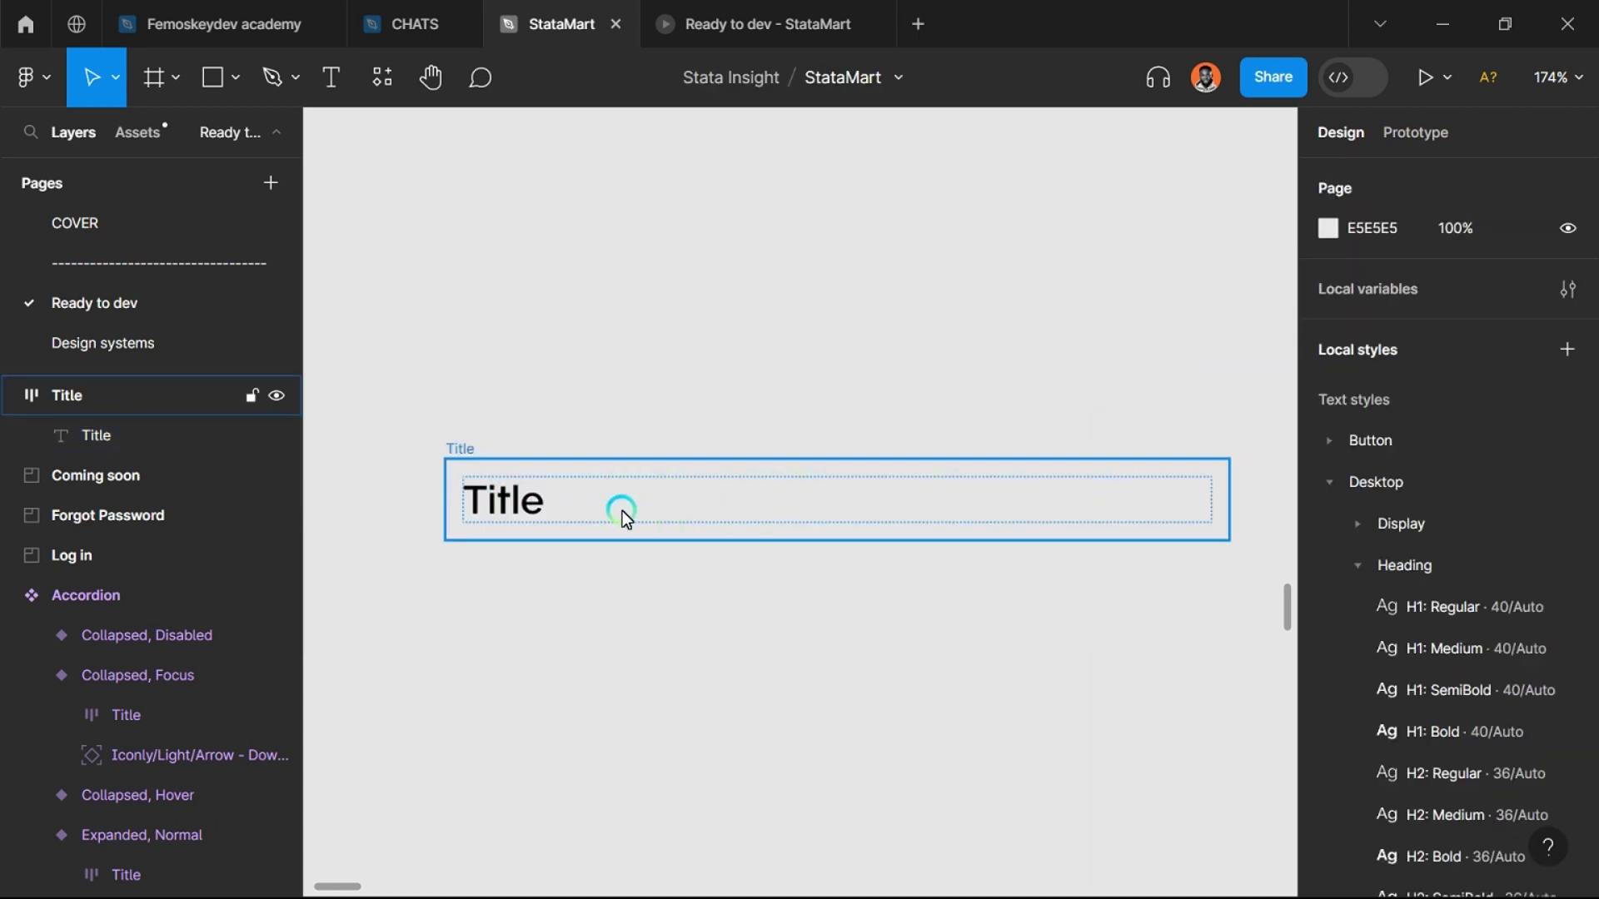
# Step: Test the text with 'How are you doing', then restore it to 'Title'
pyautogui.doubleClick(522, 511)
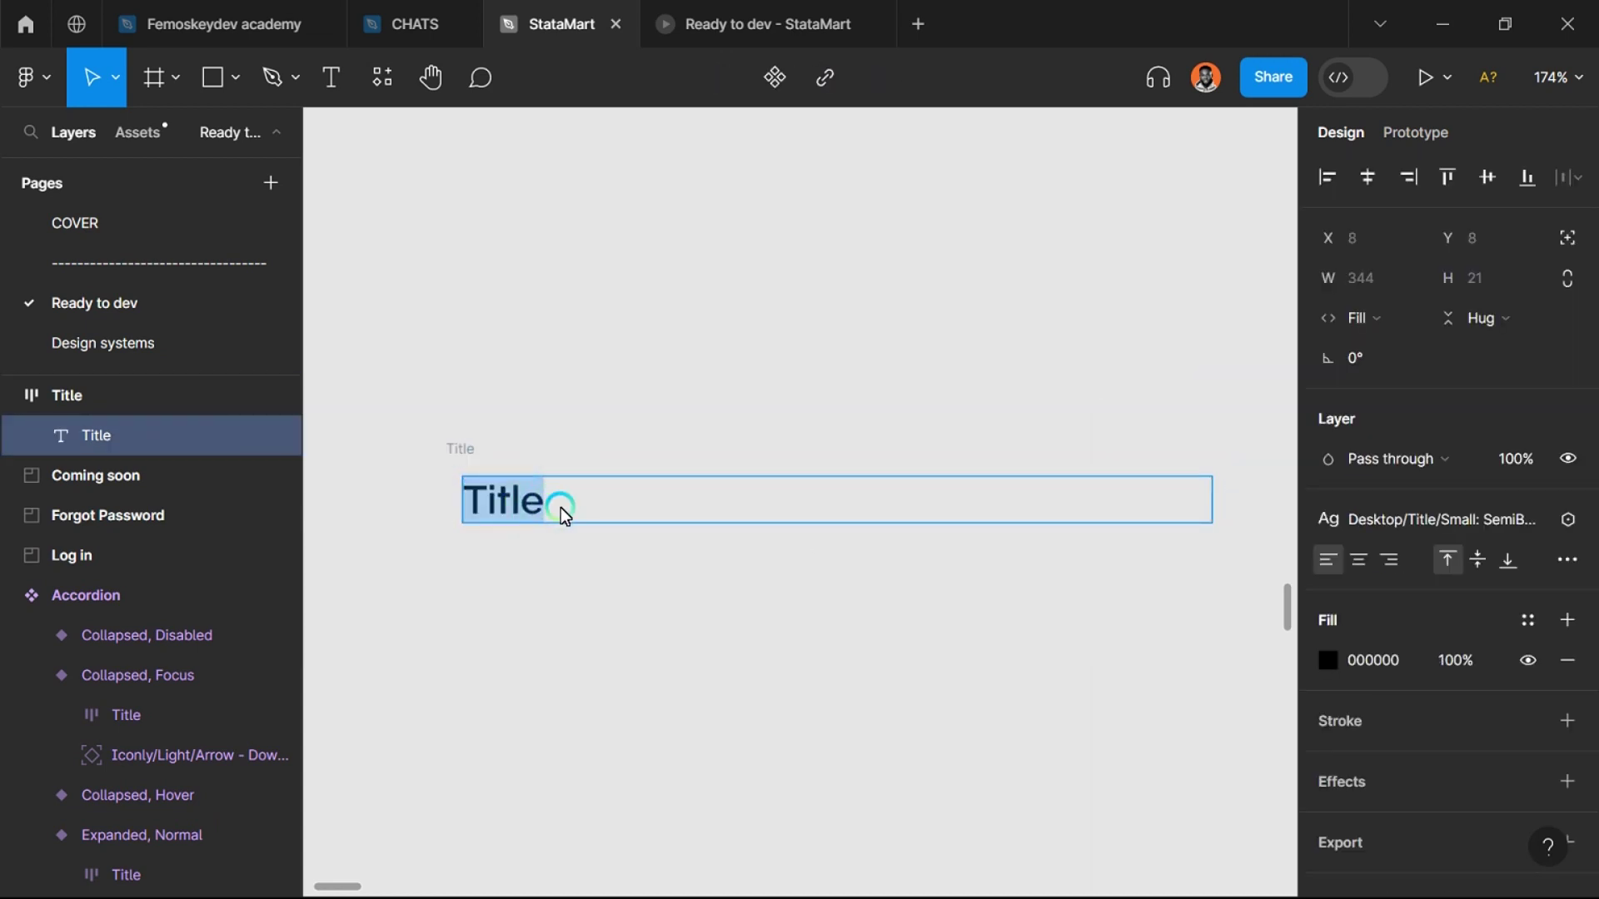
pyautogui.click(561, 508)
pyautogui.press('BackSpace')
pyautogui.press('BackSpace')
pyautogui.press('BackSpace')
pyautogui.press('BackSpace')
pyautogui.press('BackSpace')
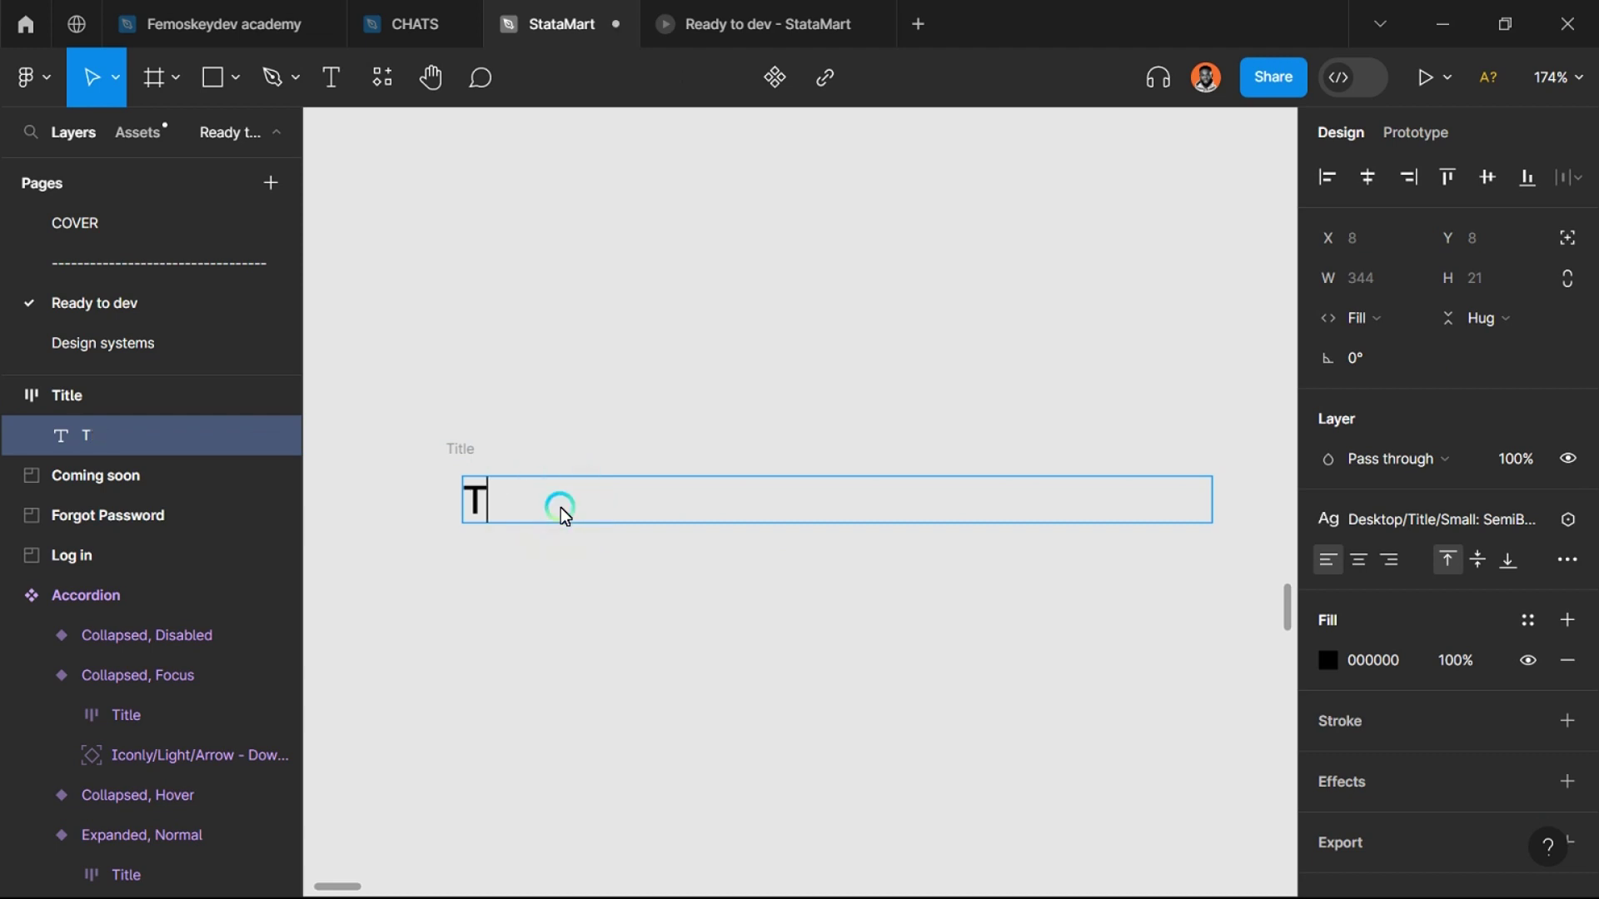
pyautogui.write('How a')
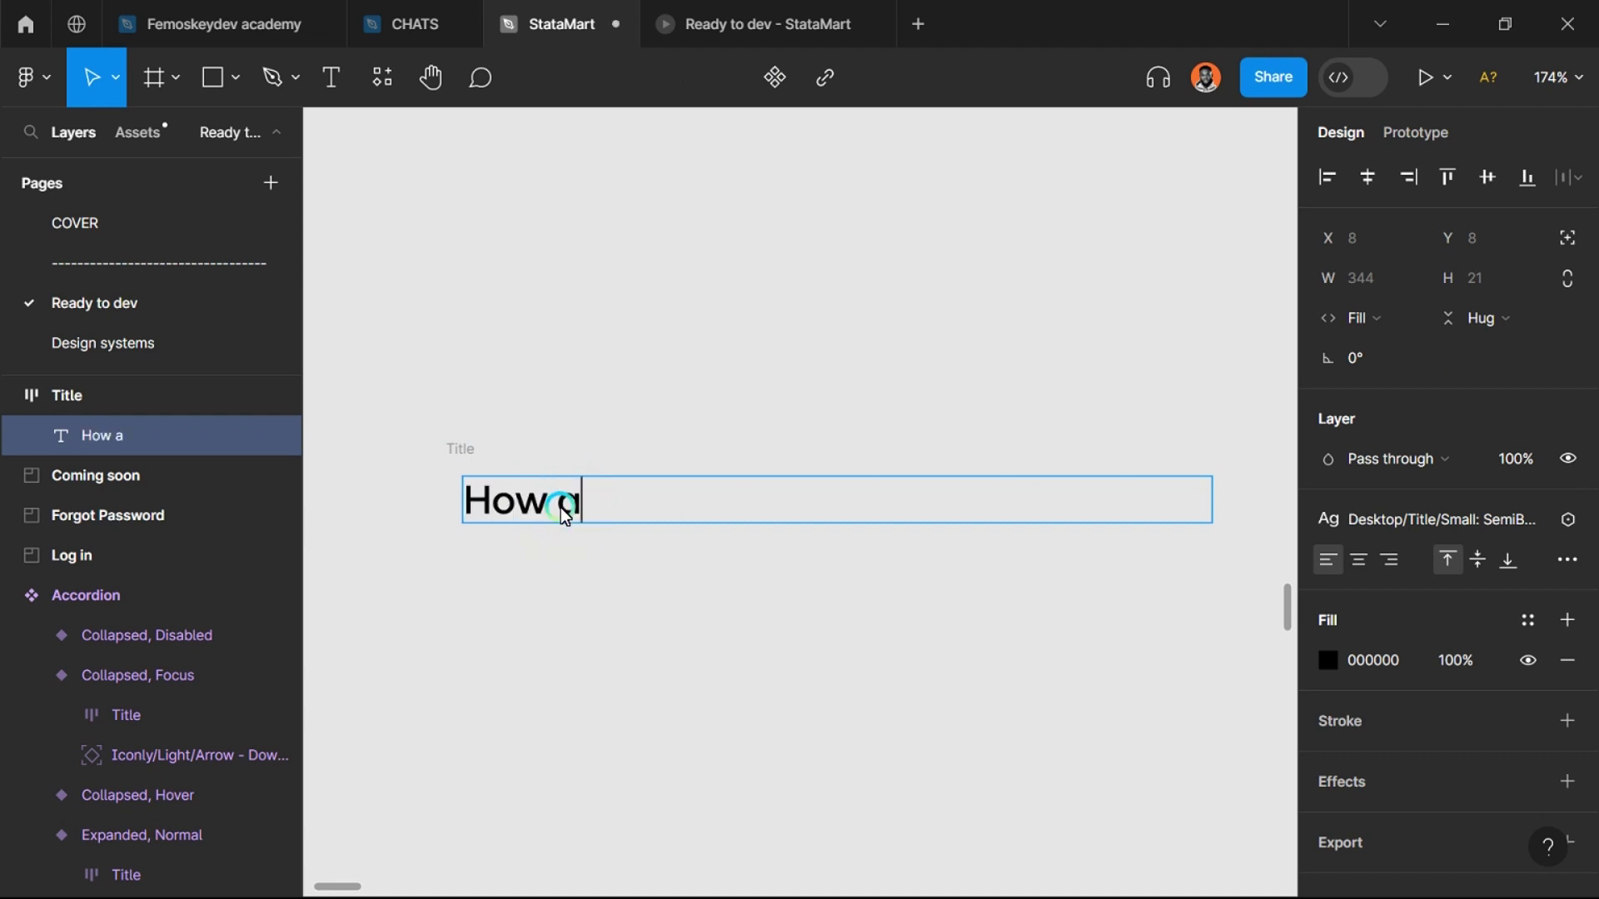
pyautogui.write('re you doing')
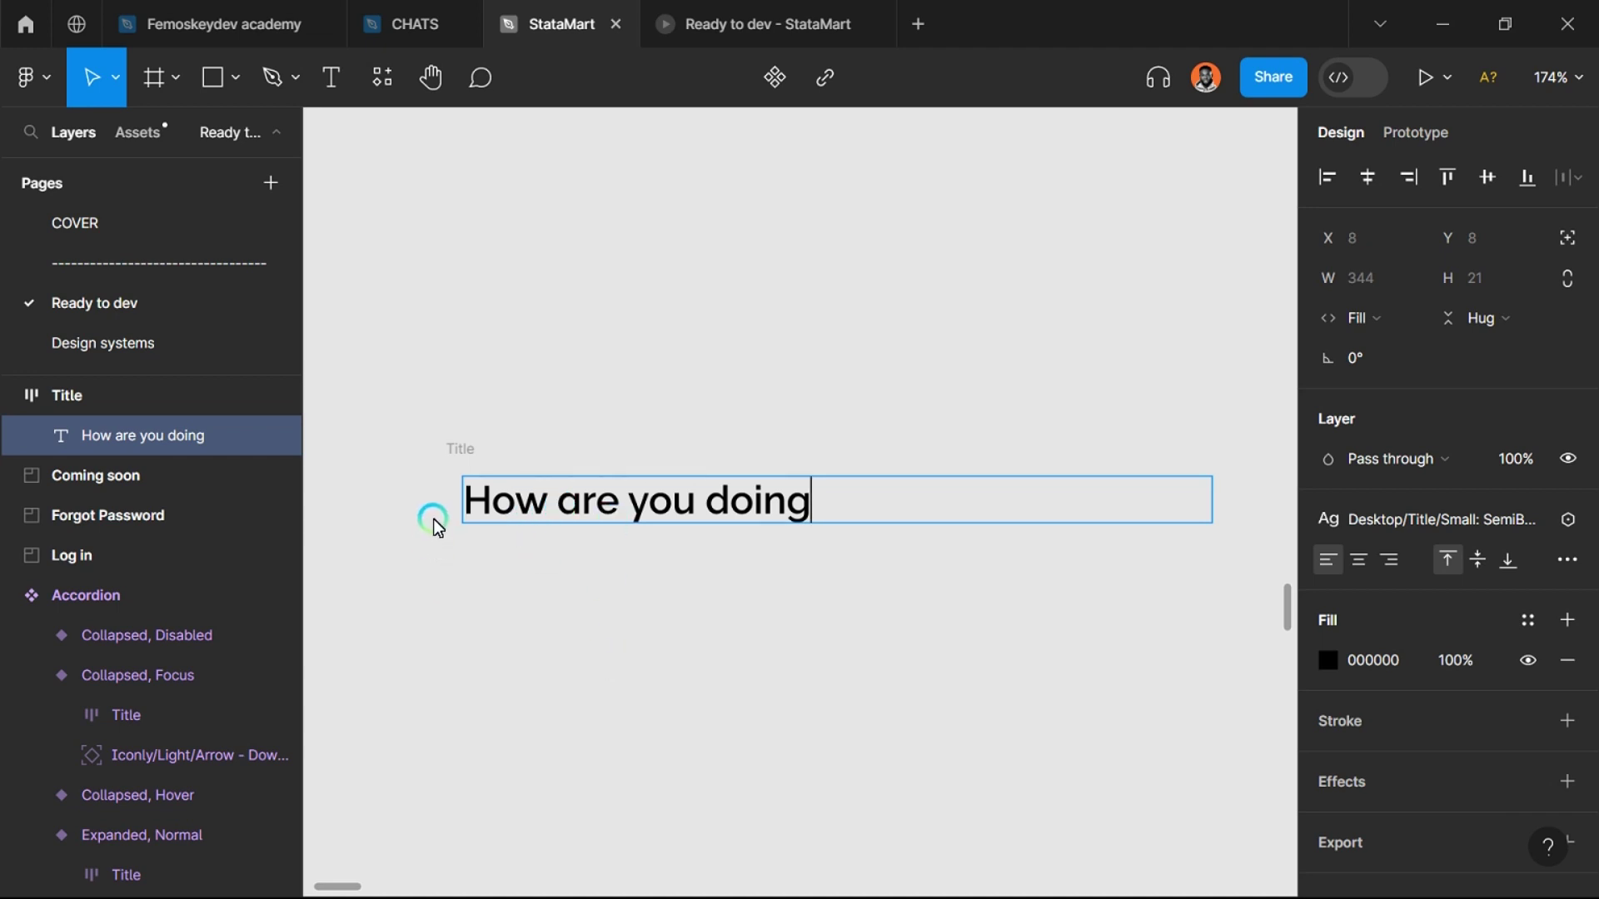
pyautogui.press('Escape')
pyautogui.press('Return')
pyautogui.press('BackSpace')
pyautogui.press('BackSpace')
pyautogui.press('BackSpace')
pyautogui.press('BackSpace')
pyautogui.press('BackSpace')
pyautogui.press('BackSpace')
pyautogui.press('BackSpace')
pyautogui.press('BackSpace')
pyautogui.press('BackSpace')
pyautogui.press('BackSpace')
pyautogui.press('BackSpace')
pyautogui.press('BackSpace')
pyautogui.press('BackSpace')
pyautogui.press('BackSpace')
pyautogui.press('BackSpace')
pyautogui.press('BackSpace')
pyautogui.press('BackSpace')
pyautogui.write('Title')
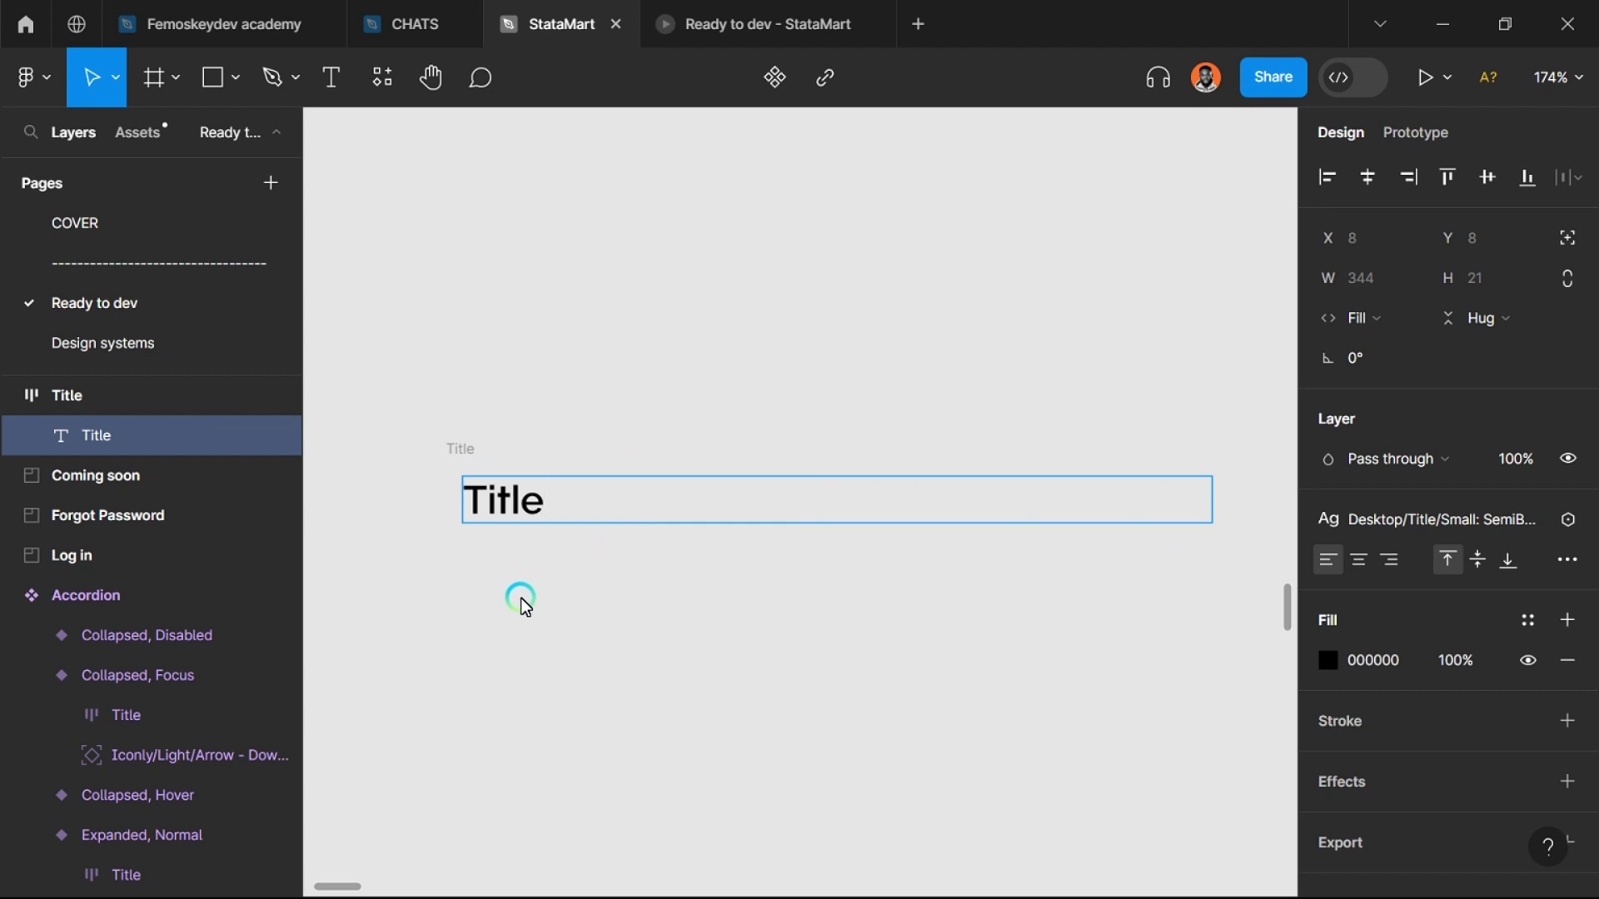
pyautogui.press('Escape')
pyautogui.scroll(3, 515, 550)
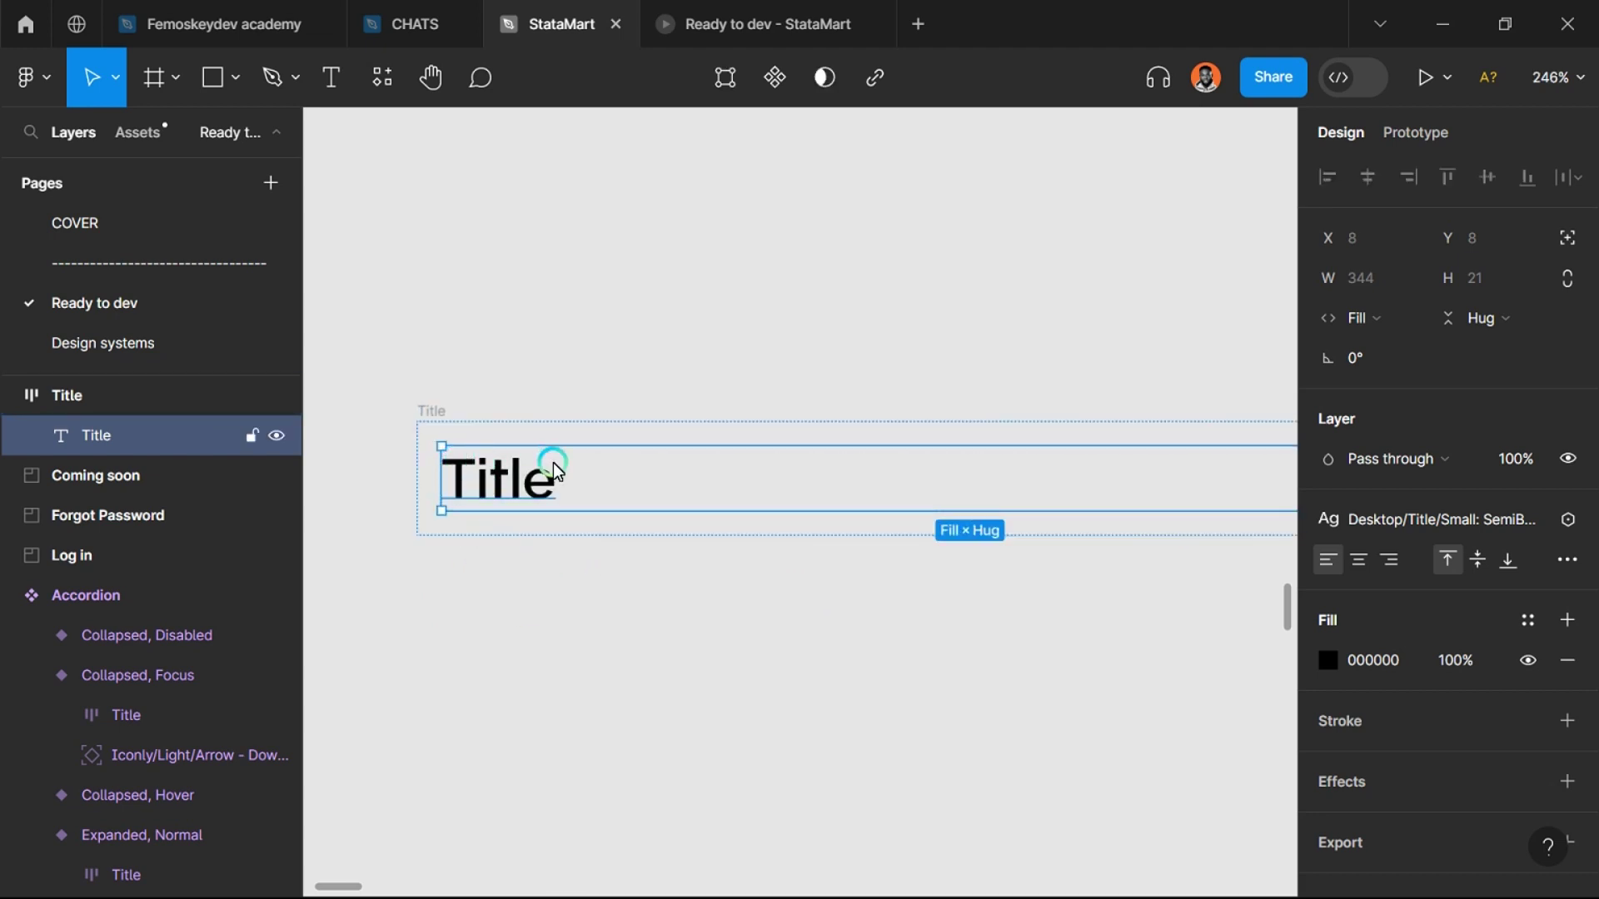
pyautogui.scroll(-3, 550, 583)
pyautogui.click(571, 559)
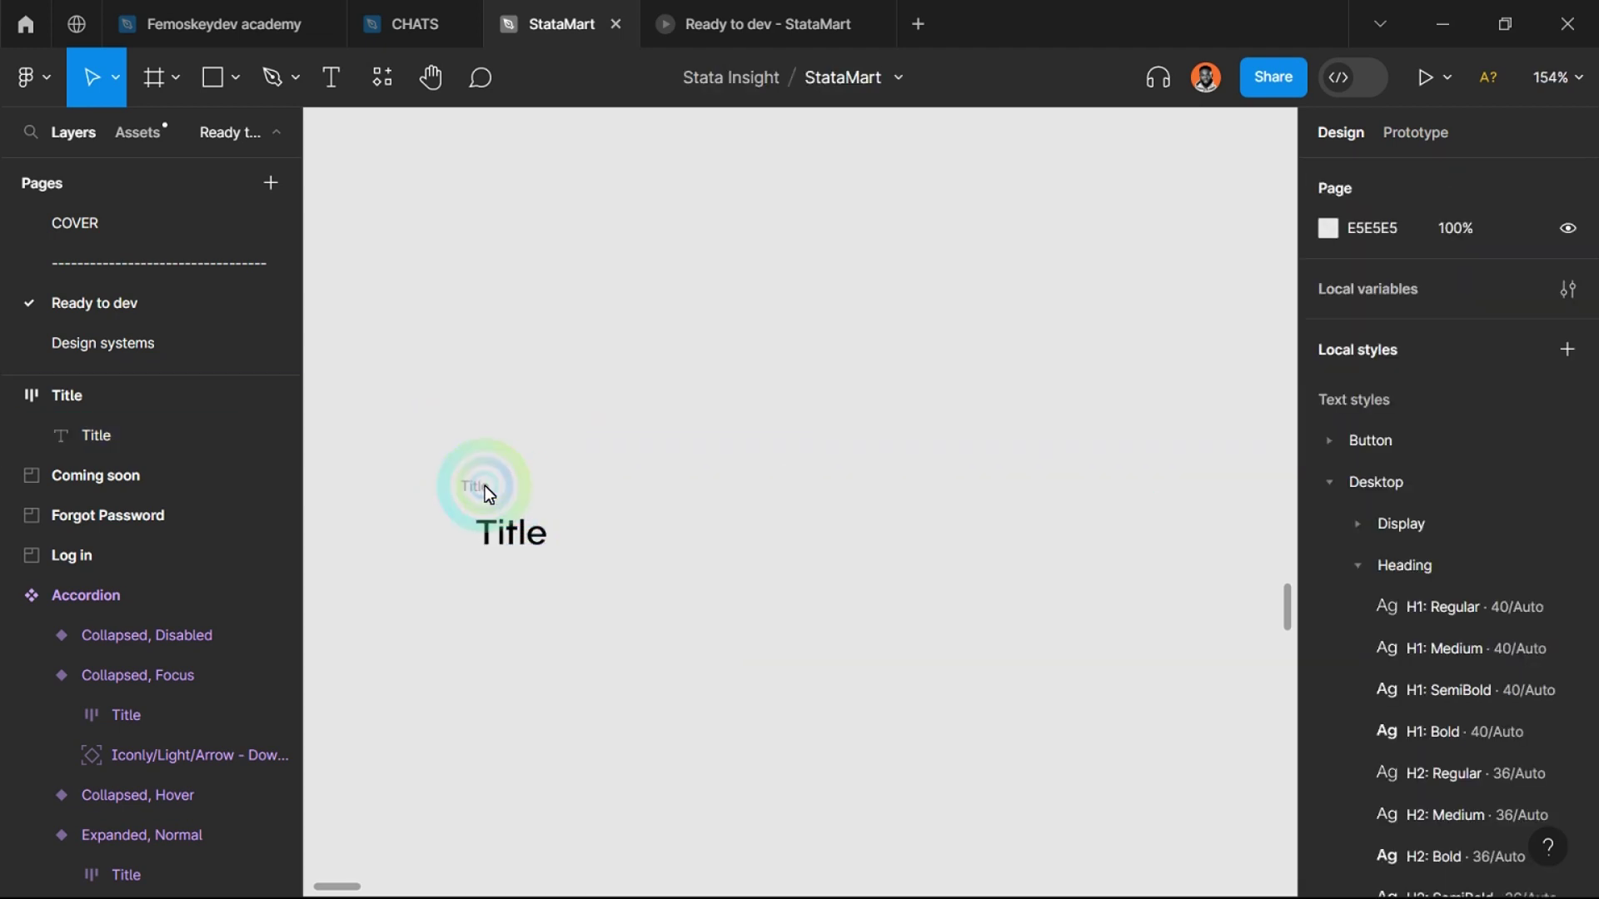
# Step: Insert the Iconly/Fill/Arrow Bottom icon into the Title frame and reposition the row
pyautogui.click(1102, 536)
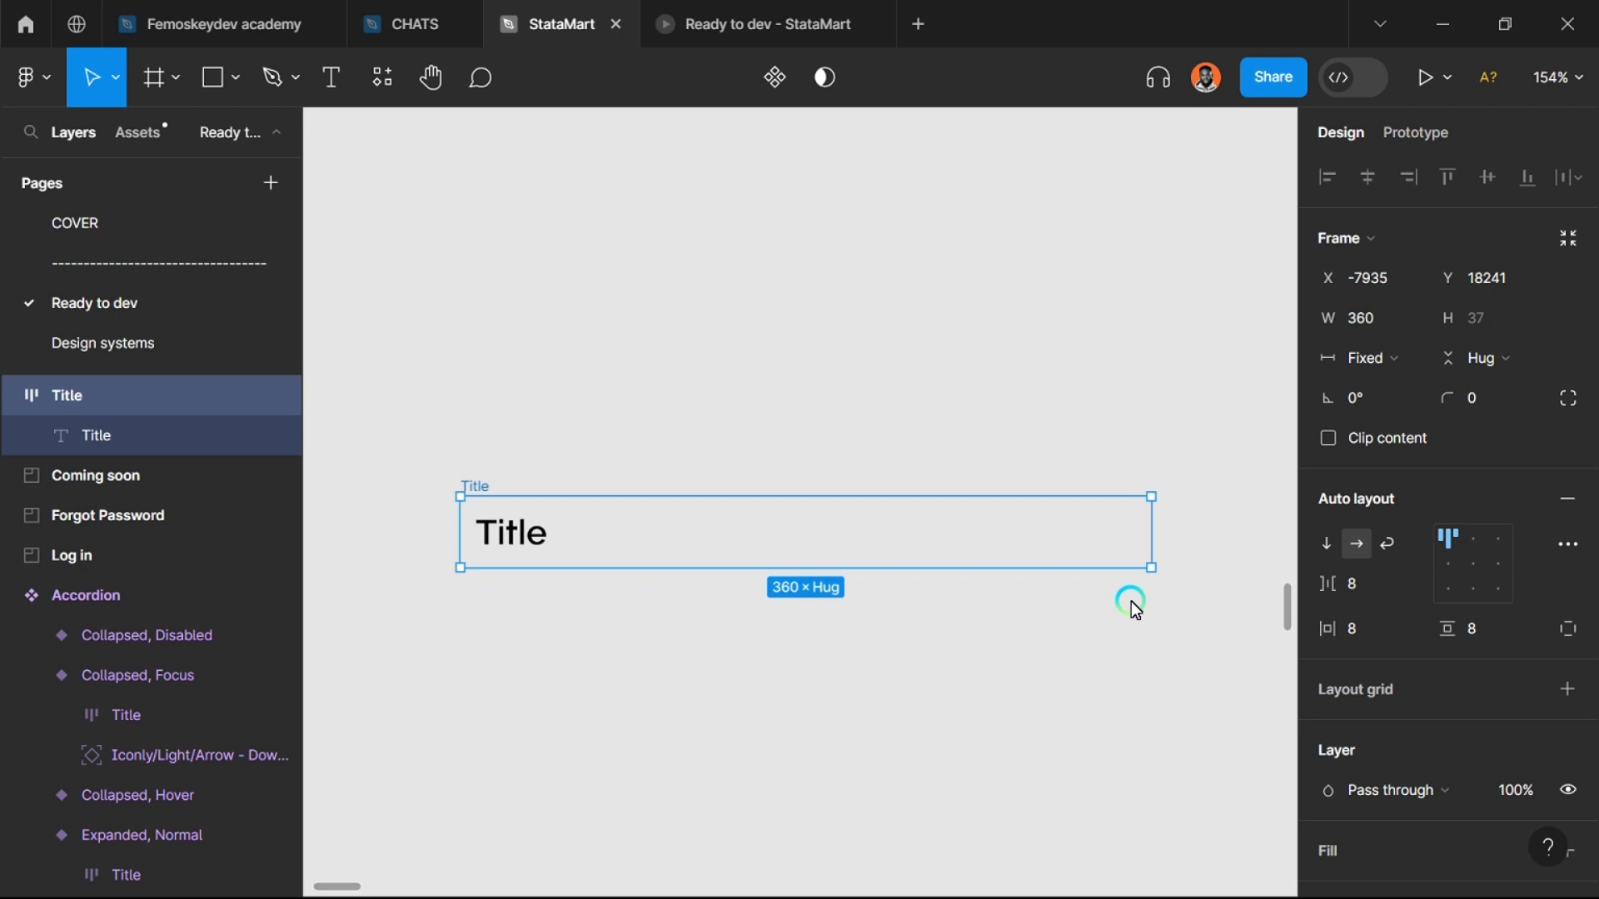
pyautogui.hotkey('shift', 'i')
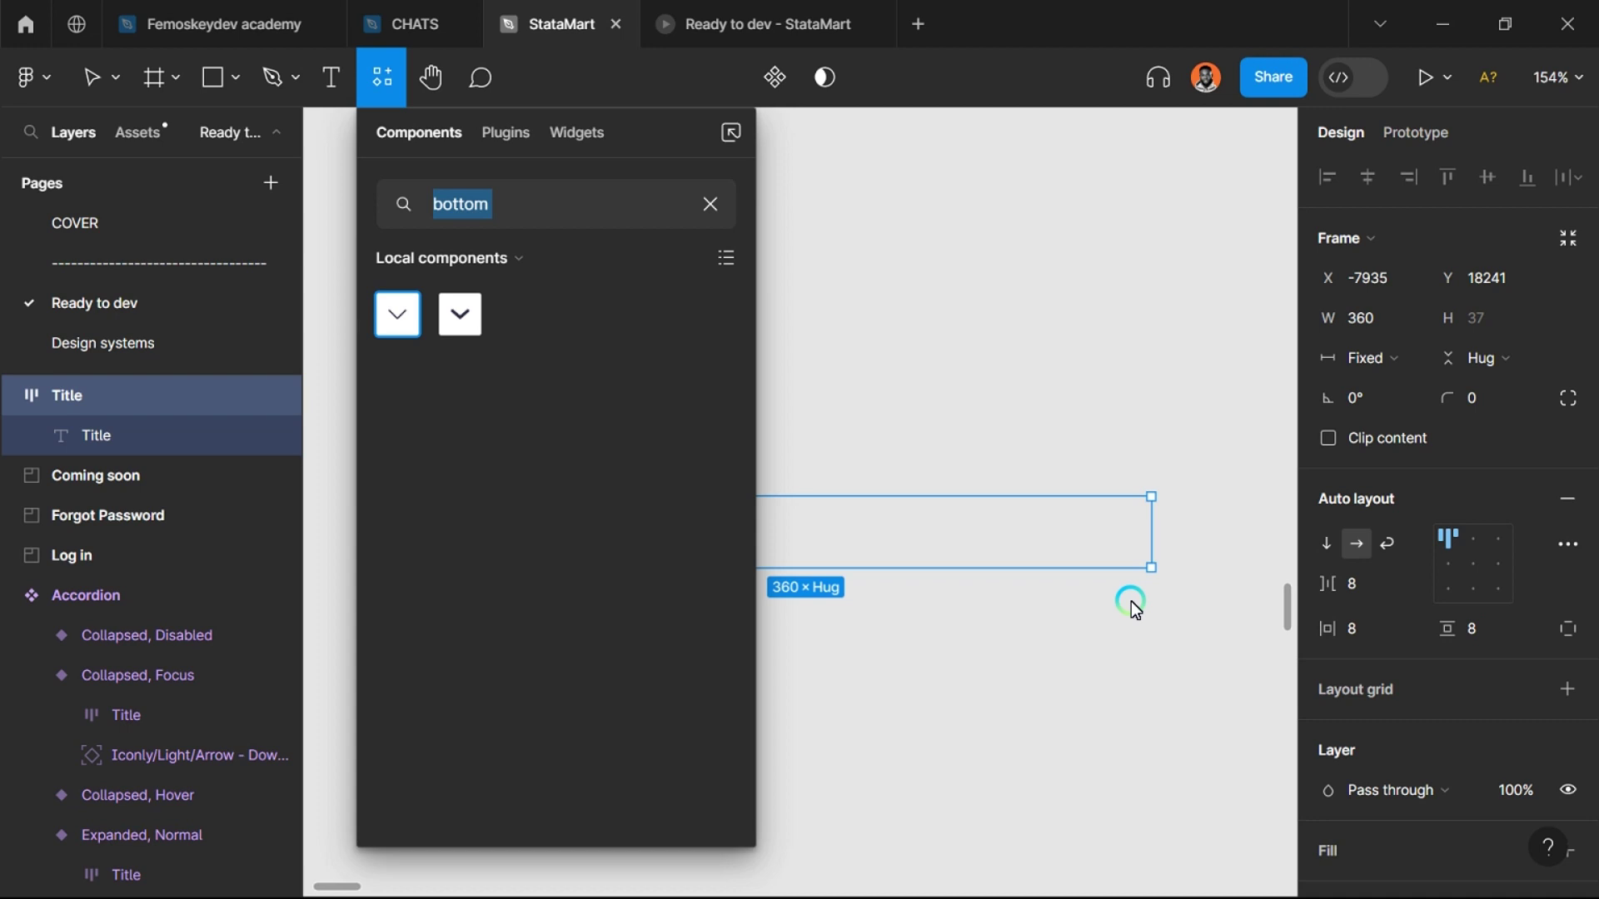
pyautogui.write('bottom')
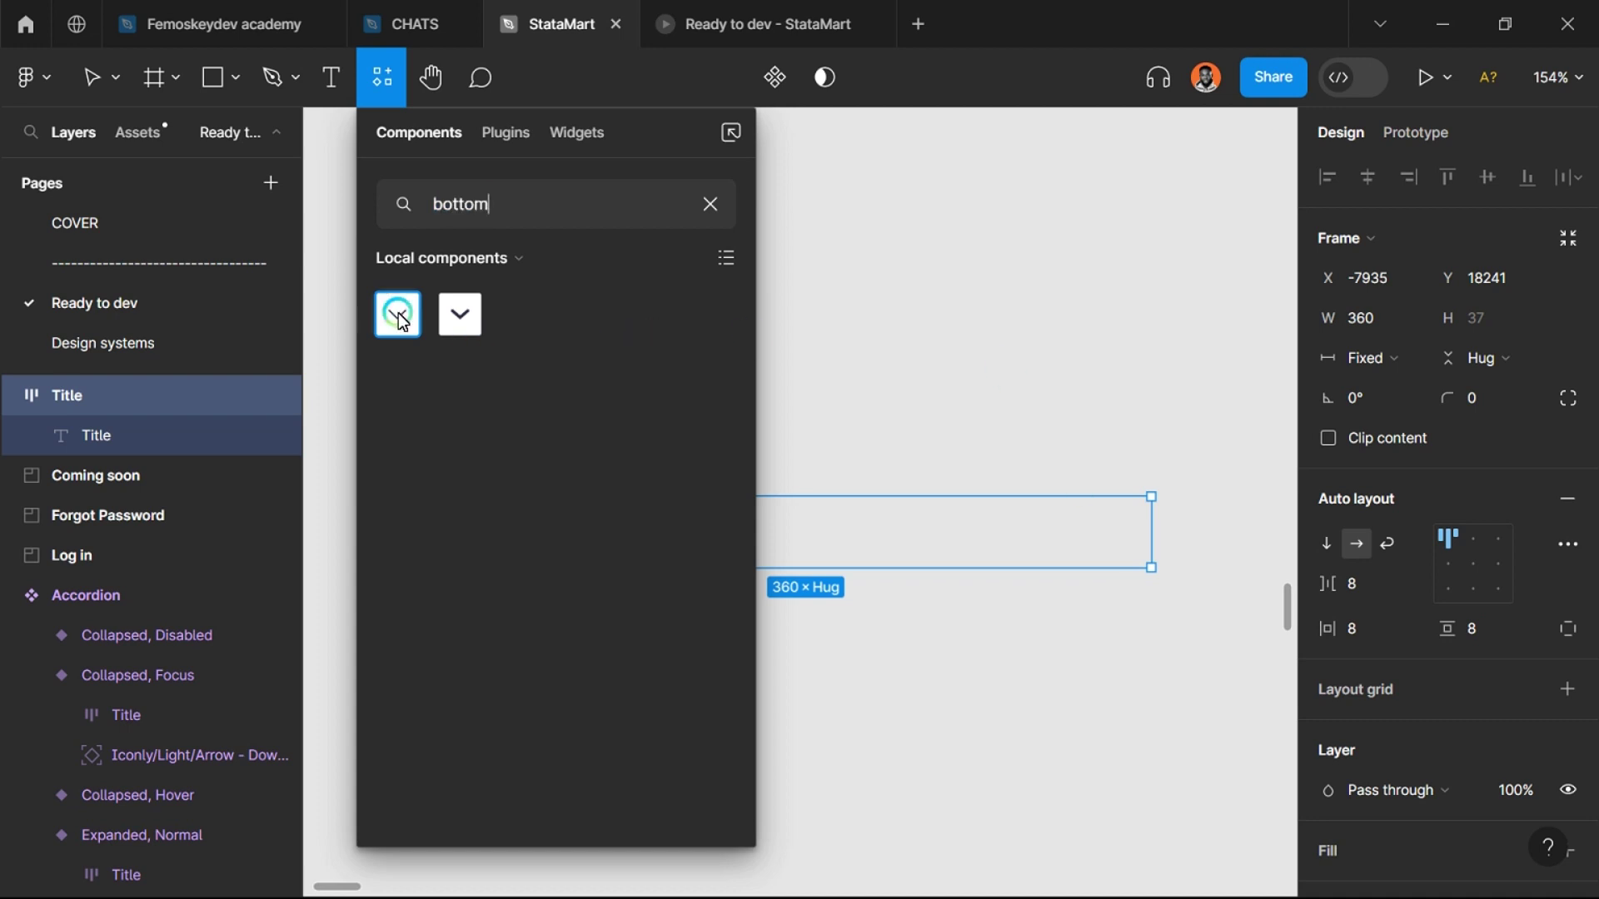
pyautogui.click(460, 316)
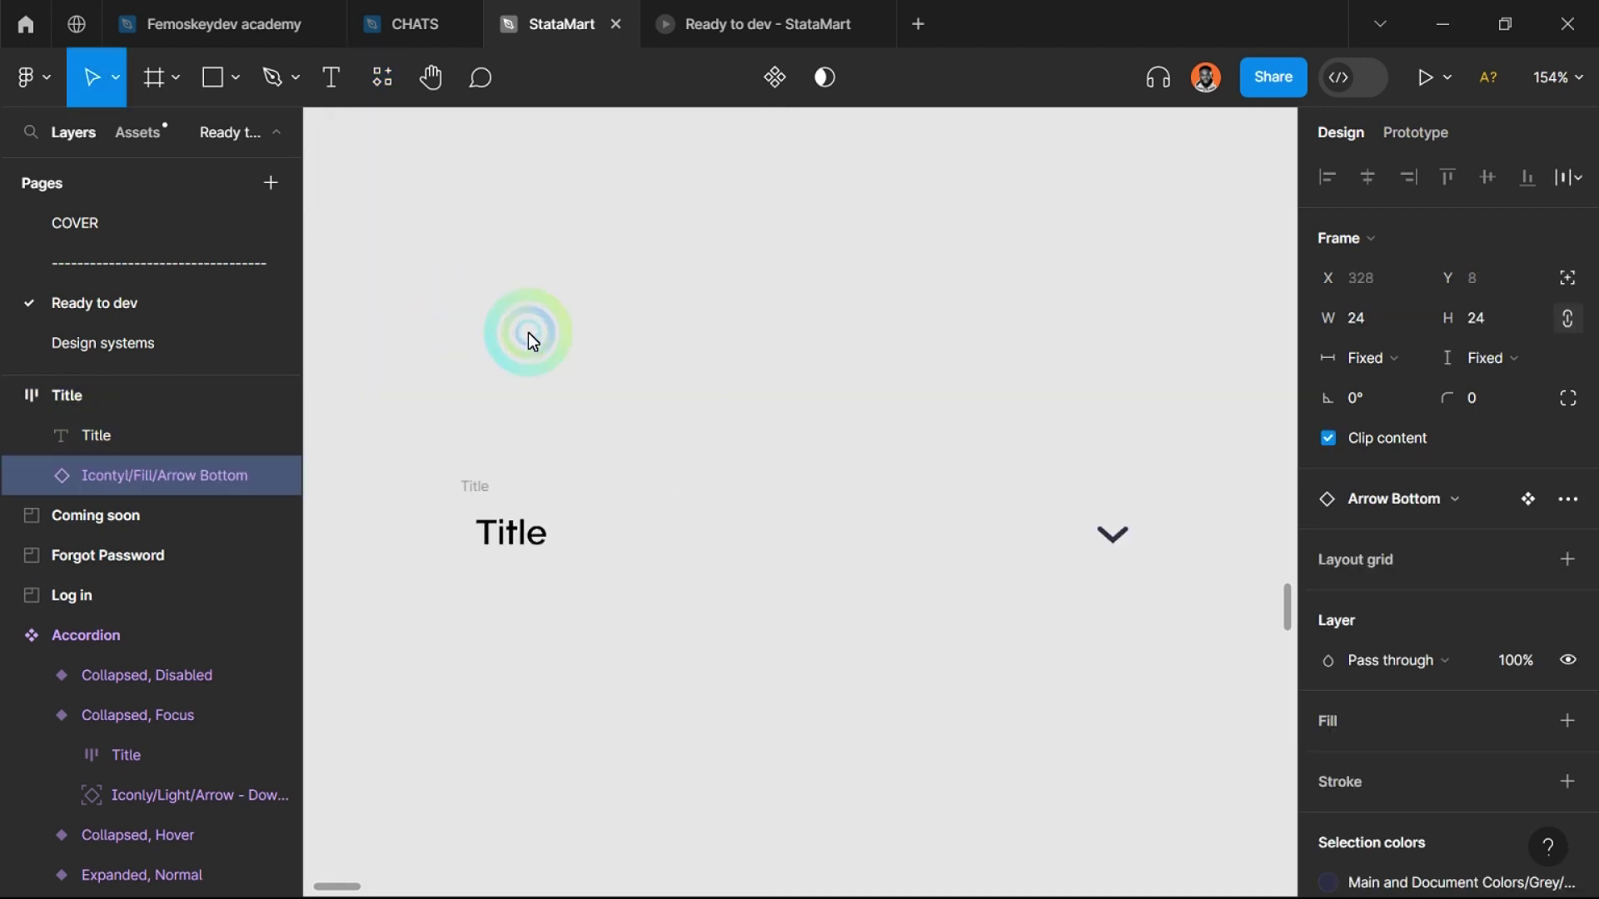
pyautogui.scroll(-3, 624, 641)
pyautogui.scroll(3, 761, 654)
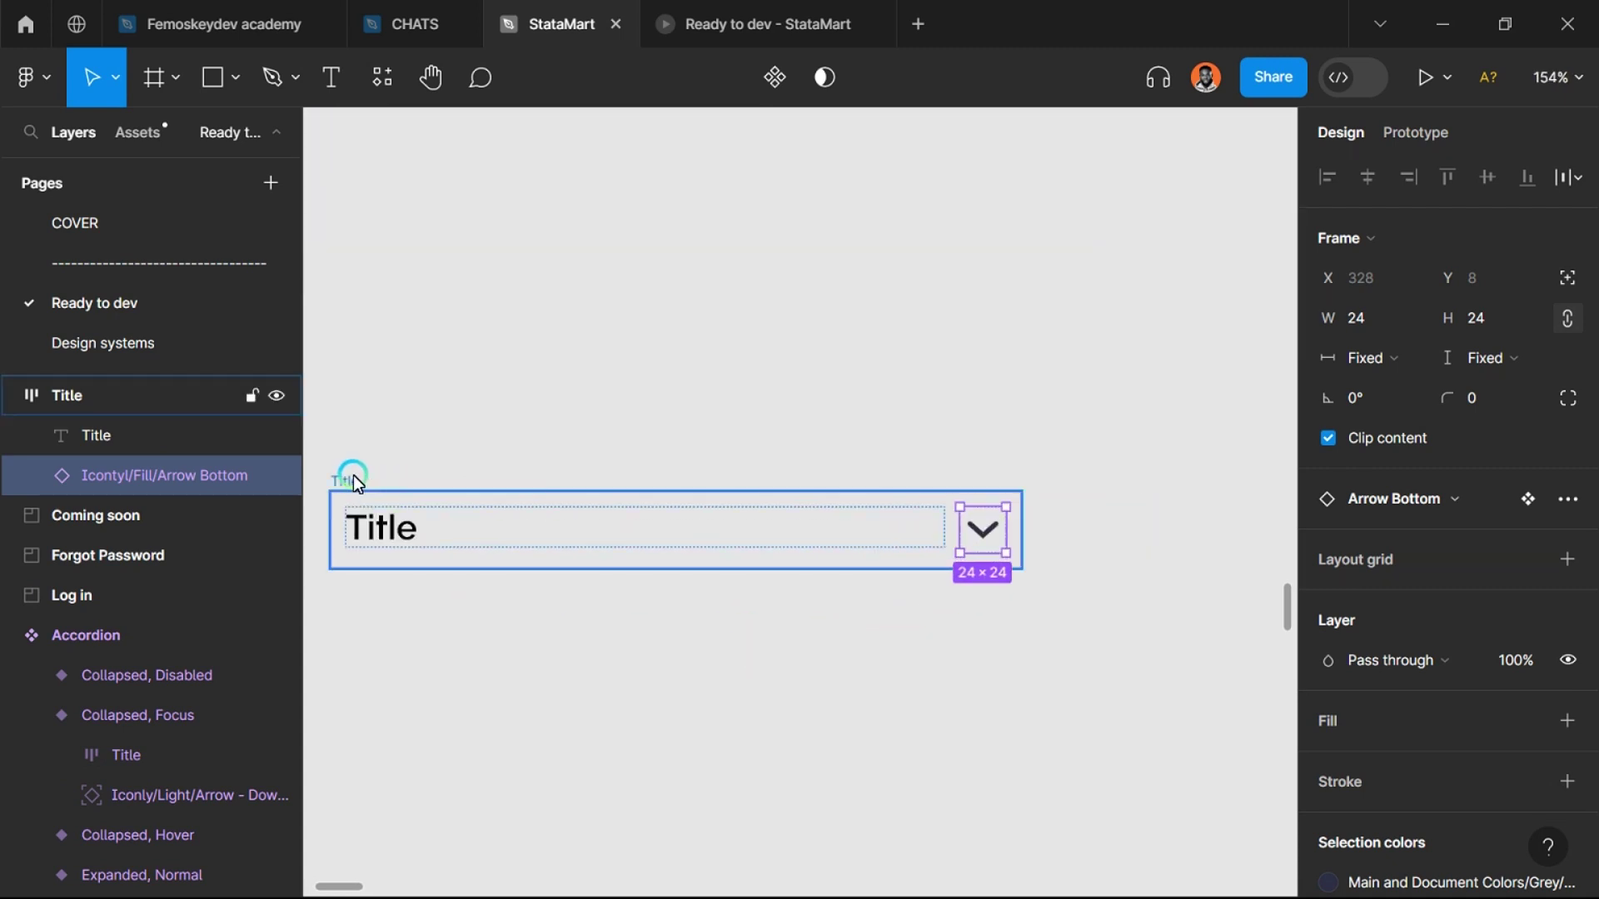
pyautogui.moveTo(354, 480); pyautogui.dragTo(428, 447)
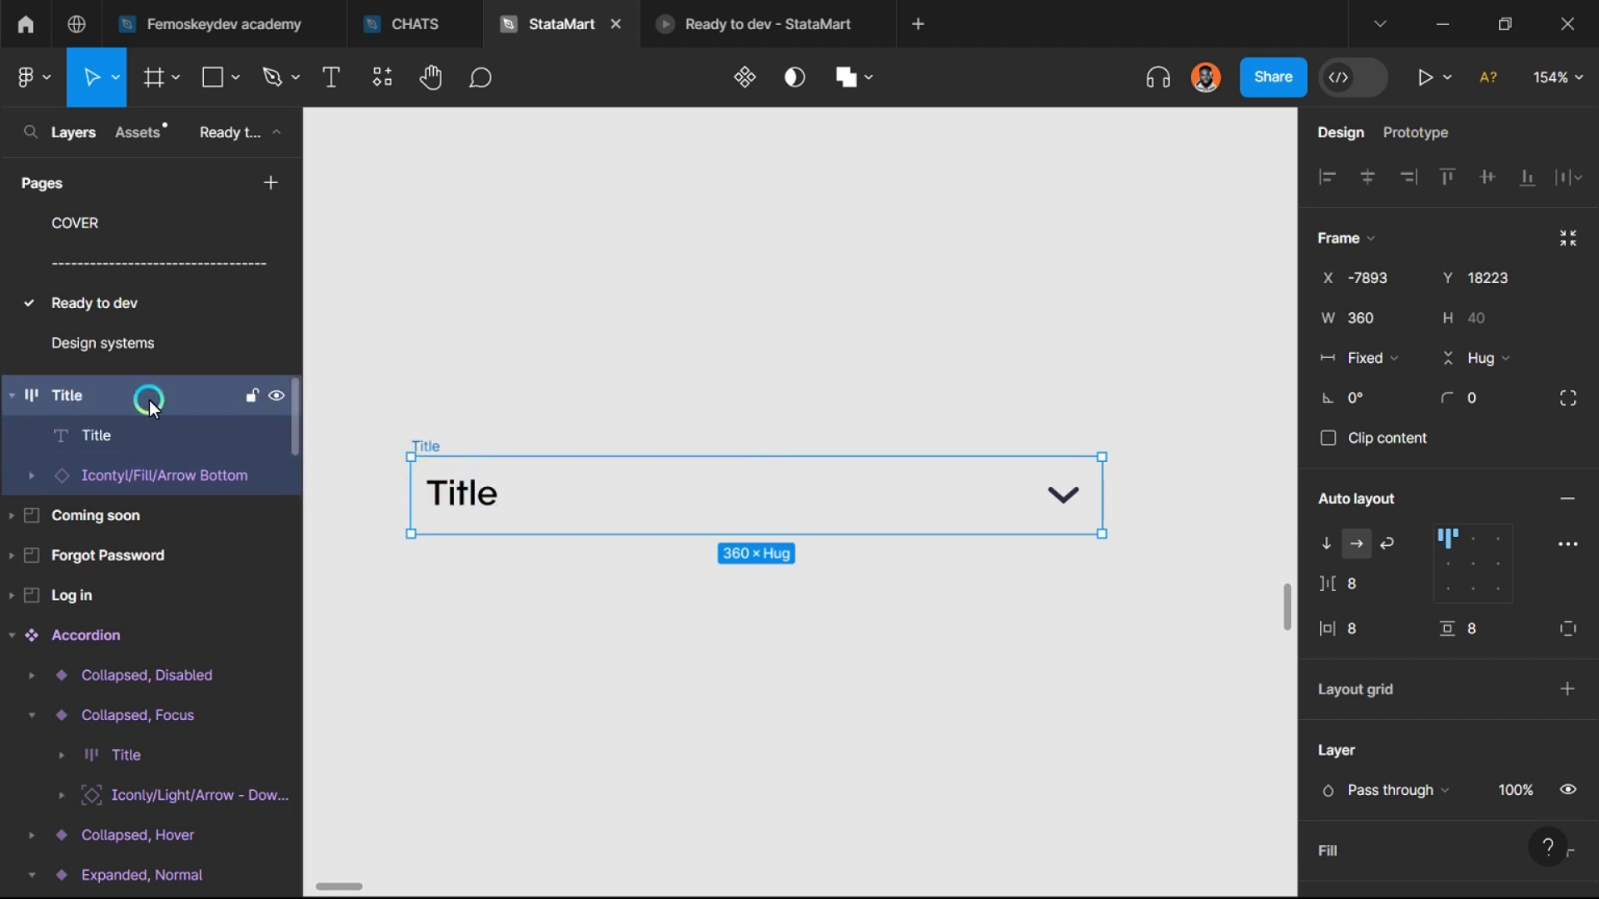
# Step: Resize the Arrow Bottom chevron from 24×24 to 20×20
pyautogui.click(112, 433)
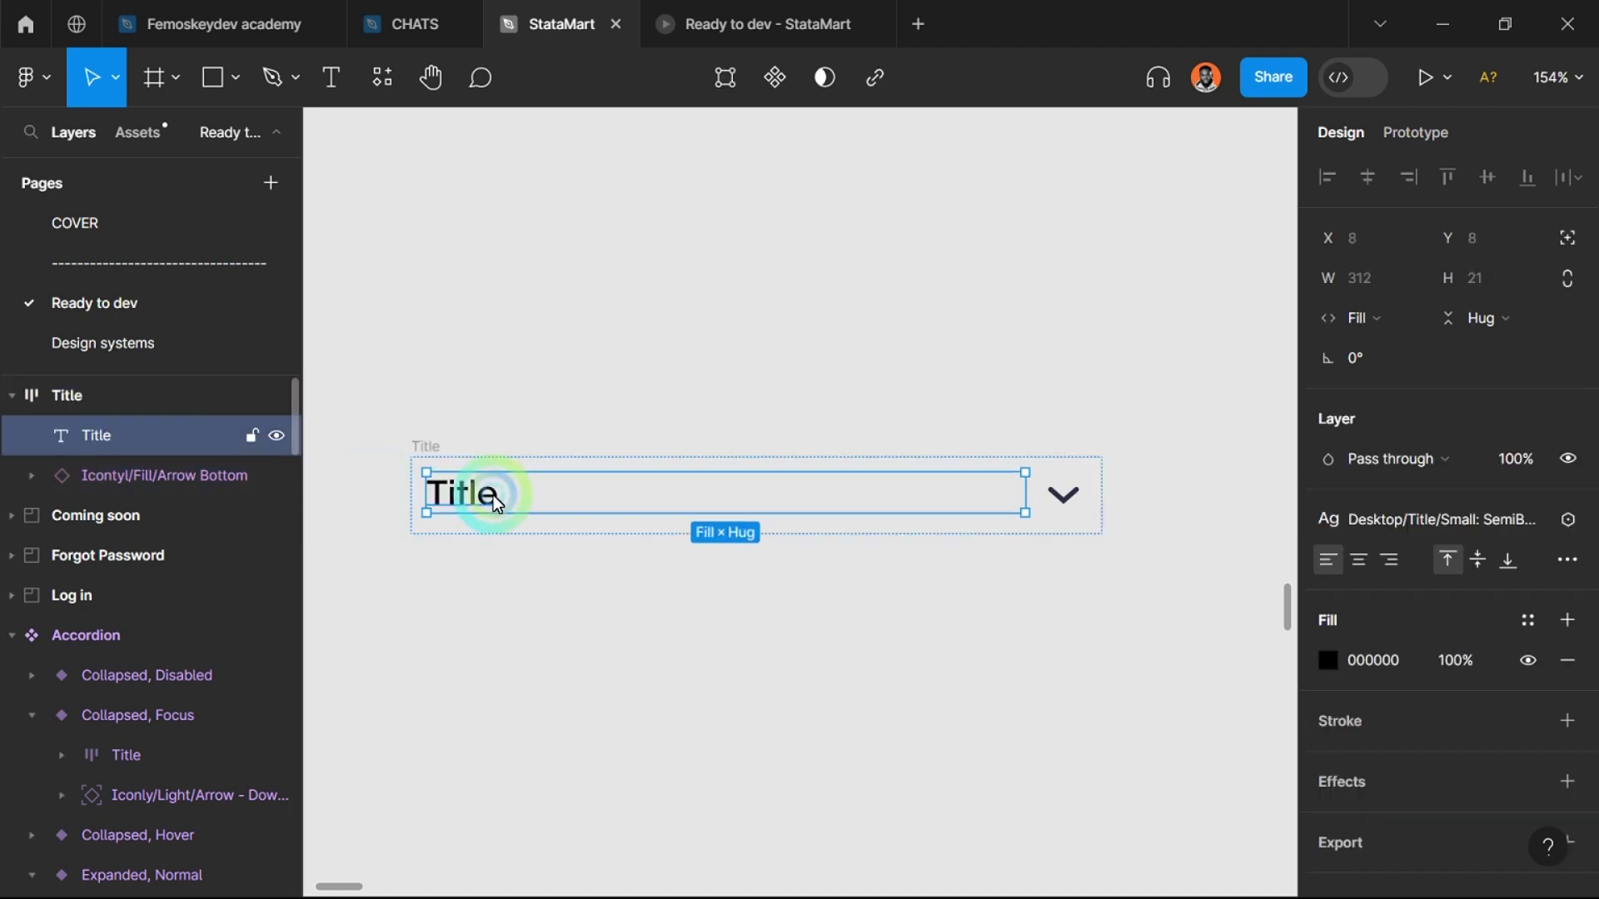
pyautogui.click(142, 475)
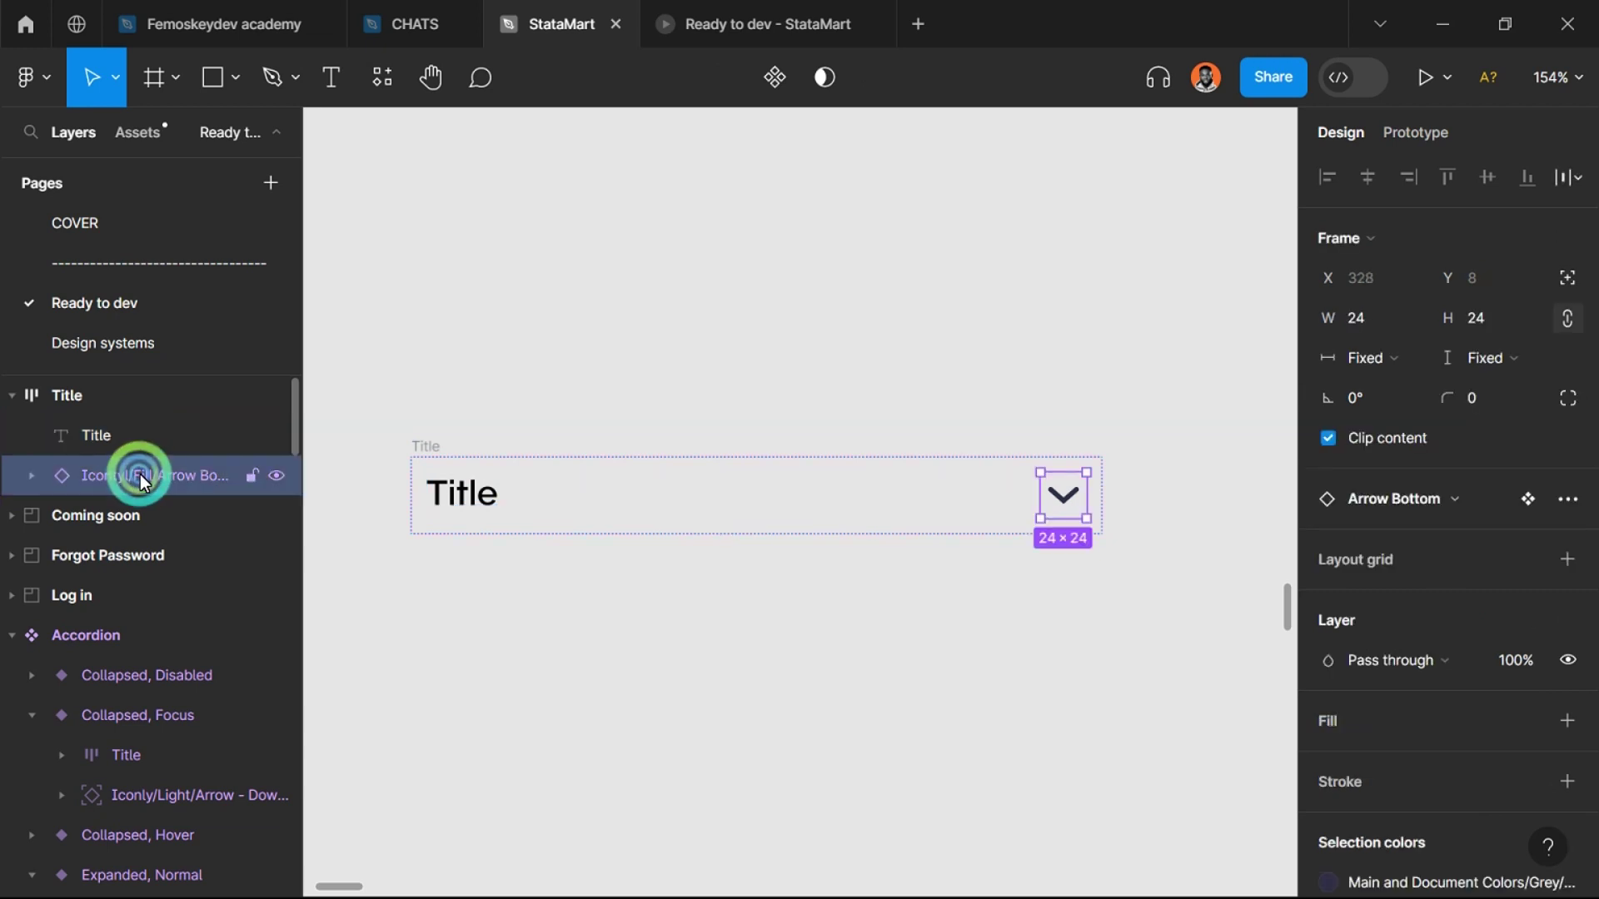
pyautogui.click(1078, 523)
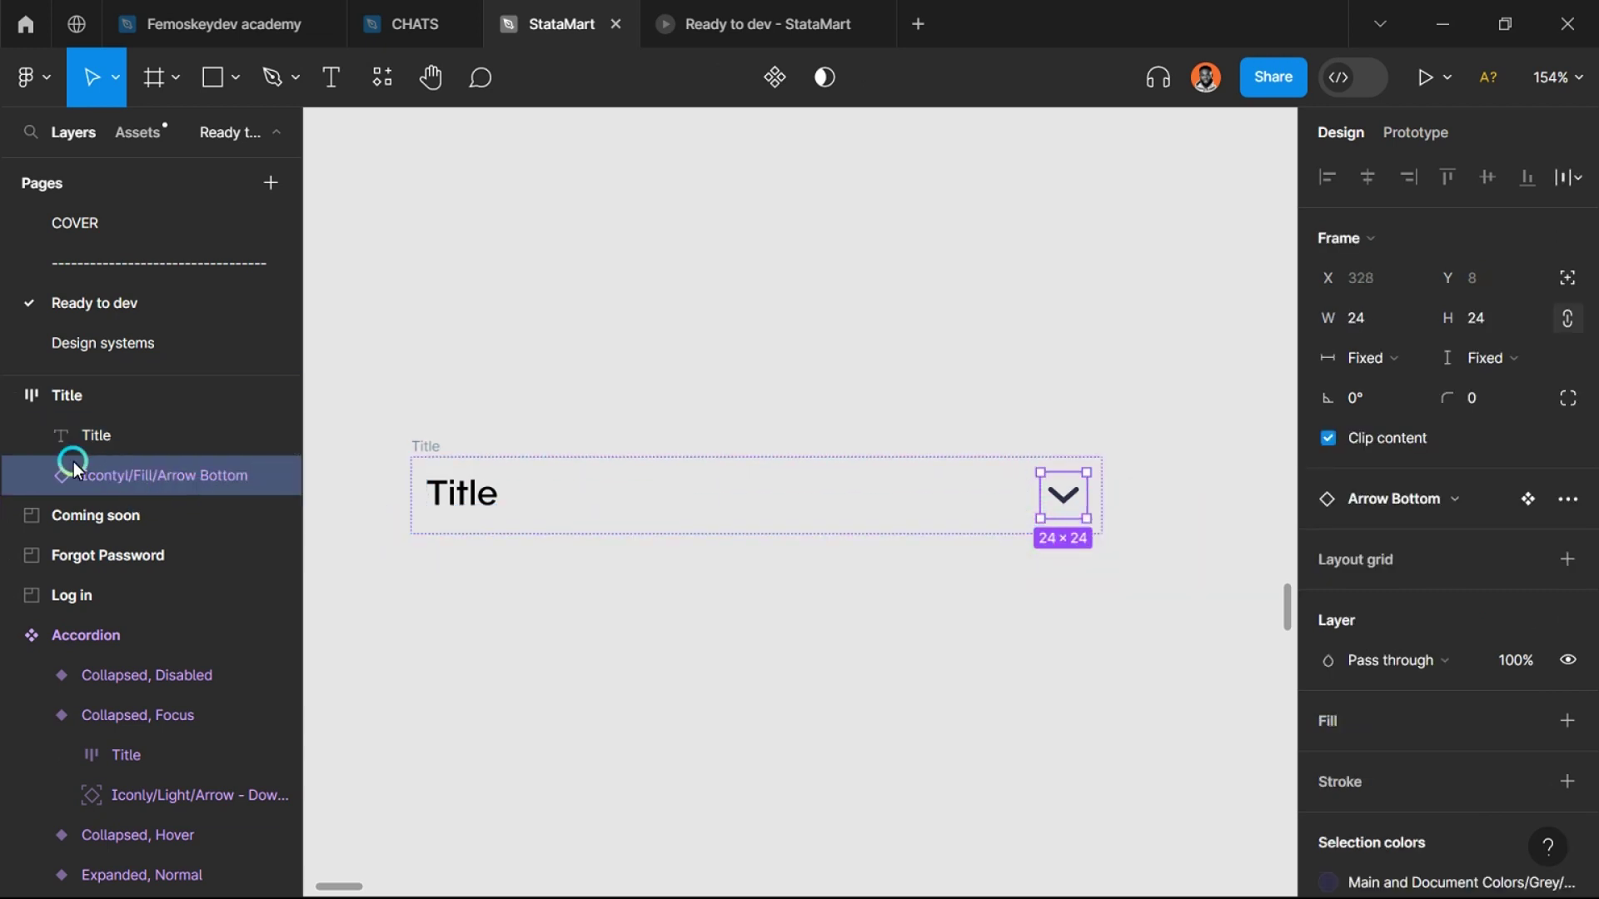
pyautogui.click(90, 481)
pyautogui.click(1500, 318)
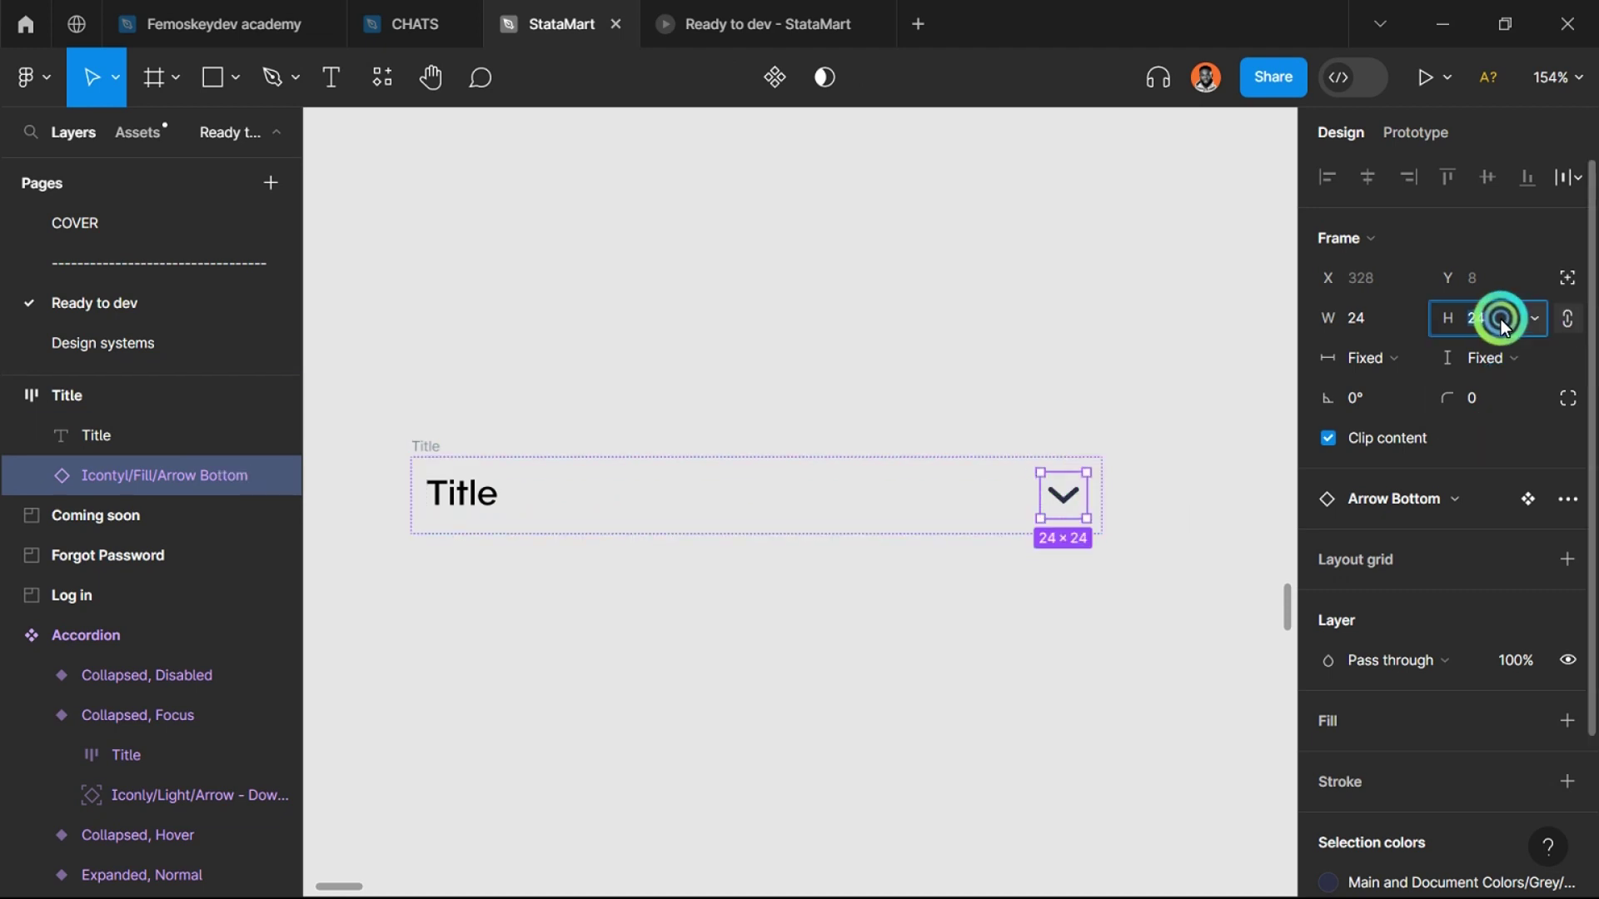
pyautogui.write('20')
pyautogui.press('Return')
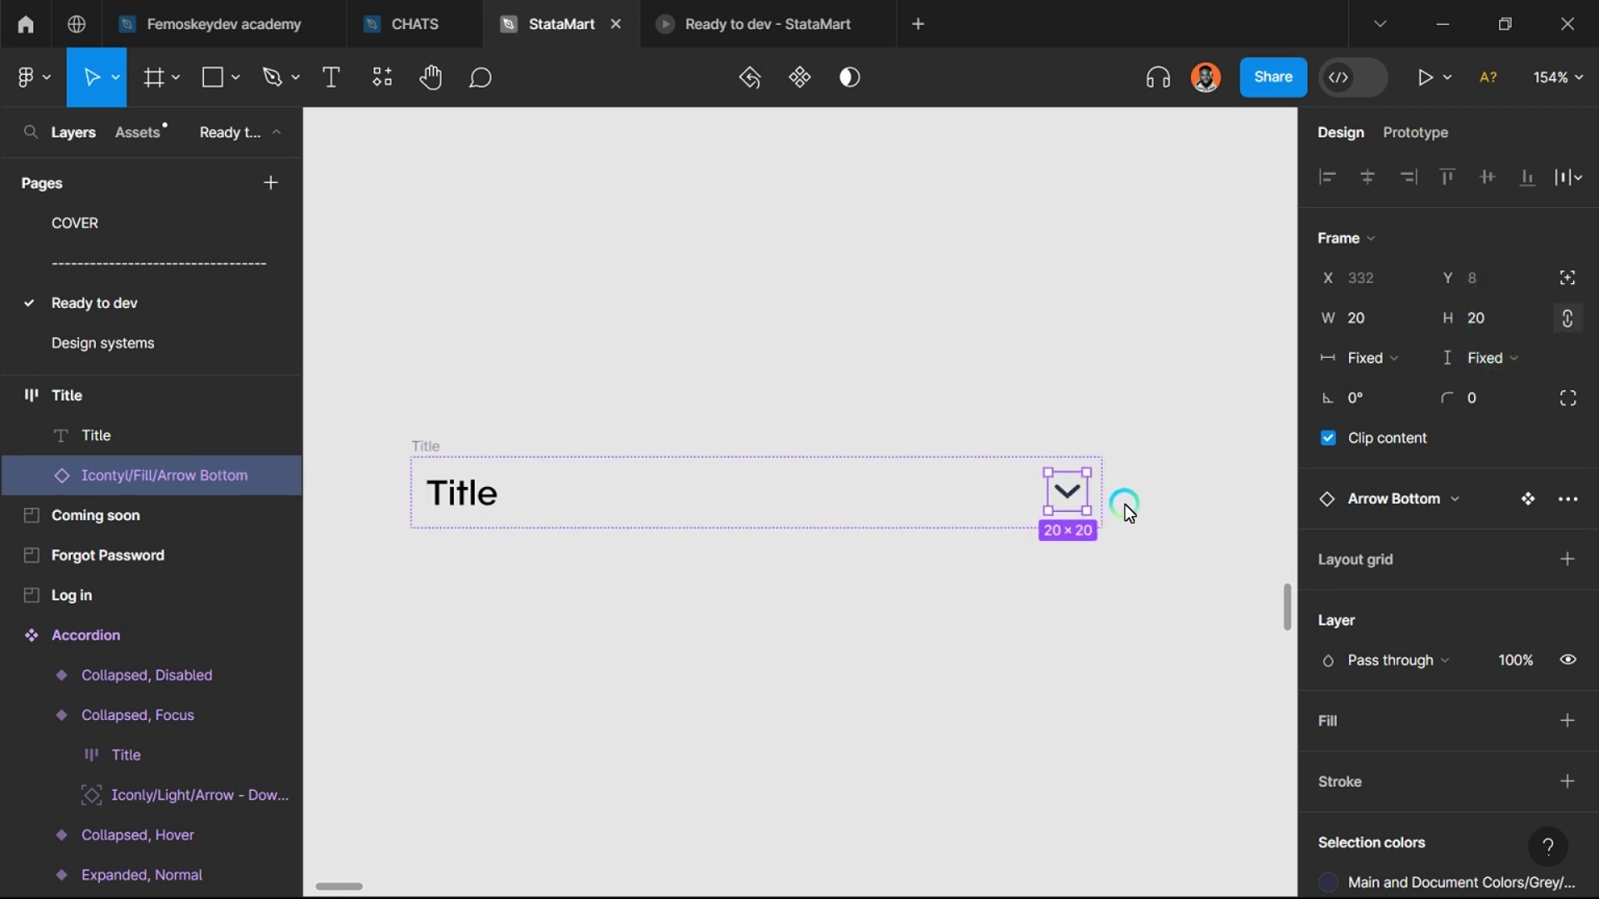
pyautogui.click(1032, 603)
pyautogui.scroll(-3, 1074, 541)
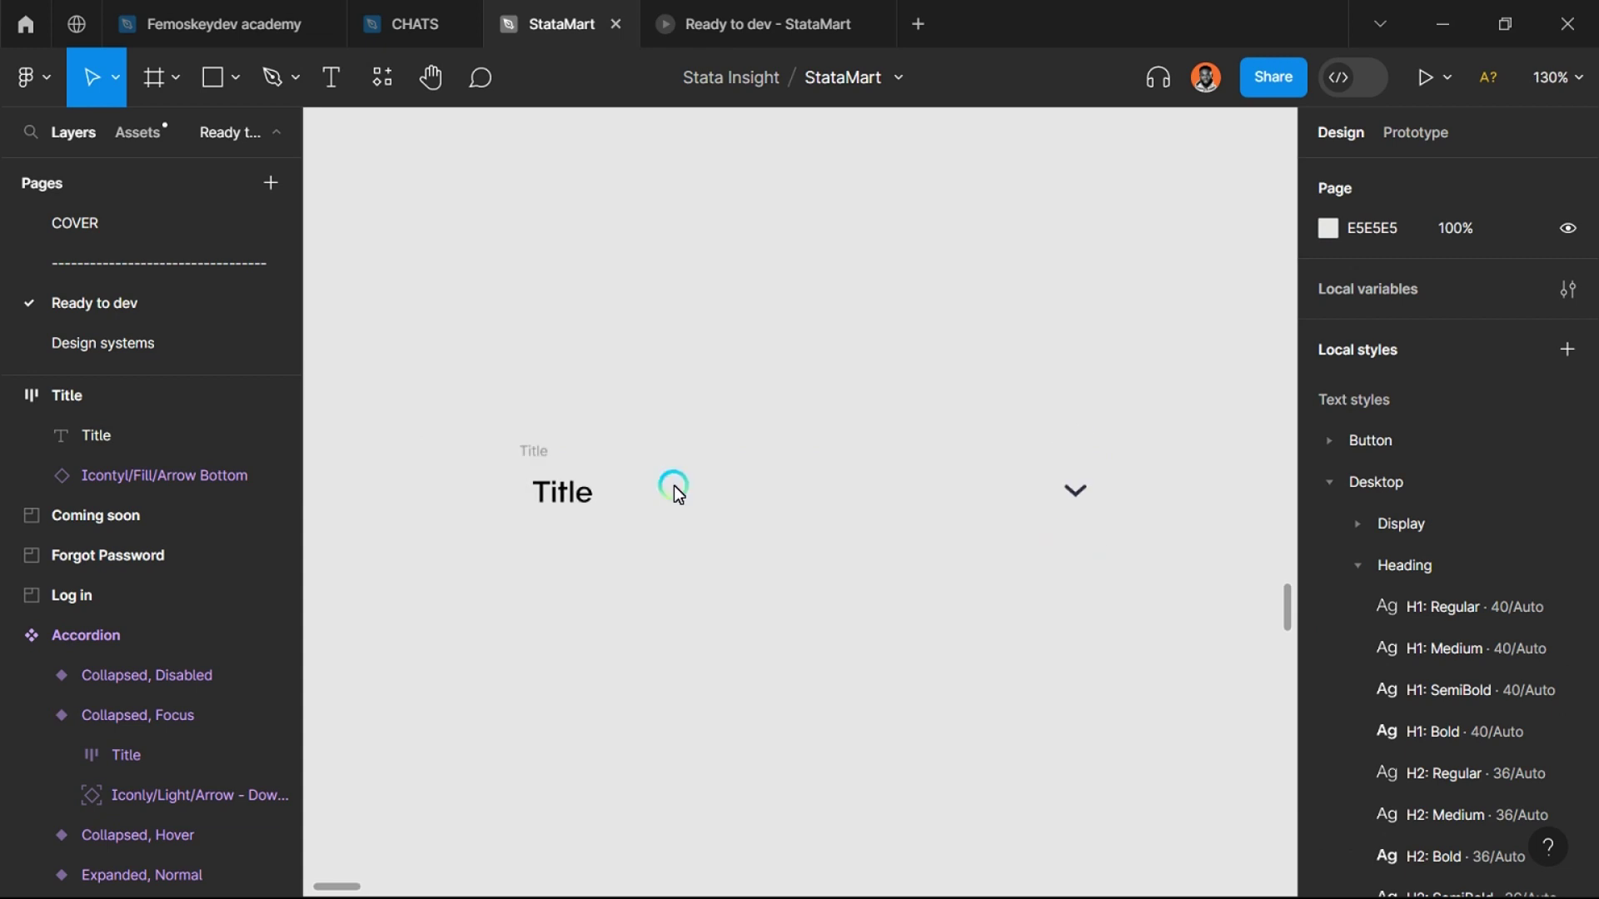
# Step: Add a 1 px inside border to the Title frame using the grey-50 colour style
pyautogui.click(729, 492)
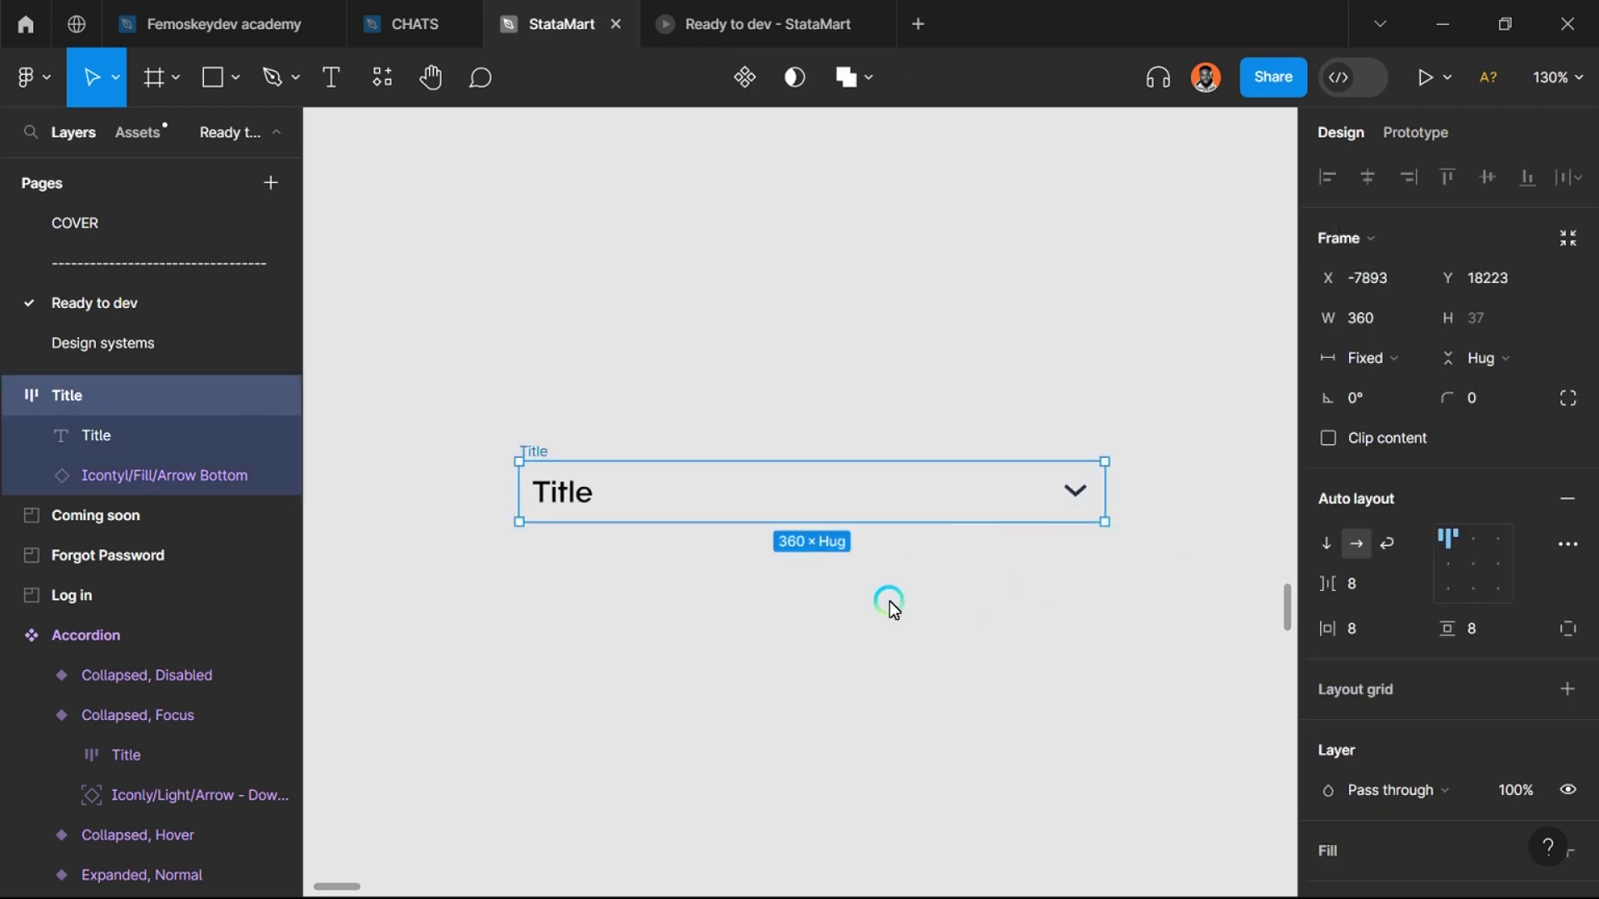
pyautogui.scroll(2, 889, 601)
pyautogui.click(491, 434)
pyautogui.scroll(1, 650, 541)
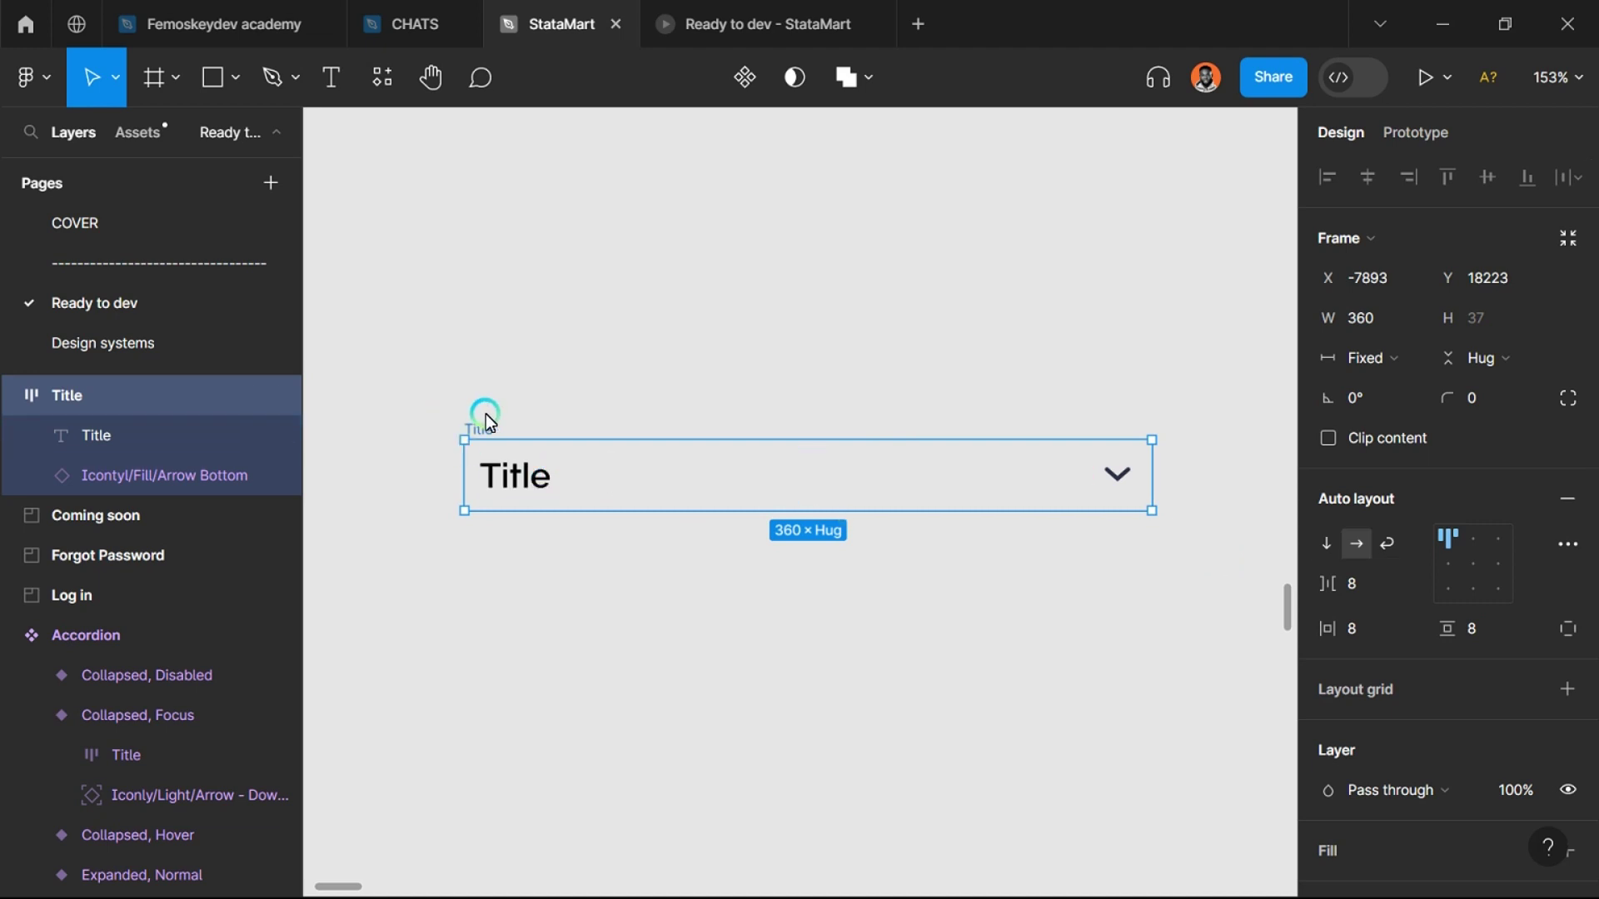
pyautogui.scroll(-5, 1433, 569)
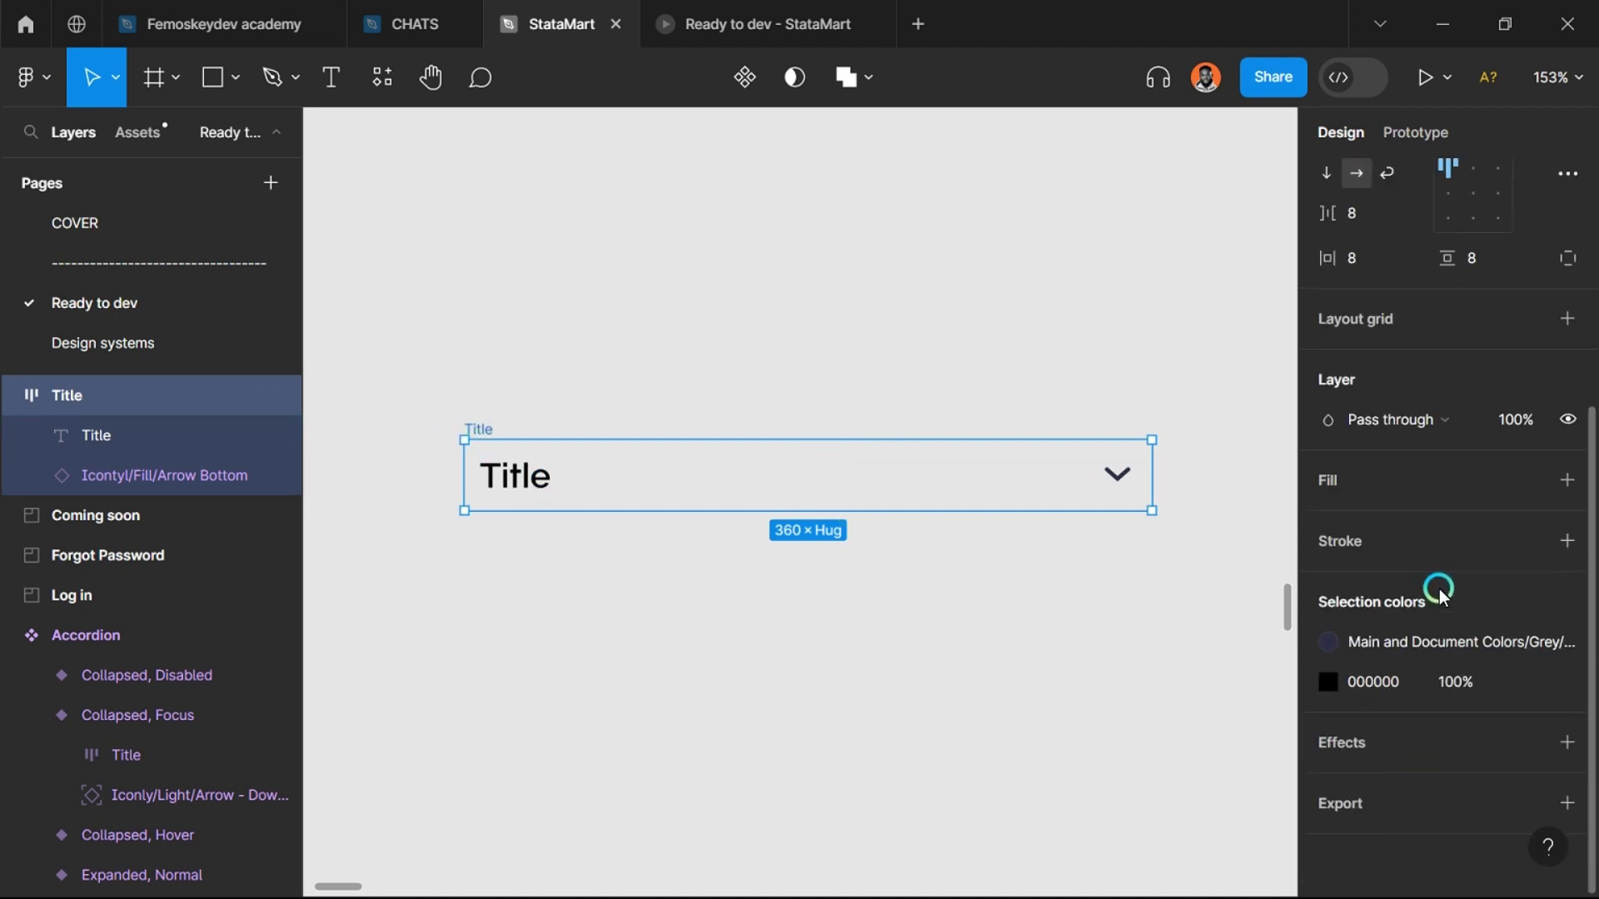
pyautogui.click(1524, 544)
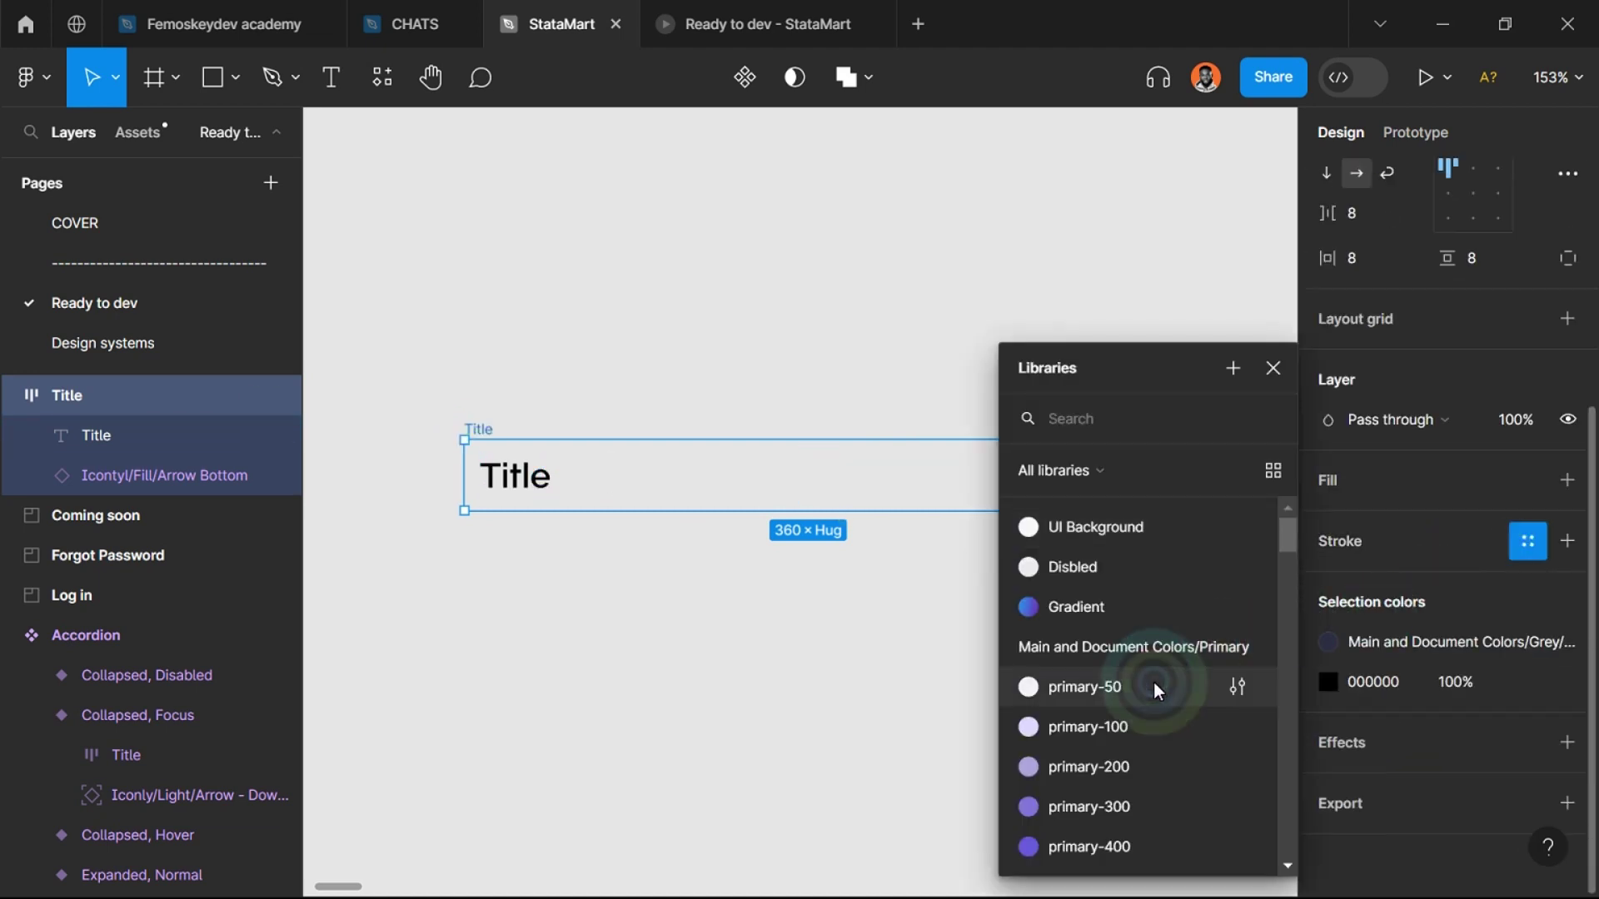
pyautogui.scroll(-5, 1148, 699)
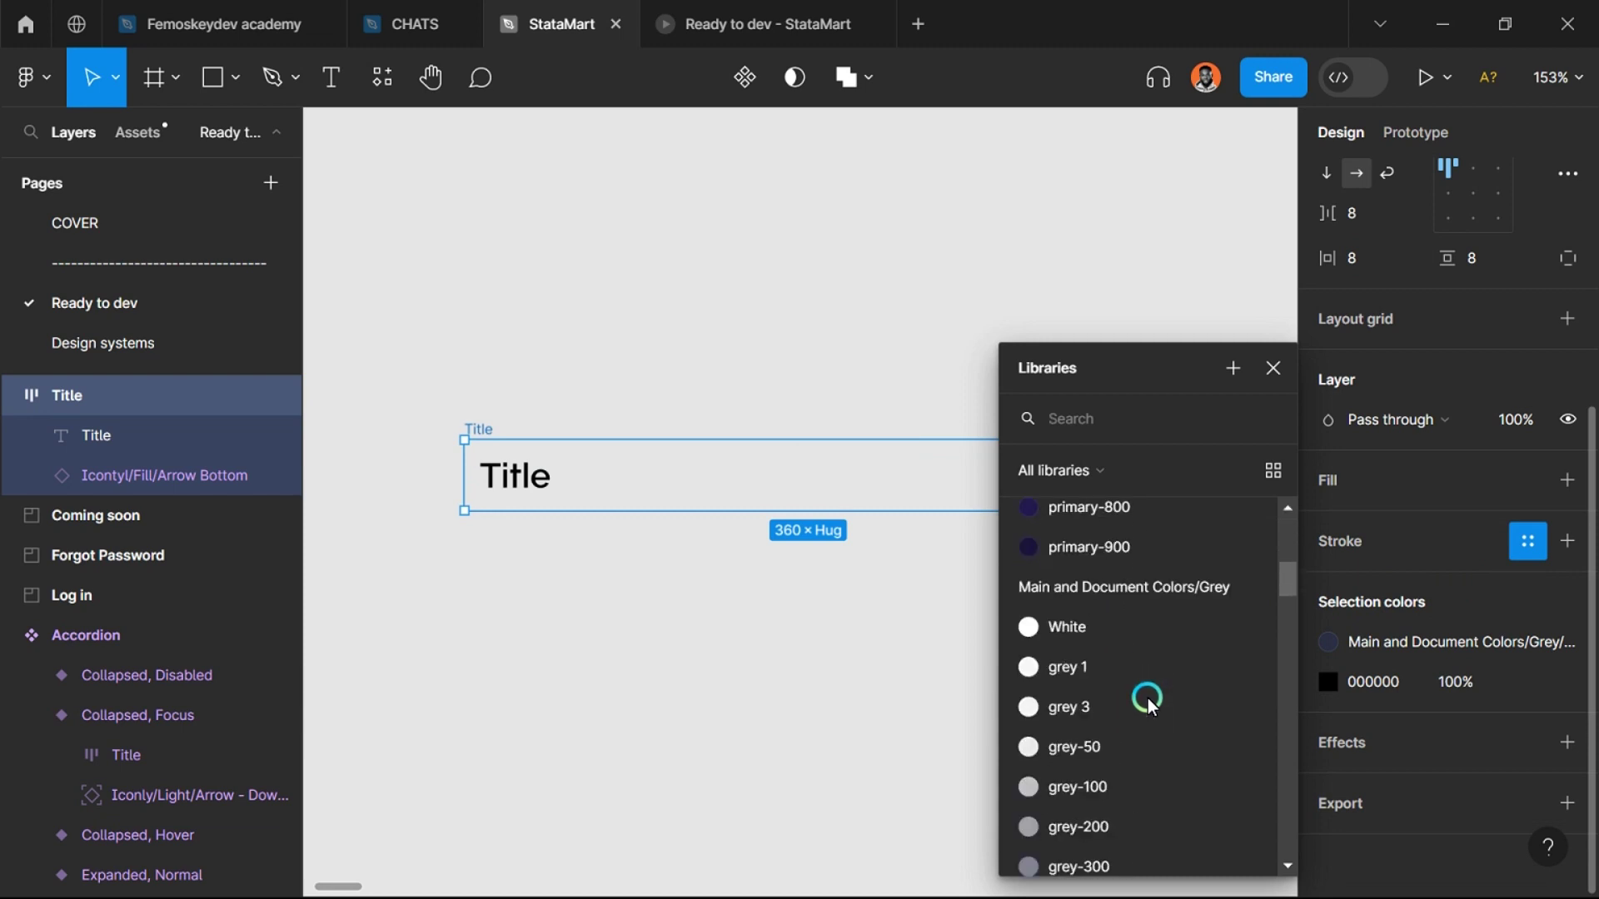
pyautogui.click(1137, 741)
pyautogui.click(1218, 535)
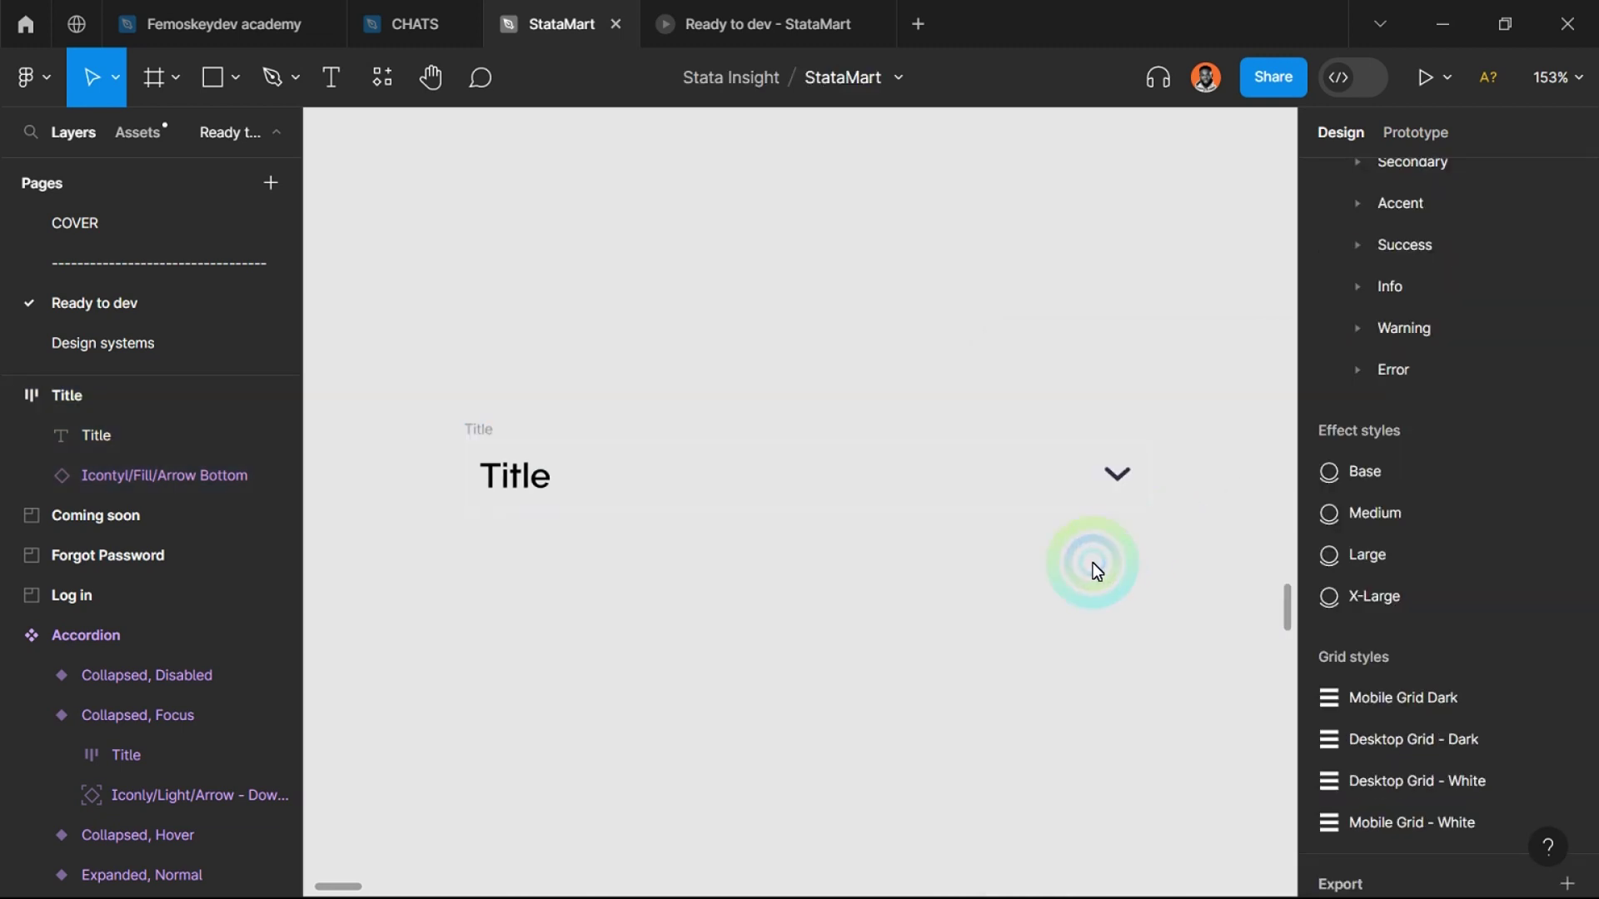
pyautogui.scroll(3, 648, 586)
pyautogui.scroll(2, 641, 538)
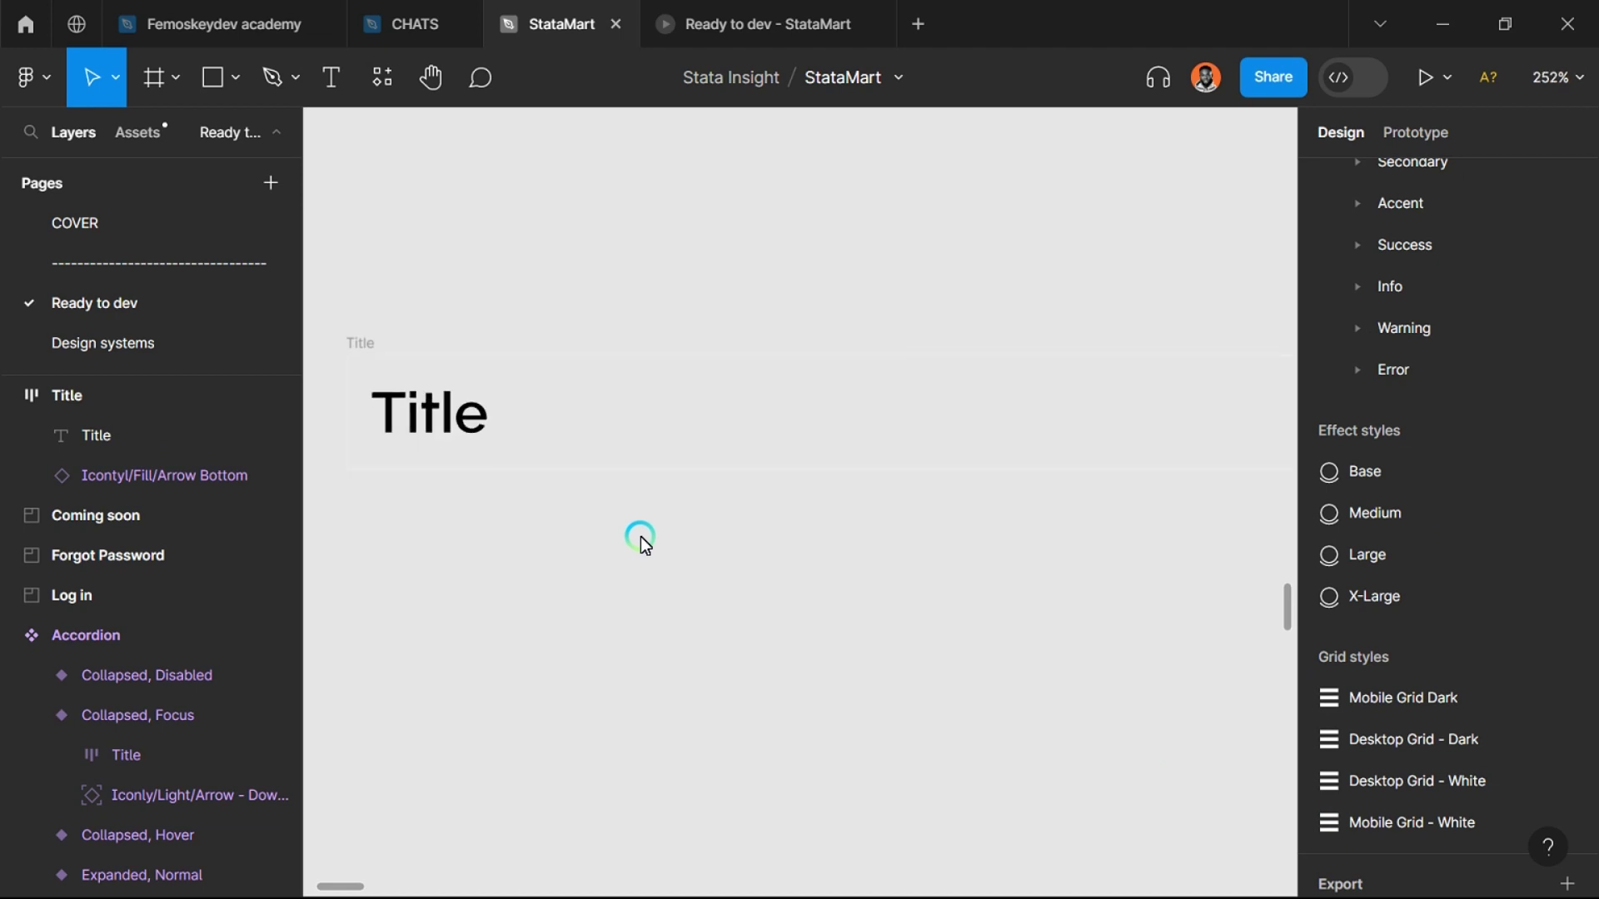
pyautogui.scroll(-5, 516, 418)
# Step: Change the Title frame's border colour style to grey-300
pyautogui.click(481, 412)
pyautogui.scroll(-2, 1415, 599)
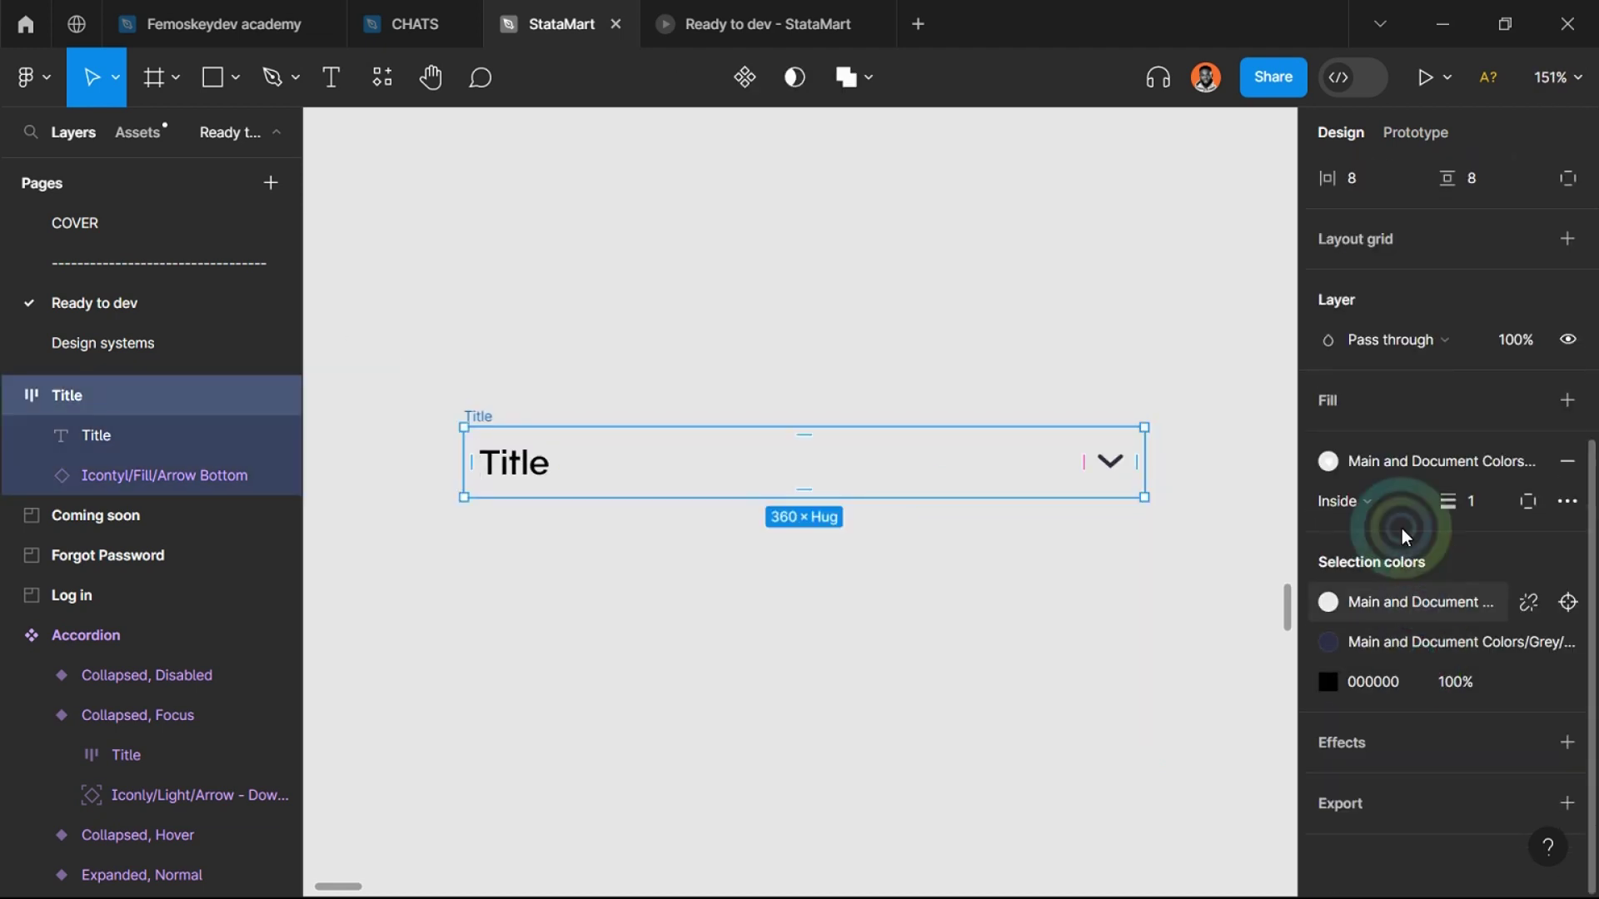
pyautogui.click(1402, 474)
pyautogui.scroll(-2, 1181, 724)
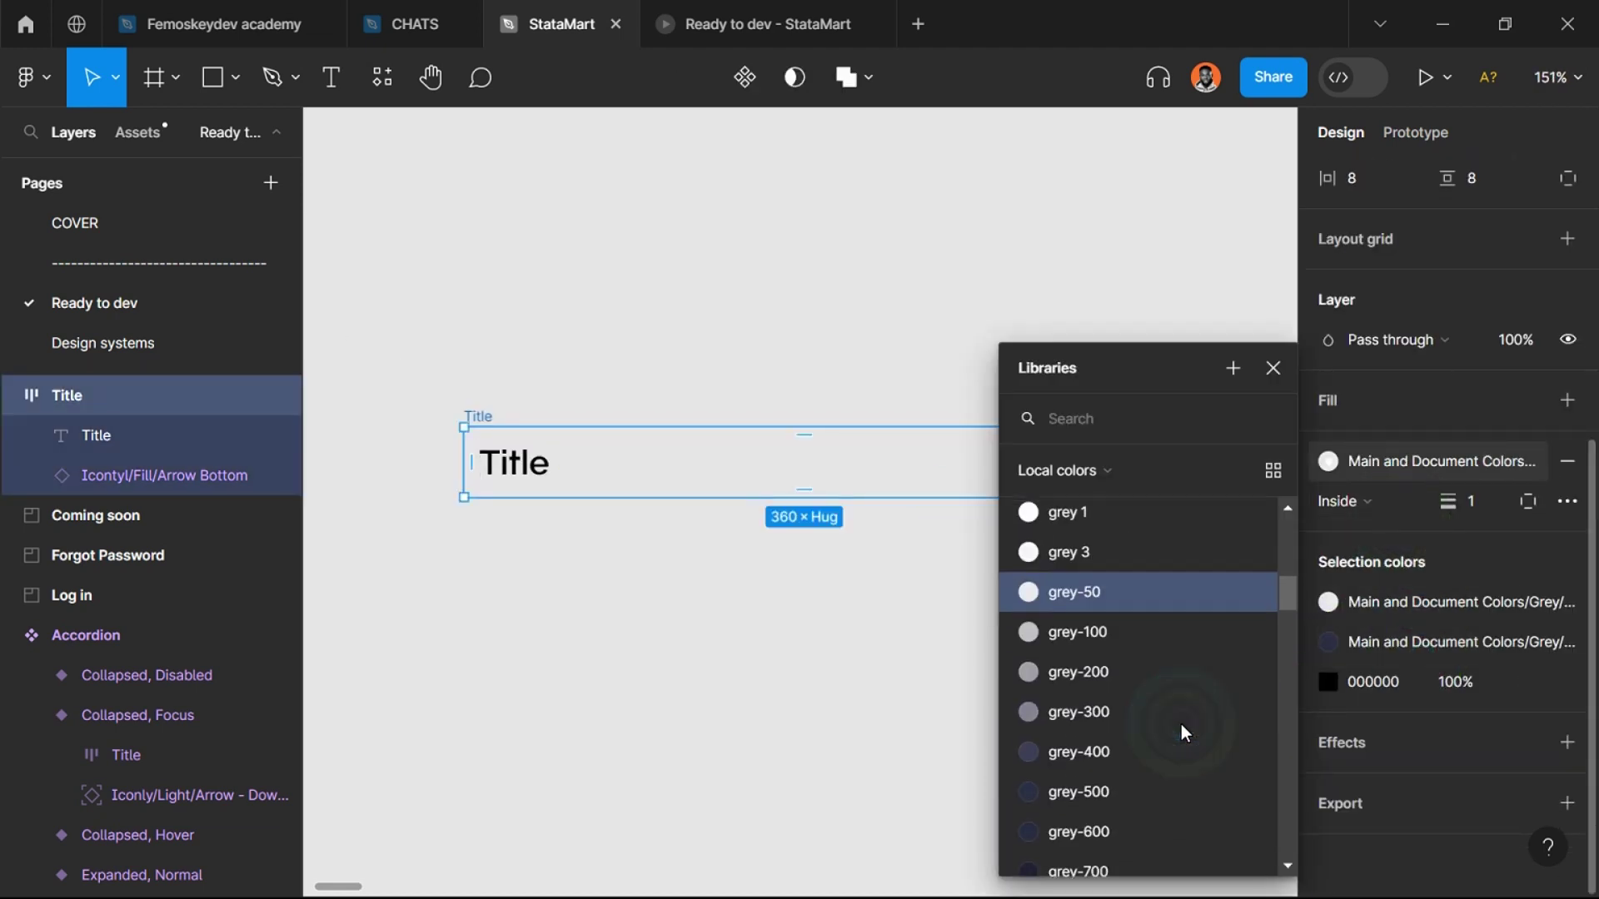
pyautogui.click(1130, 710)
pyautogui.click(940, 649)
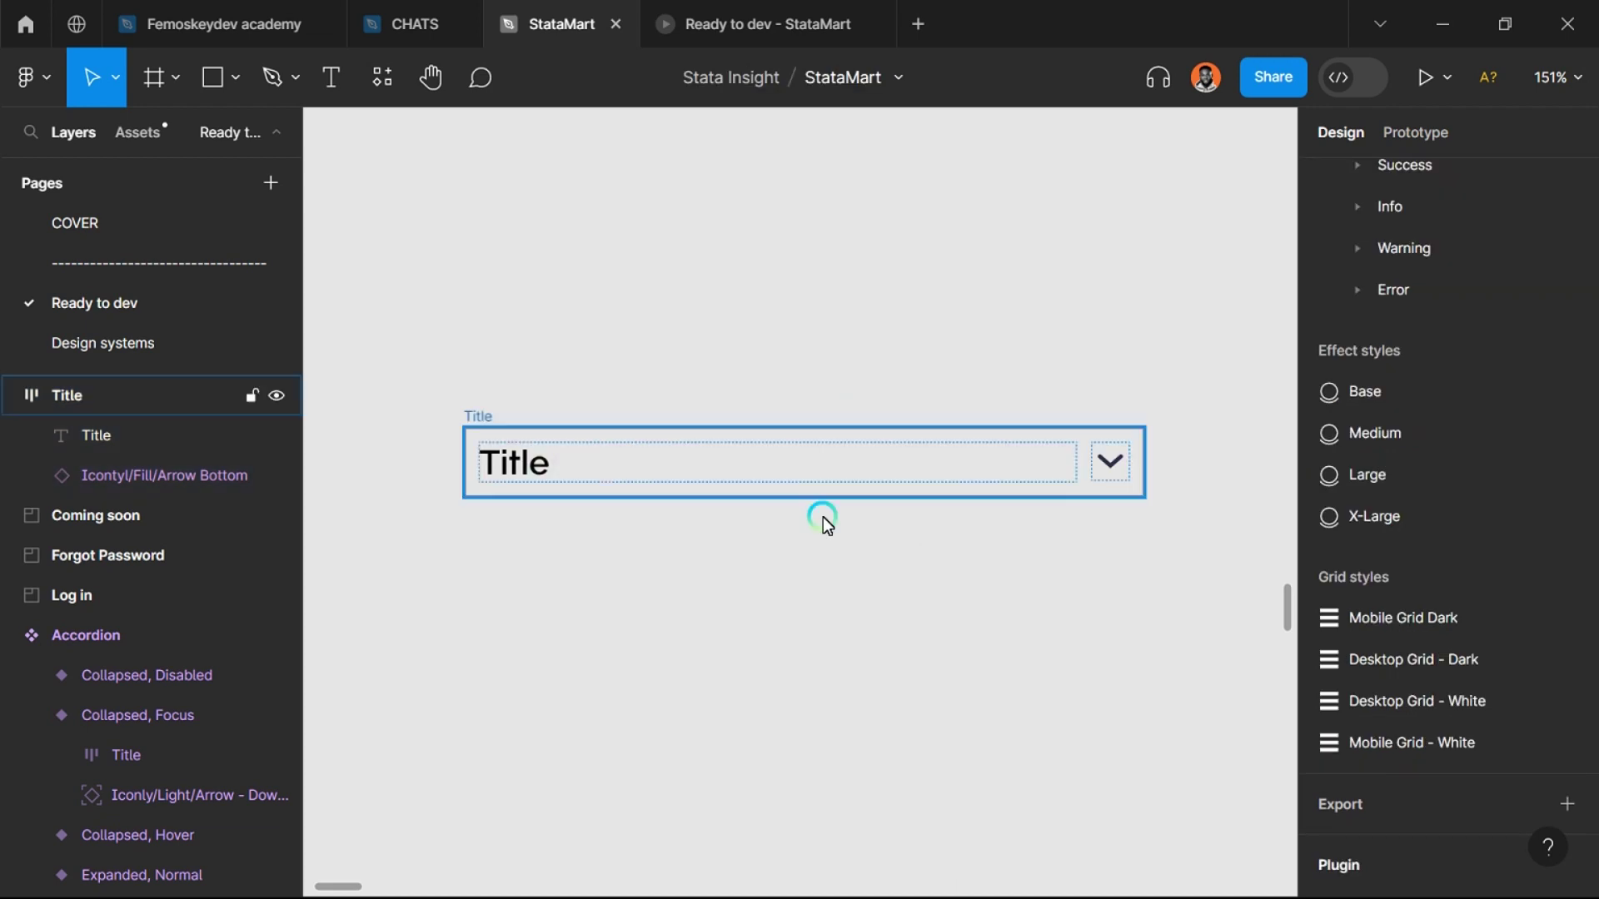
pyautogui.click(774, 477)
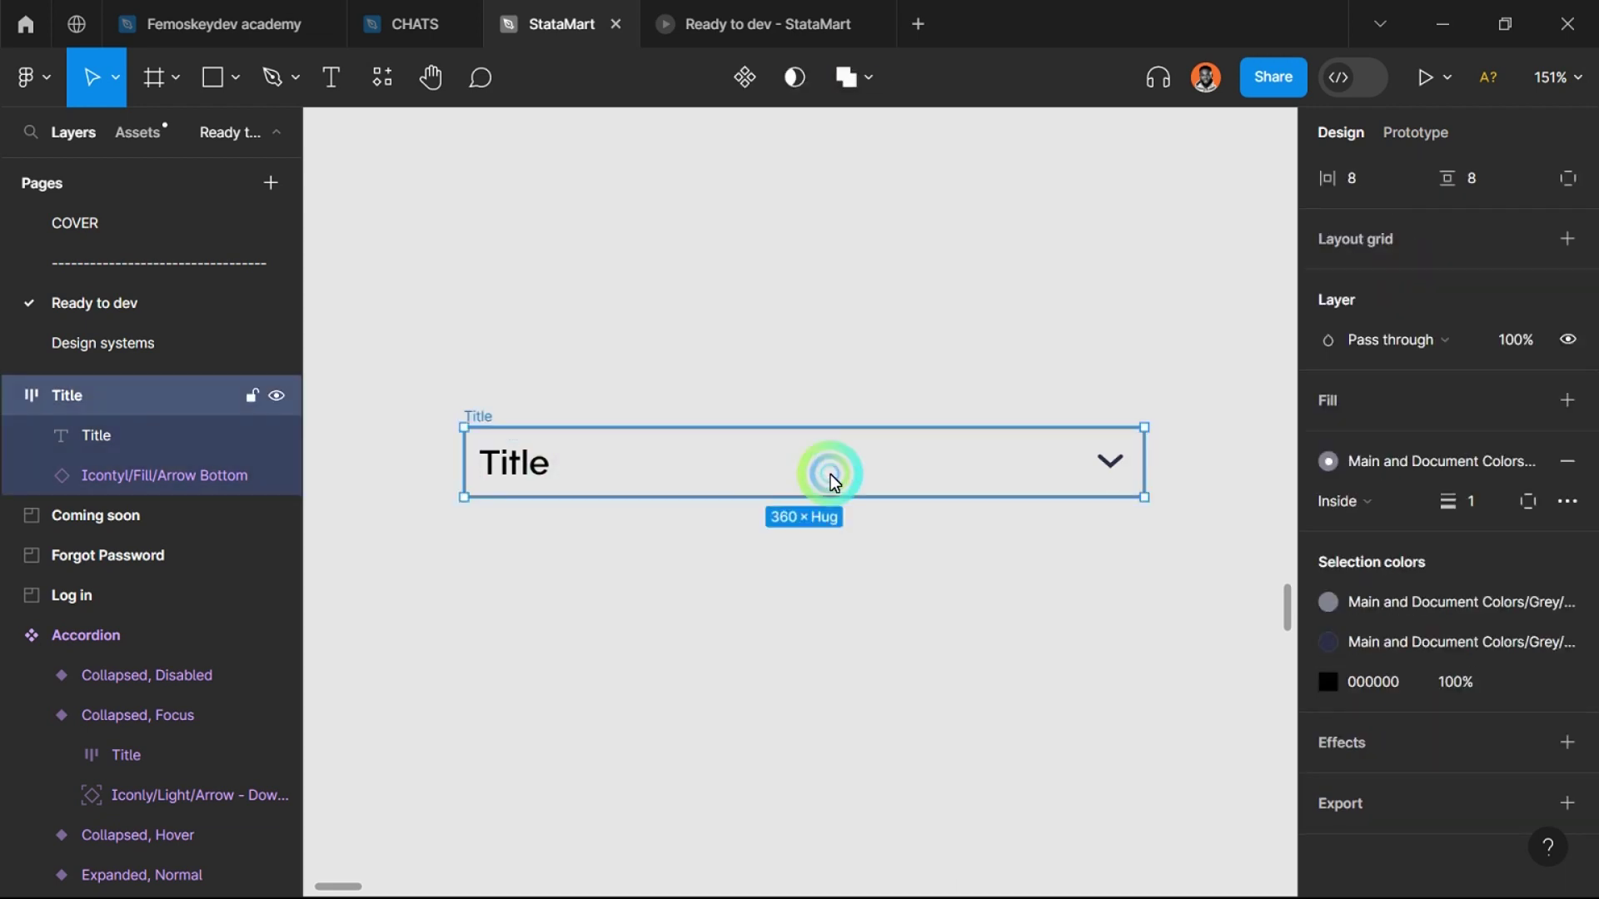
pyautogui.click(978, 597)
pyautogui.click(1105, 466)
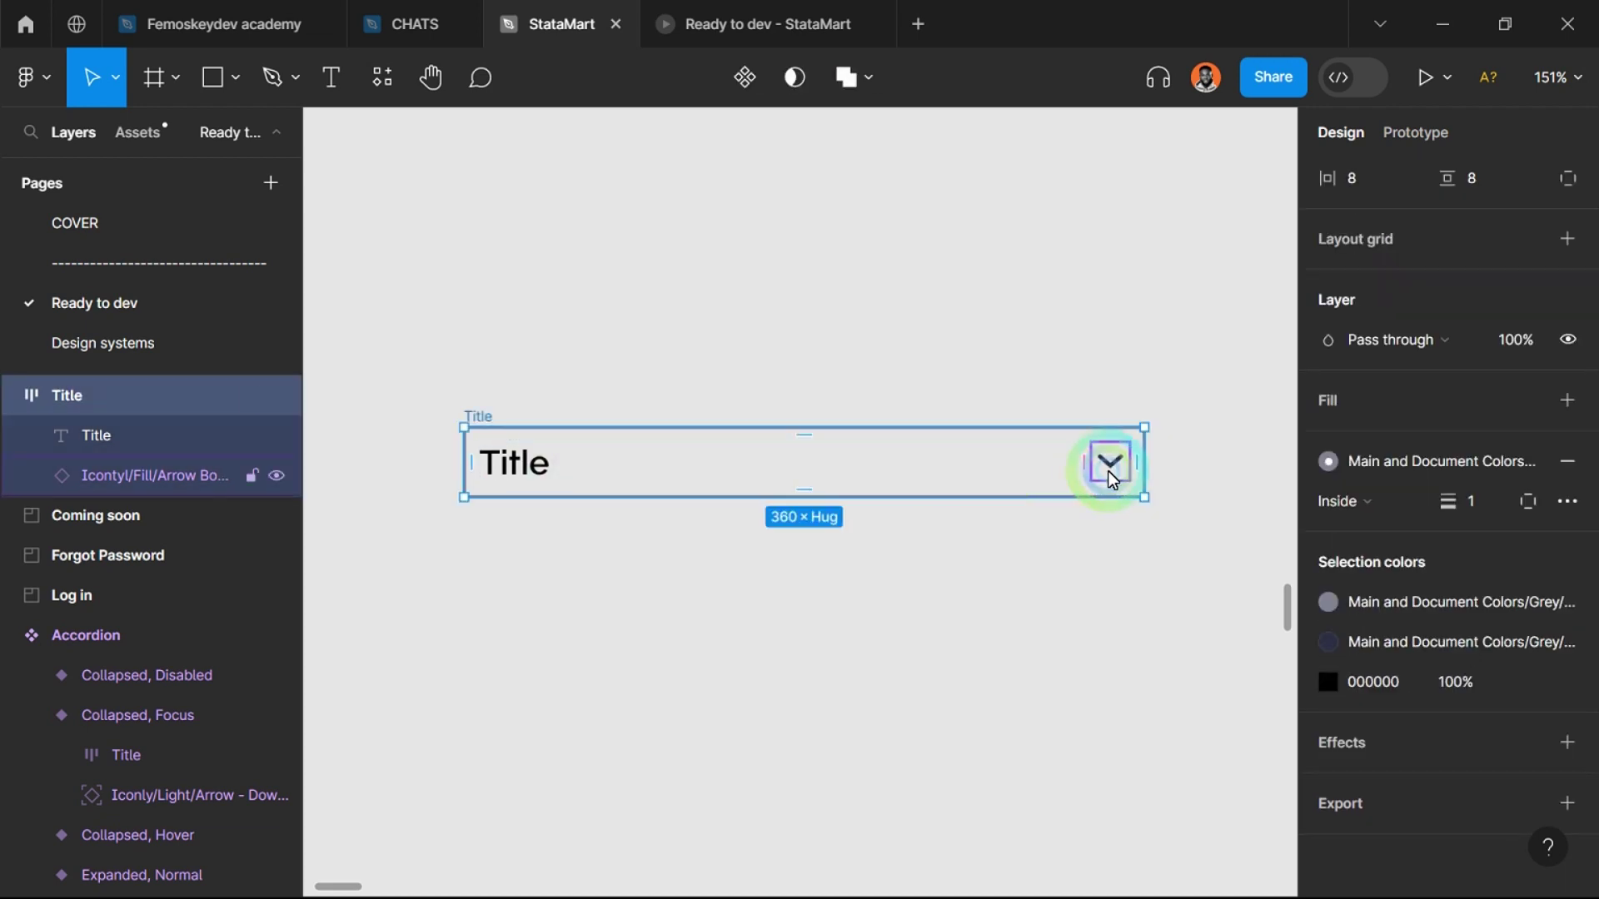
pyautogui.click(1105, 466)
pyautogui.scroll(2, 1107, 459)
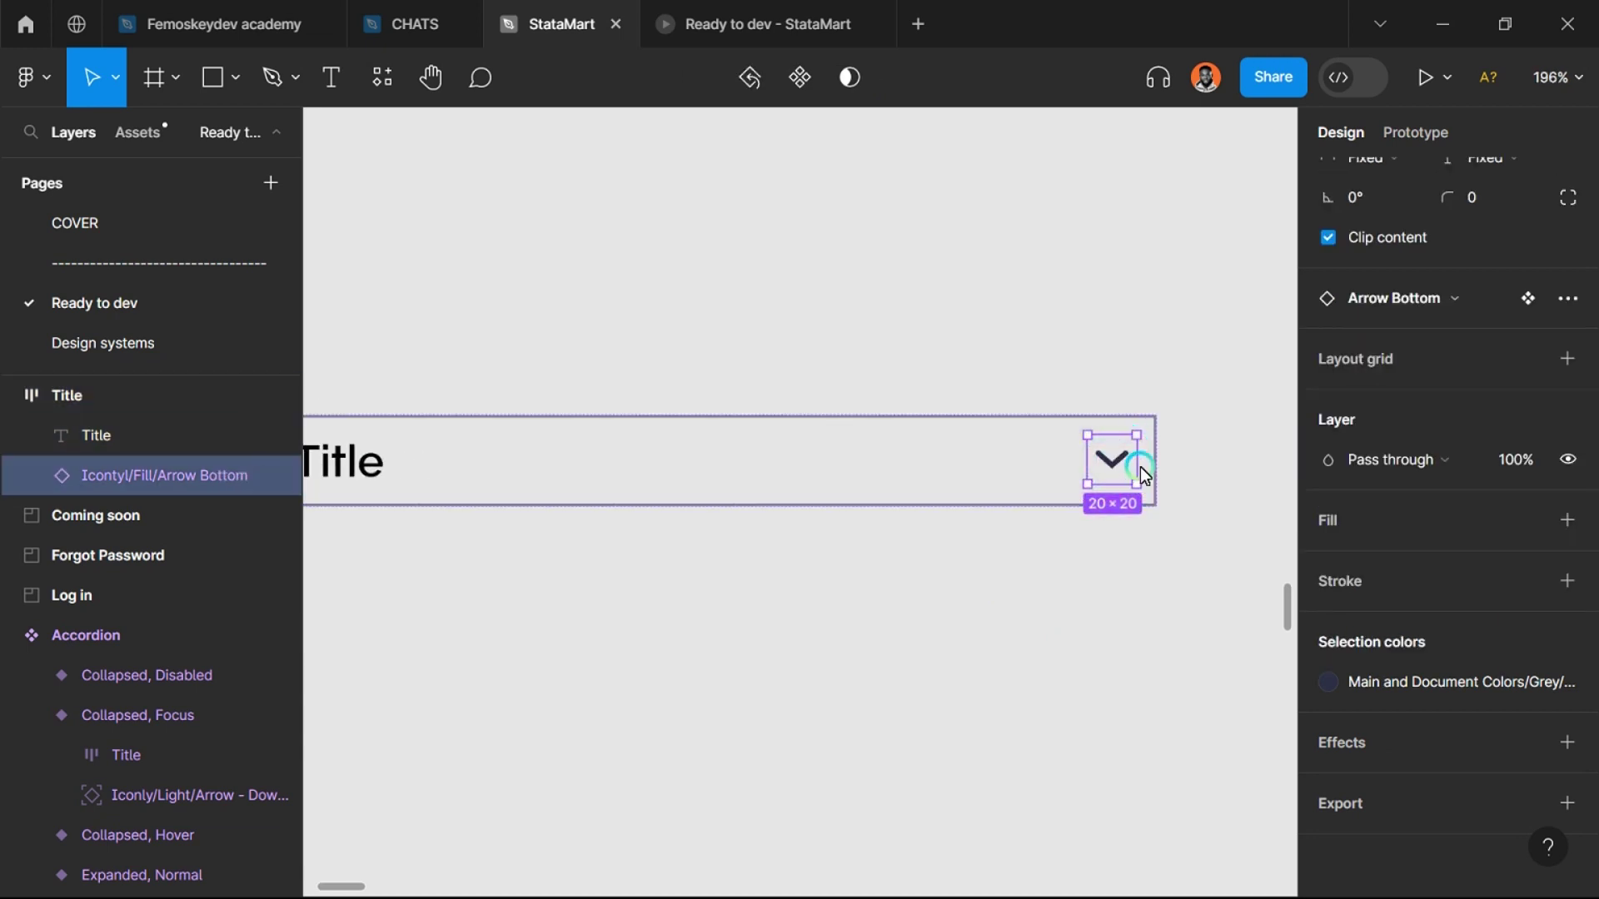
pyautogui.scroll(3, 1490, 298)
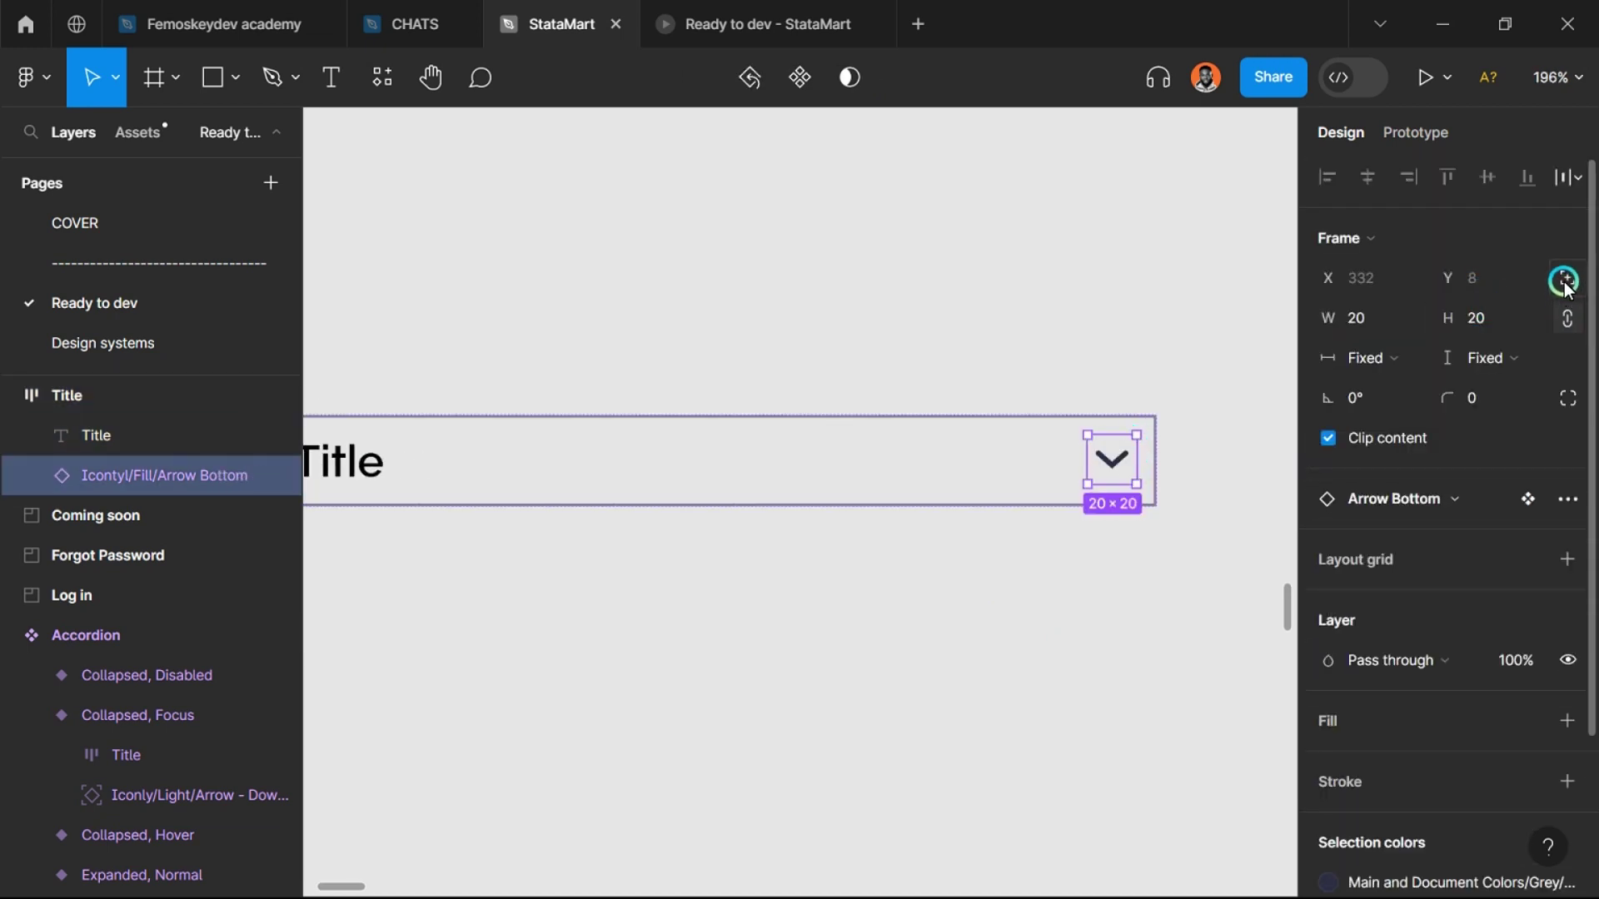
pyautogui.click(1565, 280)
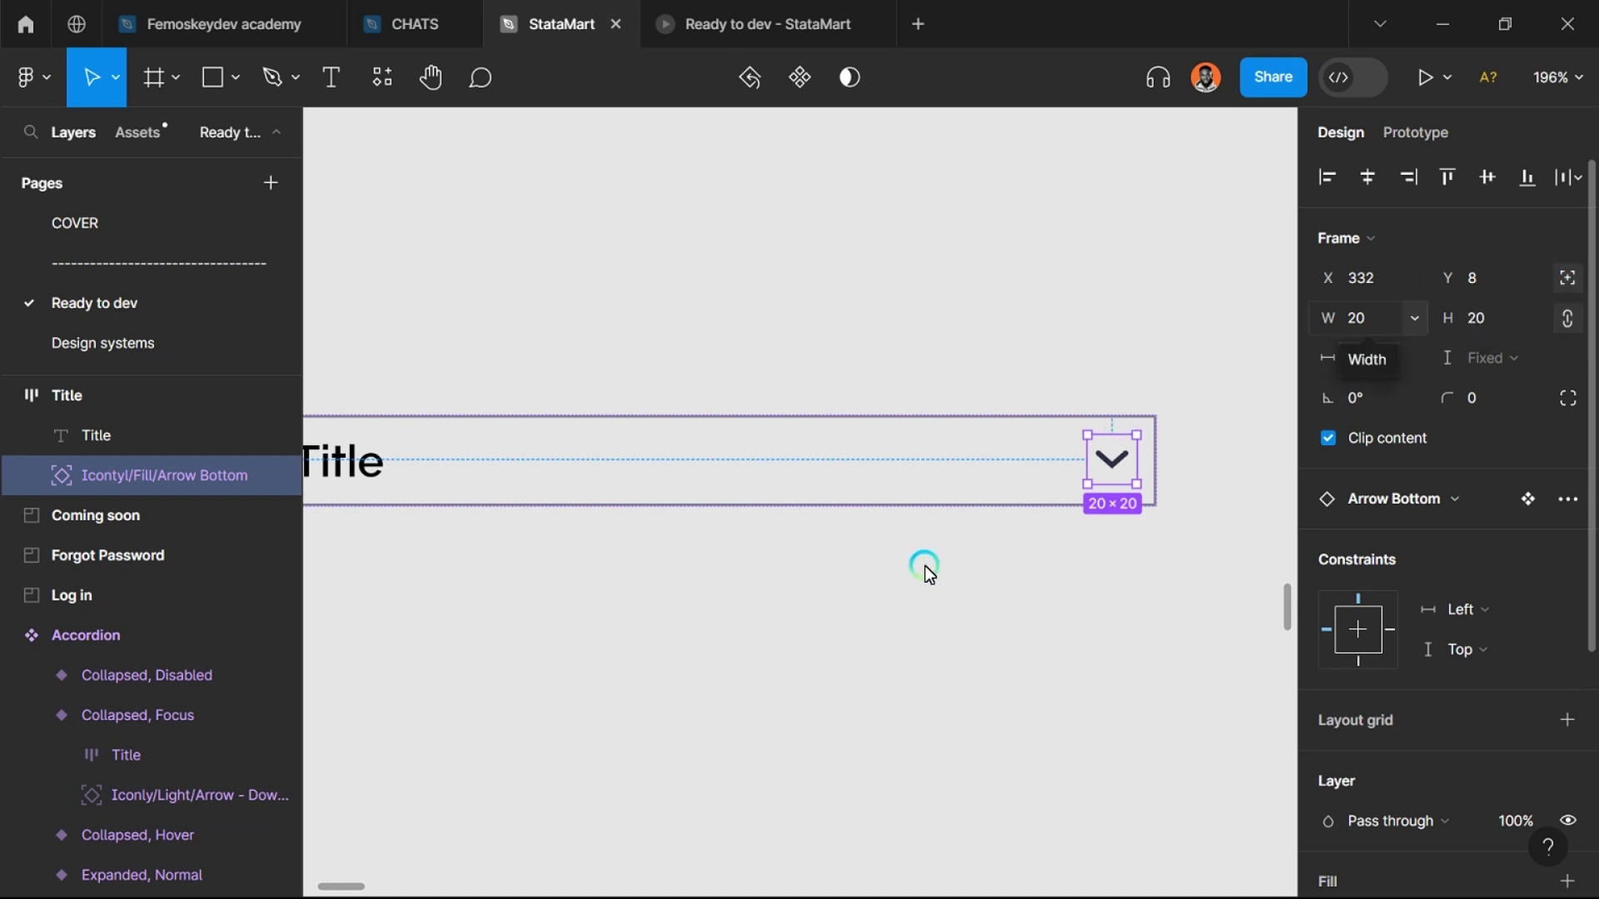
pyautogui.scroll(-3, 887, 590)
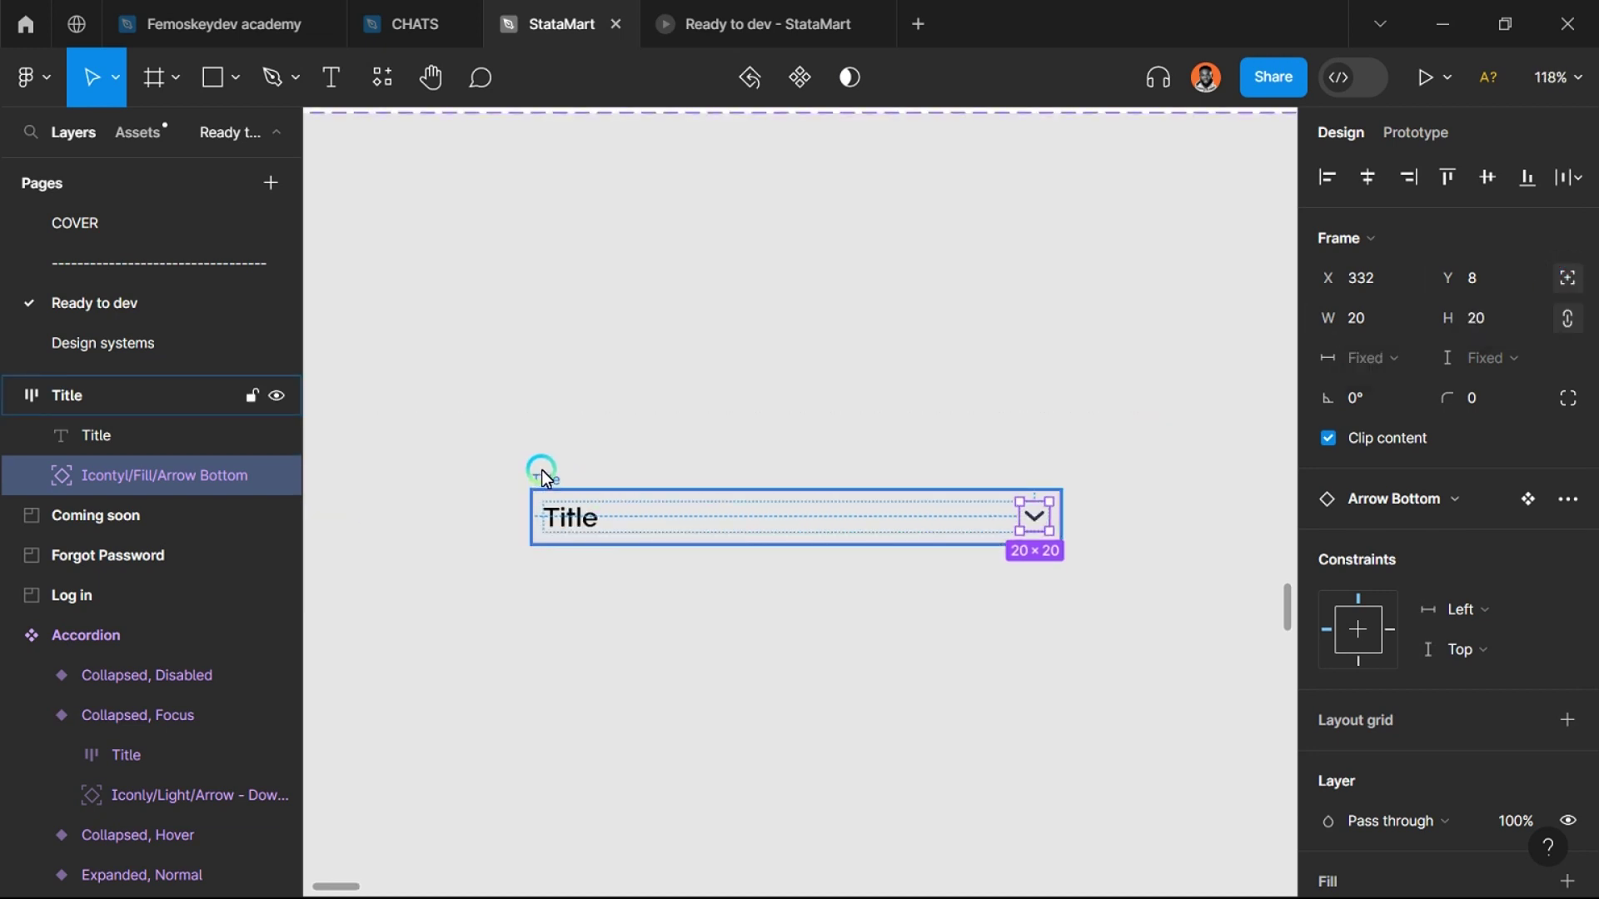
pyautogui.hotkey('ctrl', 'z')
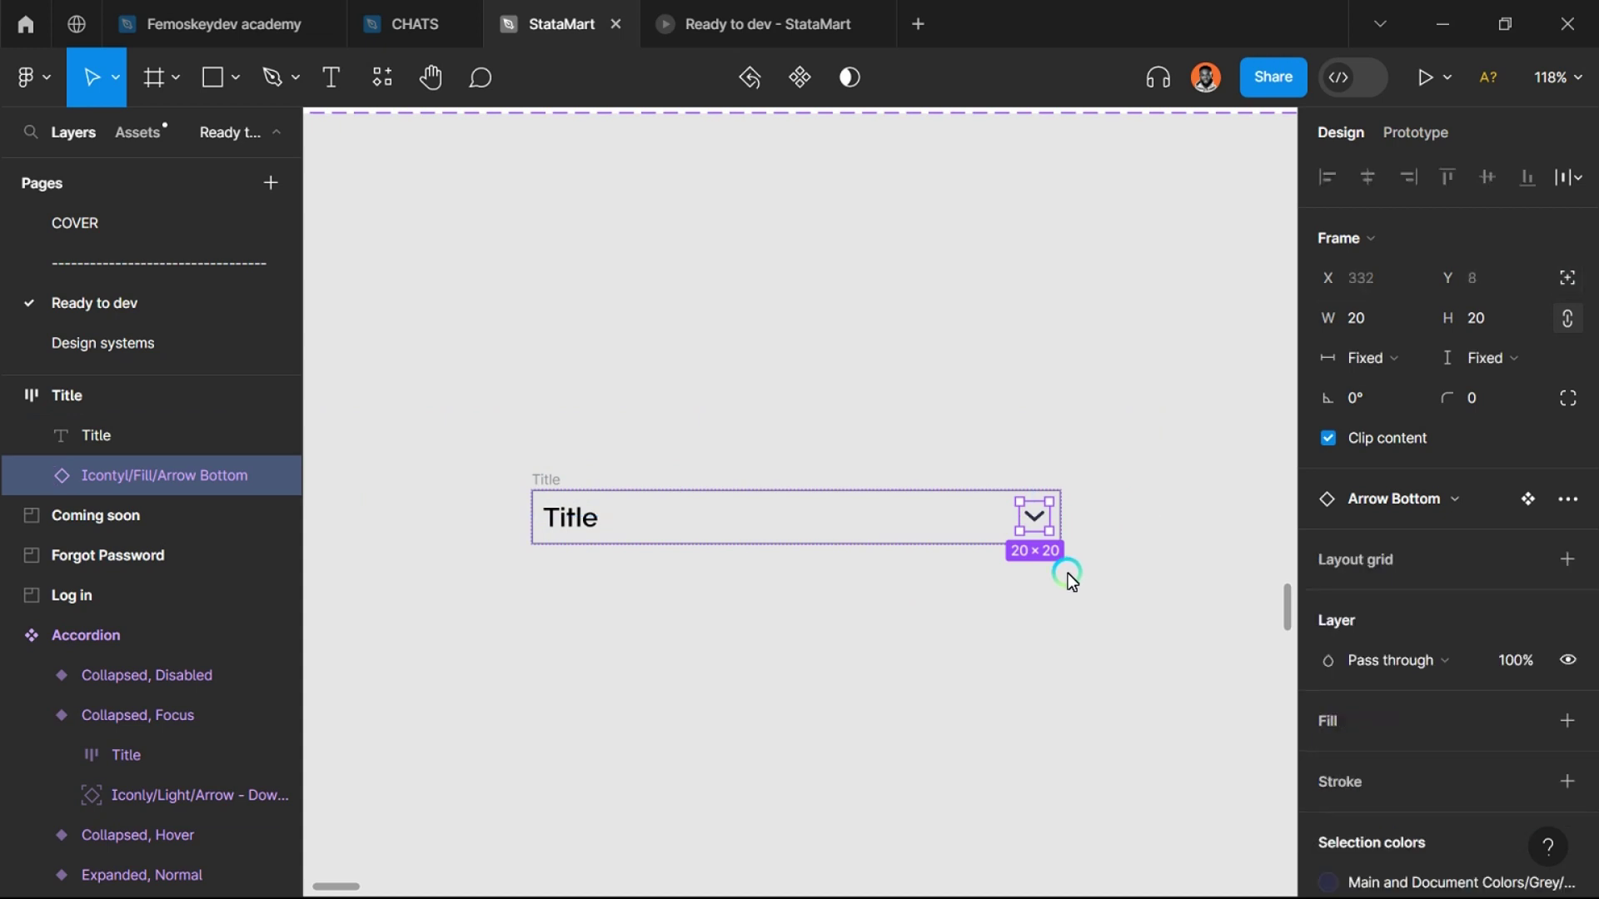
pyautogui.press('Escape')
pyautogui.press('Escape')
pyautogui.click(1032, 510)
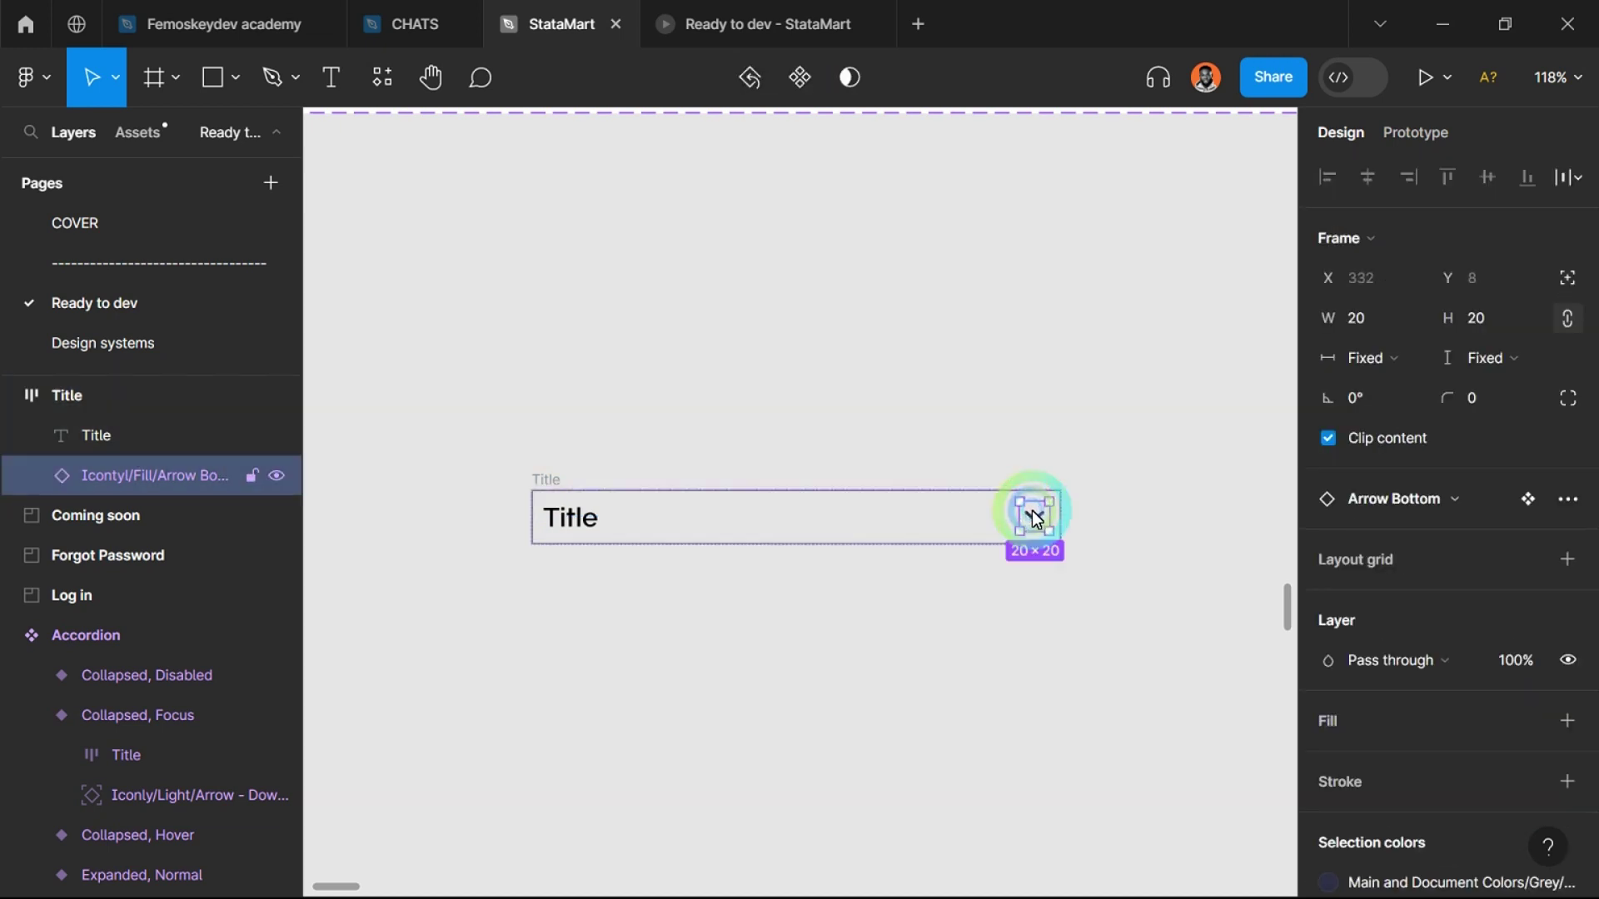
pyautogui.moveTo(1032, 513); pyautogui.dragTo(554, 518)
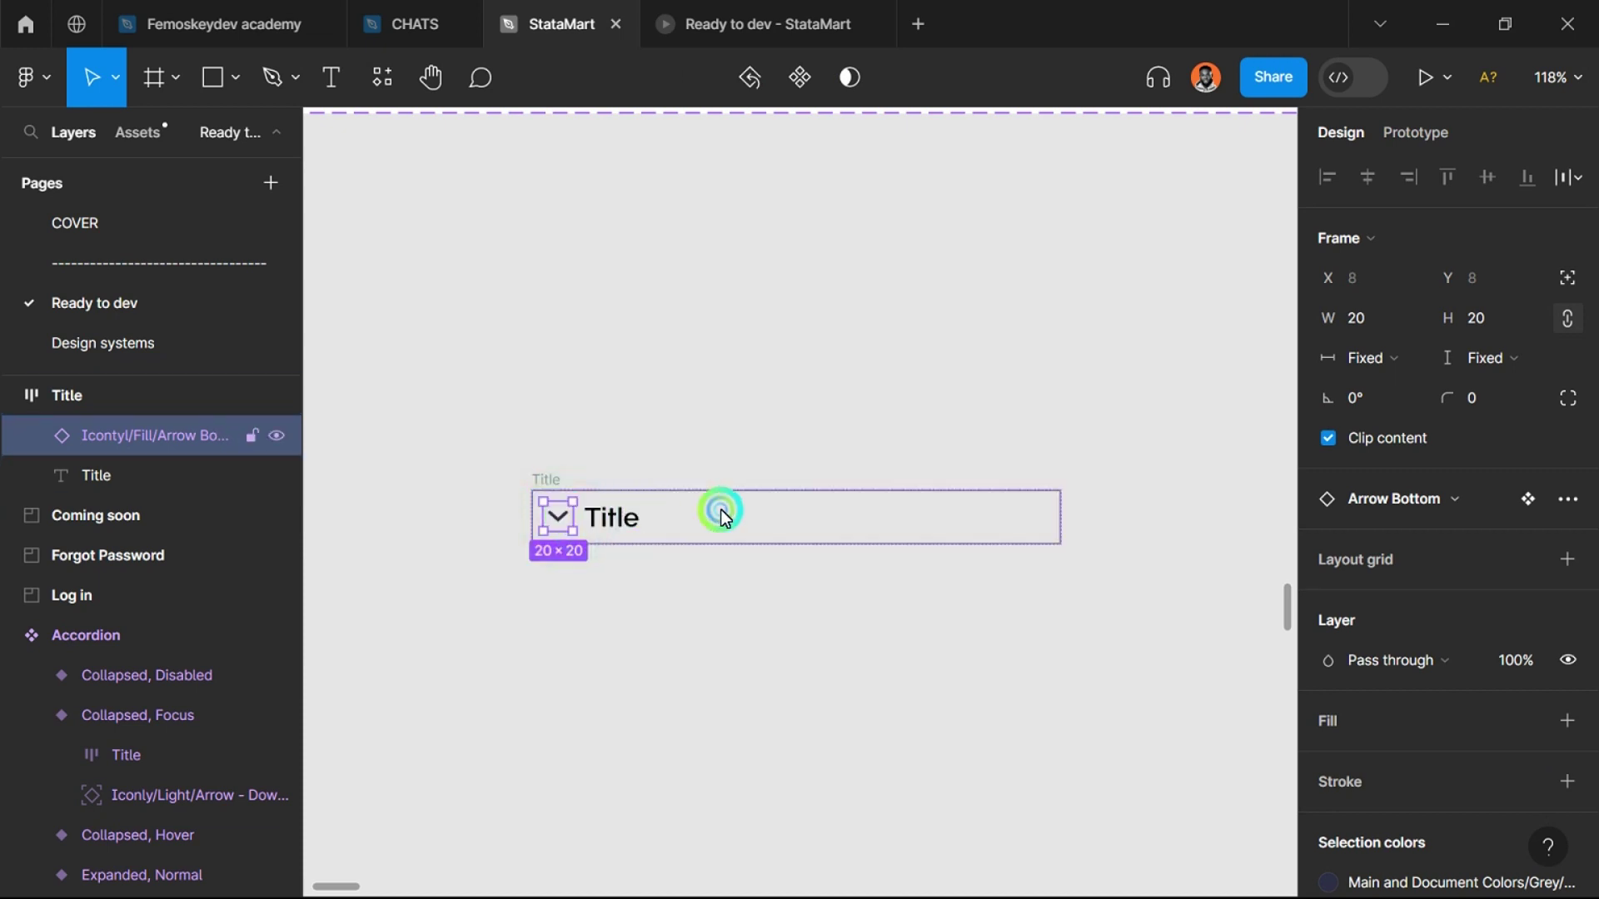
pyautogui.moveTo(722, 515); pyautogui.dragTo(1050, 571)
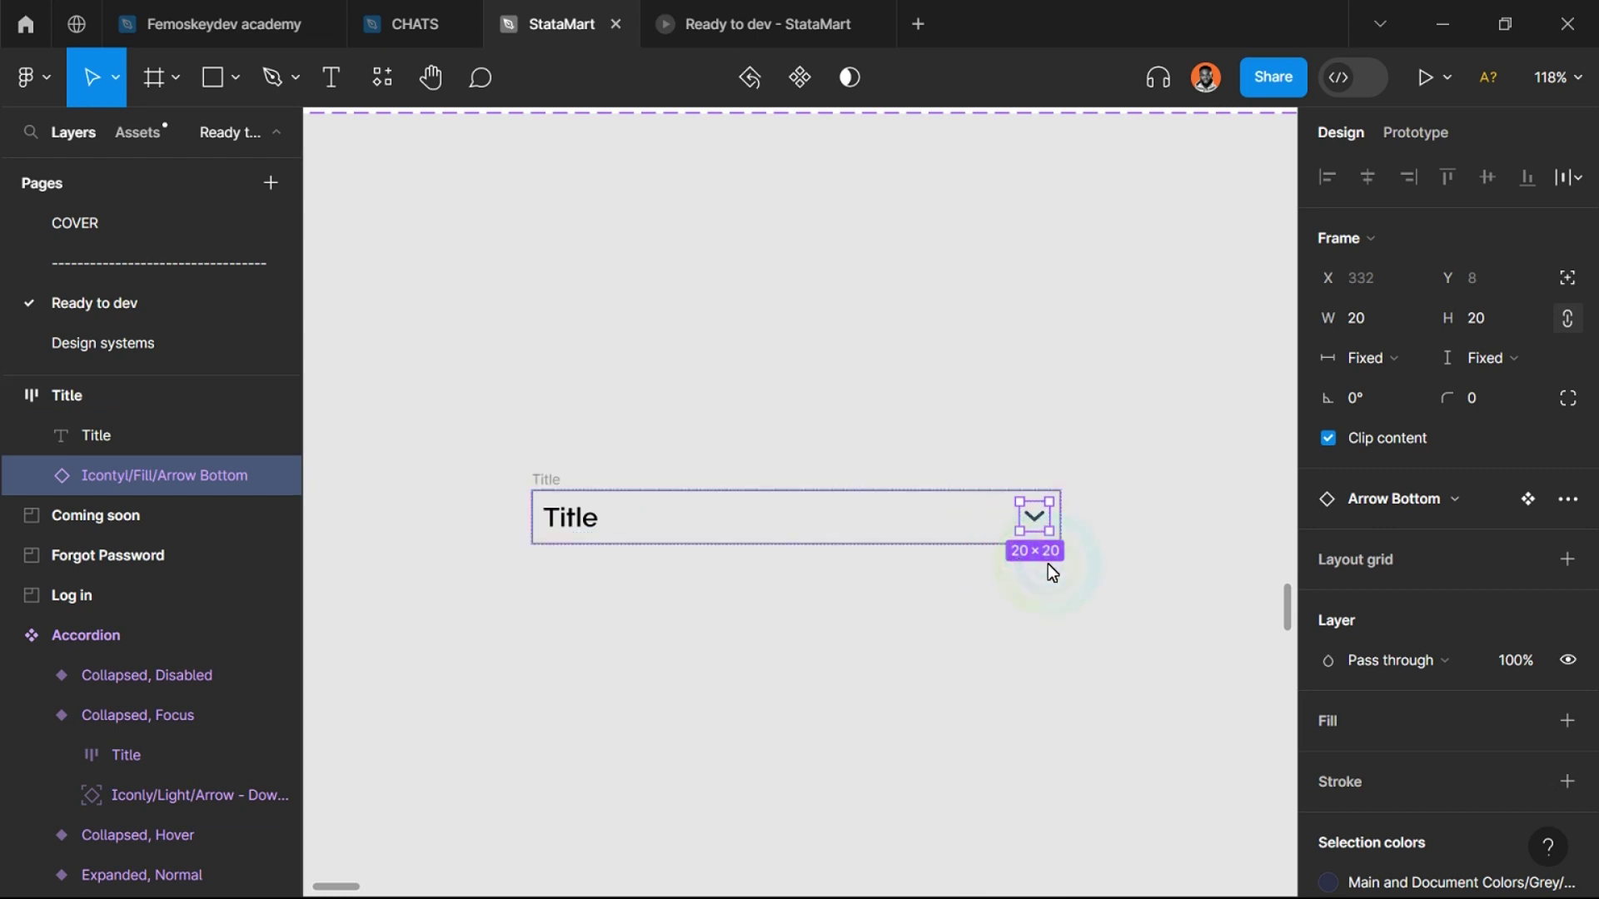
pyautogui.keyDown('ctrl'); pyautogui.scroll(2, 1031, 563); pyautogui.keyUp('ctrl')
pyautogui.scroll(2, 1038, 627)
pyautogui.scroll(-1, 1048, 698)
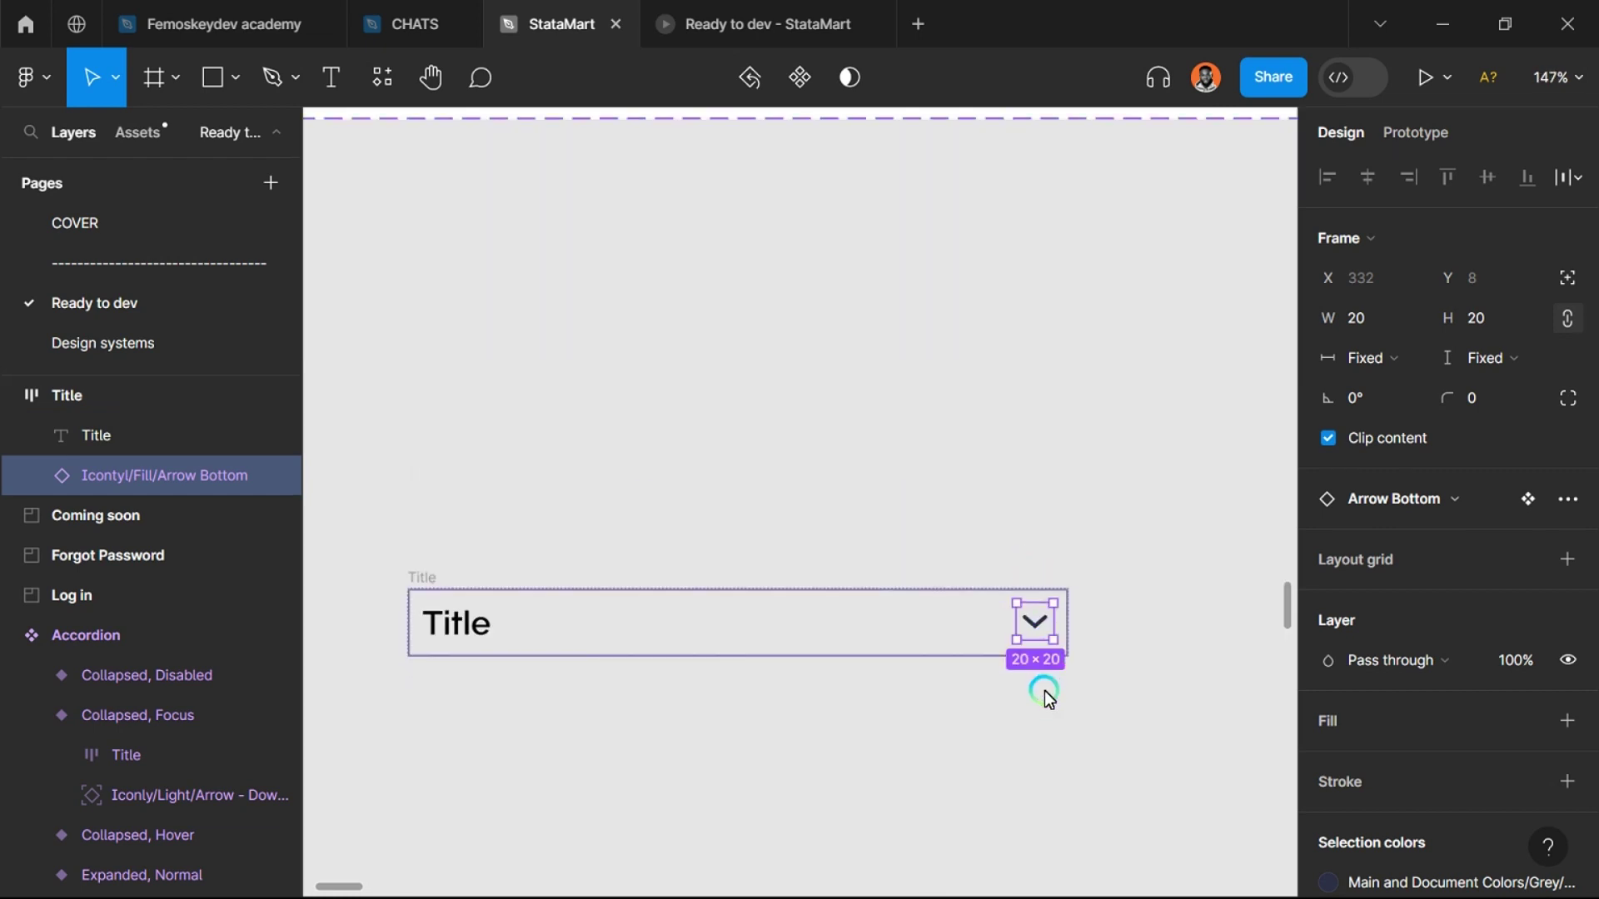
pyautogui.keyDown('ctrl'); pyautogui.scroll(3, 1049, 699); pyautogui.keyUp('ctrl')
pyautogui.keyDown('ctrl'); pyautogui.scroll(-3, 611, 629); pyautogui.keyUp('ctrl')
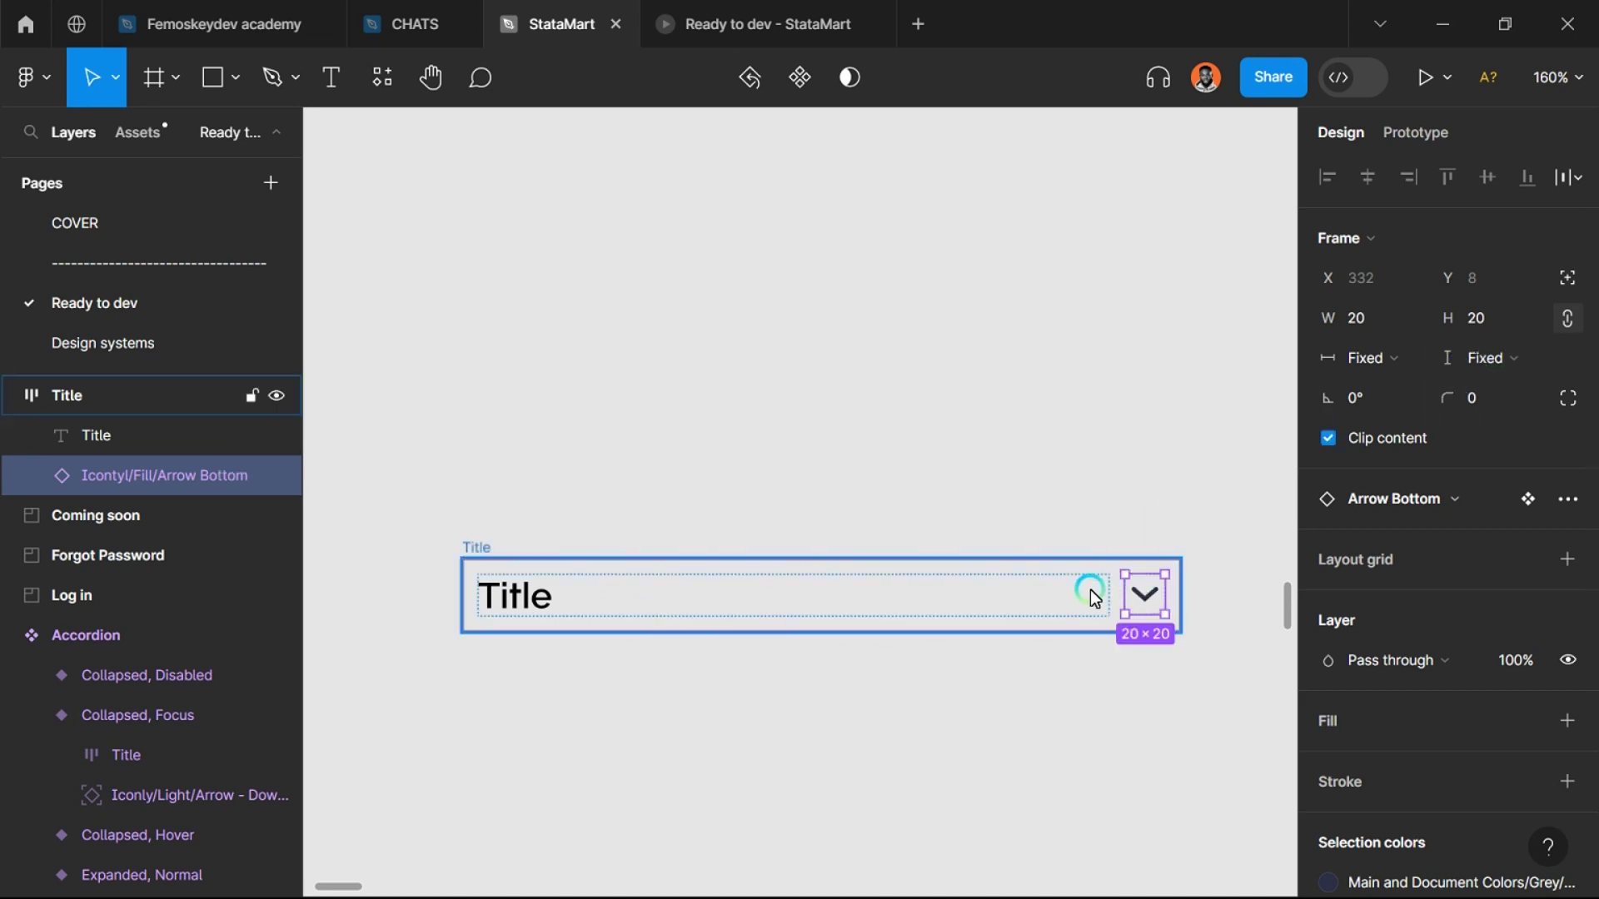
# Step: Make the chevron absolutely positioned at X 324 with a vertical Center constraint
pyautogui.click(1565, 282)
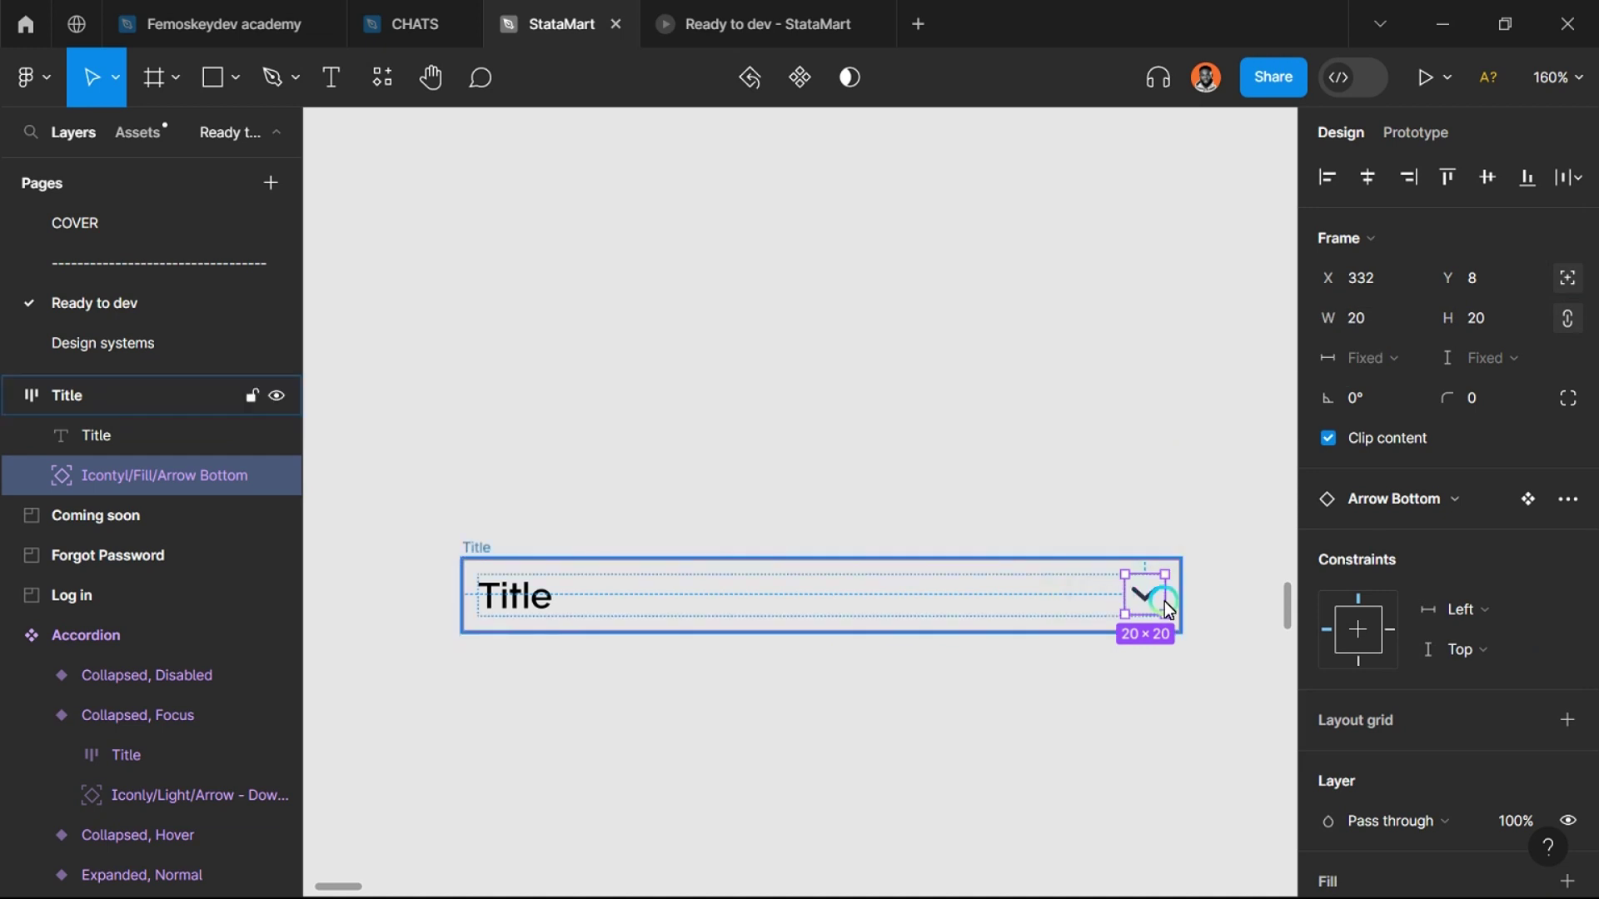
pyautogui.scroll(5, 1159, 606)
pyautogui.scroll(6, 1170, 617)
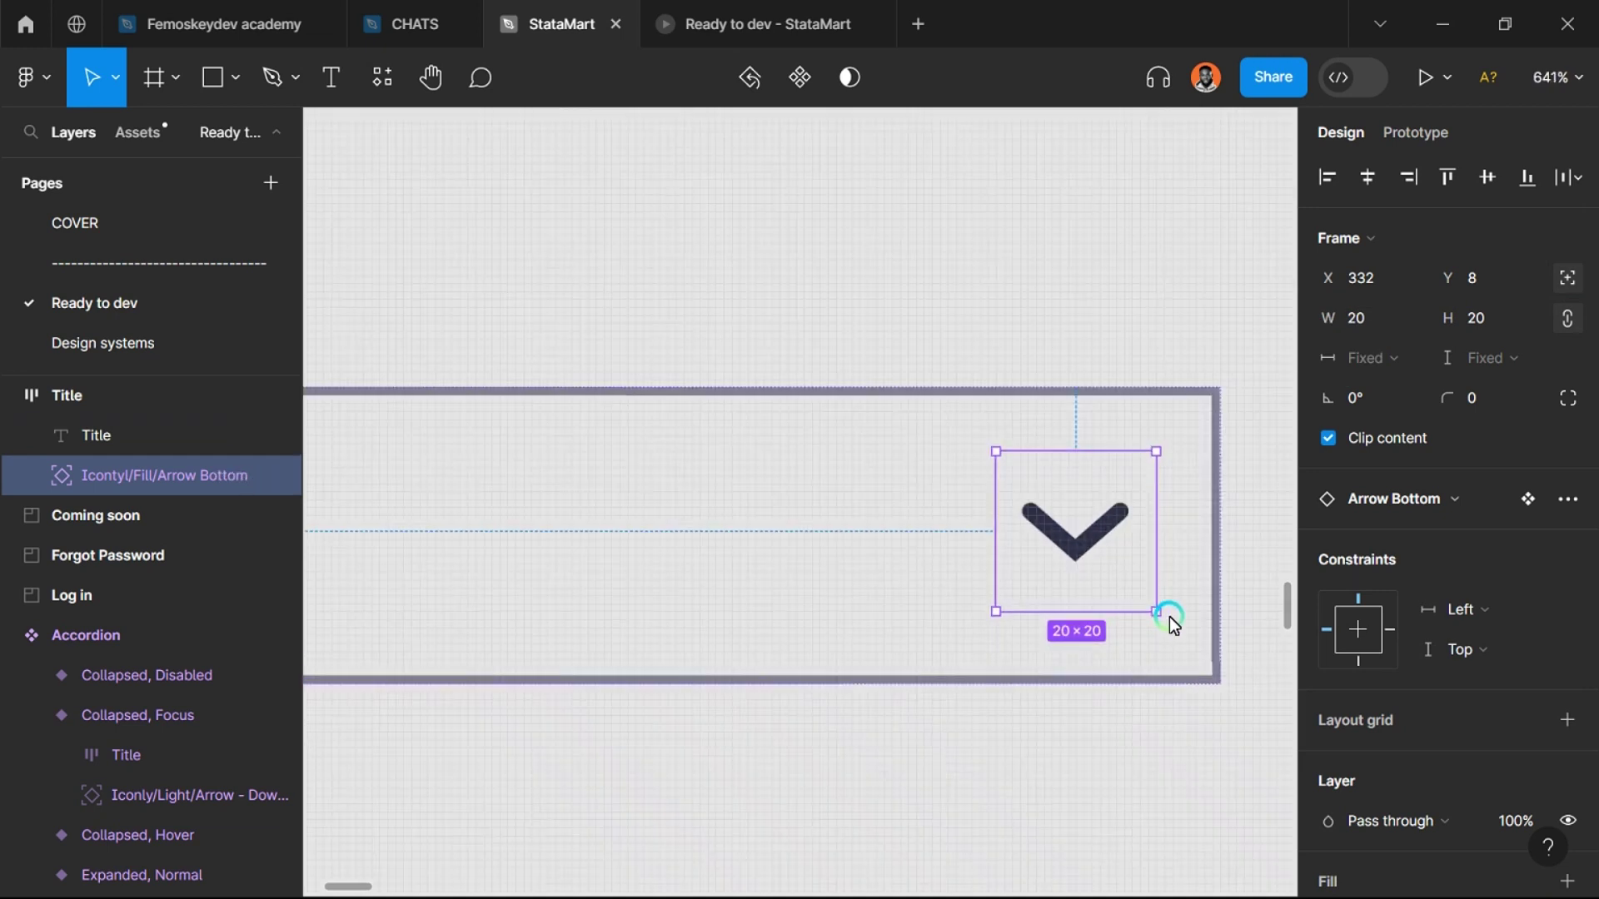
pyautogui.moveTo(1070, 541); pyautogui.dragTo(1021, 528)
pyautogui.moveTo(90, 499)
pyautogui.mouseDown()
pyautogui.moveTo(101, 407)
pyautogui.moveTo(76, 487)
pyautogui.mouseUp()
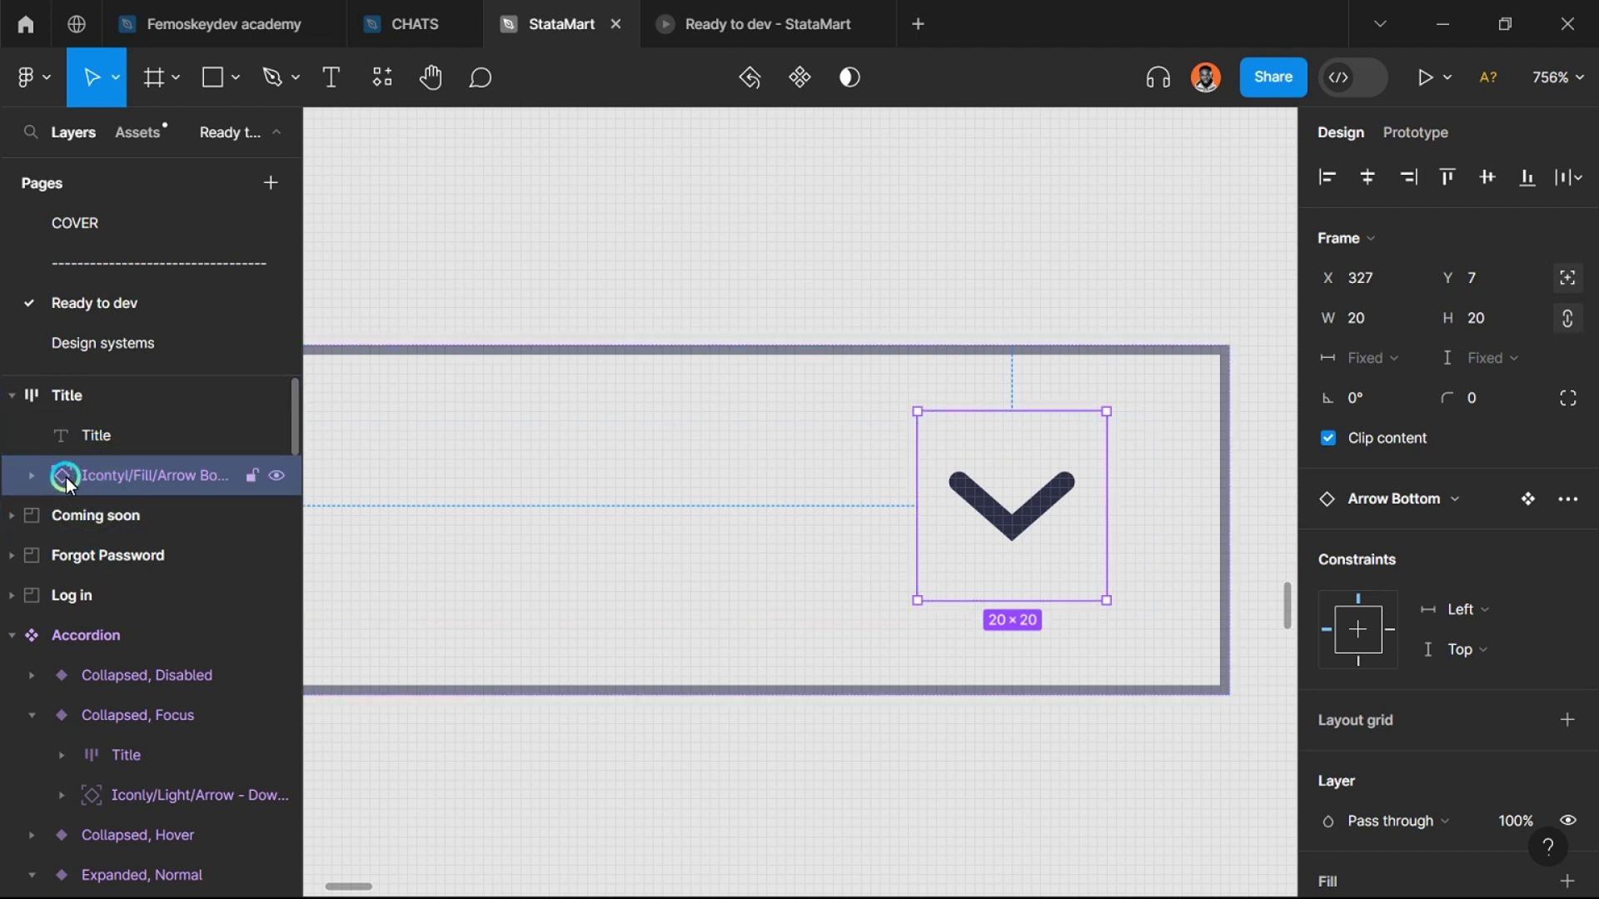
pyautogui.moveTo(1055, 519); pyautogui.dragTo(1018, 534)
pyautogui.scroll(-2, 1075, 541)
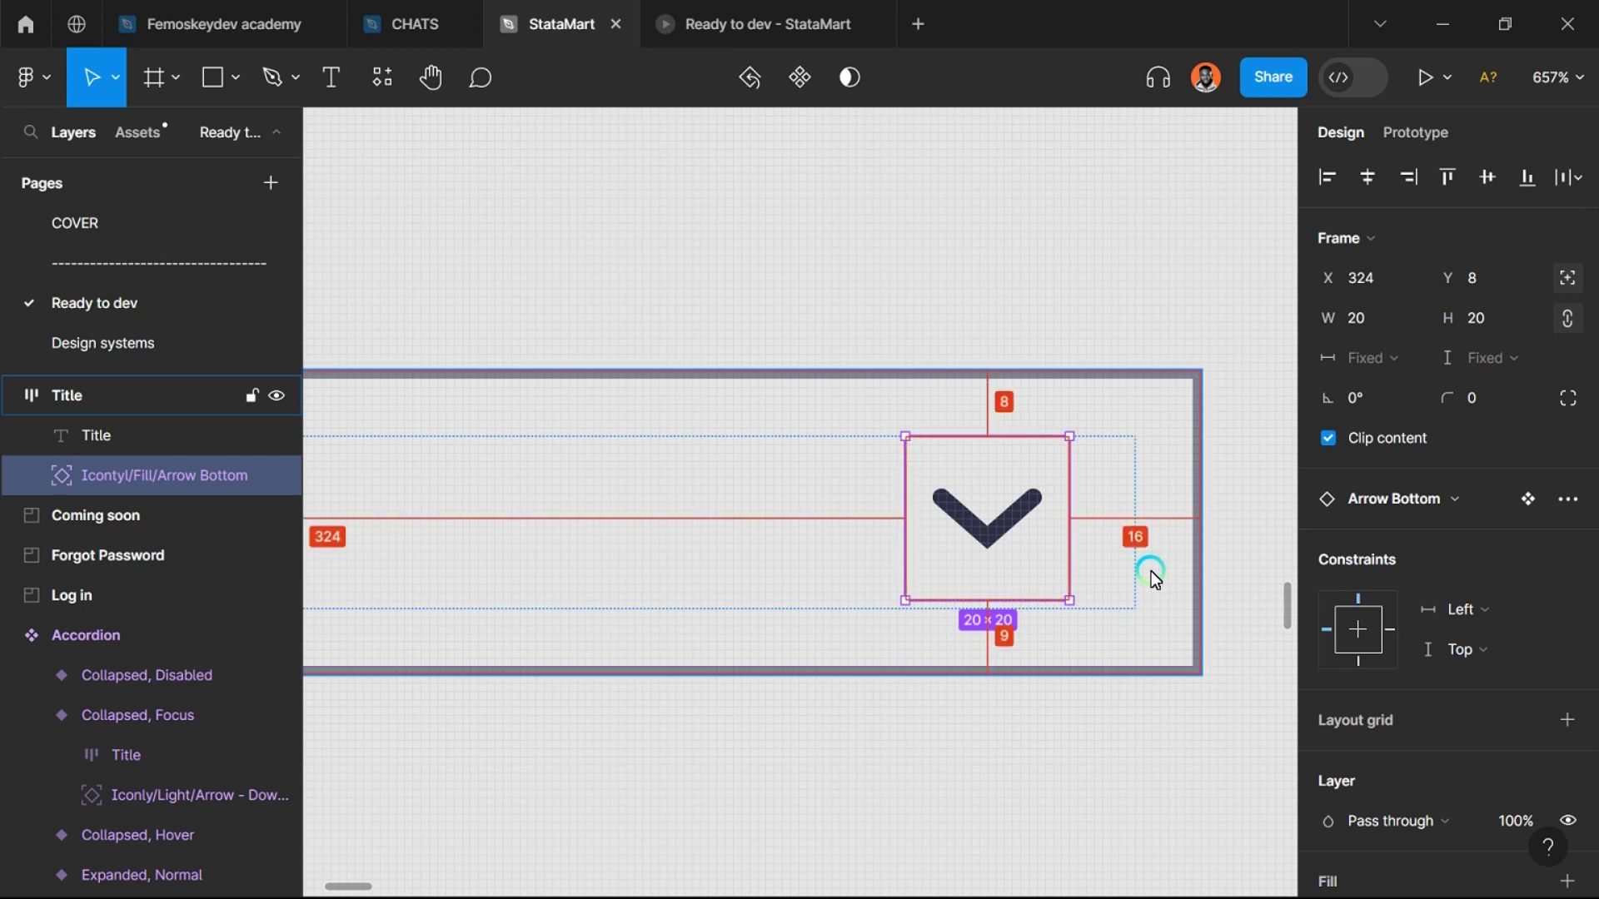
pyautogui.hotkey('alt', 'v')
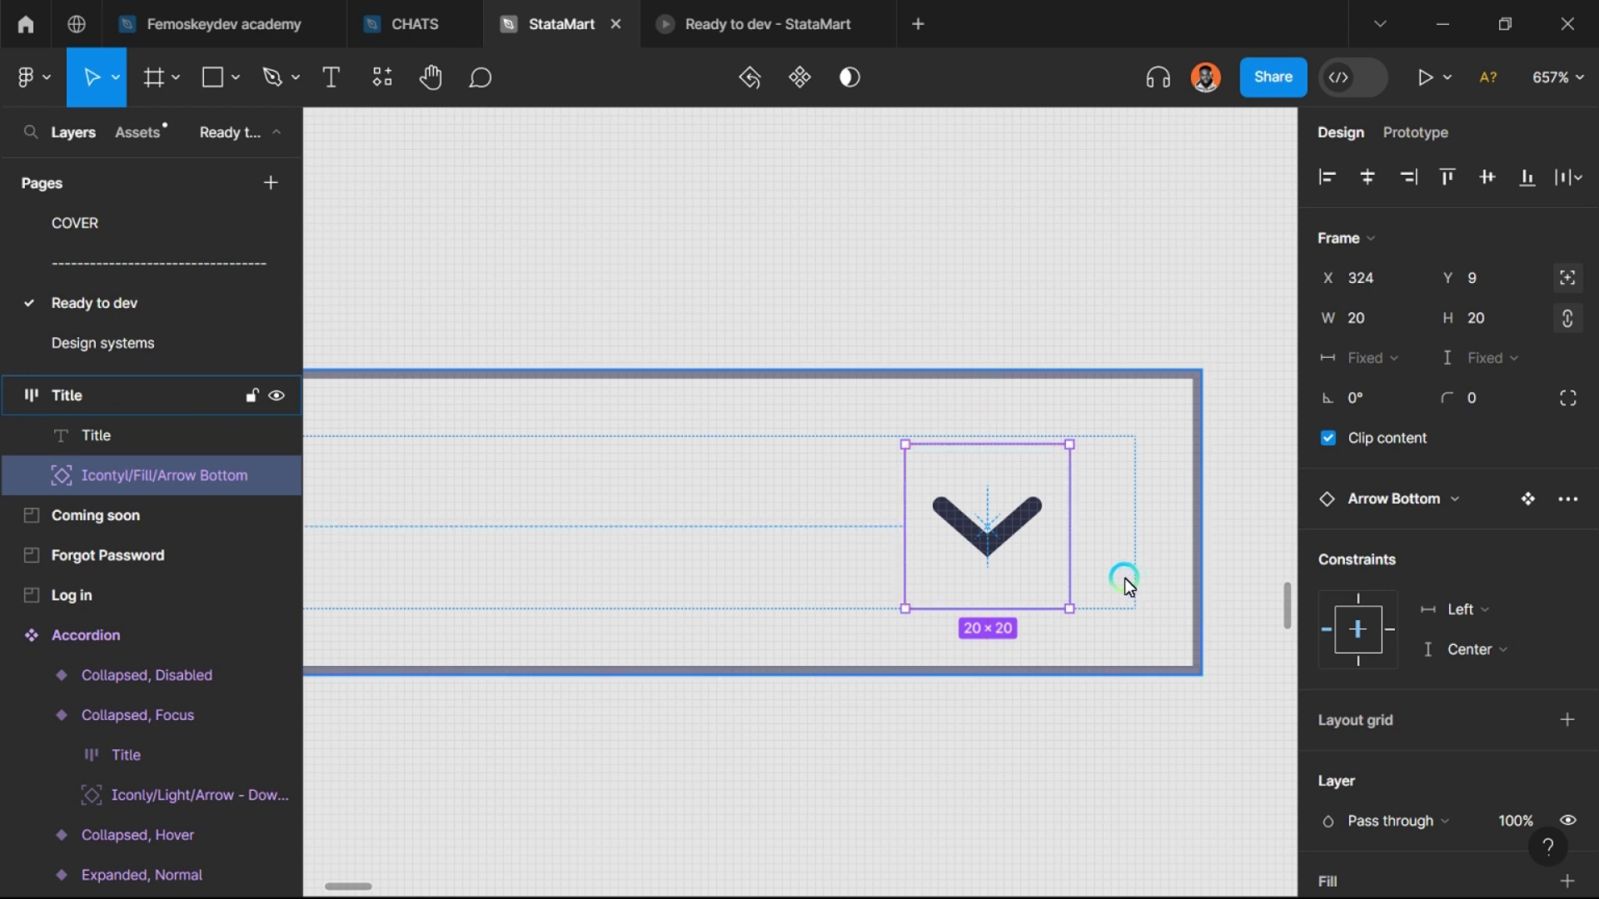
pyautogui.scroll(-5, 1125, 579)
# Step: Change the Title row's horizontal padding from 8 to 16 in Auto layout
pyautogui.click(1115, 675)
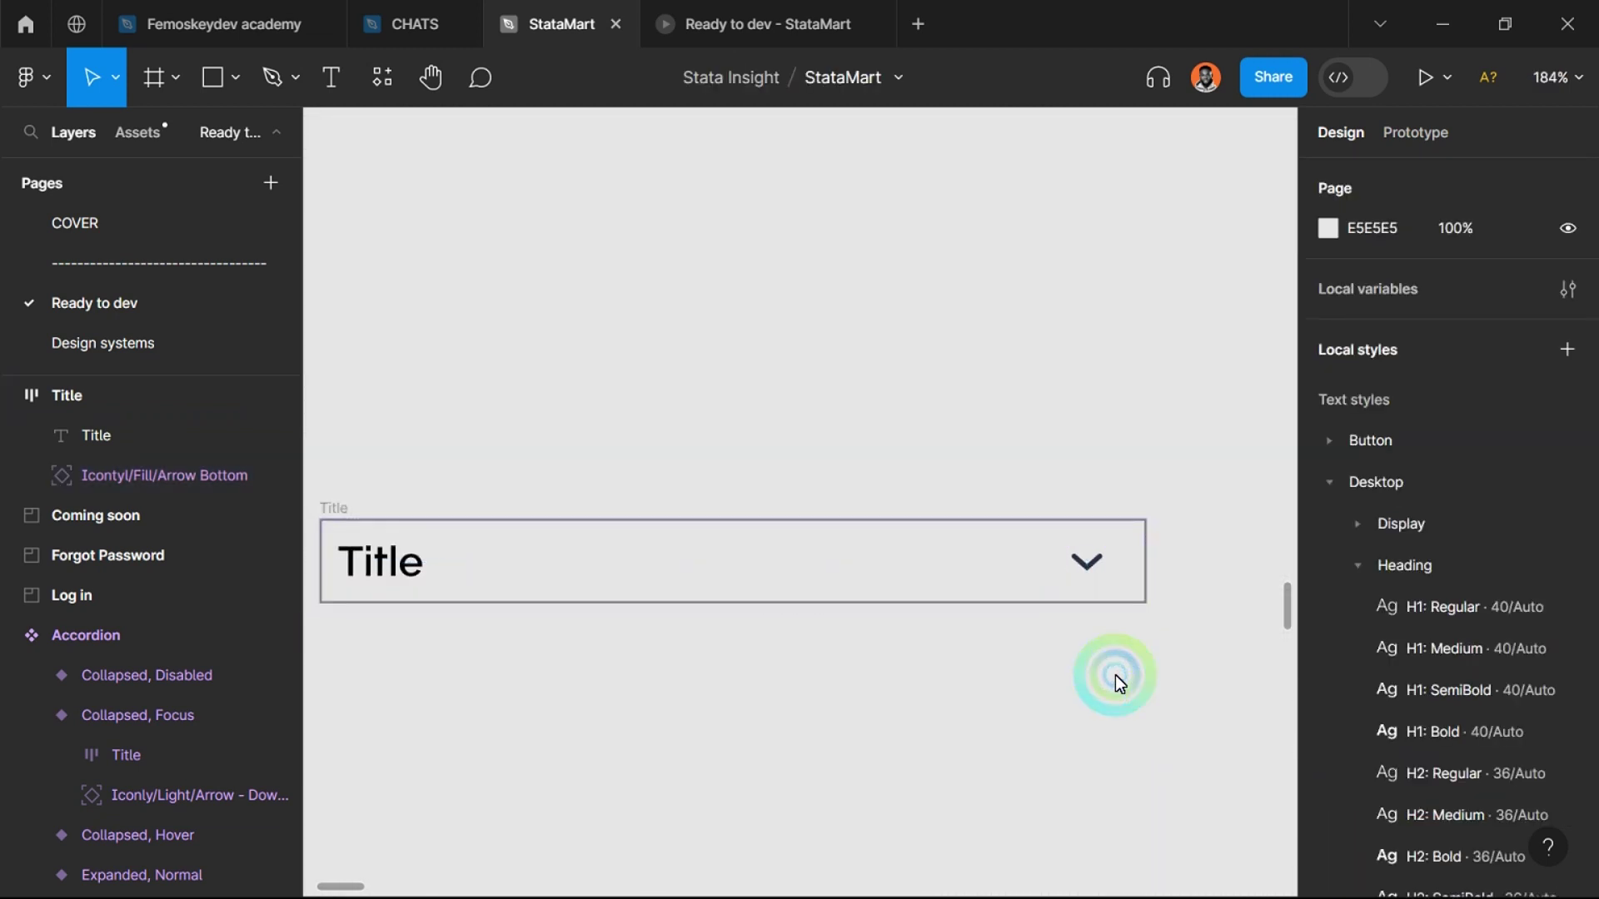
pyautogui.scroll(-1, 1115, 674)
pyautogui.click(881, 589)
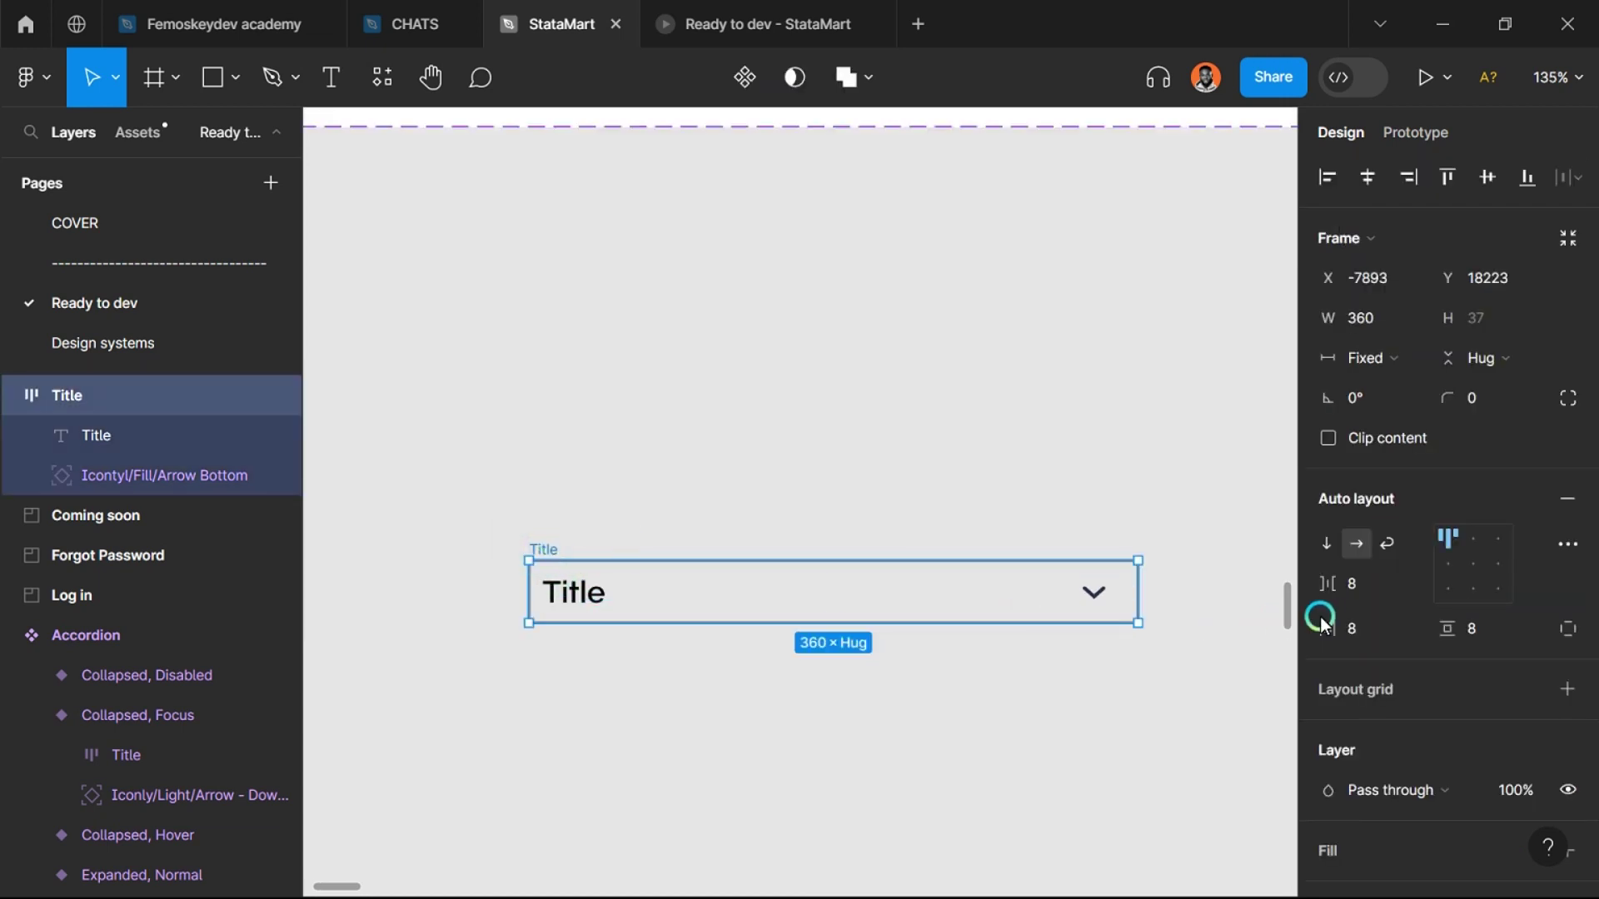
pyautogui.click(1363, 631)
pyautogui.click(1365, 631)
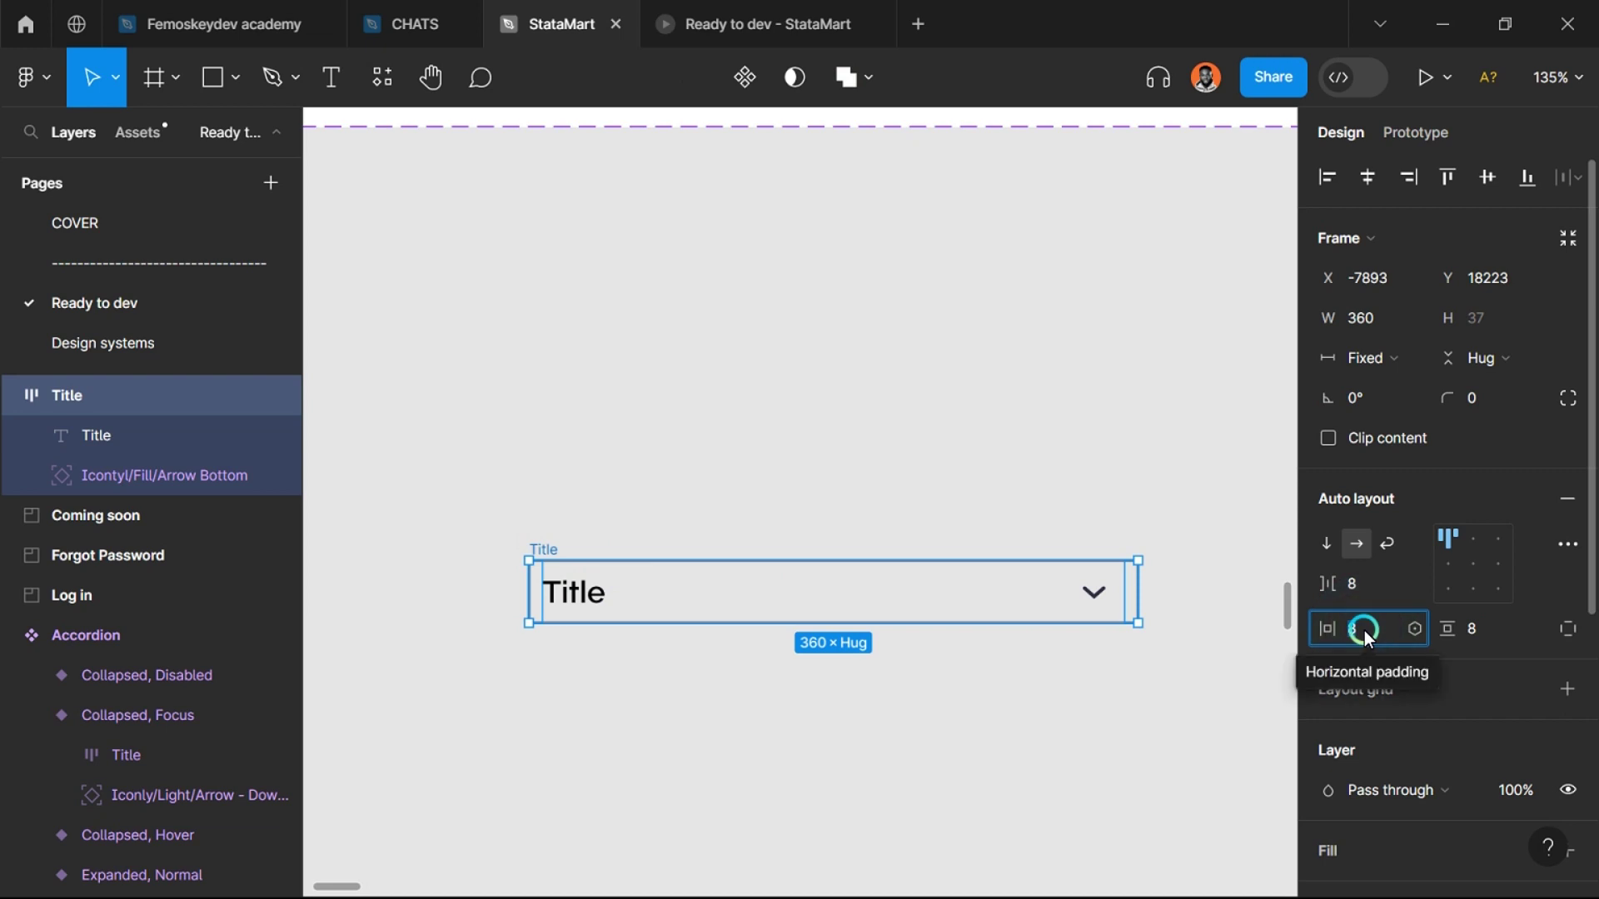
pyautogui.press('BackSpace')
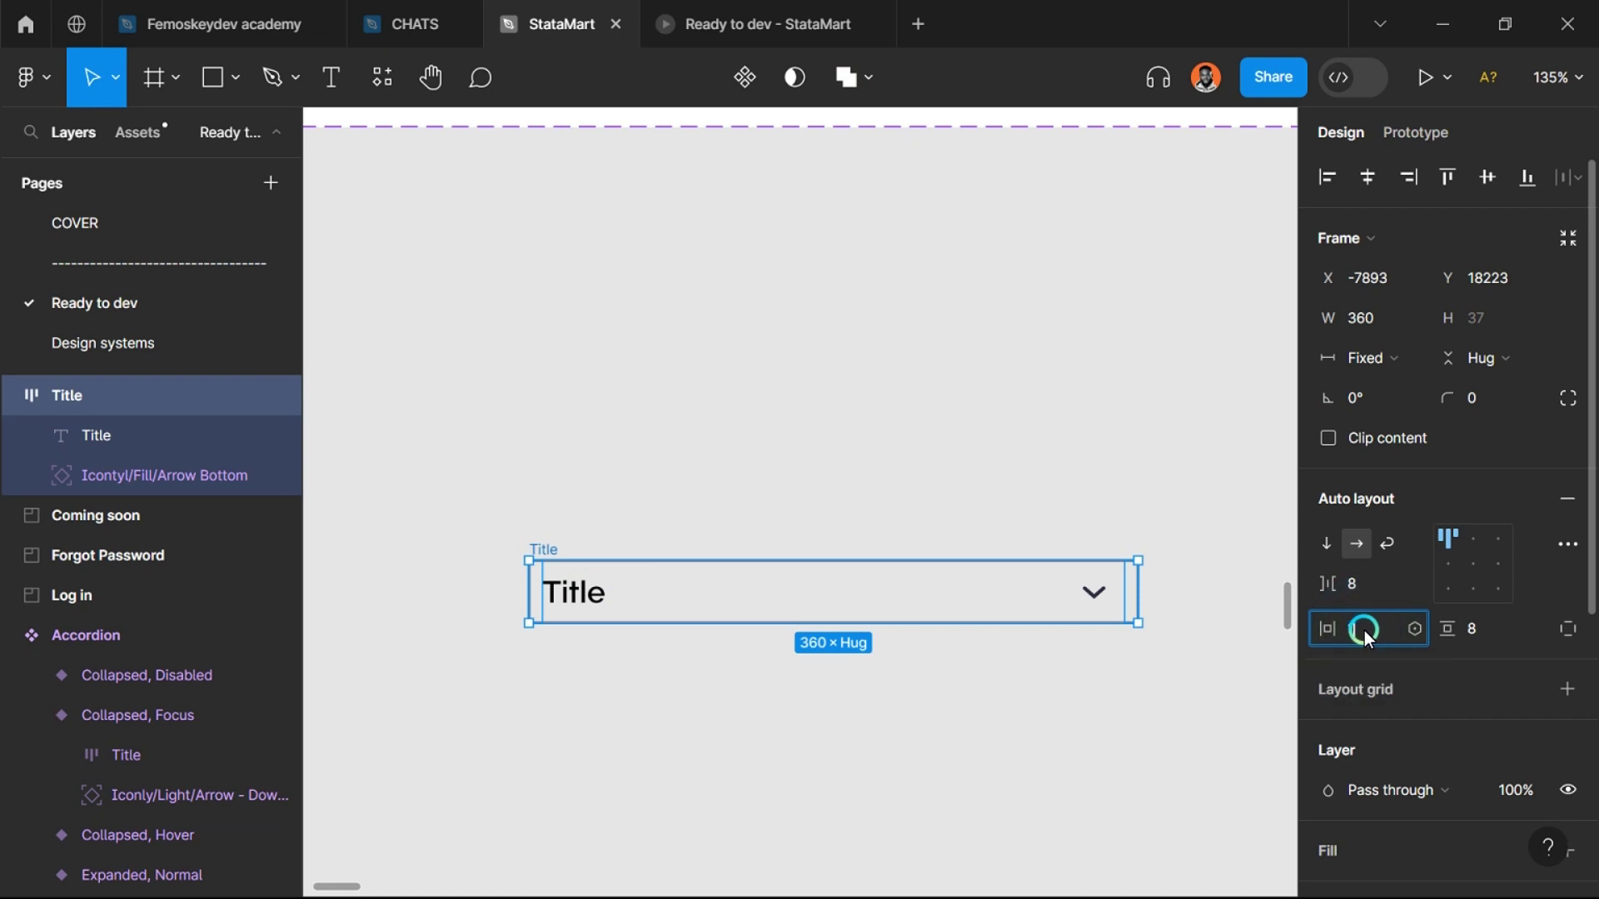
pyautogui.write('6')
pyautogui.press('Return')
pyautogui.click(1364, 630)
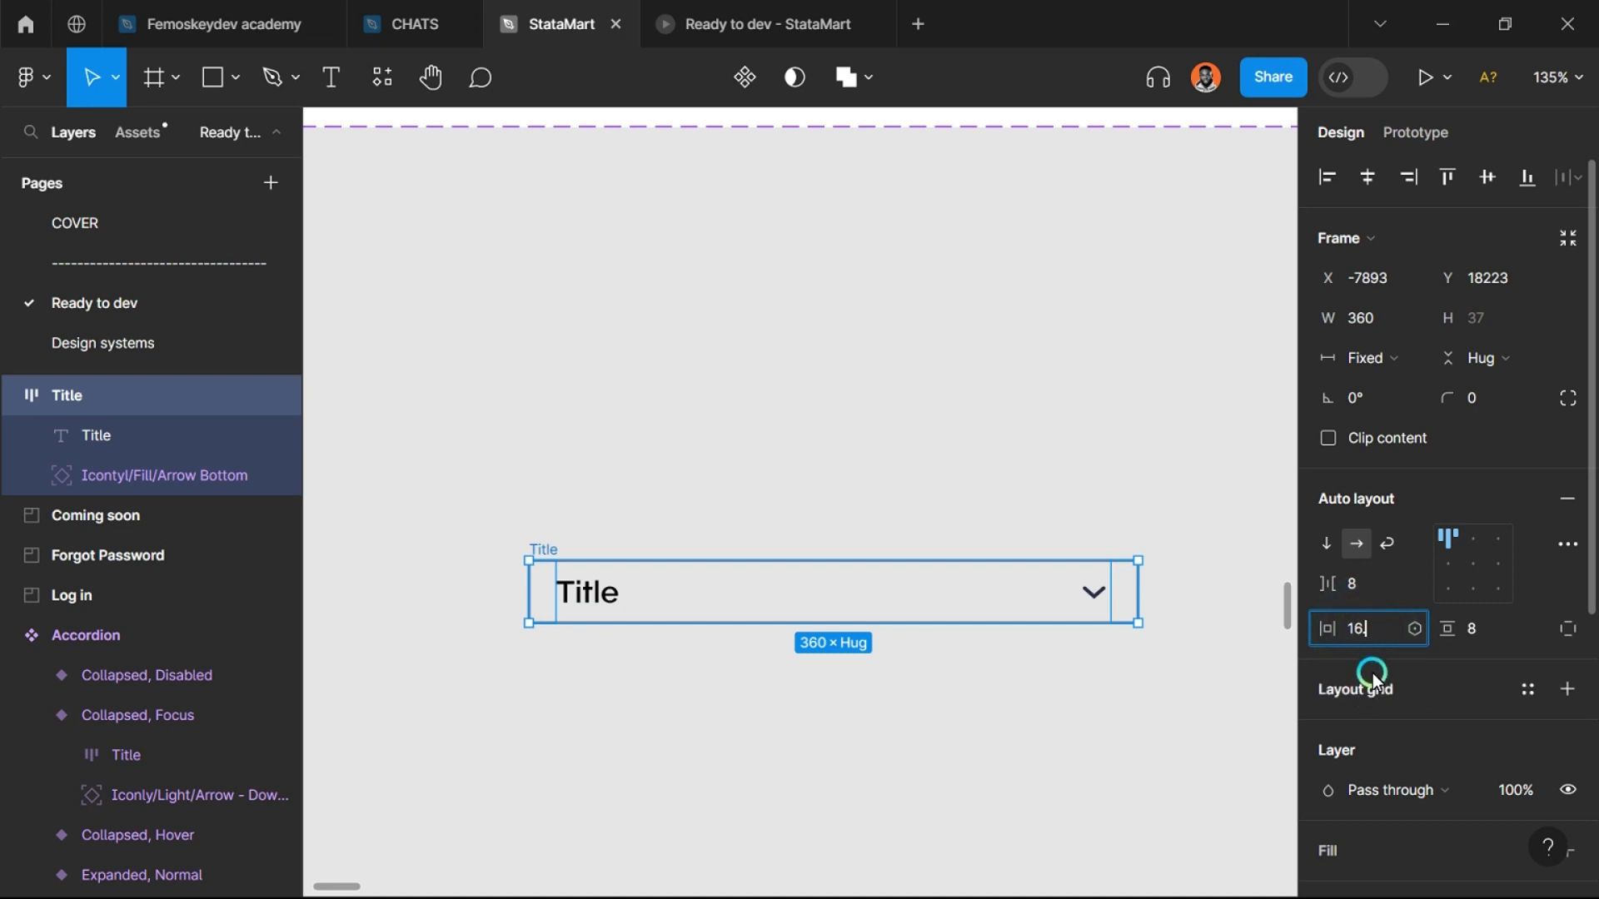
# Step: Check the Title text's new inset and the row's horizontal padding value
pyautogui.click(1015, 693)
pyautogui.click(774, 594)
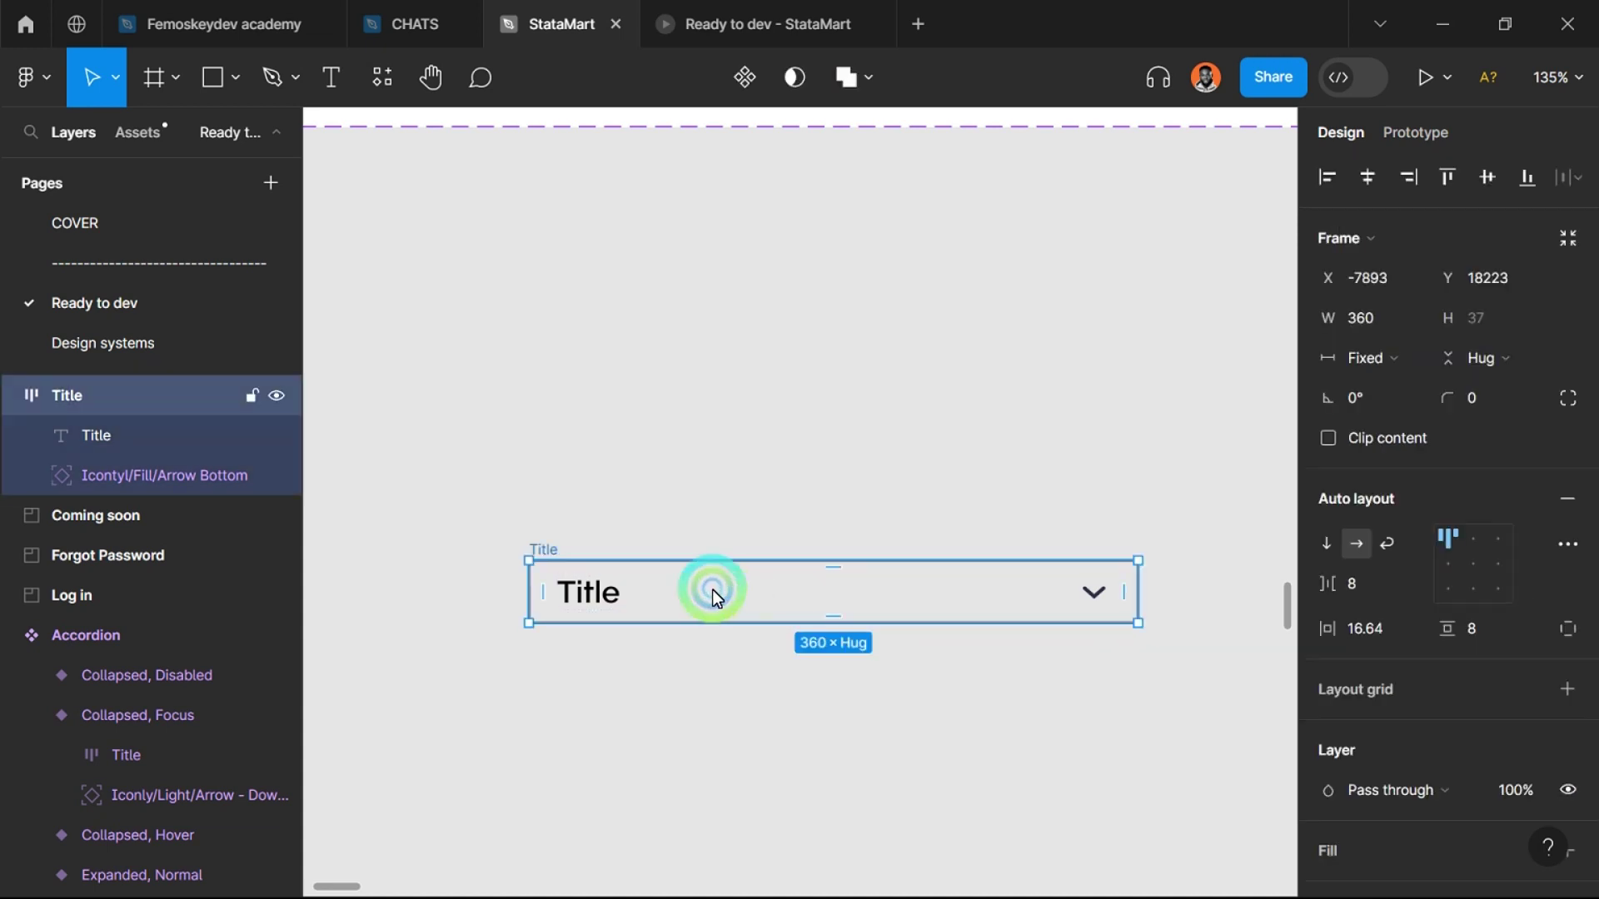
pyautogui.doubleClick(605, 596)
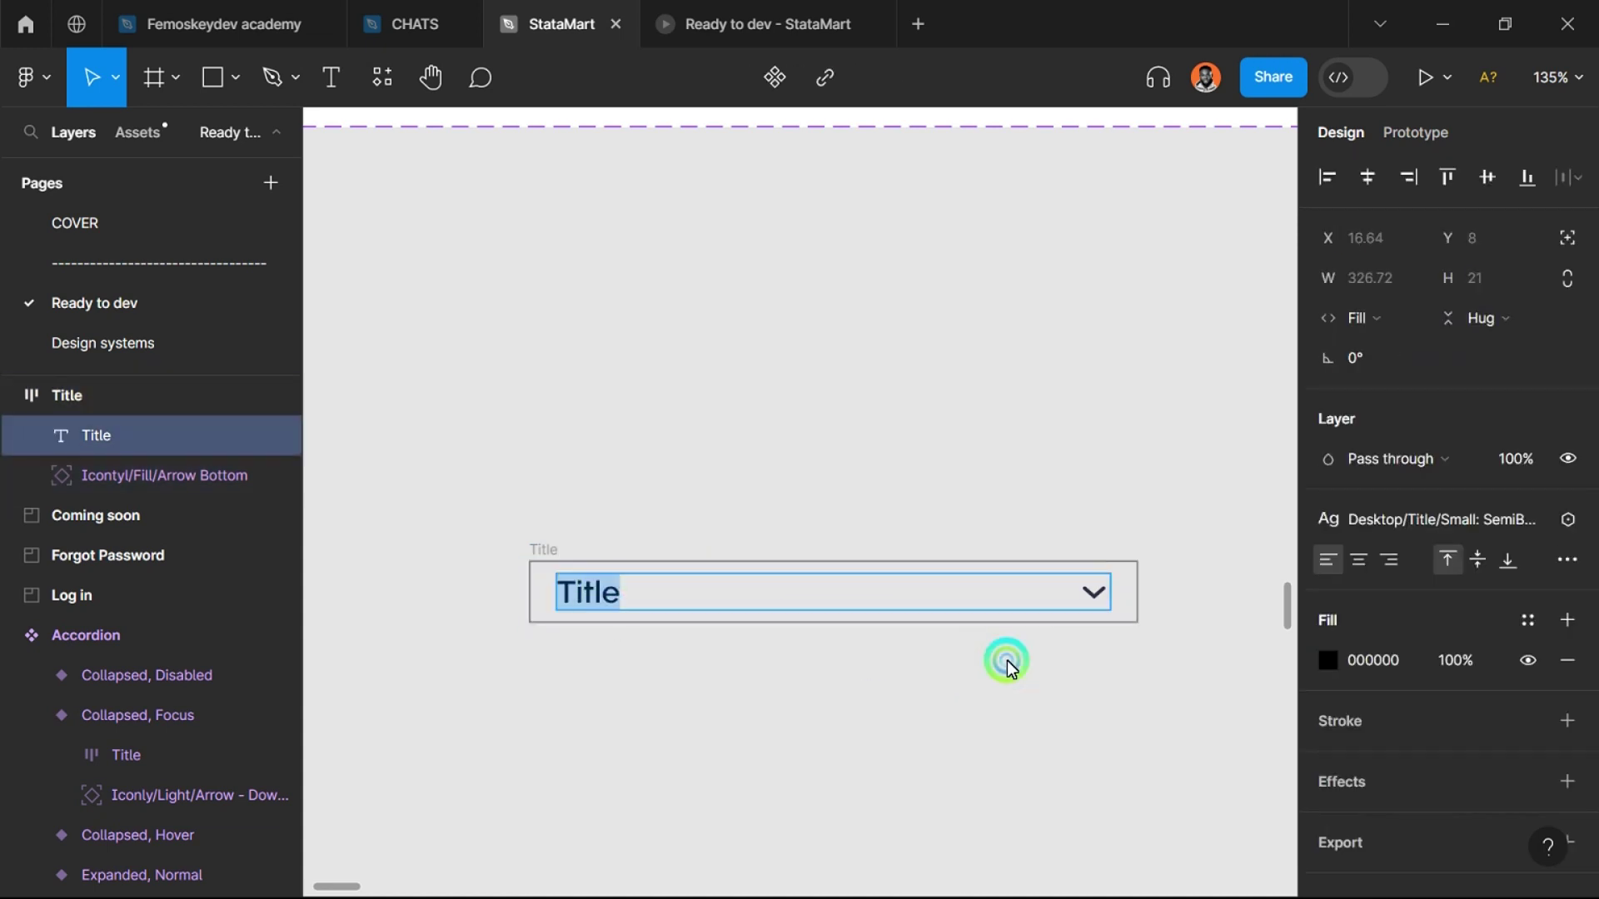
pyautogui.click(981, 611)
pyautogui.click(537, 534)
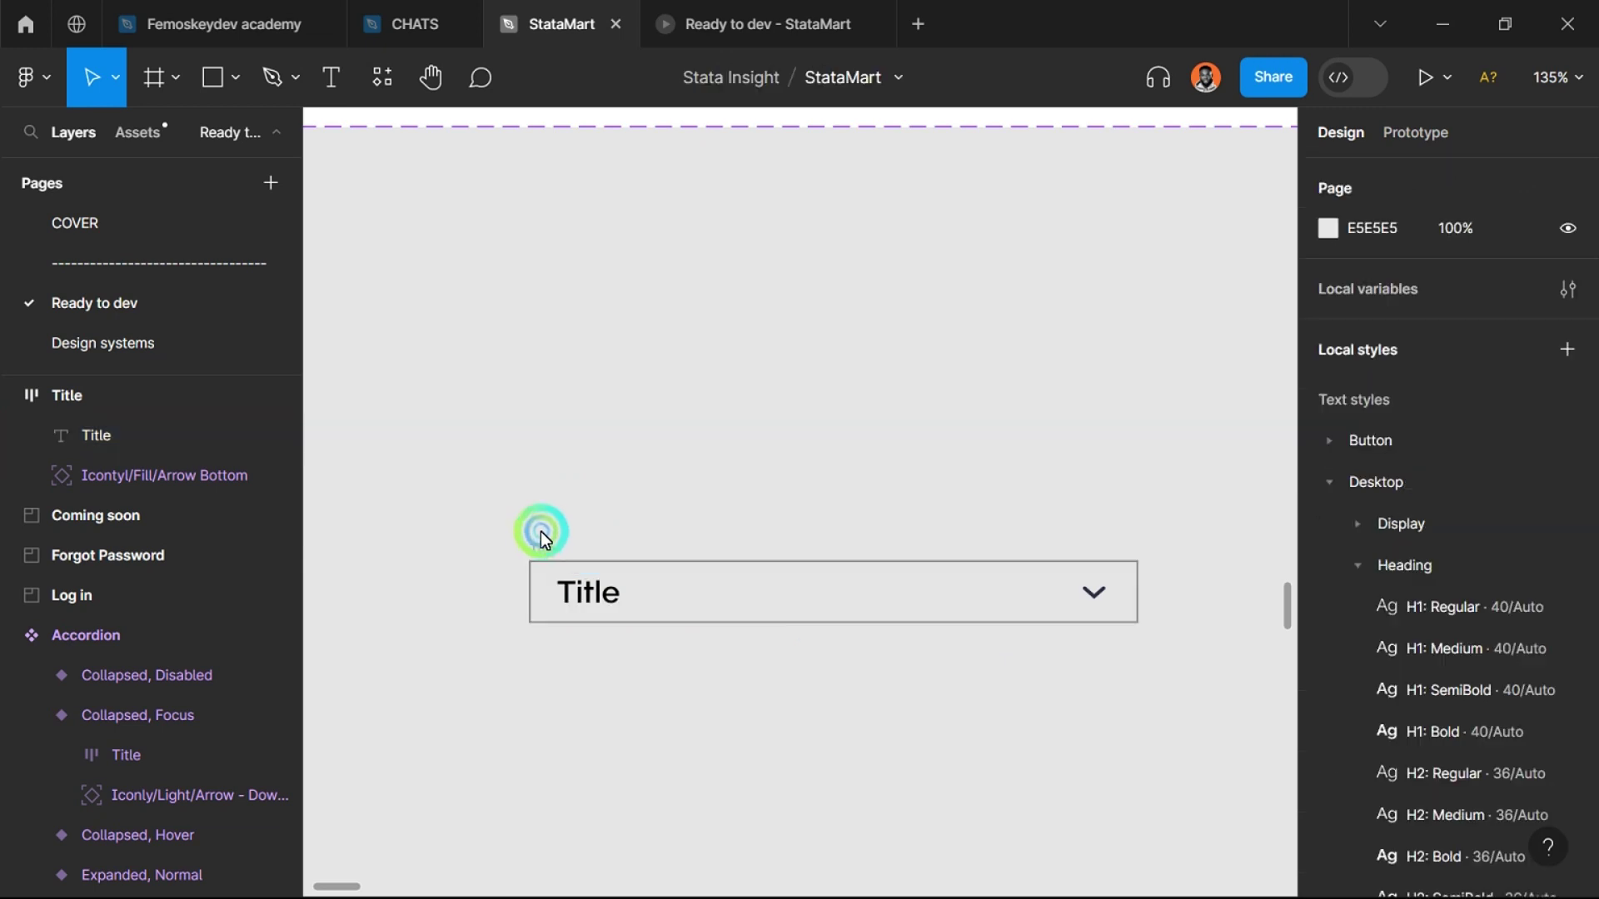
pyautogui.click(544, 542)
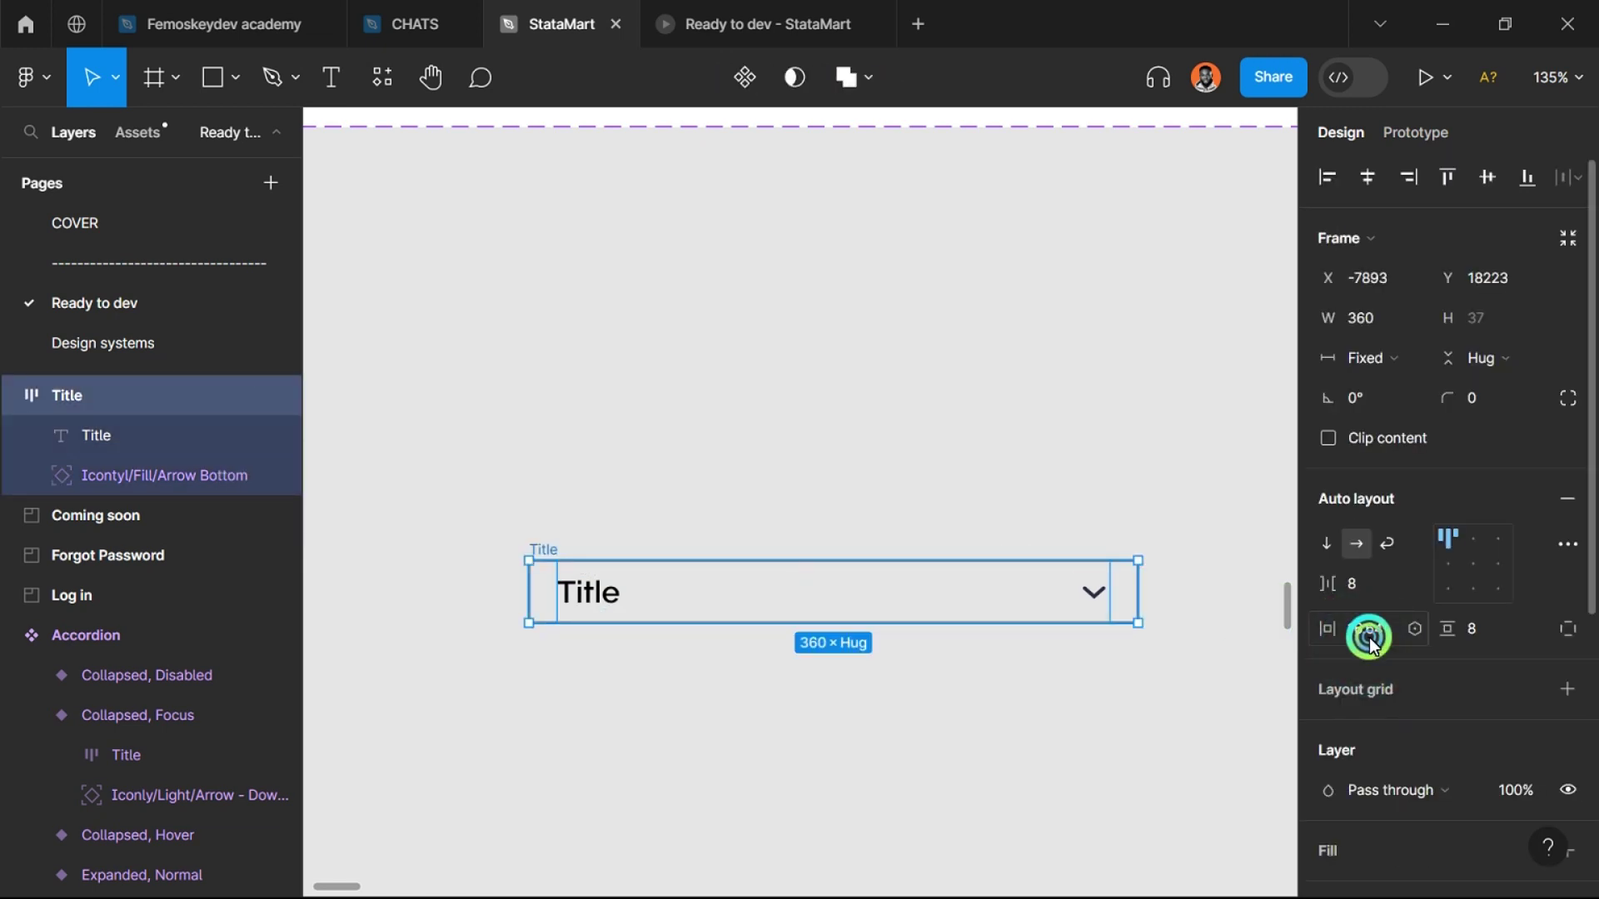
pyautogui.click(1369, 638)
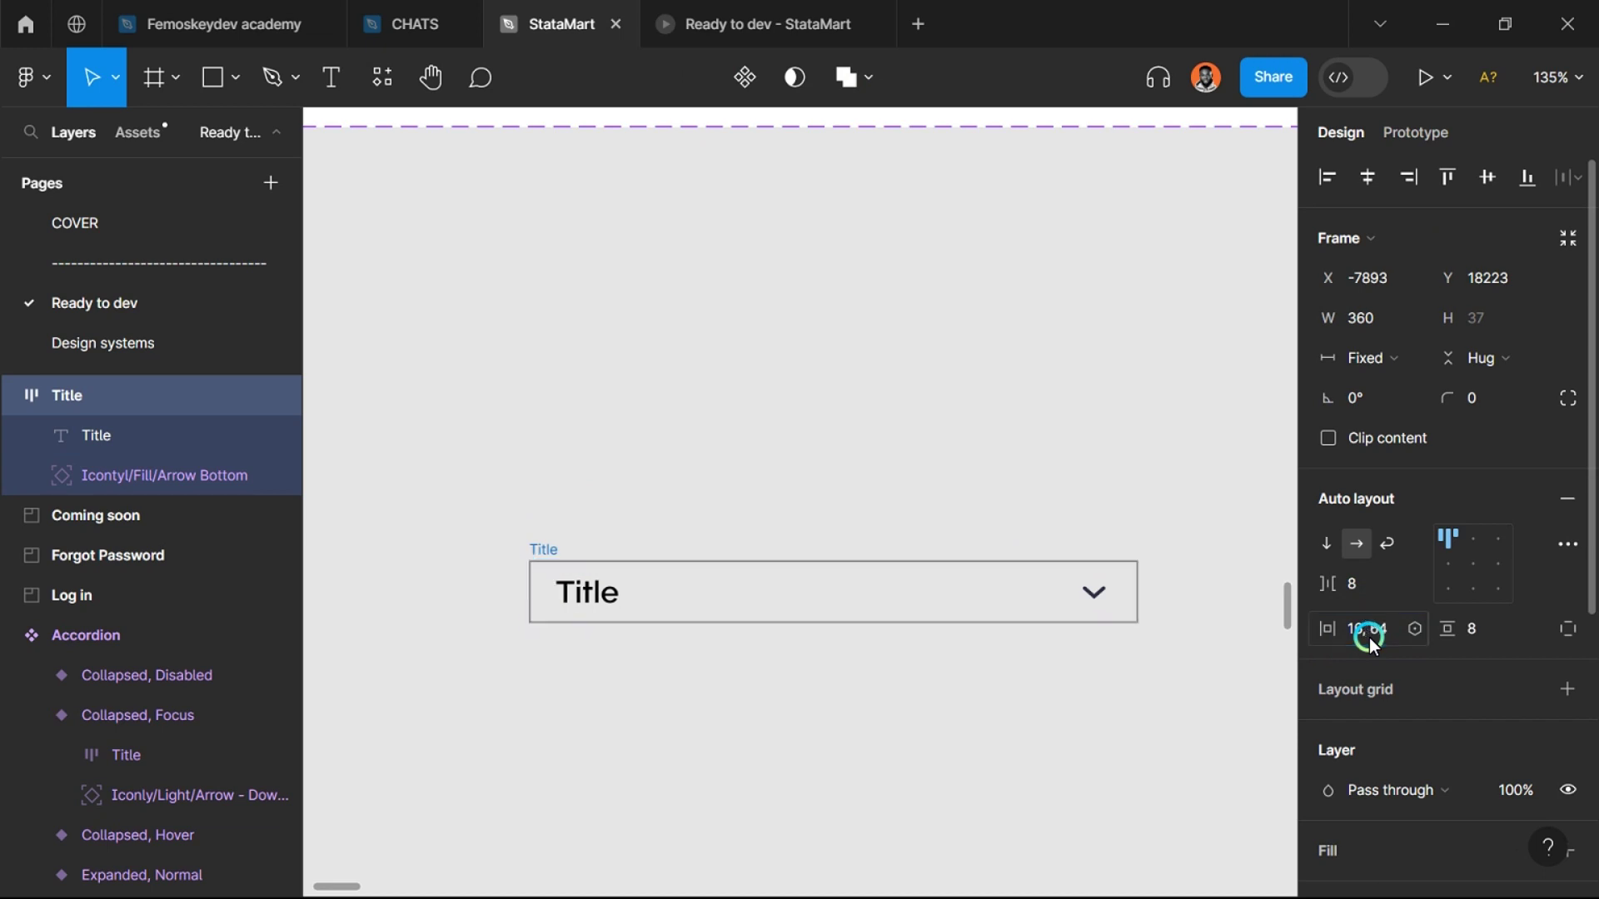
pyautogui.click(1137, 654)
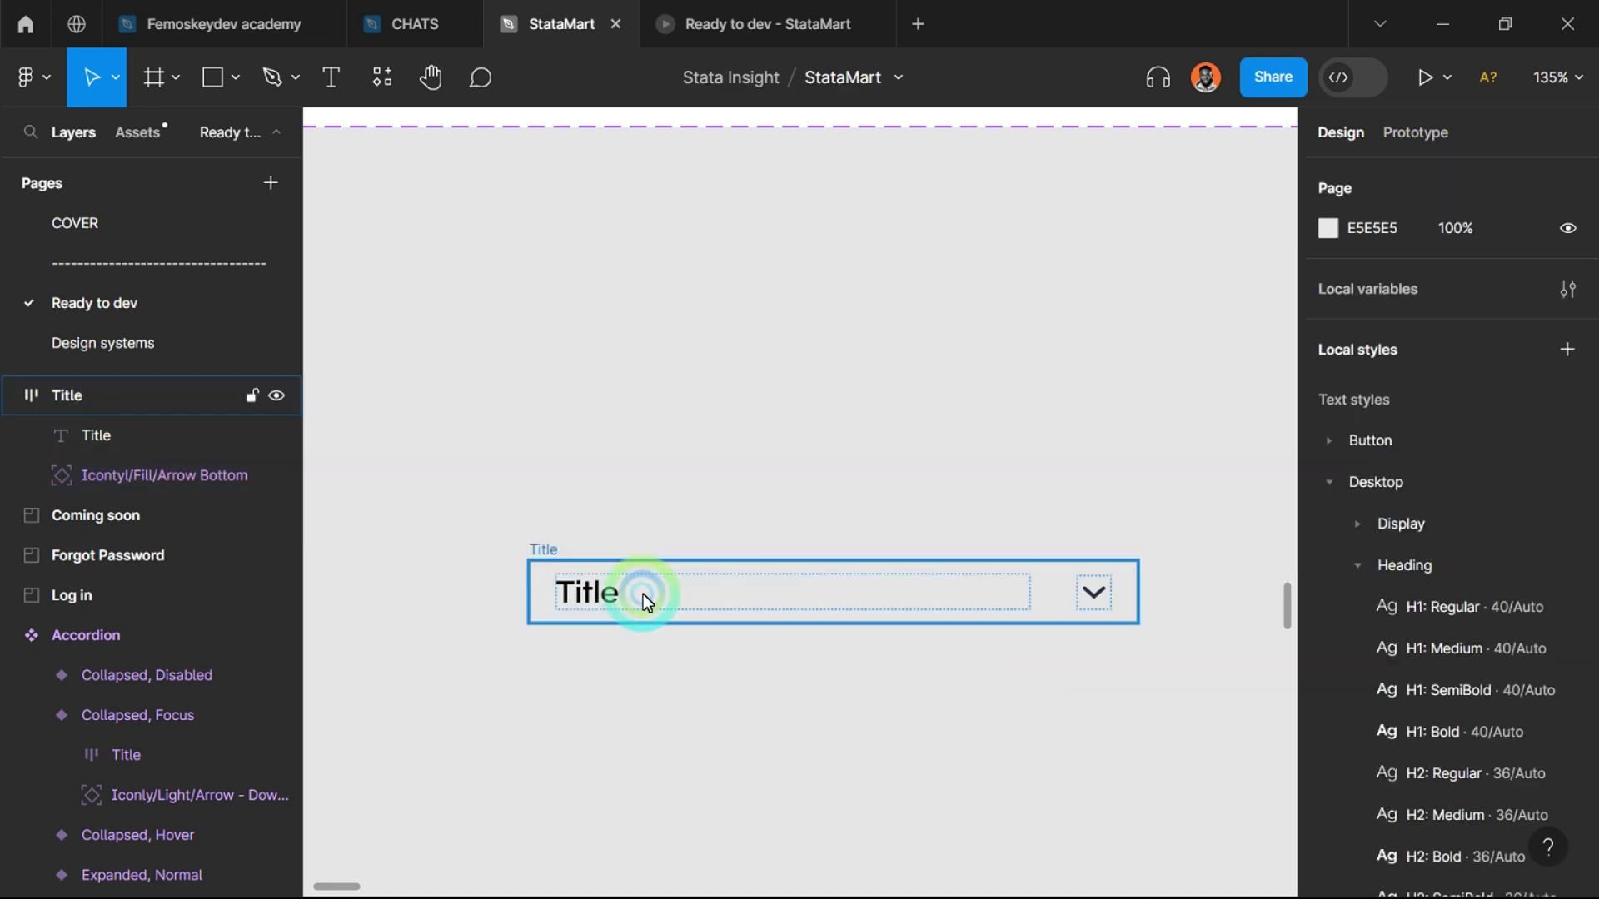
pyautogui.doubleClick(584, 601)
pyautogui.scroll(3, 1103, 618)
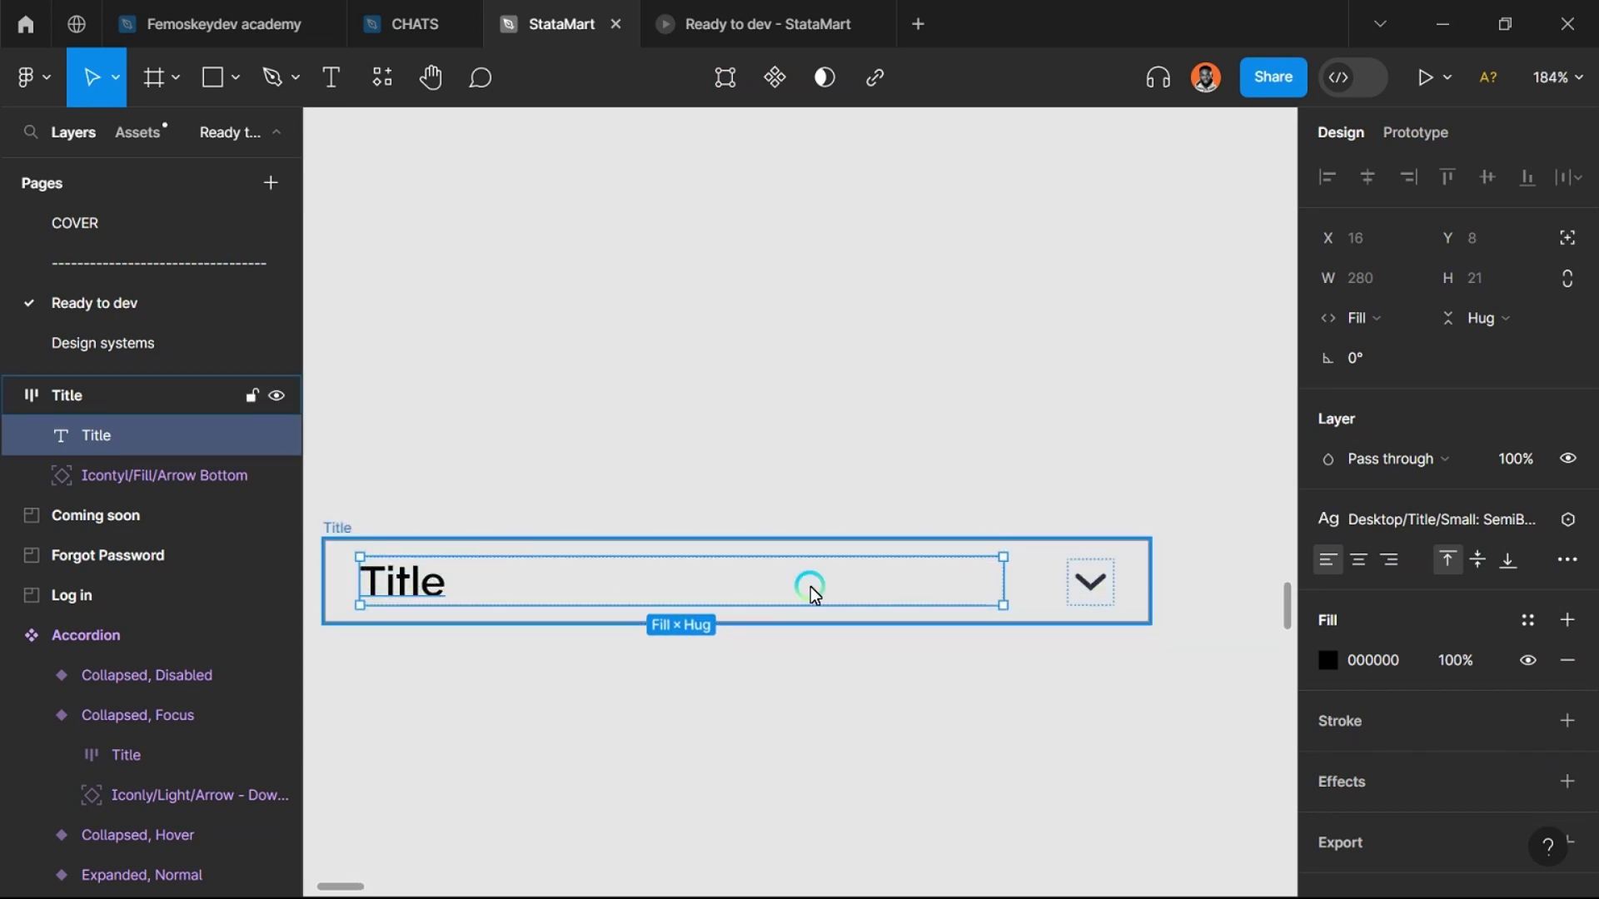
# Step: Select the chevron, Title text and Title row in turn to inspect the row's layout
pyautogui.click(1093, 581)
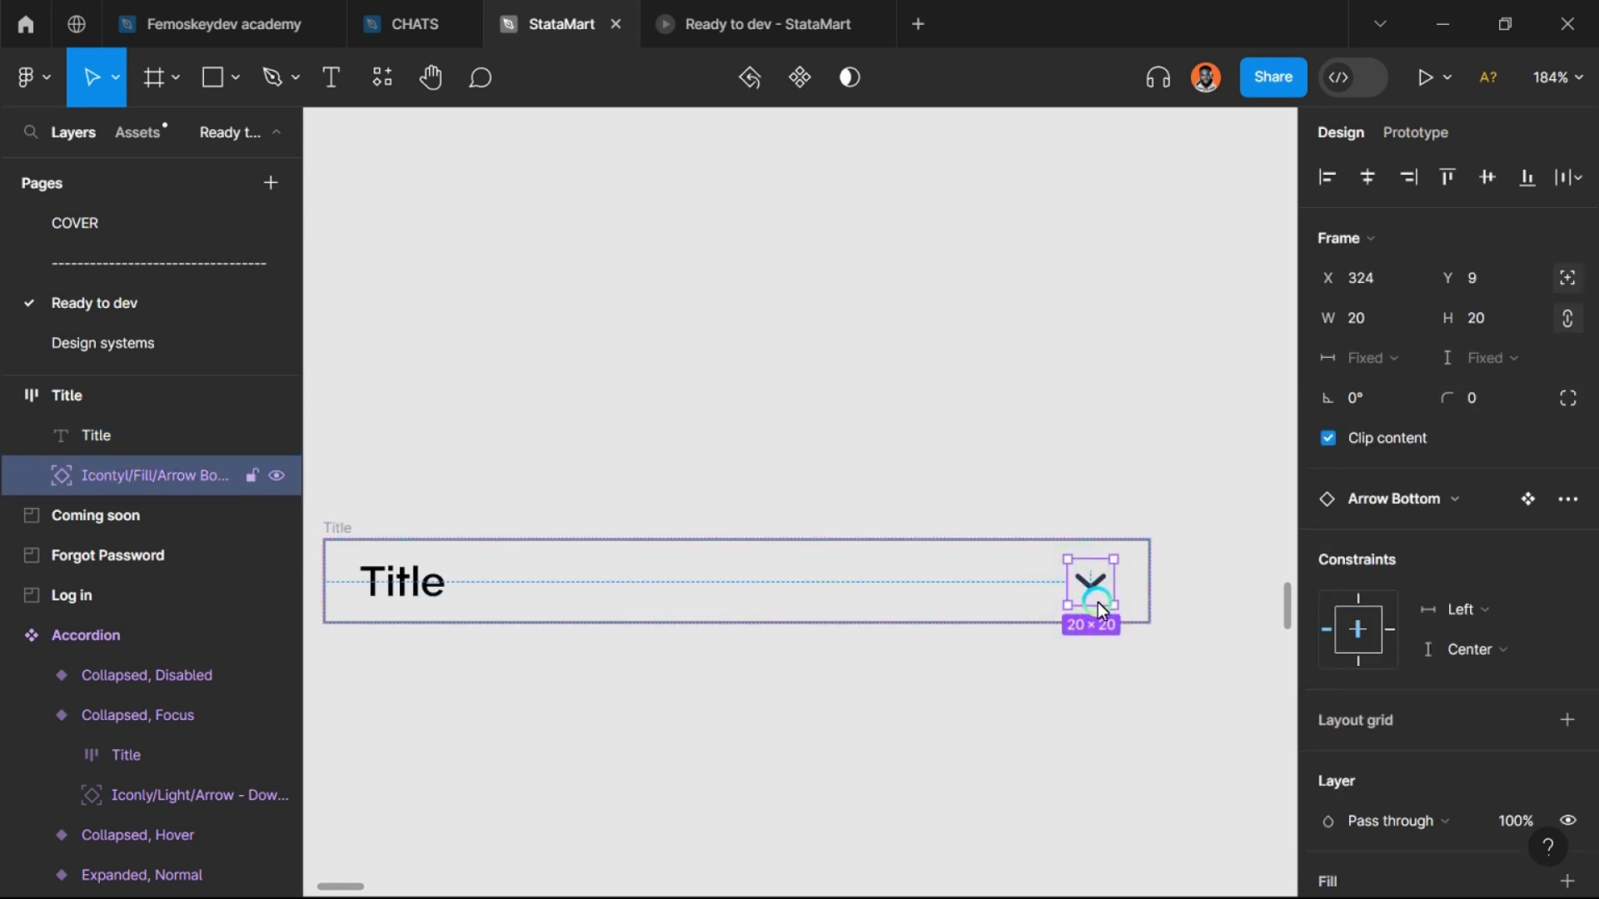
pyautogui.click(961, 581)
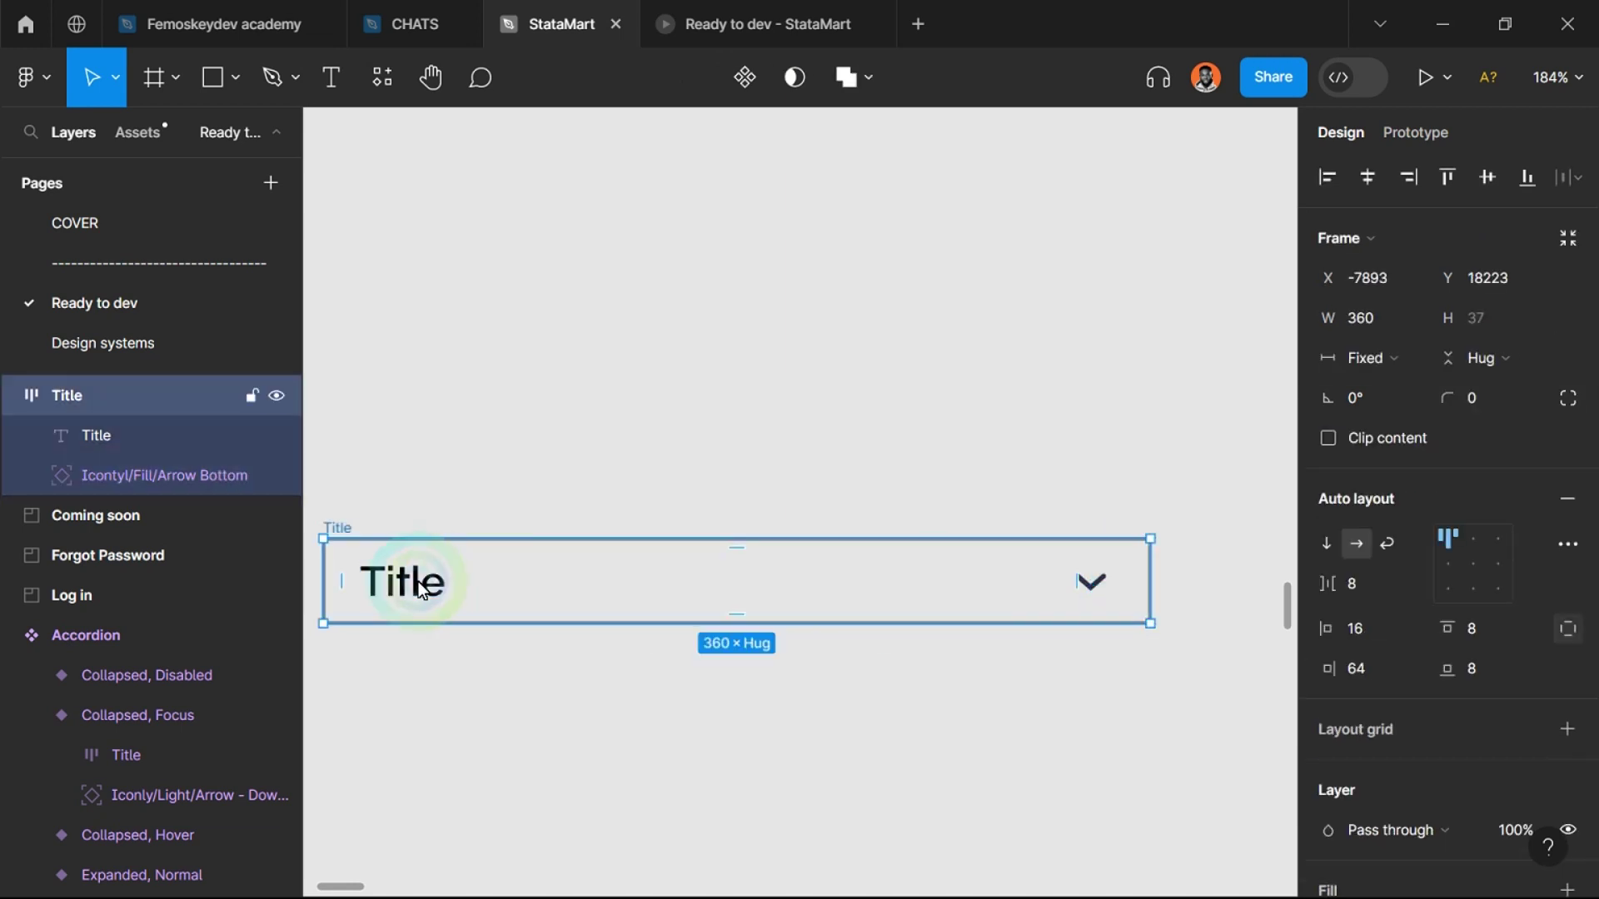
pyautogui.click(381, 582)
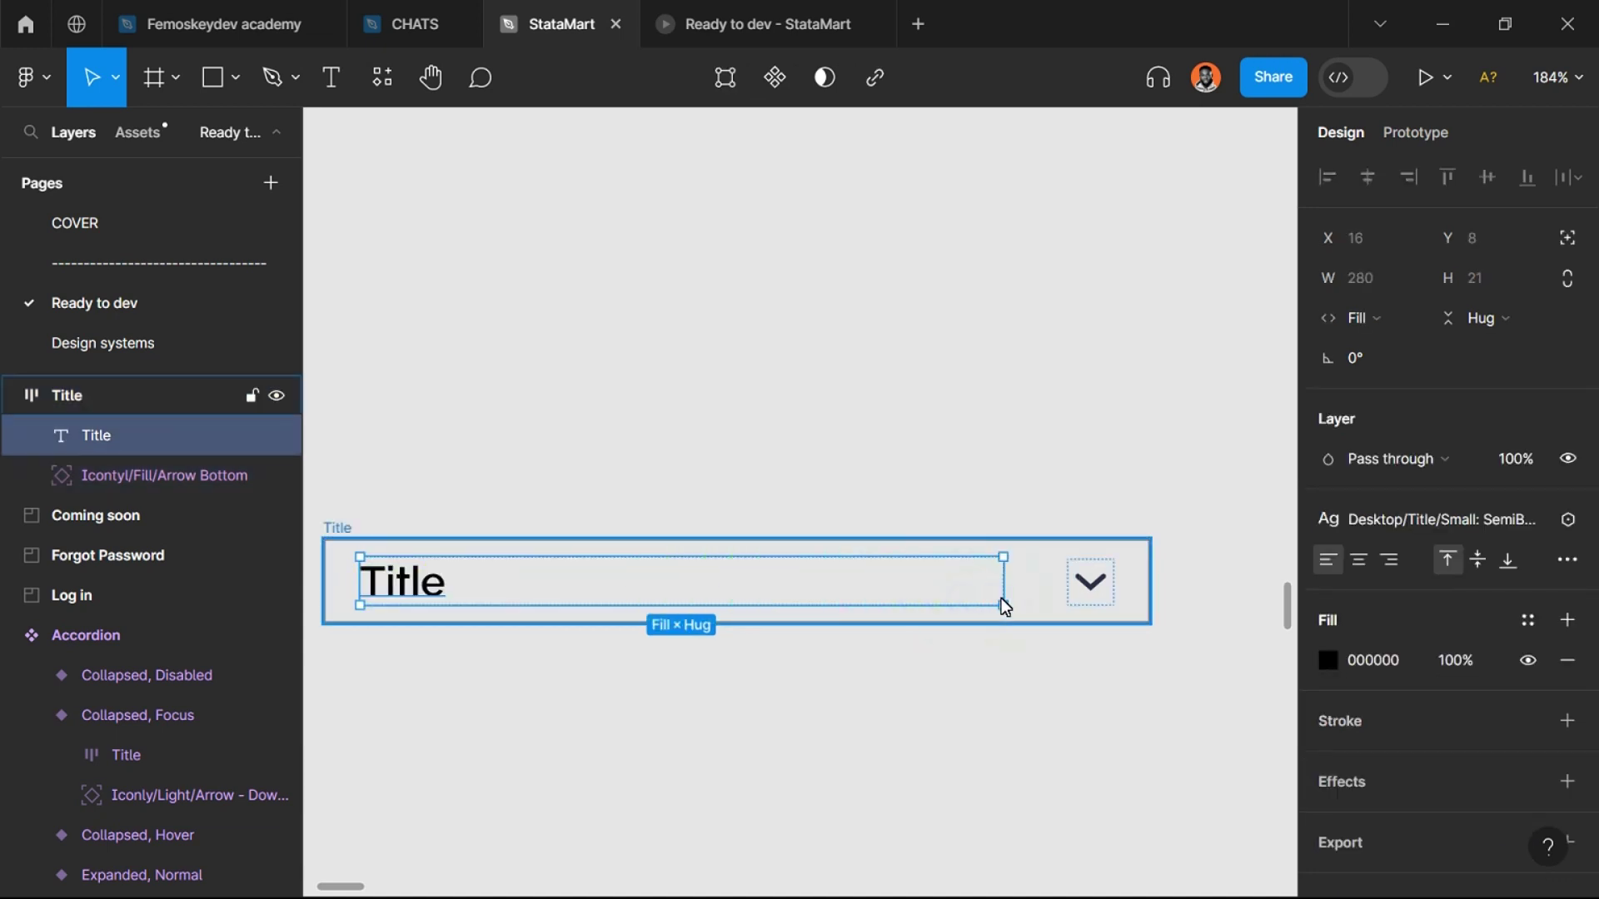
pyautogui.click(1043, 596)
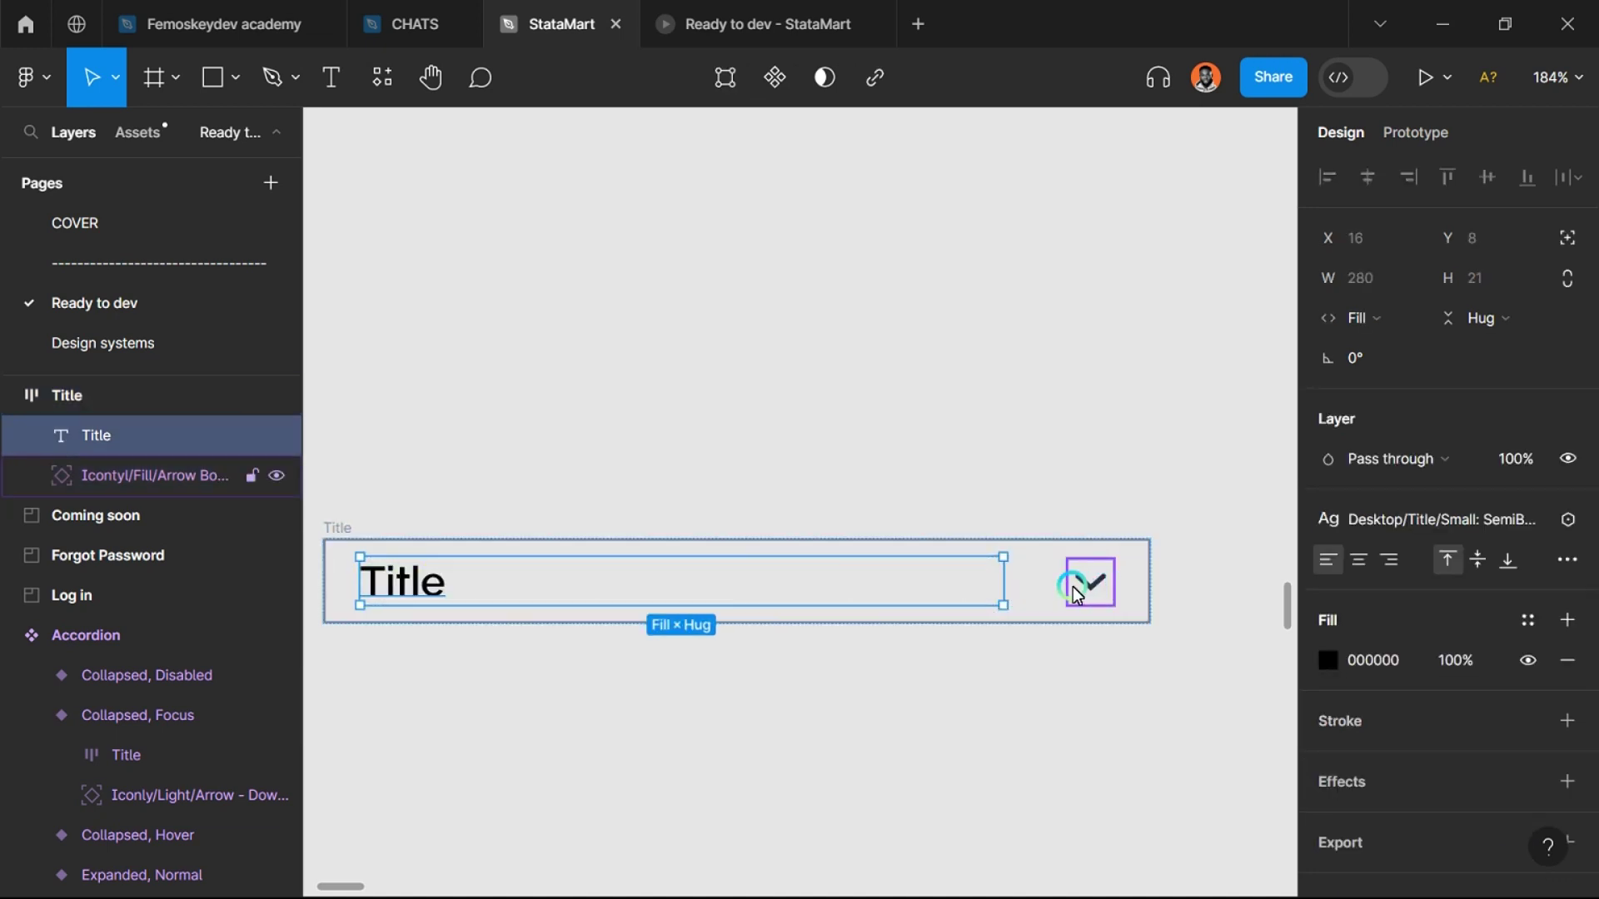
pyautogui.scroll(3, 1094, 605)
pyautogui.scroll(-3, 1000, 611)
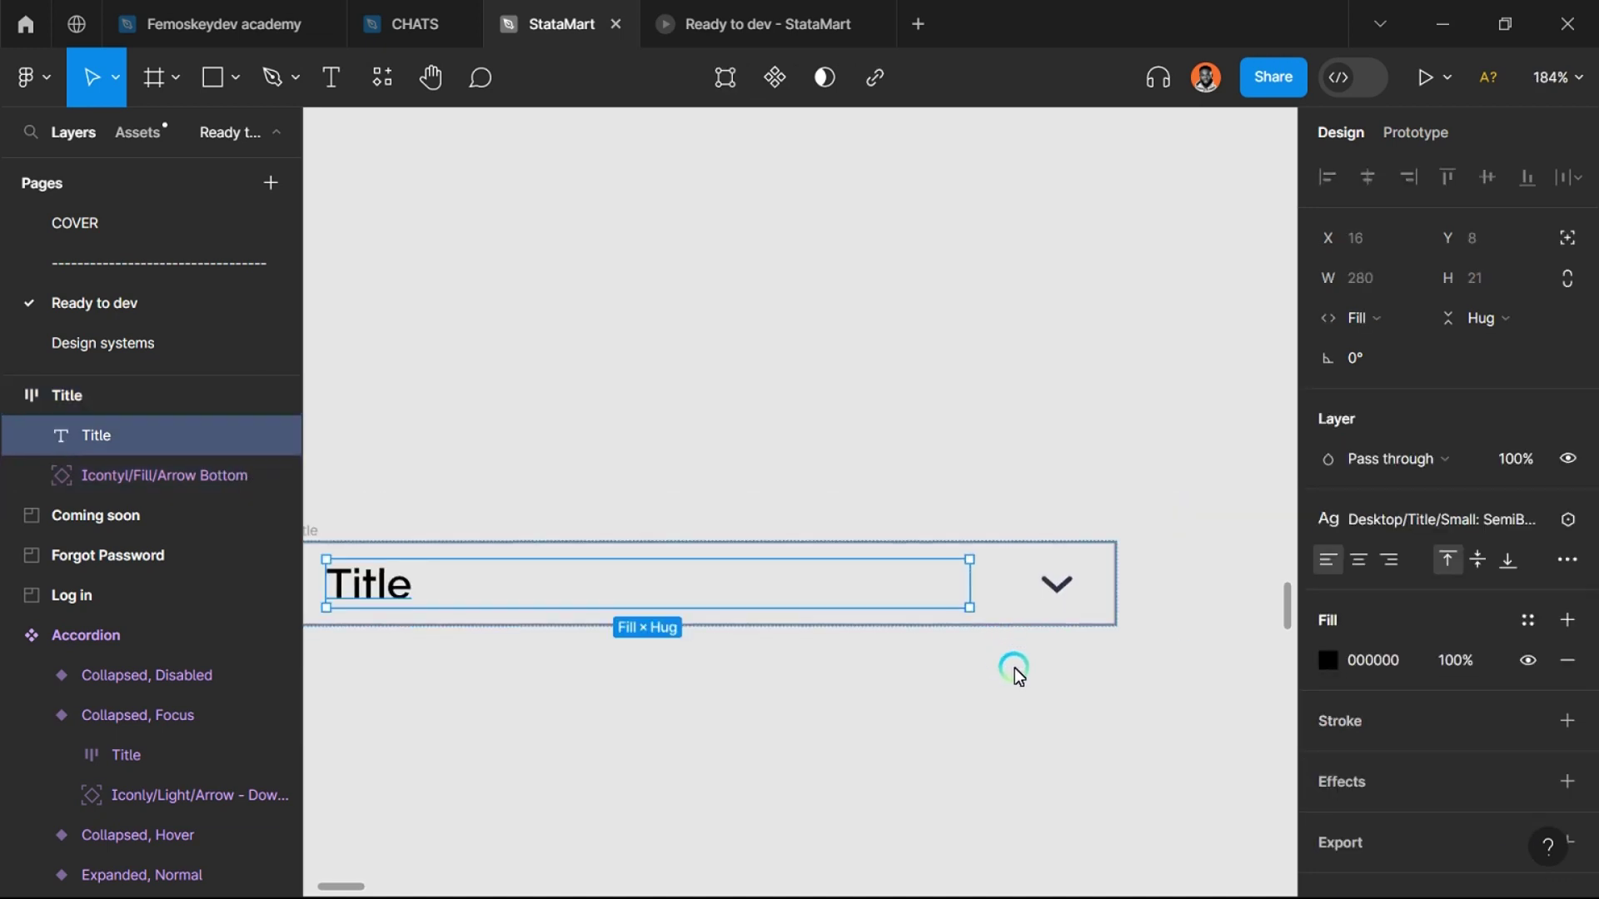
pyautogui.click(978, 640)
pyautogui.click(1043, 593)
pyautogui.click(1012, 599)
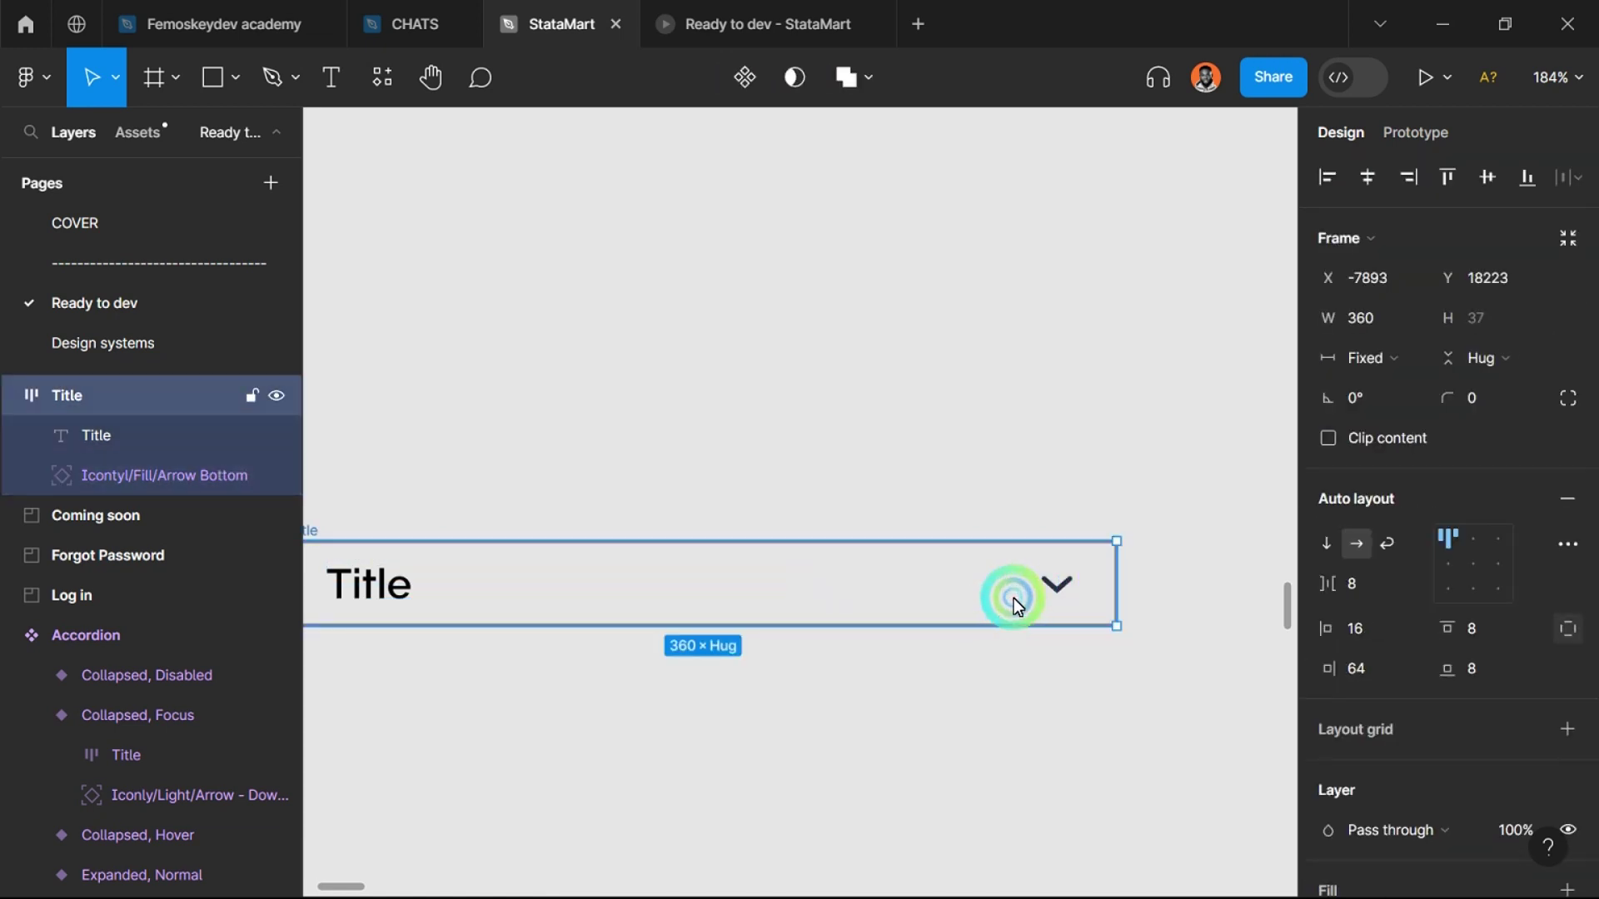
pyautogui.scroll(3, 1066, 608)
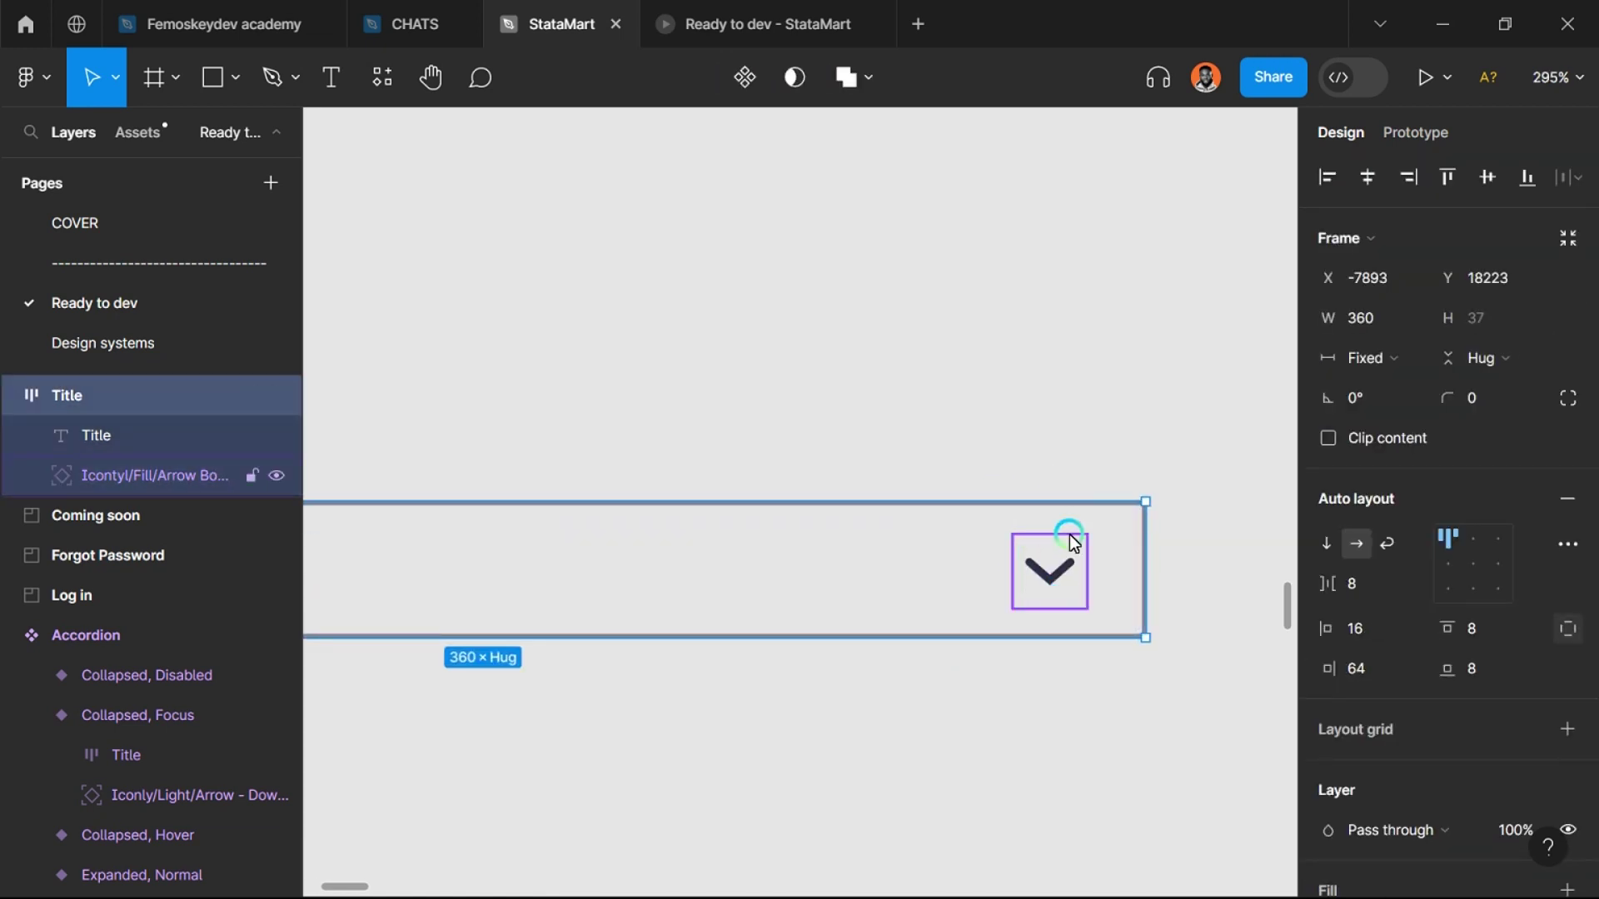
pyautogui.scroll(-3, 1005, 585)
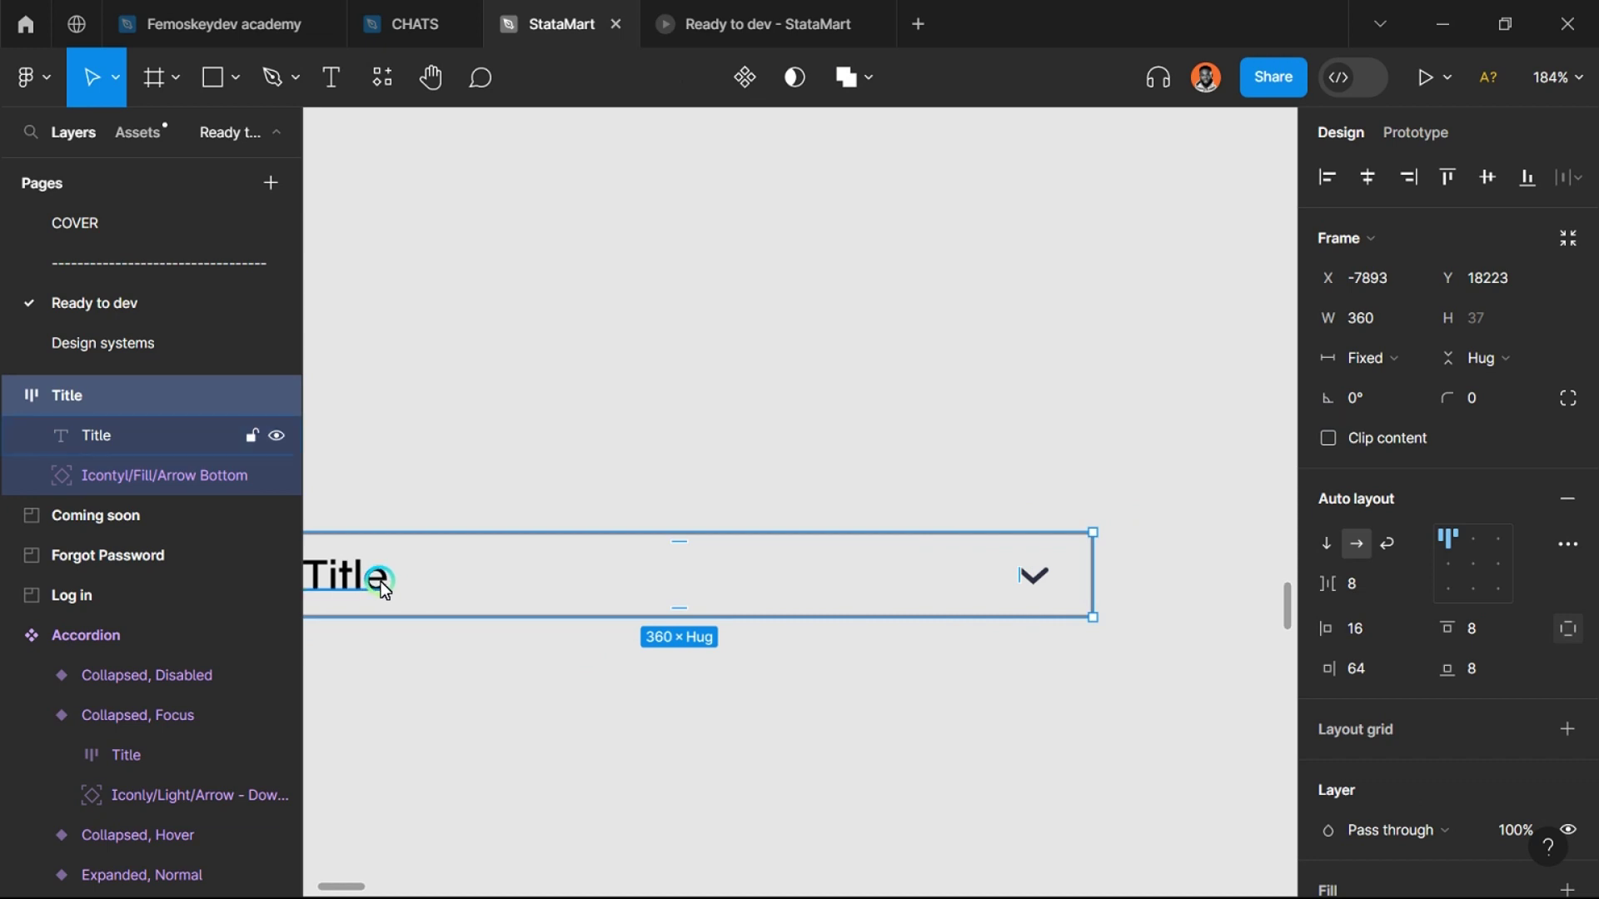
# Step: Reduce the Title row's right padding from 64 to 16
pyautogui.click(660, 575)
pyautogui.click(970, 574)
pyautogui.click(1040, 585)
pyautogui.click(1375, 666)
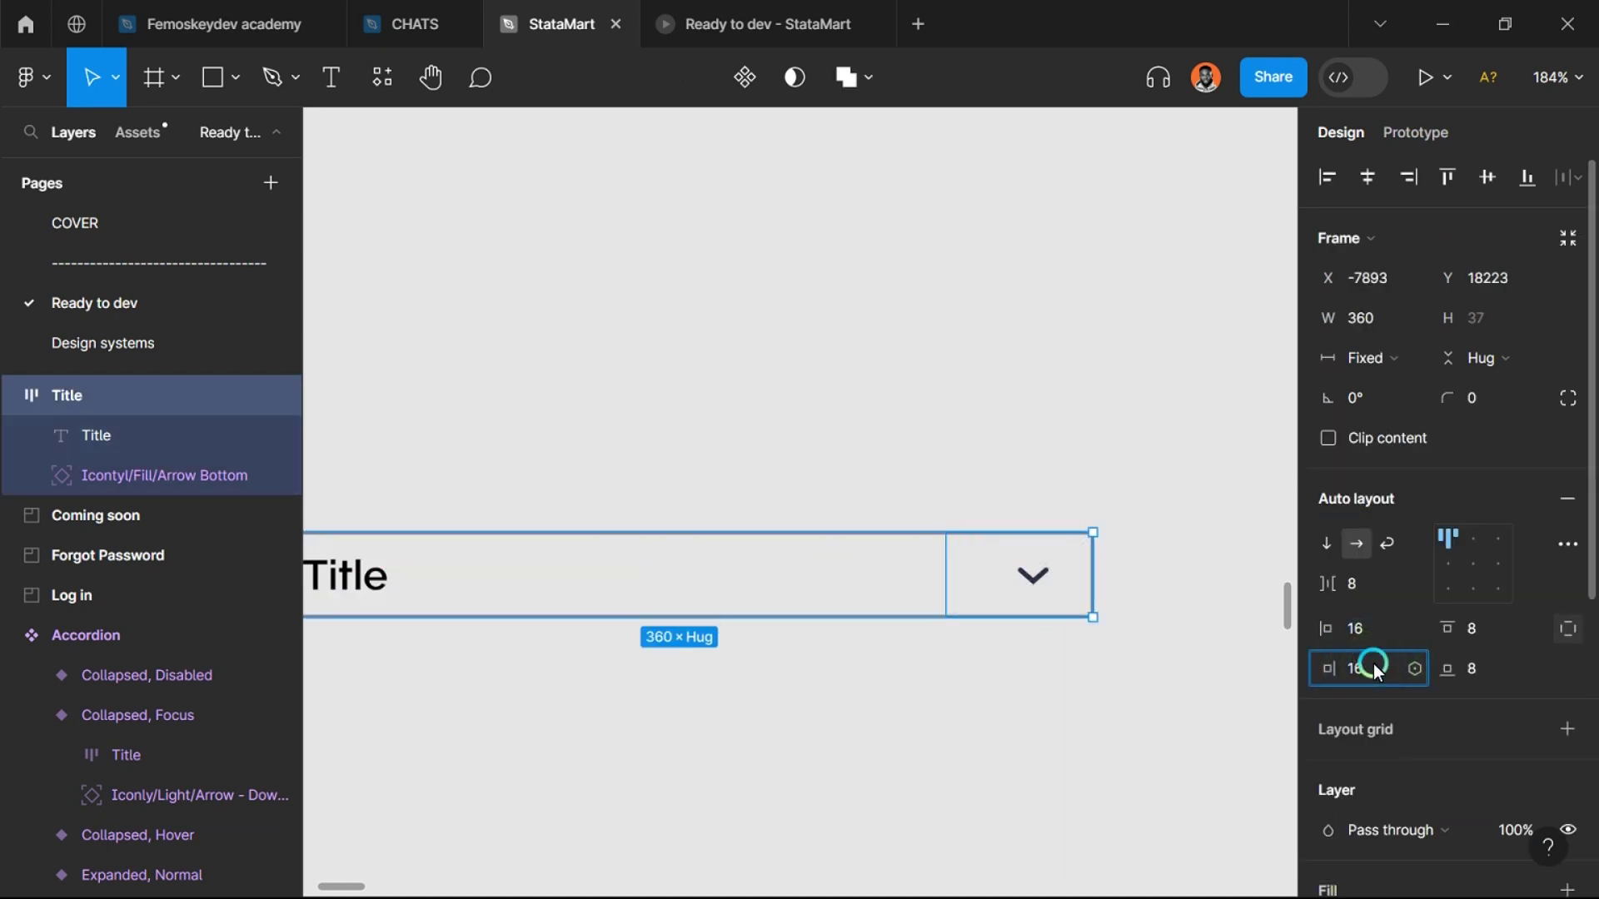
pyautogui.press('Return')
pyautogui.scroll(-5, 1086, 642)
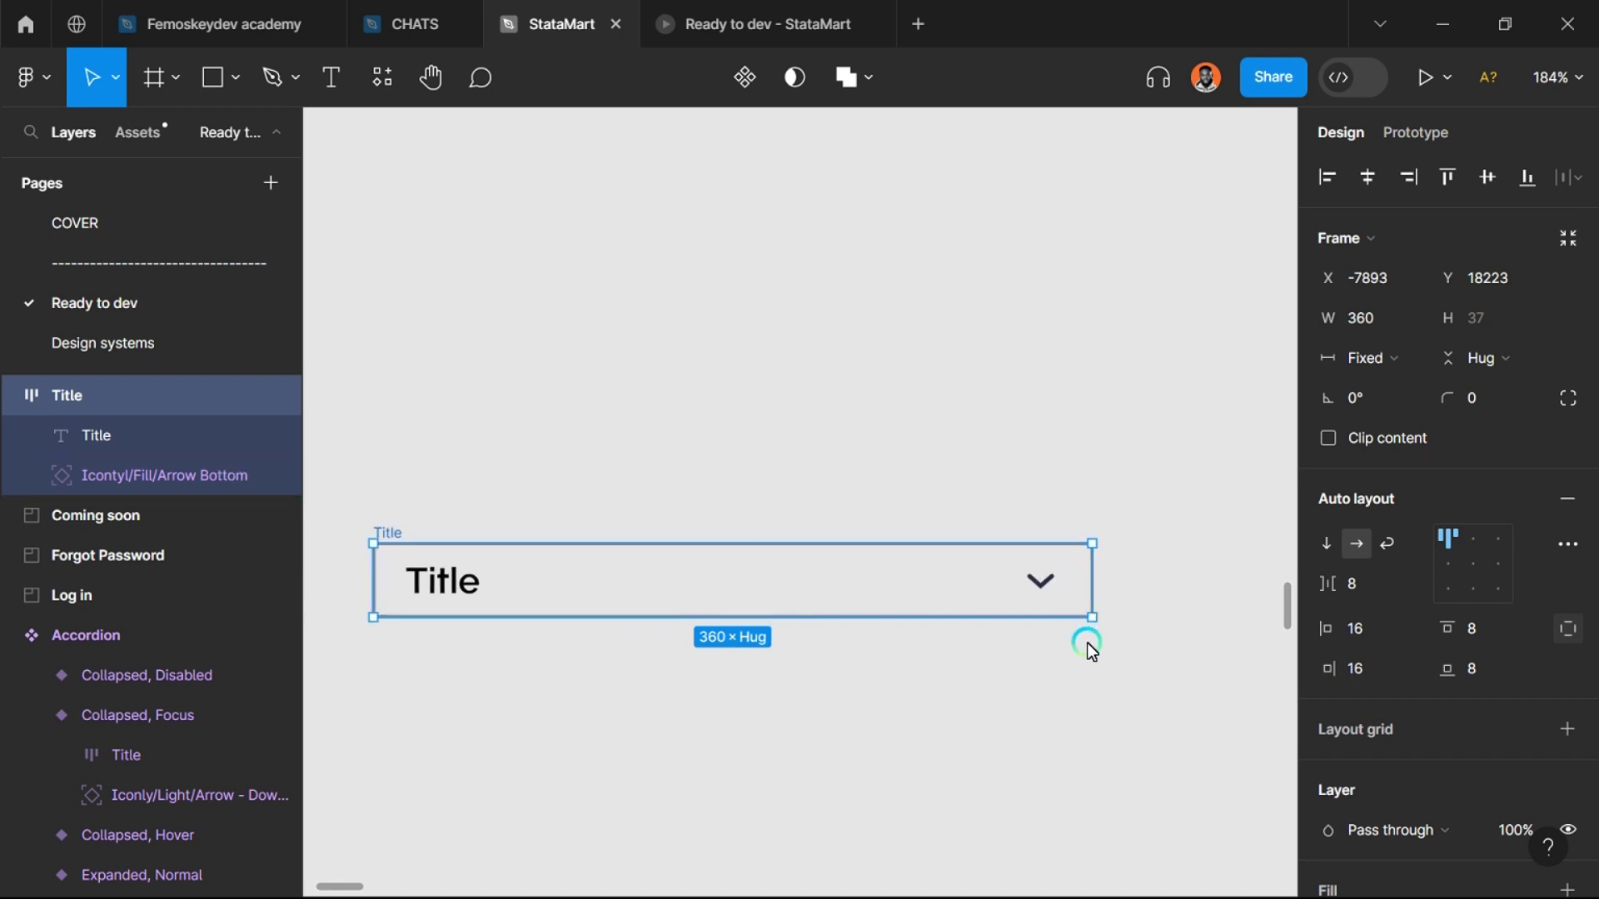
pyautogui.scroll(3, 523, 610)
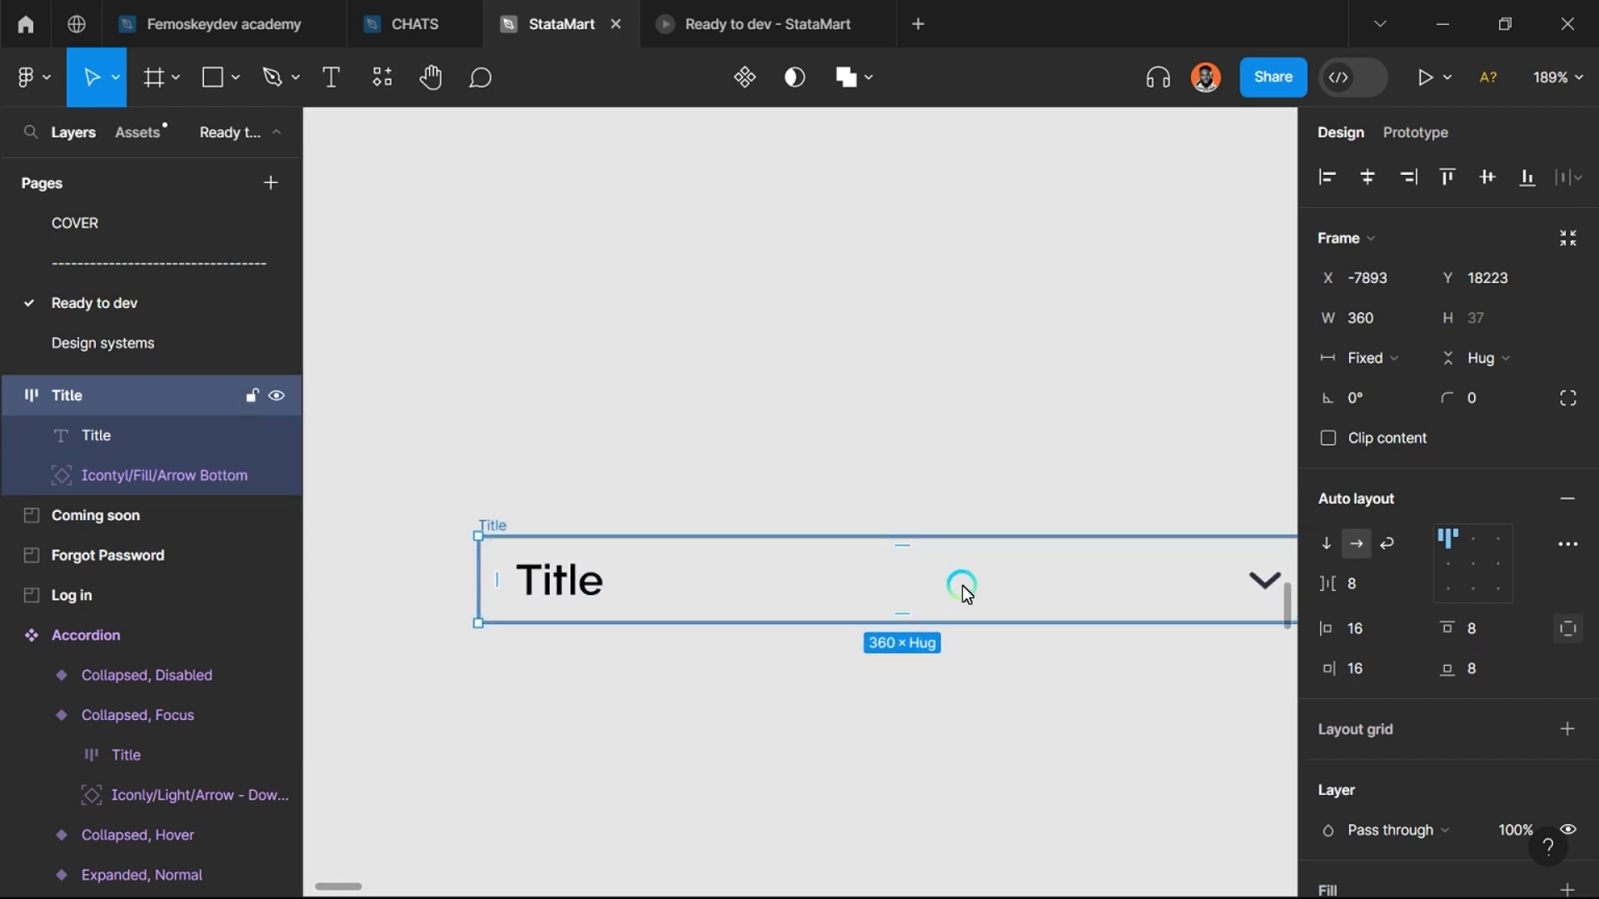
# Step: Replace the Title wording with a long sample sentence about designing and teaching
pyautogui.click(578, 594)
pyautogui.doubleClick(605, 589)
pyautogui.click(606, 588)
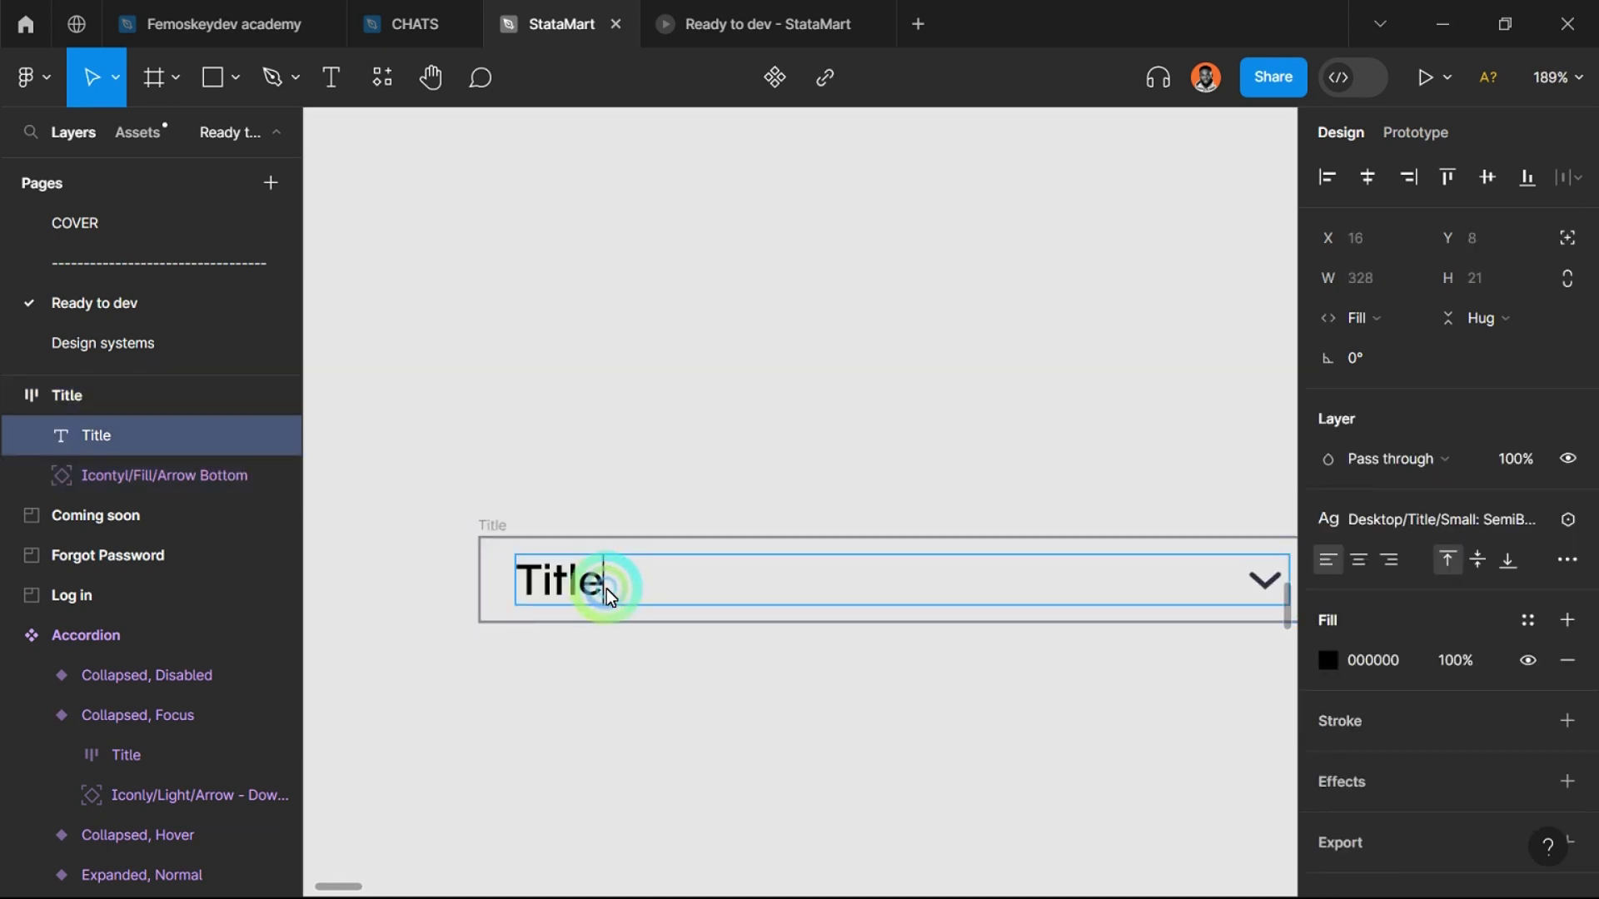
pyautogui.press('BackSpace')
pyautogui.press('BackSpace')
pyautogui.press('BackSpace')
pyautogui.press('BackSpace')
pyautogui.press('BackSpace')
pyautogui.write('I l')
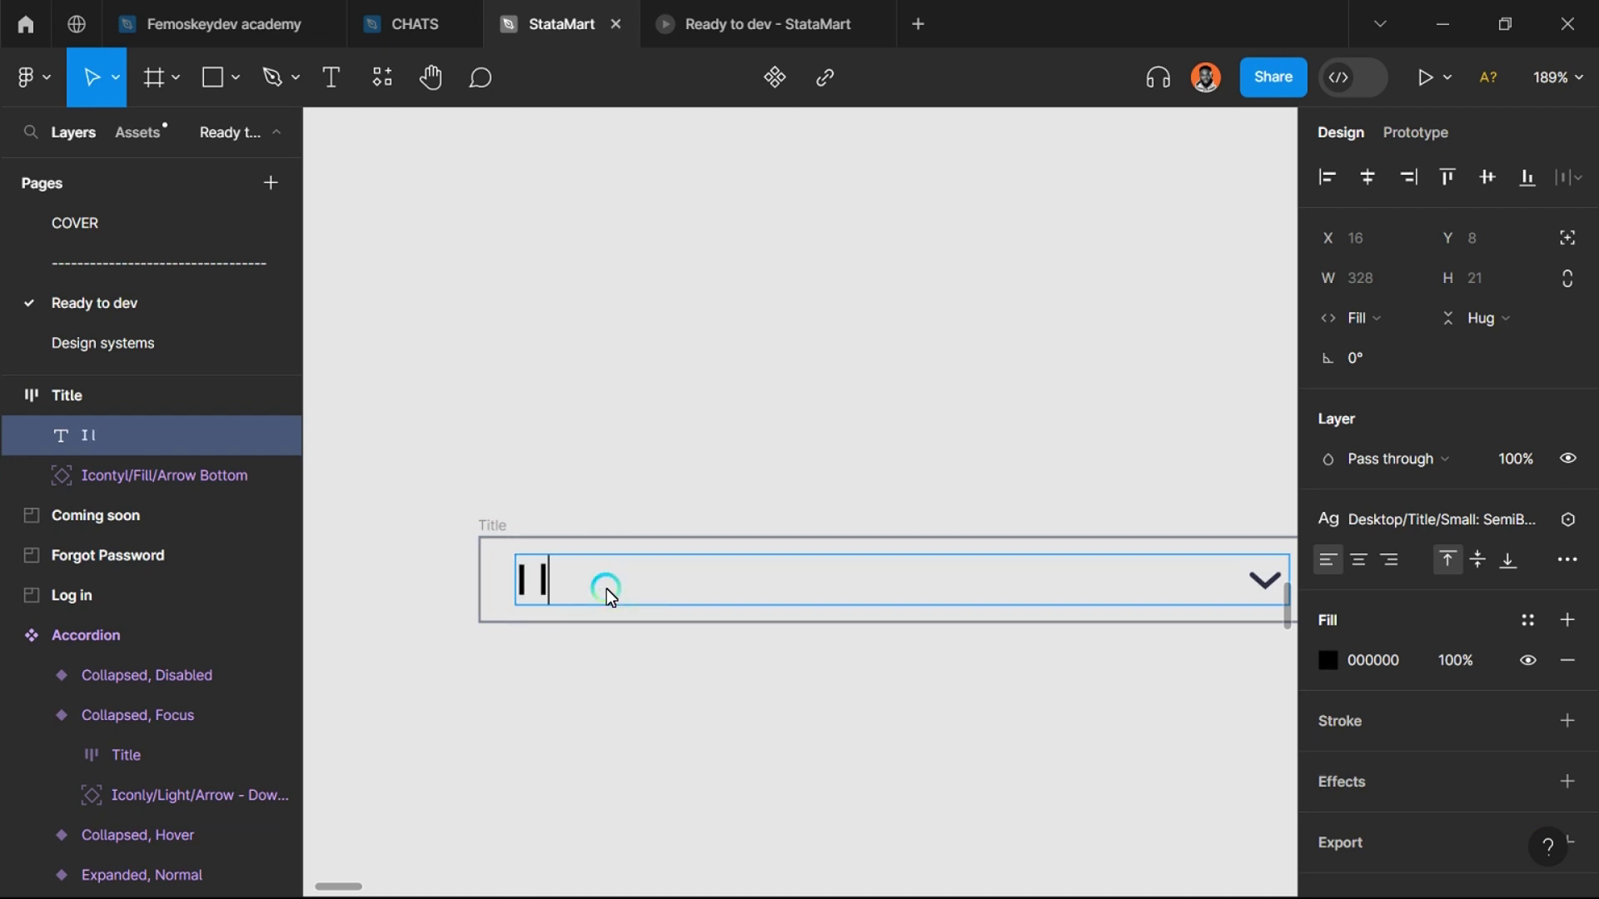
pyautogui.write('ove design ')
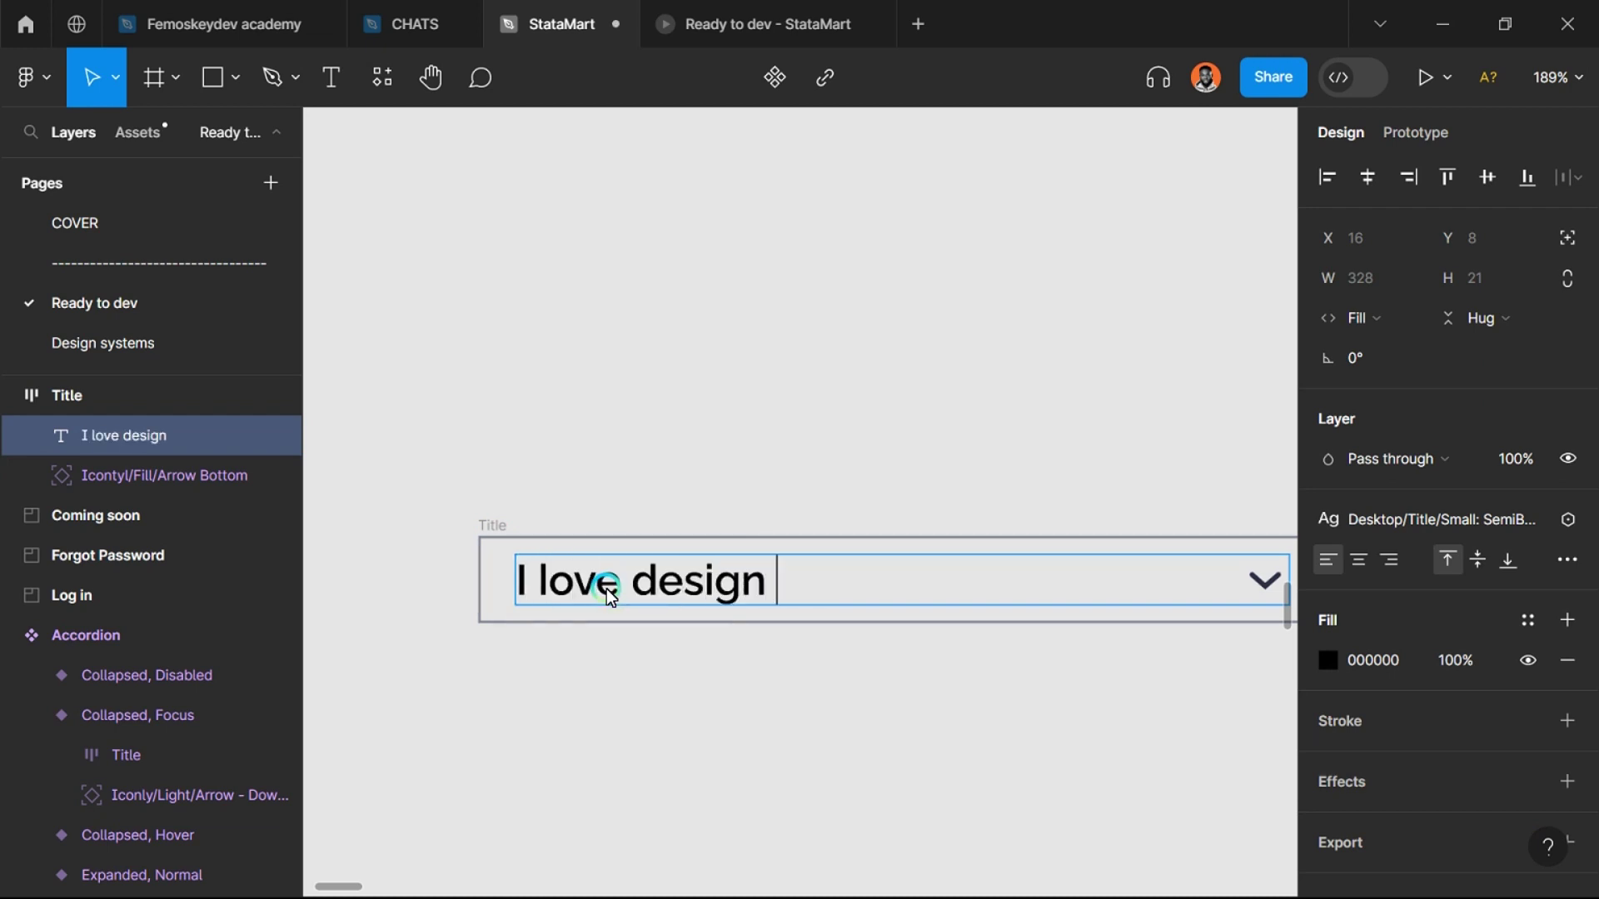
pyautogui.write('and F')
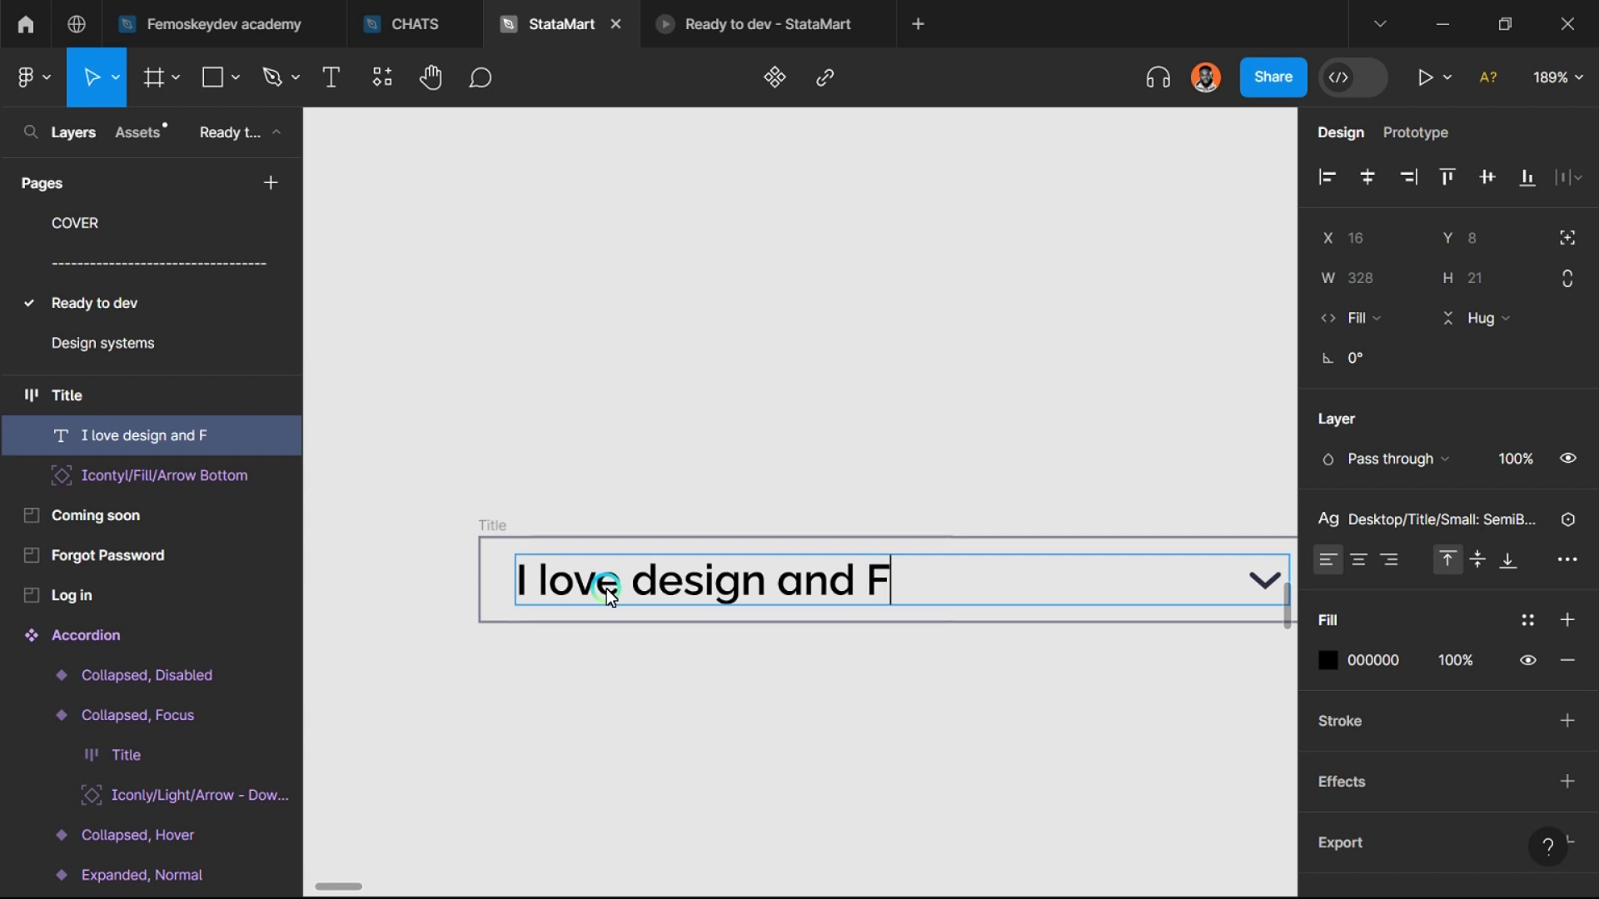
pyautogui.press('BackSpace')
pyautogui.write('I am')
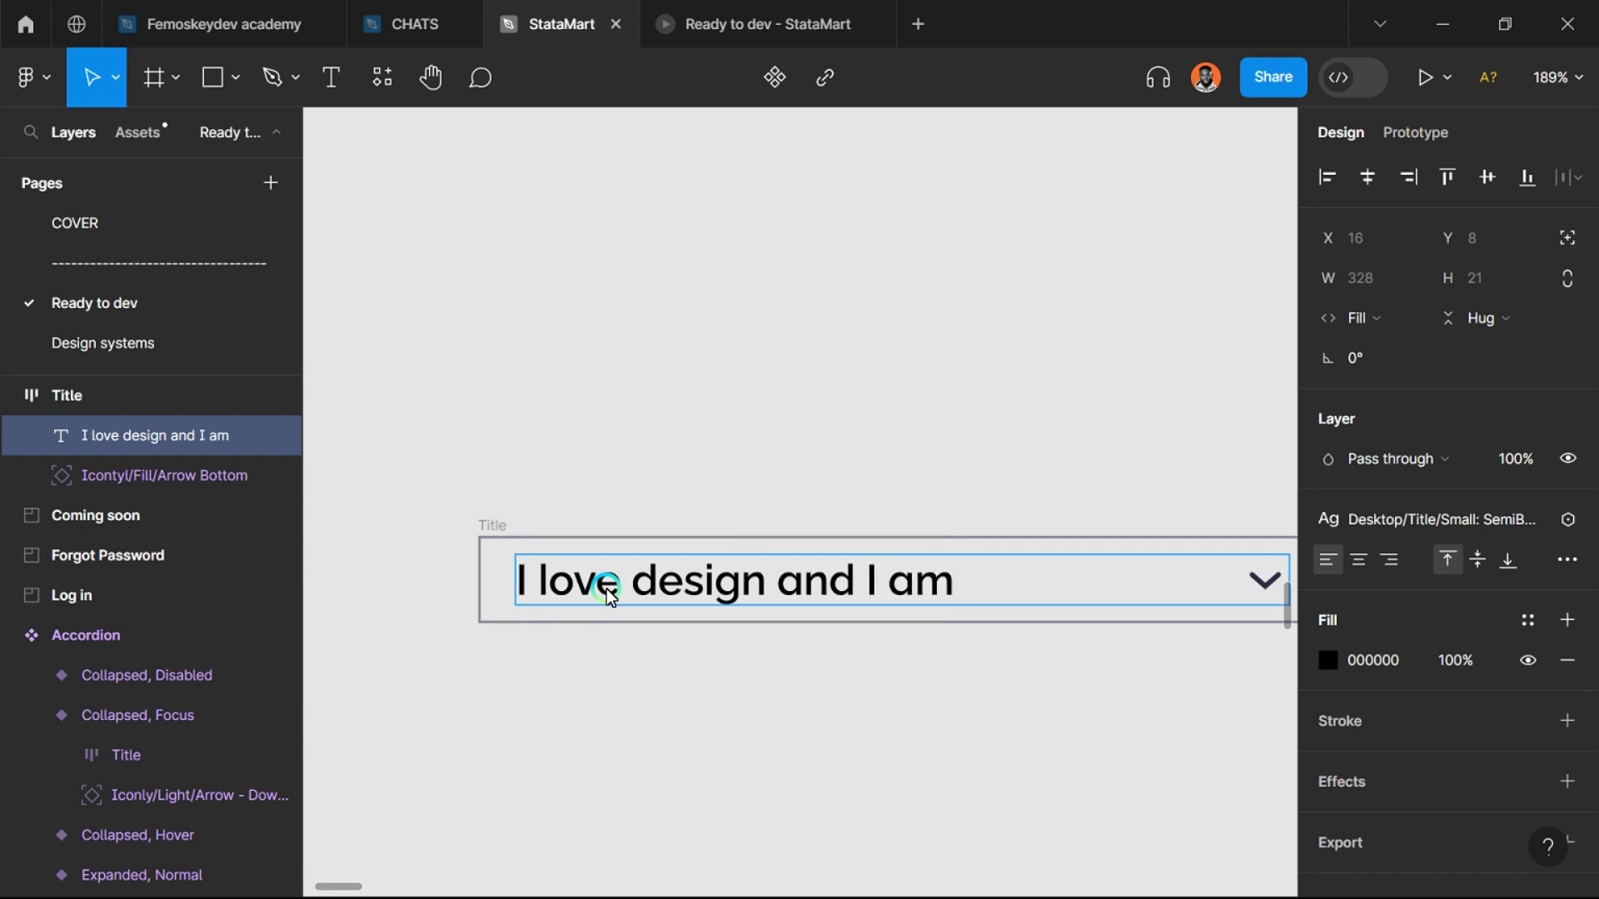
pyautogui.write(' Femoskeyd')
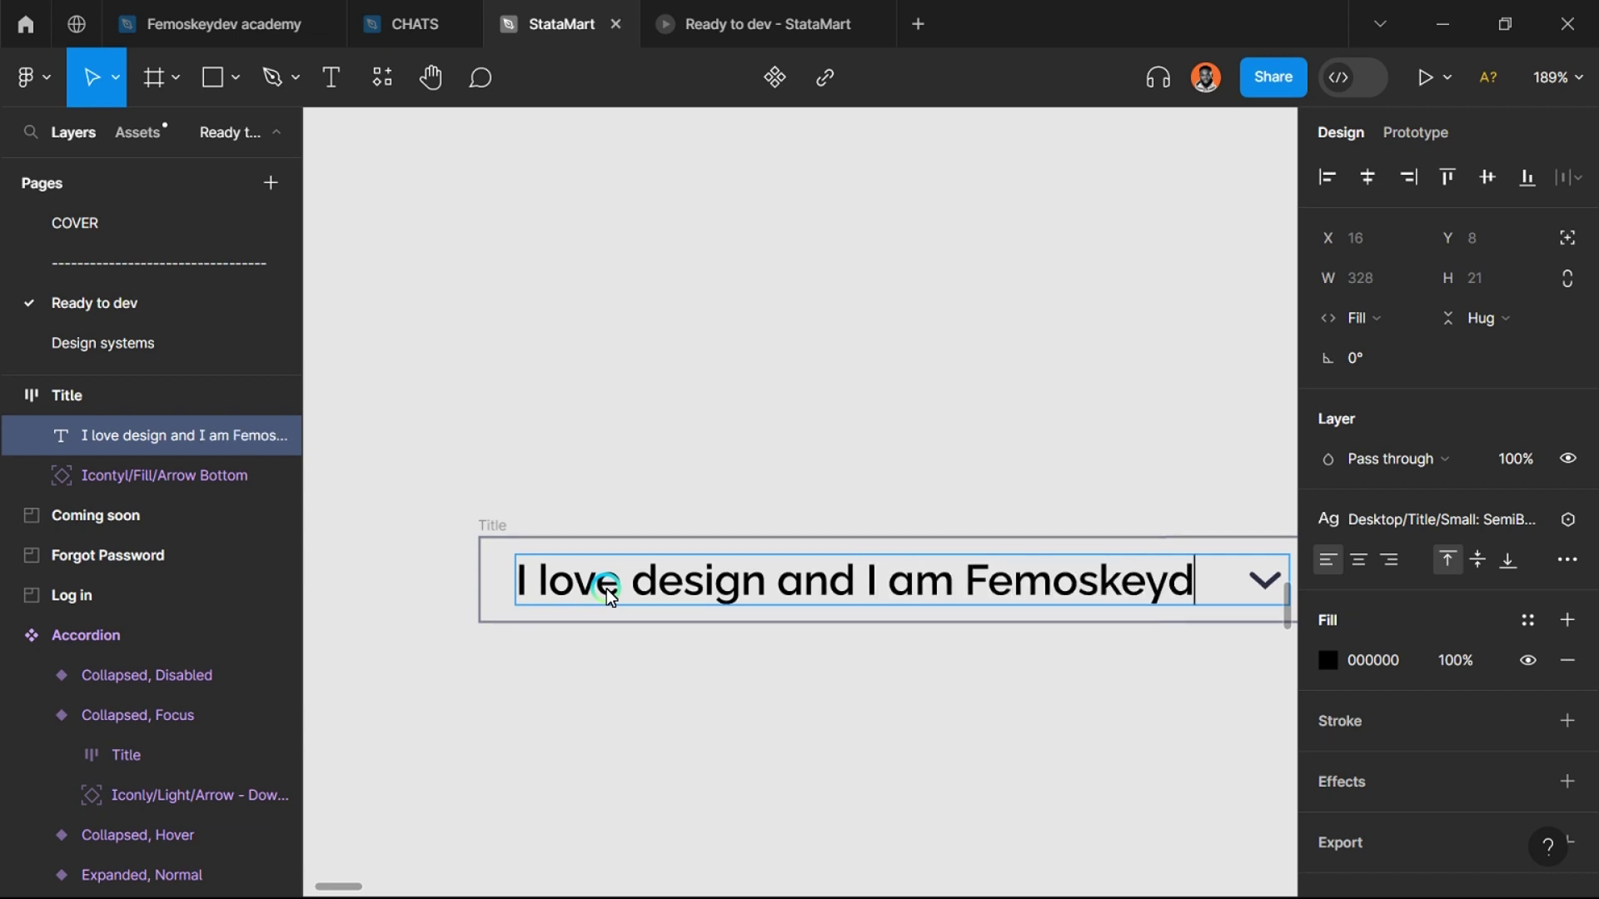
pyautogui.write('ev')
pyautogui.write(' and I ')
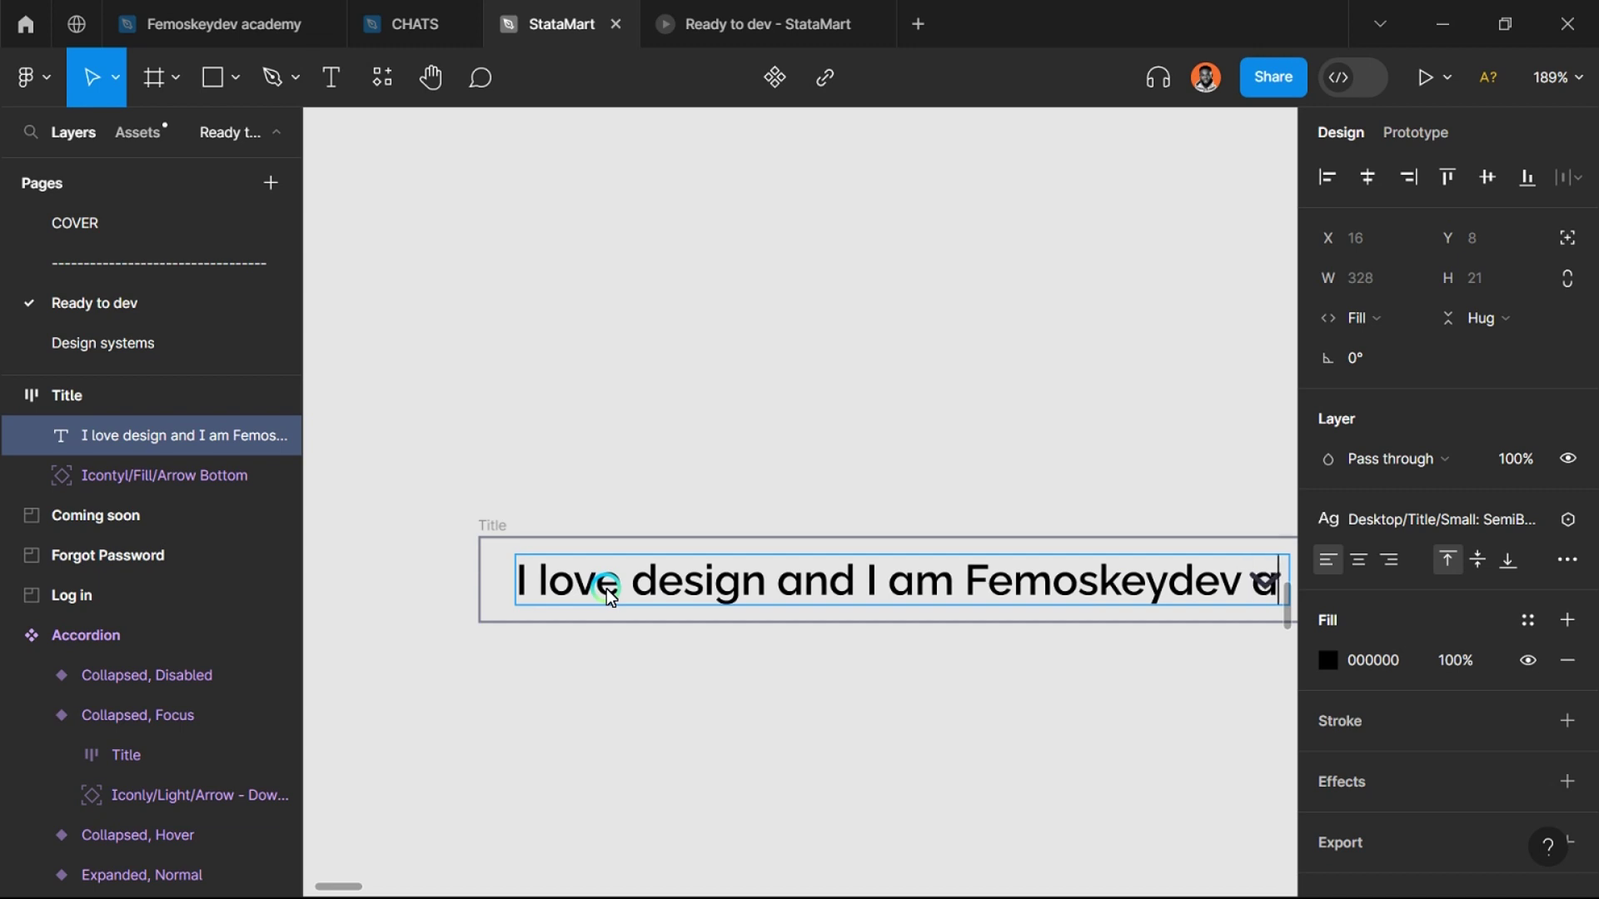
pyautogui.write('am design')
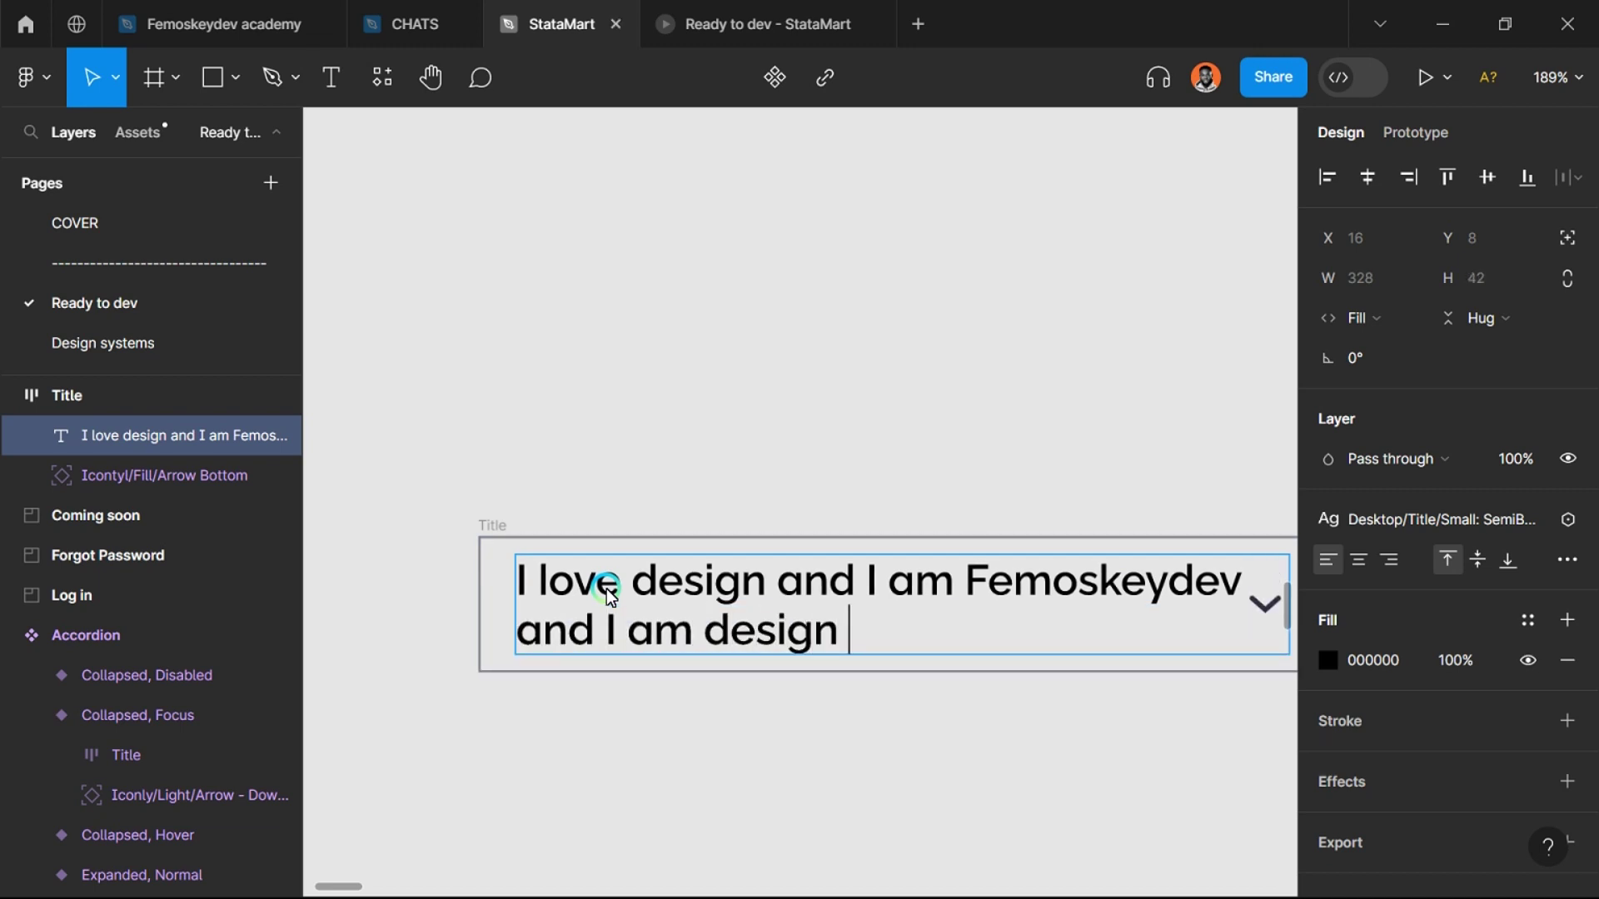
pyautogui.press('BackSpace')
pyautogui.write('ing to te')
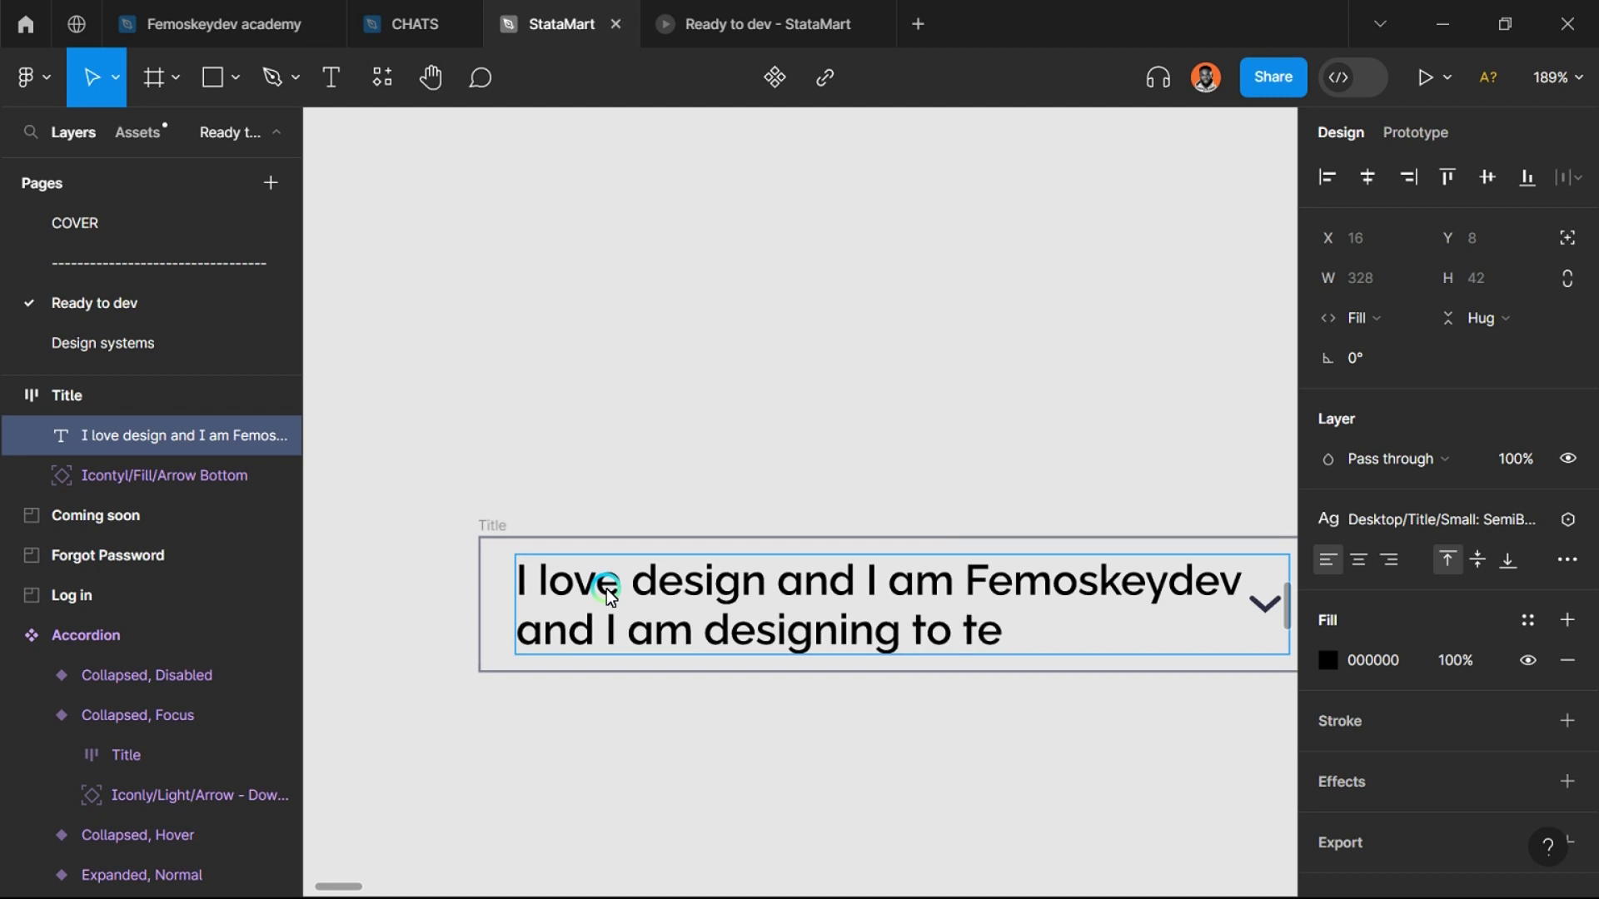
pyautogui.write('ach')
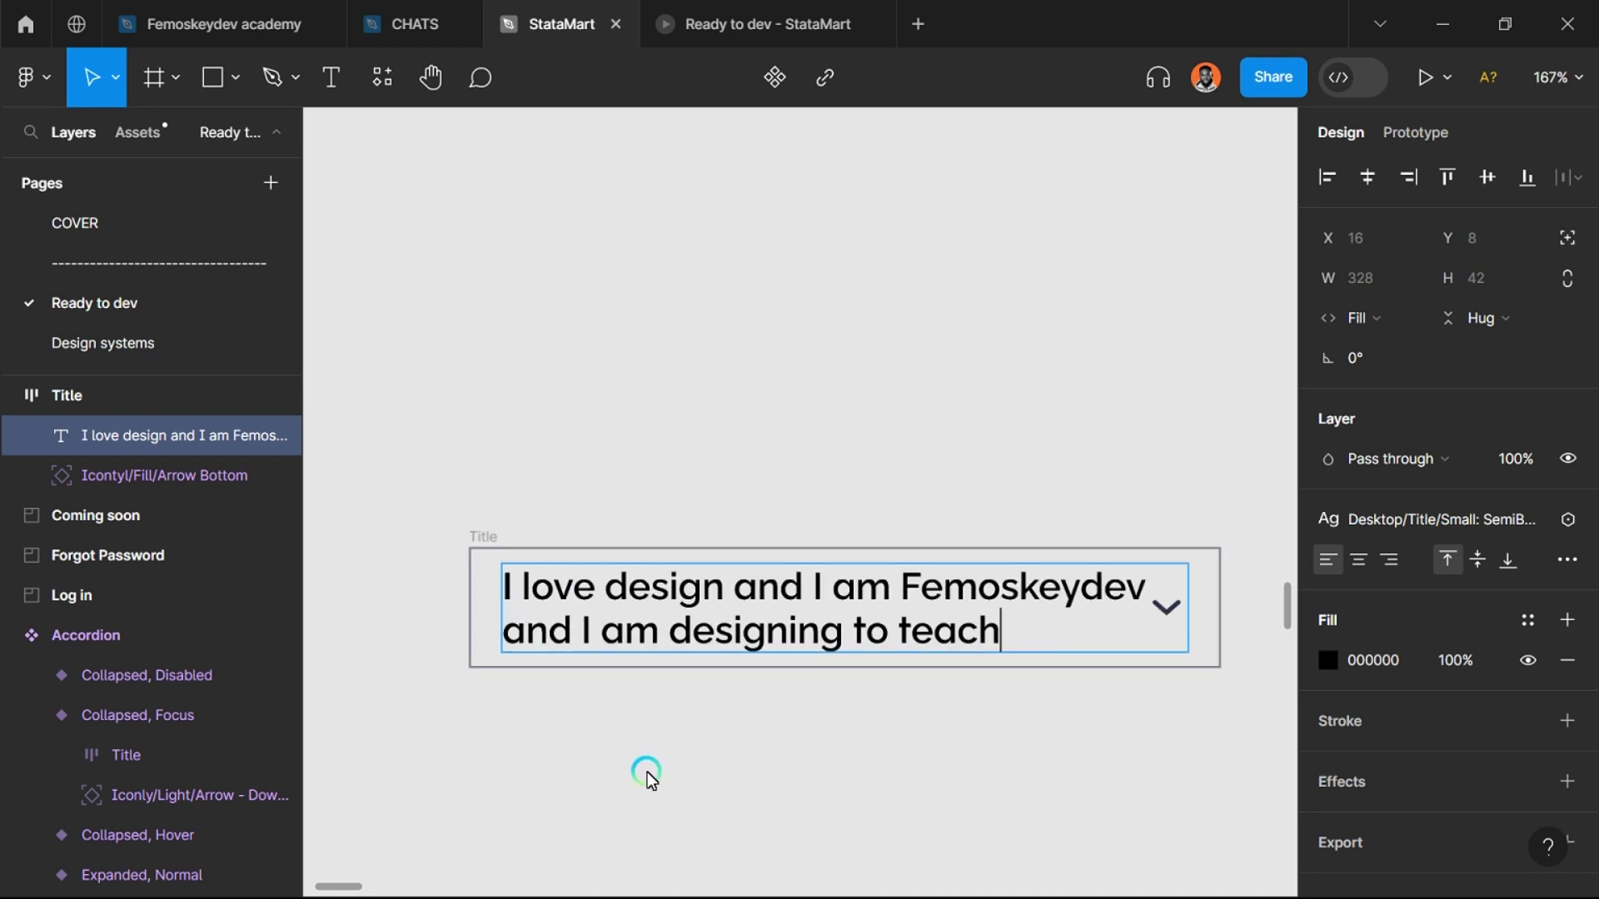
pyautogui.press('Escape')
# Step: Trim the sentence so it ends with 'designing to te', undoing an accidental deletion
pyautogui.scroll(2, 1161, 653)
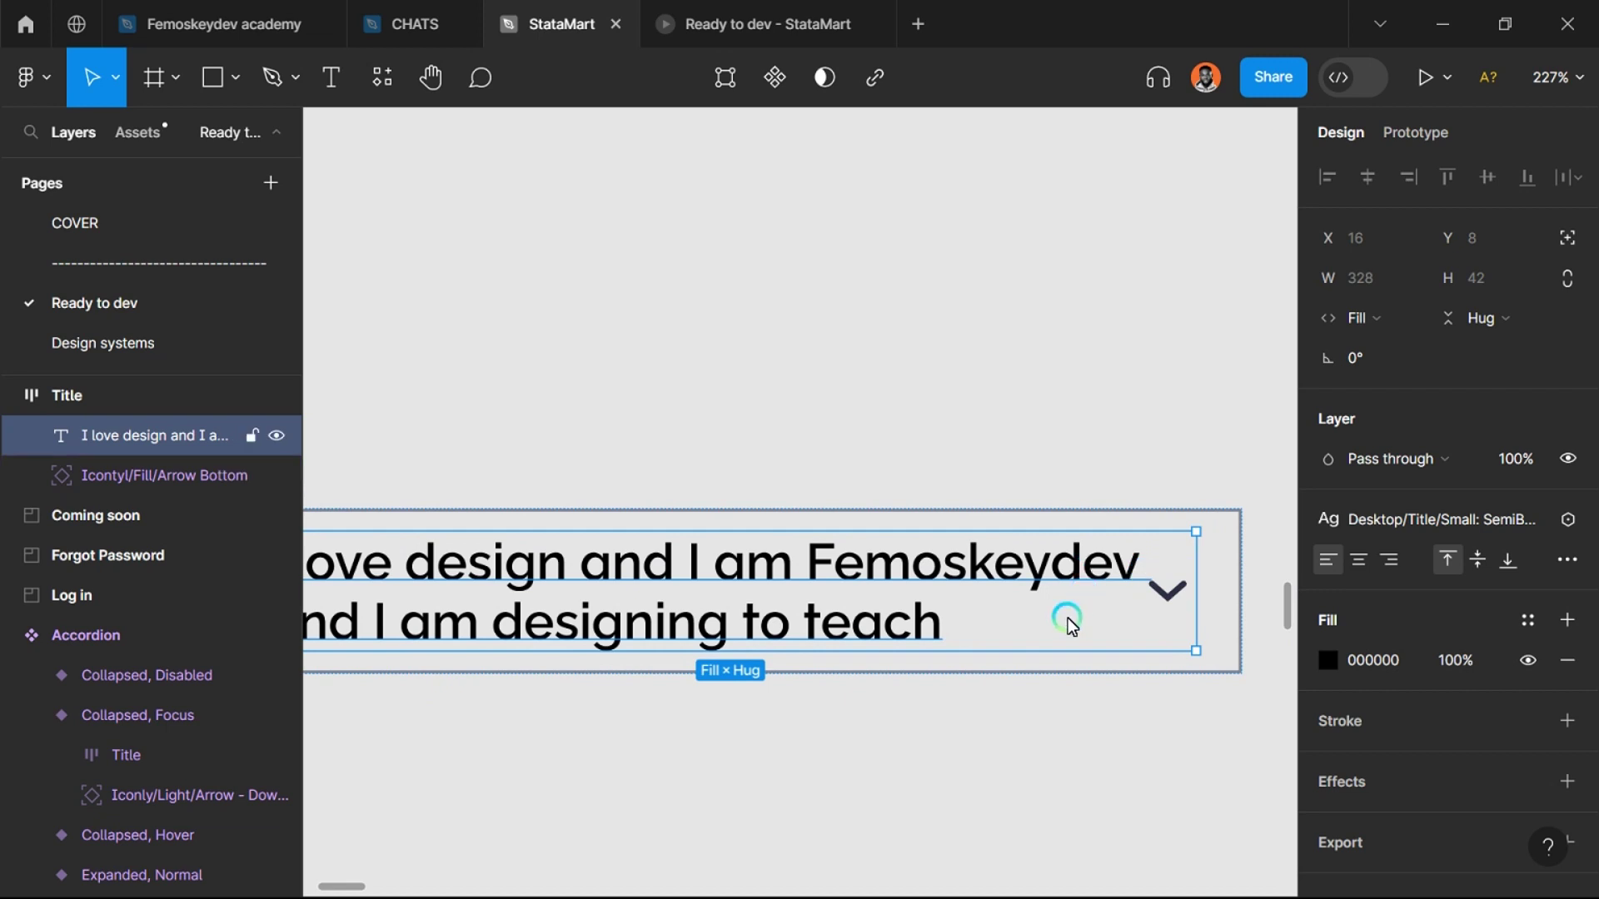
pyautogui.press('Return')
pyautogui.press('BackSpace')
pyautogui.press('BackSpace')
pyautogui.press('BackSpace')
pyautogui.press('BackSpace')
pyautogui.press('BackSpace')
pyautogui.press('BackSpace')
pyautogui.press('BackSpace')
pyautogui.press('BackSpace')
pyautogui.press('BackSpace')
pyautogui.press('BackSpace')
pyautogui.press('BackSpace')
pyautogui.press('BackSpace')
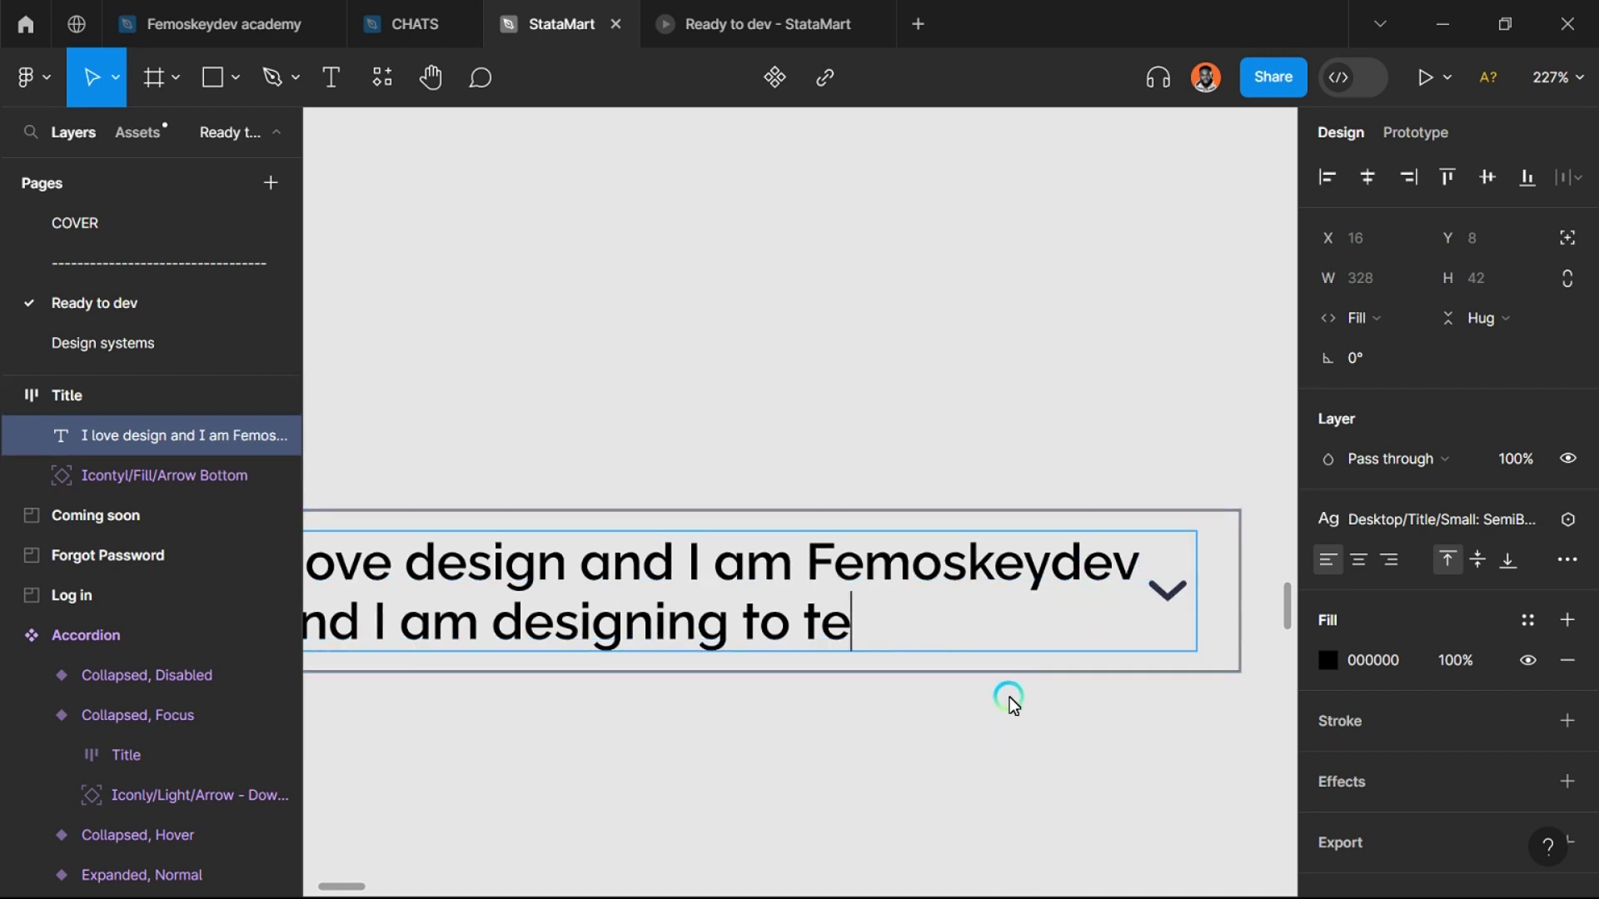
pyautogui.hotkey('ctrl', 'z')
pyautogui.hotkey('ctrl', 'z')
pyautogui.press('Escape')
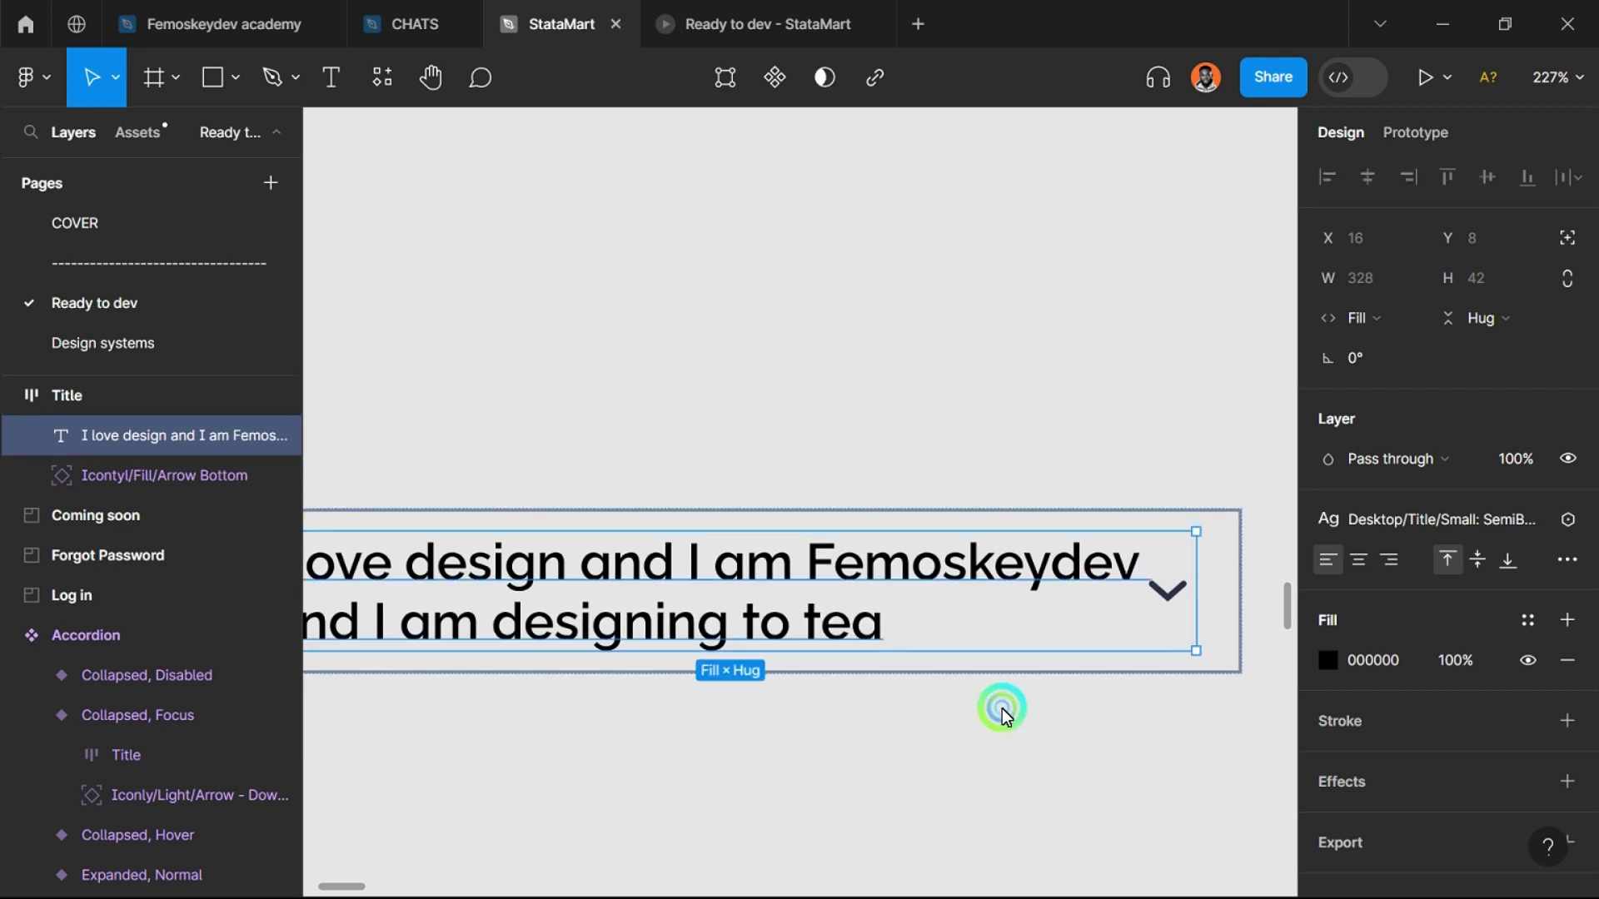
pyautogui.press('Return')
pyautogui.press('BackSpace')
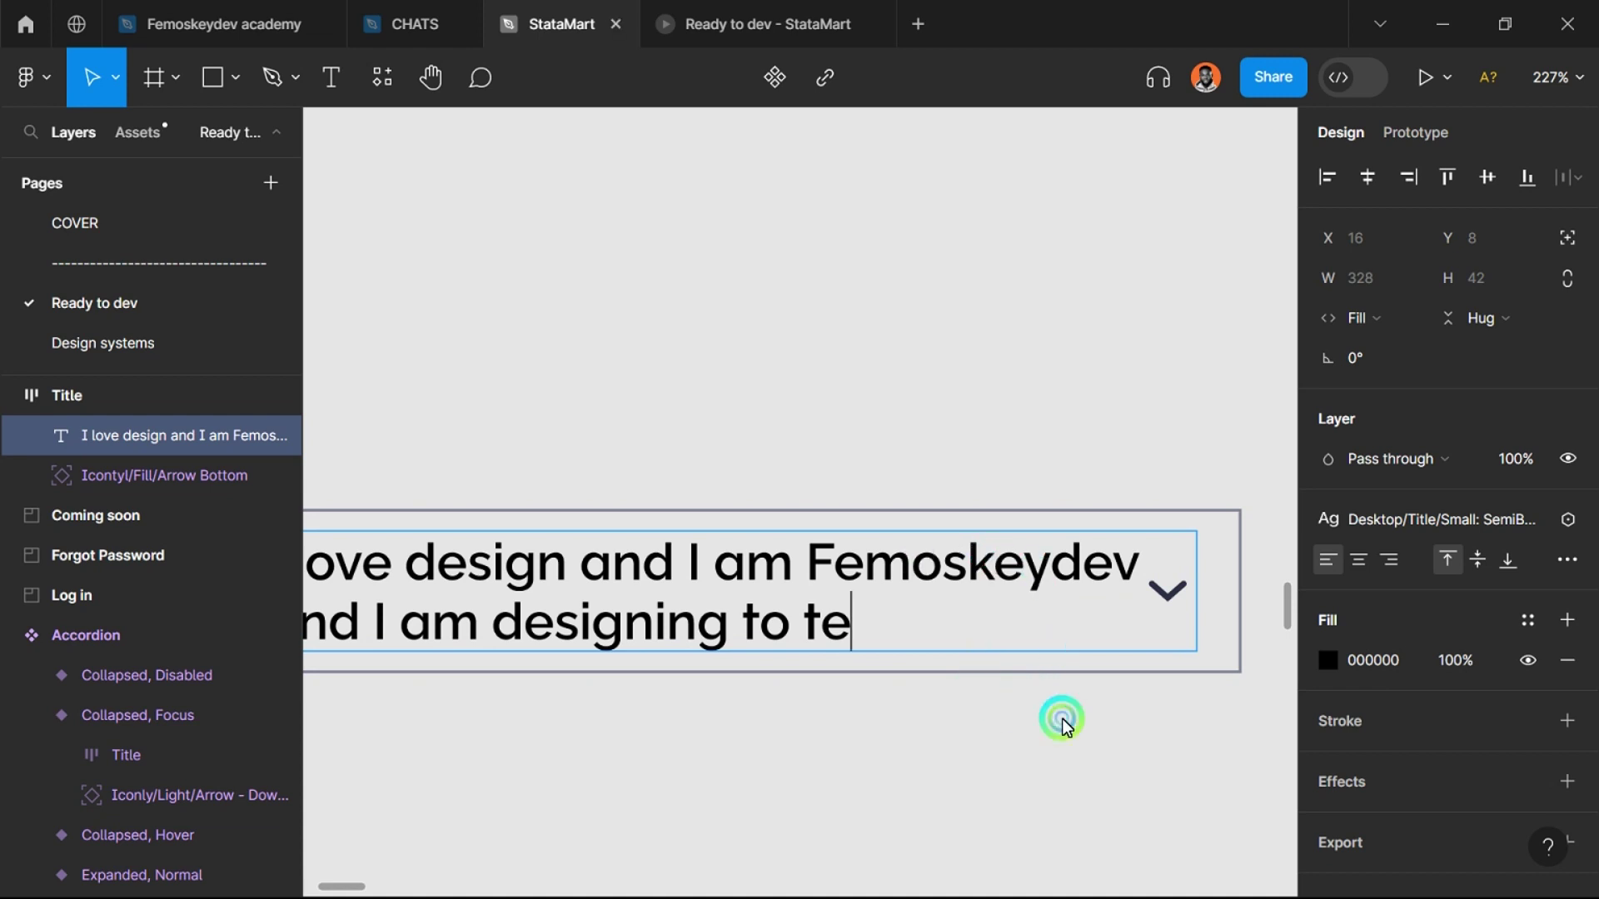
pyautogui.press('Escape')
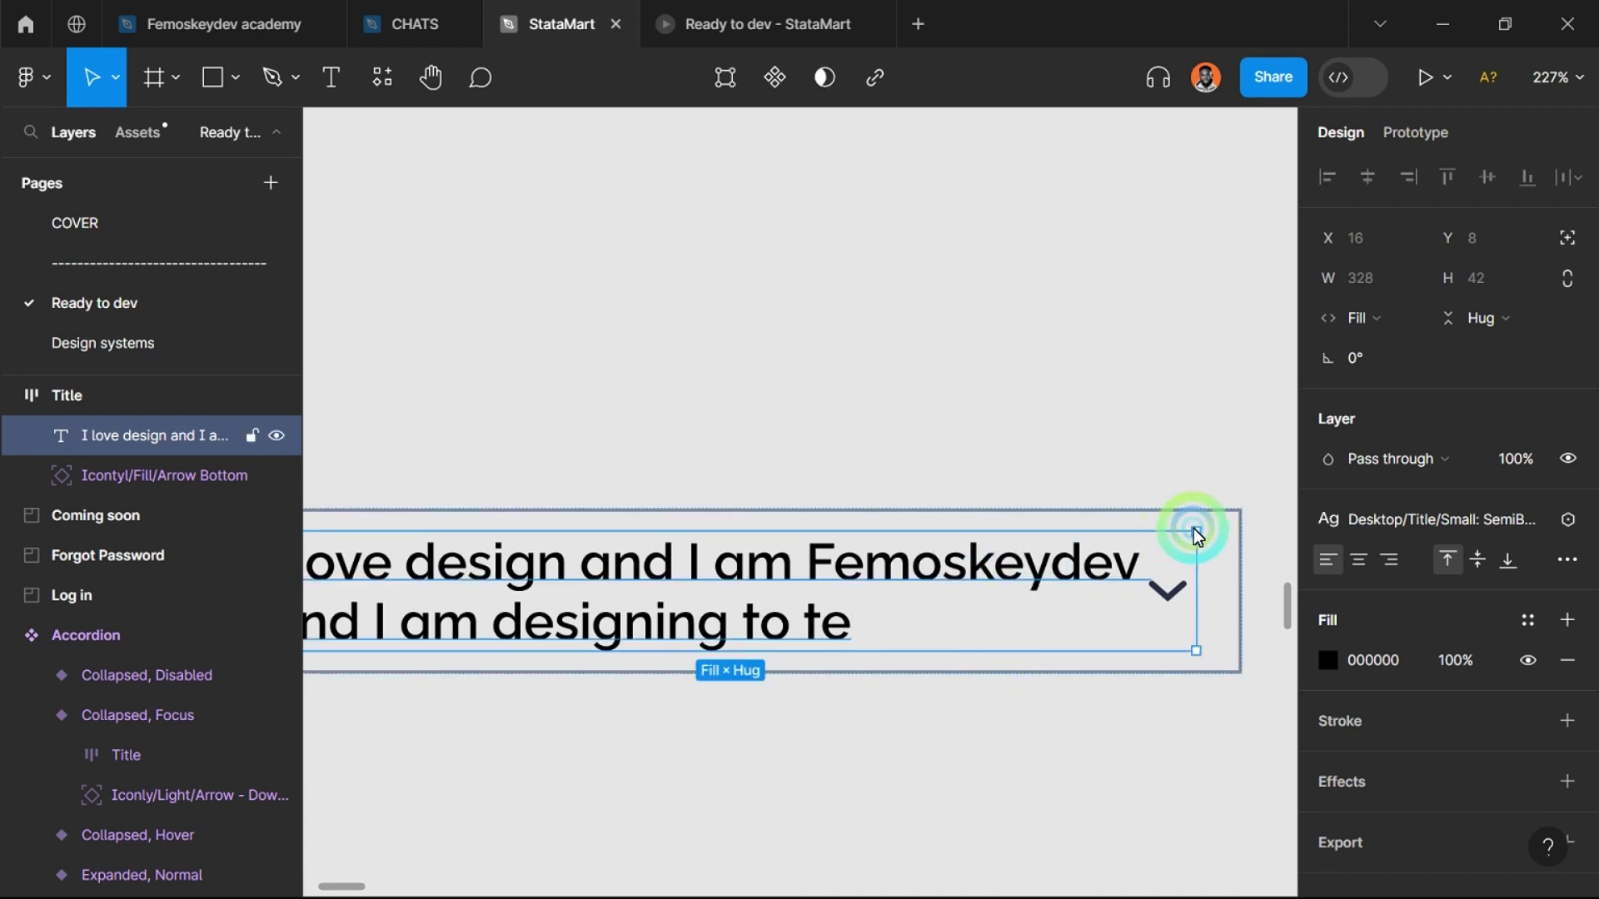
pyautogui.click(1174, 594)
pyautogui.scroll(5, 1169, 644)
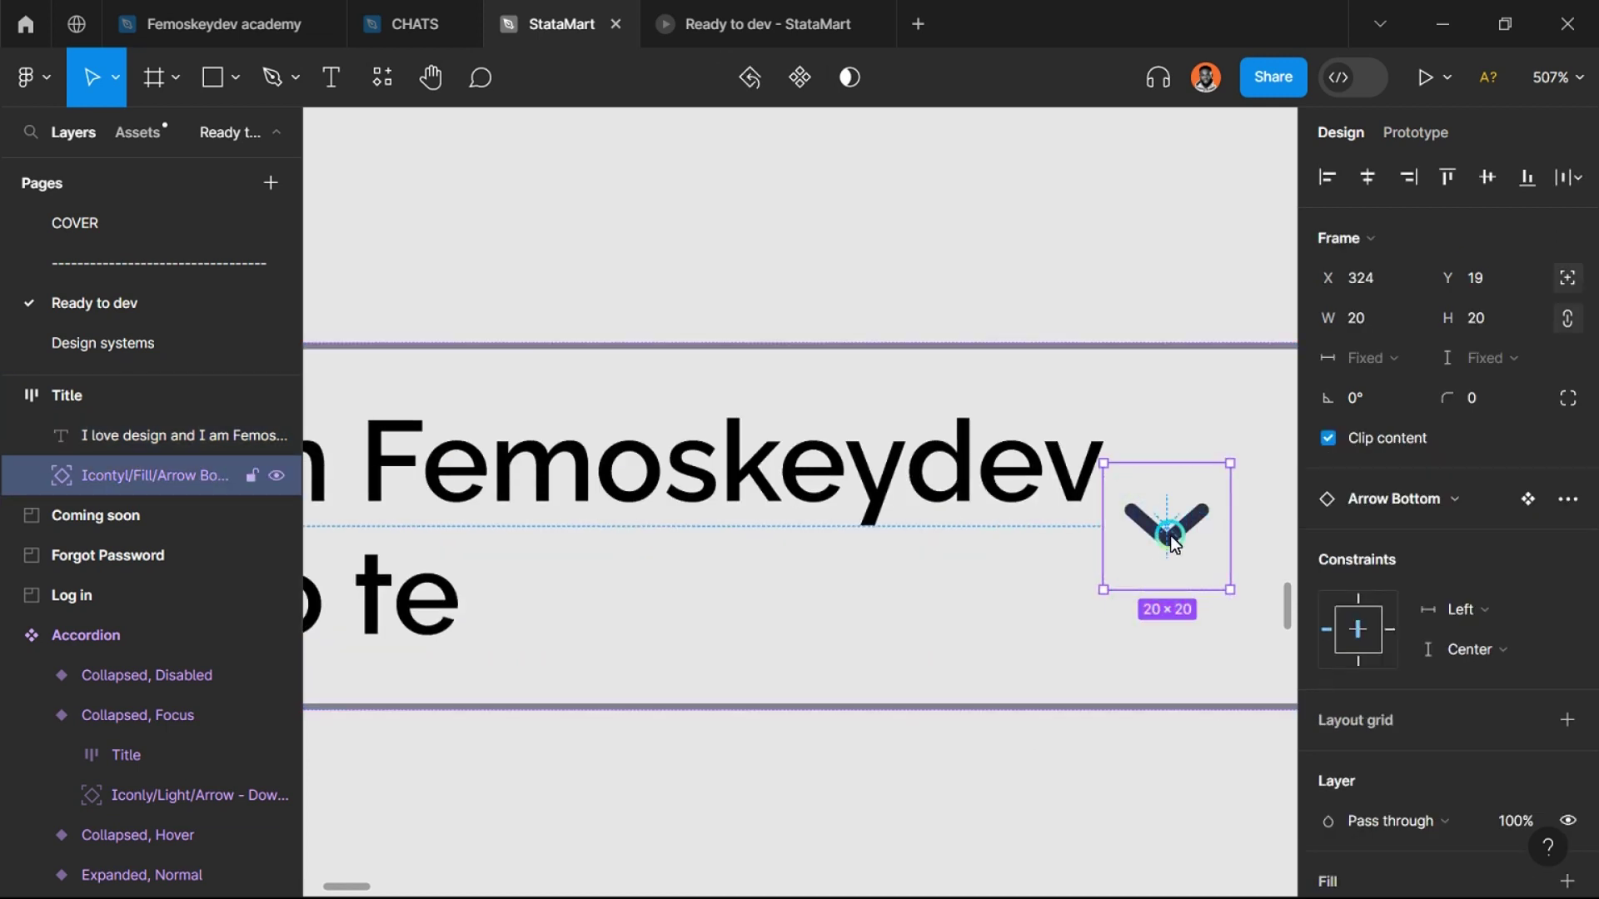
pyautogui.scroll(-5, 1096, 535)
pyautogui.click(1068, 714)
# Step: Enter 16,64 as the Title row's horizontal padding so the sentence wraps to three lines
pyautogui.scroll(-3, 1024, 587)
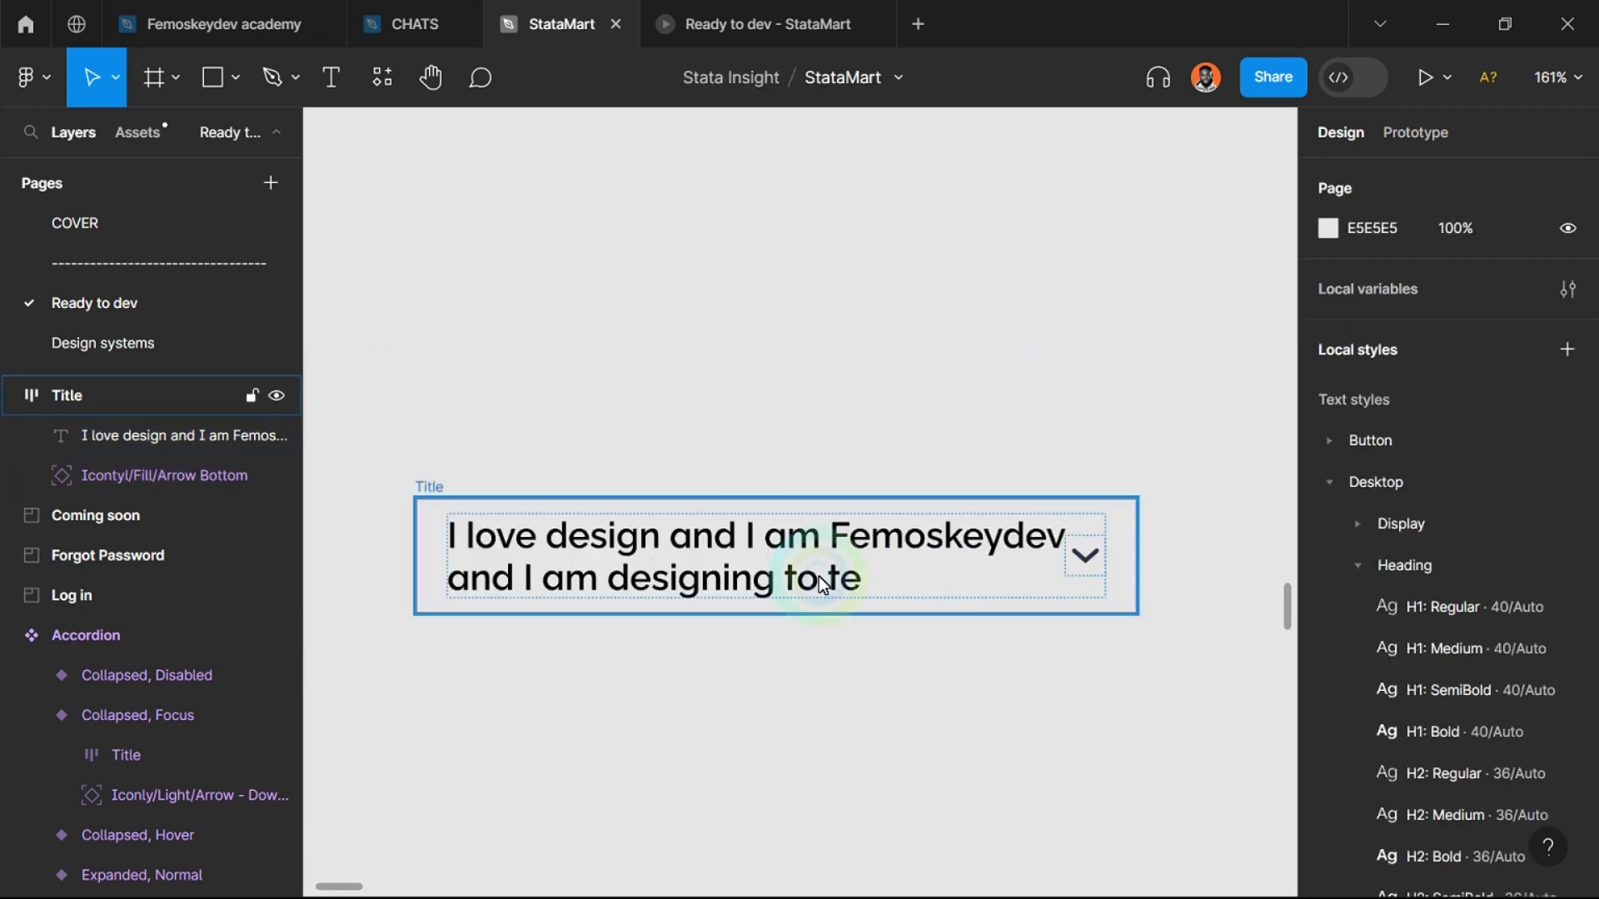
pyautogui.click(818, 576)
pyautogui.click(433, 485)
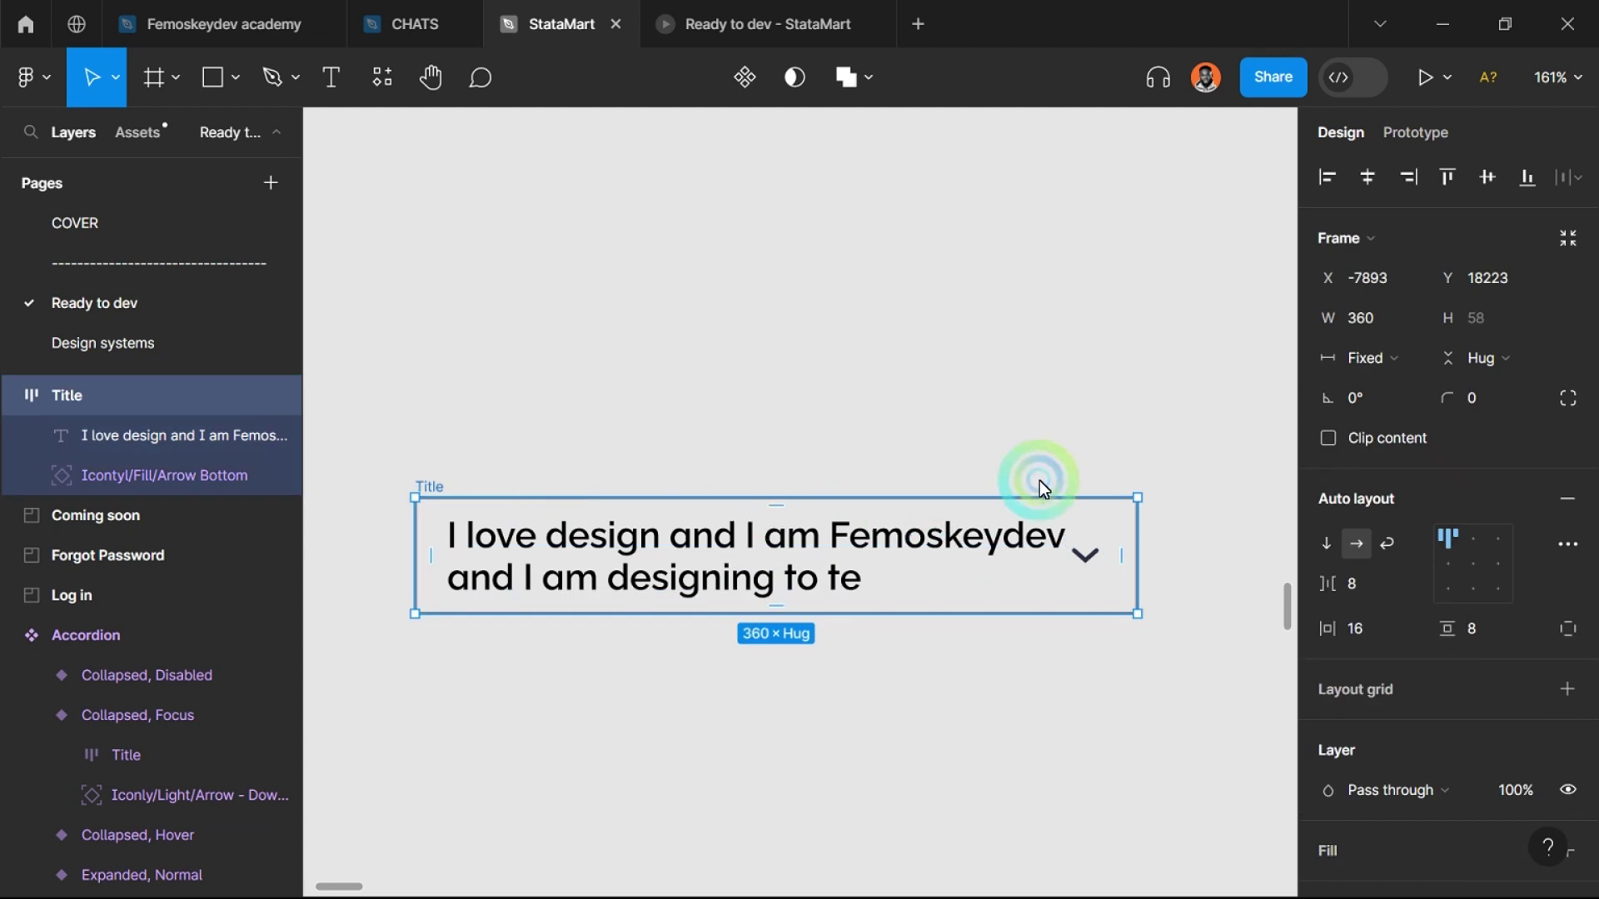
pyautogui.click(1366, 635)
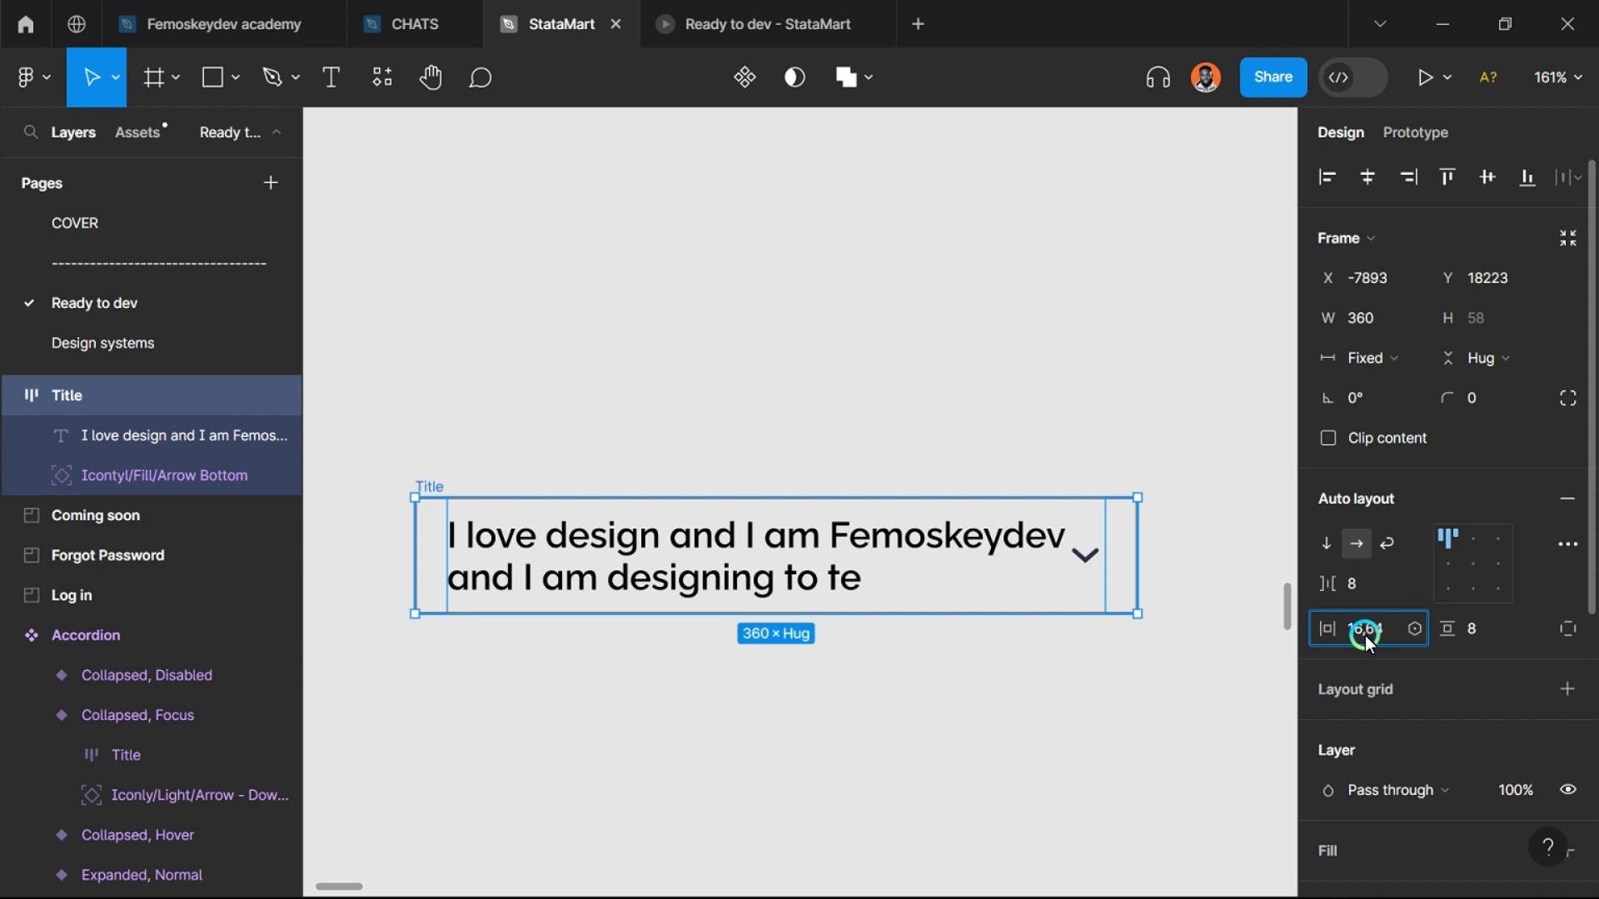
pyautogui.write('16,64')
pyautogui.press('Return')
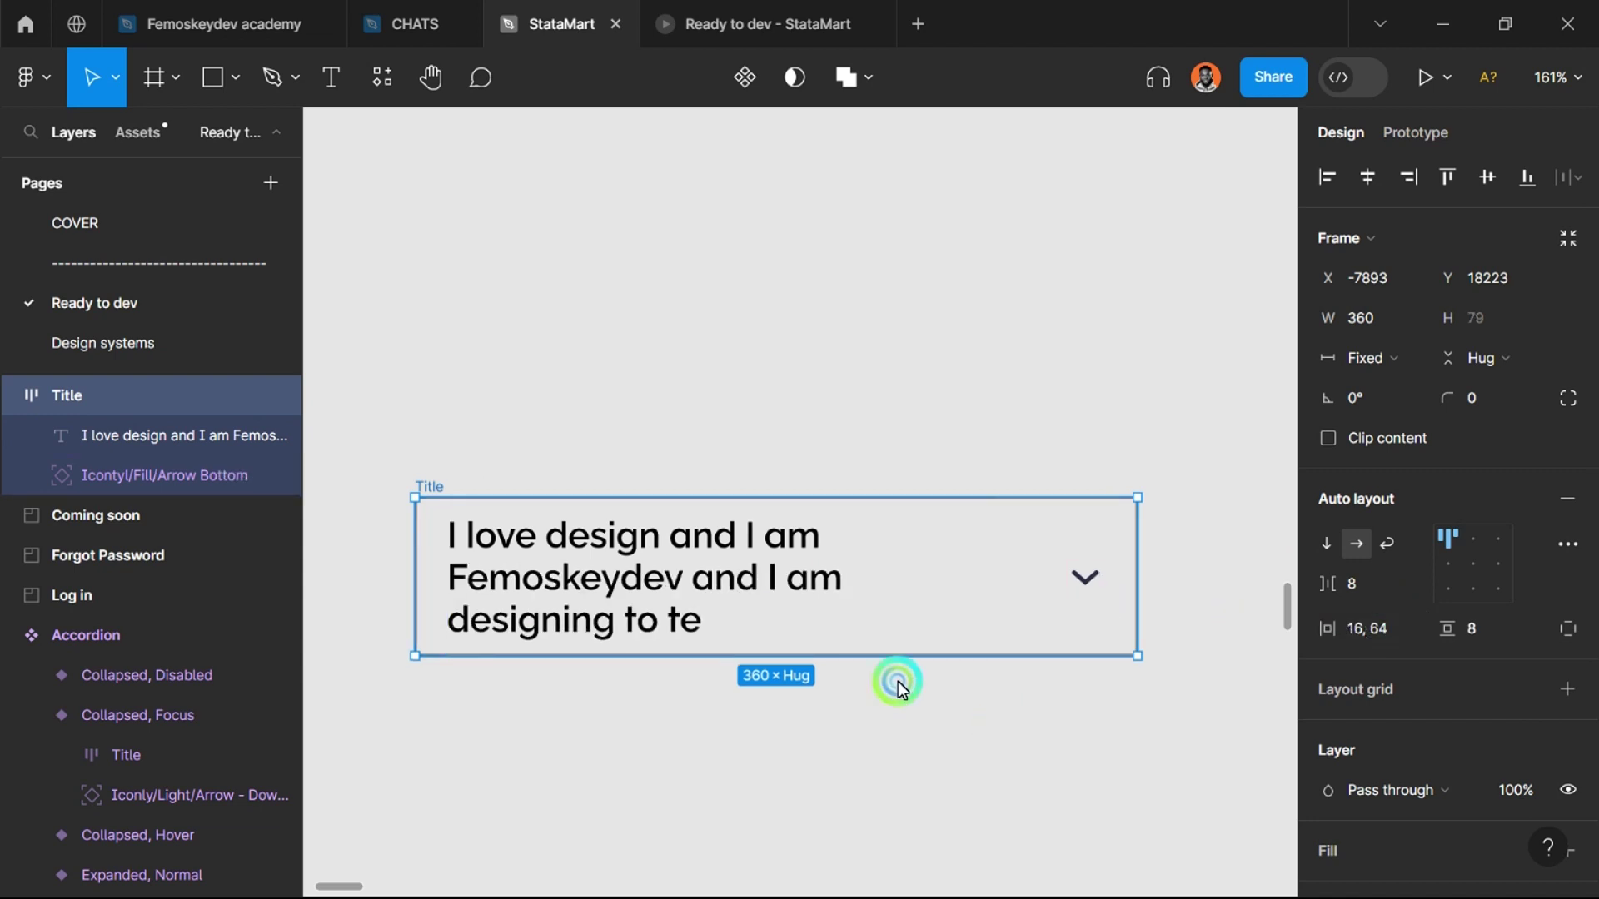
pyautogui.click(897, 681)
pyautogui.doubleClick(640, 566)
pyautogui.click(973, 576)
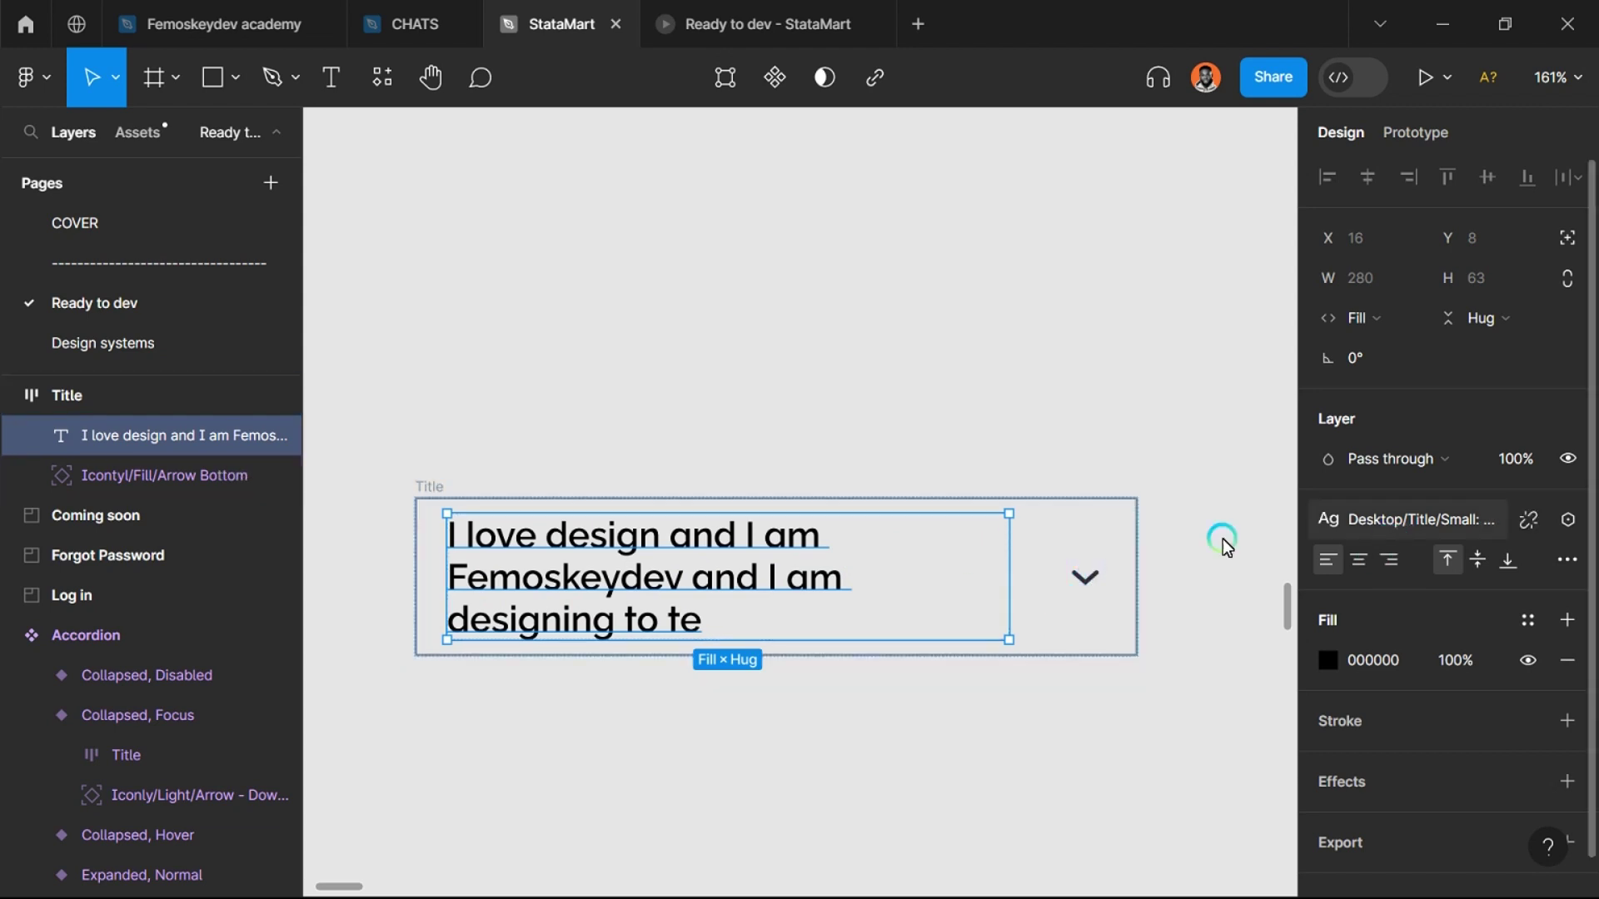
# Step: Replace the row's sentence with the word 'Title'
pyautogui.click(723, 577)
pyautogui.doubleClick(722, 577)
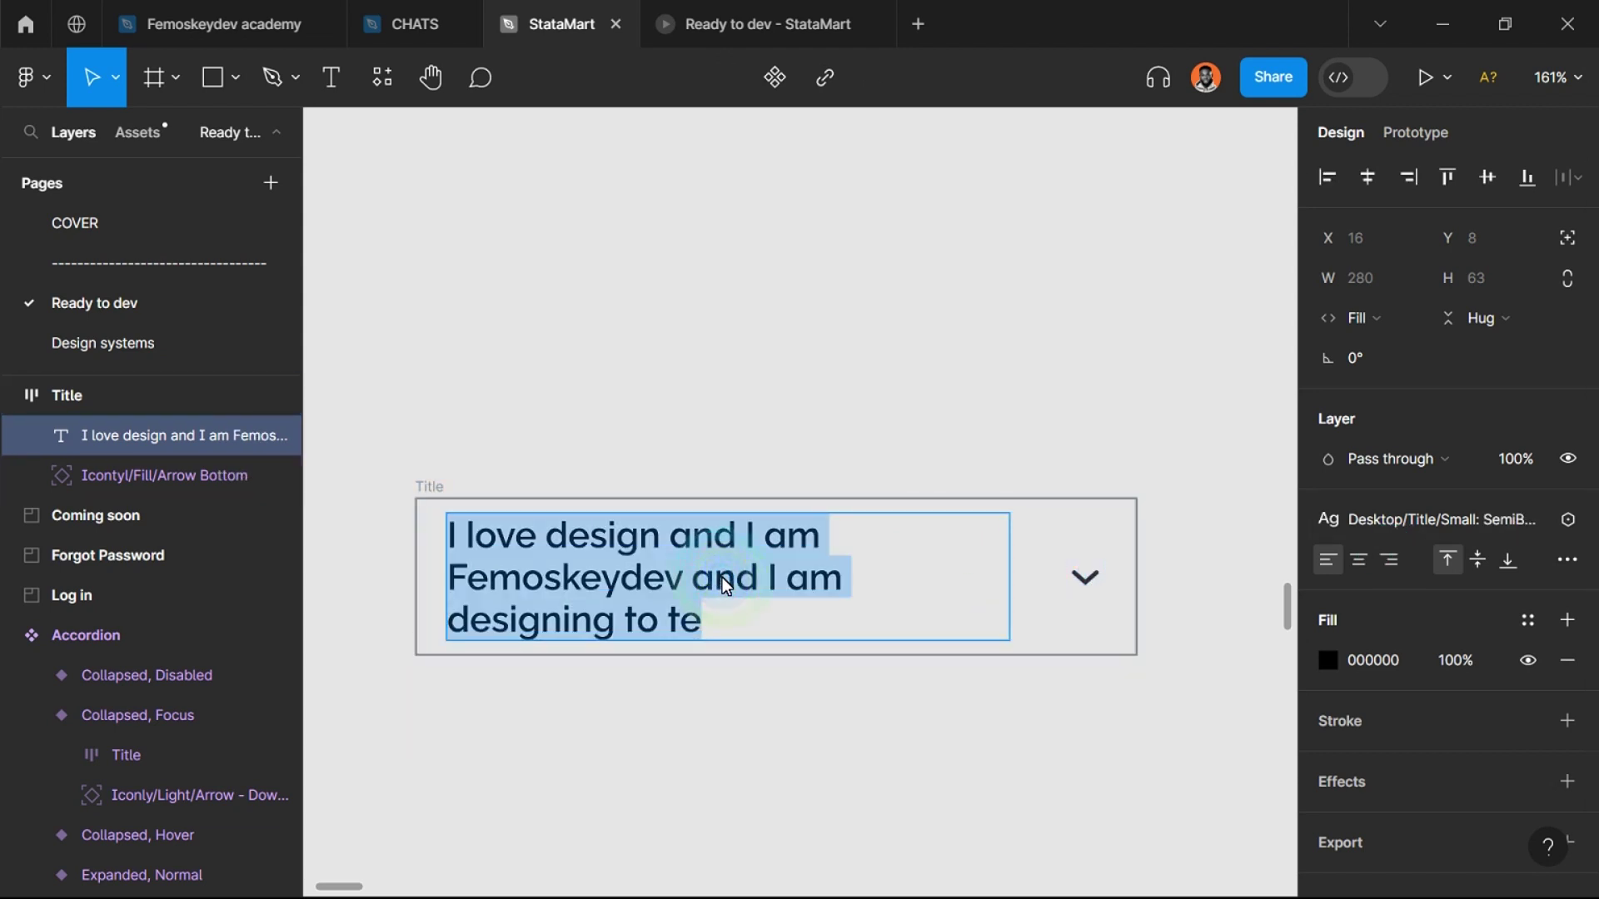
pyautogui.write('Title')
pyautogui.click(723, 577)
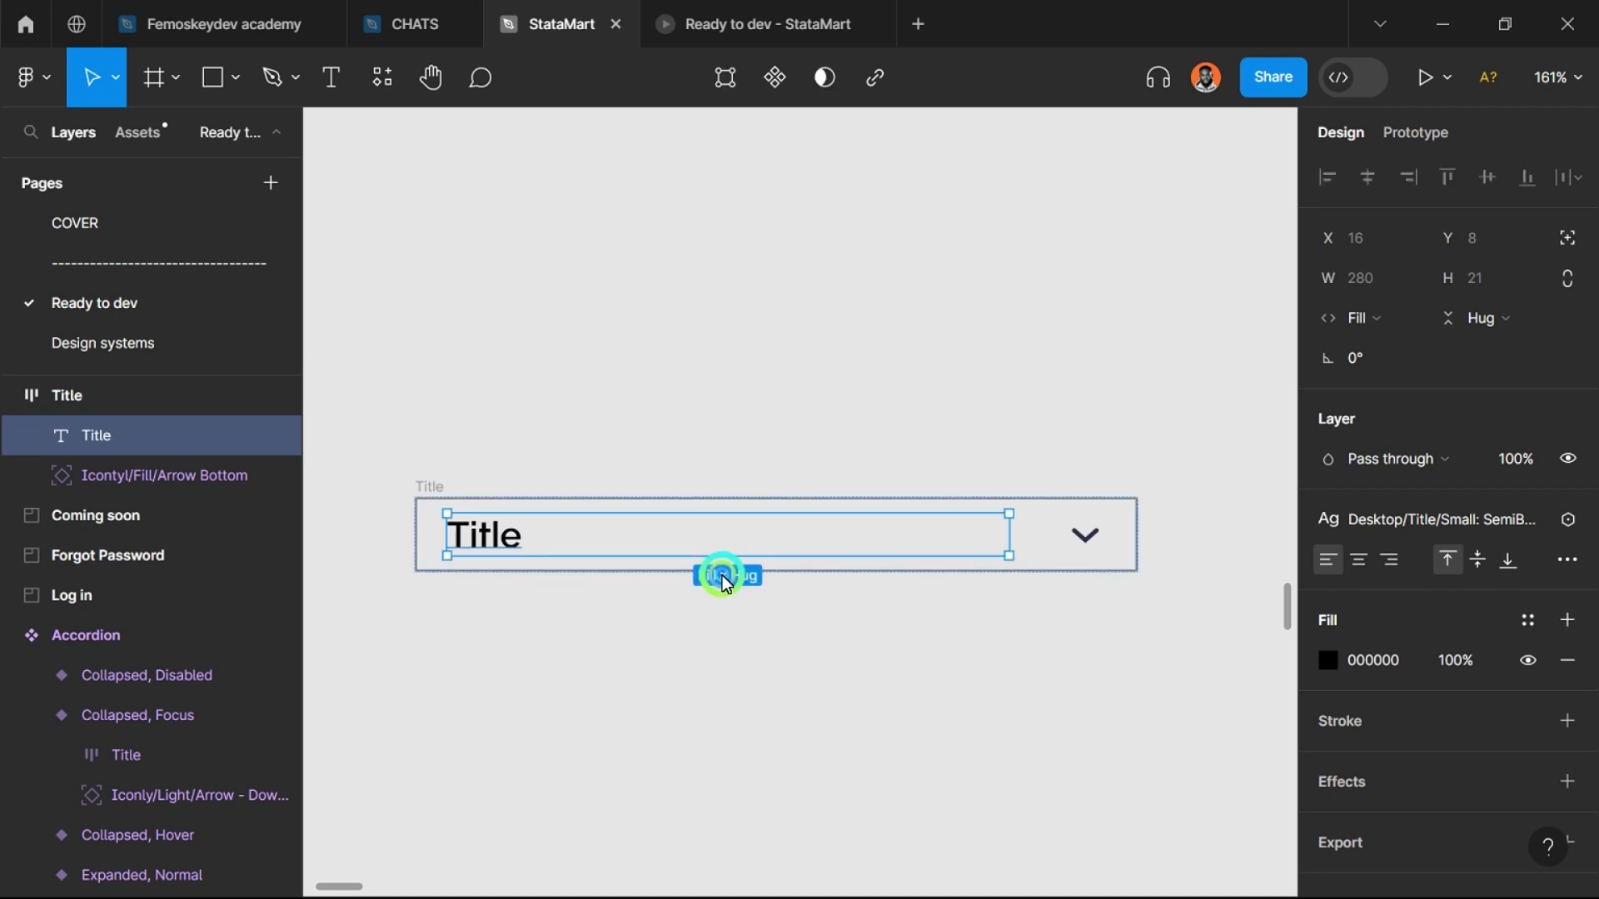
# Step: Try a right padding of 40 on the Title row
pyautogui.click(961, 625)
pyautogui.click(906, 542)
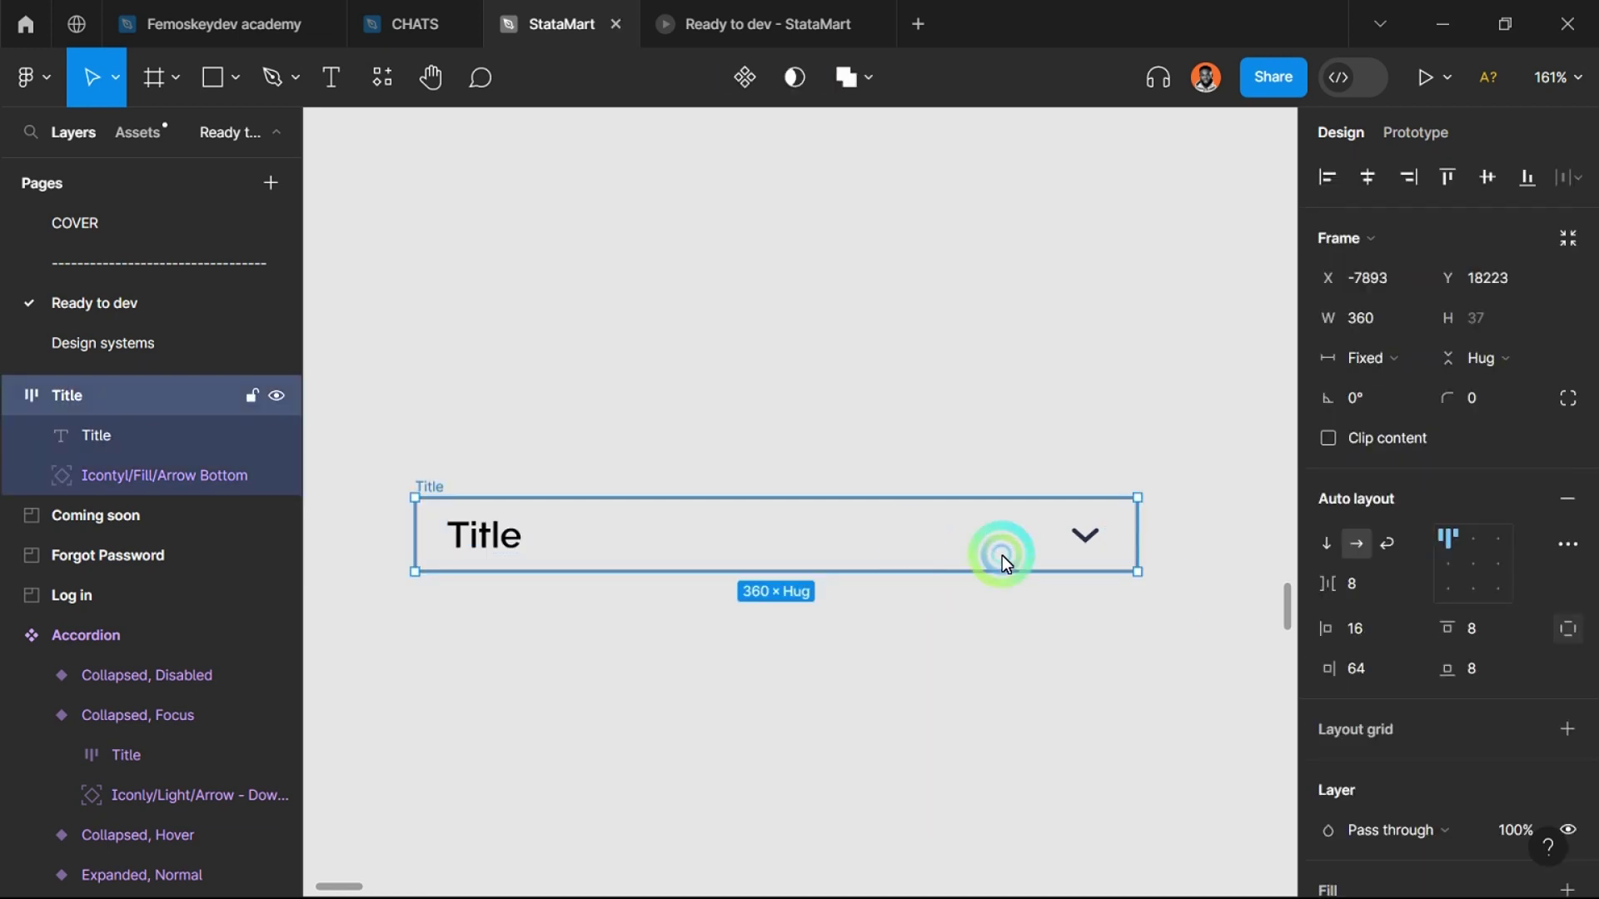
pyautogui.click(1363, 674)
pyautogui.write('40')
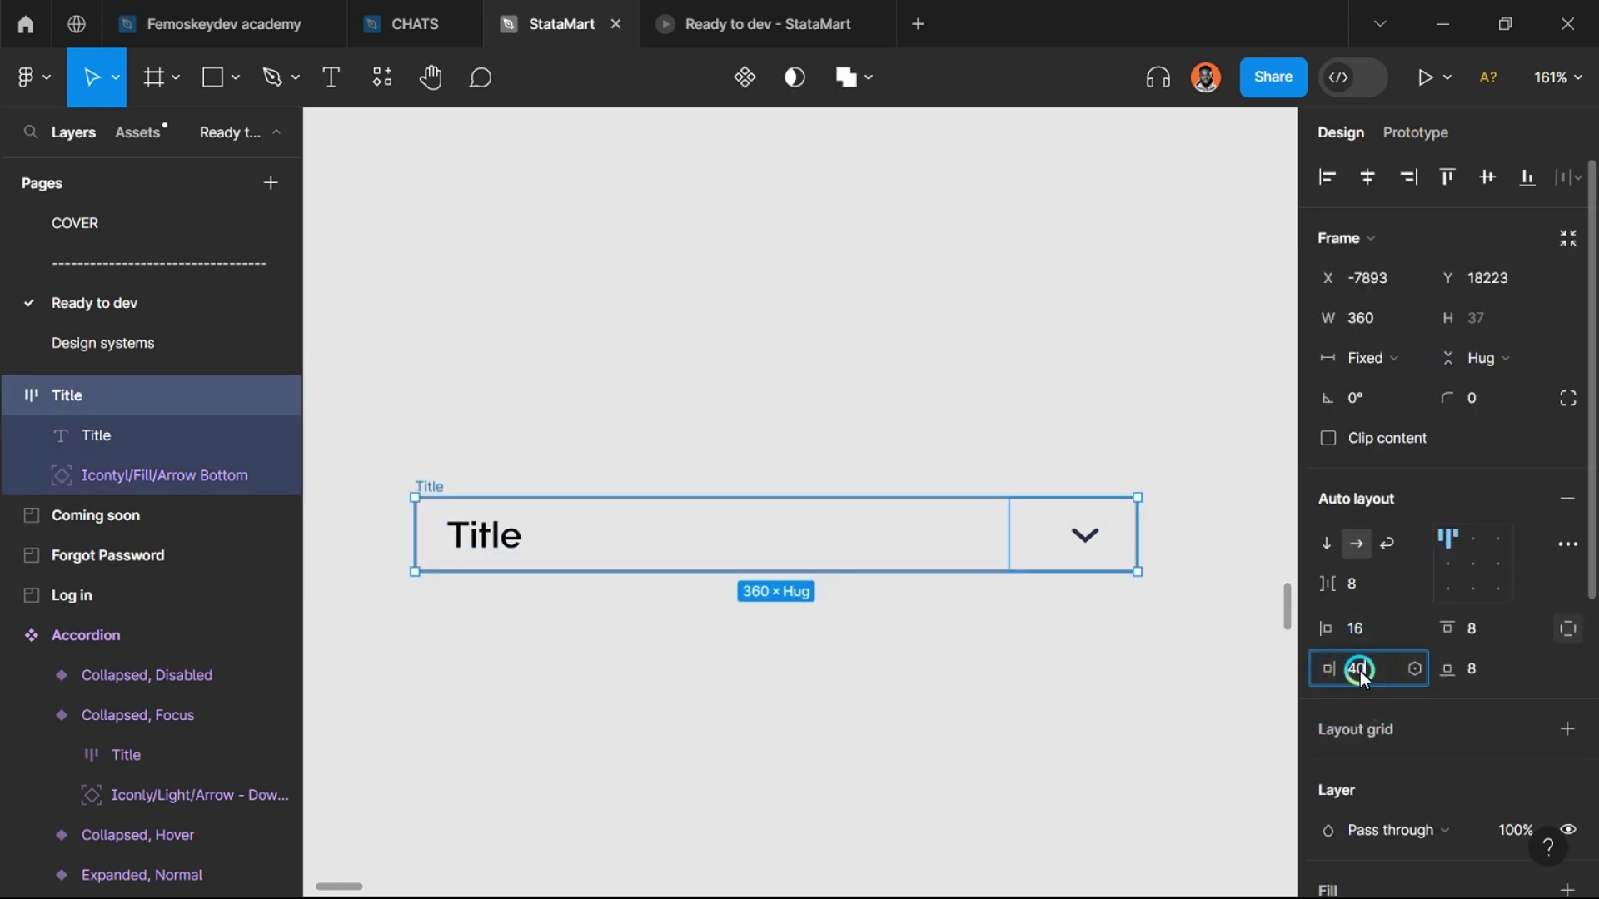
pyautogui.press('Return')
pyautogui.click(834, 550)
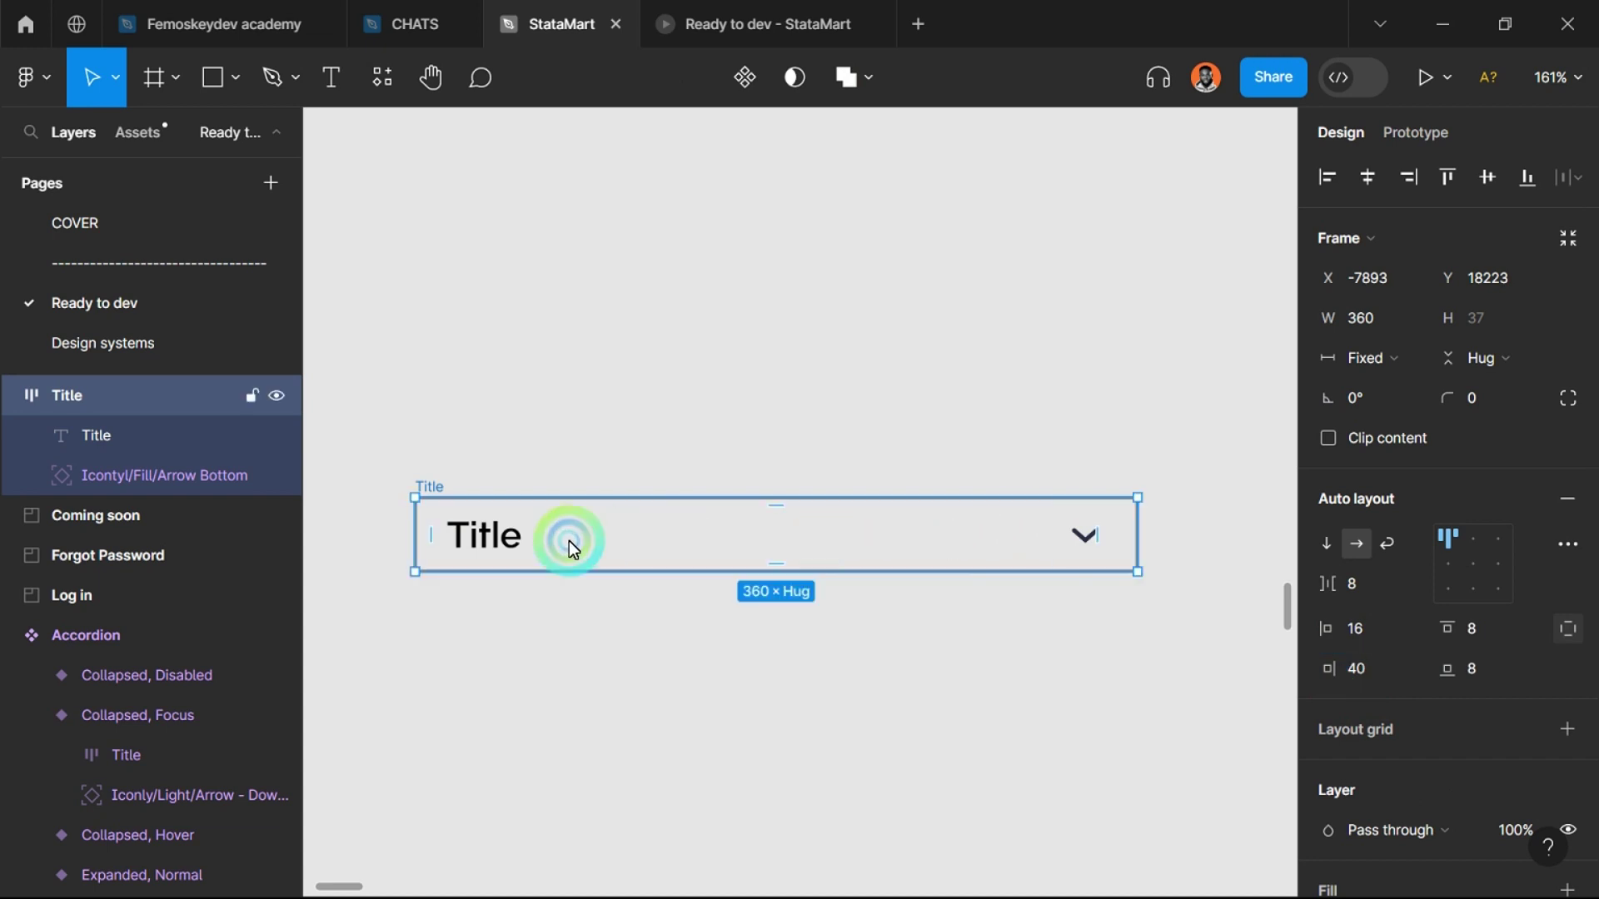
pyautogui.click(505, 540)
pyautogui.scroll(3, 1093, 545)
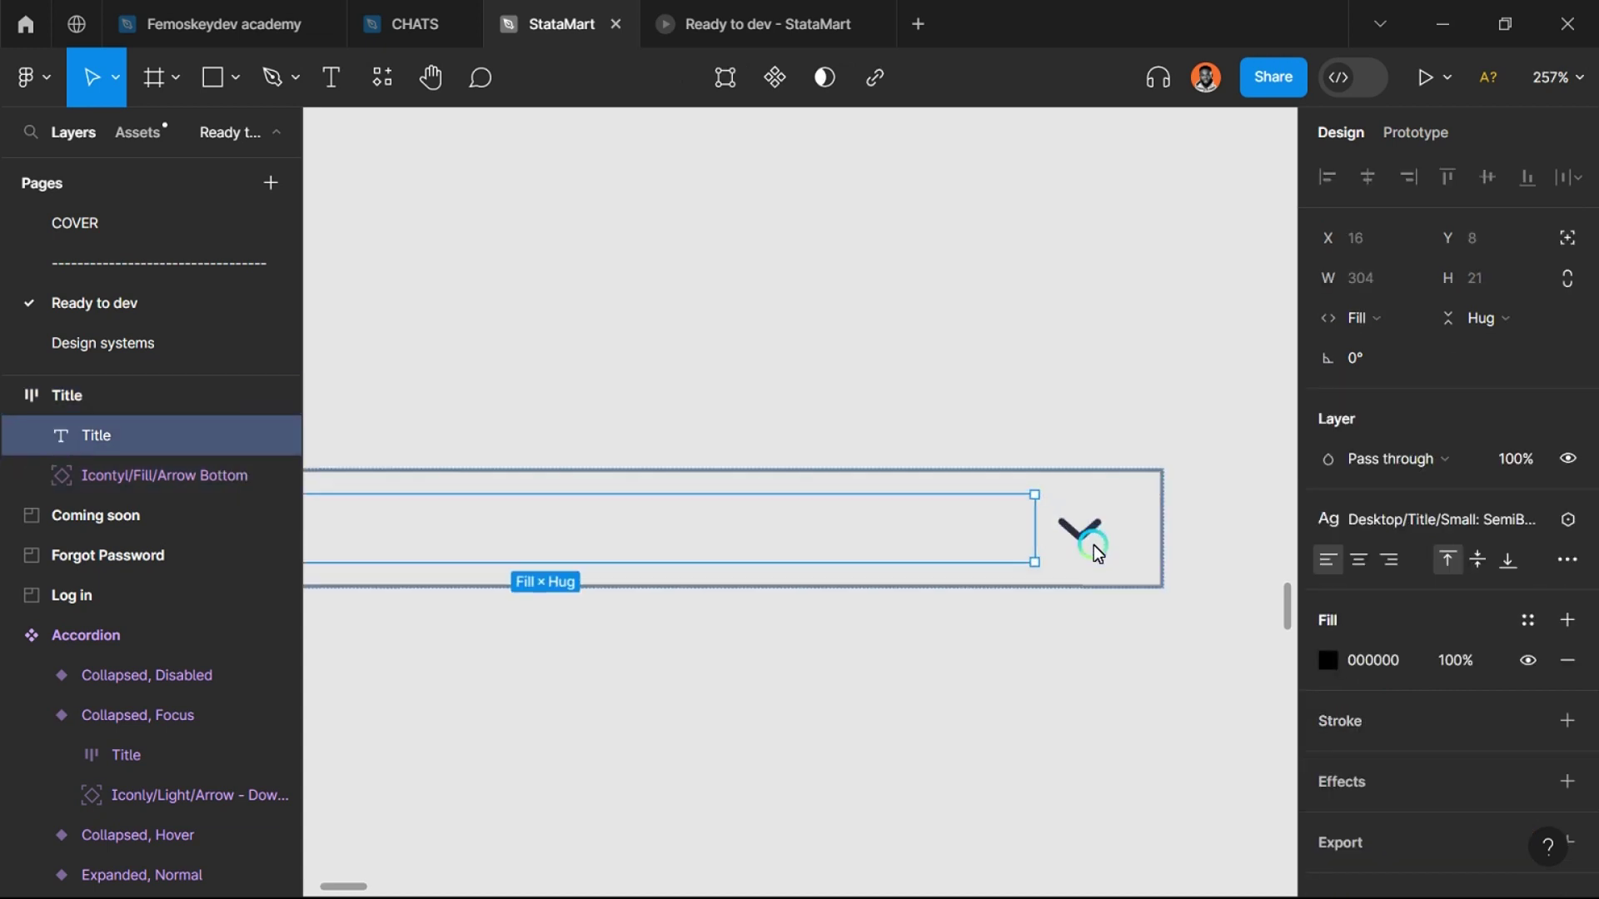
pyautogui.scroll(3, 1093, 544)
pyautogui.click(1151, 681)
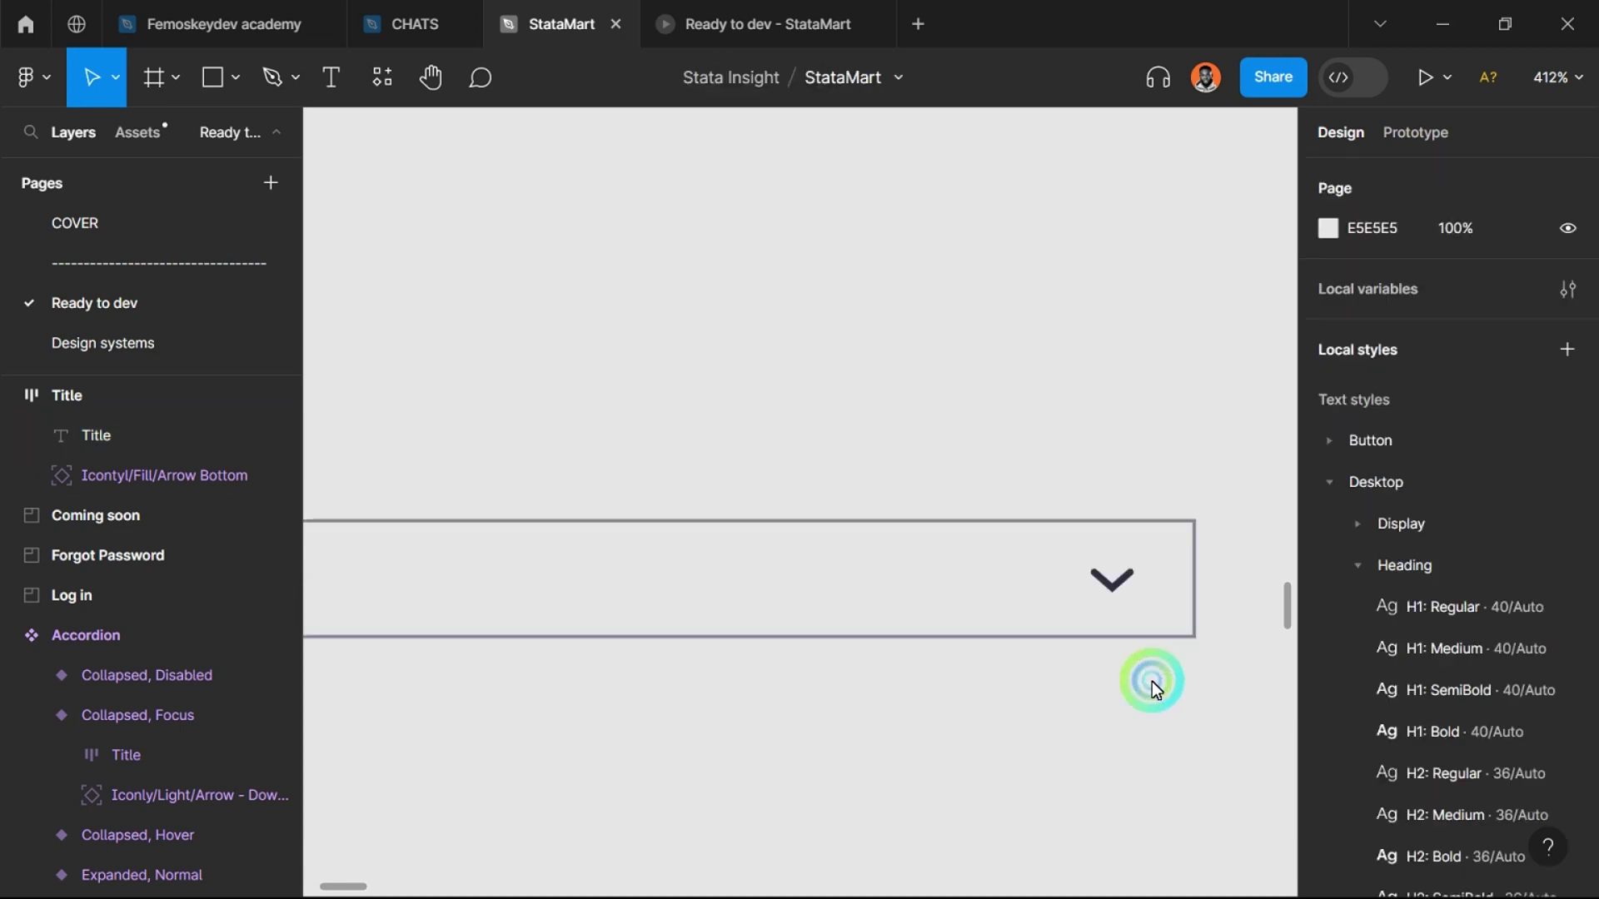
pyautogui.scroll(-5, 802, 621)
# Step: Change the Title row's right padding to 64, then settle on 56
pyautogui.click(569, 581)
pyautogui.click(1396, 674)
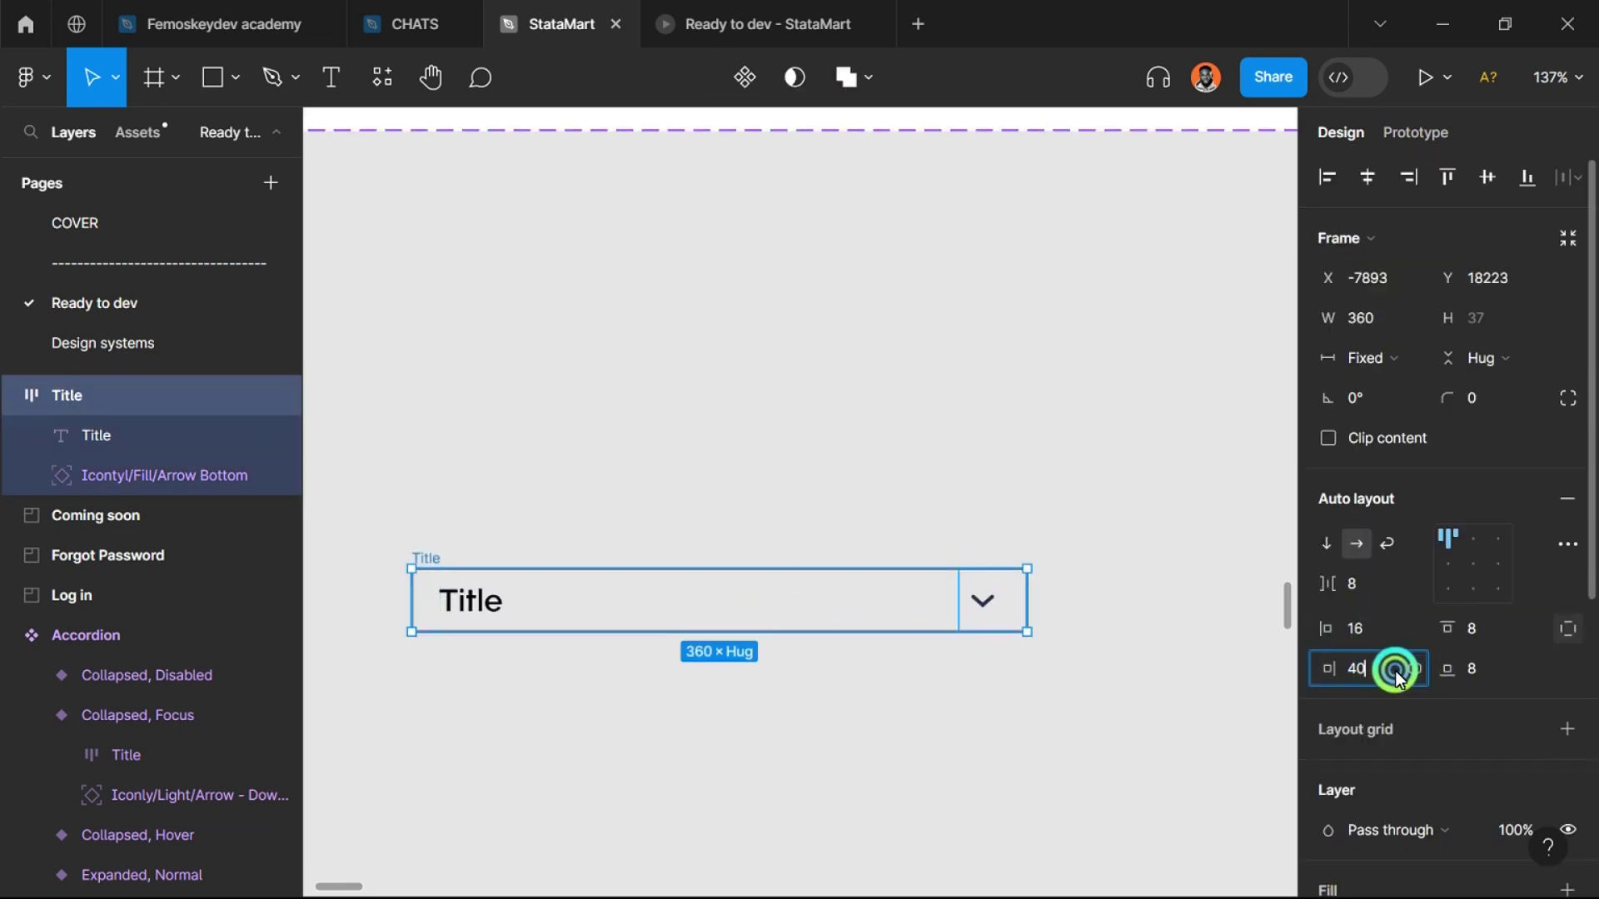
pyautogui.write('64')
pyautogui.press('Return')
pyautogui.click(680, 683)
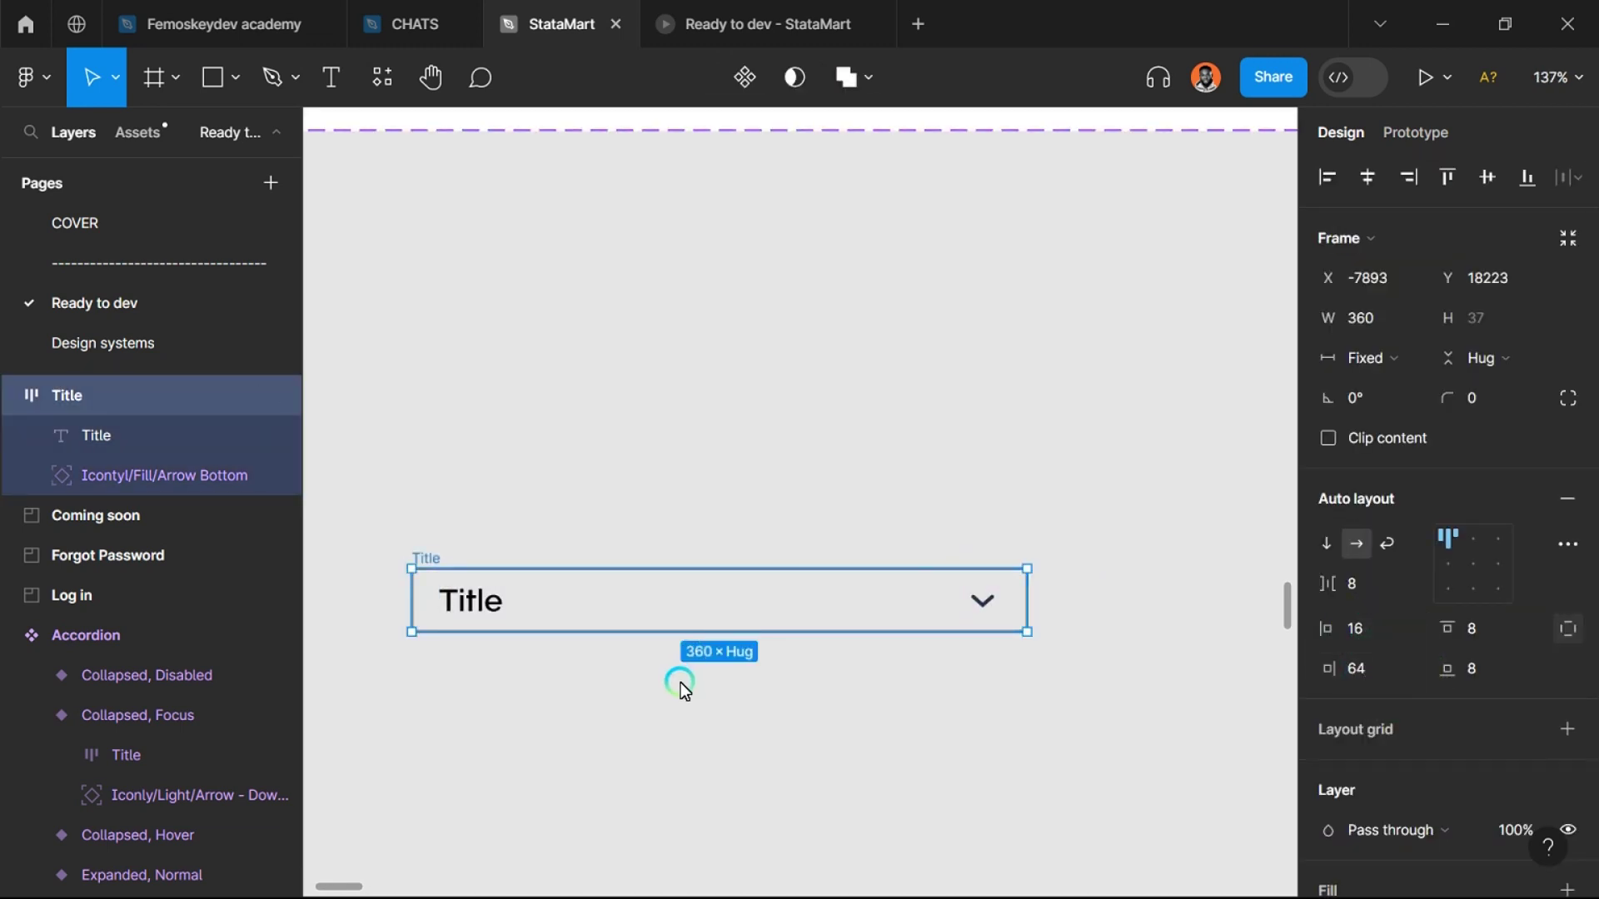
pyautogui.click(1381, 674)
pyautogui.write('56')
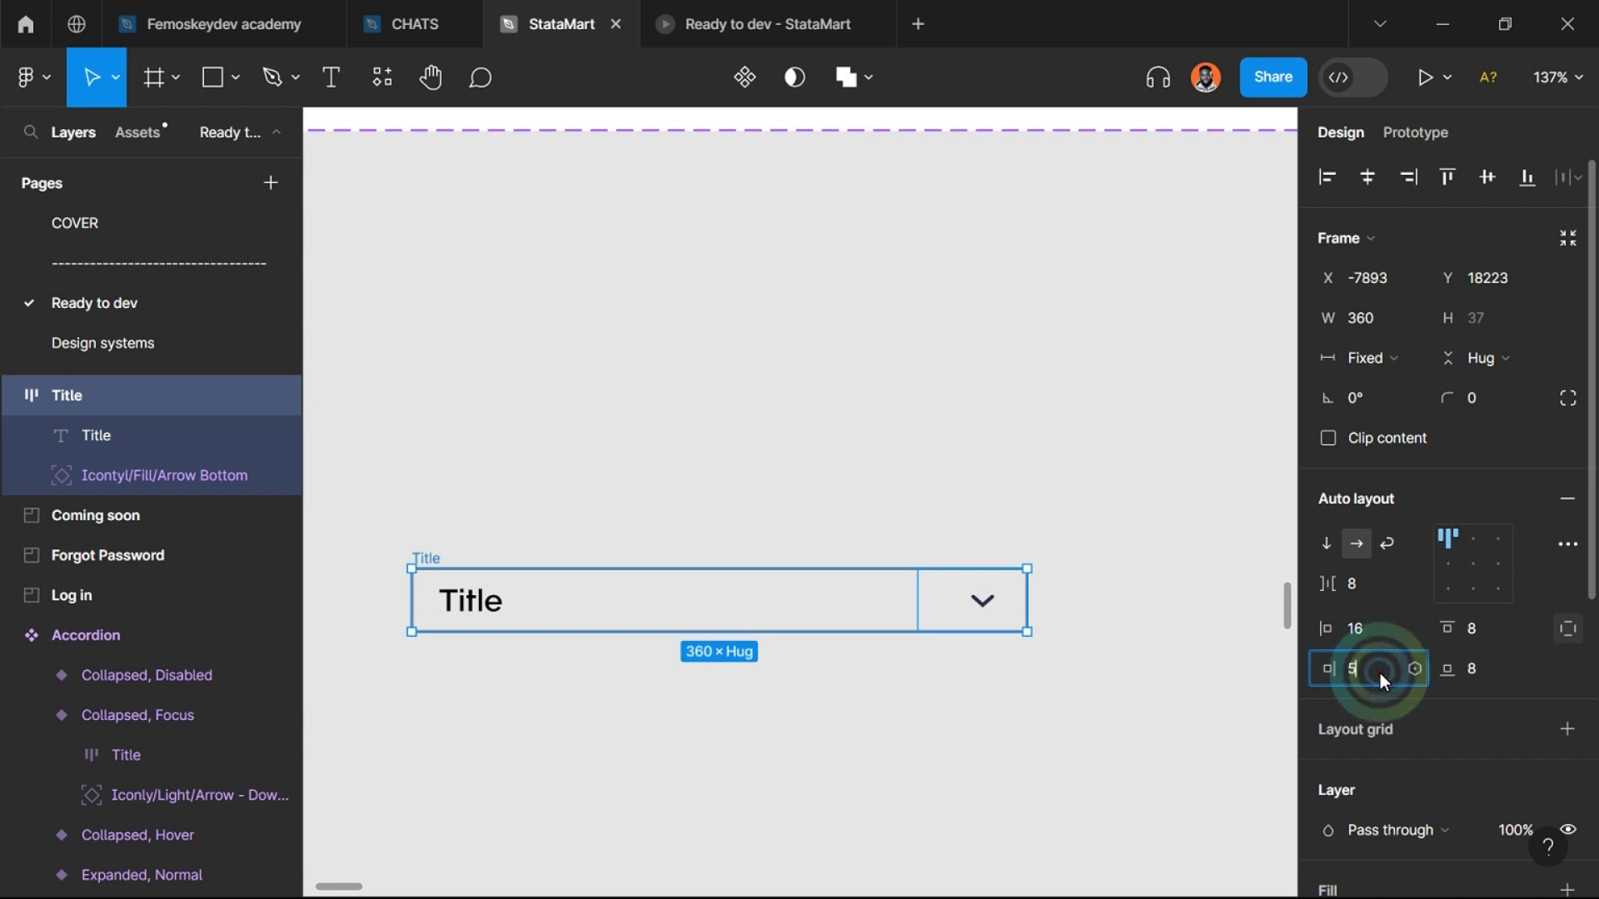
pyautogui.press('Return')
pyautogui.click(840, 637)
pyautogui.click(764, 687)
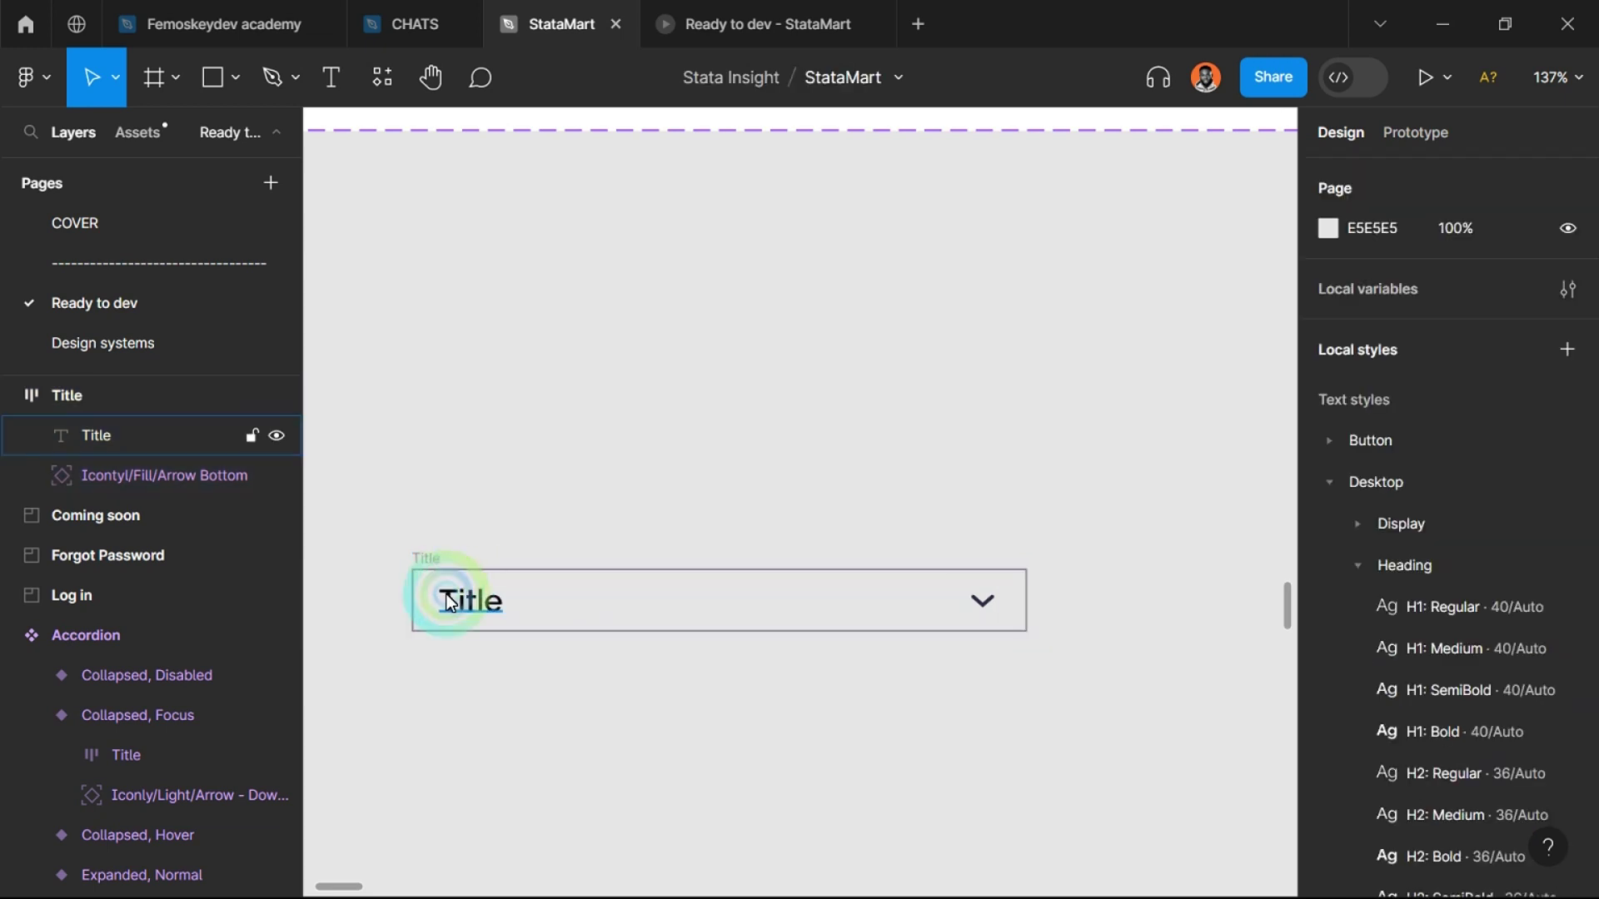
pyautogui.click(446, 596)
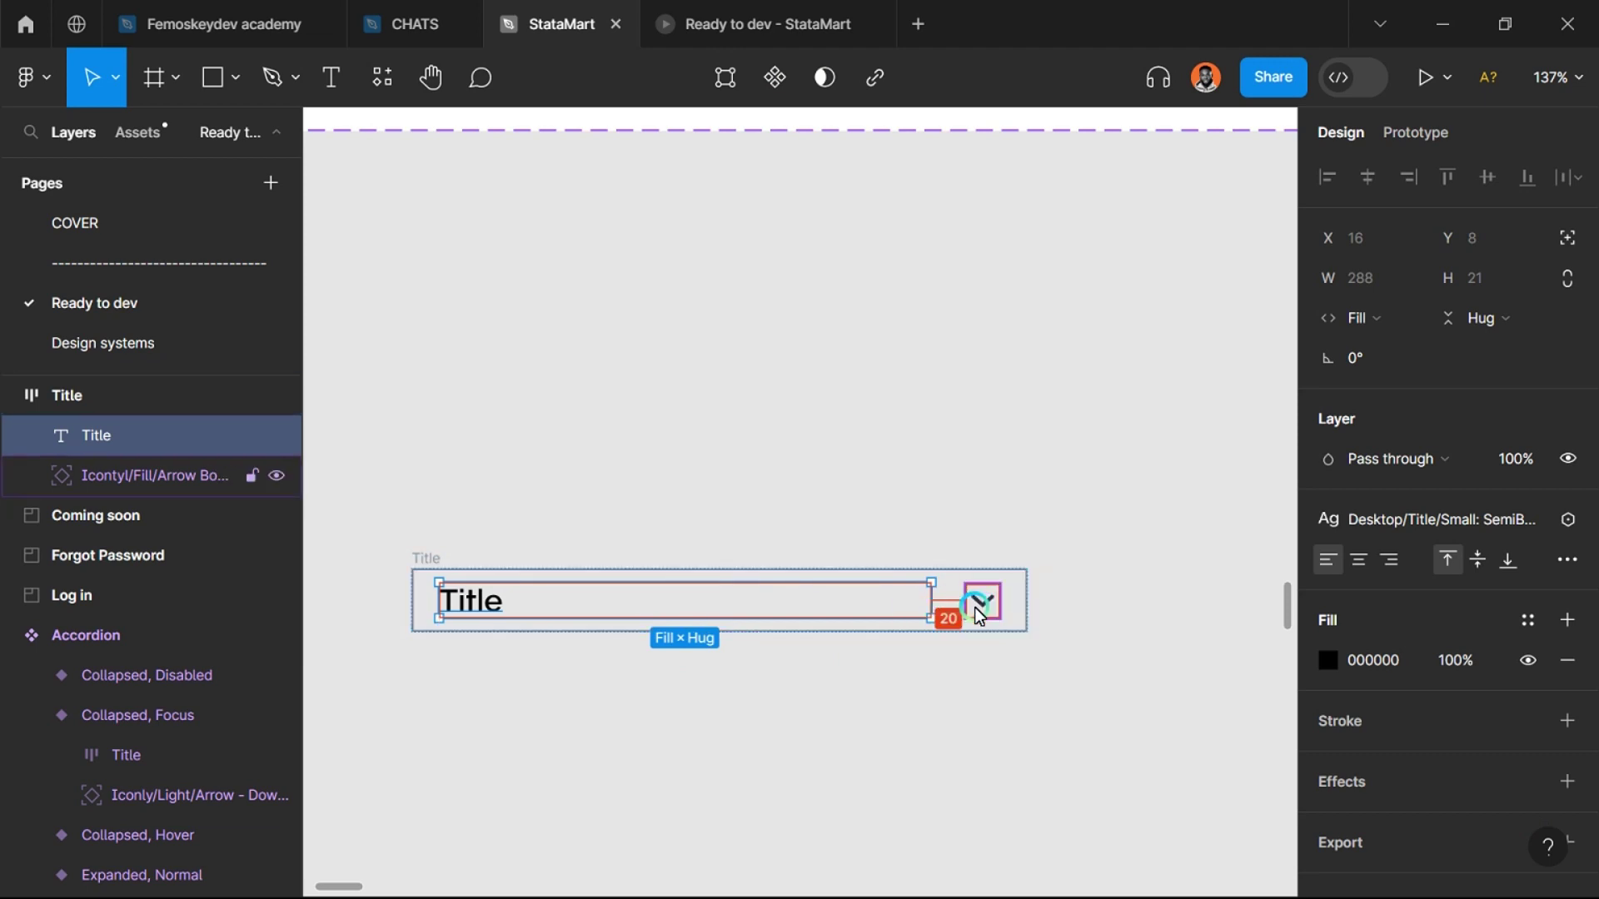
# Step: Wrap the auto-layout Title row in a new frame with Ctrl+Alt+G
pyautogui.click(881, 481)
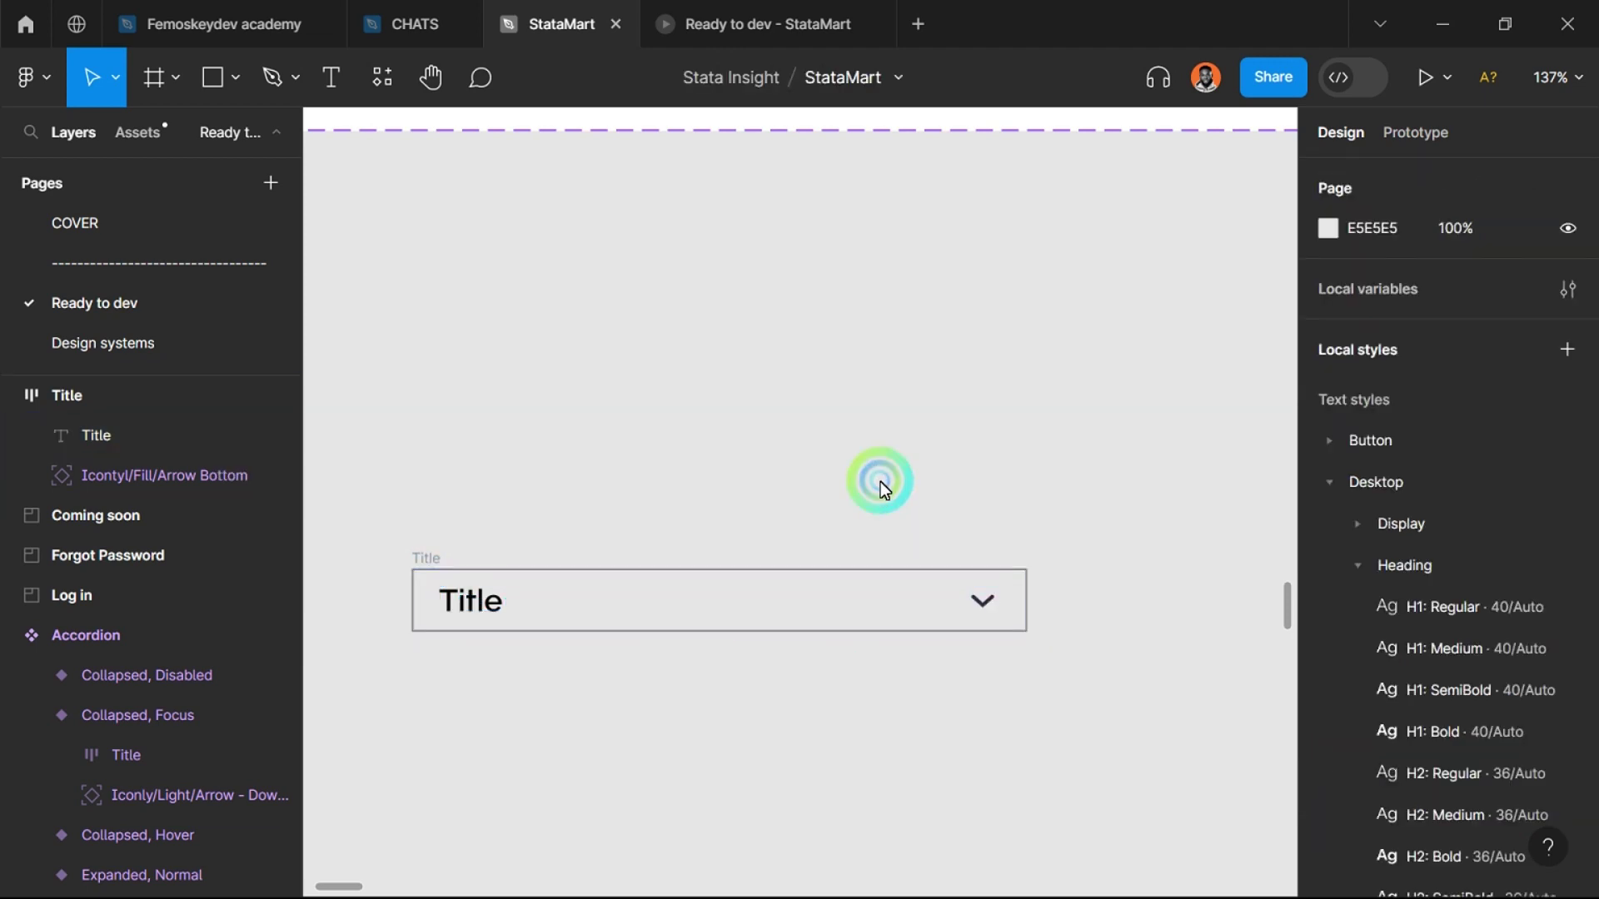
pyautogui.scroll(-3, 877, 658)
pyautogui.scroll(4, 798, 588)
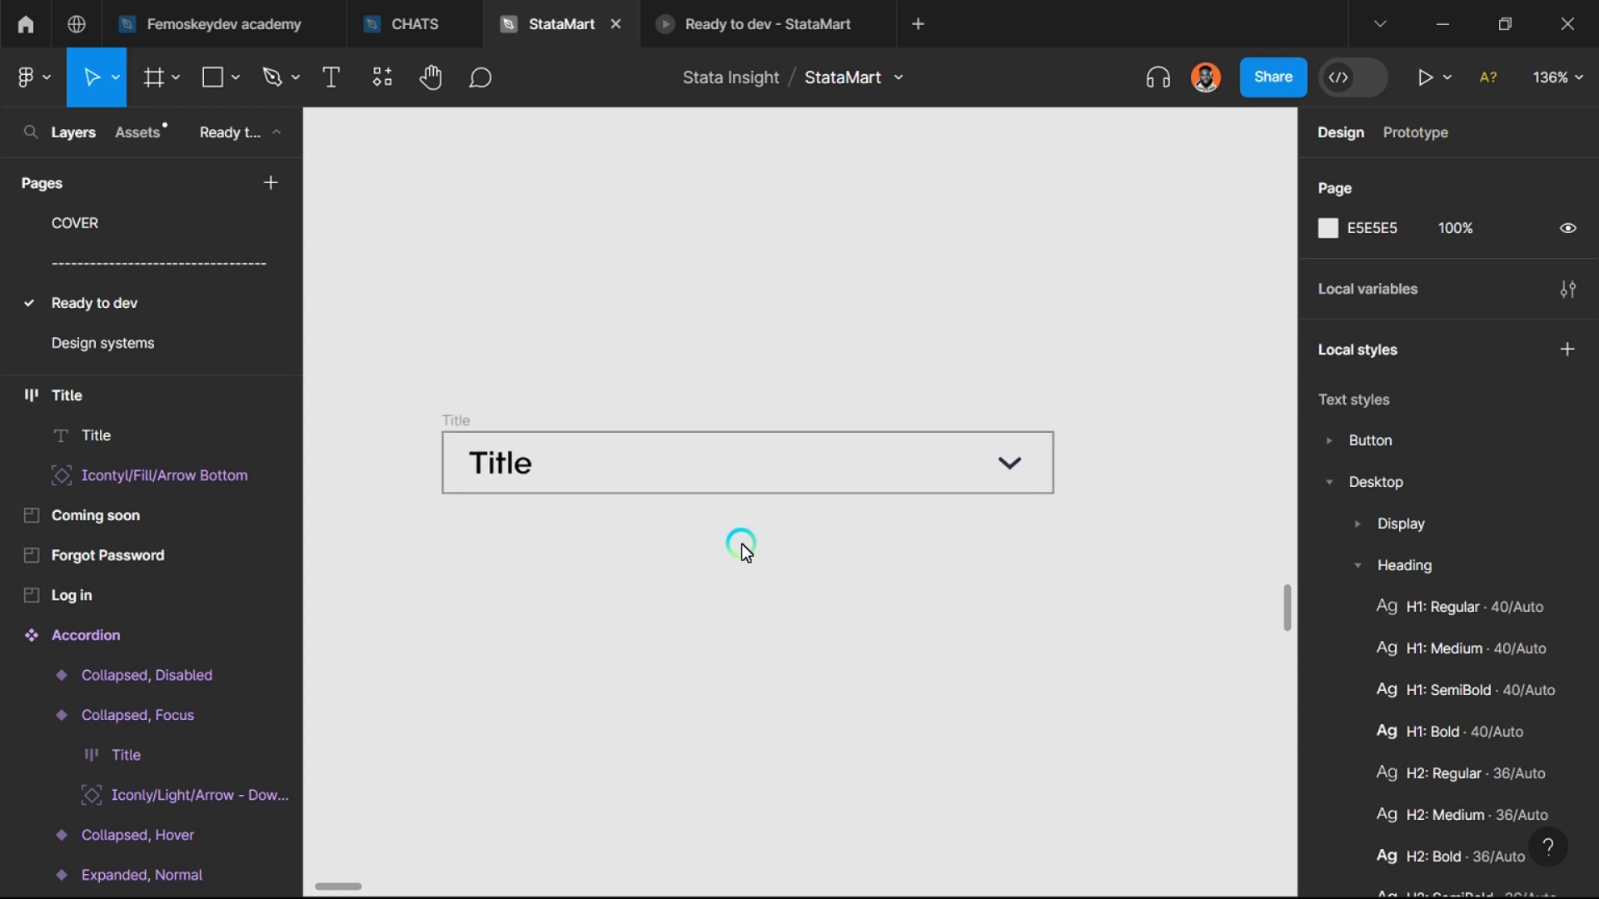
pyautogui.click(459, 421)
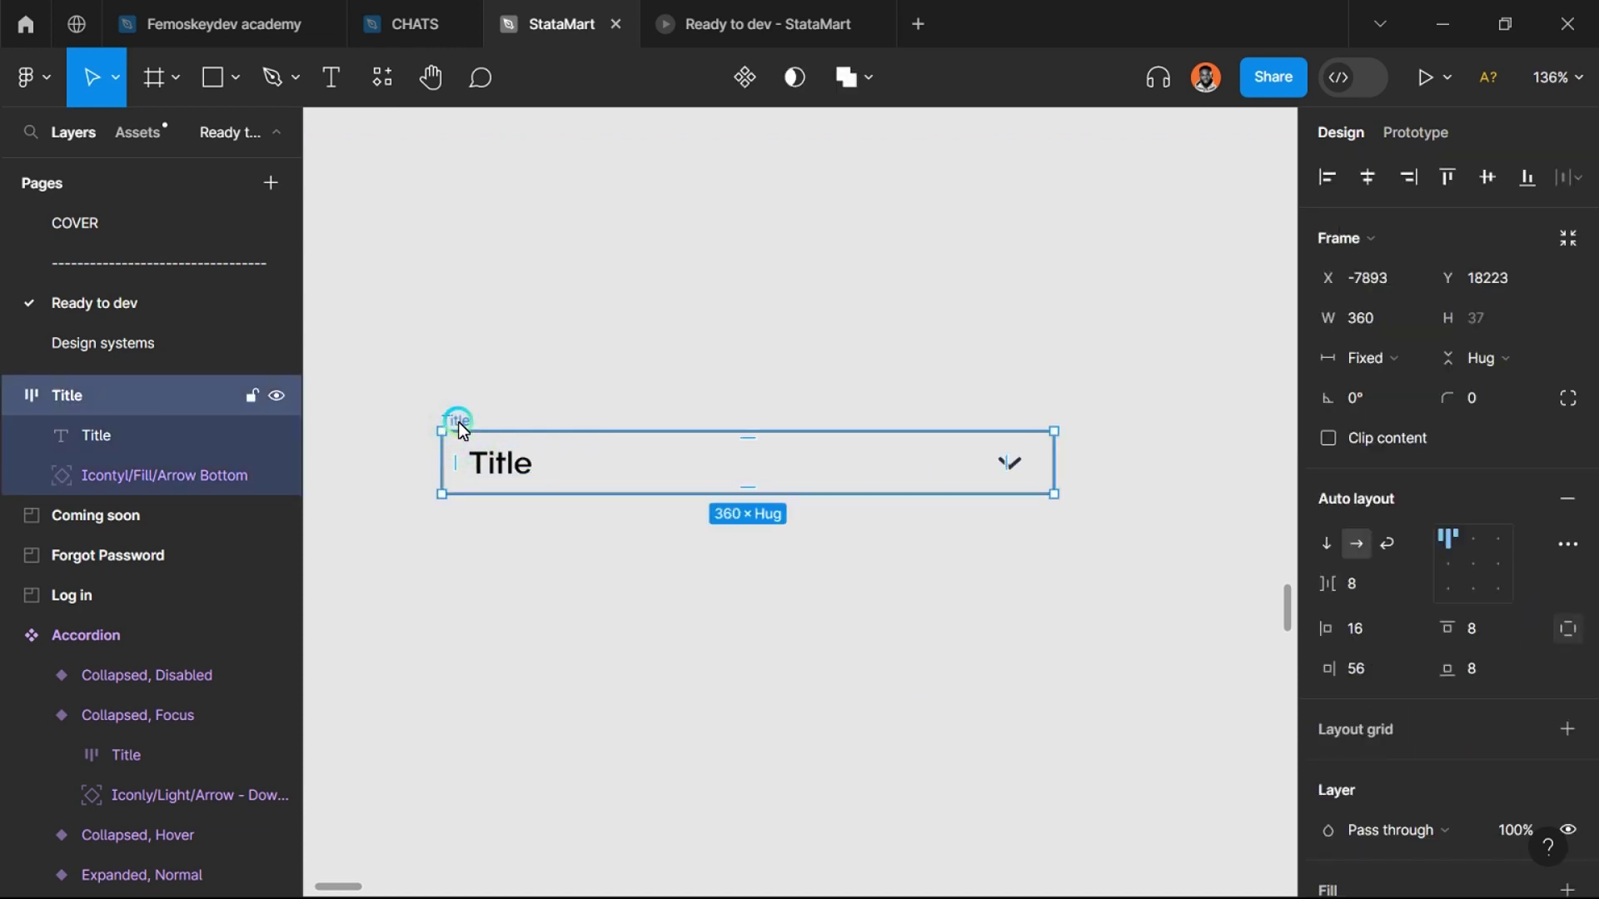
pyautogui.hotkey('ctrl', 'alt', 'g')
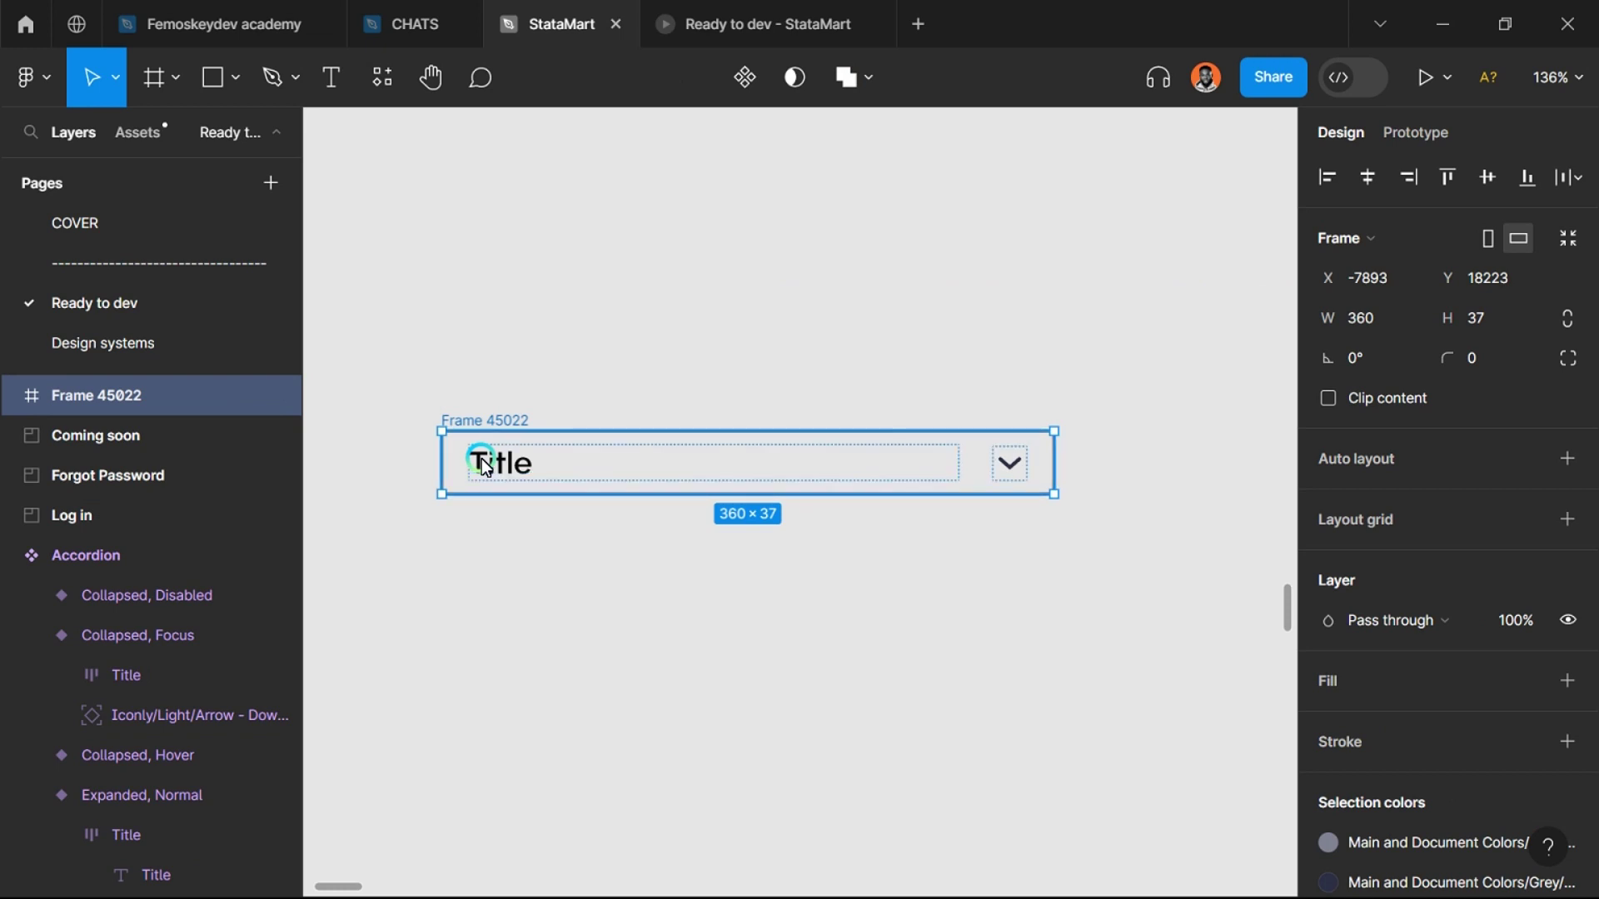
# Step: Rename the new wrapper frame 'Accordion' and select the Title row inside it
pyautogui.doubleClick(508, 420)
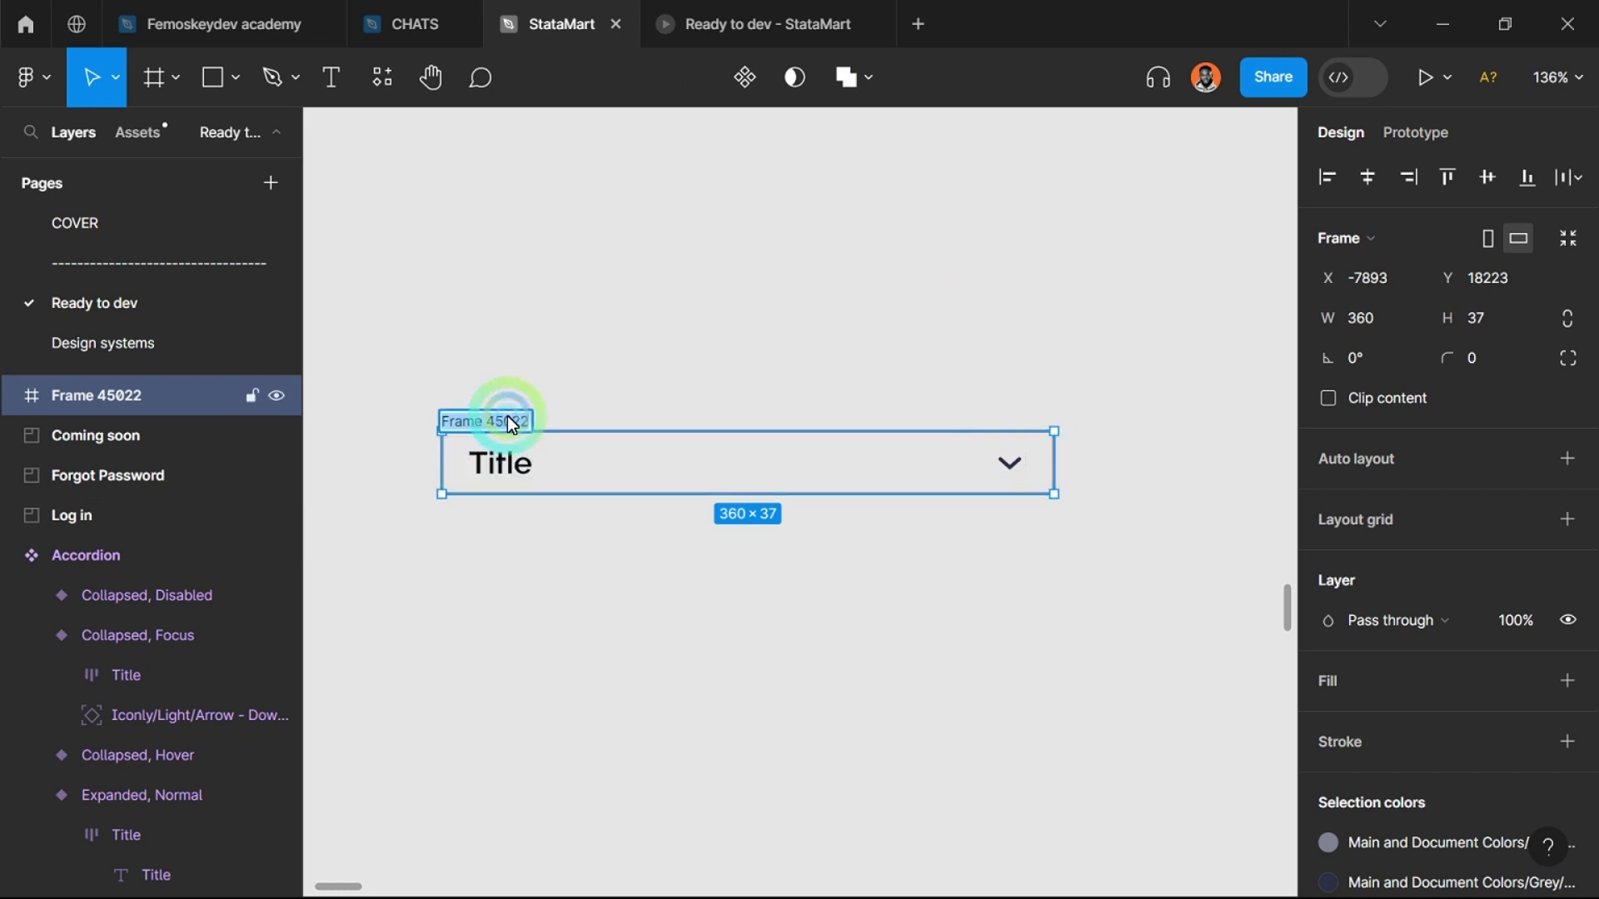
pyautogui.scroll(-6, 541, 589)
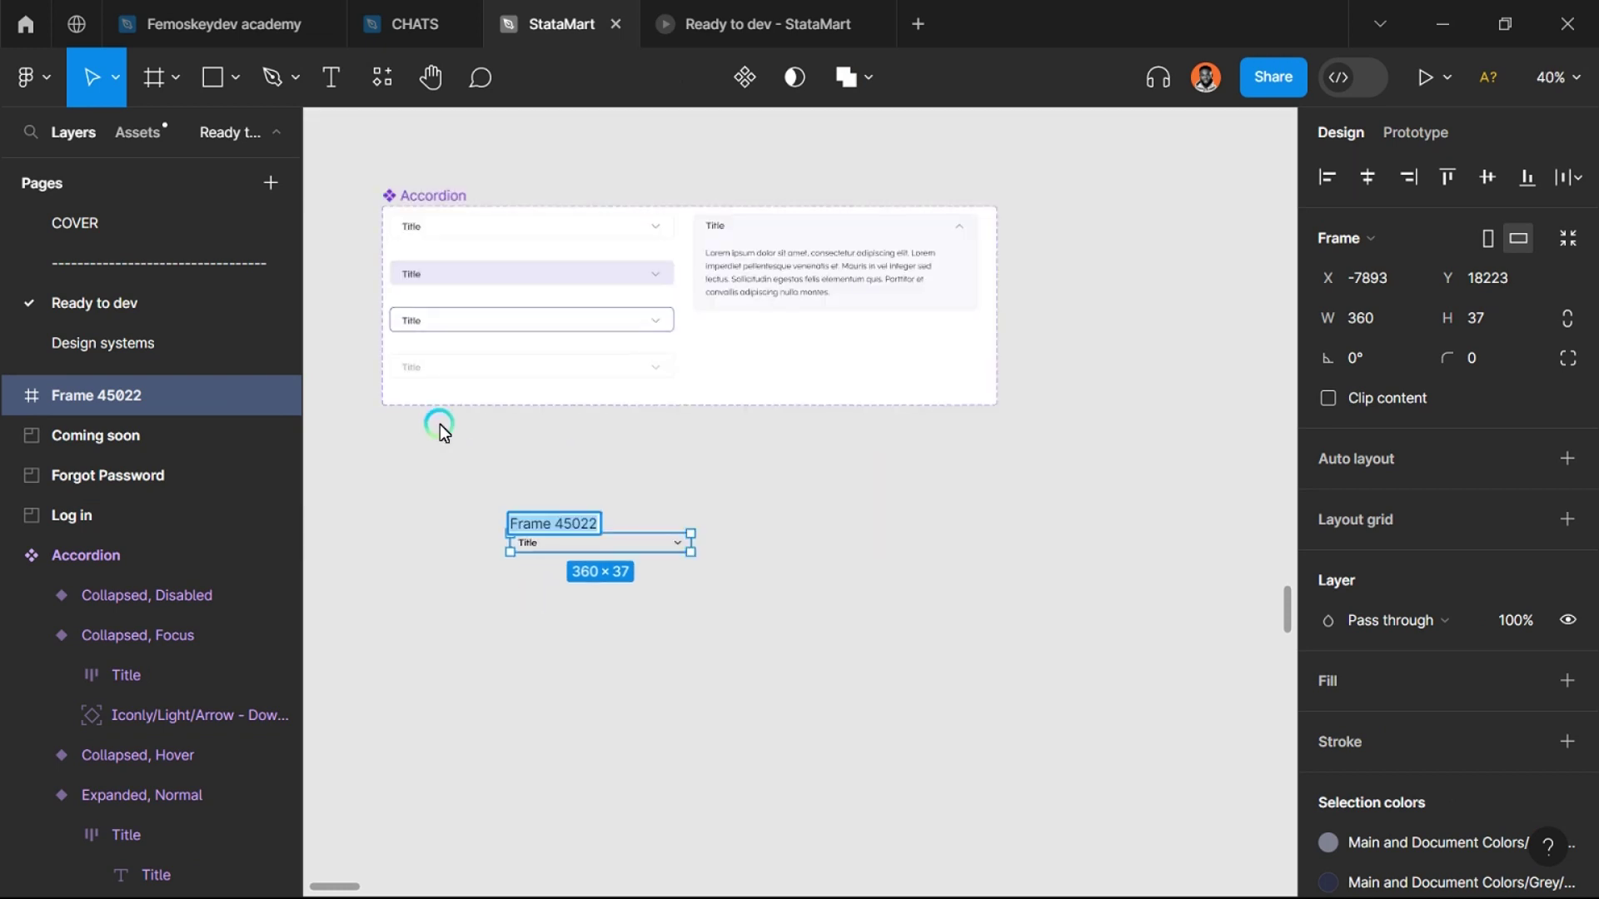
pyautogui.click(418, 198)
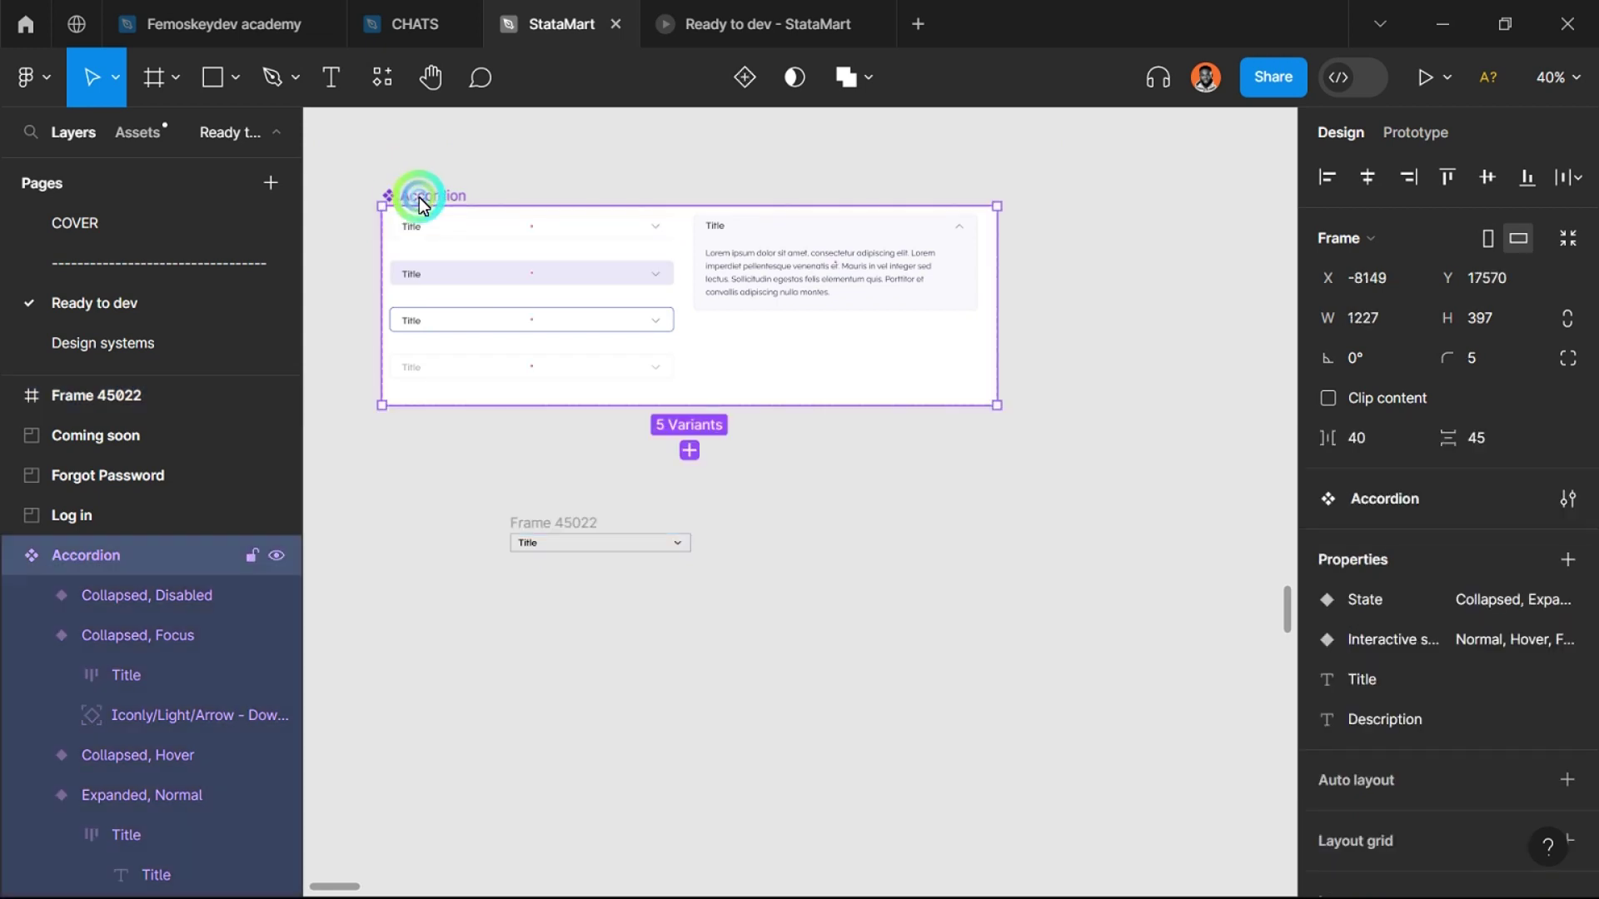
pyautogui.scroll(3, 528, 603)
pyautogui.click(527, 602)
pyautogui.click(541, 473)
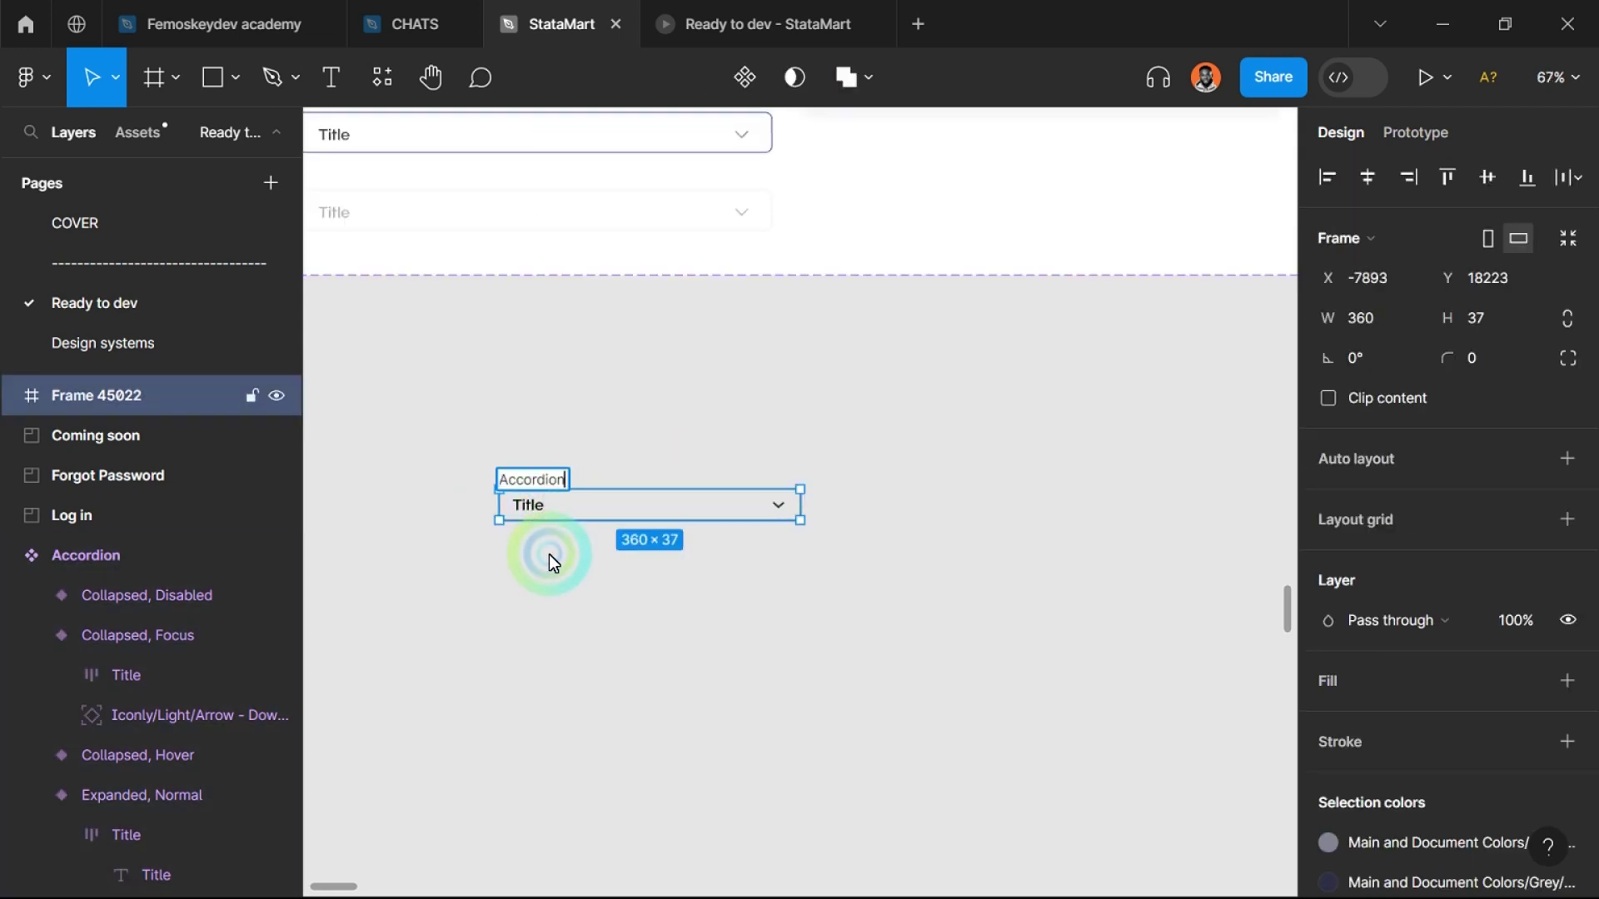
pyautogui.scroll(4, 549, 555)
pyautogui.click(554, 561)
pyautogui.click(513, 481)
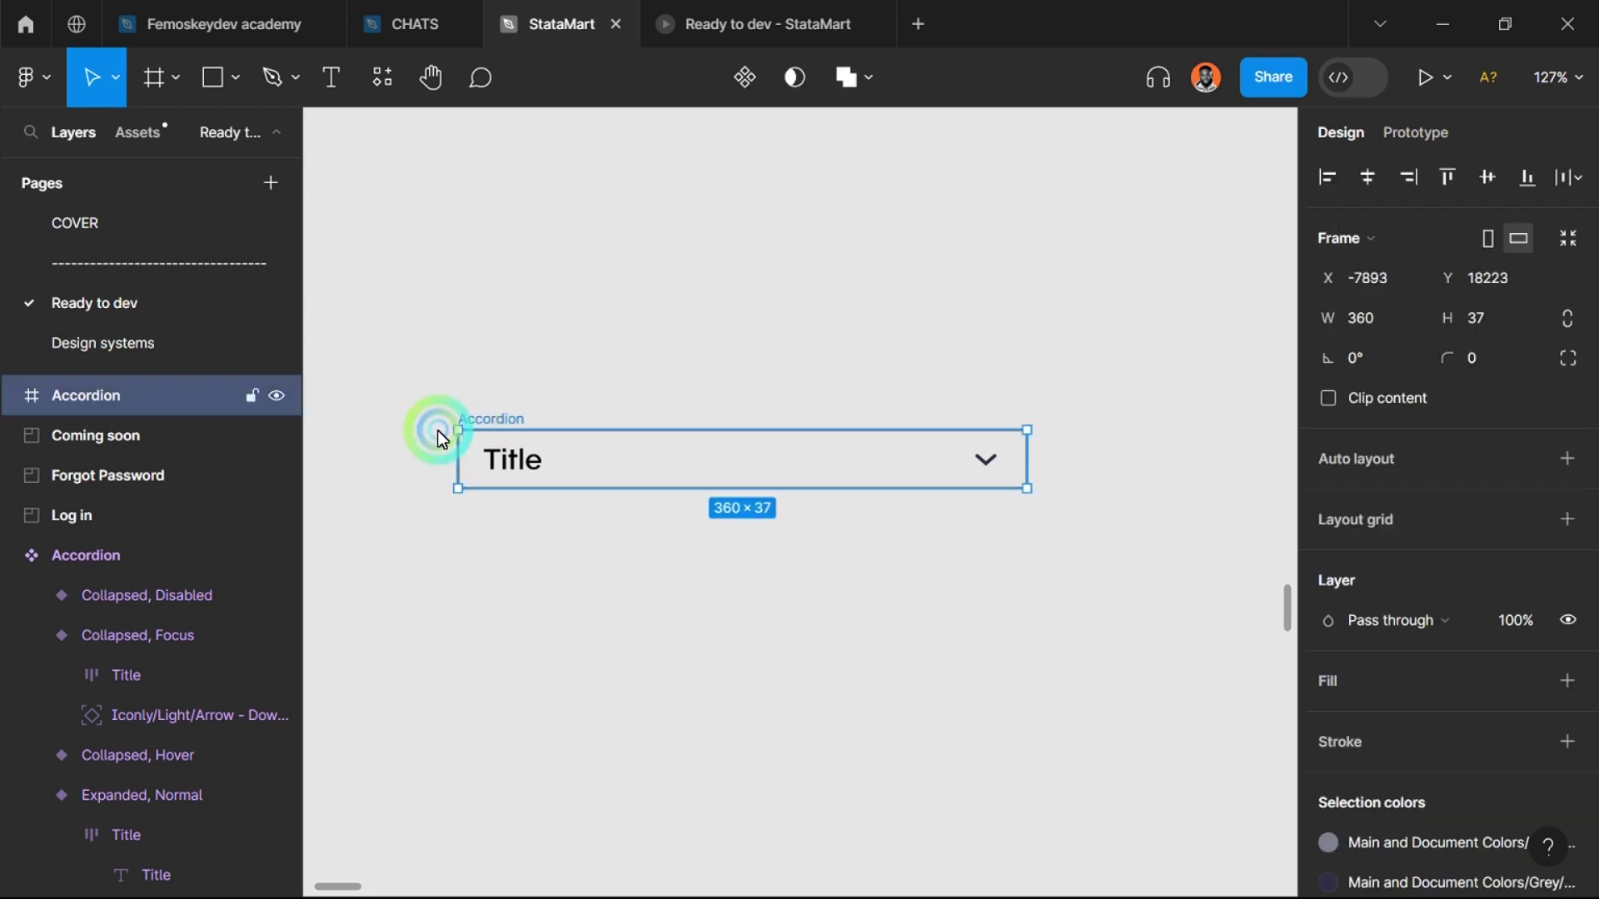
pyautogui.click(14, 396)
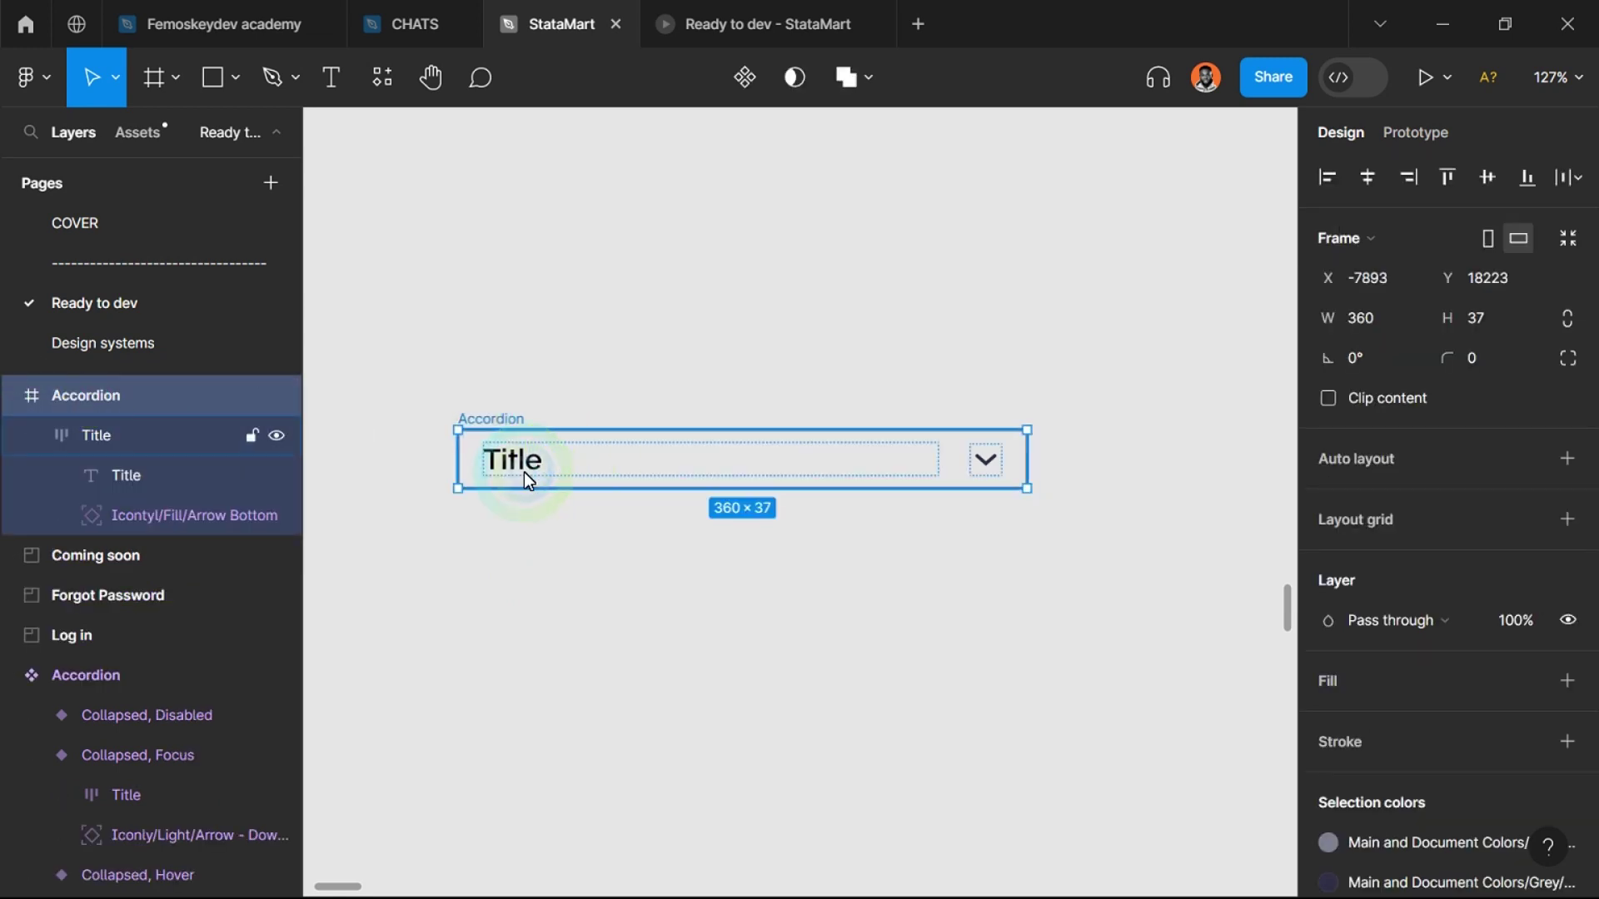
pyautogui.click(40, 441)
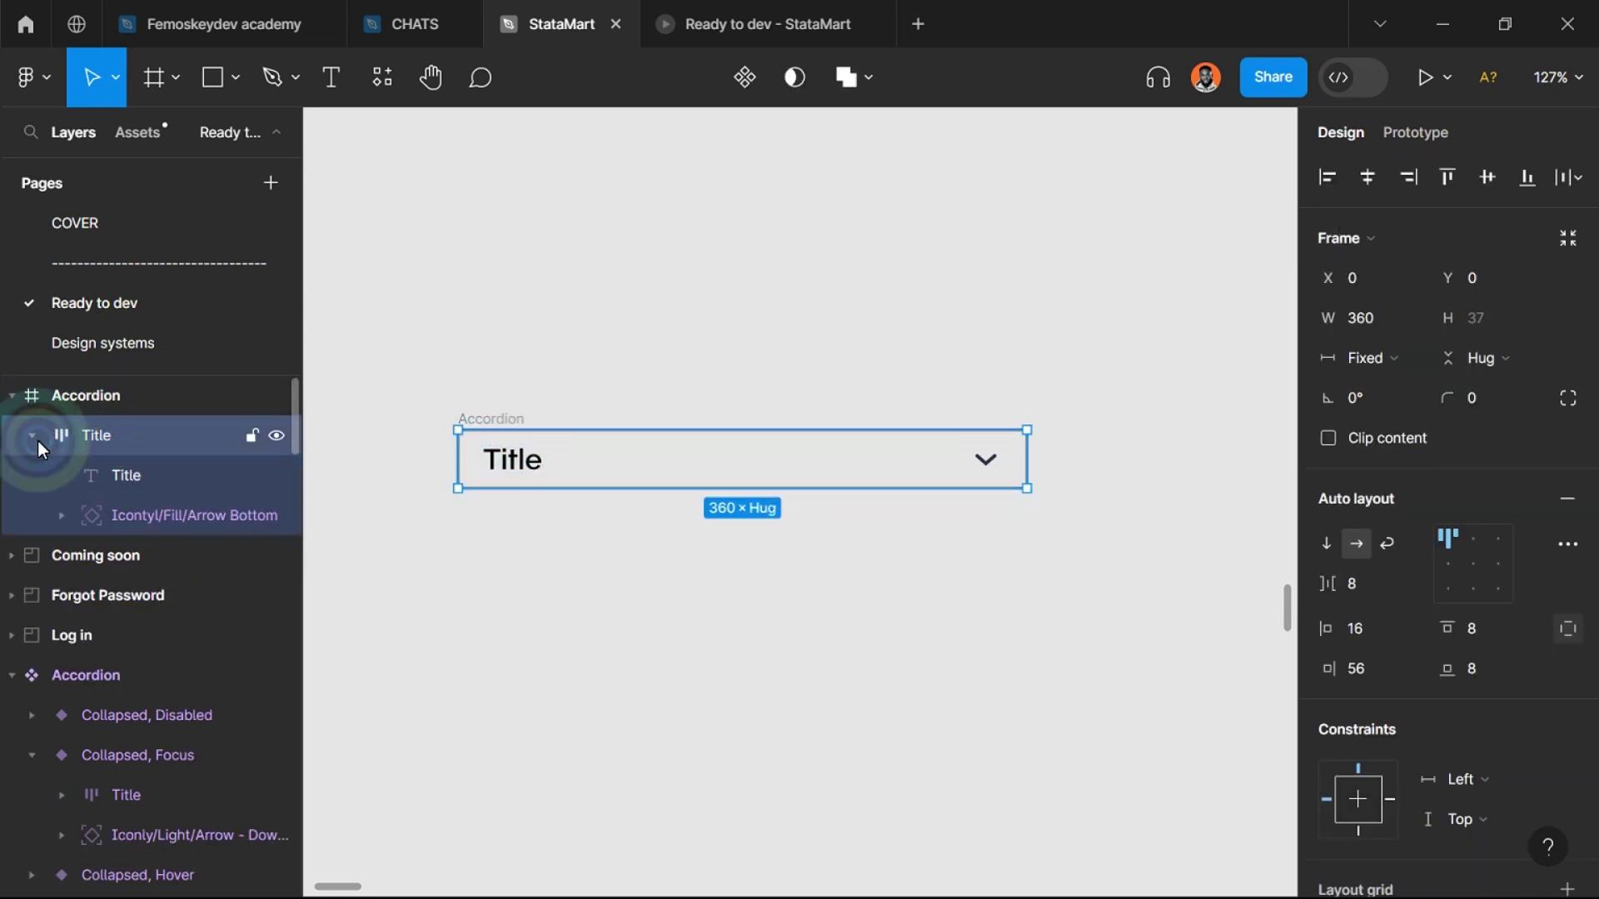
pyautogui.click(35, 439)
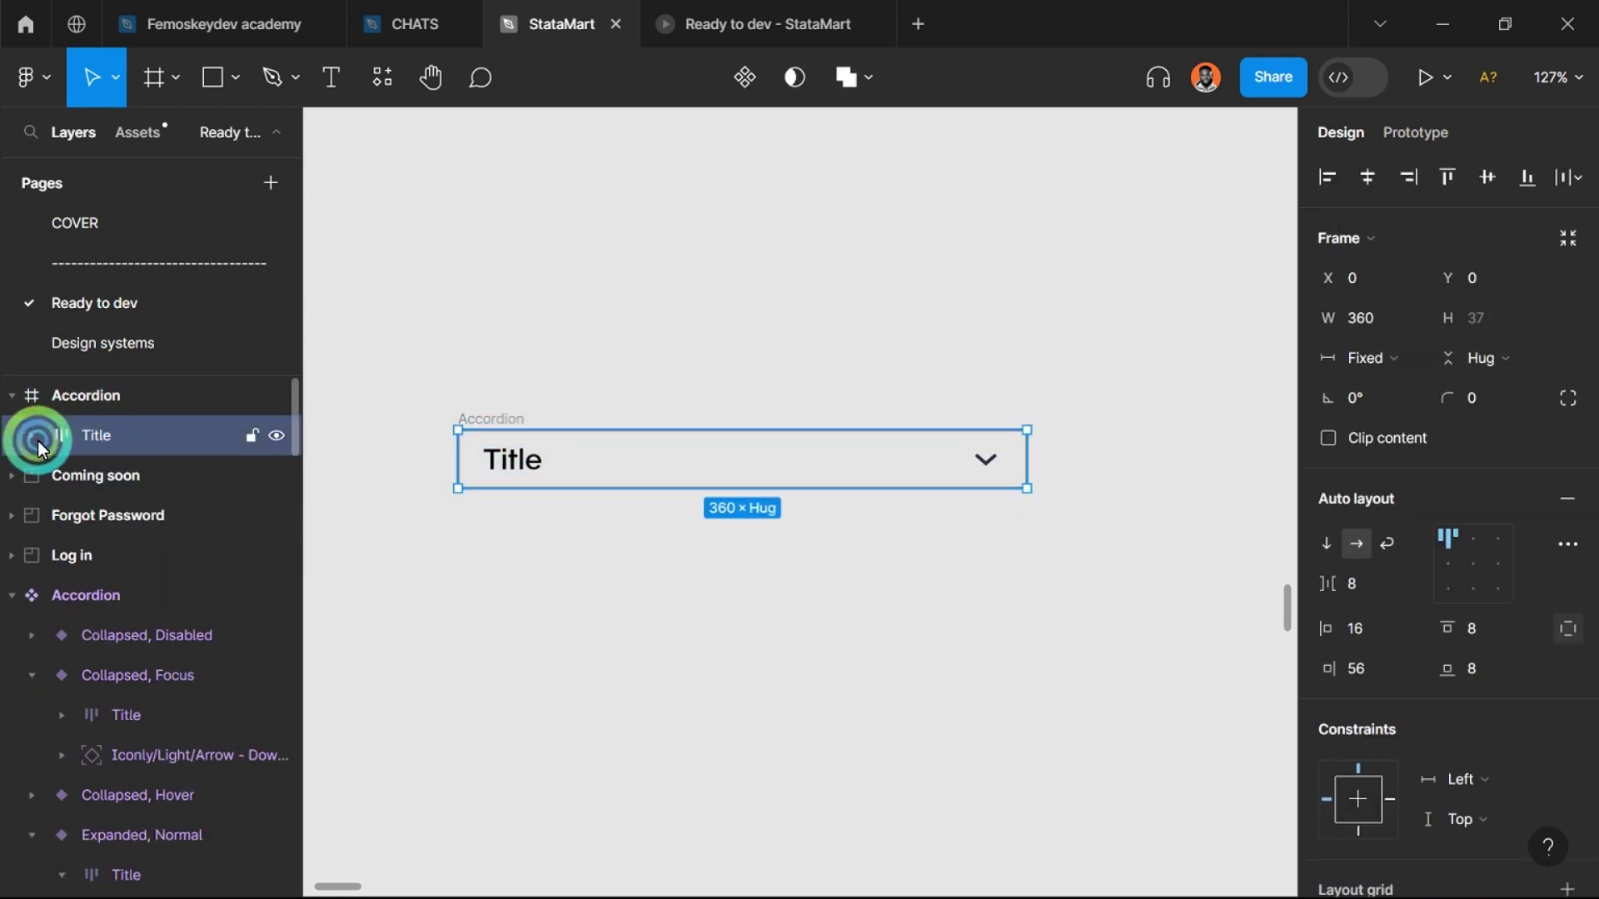
pyautogui.click(891, 562)
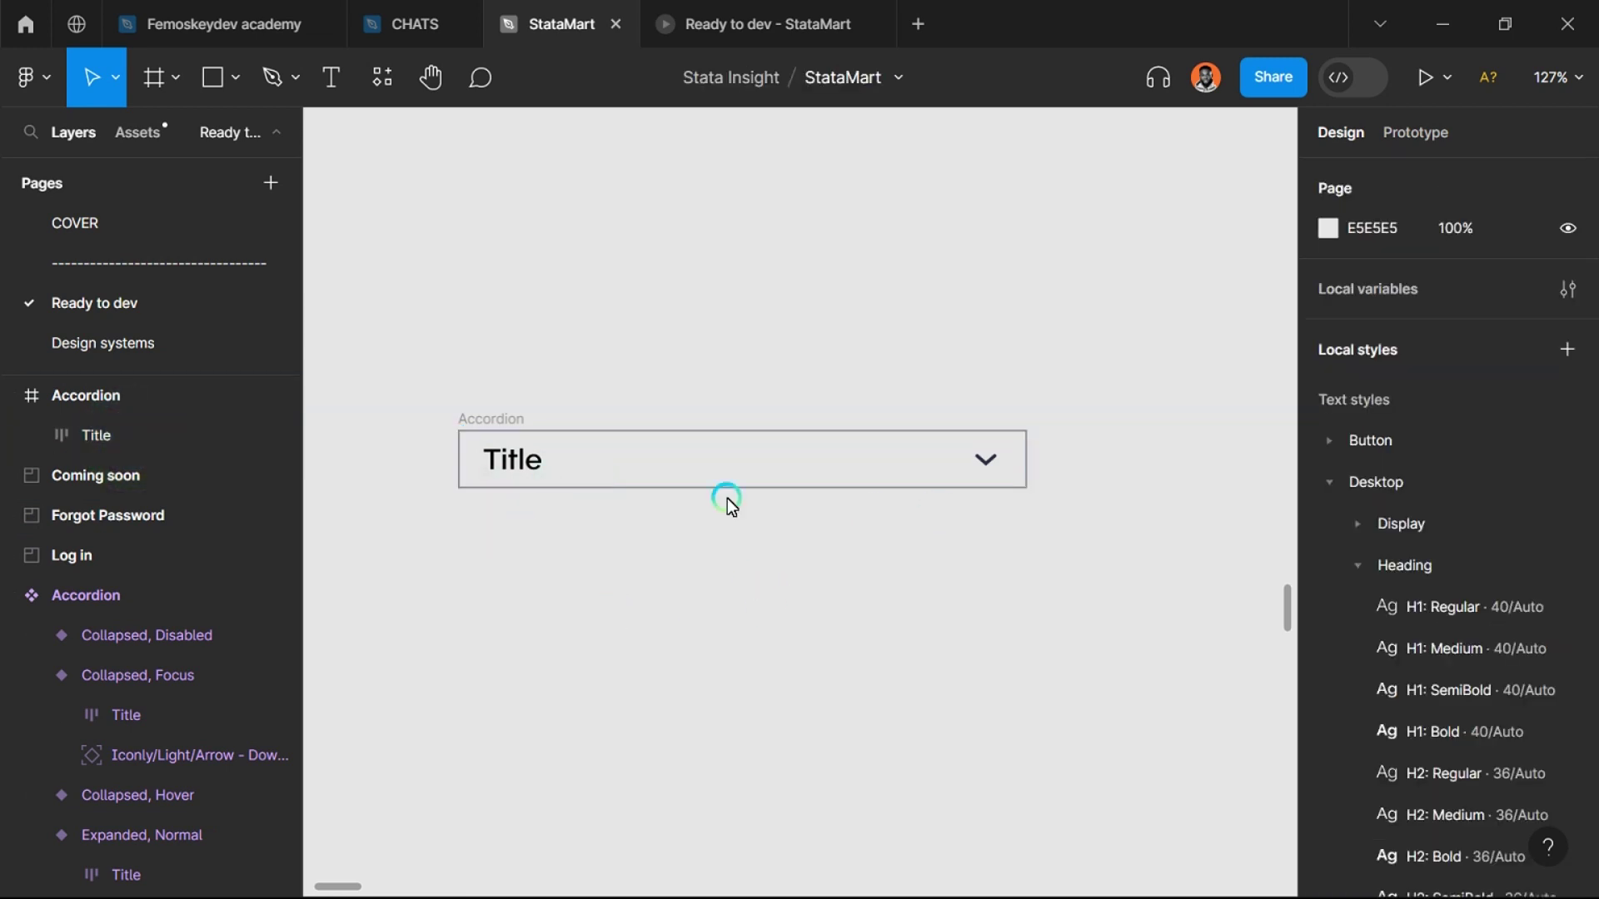
pyautogui.scroll(1, 682, 509)
pyautogui.doubleClick(462, 450)
pyautogui.doubleClick(476, 451)
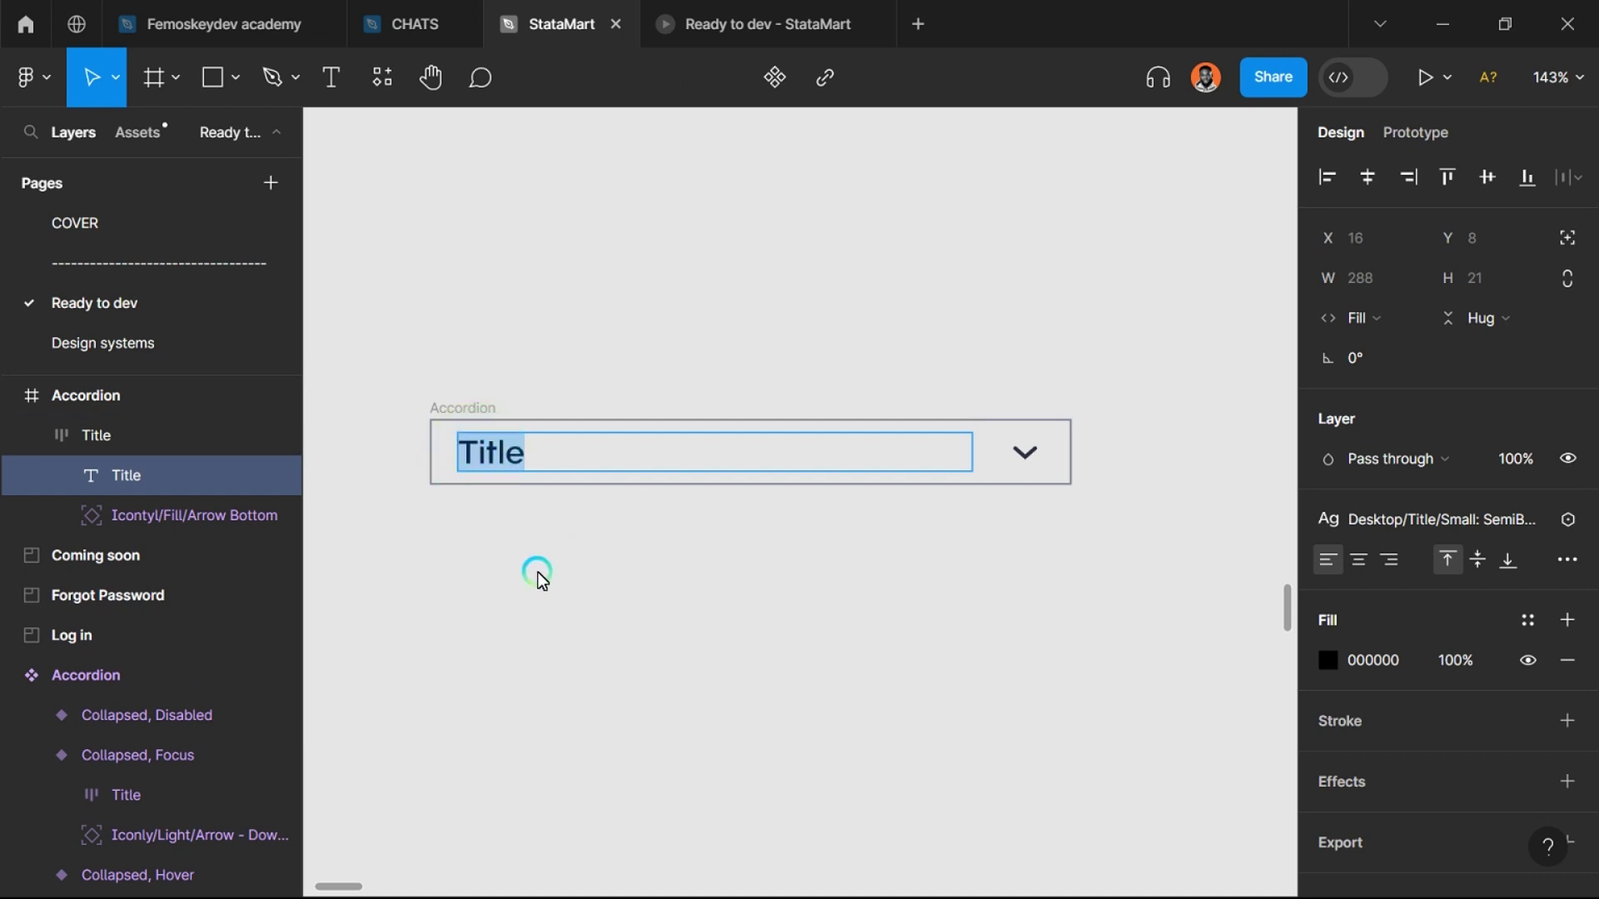
pyautogui.click(536, 615)
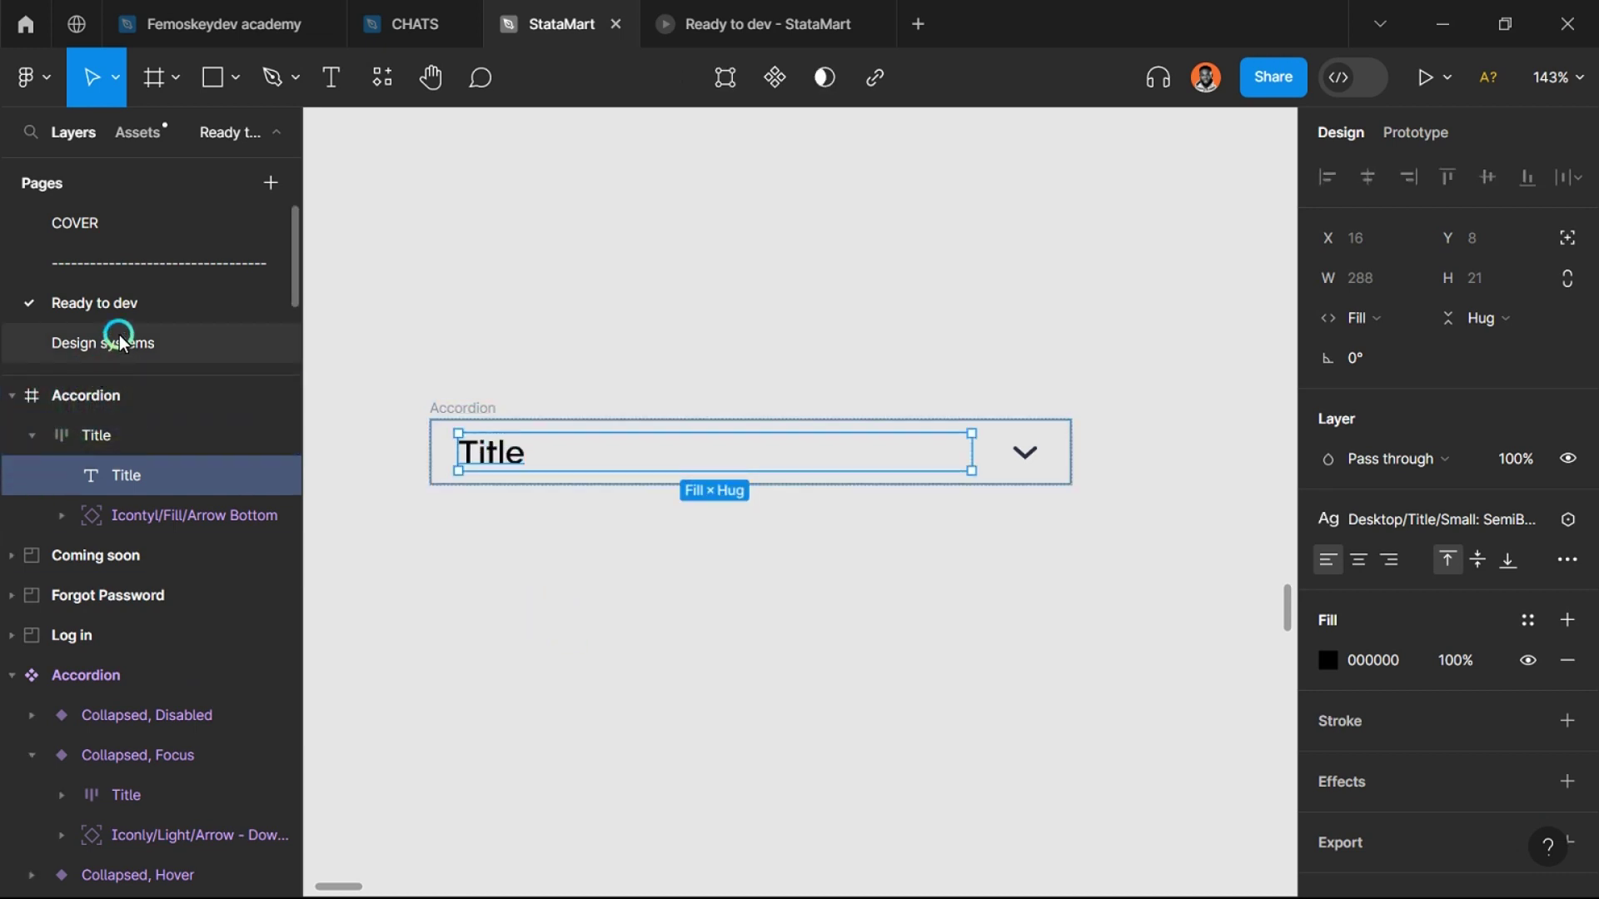
pyautogui.doubleClick(128, 306)
pyautogui.press('Right')
pyautogui.press('Right')
pyautogui.press('Right')
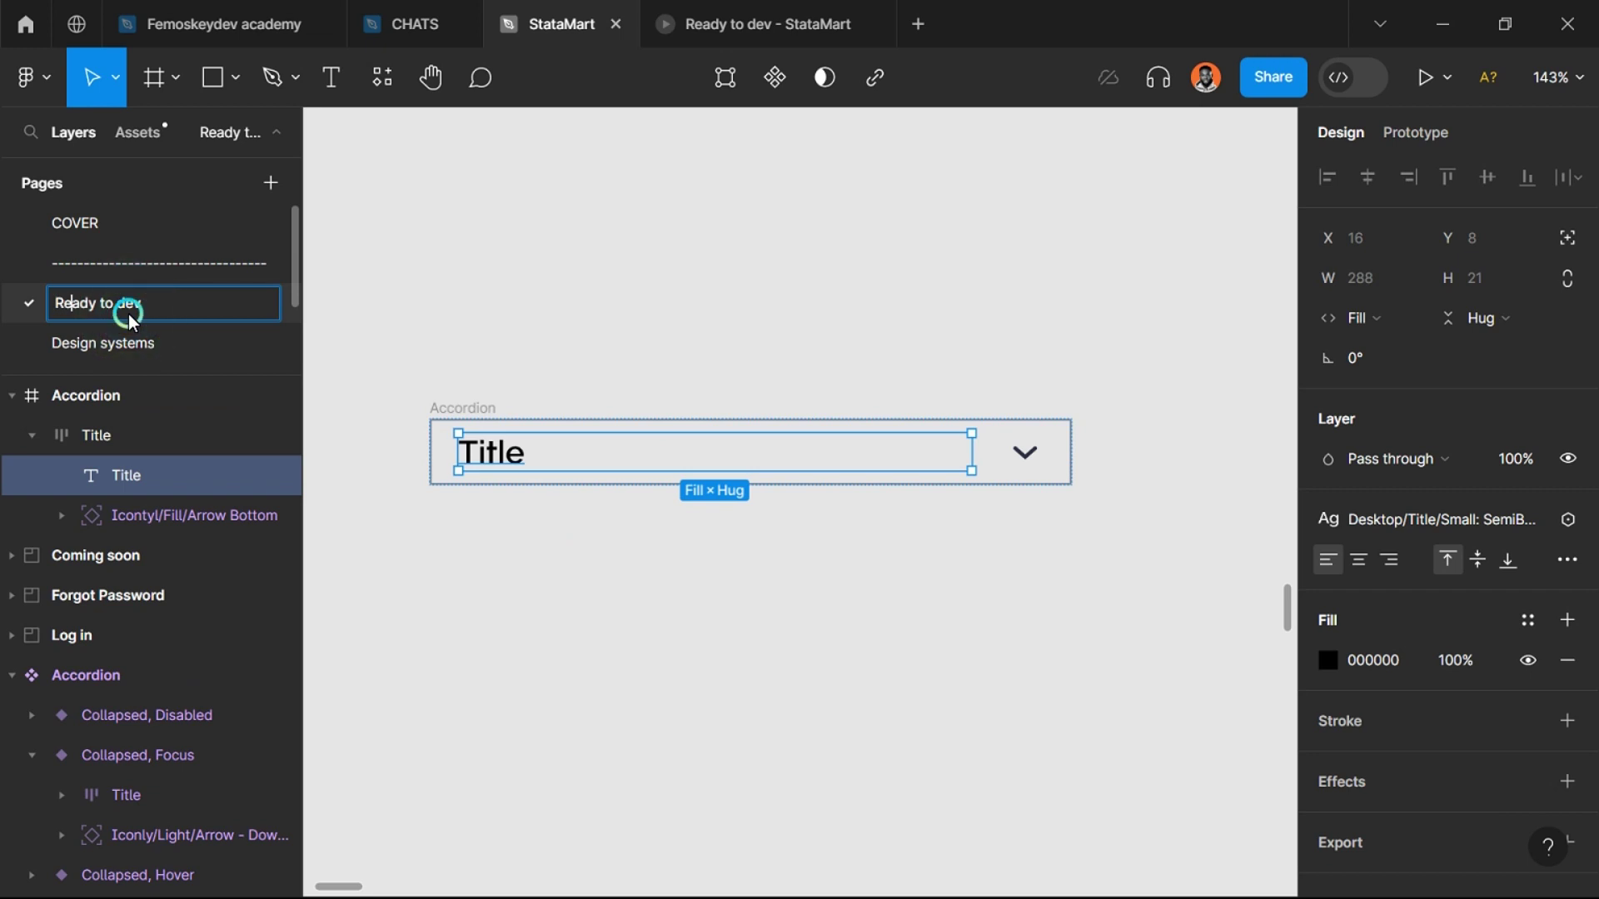
pyautogui.hotkey('shift', 'Left')
# Step: Replace the Title text with a sentence about designing awesome experiences and loving to teach
pyautogui.click(466, 416)
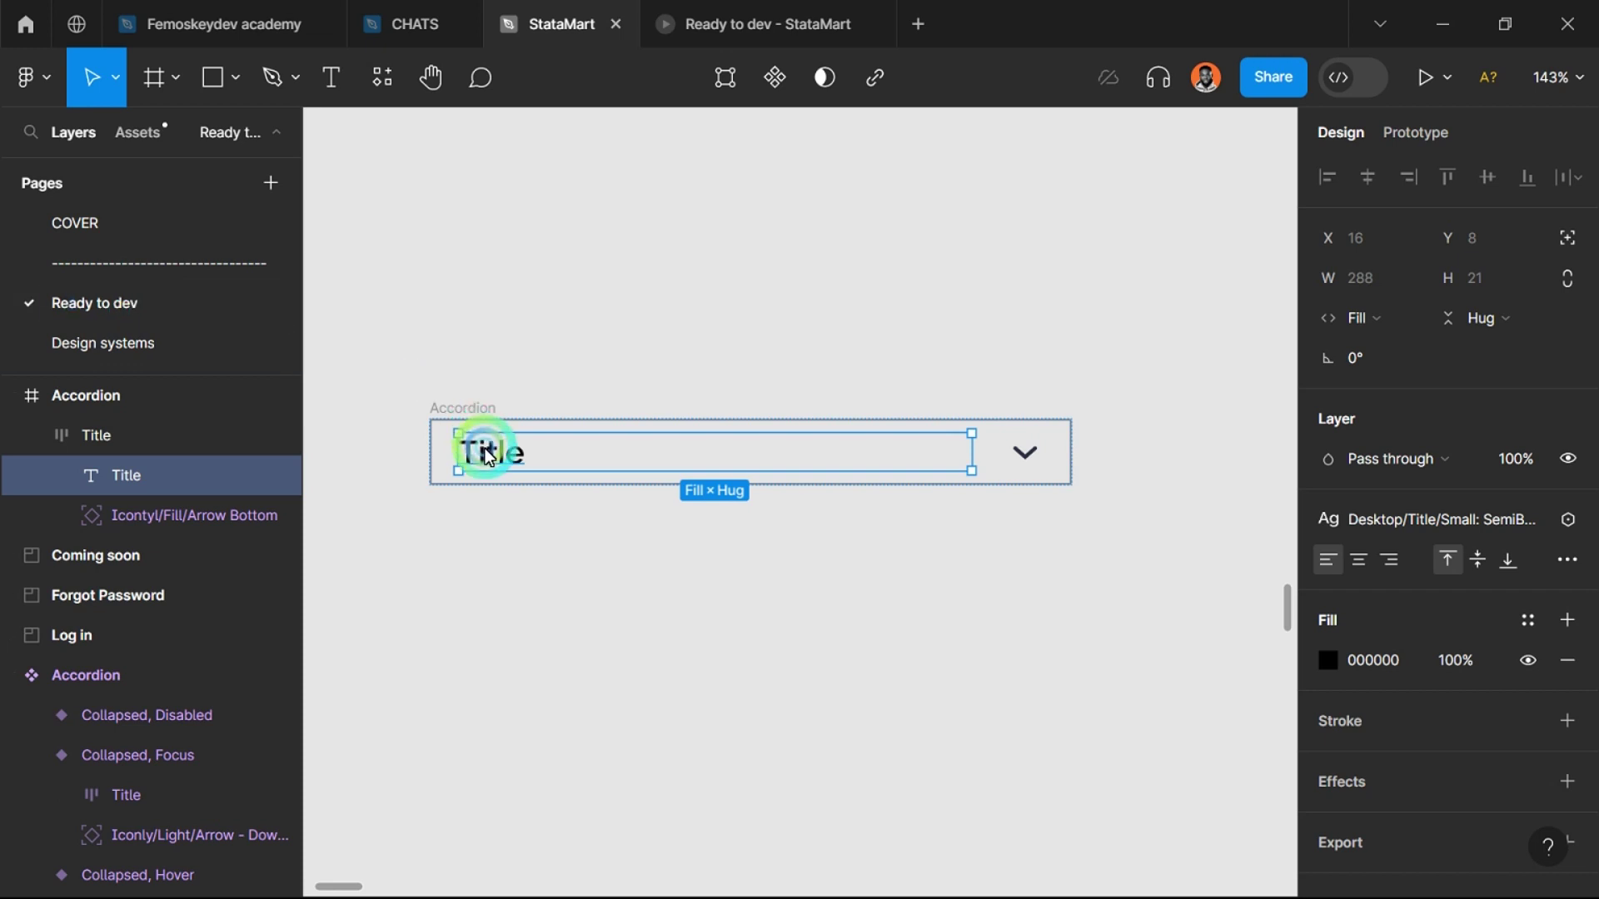
pyautogui.doubleClick(496, 456)
pyautogui.write('I')
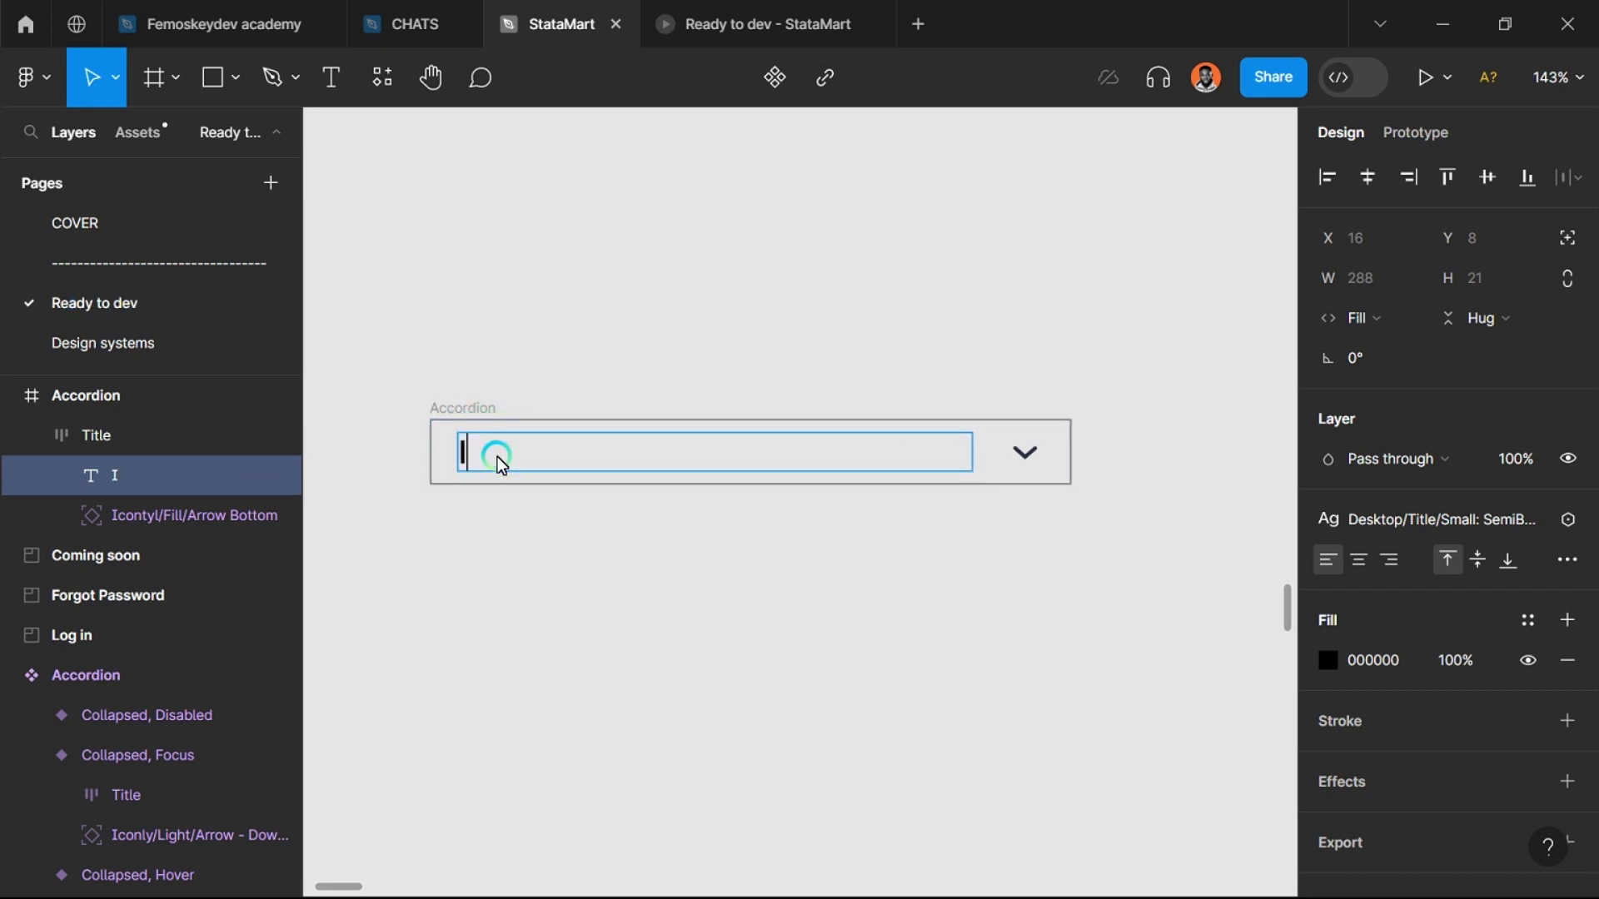
pyautogui.write(' am femo')
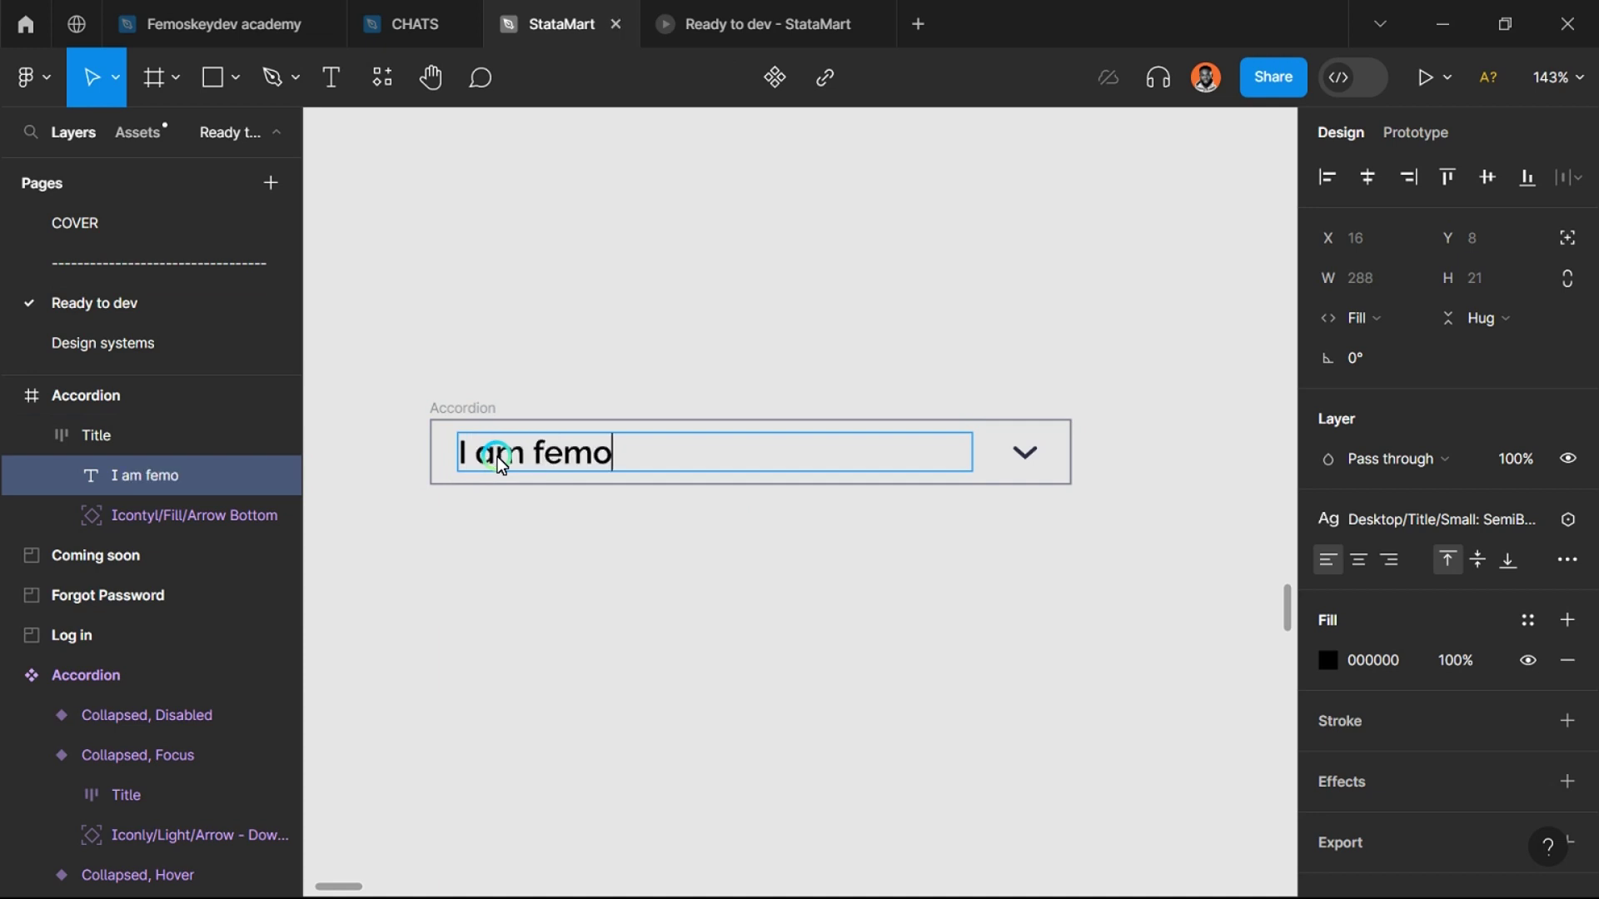
pyautogui.write('skeyde')
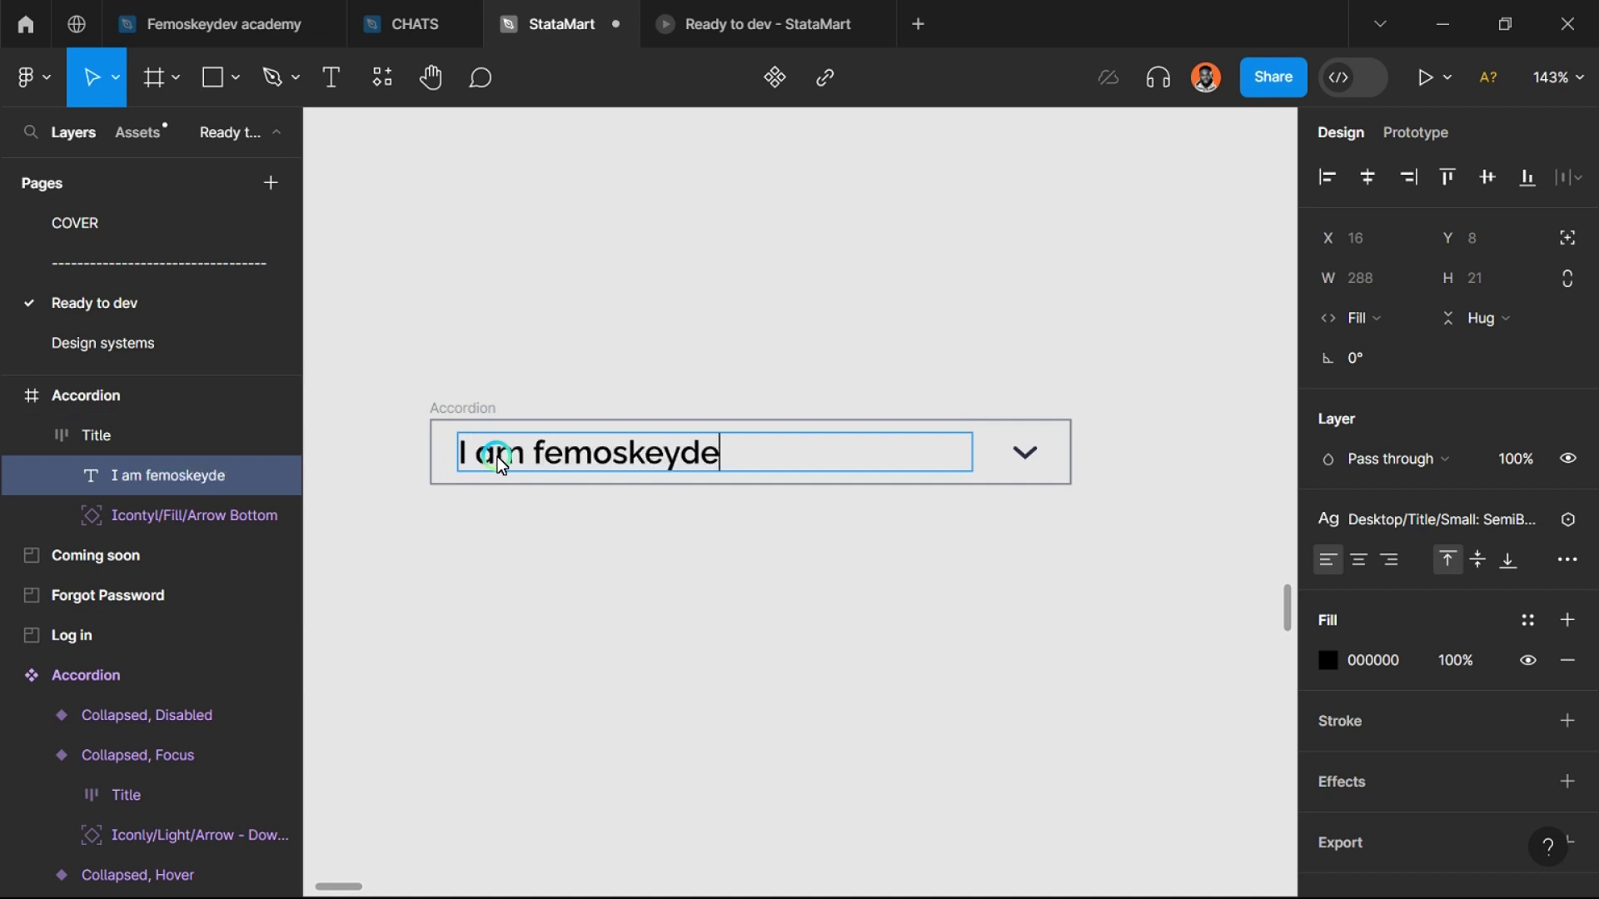
pyautogui.write('v and I lov')
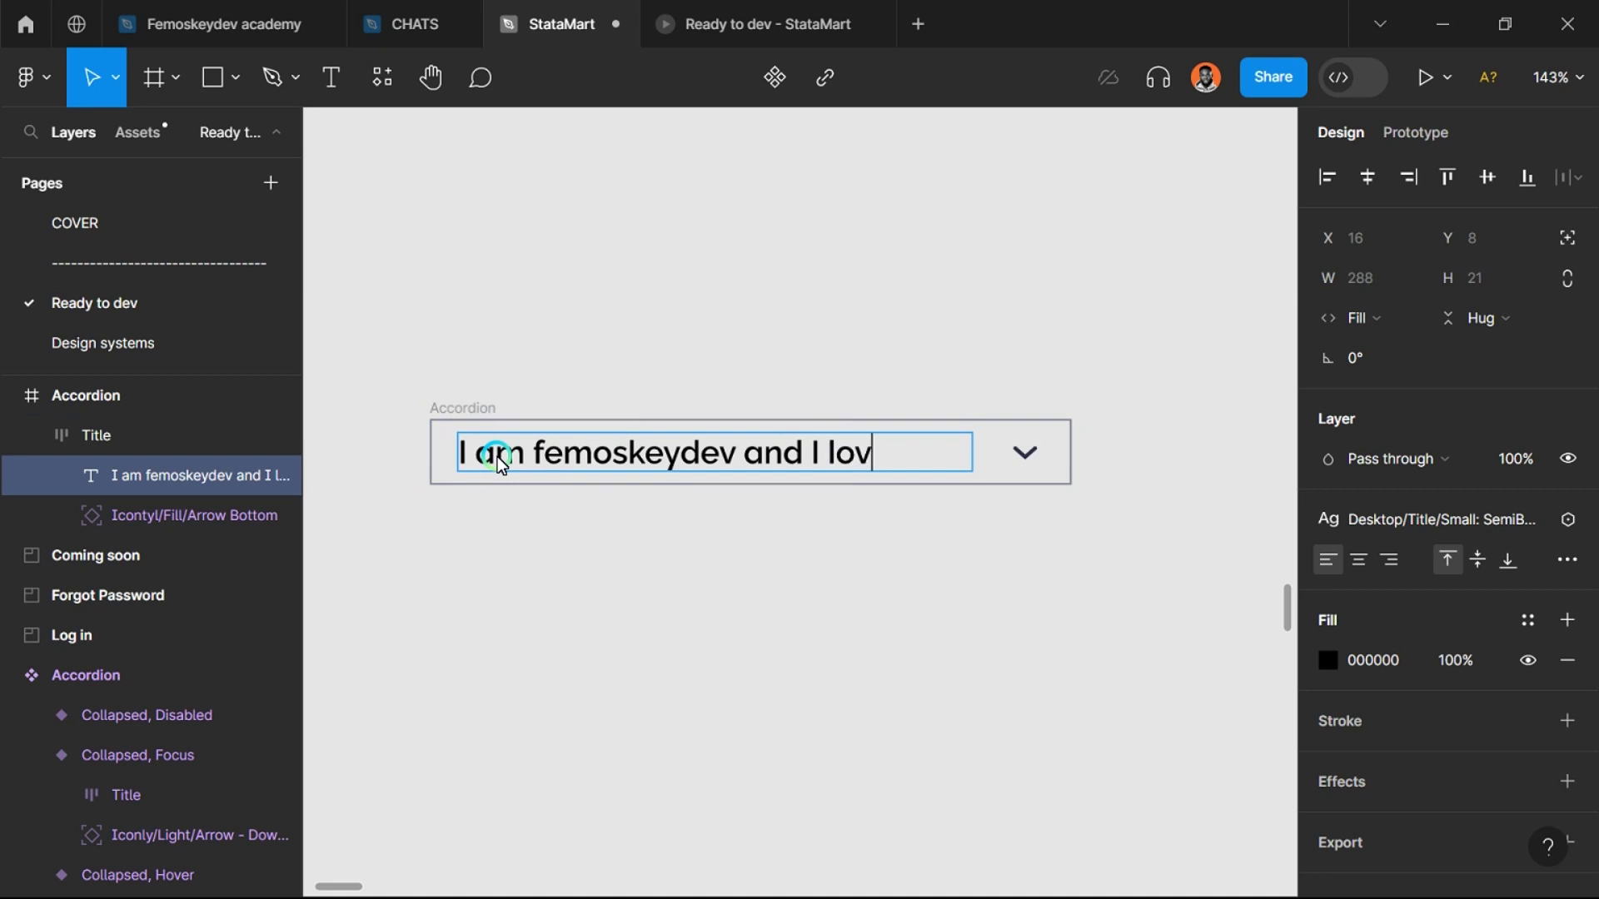
pyautogui.write('e to design')
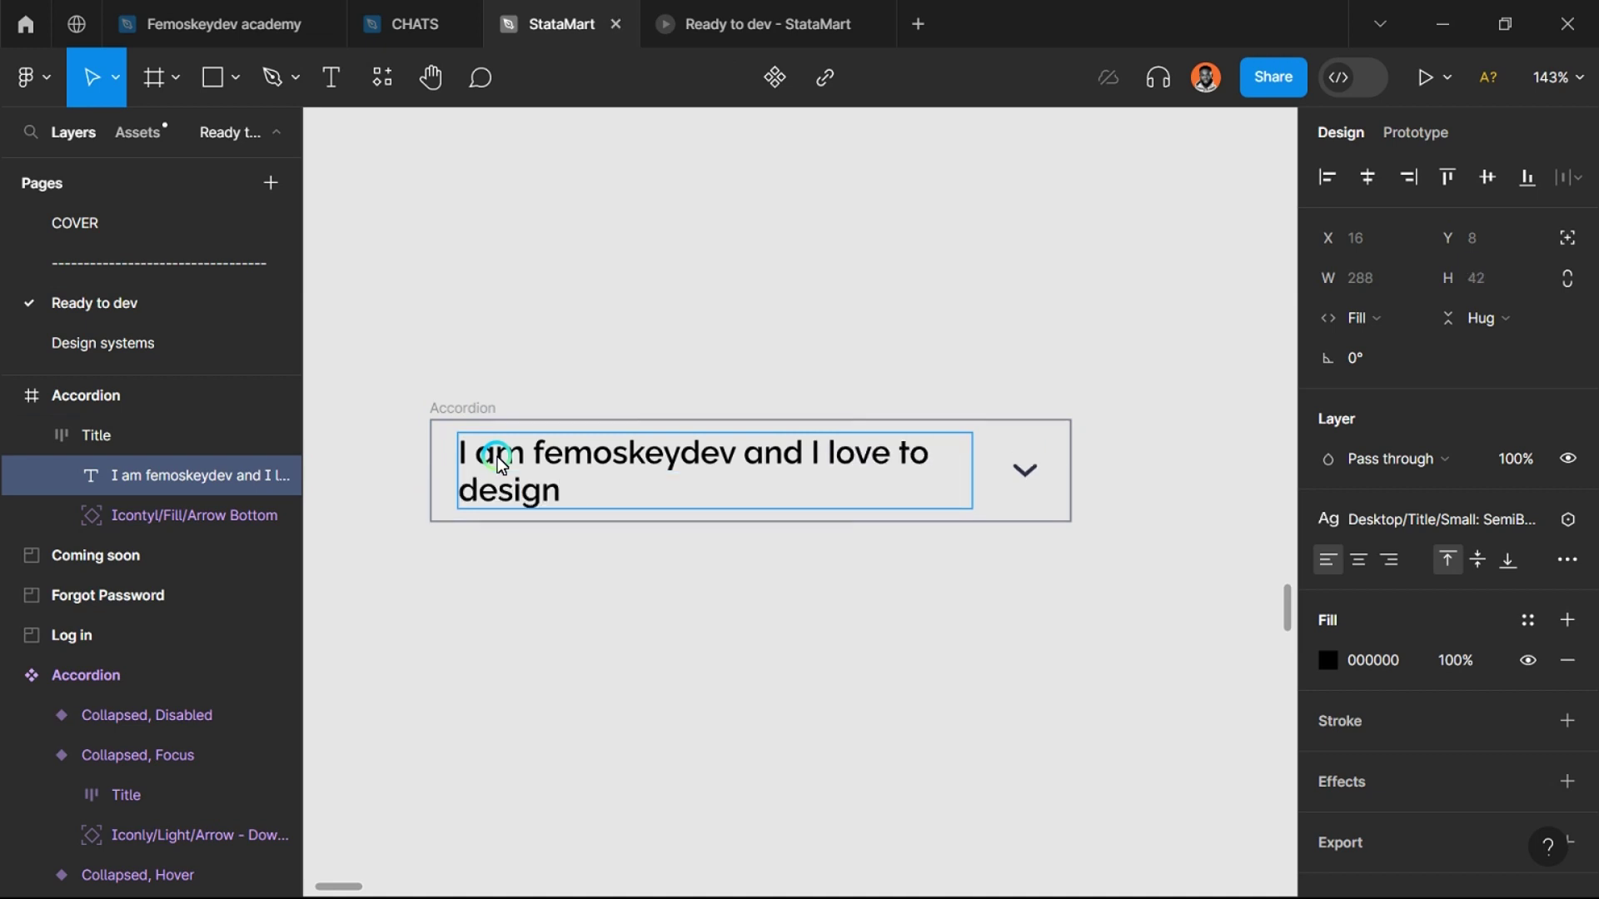
pyautogui.write(' awesom')
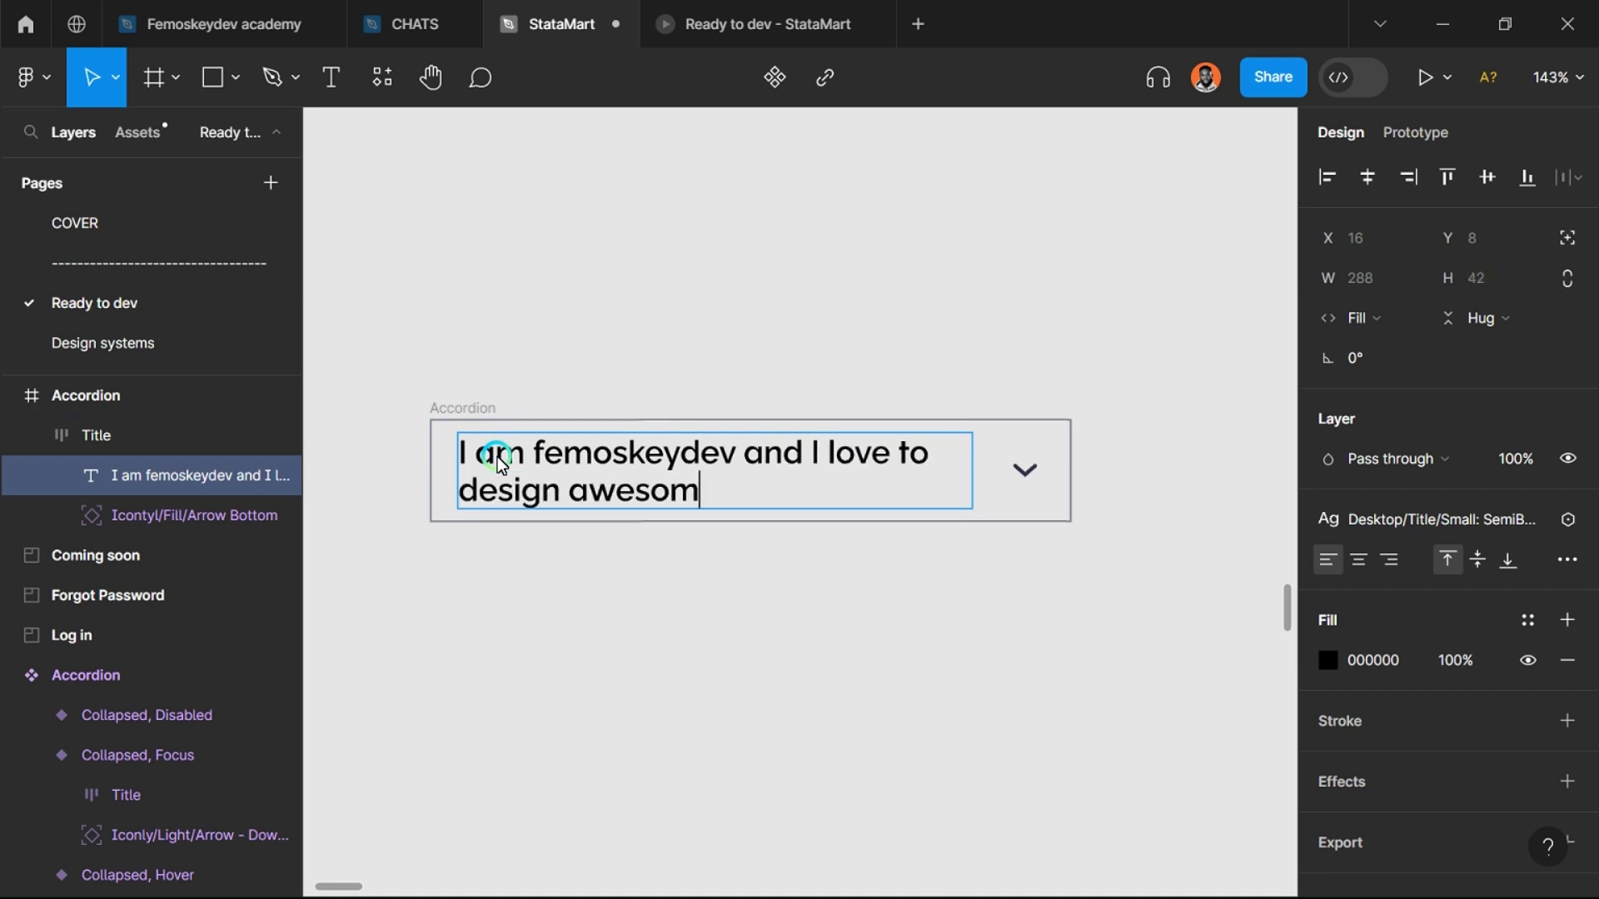
pyautogui.write('e experie')
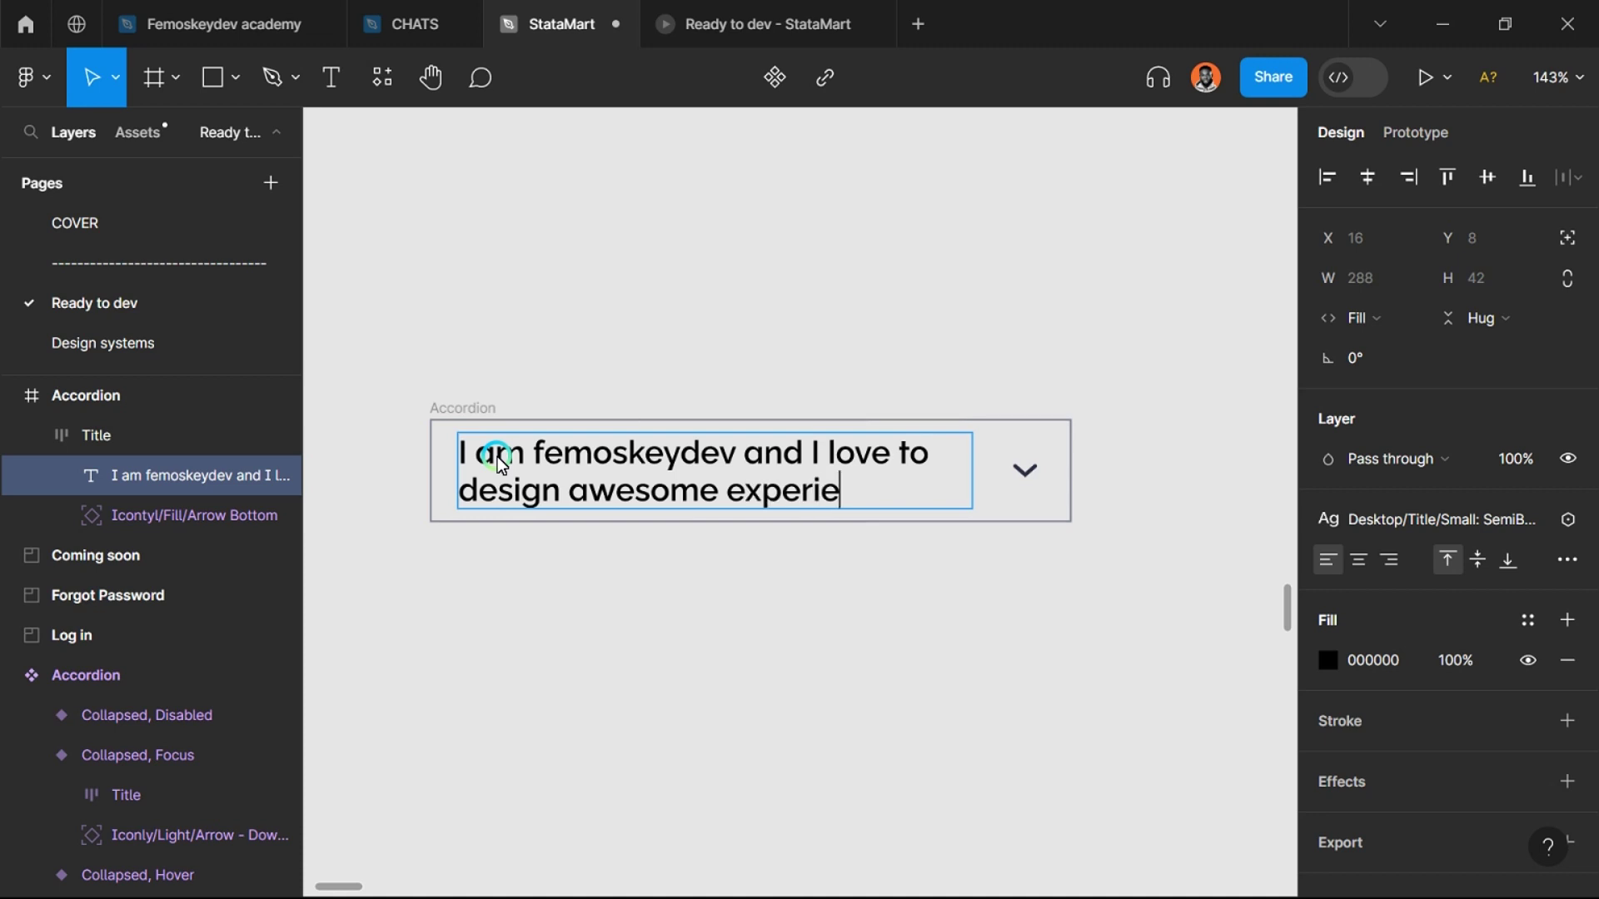
pyautogui.write('nce. I also love to')
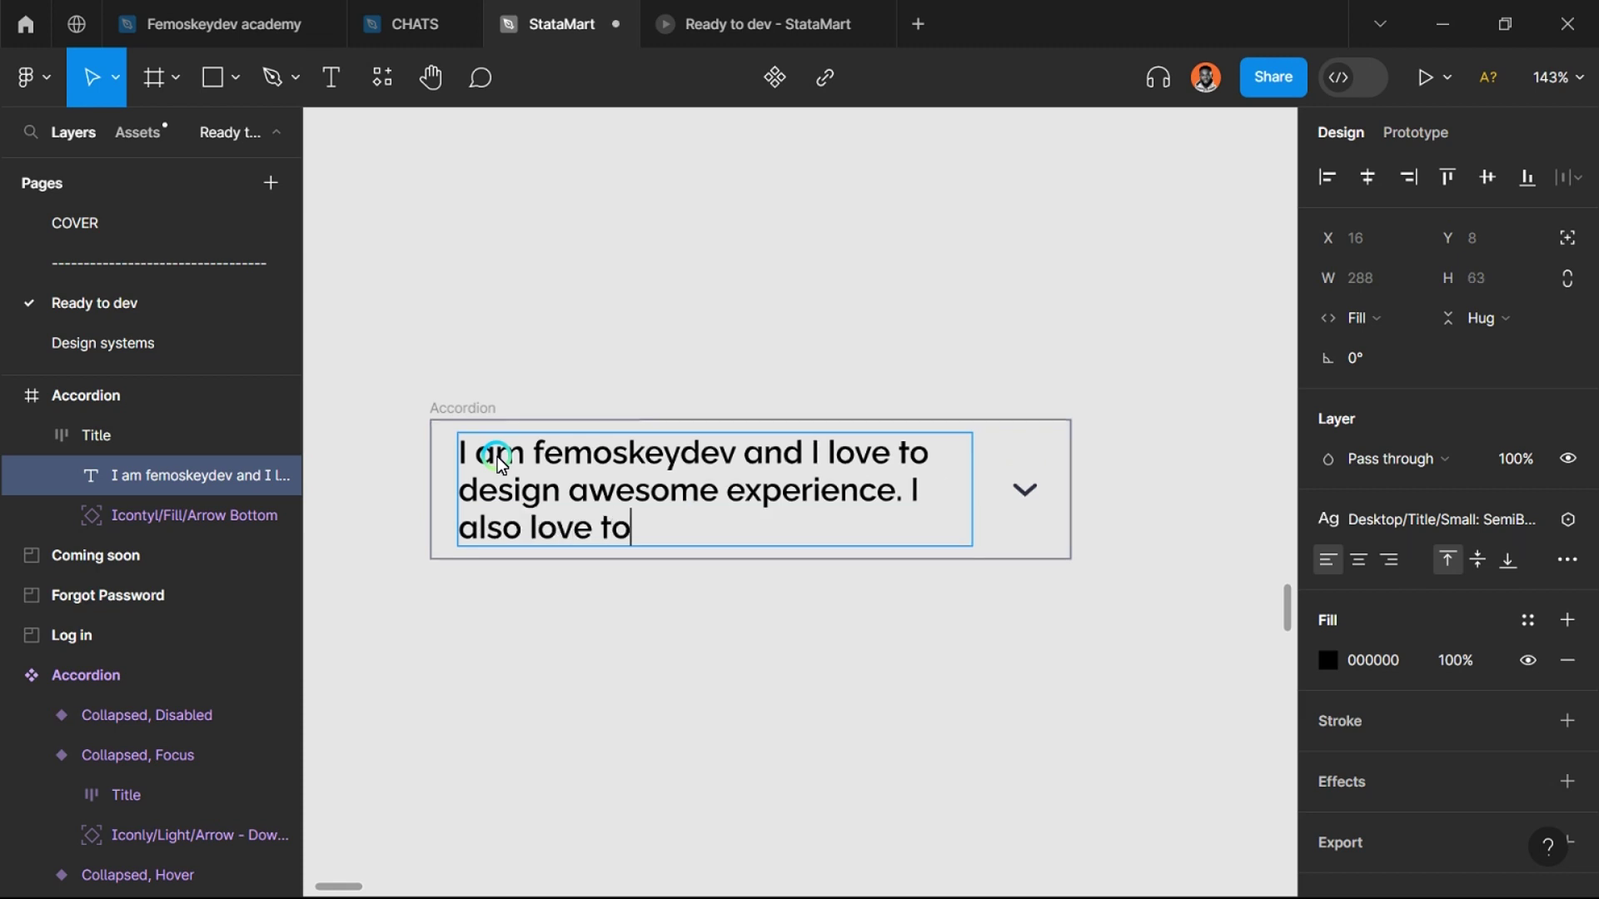
pyautogui.write(' teach')
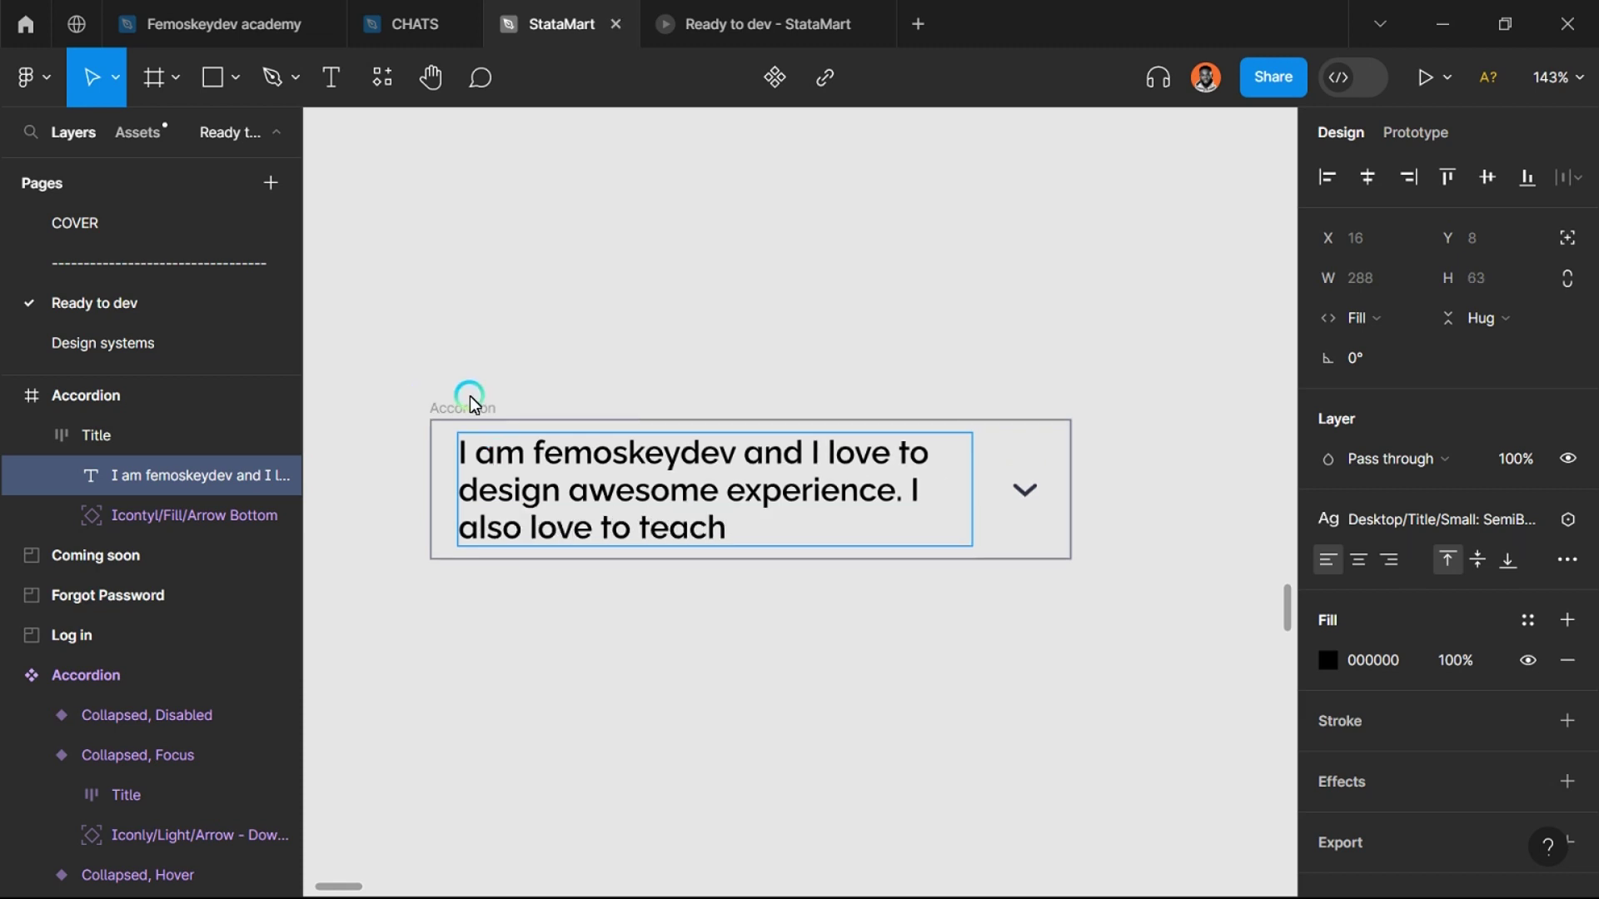
pyautogui.press('Escape')
# Step: Top-align the chevron icon with the three-line title text using Align top
pyautogui.click(1019, 504)
pyautogui.scroll(5, 1015, 502)
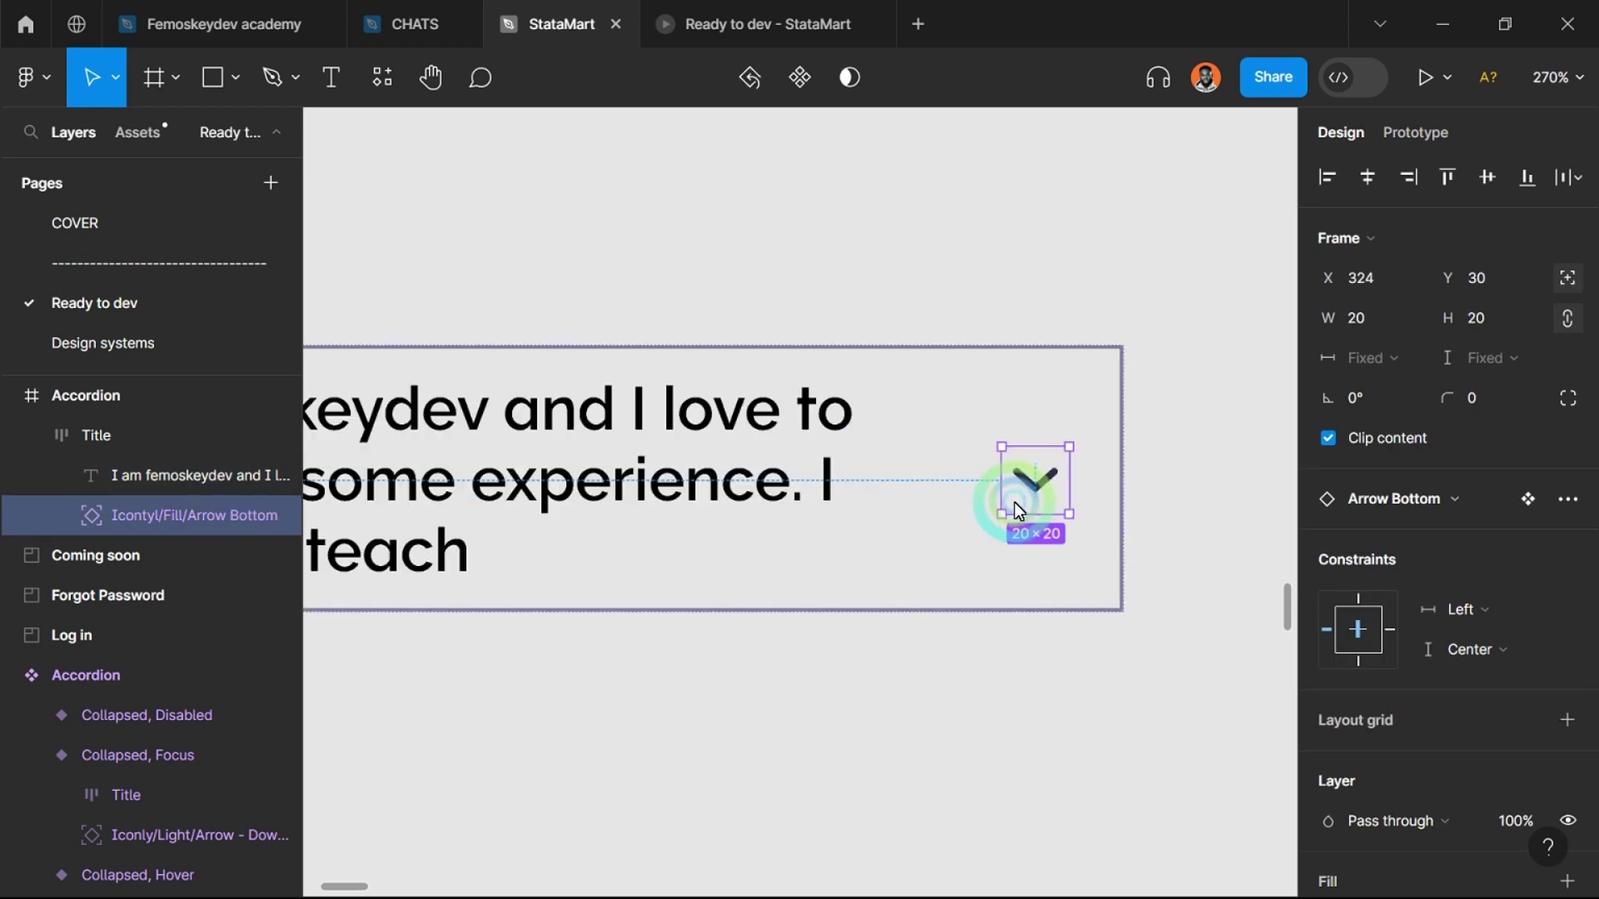
pyautogui.scroll(-7, 1016, 617)
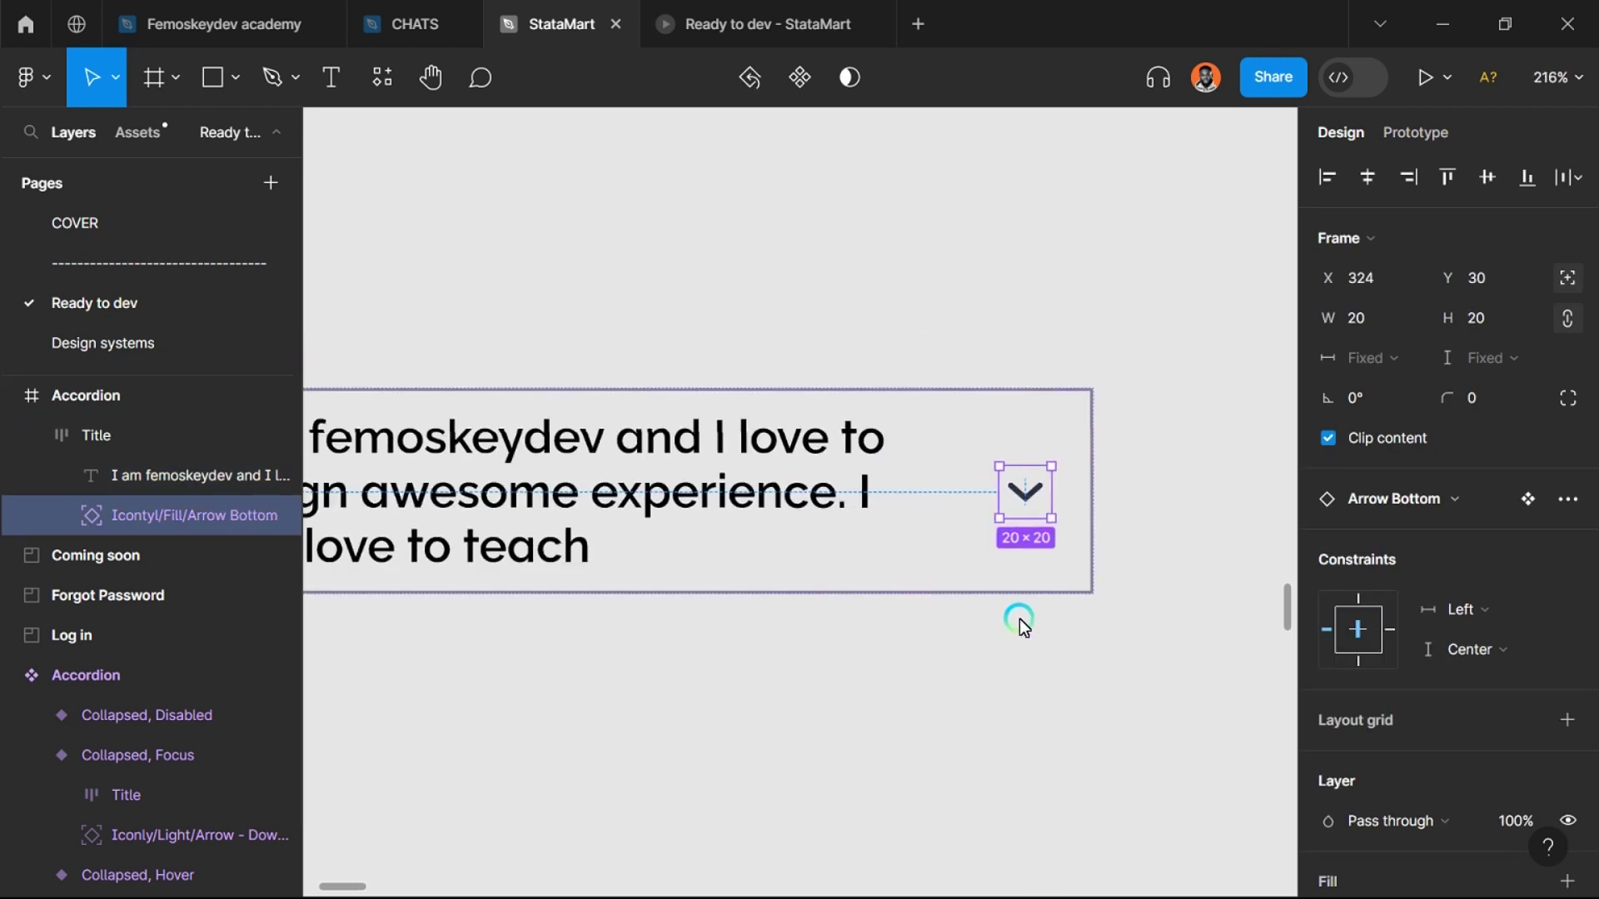
pyautogui.scroll(3, 1018, 587)
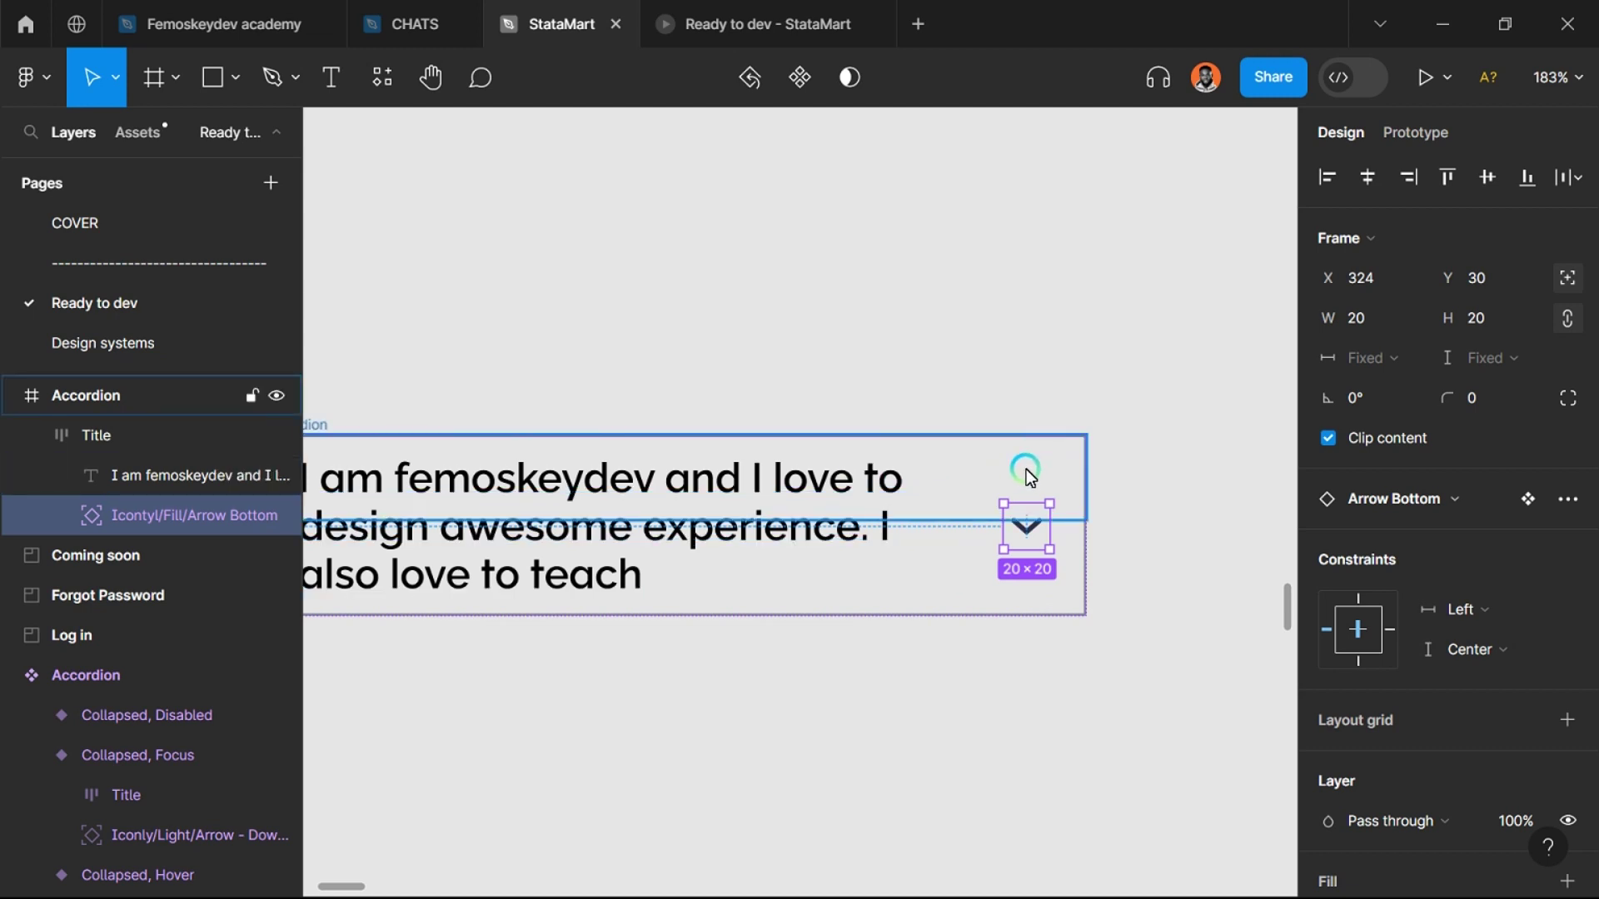
pyautogui.scroll(-3, 1026, 470)
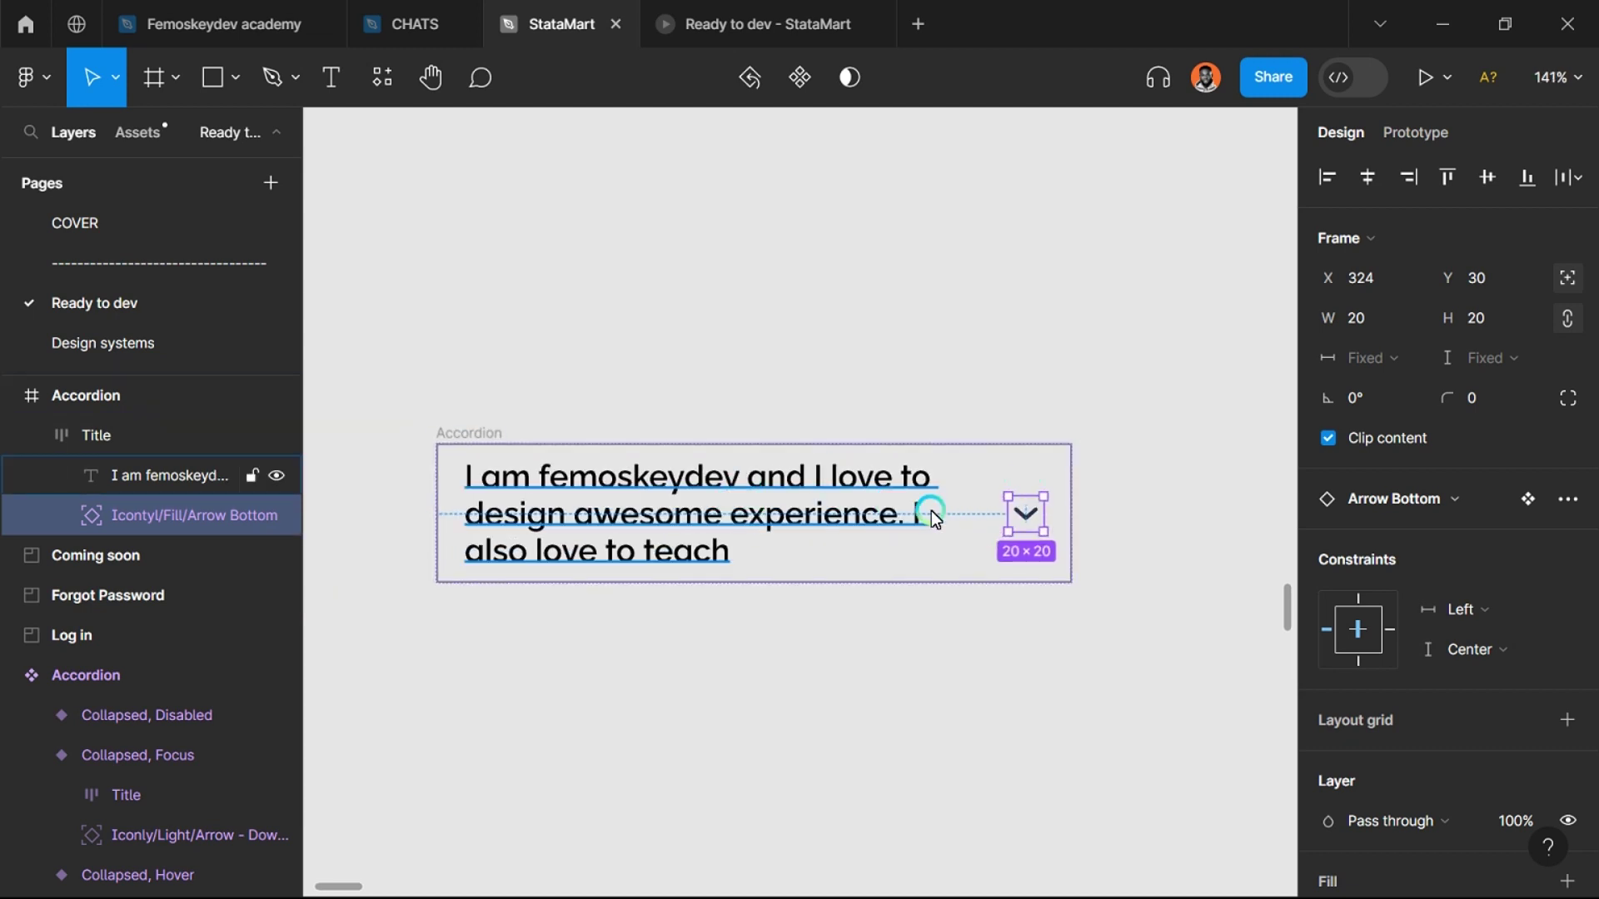
pyautogui.scroll(5, 989, 547)
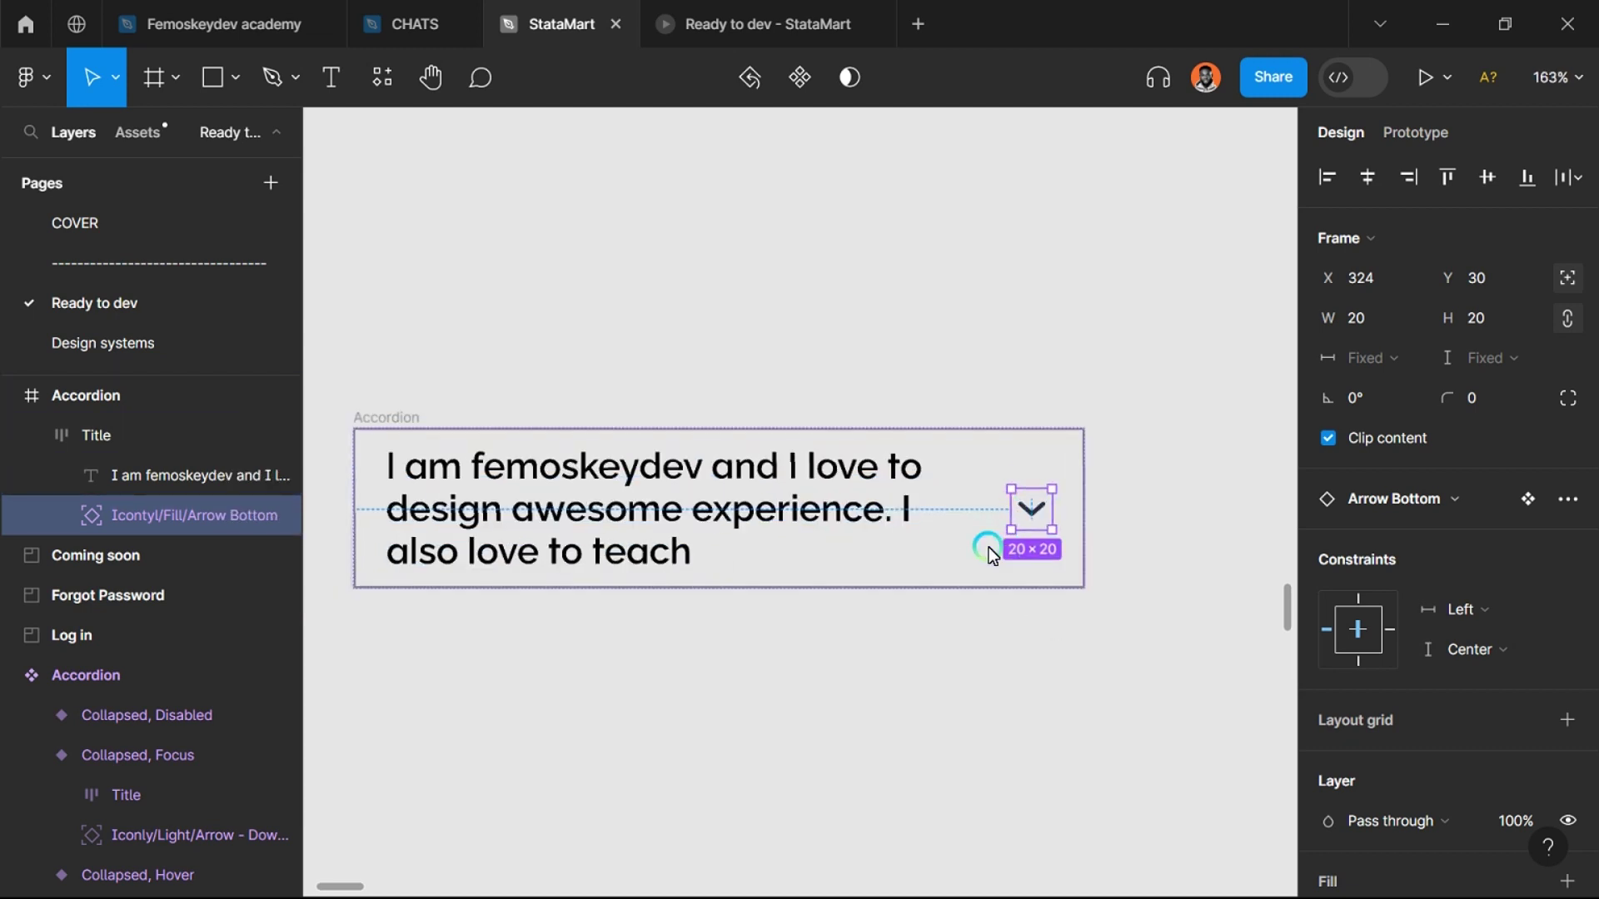
pyautogui.keyDown('shift'); pyautogui.click(748, 437); pyautogui.keyUp('shift')
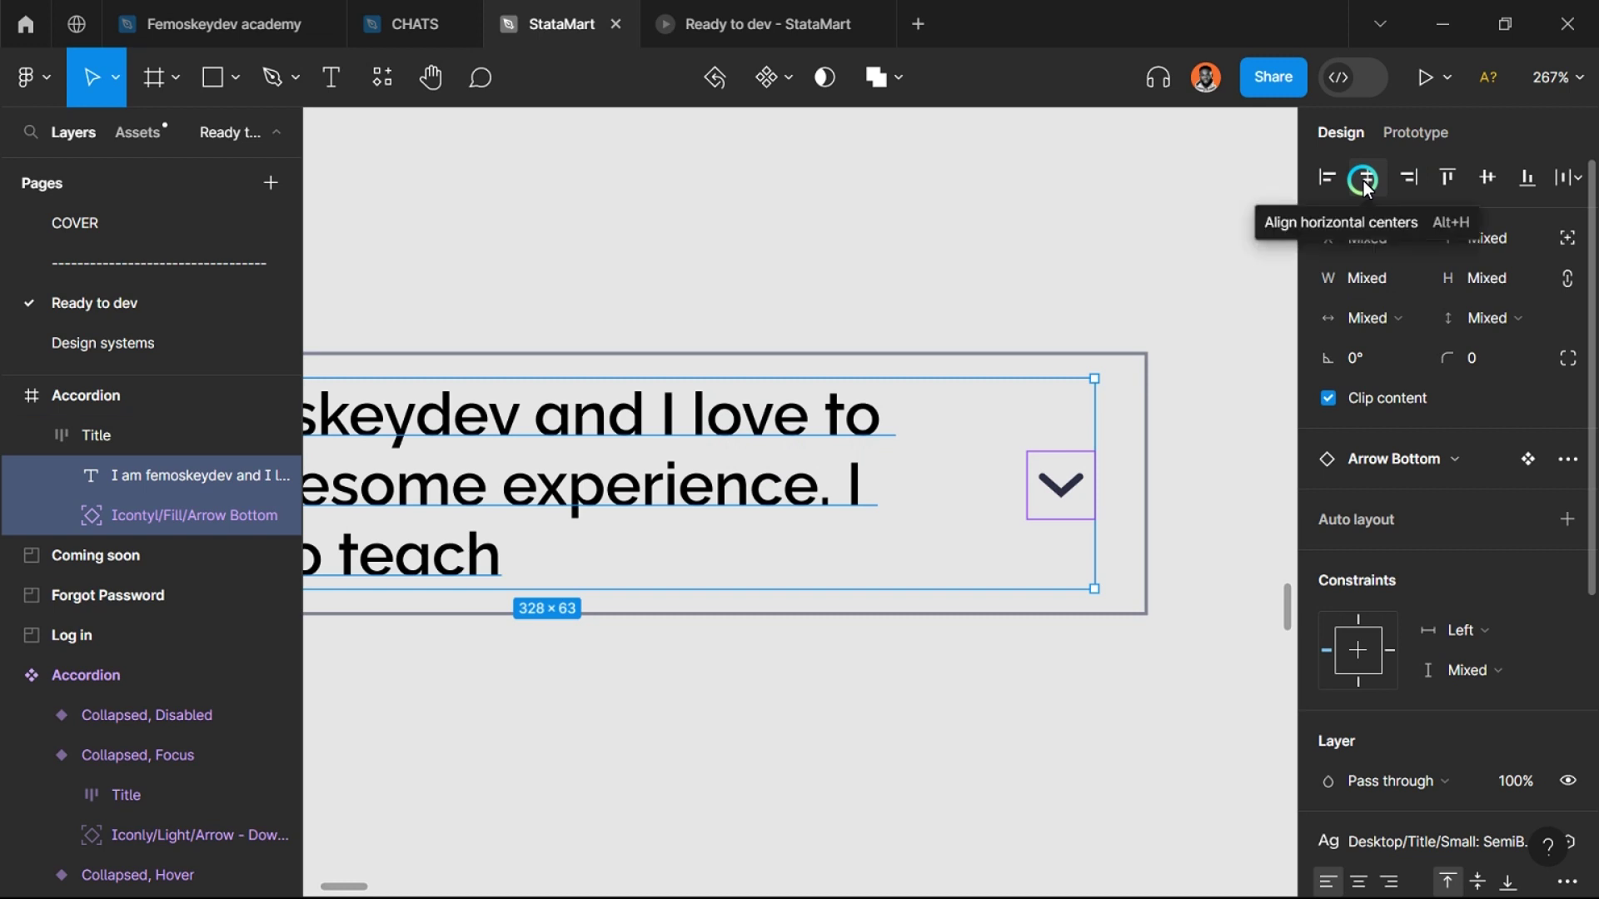
pyautogui.click(1450, 178)
pyautogui.scroll(-3, 1084, 488)
pyautogui.click(1085, 619)
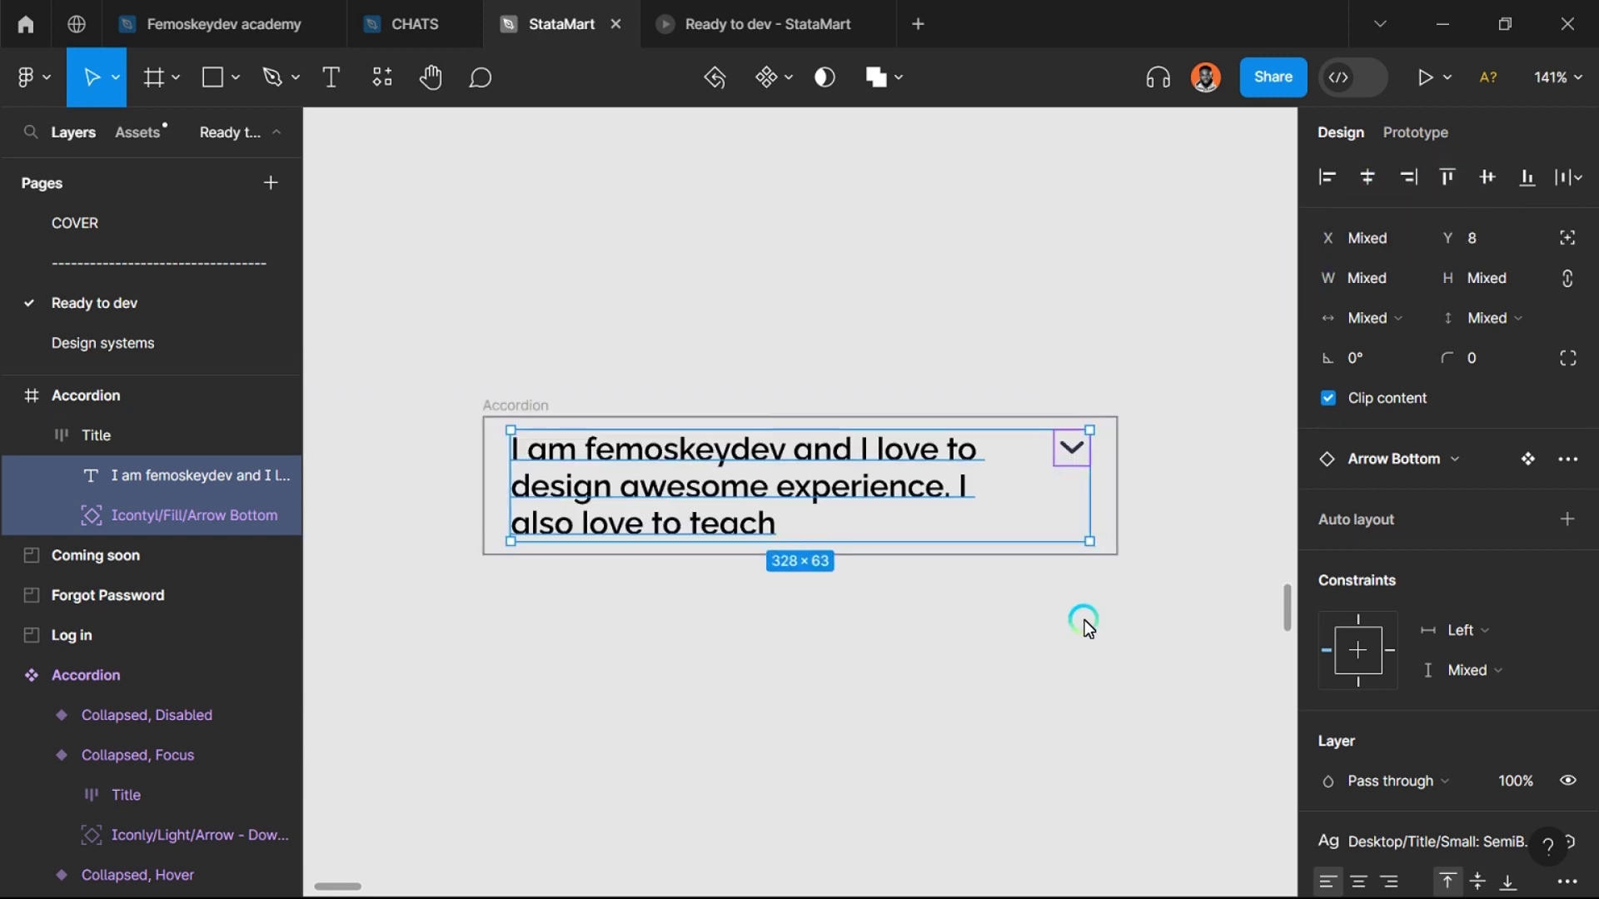
pyautogui.click(1060, 448)
# Step: Set the chevron's constraints to Right horizontally and Top vertically
pyautogui.click(1068, 448)
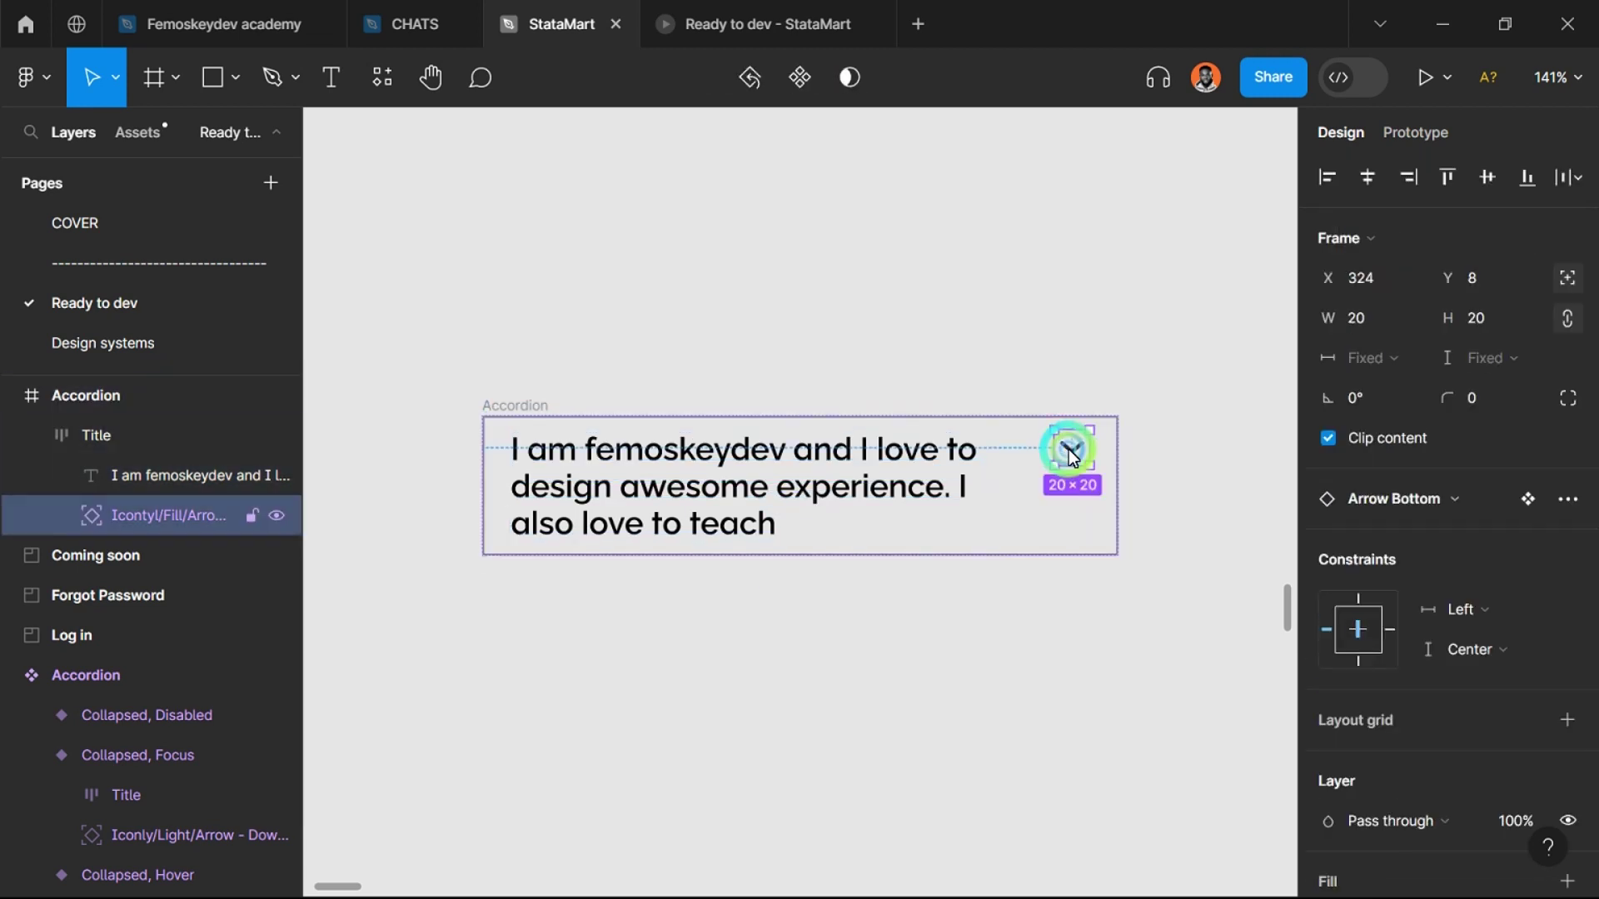
pyautogui.click(1491, 652)
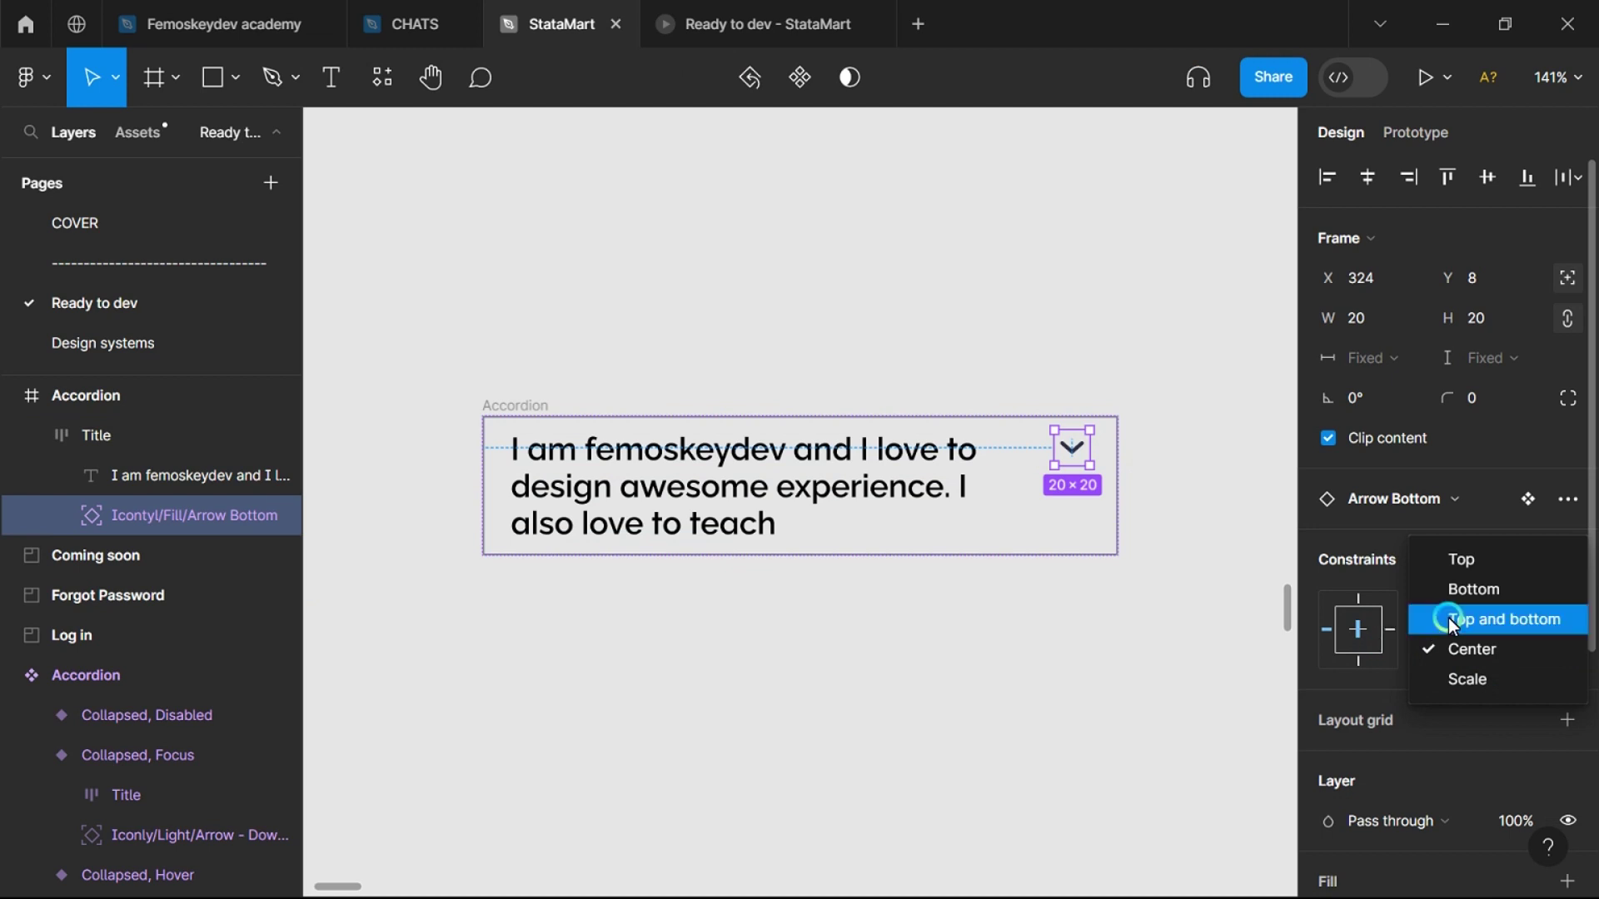
pyautogui.click(1479, 558)
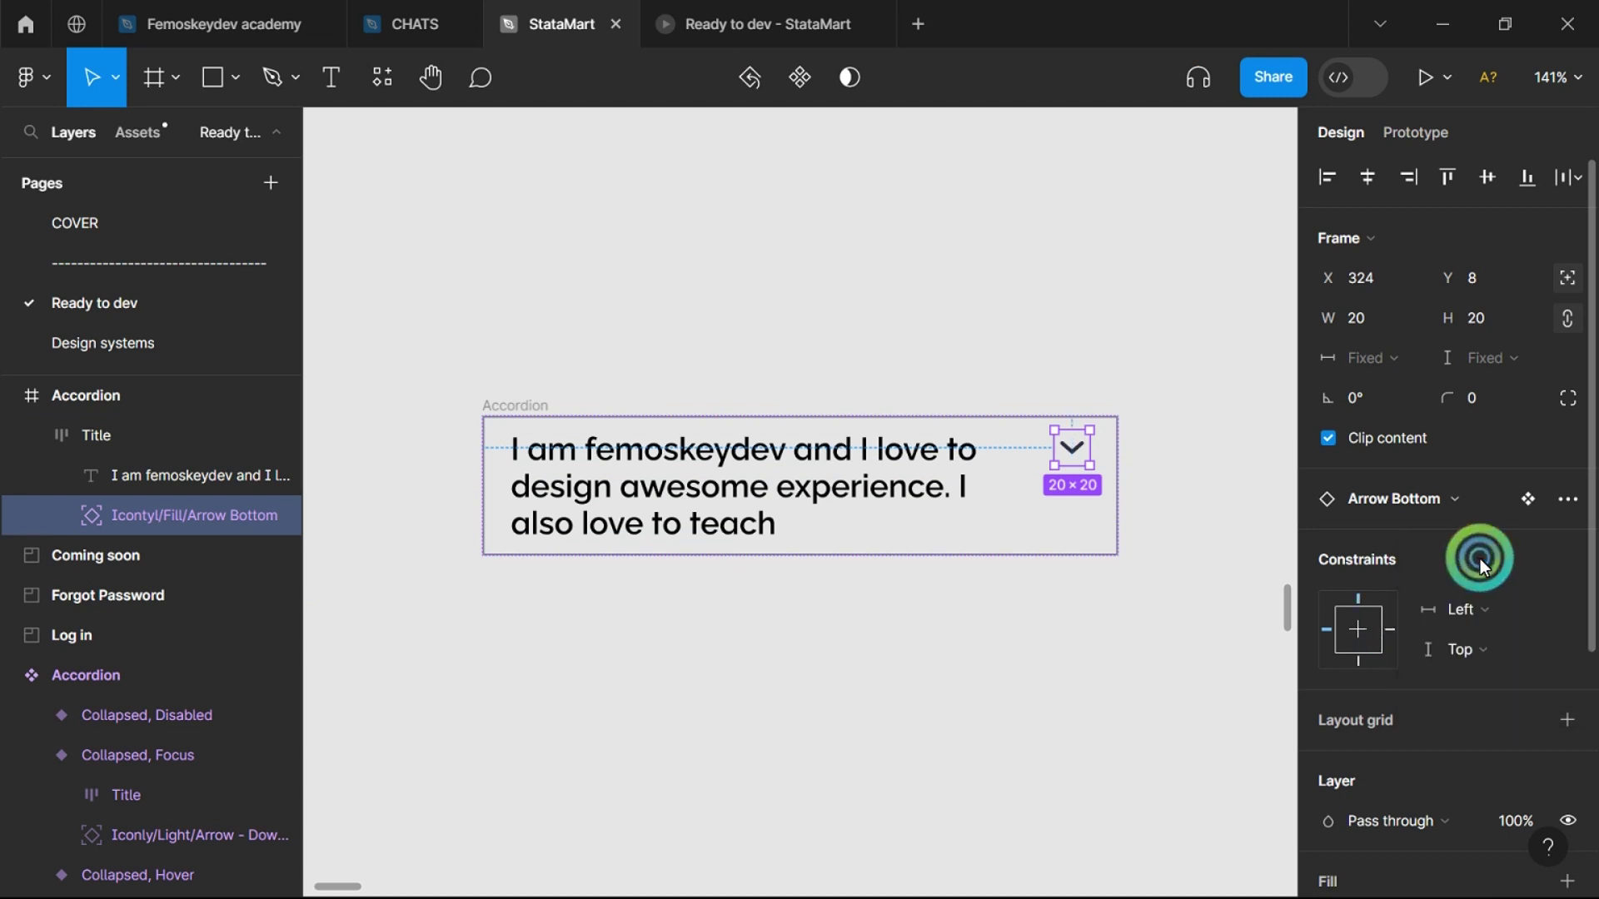
pyautogui.click(1469, 616)
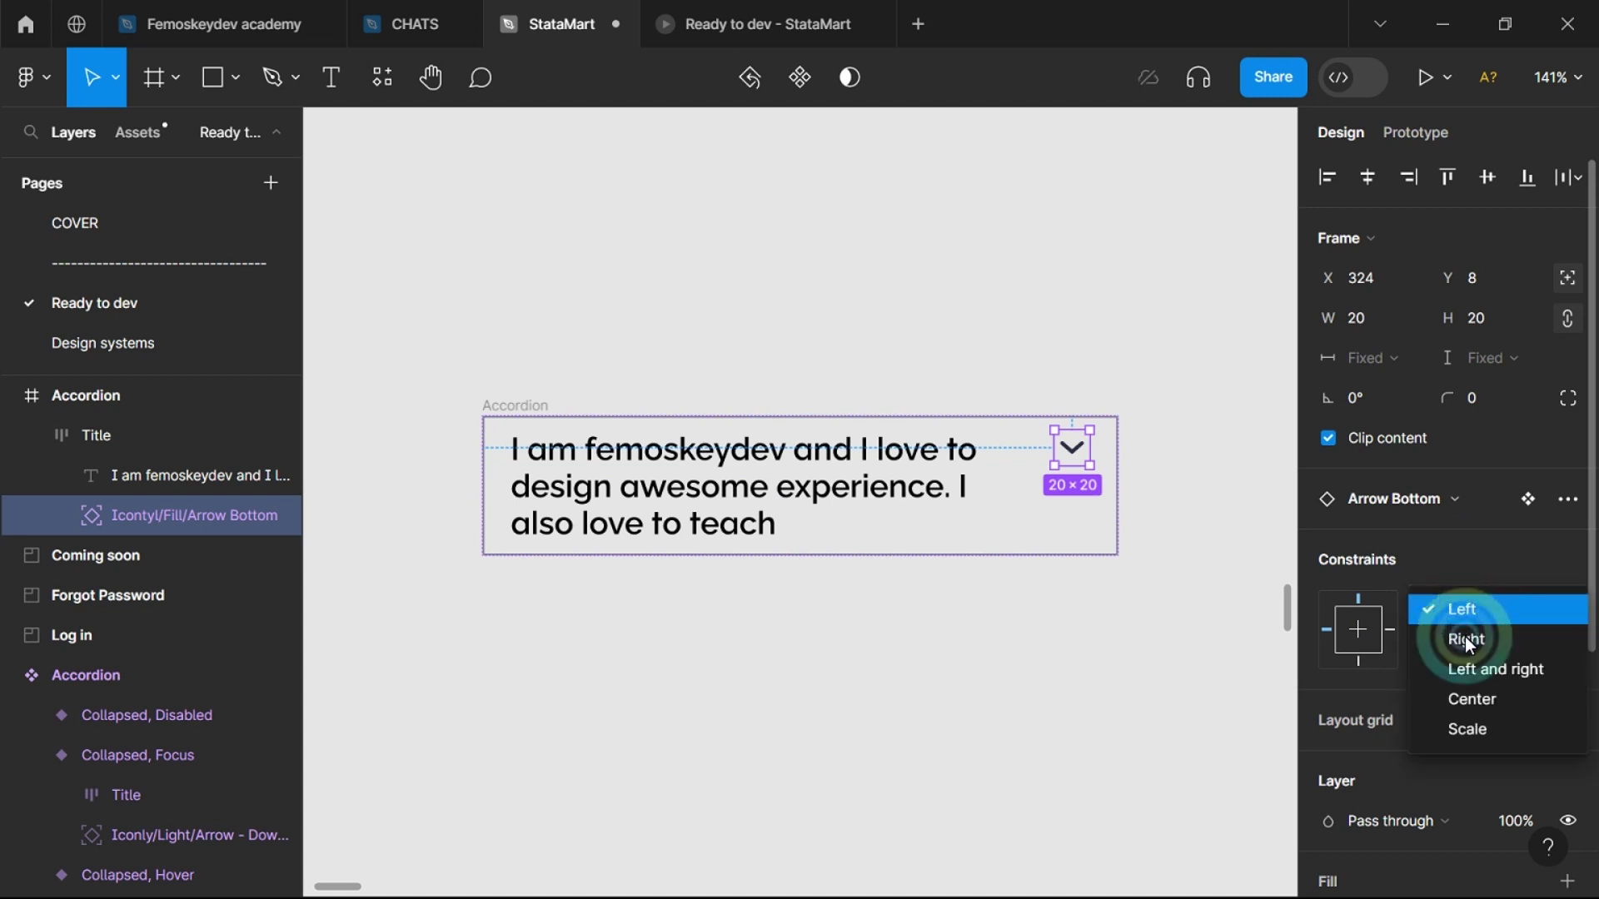
pyautogui.click(1465, 639)
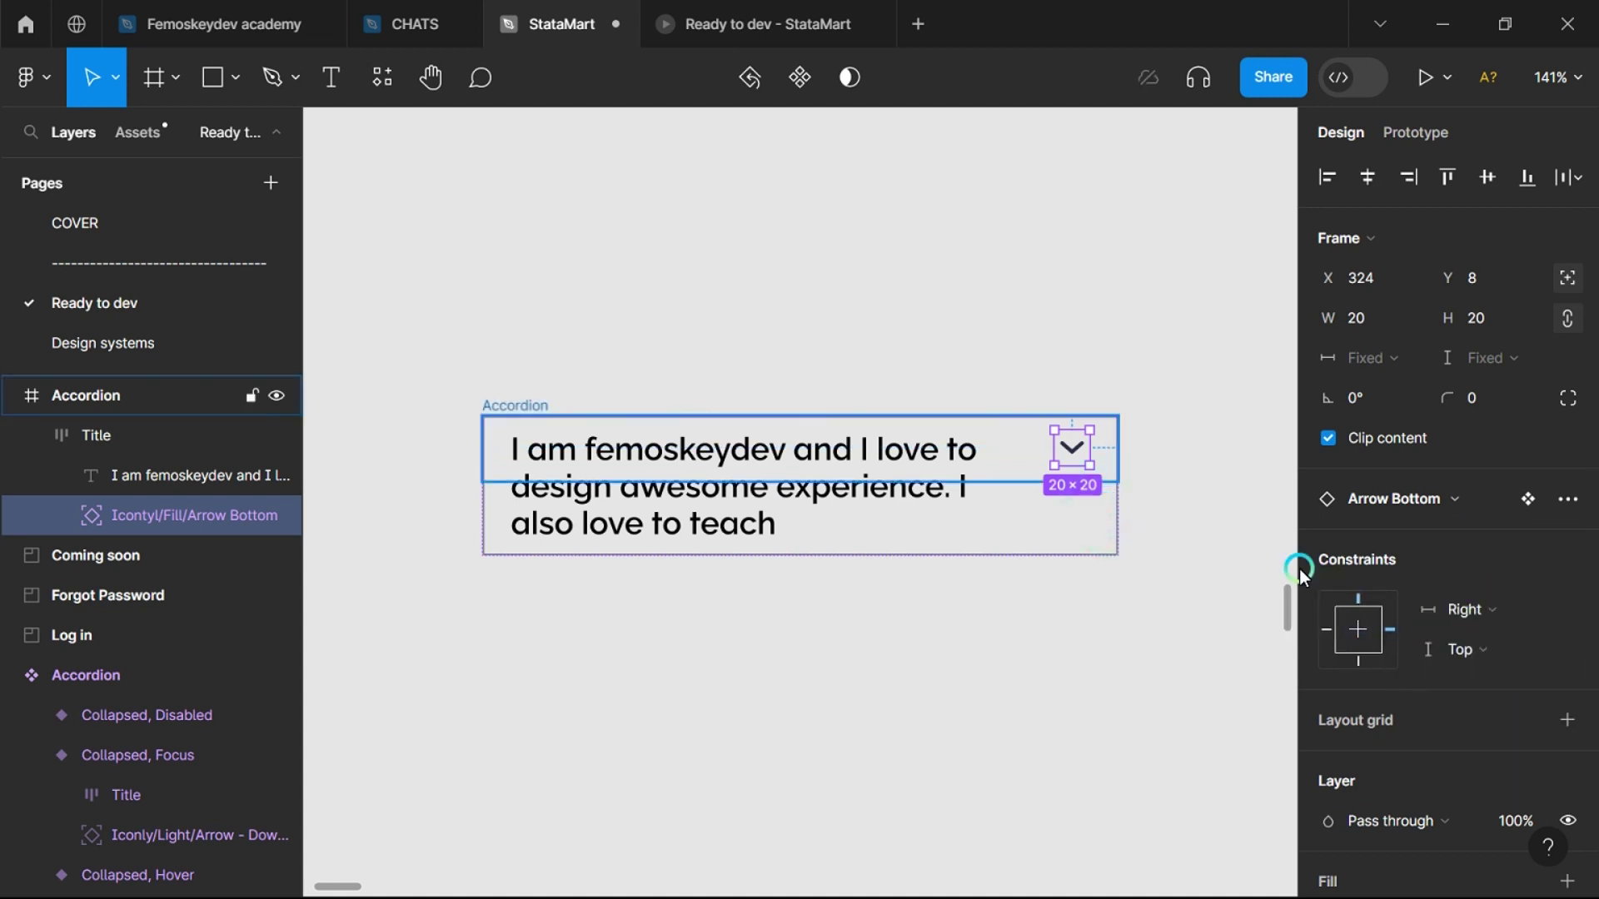
pyautogui.click(1486, 647)
pyautogui.click(1473, 677)
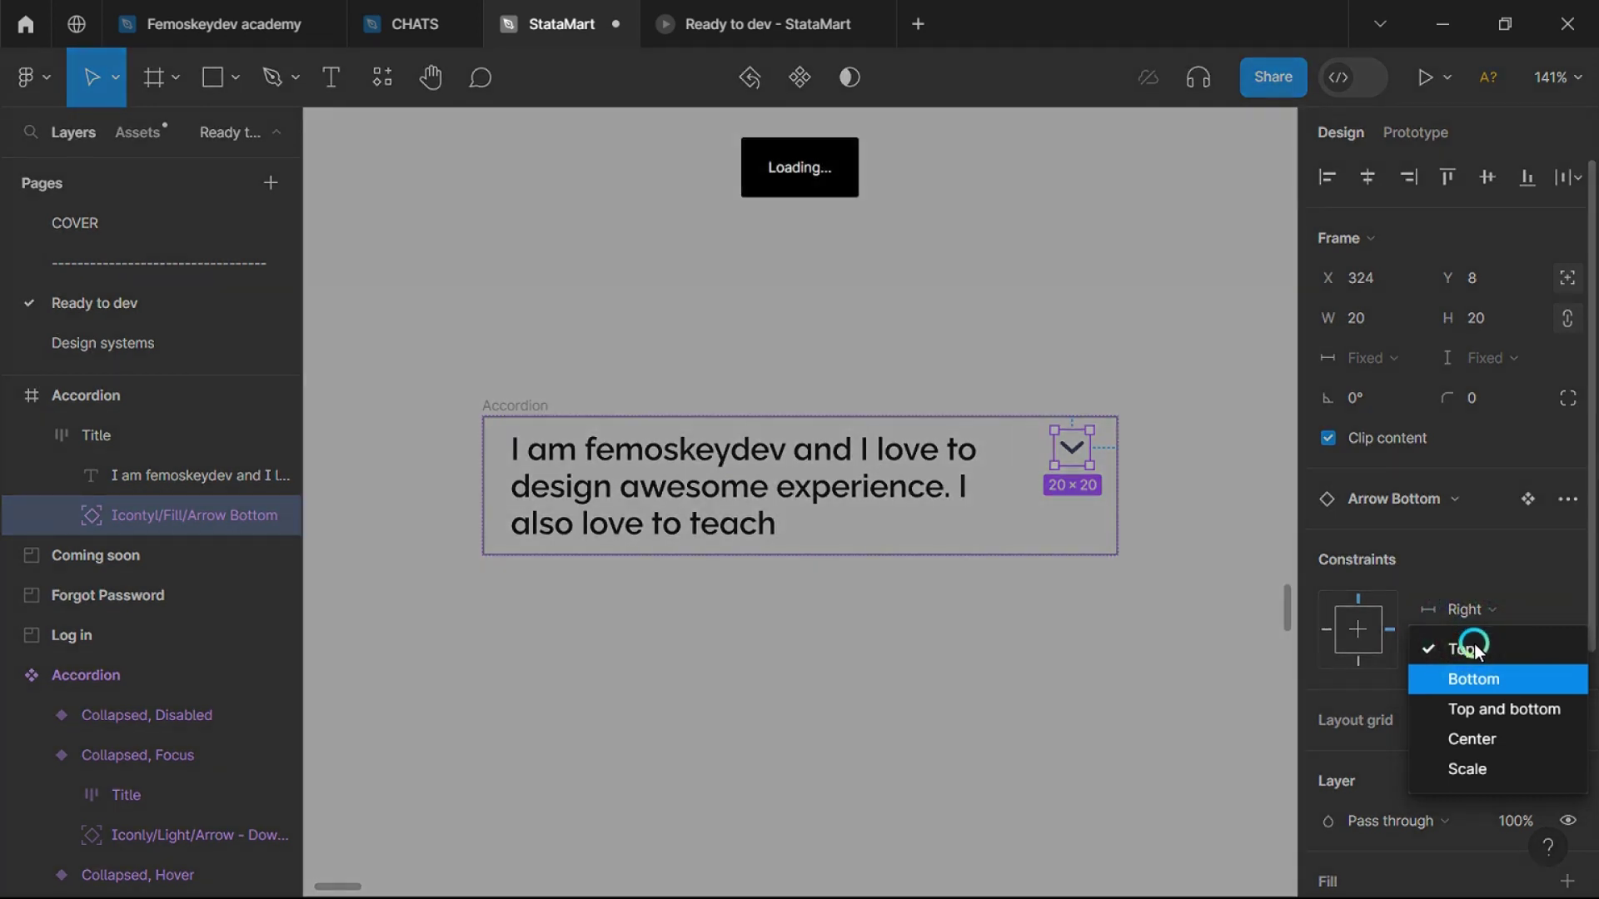
pyautogui.click(902, 357)
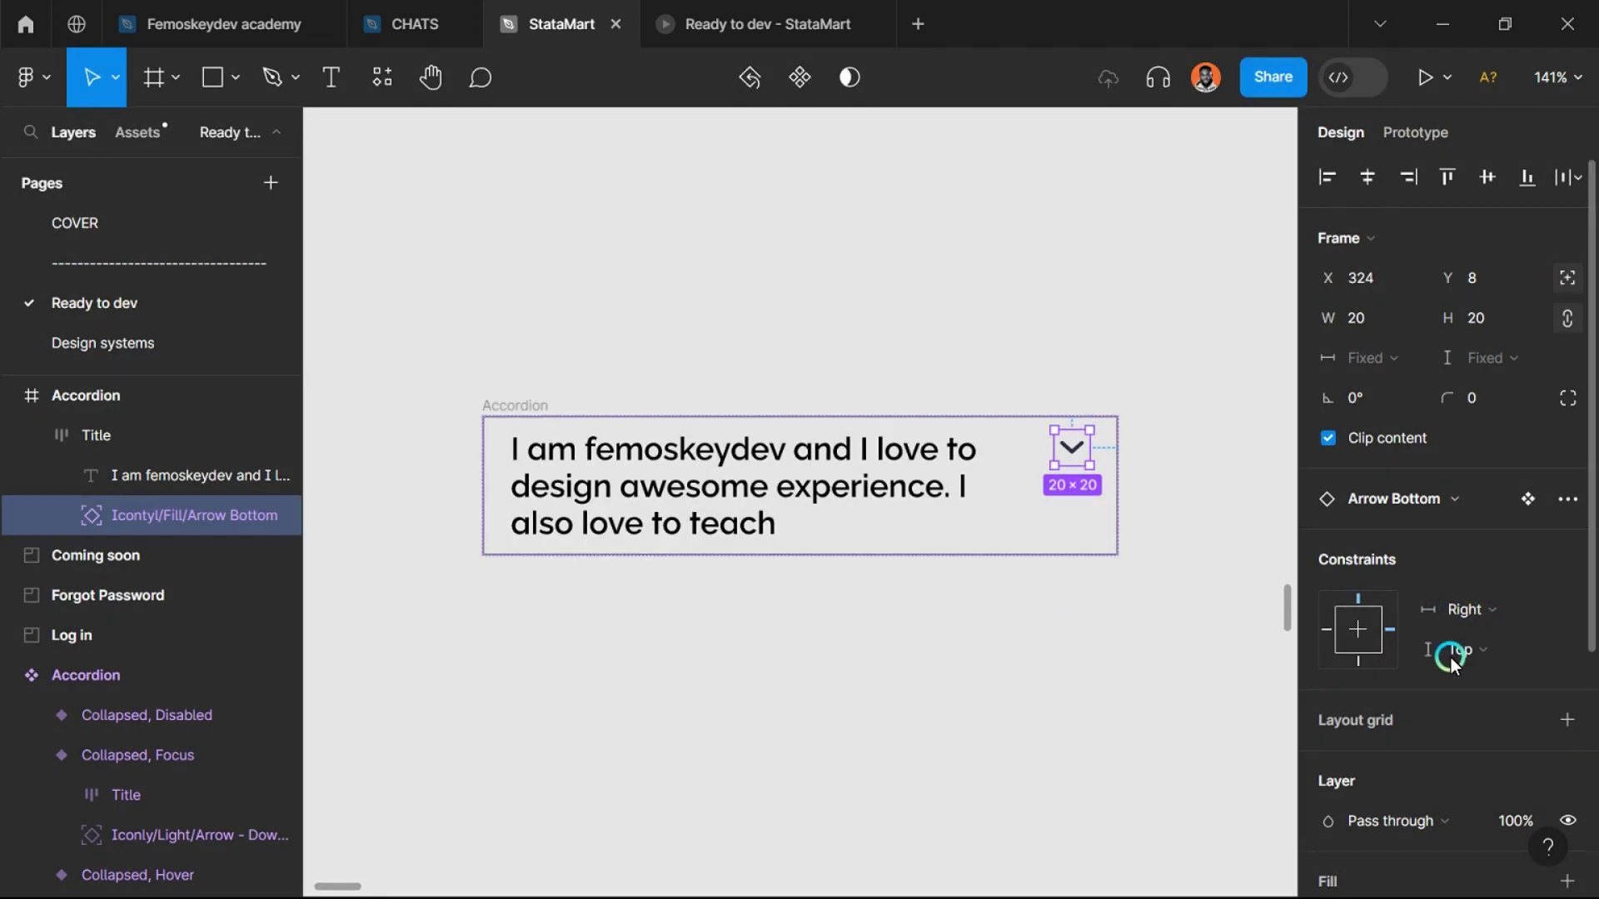
pyautogui.click(1453, 651)
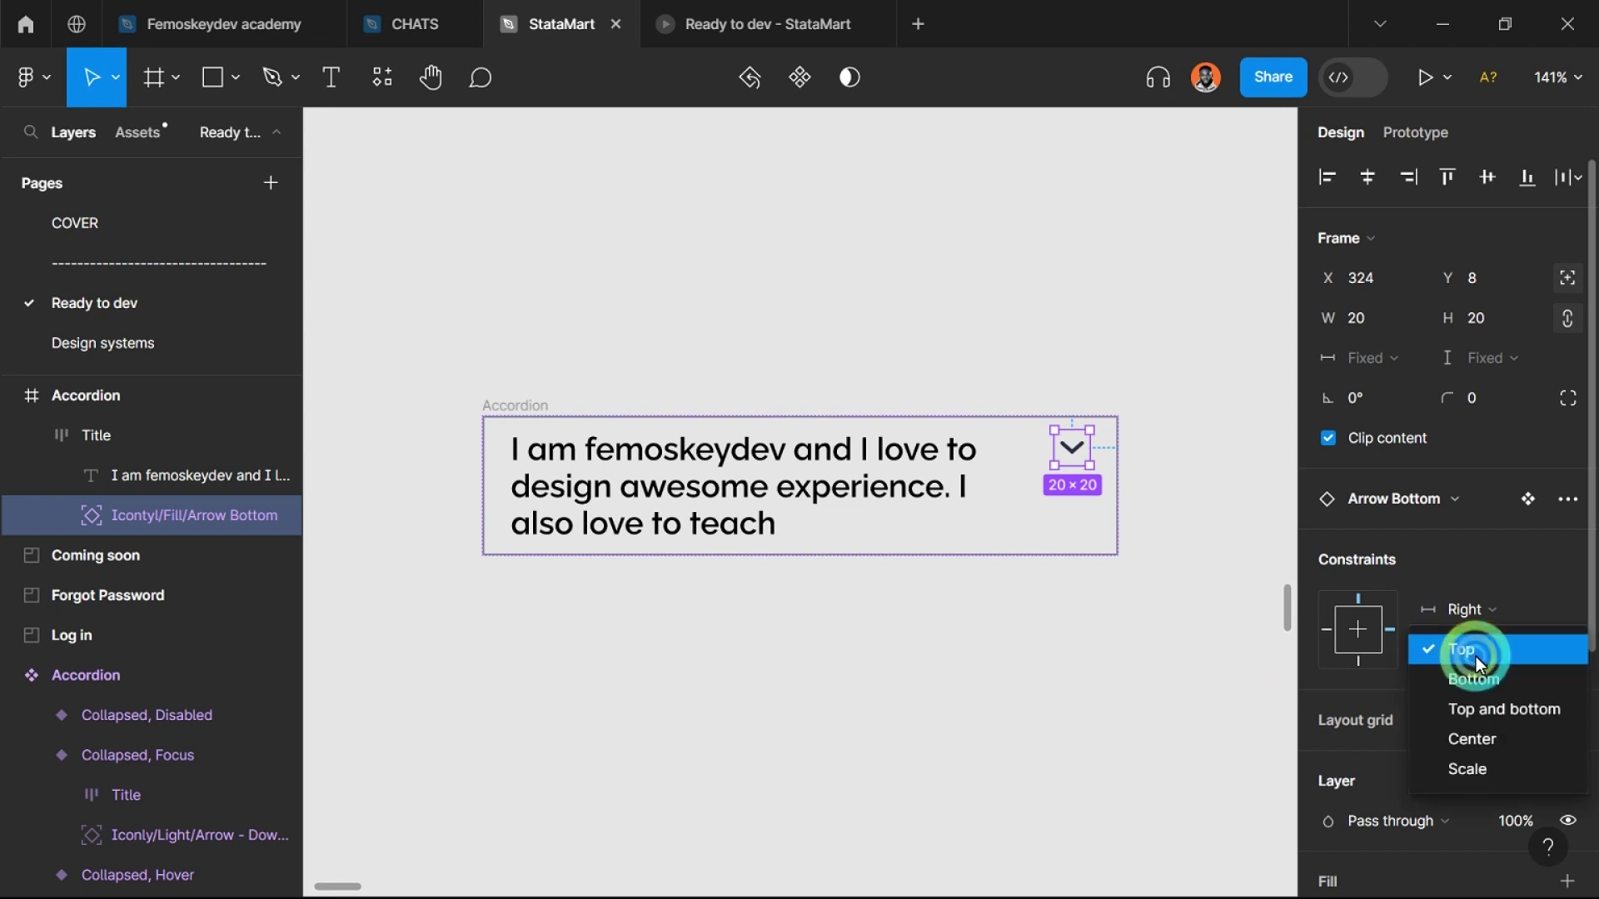
pyautogui.click(1473, 611)
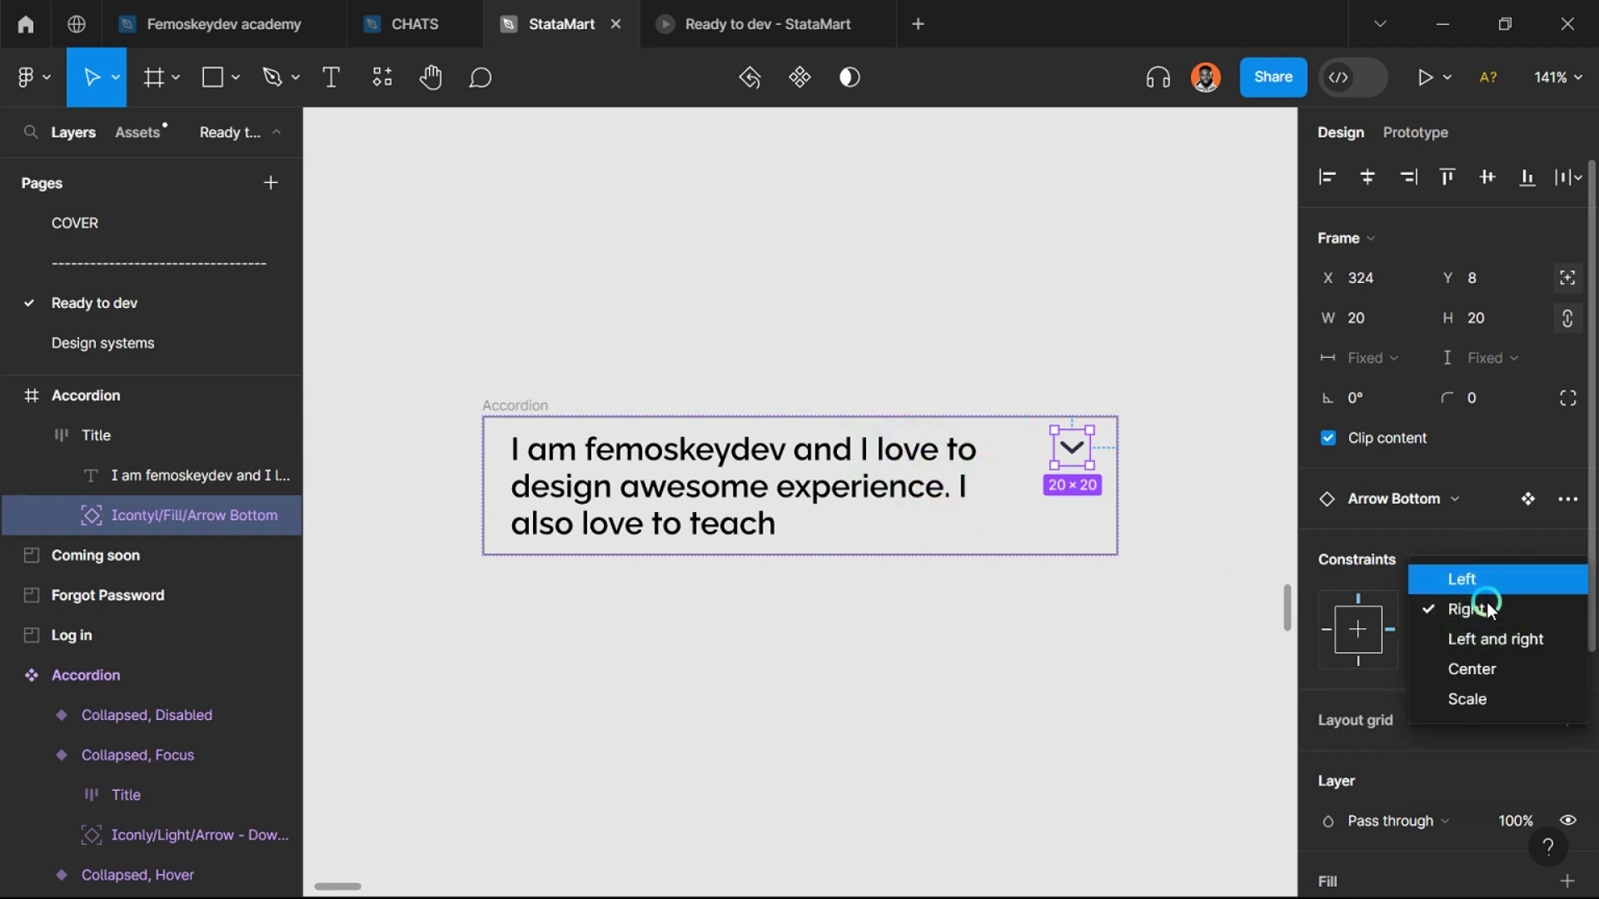
pyautogui.click(827, 515)
pyautogui.doubleClick(824, 510)
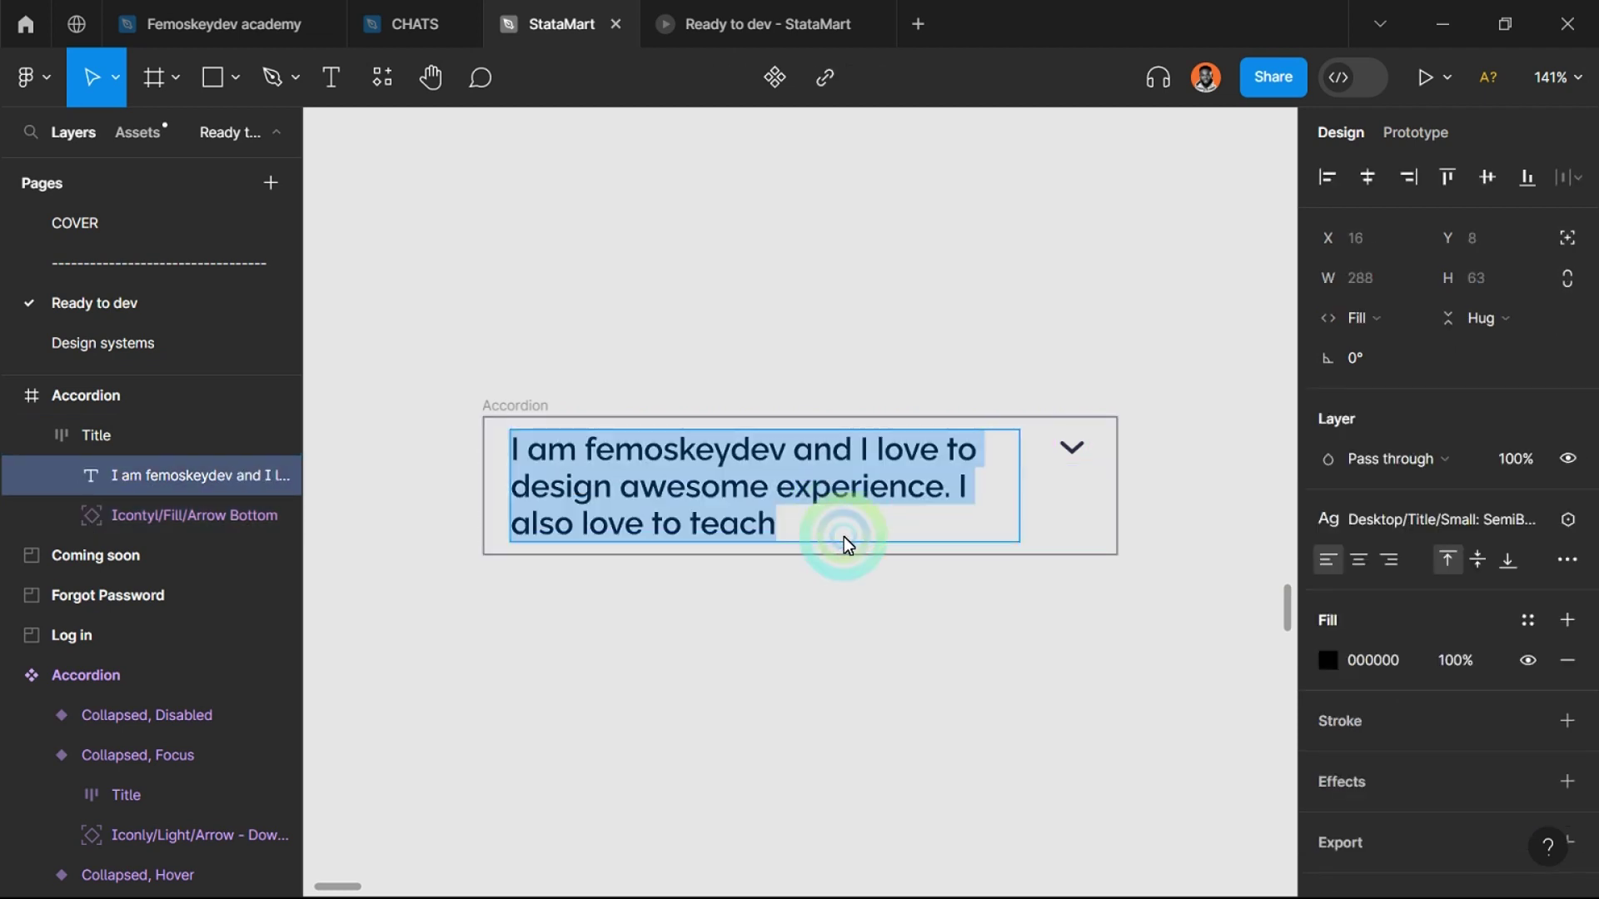
# Step: Append the test sentence ', This is an example of using the accordion component' to the title
pyautogui.click(842, 538)
pyautogui.write(',')
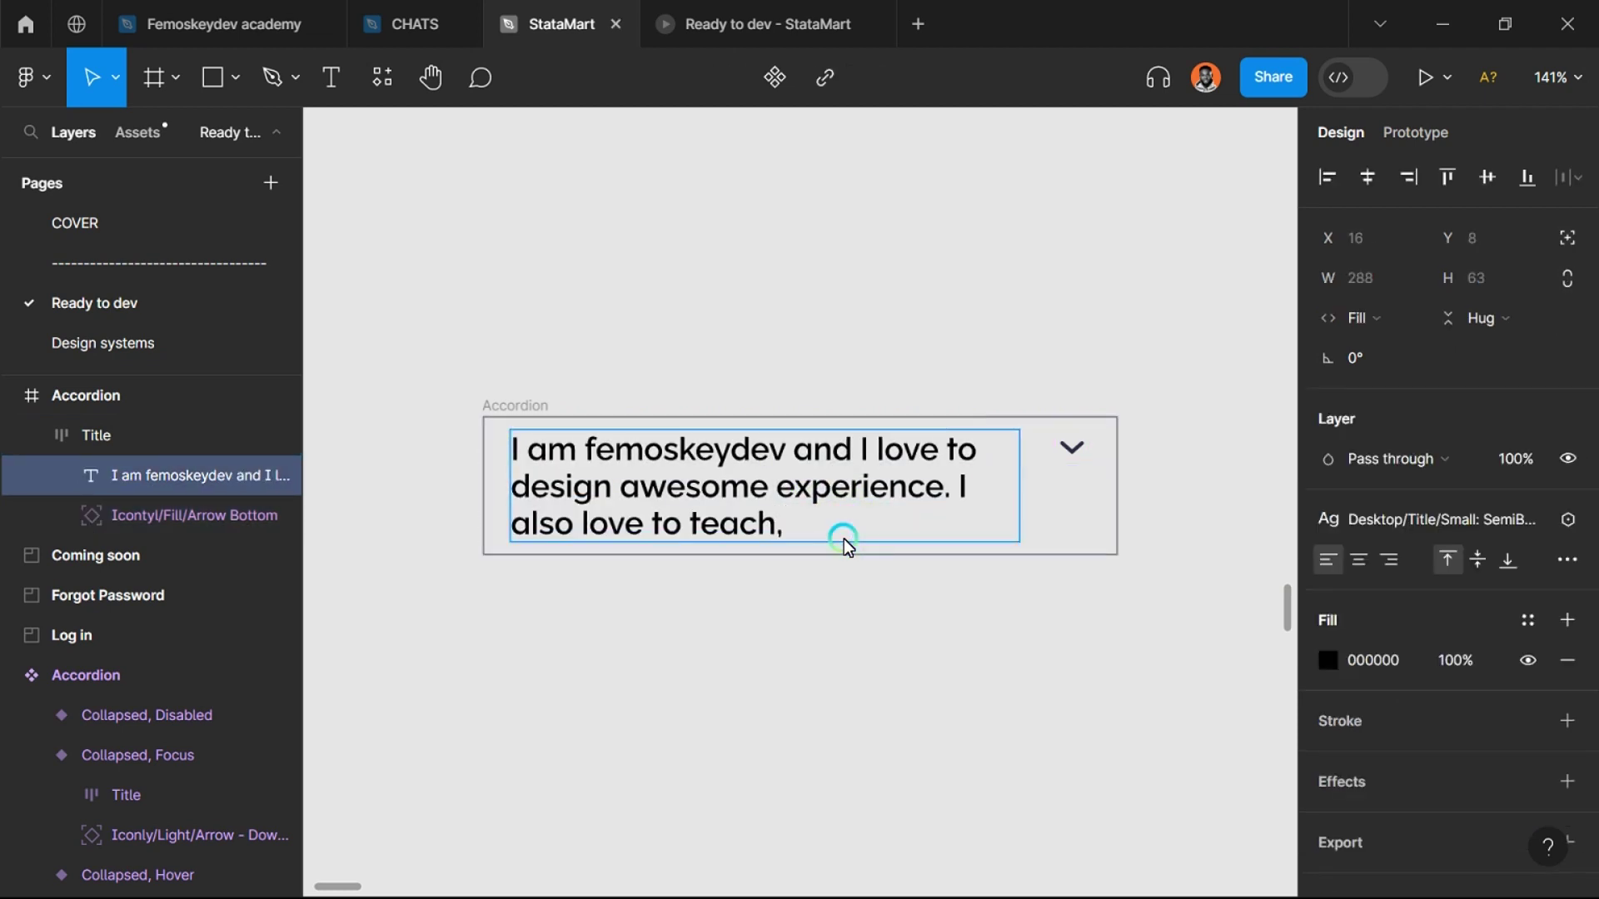
pyautogui.write(' Th')
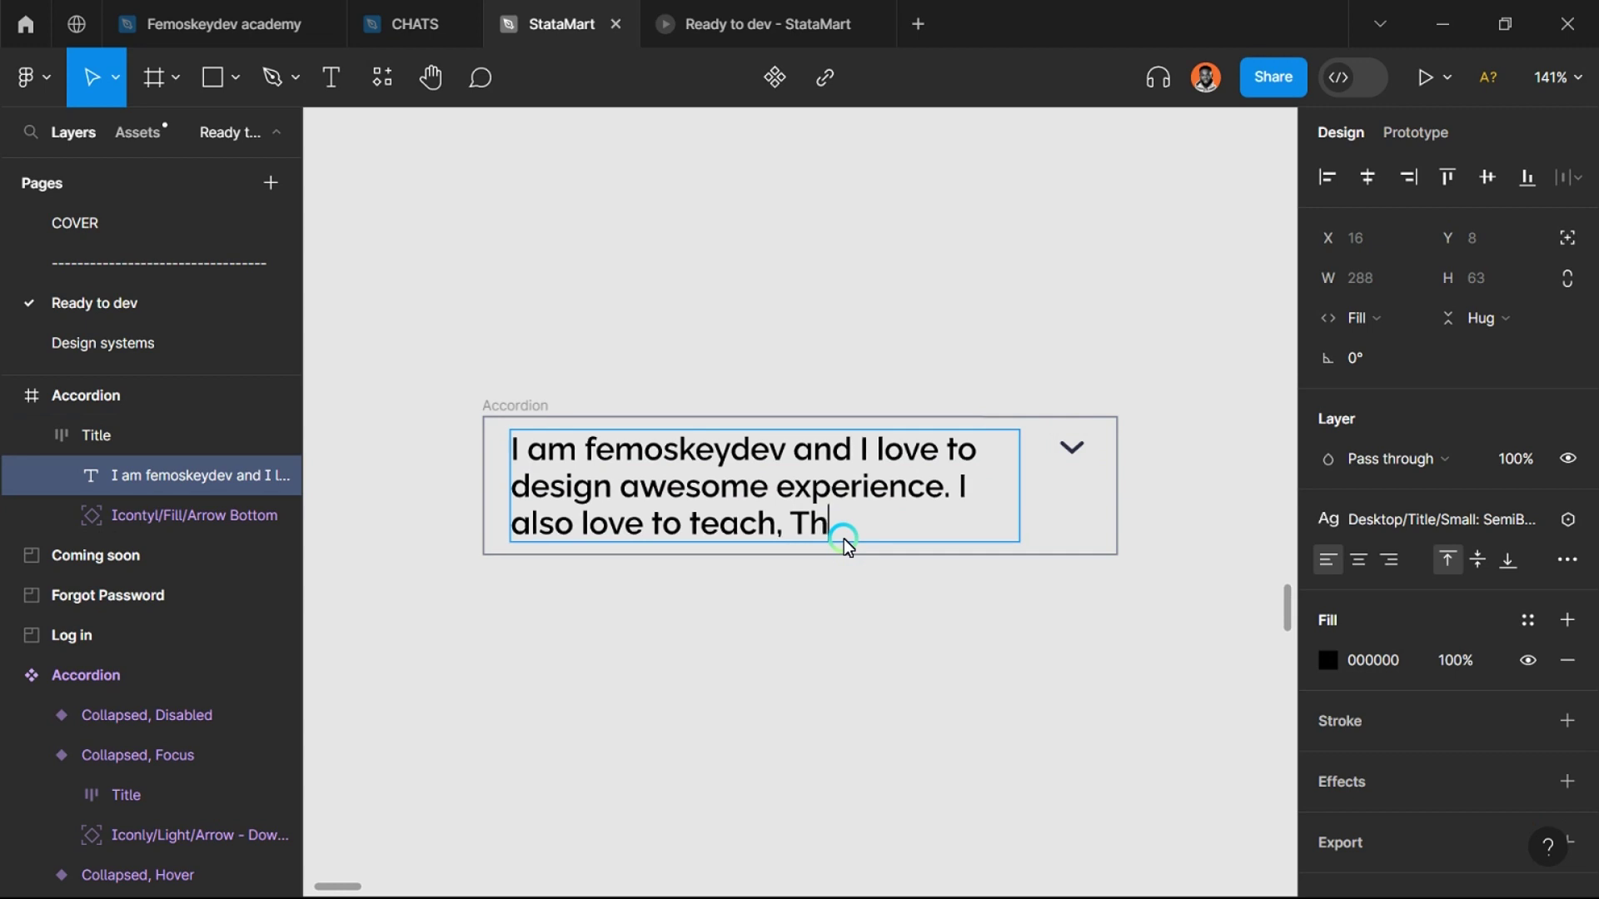
pyautogui.write('is is a')
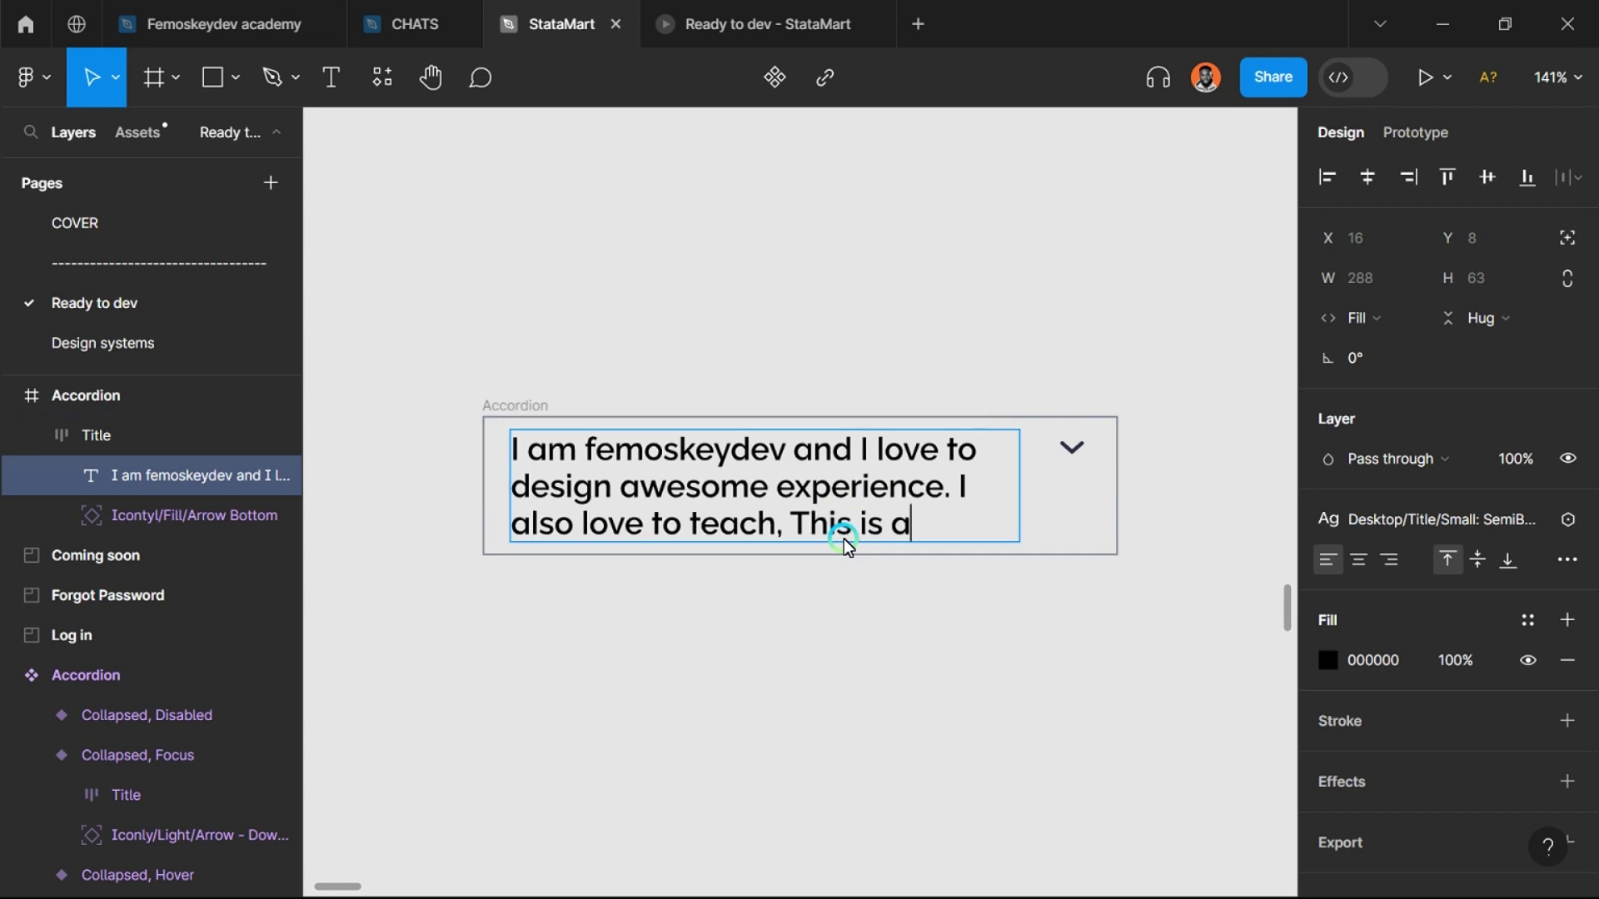
pyautogui.write('n exampe')
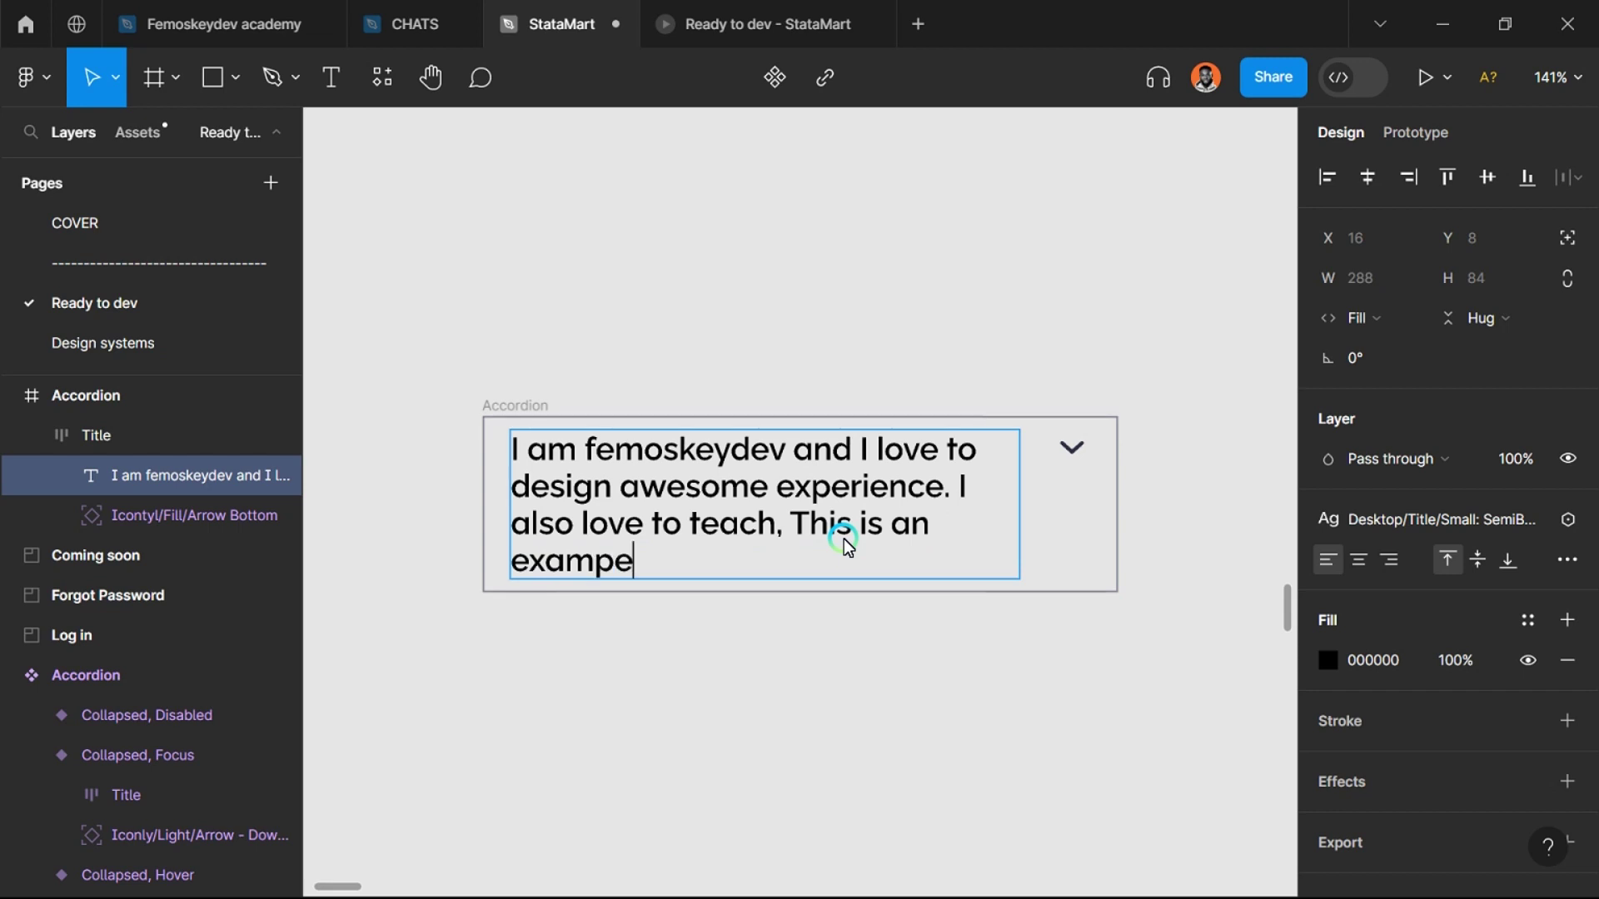
pyautogui.press('BackSpace')
pyautogui.write('le of ')
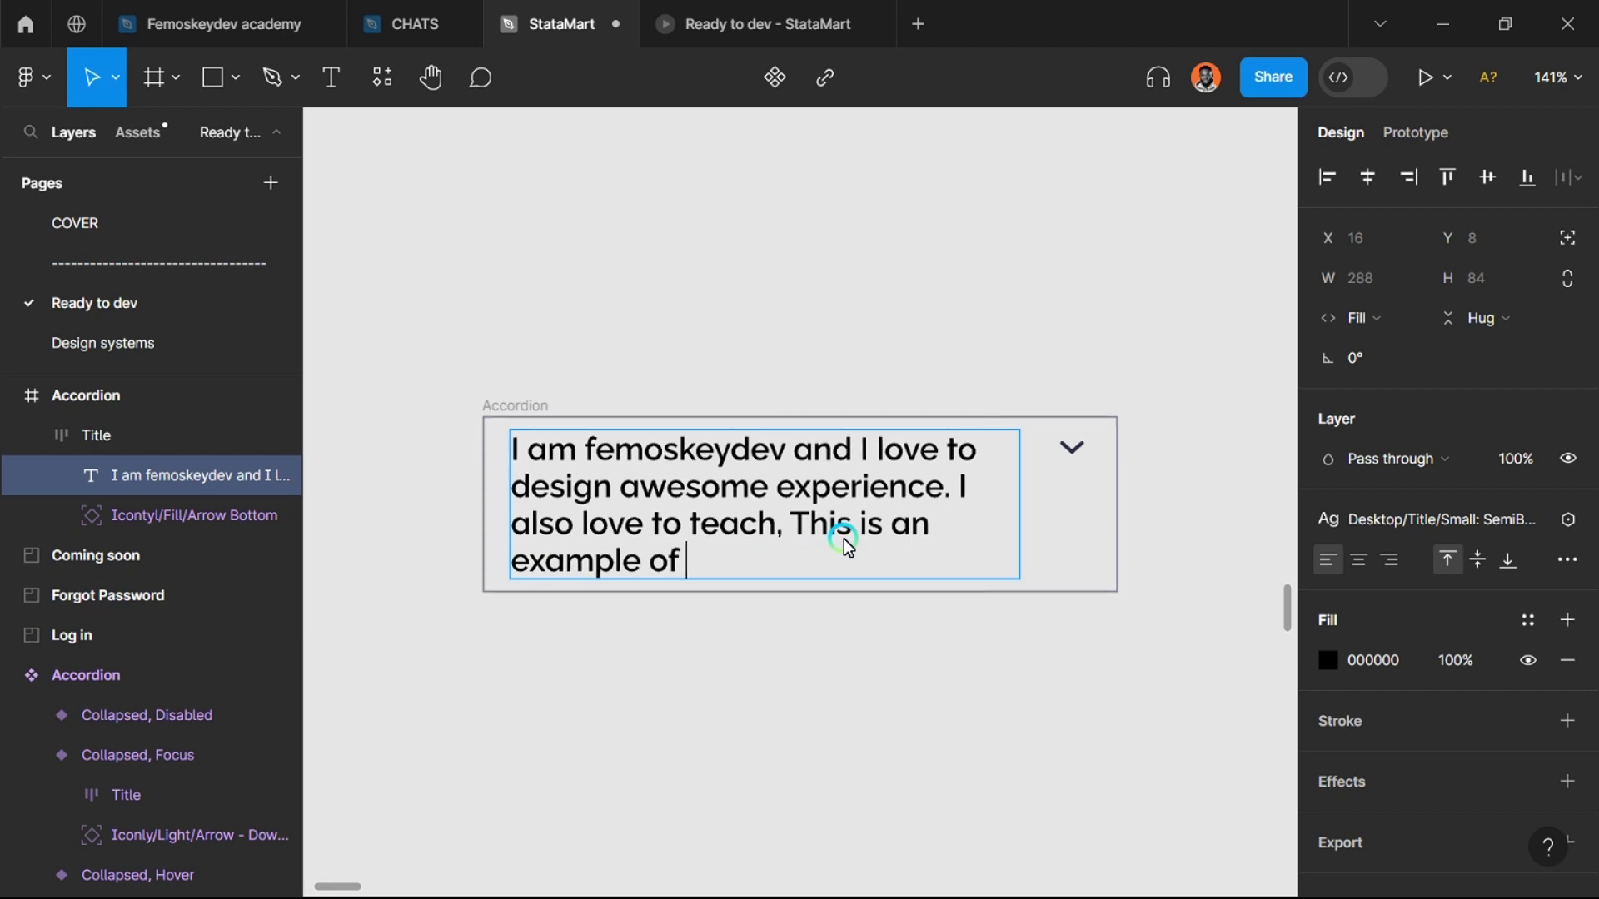
pyautogui.write('using the a')
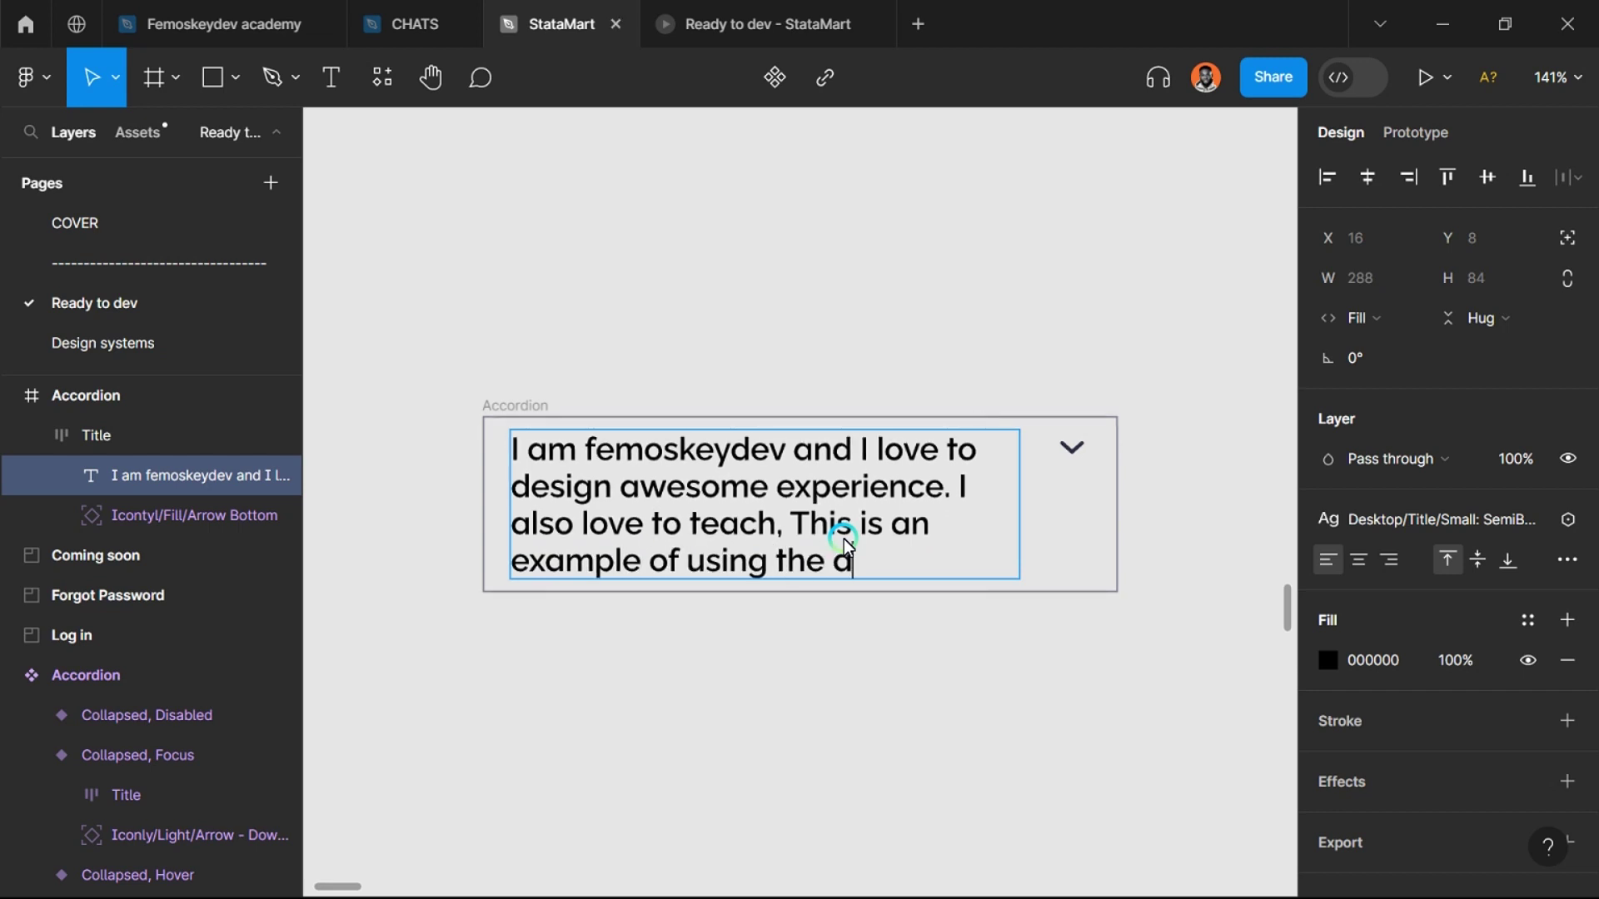
pyautogui.write('ccordion')
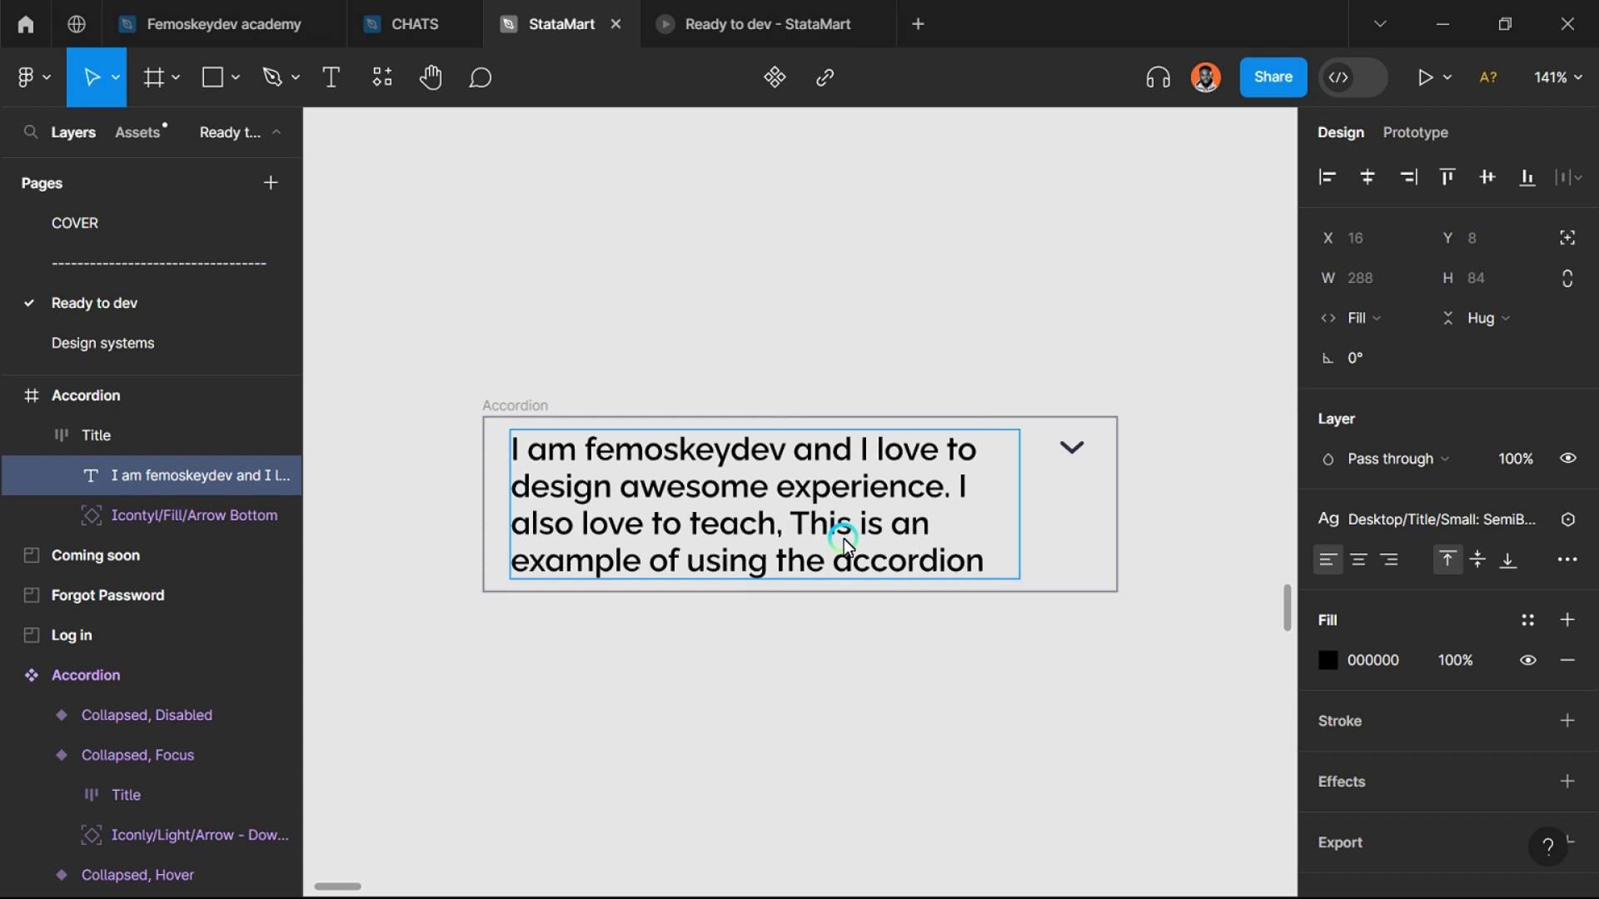
pyautogui.write(' component')
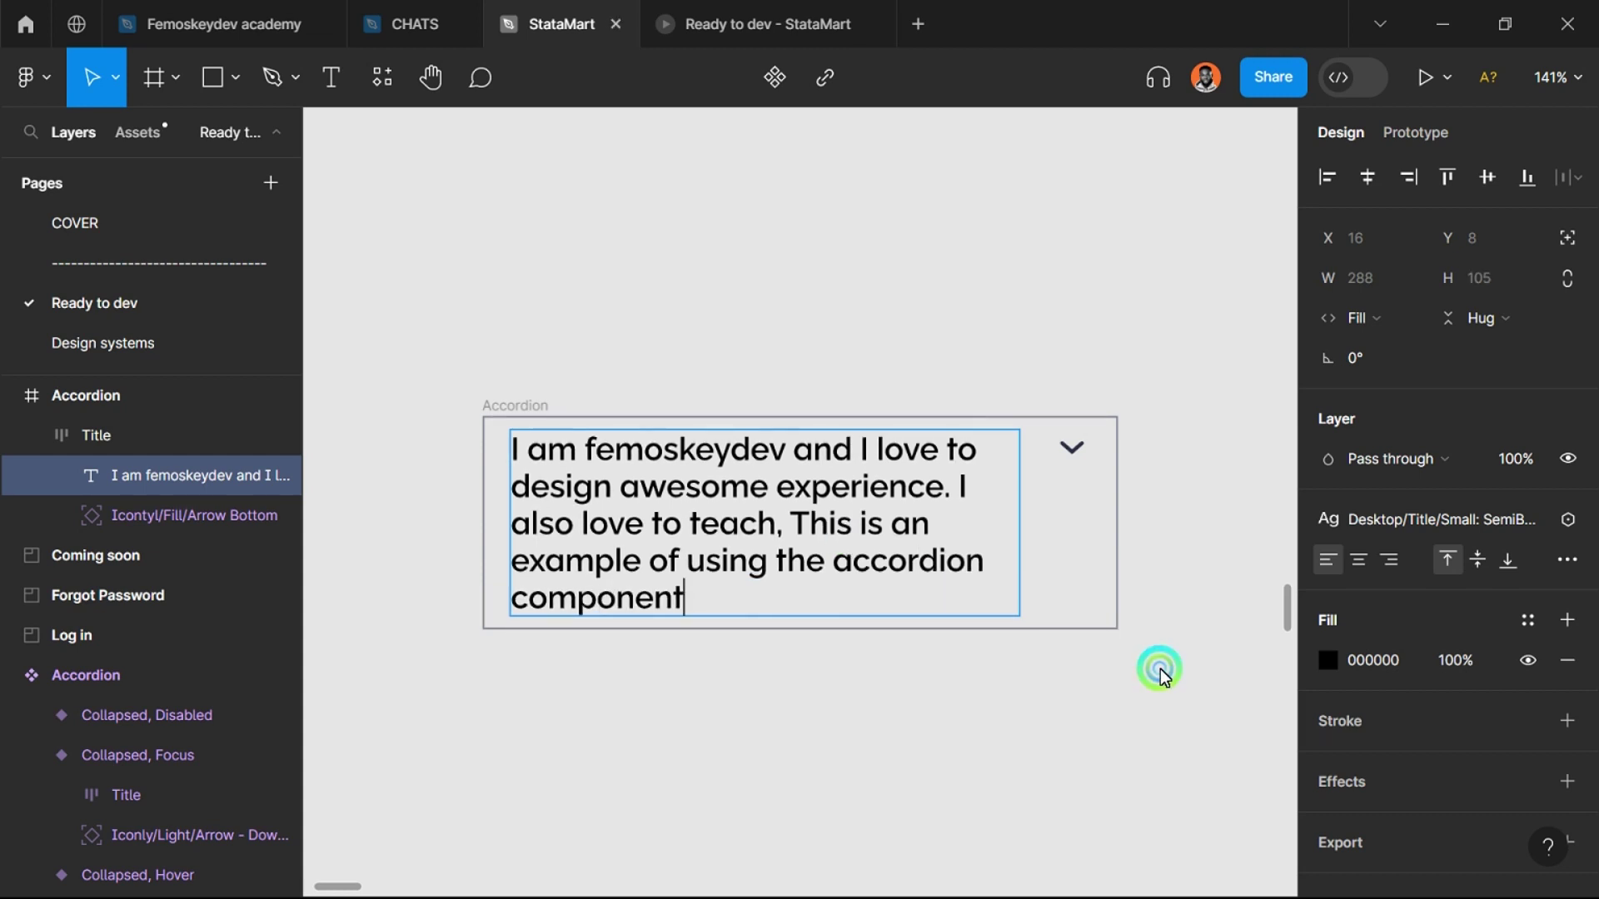
pyautogui.press('Escape')
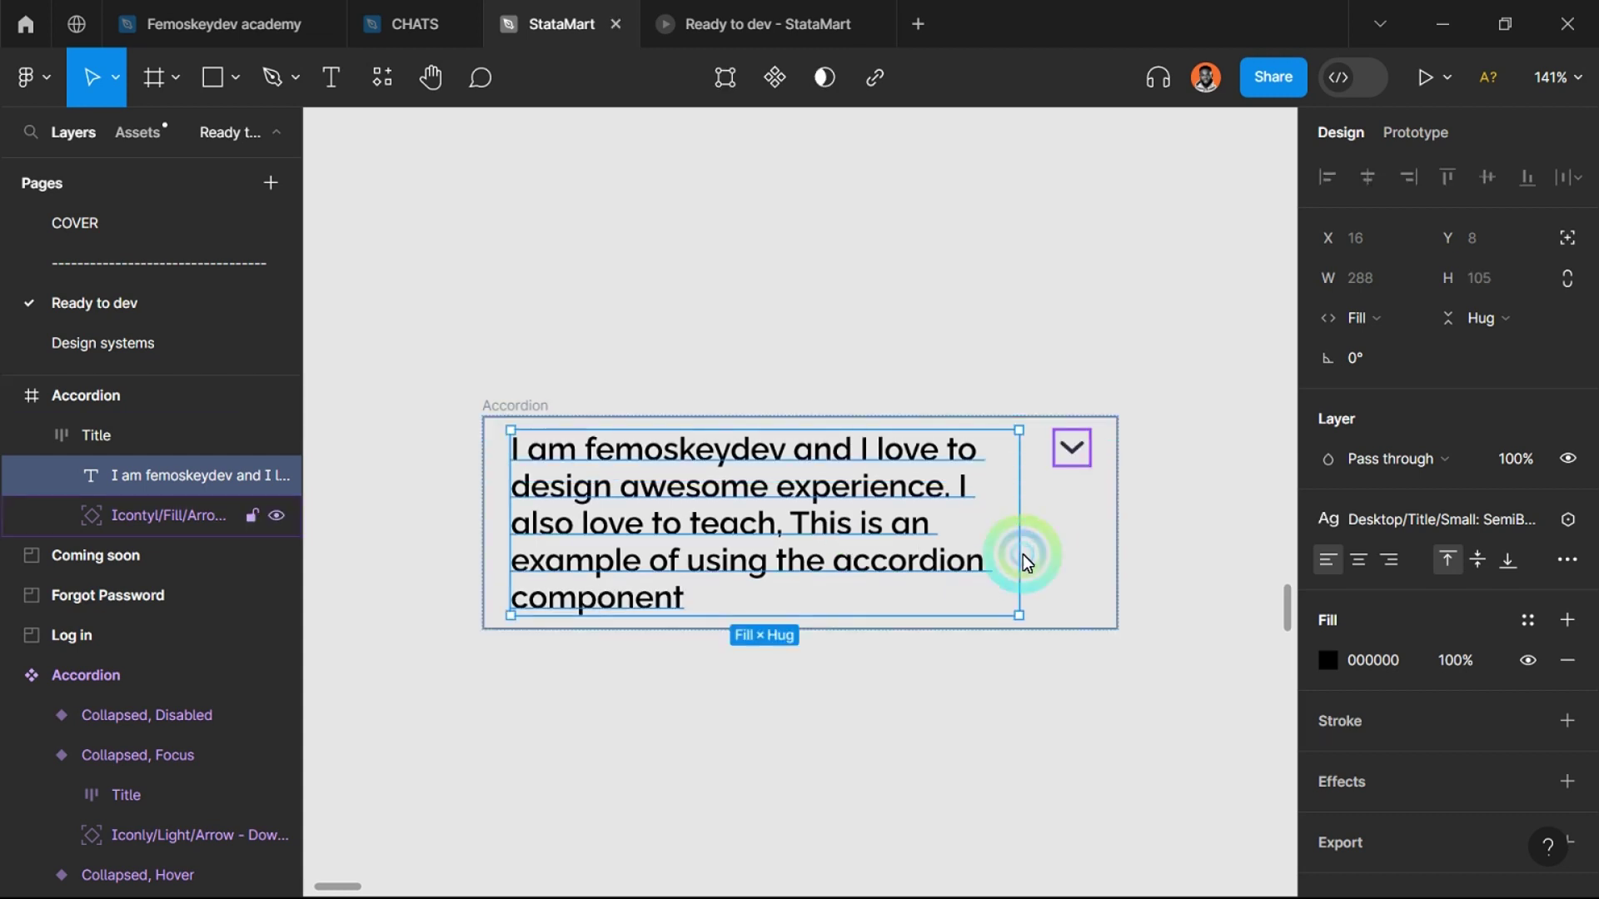
# Step: Replace the whole title text with 'Title' so the row returns to one line
pyautogui.click(1073, 455)
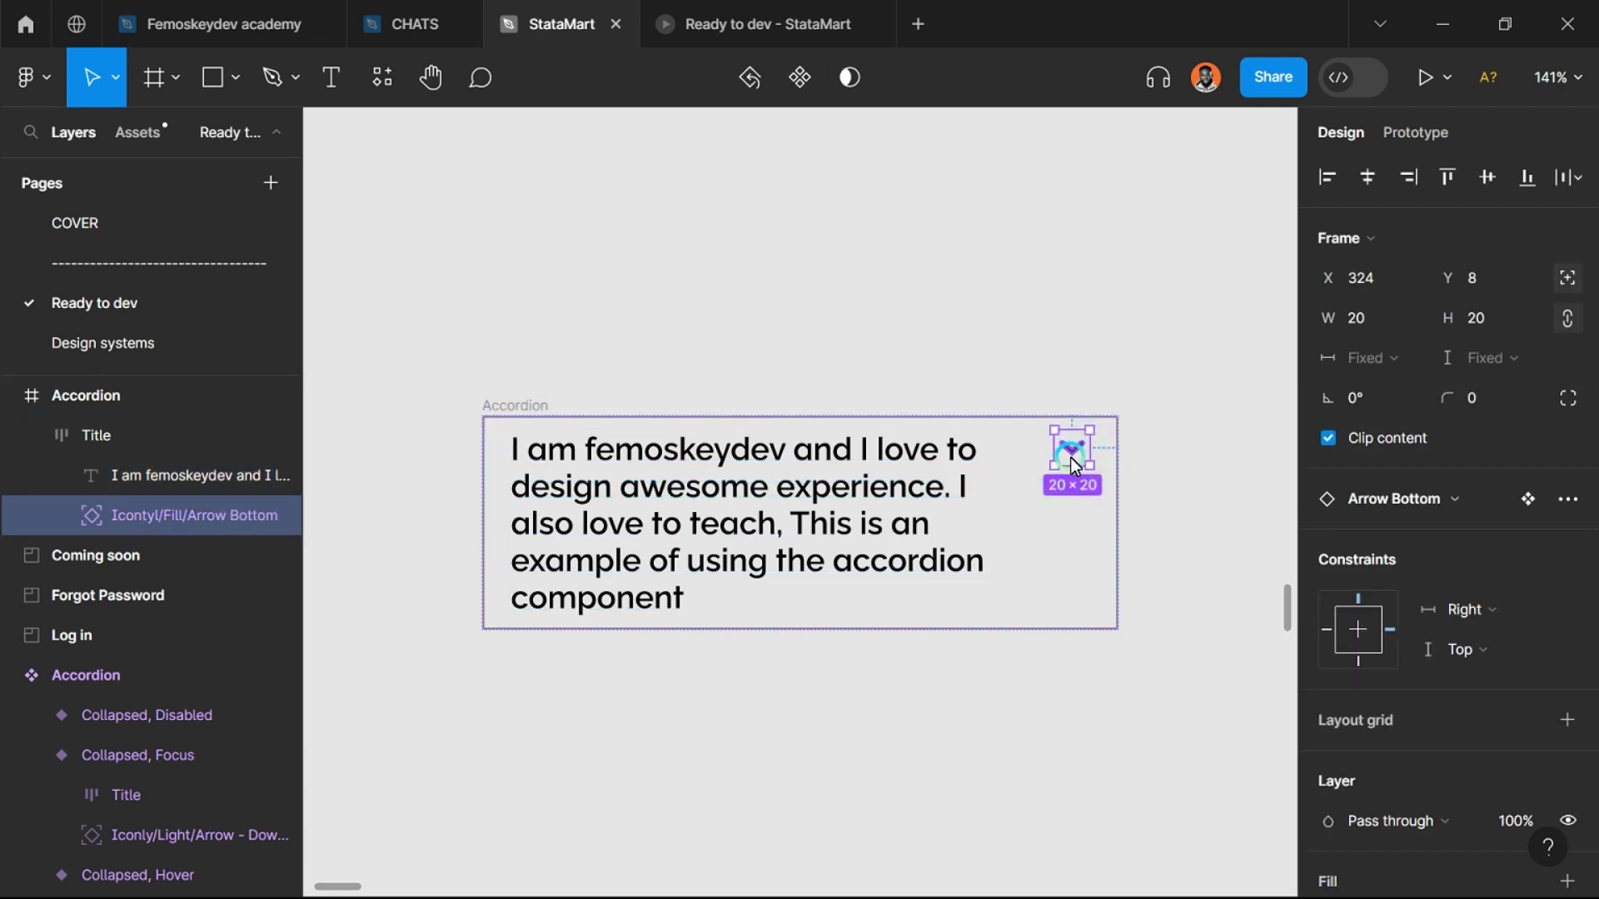
pyautogui.scroll(2, 1070, 457)
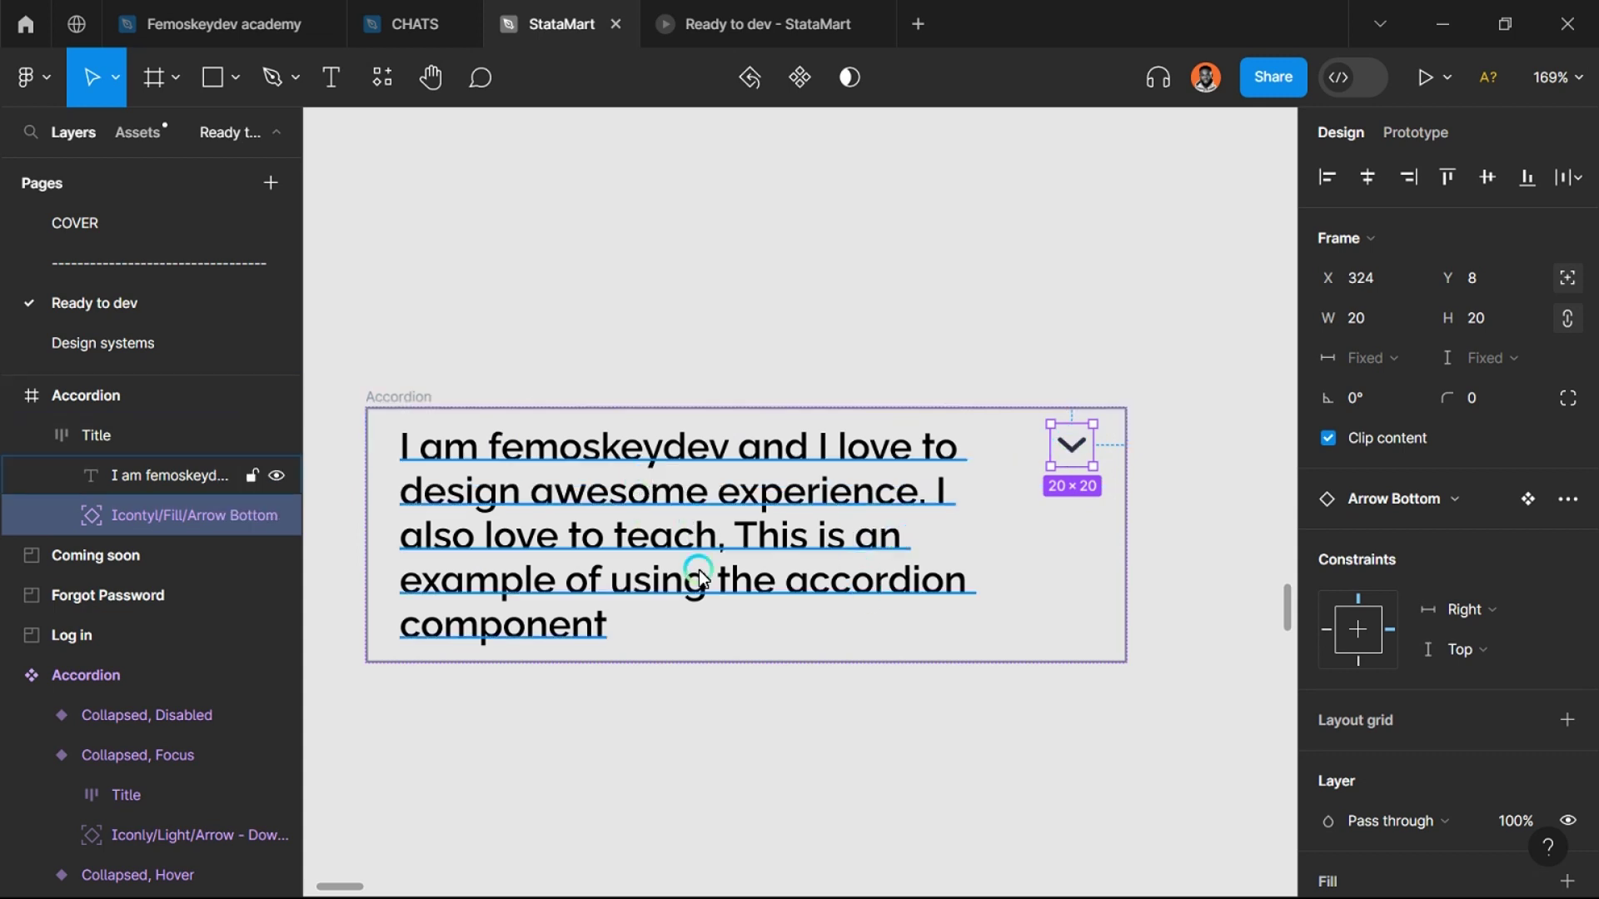
pyautogui.scroll(-3, 698, 570)
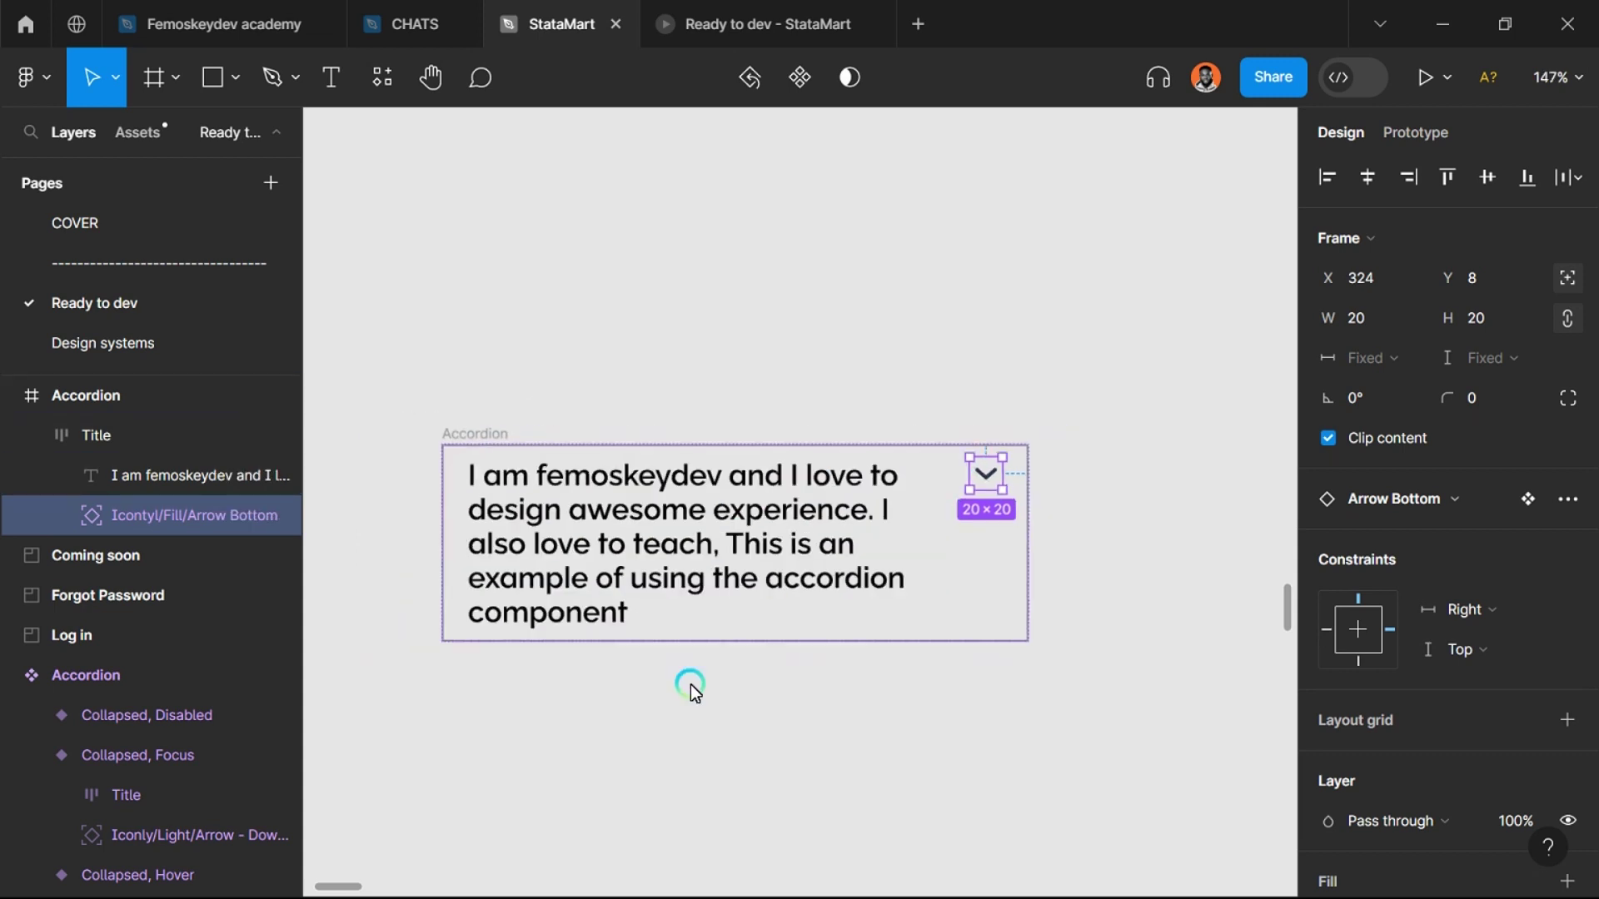
pyautogui.click(849, 677)
pyautogui.doubleClick(755, 556)
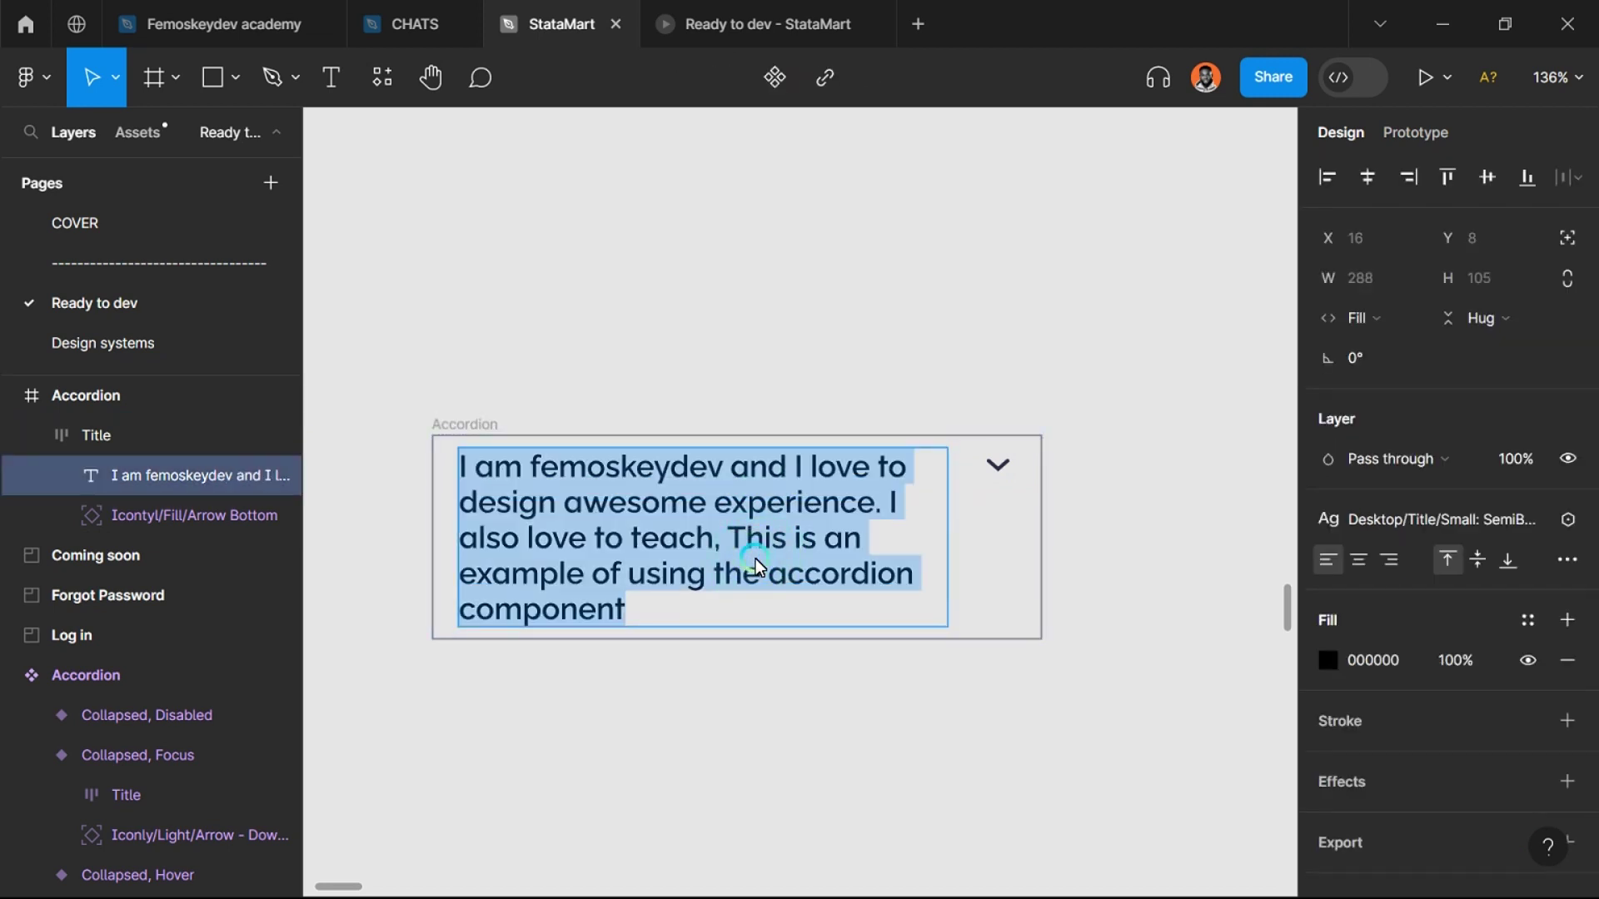
pyautogui.write('Title')
pyautogui.click(754, 558)
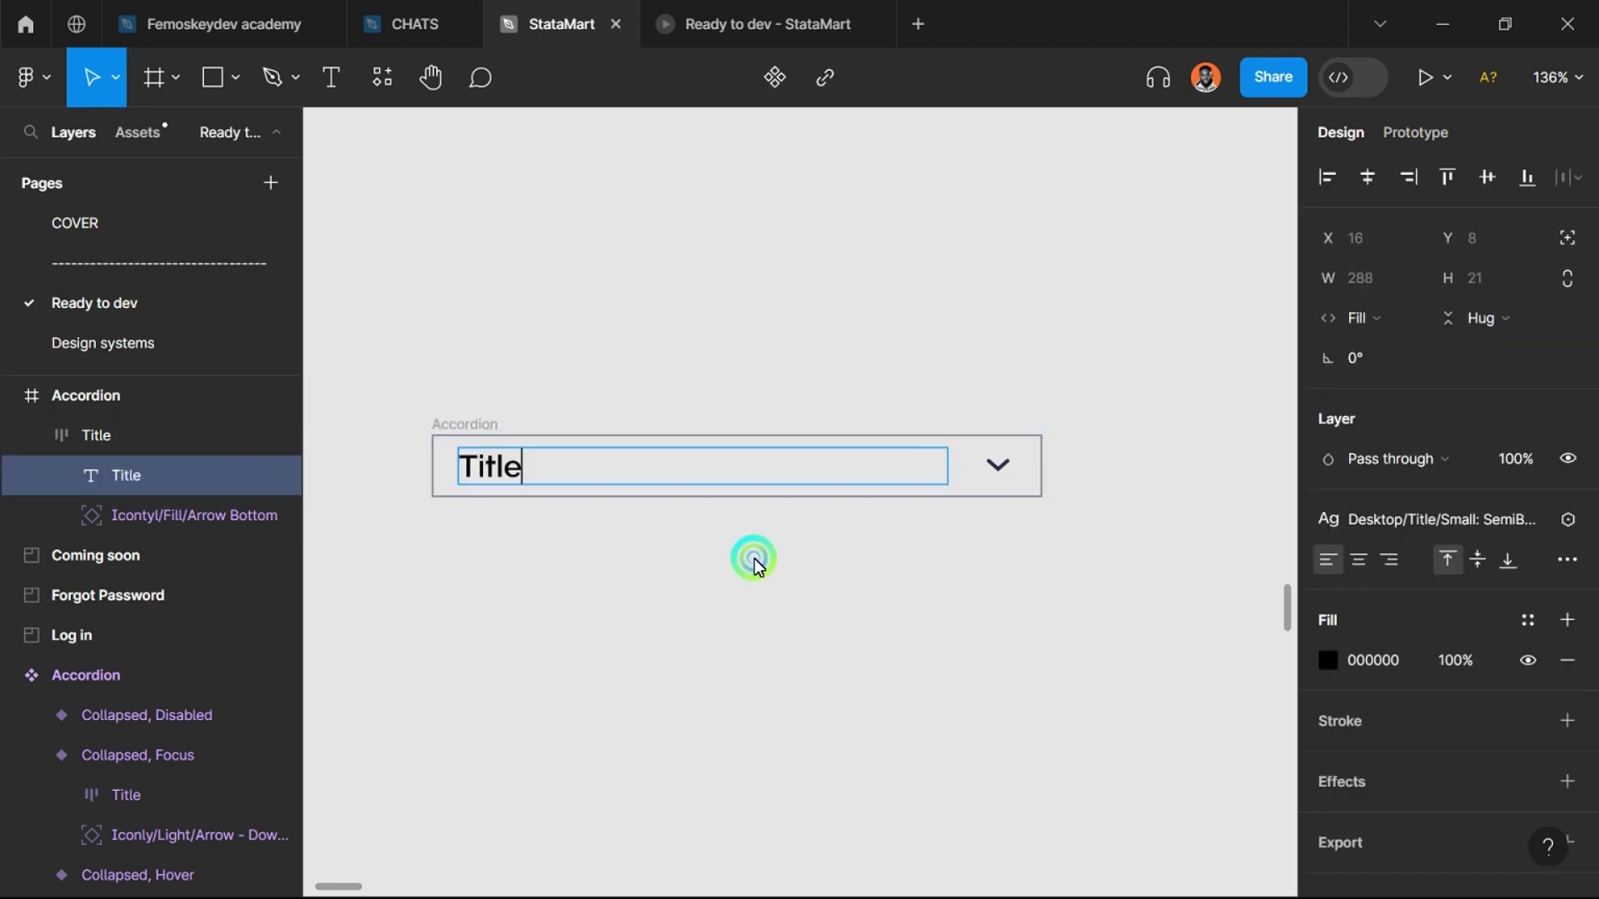
pyautogui.click(446, 425)
pyautogui.click(151, 435)
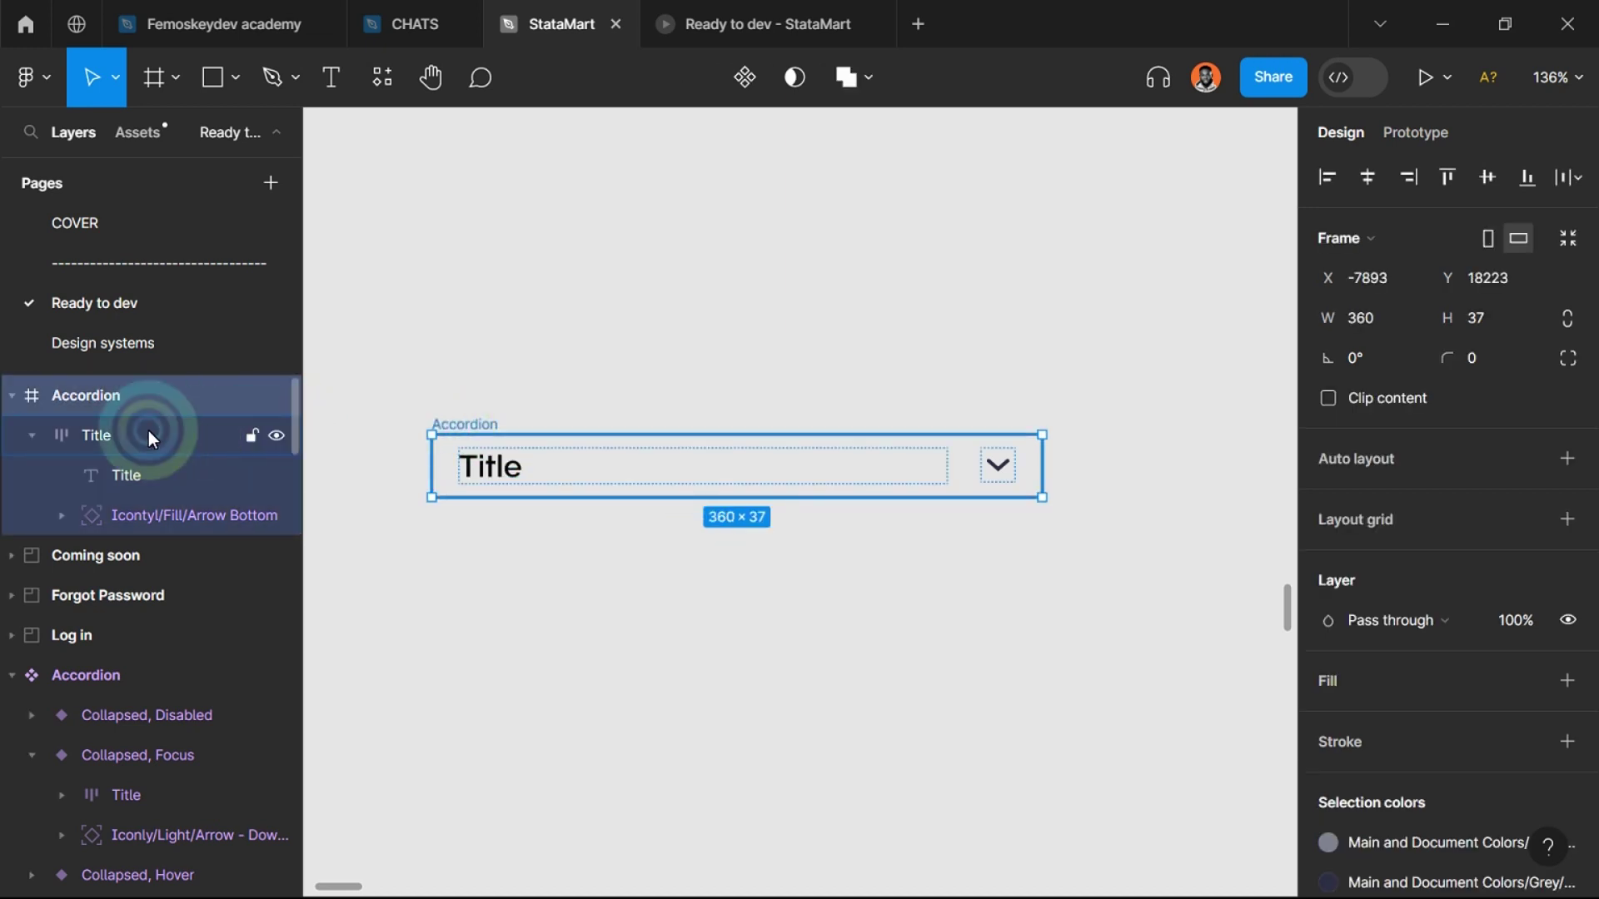
pyautogui.click(31, 436)
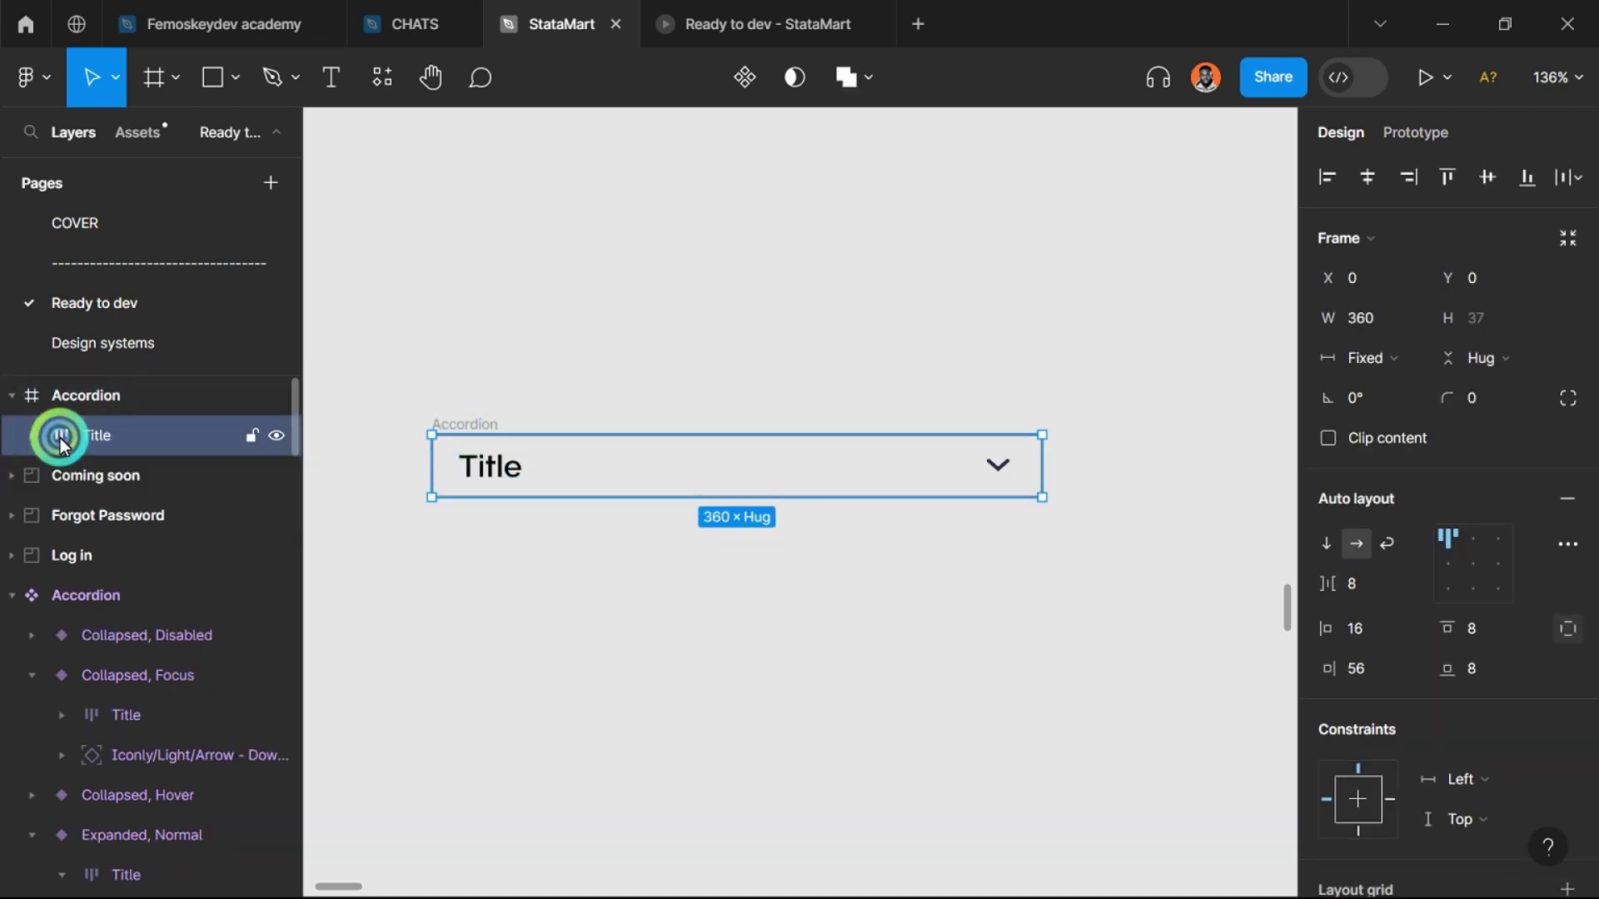
pyautogui.click(466, 425)
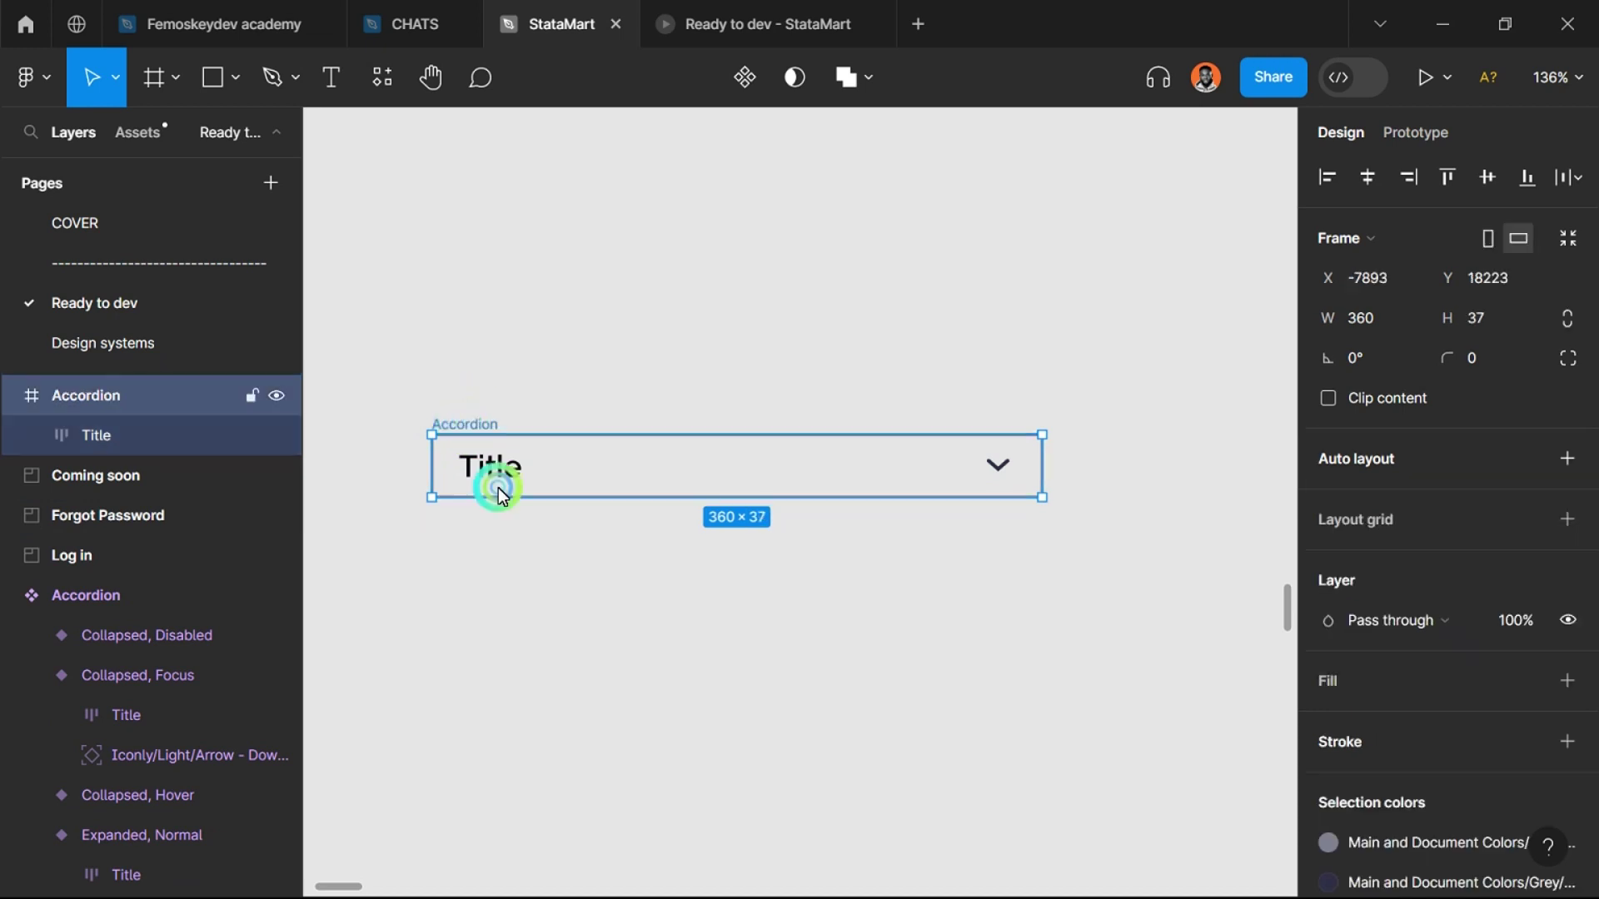
pyautogui.scroll(-8, 523, 547)
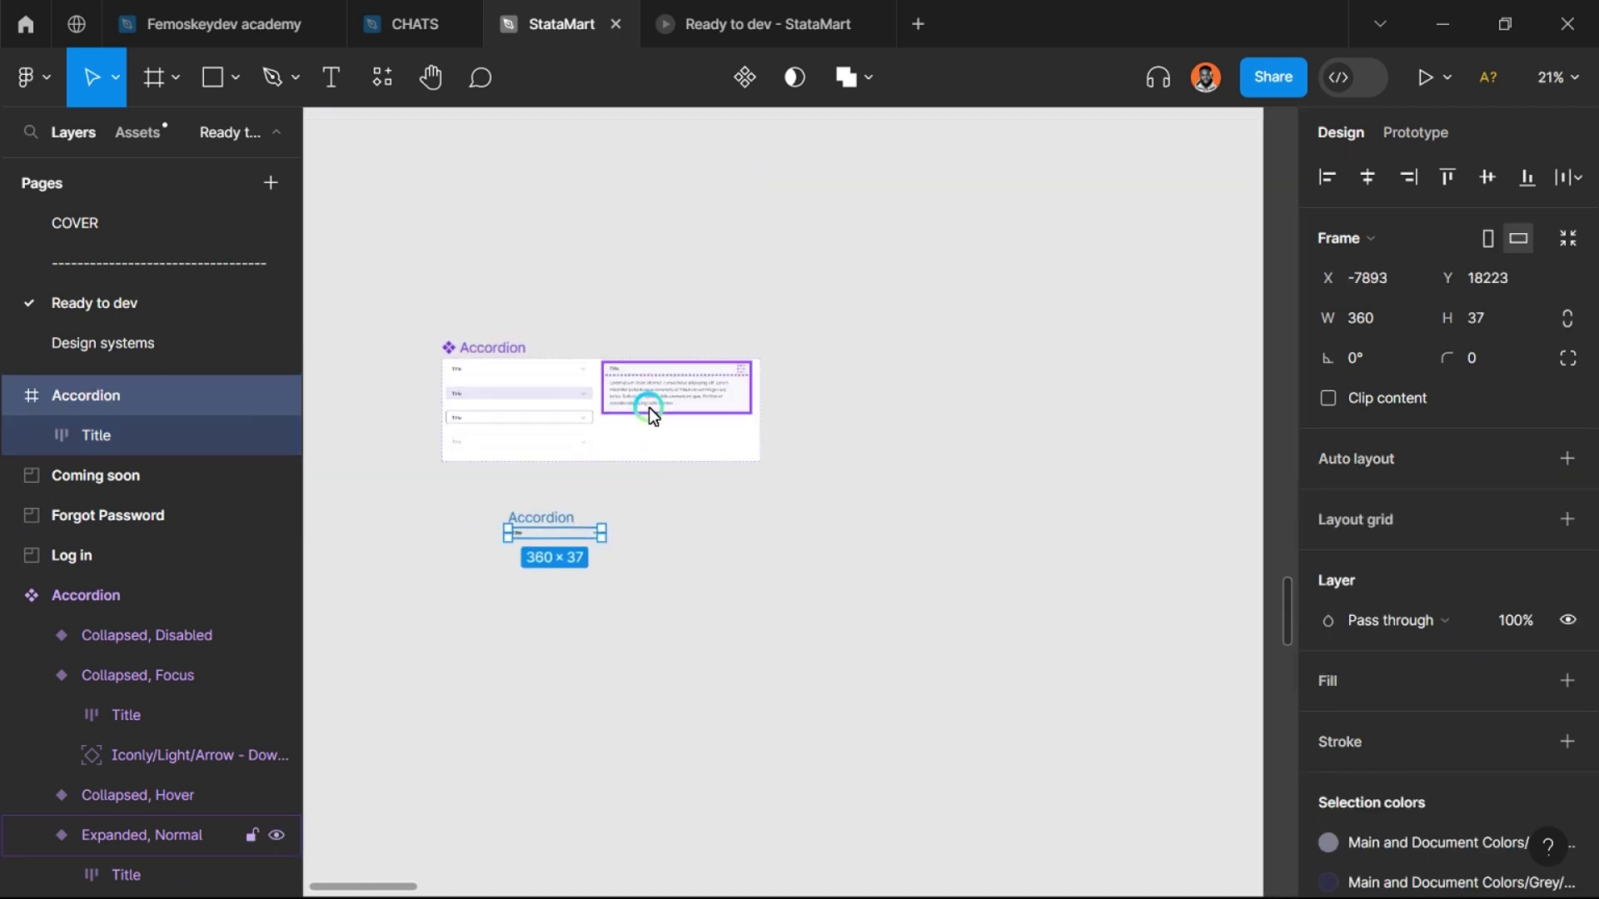
pyautogui.click(648, 406)
pyautogui.scroll(3, 518, 528)
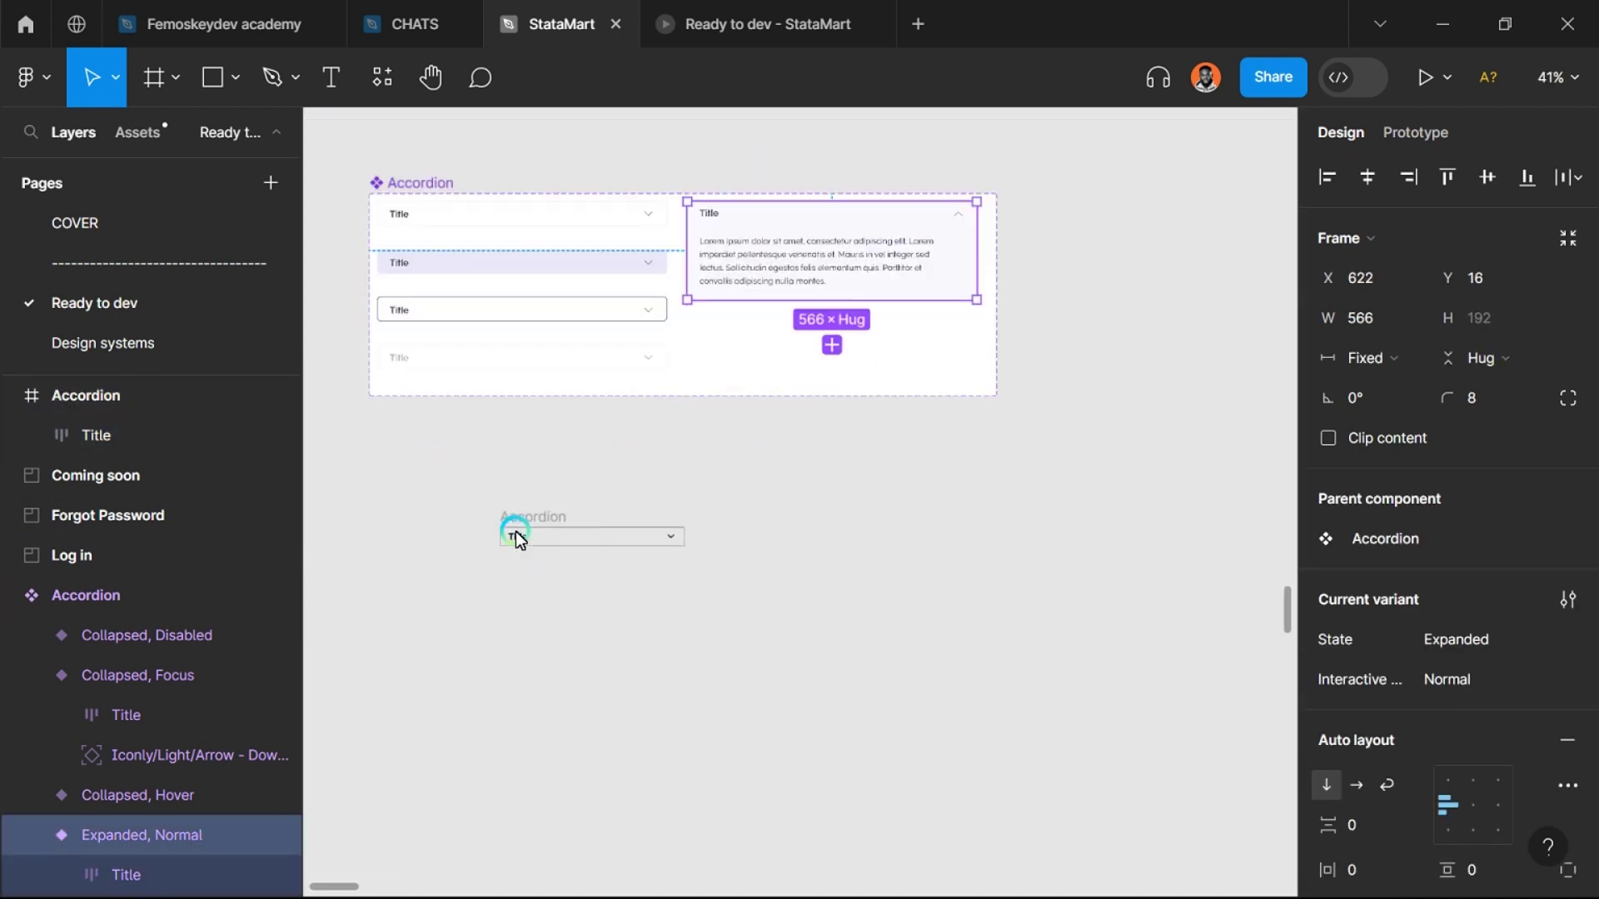
pyautogui.moveTo(522, 522); pyautogui.dragTo(841, 569)
pyautogui.scroll(2, 840, 569)
pyautogui.scroll(3, 717, 564)
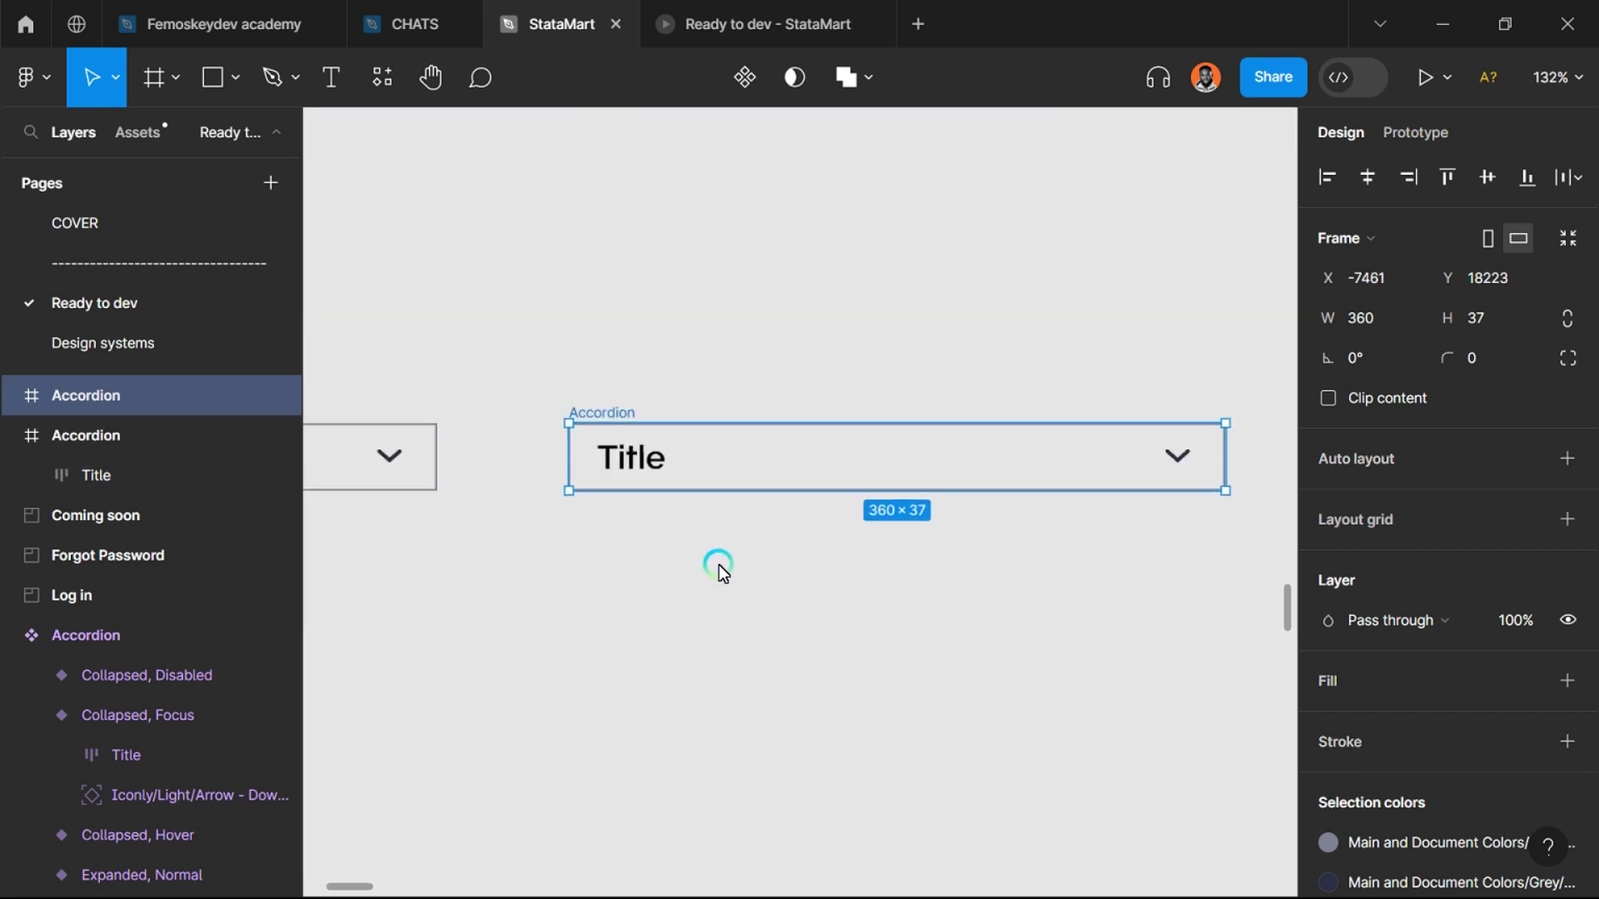
pyautogui.click(601, 549)
pyautogui.scroll(-5, 671, 631)
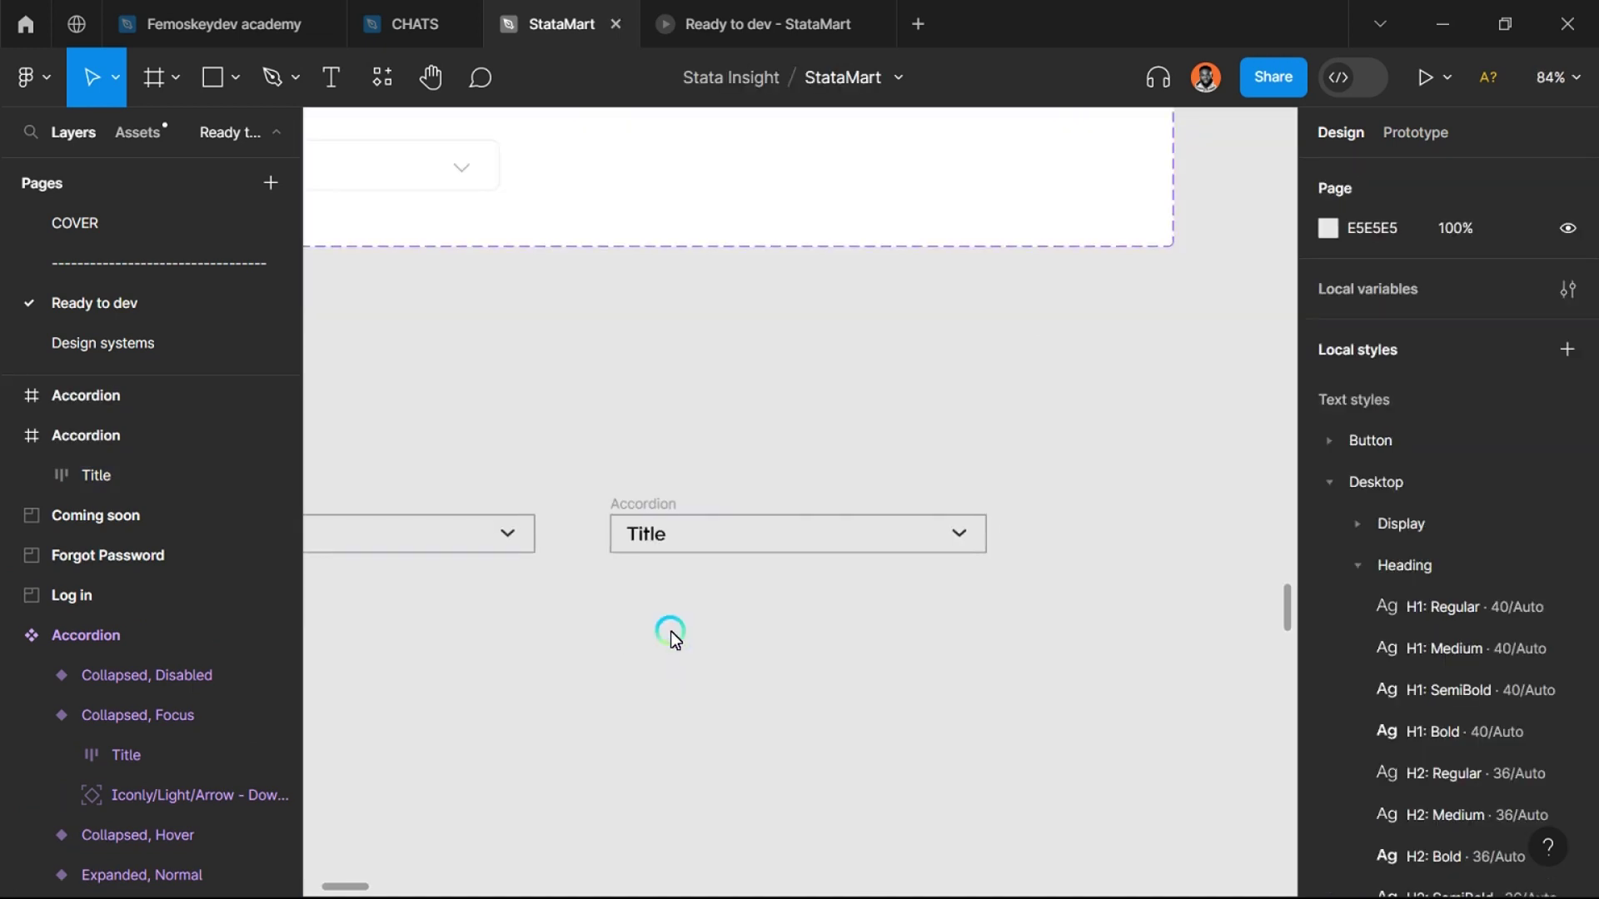
pyautogui.scroll(5, 670, 630)
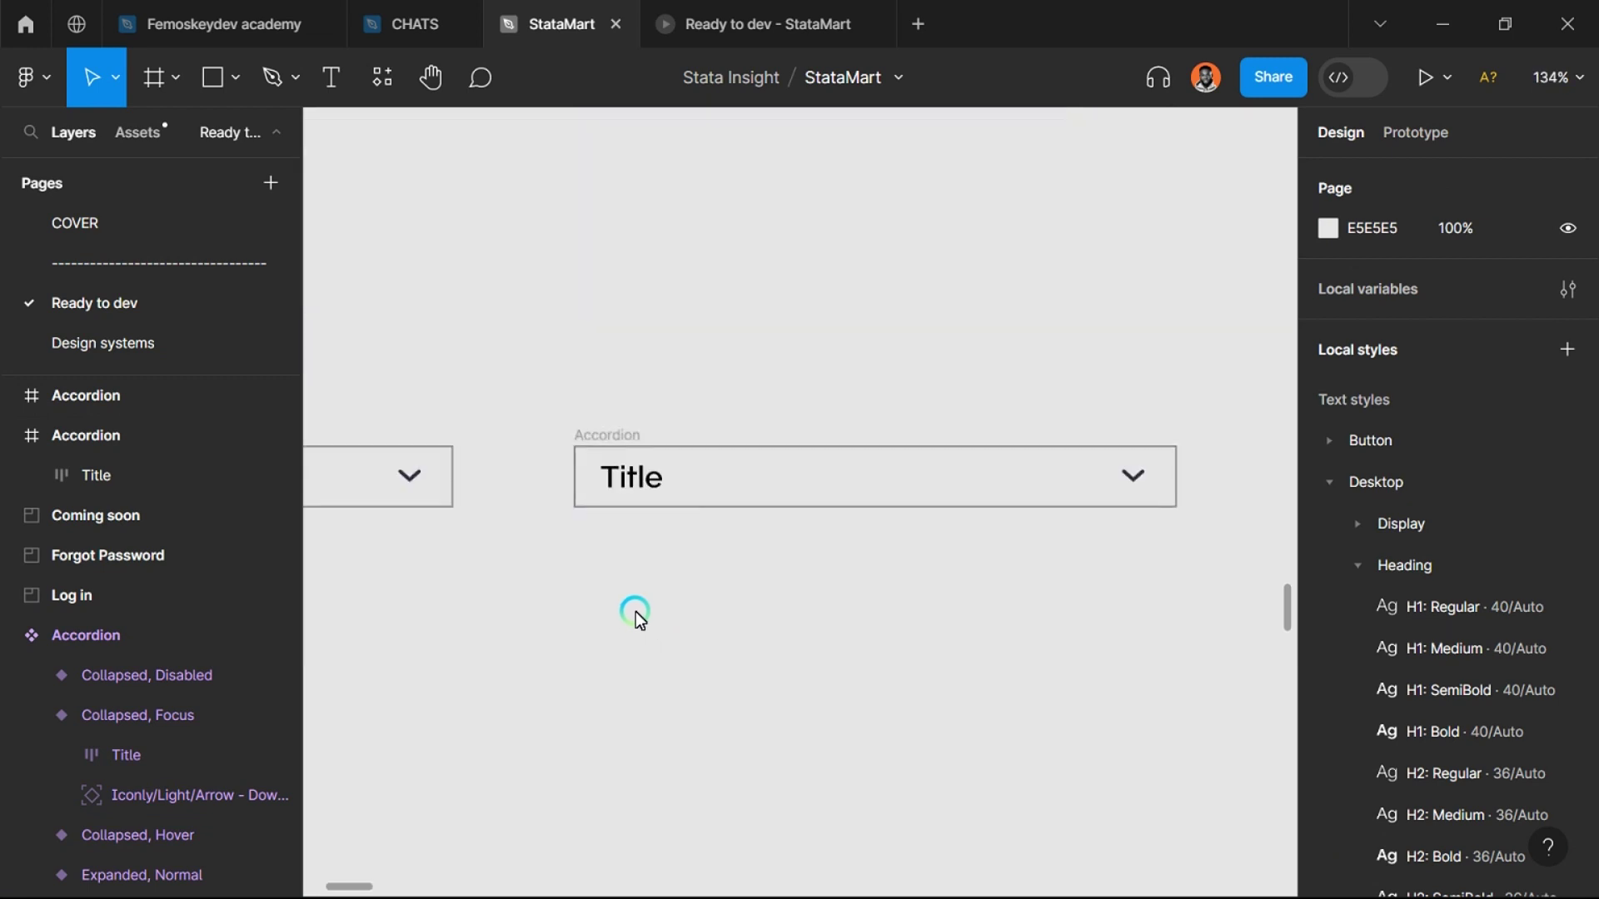
pyautogui.press('t')
# Step: Discard an empty text box and select the existing Lorem description text
pyautogui.moveTo(598, 539); pyautogui.dragTo(1130, 668)
pyautogui.scroll(-3, 750, 720)
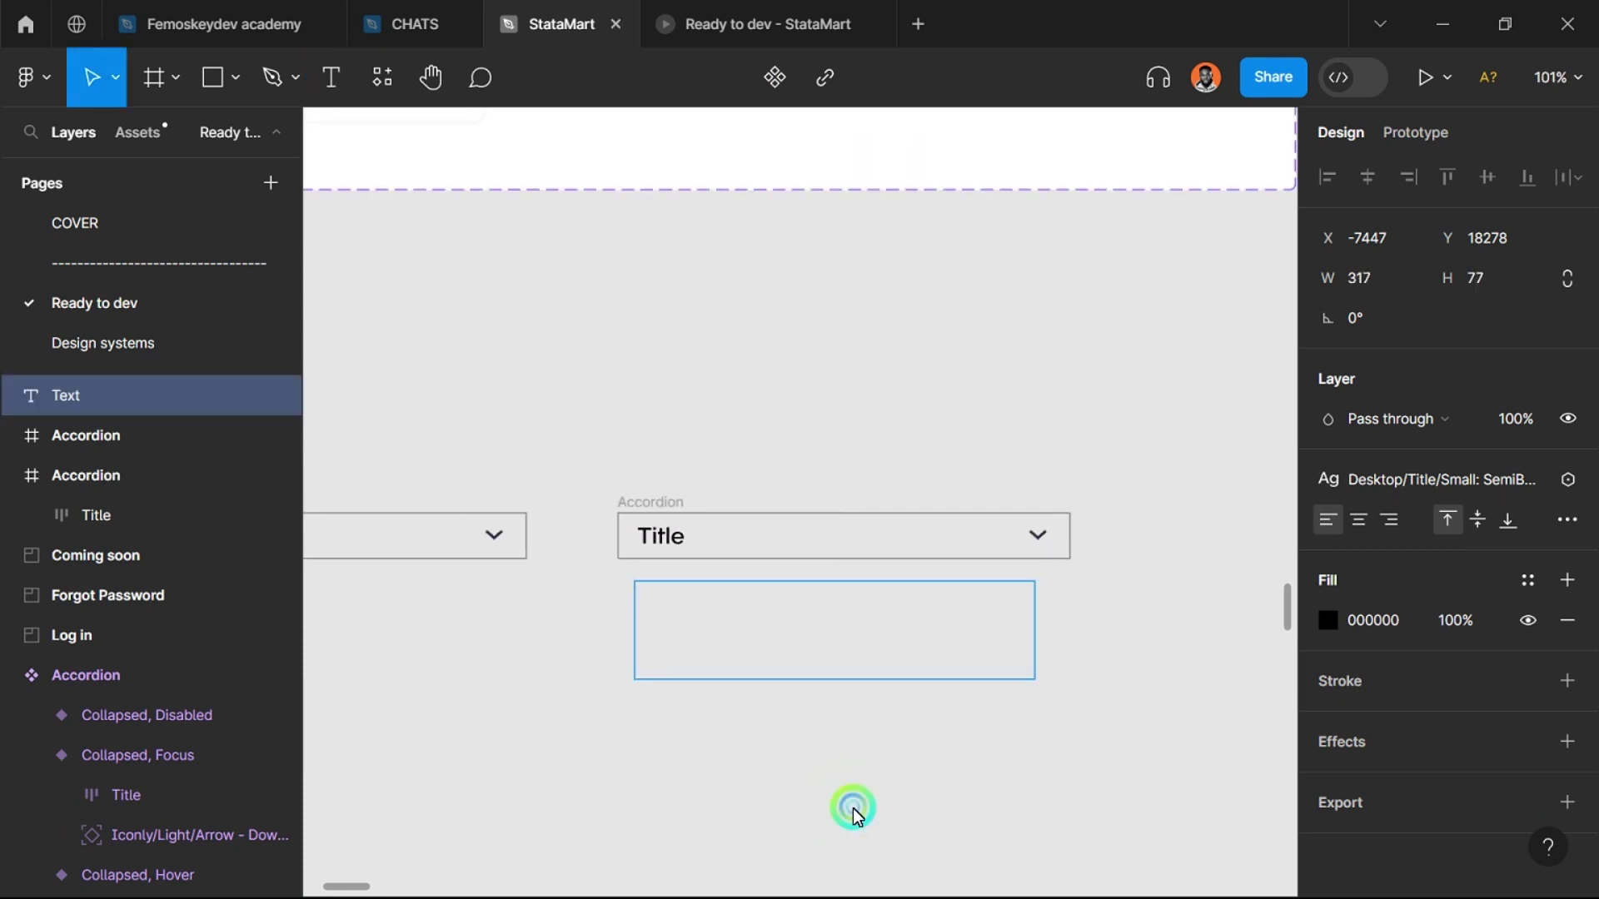
pyautogui.click(855, 810)
pyautogui.scroll(-3, 852, 809)
pyautogui.doubleClick(764, 167)
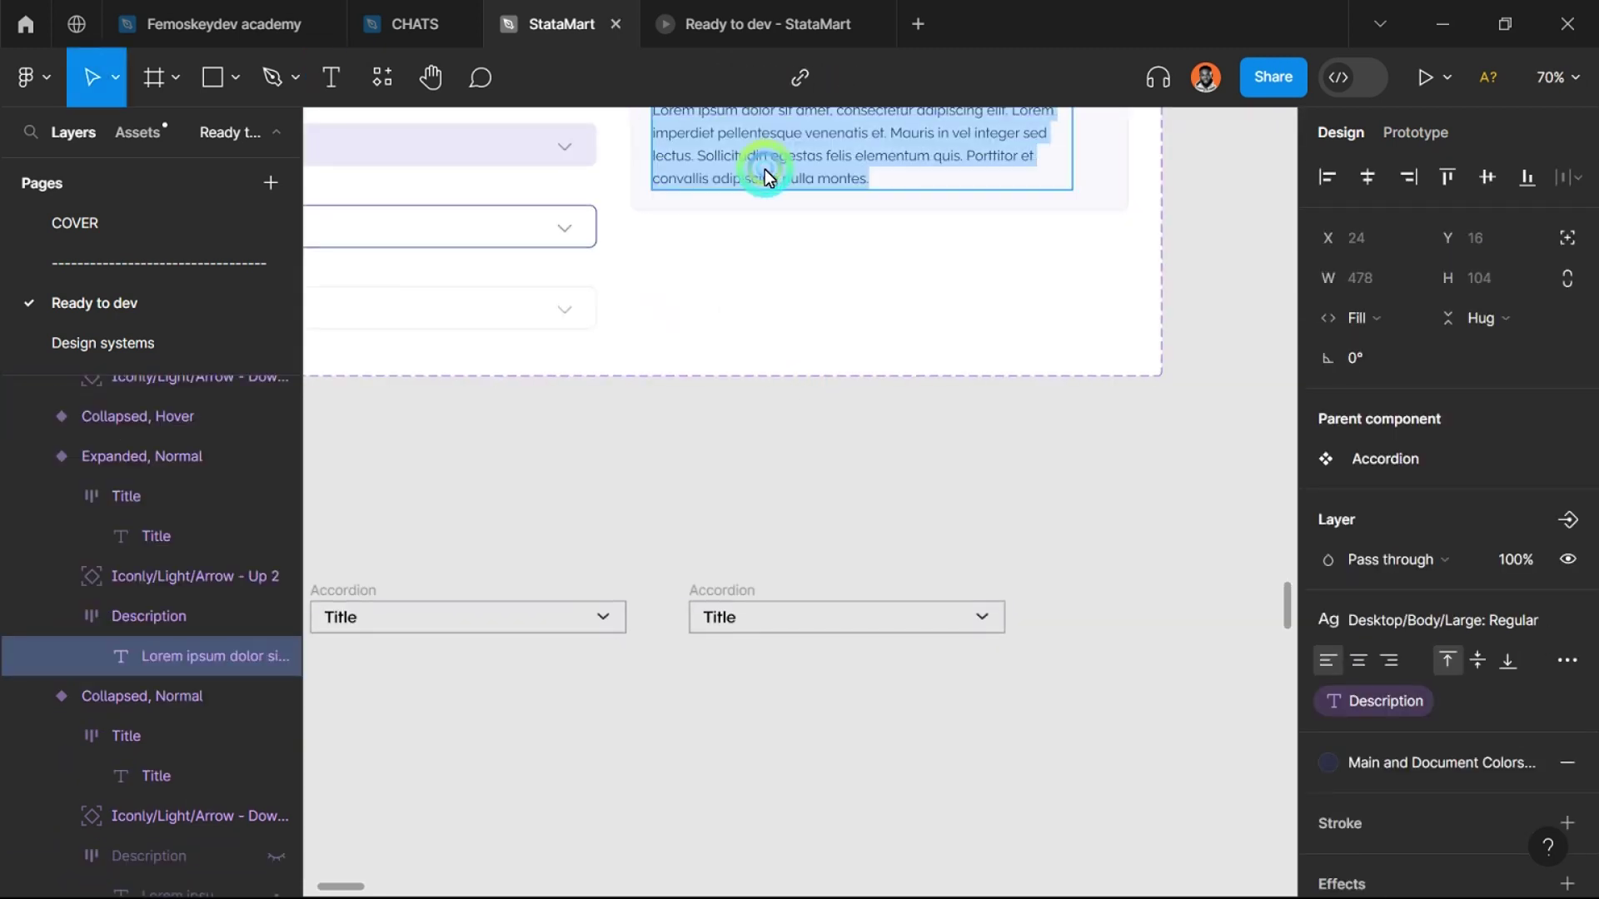
pyautogui.scroll(5, 818, 631)
pyautogui.press('Escape')
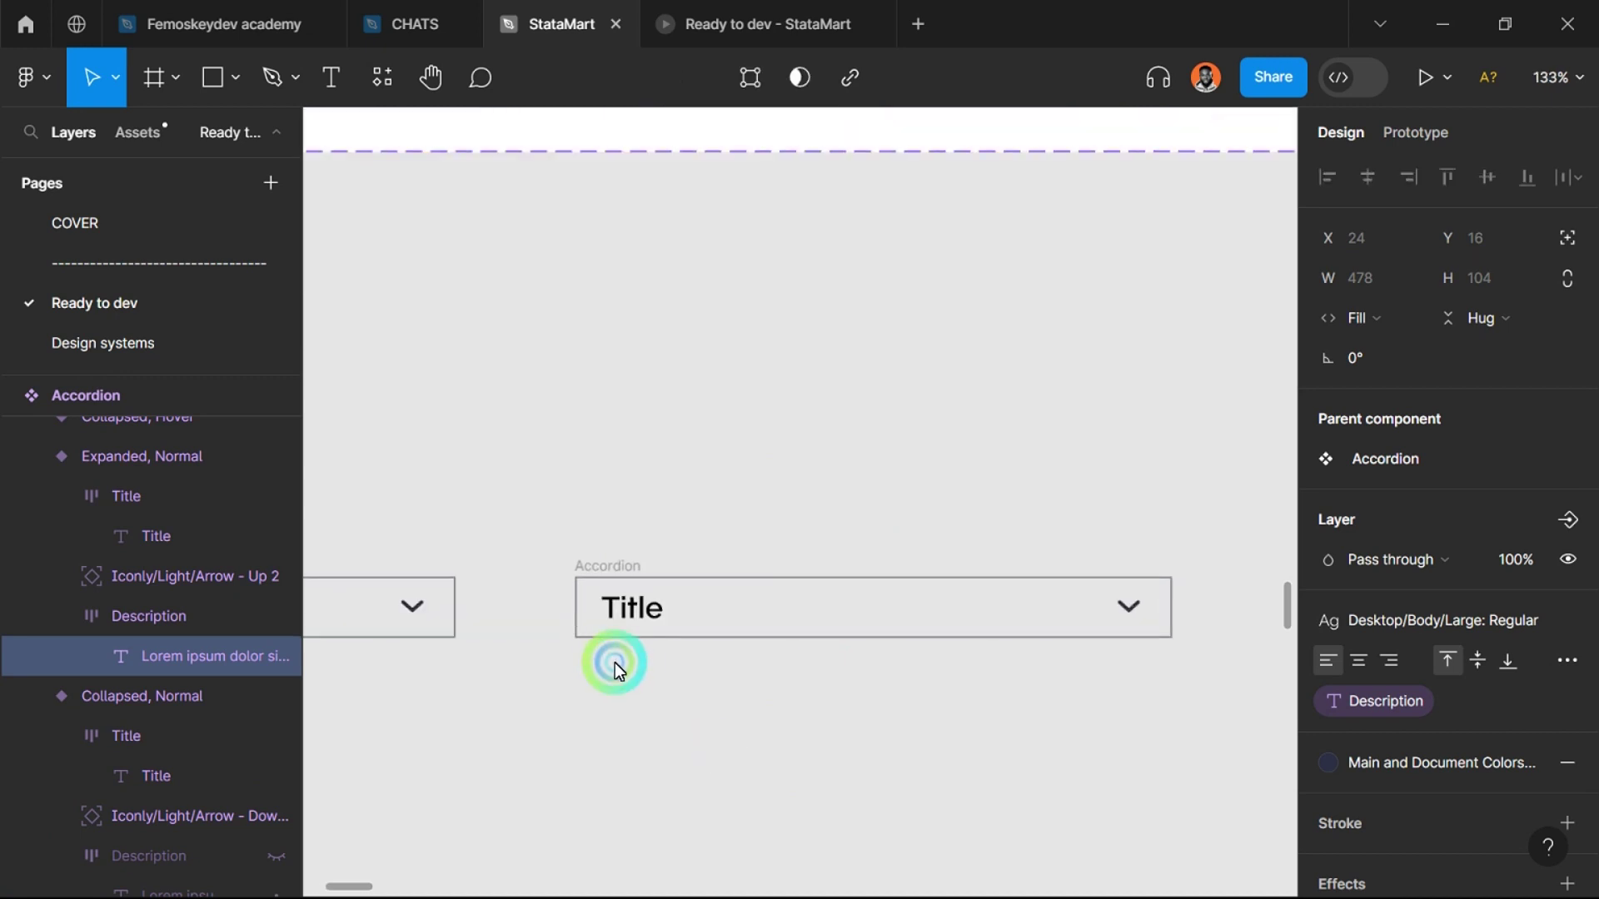
# Step: Draw a 299×62 text box below the Accordion title row
pyautogui.press('t')
pyautogui.moveTo(601, 672); pyautogui.dragTo(1096, 776)
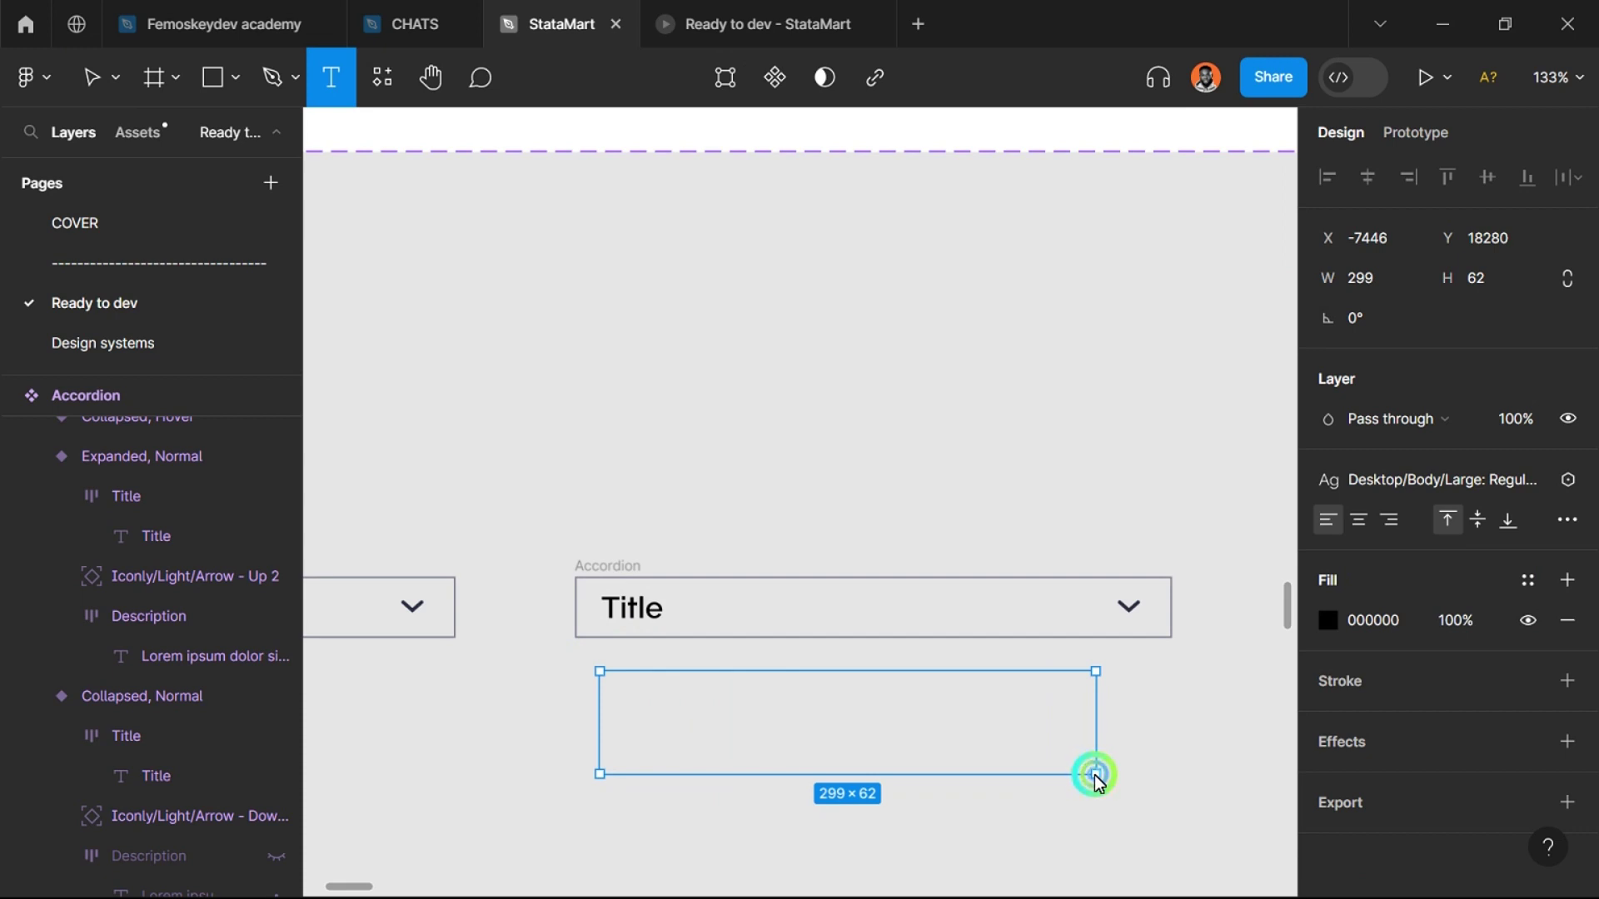
pyautogui.moveTo(1094, 775); pyautogui.dragTo(1094, 774)
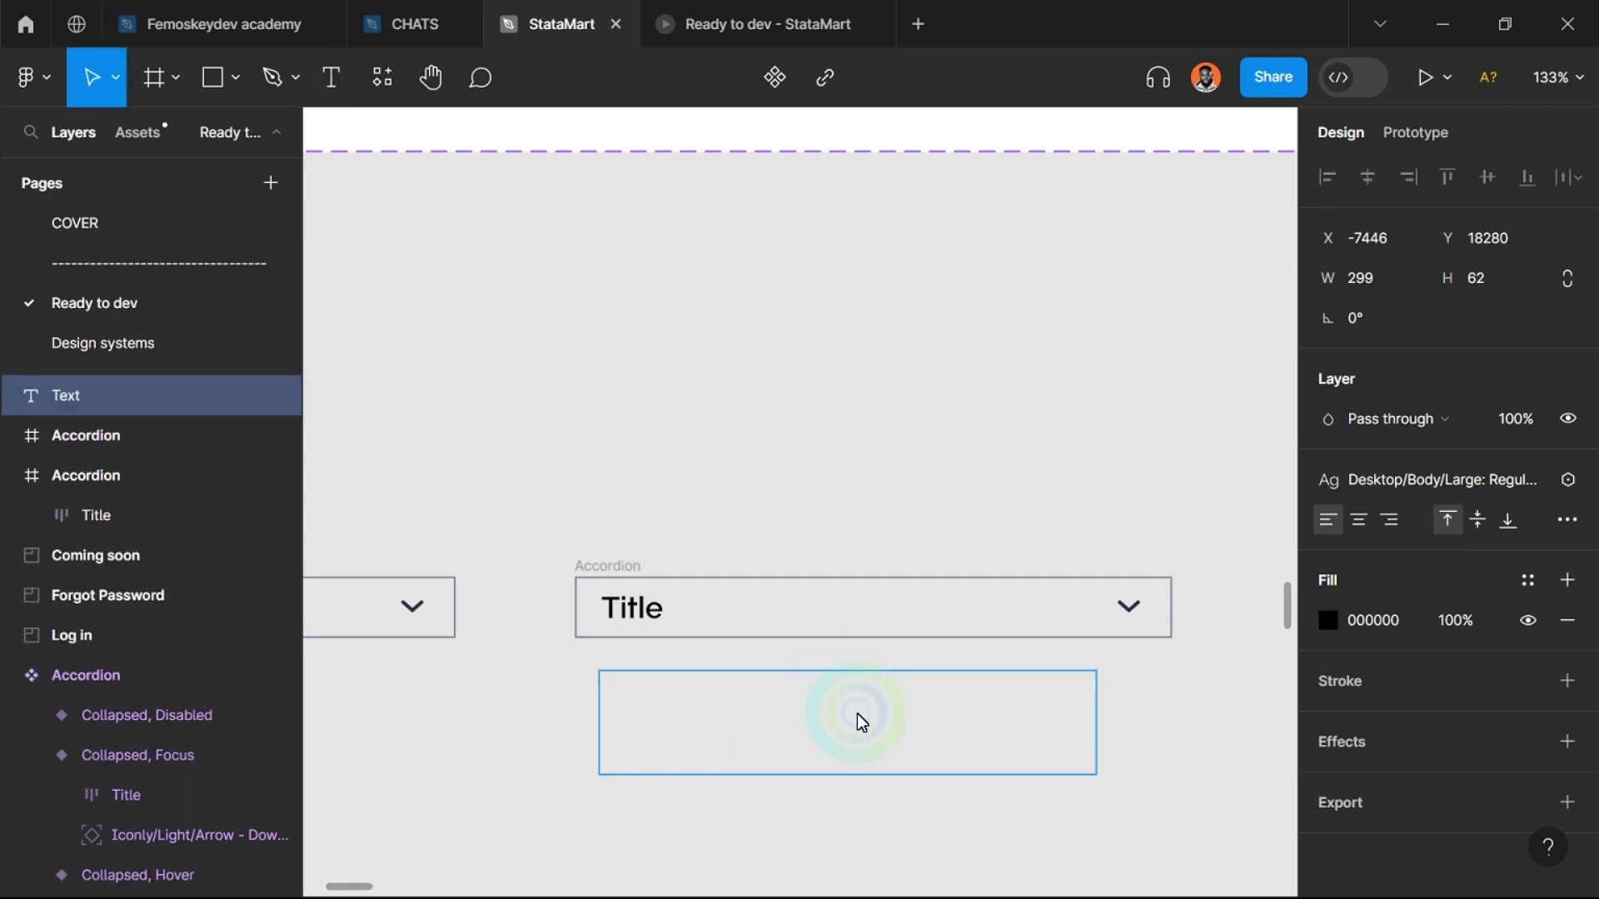
pyautogui.scroll(-5, 765, 659)
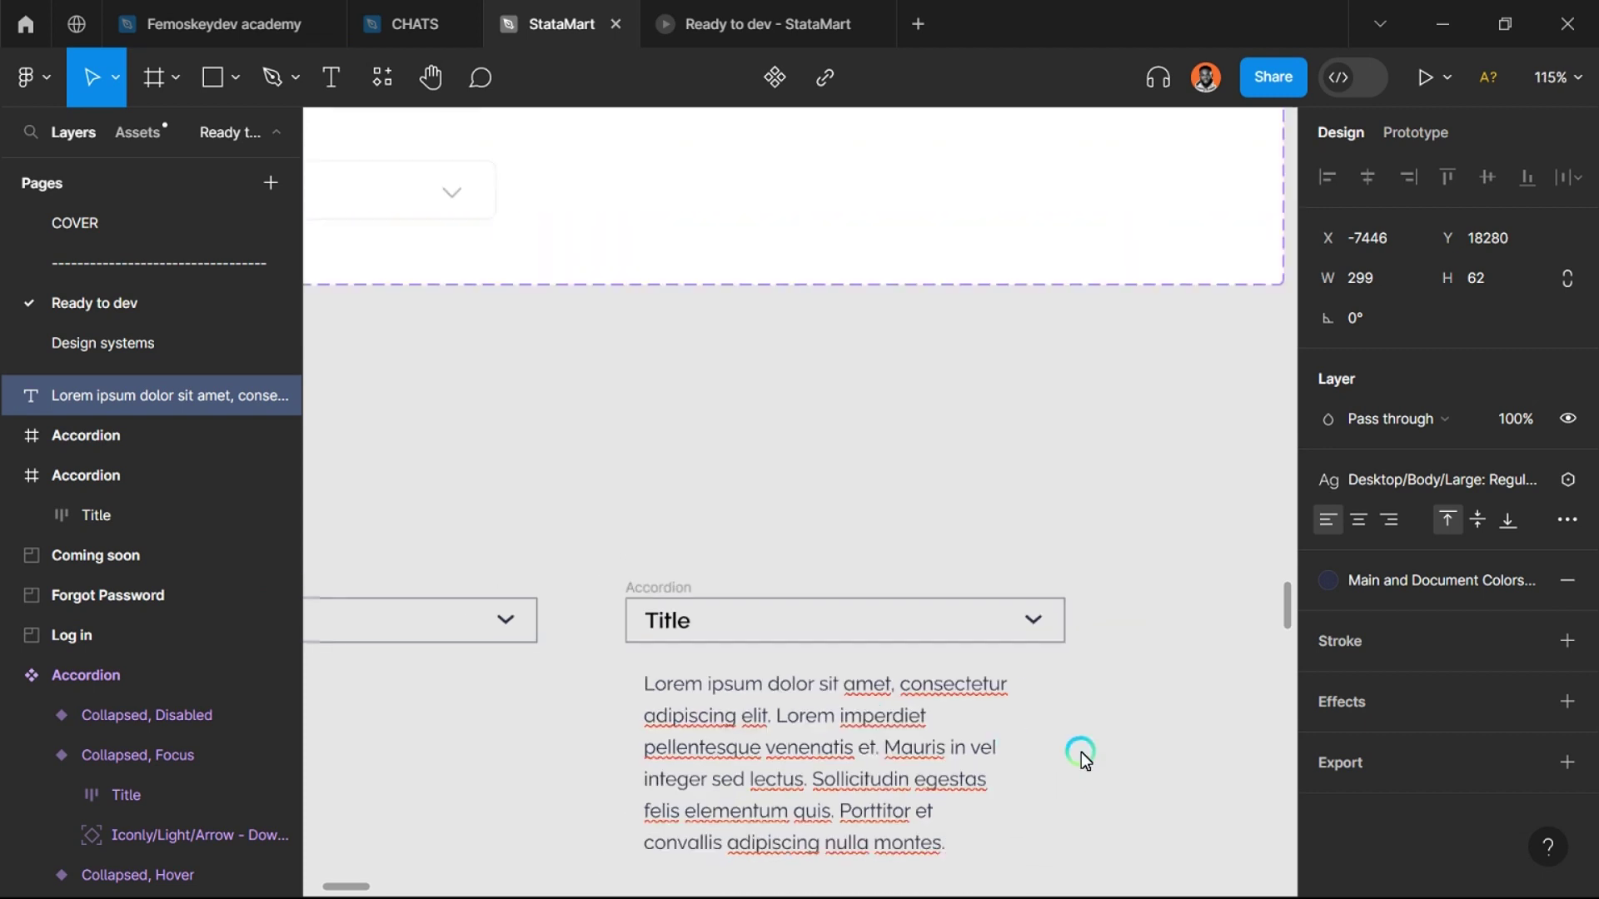
# Step: Apply the Desktop/Body/Large: Regular text style to the new description text box
pyautogui.click(1441, 482)
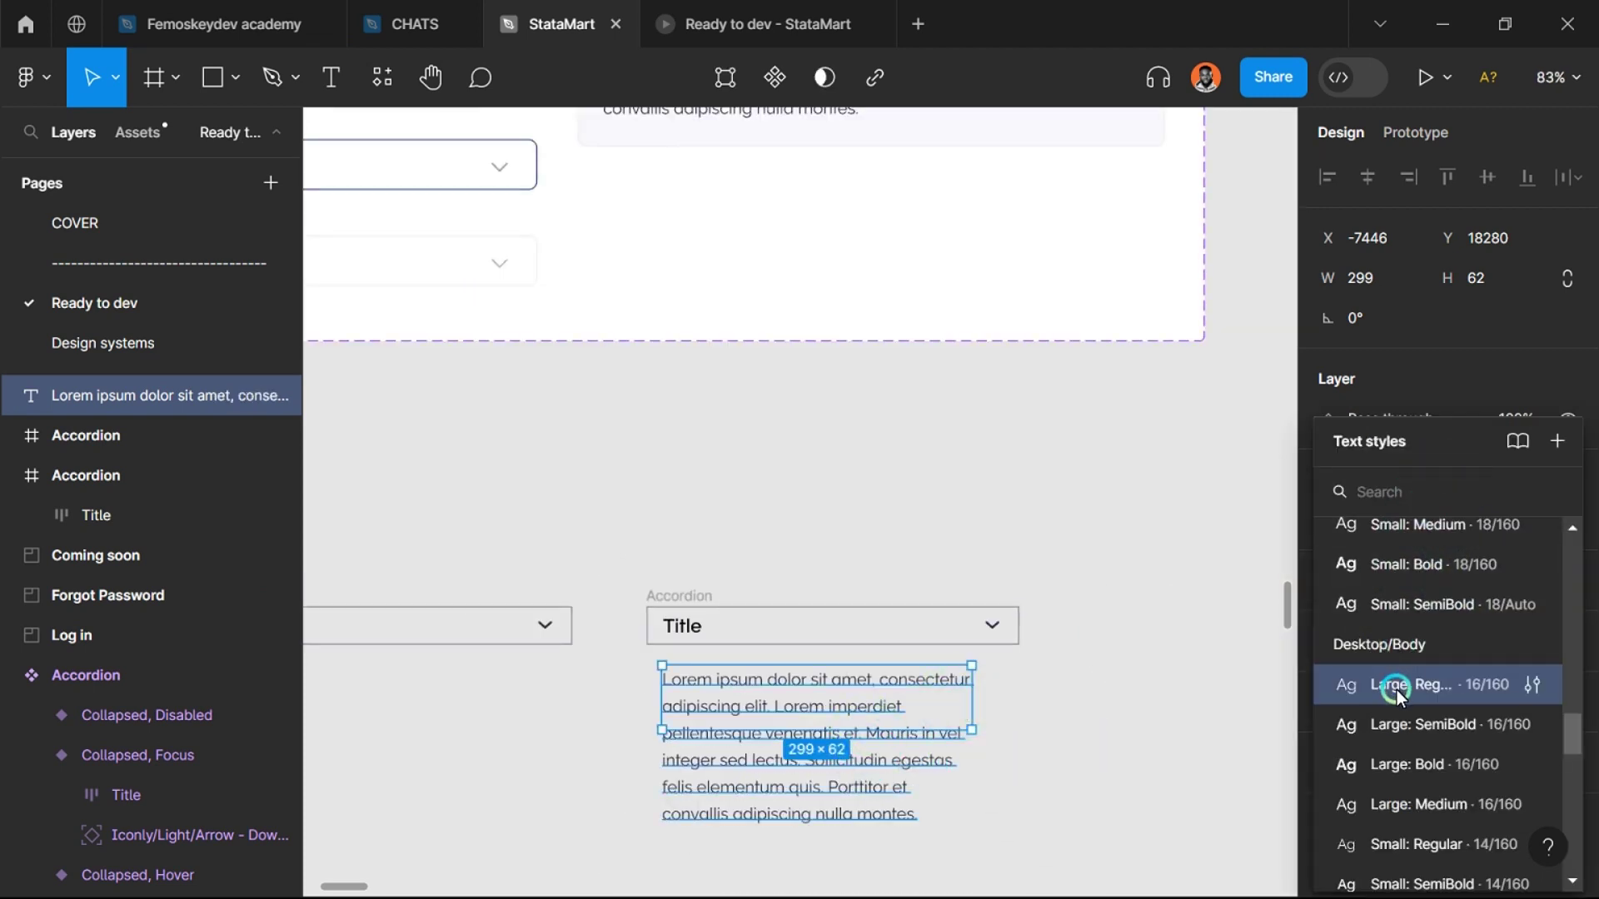
pyautogui.click(925, 732)
pyautogui.scroll(-3, 880, 829)
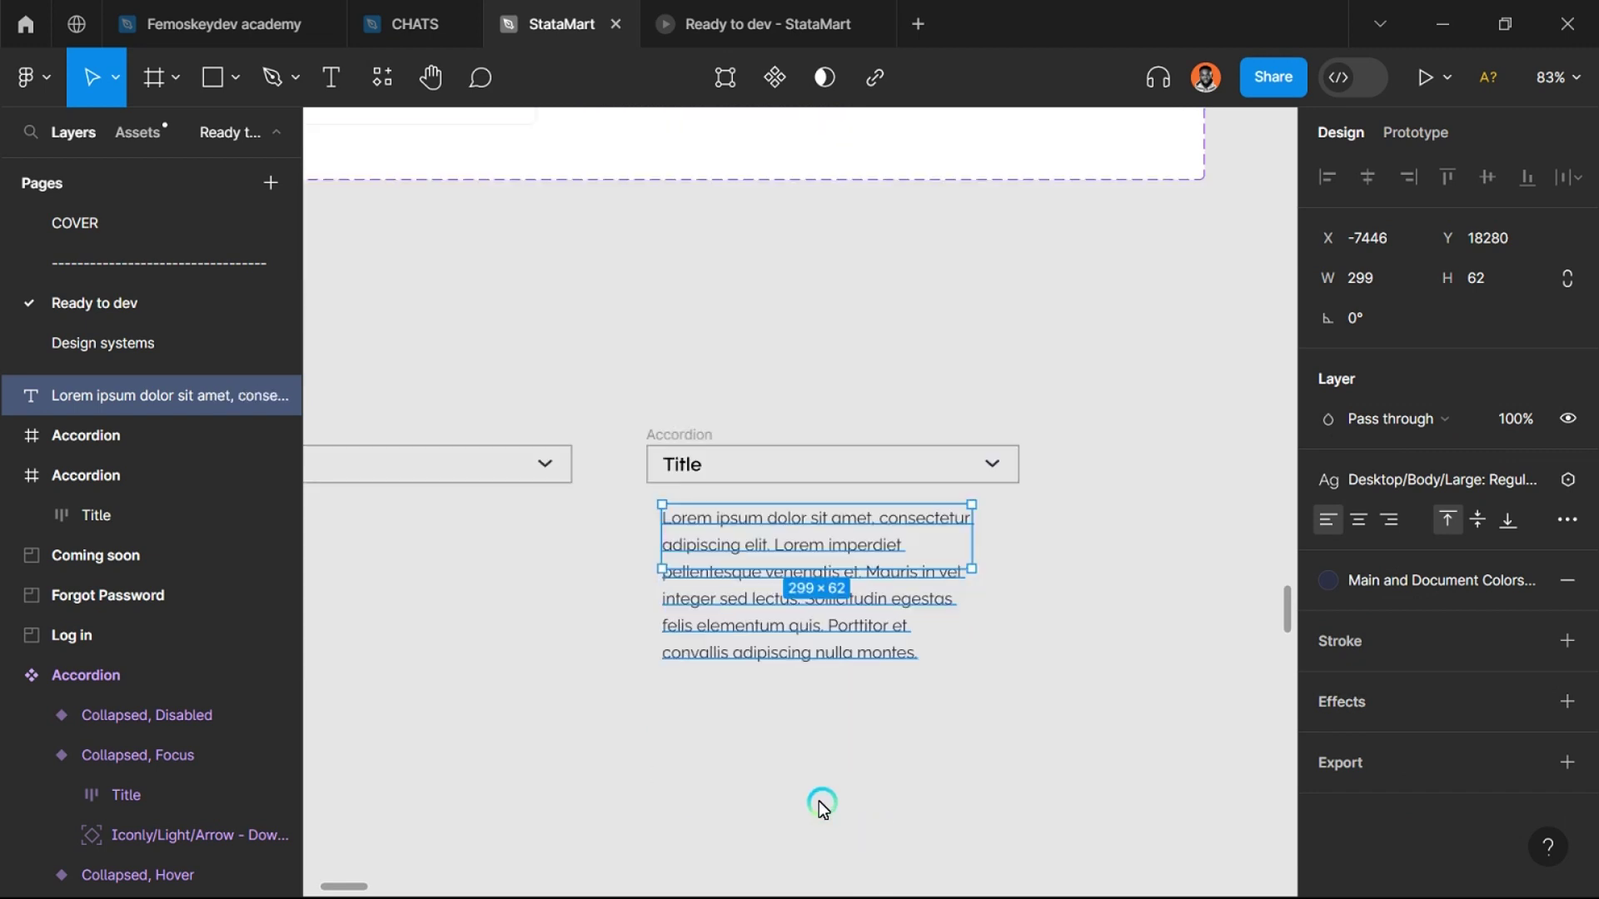
pyautogui.scroll(5, 802, 687)
pyautogui.click(802, 688)
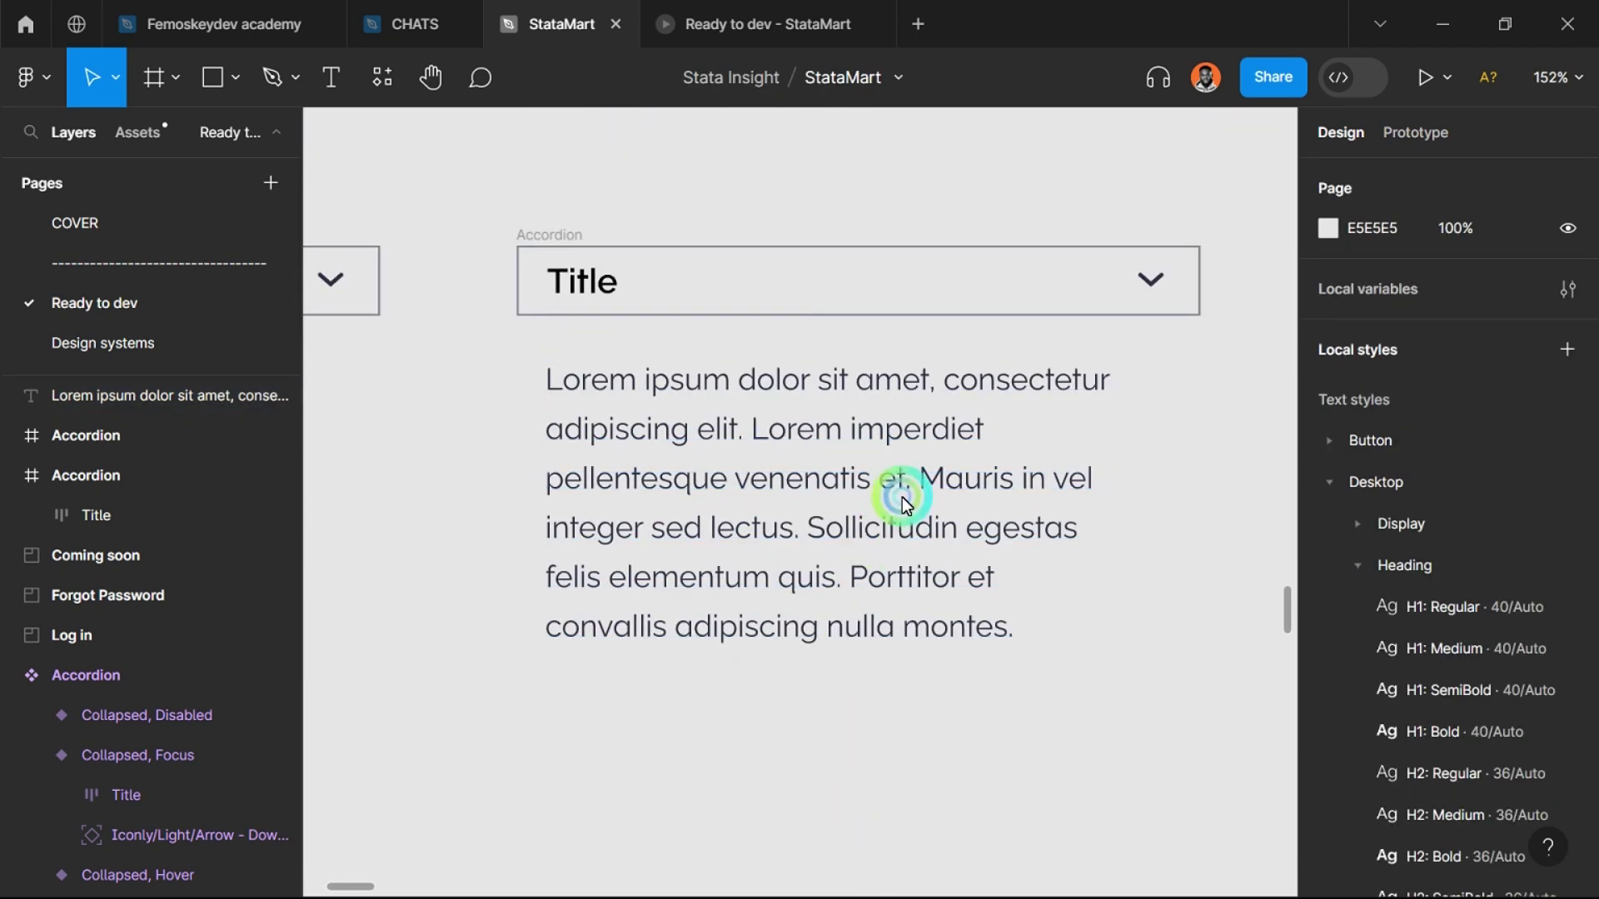
pyautogui.click(813, 604)
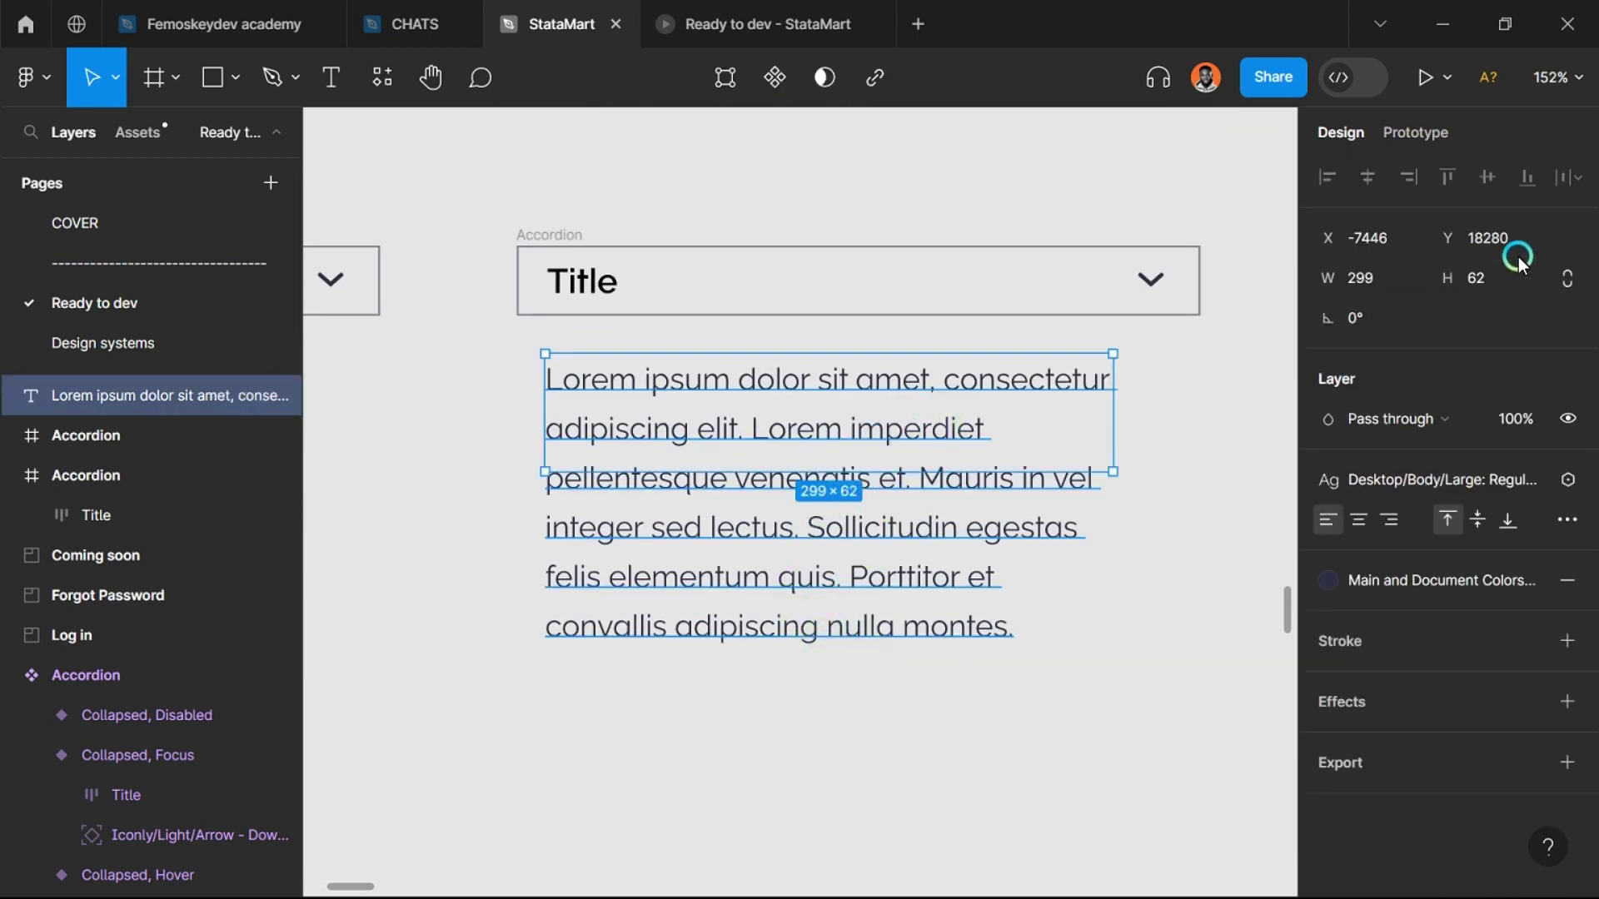
pyautogui.click(1386, 525)
# Step: Set the description text box resizing to Auto height
pyautogui.click(1567, 520)
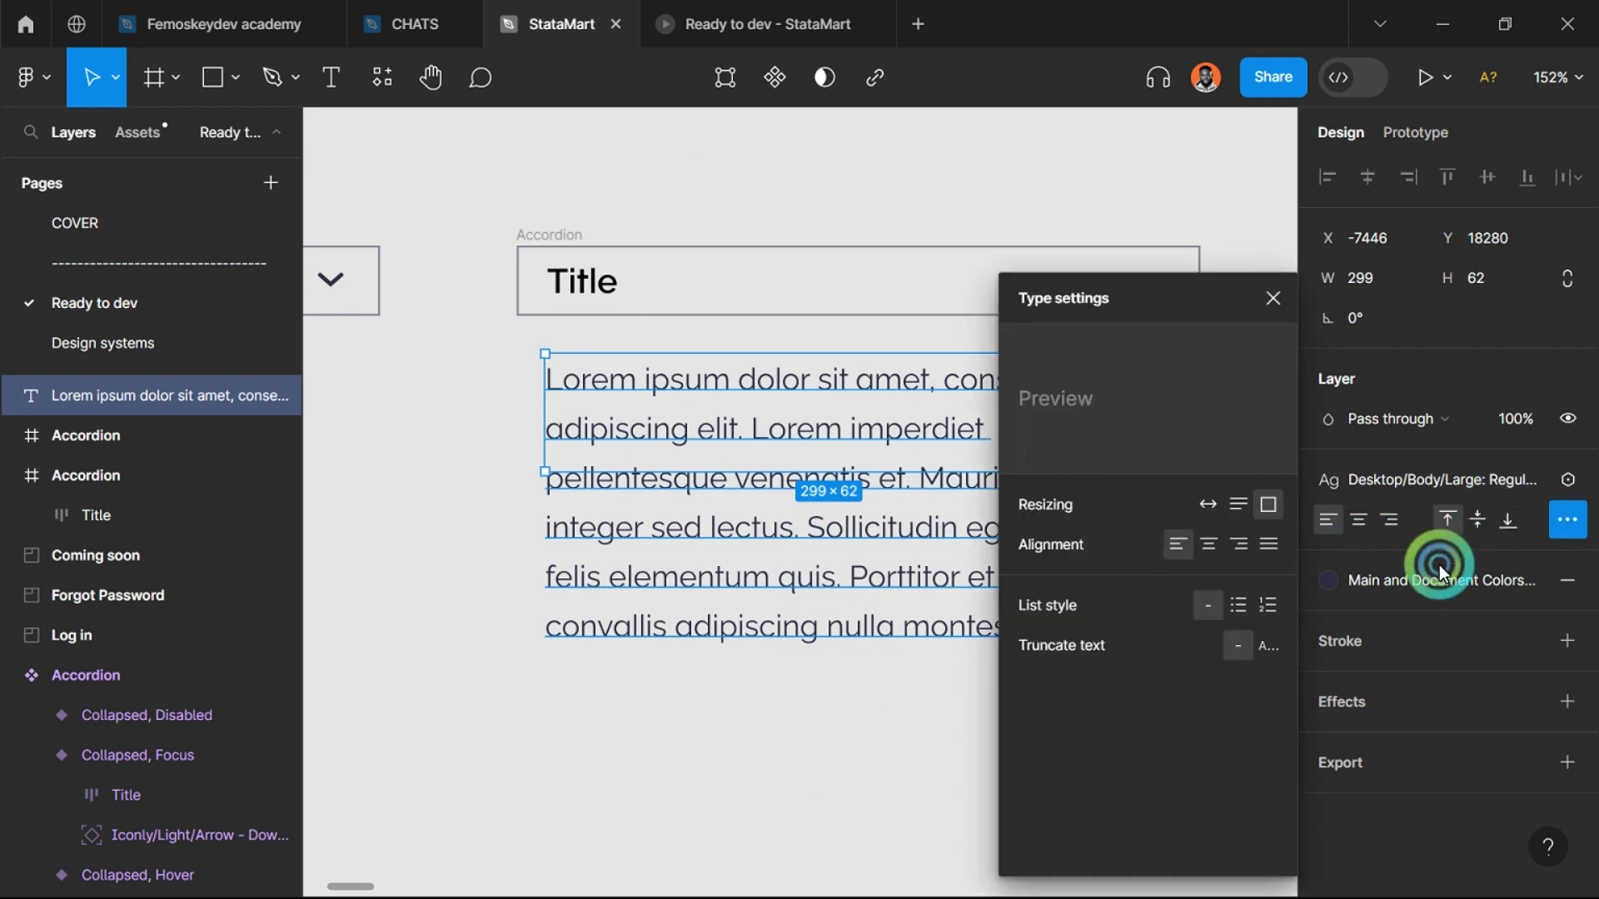
pyautogui.click(1238, 505)
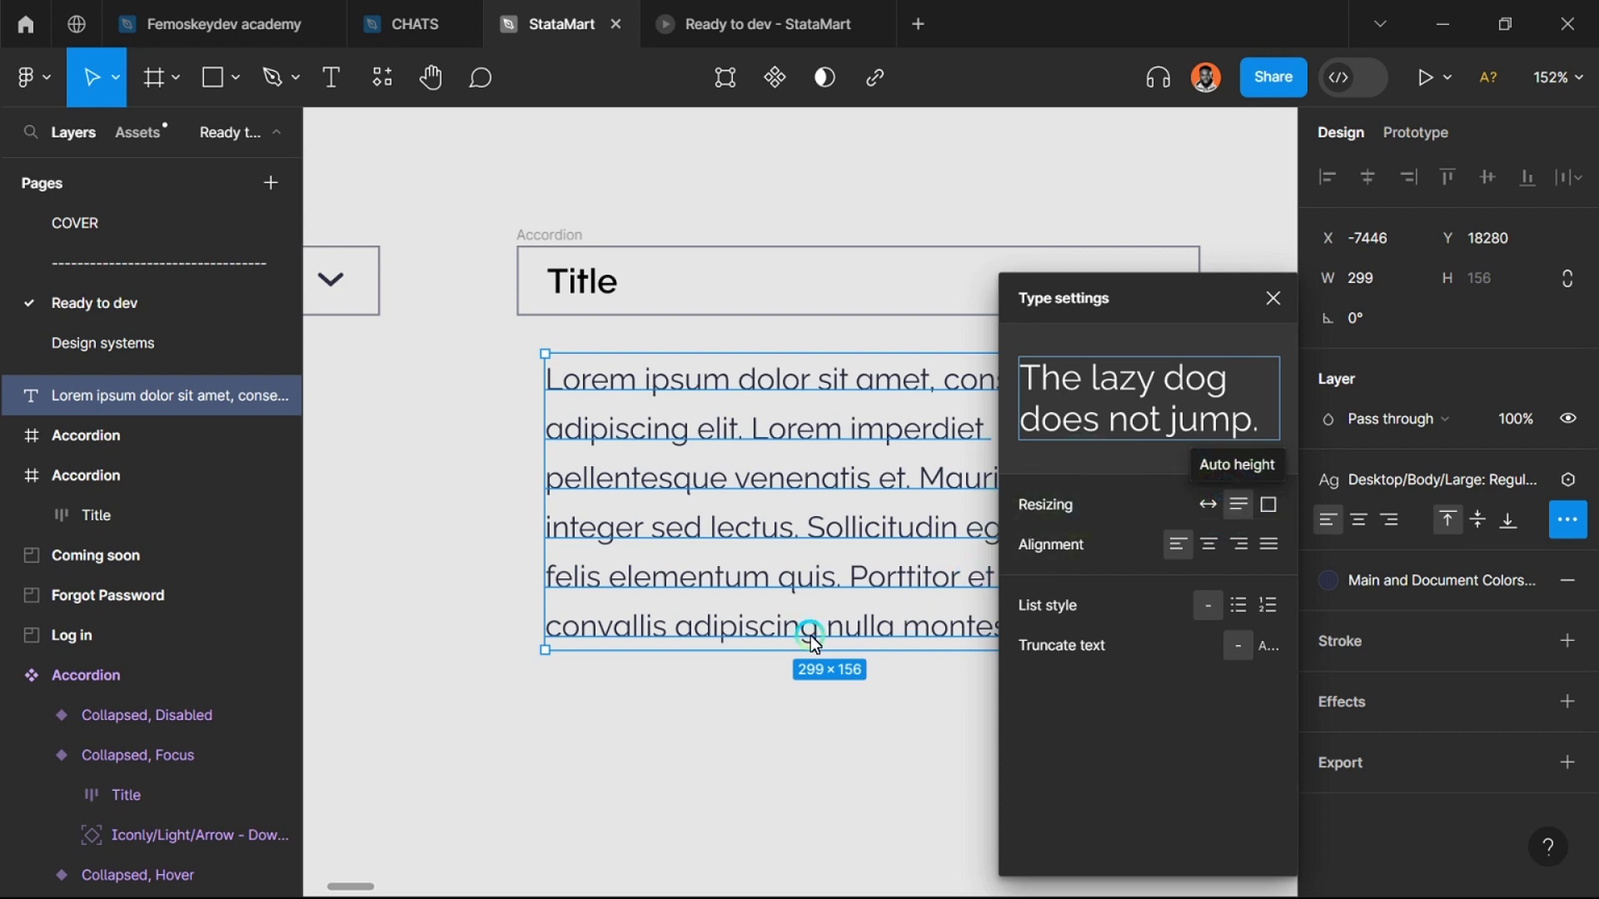
pyautogui.scroll(3, 819, 591)
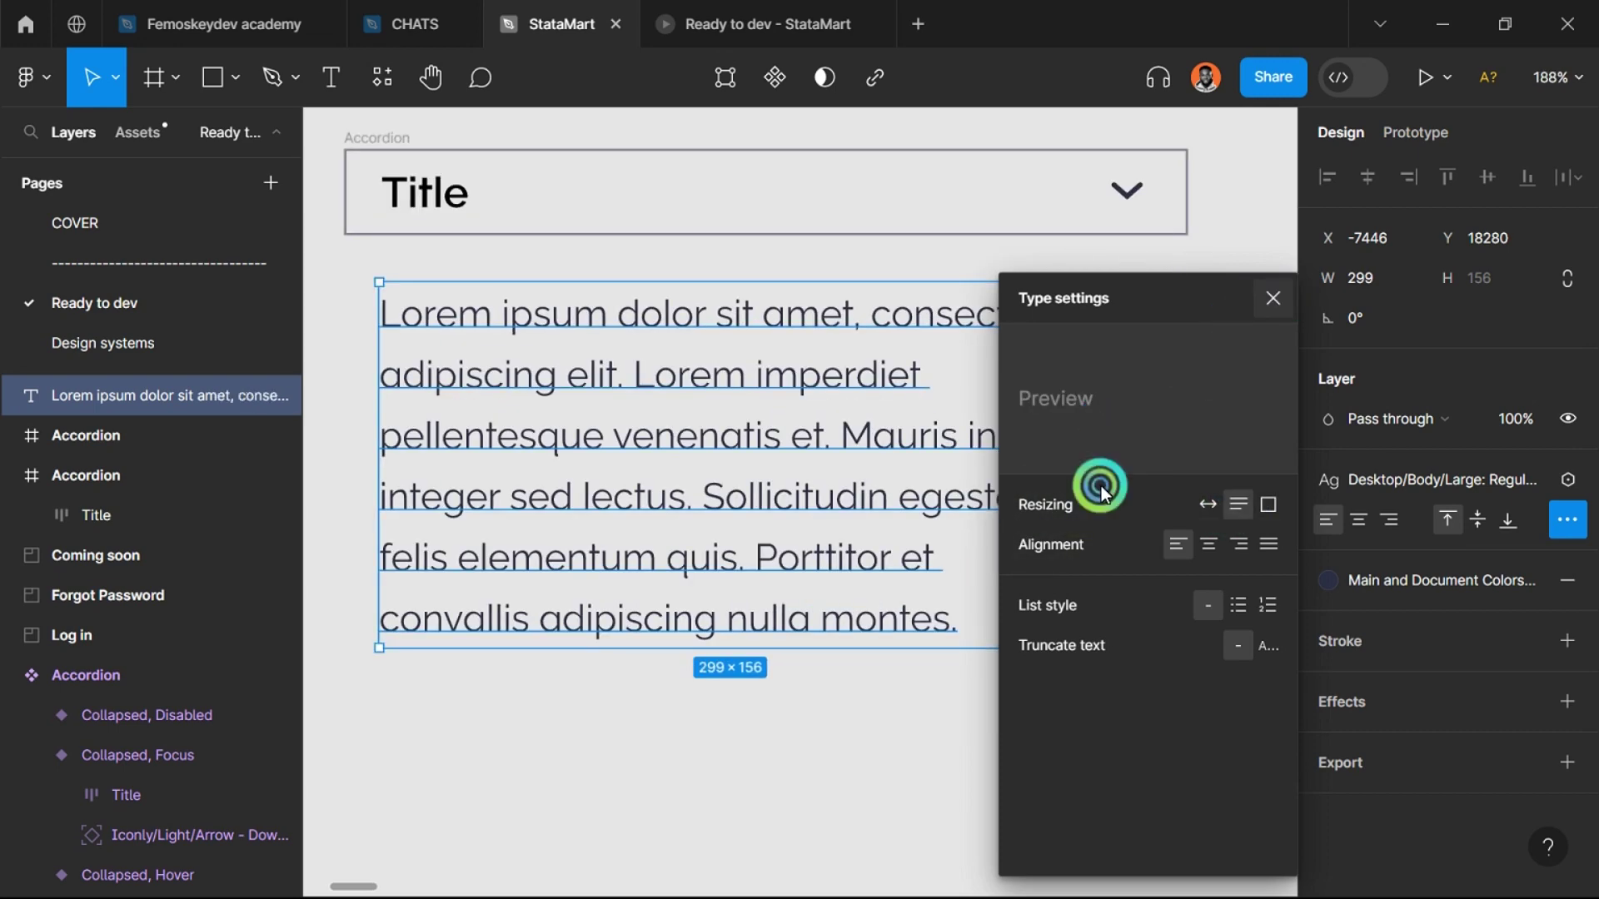
pyautogui.press('Escape')
pyautogui.scroll(-3, 1007, 621)
pyautogui.scroll(2, 1006, 618)
# Step: Wrap the description text in auto-layout Frame 45022 with 16 vertical padding
pyautogui.rightClick(926, 549)
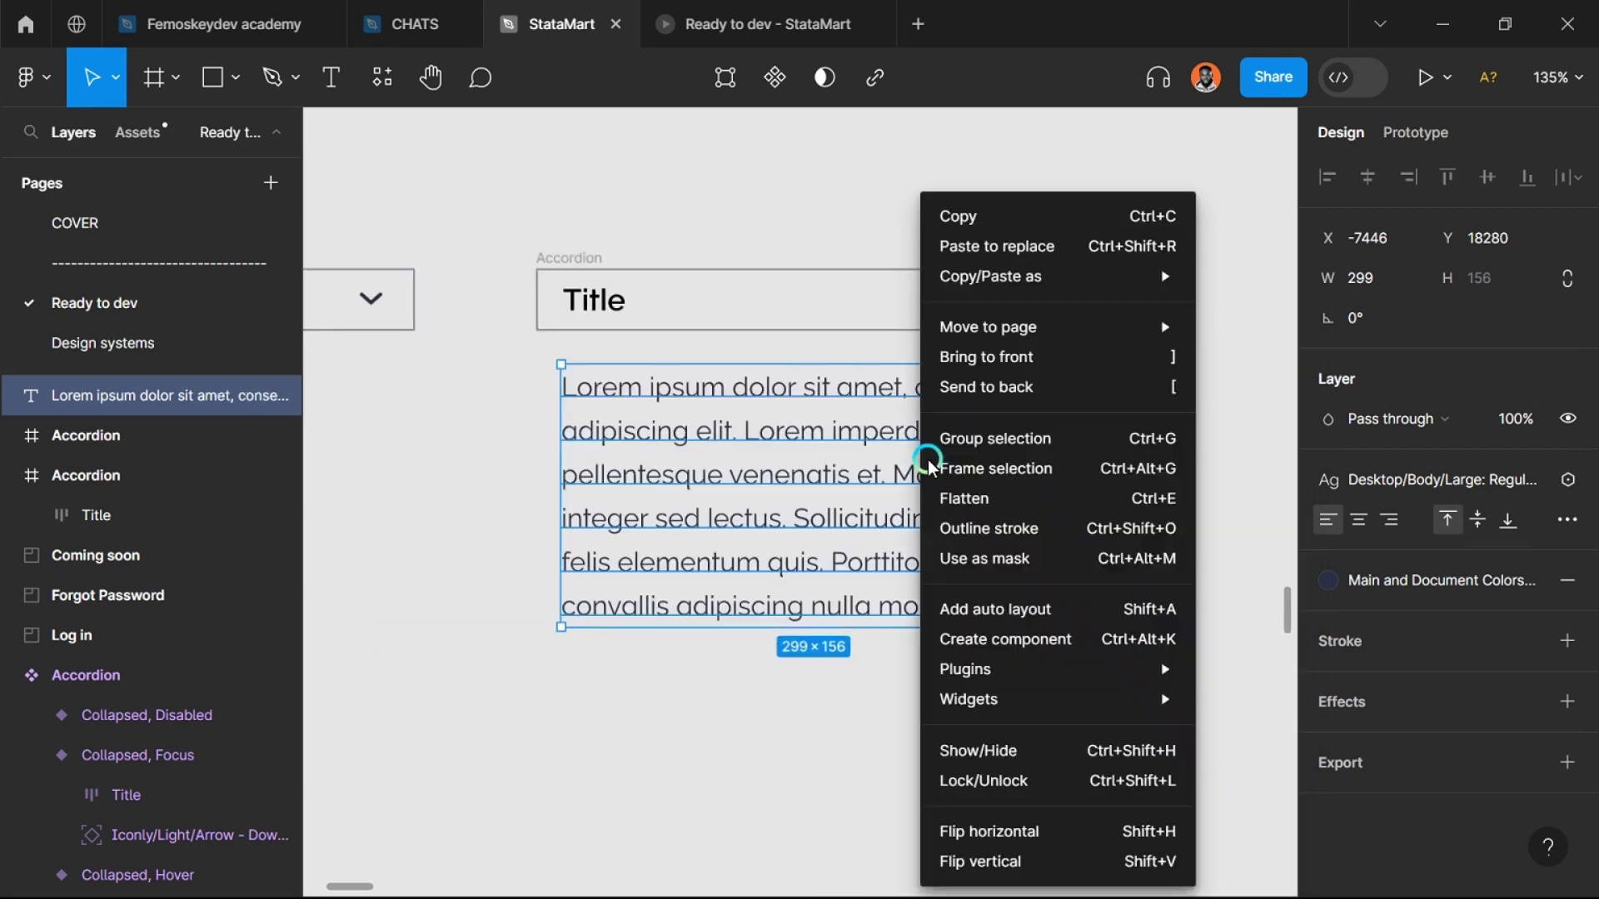
pyautogui.click(1084, 607)
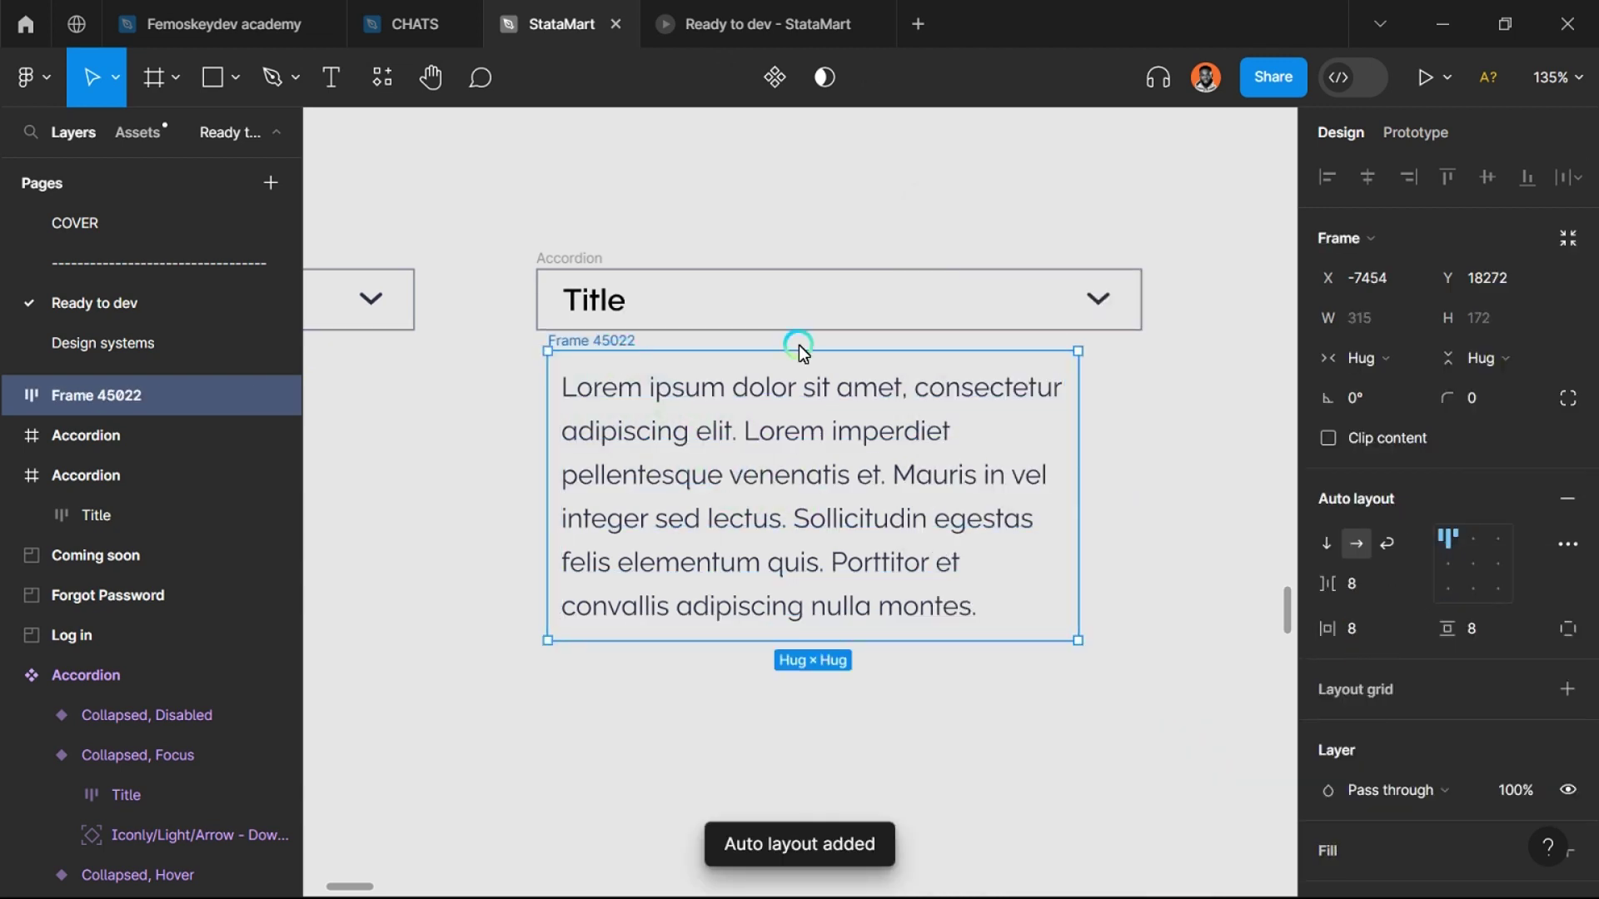
pyautogui.scroll(2, 613, 304)
pyautogui.click(695, 304)
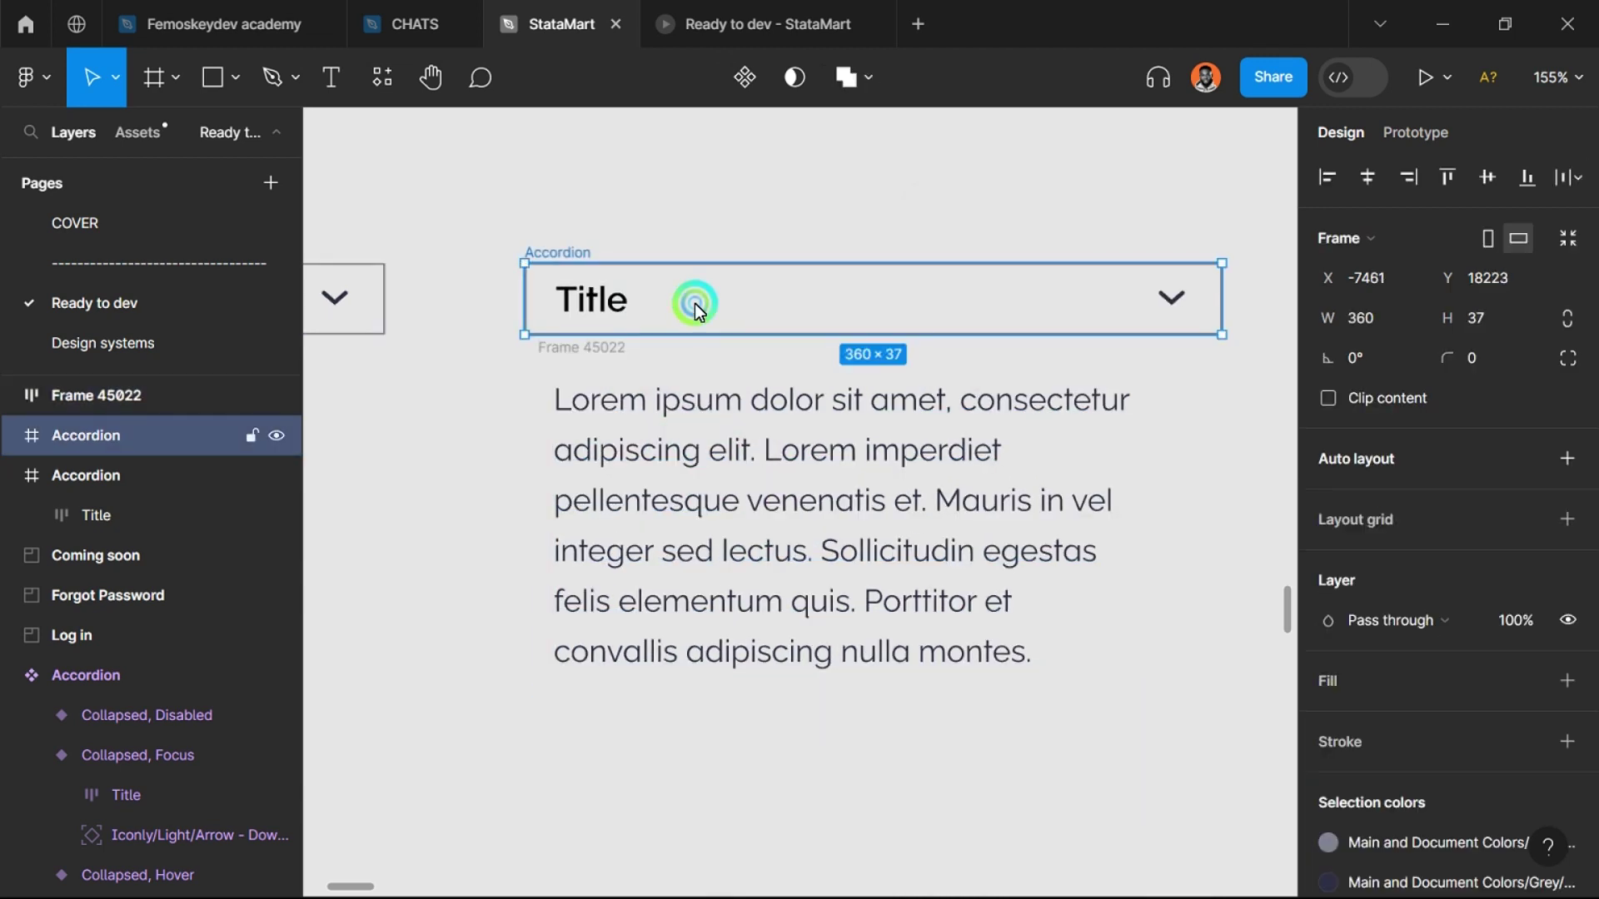
pyautogui.click(601, 356)
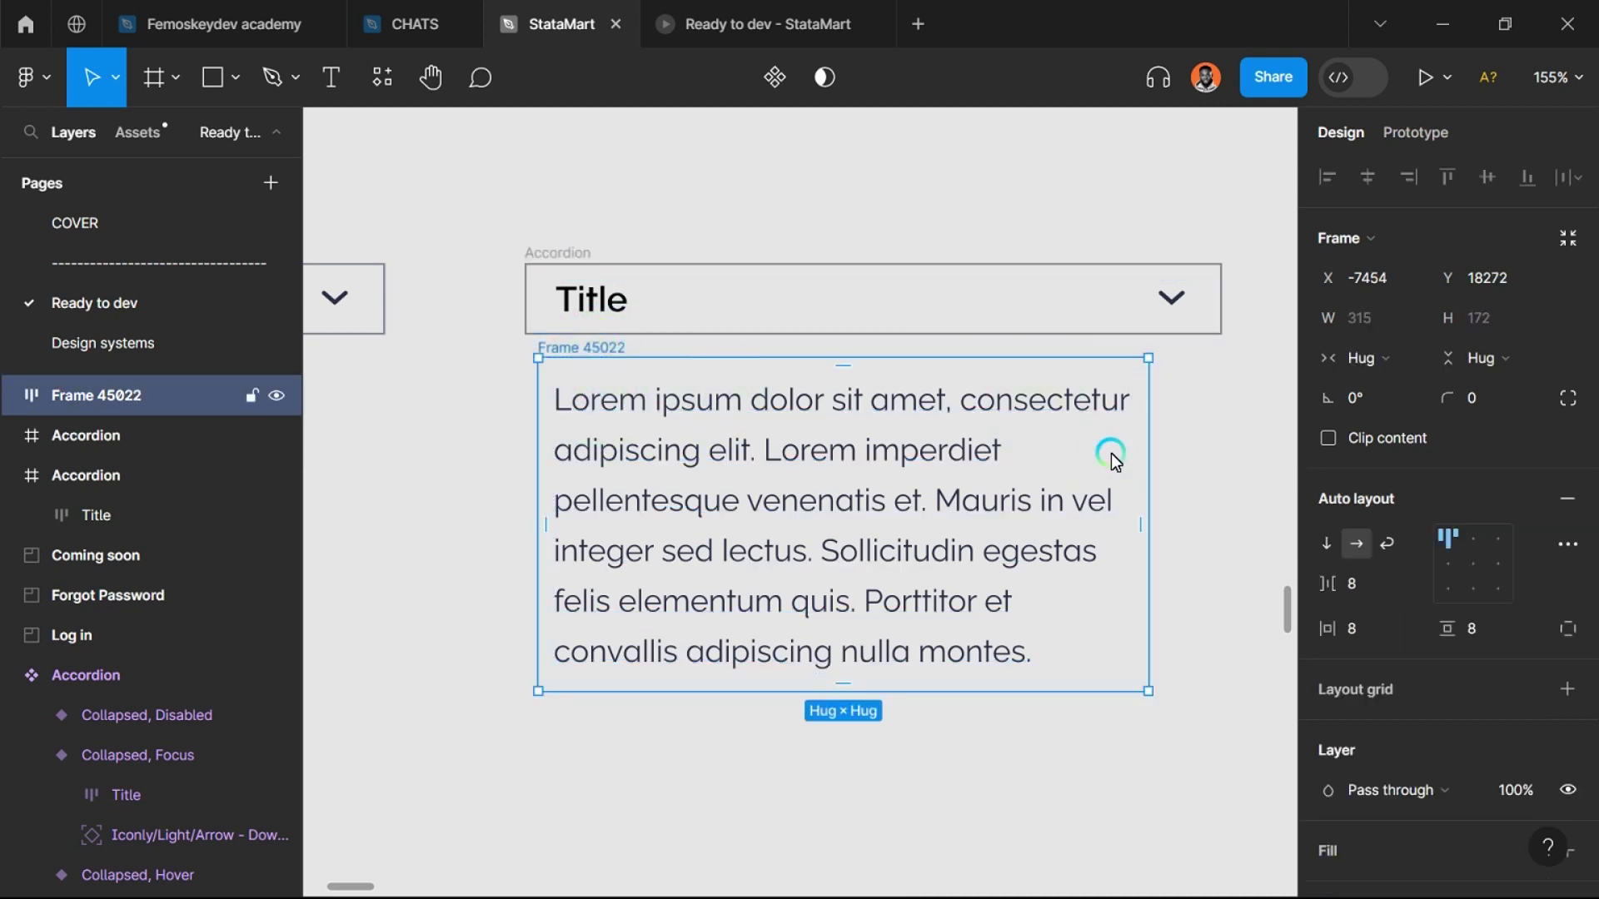
pyautogui.click(1543, 705)
pyautogui.click(1482, 625)
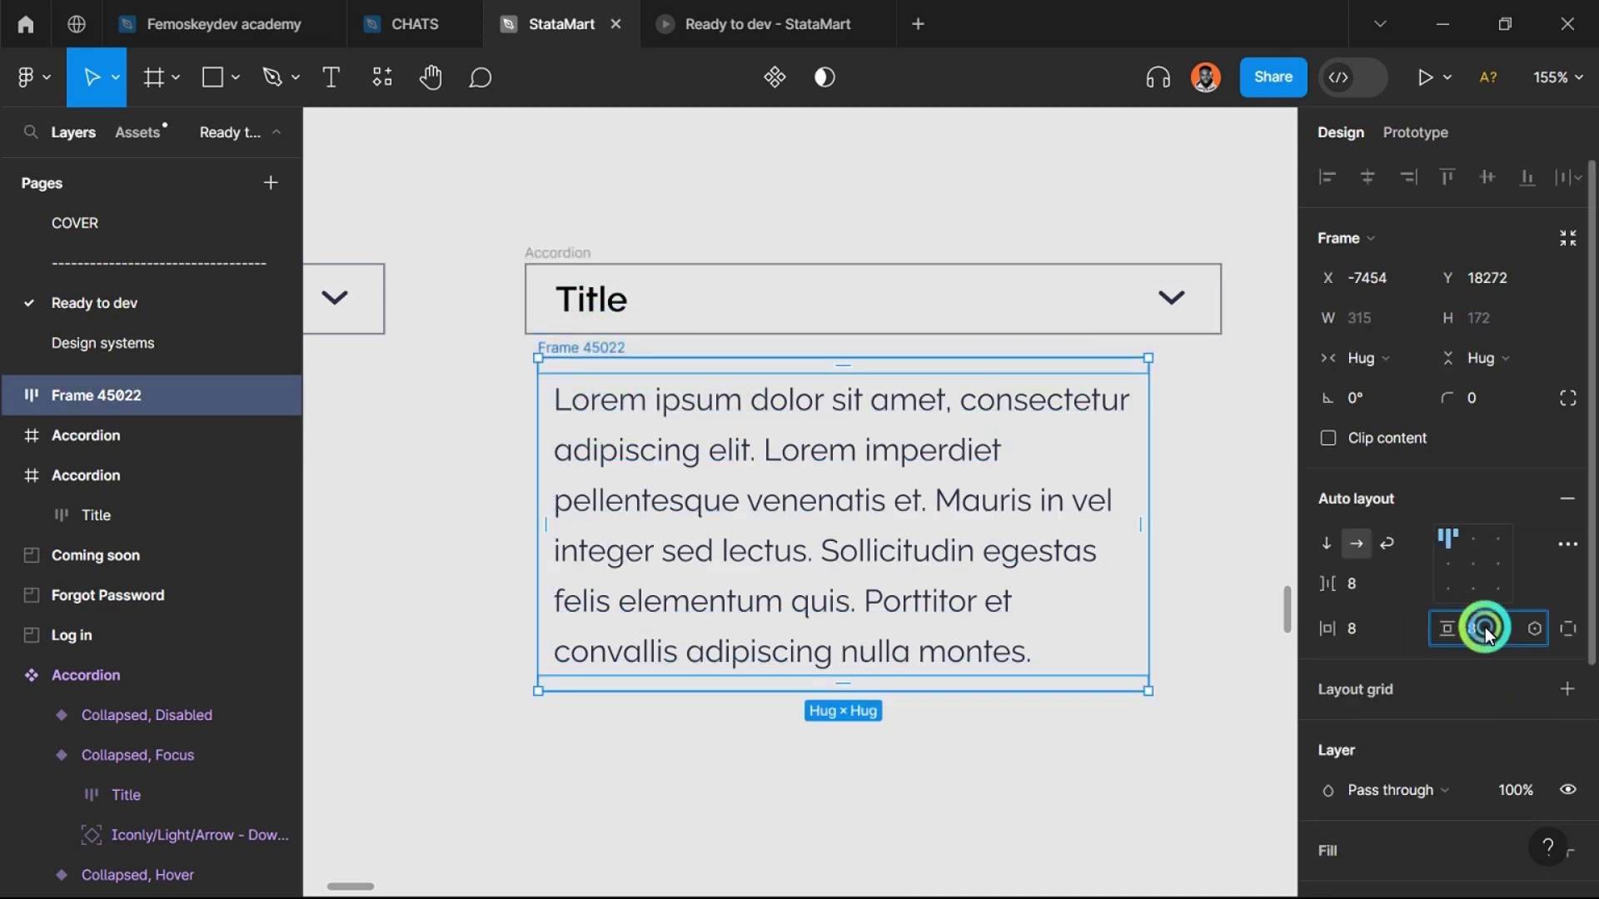
pyautogui.write('16')
pyautogui.press('Return')
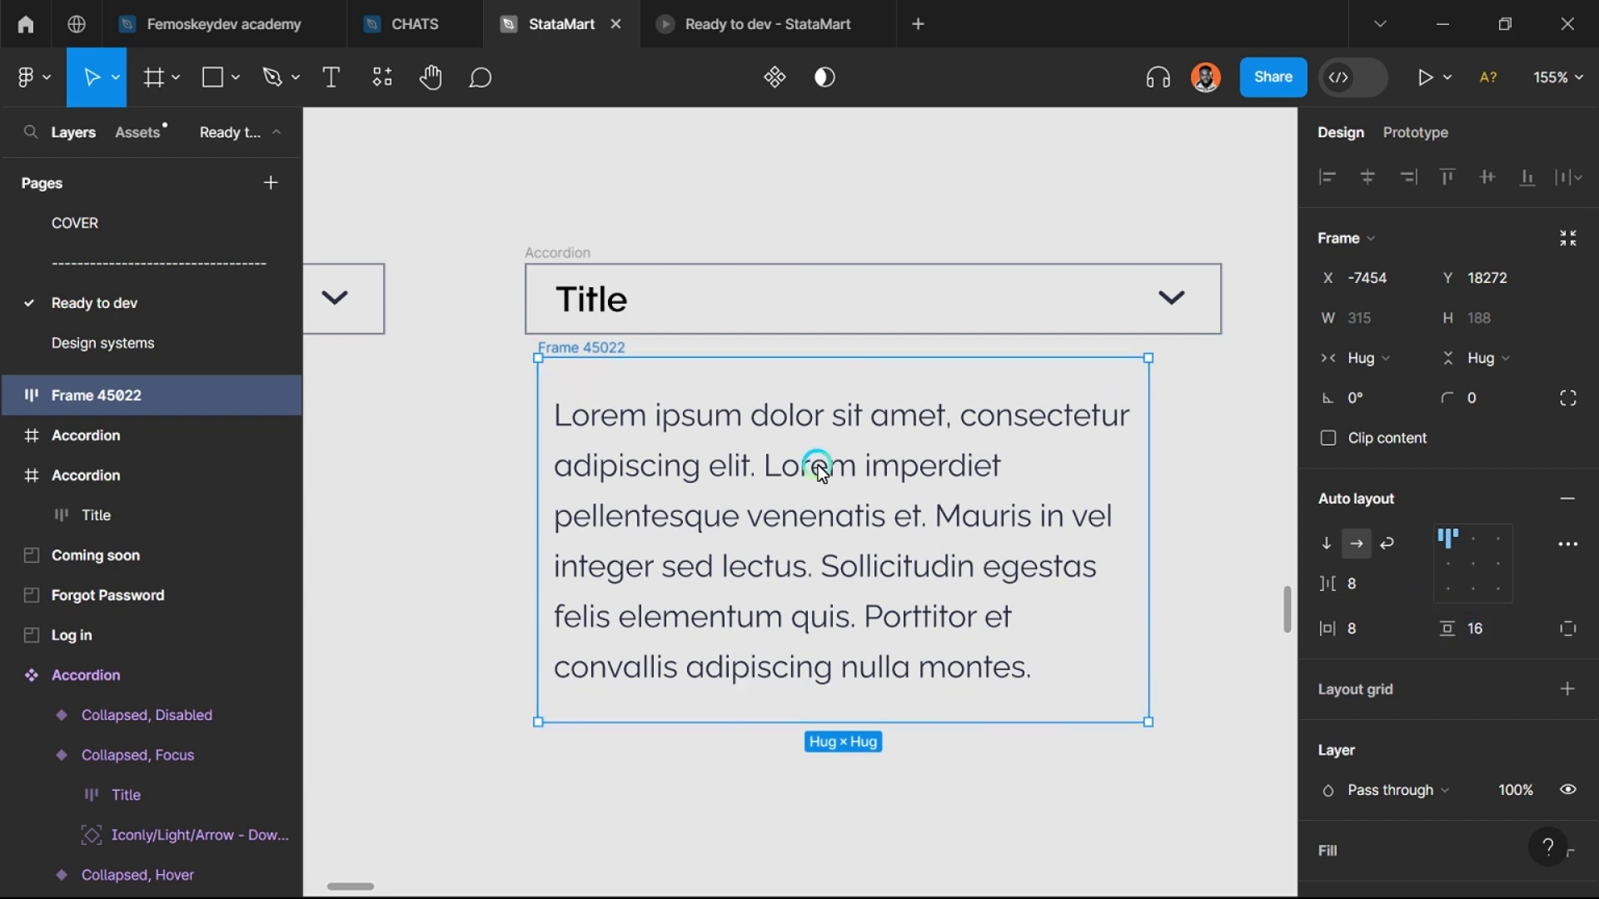
# Step: Reselect Frame 45022 and start editing its horizontal padding
pyautogui.click(557, 269)
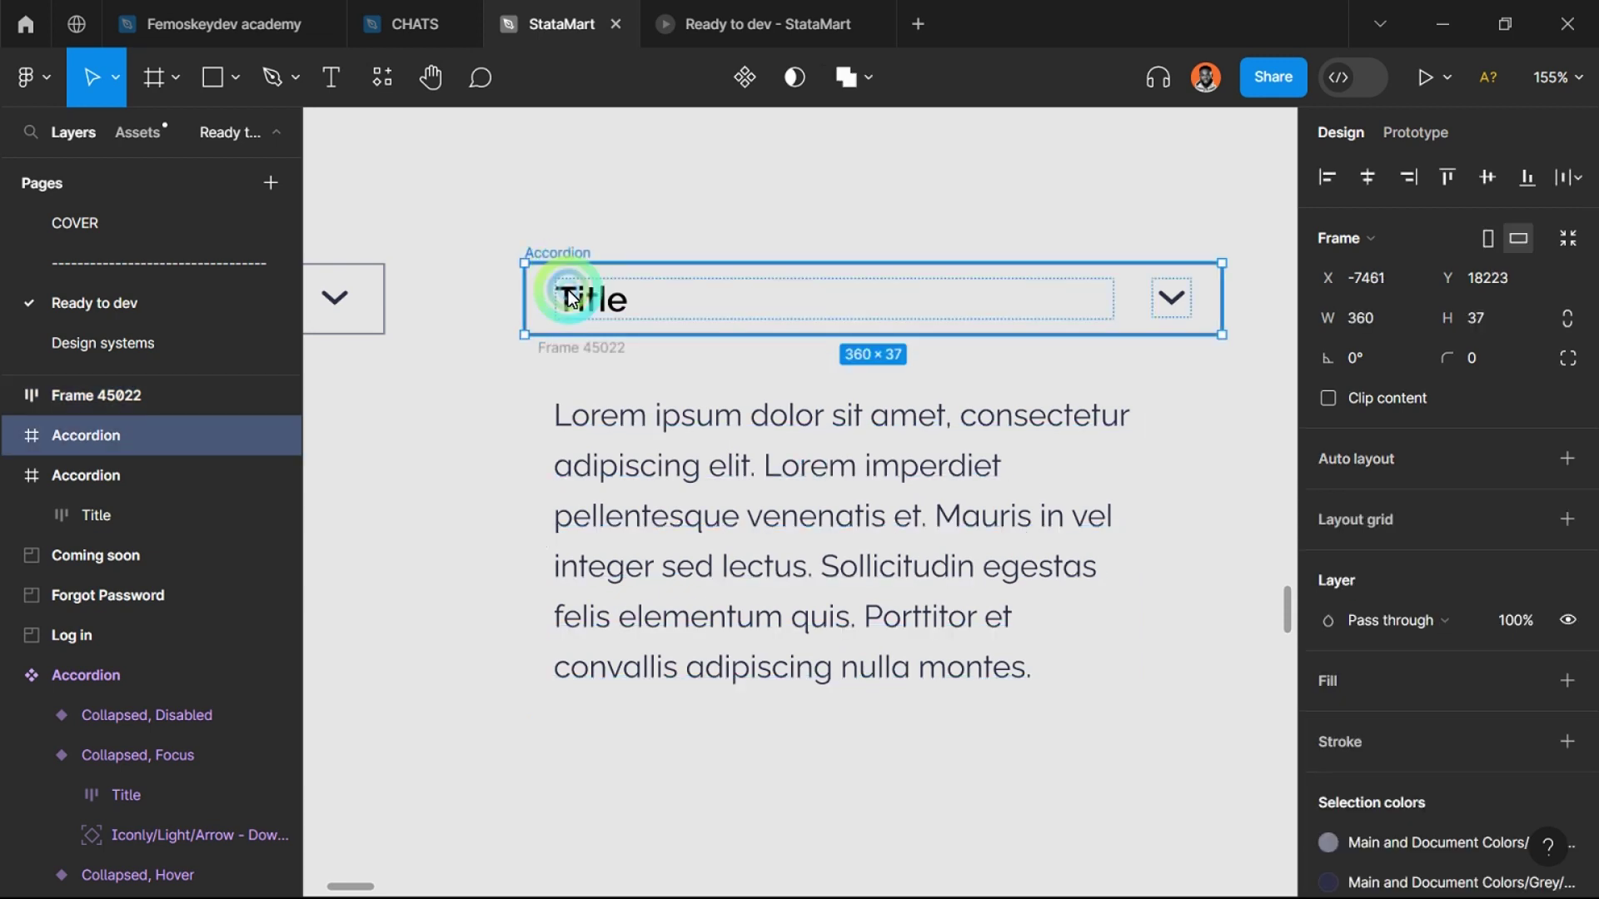
pyautogui.click(574, 297)
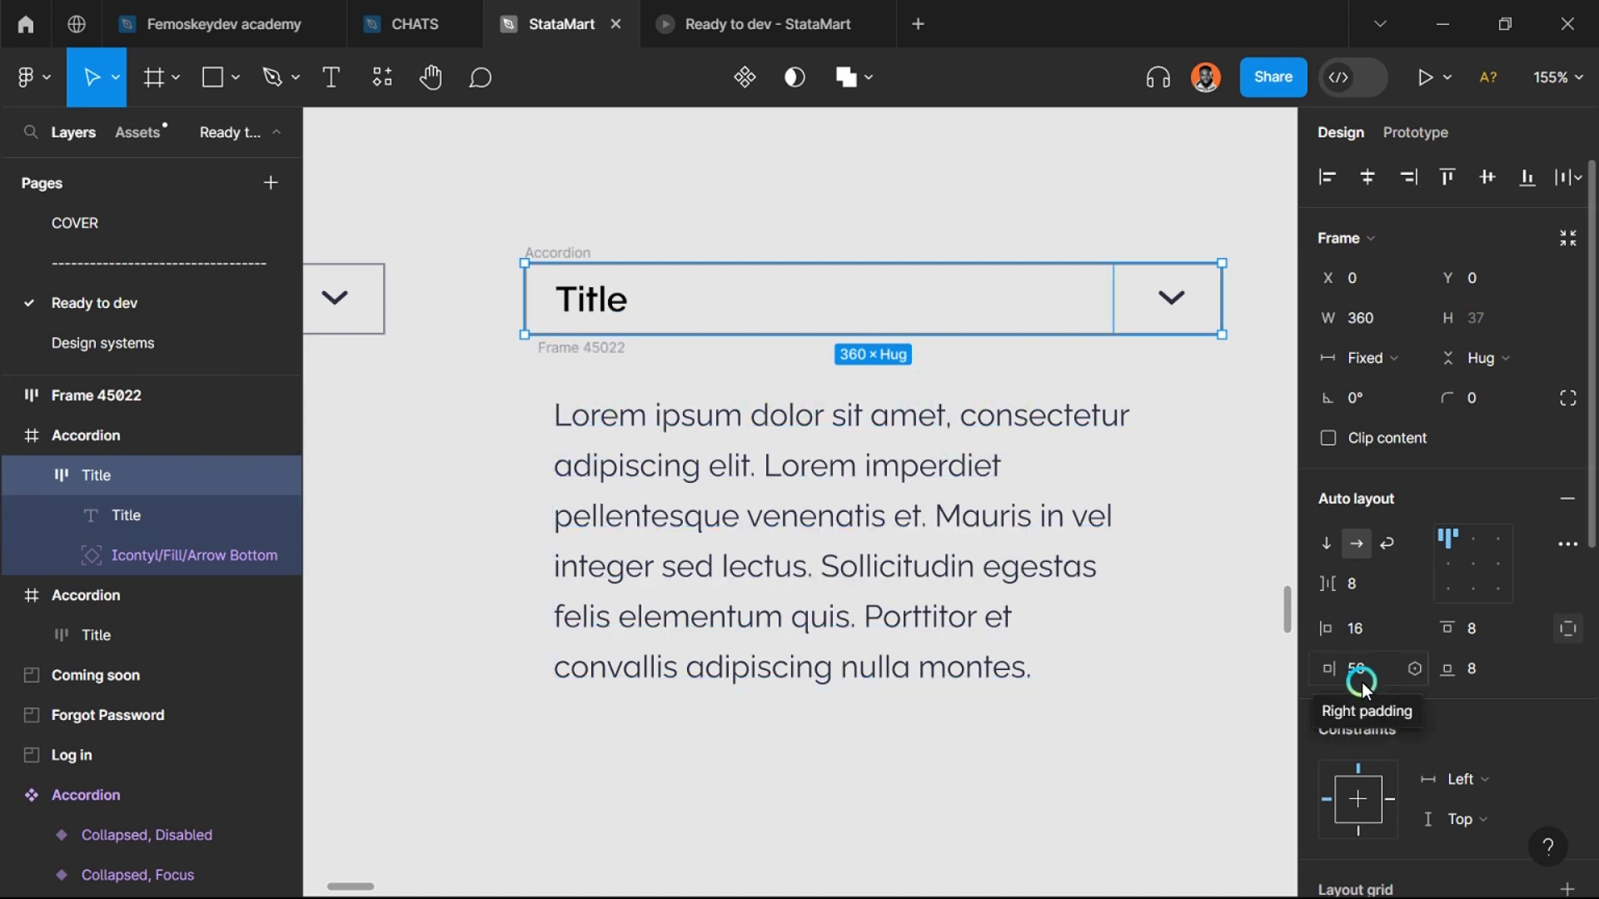
pyautogui.click(850, 788)
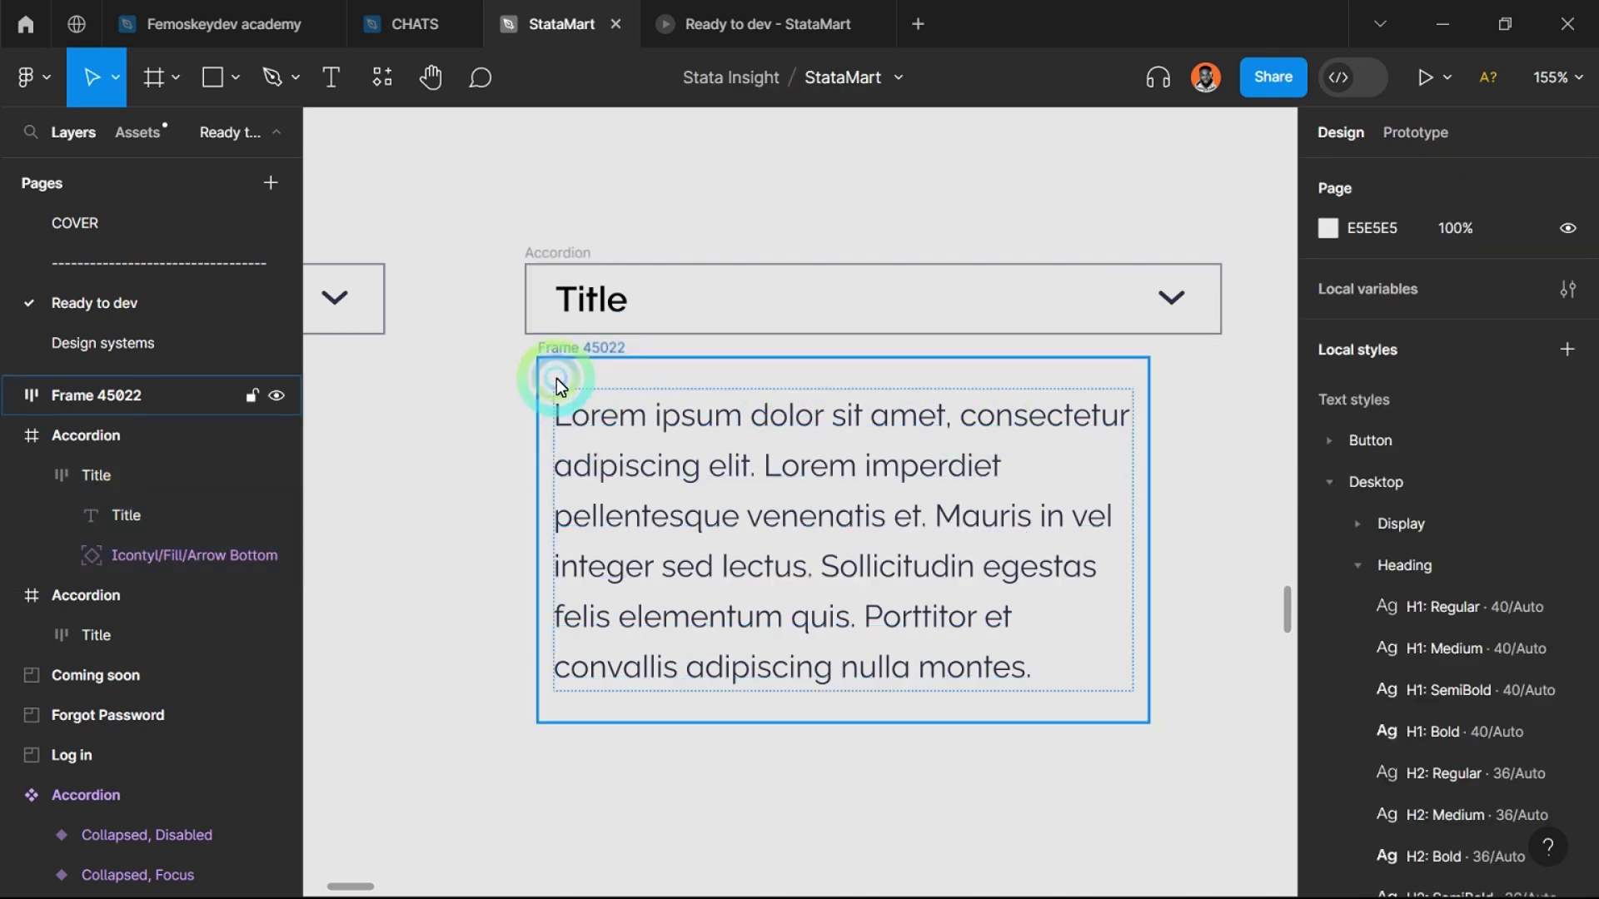
pyautogui.click(568, 356)
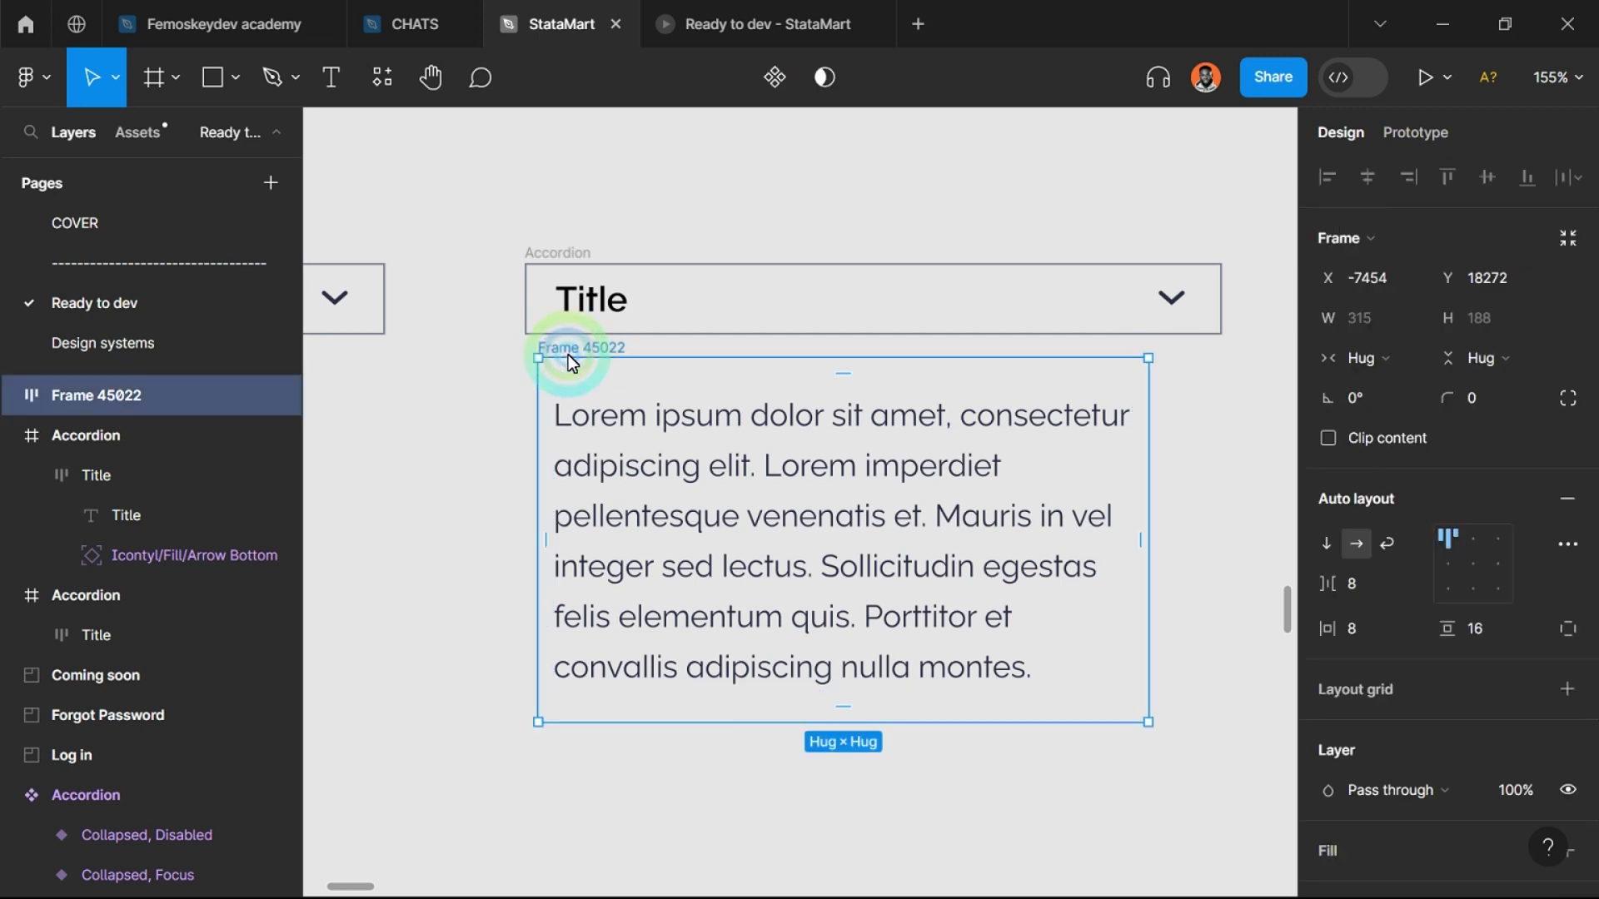
pyautogui.click(1374, 646)
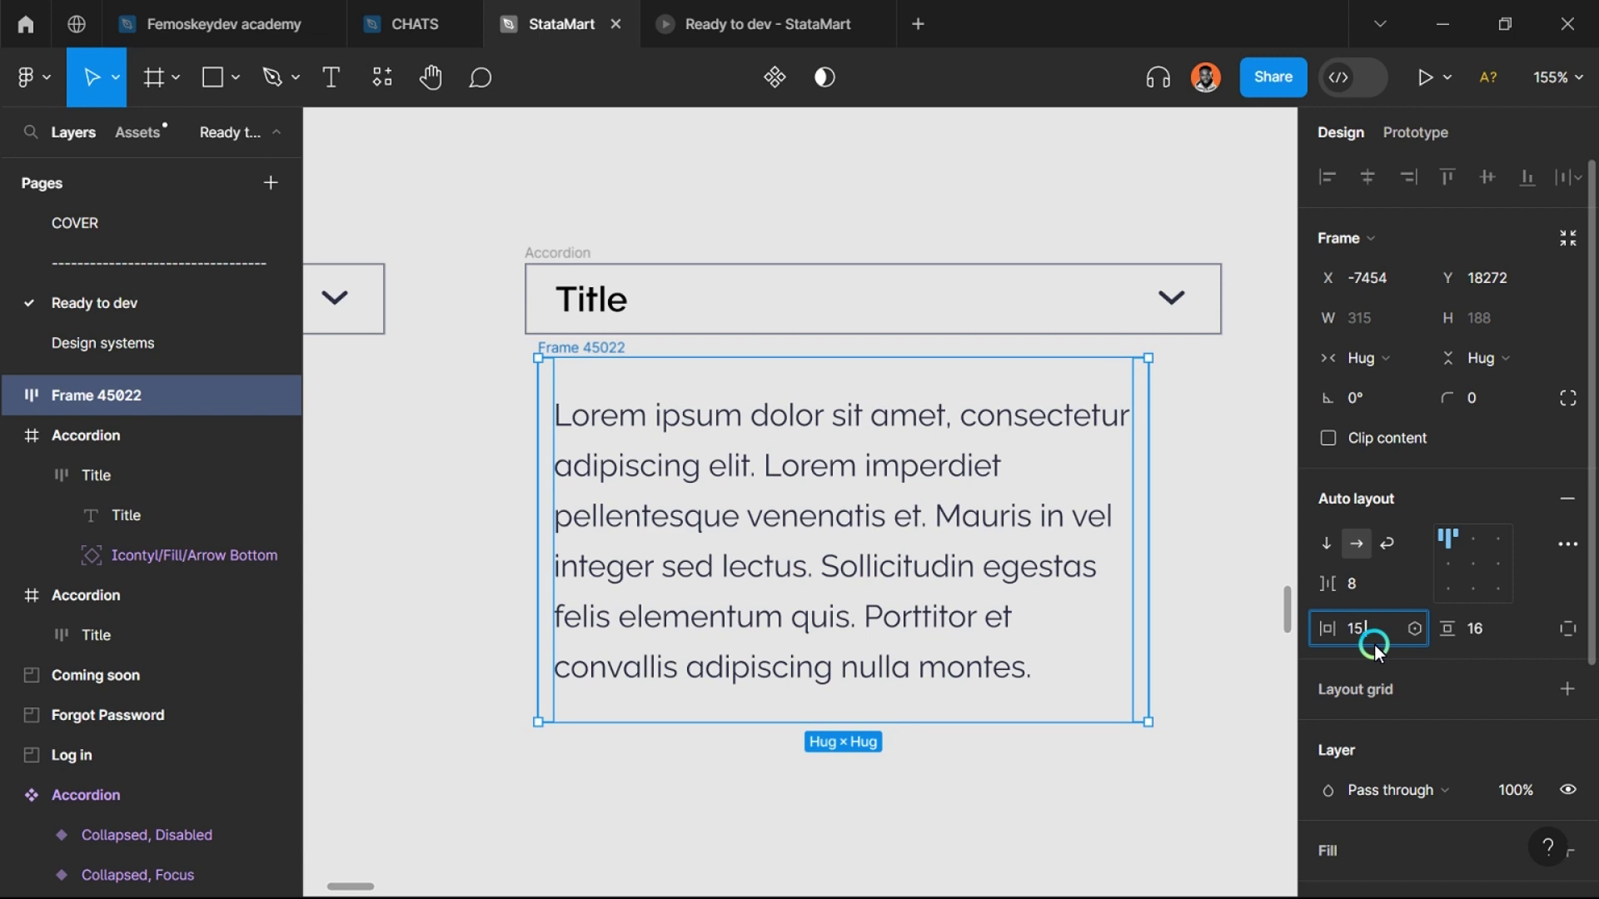
# Step: Set the body-text frame's horizontal padding to 15, 64
pyautogui.write('4')
pyautogui.press('Return')
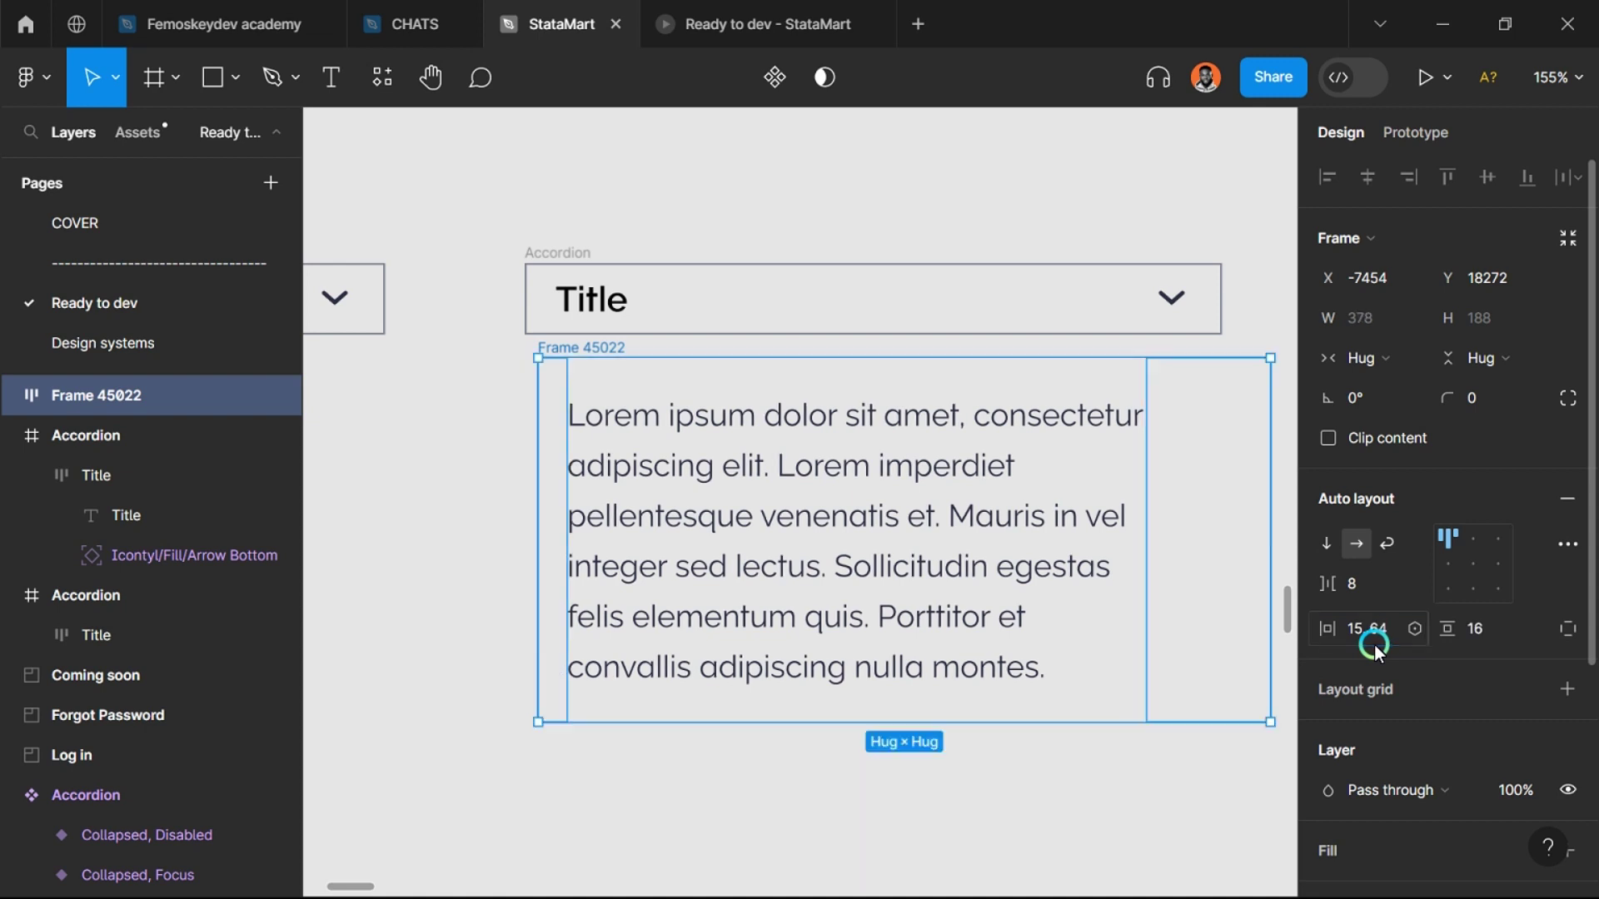
pyautogui.scroll(-5, 989, 477)
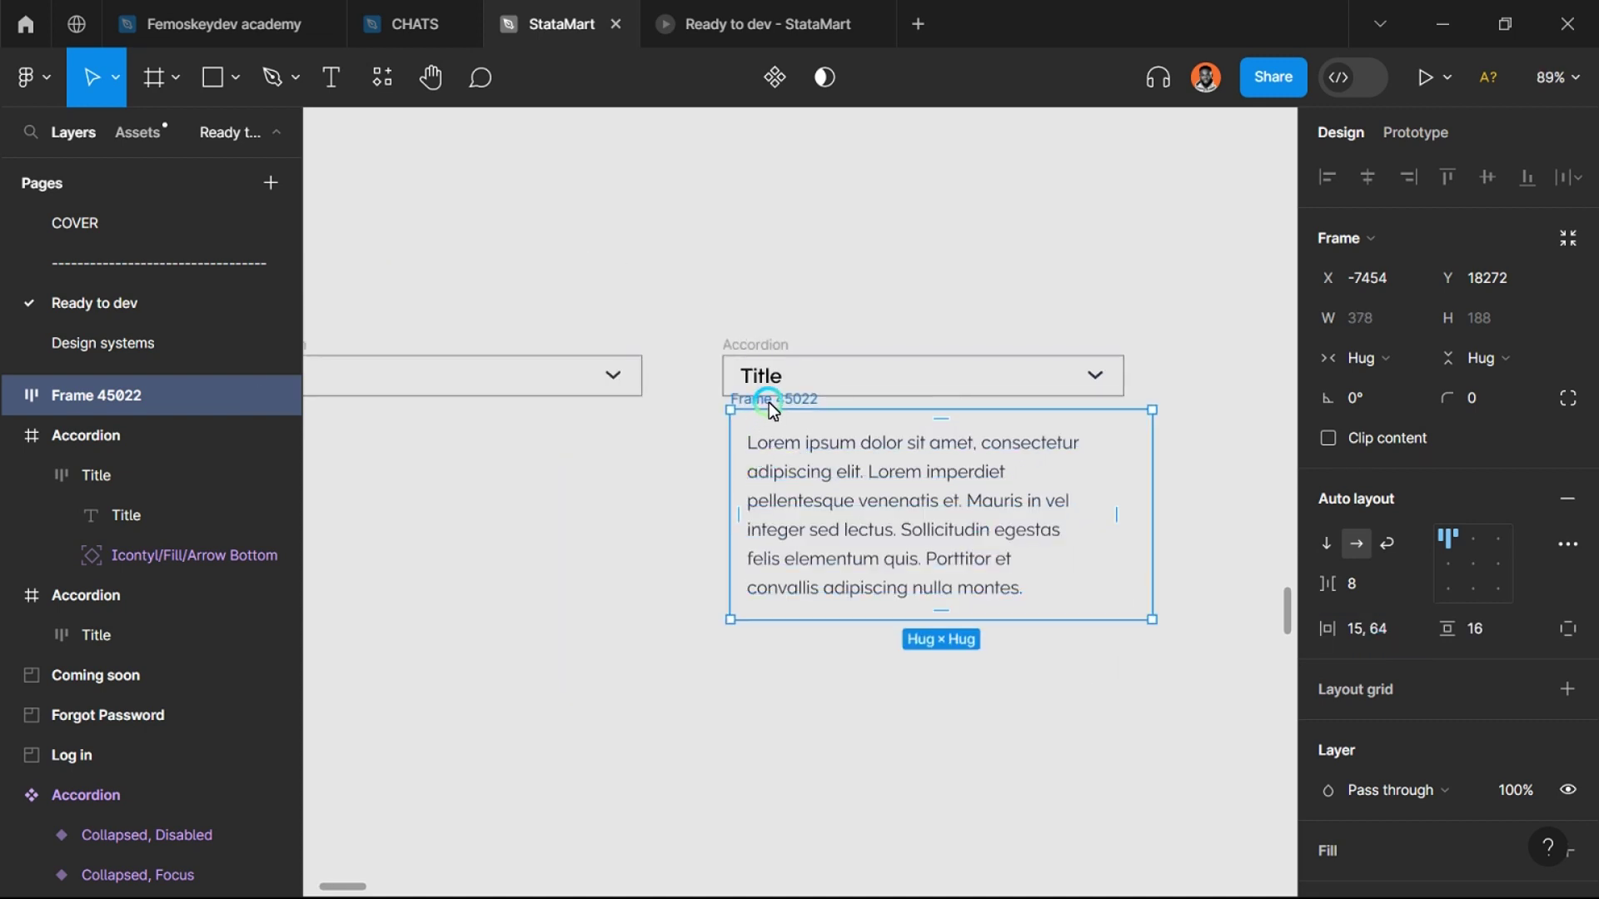
pyautogui.scroll(5, 767, 402)
pyautogui.scroll(2, 711, 401)
# Step: Rename the Frame 45022 layer to 'Description'
pyautogui.hotkey('ctrl', 'r')
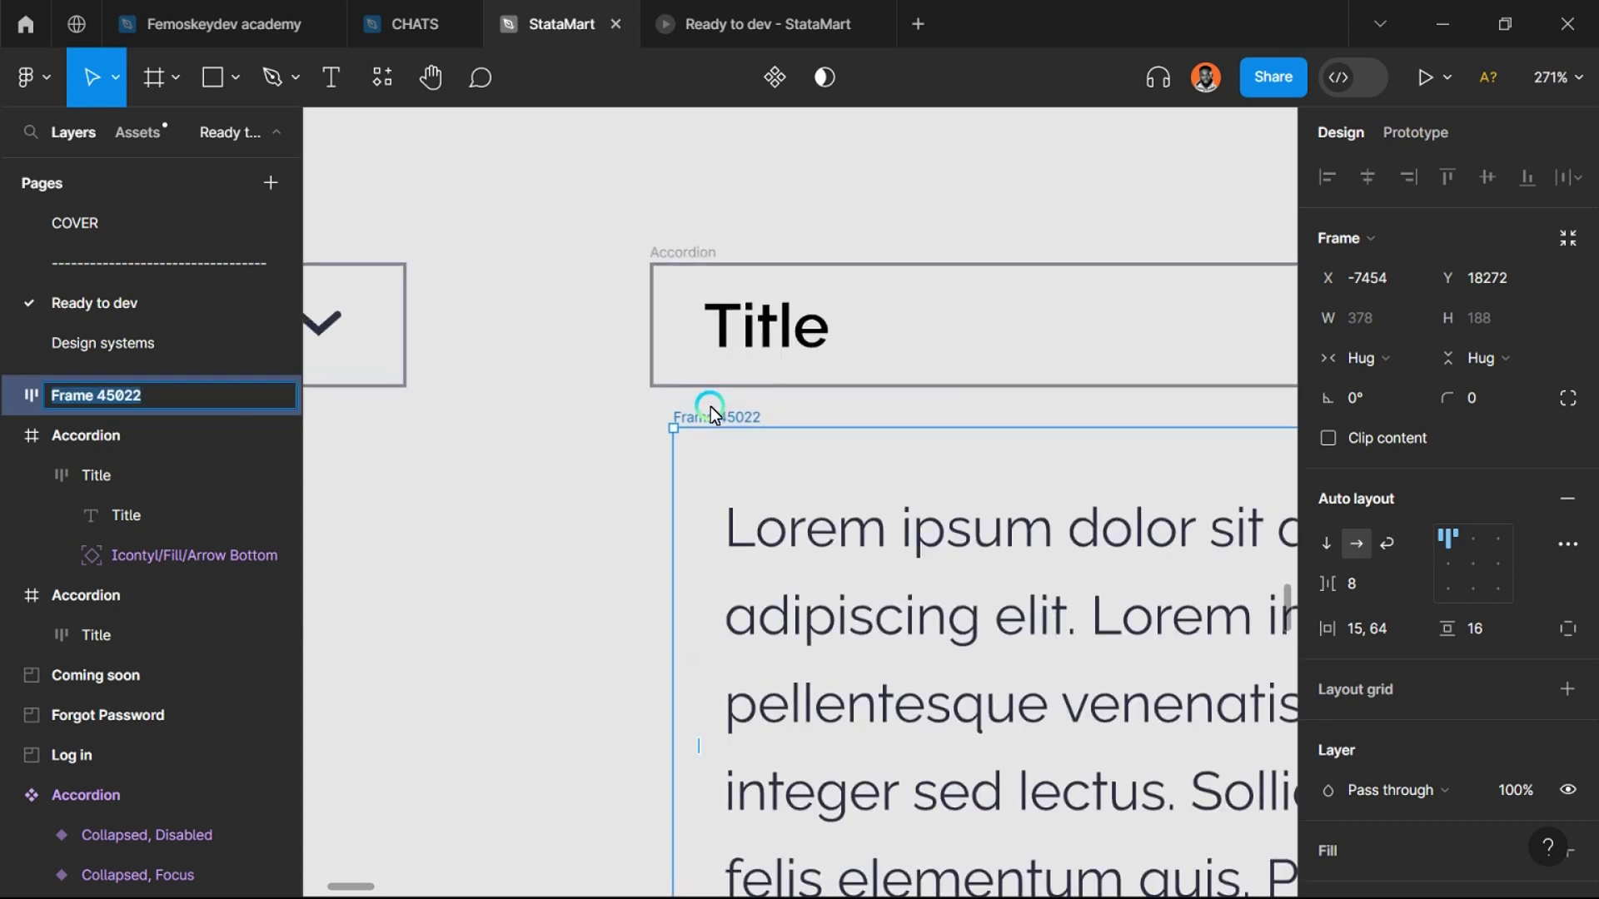
pyautogui.write('Description')
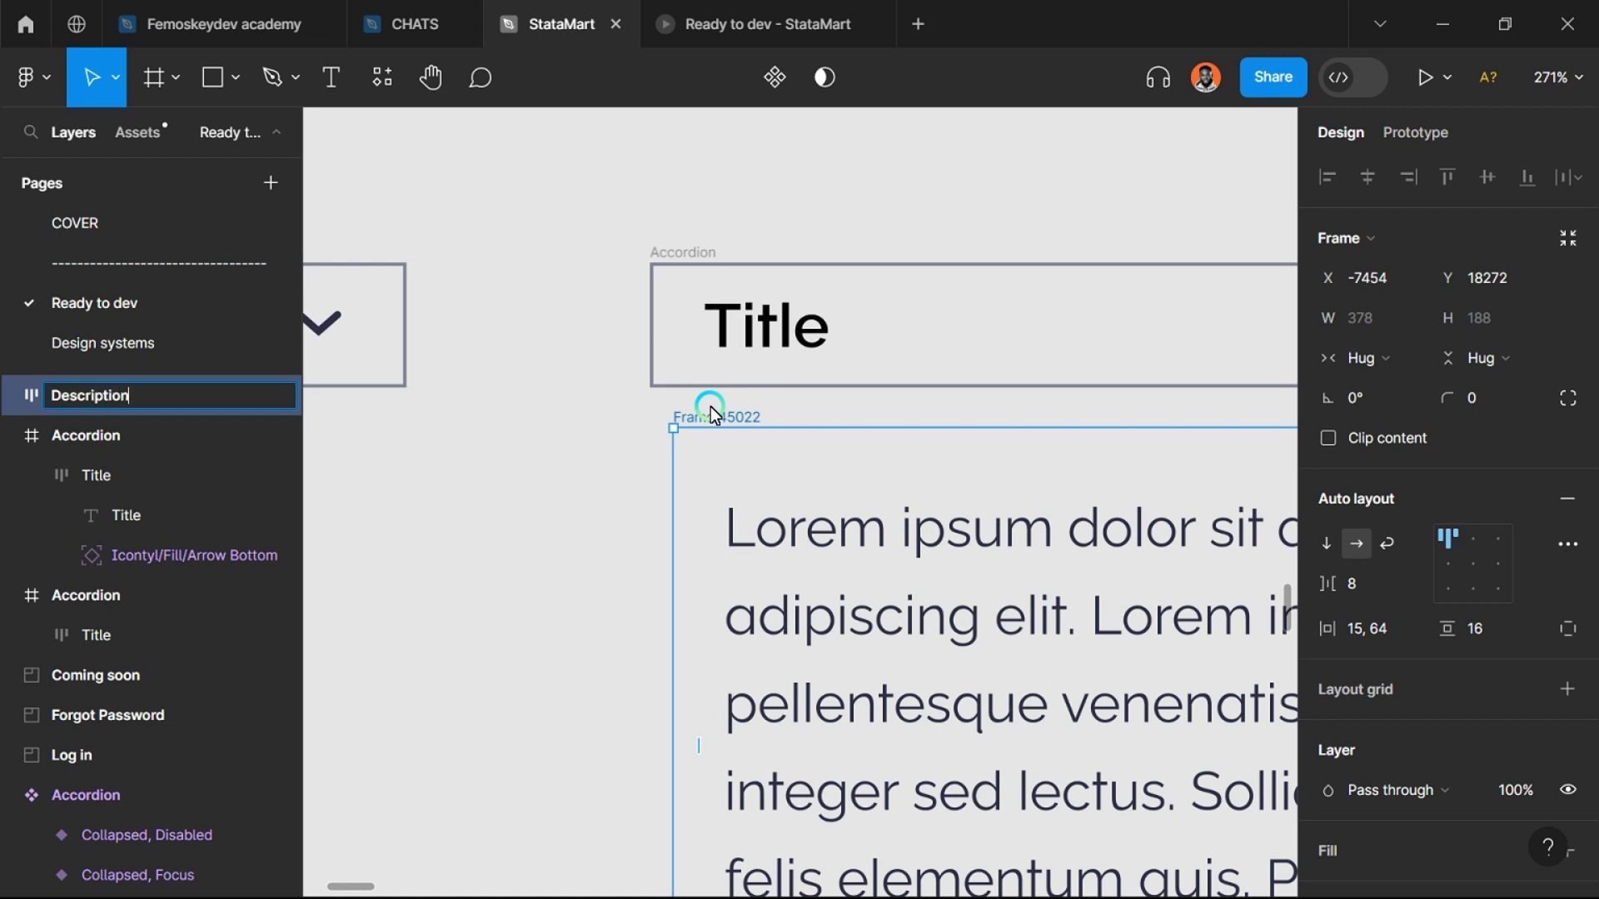
pyautogui.press('Return')
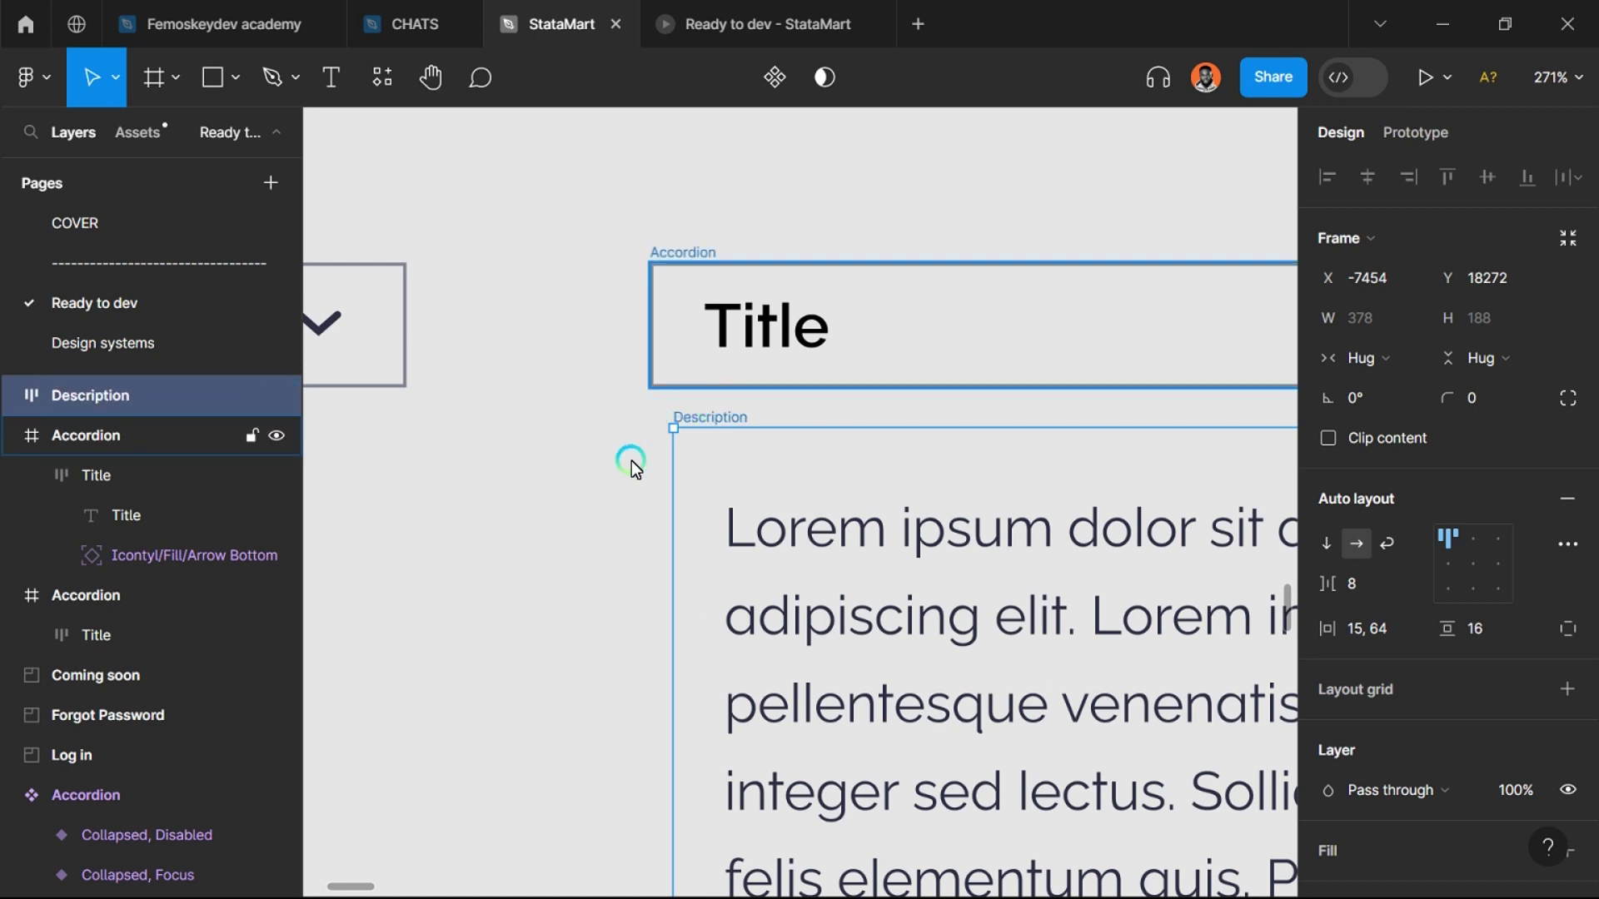
# Step: Cut the Description frame off the canvas
pyautogui.scroll(-5, 628, 483)
pyautogui.click(832, 706)
pyautogui.moveTo(670, 468); pyautogui.dragTo(657, 493)
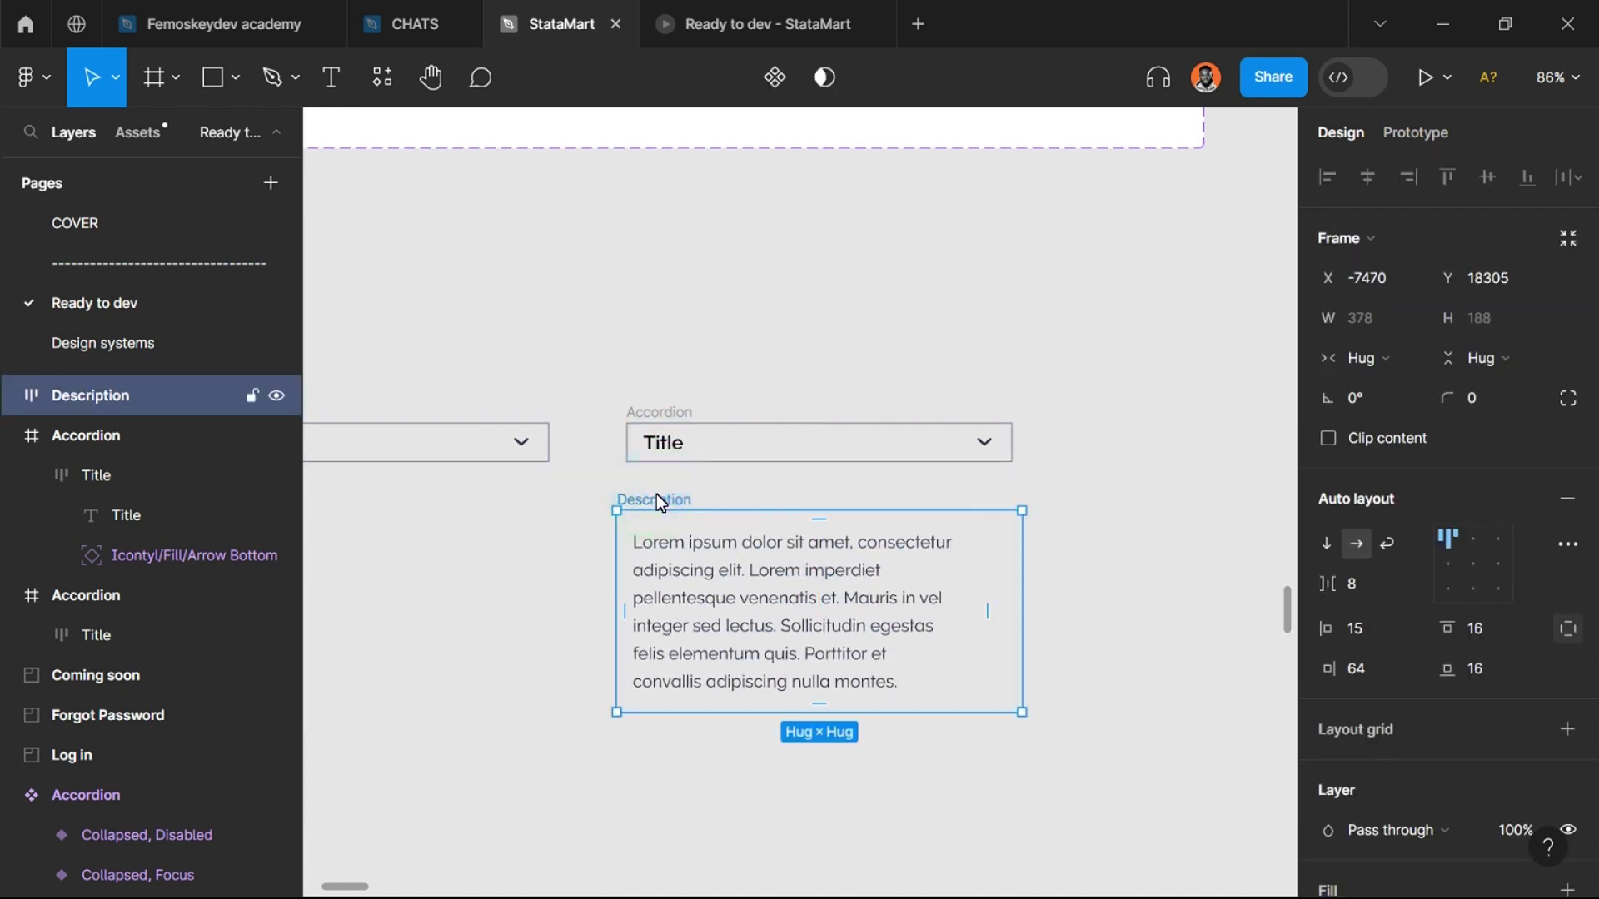
pyautogui.press('Delete')
# Step: Add auto layout to both the right and left Accordion frames
pyautogui.click(686, 431)
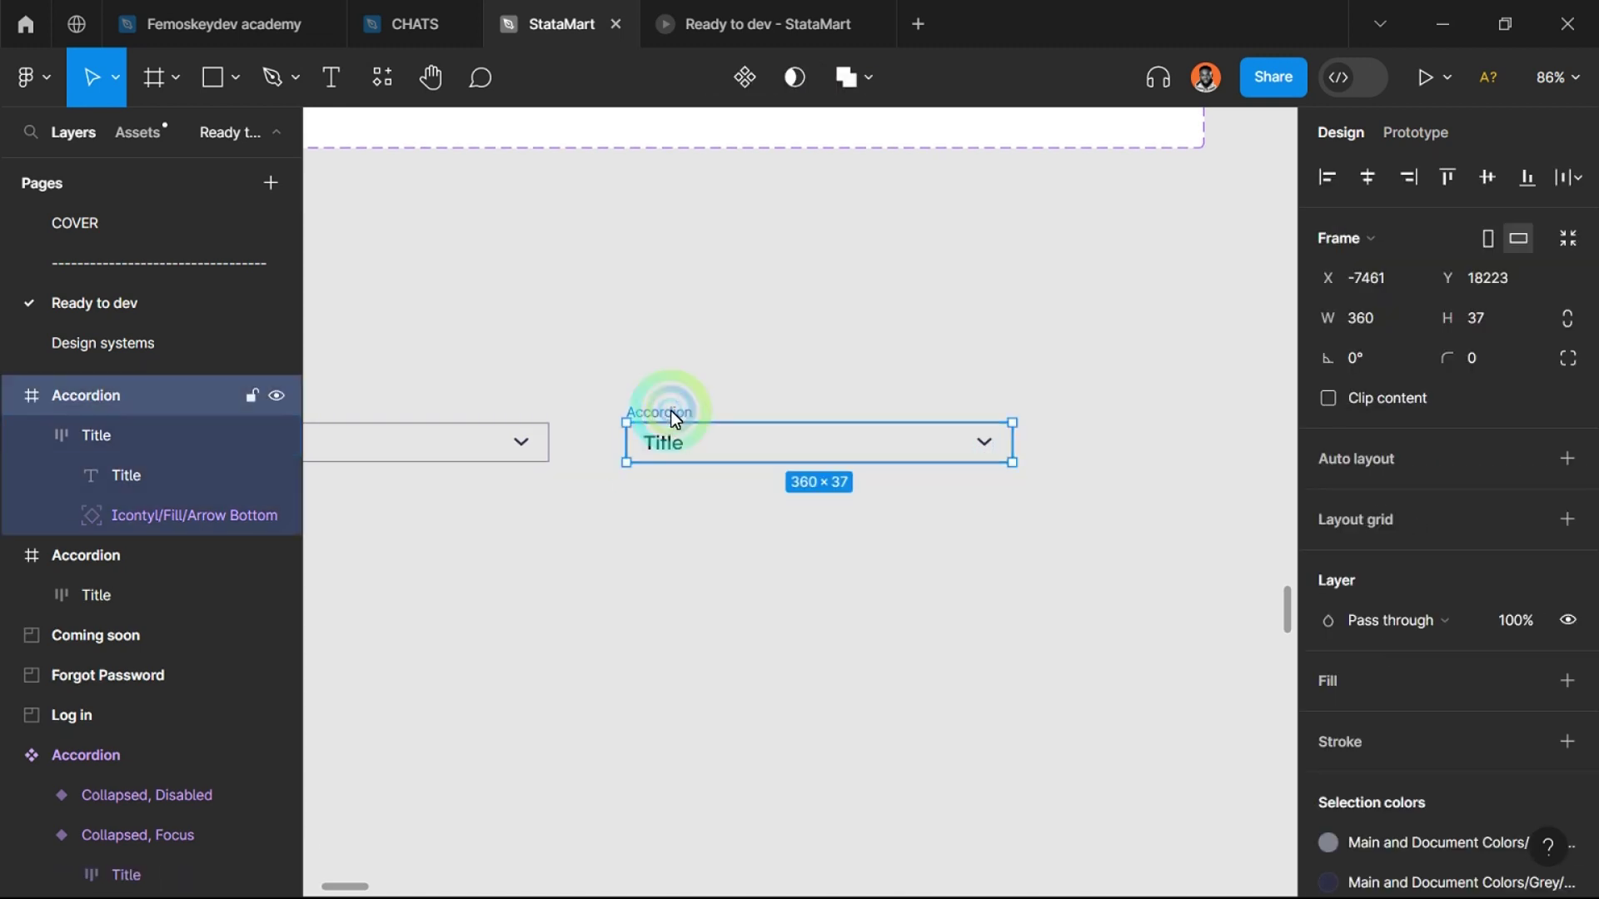
pyautogui.click(1566, 459)
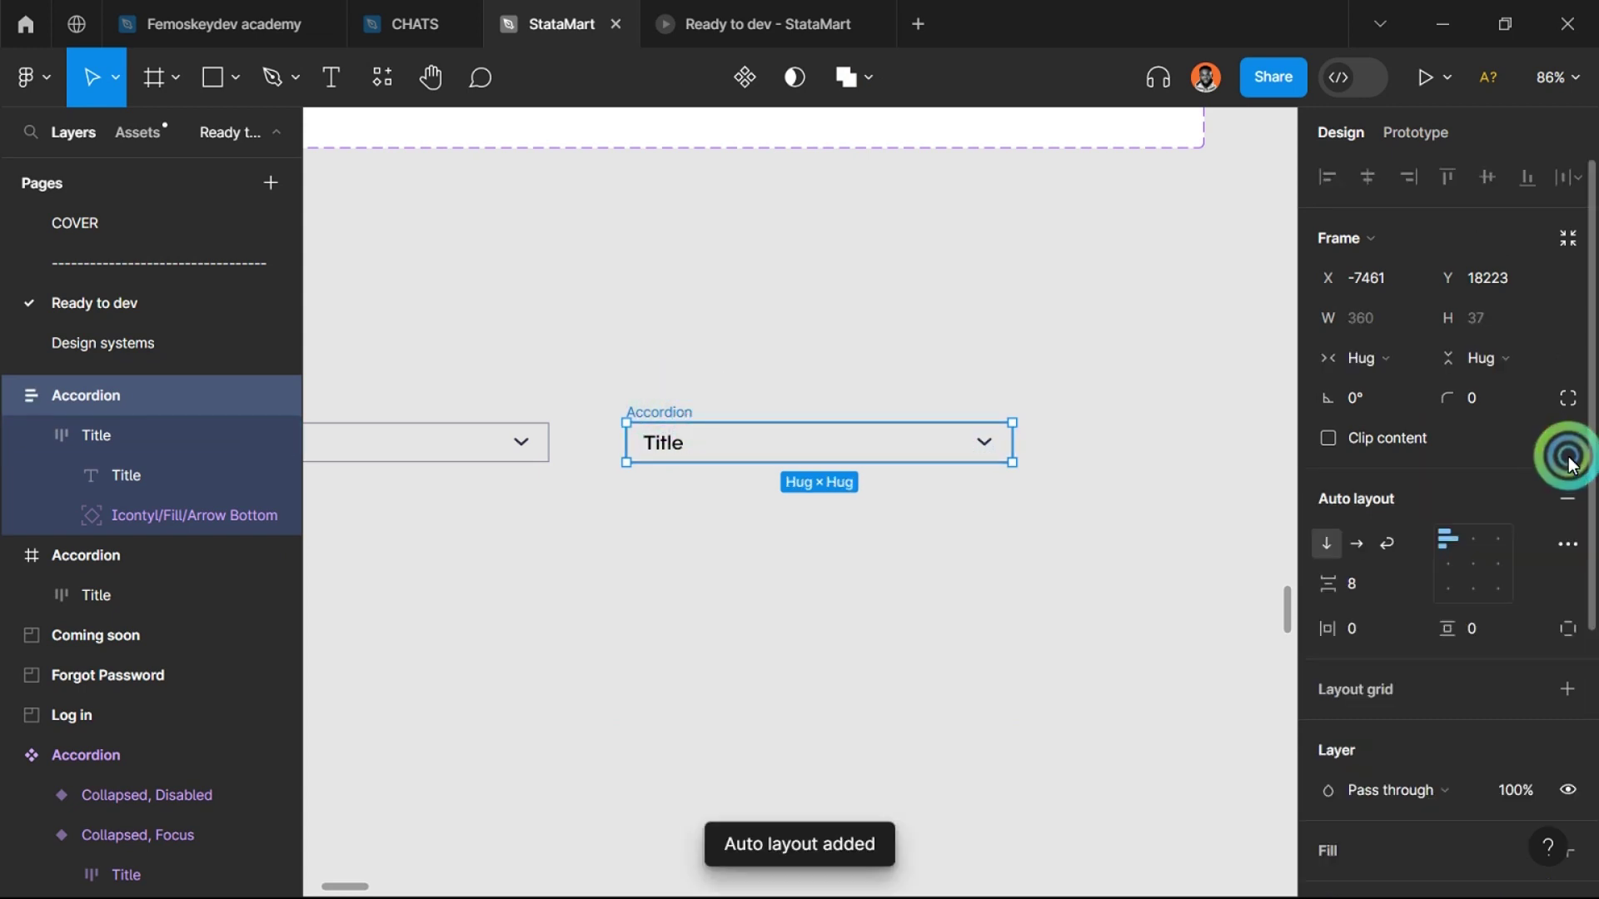
pyautogui.click(516, 453)
pyautogui.click(1567, 460)
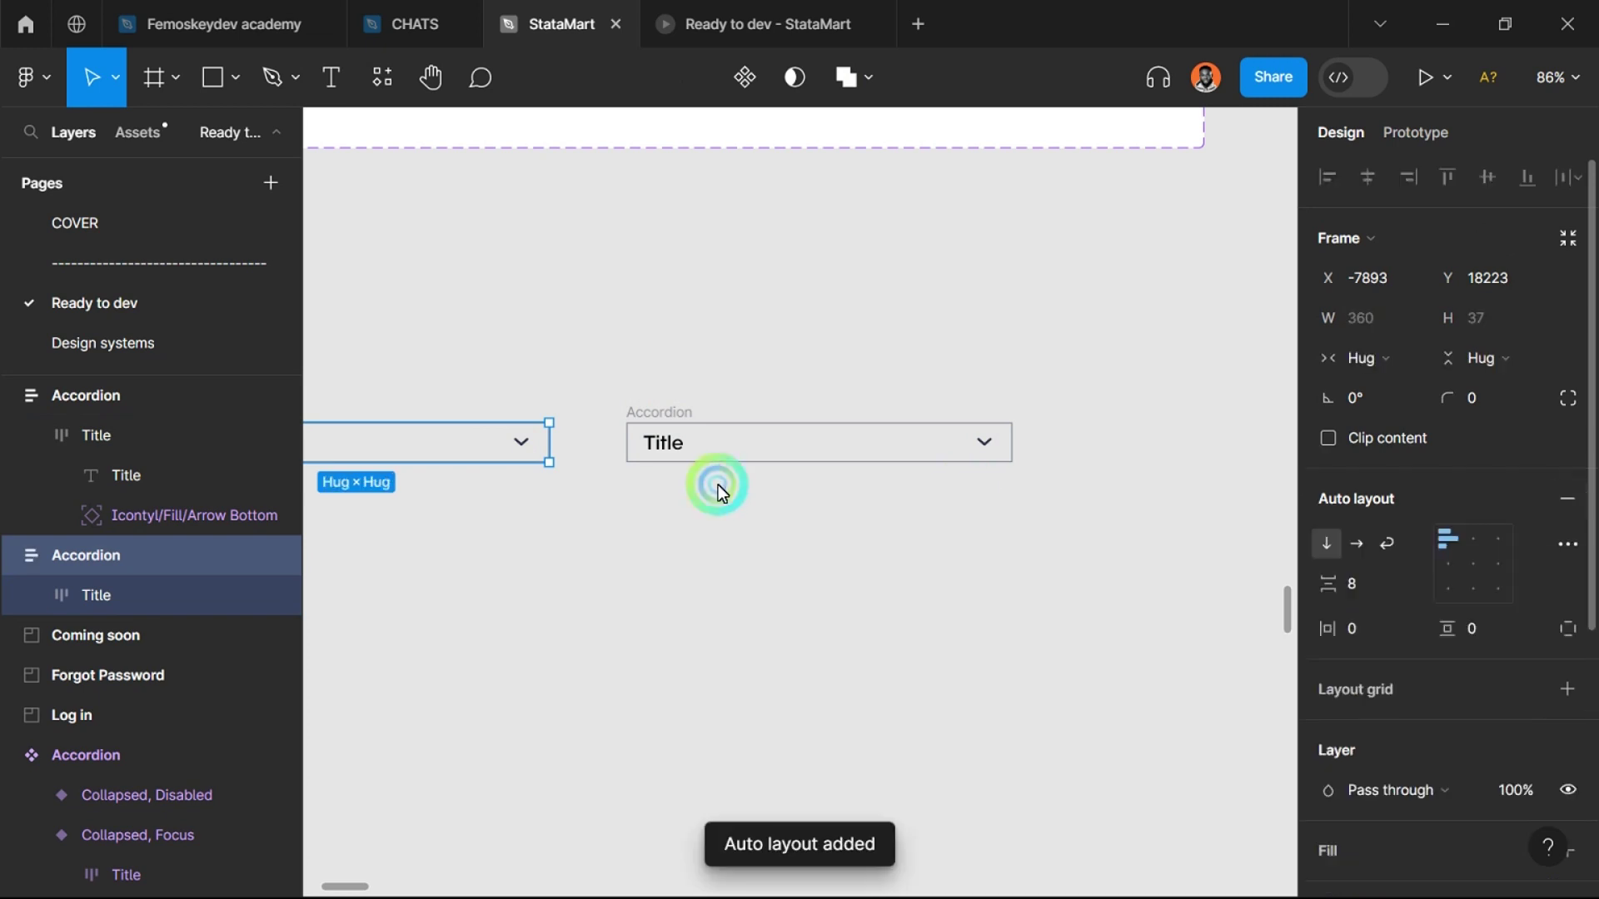
pyautogui.hscroll(-3, 718, 485)
# Step: Paste the Description frame into the right Accordion below its Title
pyautogui.click(973, 453)
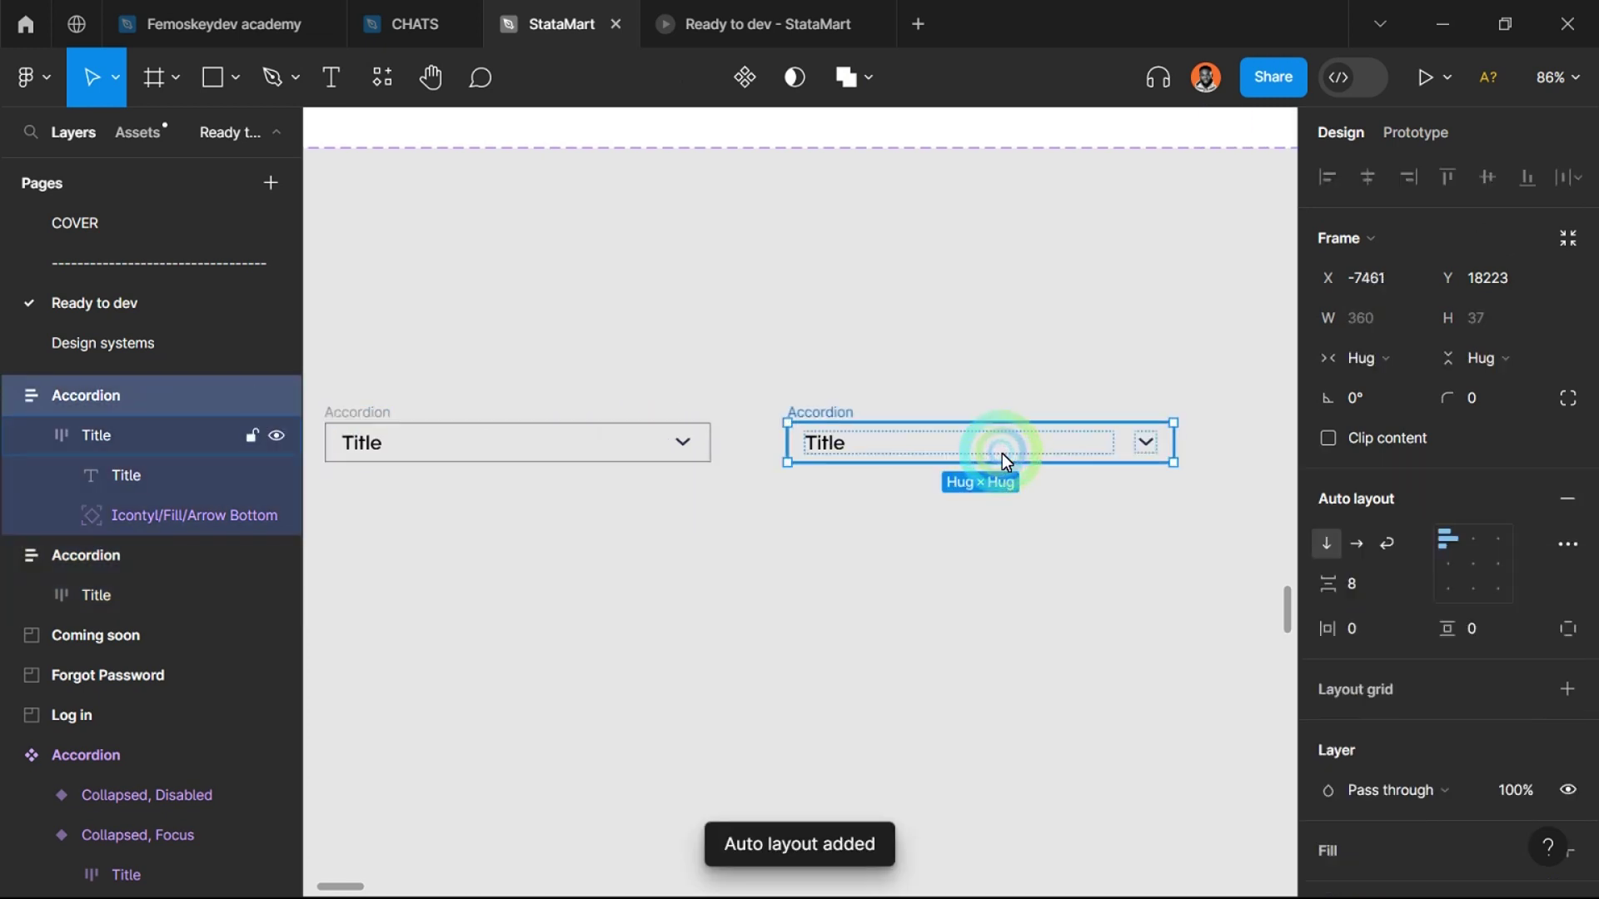
pyautogui.hotkey('ctrl', 'v')
pyautogui.click(1107, 662)
# Step: Nest Description inside Title in the Layers panel, then undo it
pyautogui.hscroll(3, 1116, 665)
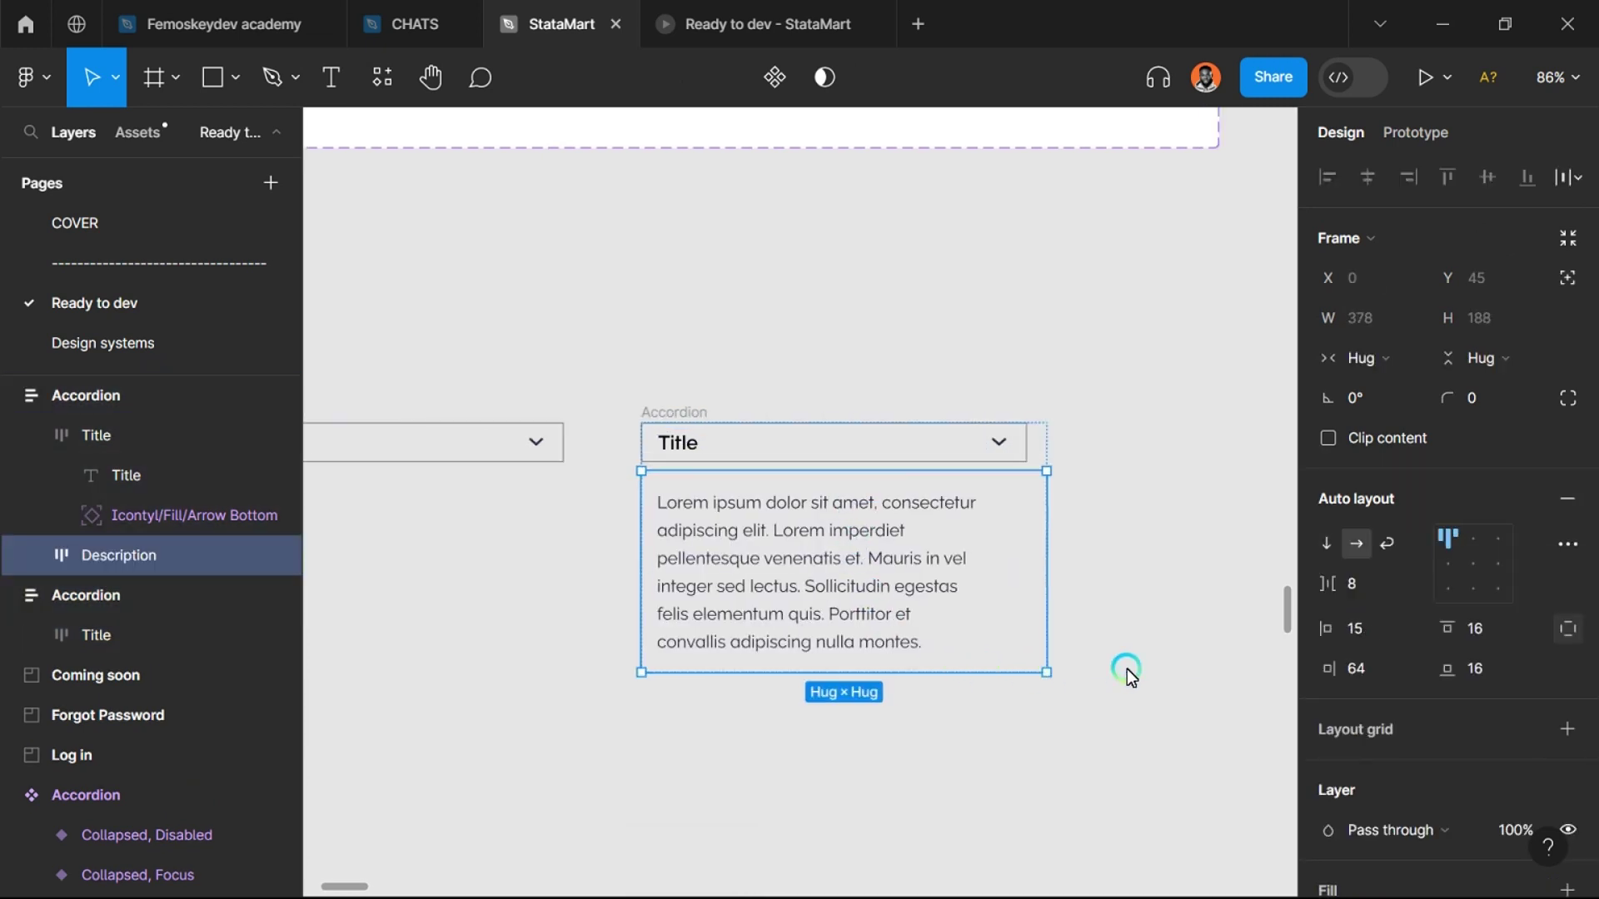
pyautogui.click(147, 476)
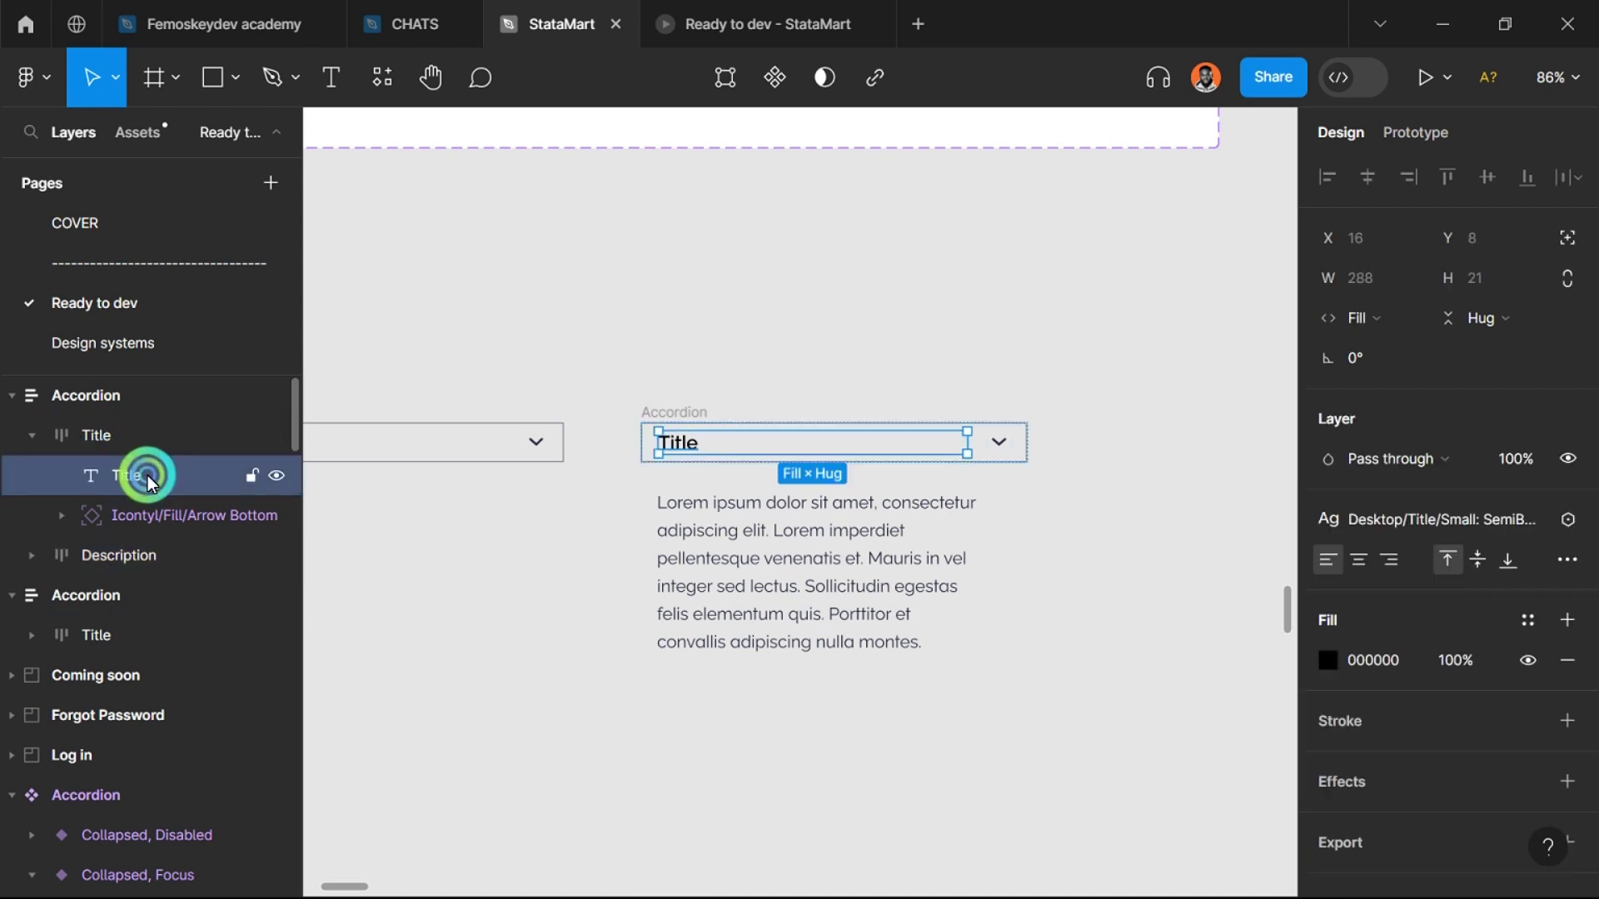
pyautogui.click(811, 450)
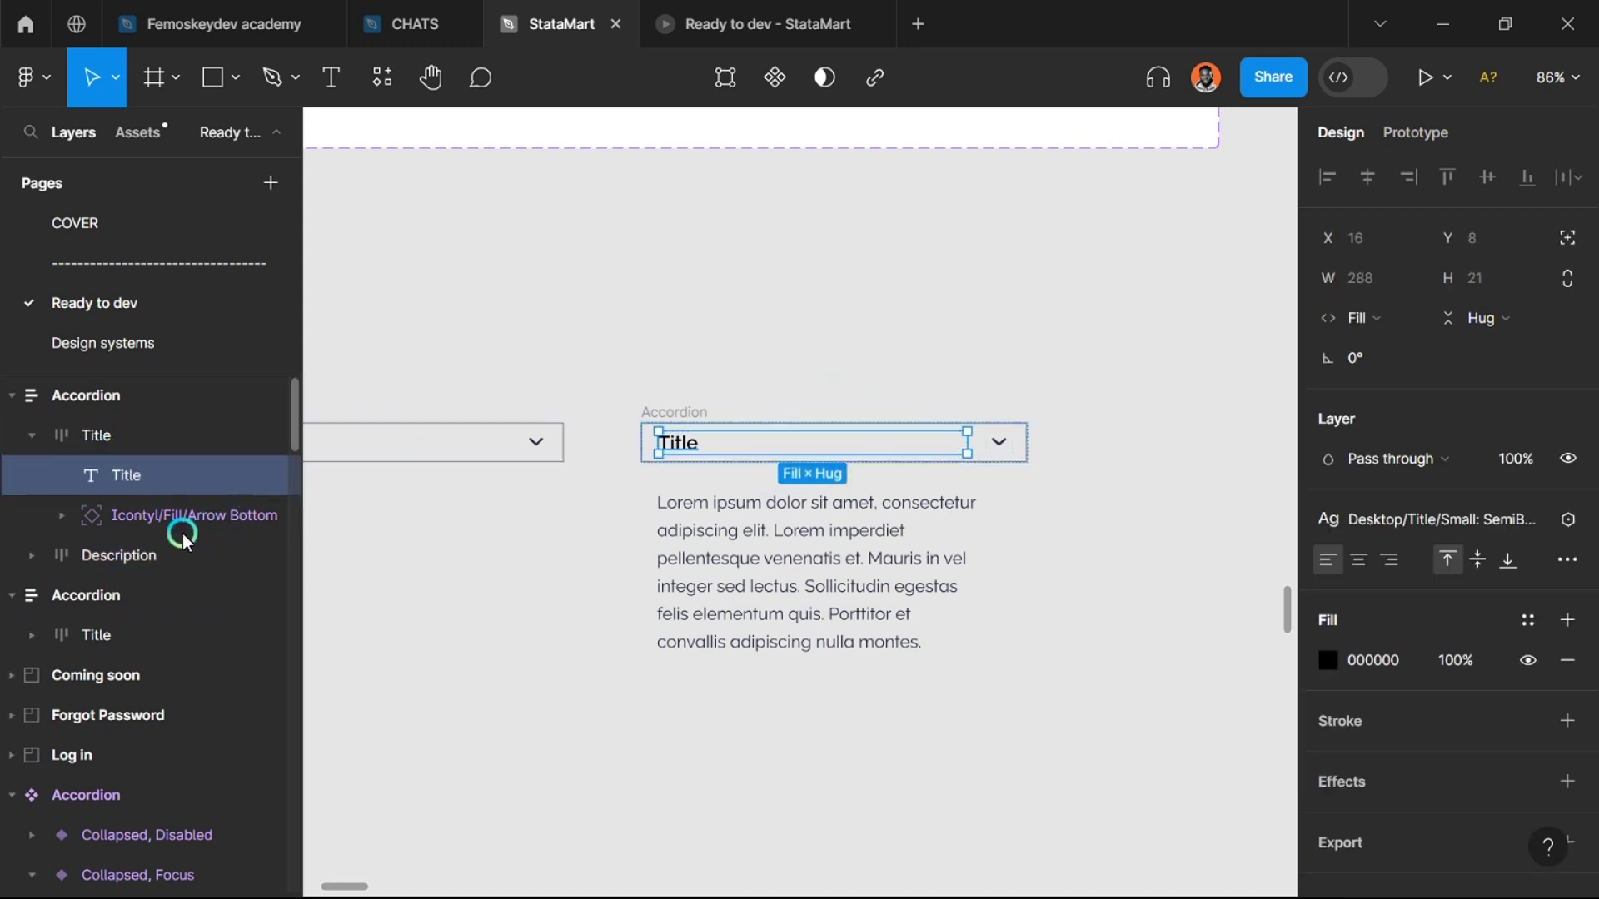
pyautogui.moveTo(158, 558)
pyautogui.mouseDown()
pyautogui.moveTo(122, 546)
pyautogui.moveTo(150, 521)
pyautogui.moveTo(177, 538)
pyautogui.mouseUp()
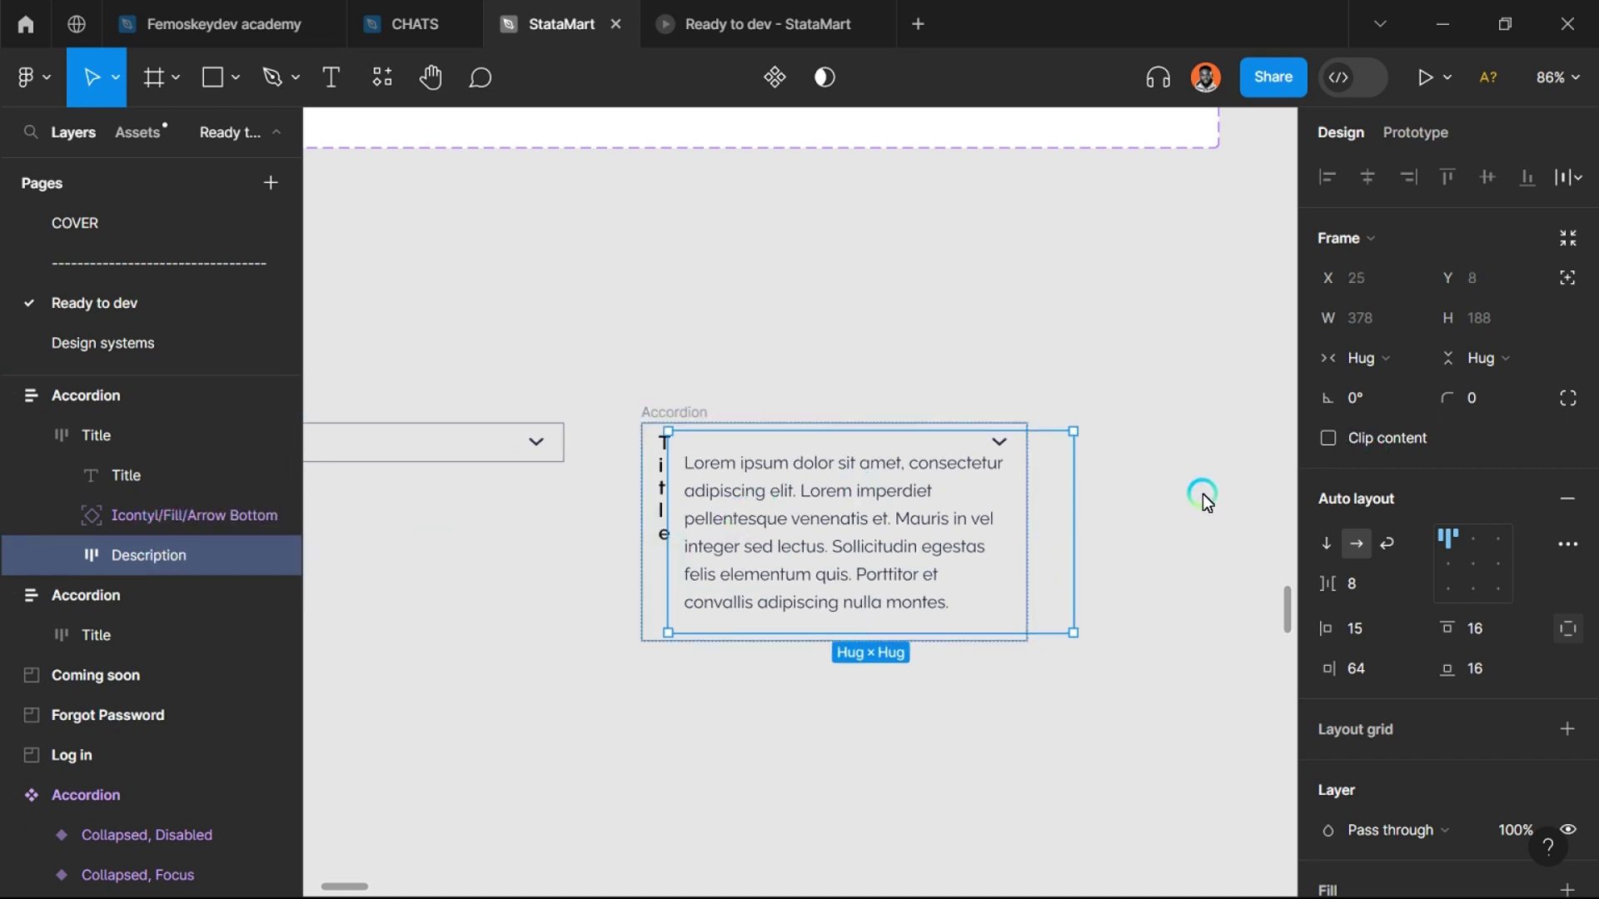
pyautogui.hotkey('ctrl', 'z')
# Step: Move the right Accordion frame slightly to the left
pyautogui.click(676, 408)
pyautogui.click(676, 408)
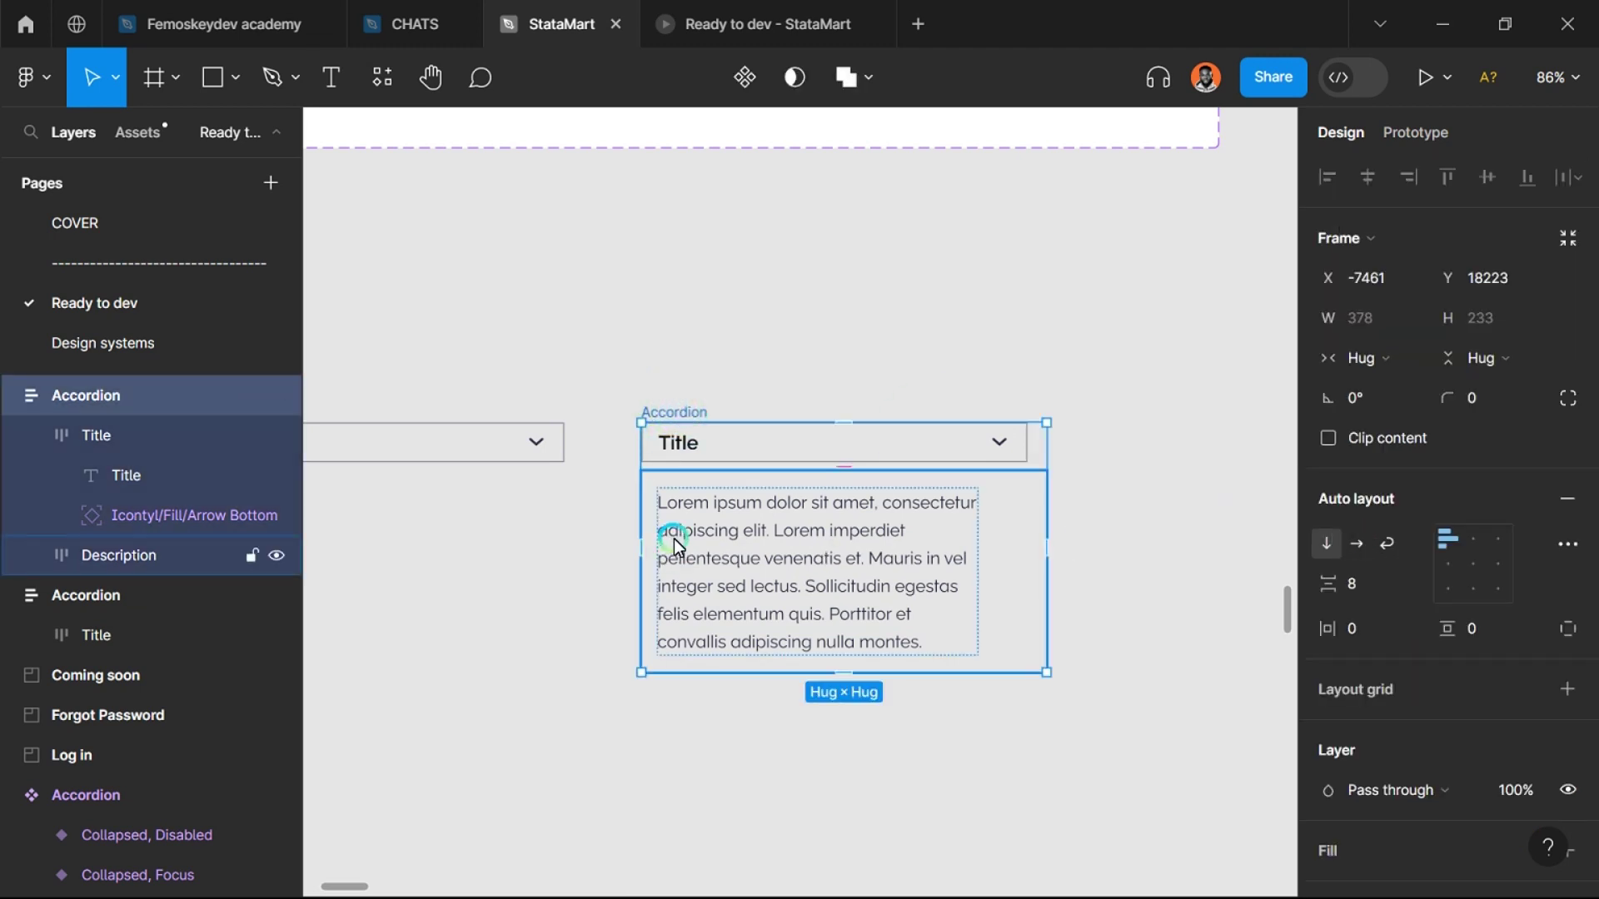
pyautogui.click(697, 393)
pyautogui.moveTo(697, 393); pyautogui.dragTo(659, 403)
# Step: Inspect the Accordion's Title and Description layers, collapsing the Title frame's children
pyautogui.click(766, 537)
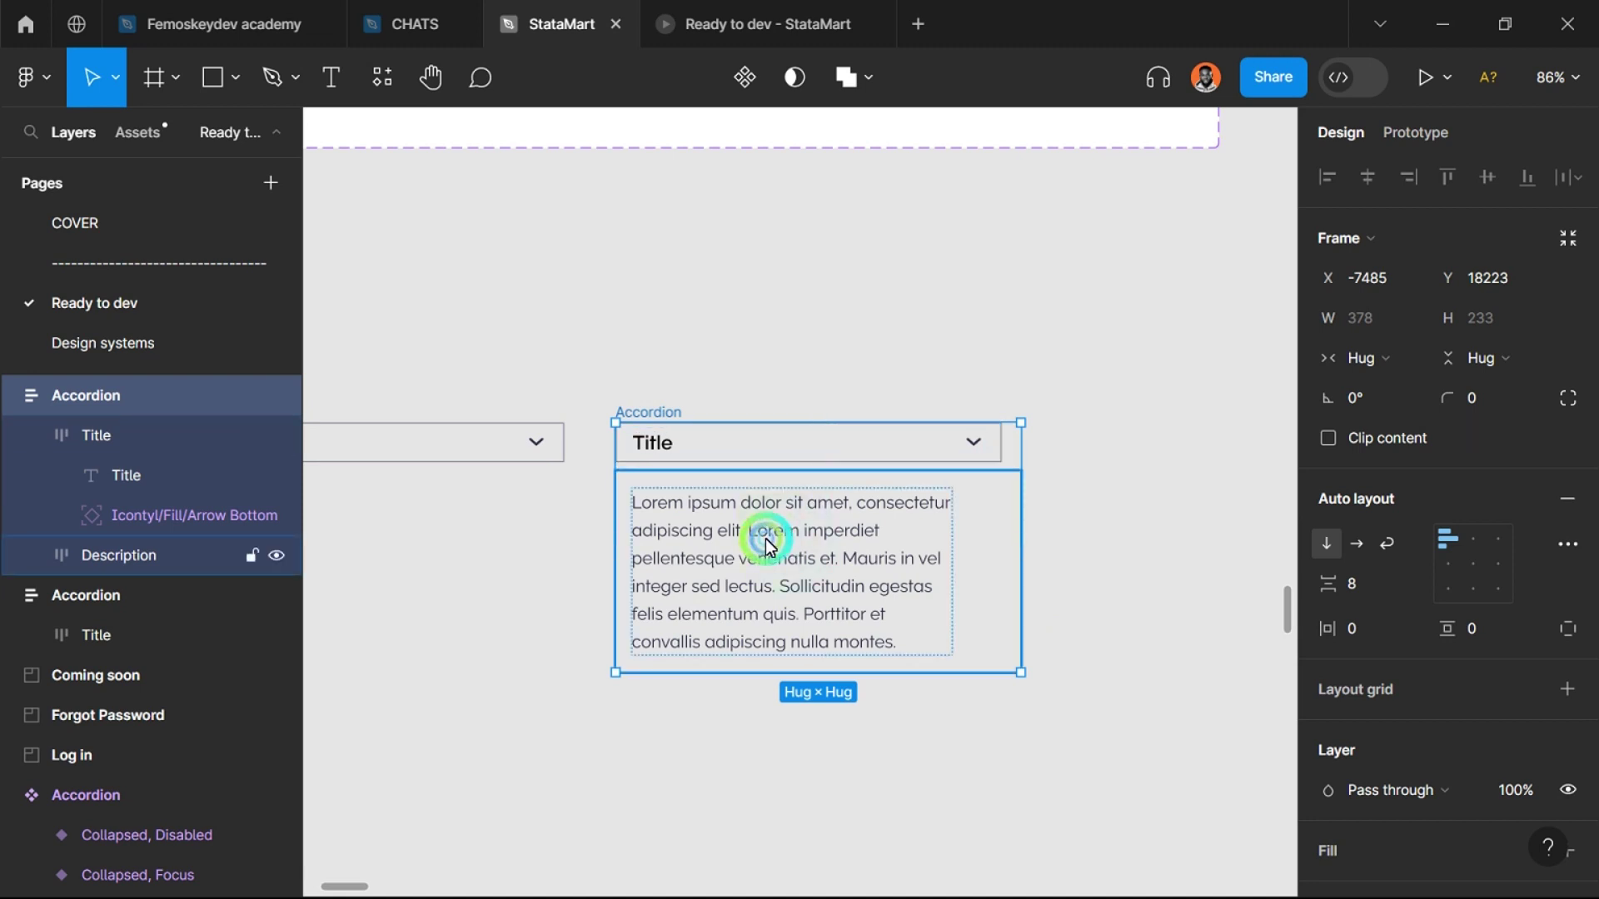
pyautogui.click(215, 565)
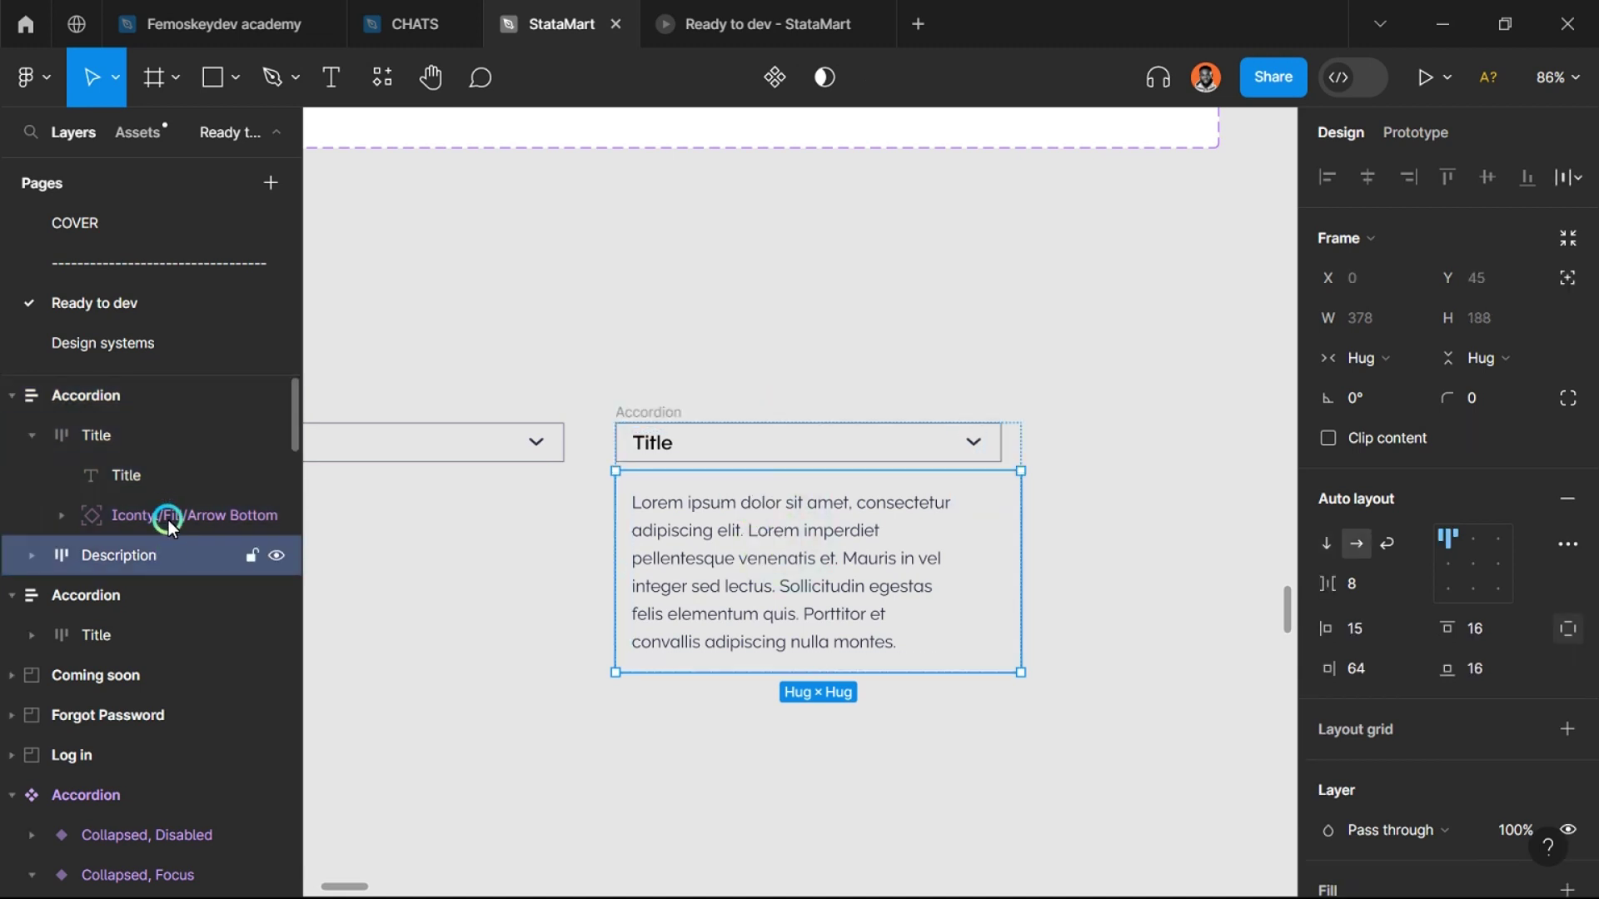
pyautogui.click(154, 474)
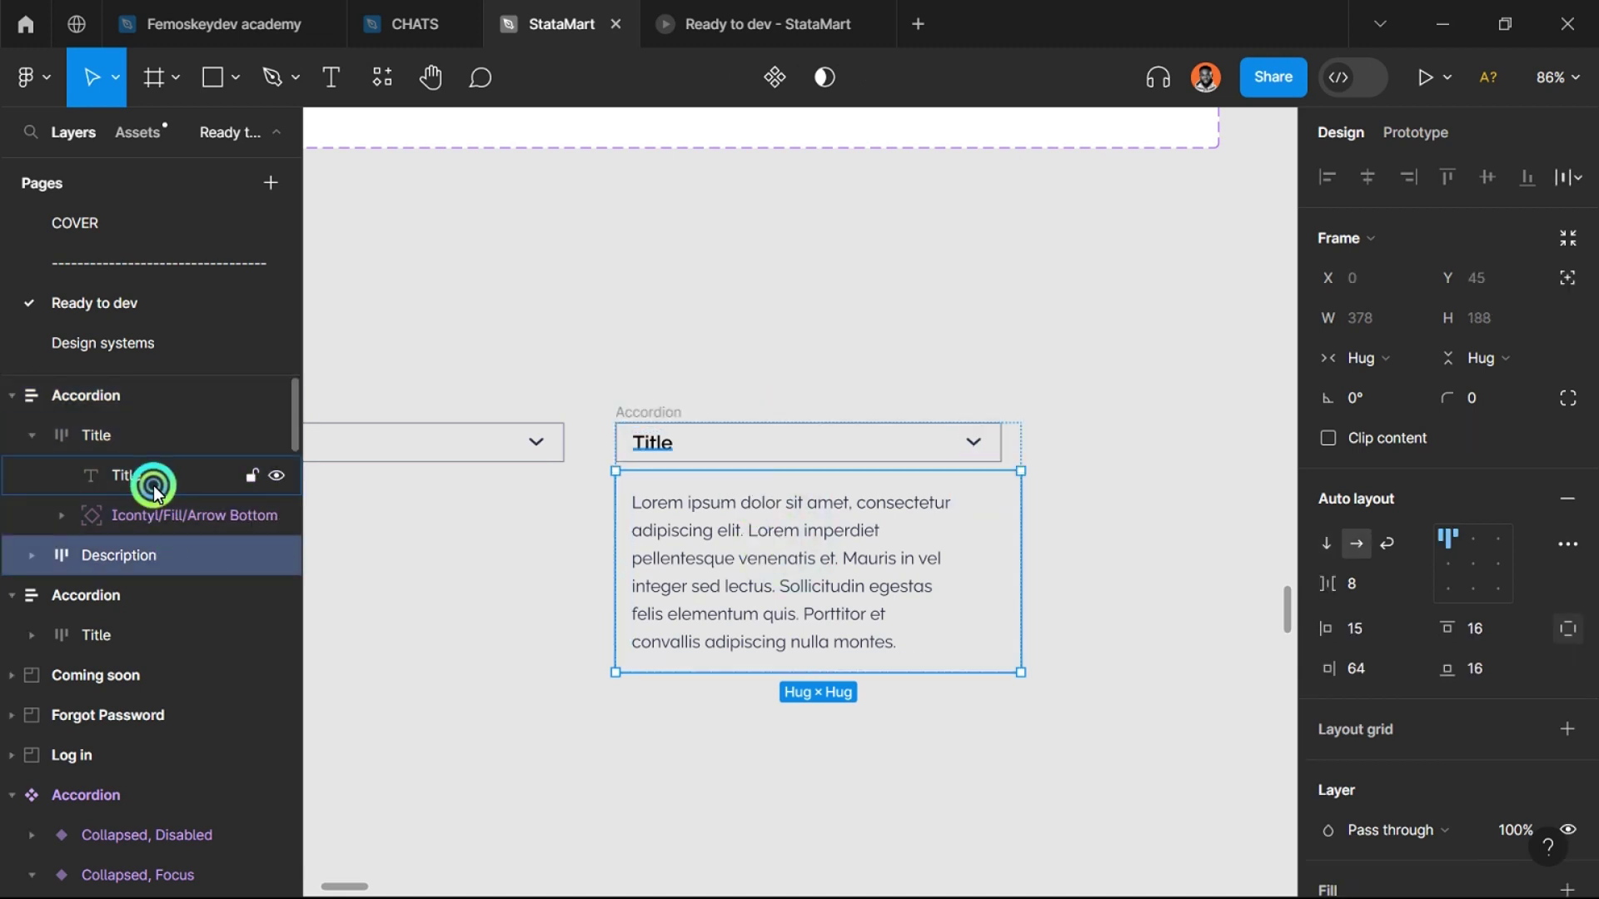
pyautogui.click(146, 435)
pyautogui.click(32, 438)
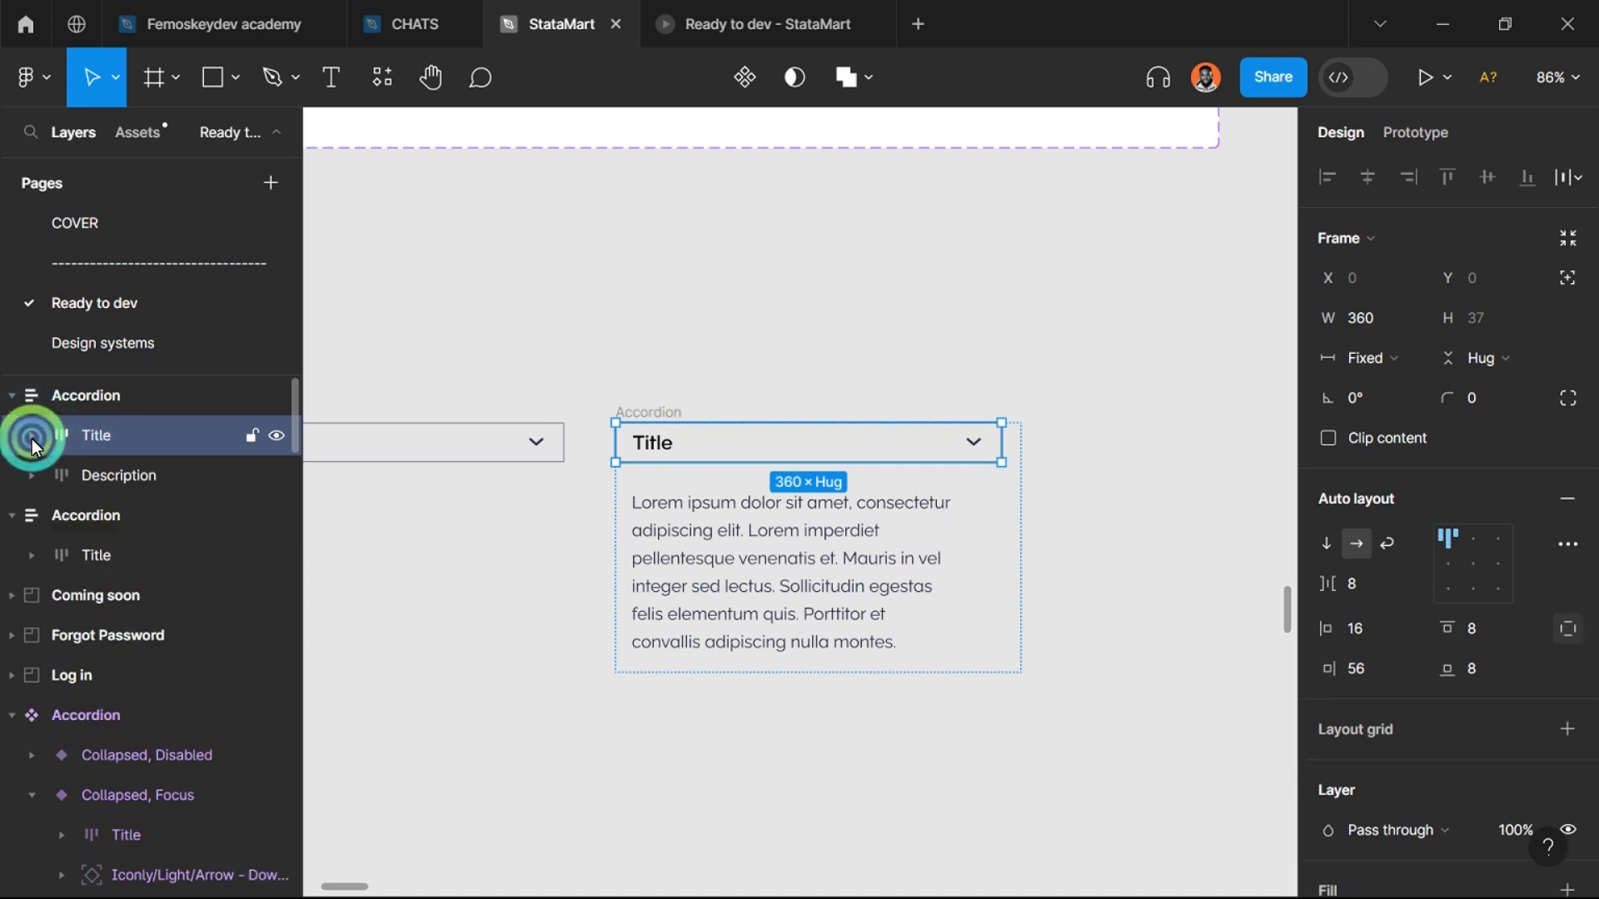
pyautogui.click(136, 474)
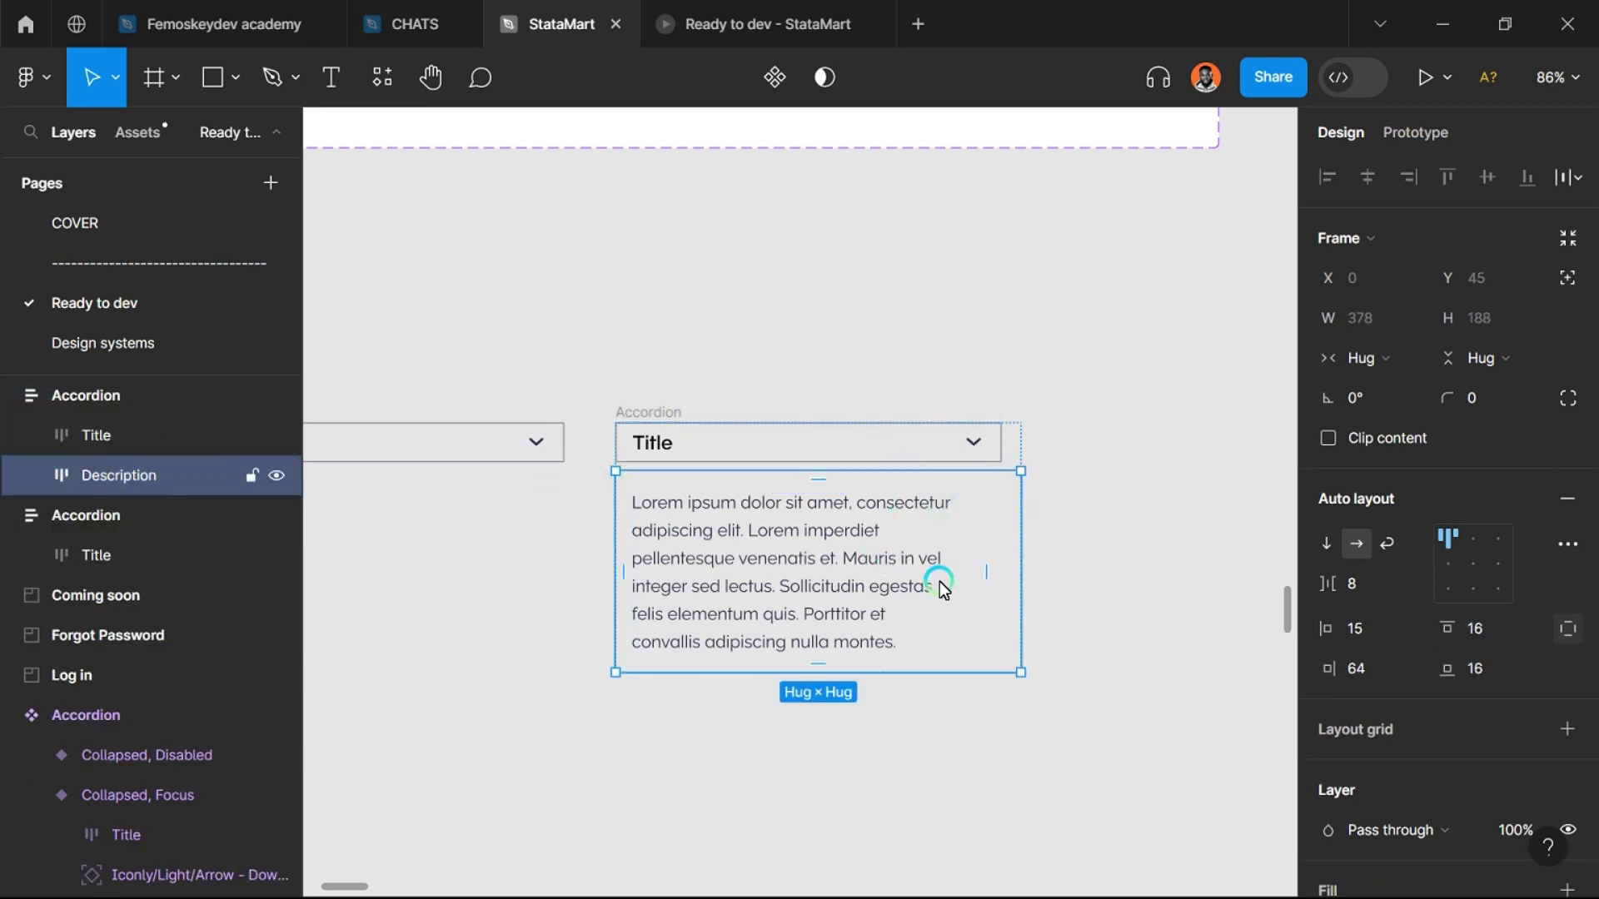
# Step: Set the Description frame's width sizing to Fill container
pyautogui.scroll(5, 866, 691)
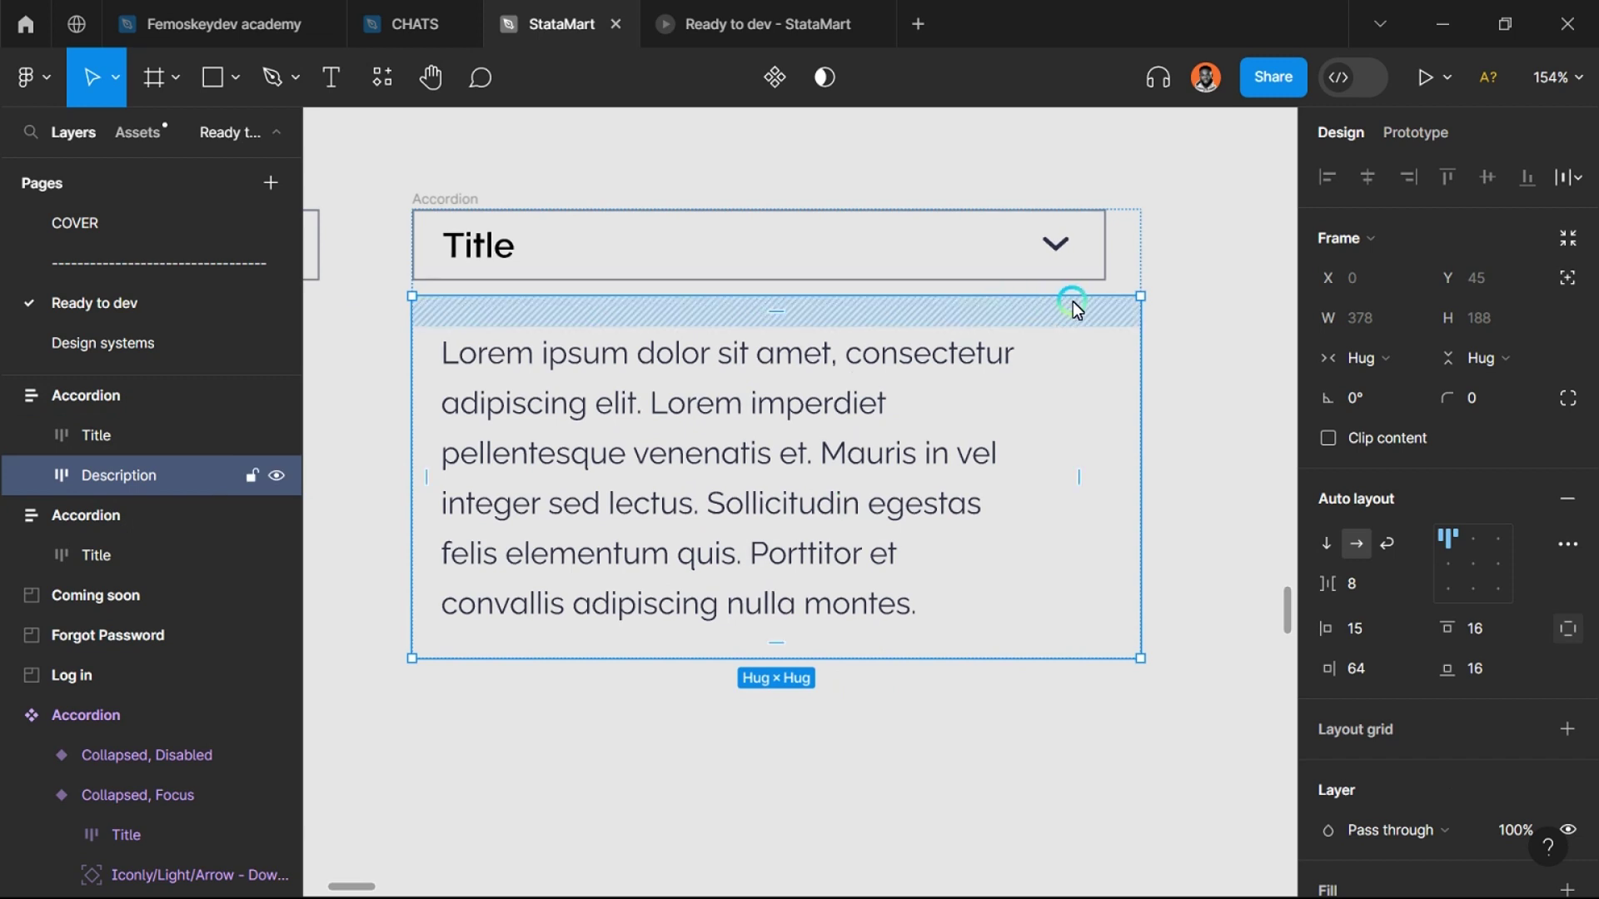
pyautogui.click(1145, 297)
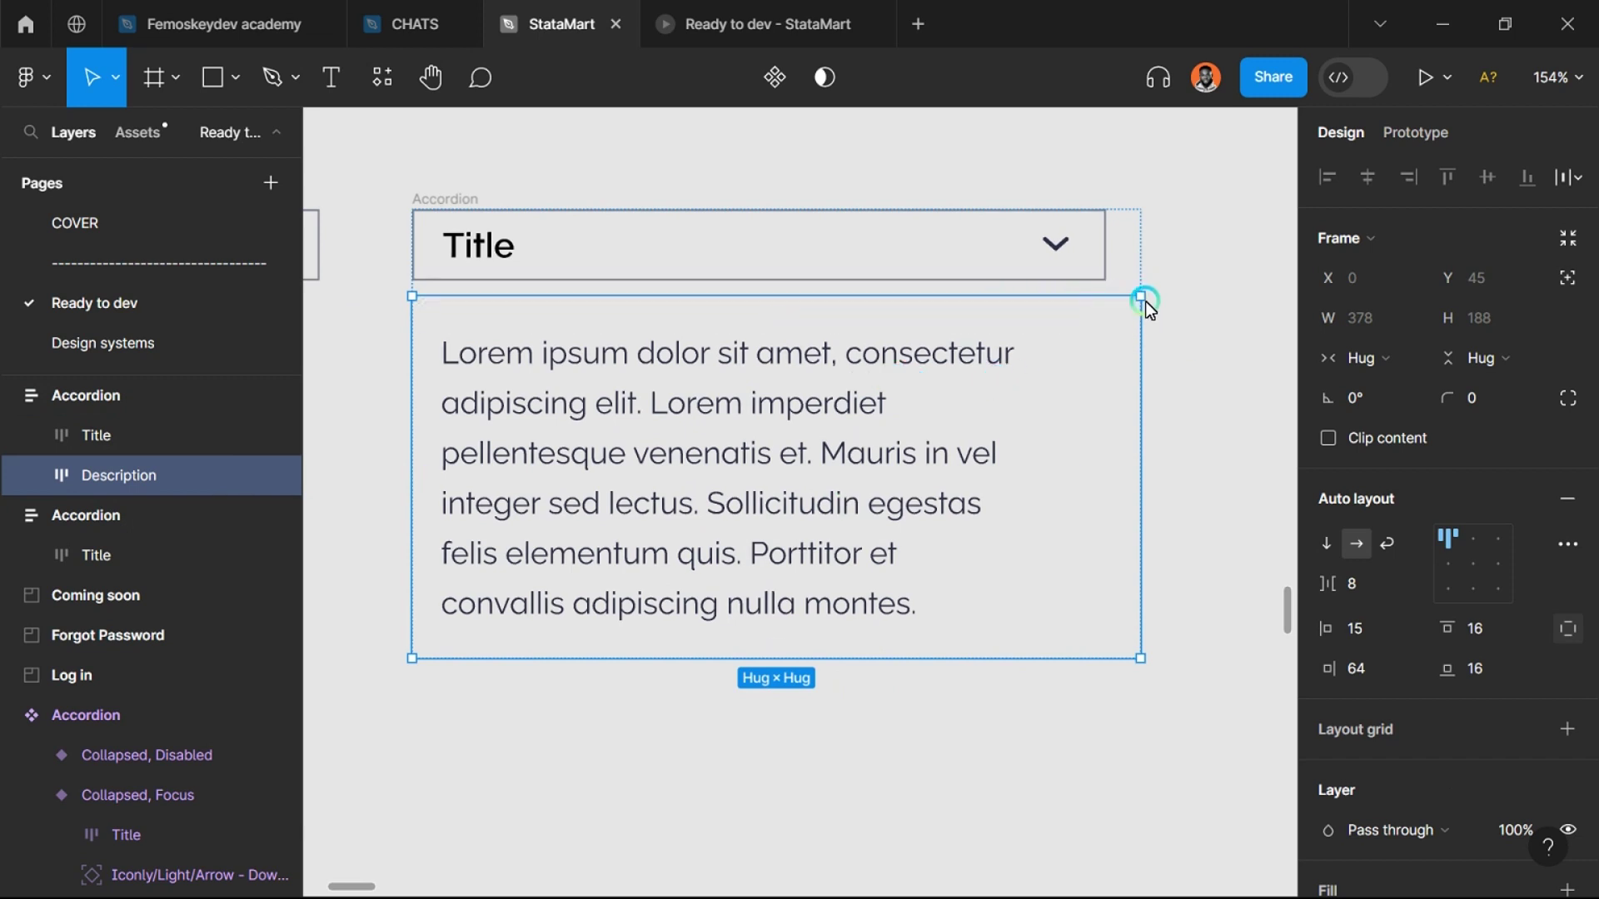
pyautogui.click(1034, 247)
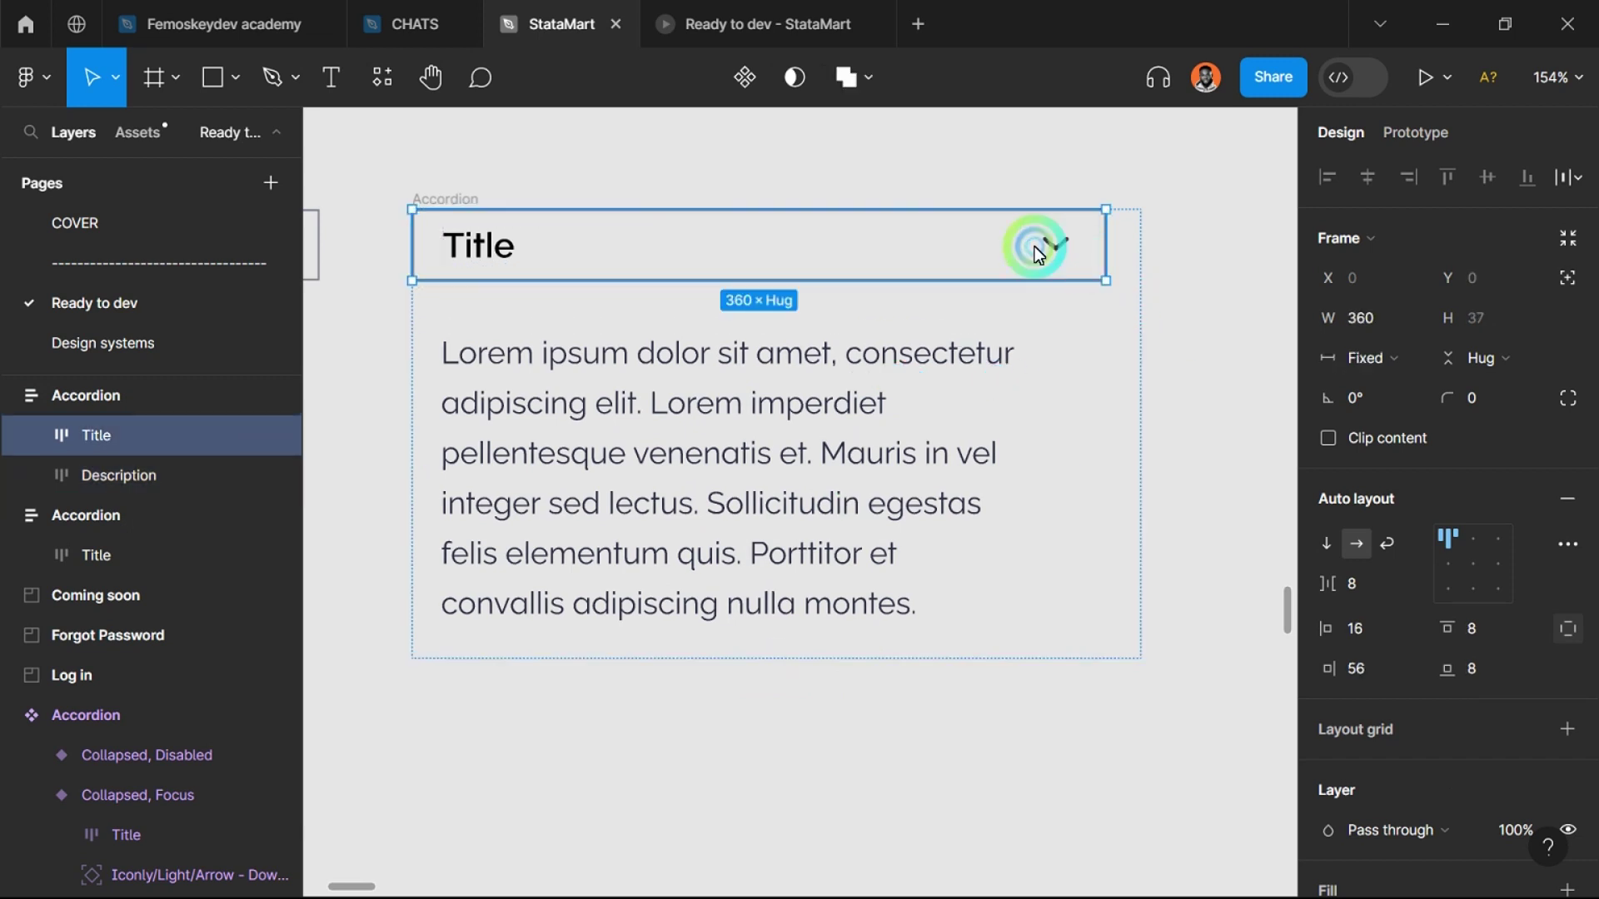
pyautogui.click(867, 435)
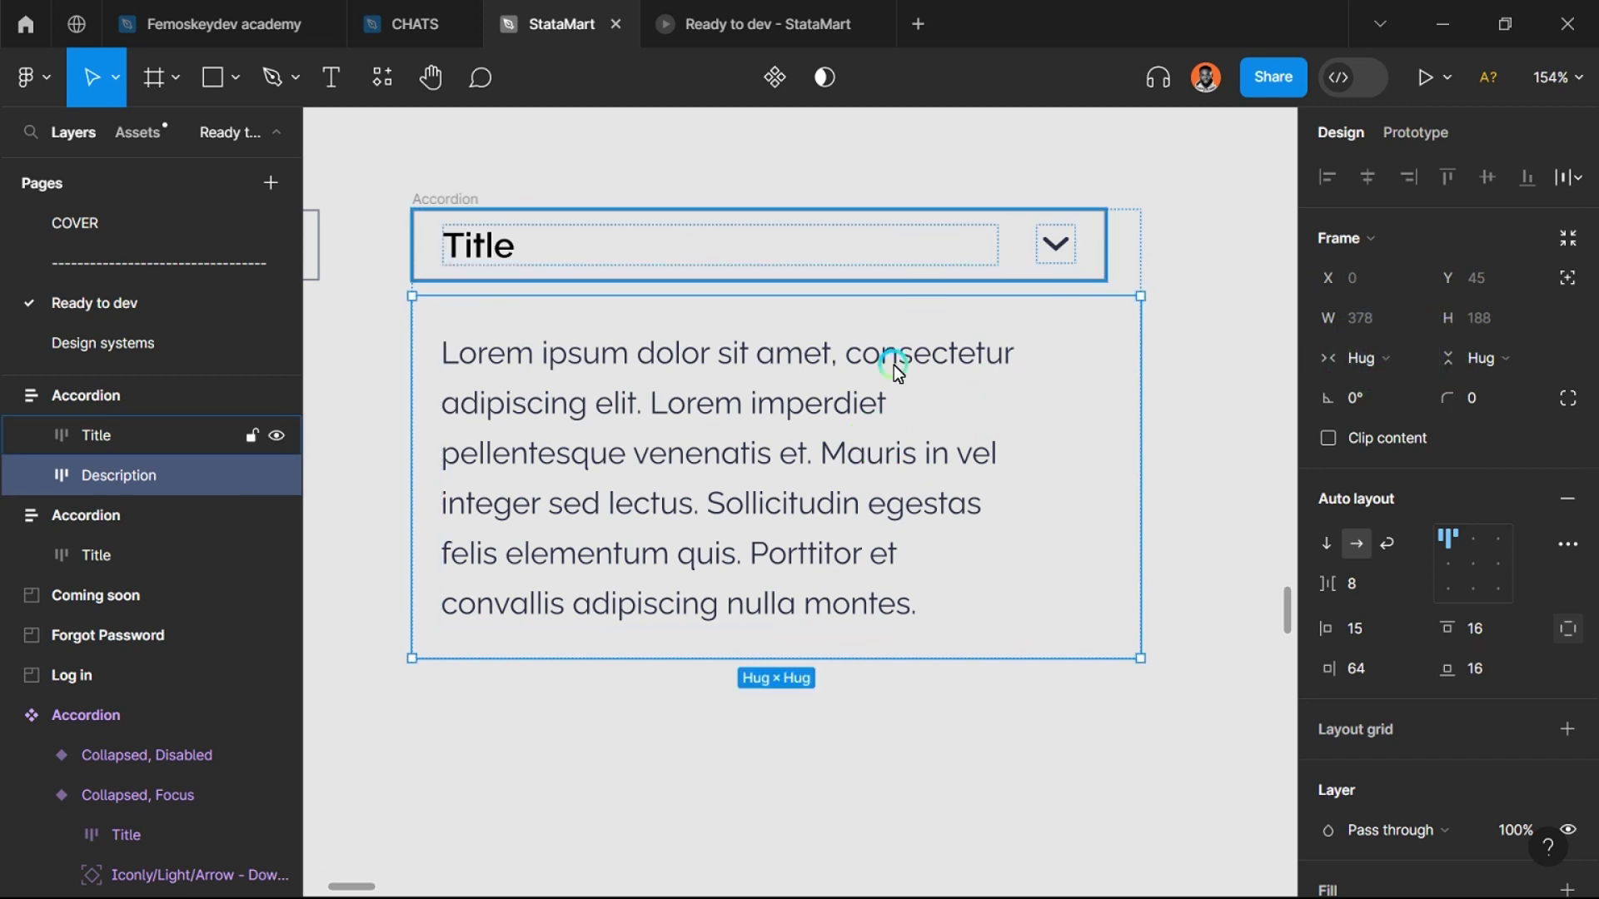
pyautogui.click(458, 241)
pyautogui.click(1359, 354)
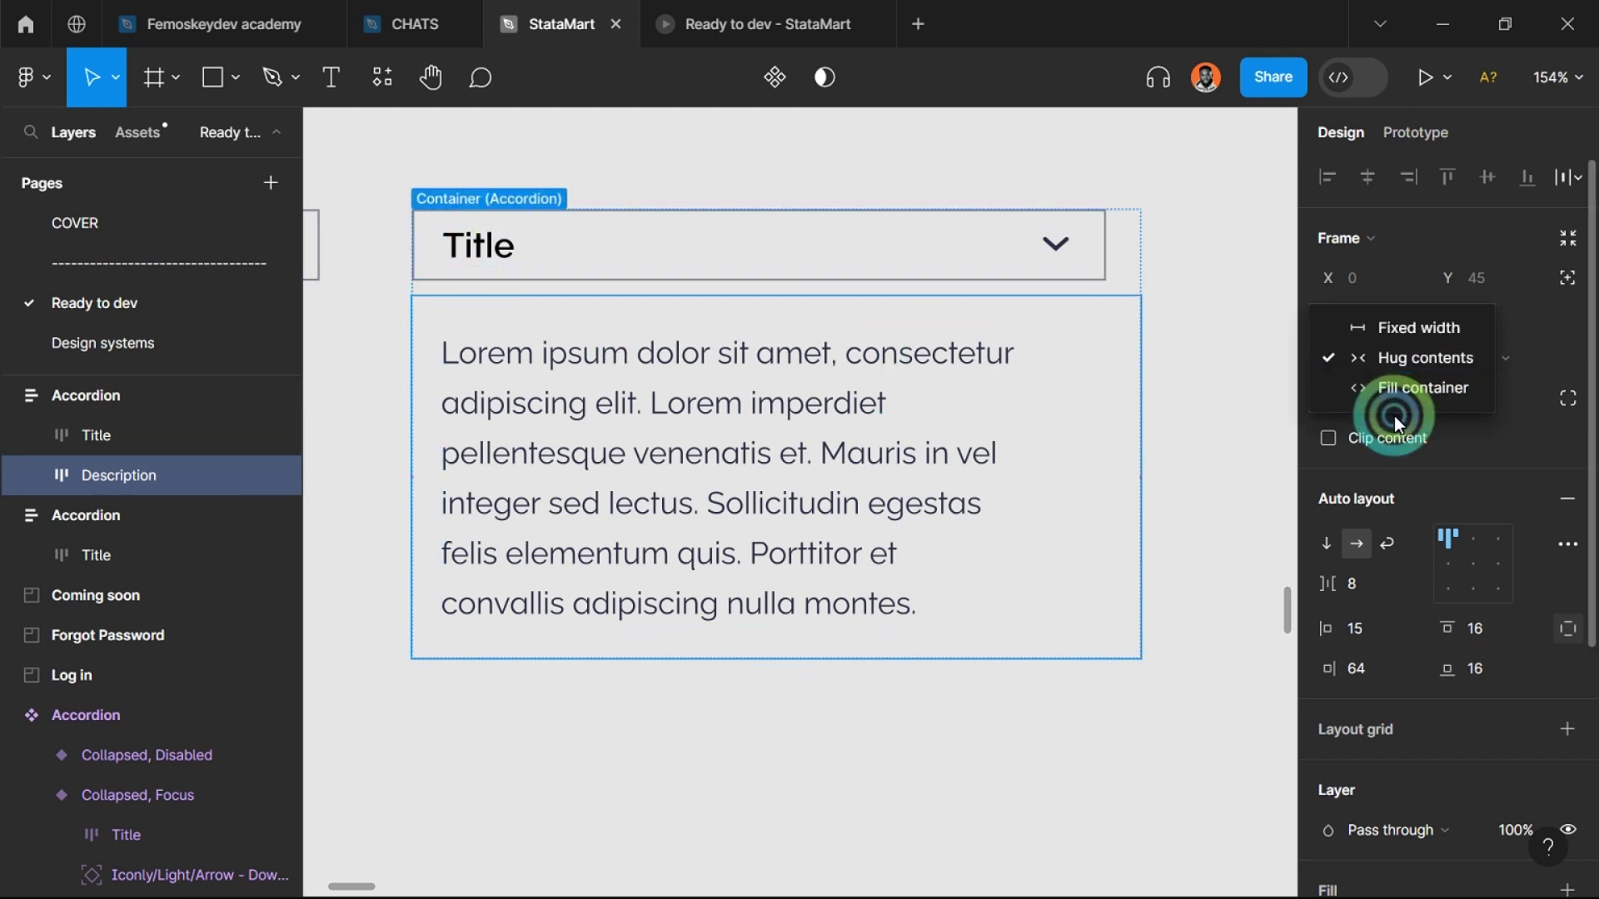
pyautogui.click(1397, 395)
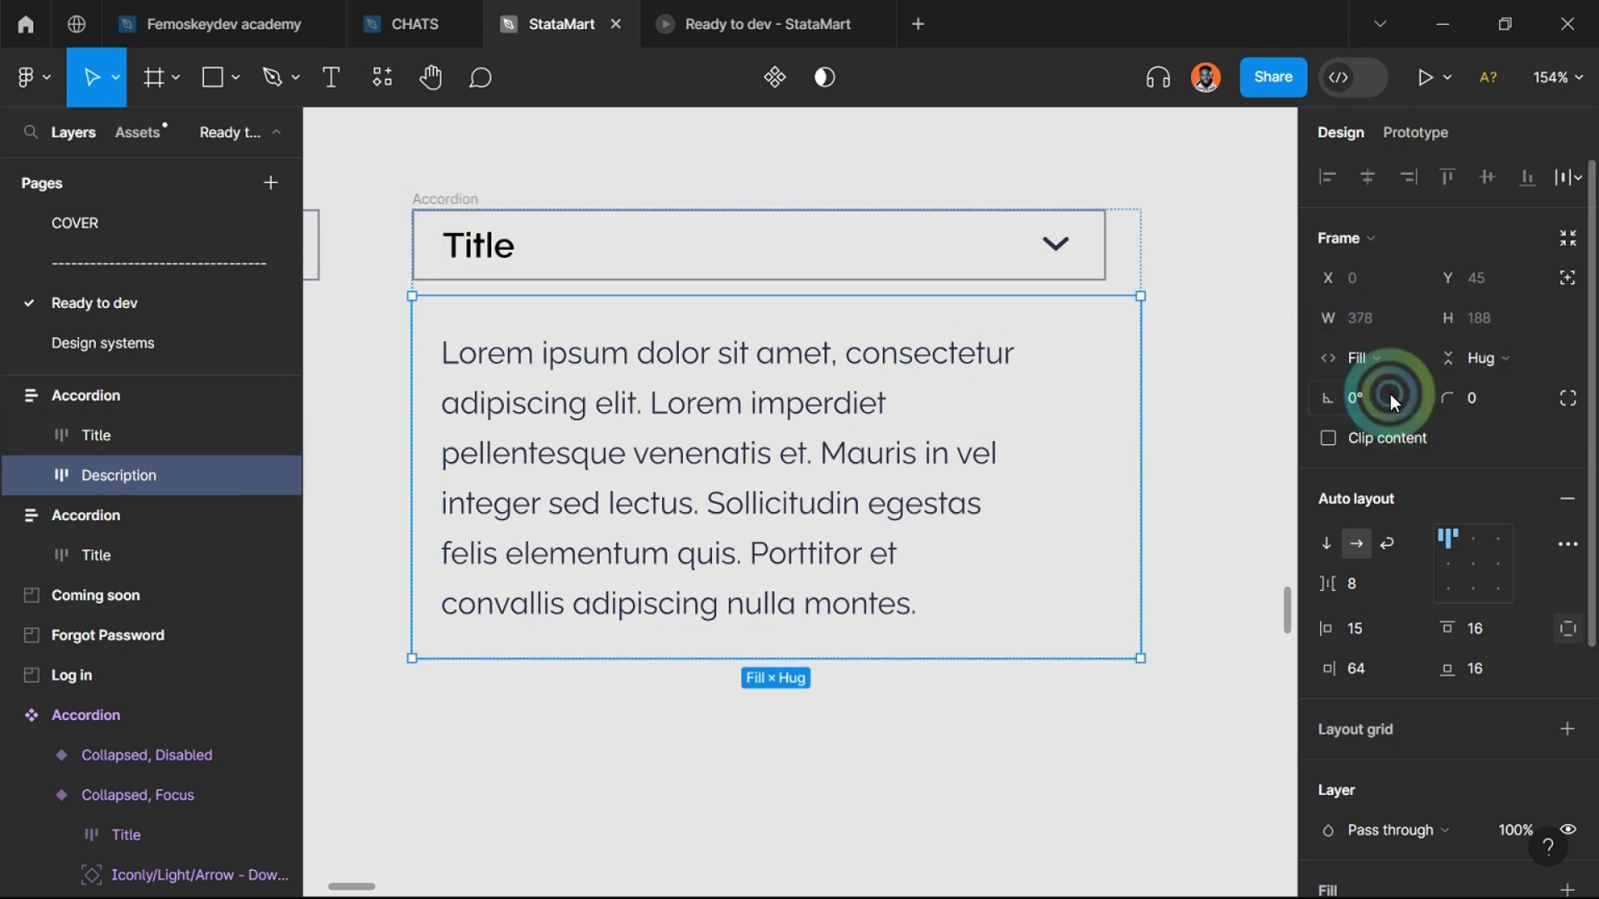
# Step: Make the nested lorem ipsum text fill its frame's width, then select the Accordion
pyautogui.click(1182, 373)
pyautogui.doubleClick(892, 406)
pyautogui.click(1374, 317)
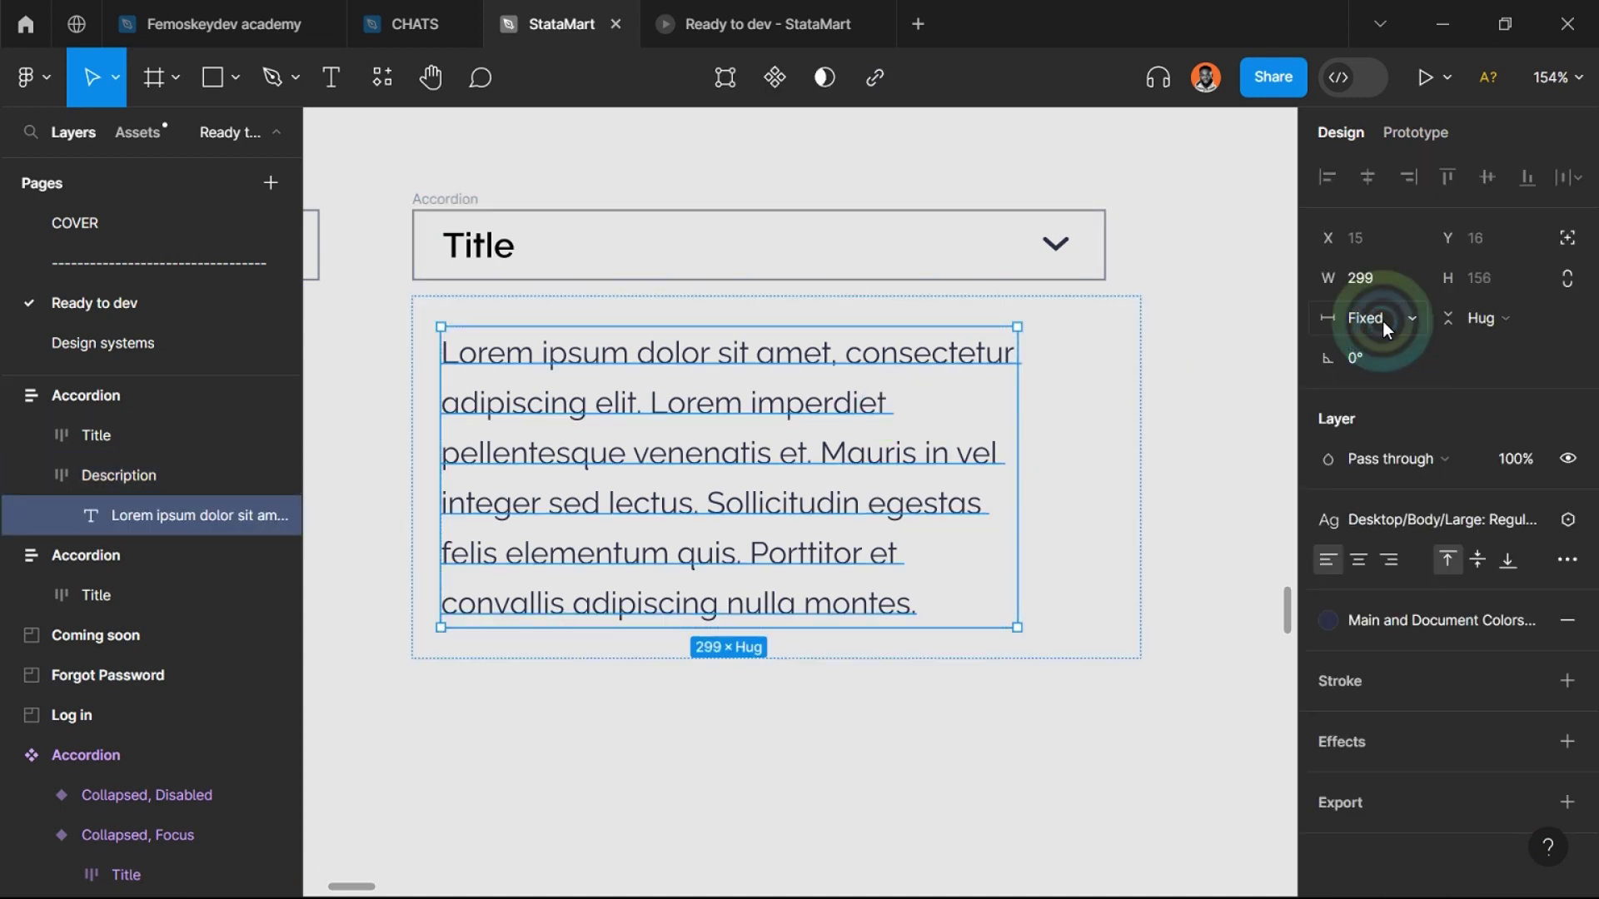
pyautogui.click(1394, 387)
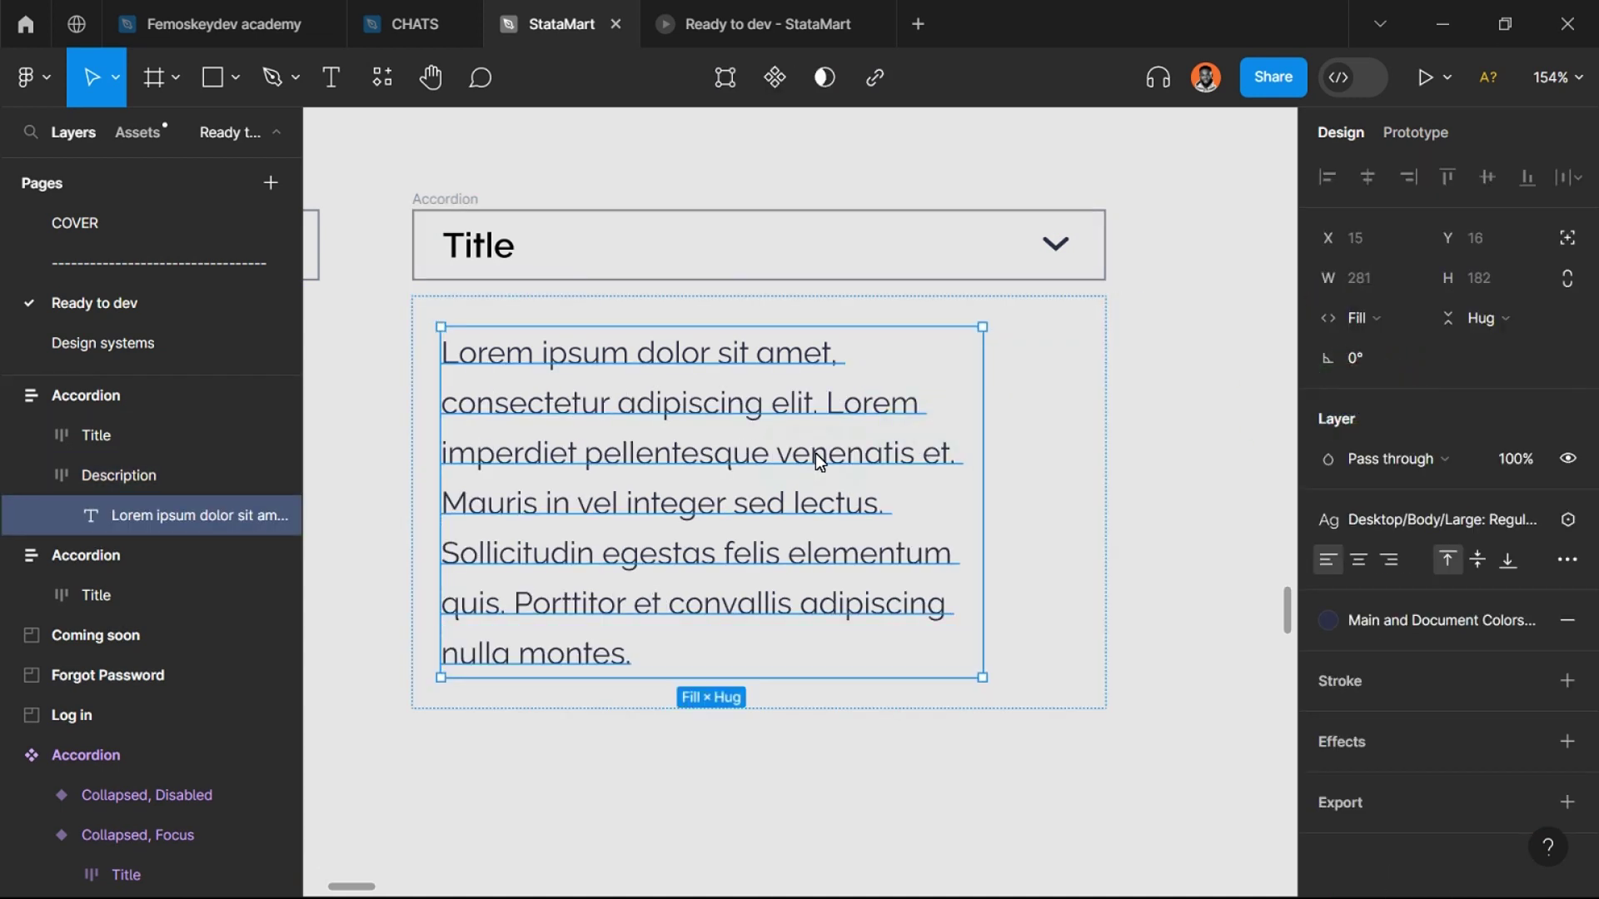
pyautogui.scroll(-3, 916, 473)
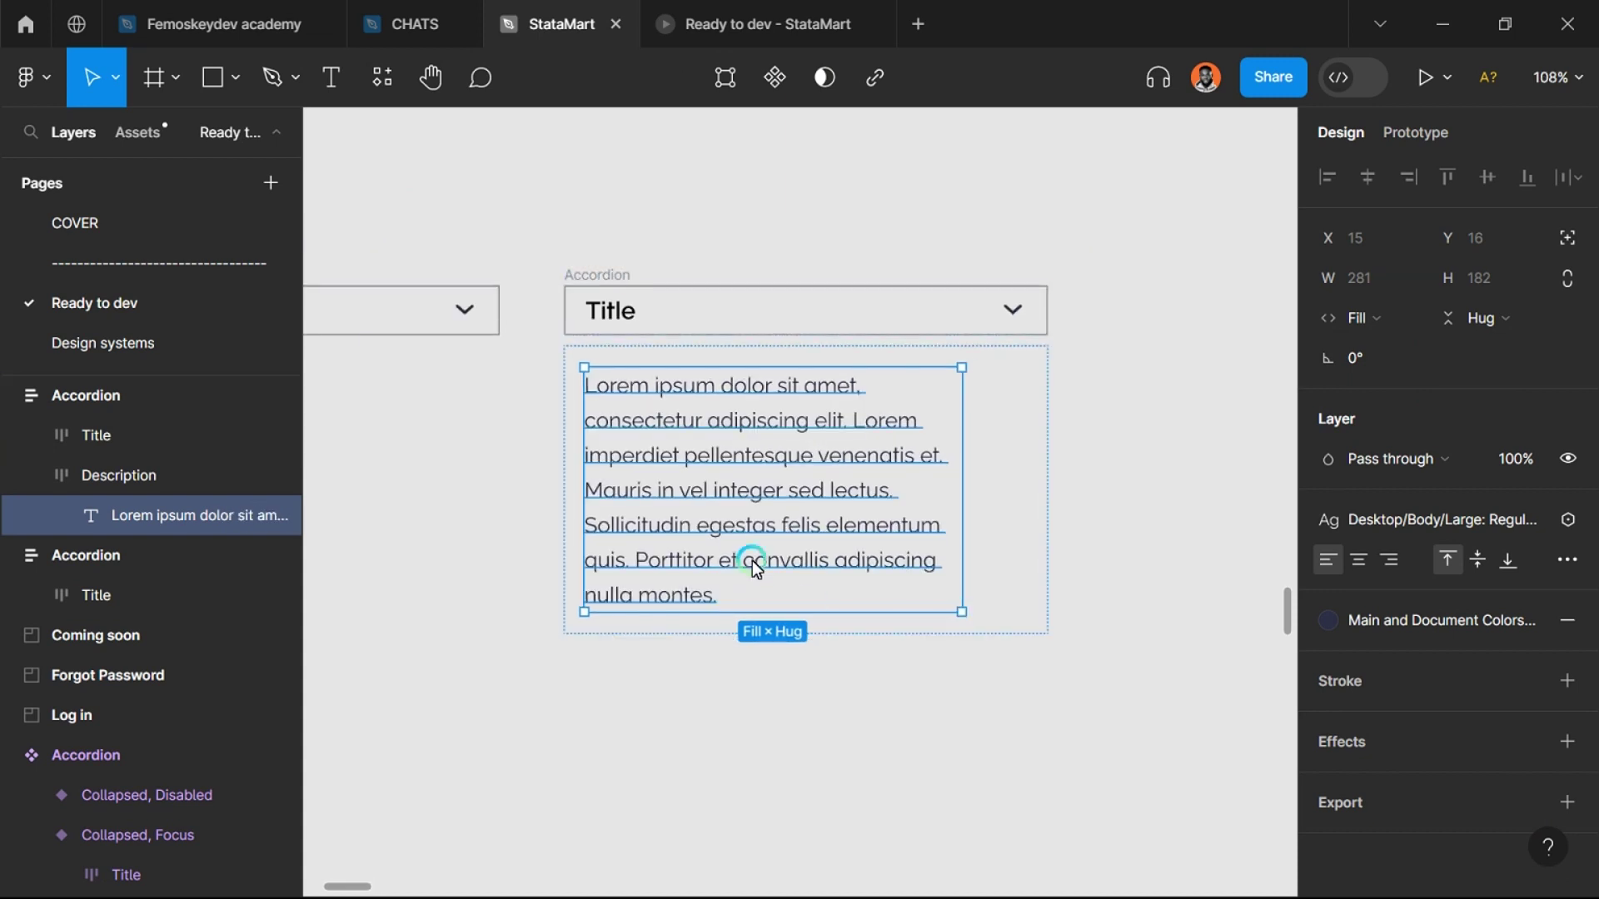
pyautogui.scroll(3, 736, 582)
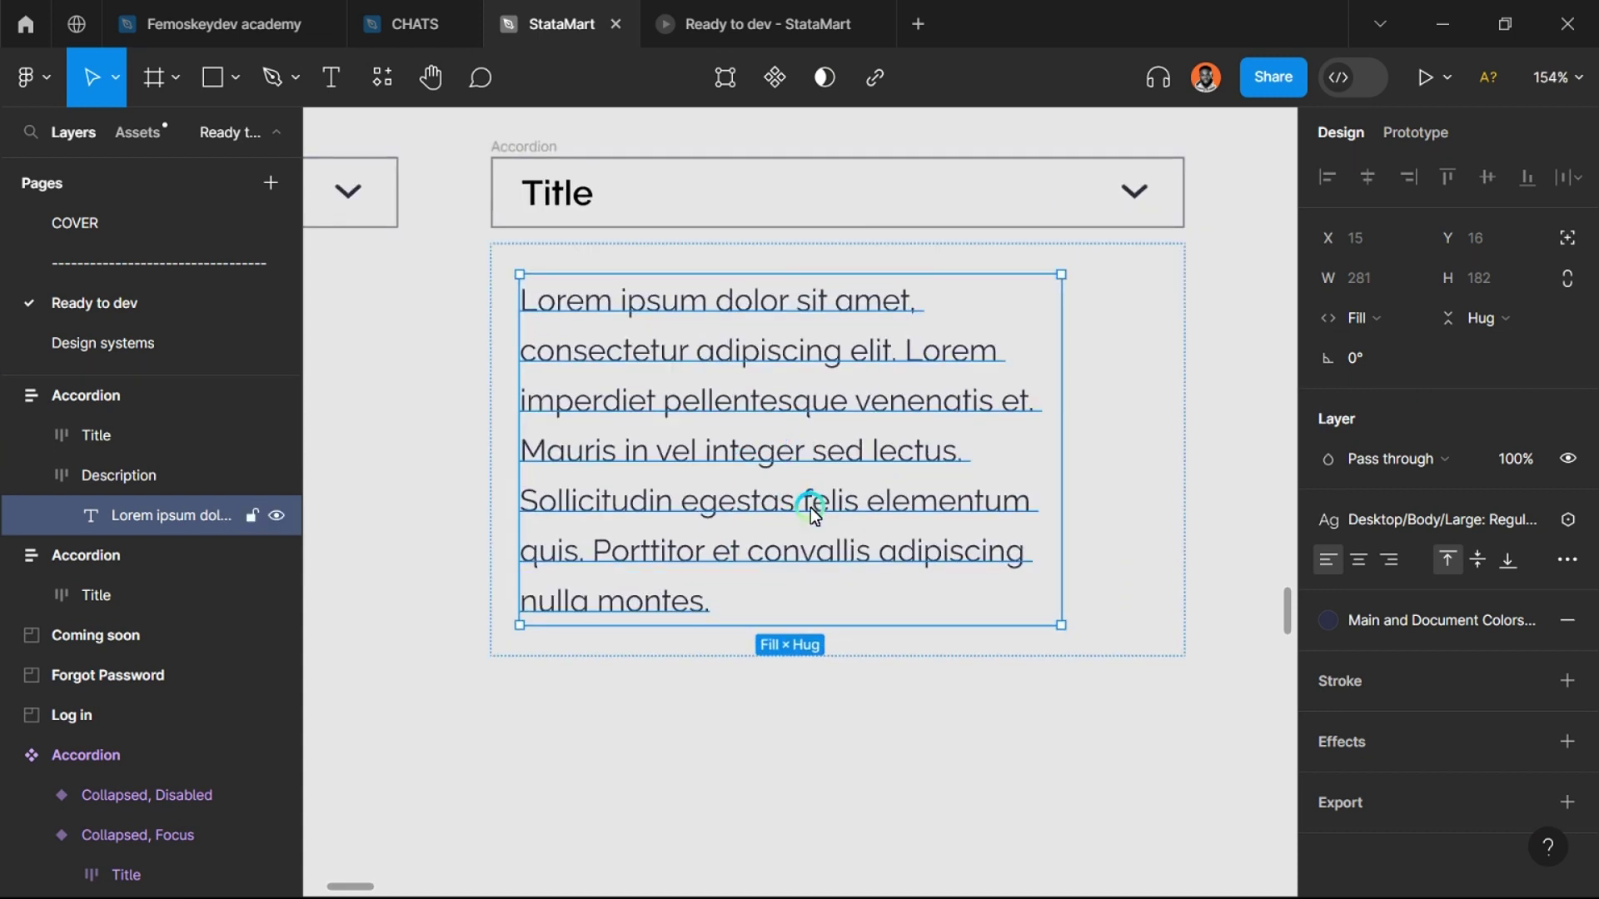
pyautogui.scroll(-3, 814, 499)
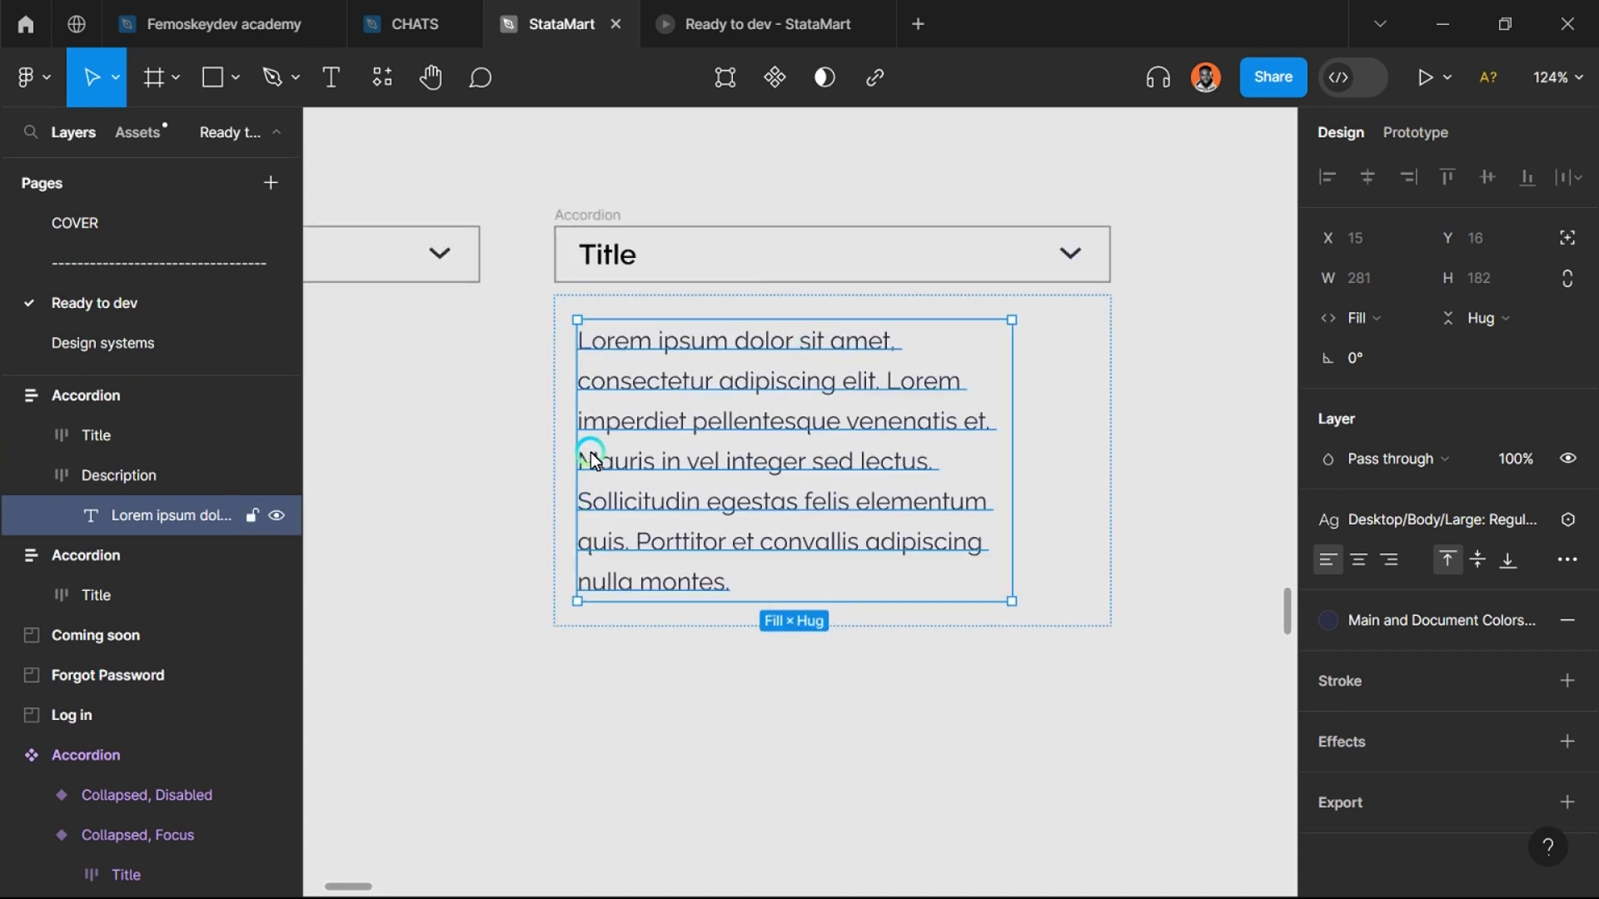
pyautogui.scroll(-3, 1010, 683)
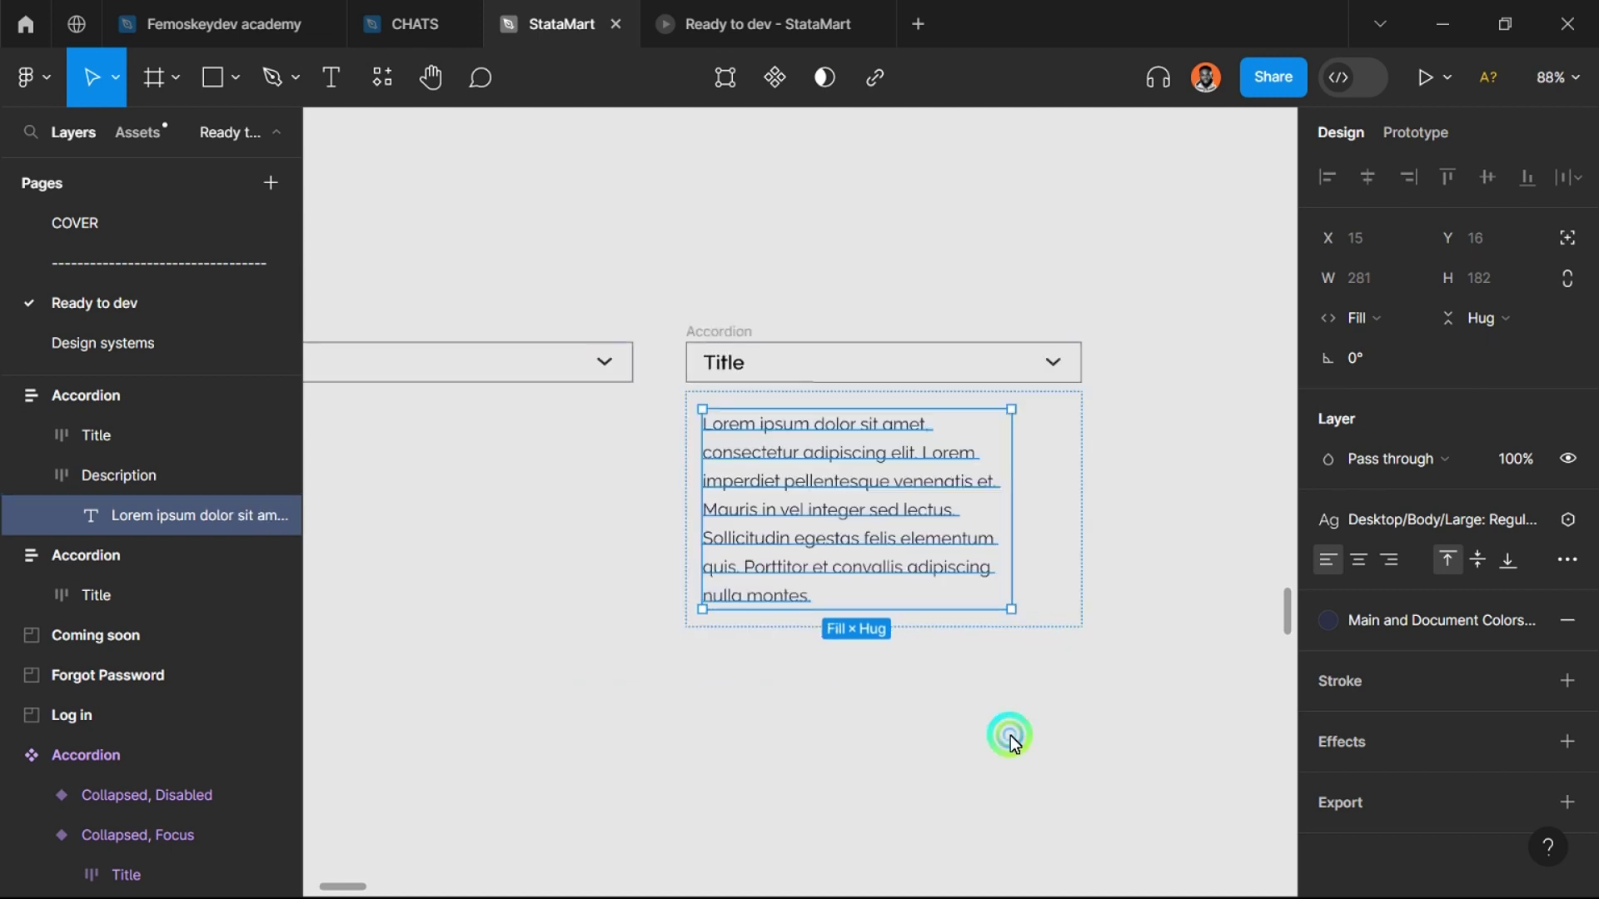
pyautogui.click(1010, 741)
pyautogui.click(737, 331)
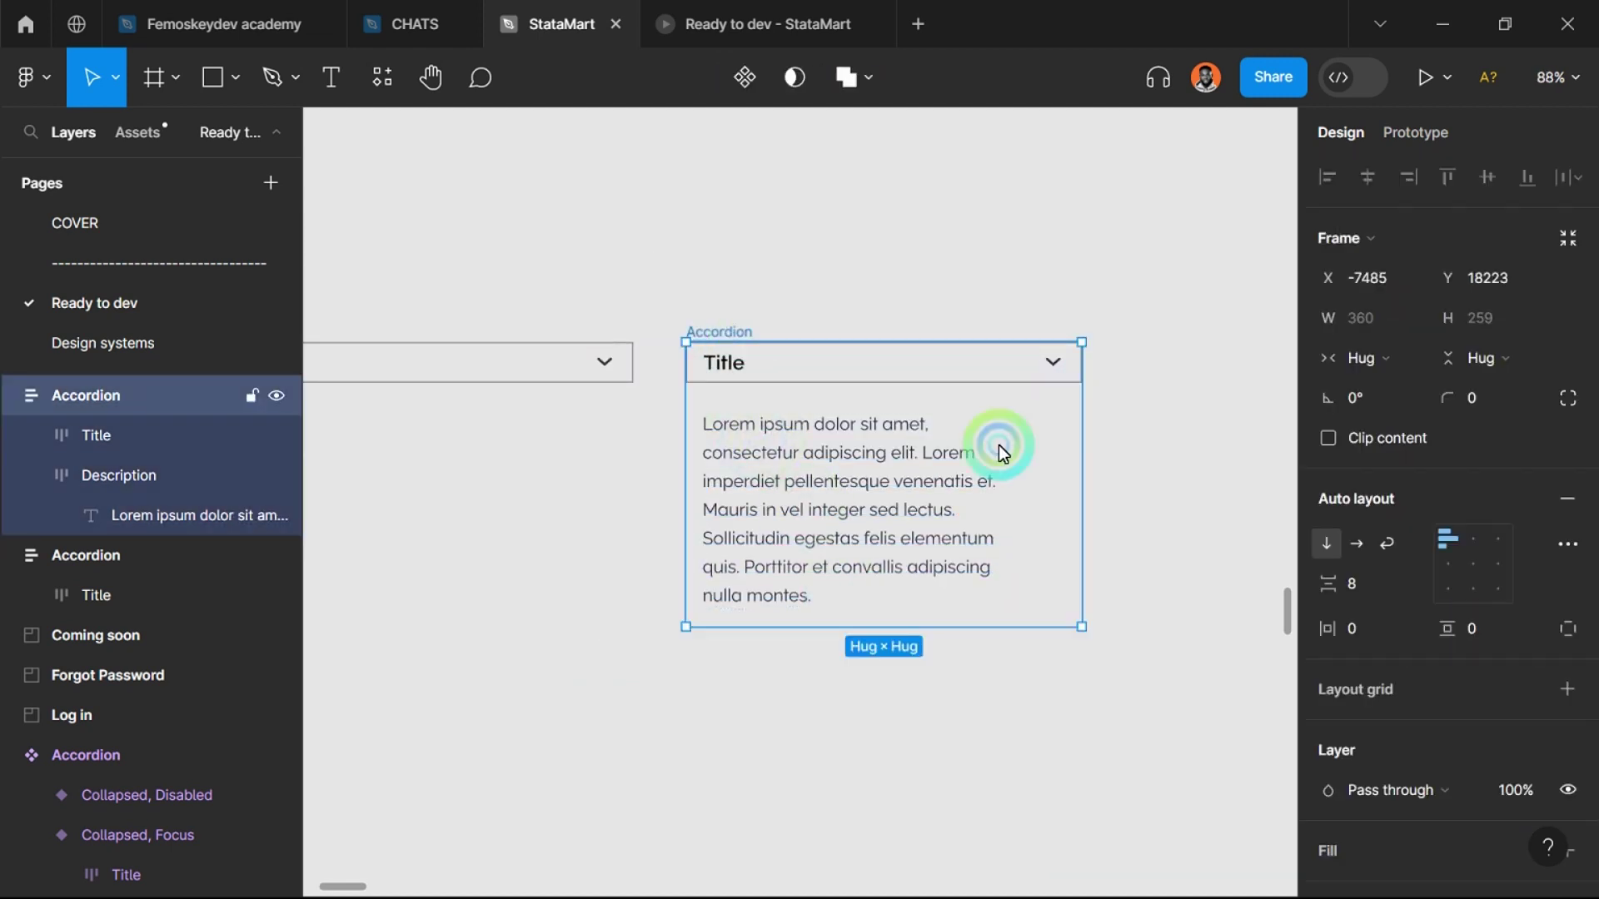
# Step: Set the expanded Accordion's Title bar width to Fill container
pyautogui.moveTo(1082, 541); pyautogui.dragTo(1154, 533)
pyautogui.click(1007, 370)
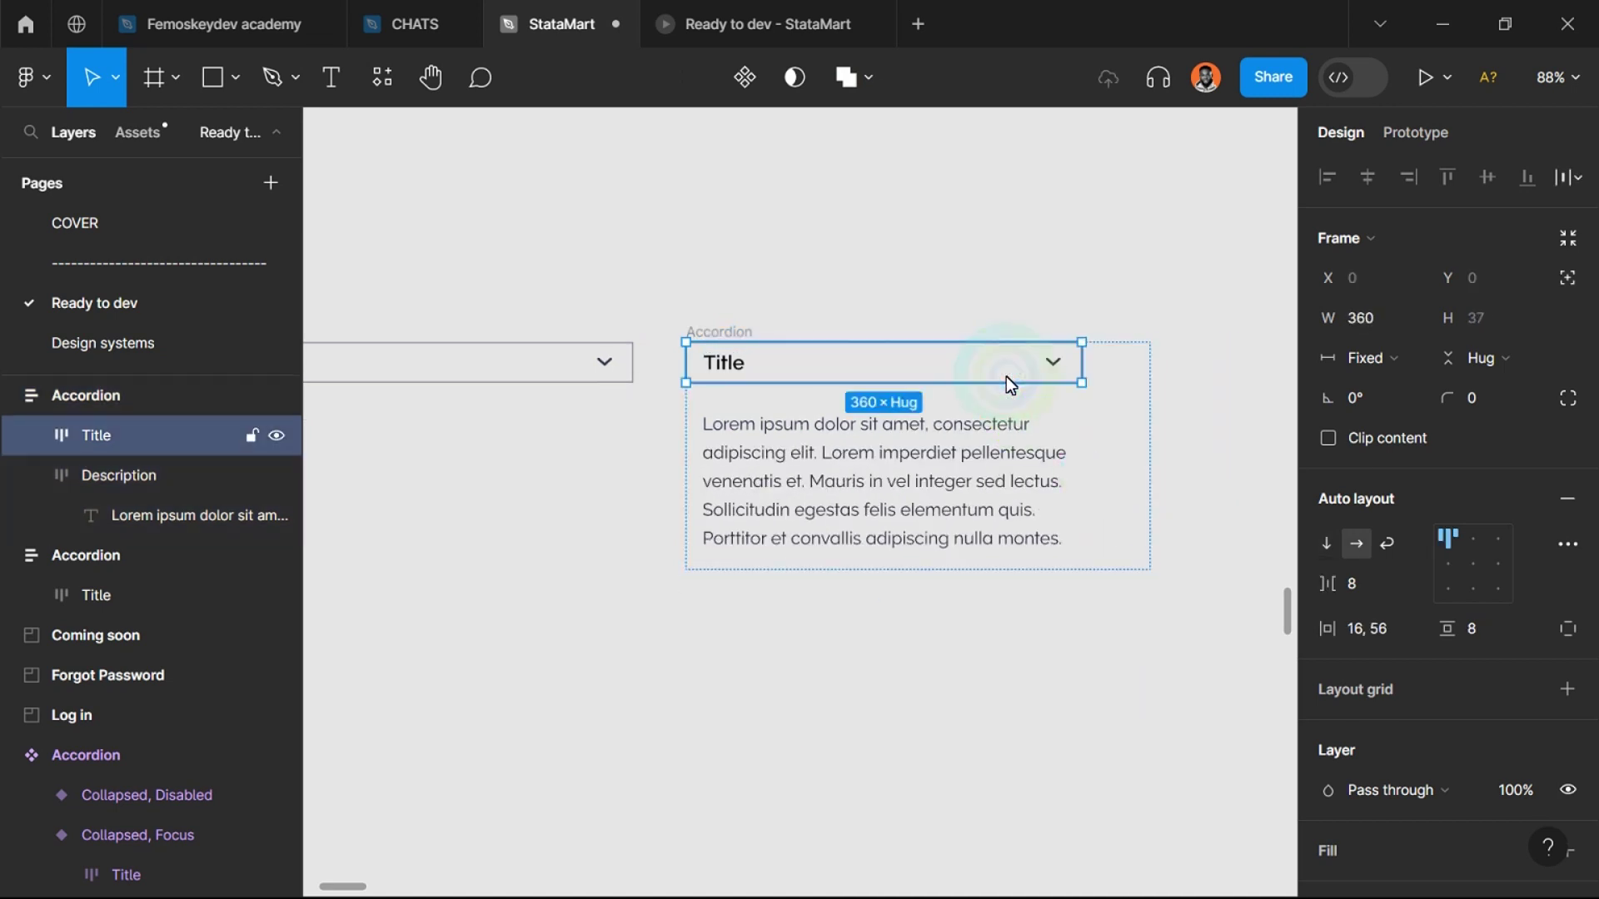
pyautogui.click(1361, 354)
pyautogui.click(1397, 414)
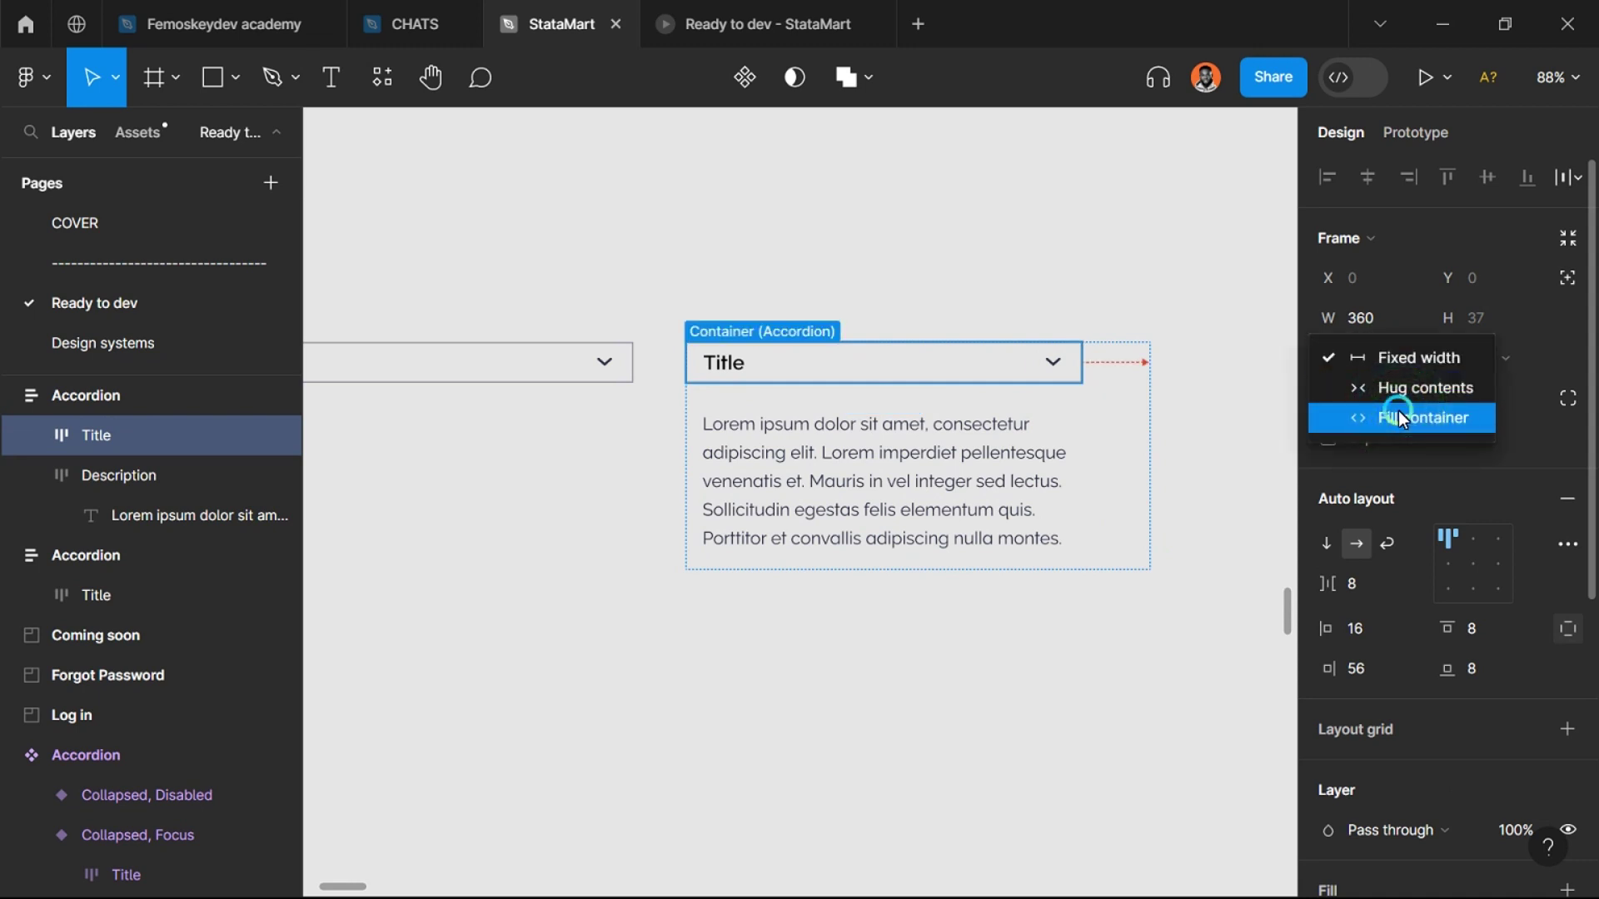
pyautogui.click(1397, 414)
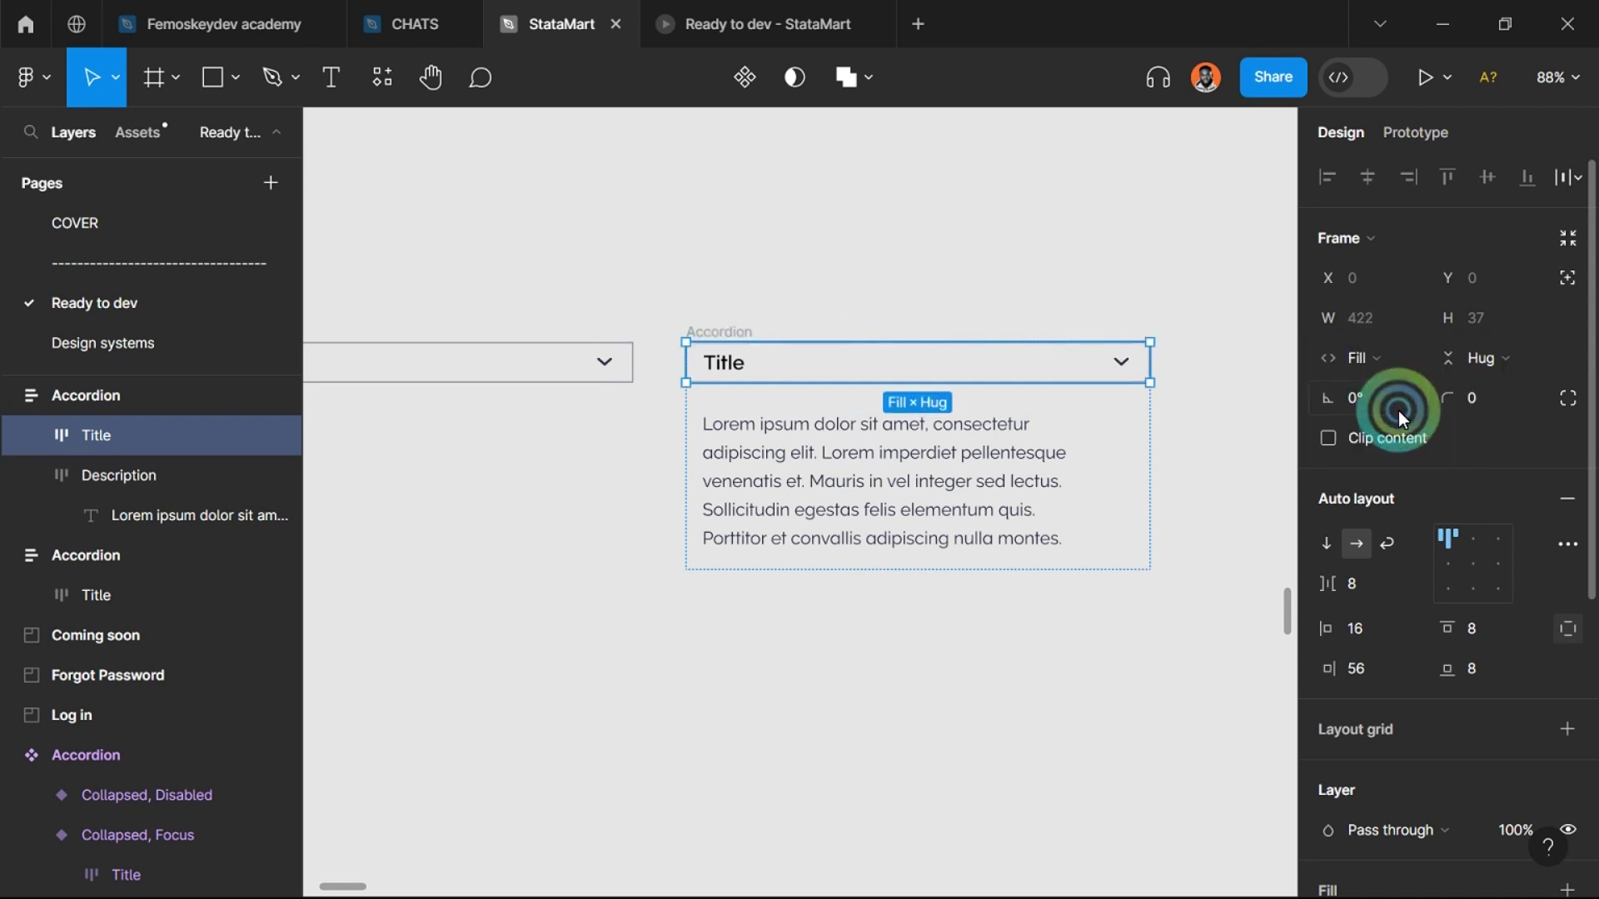
# Step: Check the Title bar's right padding of 56 and the chevron's Right constraint
pyautogui.scroll(3, 1119, 375)
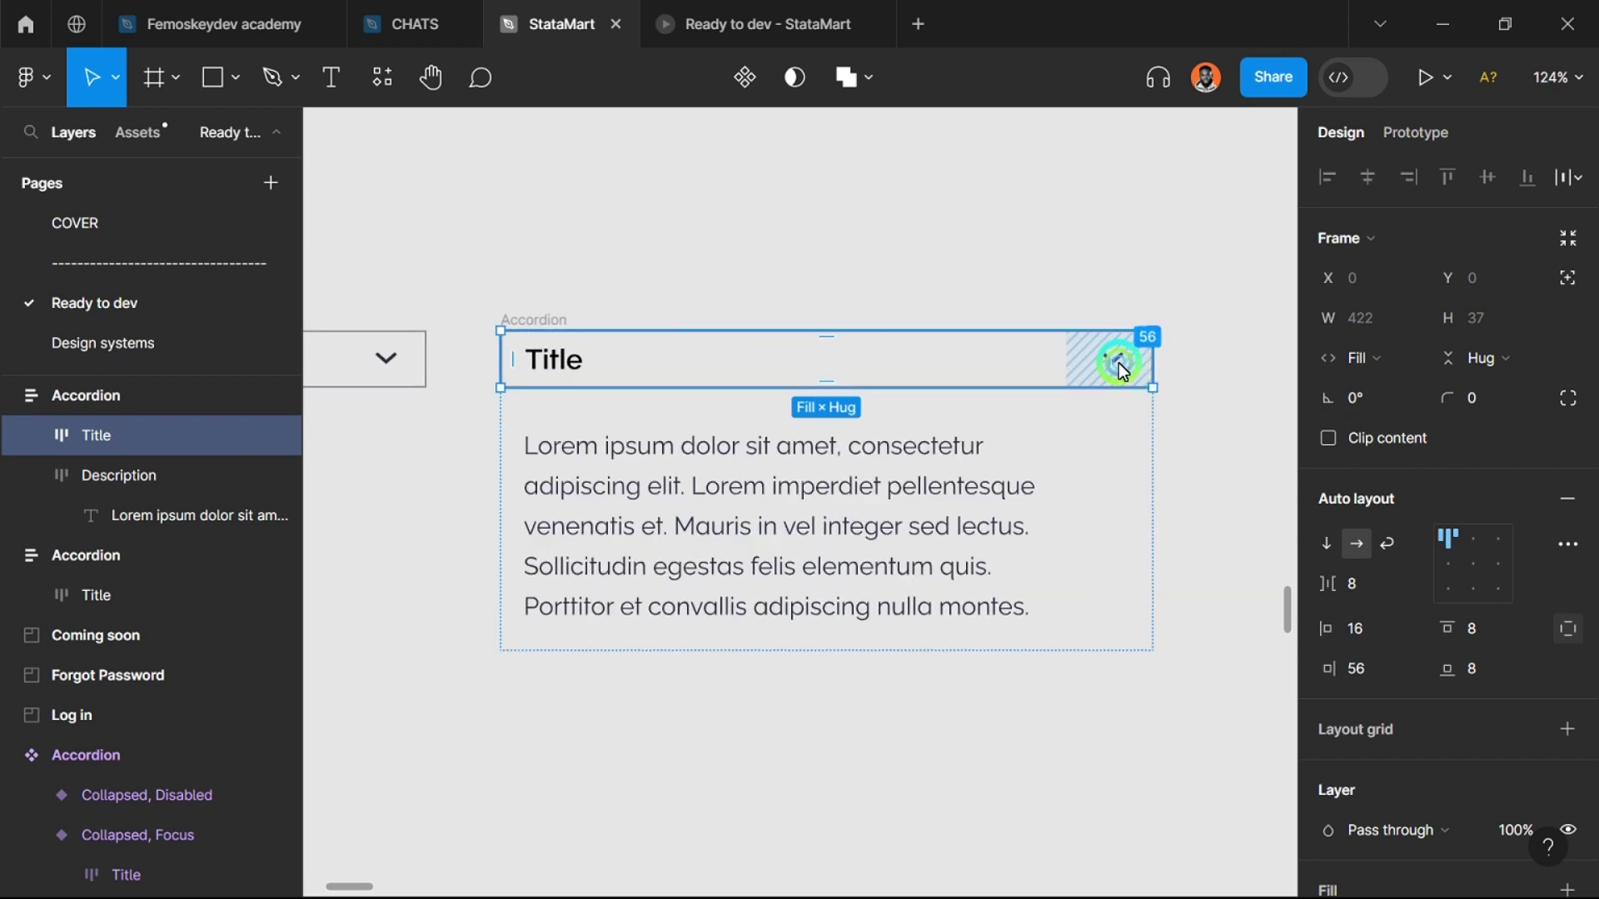
pyautogui.click(1127, 363)
pyautogui.scroll(3, 1120, 363)
pyautogui.click(1118, 362)
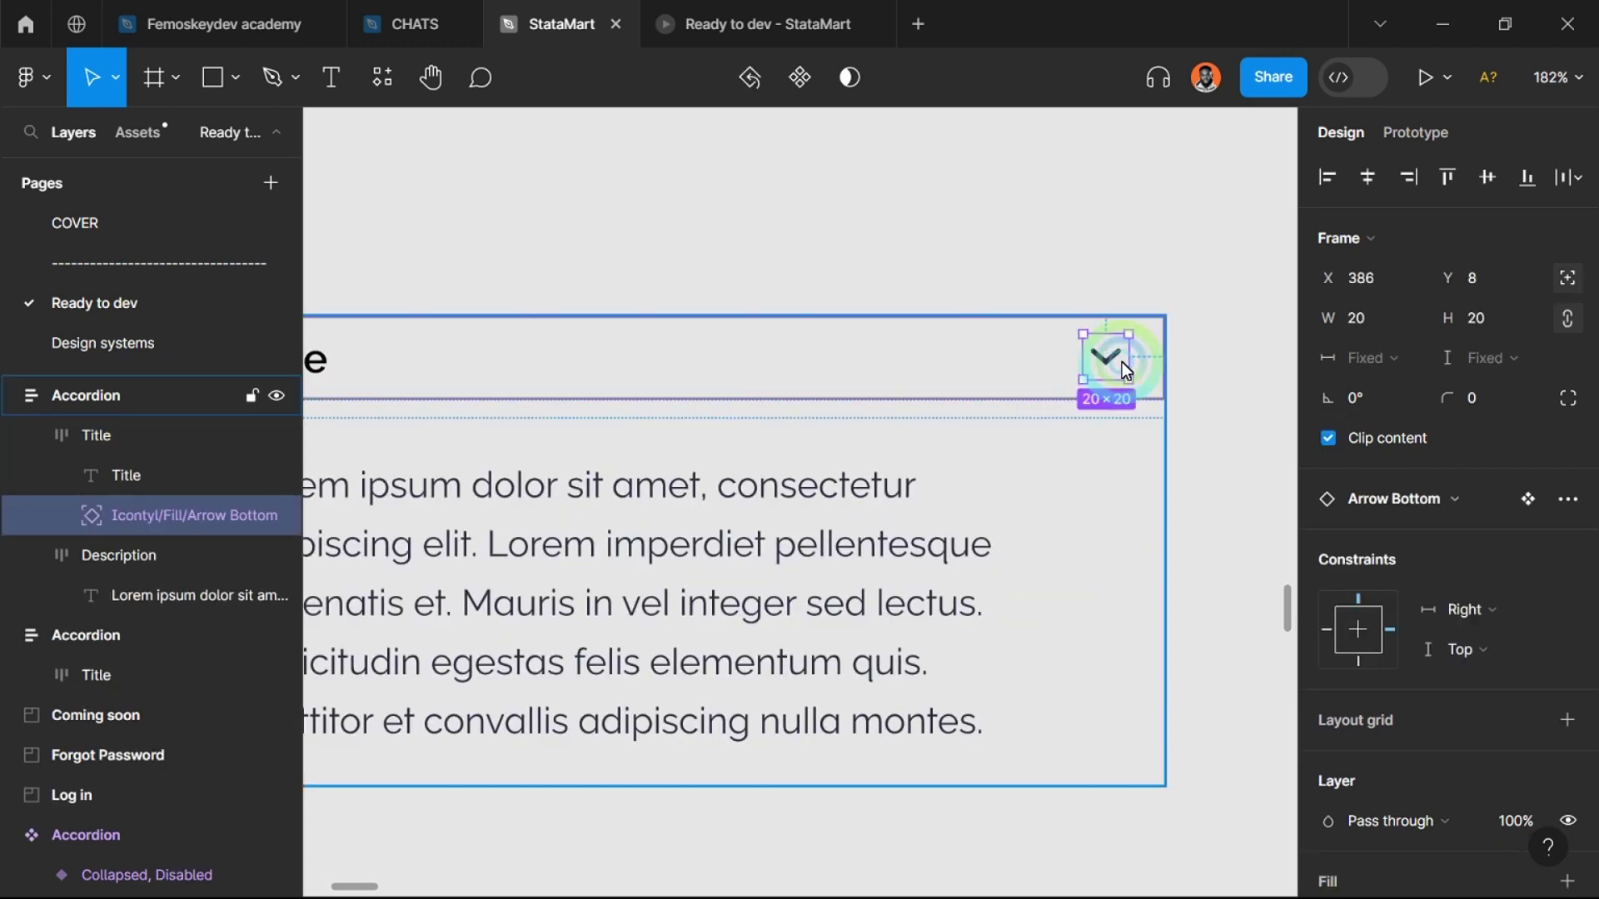
pyautogui.scroll(3, 1121, 361)
pyautogui.scroll(2, 1122, 361)
pyautogui.click(1465, 610)
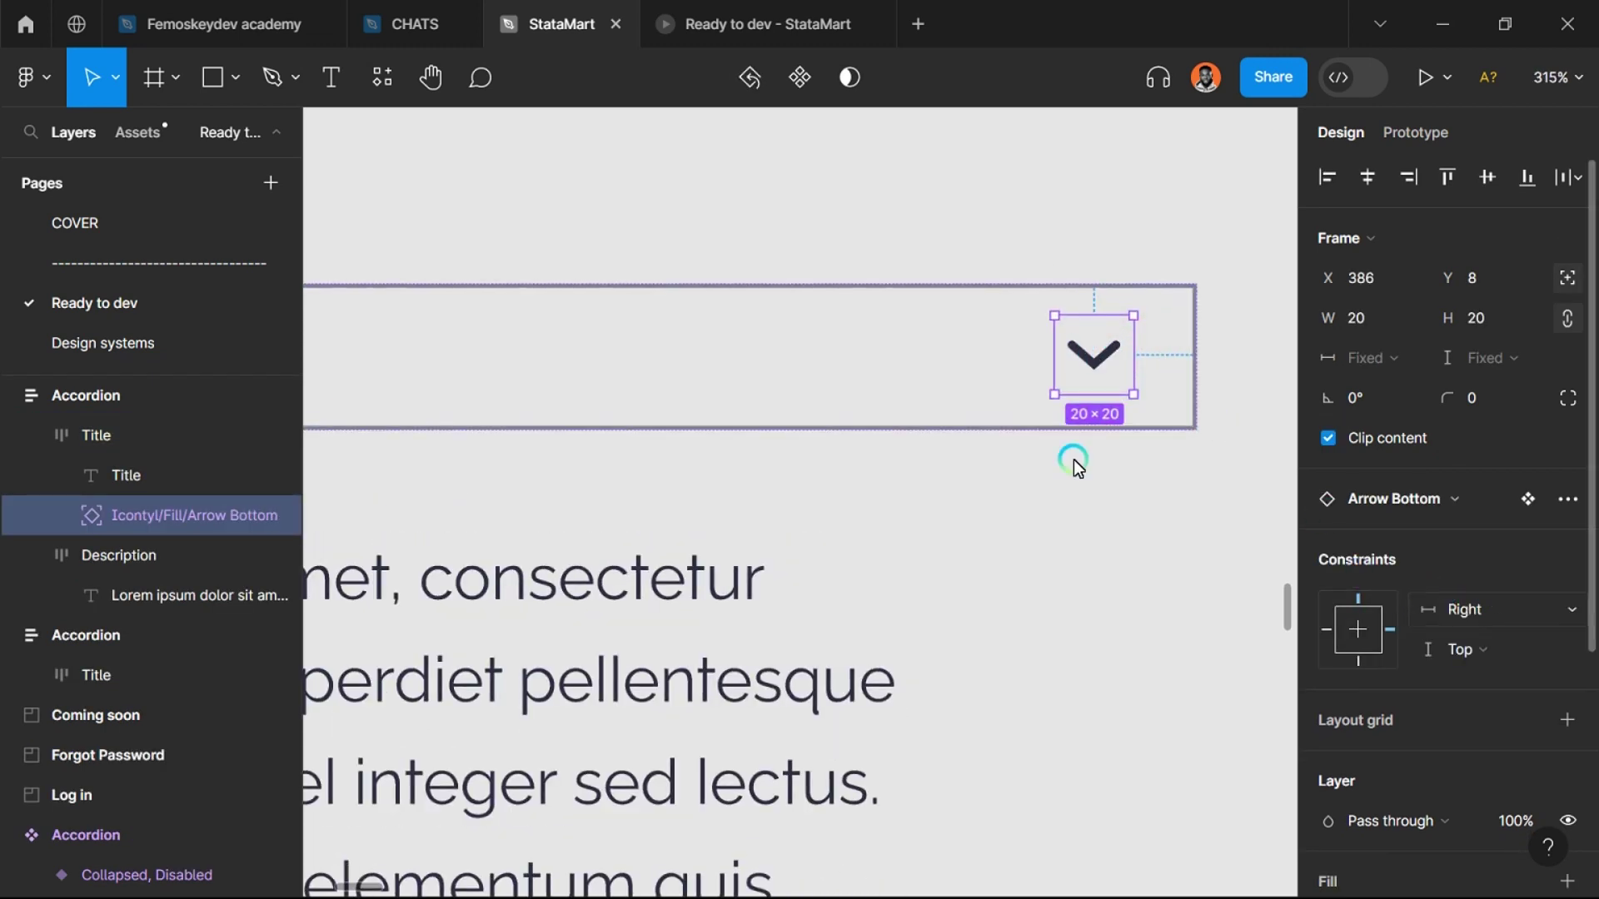
pyautogui.scroll(-5, 789, 378)
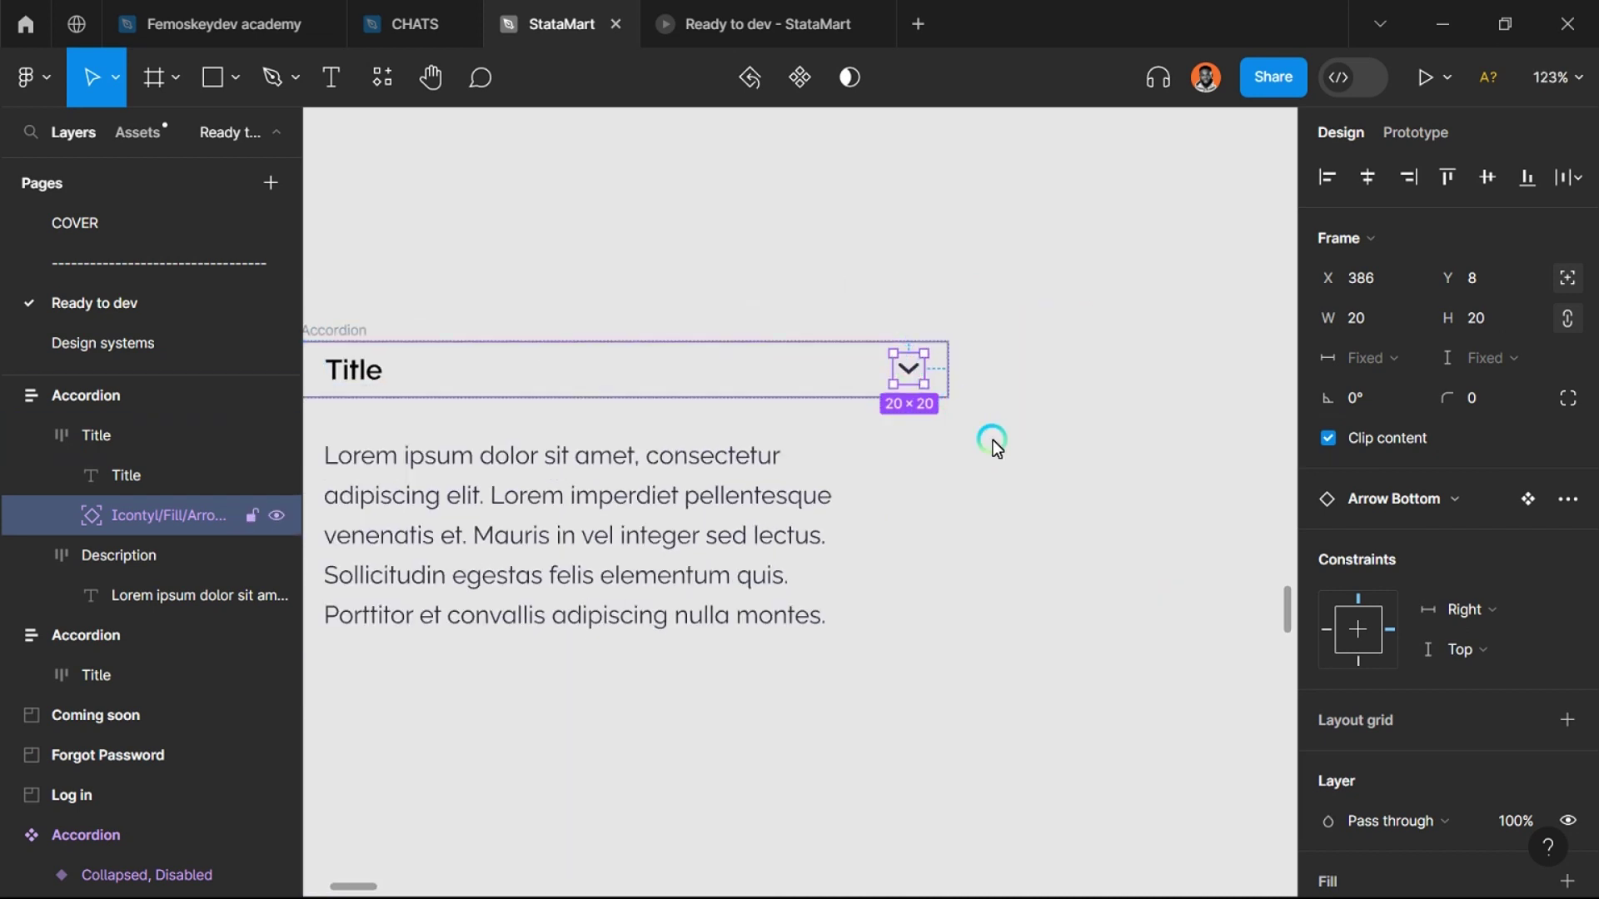
pyautogui.scroll(-3, 993, 440)
# Step: Narrow the expanded Accordion to 386 wide
pyautogui.click(601, 367)
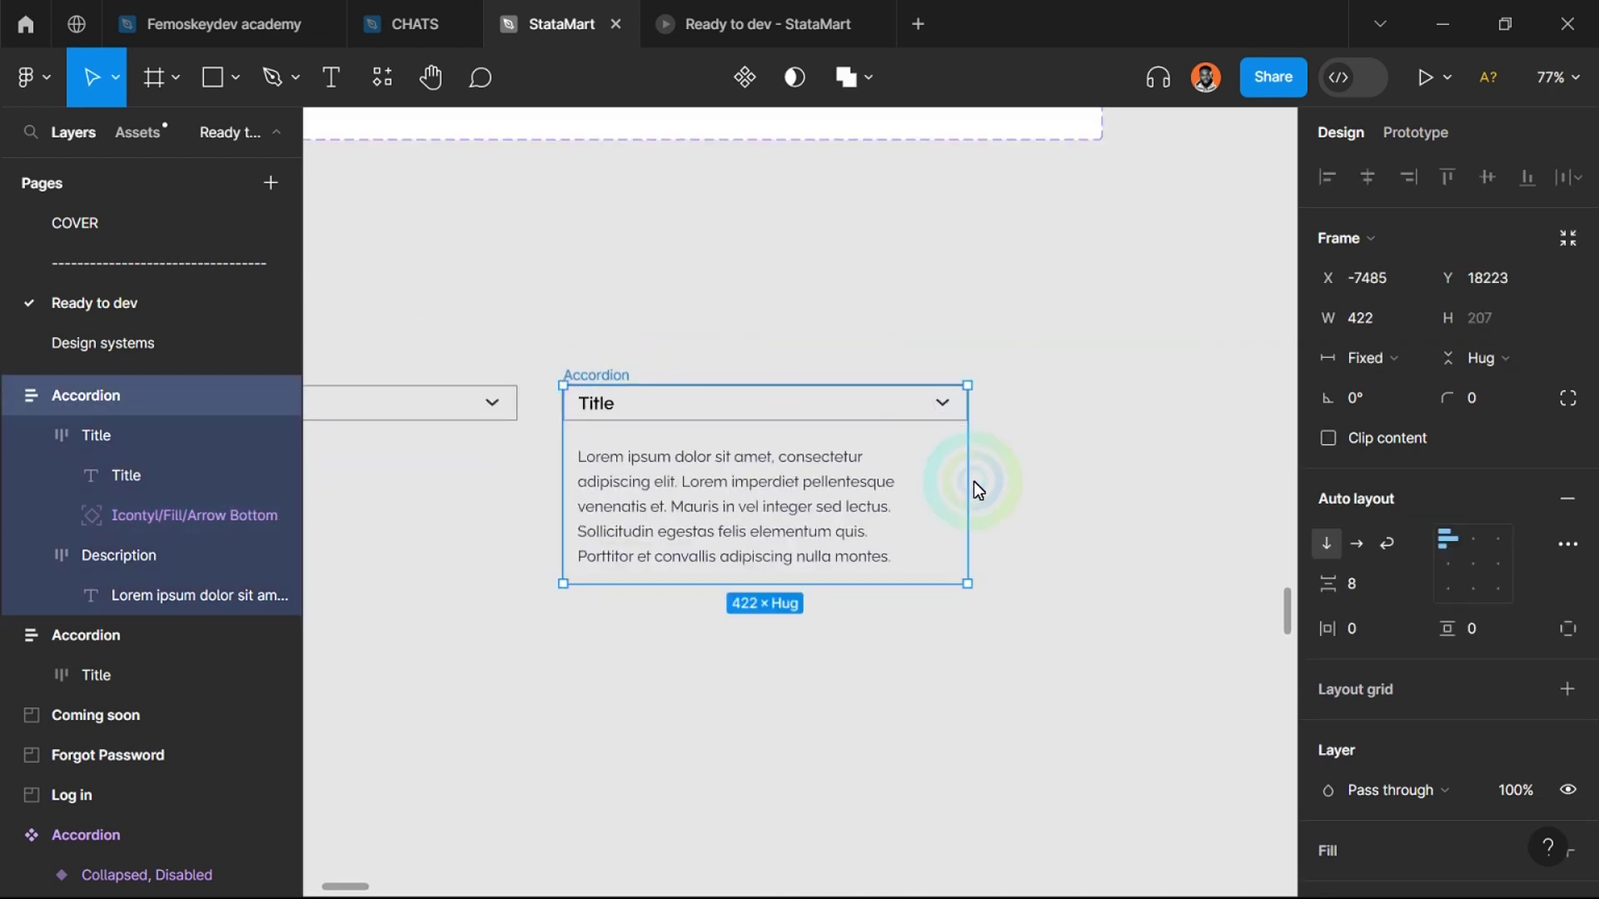
pyautogui.moveTo(971, 484); pyautogui.dragTo(932, 483)
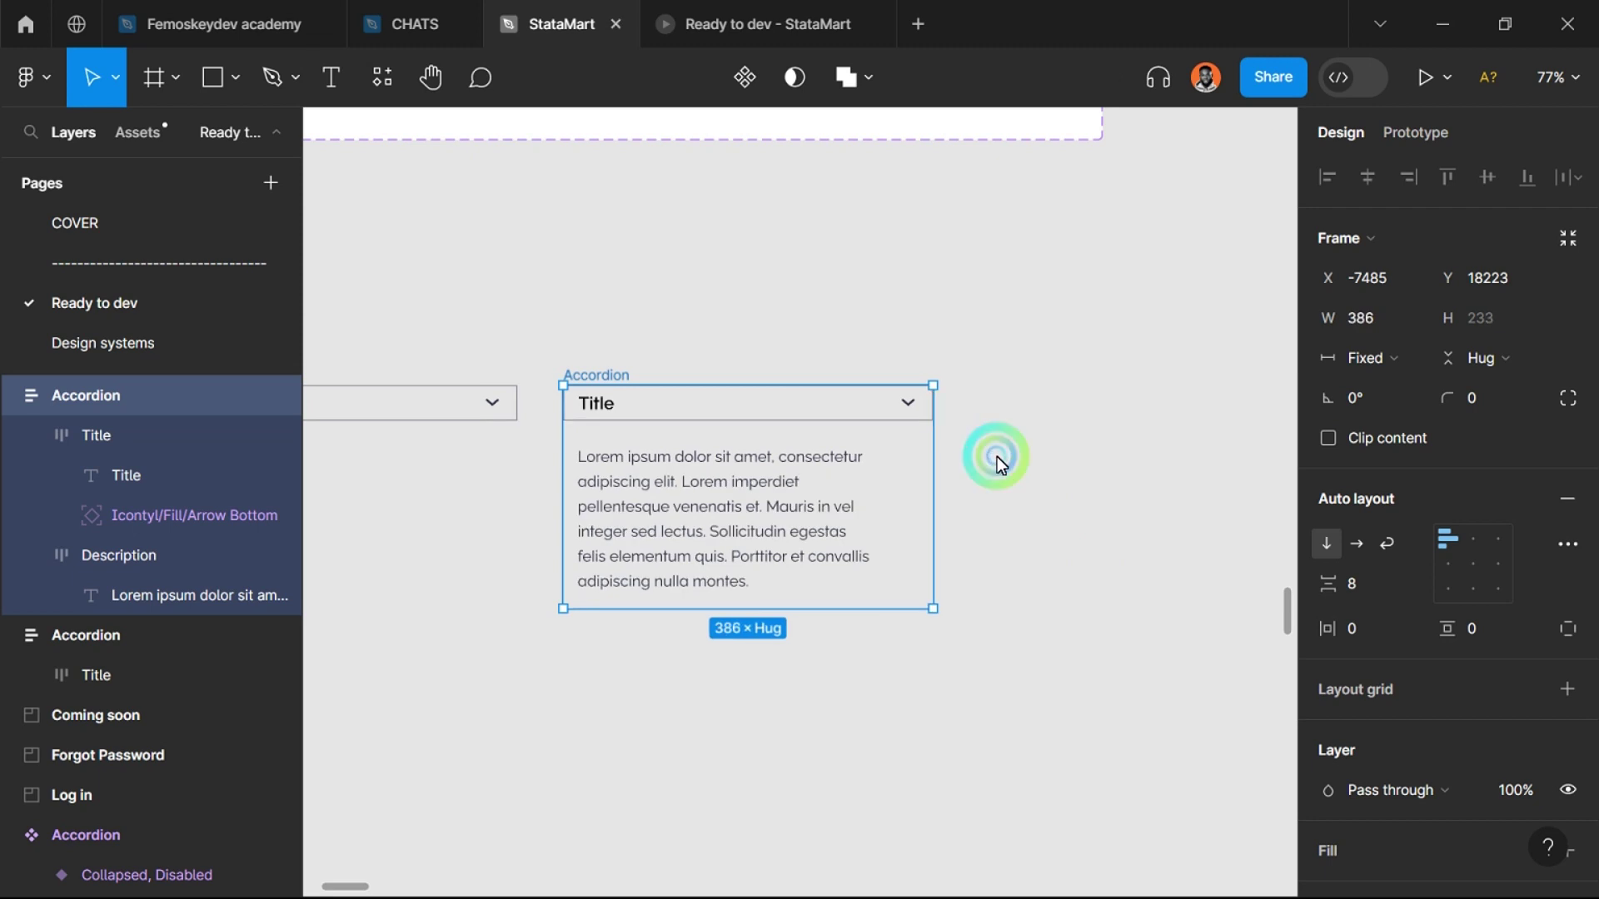
pyautogui.scroll(-3, 991, 453)
# Step: Set the collapsed Accordion's Title bar width to Fill container
pyautogui.click(798, 581)
pyautogui.click(518, 398)
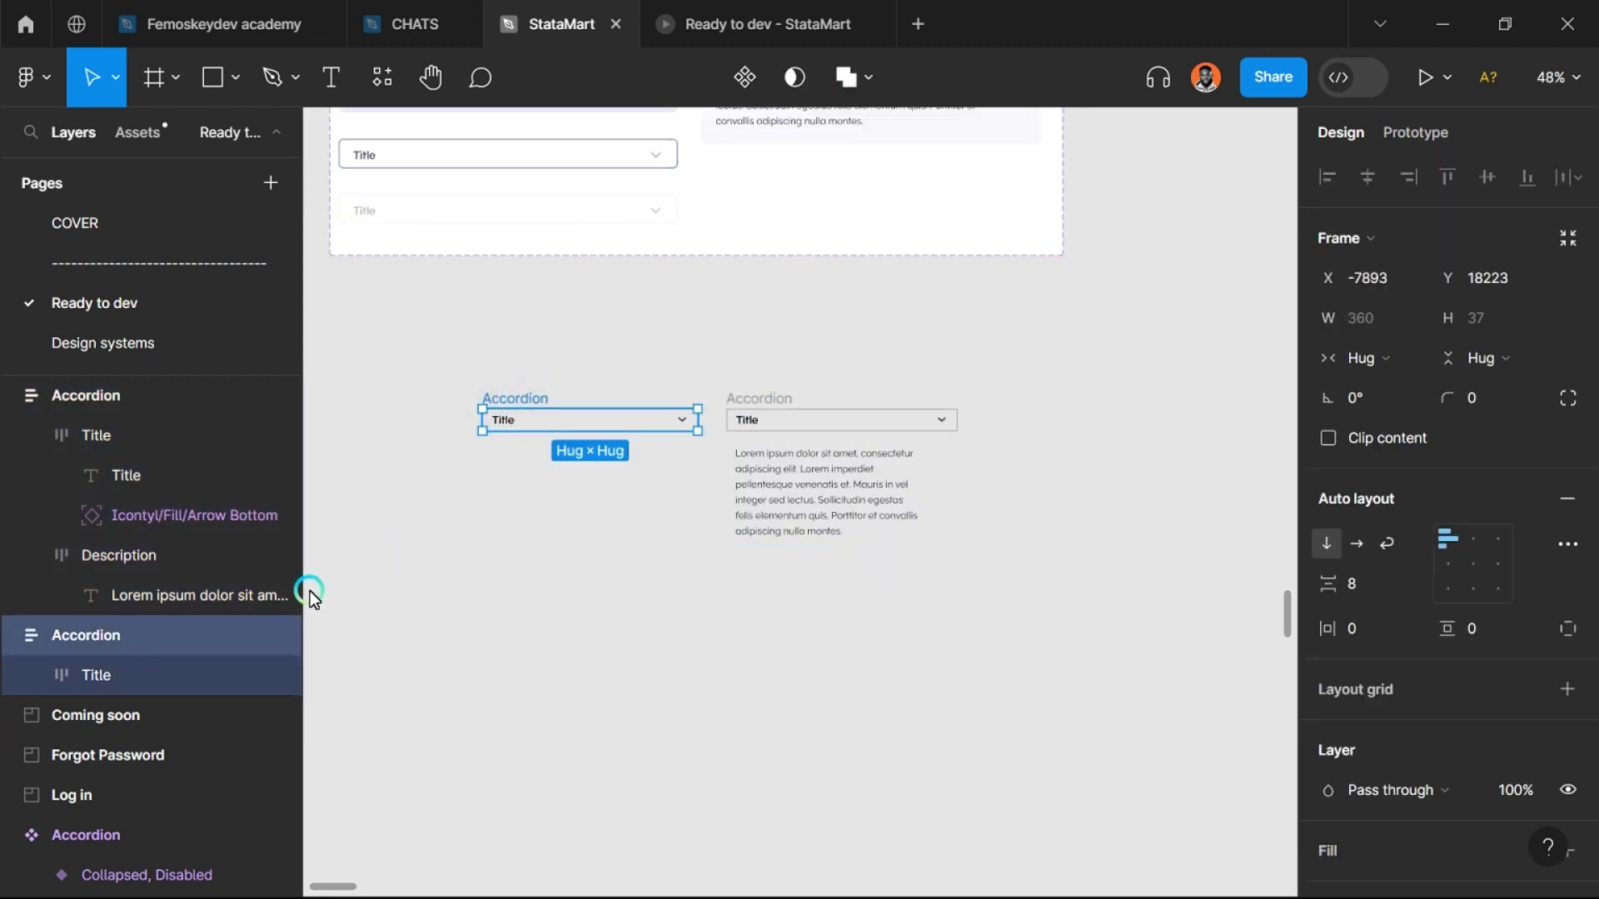
pyautogui.click(1099, 493)
pyautogui.click(197, 674)
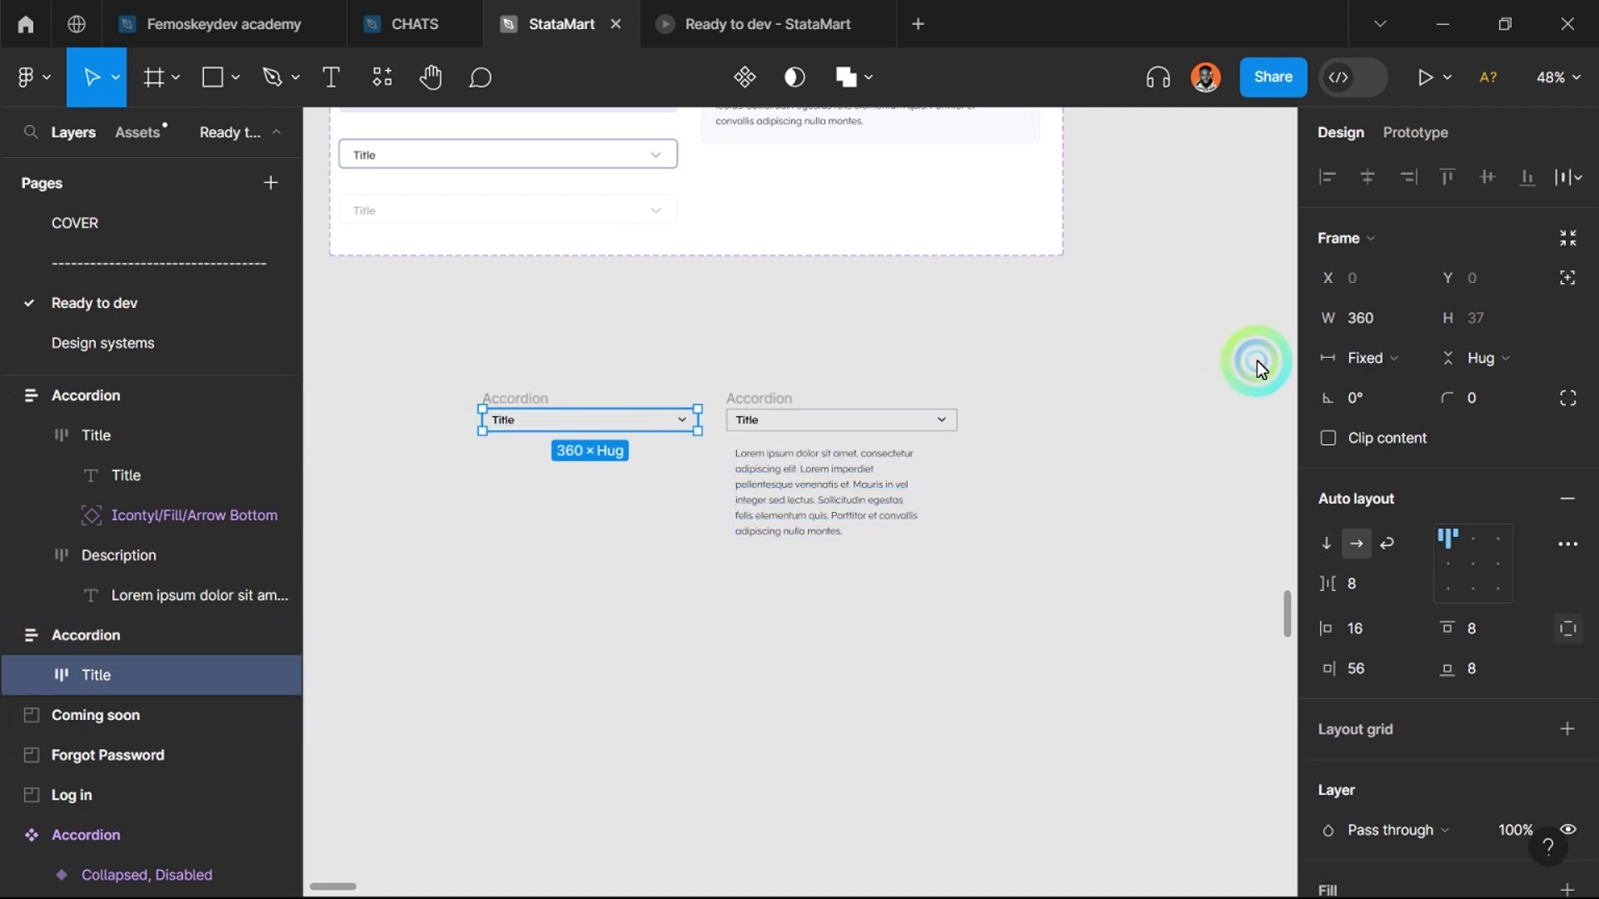
pyautogui.click(1401, 371)
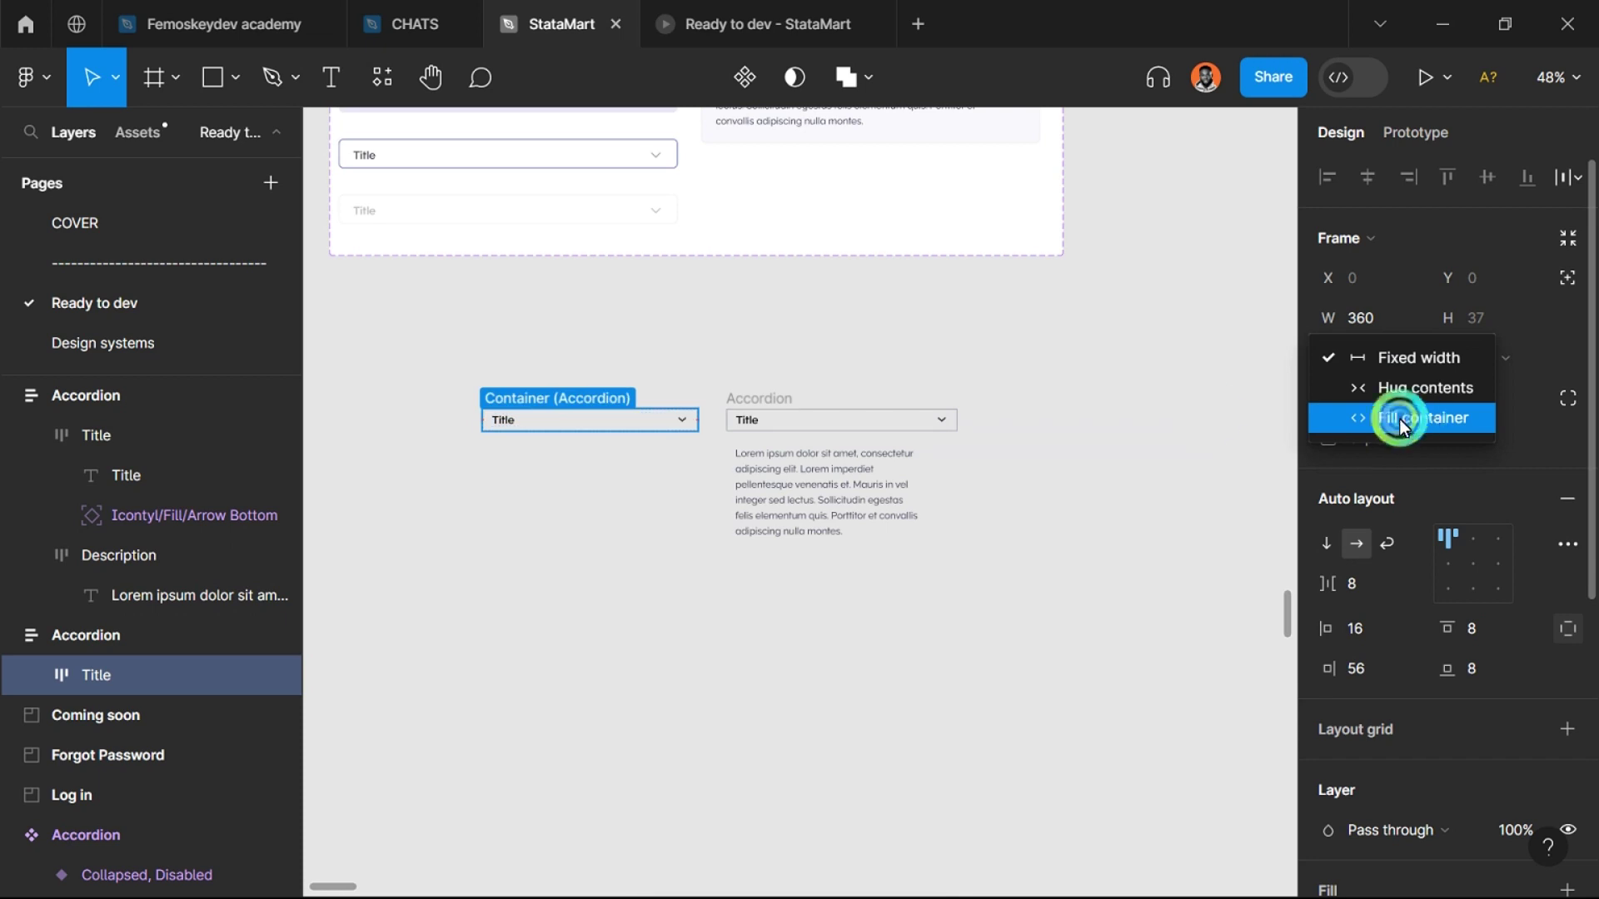
pyautogui.click(1424, 418)
# Step: Resize the collapsed Accordion to 341 wide
pyautogui.scroll(5, 519, 413)
pyautogui.scroll(6, 479, 404)
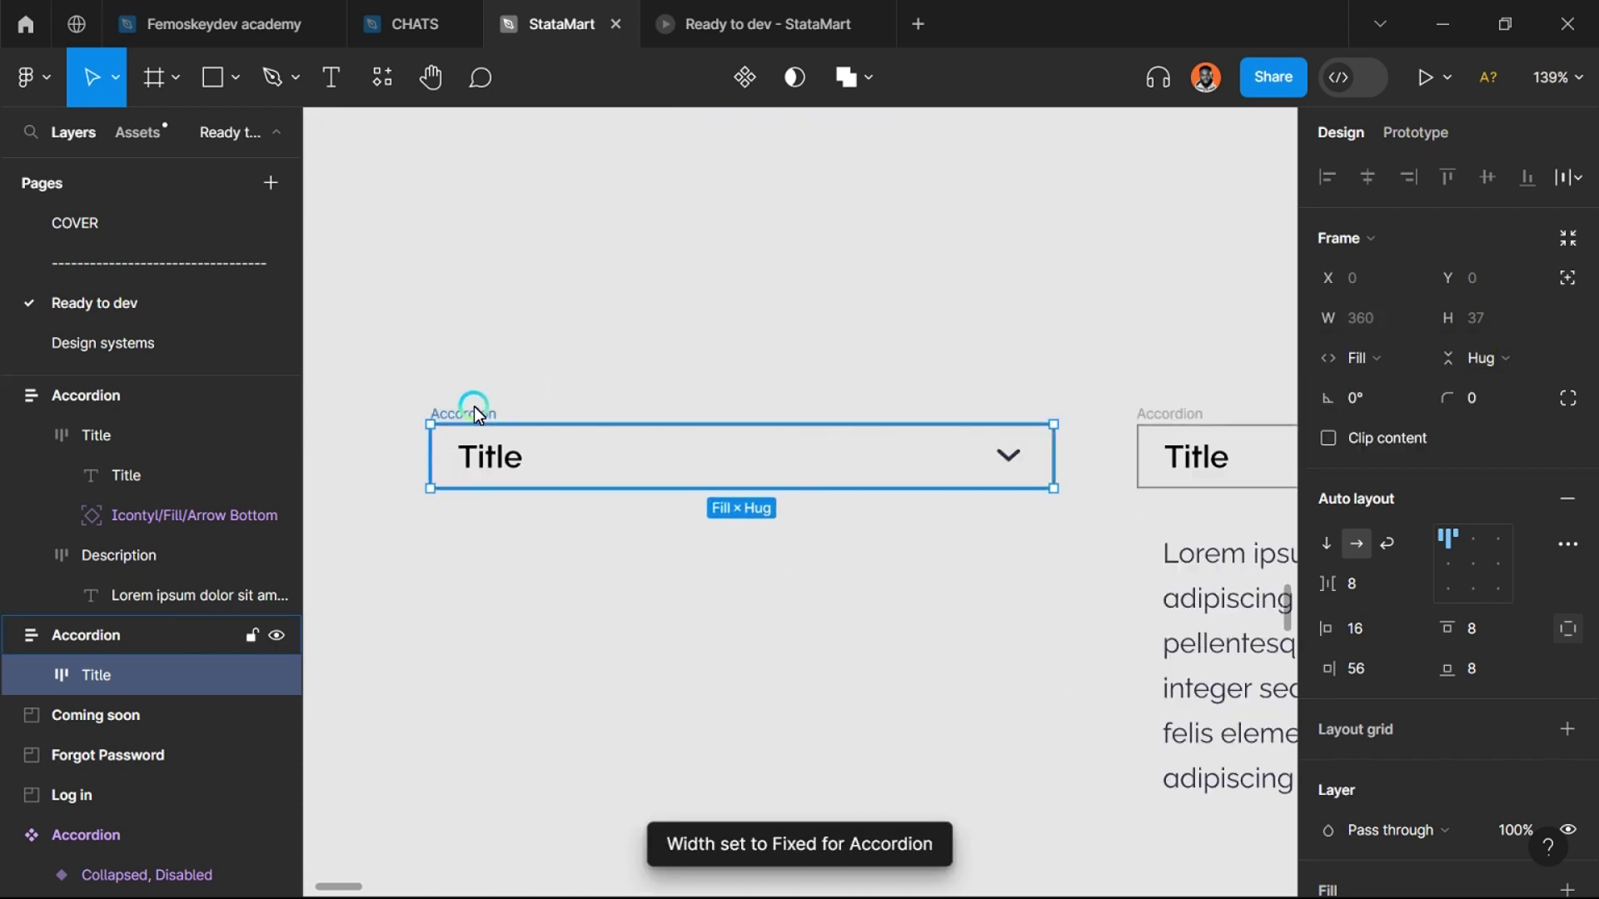
pyautogui.click(475, 414)
pyautogui.moveTo(1104, 463); pyautogui.dragTo(1022, 452)
pyautogui.click(481, 468)
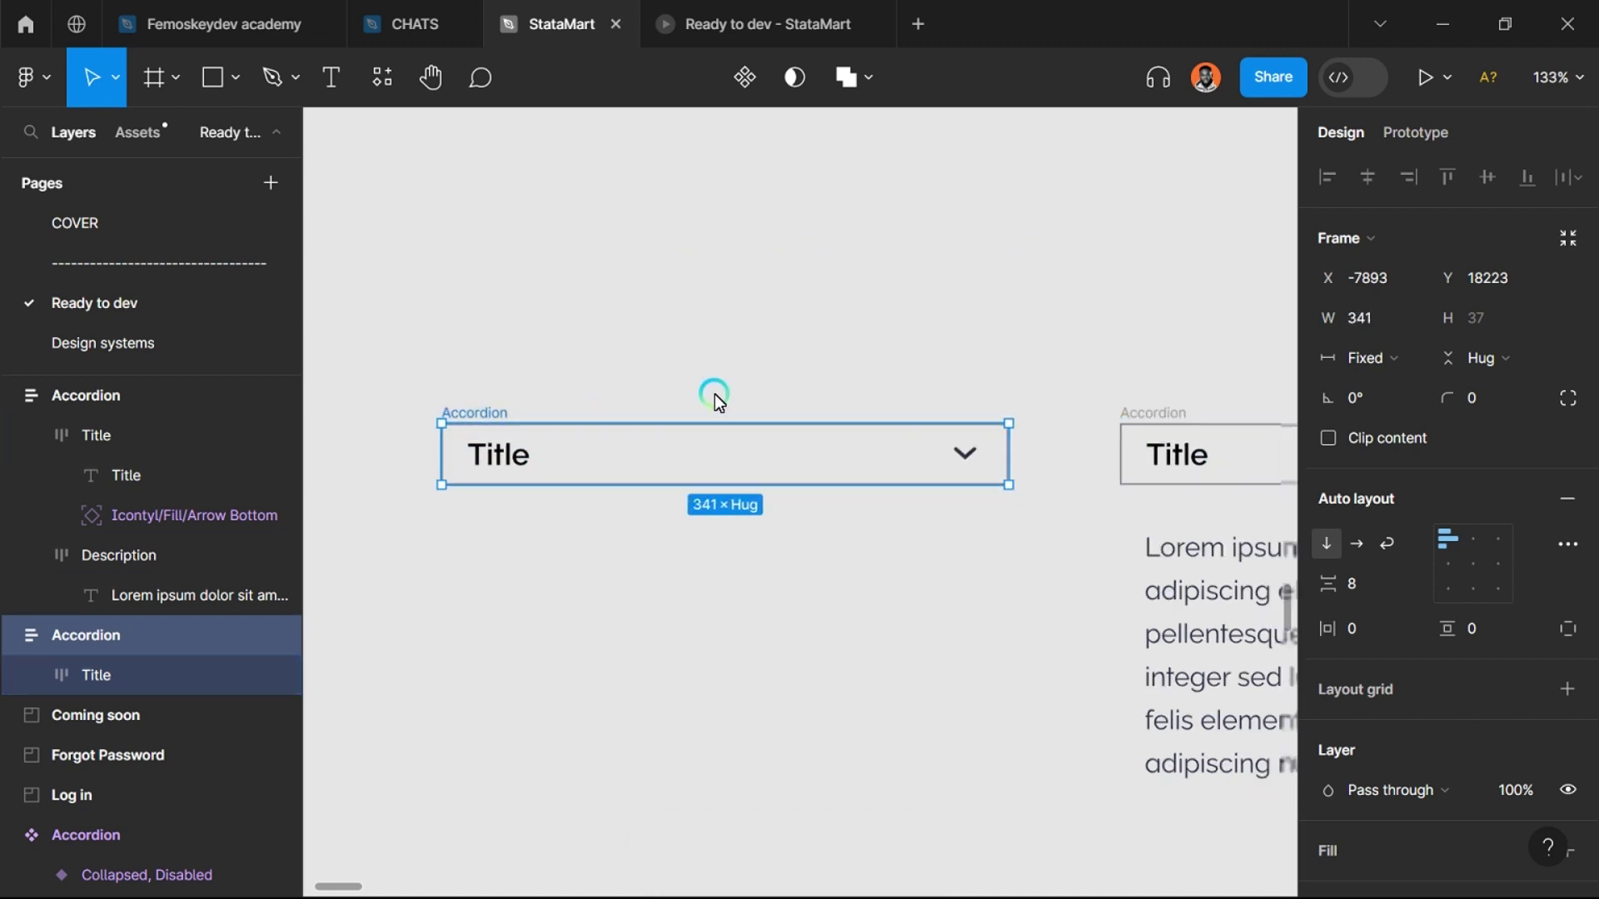
pyautogui.scroll(-5, 718, 396)
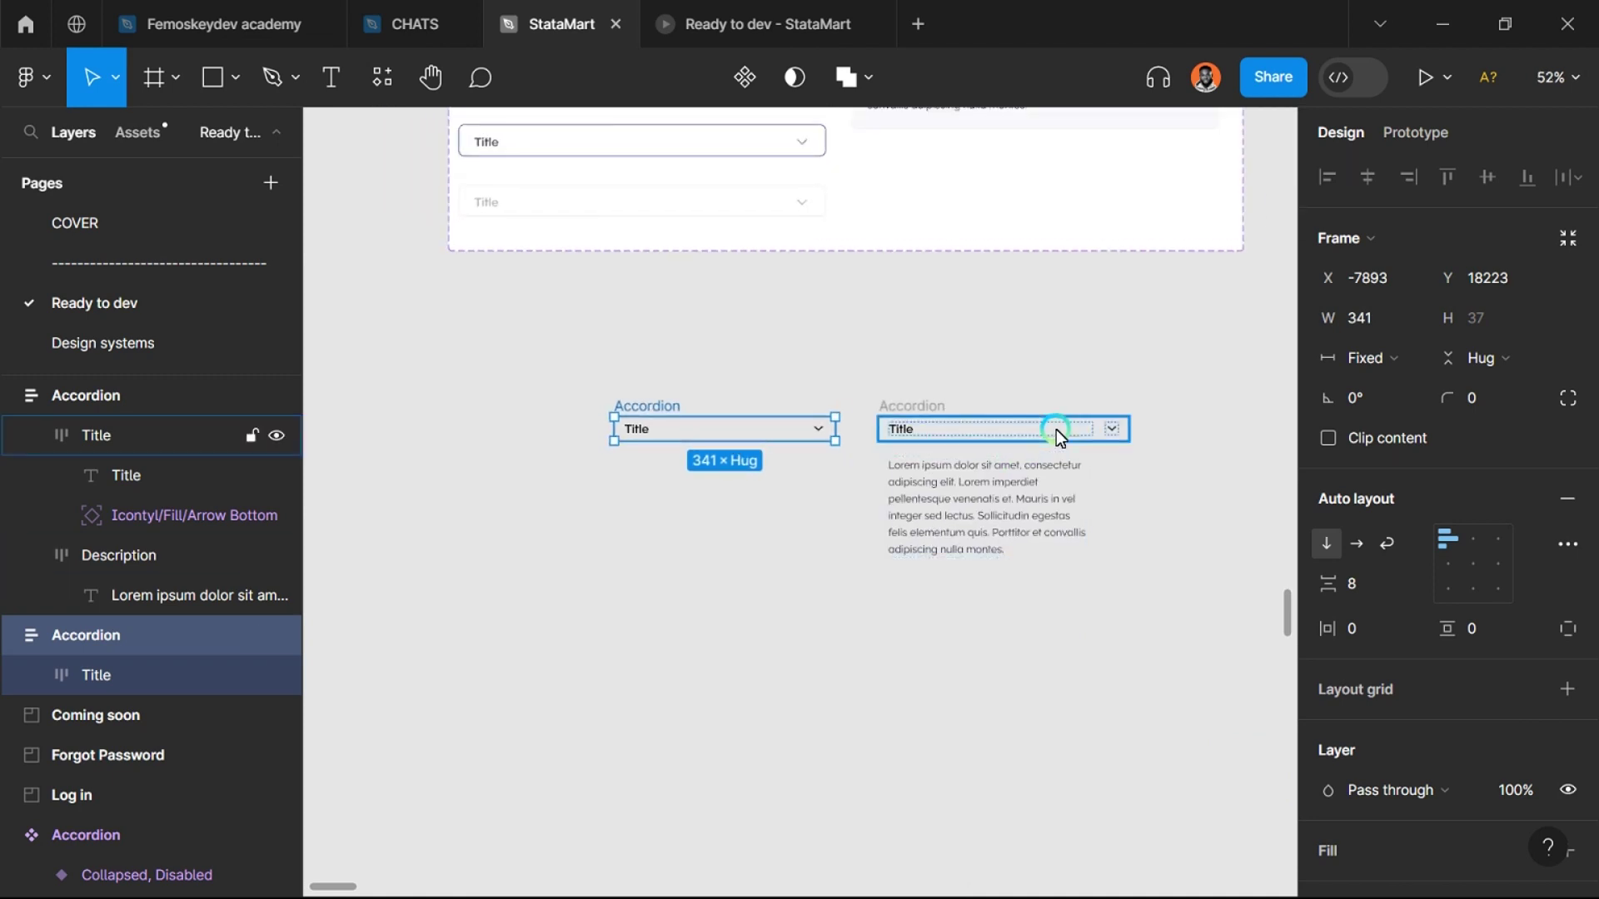
pyautogui.click(869, 514)
pyautogui.hscroll(1, 869, 515)
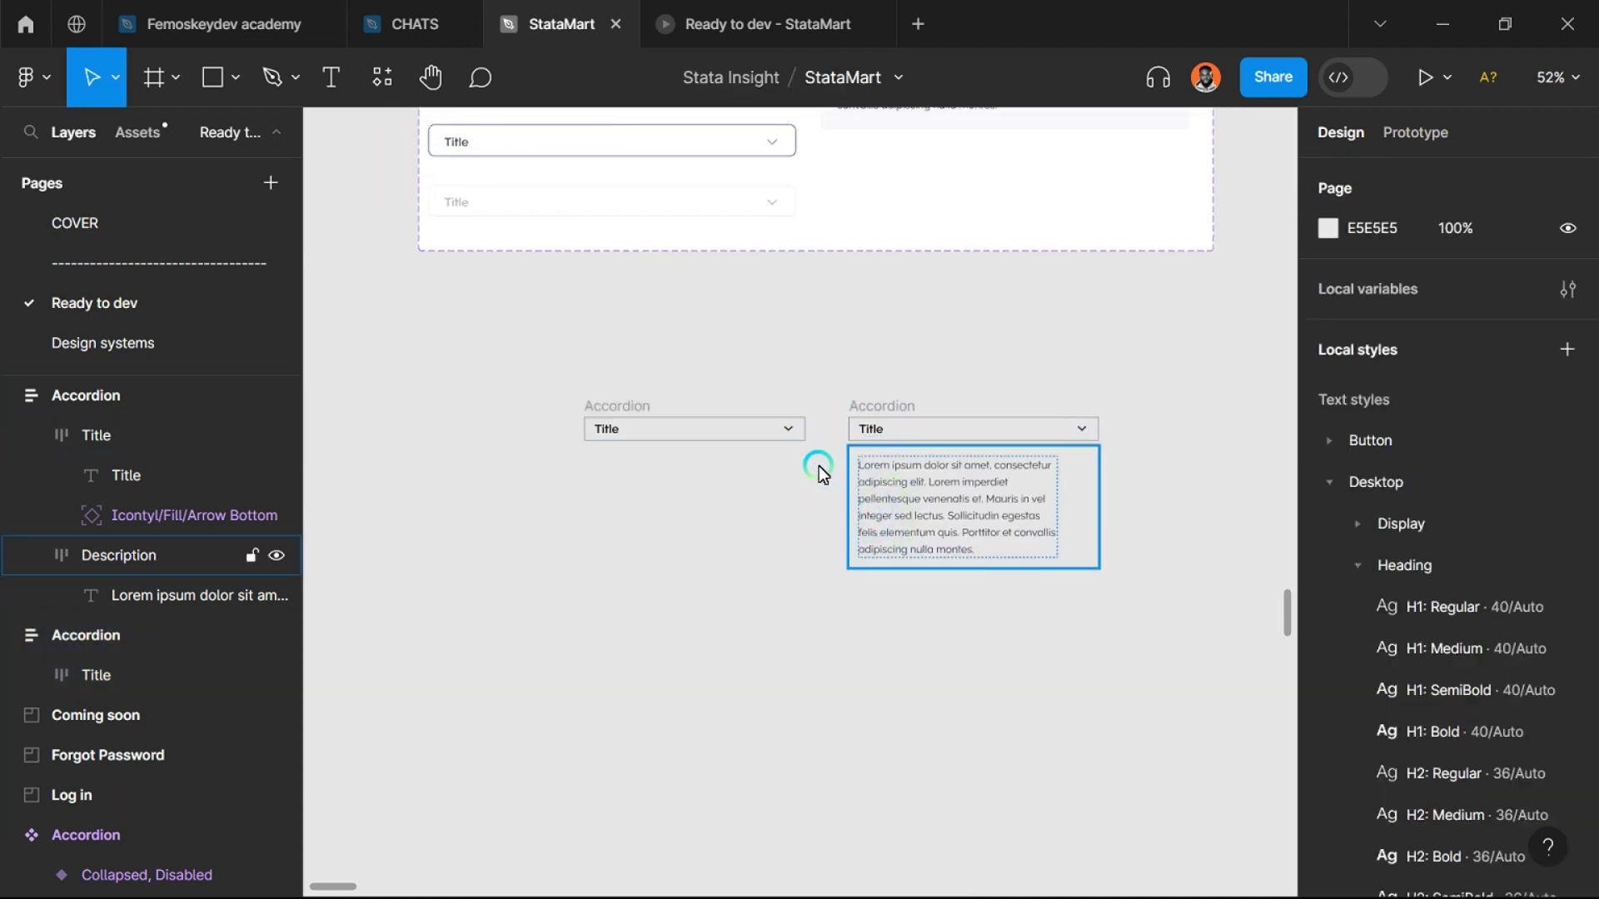
pyautogui.click(556, 373)
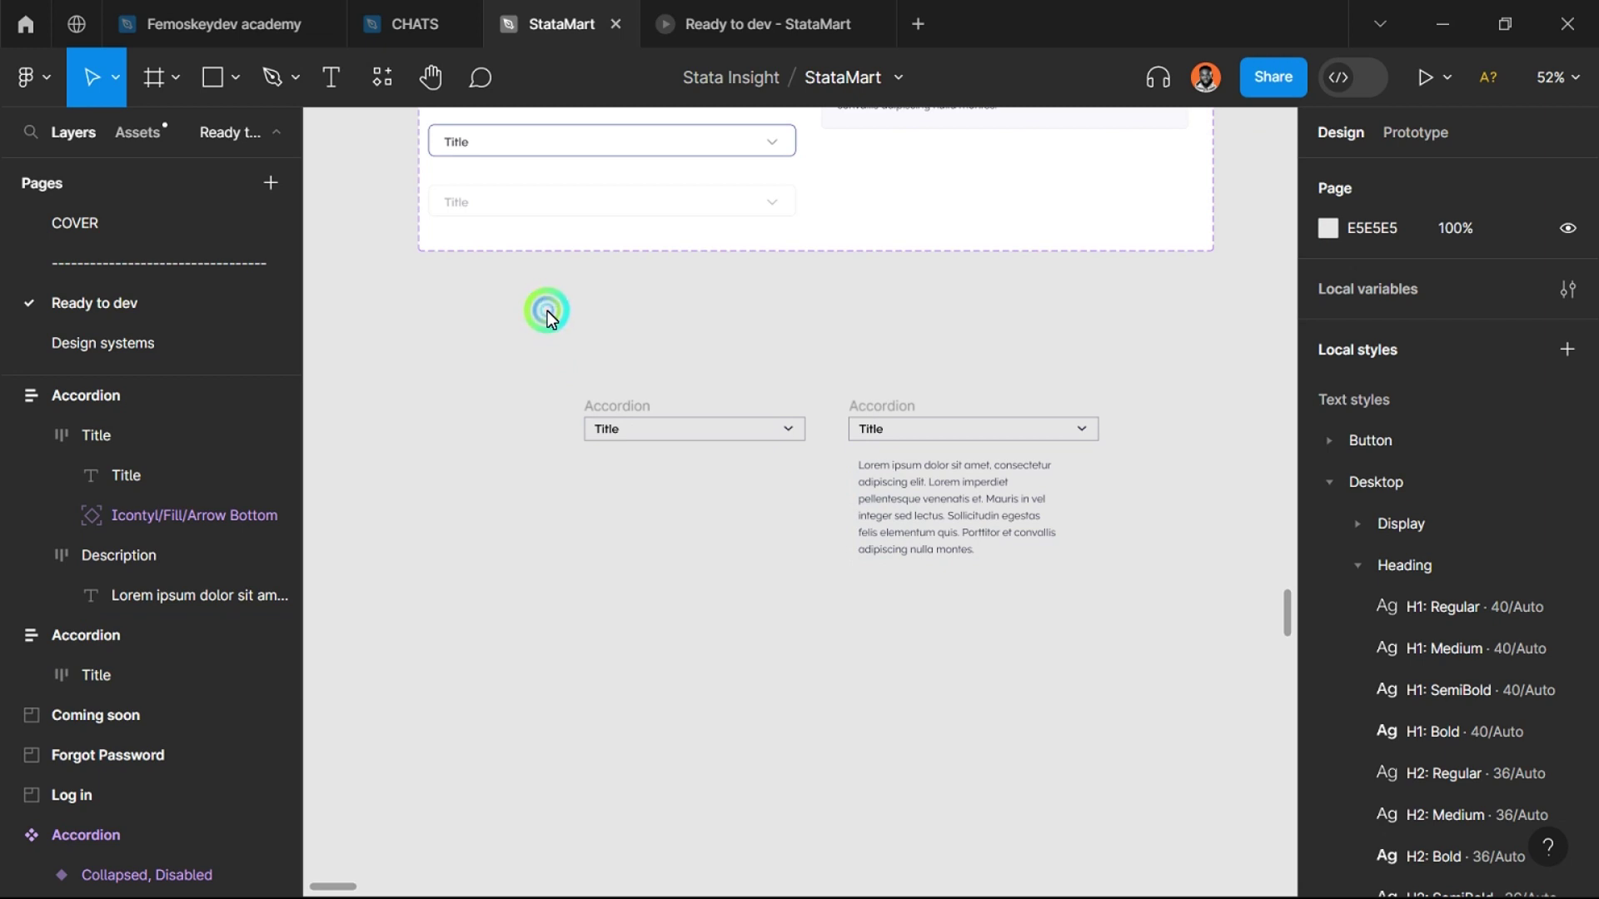
pyautogui.click(658, 420)
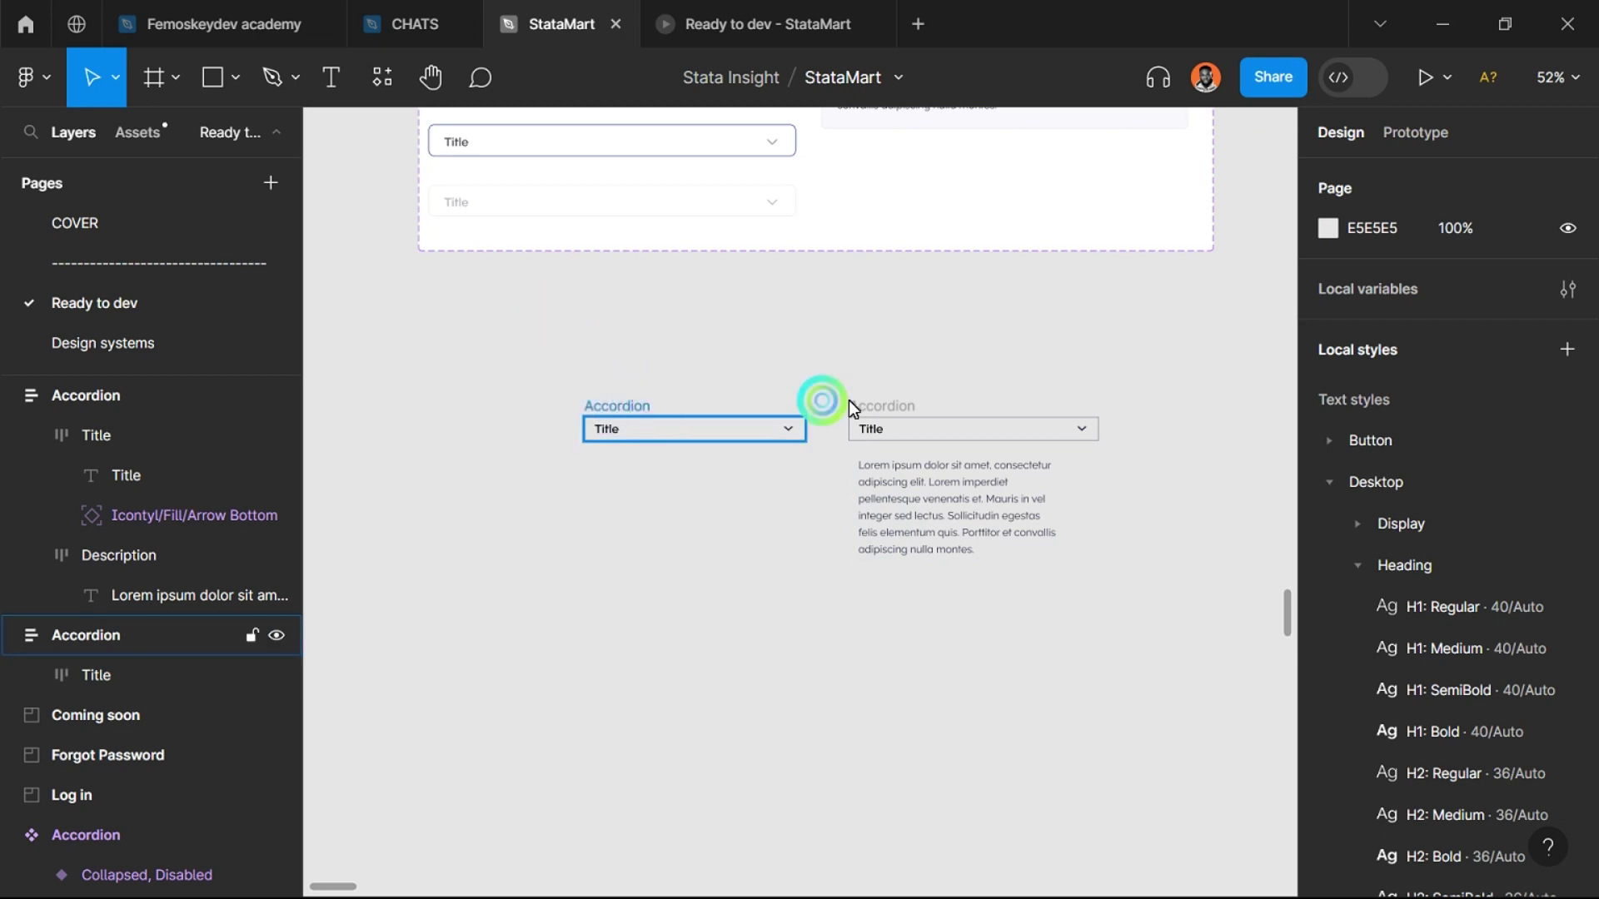
# Step: Combine both Accordion frames into a 2-variant component set via Create component set
pyautogui.keyDown('shift'); pyautogui.click(896, 401); pyautogui.keyUp('shift')
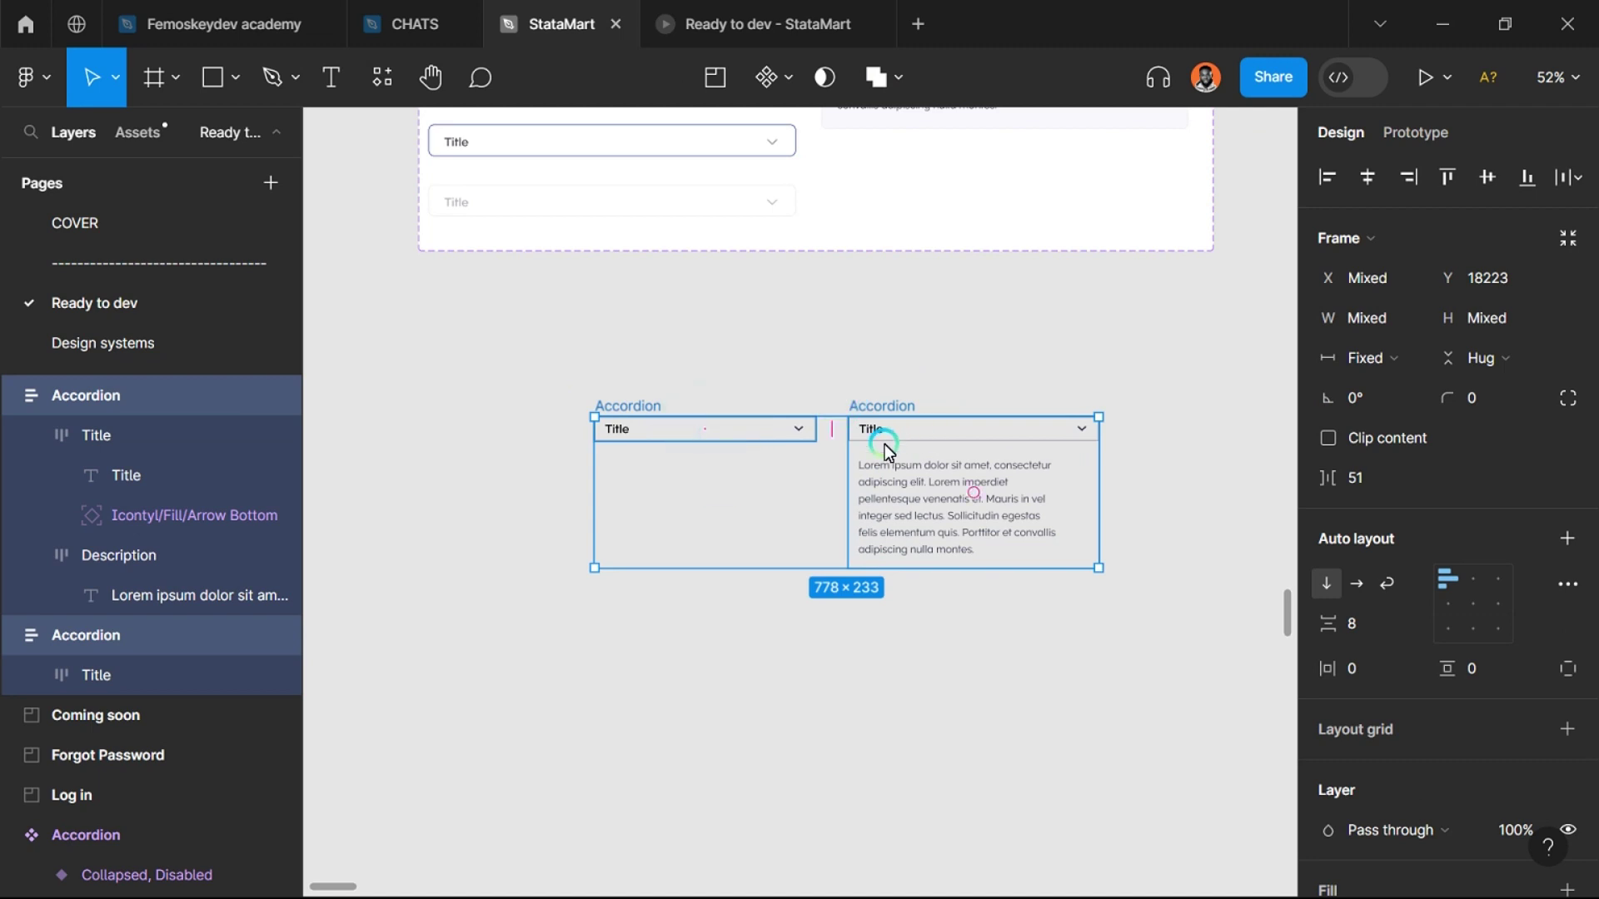
pyautogui.click(789, 78)
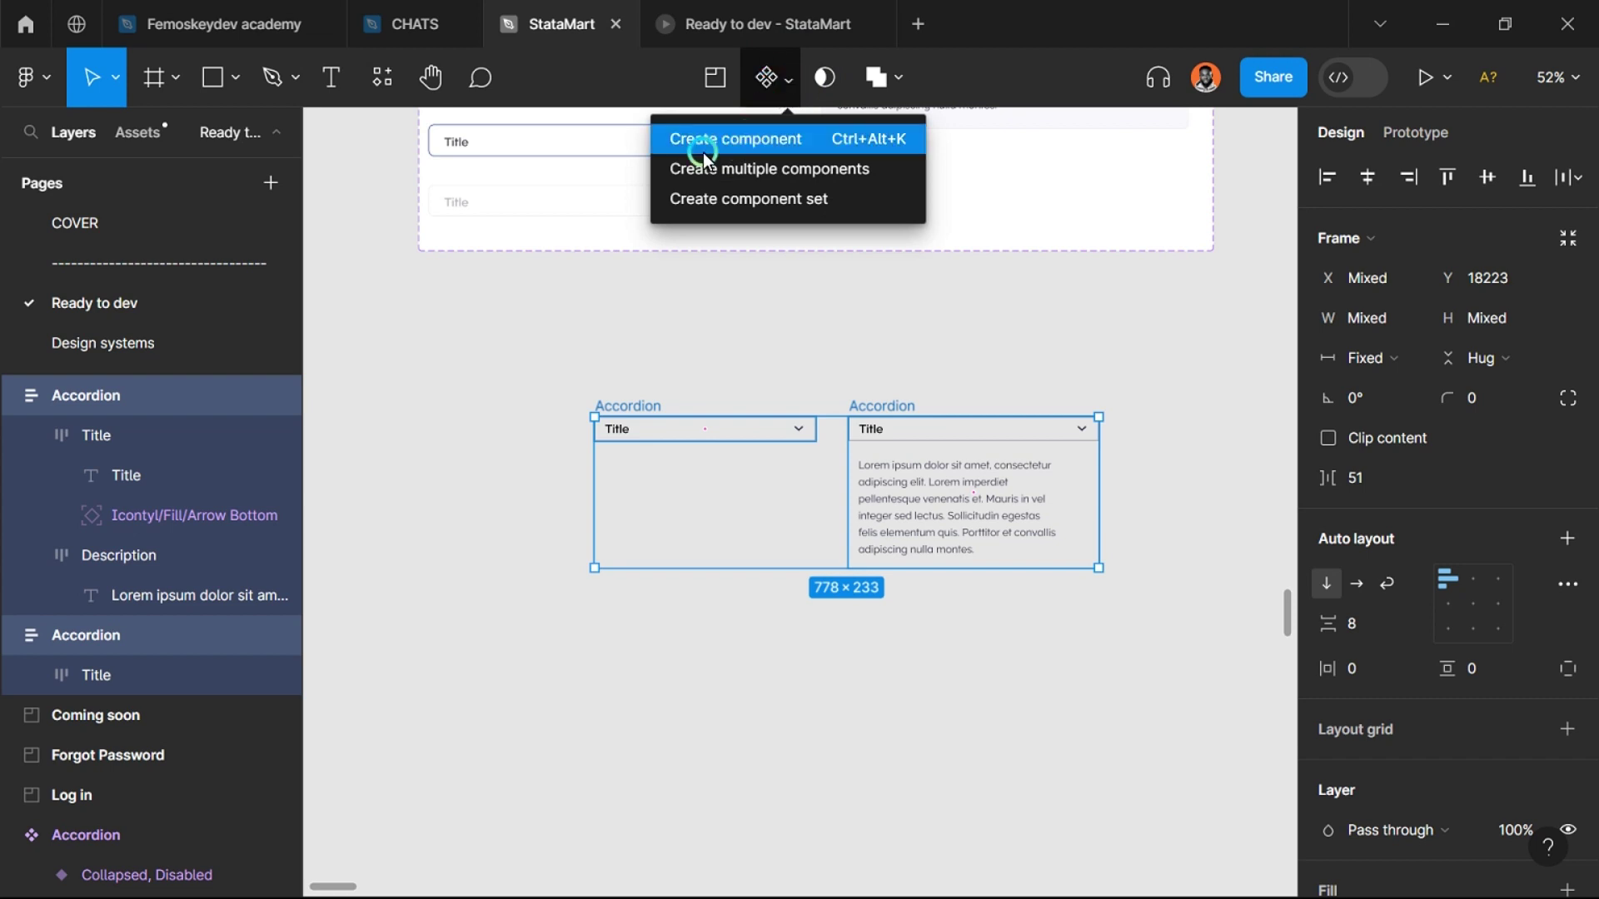
pyautogui.click(789, 205)
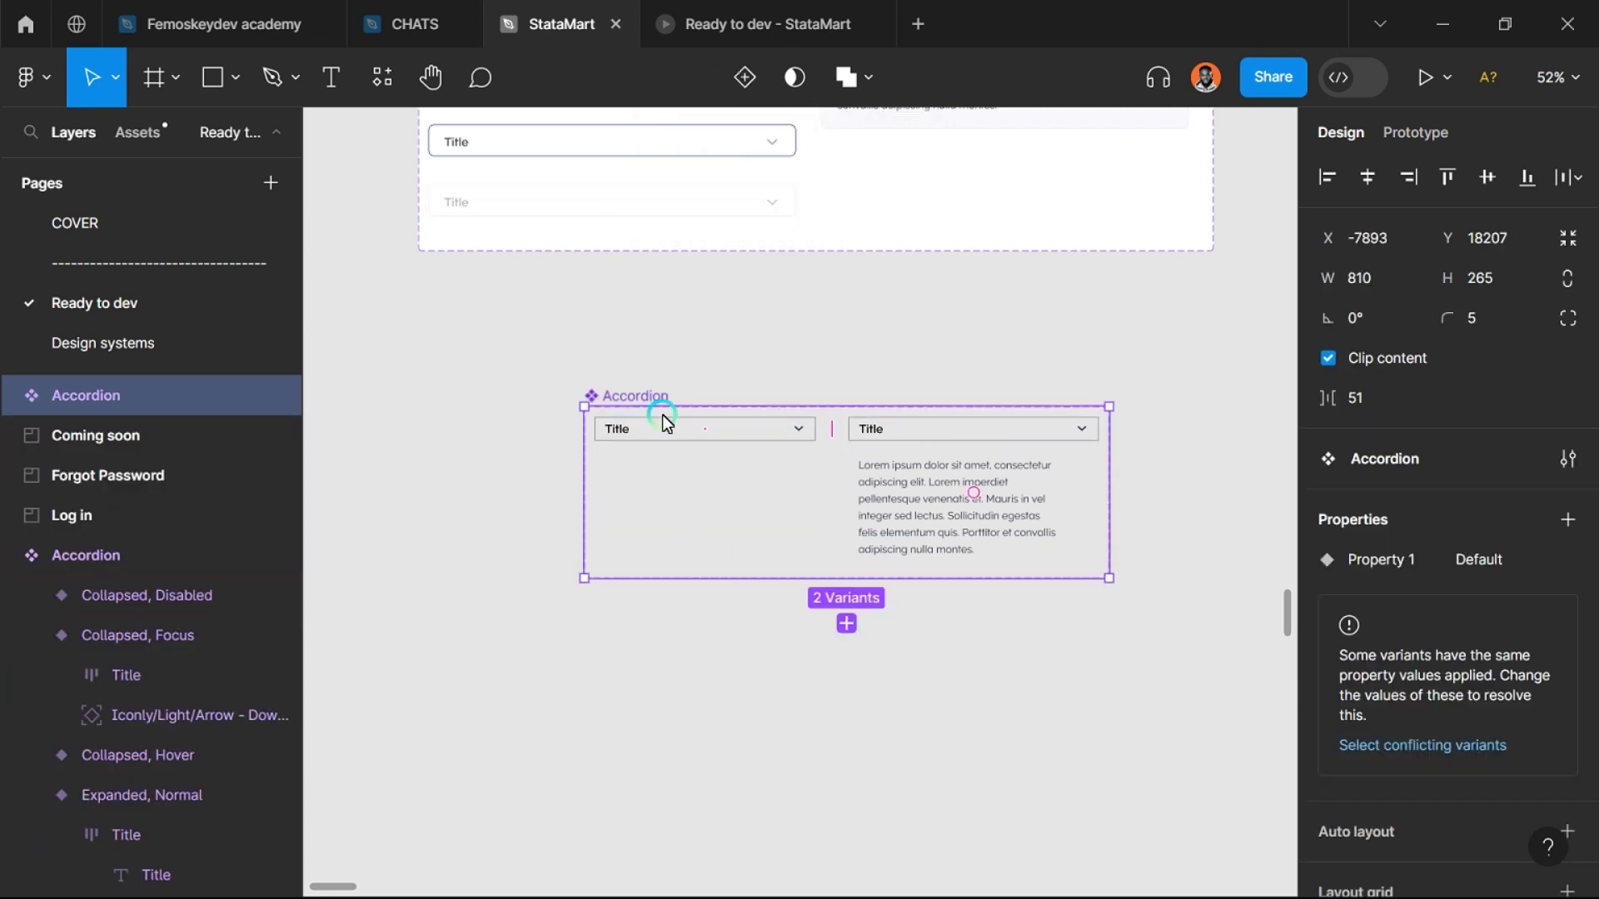
pyautogui.moveTo(643, 388)
pyautogui.mouseDown()
pyautogui.moveTo(677, 408)
pyautogui.moveTo(631, 397)
pyautogui.mouseUp()
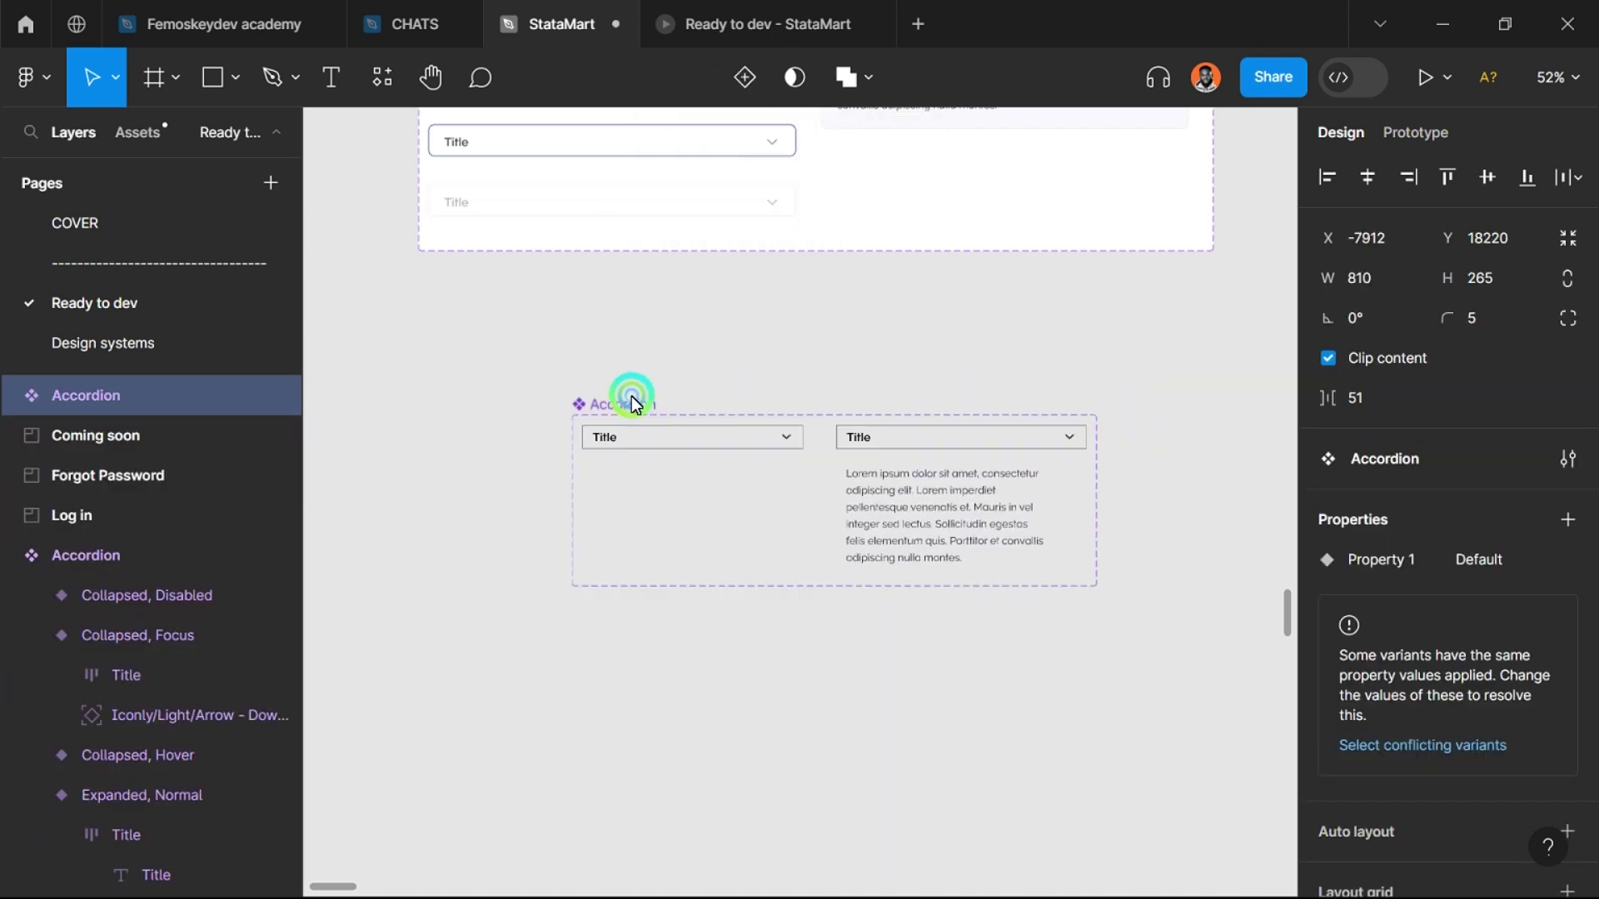
# Step: Select the collapsed variant and begin renaming the Property 1 variant property
pyautogui.click(688, 443)
pyautogui.scroll(5, 811, 498)
pyautogui.click(701, 395)
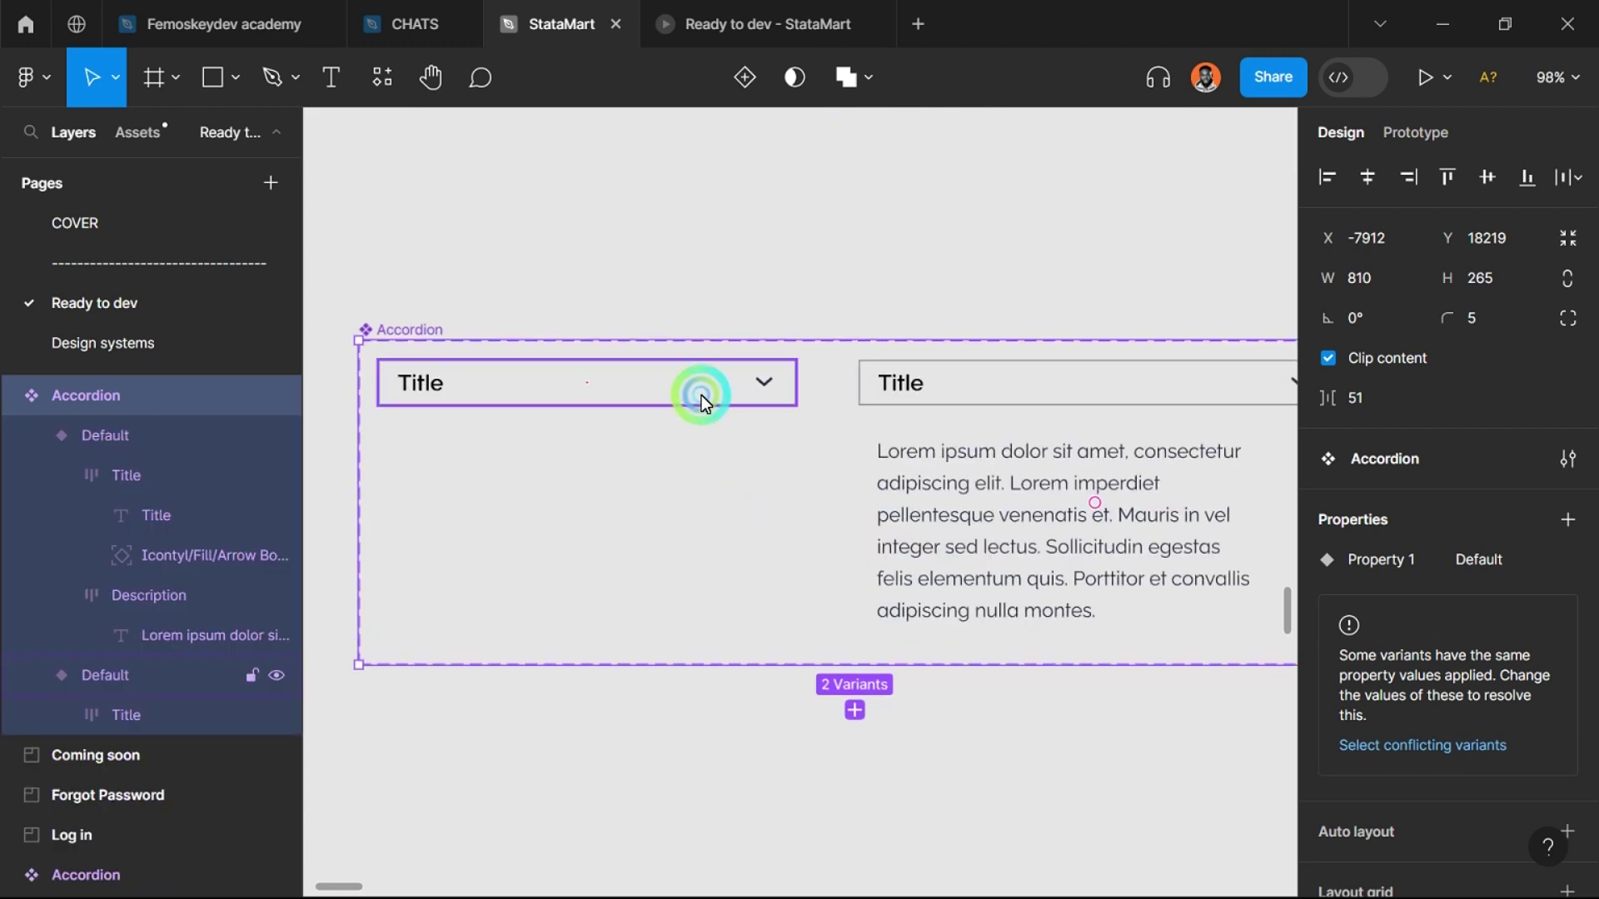
pyautogui.click(675, 388)
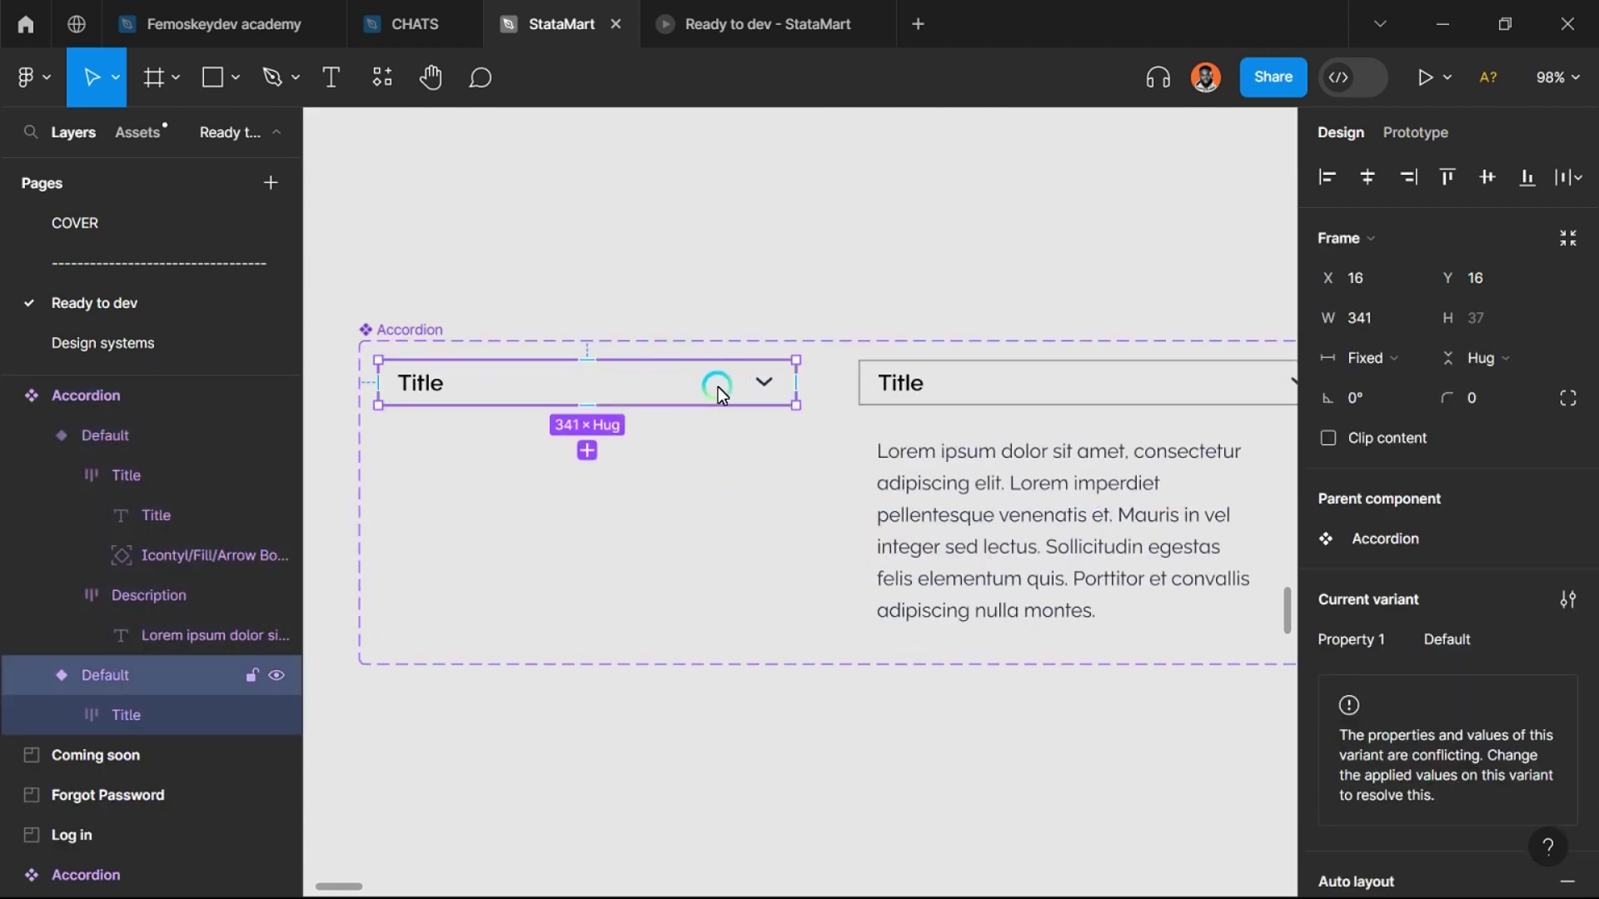
pyautogui.click(957, 426)
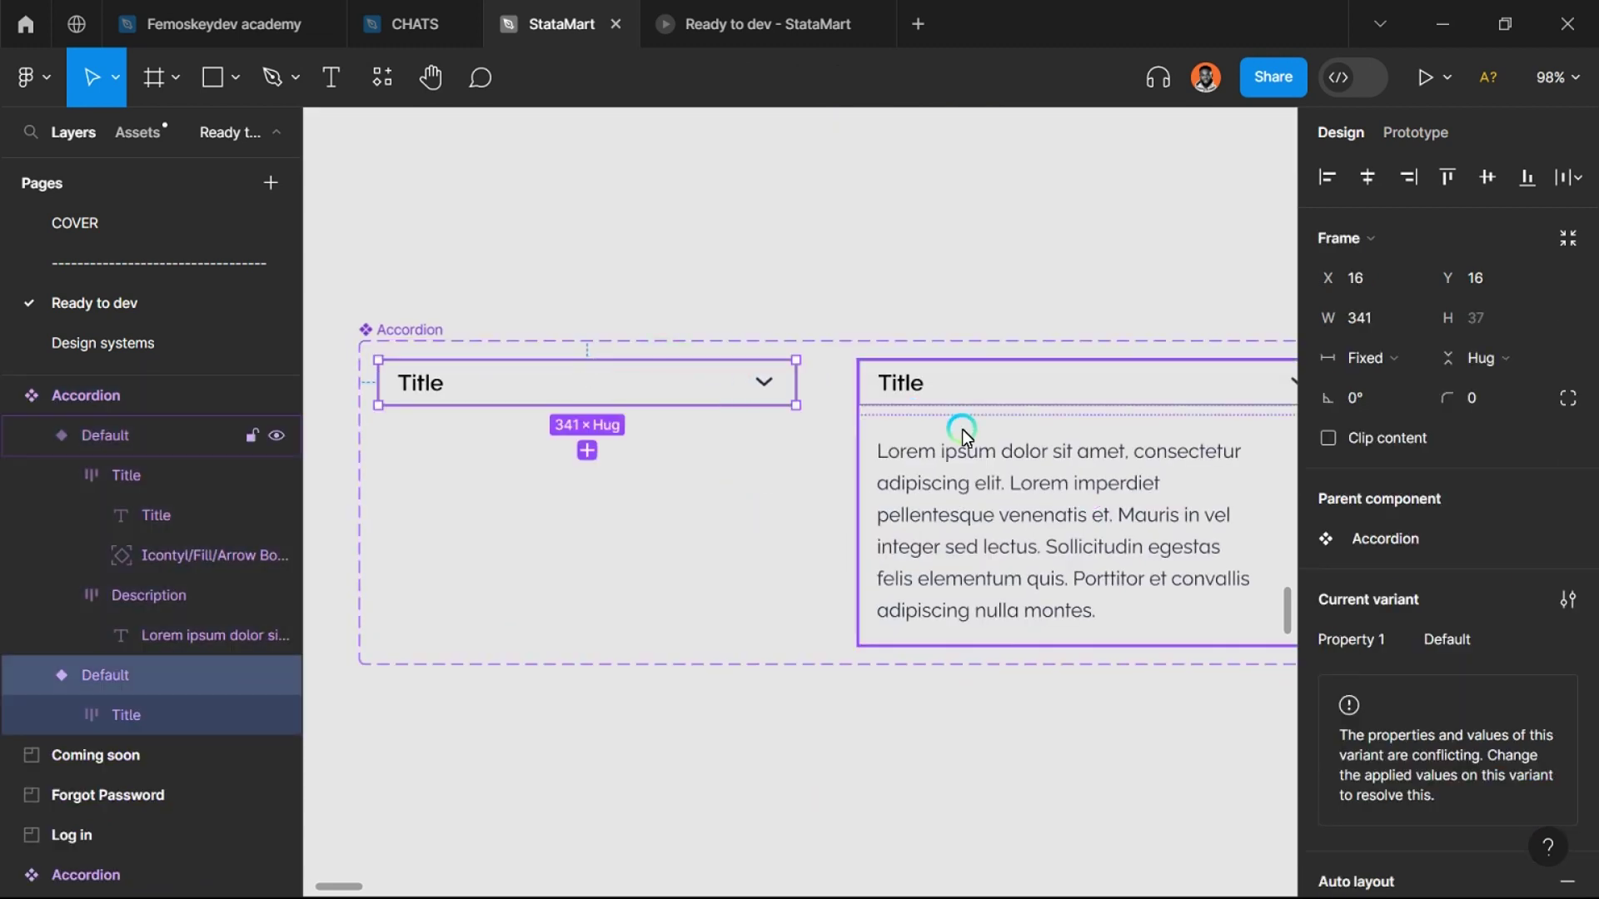
pyautogui.click(709, 383)
pyautogui.click(1370, 649)
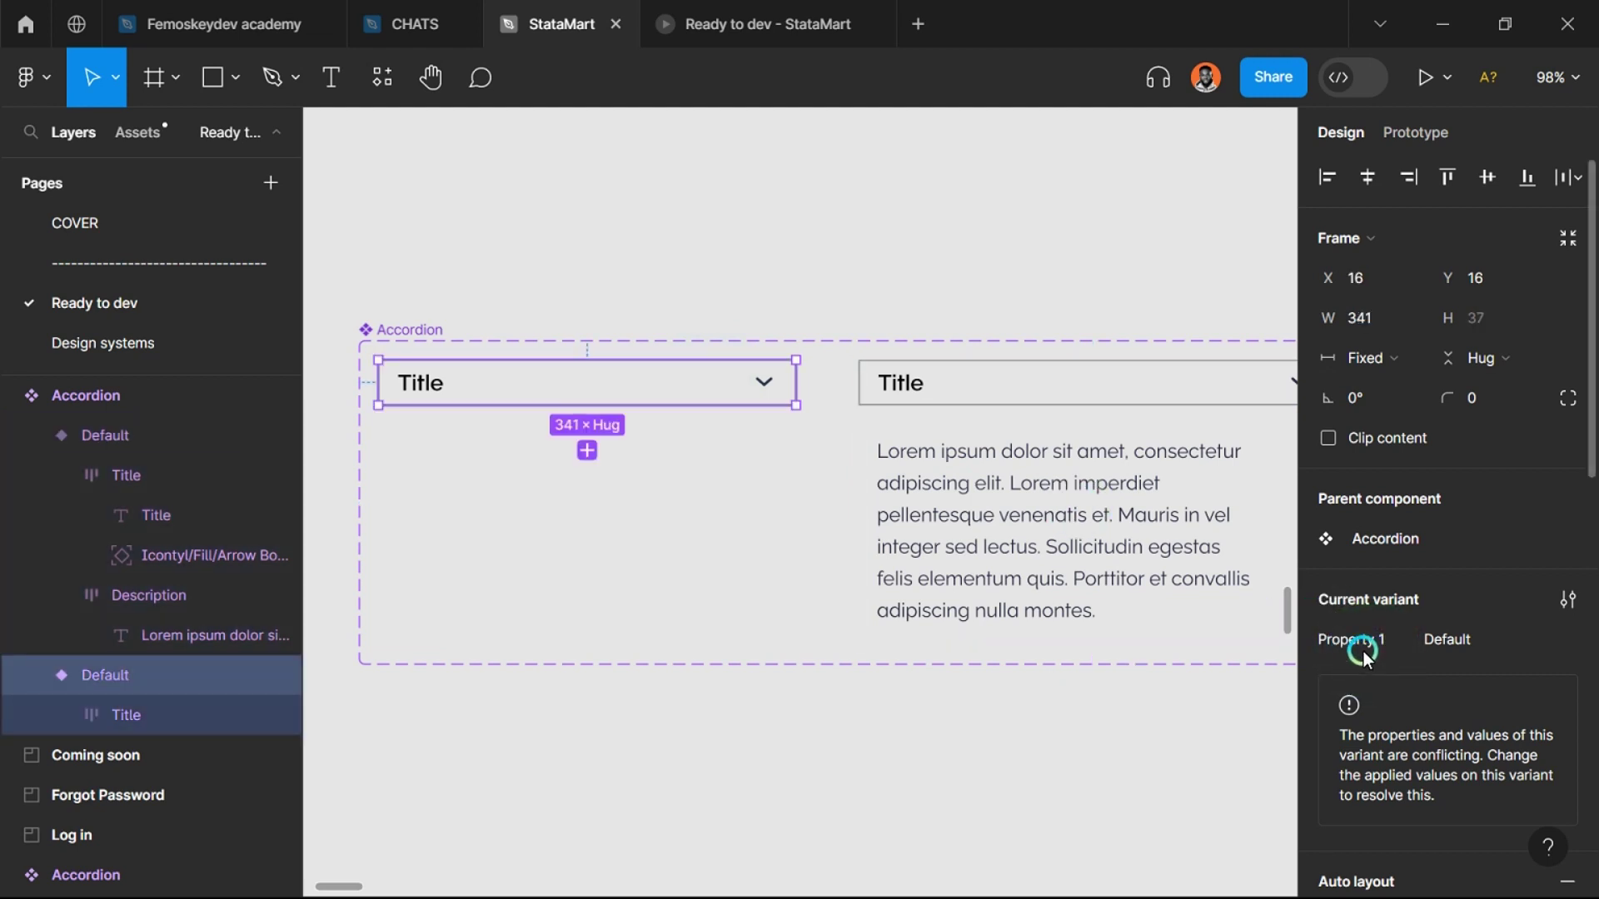
pyautogui.click(1363, 652)
pyautogui.doubleClick(1364, 652)
# Step: Attempt to rename the Default variant layer in the Layers panel
pyautogui.scroll(5, 887, 450)
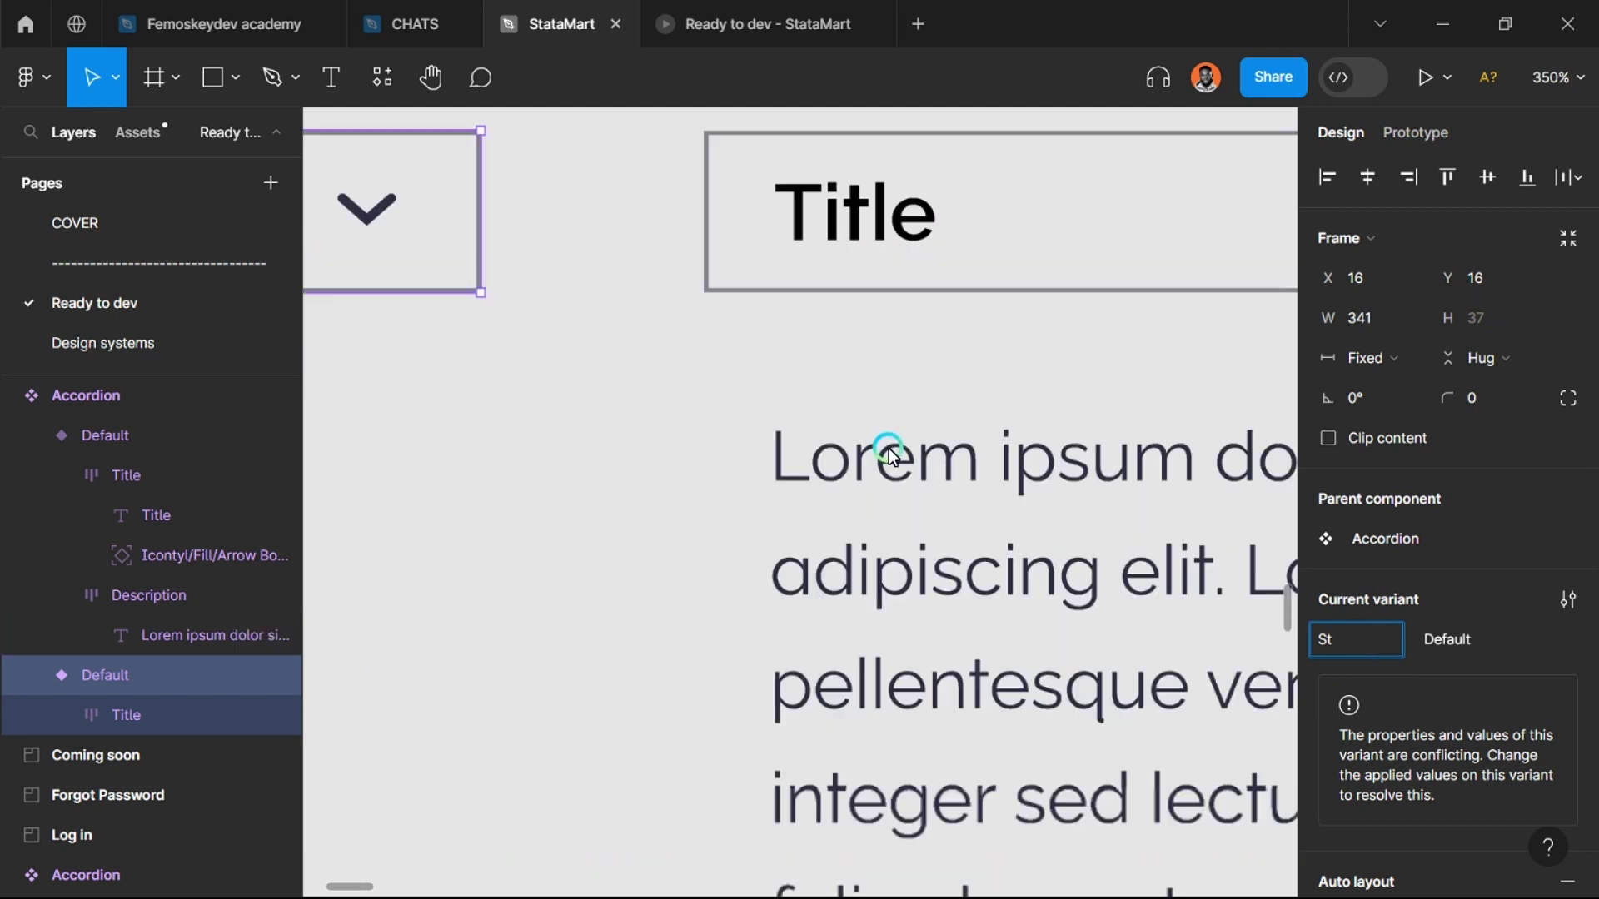
pyautogui.click(151, 674)
pyautogui.doubleClick(150, 674)
pyautogui.click(148, 673)
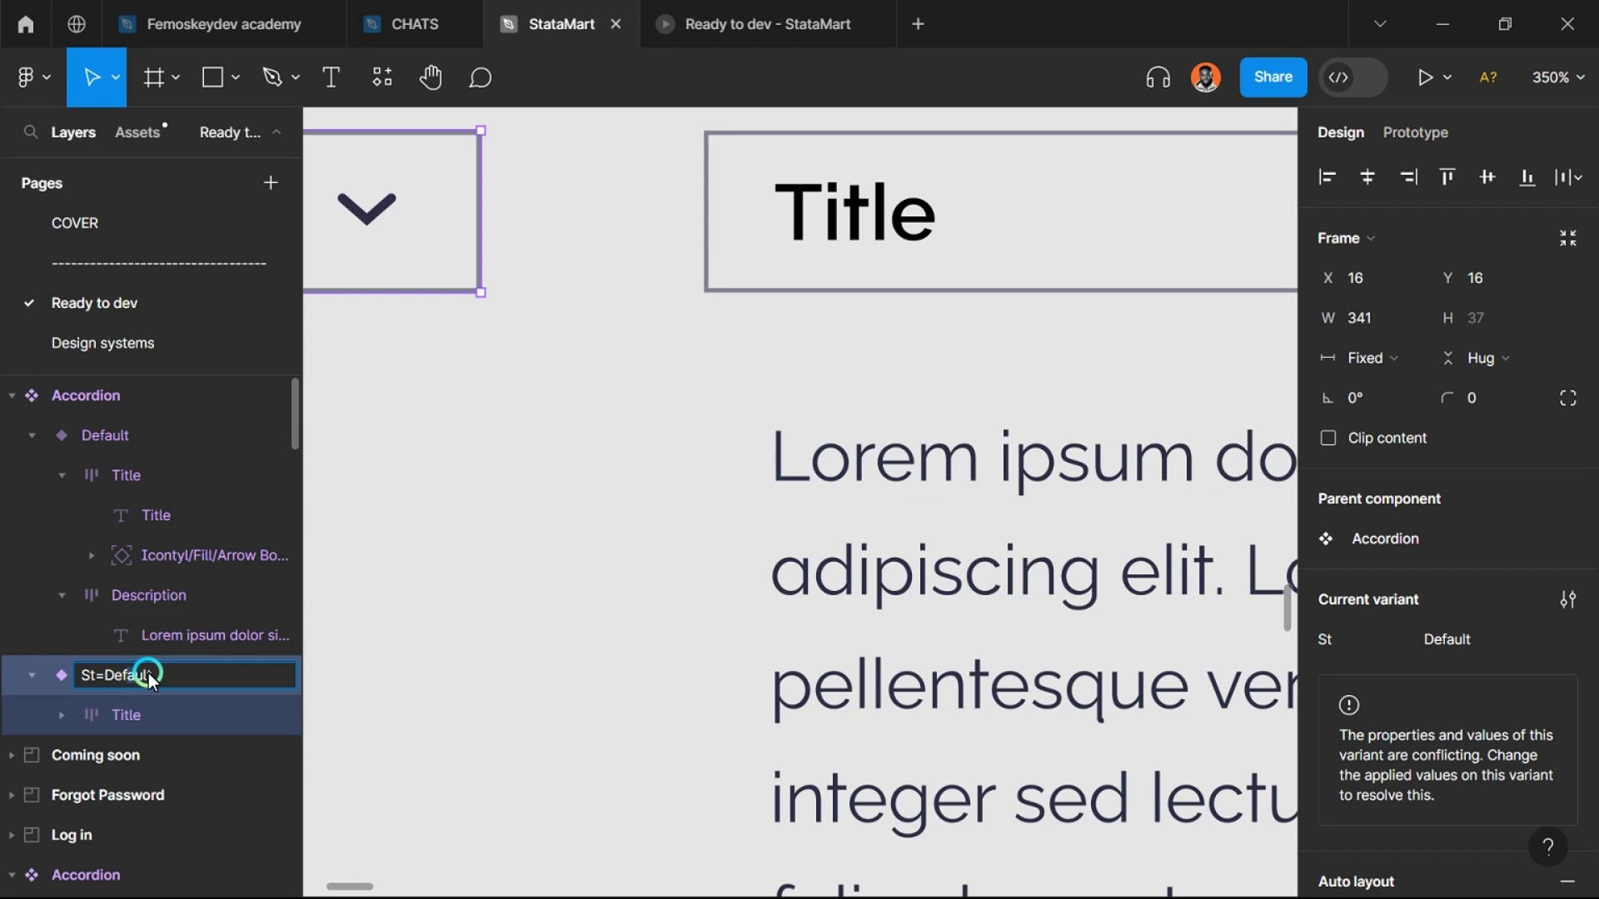
pyautogui.scroll(-5, 285, 567)
pyautogui.scroll(-3, 443, 608)
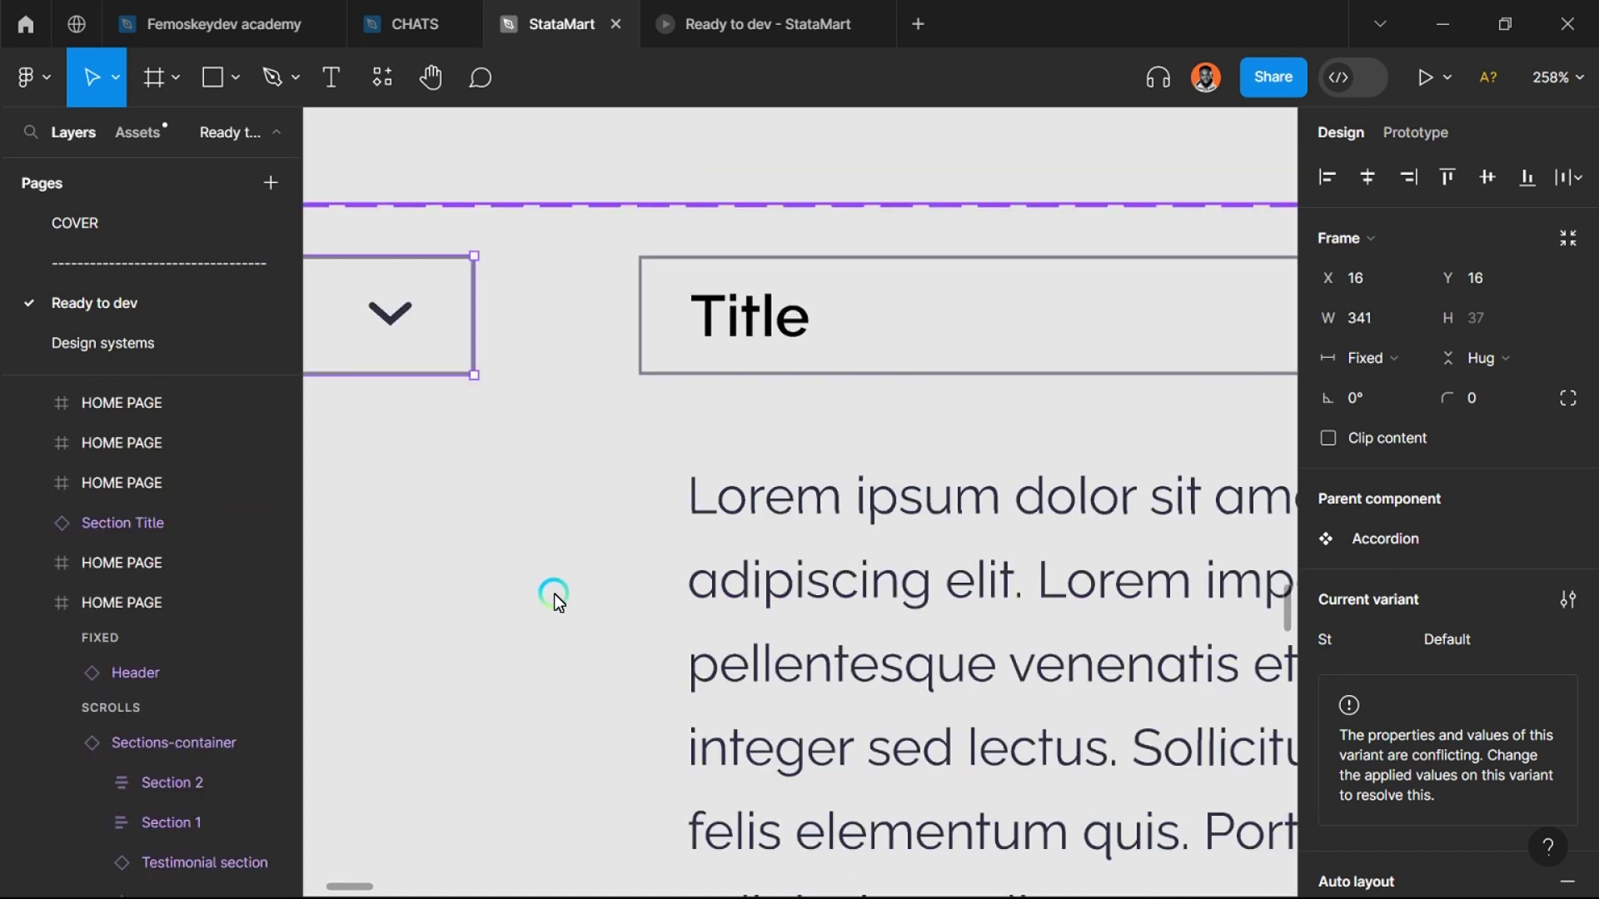
pyautogui.click(539, 631)
pyautogui.scroll(-5, 539, 631)
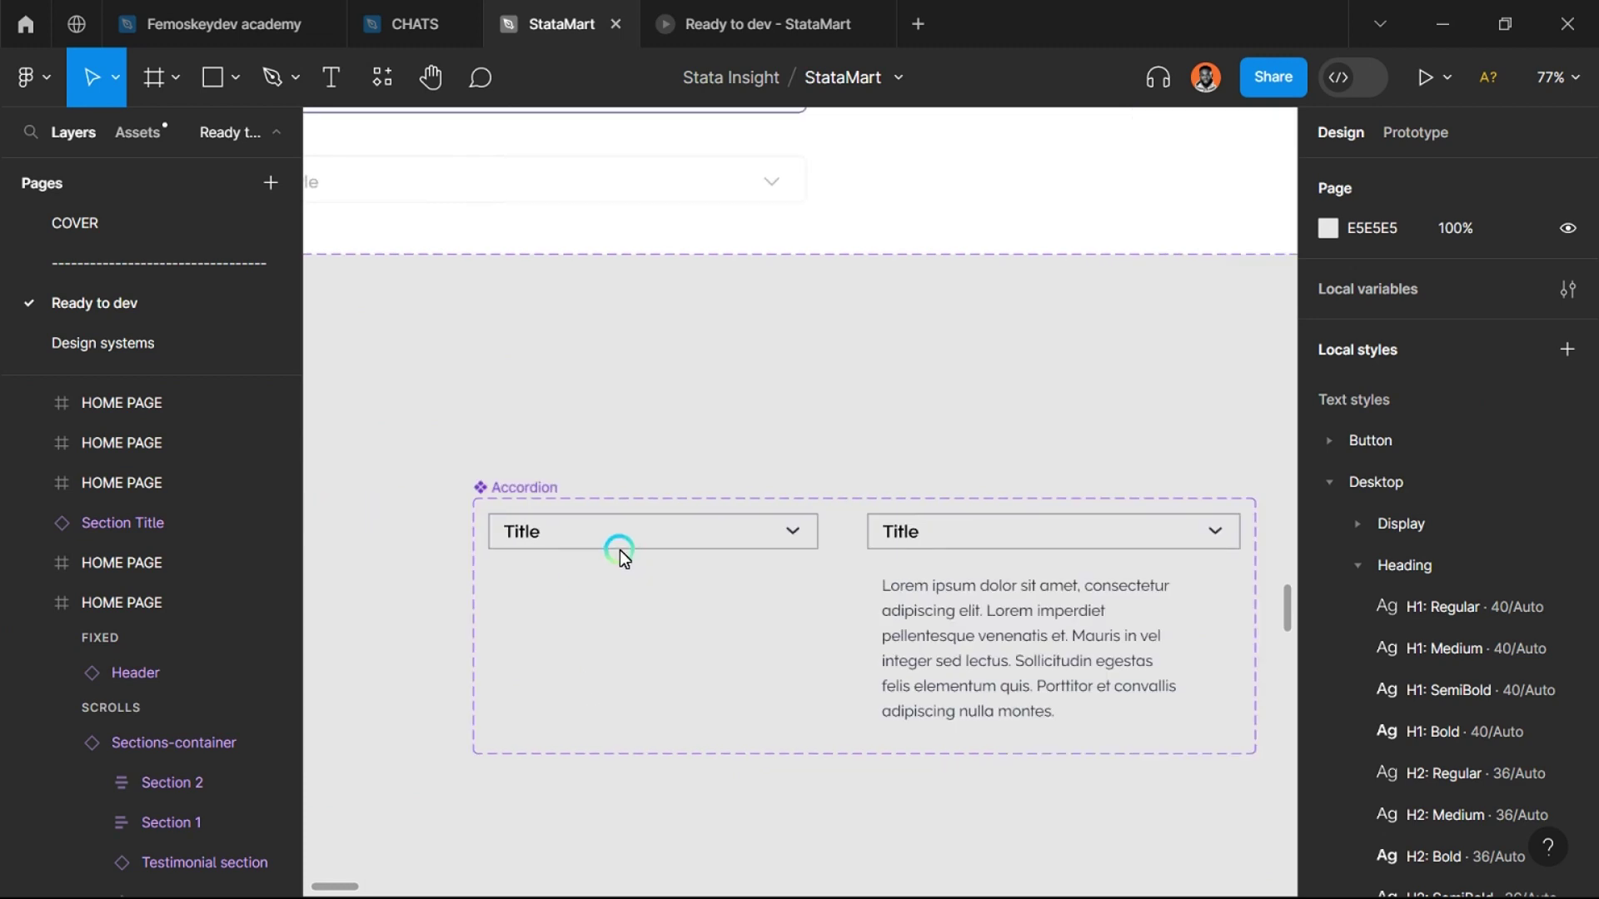
# Step: Name the variant property State and give the left variant the value Collasped
pyautogui.click(725, 546)
pyautogui.click(1337, 639)
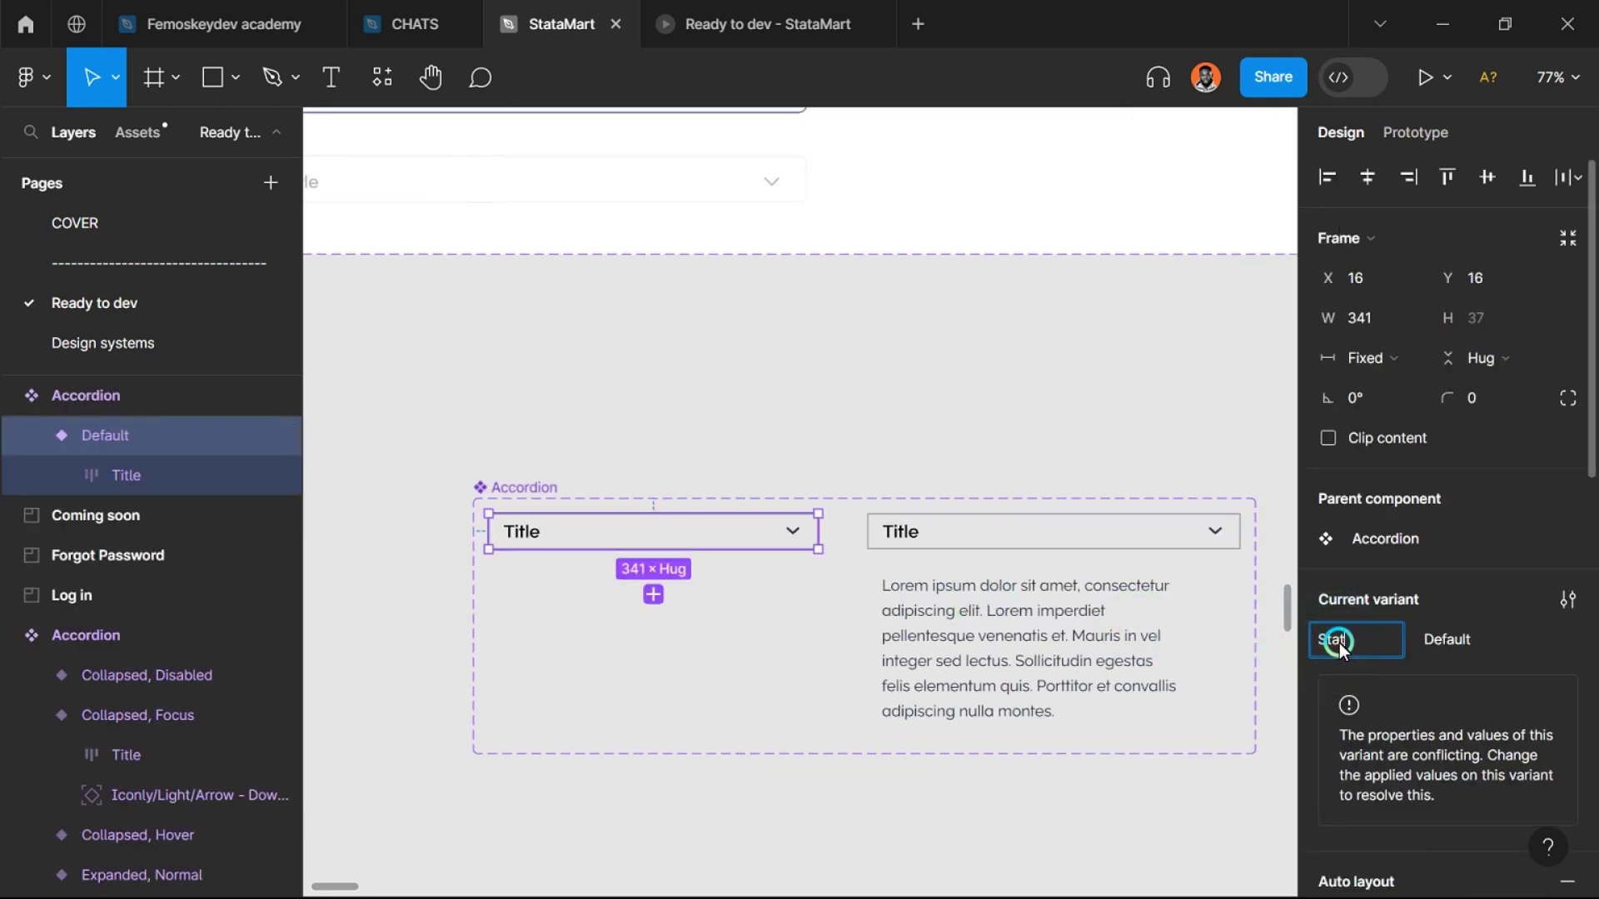
pyautogui.click(1481, 642)
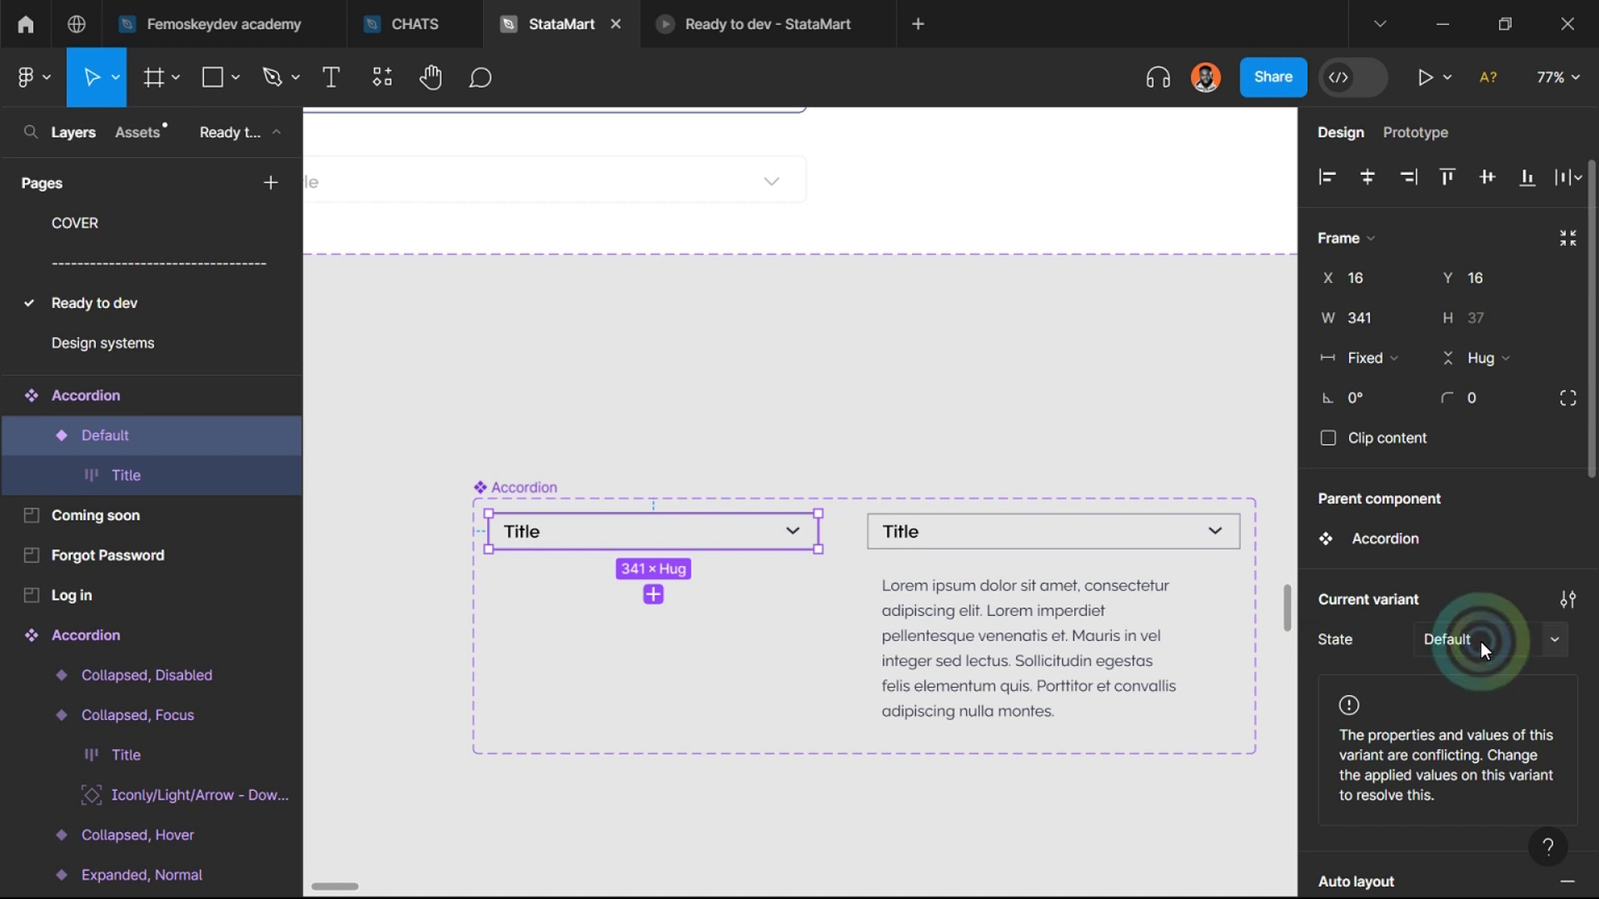
pyautogui.write('Collapsed')
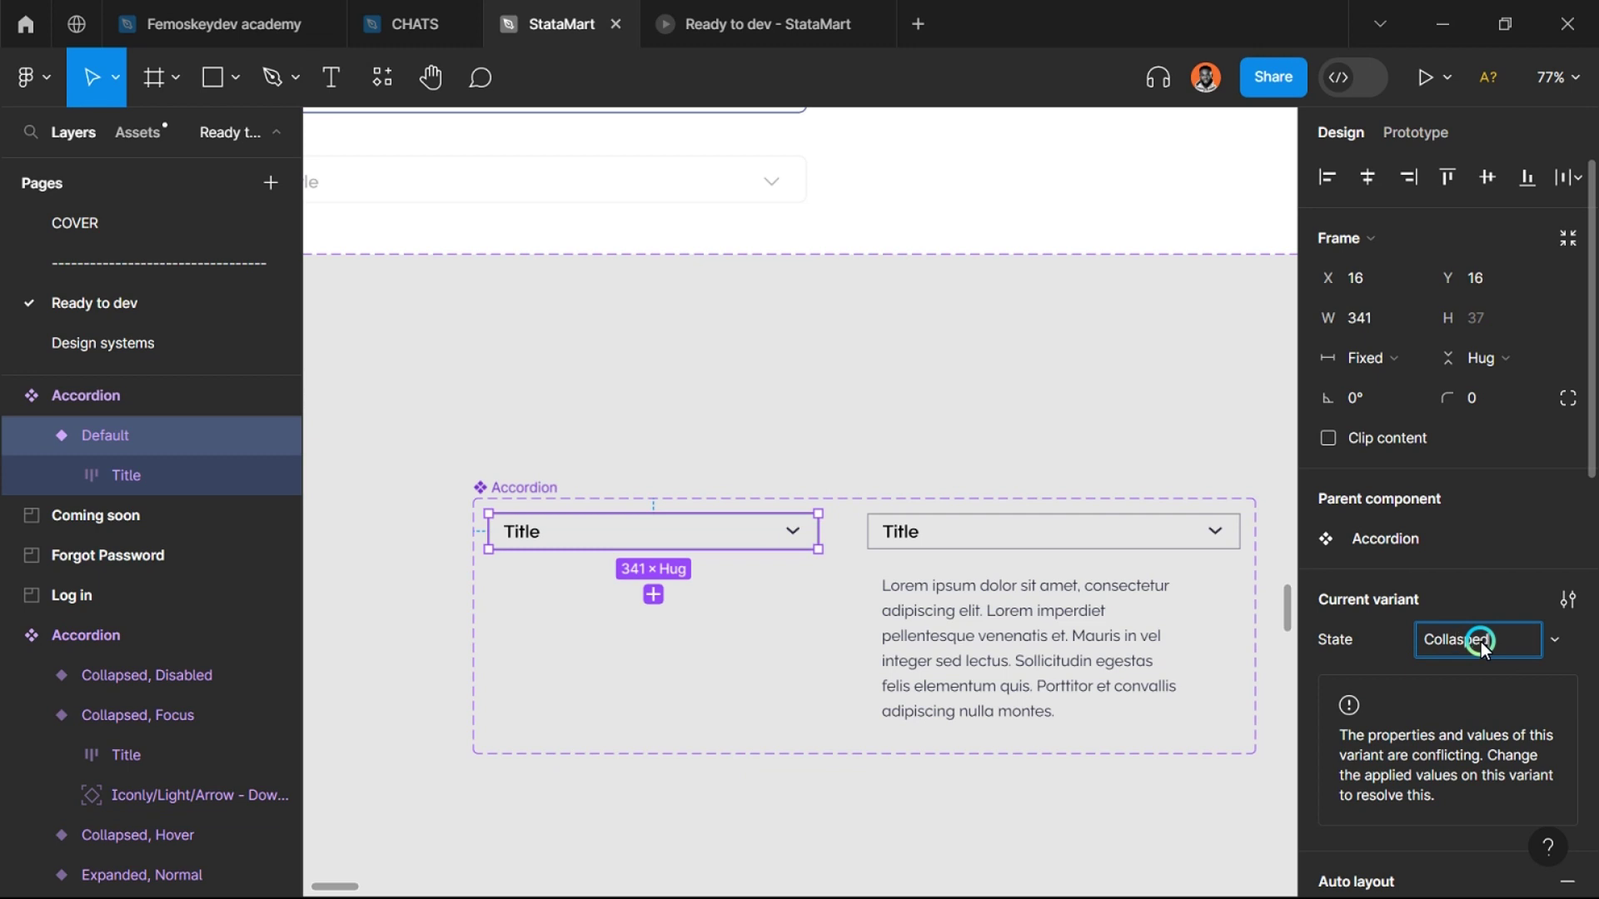
pyautogui.press('Return')
# Step: Set the right variant's State value to Expanded
pyautogui.click(1082, 626)
pyautogui.click(1497, 643)
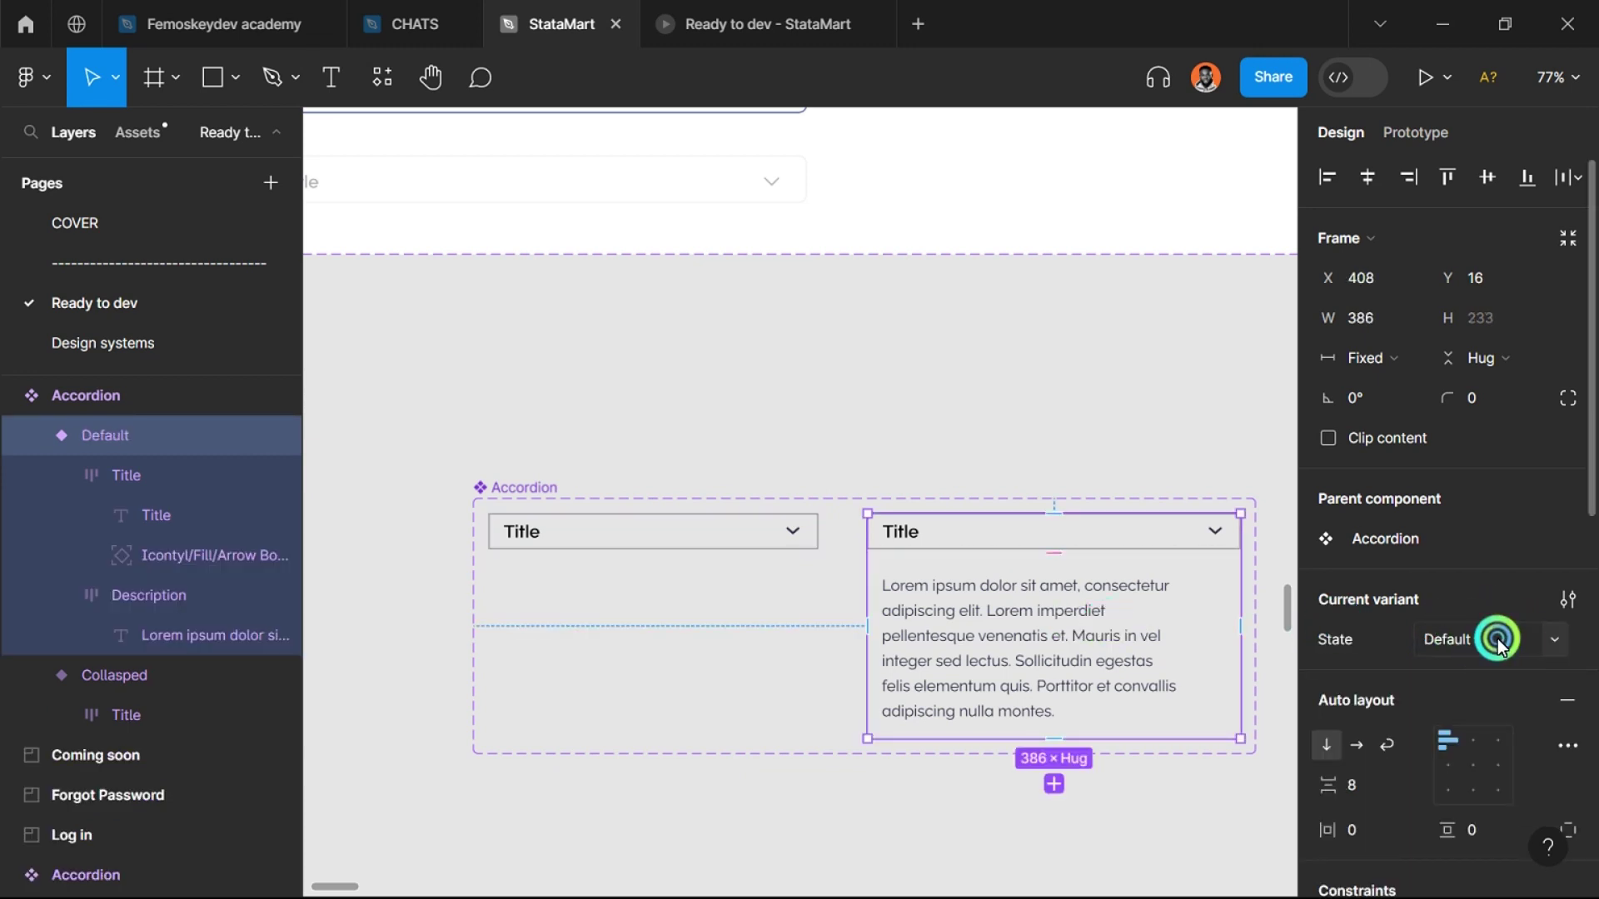
pyautogui.write('Ex')
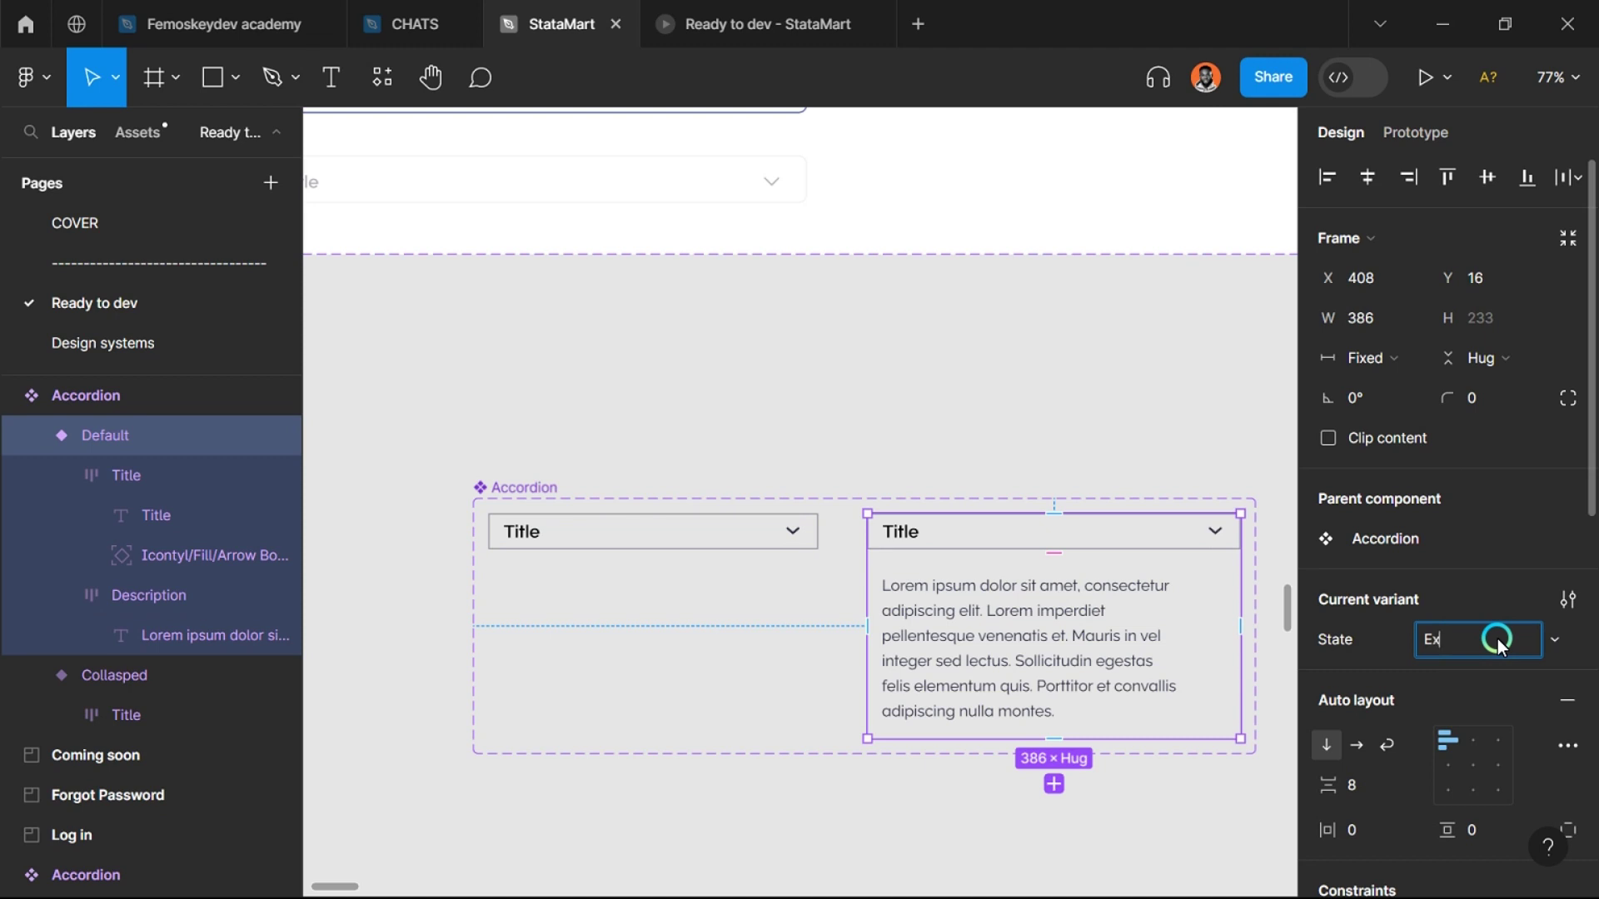
pyautogui.write('panded')
pyautogui.press('Return')
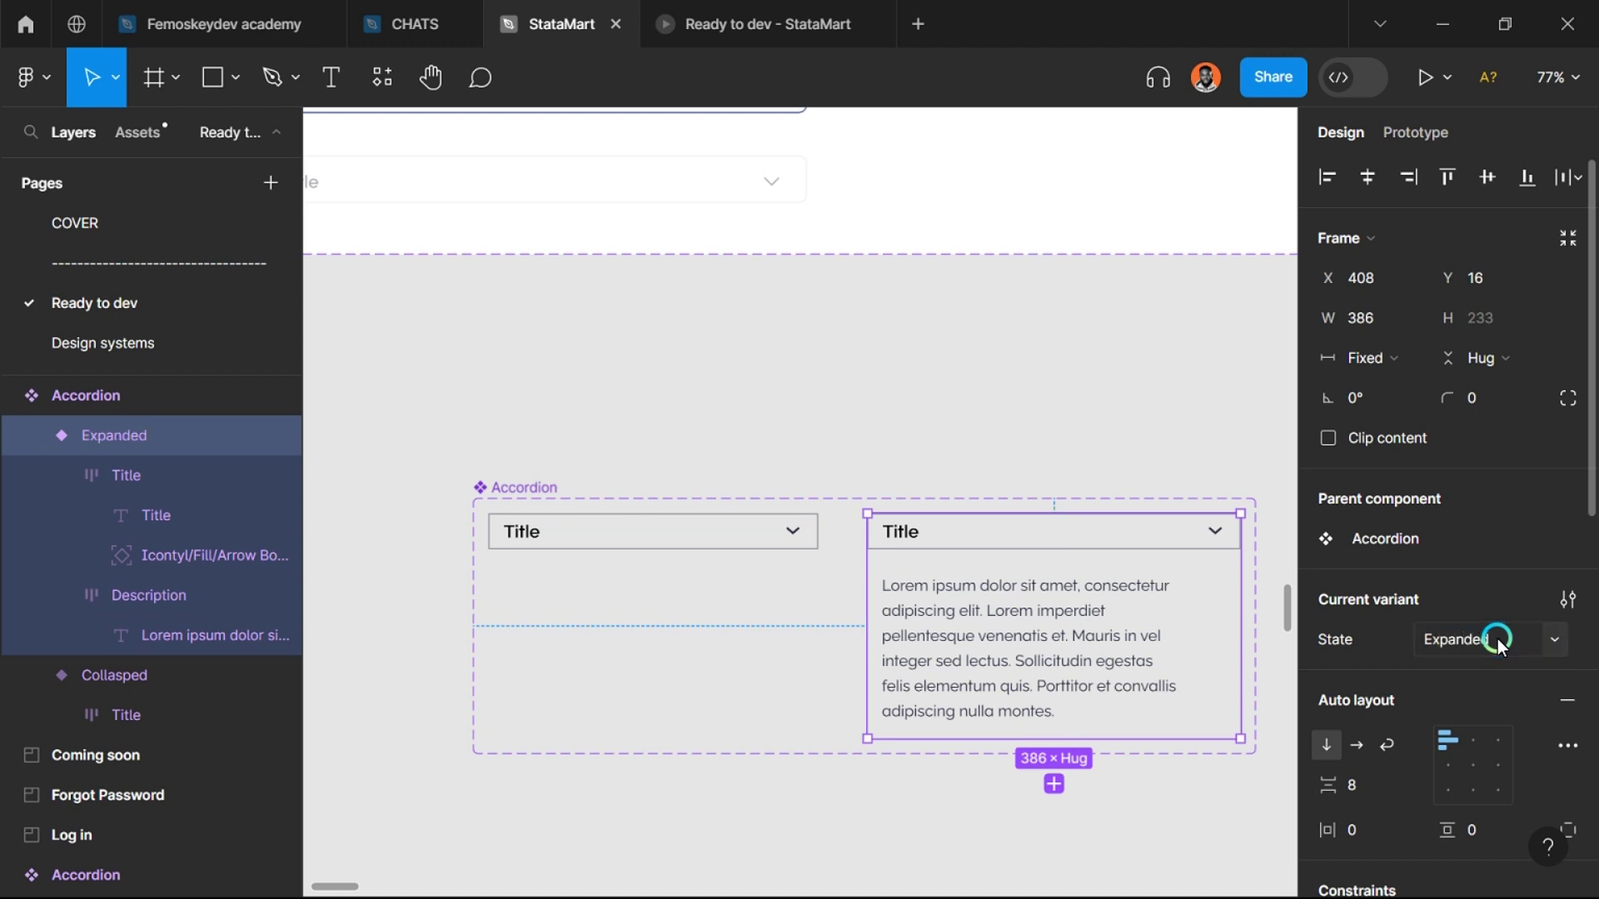
# Step: Review the Collasped and Expanded variants, ending with Collasped selected in Prototype
pyautogui.click(699, 531)
pyautogui.click(931, 570)
pyautogui.scroll(-3, 708, 546)
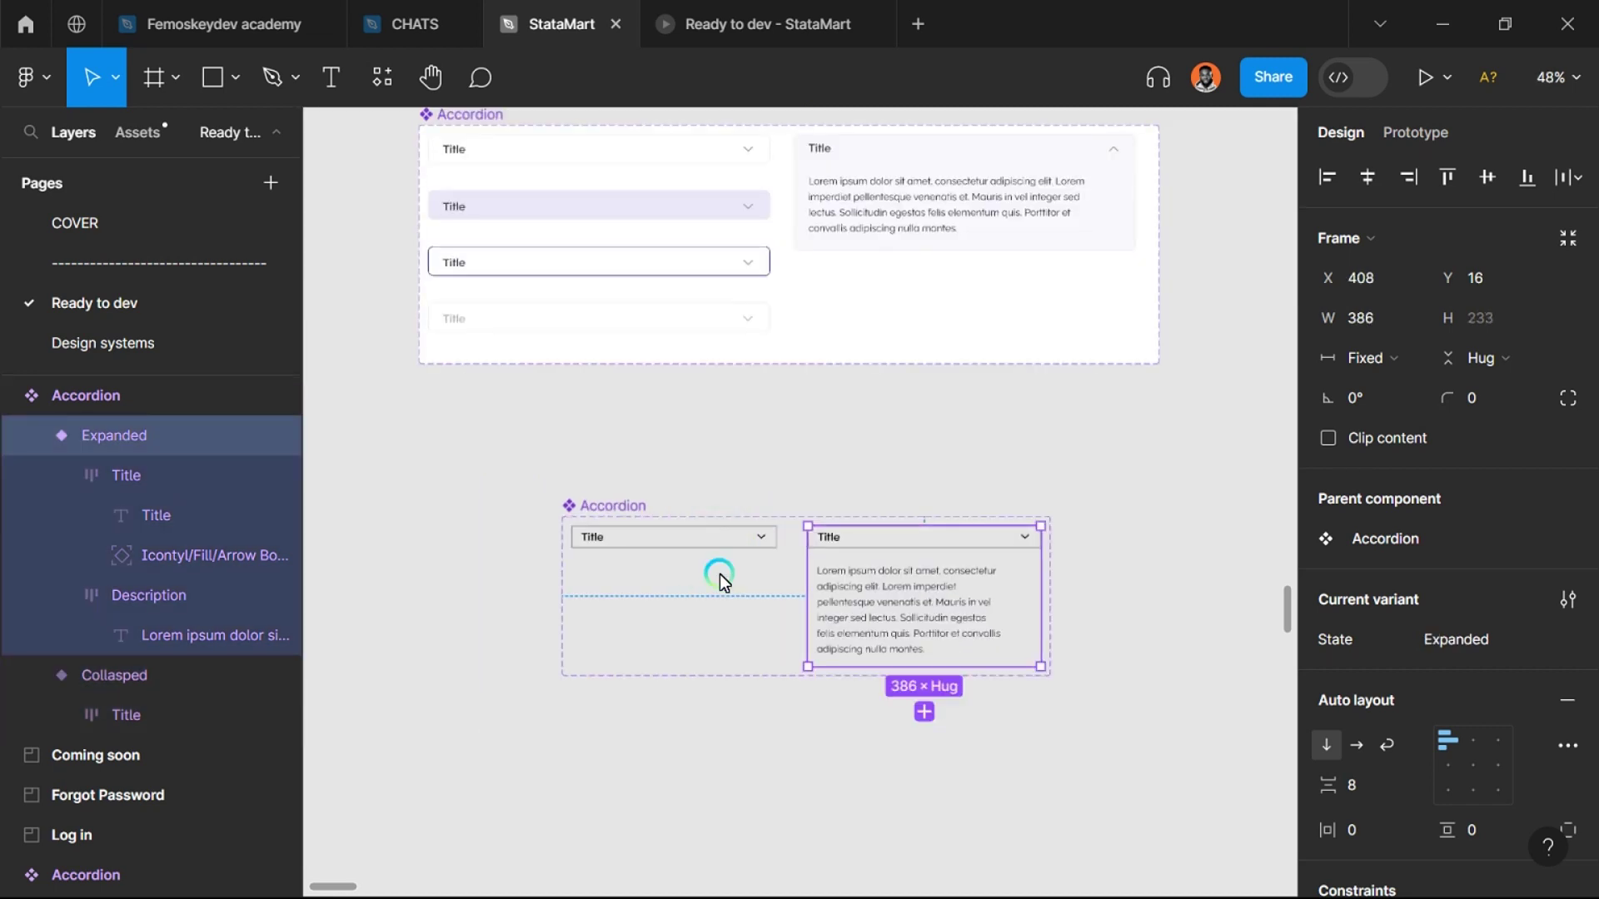
pyautogui.scroll(-2, 719, 573)
pyautogui.click(754, 666)
pyautogui.scroll(4, 766, 633)
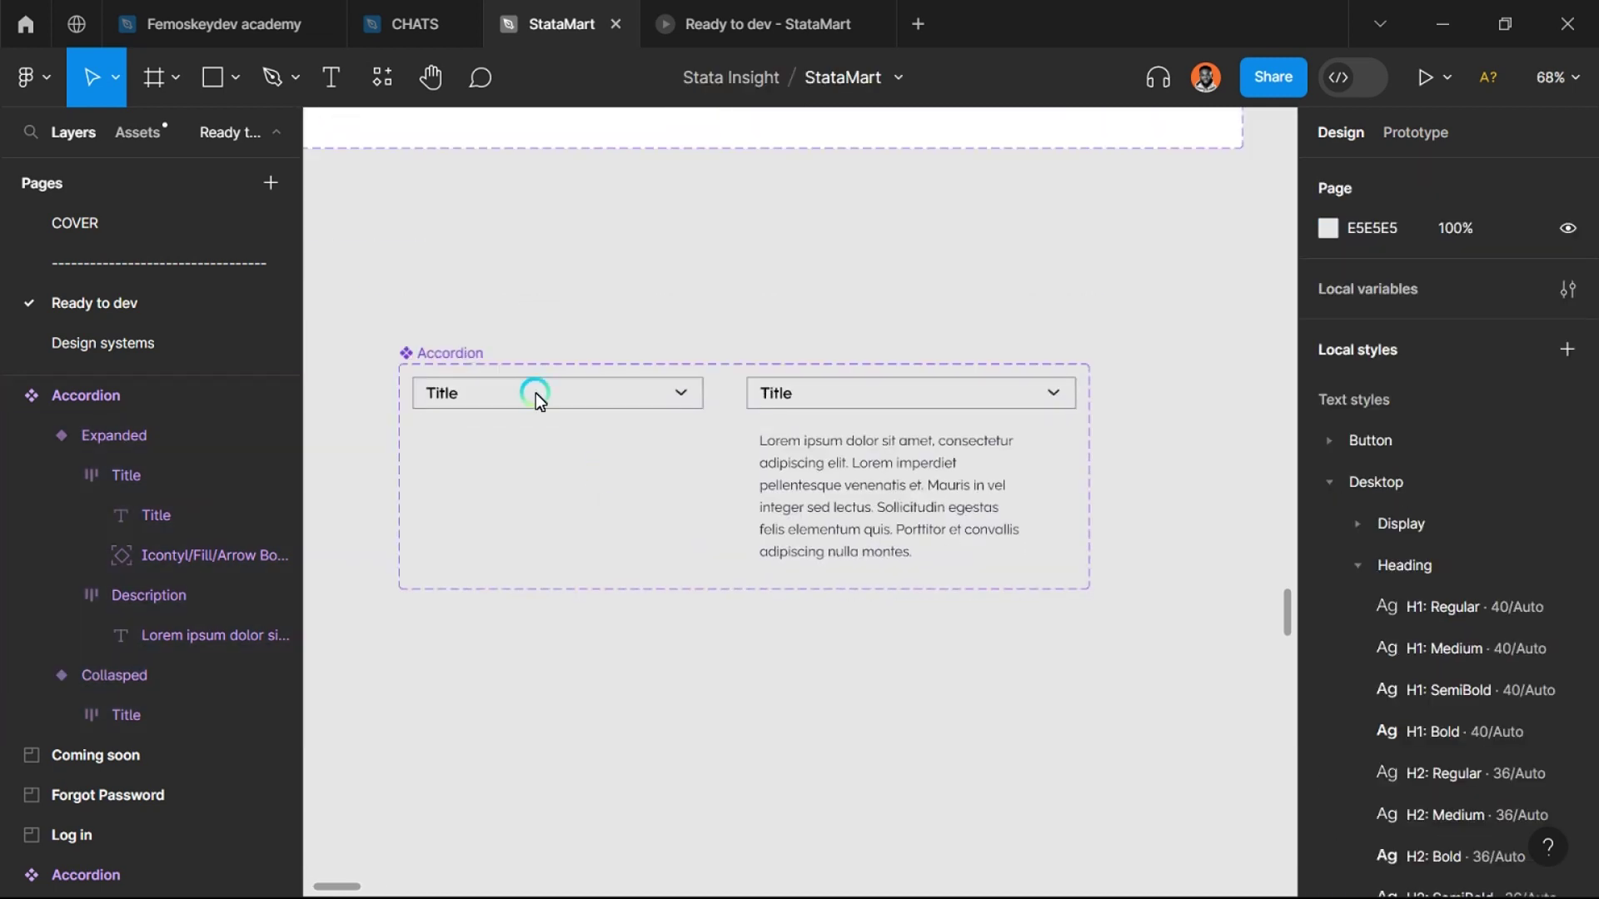
pyautogui.click(536, 393)
pyautogui.click(776, 515)
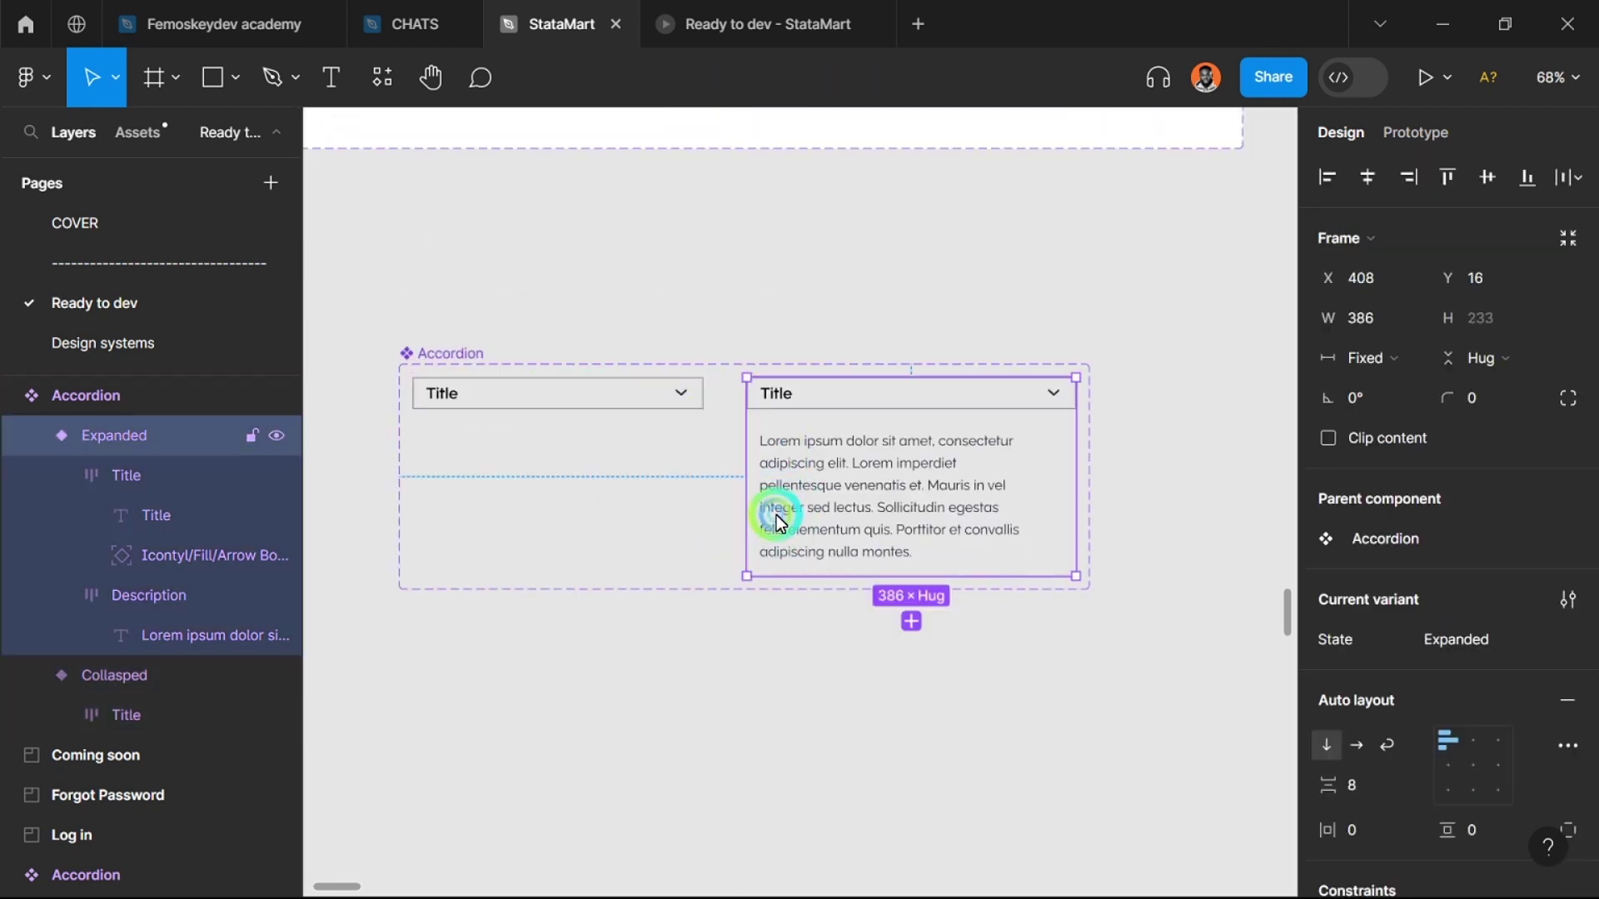
pyautogui.click(743, 606)
pyautogui.click(637, 431)
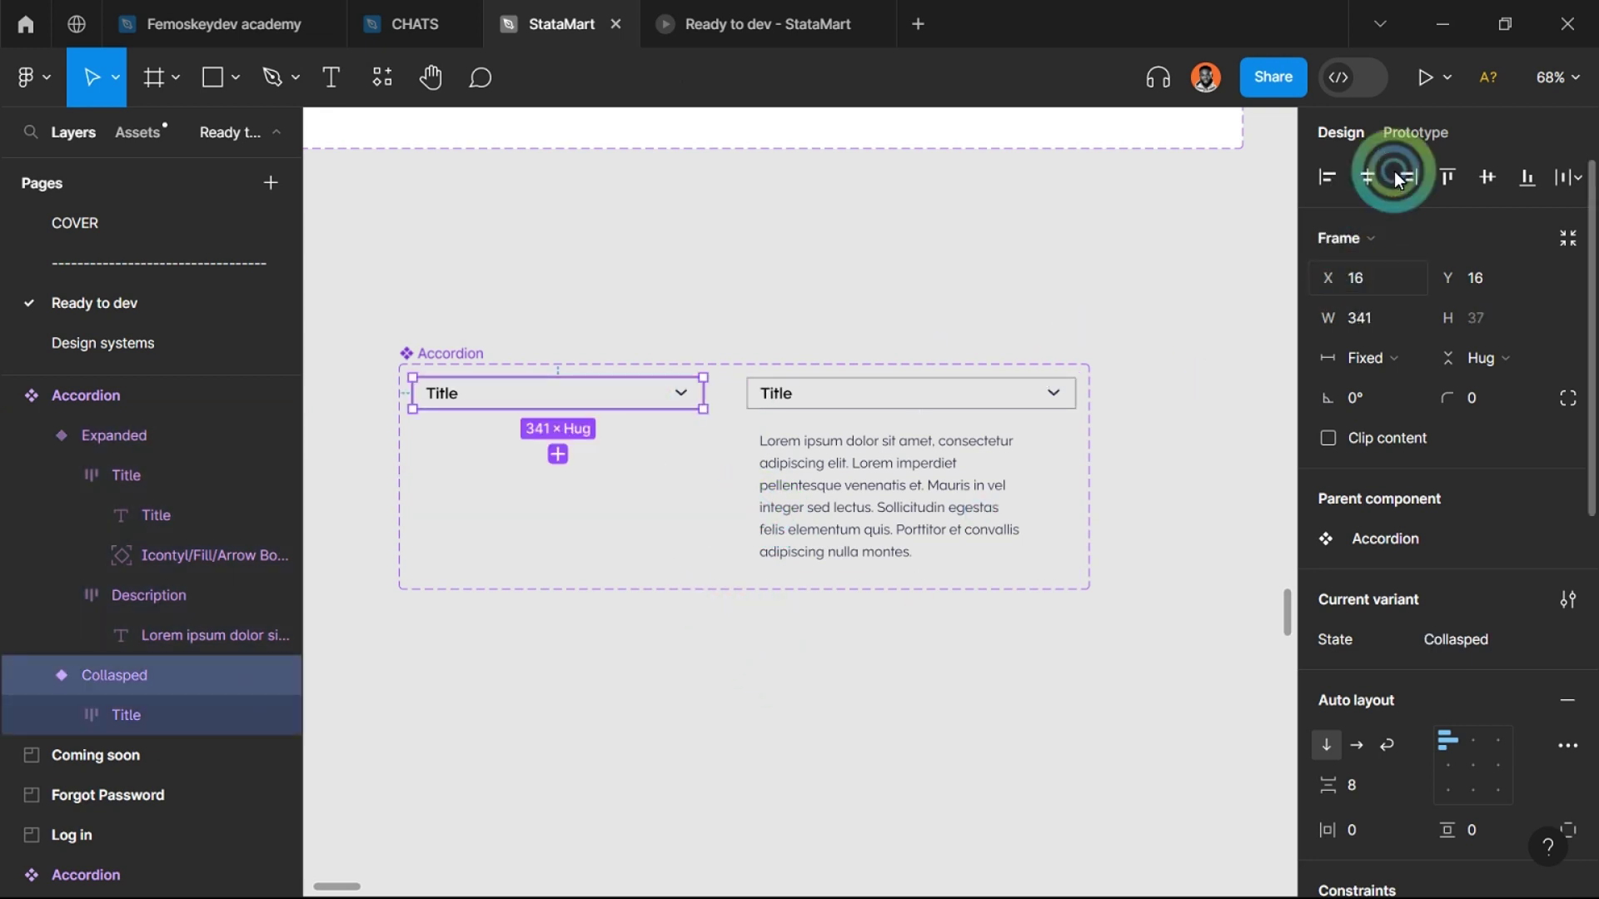
pyautogui.click(1414, 135)
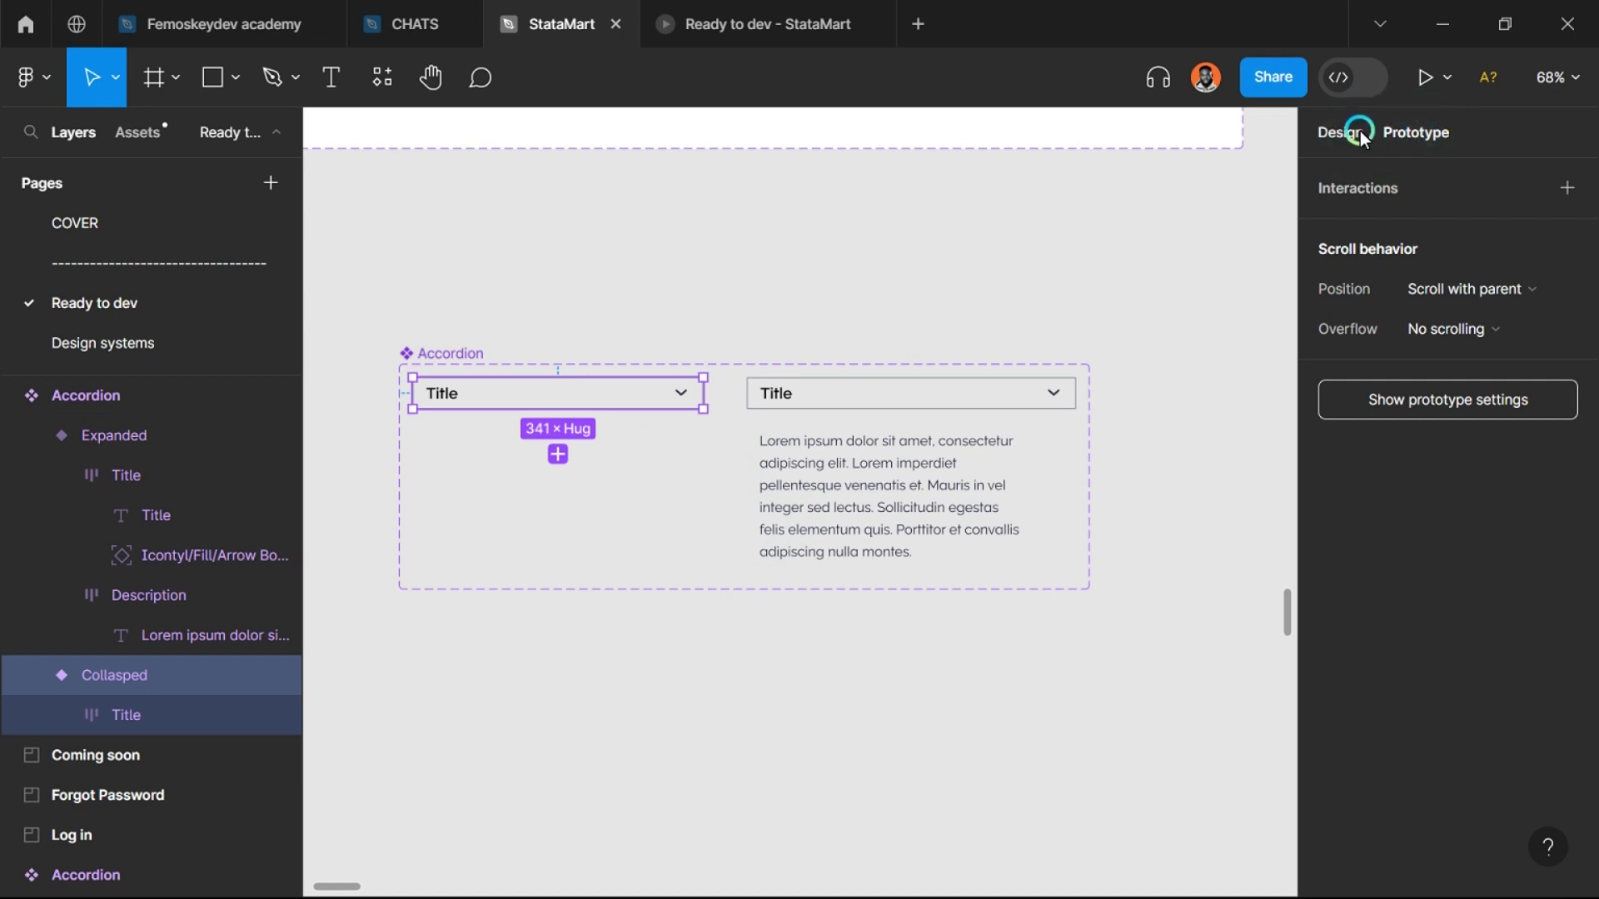
# Step: Connect the Collasped variant's title to the Expanded variant
pyautogui.click(1412, 133)
pyautogui.scroll(5, 636, 415)
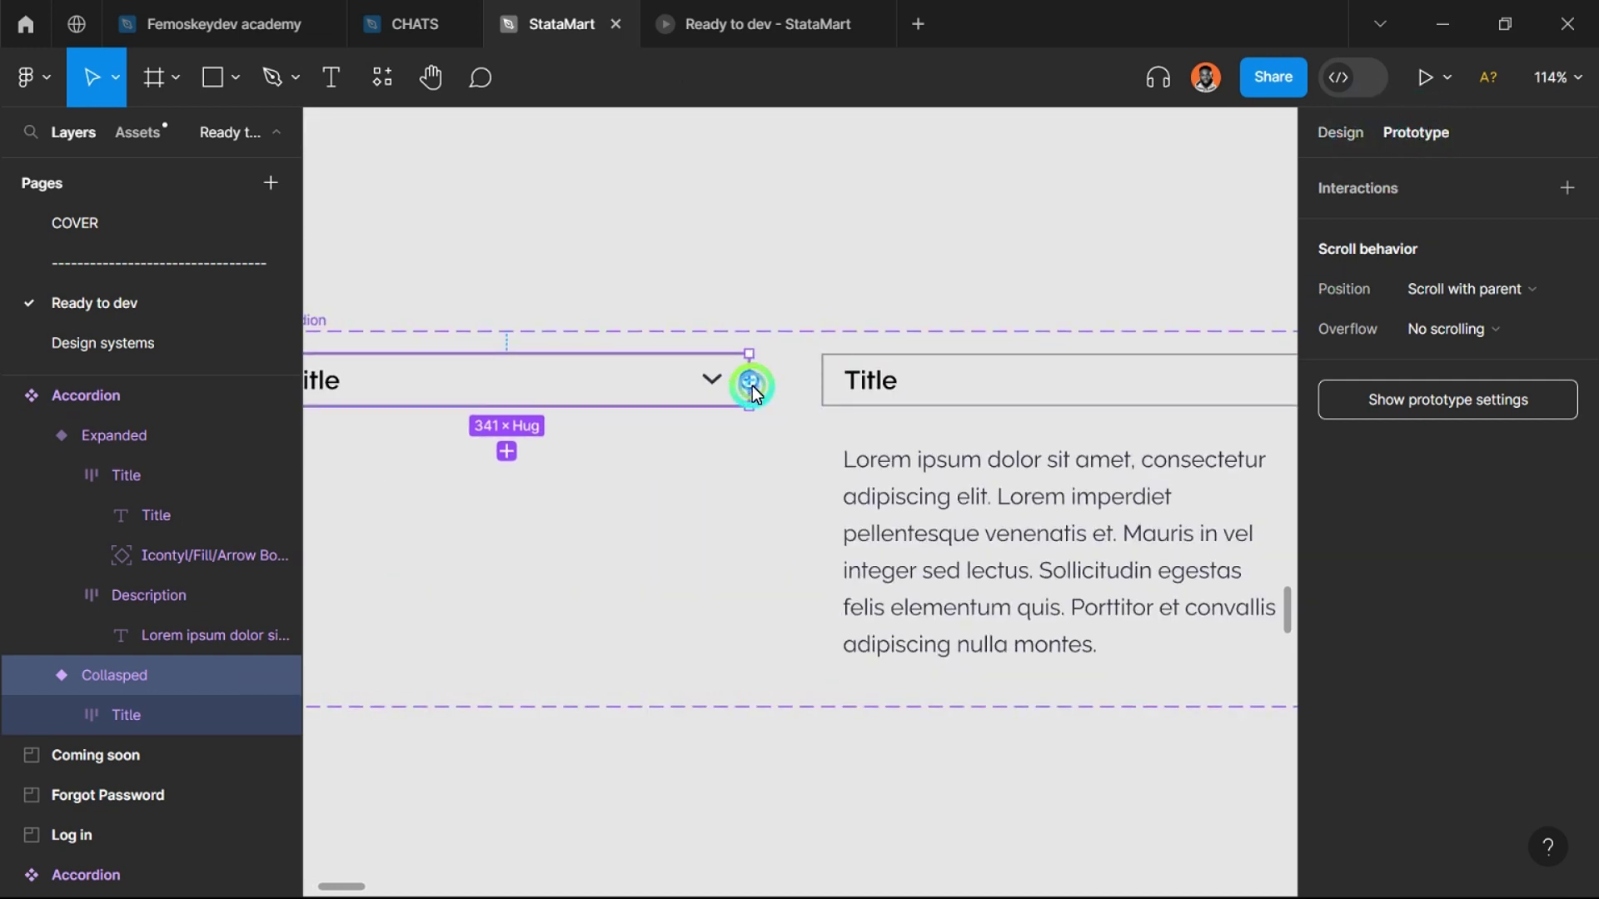
pyautogui.moveTo(792, 423); pyautogui.dragTo(761, 518)
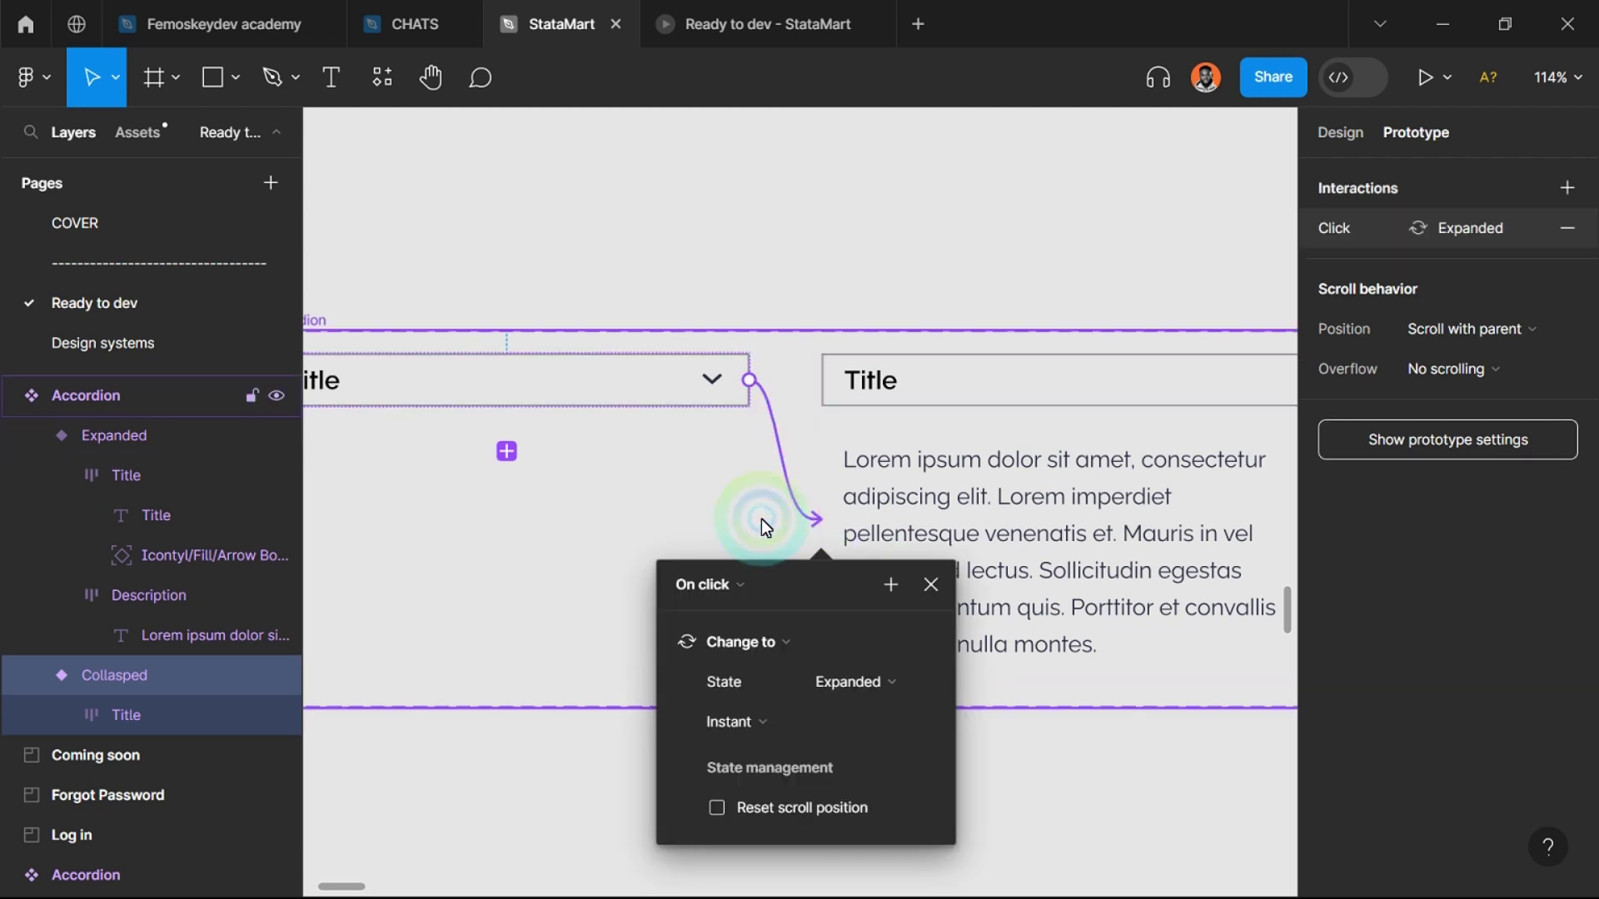
pyautogui.scroll(-3, 761, 518)
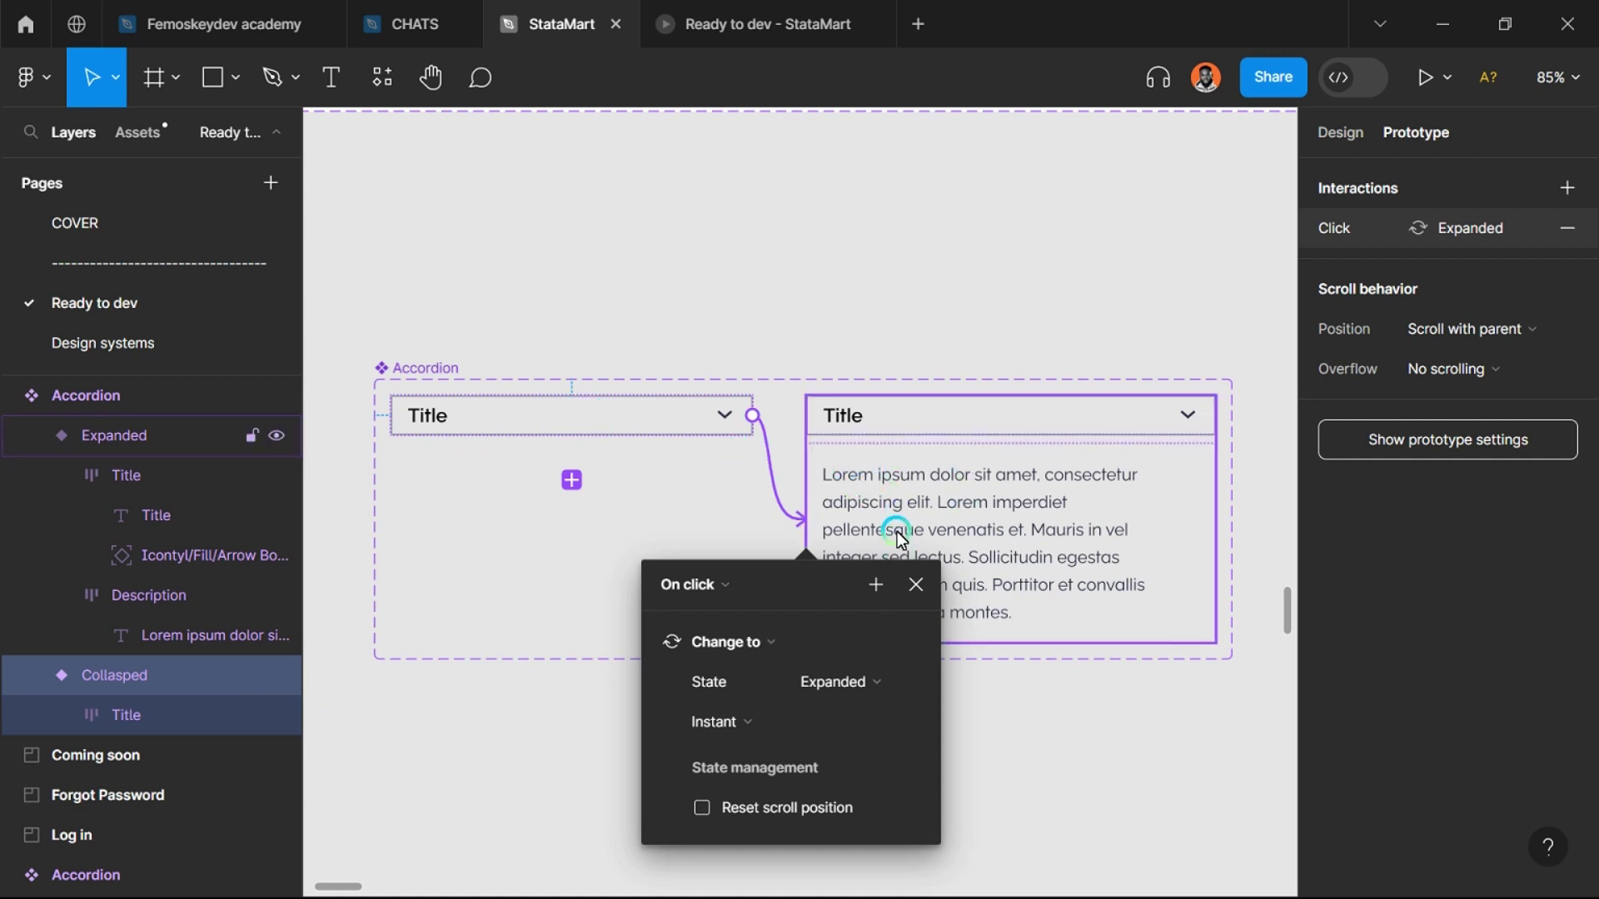
pyautogui.click(801, 568)
pyautogui.moveTo(790, 559); pyautogui.dragTo(767, 247)
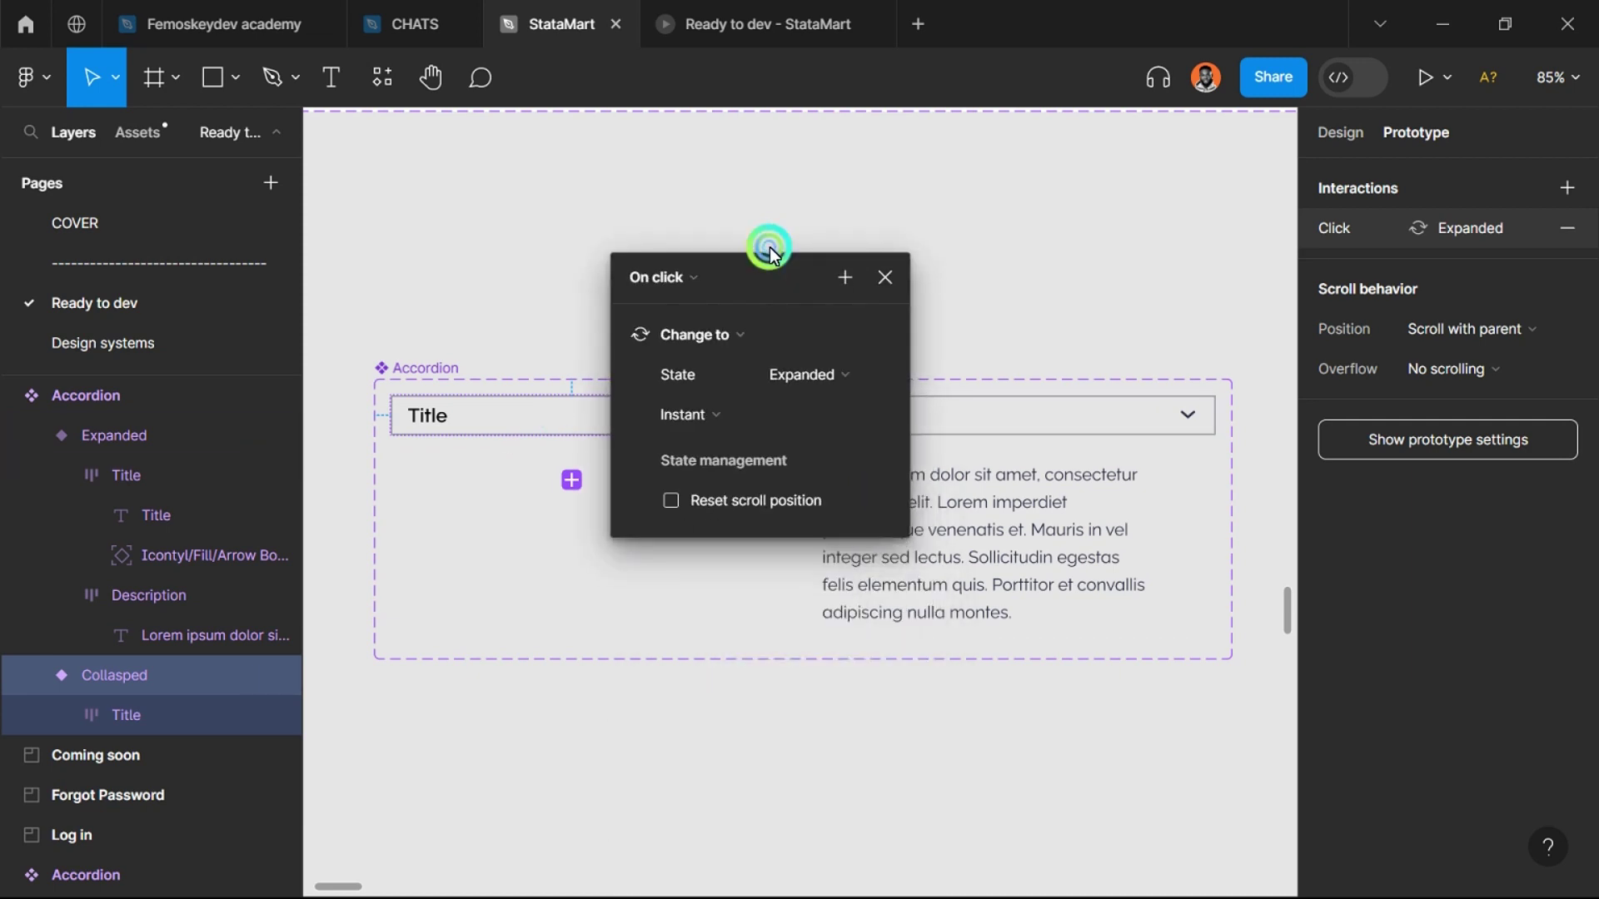
# Step: Set the interaction to Change to with Smart animate, Ease out, 300ms
pyautogui.click(717, 333)
pyautogui.click(717, 333)
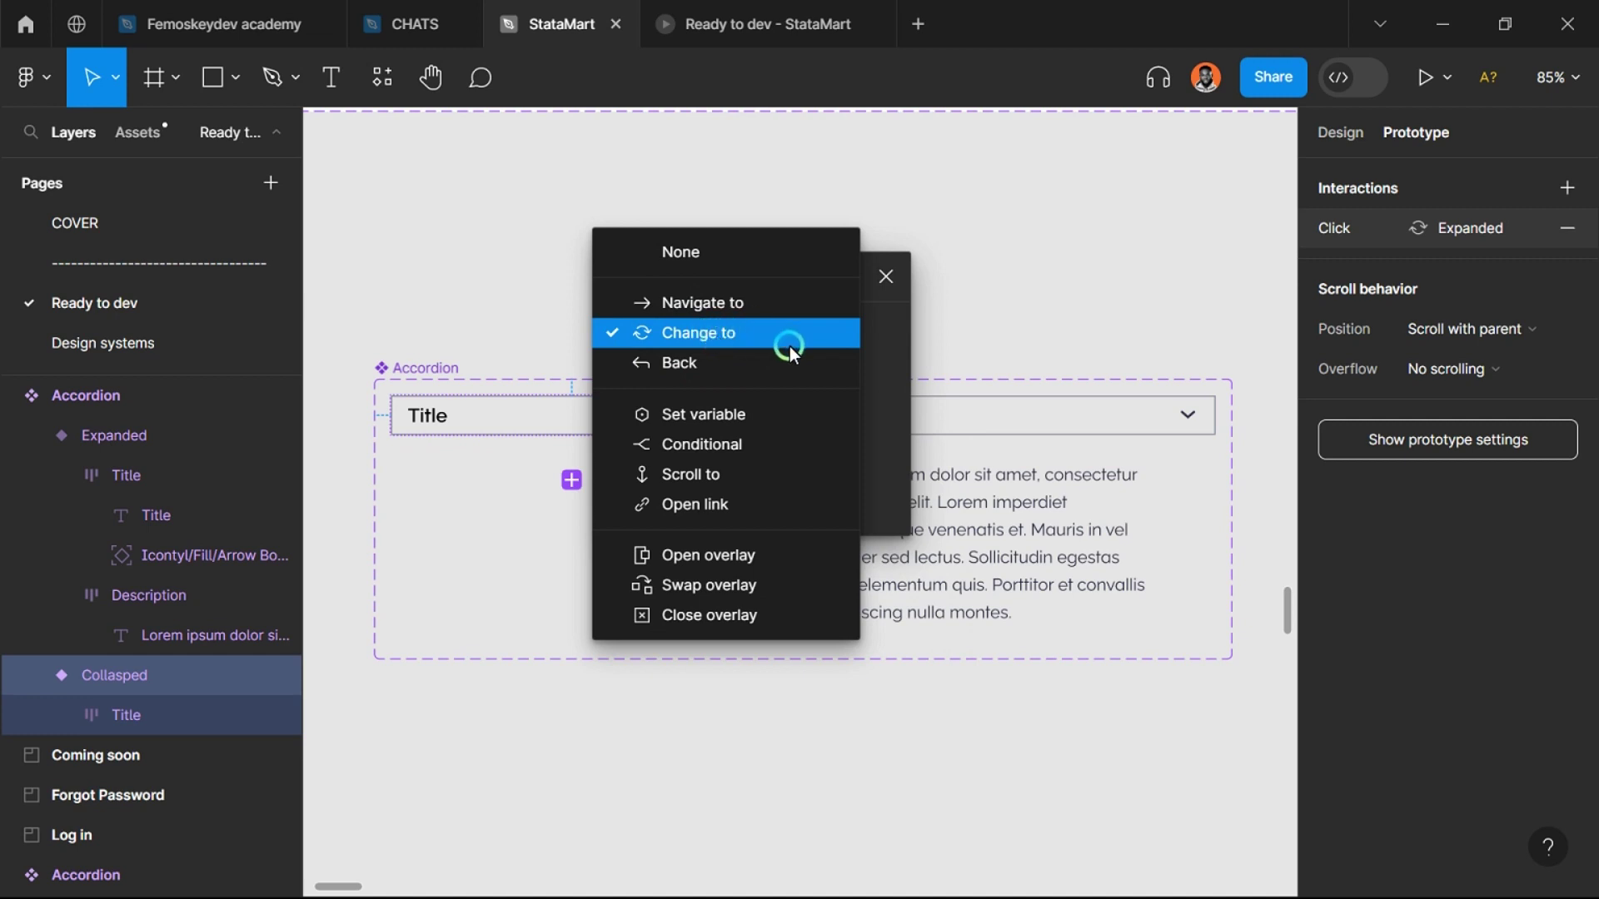
pyautogui.click(727, 341)
pyautogui.click(721, 337)
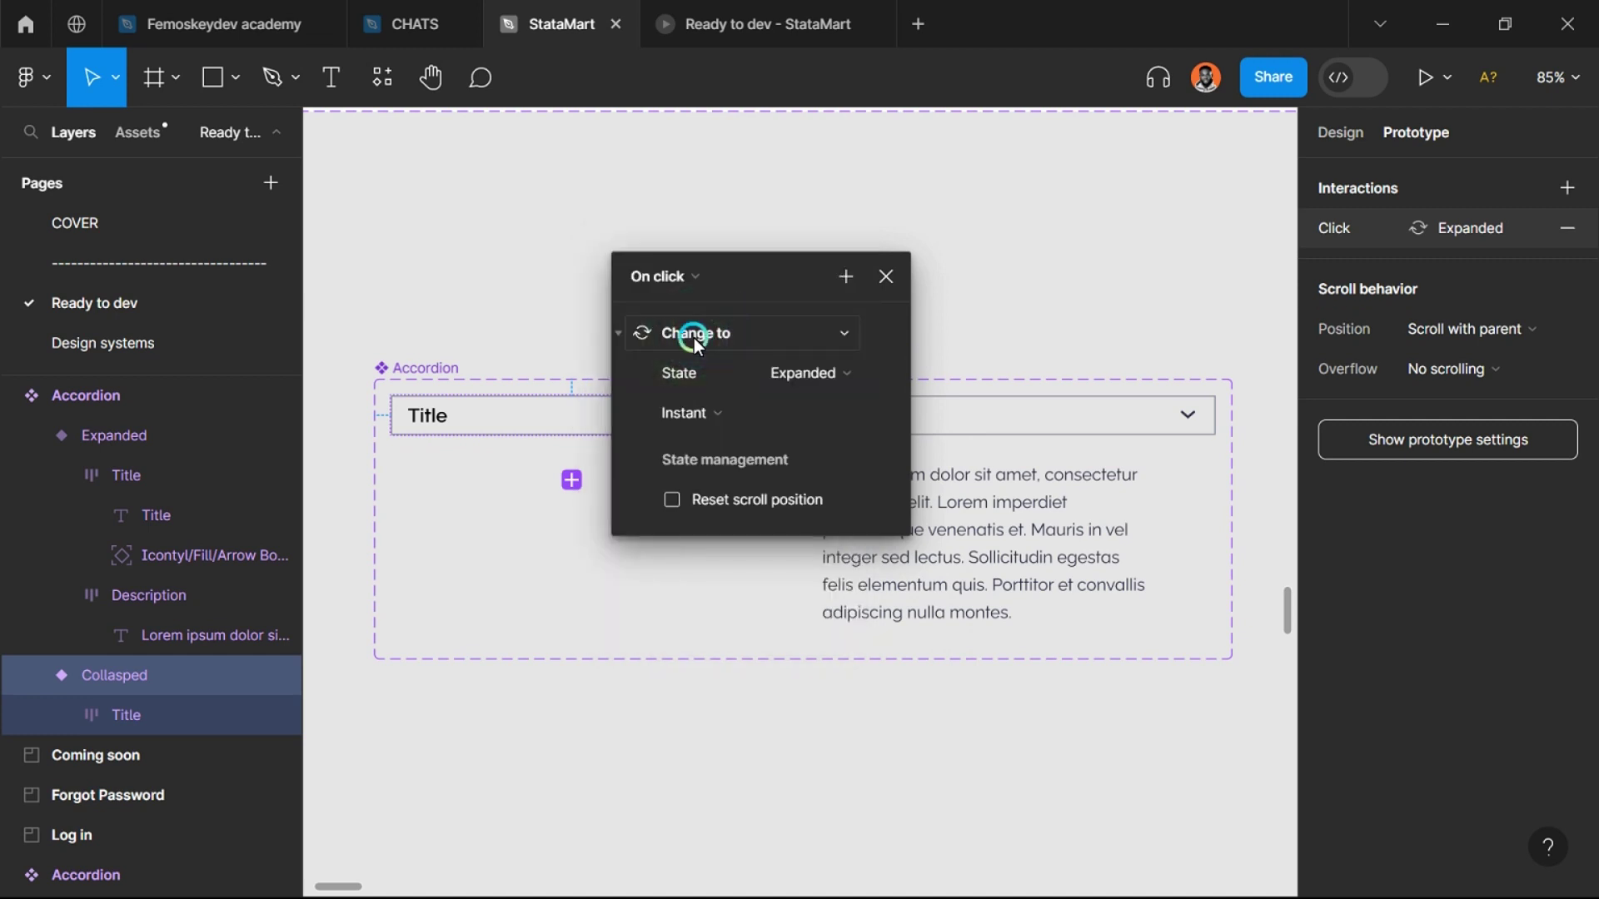
pyautogui.click(696, 374)
pyautogui.click(703, 418)
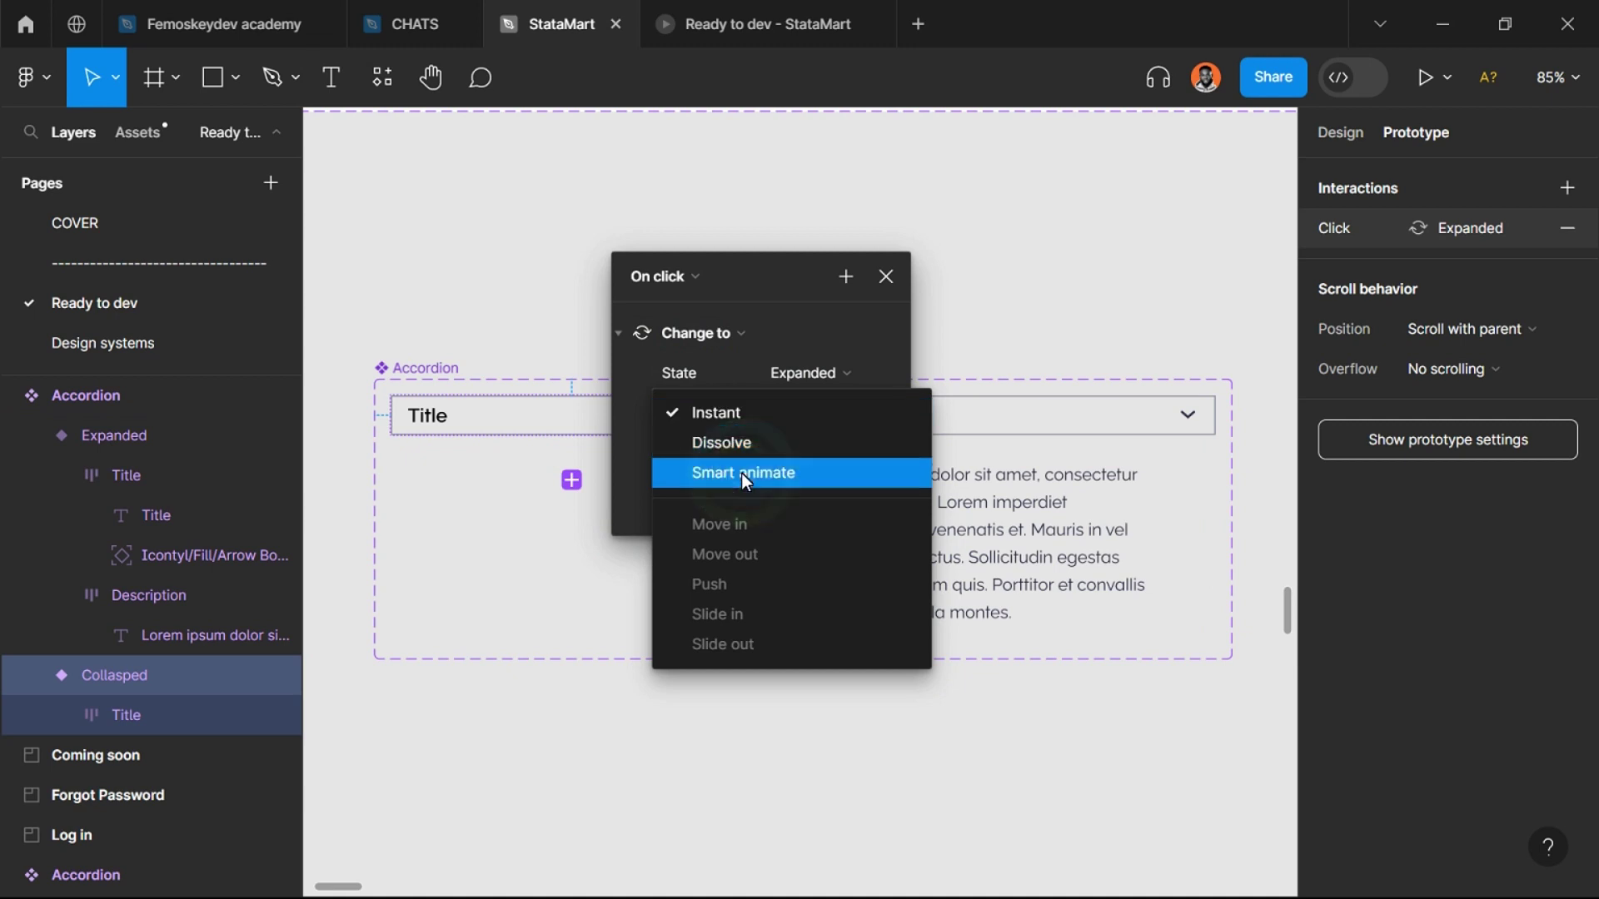
pyautogui.click(743, 476)
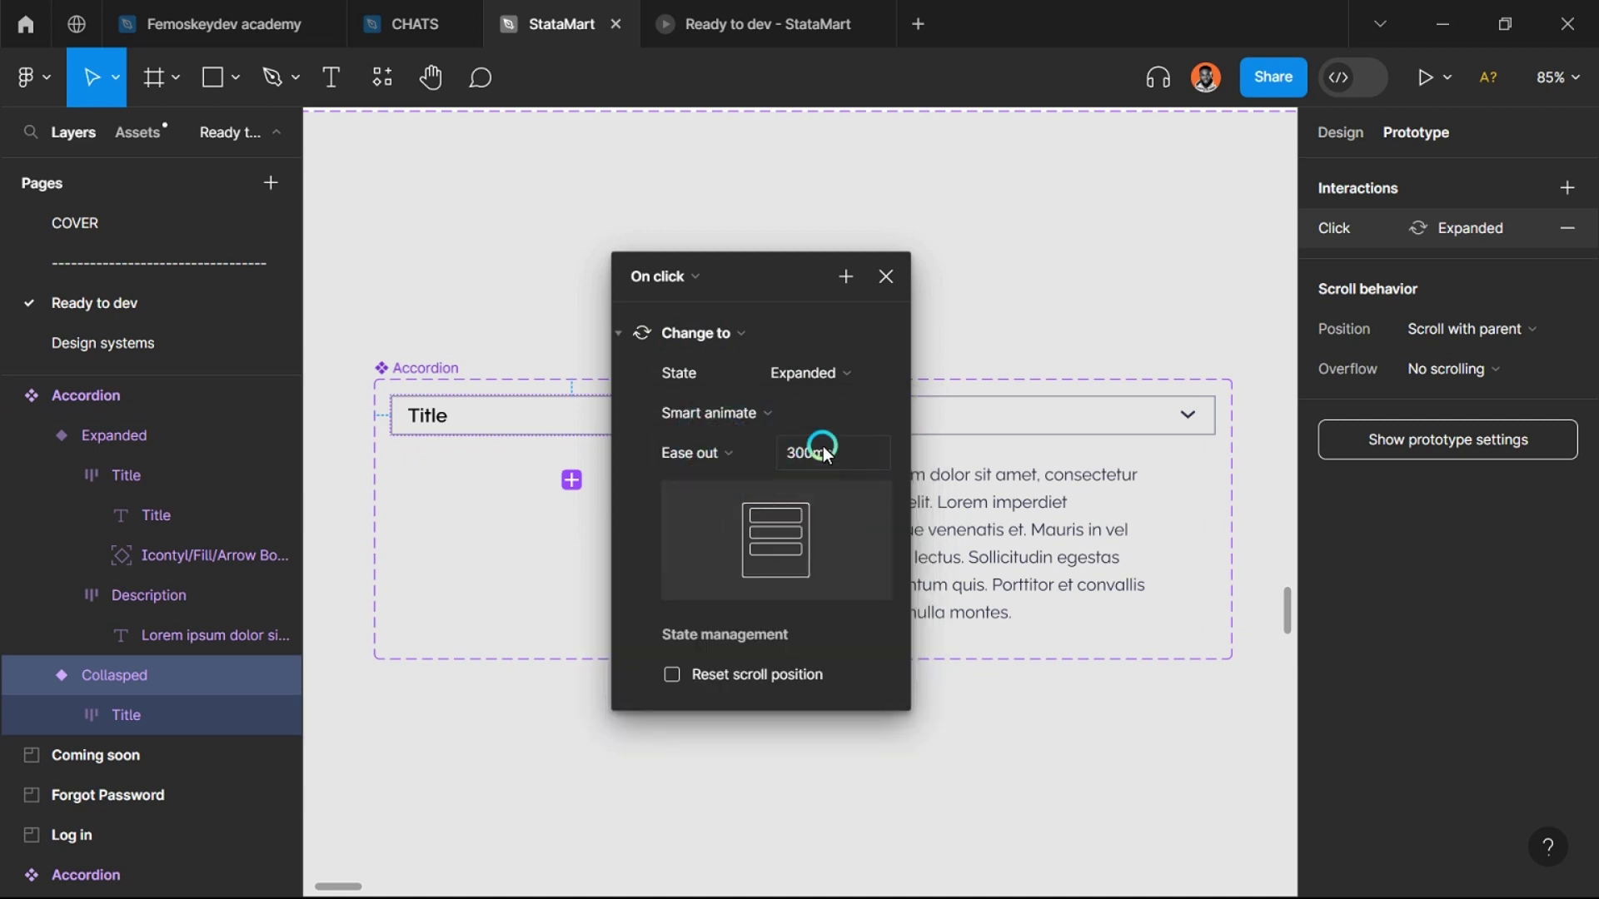
pyautogui.click(881, 272)
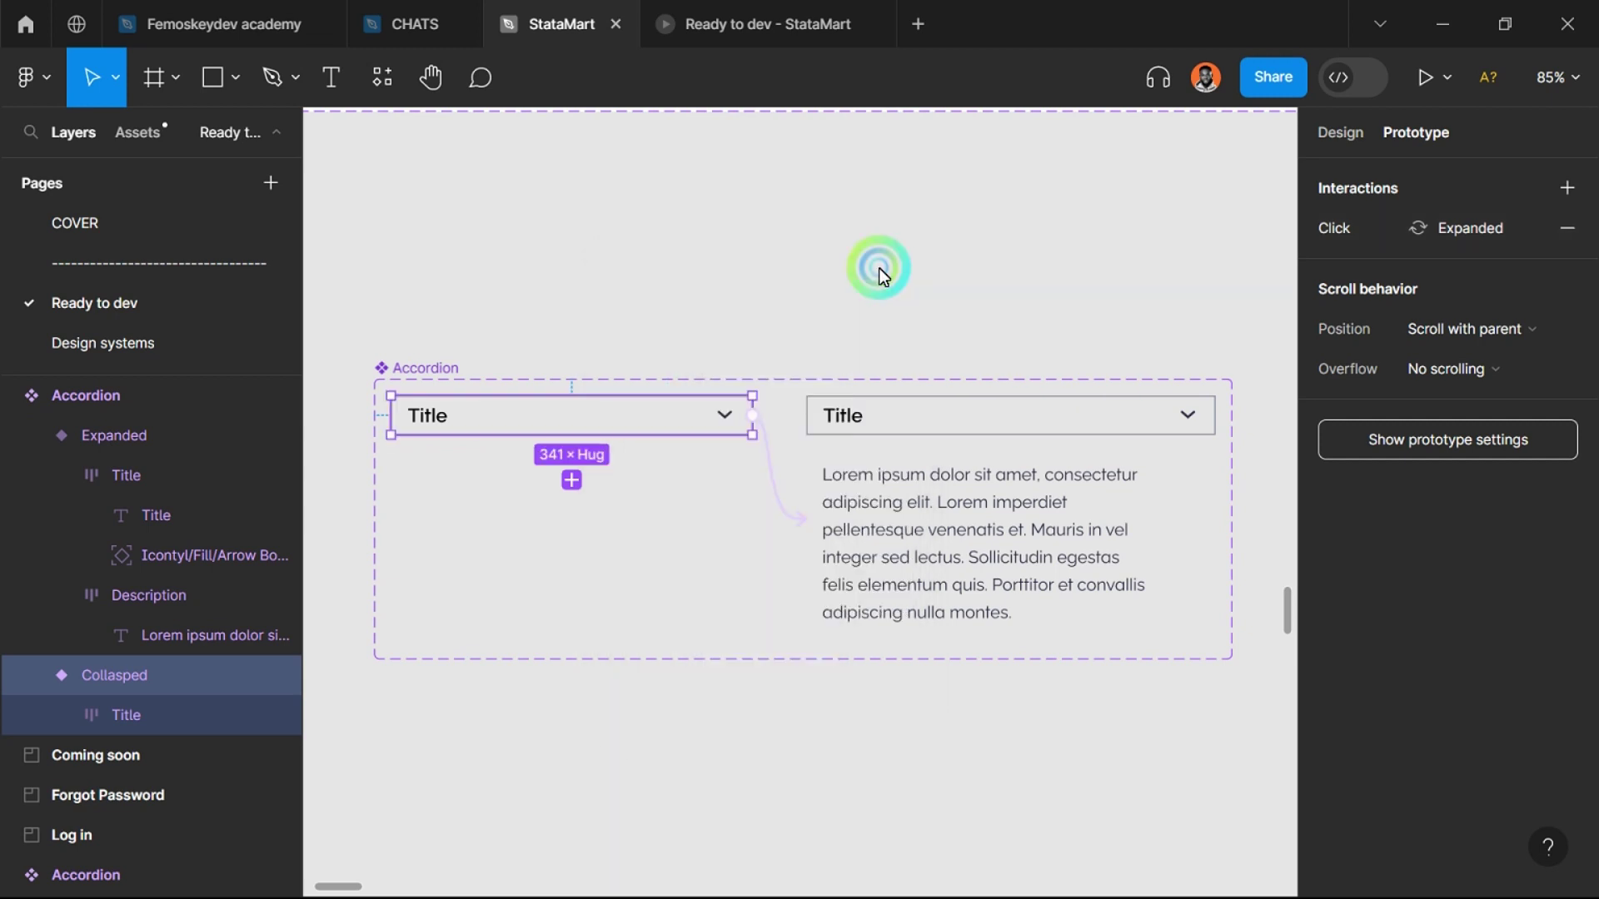
# Step: Link the Expanded variant's Title back to Collasped with Smart animate, Ease out, 300ms
pyautogui.click(918, 694)
pyautogui.click(911, 622)
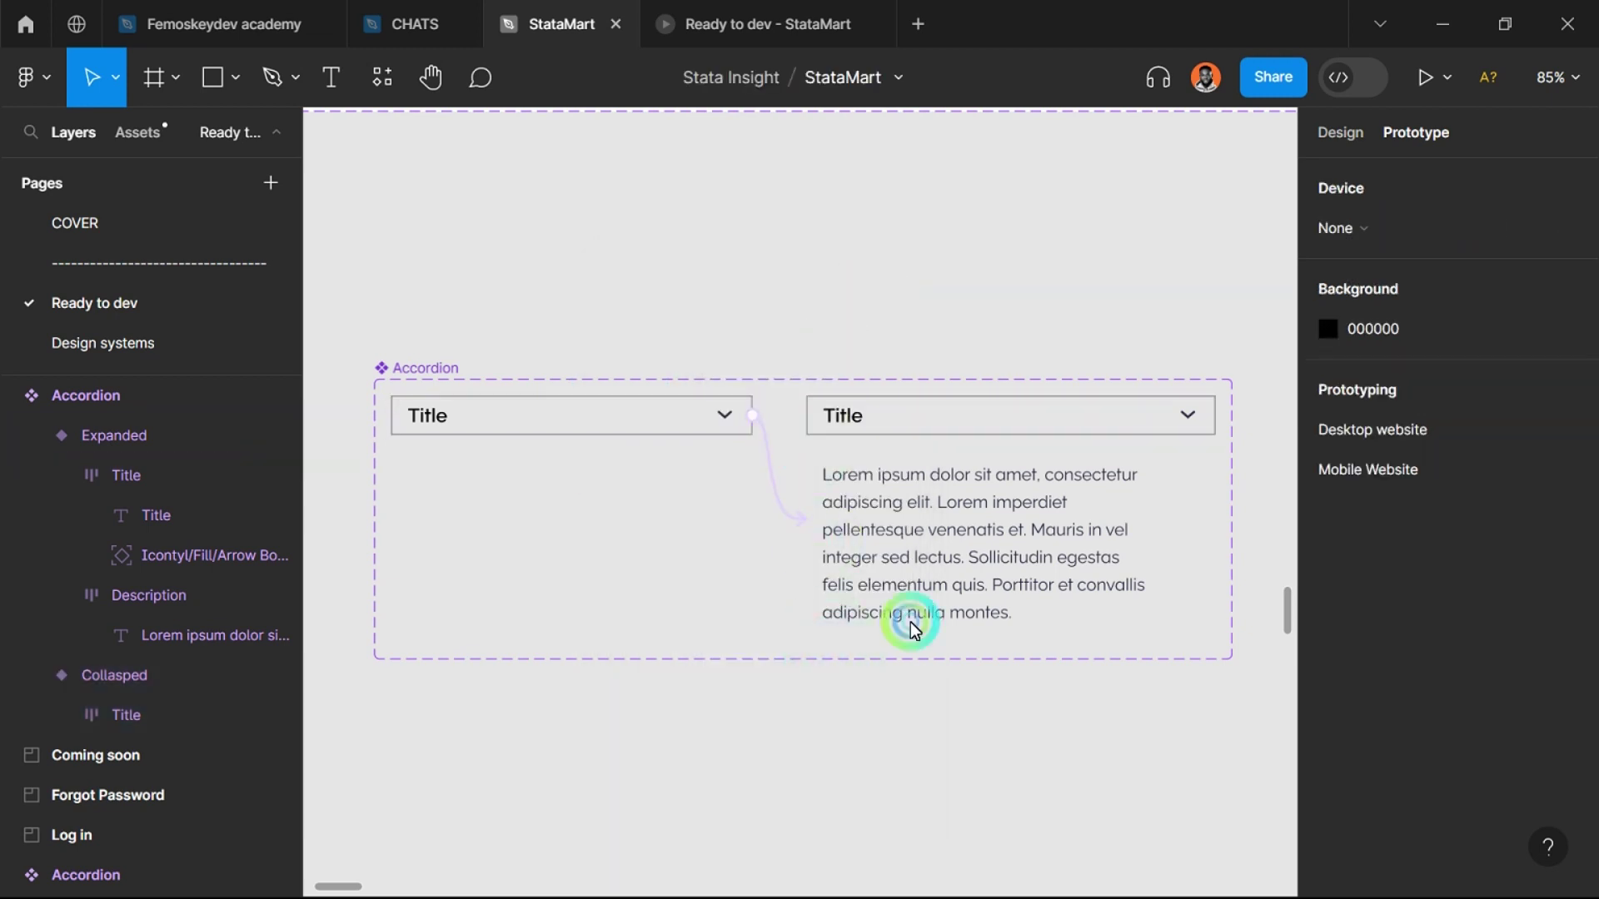
pyautogui.doubleClick(899, 433)
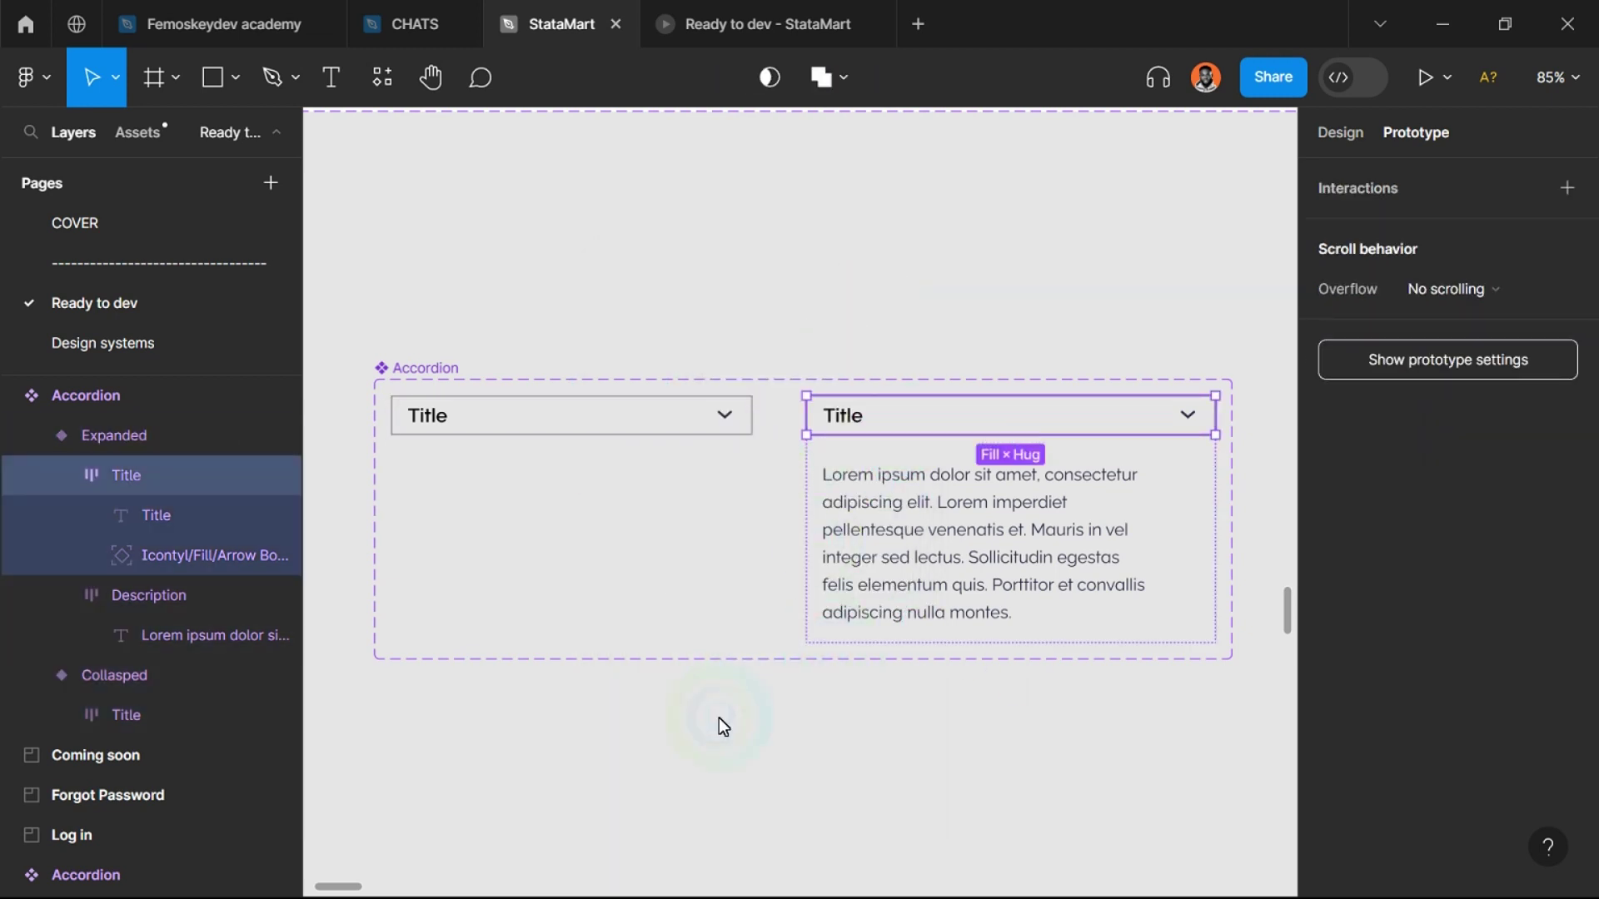
pyautogui.scroll(-5, 717, 718)
pyautogui.scroll(5, 986, 653)
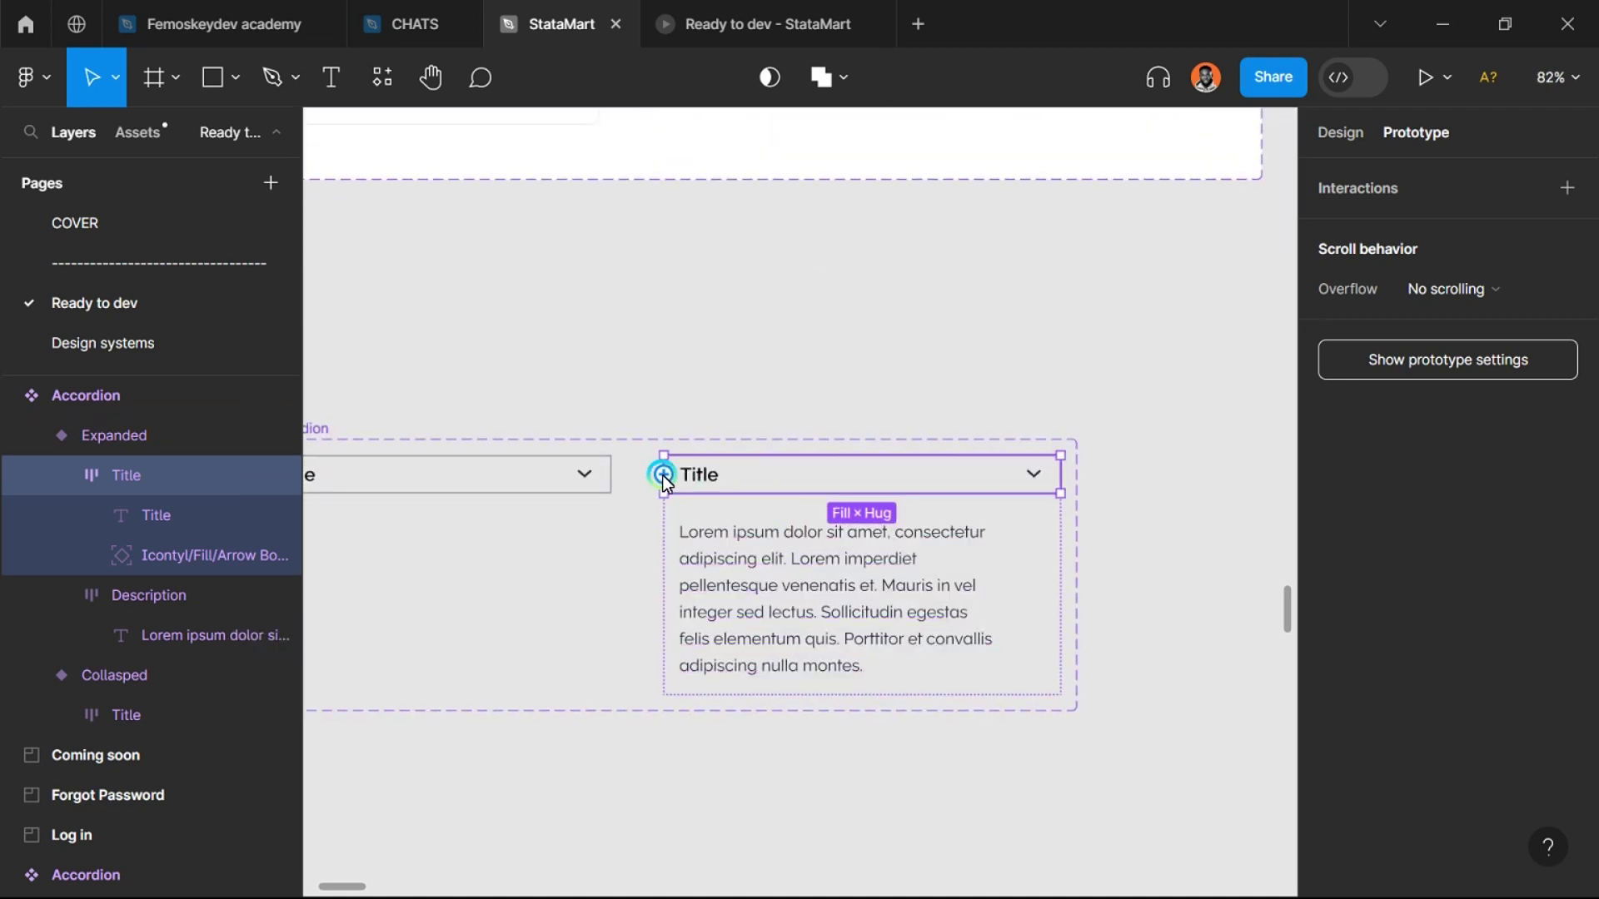
pyautogui.moveTo(663, 475); pyautogui.dragTo(573, 490)
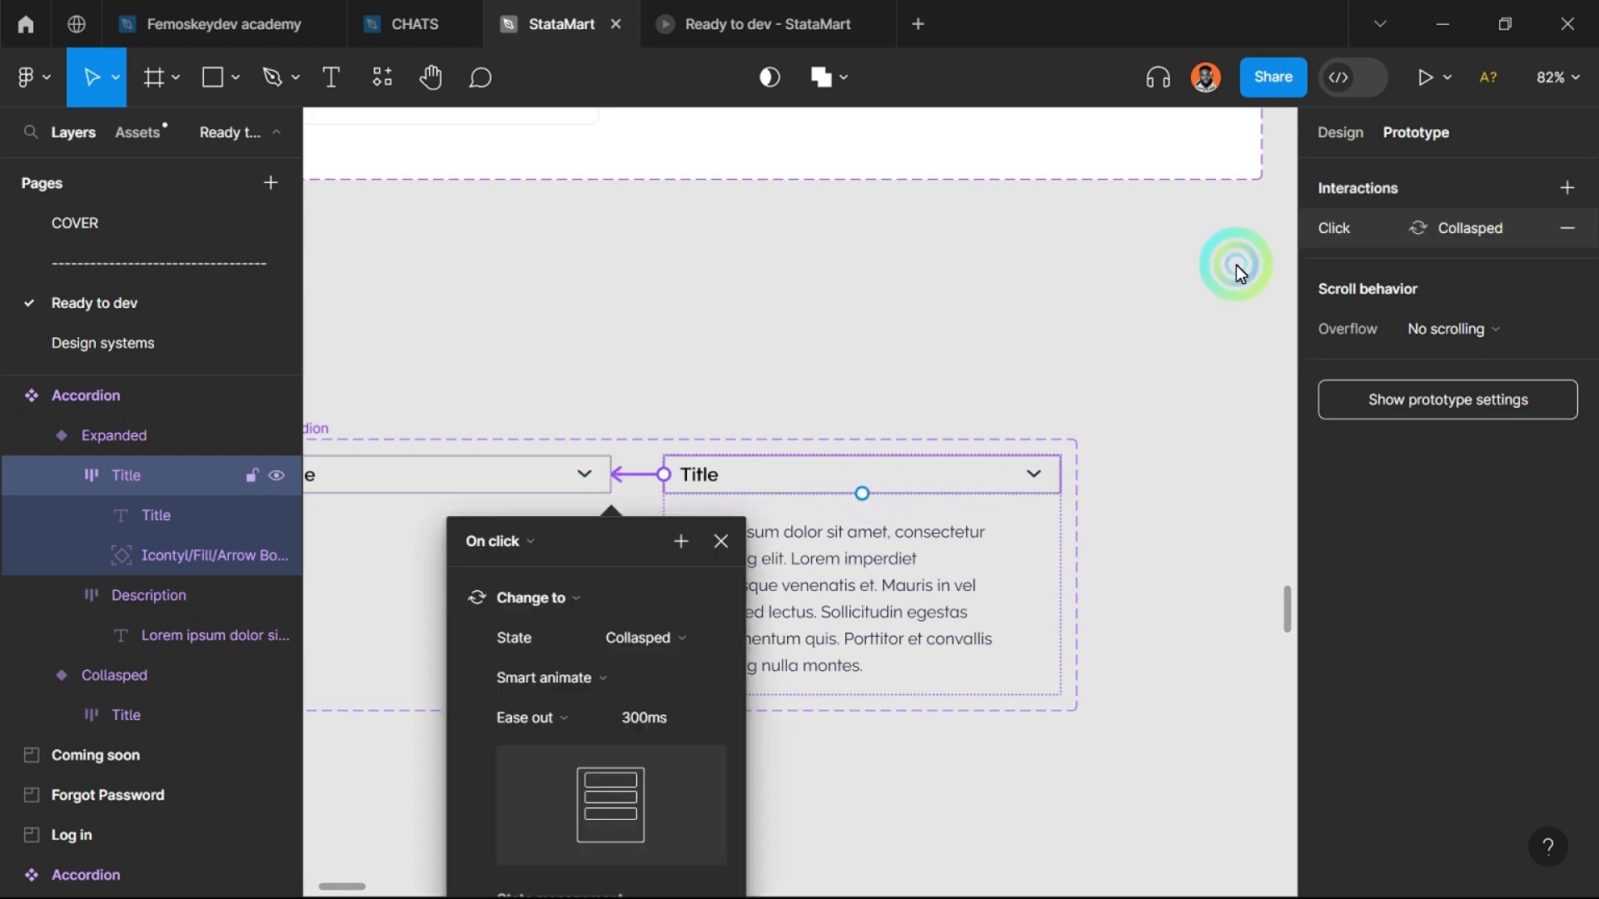
pyautogui.click(1327, 154)
pyautogui.click(871, 477)
pyautogui.scroll(3, 988, 531)
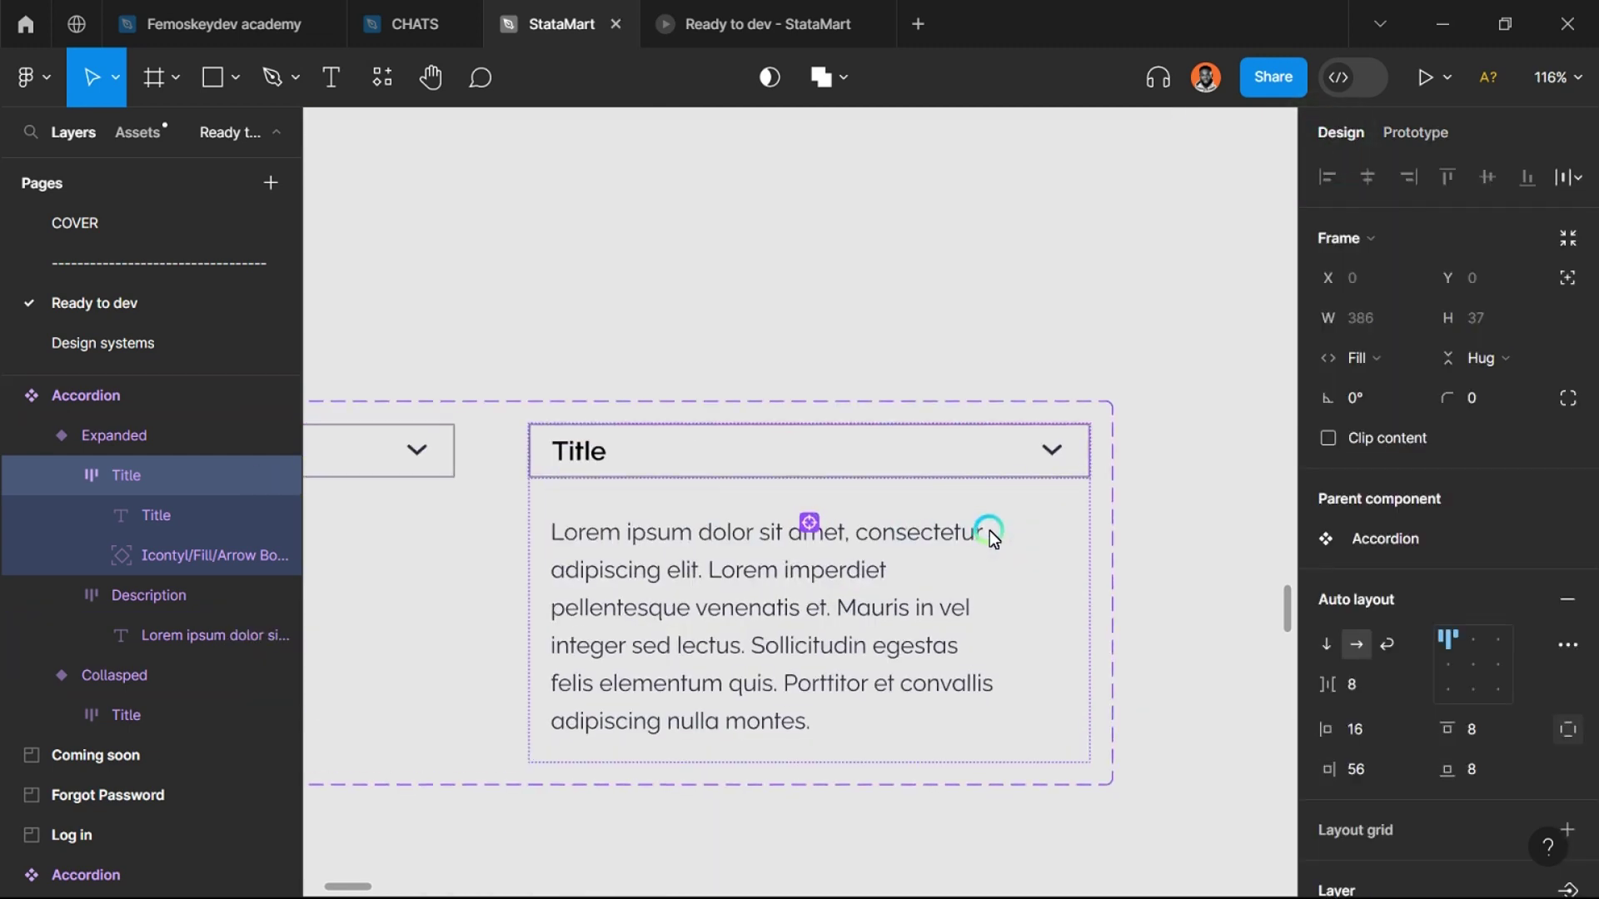
# Step: Swap the Expanded variant's arrow icon for Iconly/Fill/Arrow Top, found by searching 'top'
pyautogui.scroll(5, 1073, 476)
pyautogui.click(1042, 406)
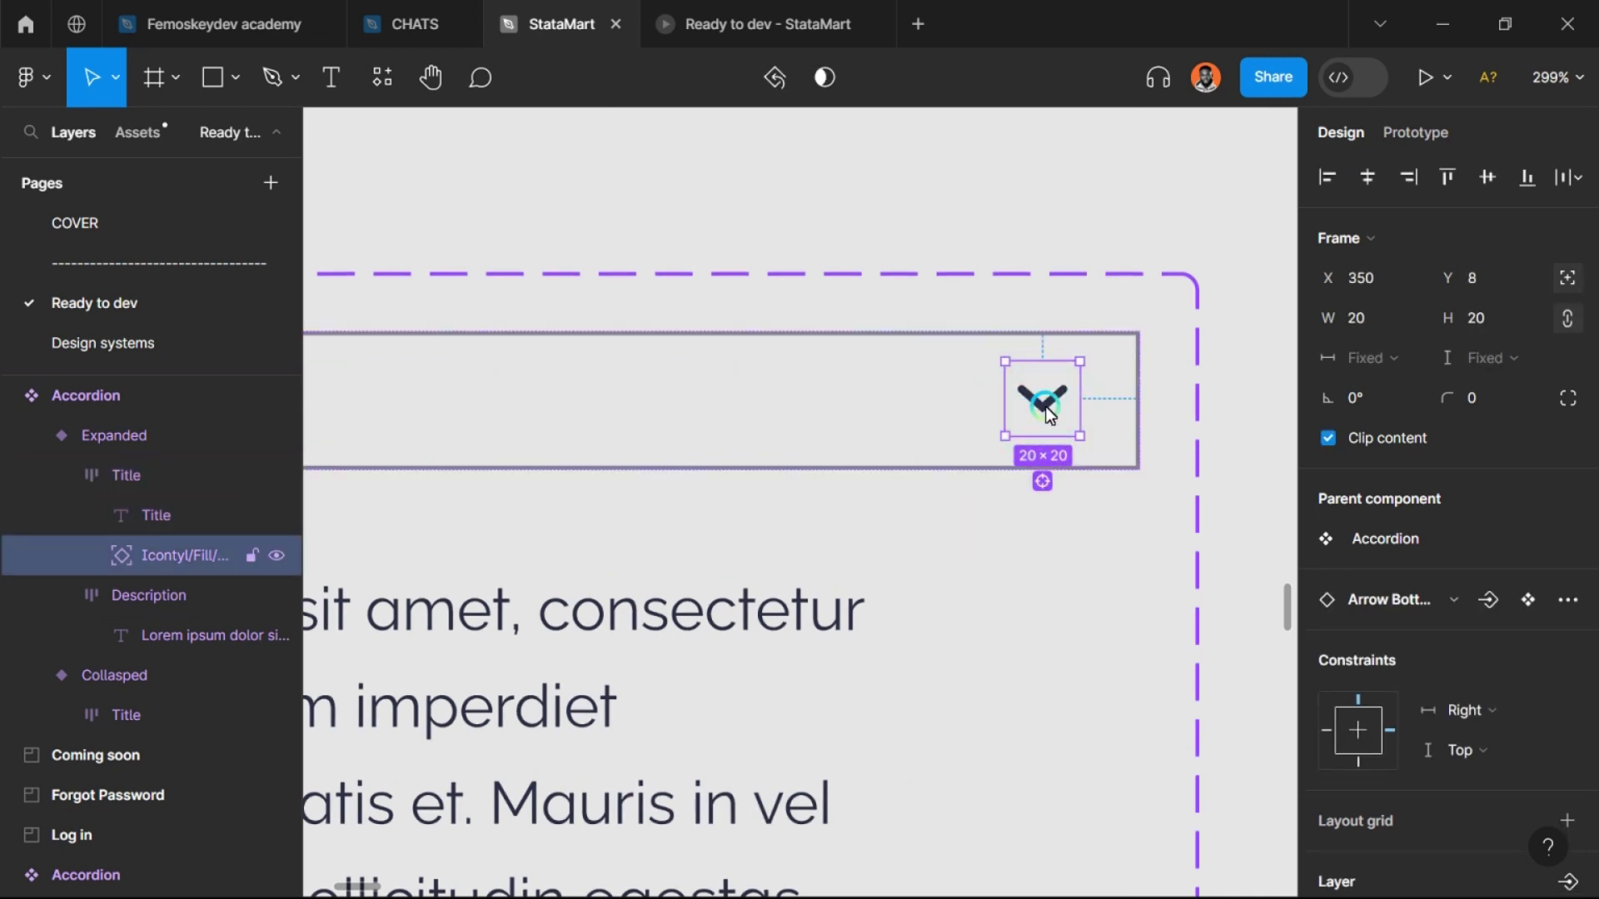
pyautogui.scroll(4, 1051, 400)
pyautogui.scroll(2, 1056, 403)
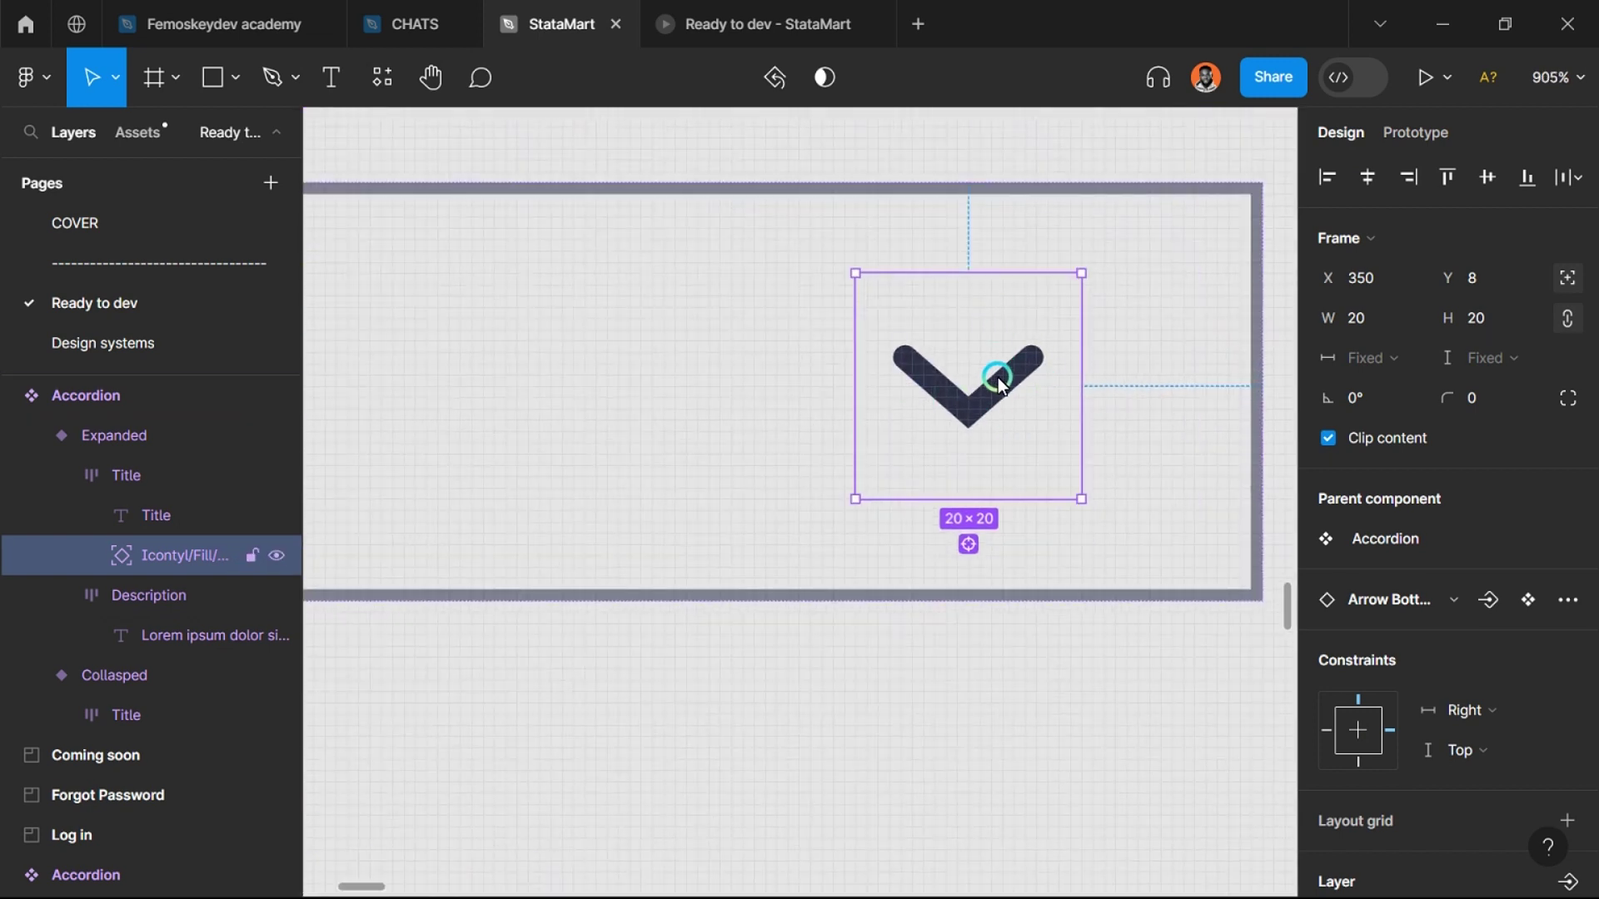
pyautogui.click(1397, 599)
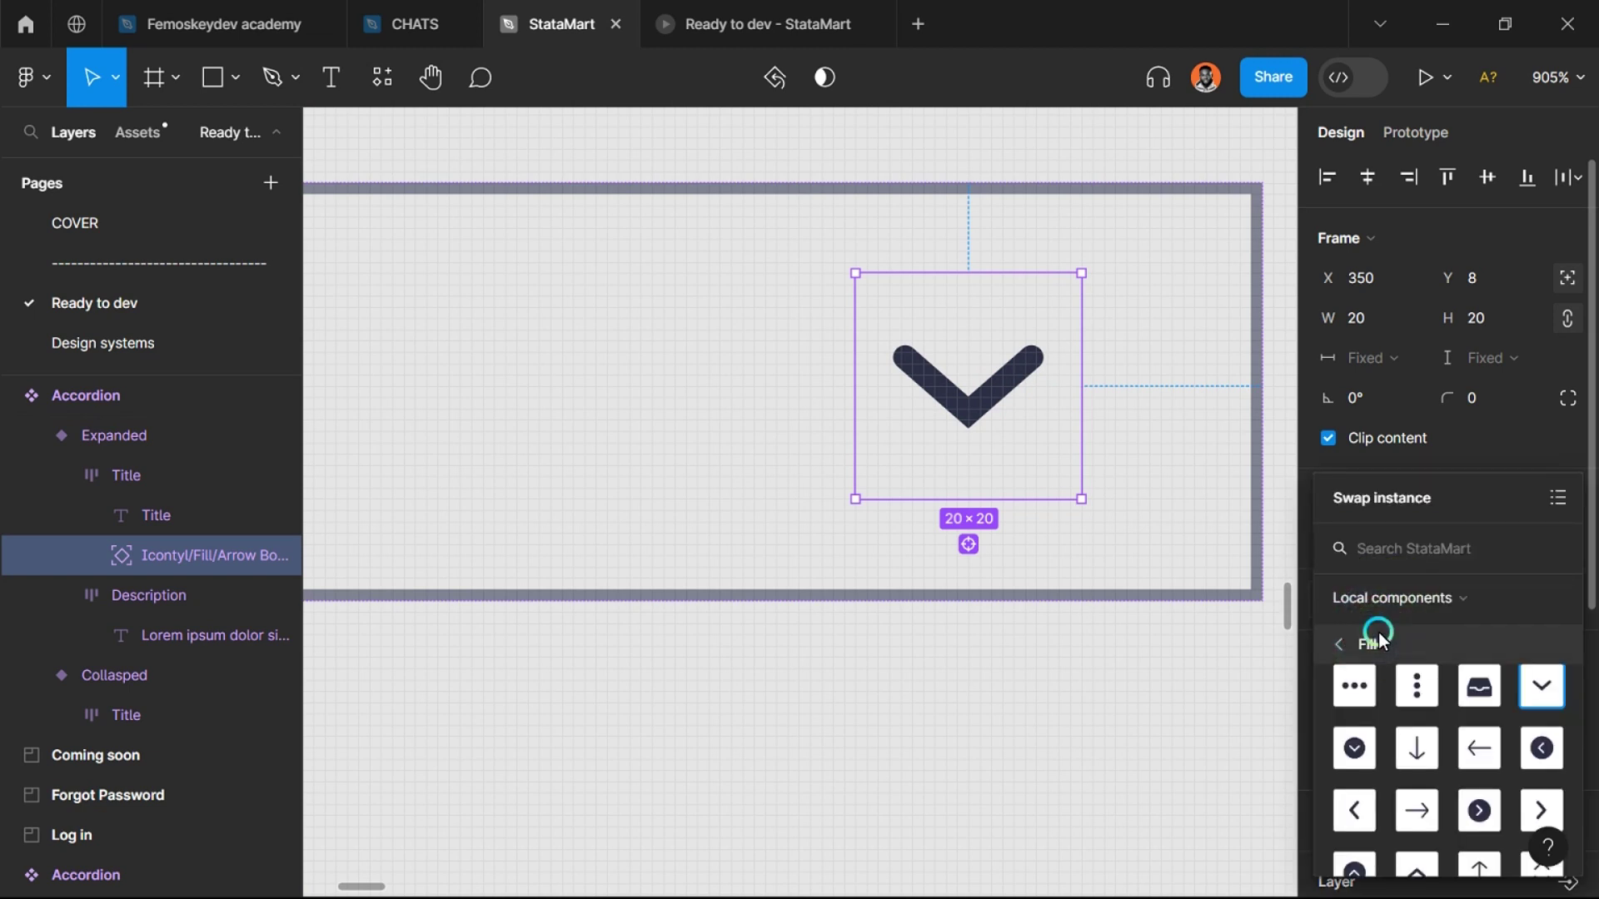
pyautogui.write('top')
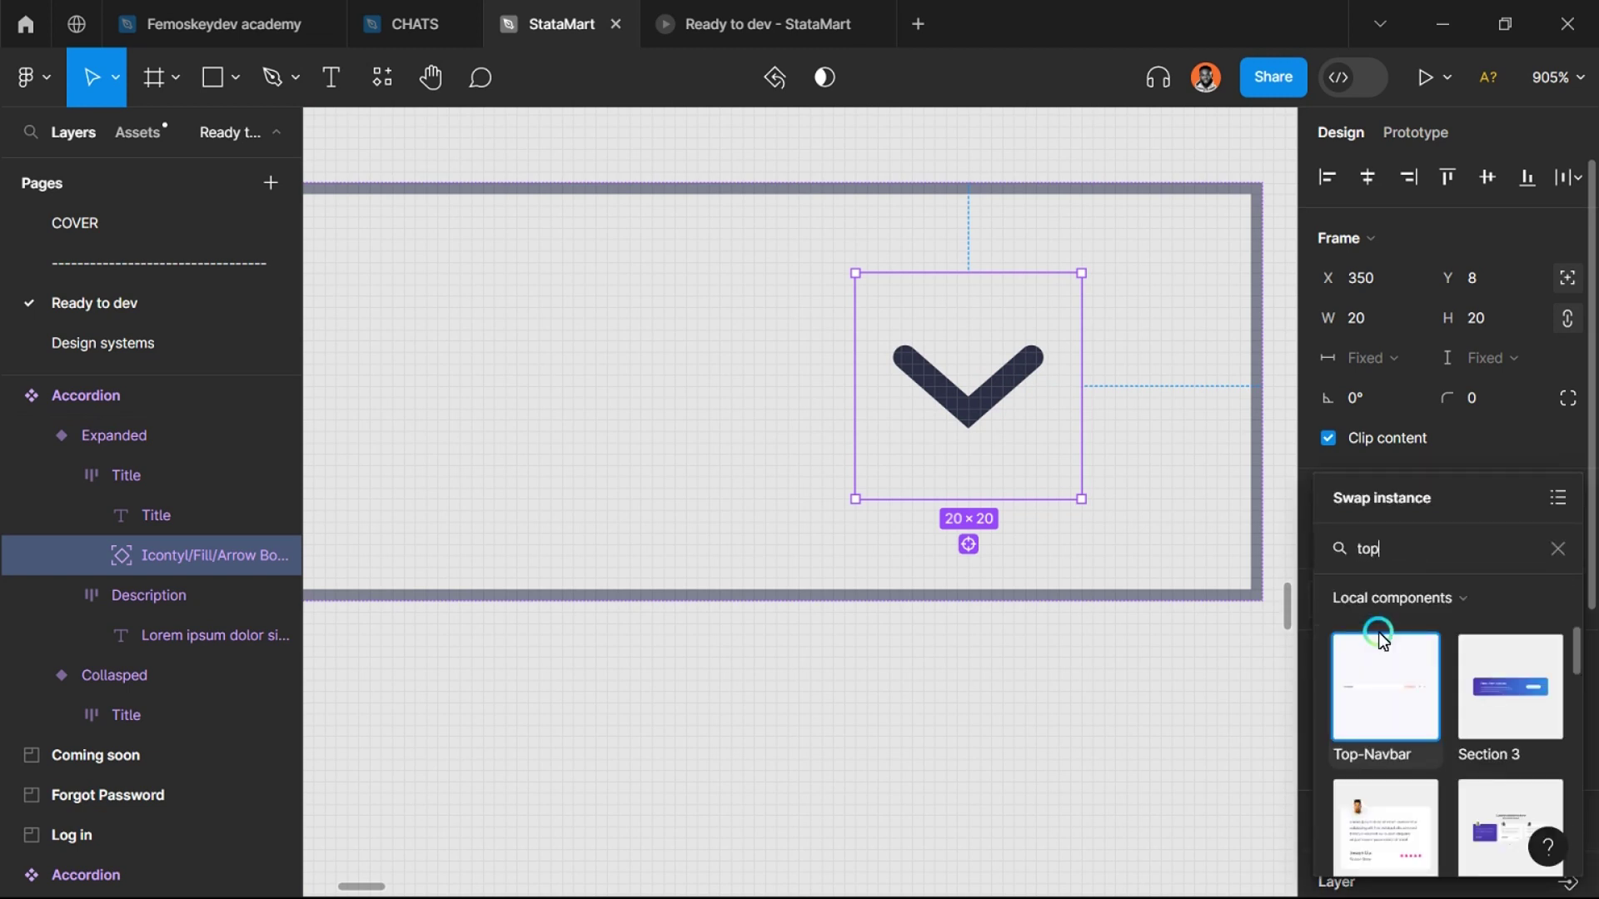
pyautogui.scroll(-5, 1476, 726)
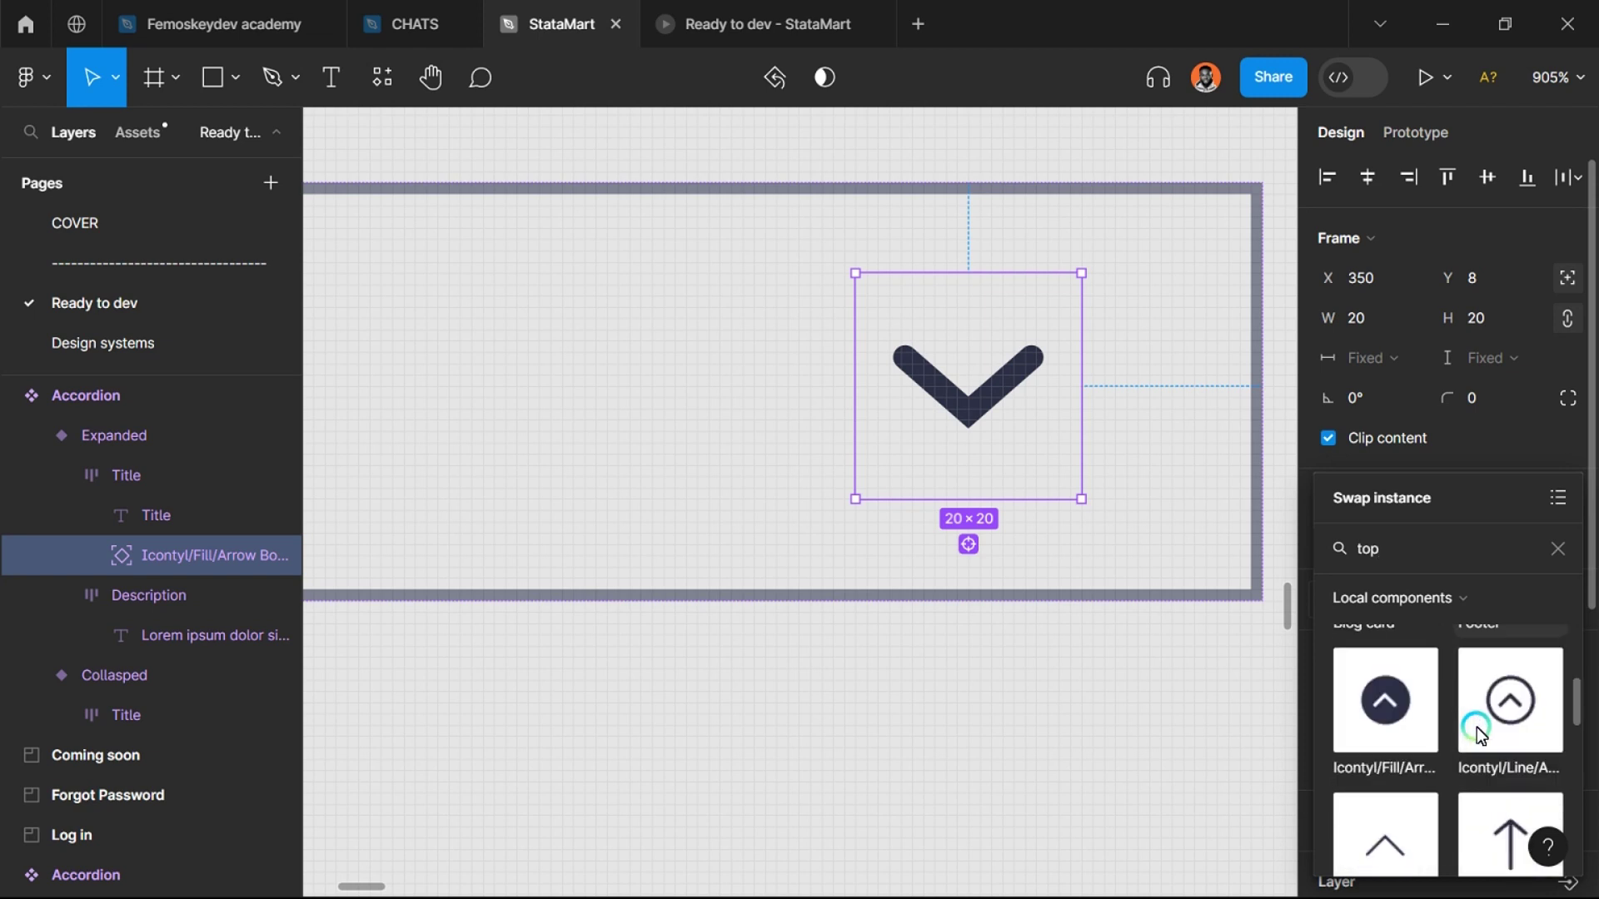
pyautogui.scroll(-2, 1476, 727)
pyautogui.doubleClick(1372, 551)
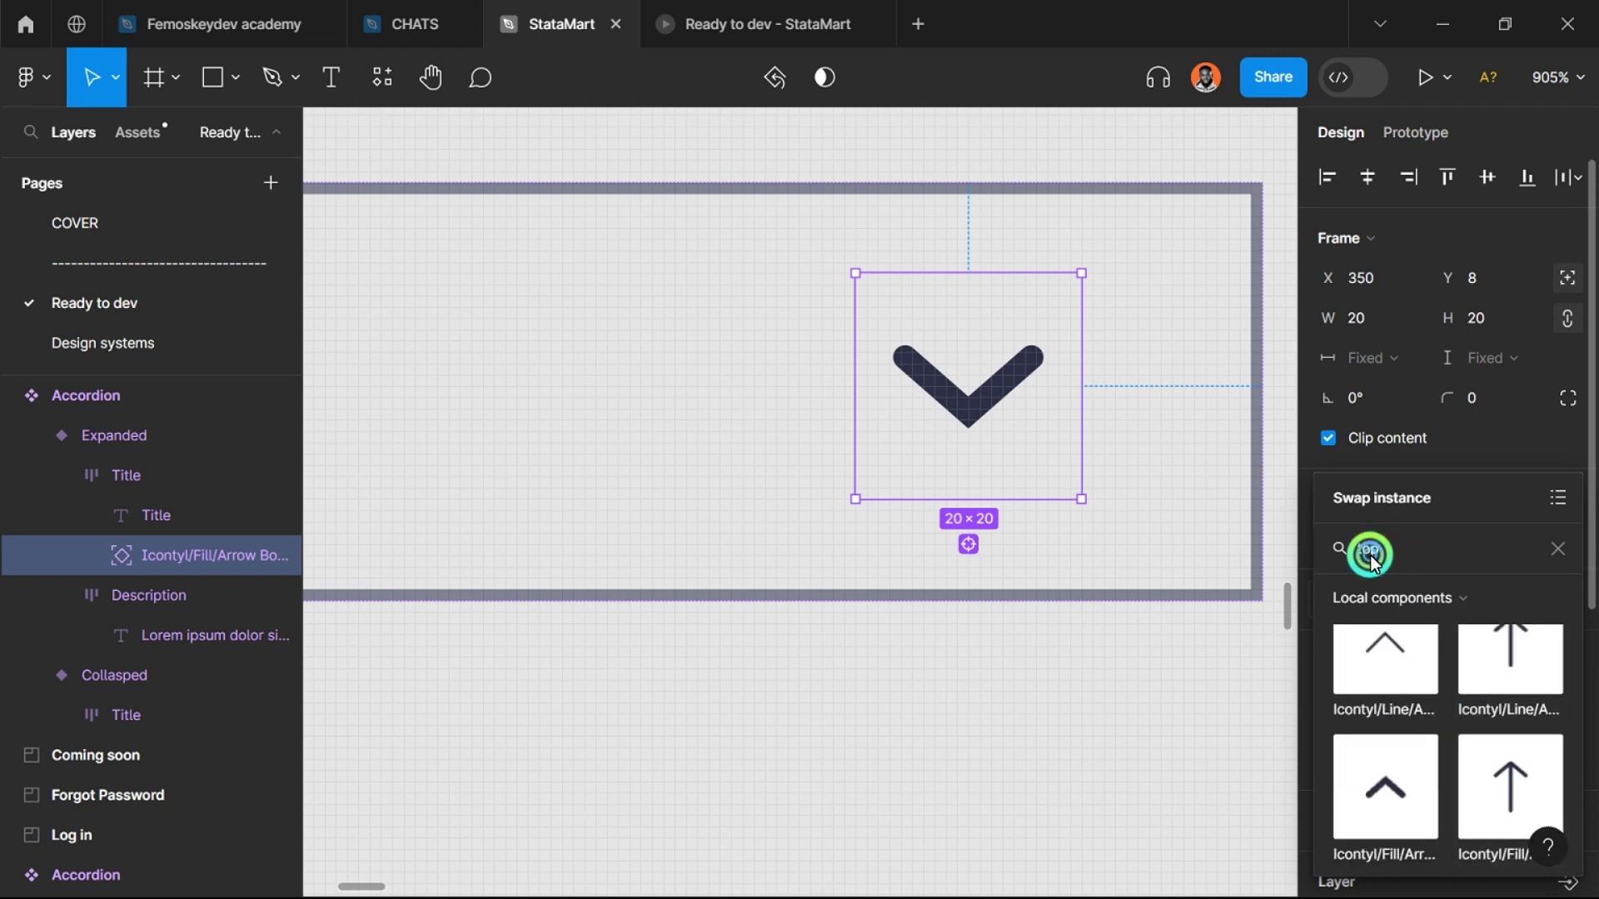
pyautogui.click(1377, 791)
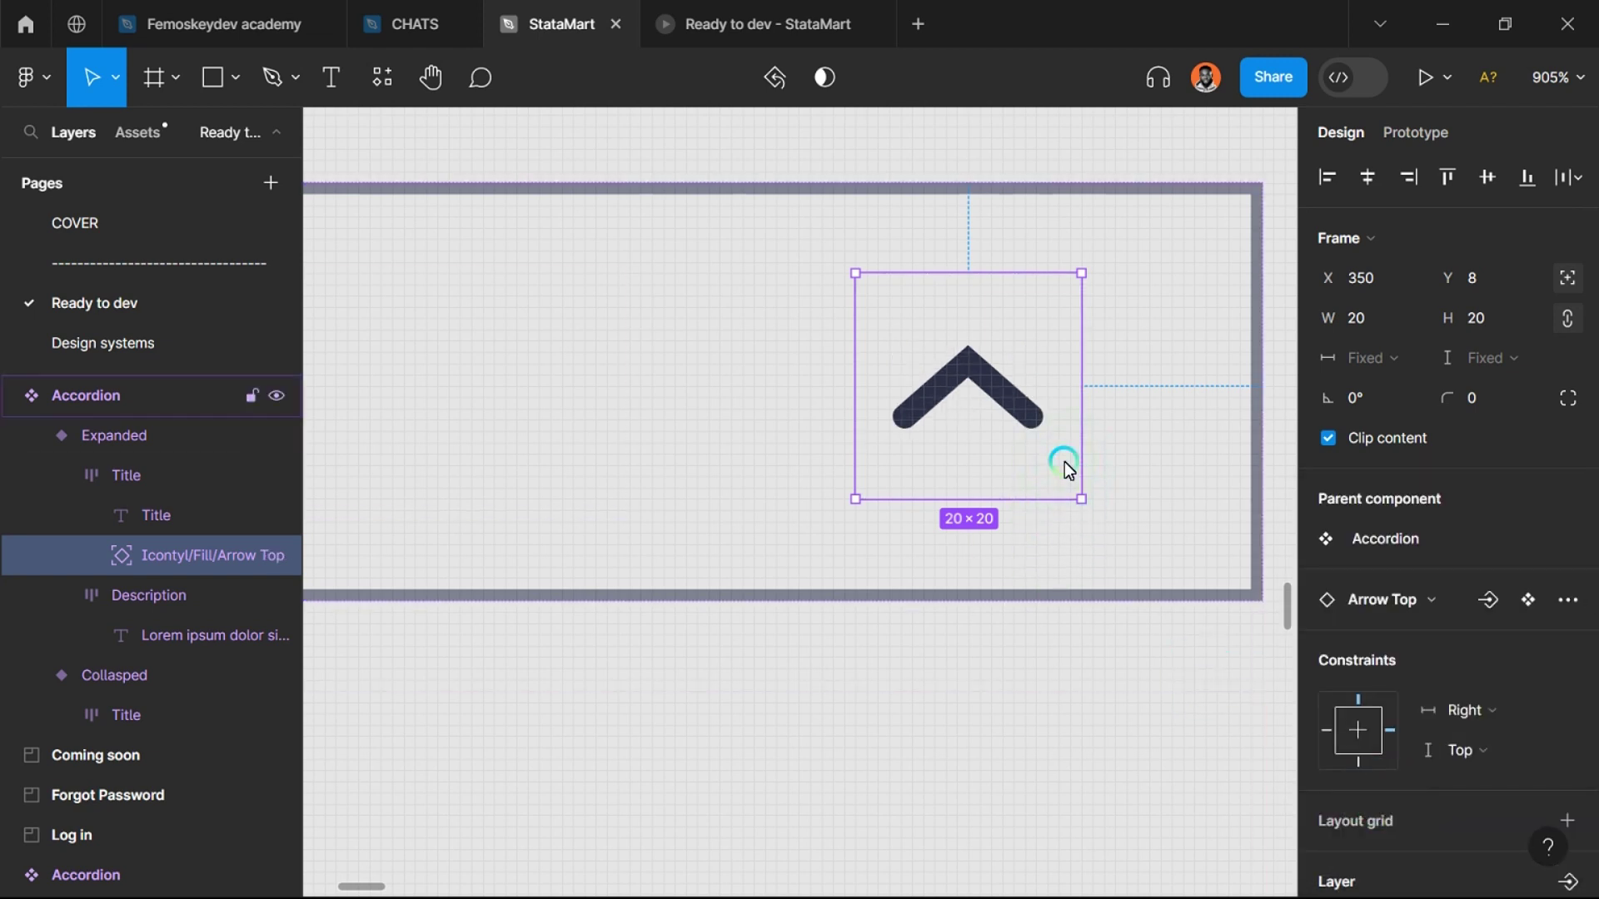
pyautogui.scroll(-10, 1064, 461)
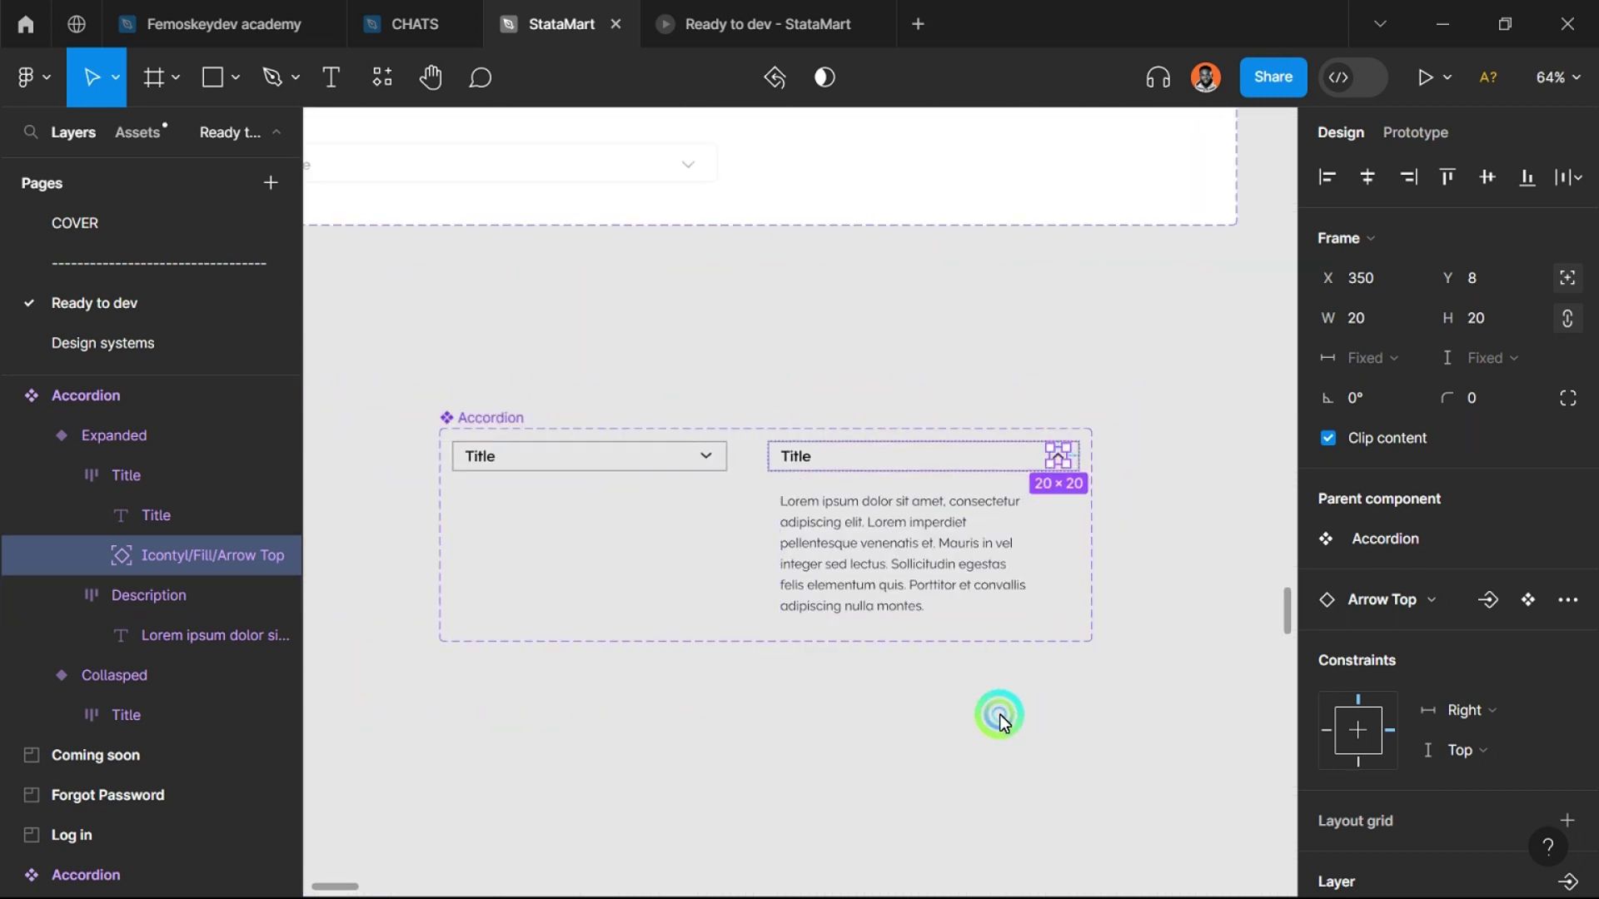
# Step: Set both the Expanded and Collapsed accordion variants to a width of 360
pyautogui.click(999, 714)
pyautogui.click(857, 528)
pyautogui.keyDown('shift'); pyautogui.click(676, 464); pyautogui.keyUp('shift')
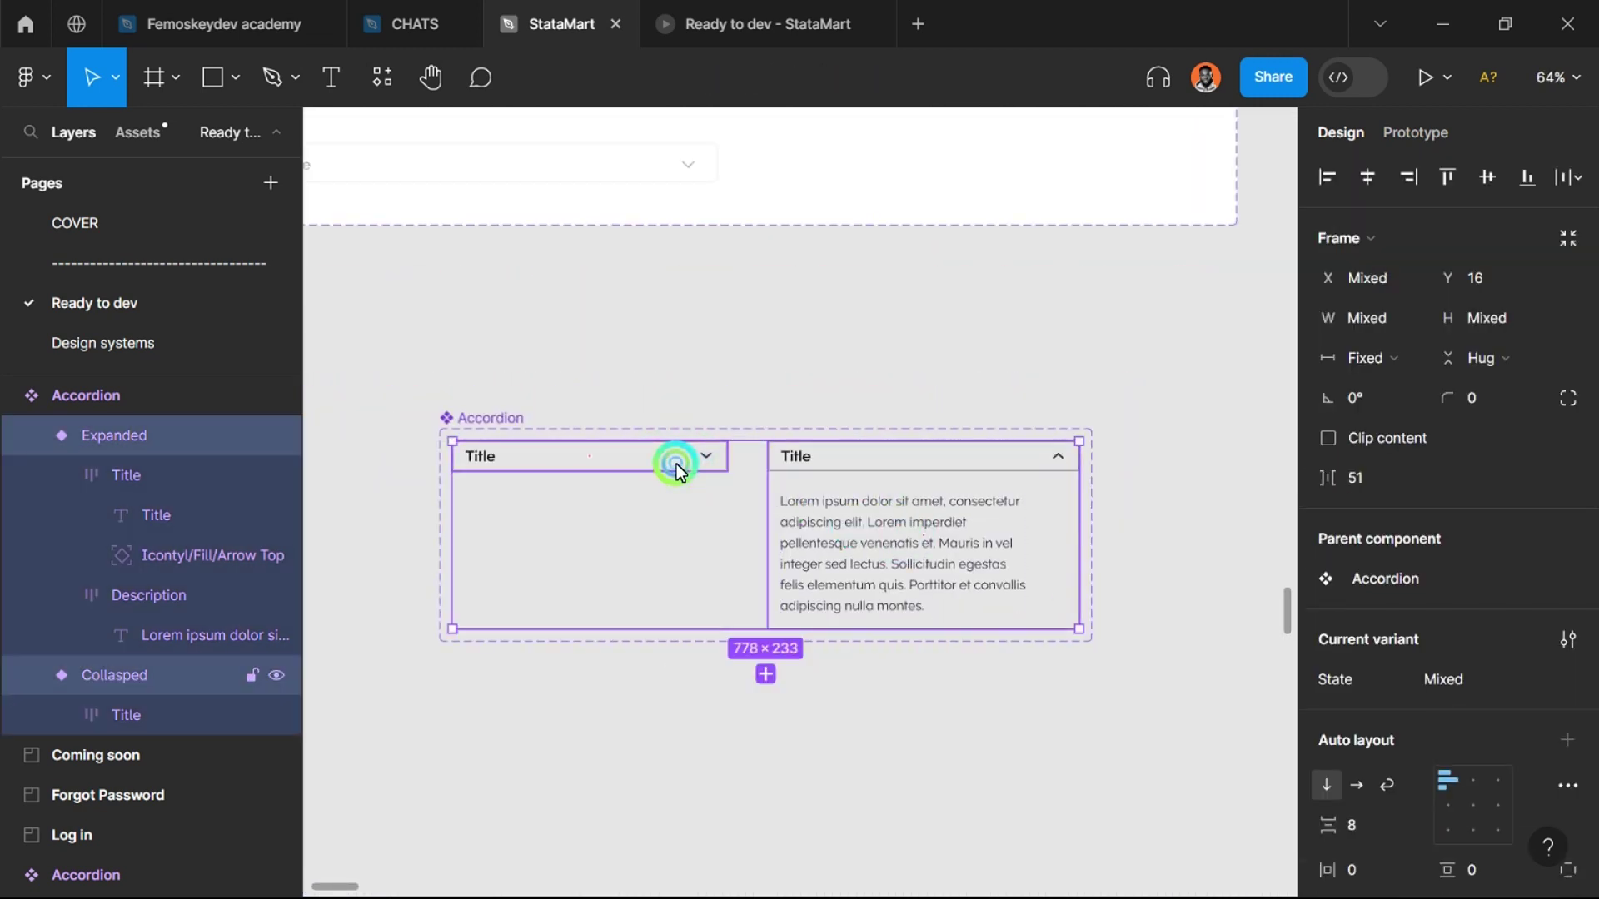
pyautogui.click(1332, 329)
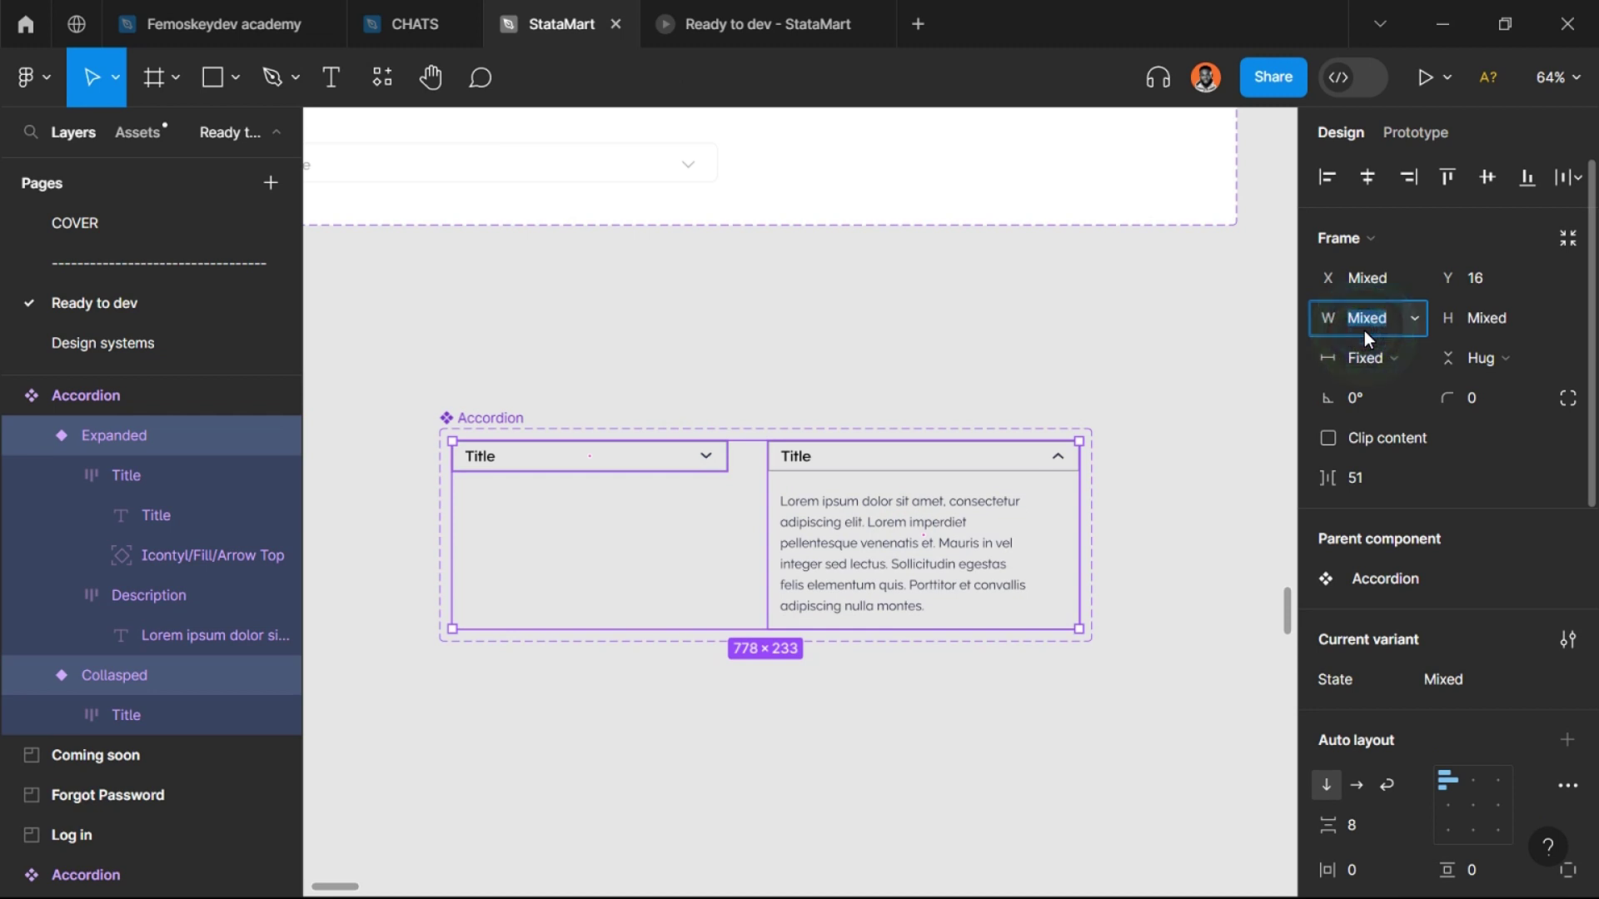
pyautogui.write('360')
pyautogui.press('Return')
# Step: Give the Accordion component set 16 vertical padding using temporary auto layout, making it 784×291
pyautogui.click(886, 637)
pyautogui.click(814, 537)
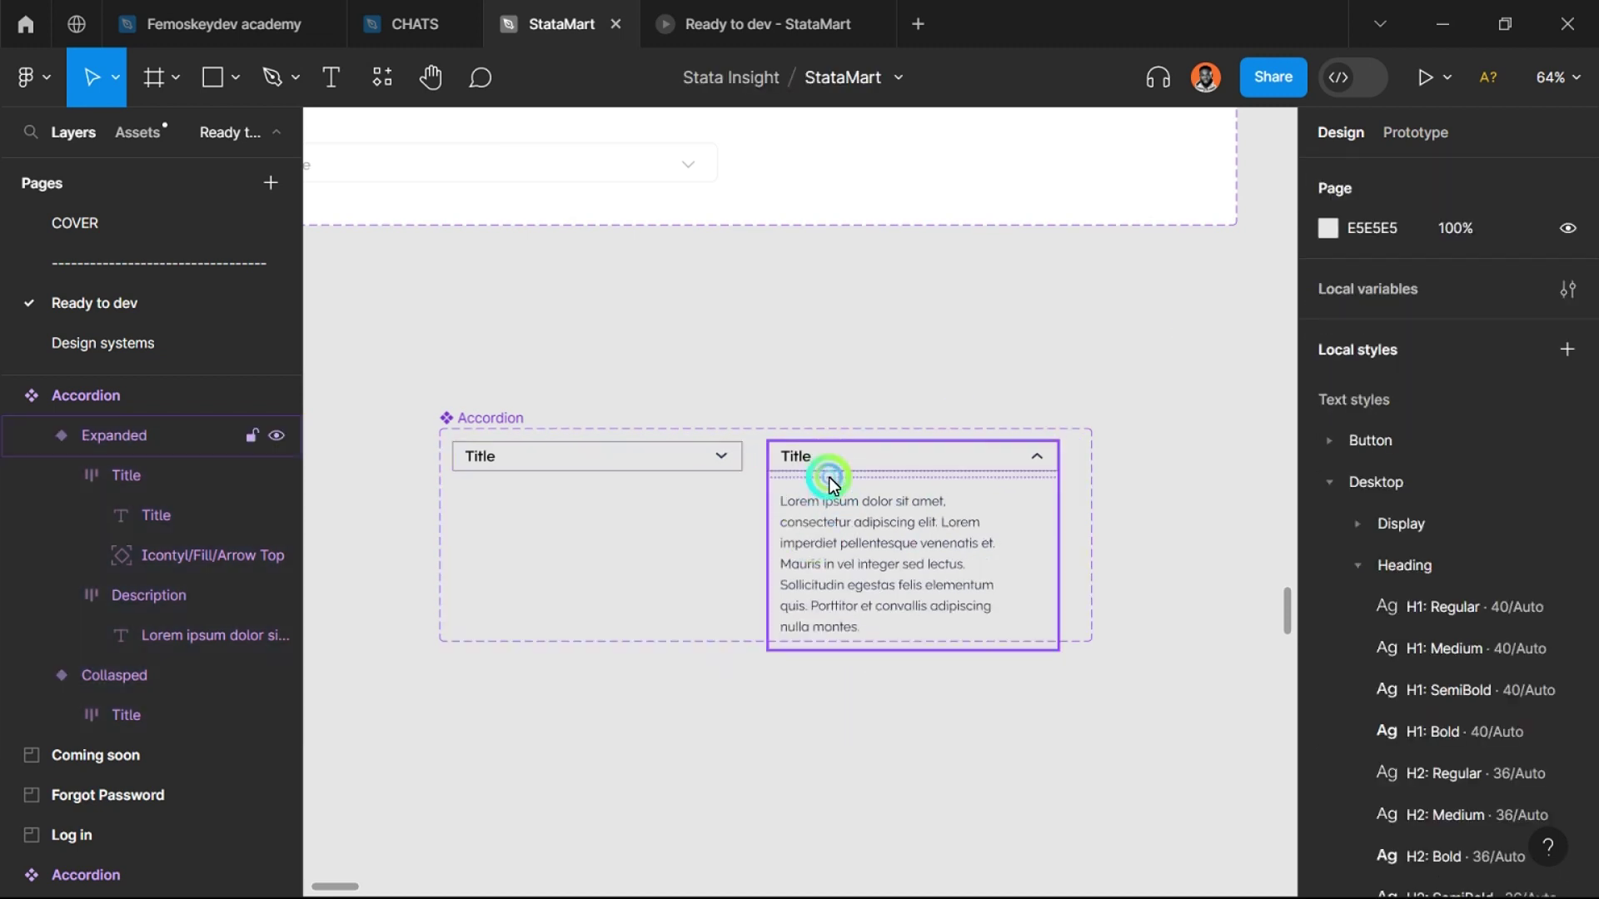
pyautogui.click(828, 477)
pyautogui.click(493, 408)
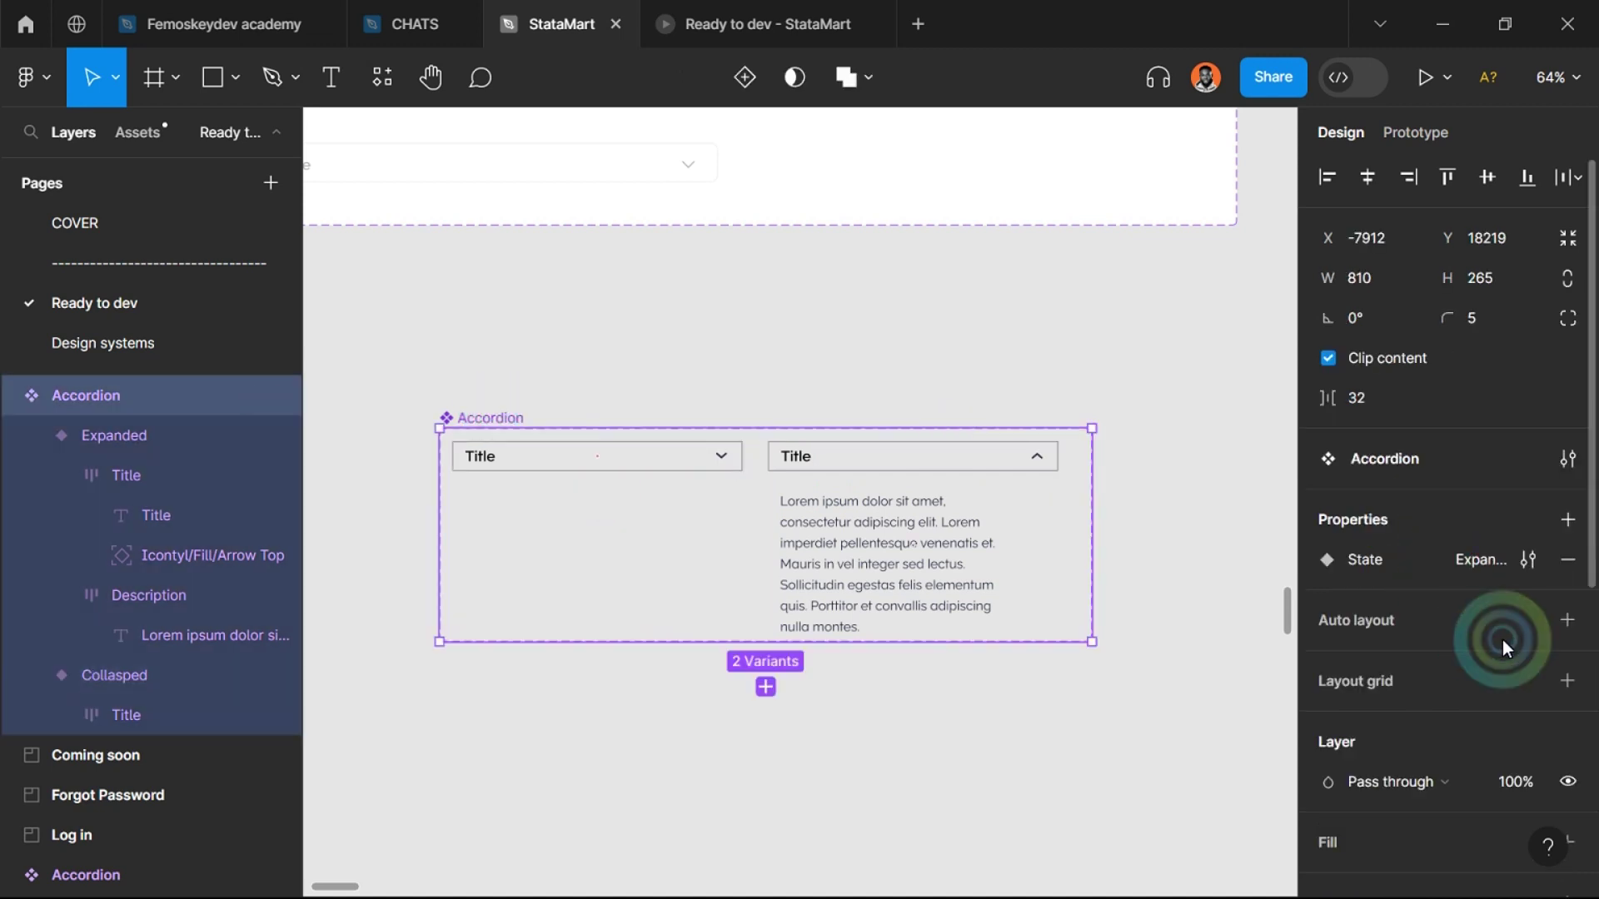
pyautogui.click(1566, 619)
pyautogui.click(1495, 751)
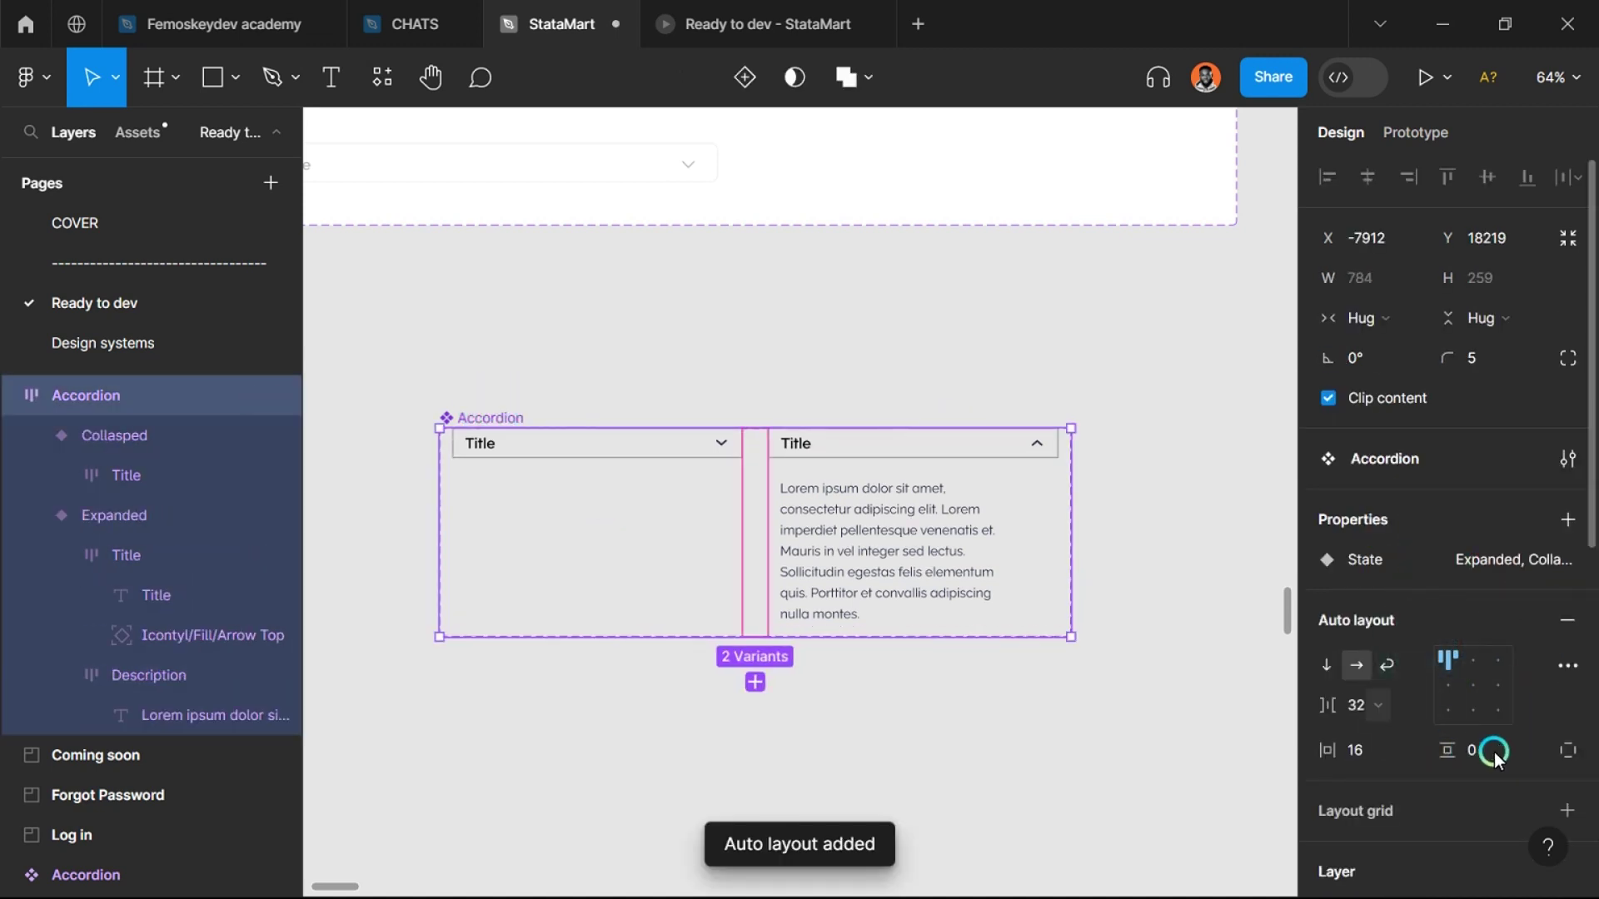
pyautogui.write('16')
pyautogui.press('Return')
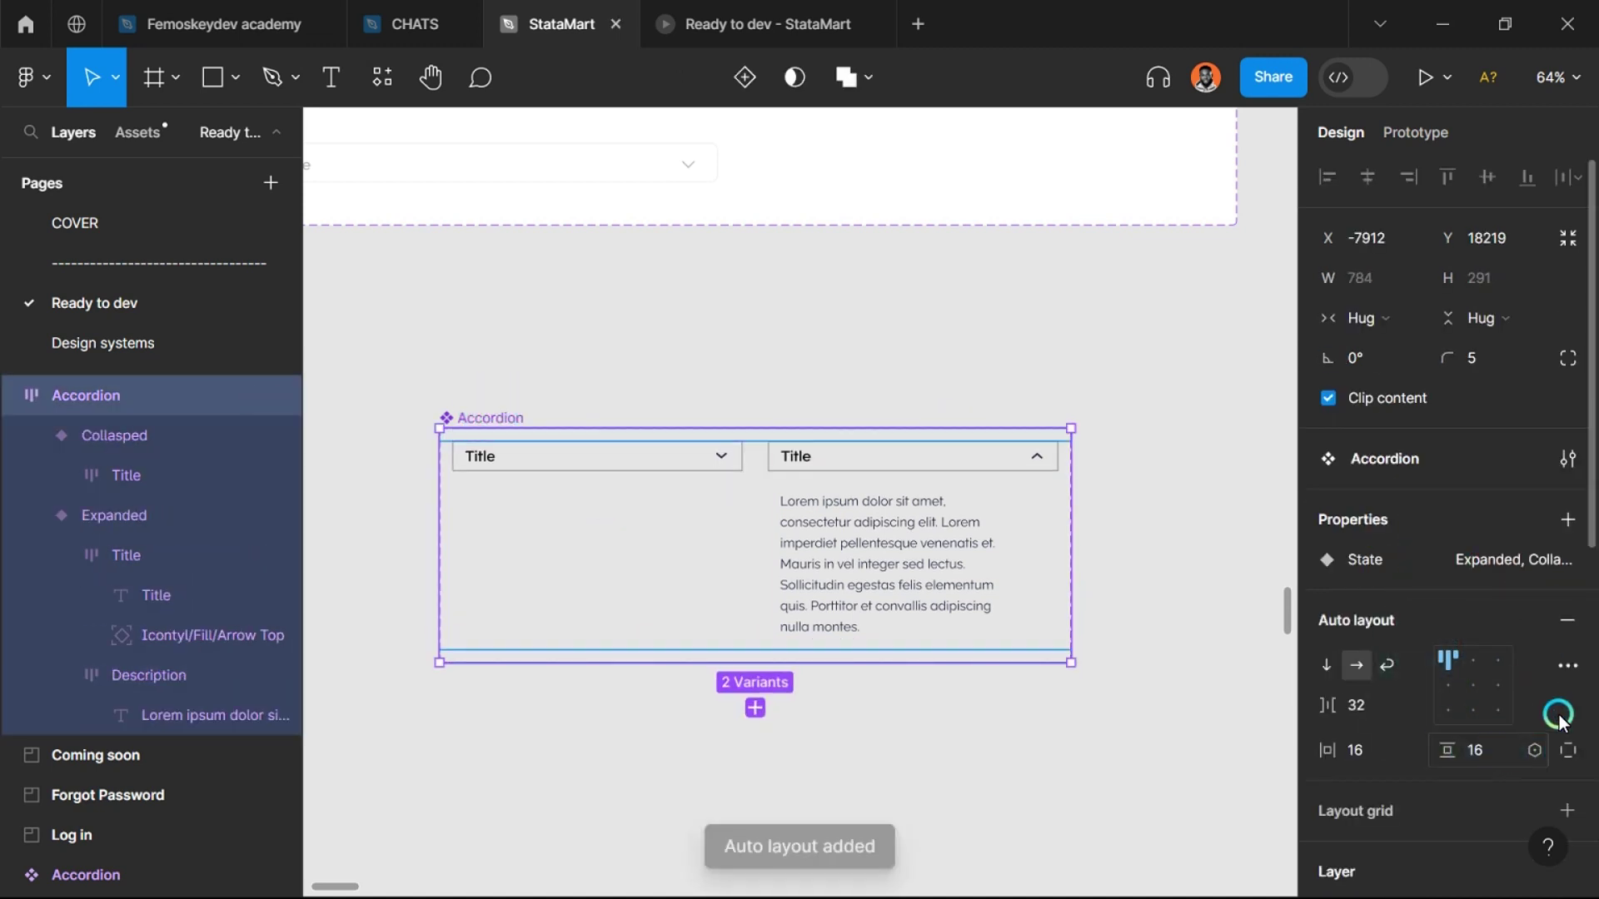
pyautogui.click(1562, 621)
pyautogui.click(912, 497)
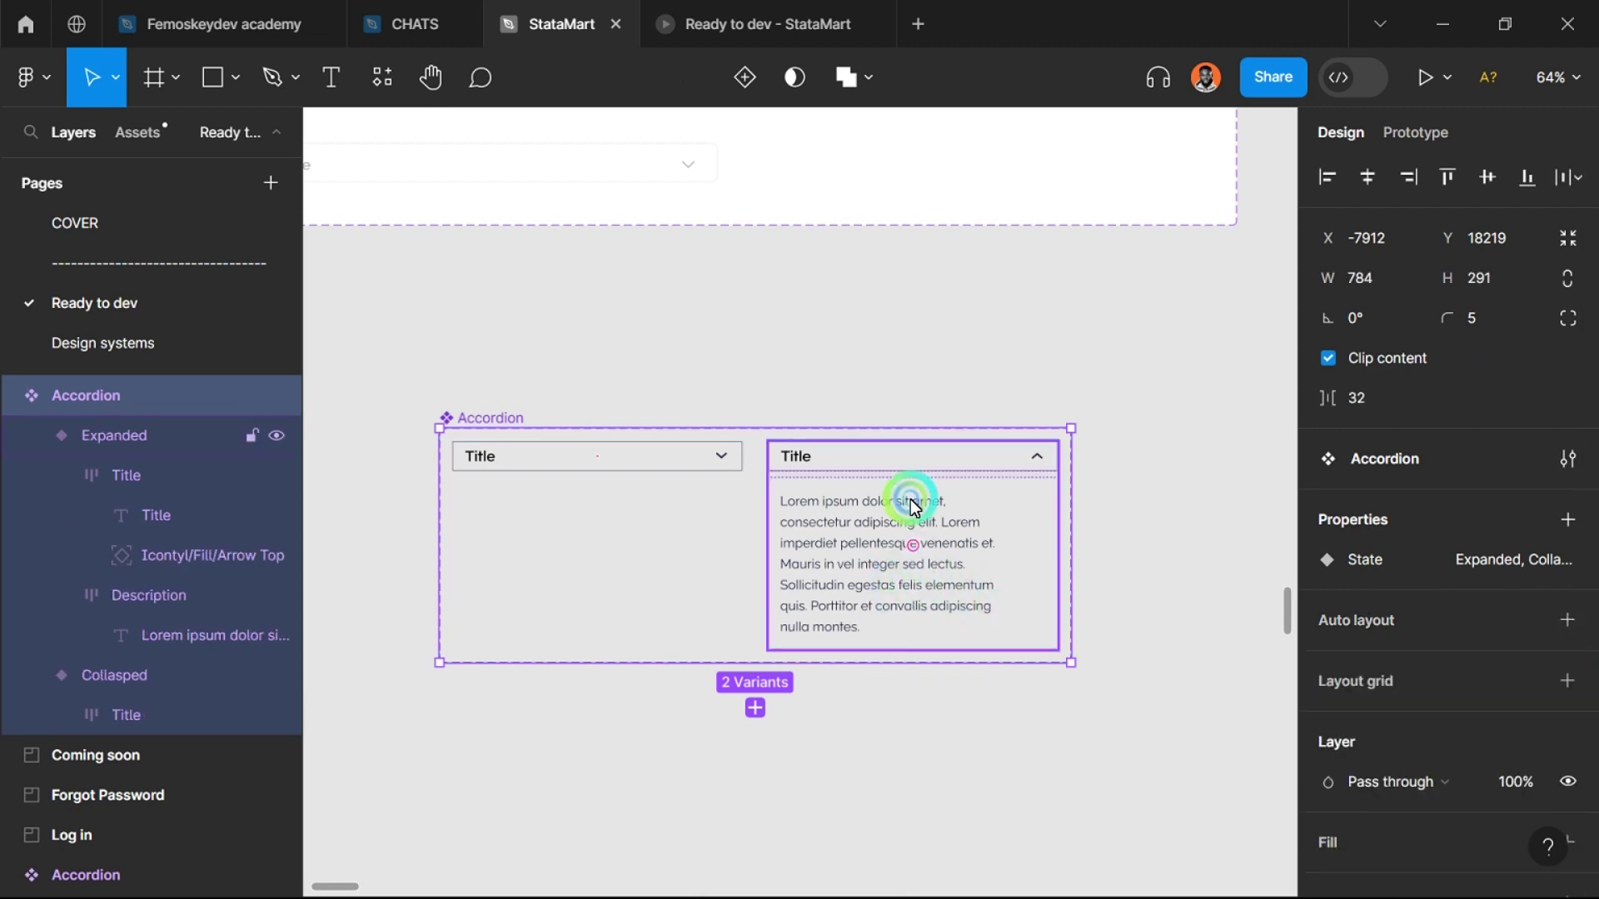
pyautogui.click(911, 457)
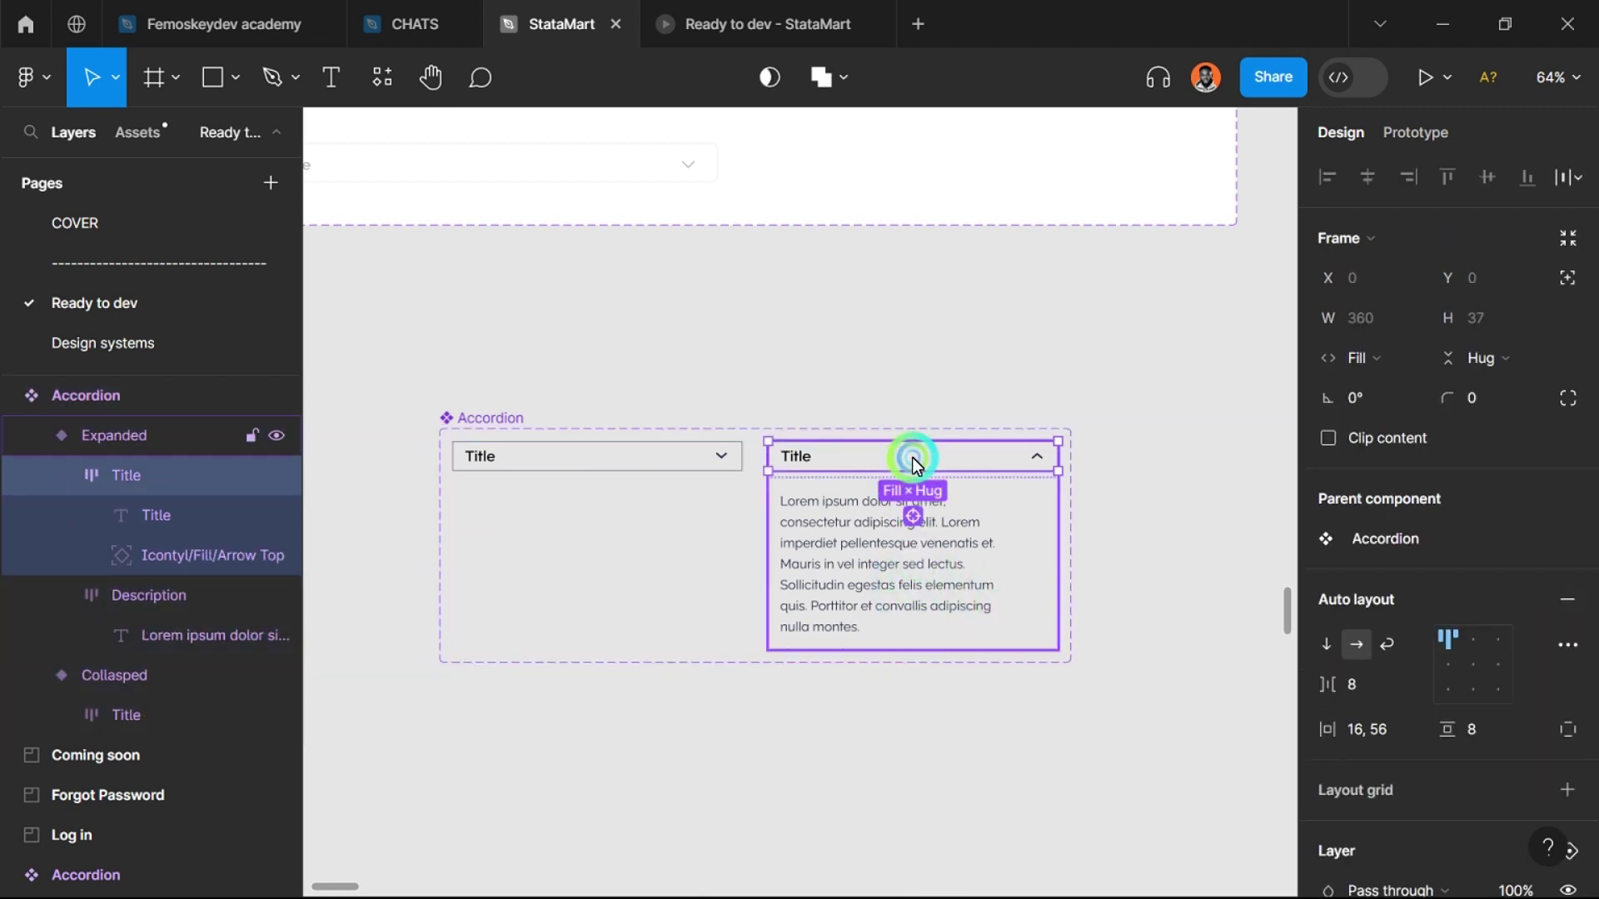
# Step: Check the Click interactions on the Collasped variant and the expanded title row
pyautogui.click(1408, 133)
pyautogui.scroll(1, 746, 448)
pyautogui.scroll(5, 746, 448)
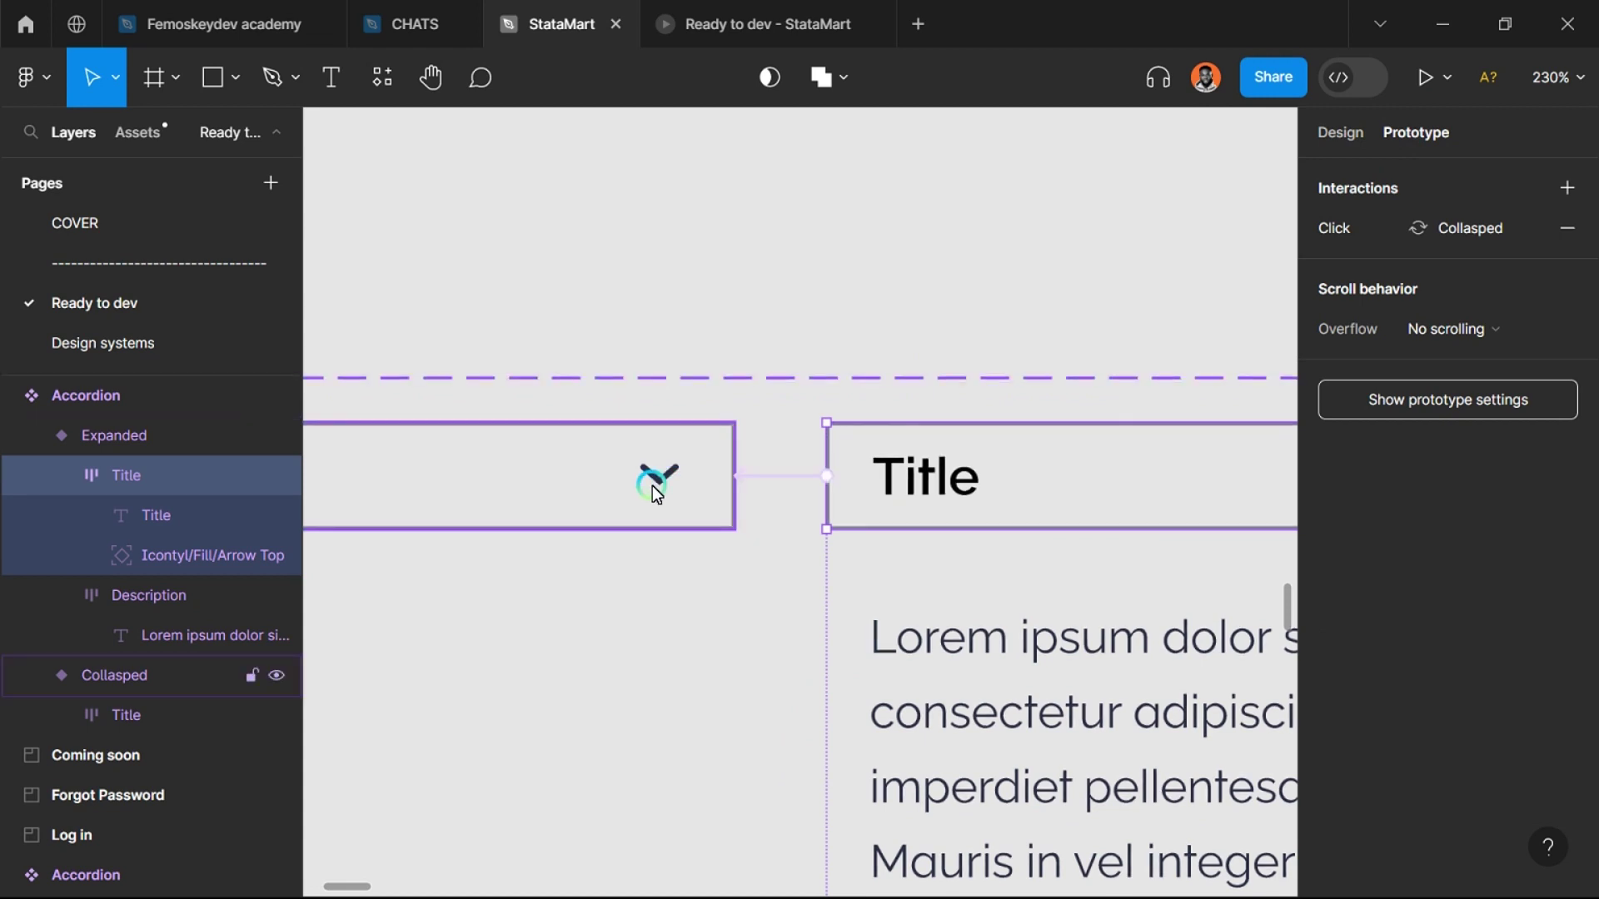
pyautogui.scroll(-2, 651, 487)
pyautogui.click(571, 500)
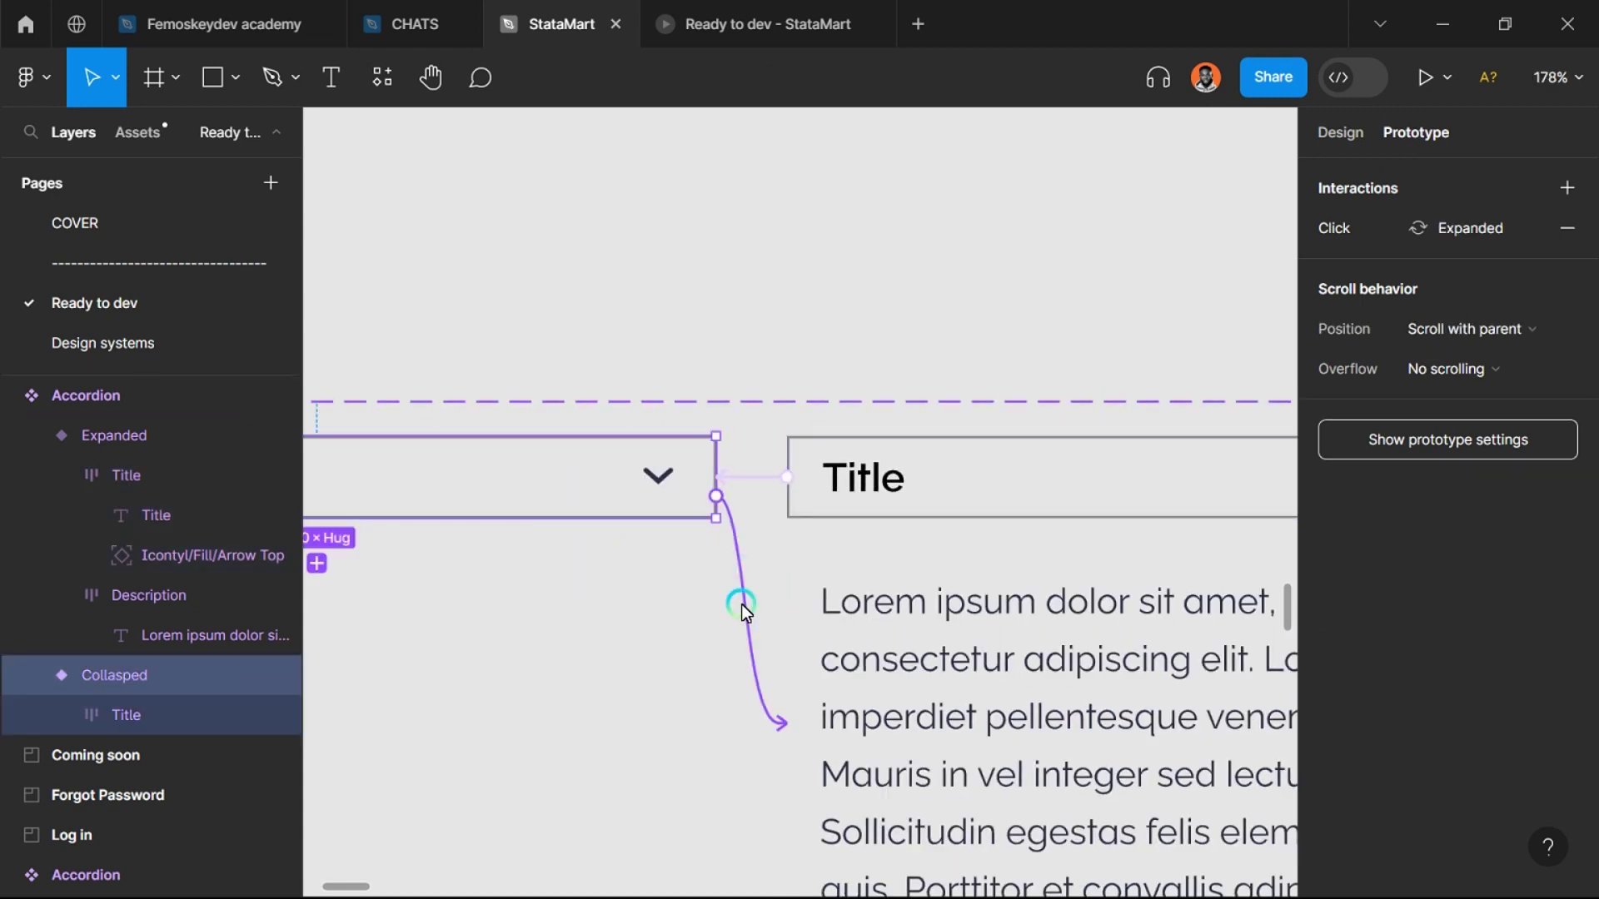
pyautogui.doubleClick(871, 492)
pyautogui.scroll(-5, 729, 485)
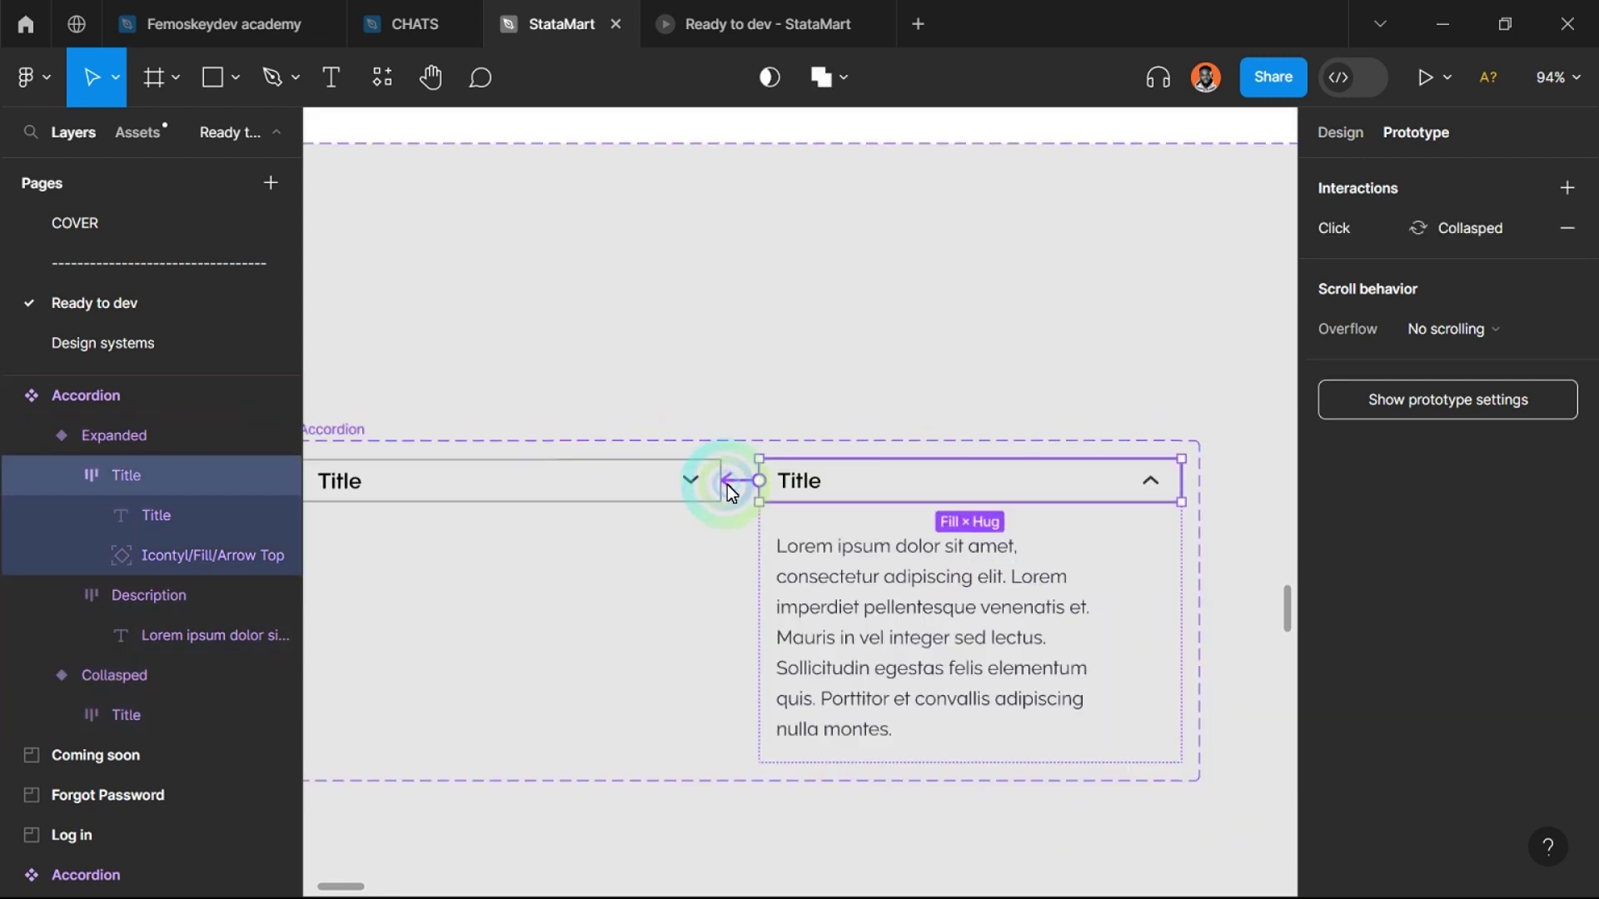
pyautogui.scroll(-5, 568, 573)
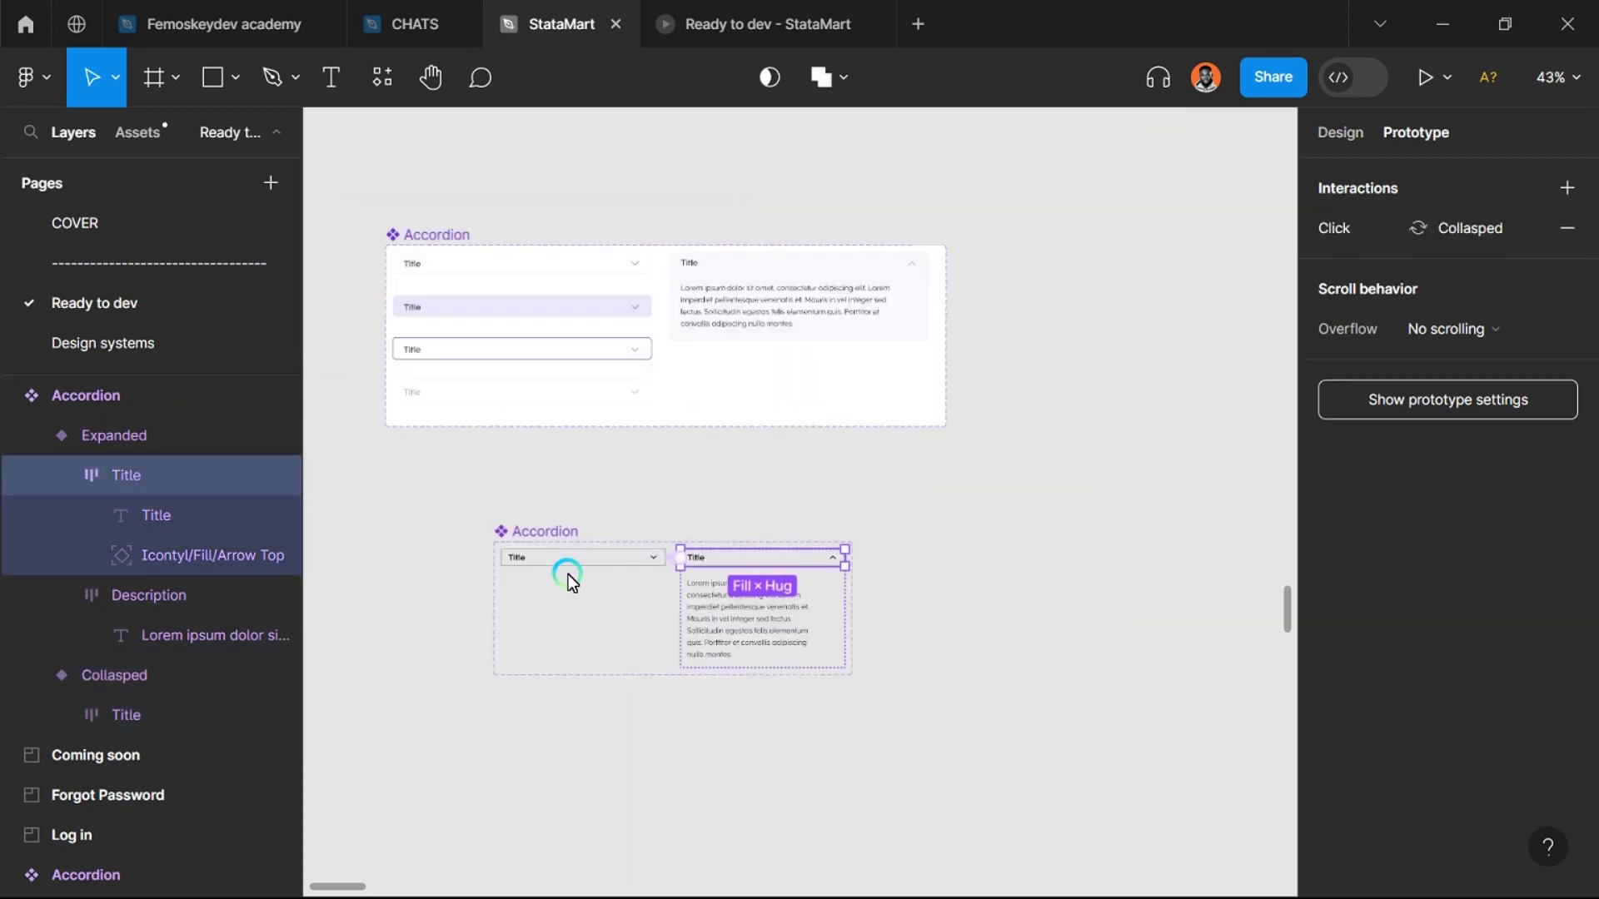
pyautogui.click(613, 736)
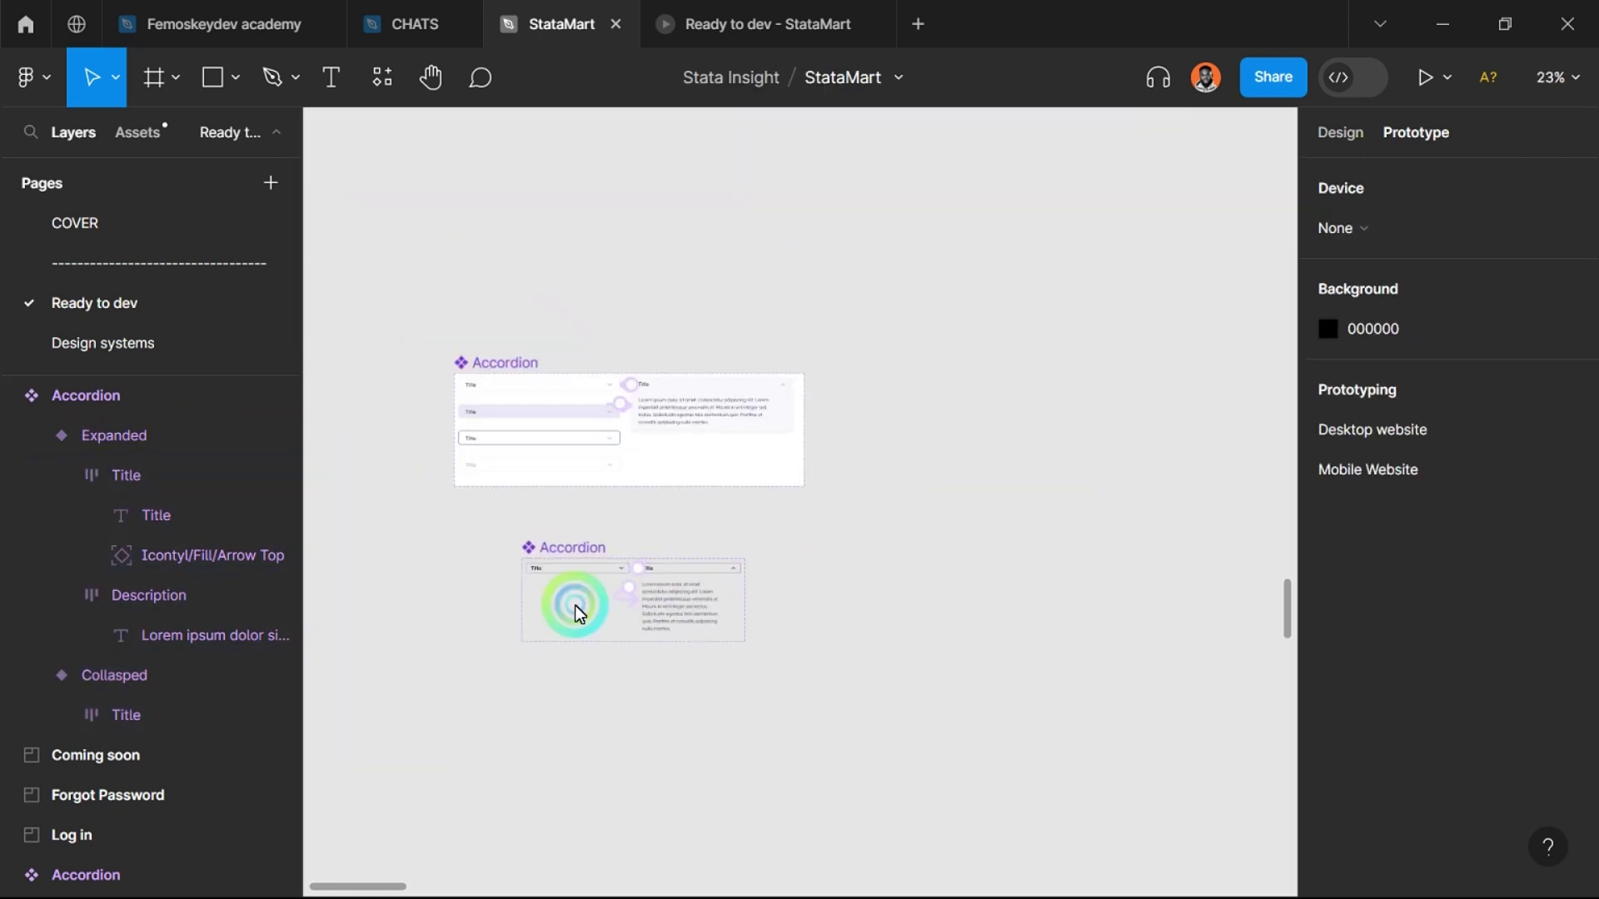
# Step: Rename the accordion component set to Accordion_Now
pyautogui.doubleClick(562, 543)
pyautogui.scroll(1, 573, 602)
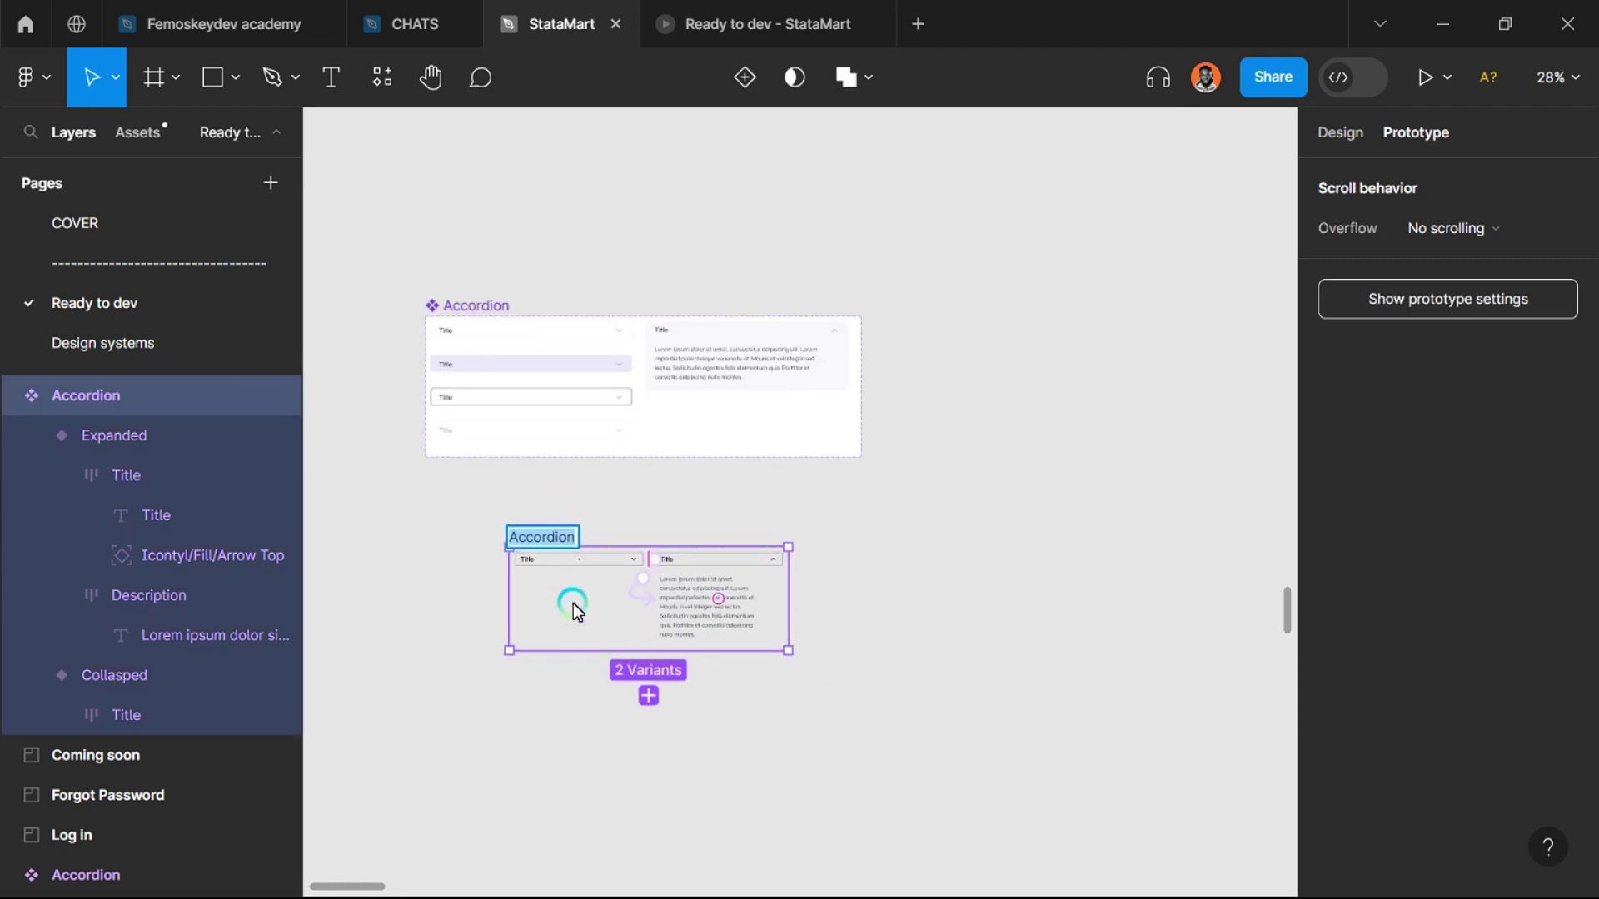
pyautogui.press('Right')
pyautogui.write('_')
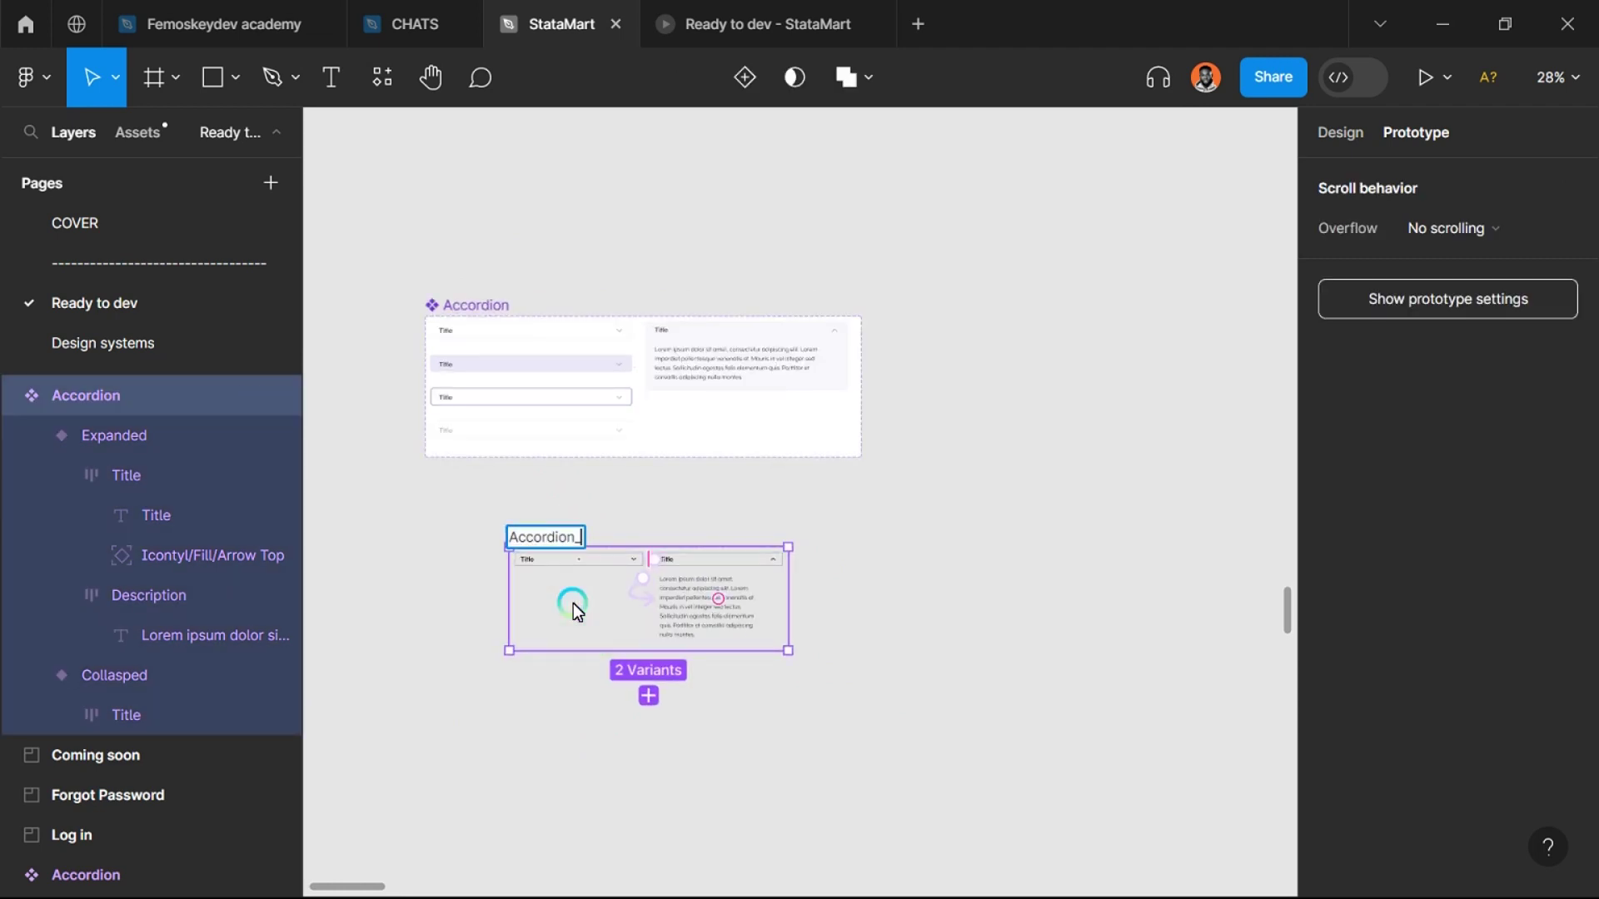
pyautogui.write('Now')
pyautogui.press('Return')
# Step: Locate the FAQs section and the home page's Sections-container around it
pyautogui.scroll(-3, 495, 456)
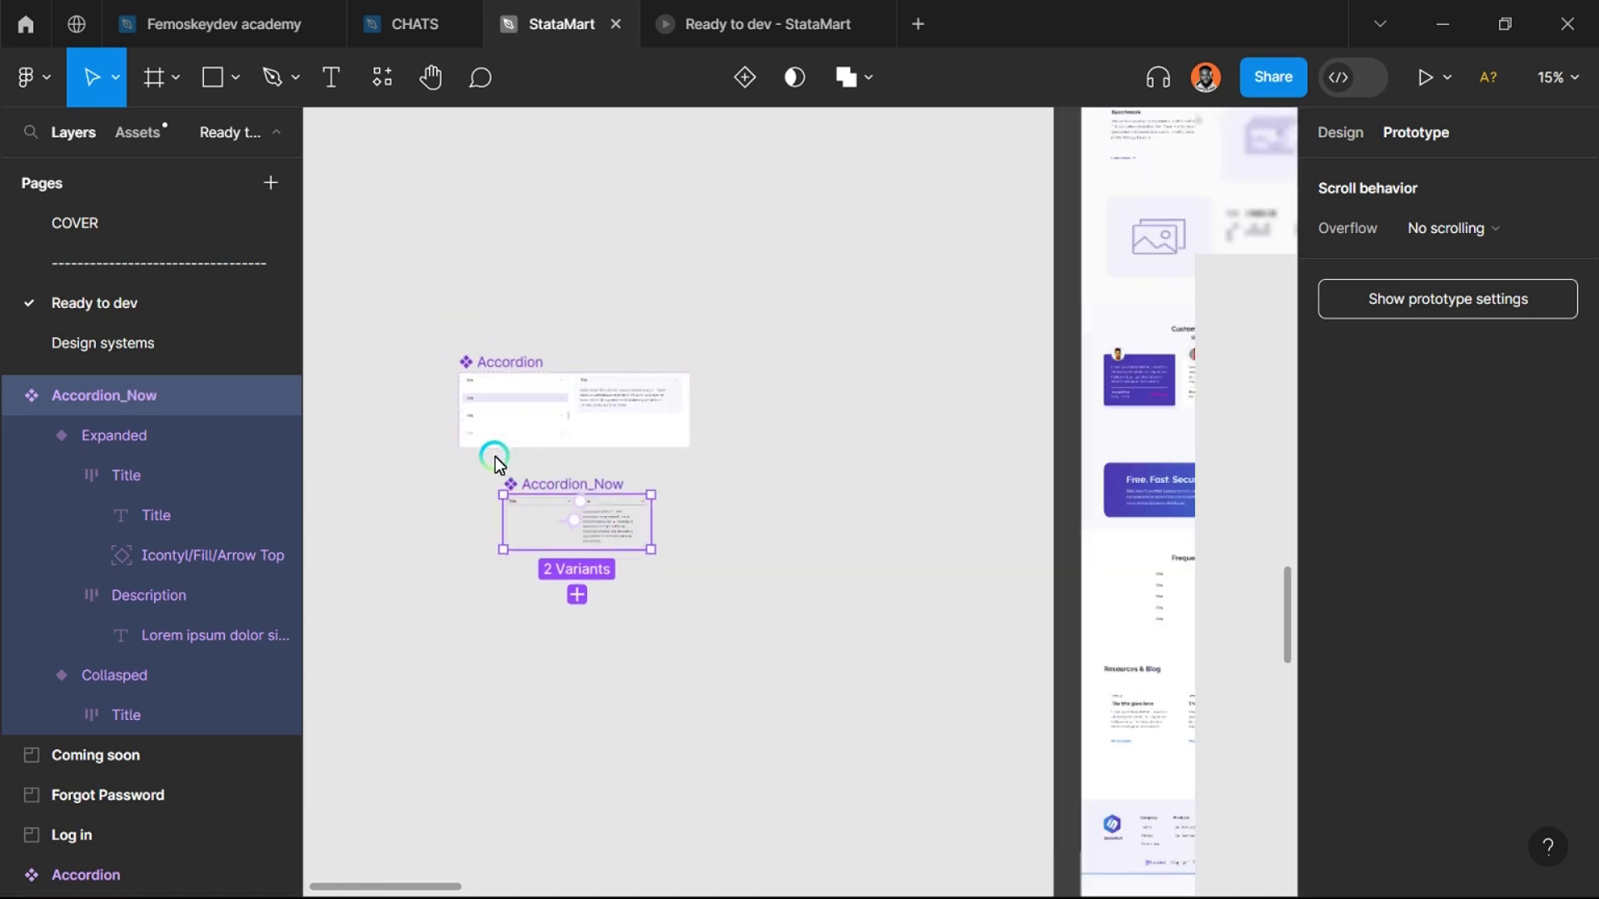
pyautogui.scroll(-2, 494, 456)
pyautogui.scroll(6, 877, 602)
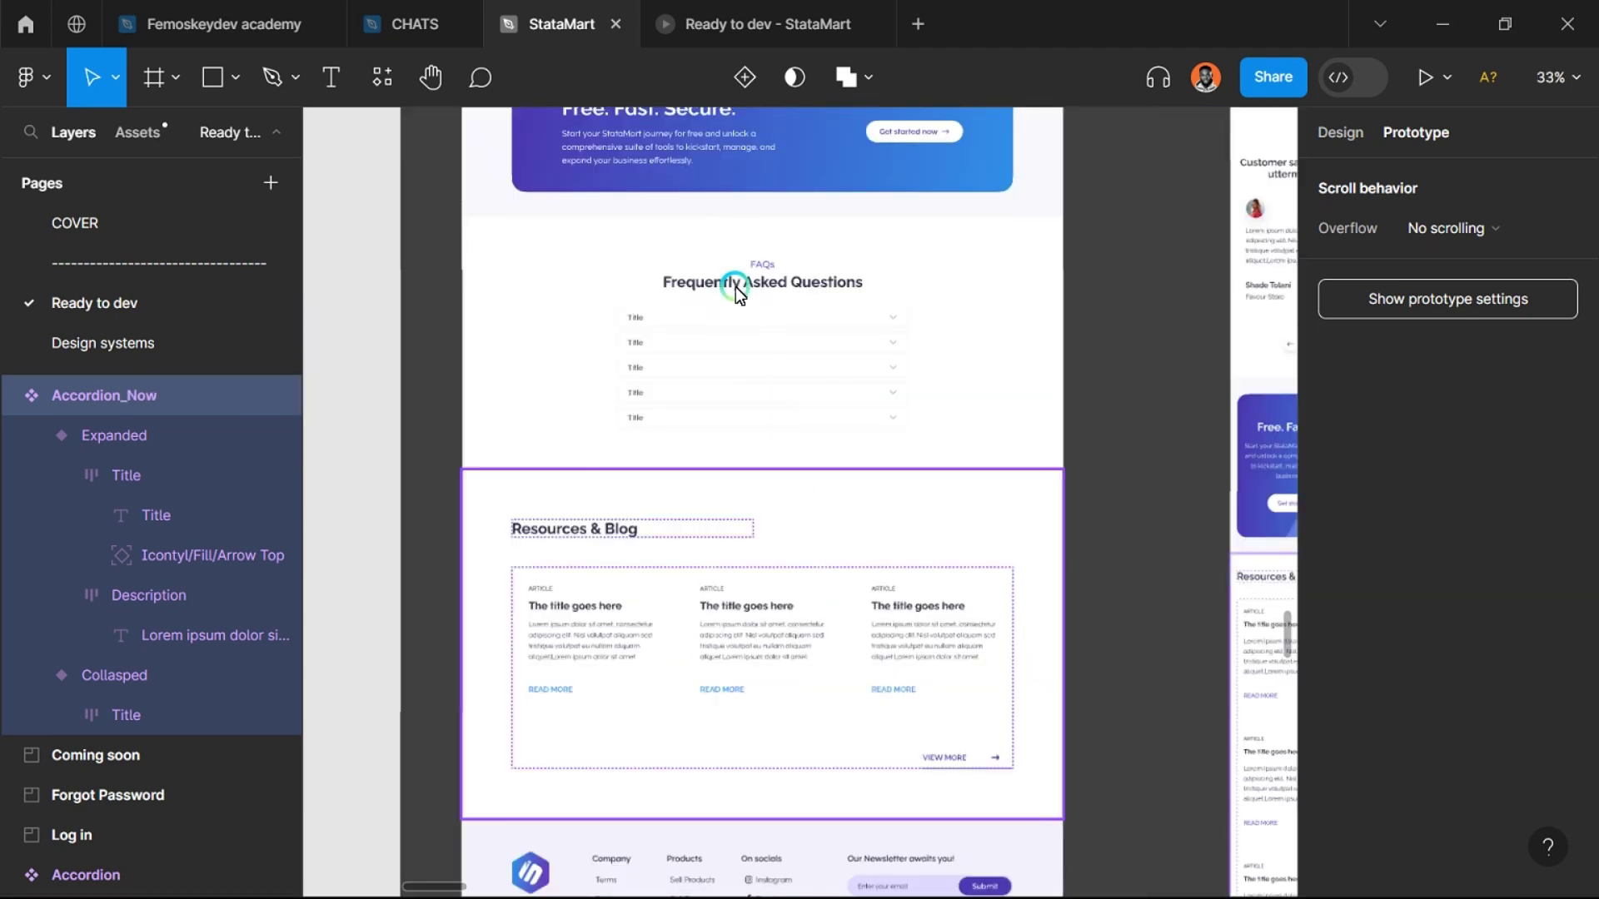
pyautogui.scroll(3, 736, 286)
pyautogui.scroll(-4, 906, 535)
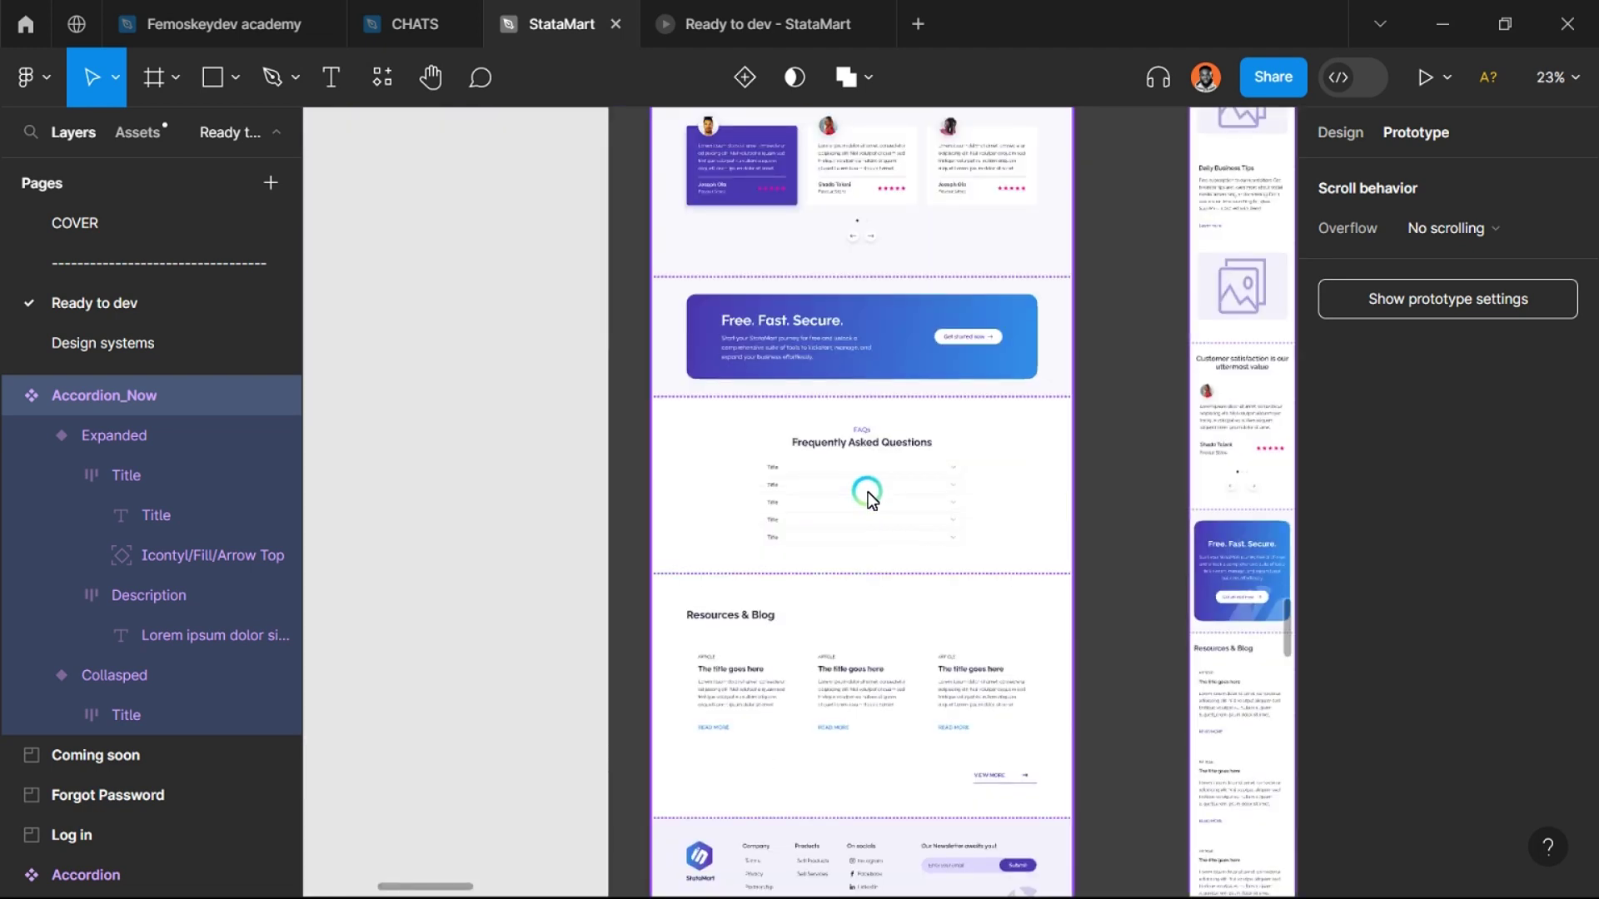
pyautogui.click(868, 492)
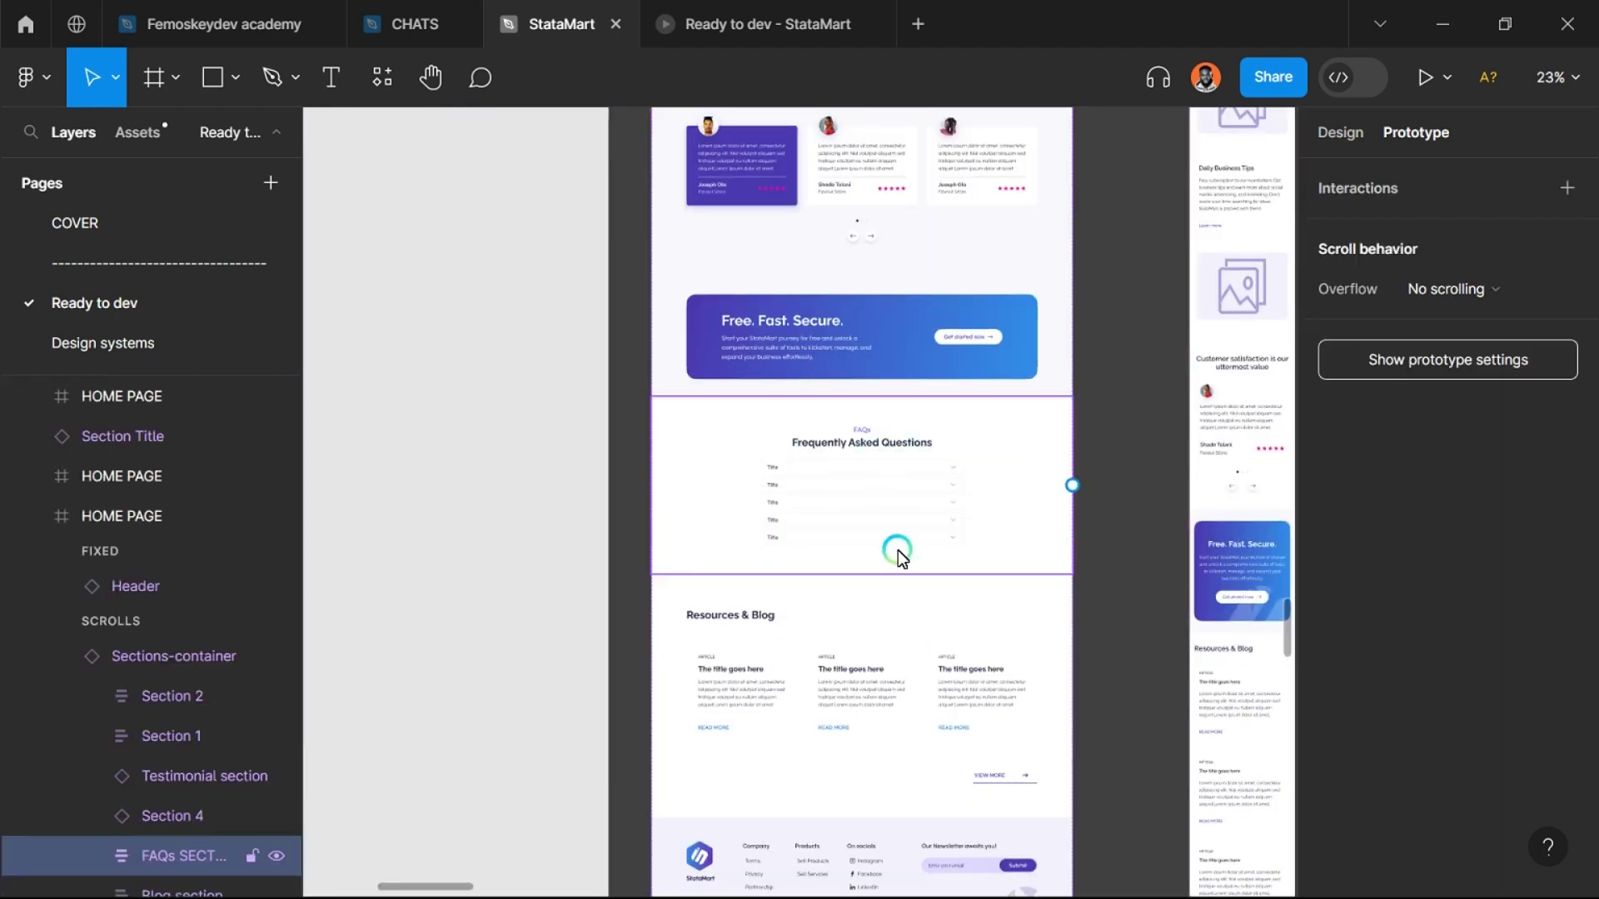
pyautogui.scroll(-4, 848, 625)
pyautogui.scroll(5, 861, 486)
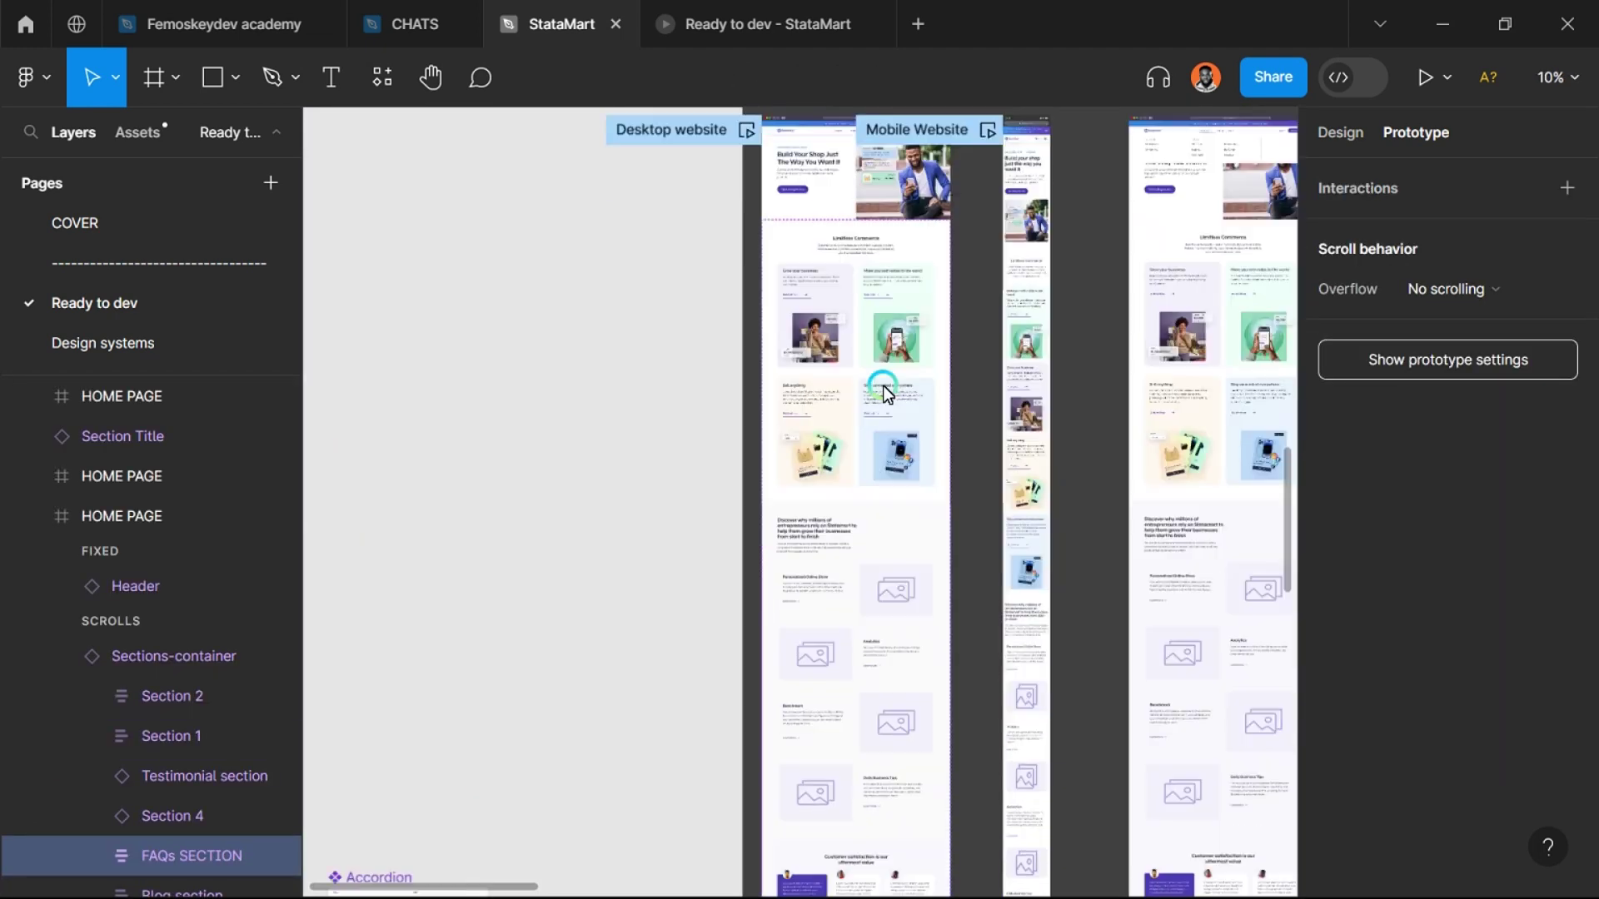
pyautogui.scroll(-6, 888, 388)
pyautogui.scroll(1, 897, 363)
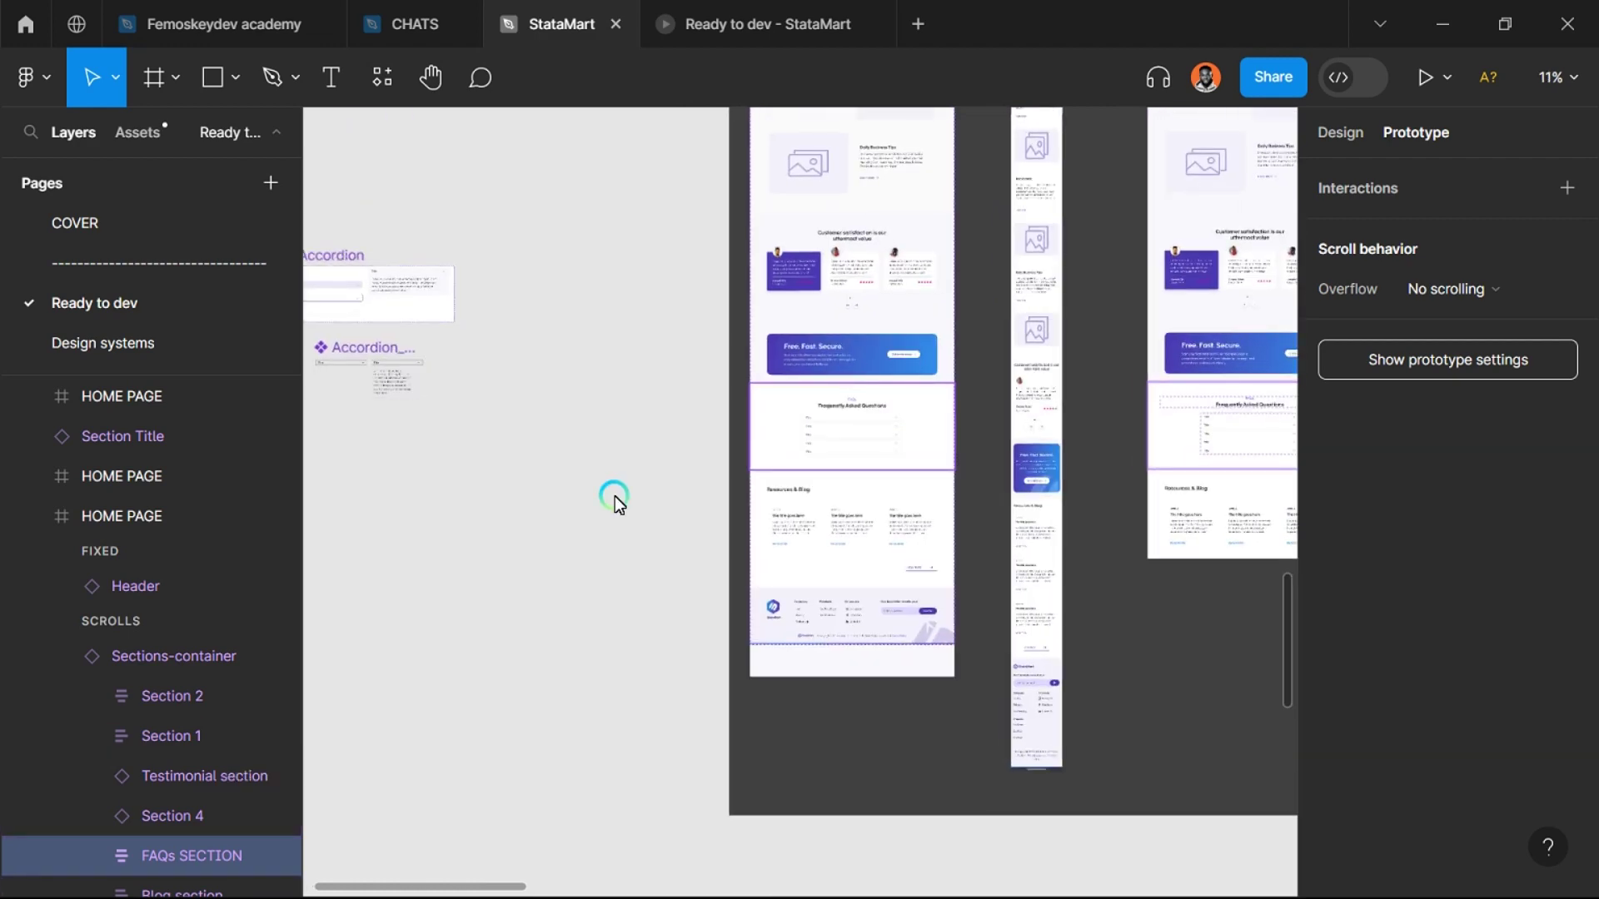
pyautogui.click(614, 497)
pyautogui.click(831, 466)
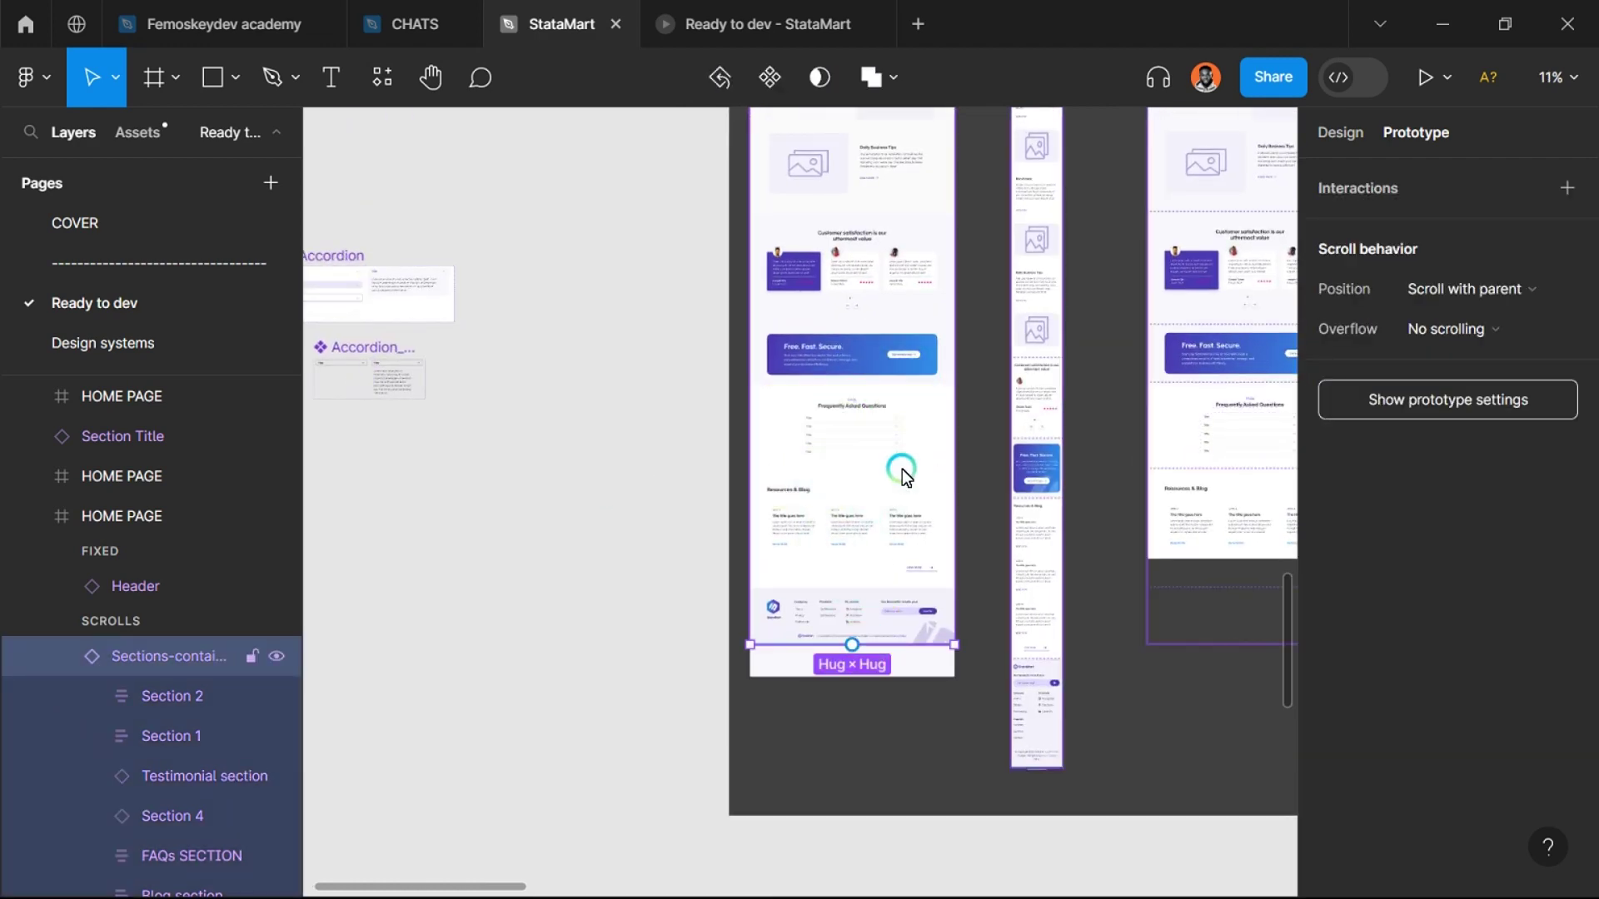
pyautogui.scroll(5, 919, 418)
pyautogui.scroll(-6, 787, 448)
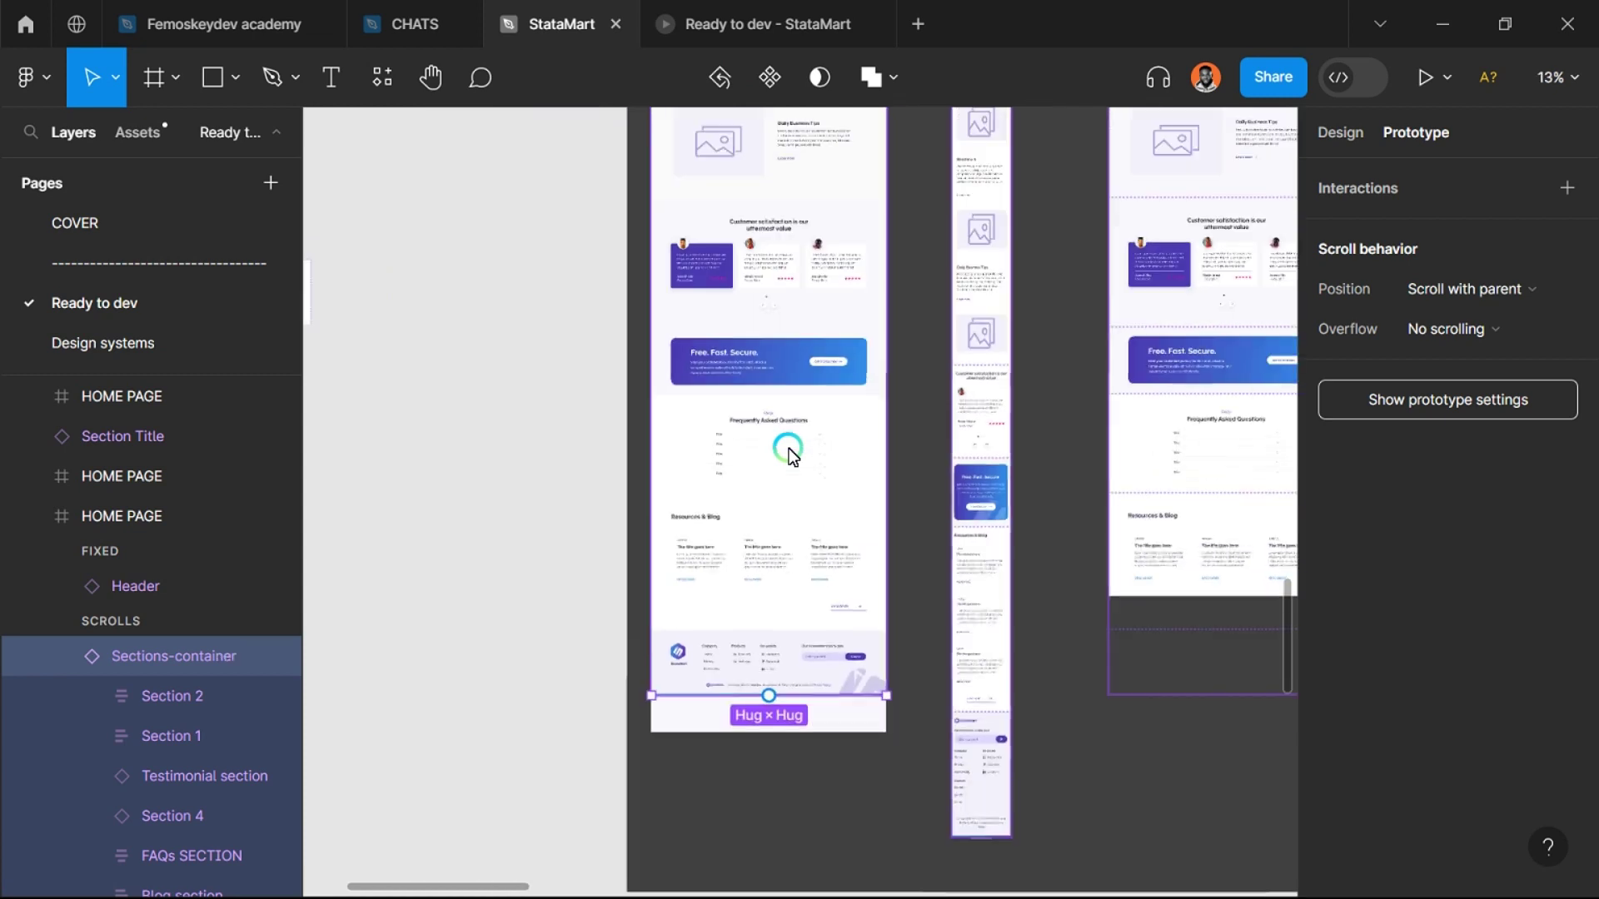
# Step: Detach the Sections-container instance from its component through the right-click menu
pyautogui.click(586, 656)
pyautogui.click(696, 589)
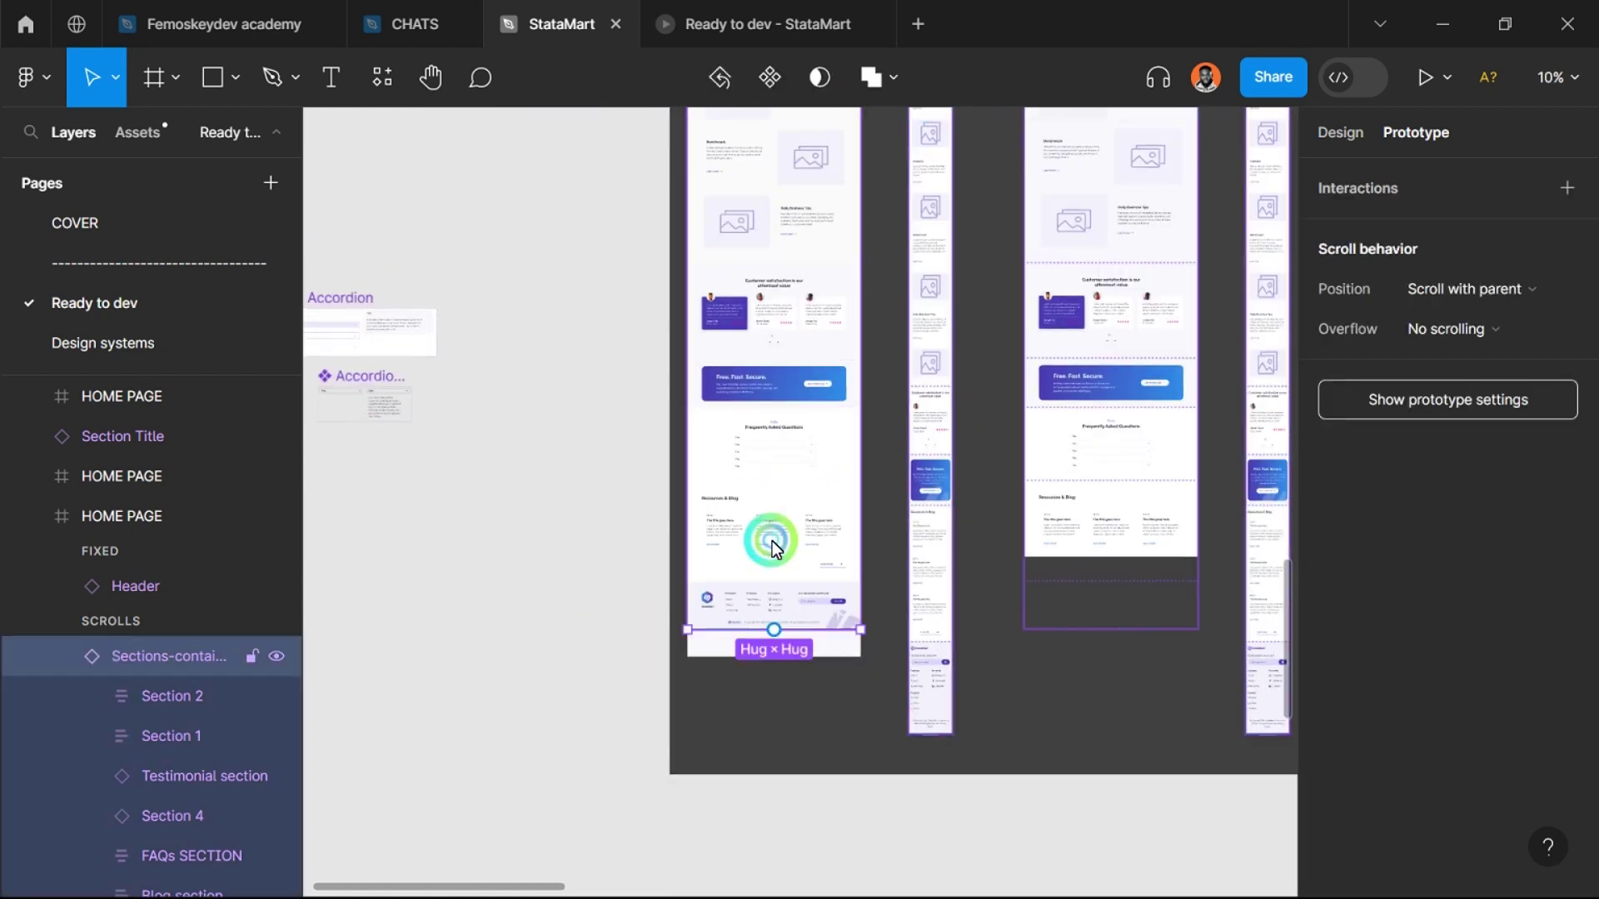
pyautogui.press('alt')
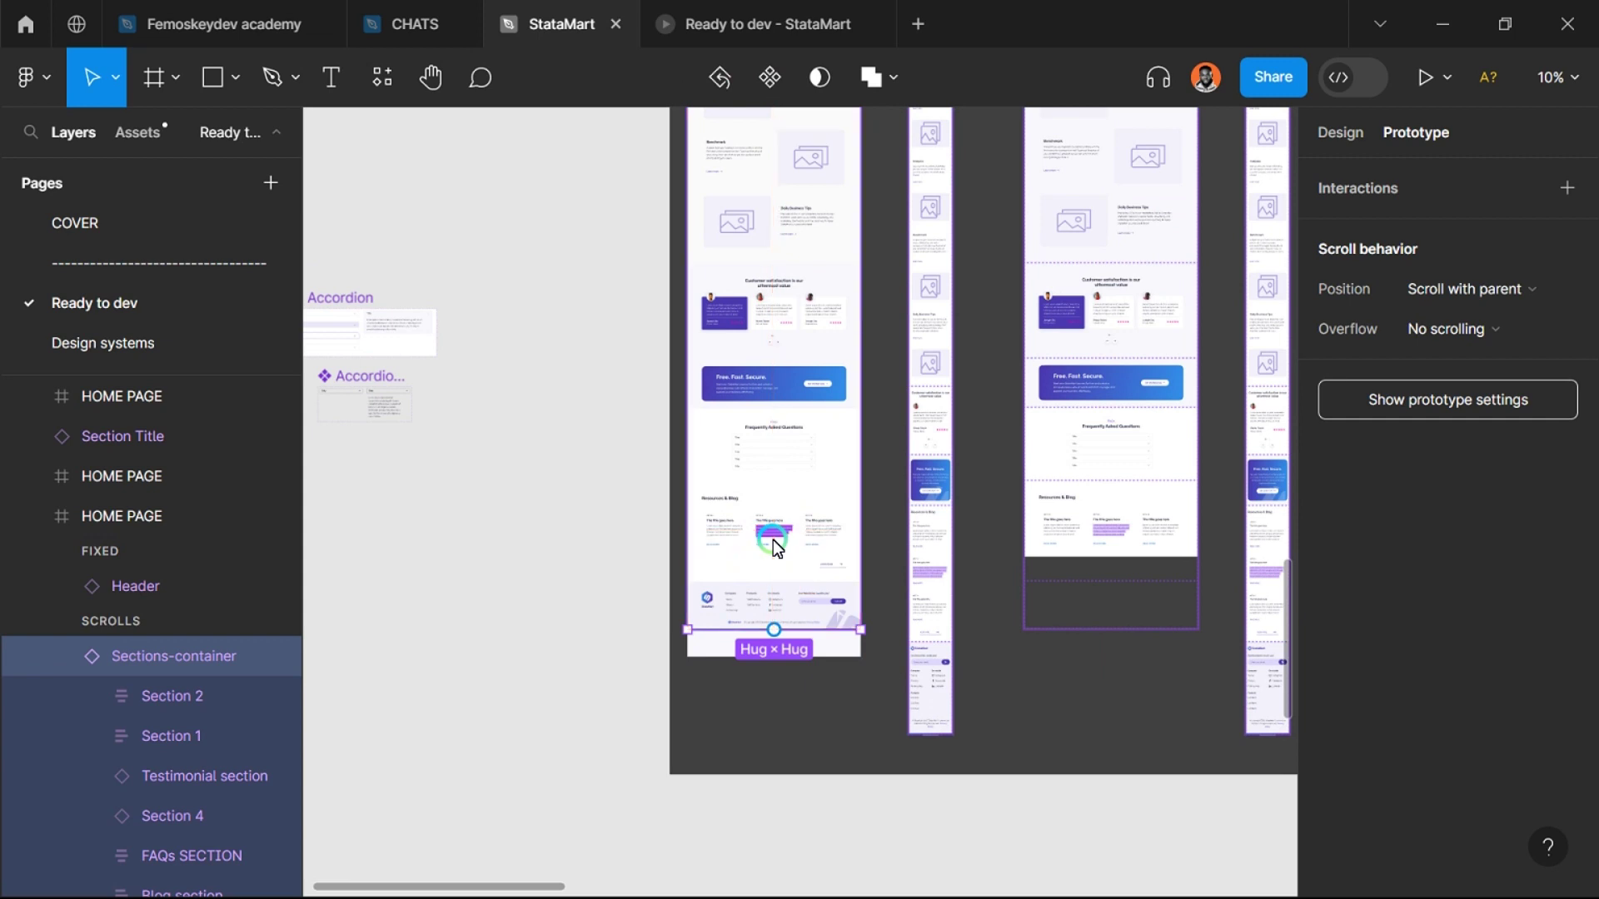
pyautogui.press('alt')
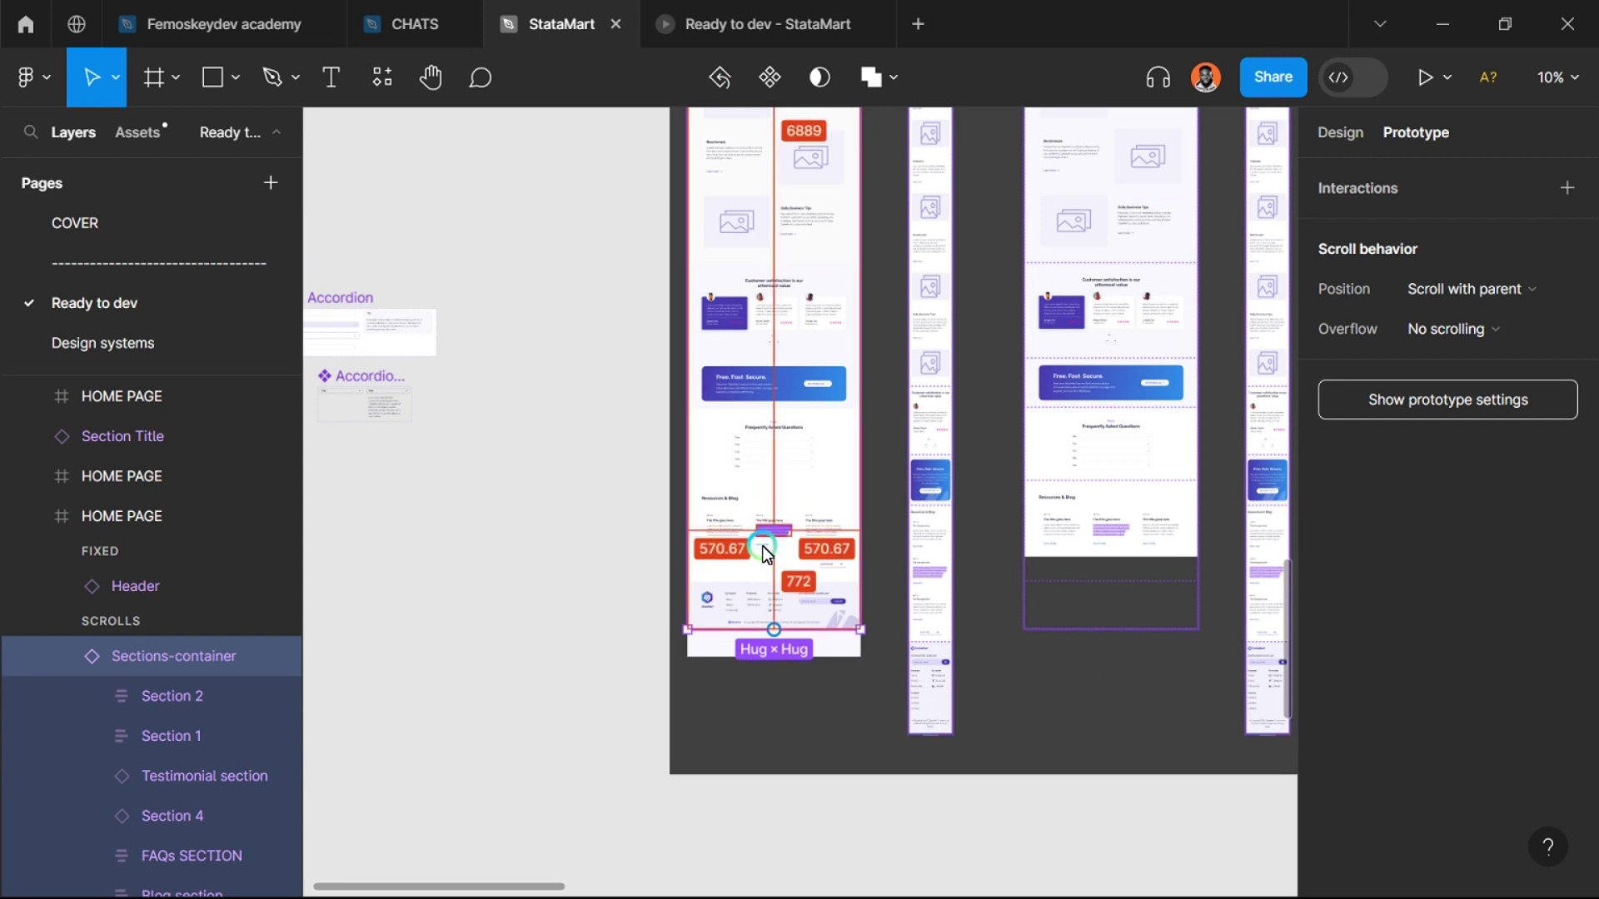
pyautogui.hotkey('ctrl', 'alt', 'b')
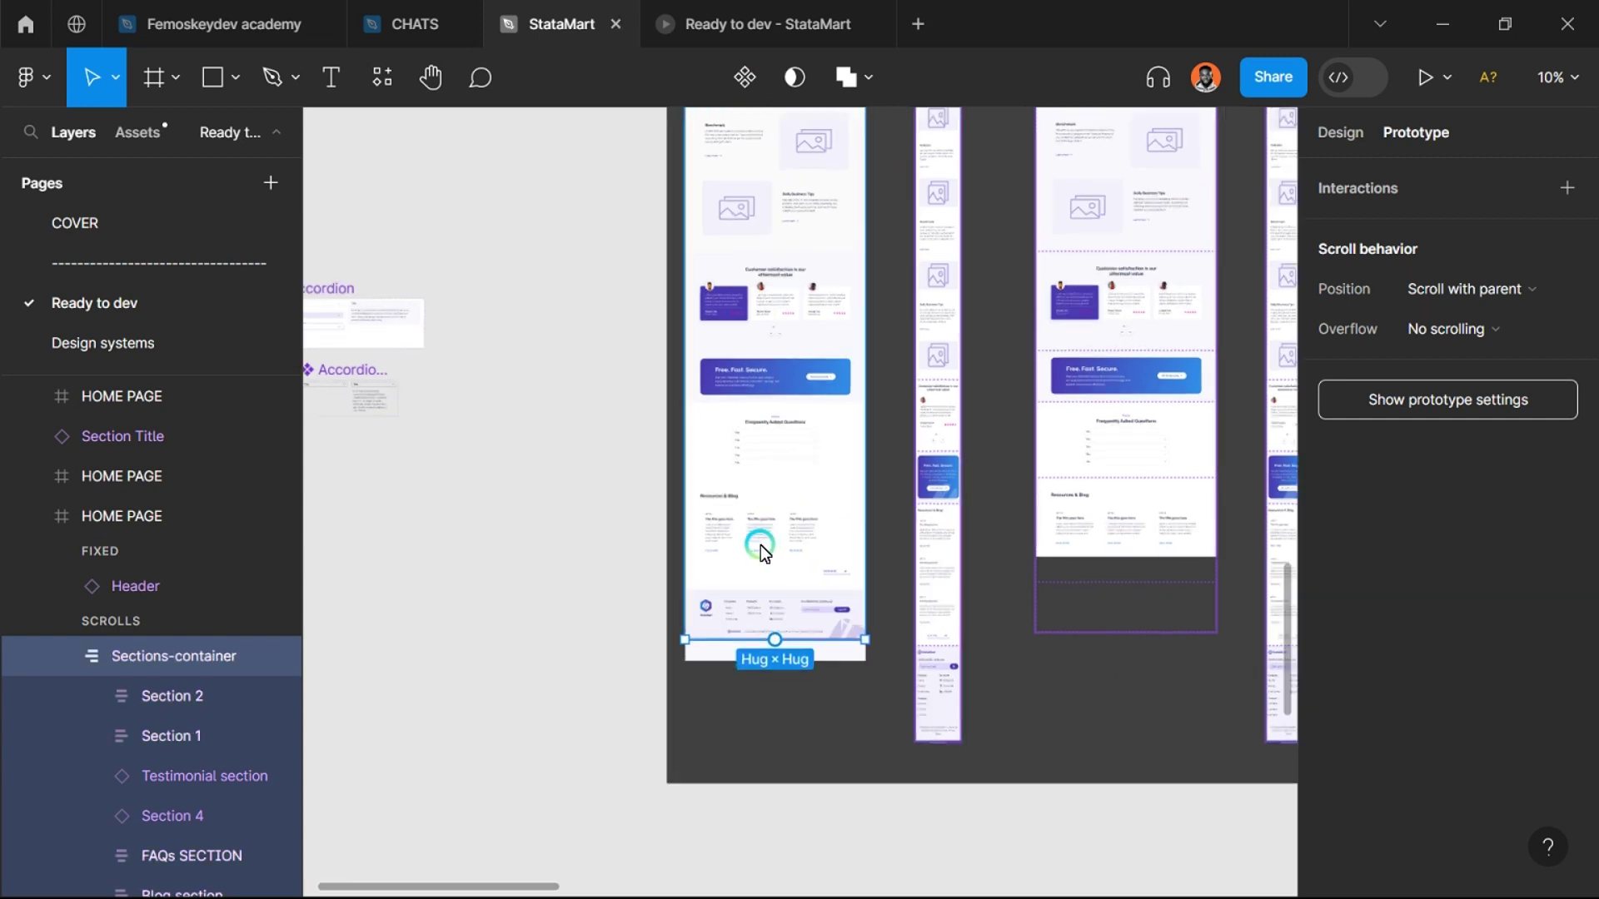
pyautogui.scroll(4, 761, 545)
pyautogui.hotkey('ctrl', 'z')
pyautogui.rightClick(782, 452)
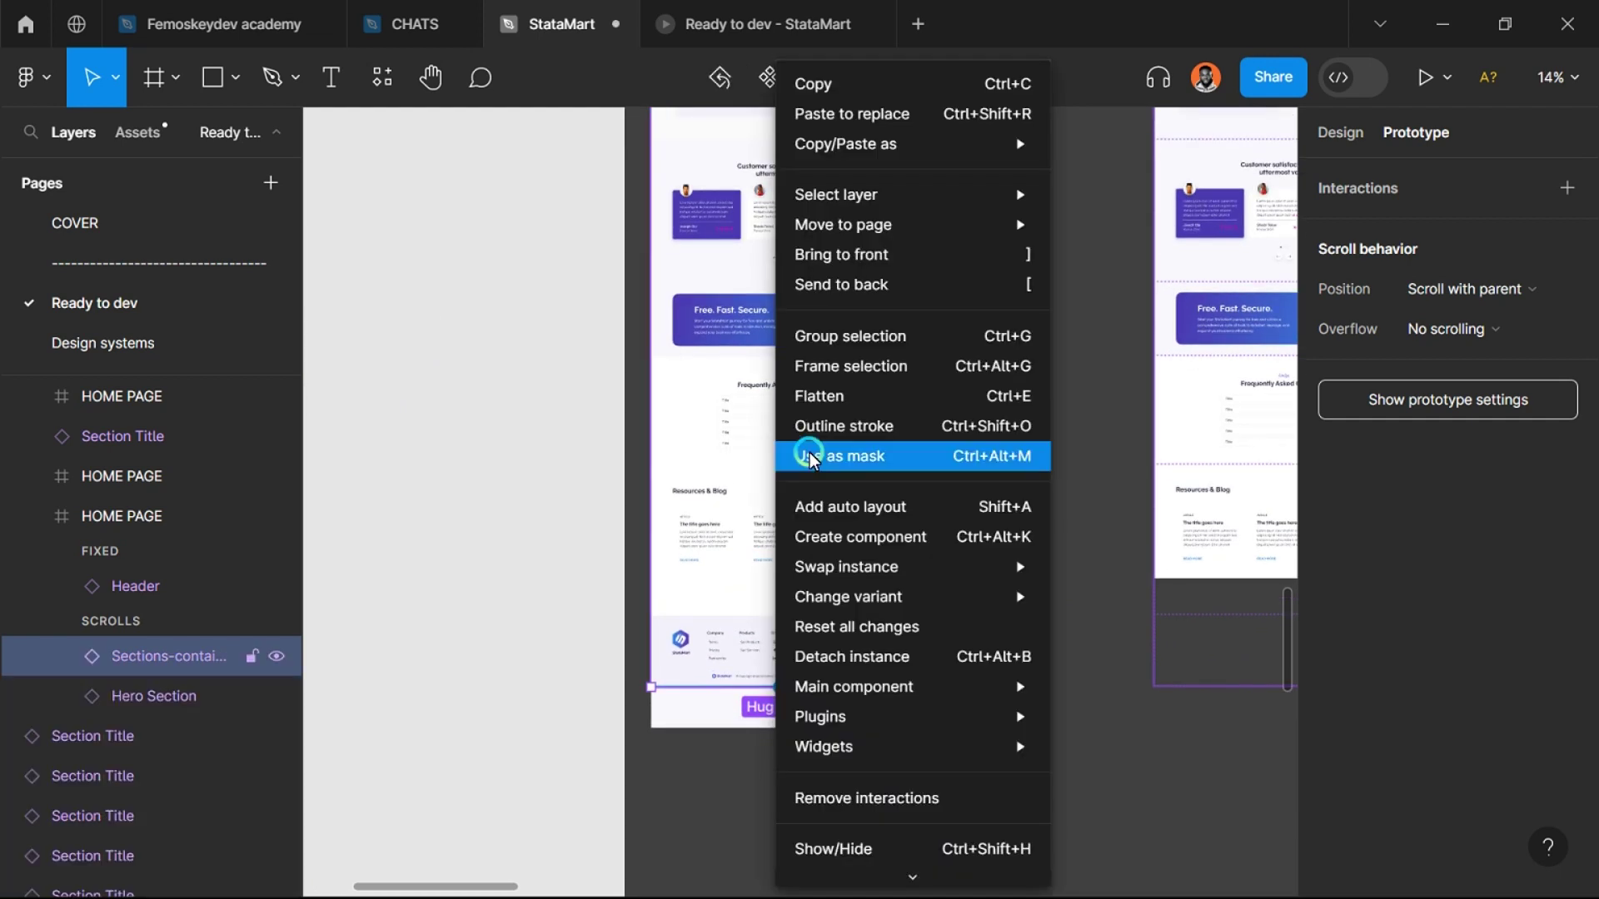
pyautogui.click(901, 657)
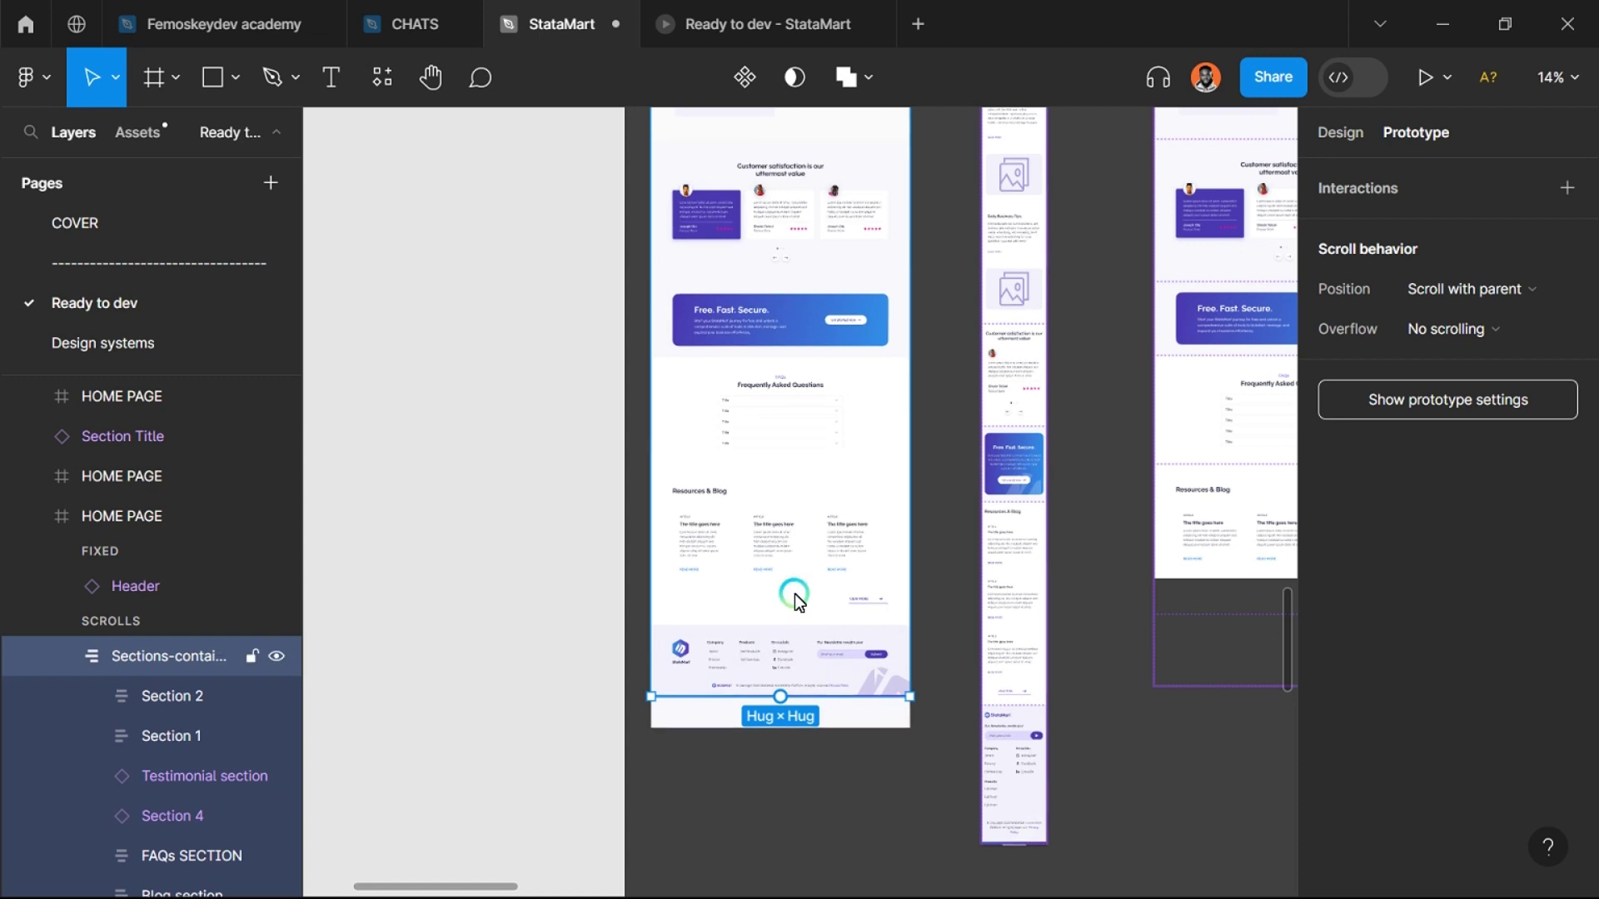
pyautogui.scroll(5, 784, 373)
# Step: Search Assets for the accordion and drop an Accordion_Now instance into the FAQ list
pyautogui.click(756, 507)
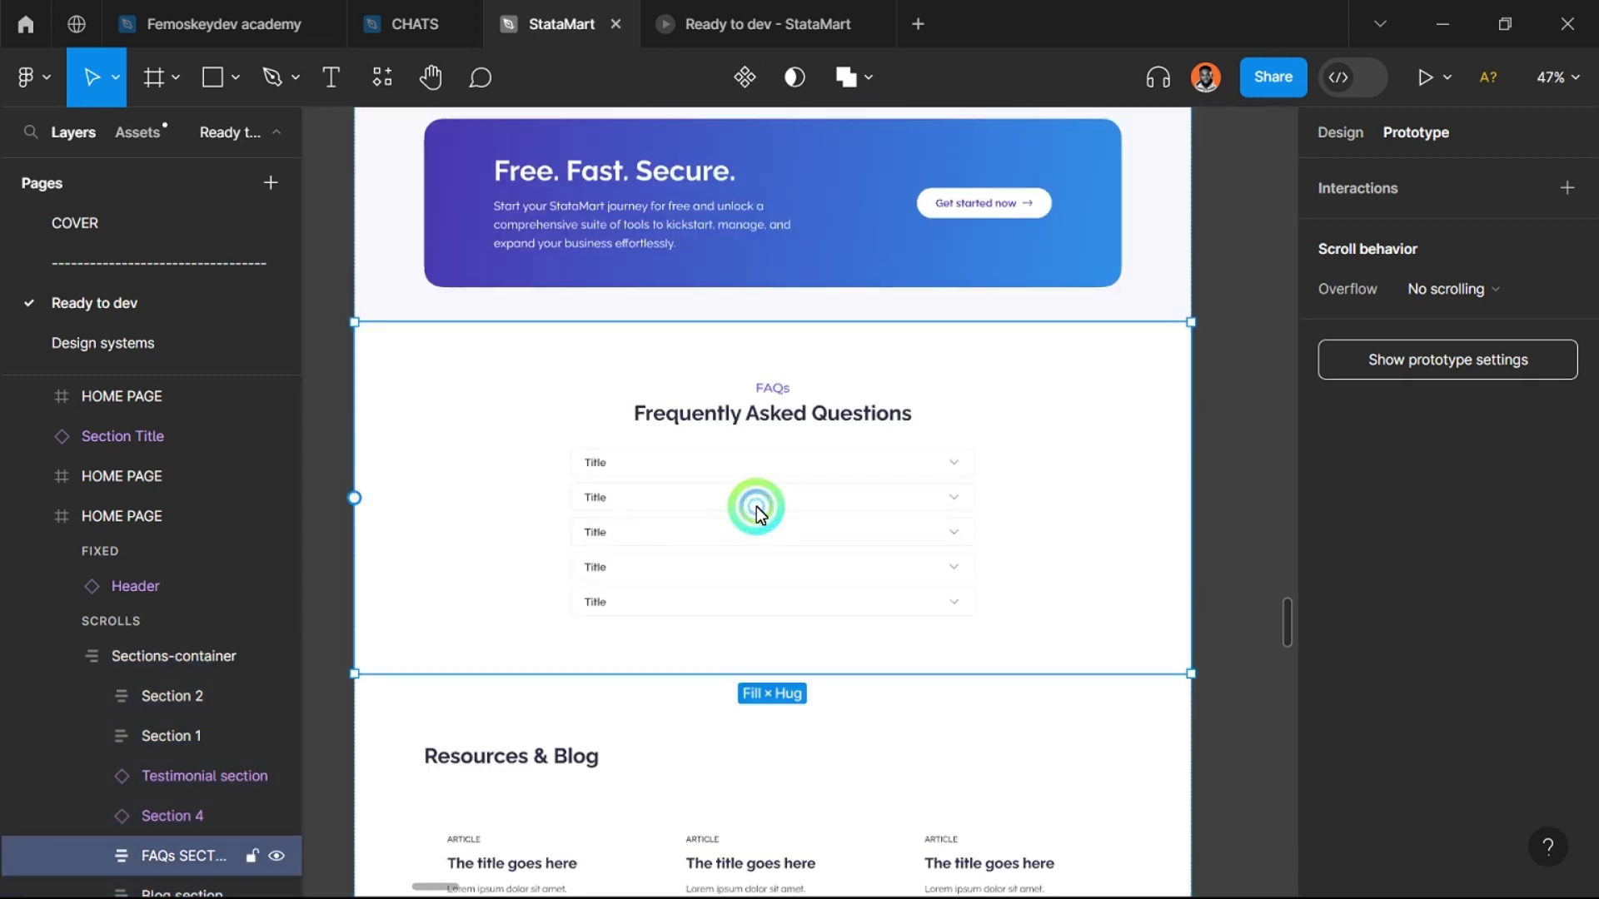
pyautogui.scroll(1, 657, 575)
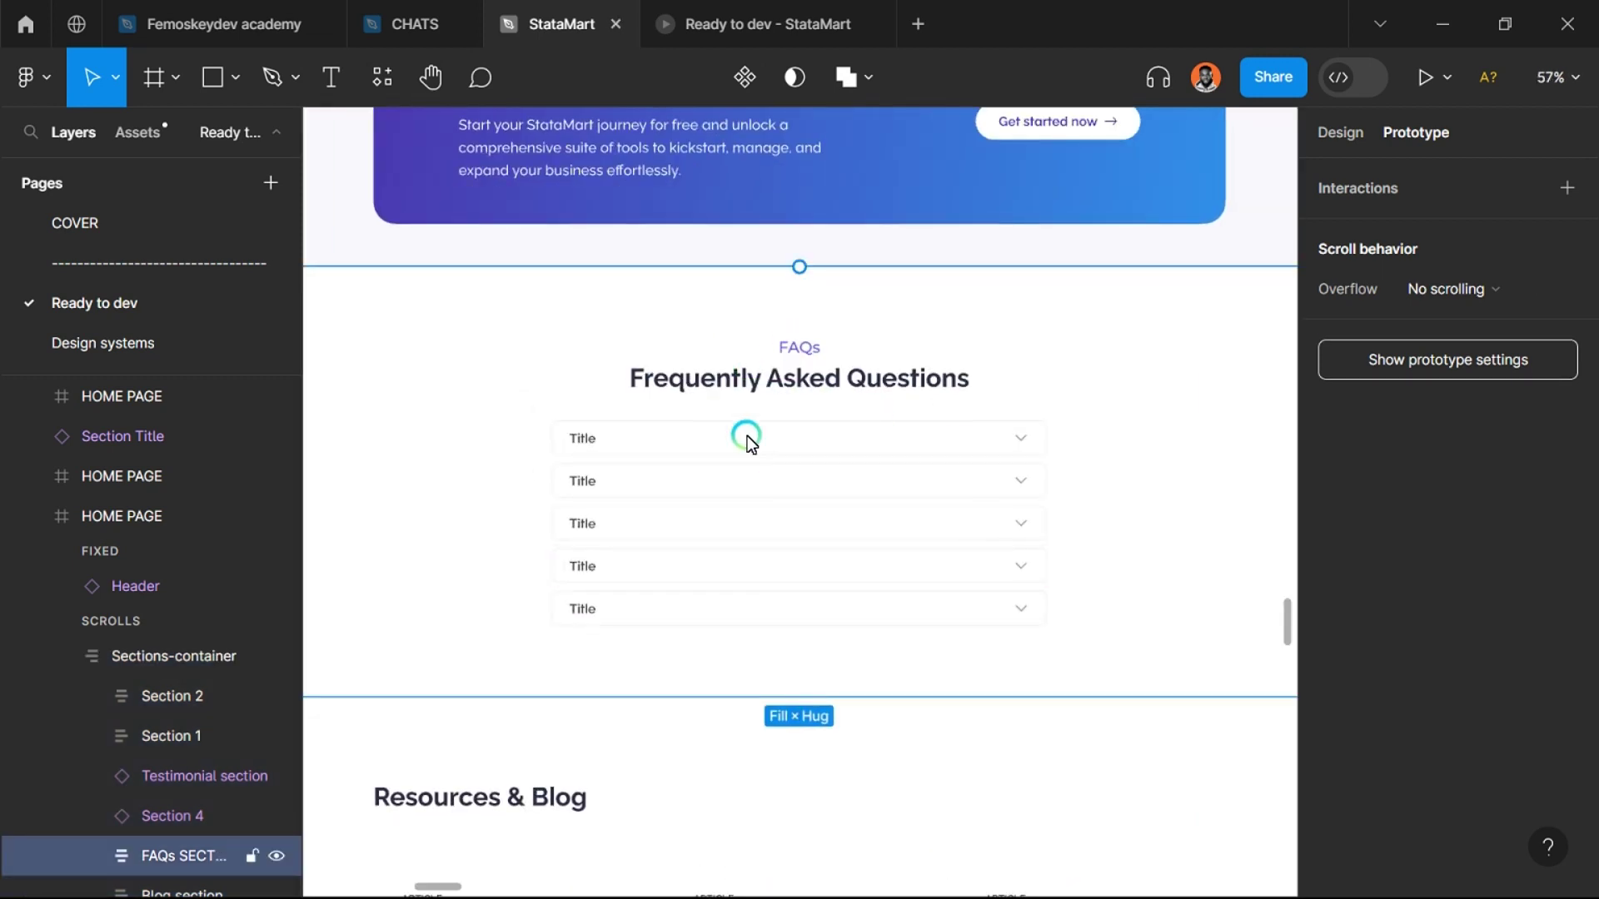
pyautogui.scroll(3, 716, 516)
pyautogui.click(741, 414)
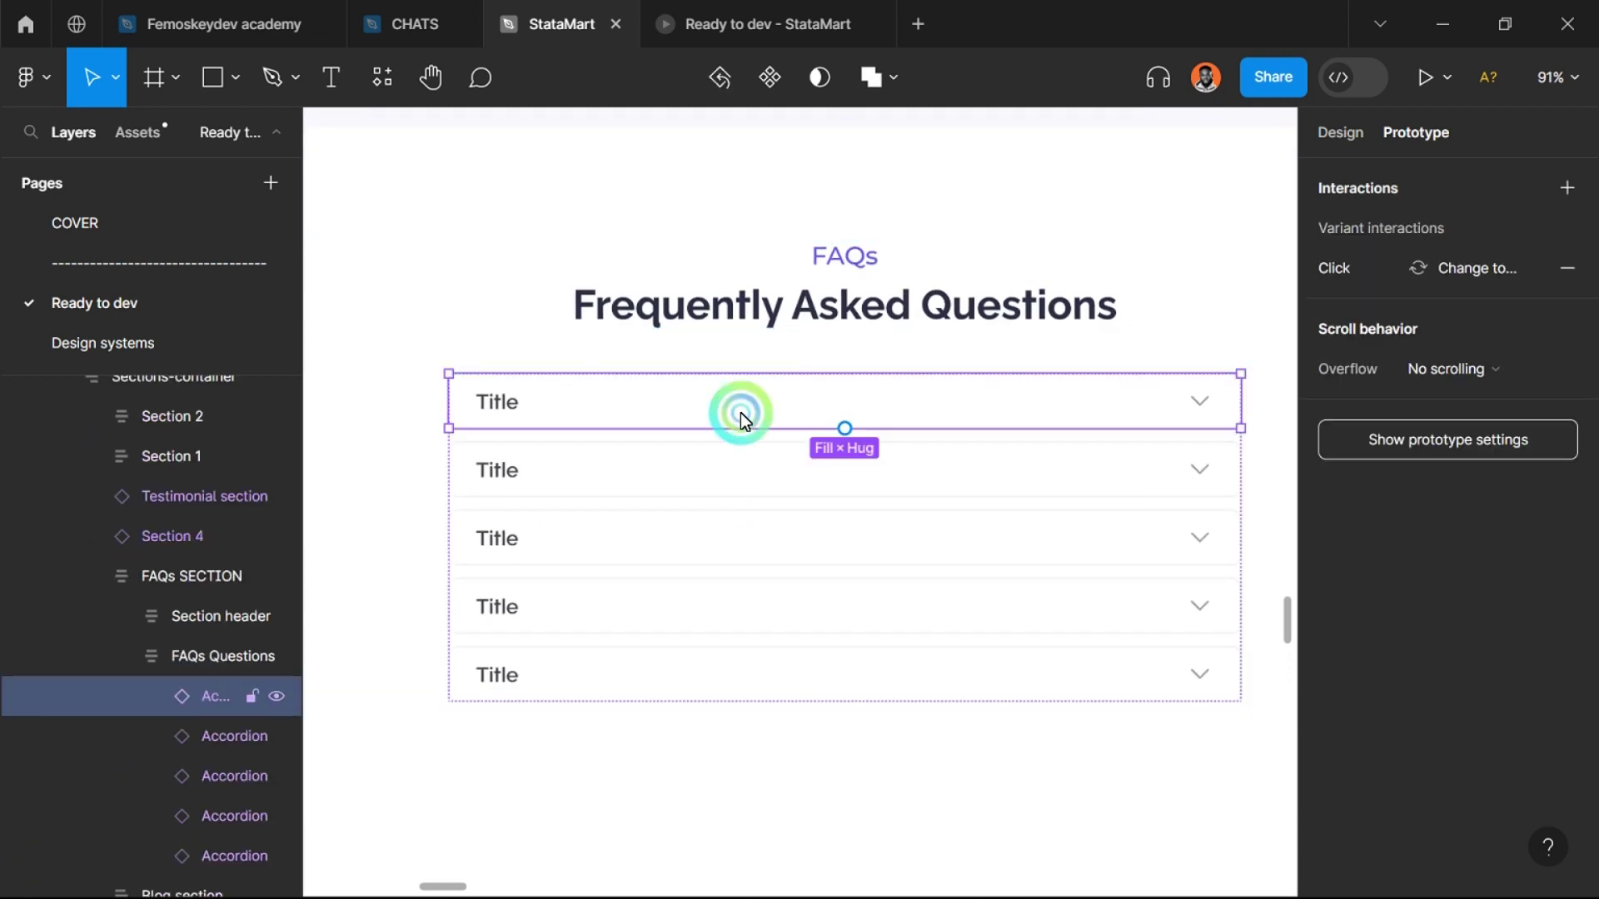
pyautogui.click(132, 136)
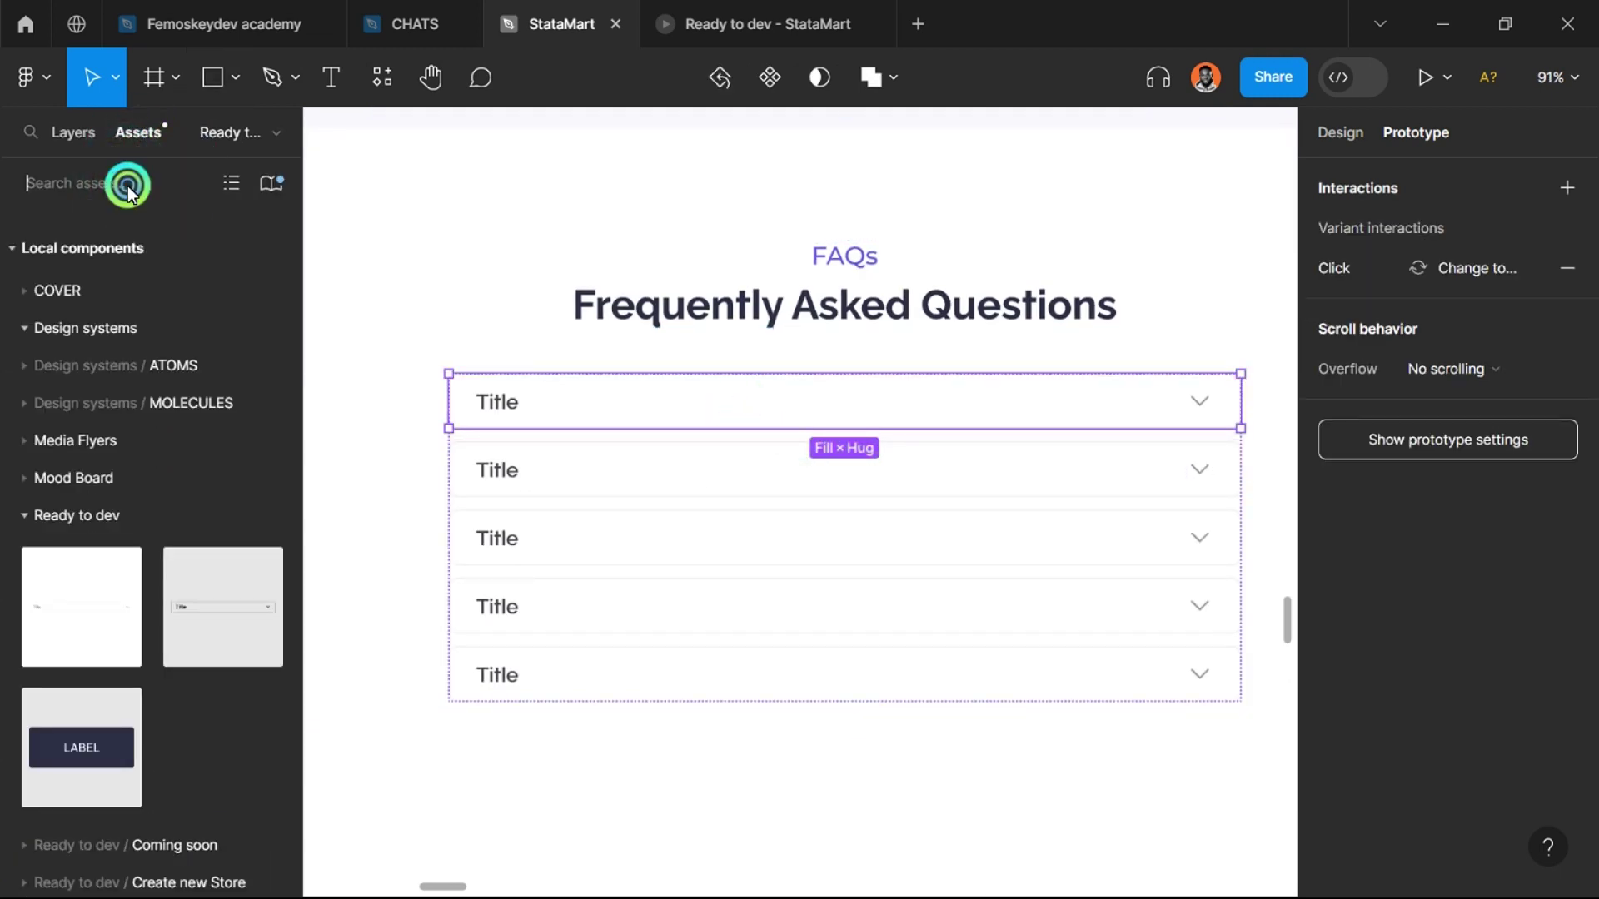
pyautogui.write('a')
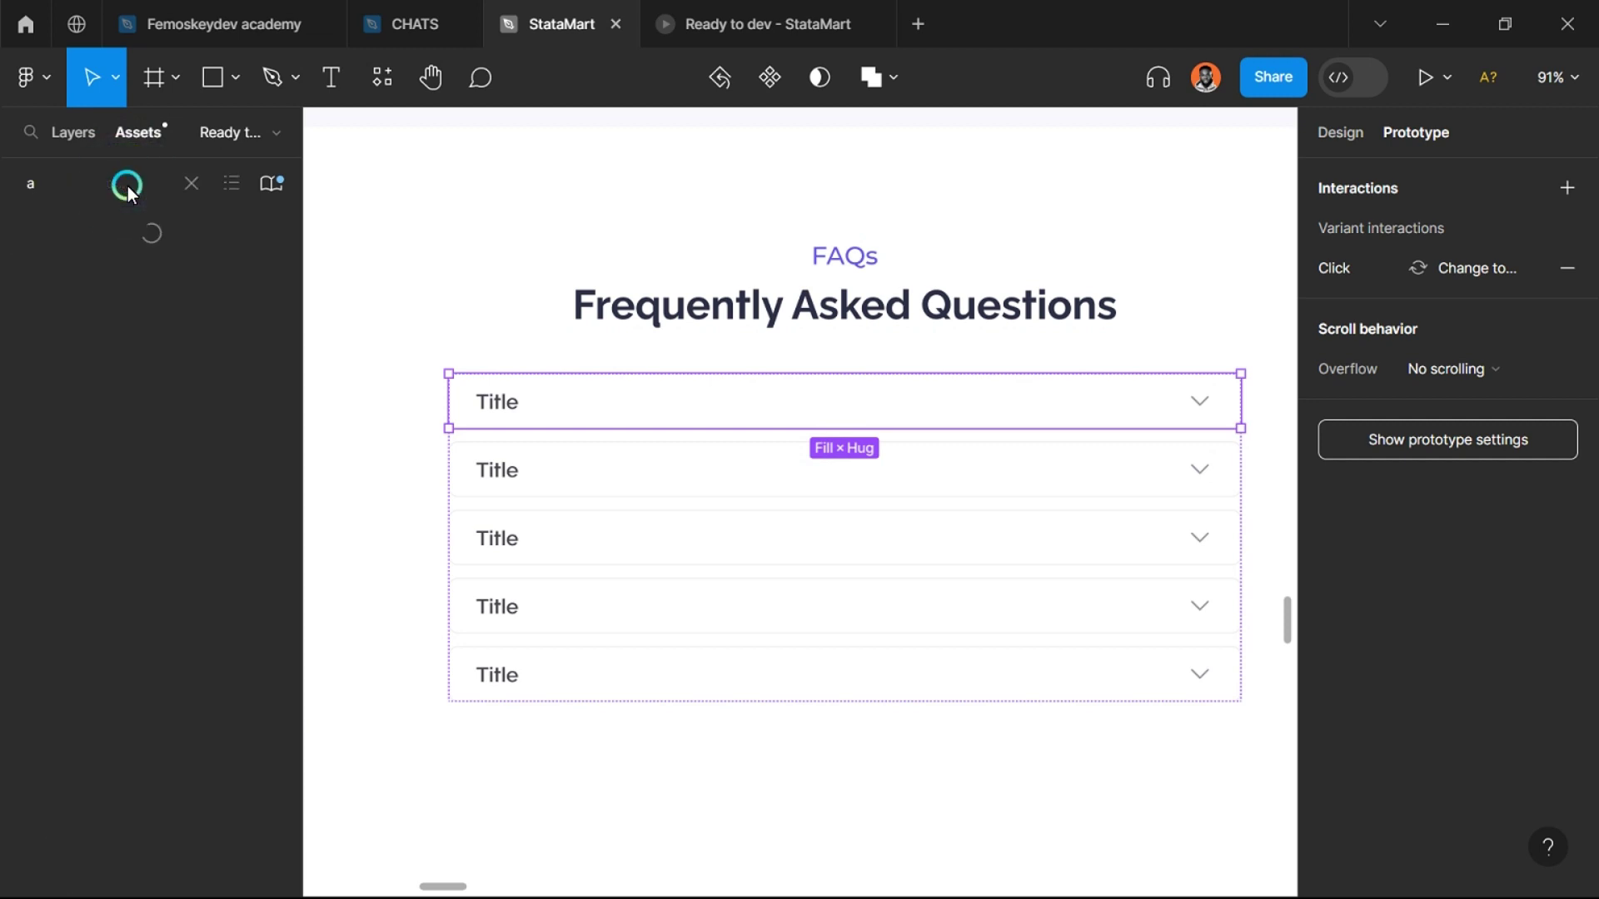
pyautogui.write('cd')
pyautogui.write('ordion_Now')
pyautogui.moveTo(130, 274); pyautogui.dragTo(664, 441)
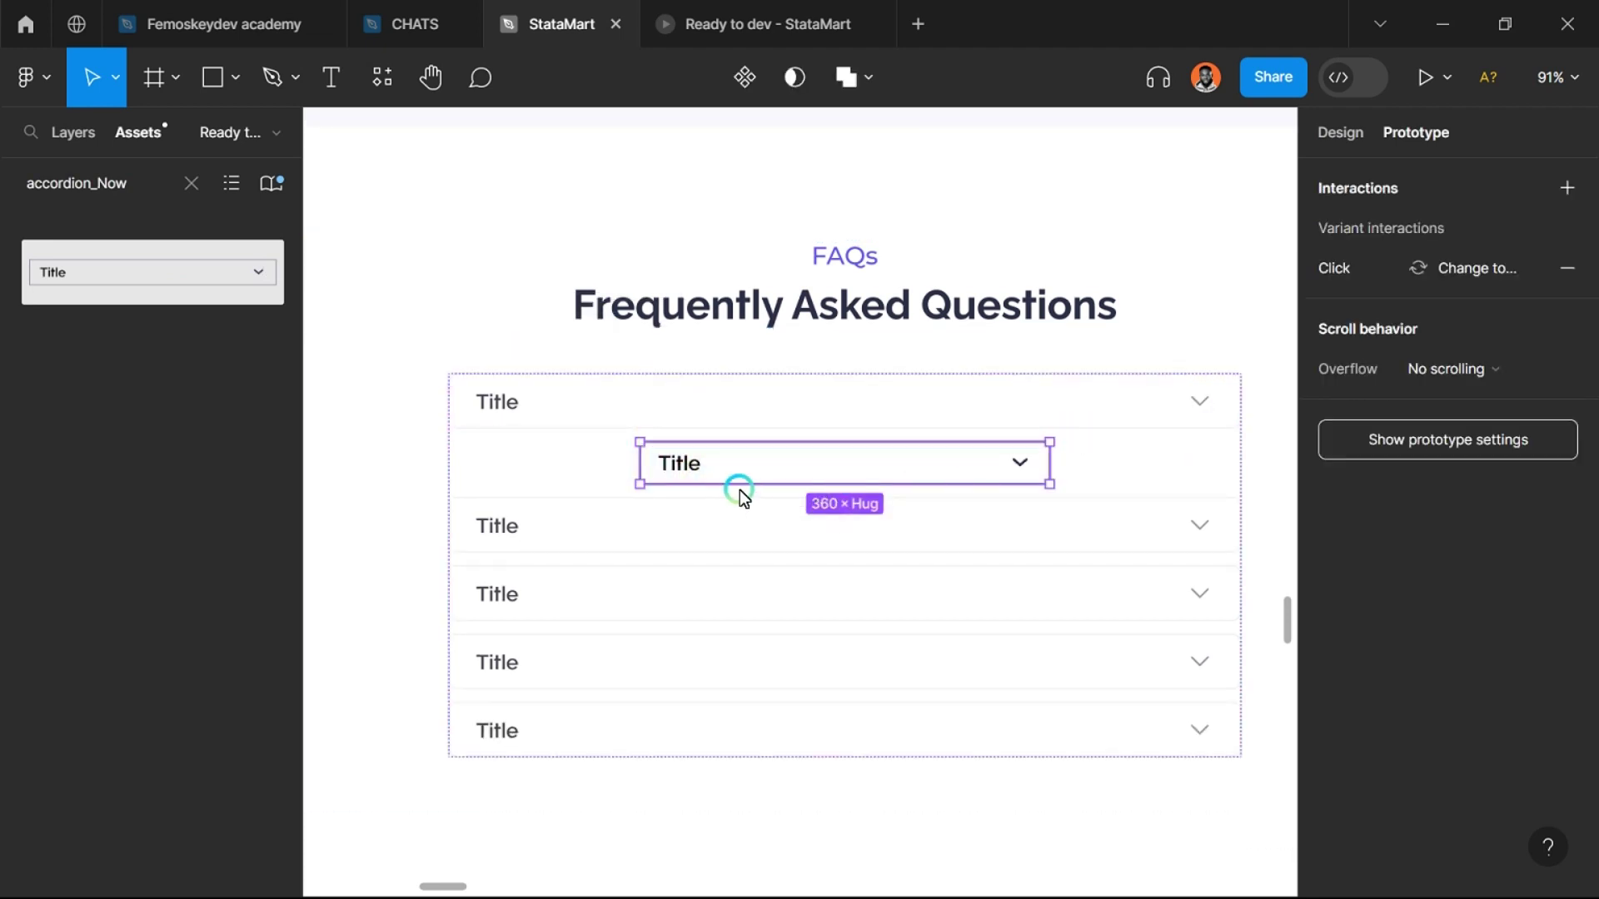
# Step: Set the new Accordion_Now to Fill container width and delete the top original Accordion row
pyautogui.scroll(-5, 737, 491)
pyautogui.click(1412, 213)
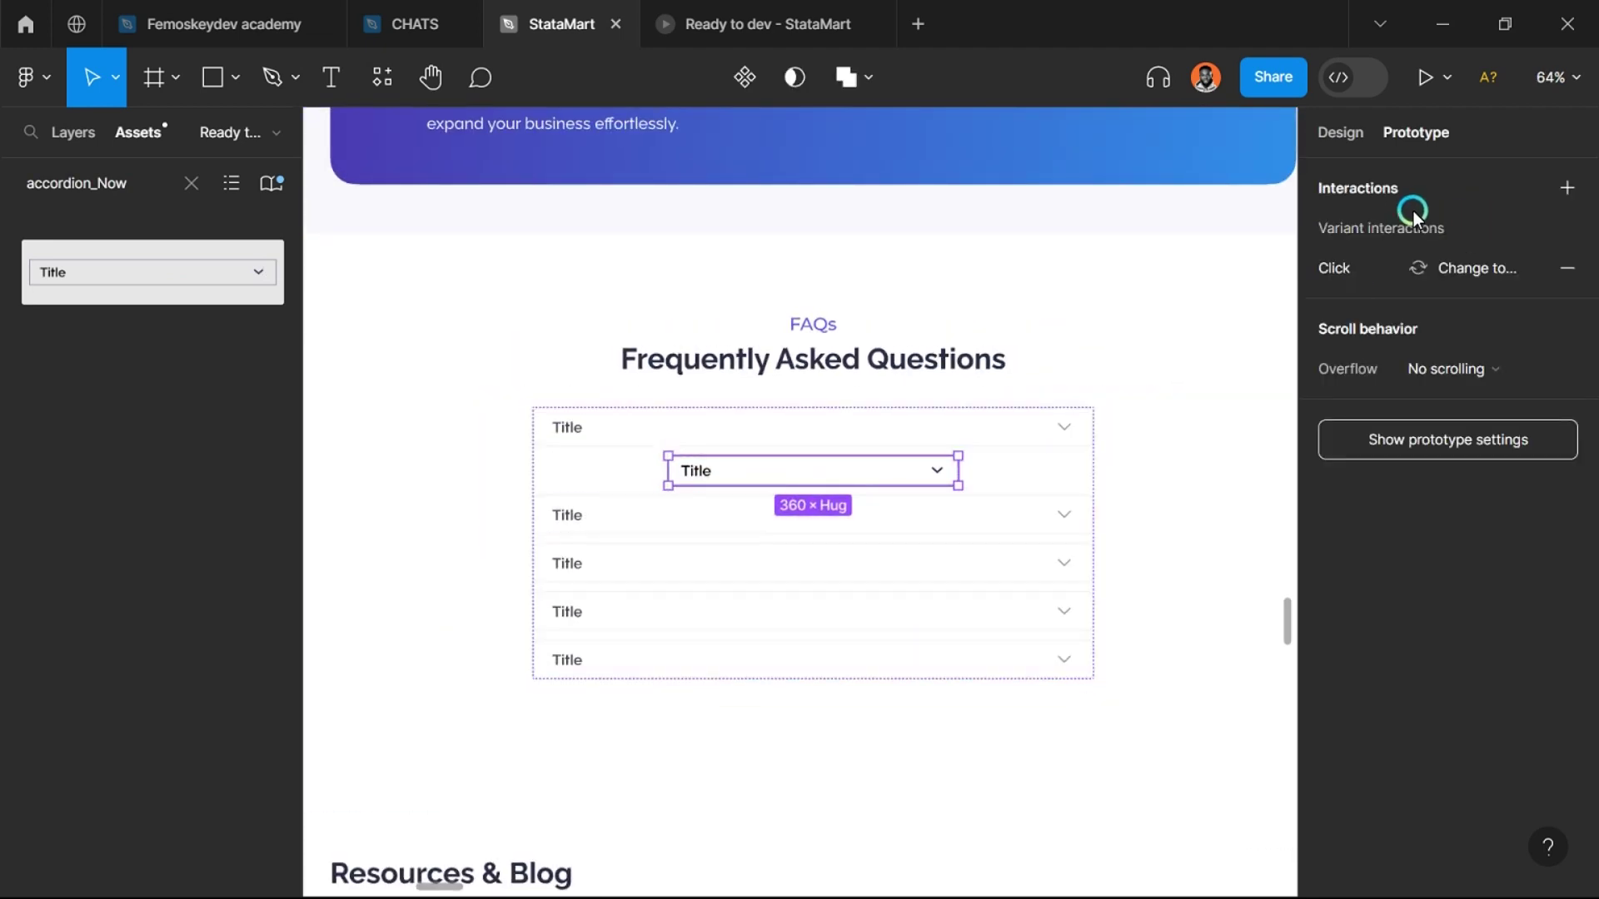
pyautogui.click(1342, 134)
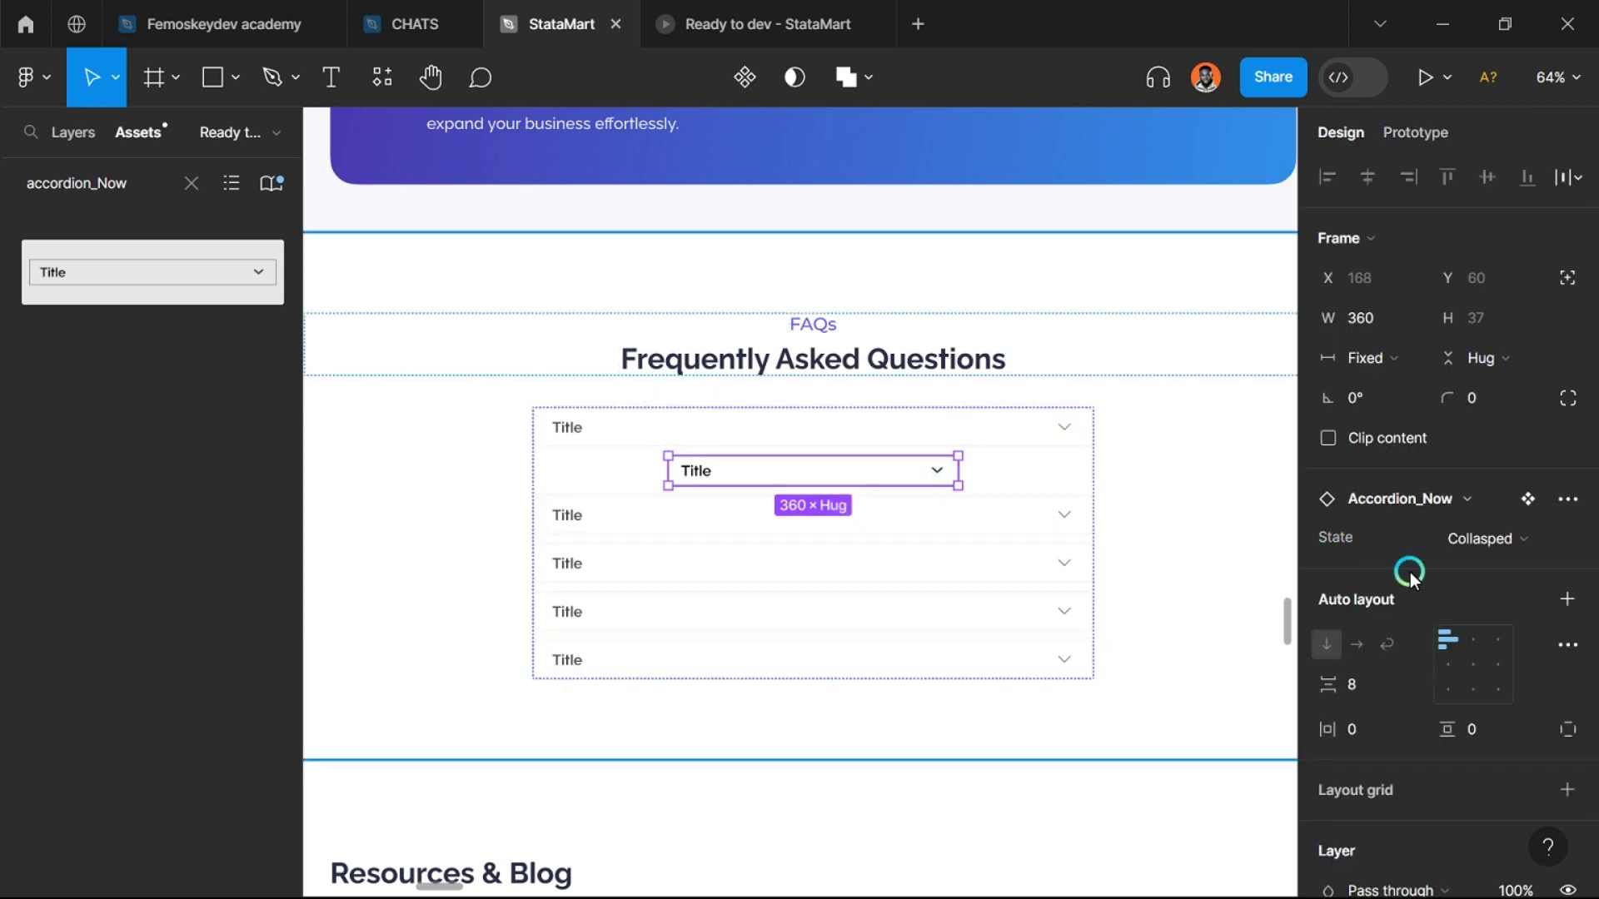
pyautogui.click(1367, 358)
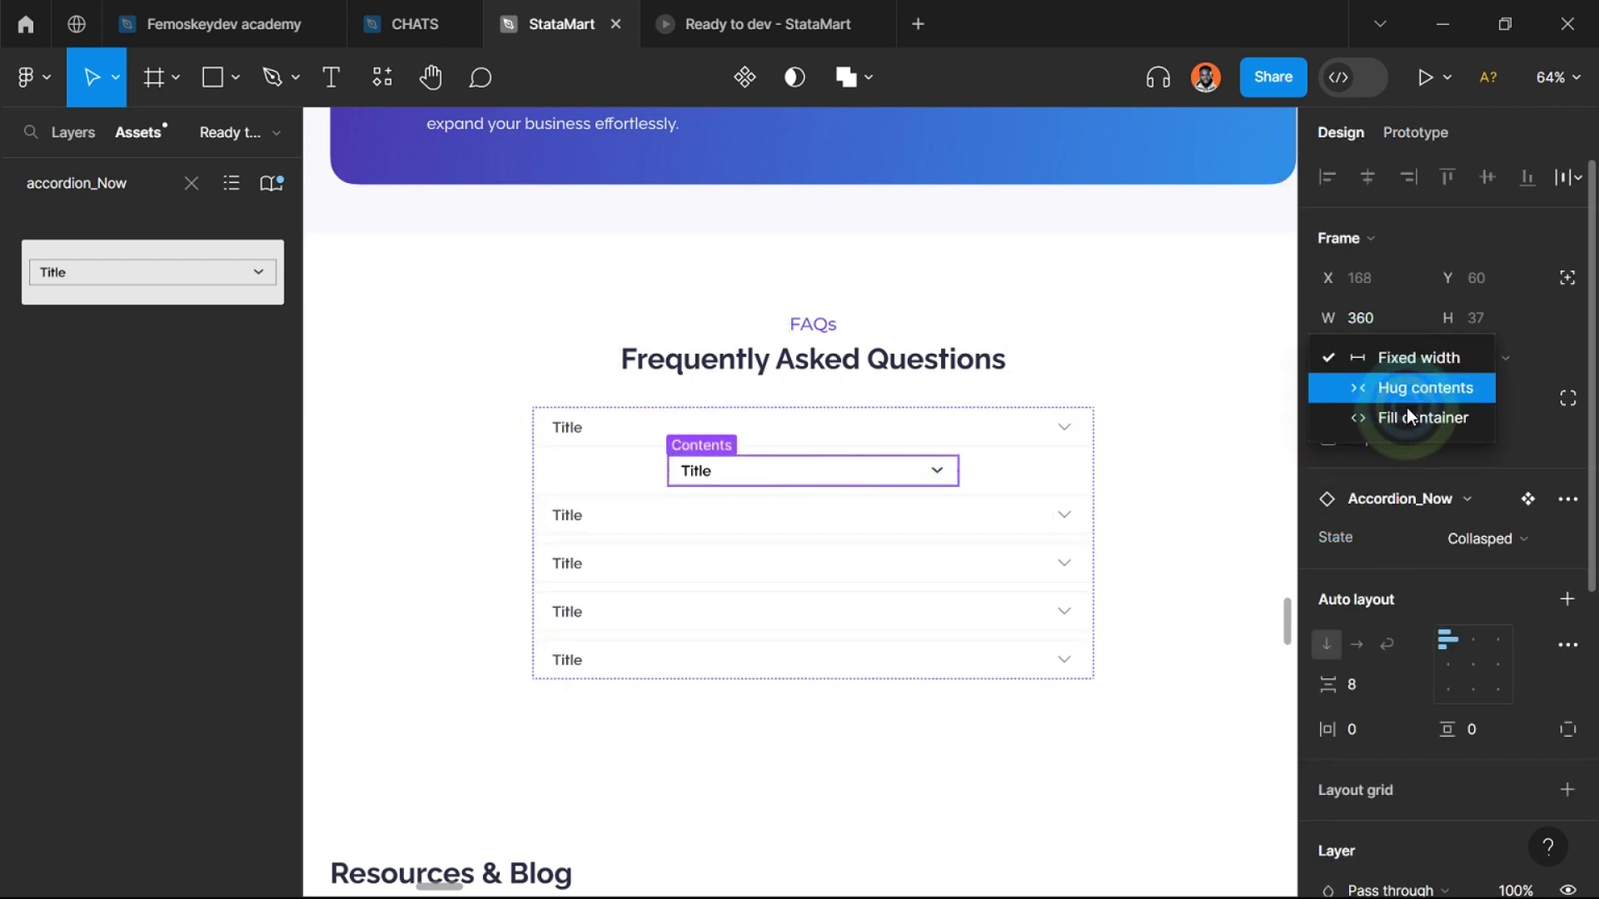
pyautogui.click(1407, 416)
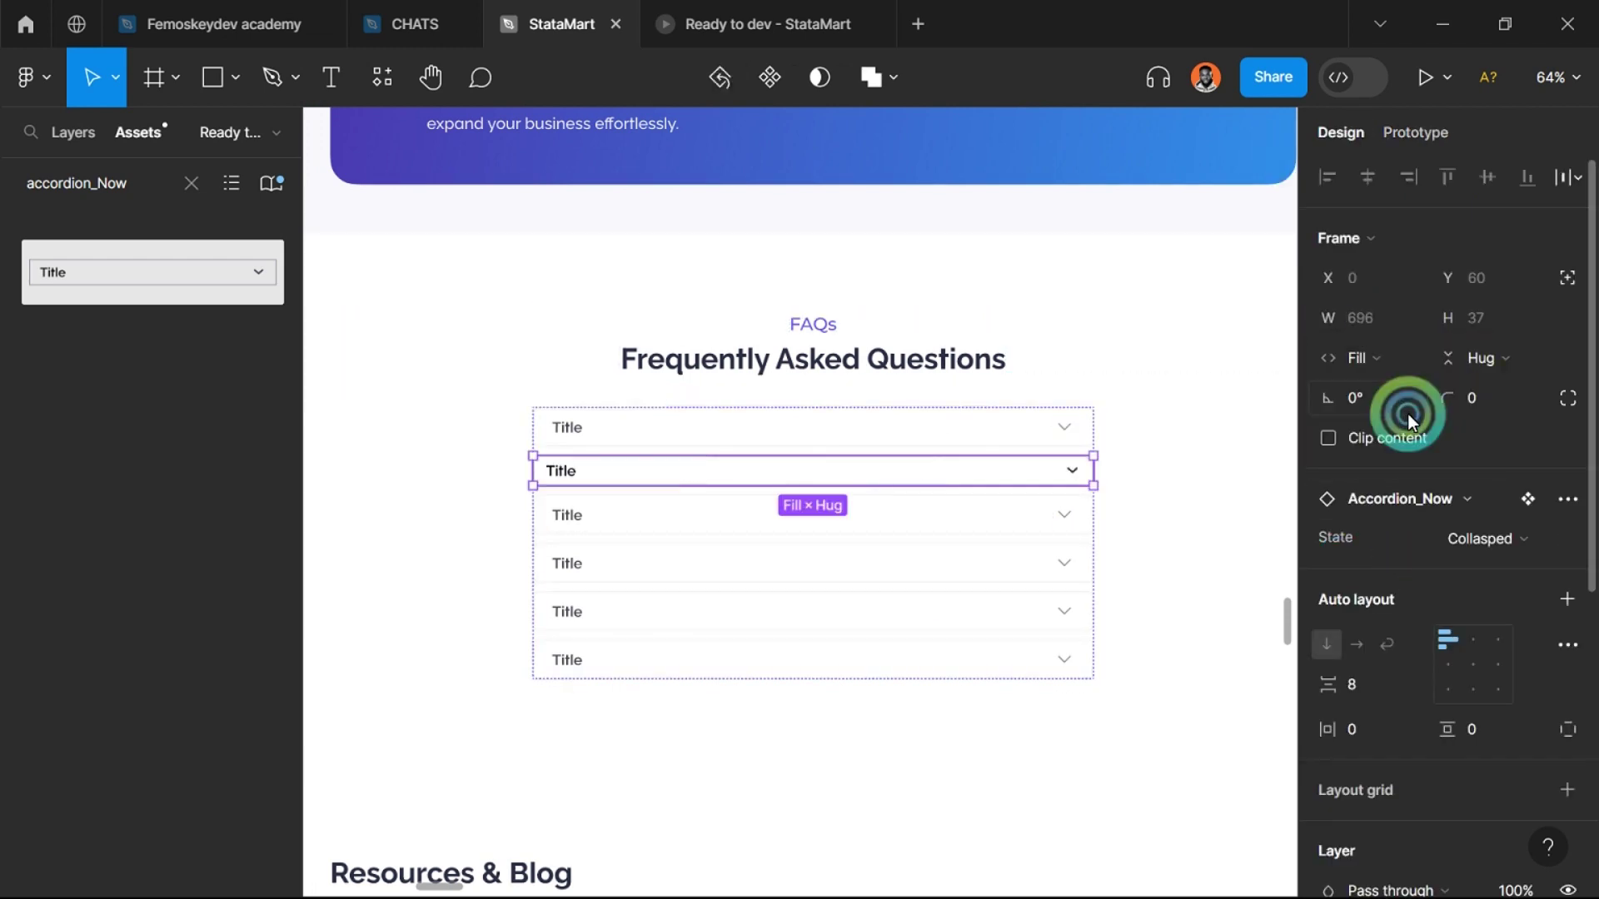
pyautogui.click(1002, 436)
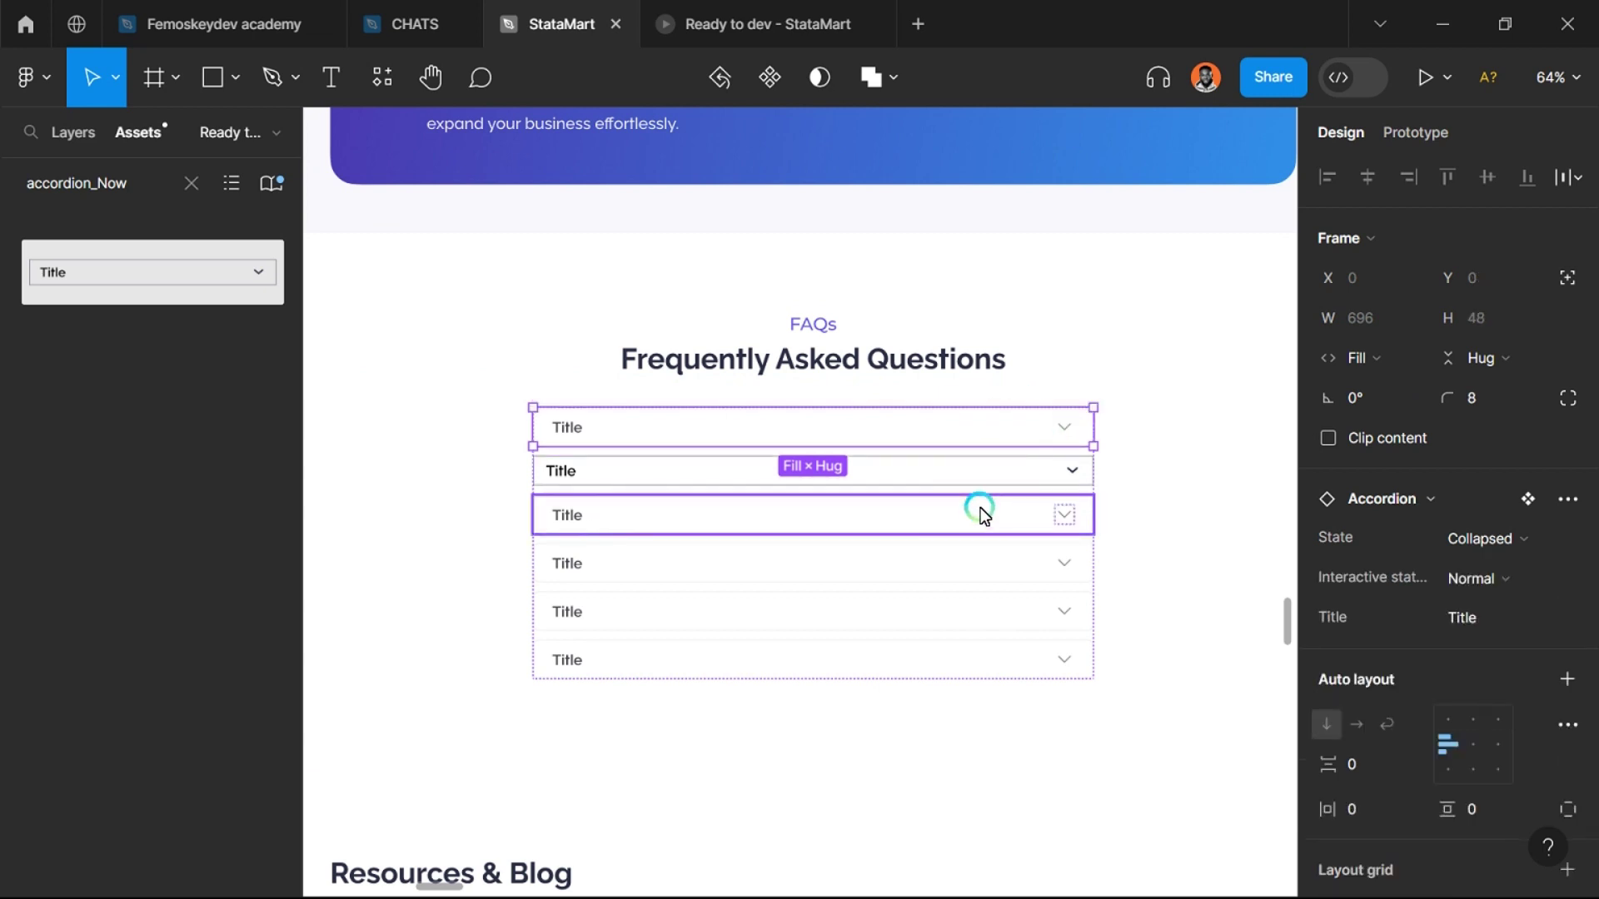
pyautogui.press('Delete')
# Step: Delete the four remaining old Accordion rows from the FAQ list
pyautogui.click(80, 144)
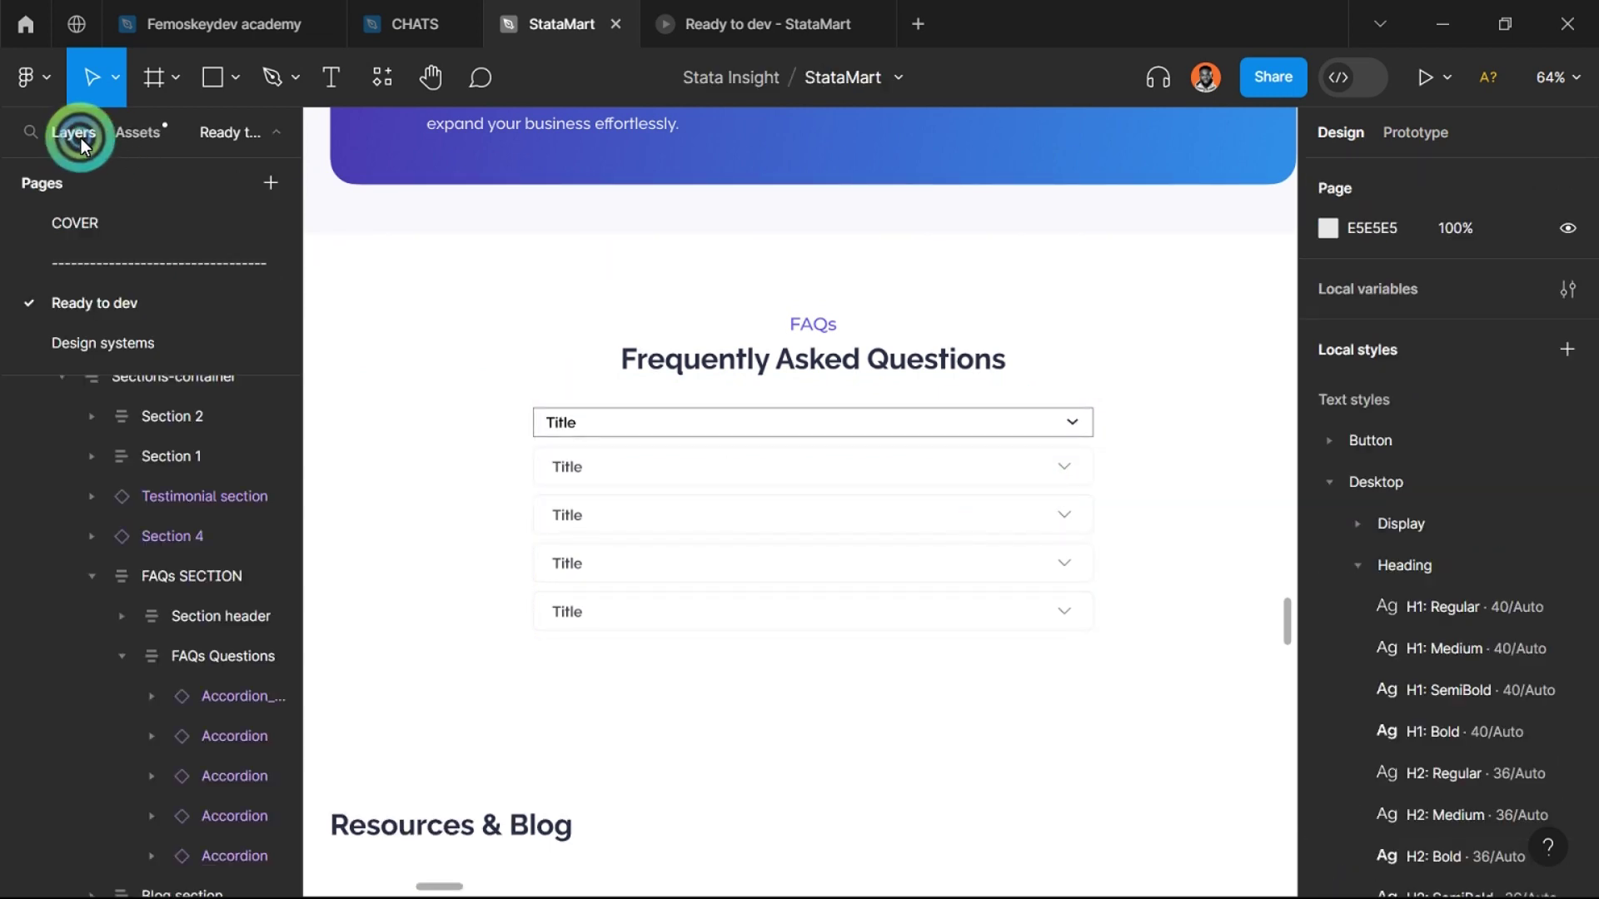
pyautogui.click(641, 461)
pyautogui.click(648, 465)
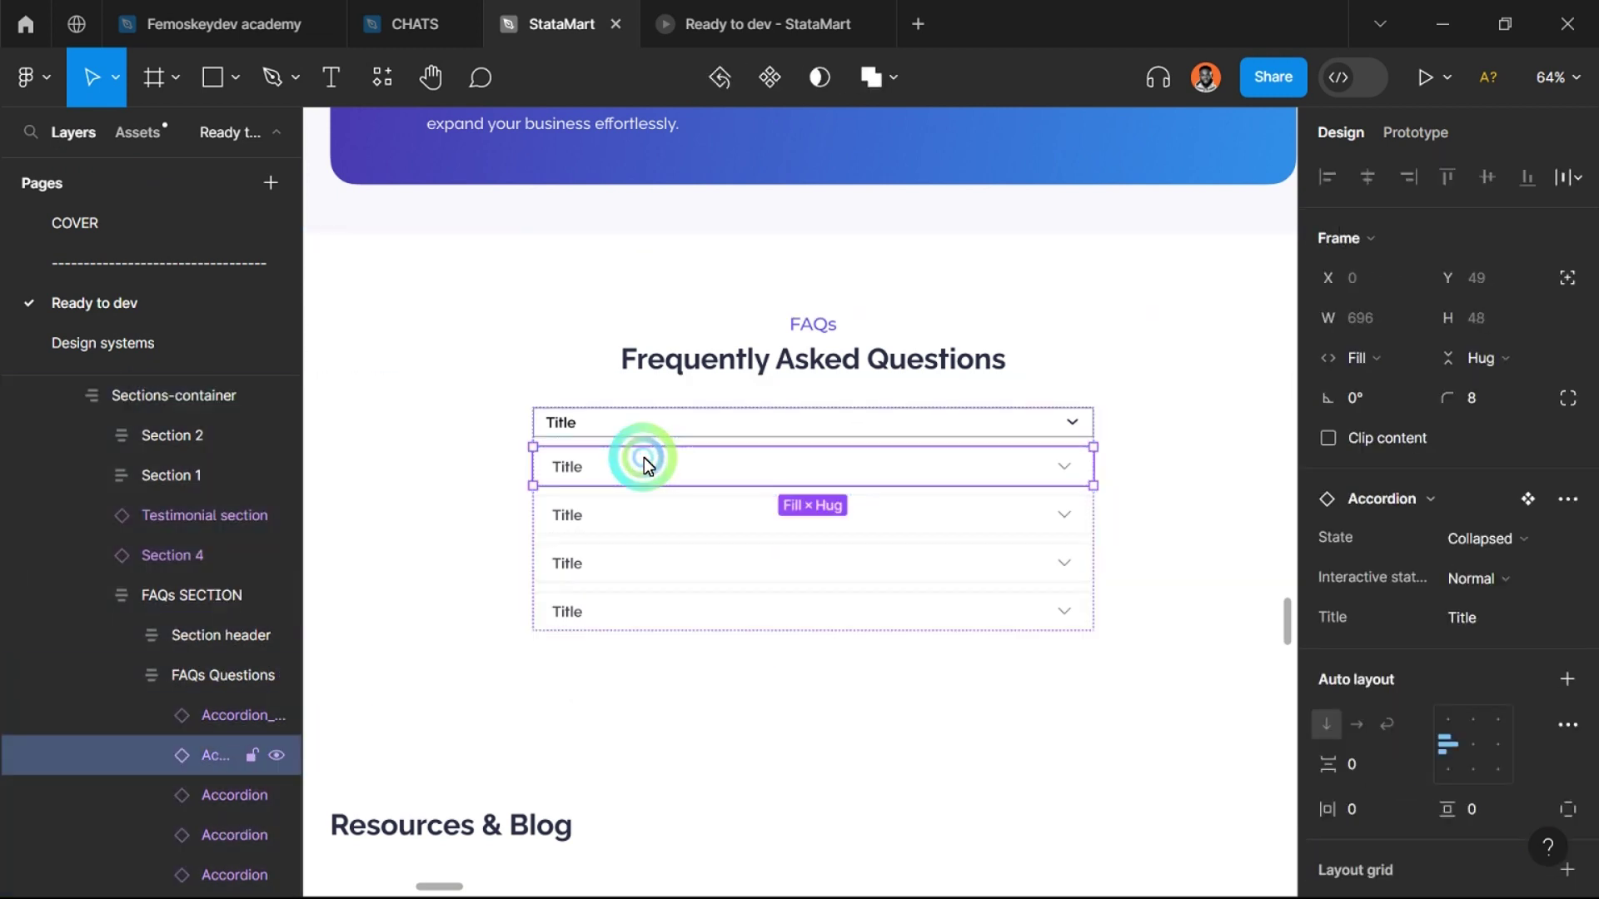
pyautogui.keyDown('shift'); pyautogui.click(647, 521); pyautogui.keyUp('shift')
pyautogui.keyDown('shift'); pyautogui.click(659, 569); pyautogui.keyUp('shift')
pyautogui.keyDown('shift'); pyautogui.click(662, 598); pyautogui.keyUp('shift')
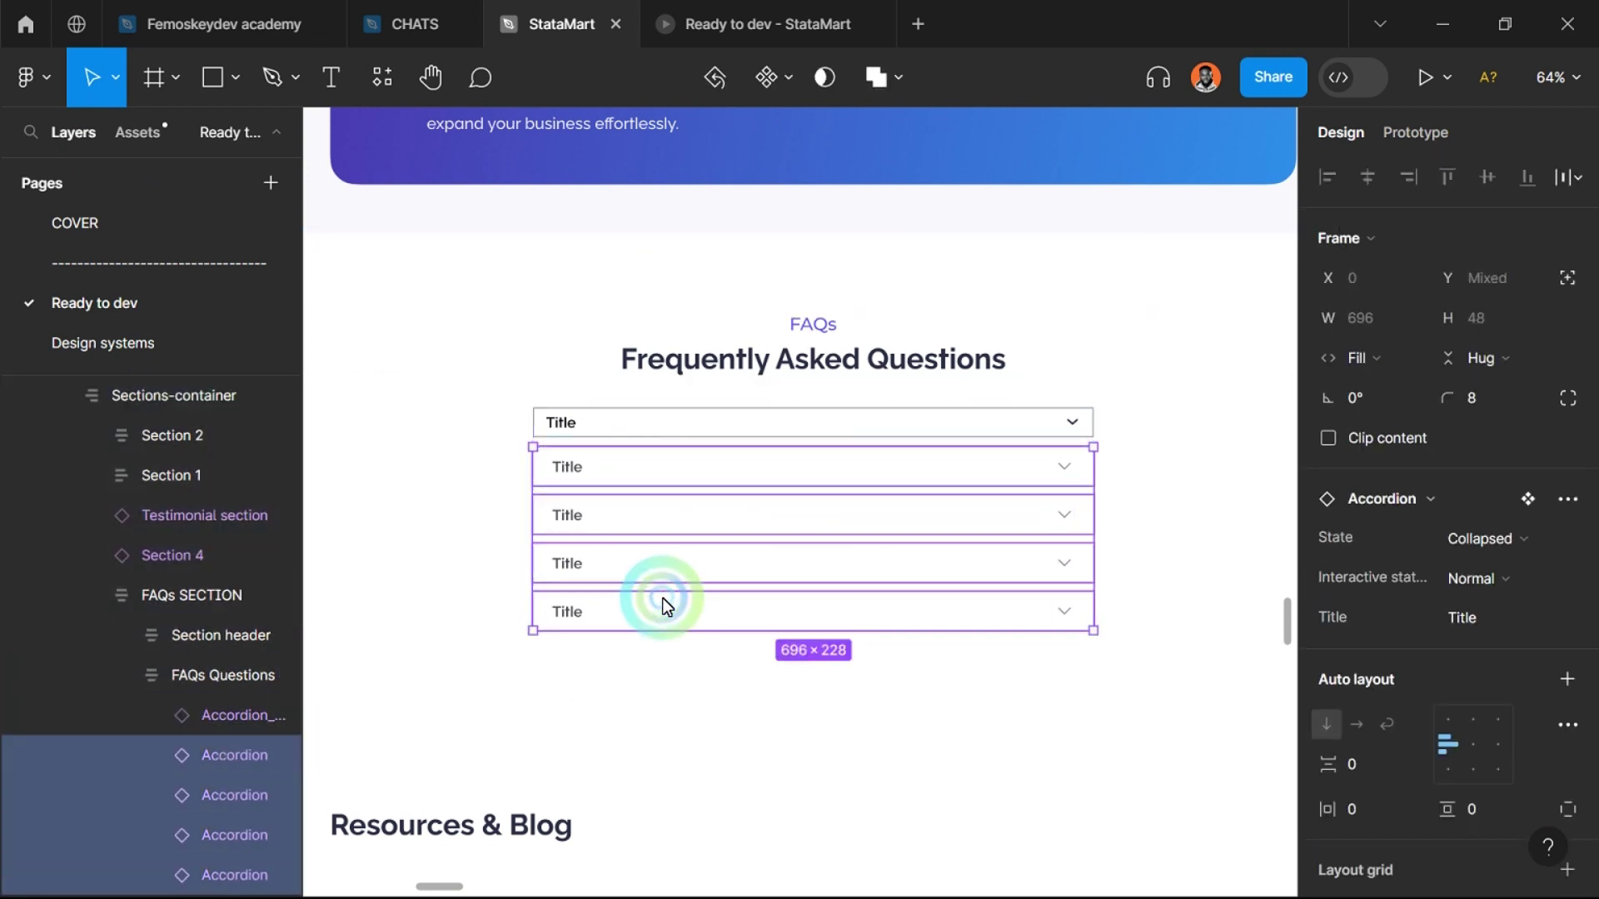
pyautogui.press('Delete')
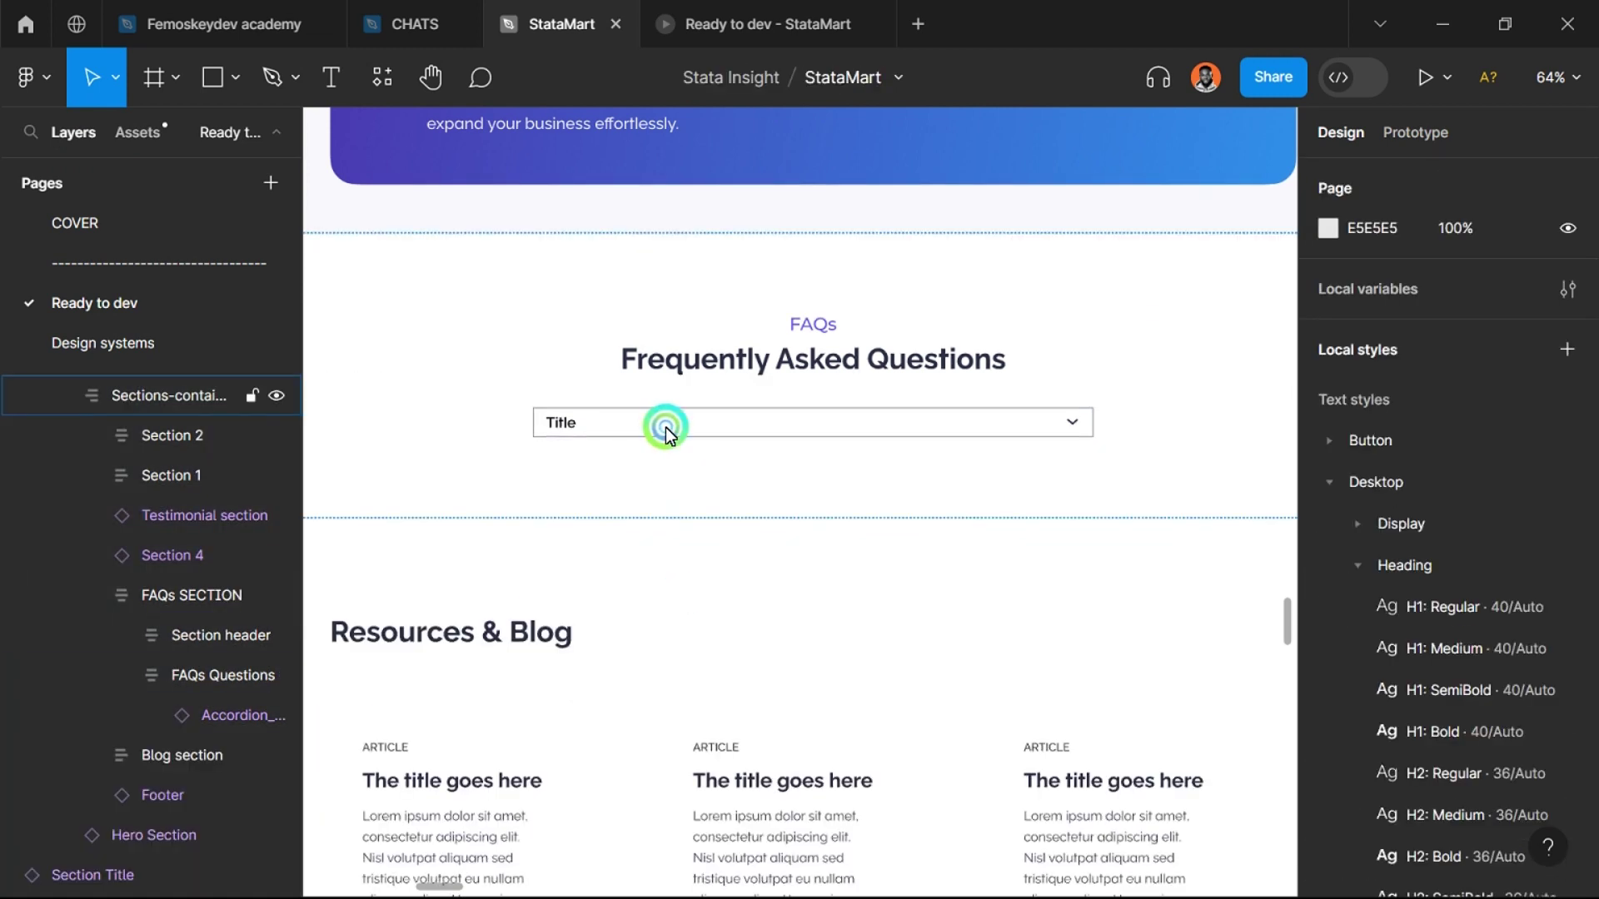
# Step: Duplicate the Accordion_Now row to fill the FAQ list with five instances
pyautogui.click(666, 427)
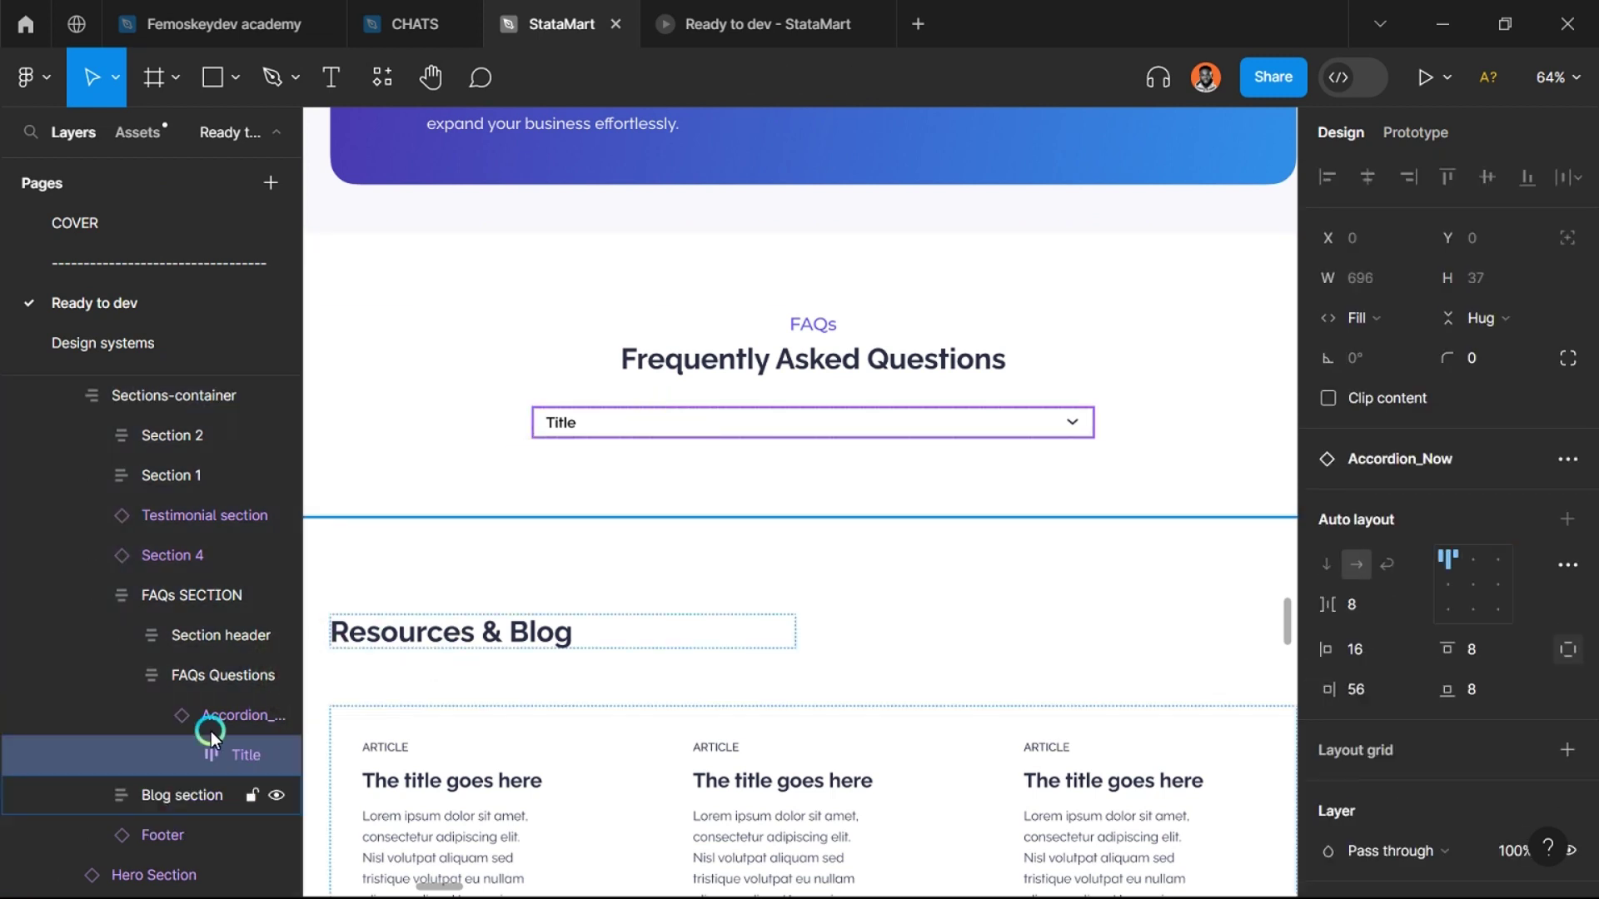
pyautogui.click(214, 714)
pyautogui.hotkey('ctrl', 'd')
pyautogui.hotkey('ctrl', 'd')
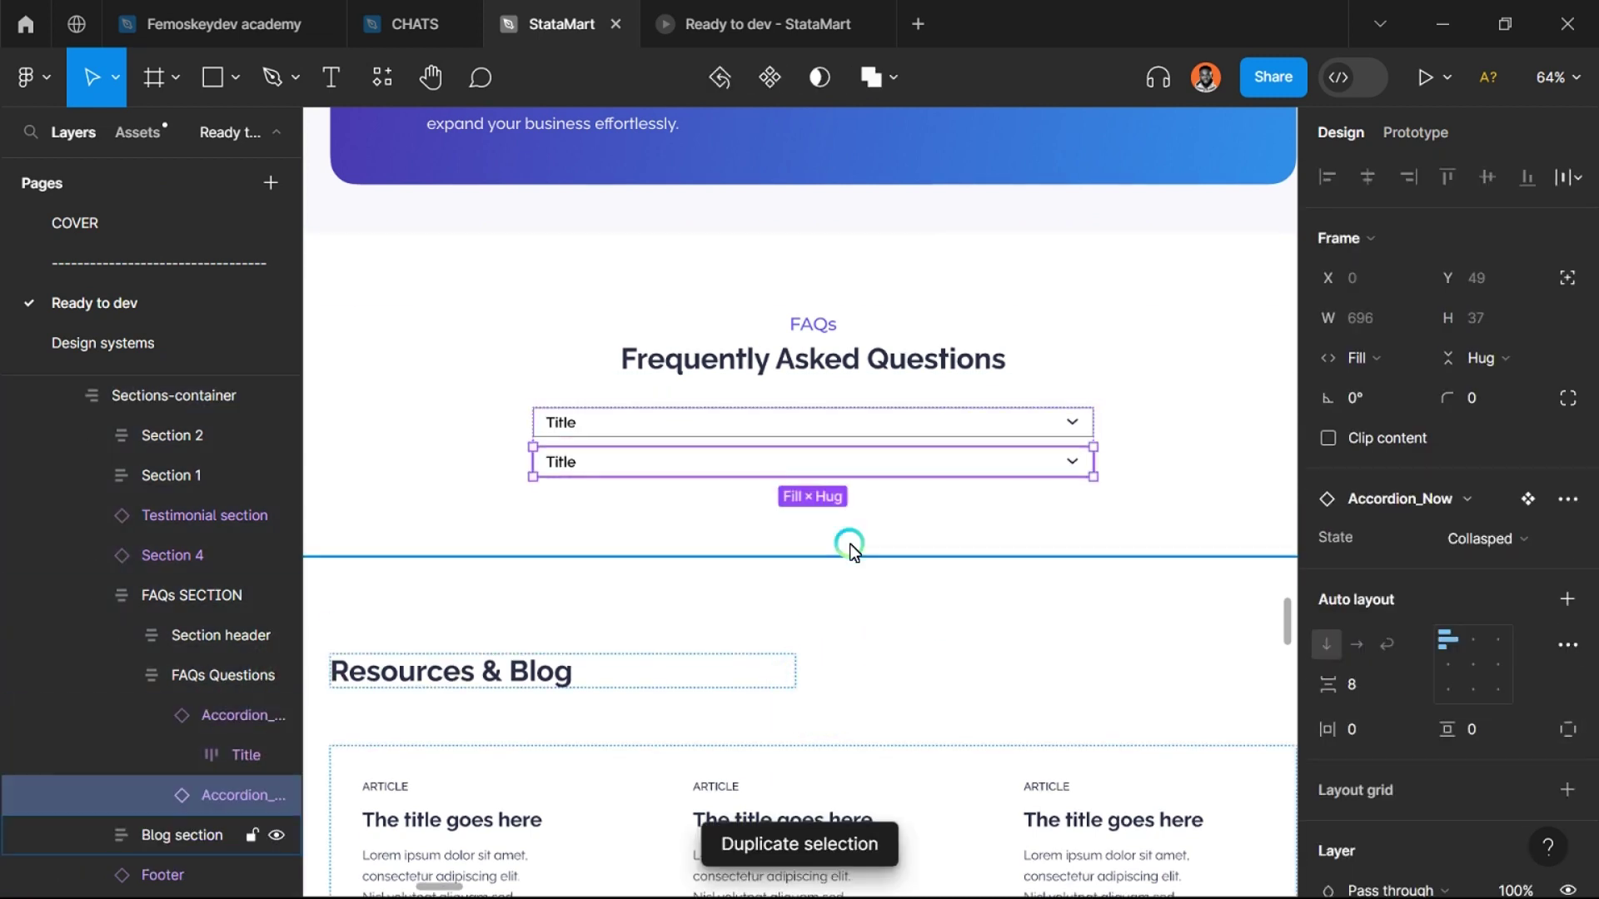
pyautogui.hotkey('ctrl', 'd')
pyautogui.hotkey('ctrl', 'd')
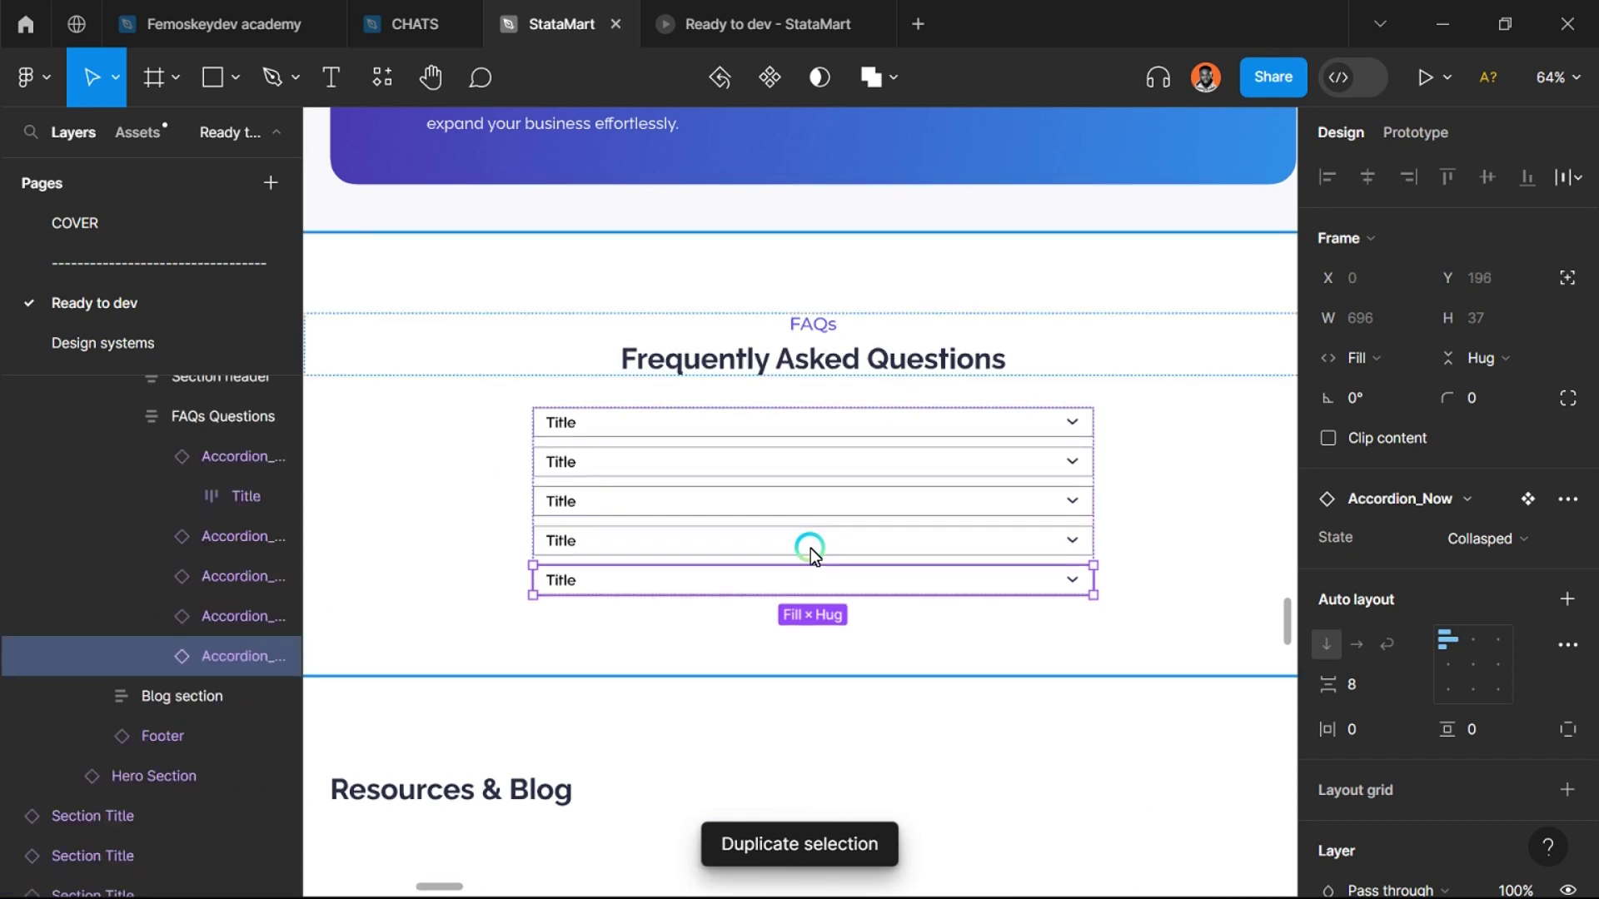
pyautogui.scroll(5, 652, 583)
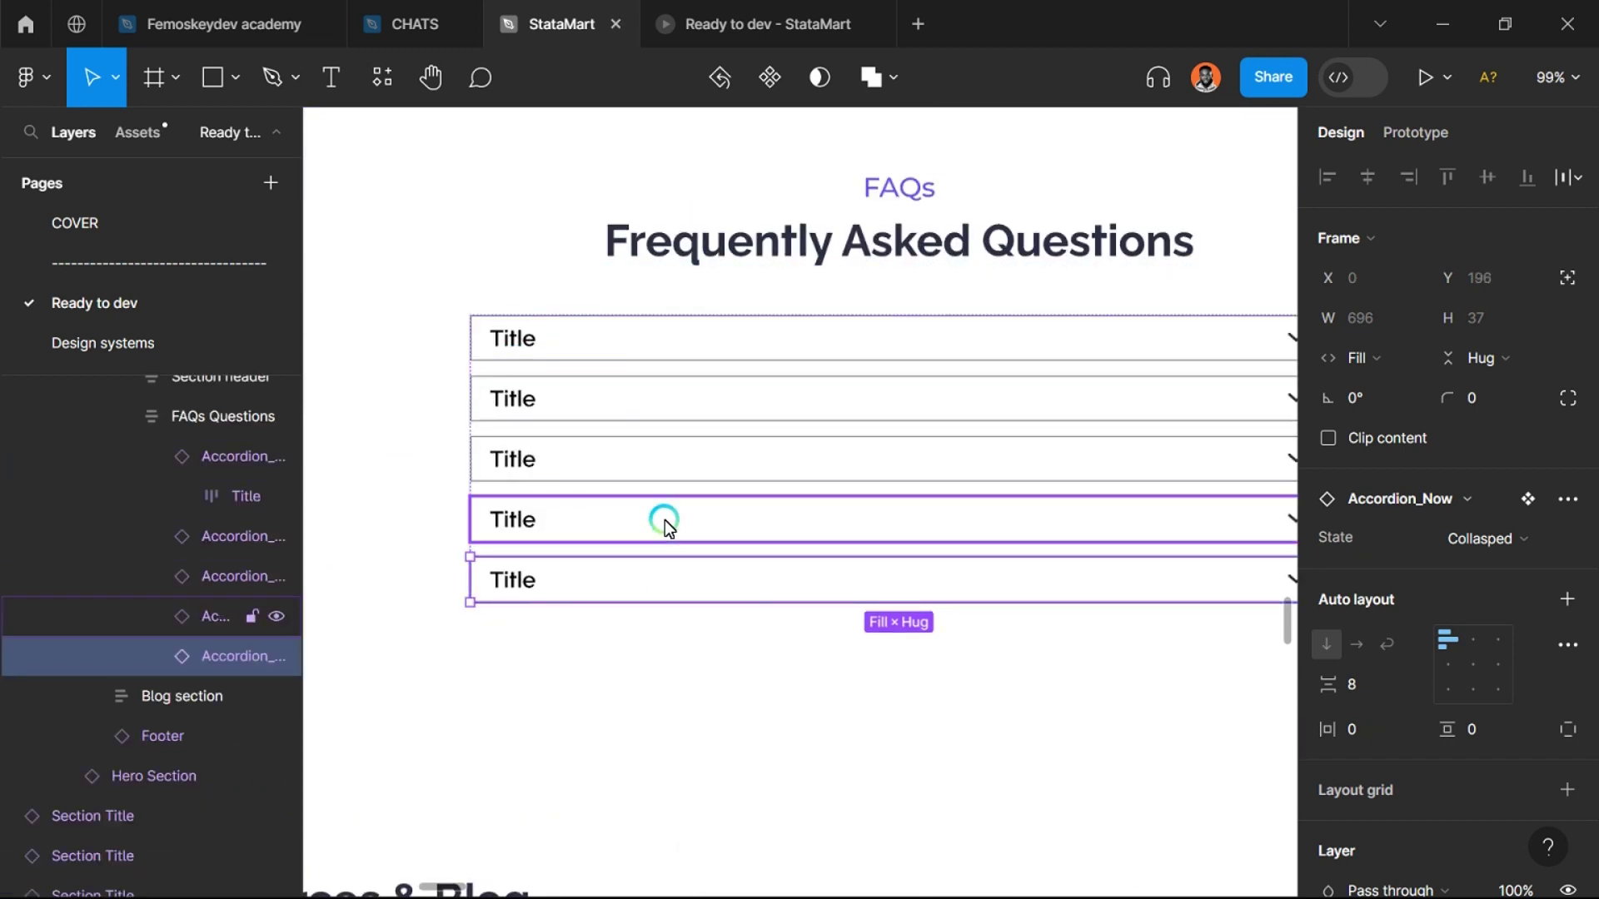
pyautogui.scroll(-5, 662, 522)
pyautogui.scroll(-5, 667, 525)
# Step: Reload the page's running prototype with the latest changes and reveal its clickable hotspots
pyautogui.click(443, 564)
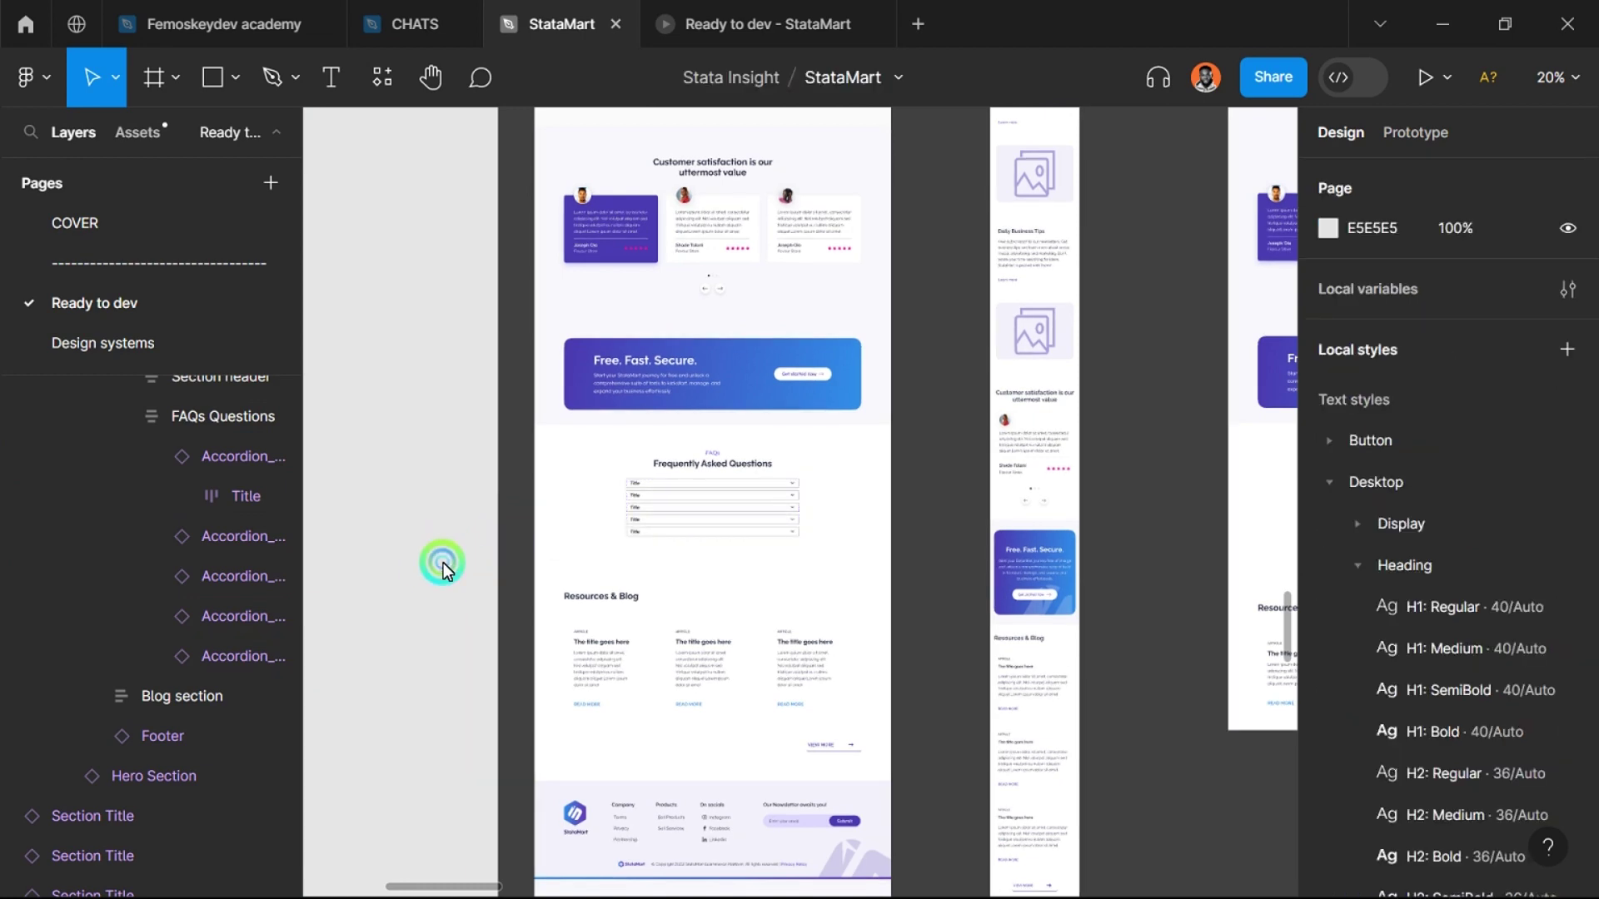
pyautogui.scroll(5, 661, 522)
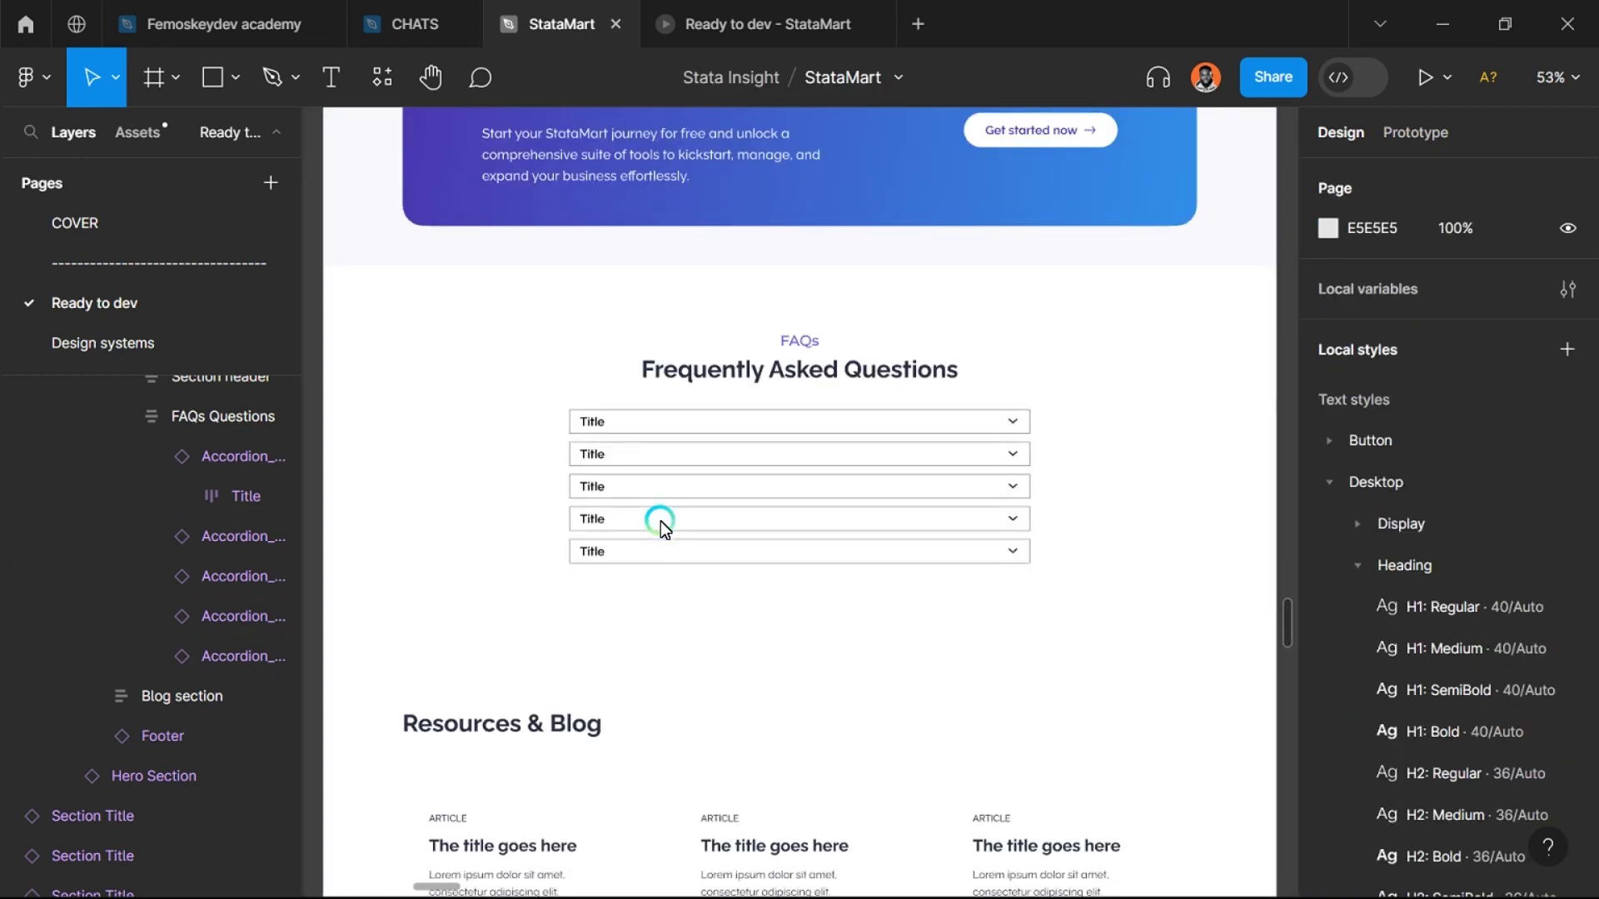
pyautogui.click(738, 21)
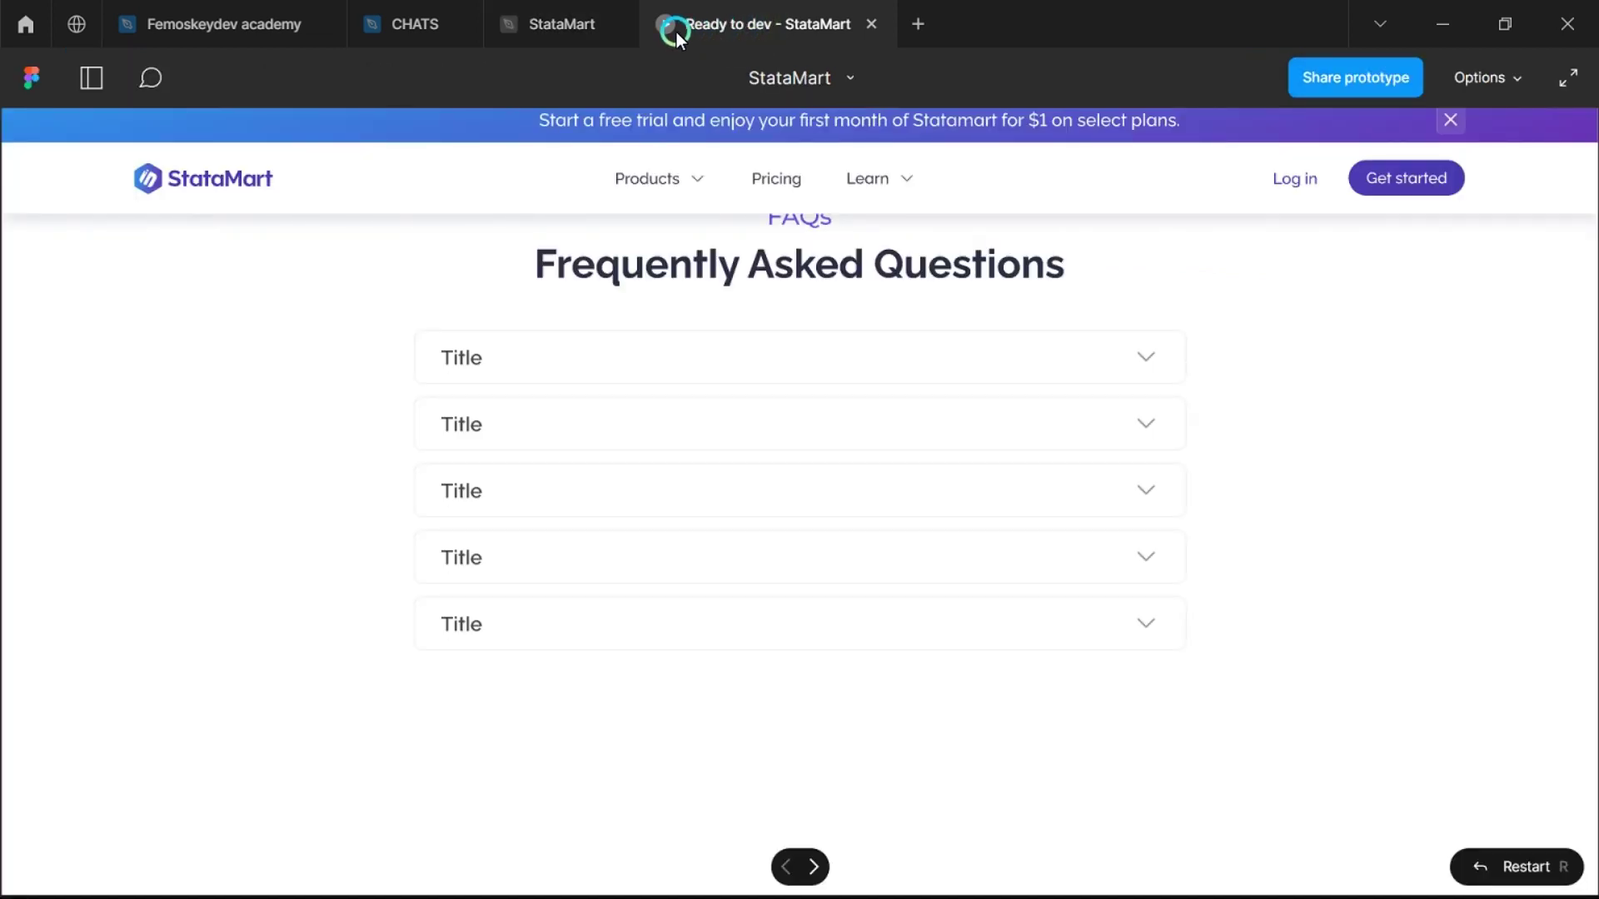
pyautogui.click(847, 80)
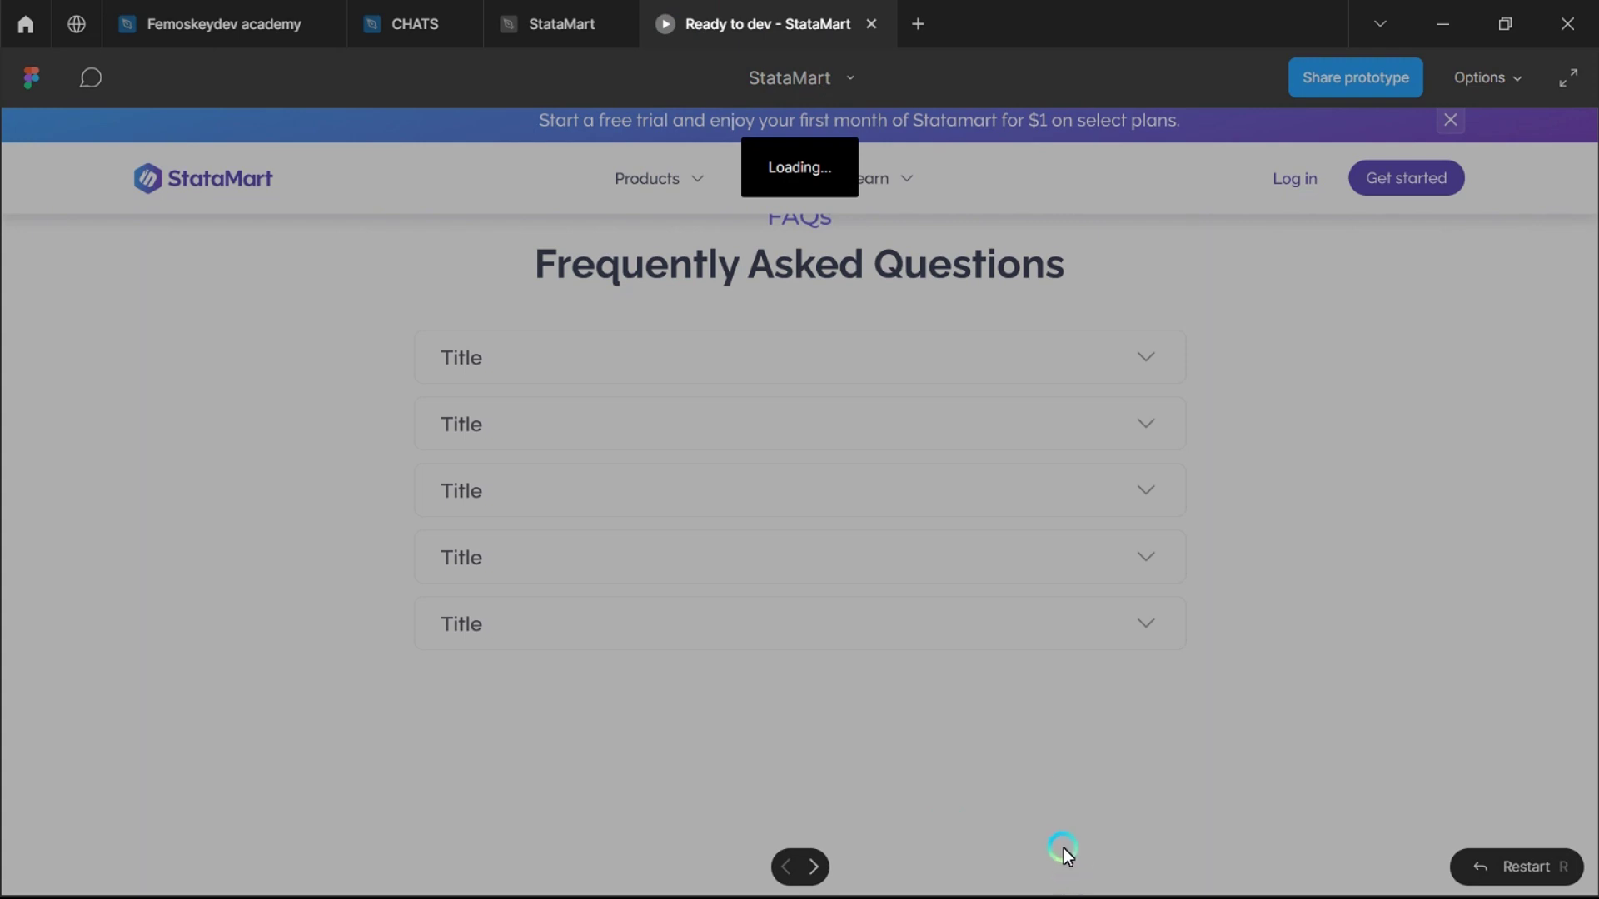
pyautogui.scroll(4, 840, 504)
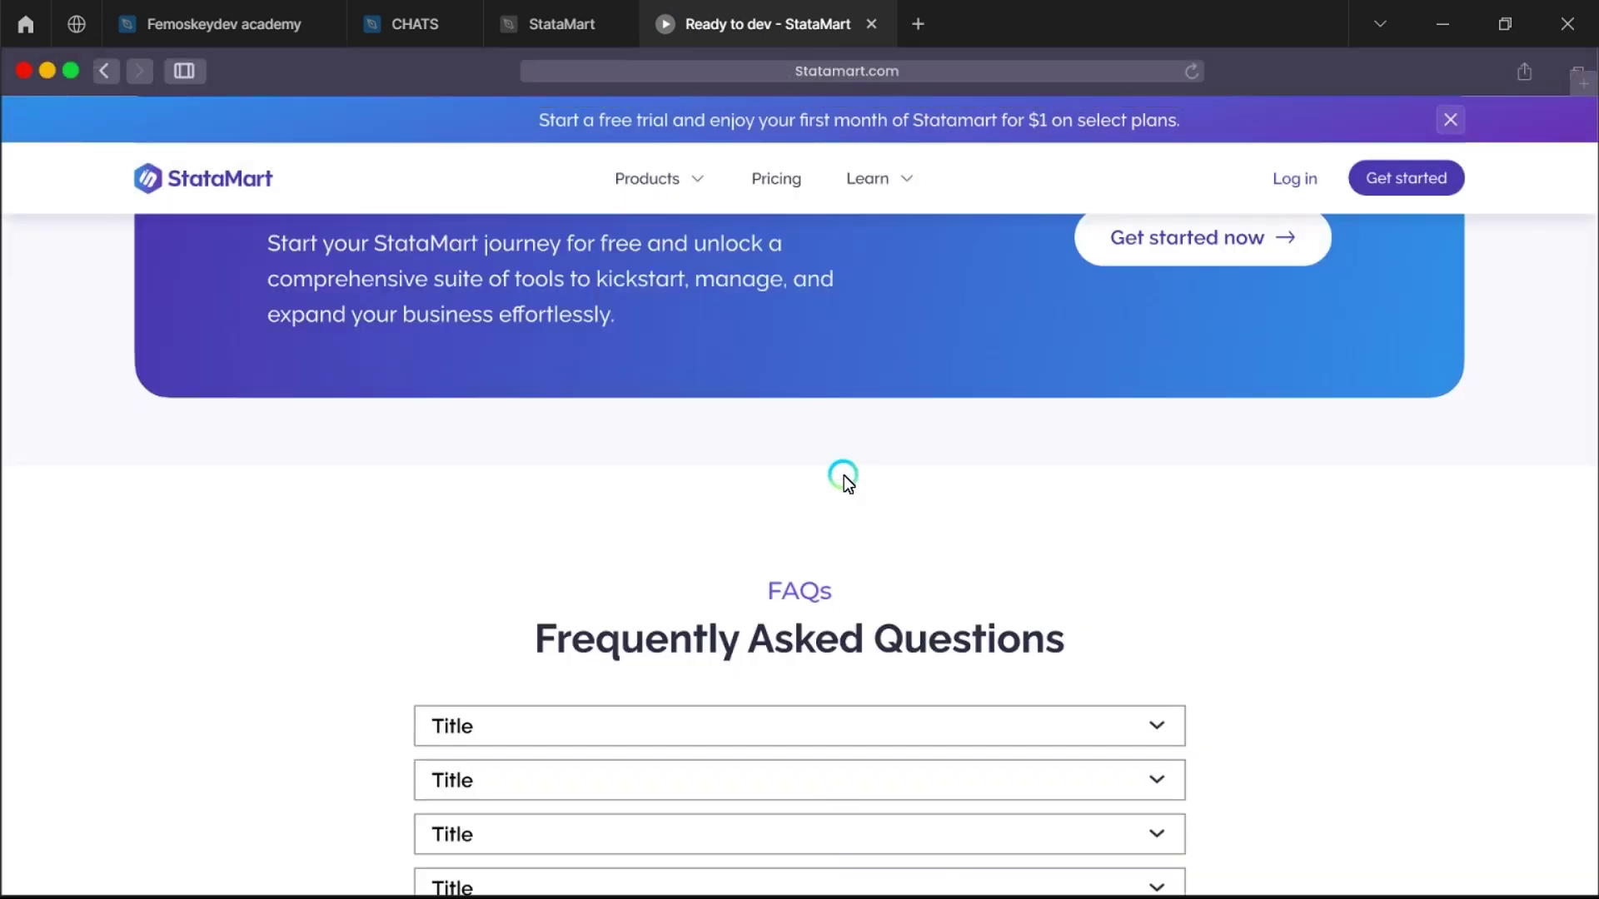
pyautogui.scroll(-4, 843, 476)
pyautogui.scroll(1, 1246, 432)
pyautogui.click(1245, 434)
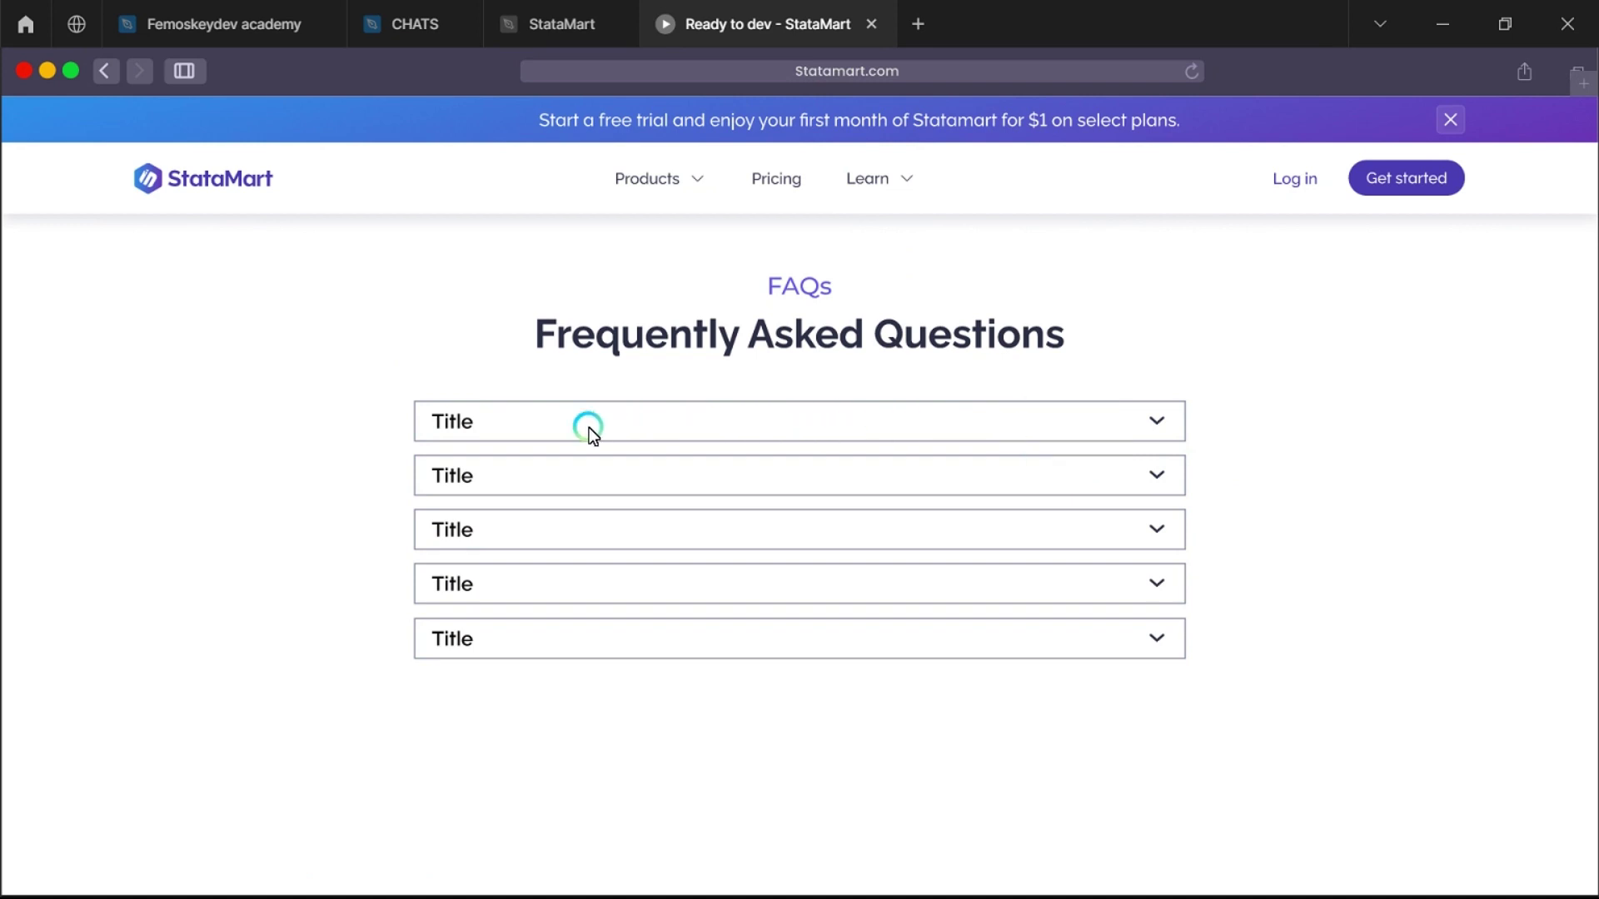
# Step: Expand and collapse the first and second FAQ items, then return to the StataMart file
pyautogui.click(586, 427)
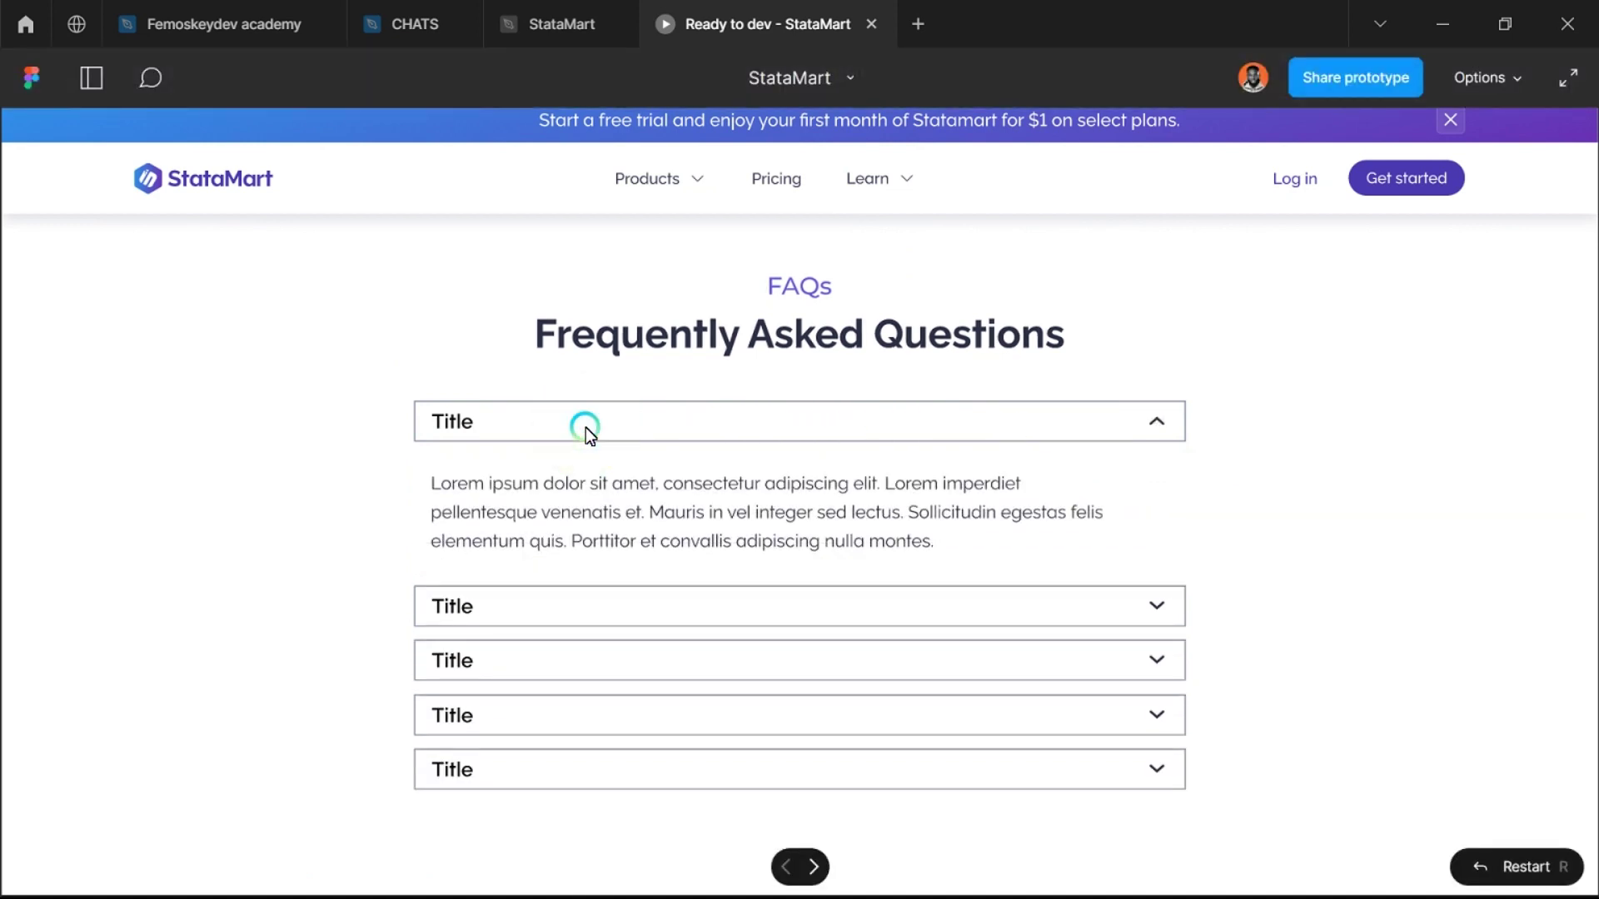
pyautogui.click(592, 423)
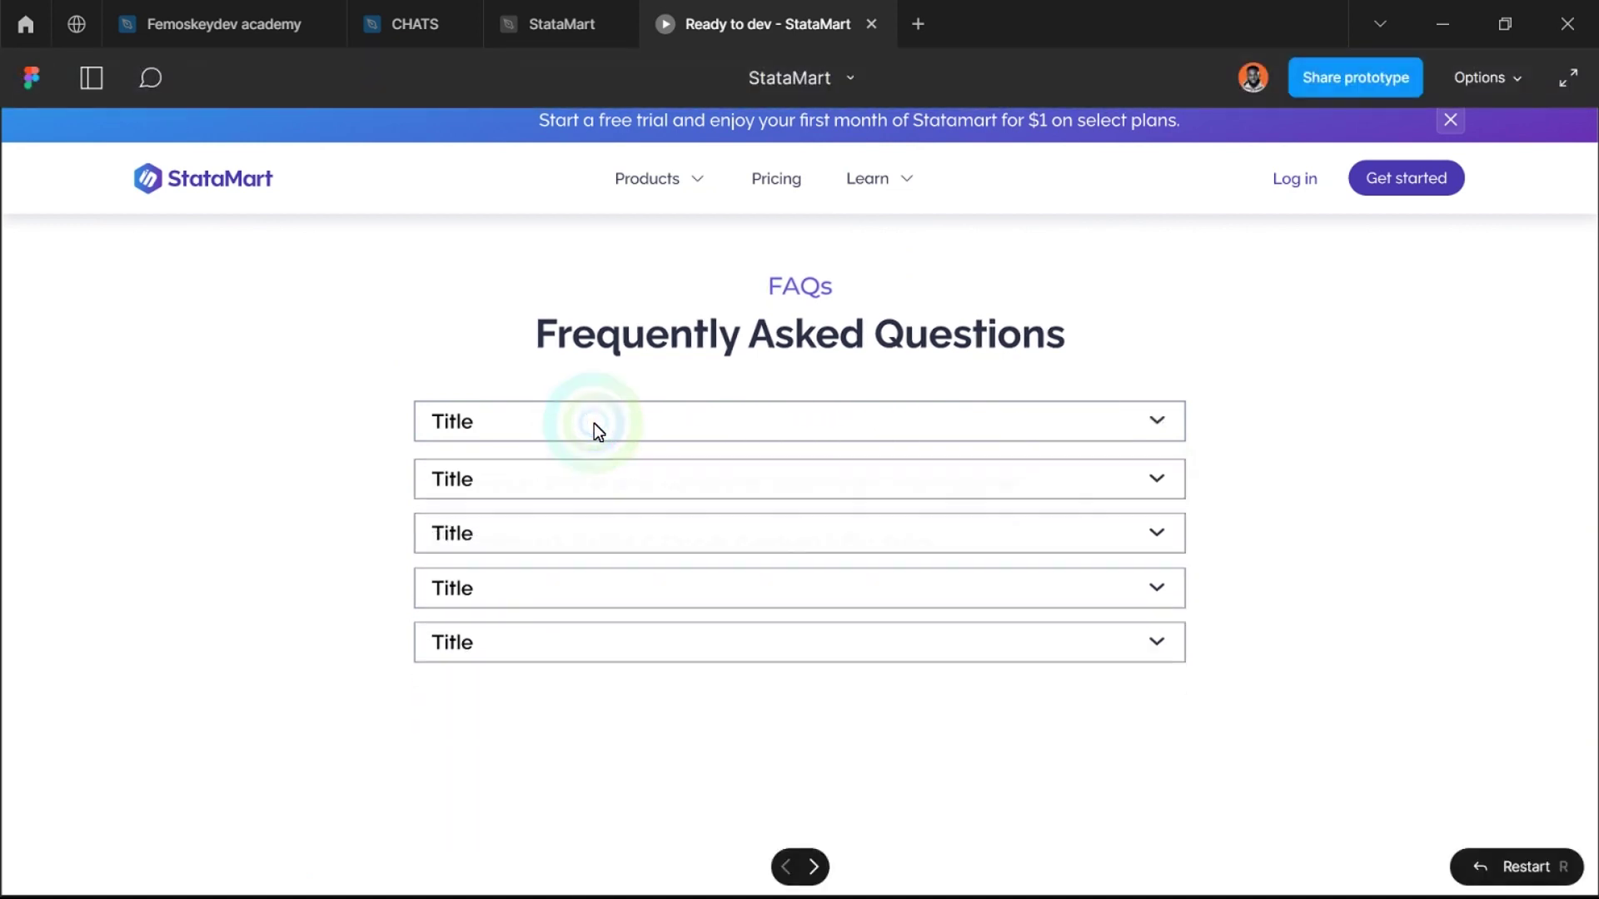
pyautogui.click(616, 476)
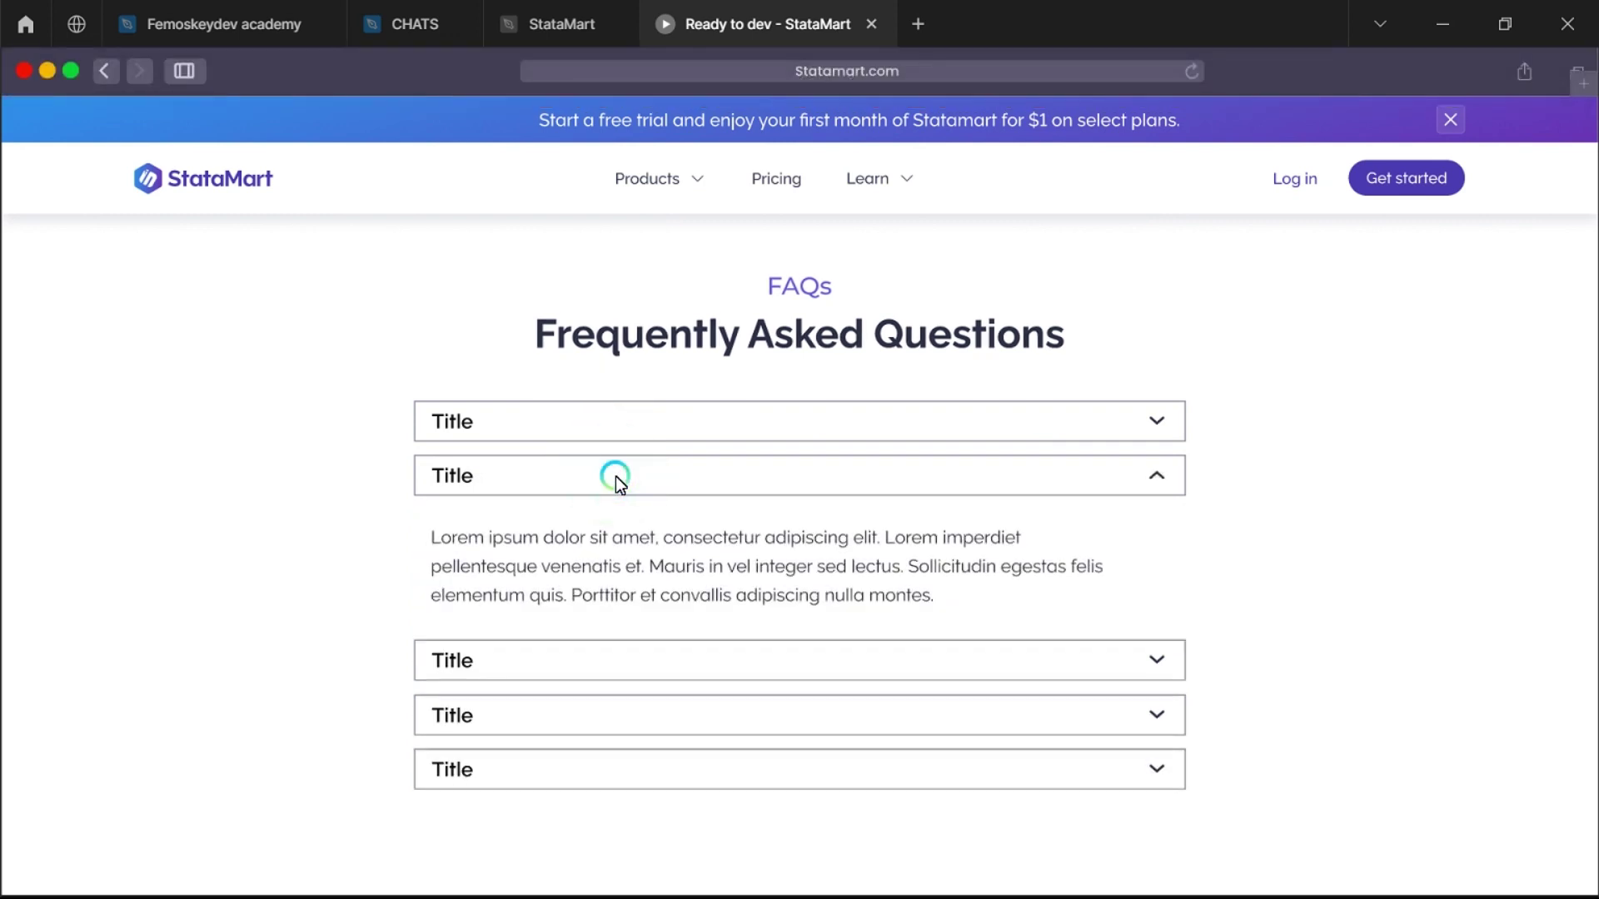
pyautogui.click(616, 476)
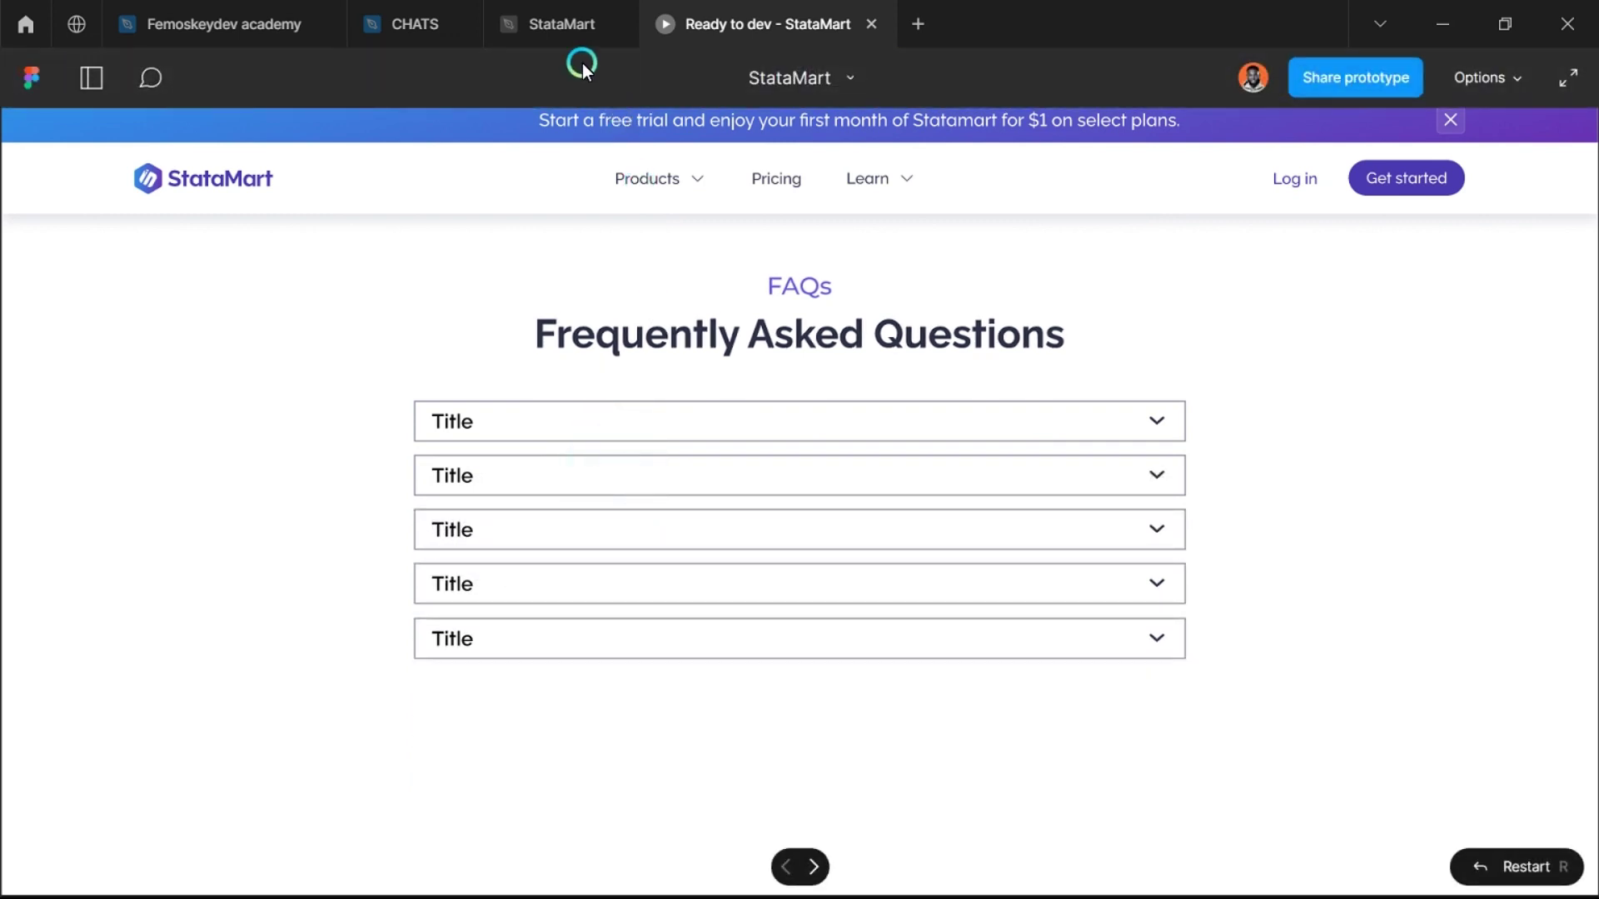
pyautogui.click(565, 29)
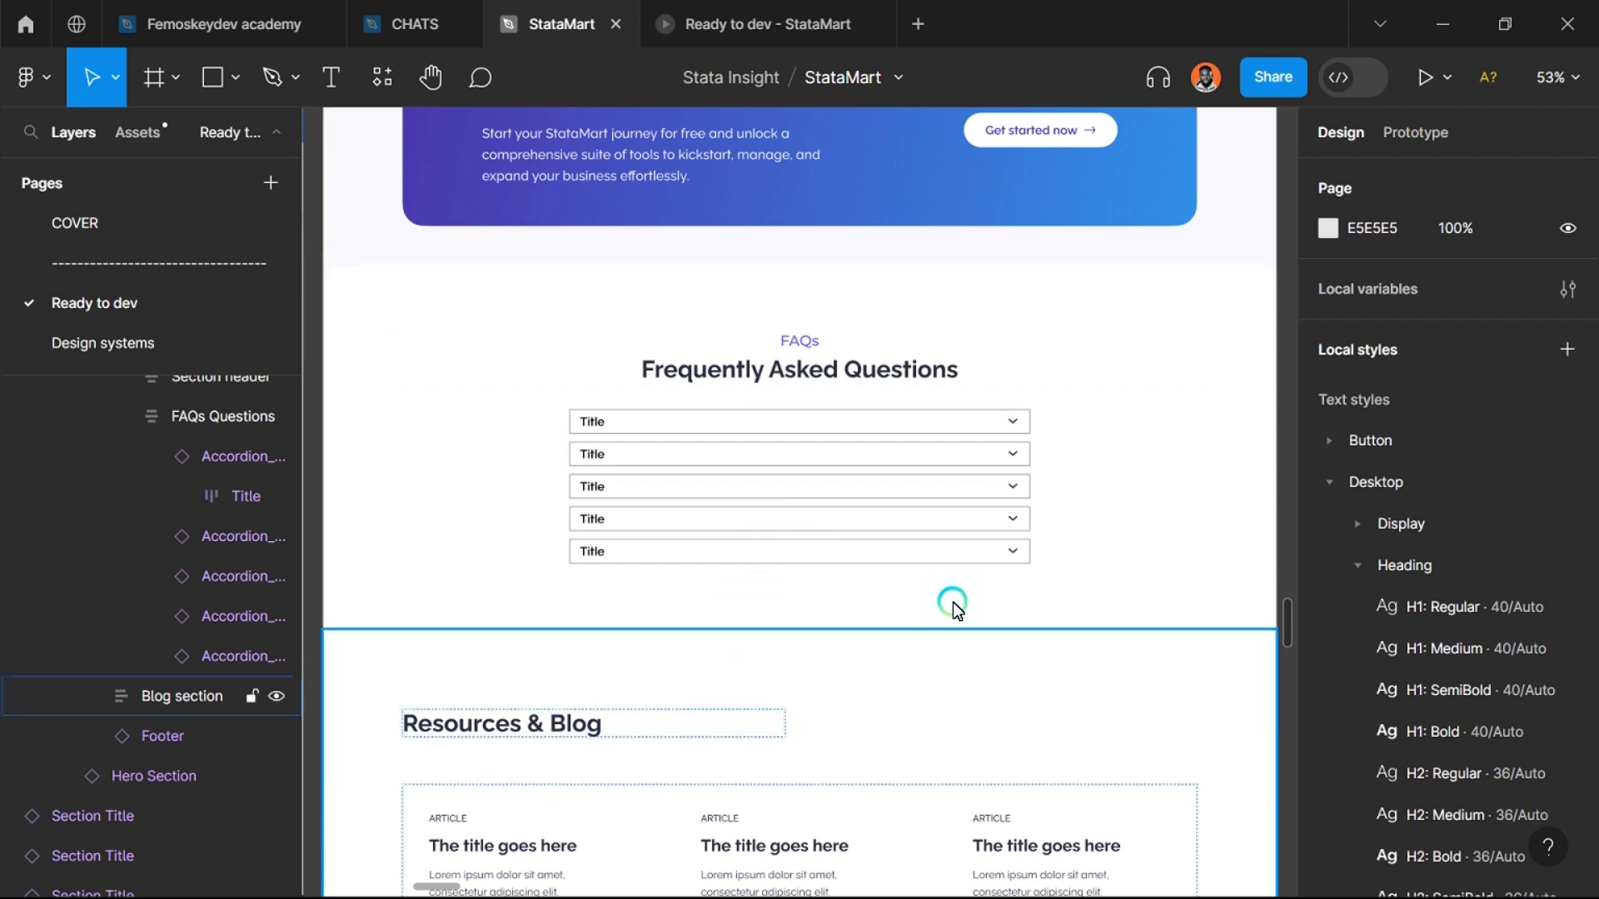
# Step: Select the collapsed and expanded Title texts of Accordion_Now and begin a Title text property
pyautogui.scroll(-3, 953, 602)
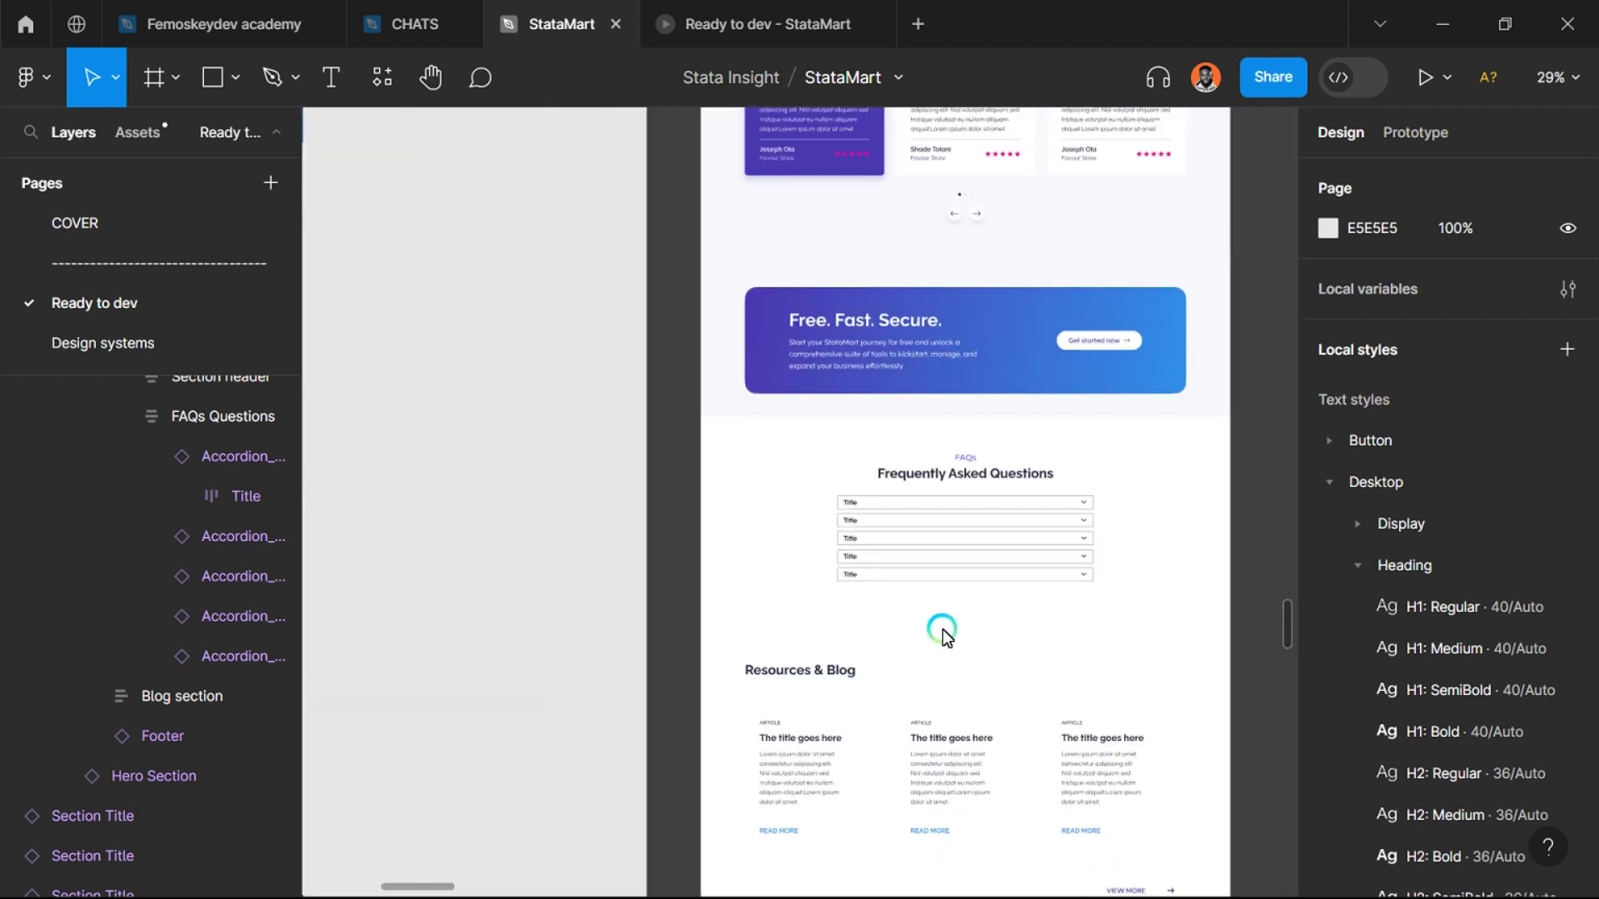
pyautogui.scroll(-3, 942, 629)
pyautogui.hotkey('shift', '2')
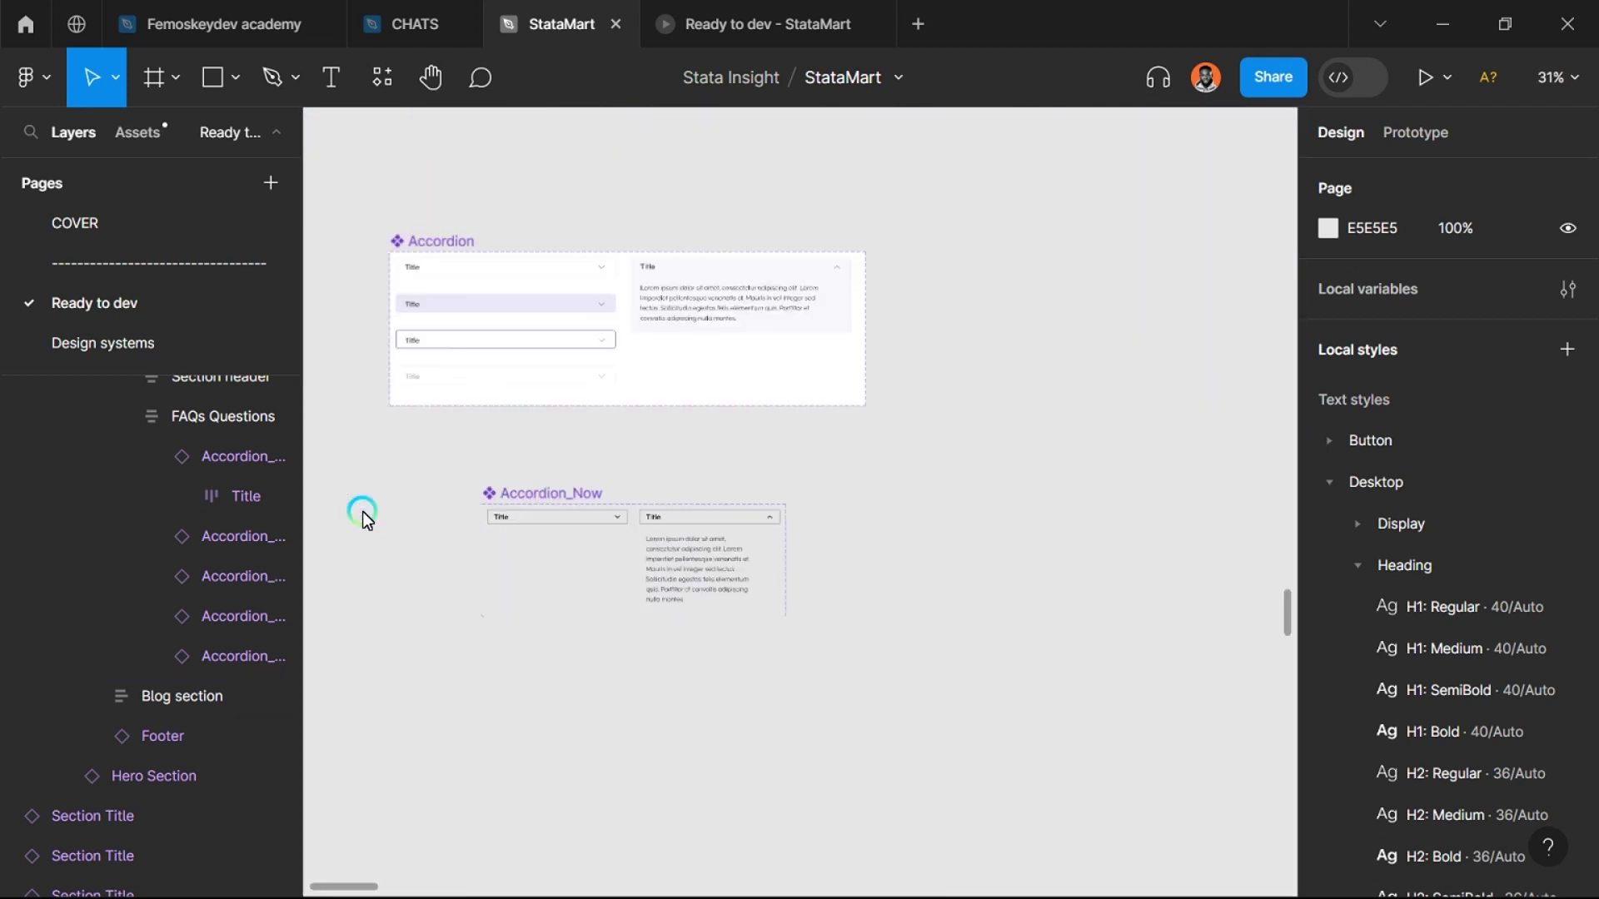
pyautogui.scroll(-3, 574, 450)
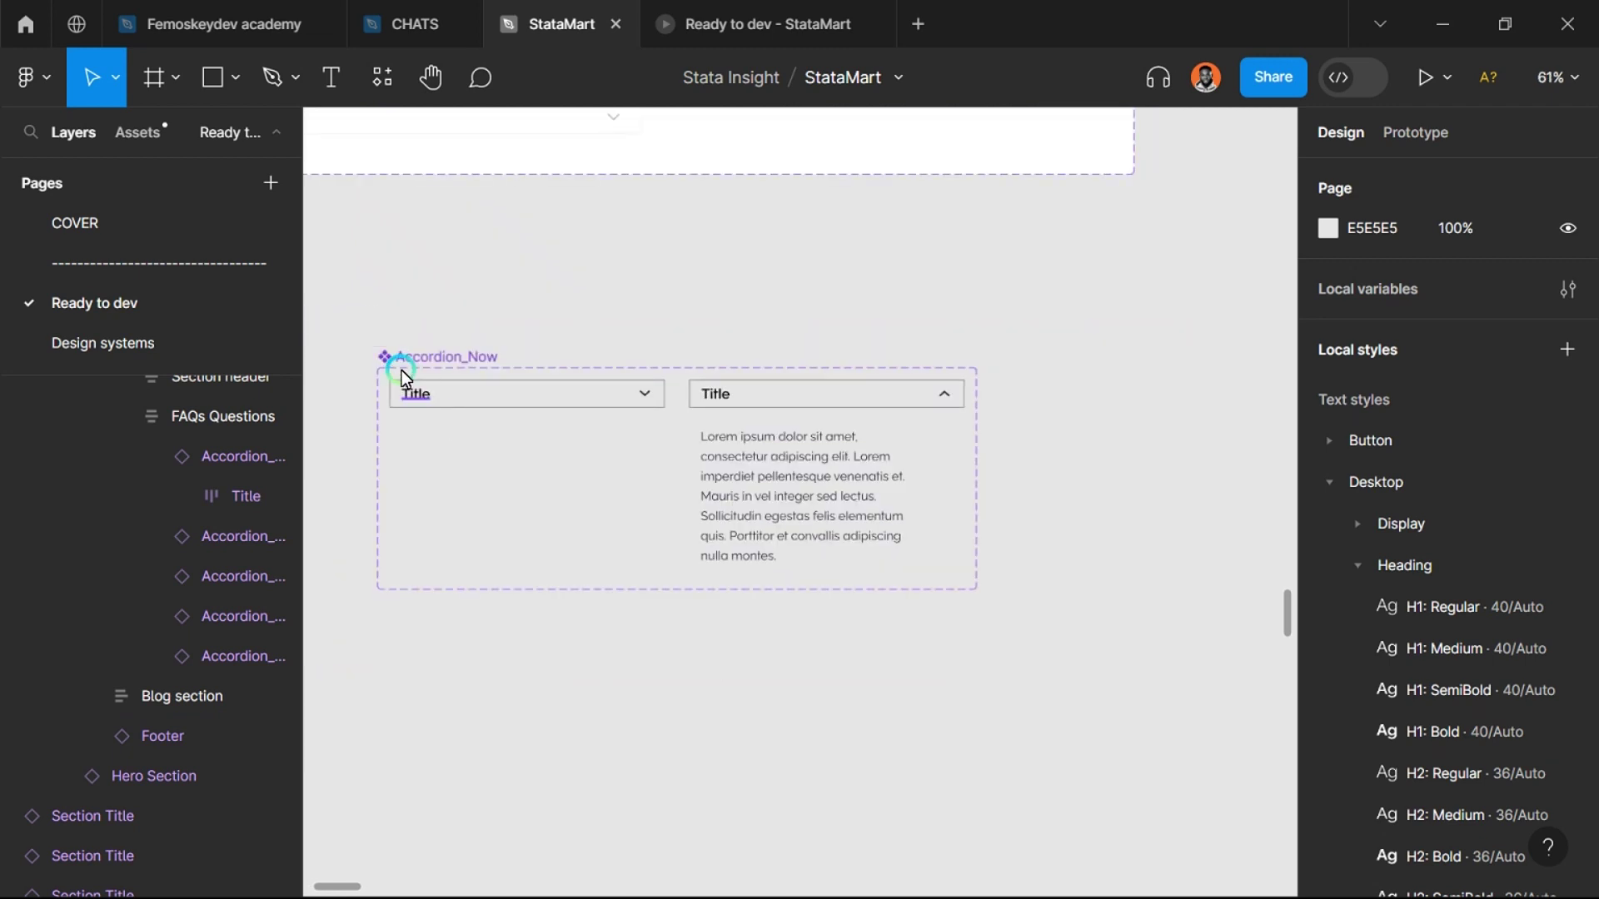
pyautogui.scroll(1, 390, 401)
pyautogui.click(390, 401)
pyautogui.scroll(2, 390, 401)
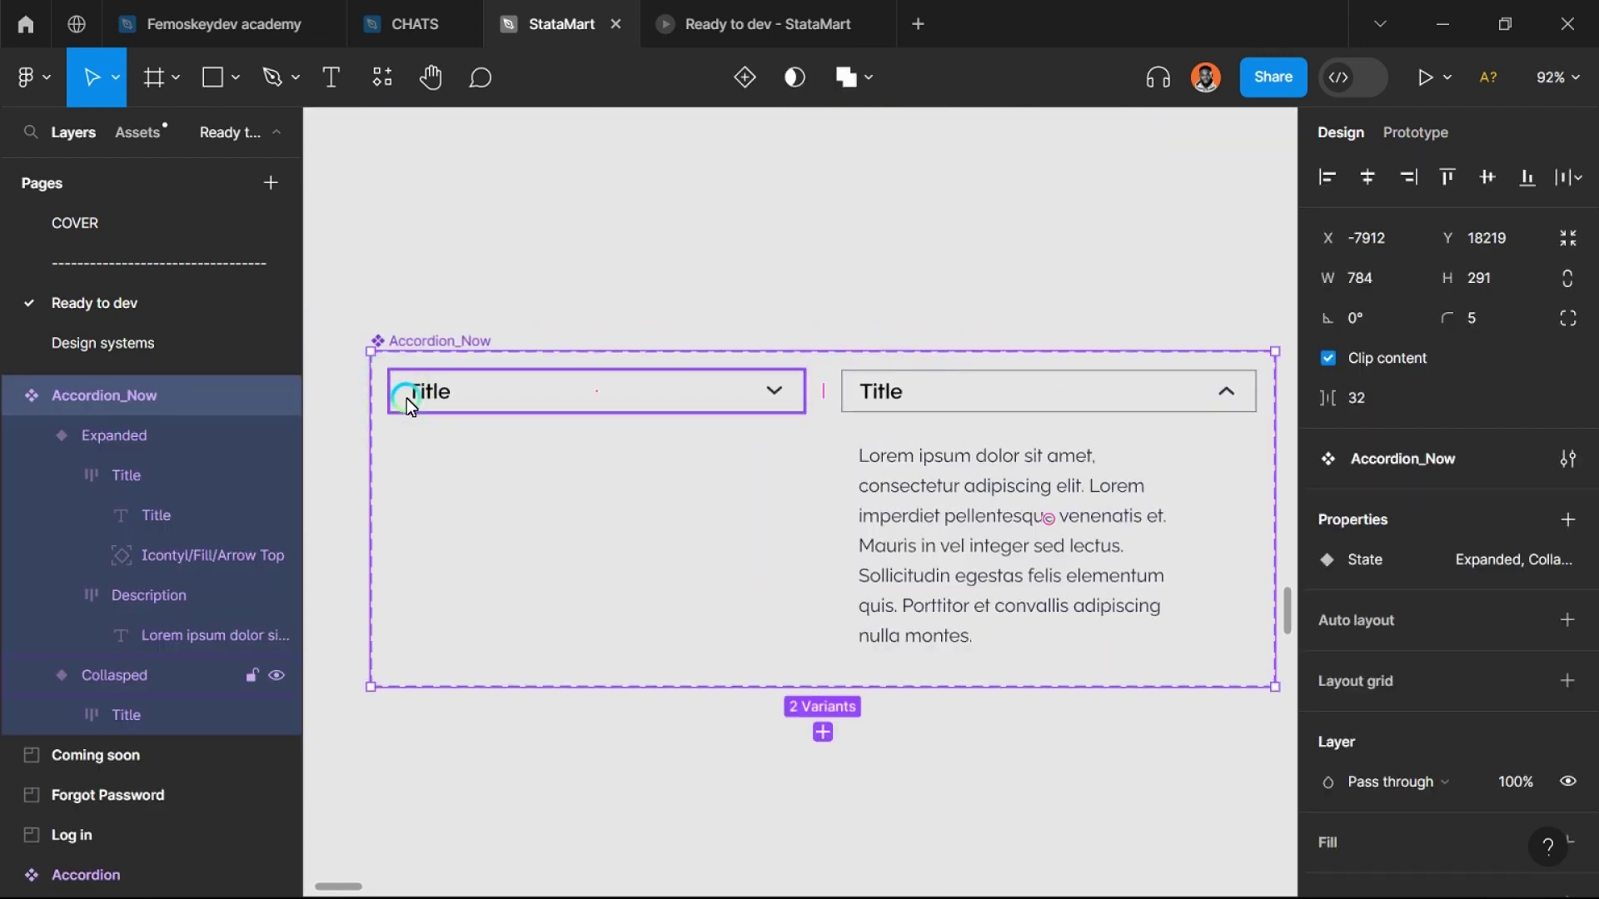
pyautogui.doubleClick(431, 394)
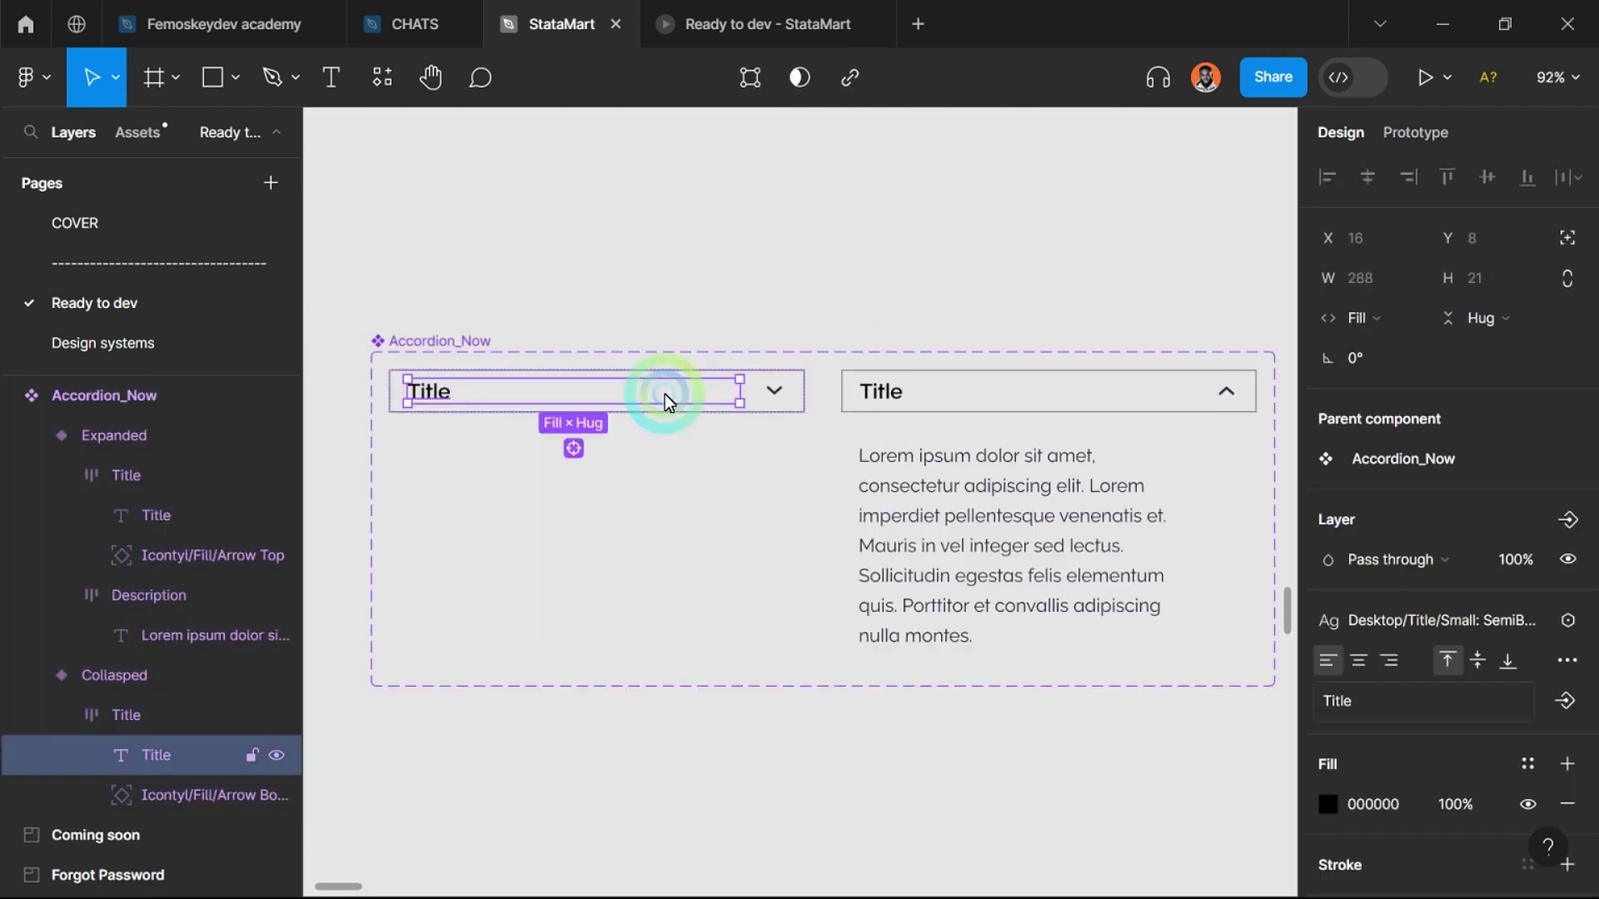
pyautogui.keyDown('shift'); pyautogui.click(880, 399); pyautogui.keyUp('shift')
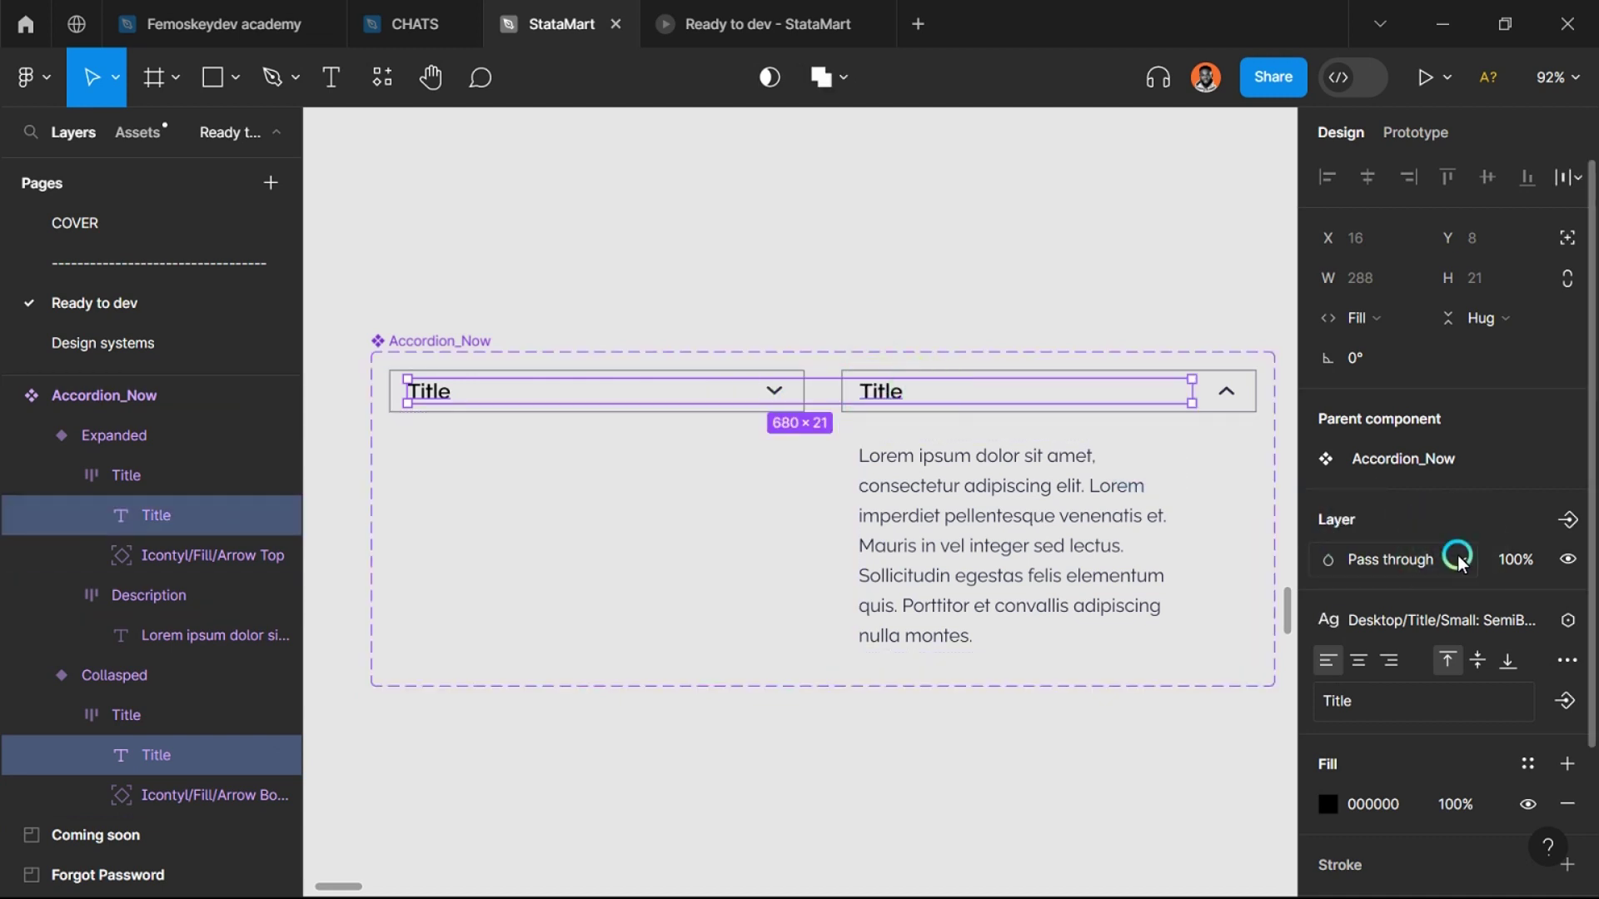
pyautogui.scroll(-2, 1457, 556)
pyautogui.scroll(-1, 1459, 557)
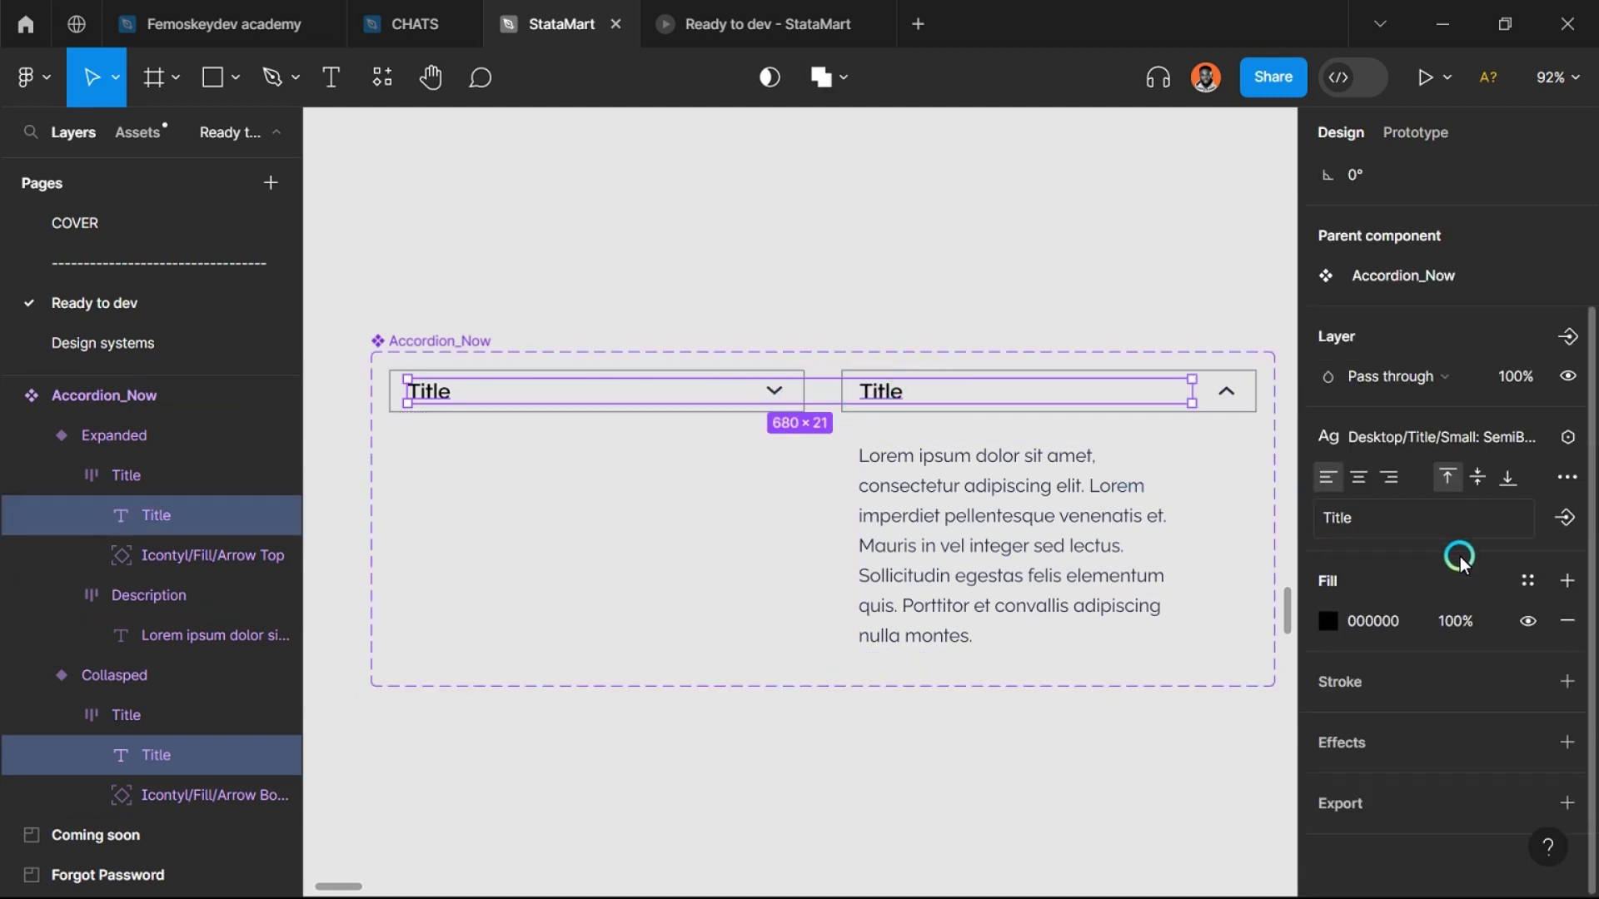
pyautogui.click(1567, 520)
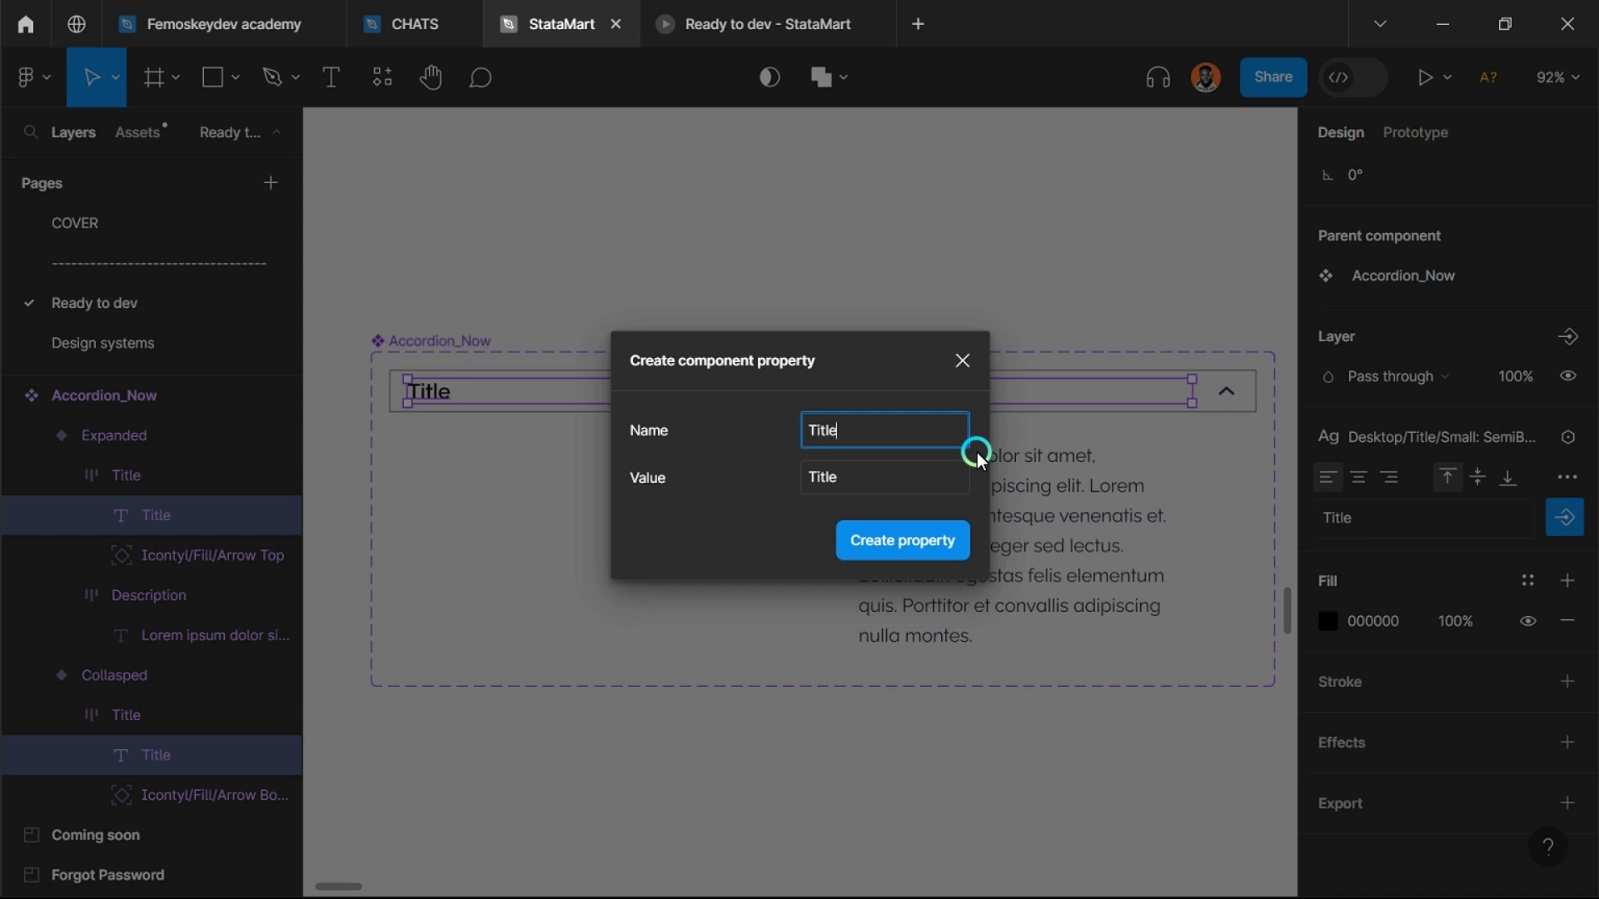
# Step: Create the Title property, then bind the Lorem ipsum text to a new Description property
pyautogui.press('Return')
pyautogui.hscroll(2, 801, 416)
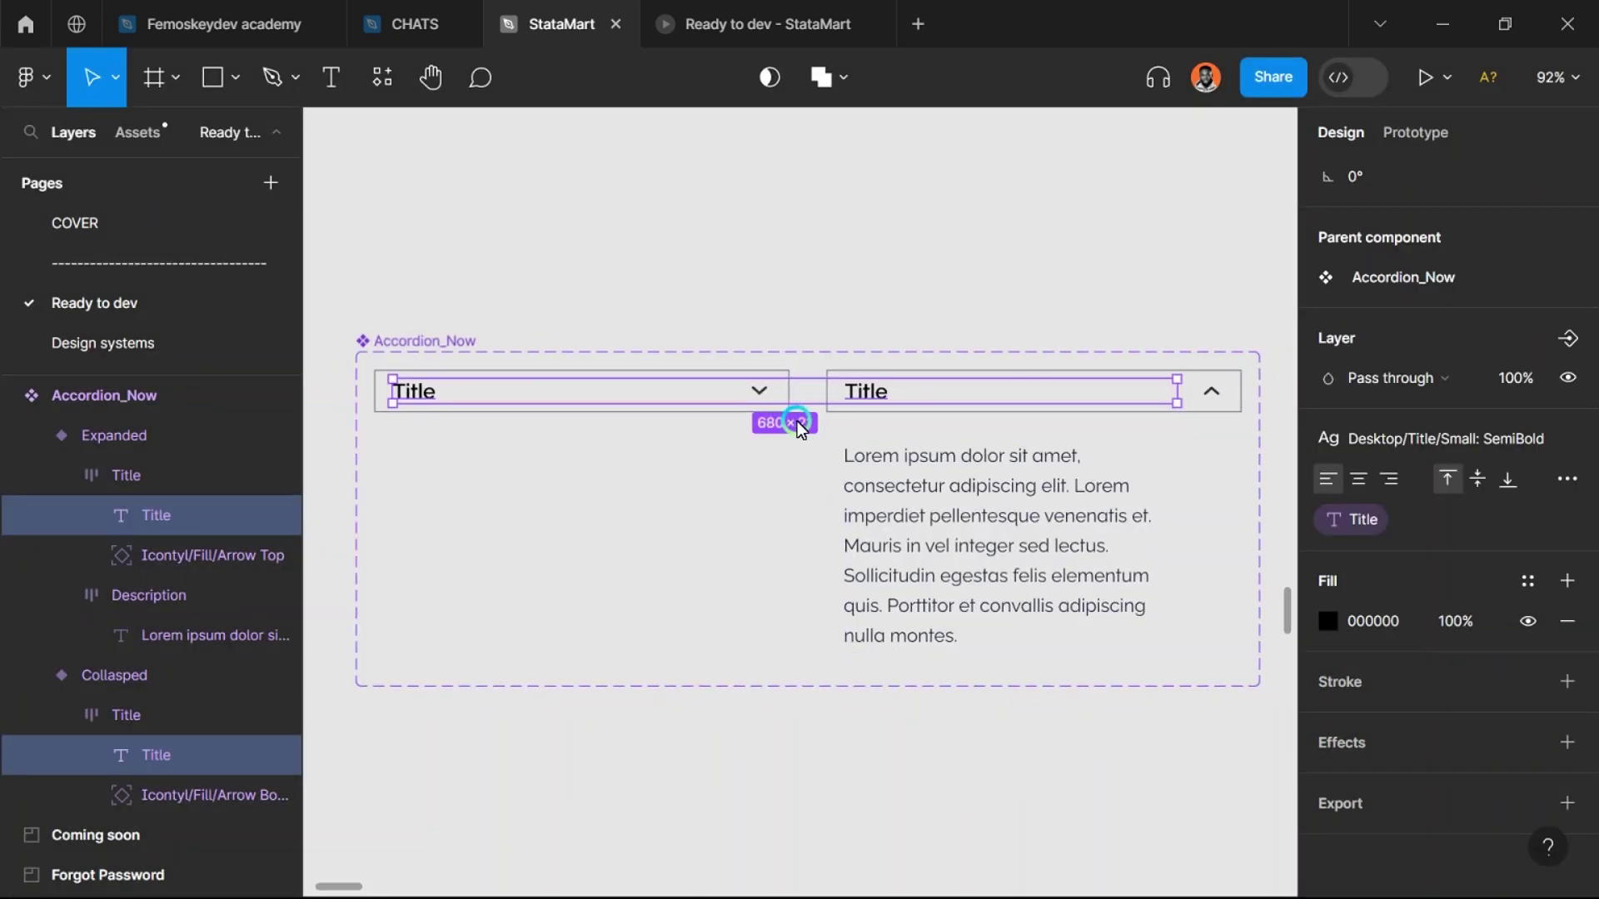
pyautogui.click(916, 535)
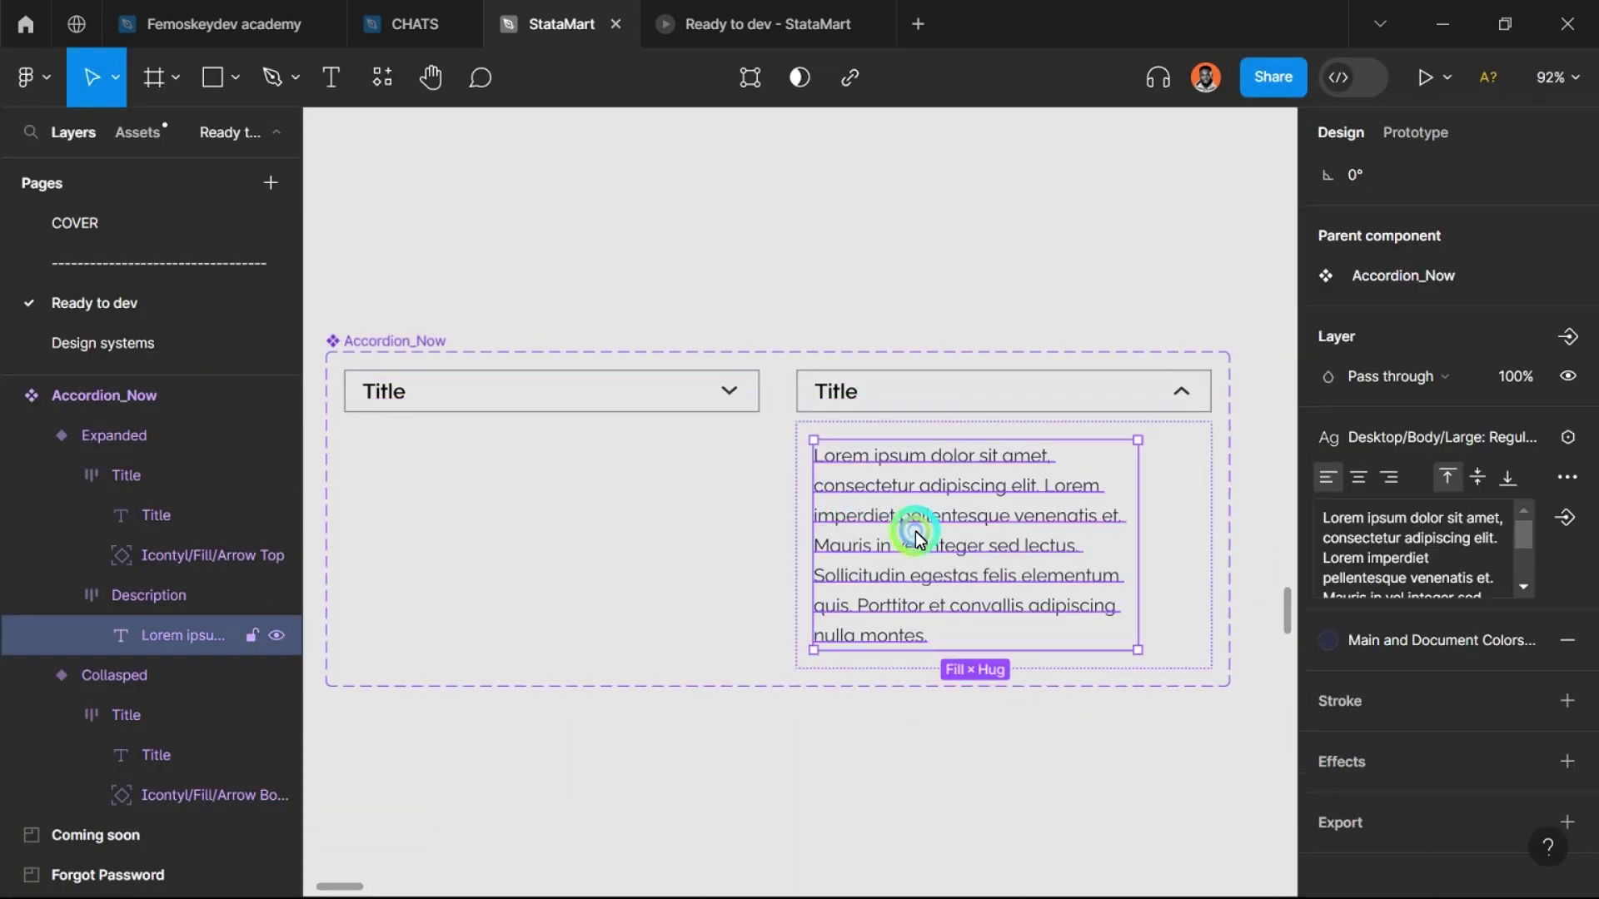
pyautogui.click(1567, 520)
pyautogui.click(1442, 618)
pyautogui.write('D')
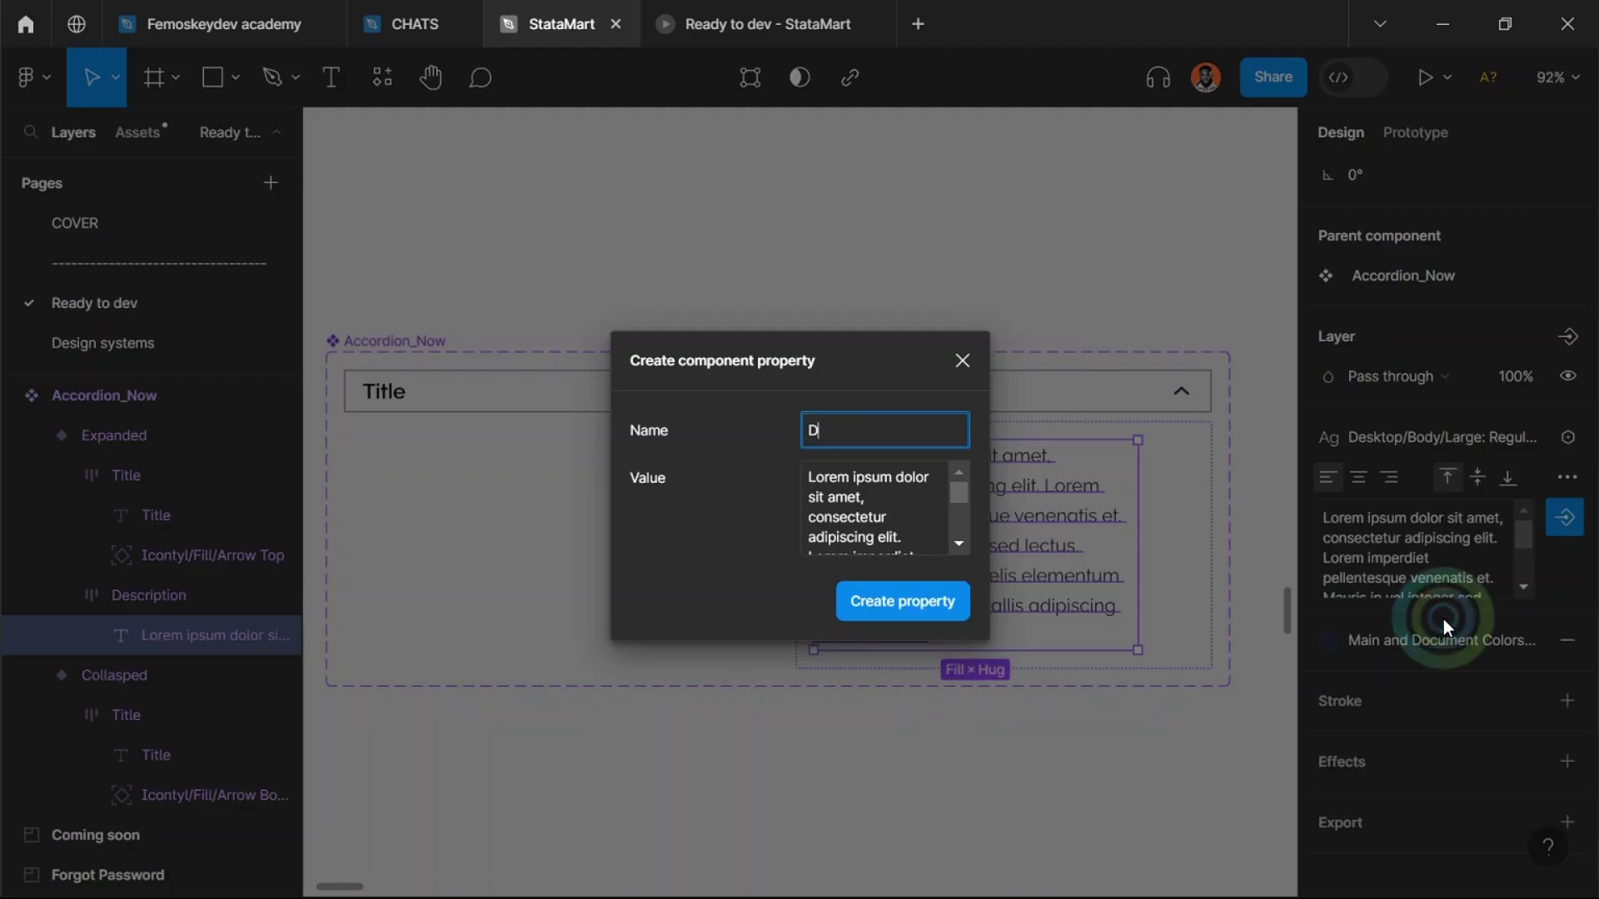
pyautogui.write('escription')
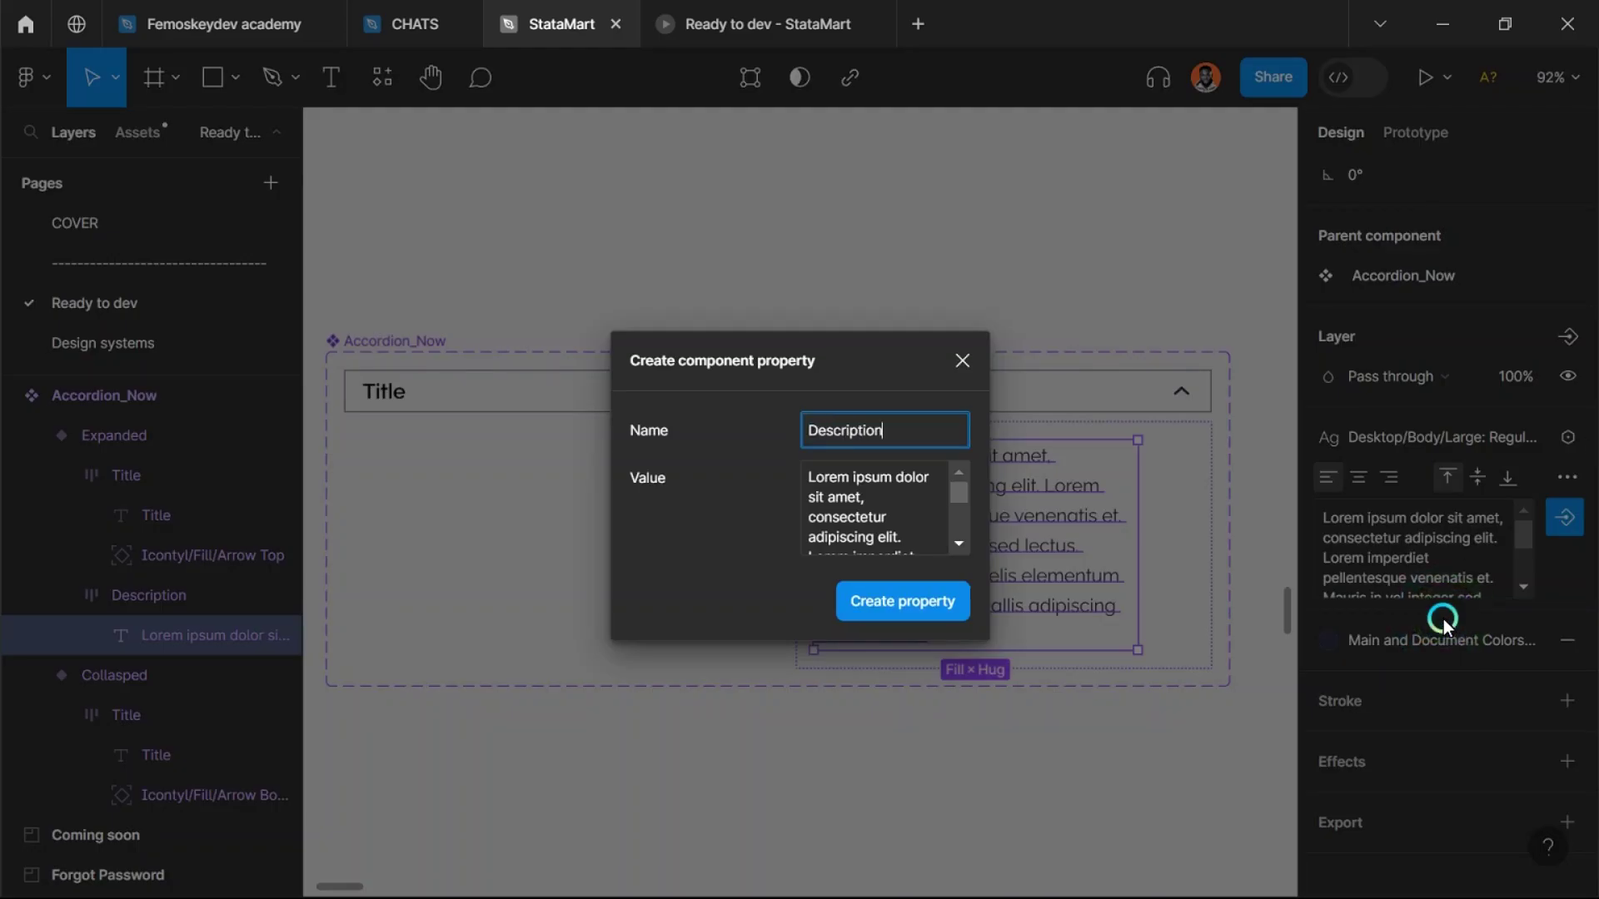
pyautogui.press('Return')
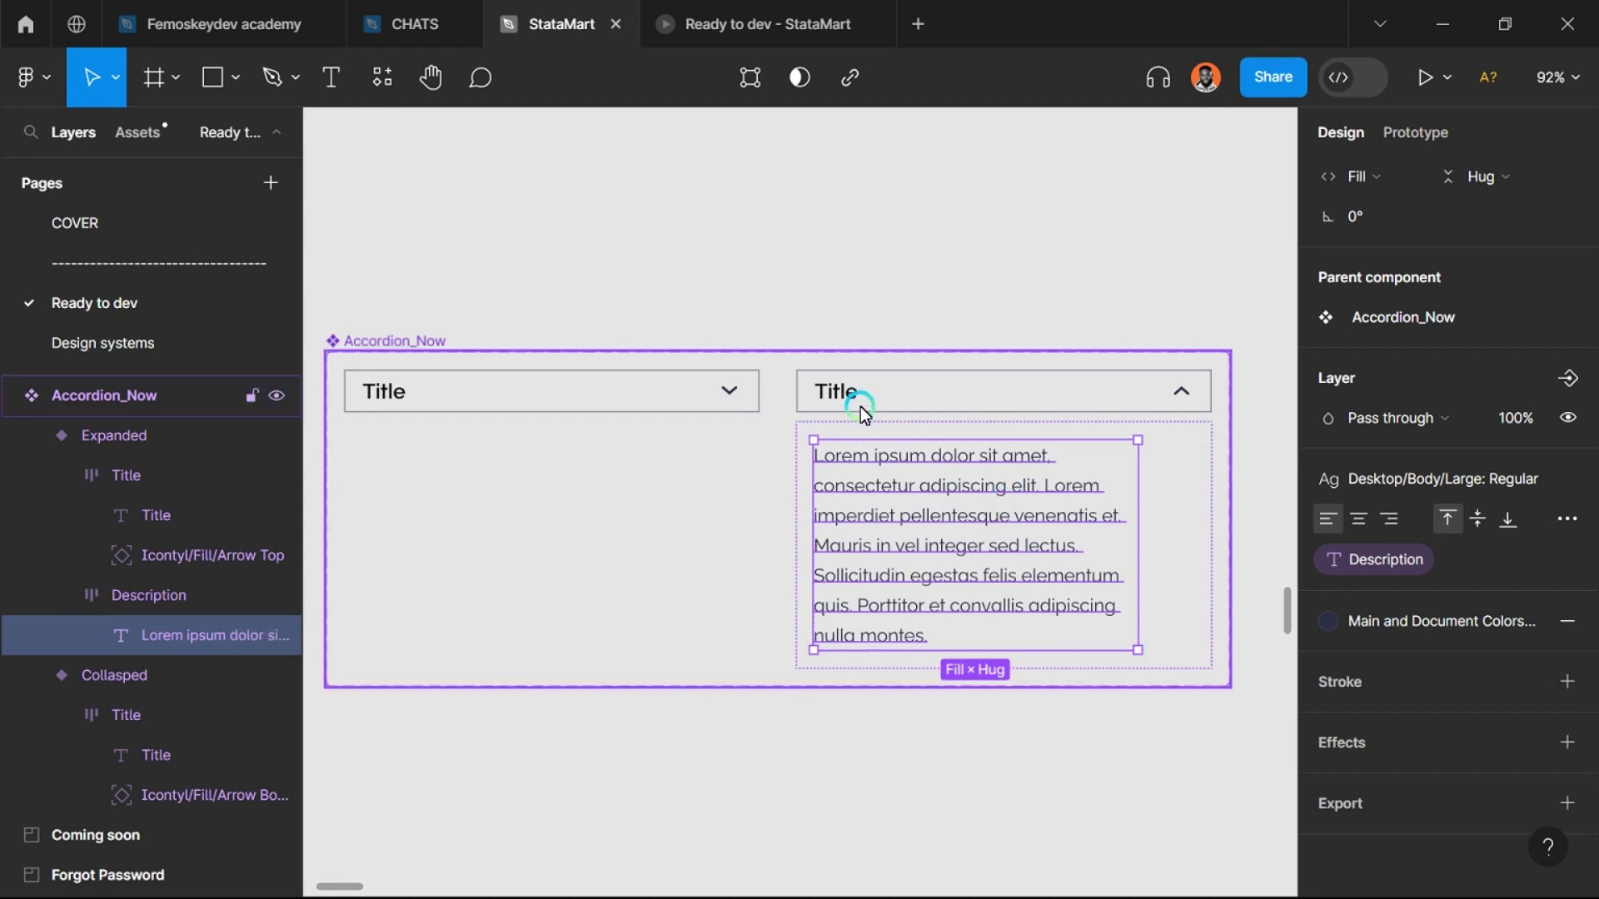
pyautogui.scroll(-3, 860, 406)
pyautogui.scroll(-2, 870, 515)
pyautogui.click(711, 652)
# Step: Locate the FAQ section and drill down to select the first Accordion instance
pyautogui.hscroll(8, 711, 652)
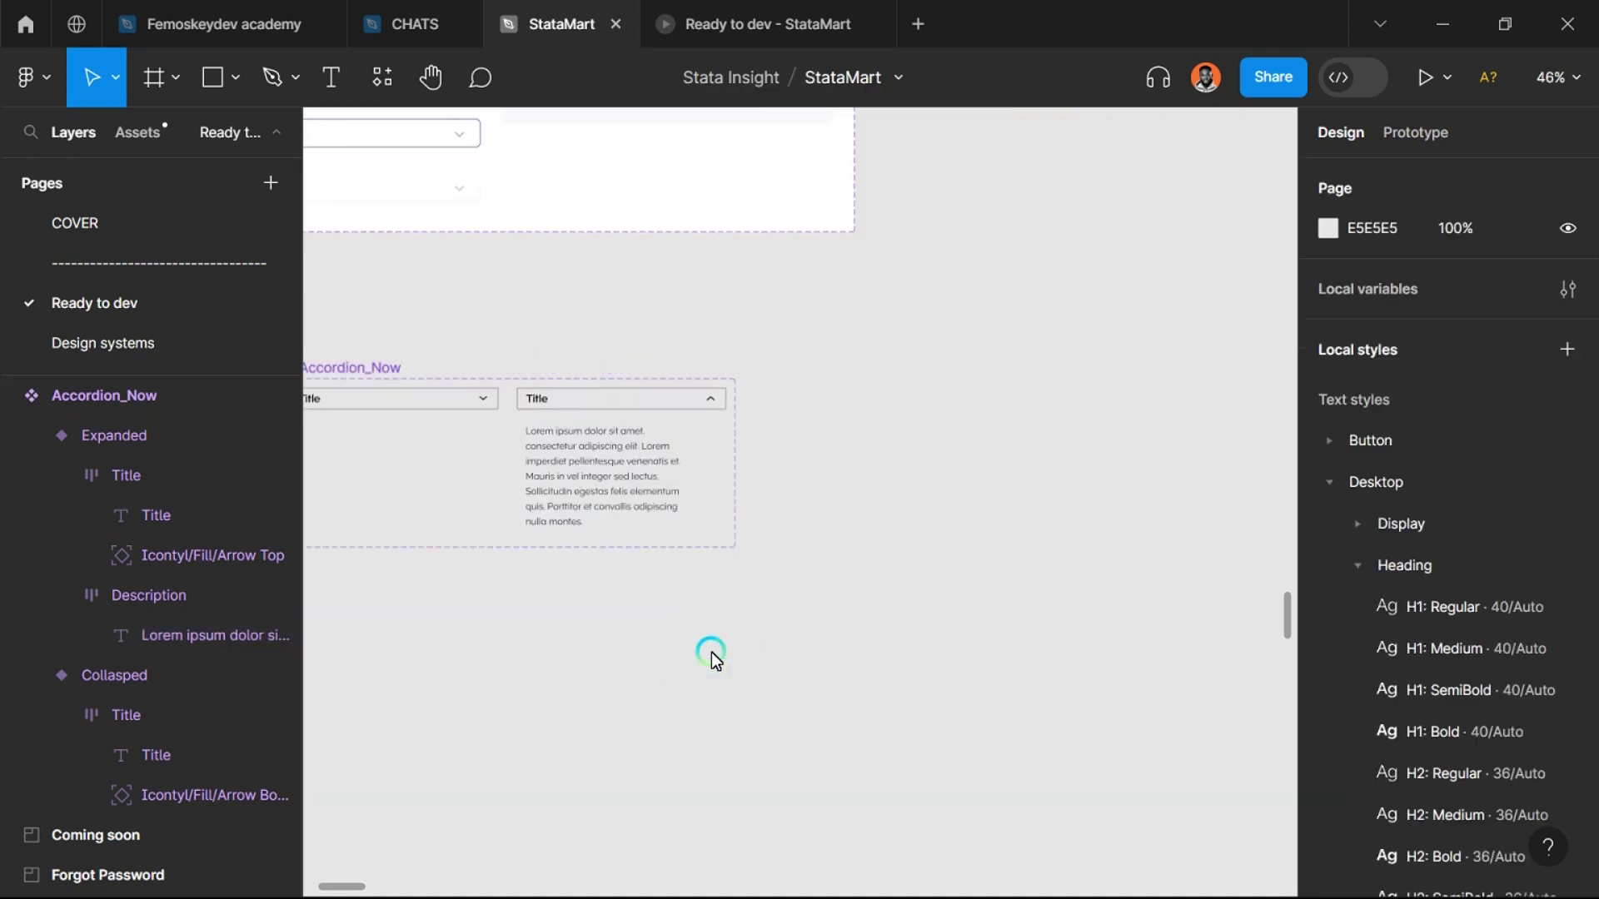
pyautogui.hscroll(5, 641, 627)
pyautogui.scroll(-3, 1086, 688)
pyautogui.scroll(5, 1006, 652)
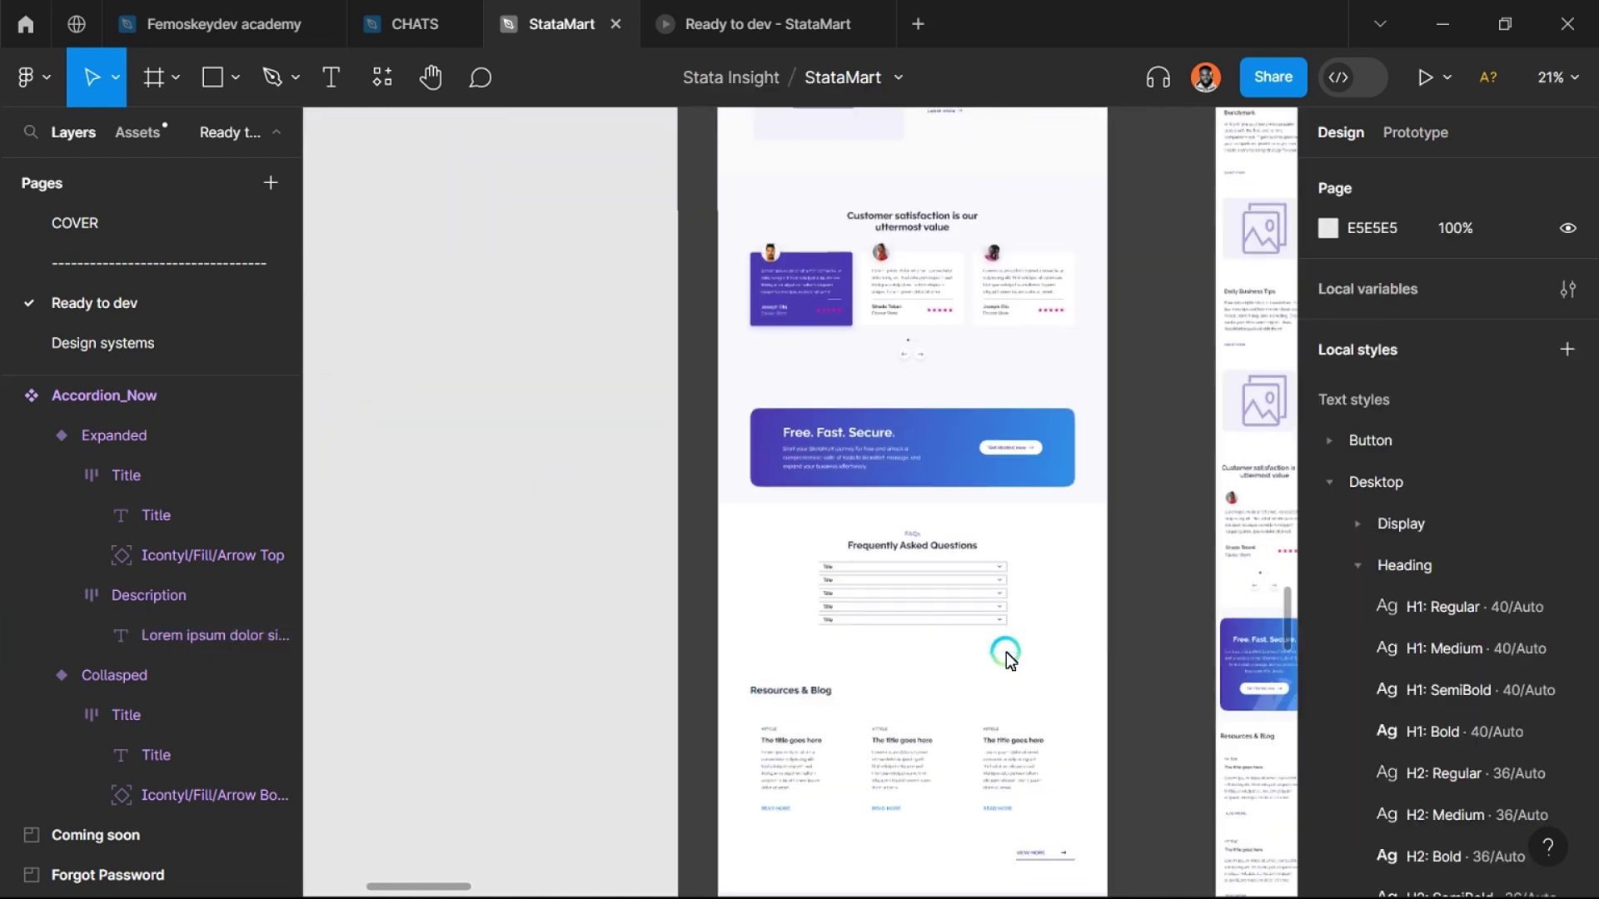
pyautogui.scroll(4, 867, 577)
pyautogui.scroll(-2, 911, 461)
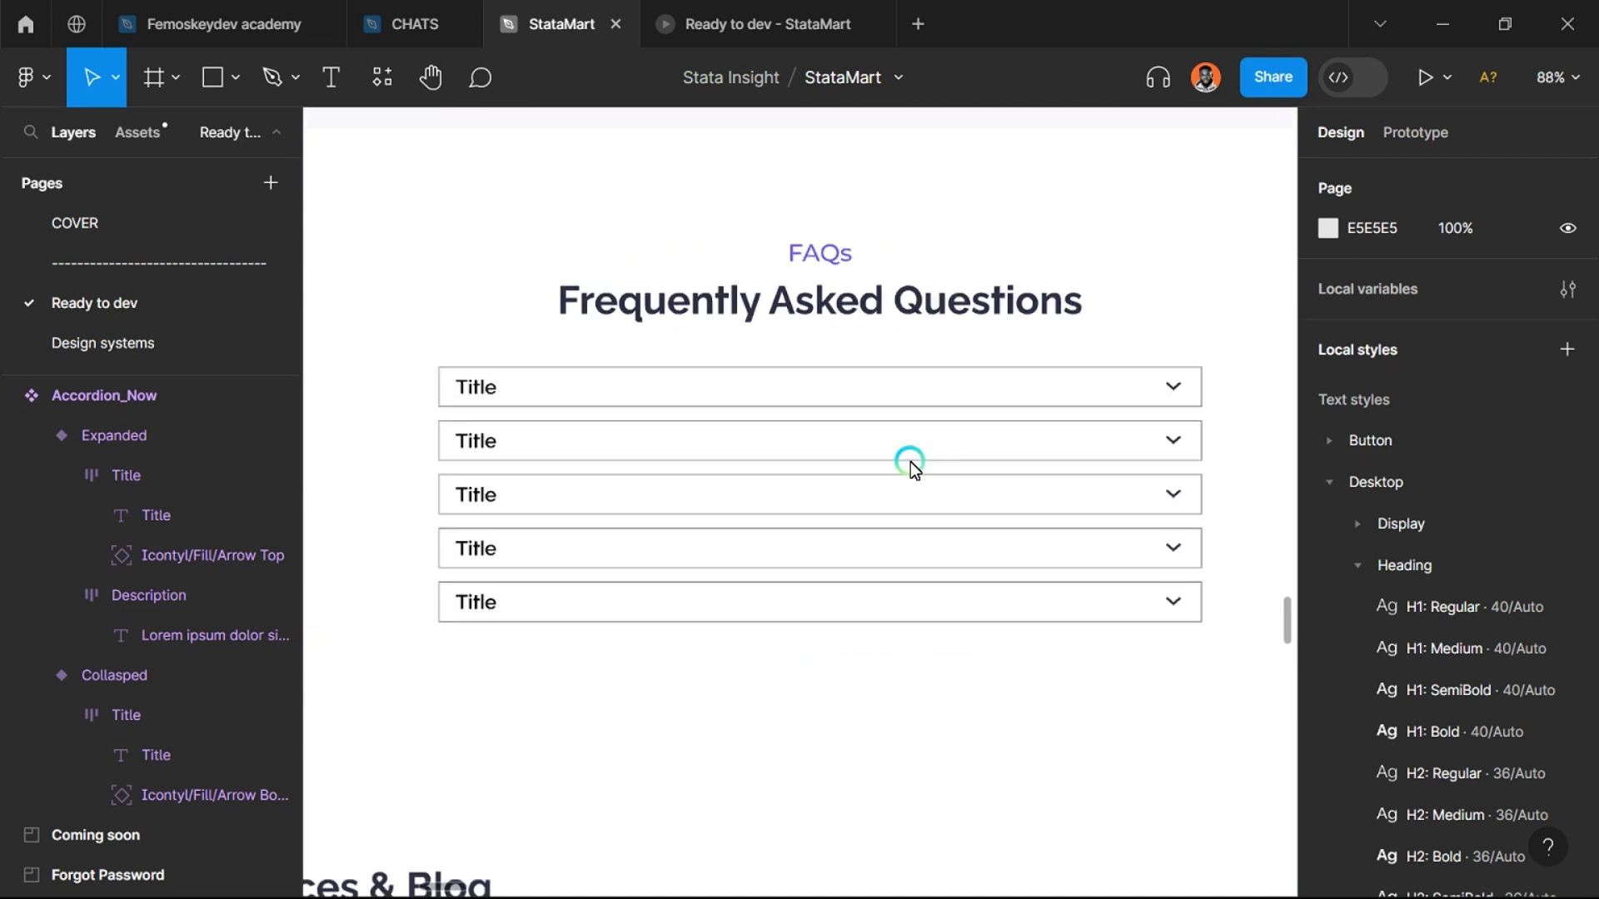
pyautogui.scroll(-3, 899, 386)
pyautogui.scroll(2, 877, 448)
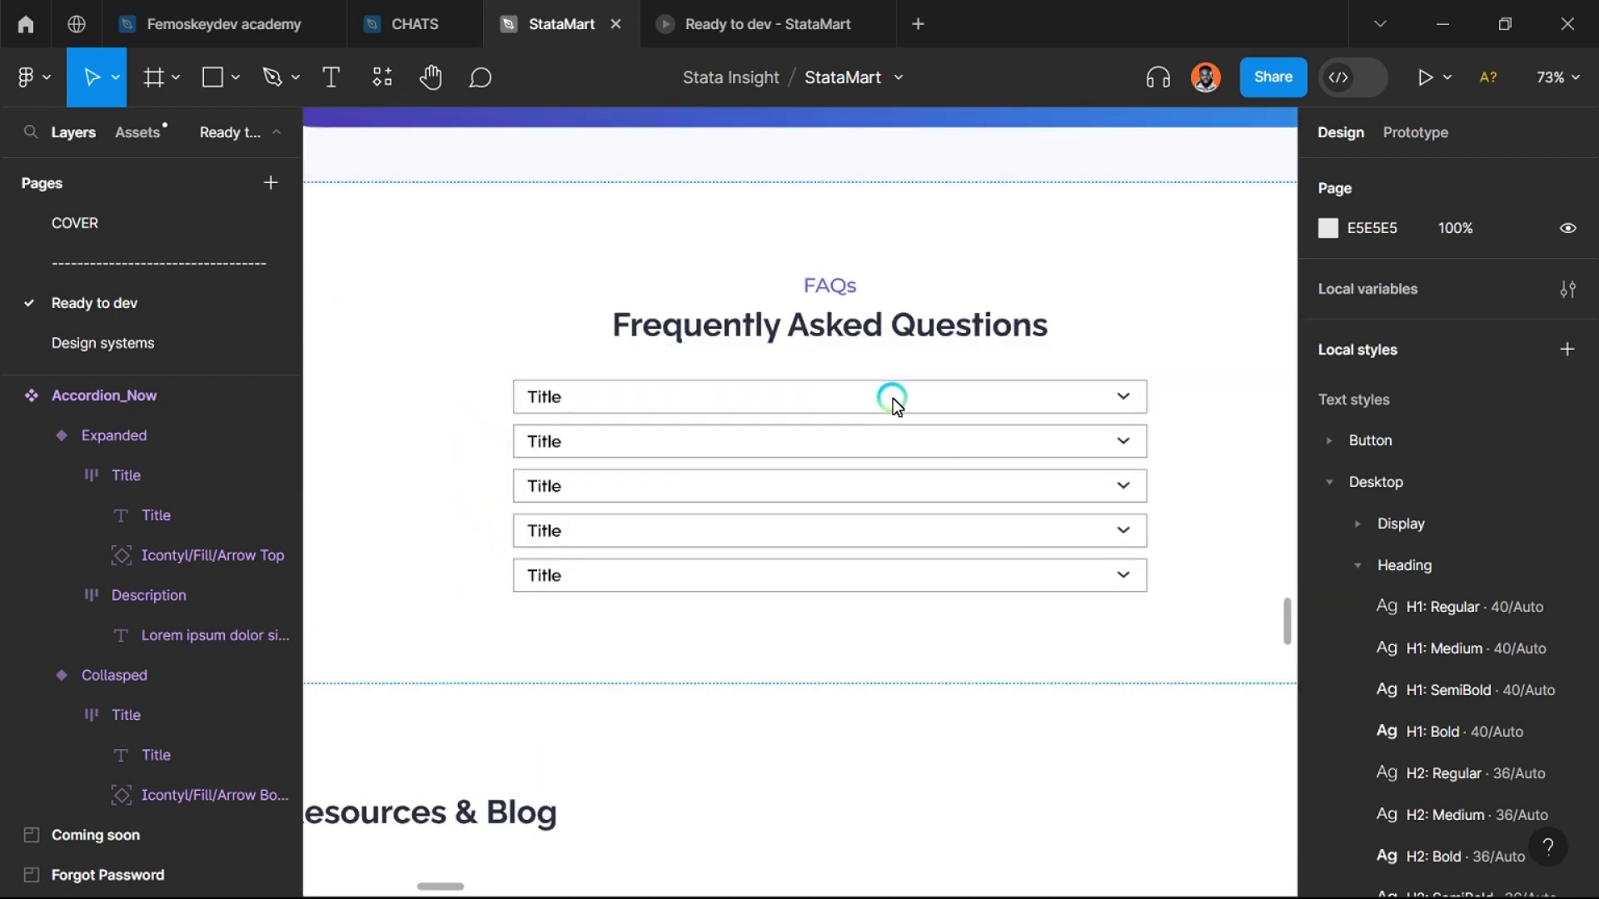
pyautogui.click(893, 398)
pyautogui.click(892, 398)
pyautogui.click(899, 402)
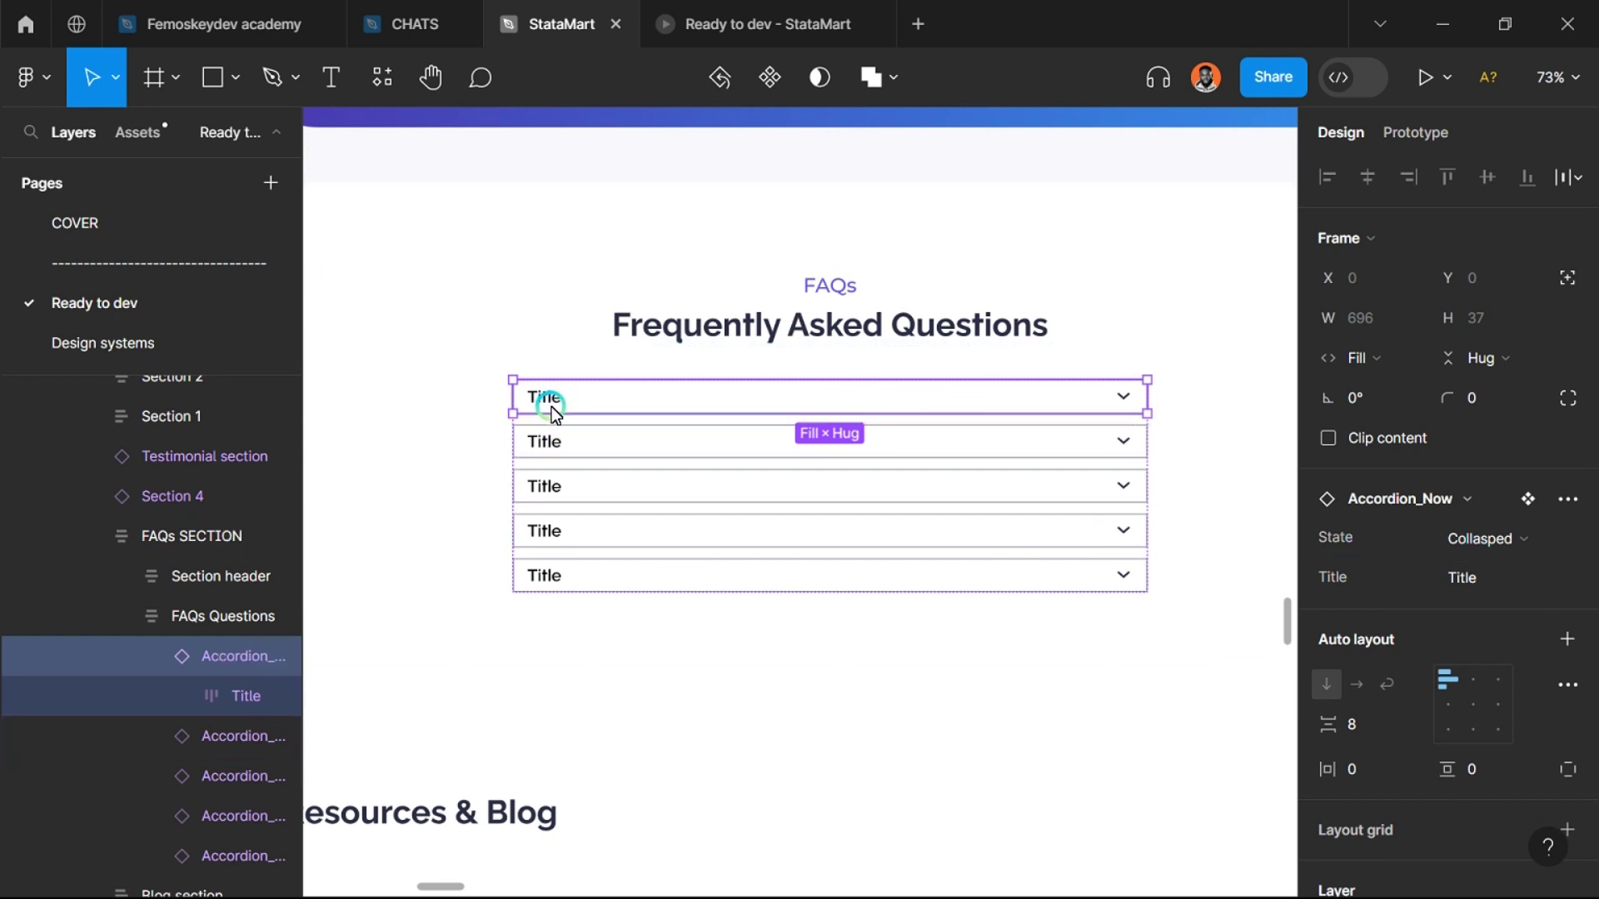
# Step: Change the first accordion's Title property to 'What is your name'
pyautogui.click(1482, 579)
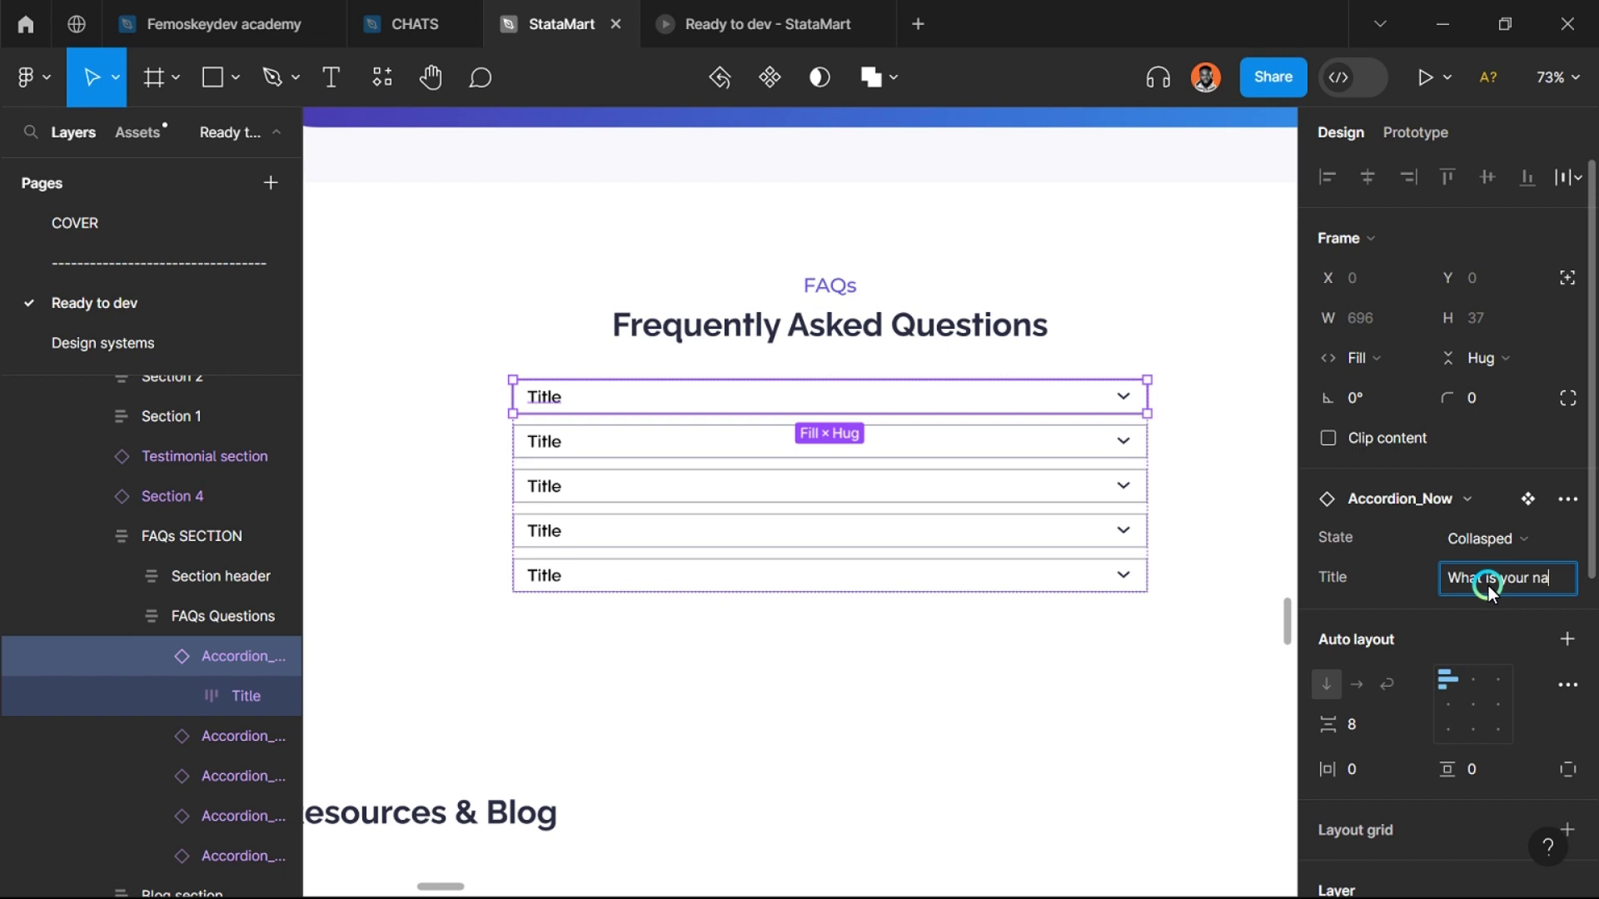
pyautogui.press('Return')
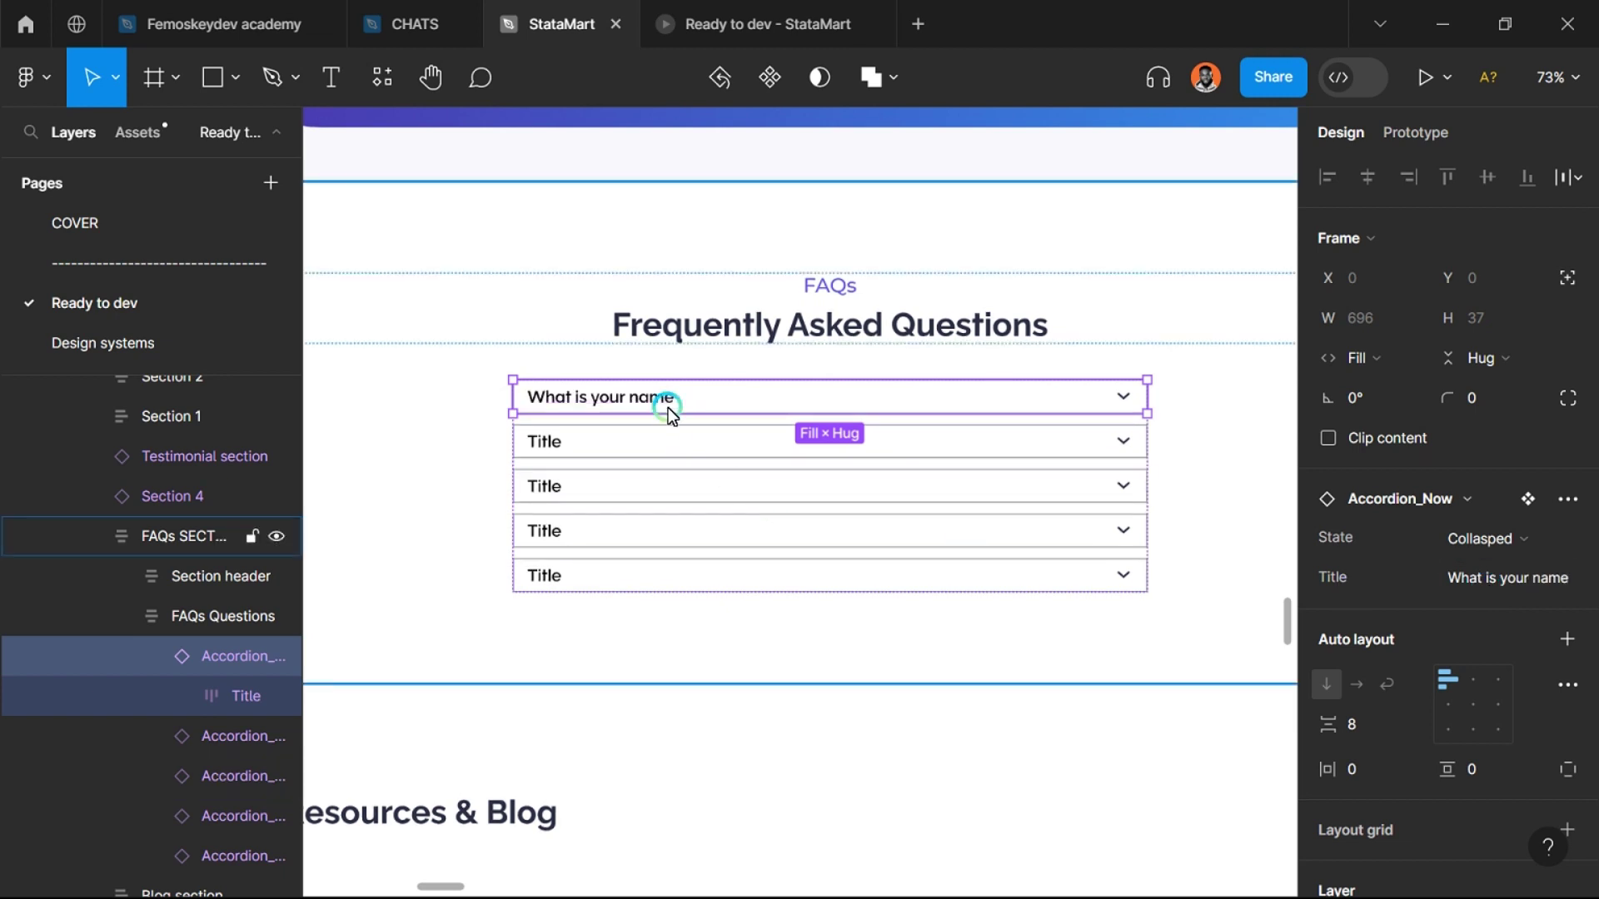
pyautogui.scroll(2, 669, 408)
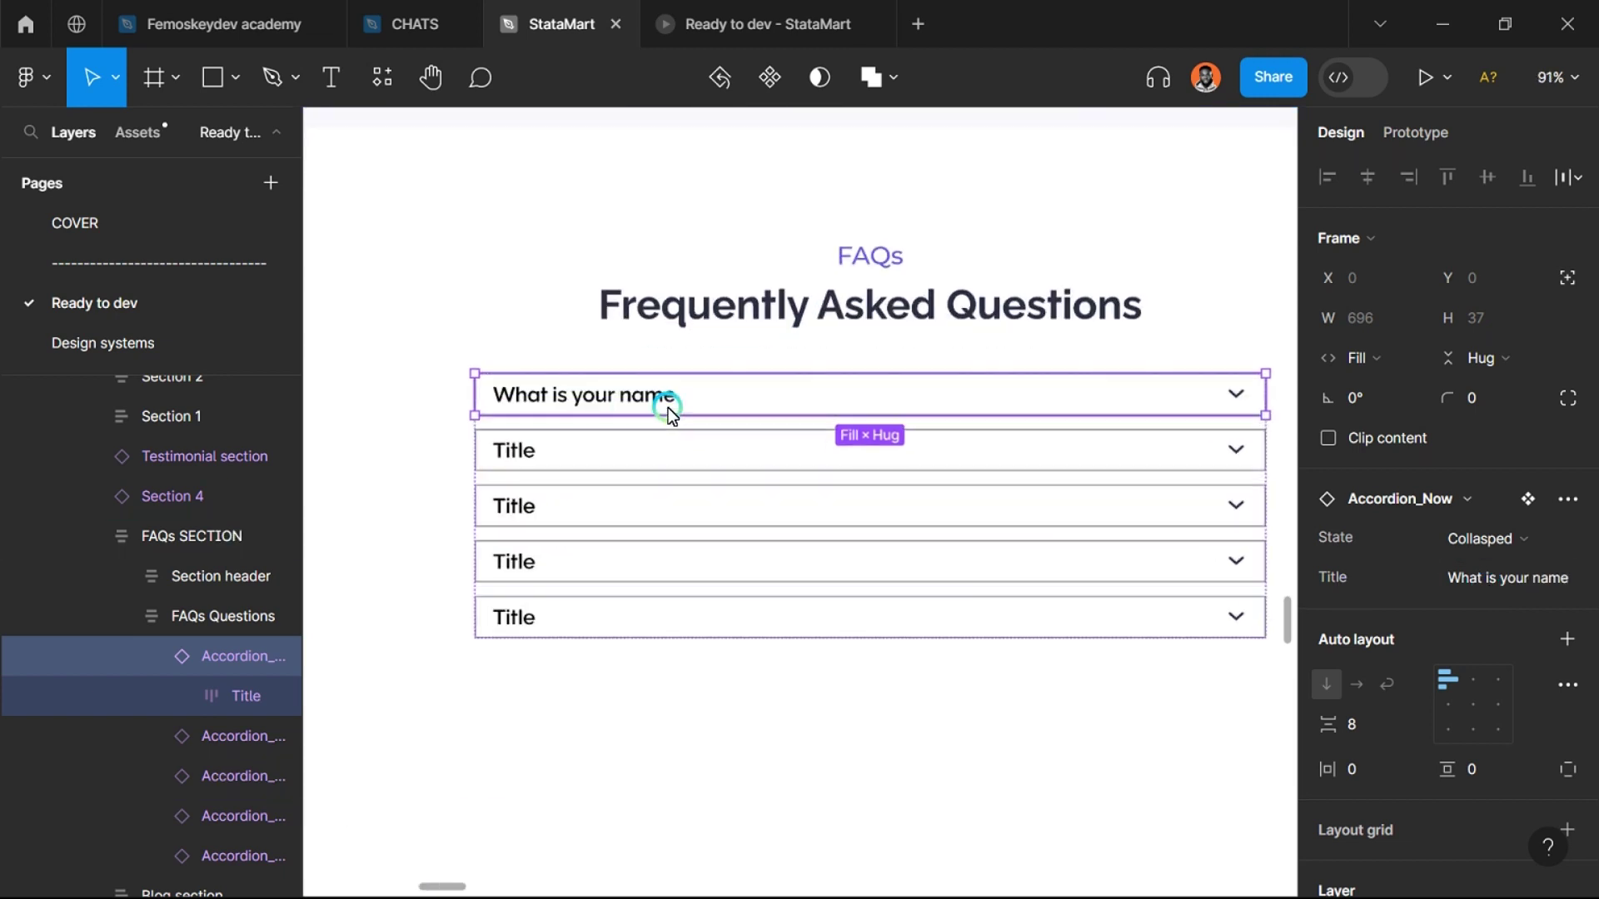
# Step: Expand the first accordion and set its Description to a self-introduction about loving design
pyautogui.click(1477, 539)
pyautogui.click(1413, 510)
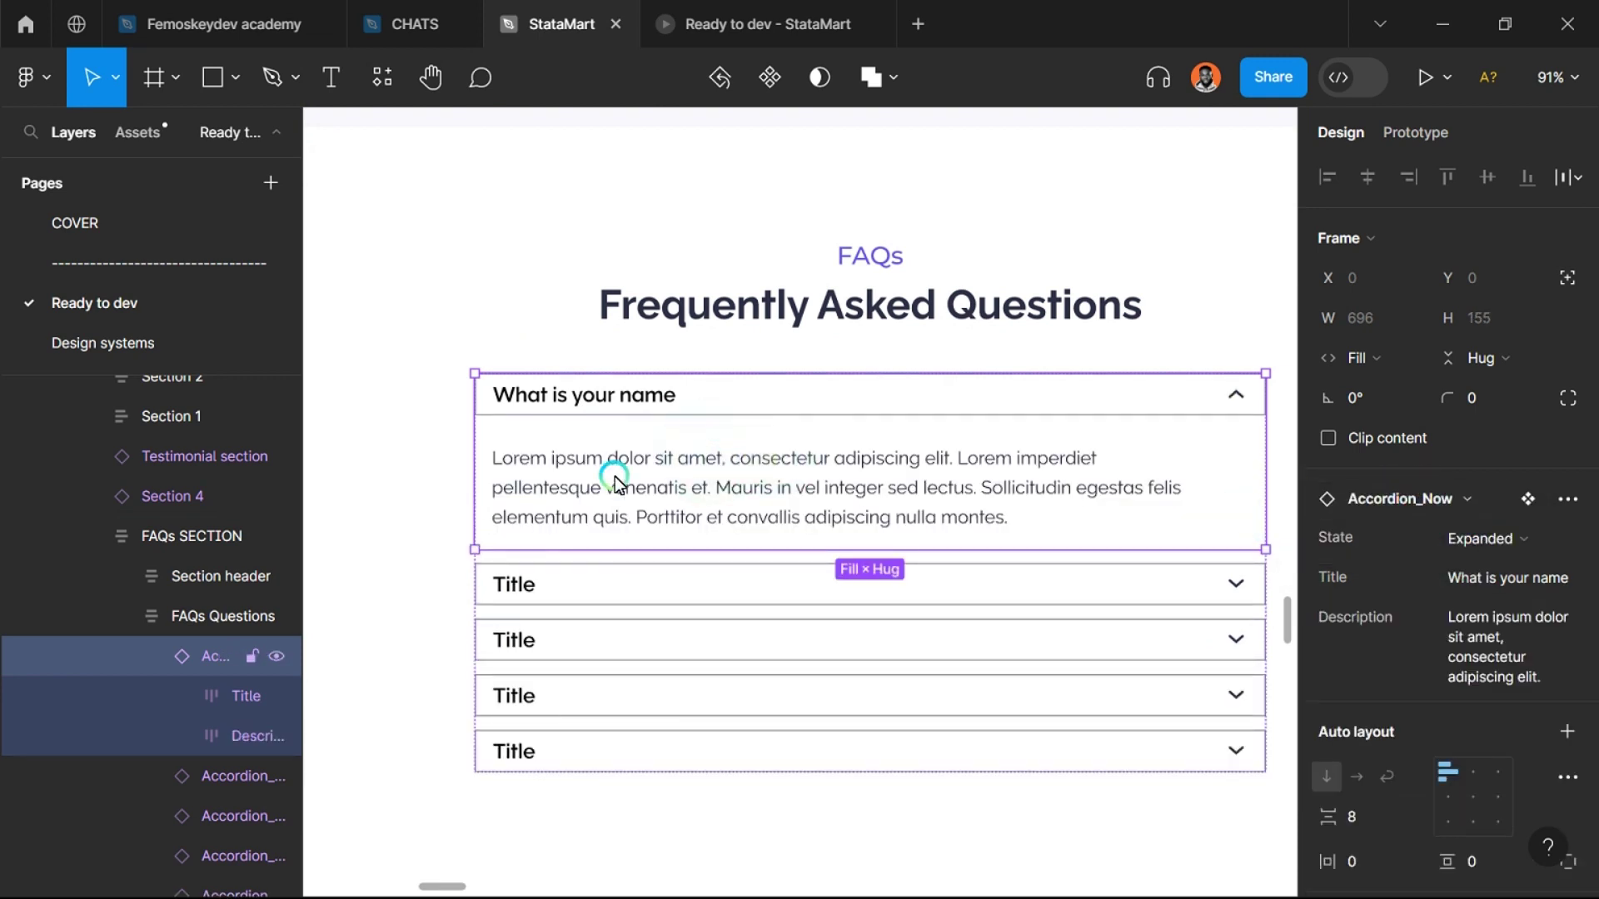
pyautogui.click(1470, 658)
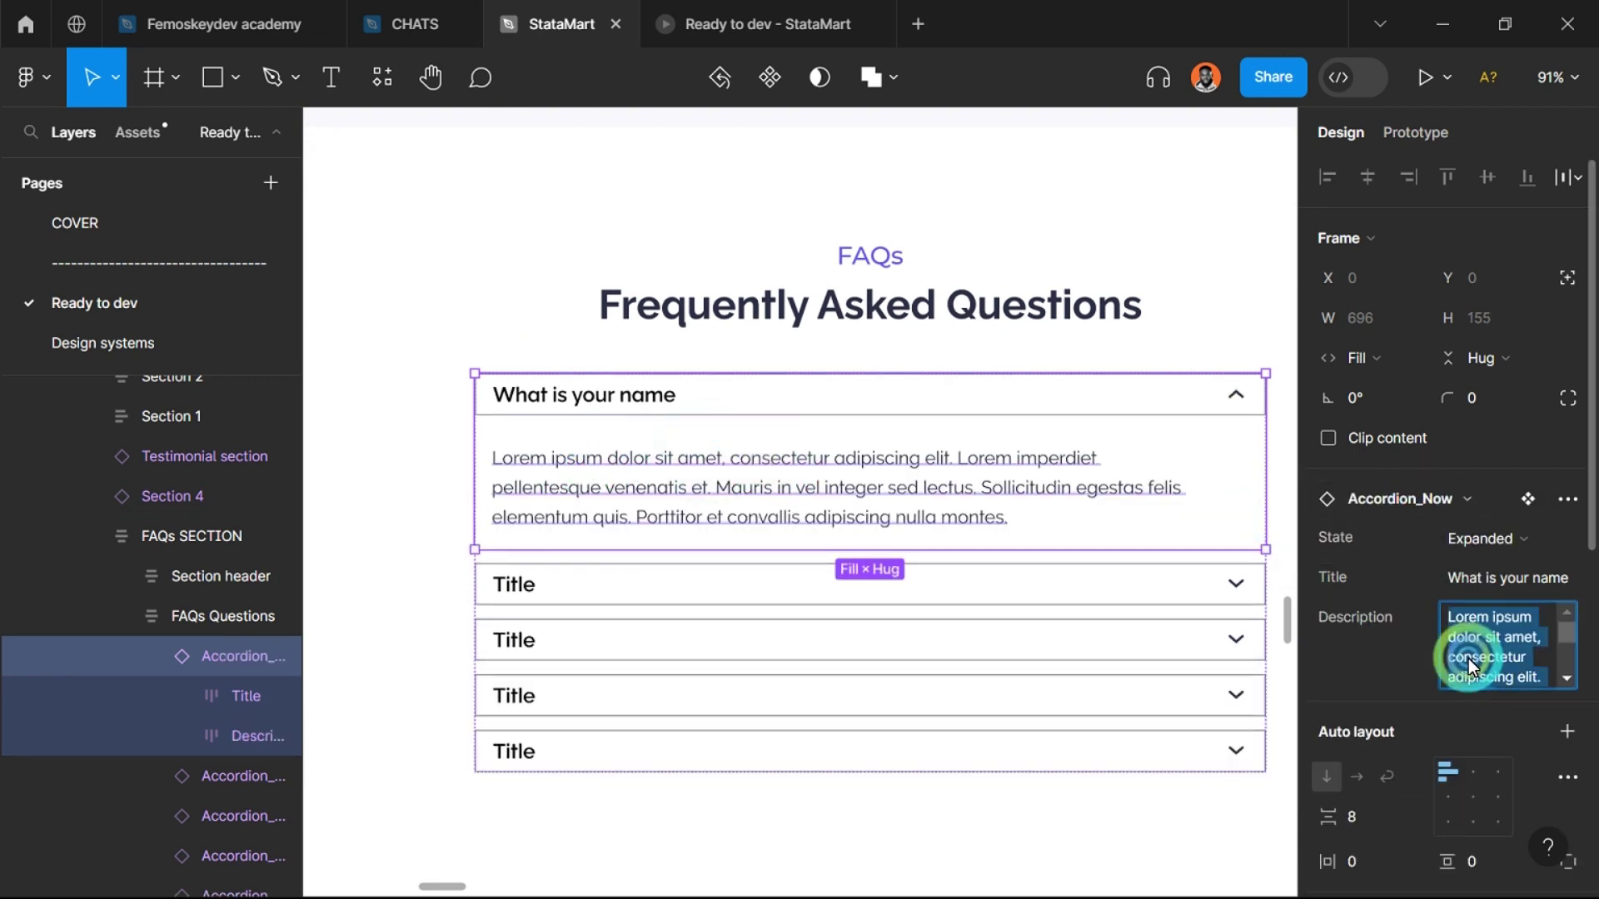
pyautogui.write('My n')
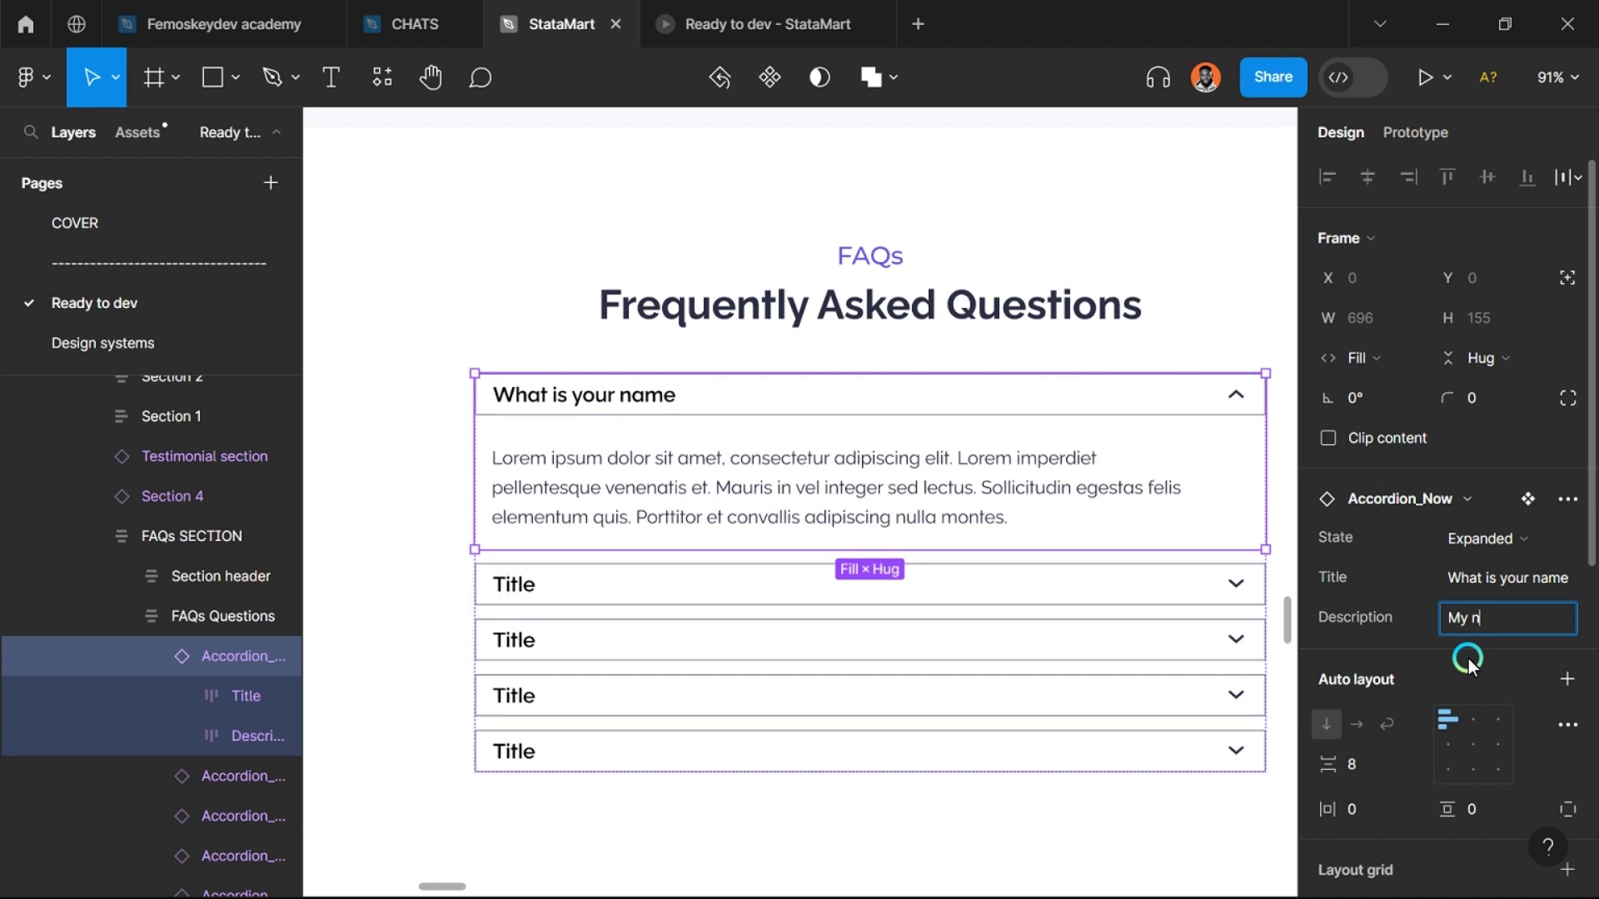
pyautogui.write('ame is Femoskeydev an')
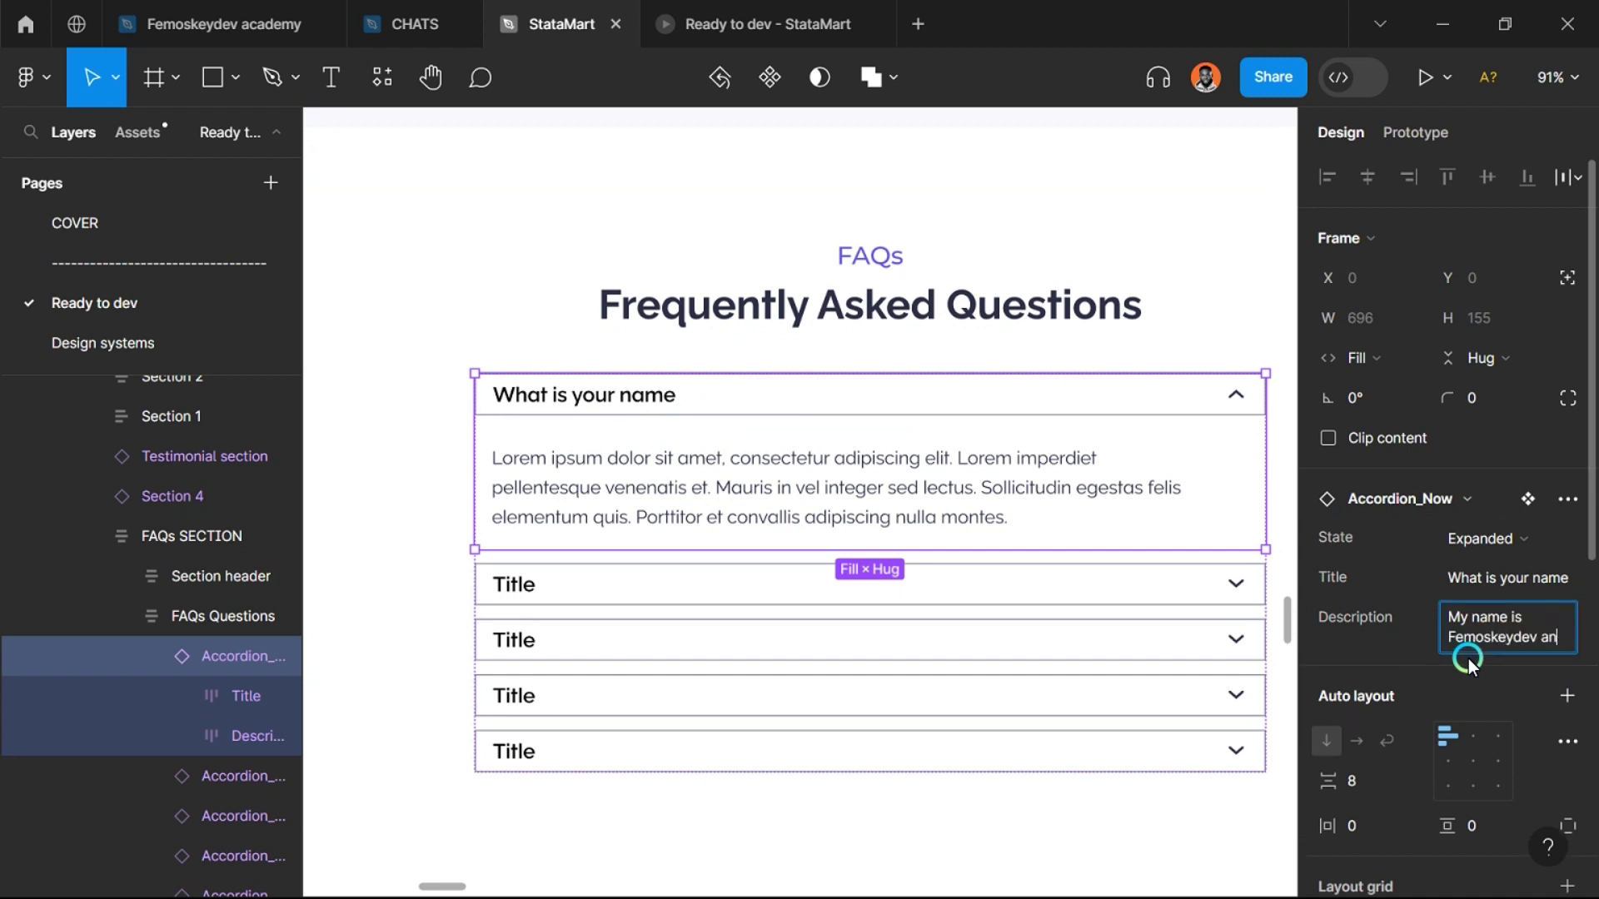
pyautogui.write('d I love to de')
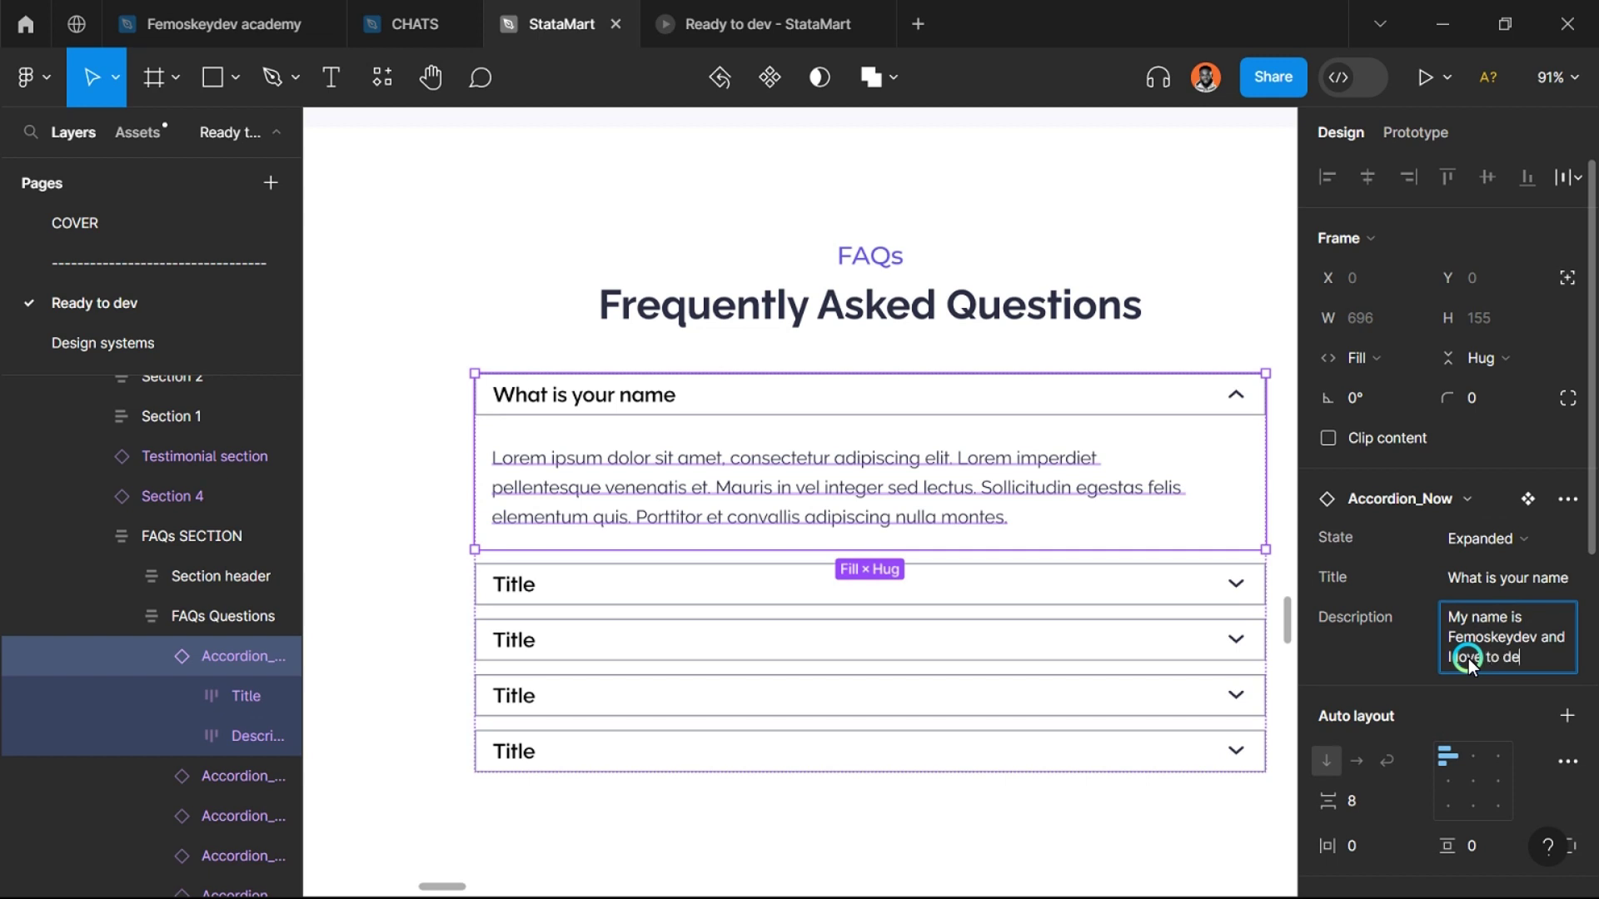
pyautogui.write('sign awesome ex')
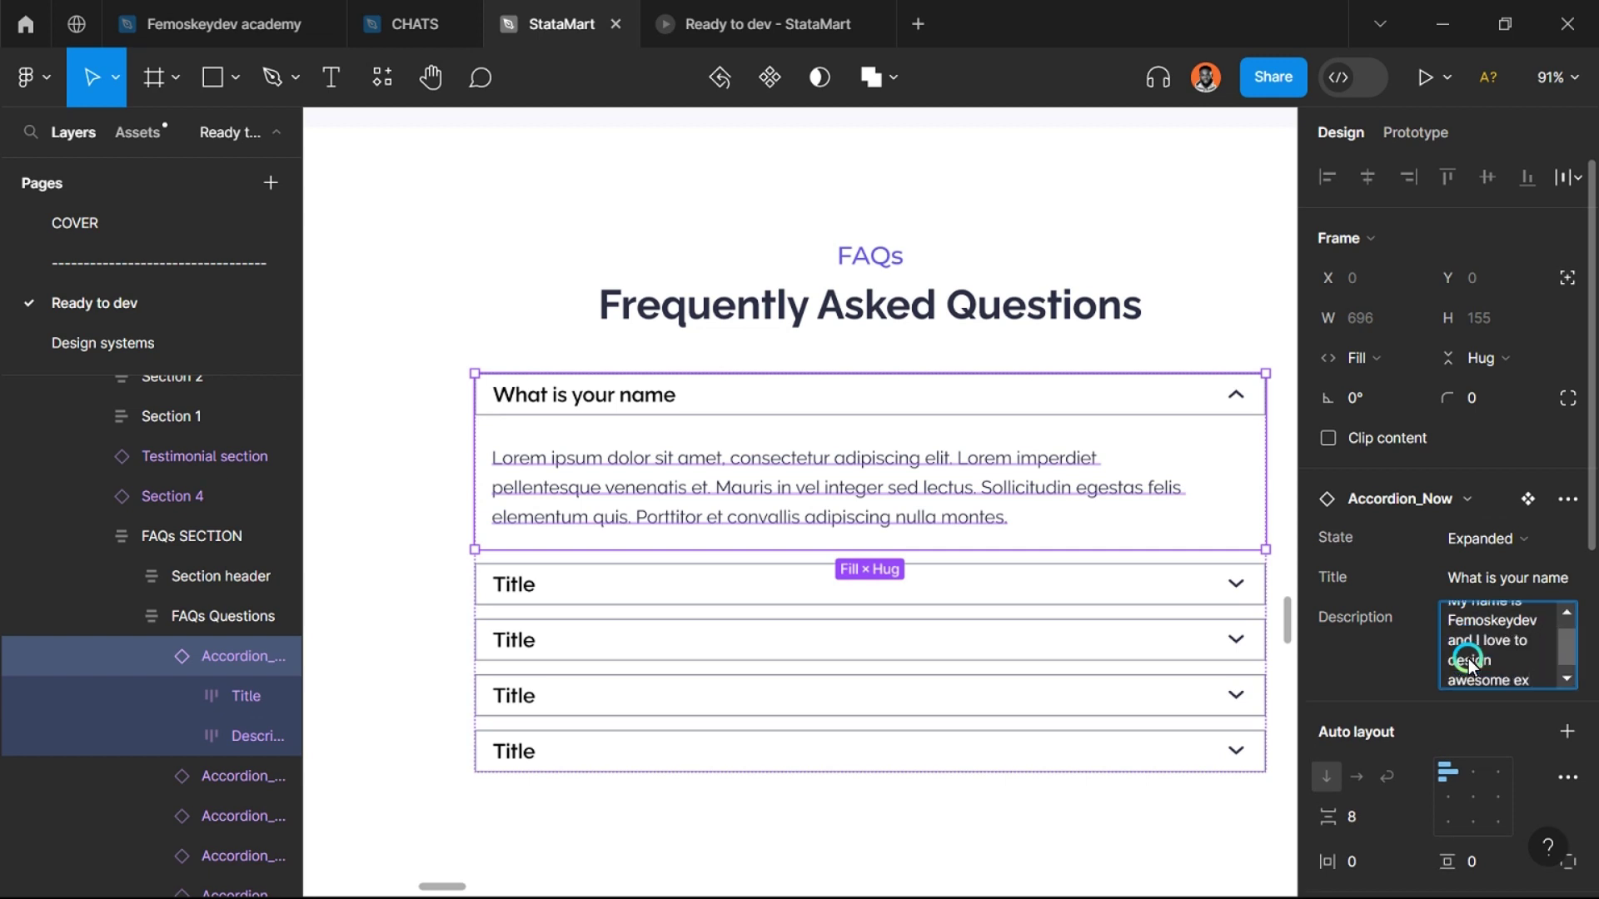
pyautogui.write('perie')
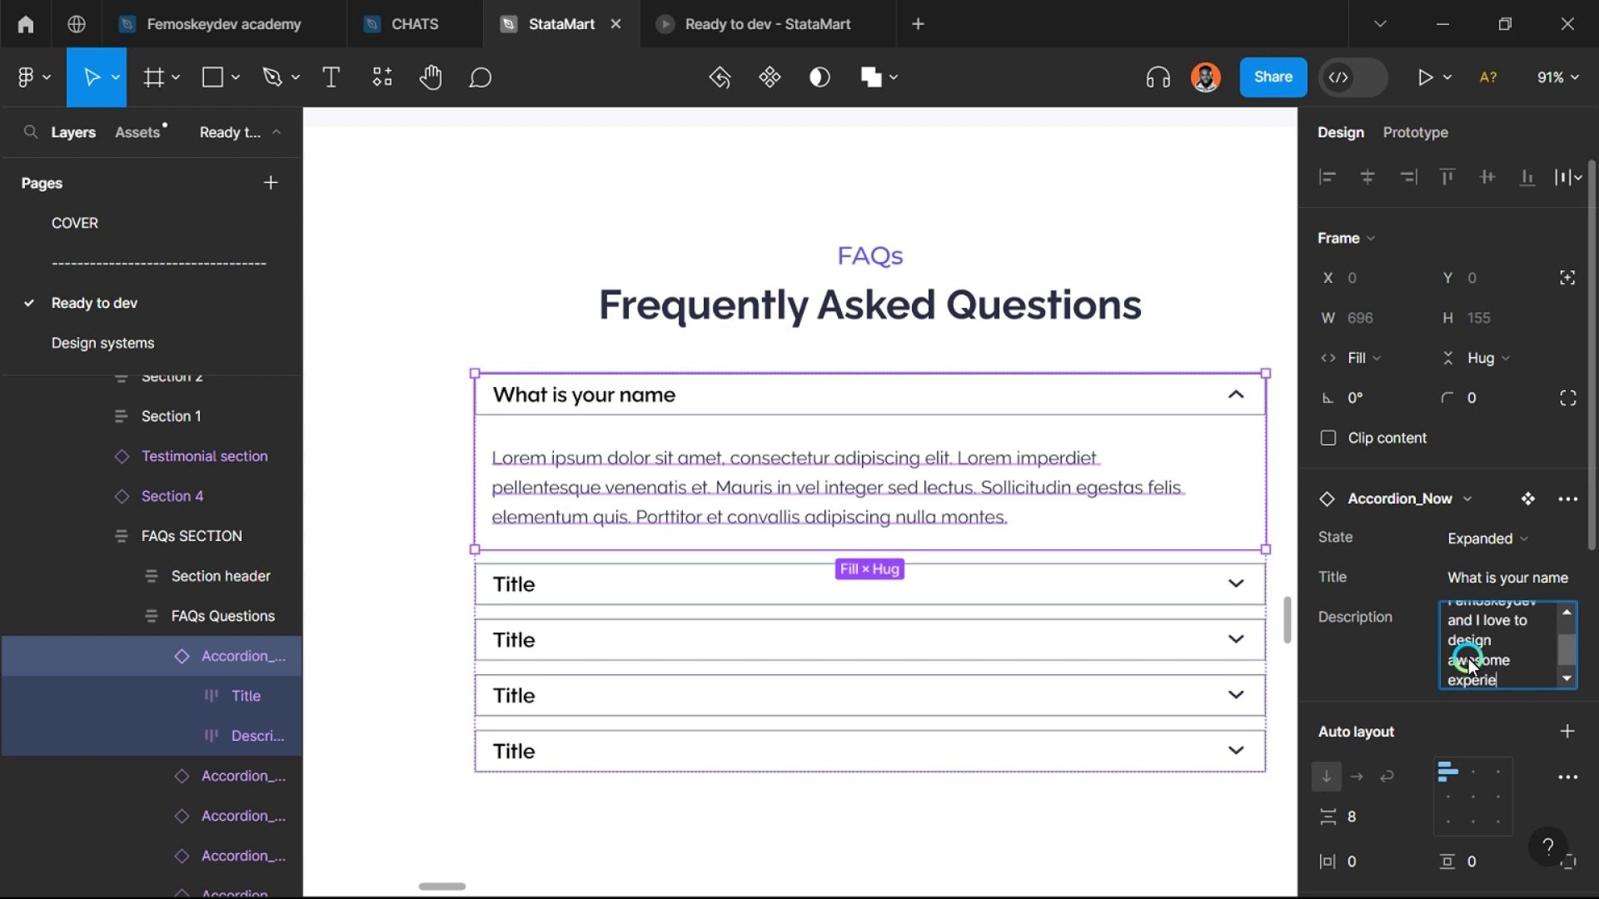
pyautogui.write('nces.')
pyautogui.press('Return')
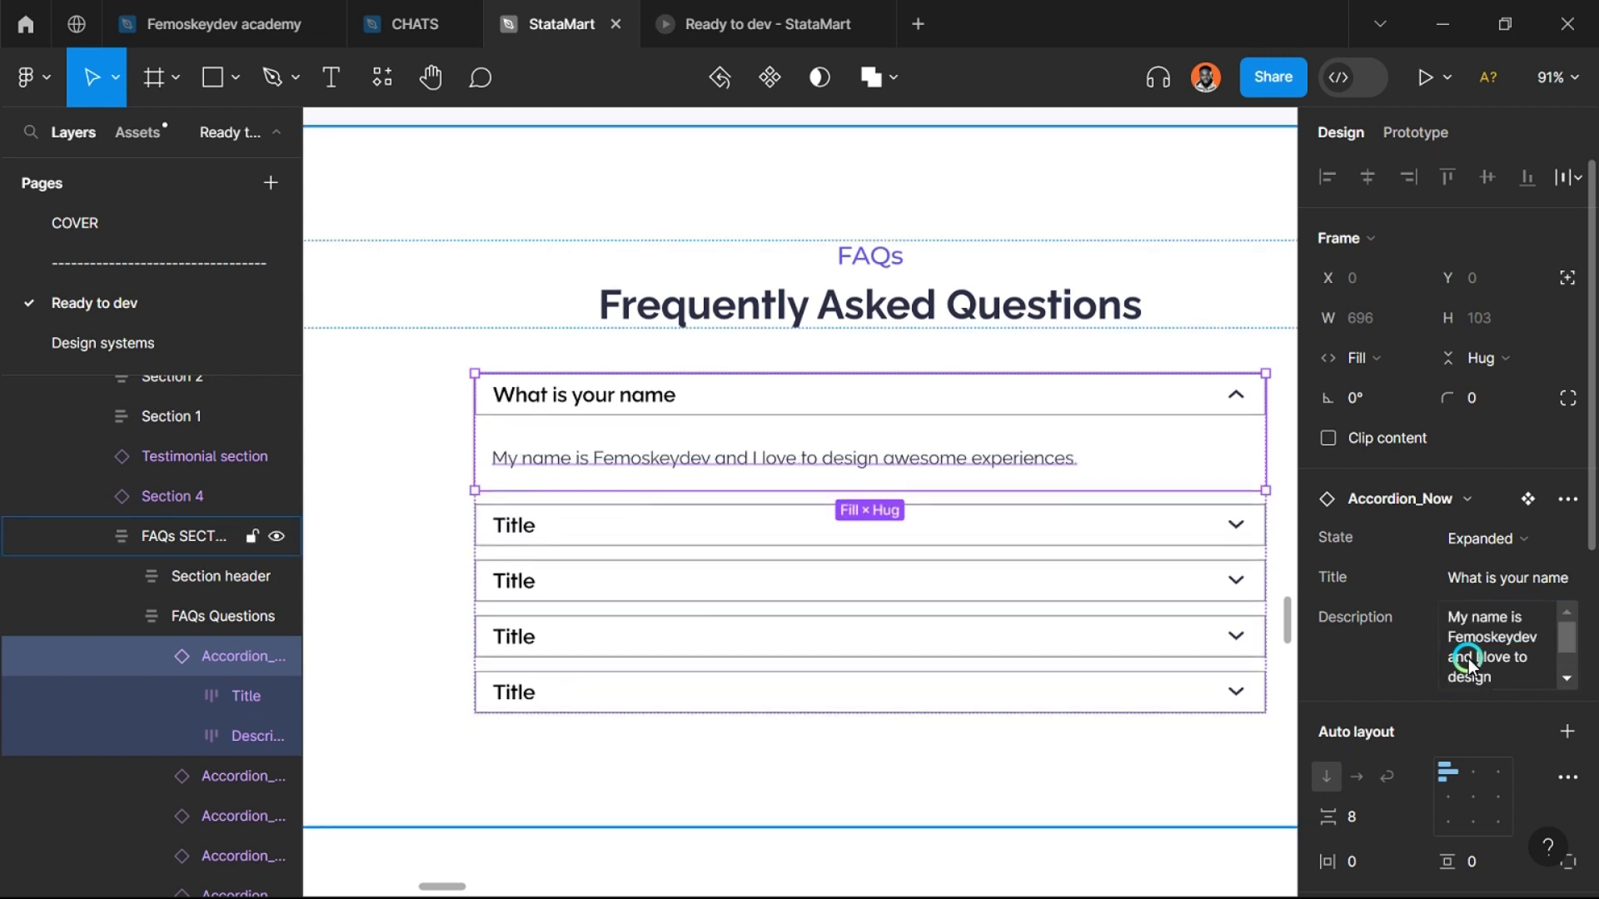
# Step: Reselect the first FAQ accordion and set its State back to Collapsed
pyautogui.keyDown('ctrl'); pyautogui.scroll(3, 536, 492); pyautogui.keyUp('ctrl')
pyautogui.scroll(-5, 447, 448)
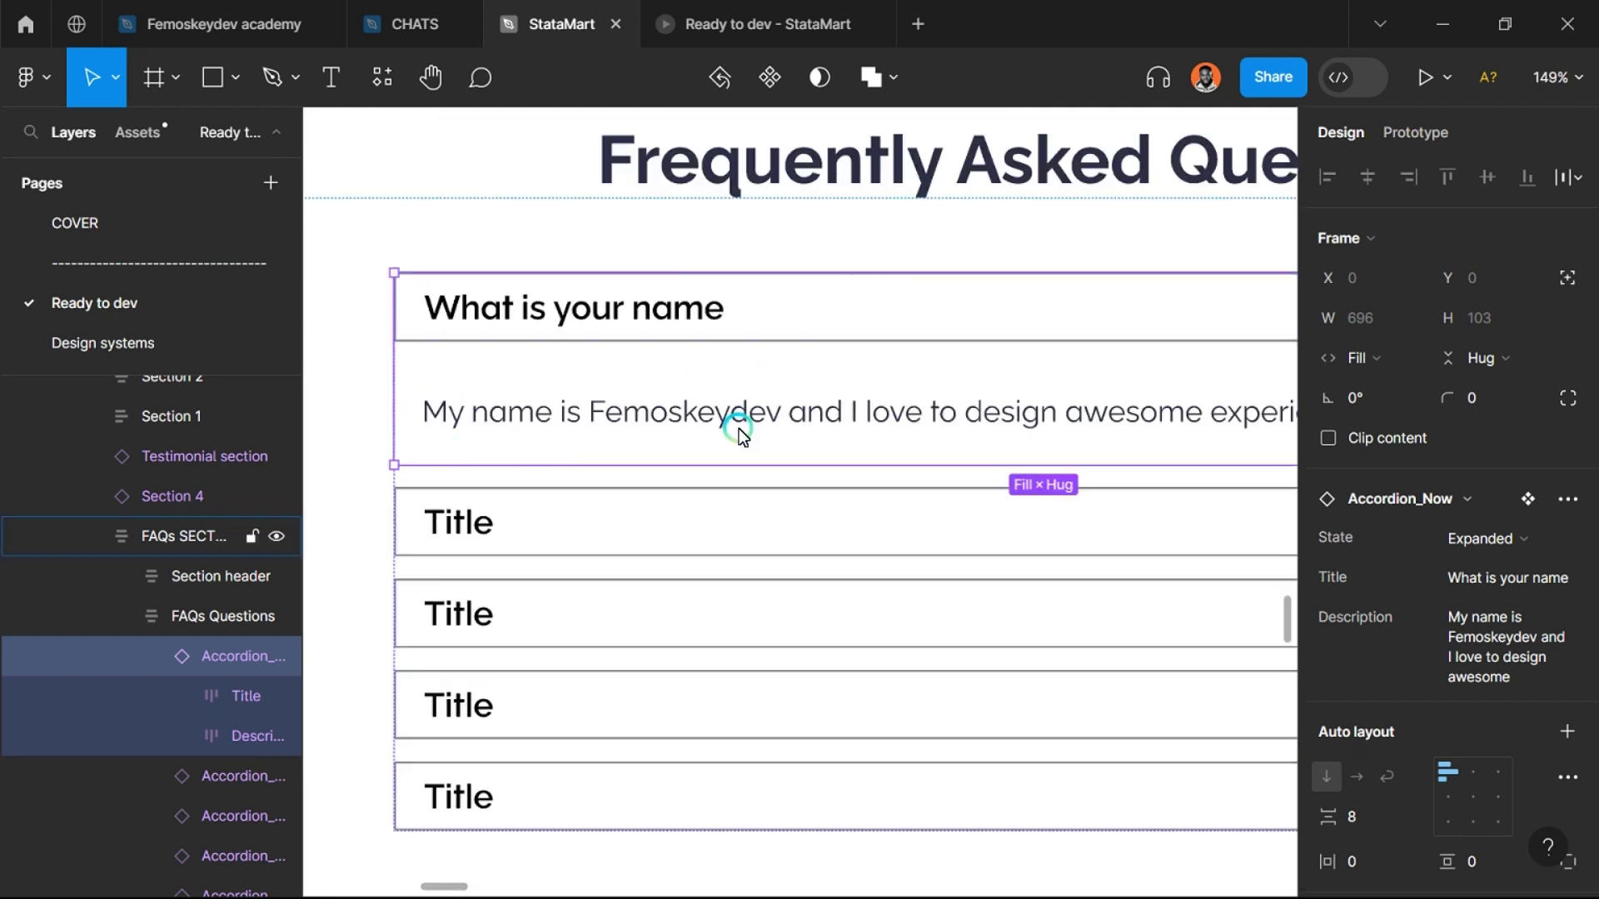
pyautogui.scroll(-3, 583, 489)
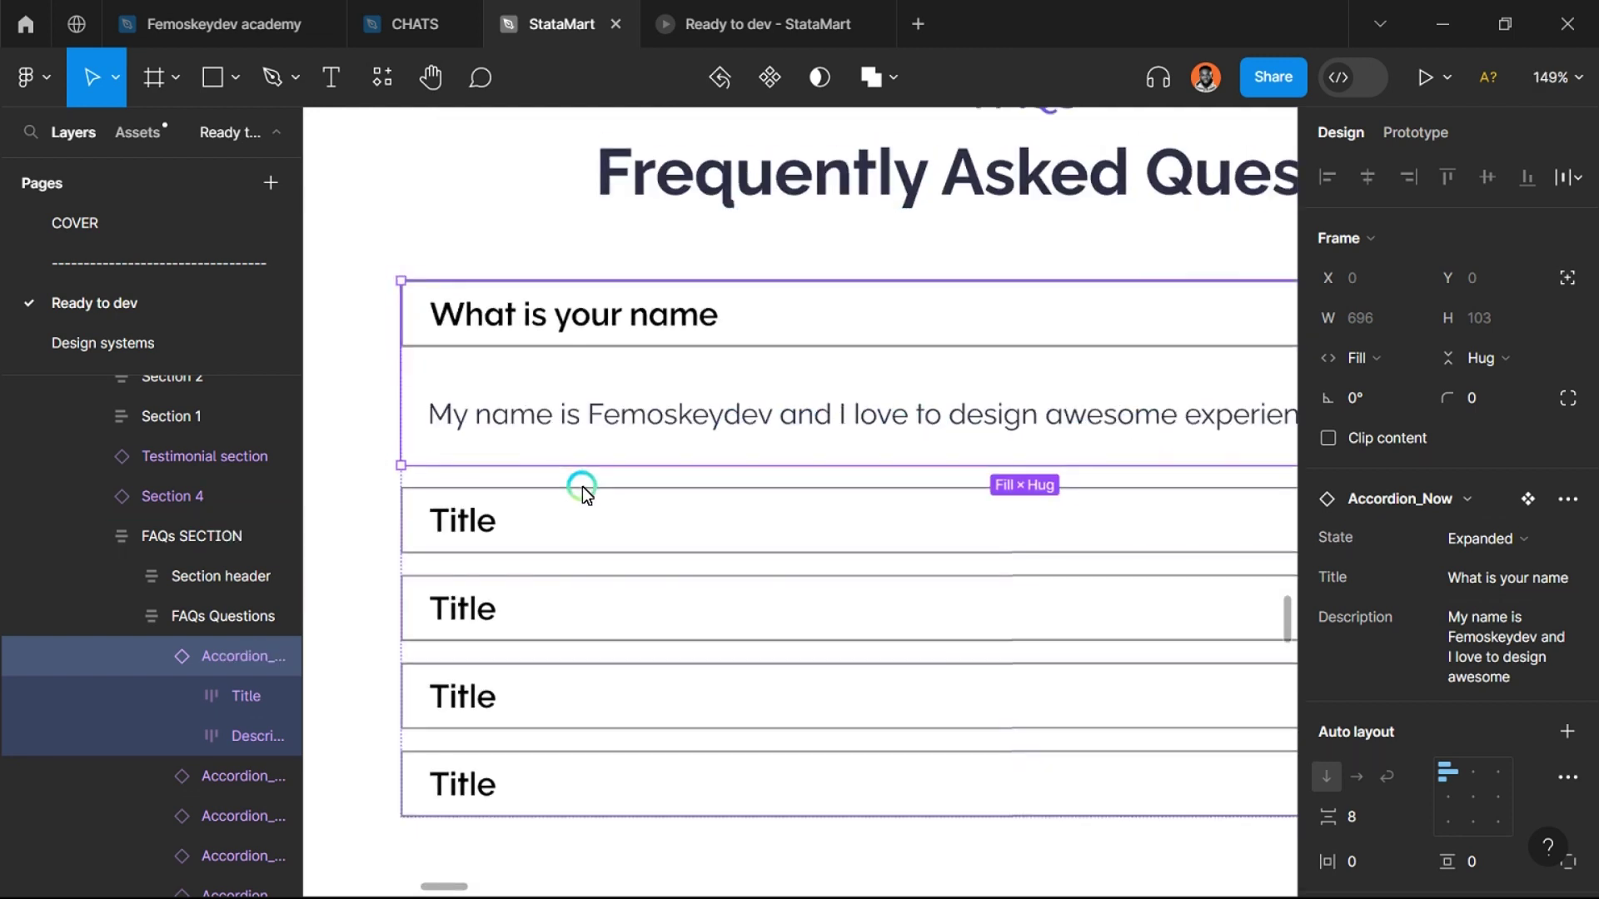
pyautogui.click(812, 520)
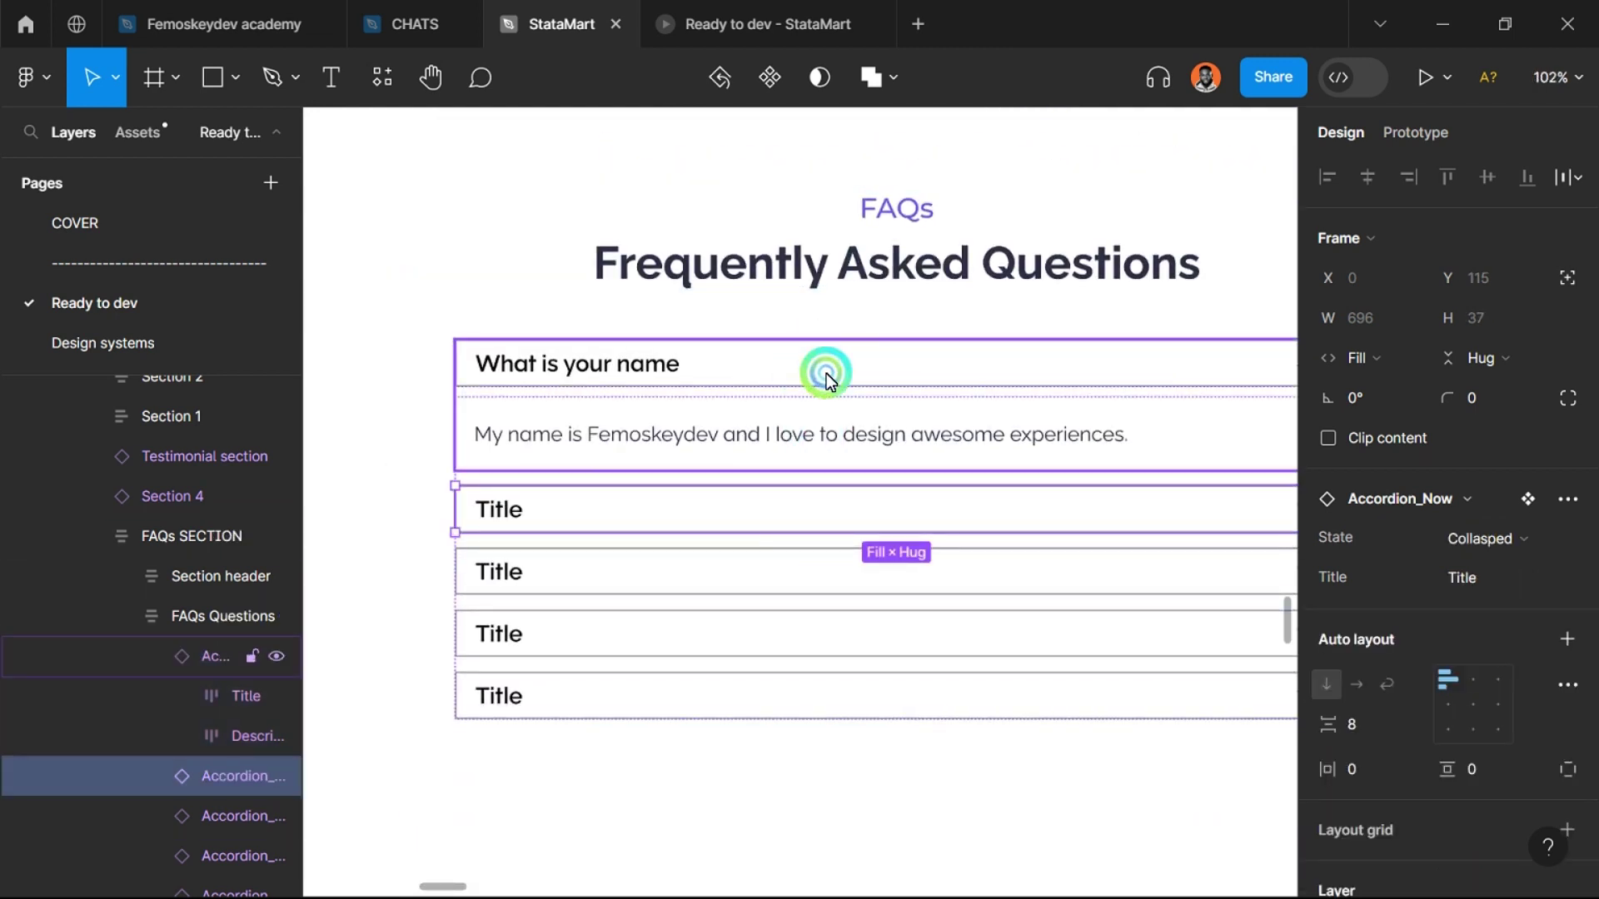
pyautogui.click(823, 375)
pyautogui.scroll(-2, 613, 657)
pyautogui.scroll(-2, 836, 673)
pyautogui.scroll(2, 625, 442)
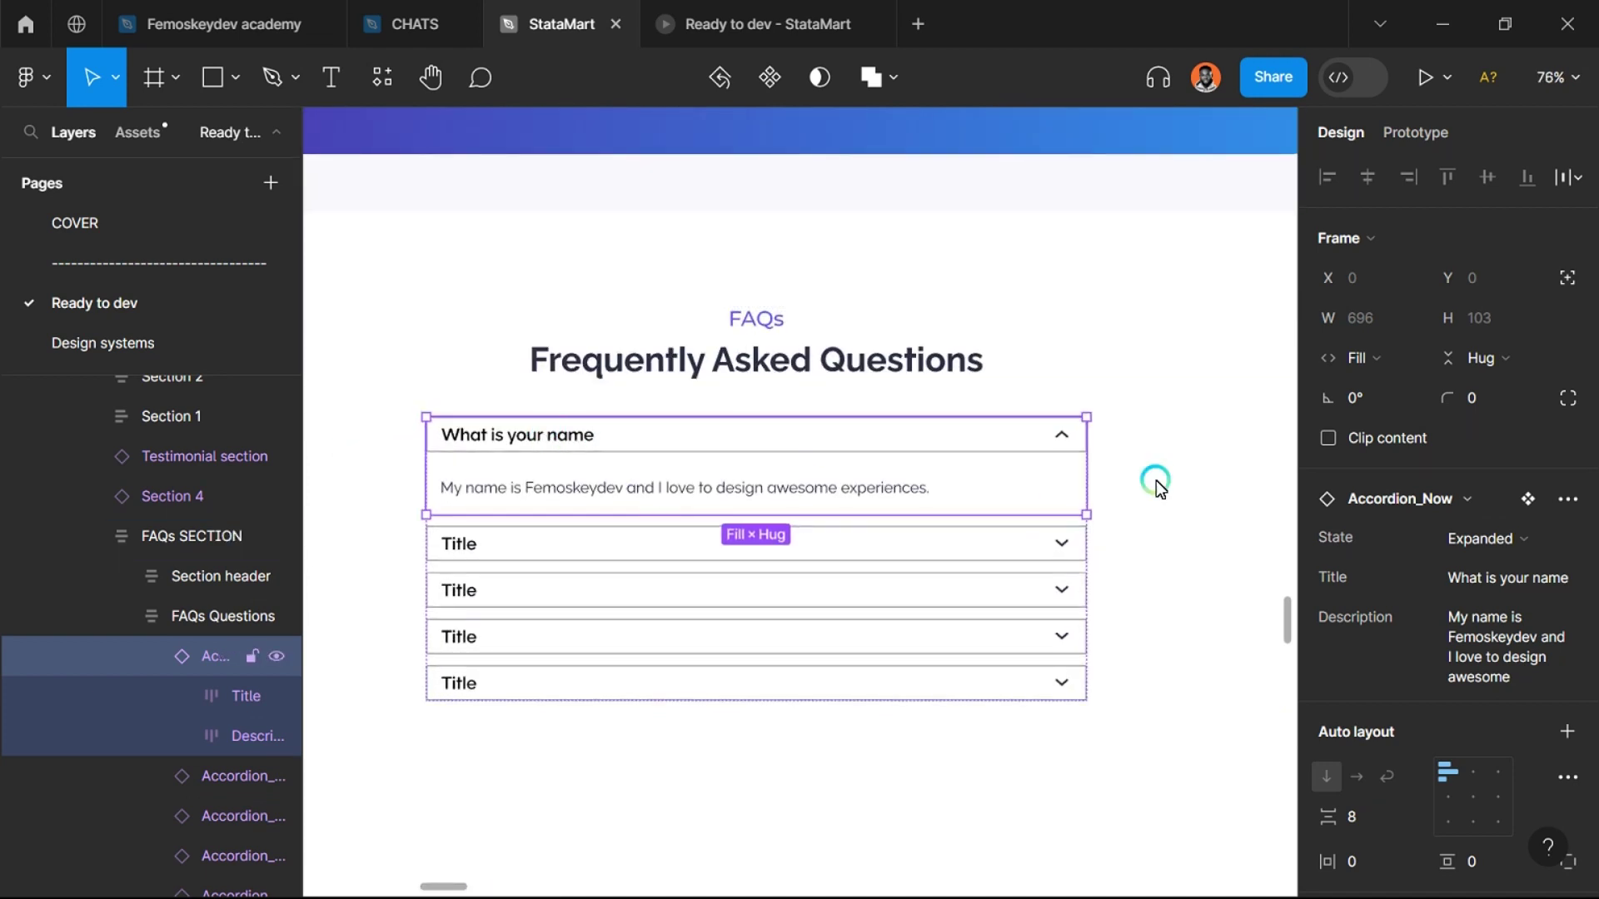
pyautogui.click(1486, 538)
pyautogui.click(1446, 567)
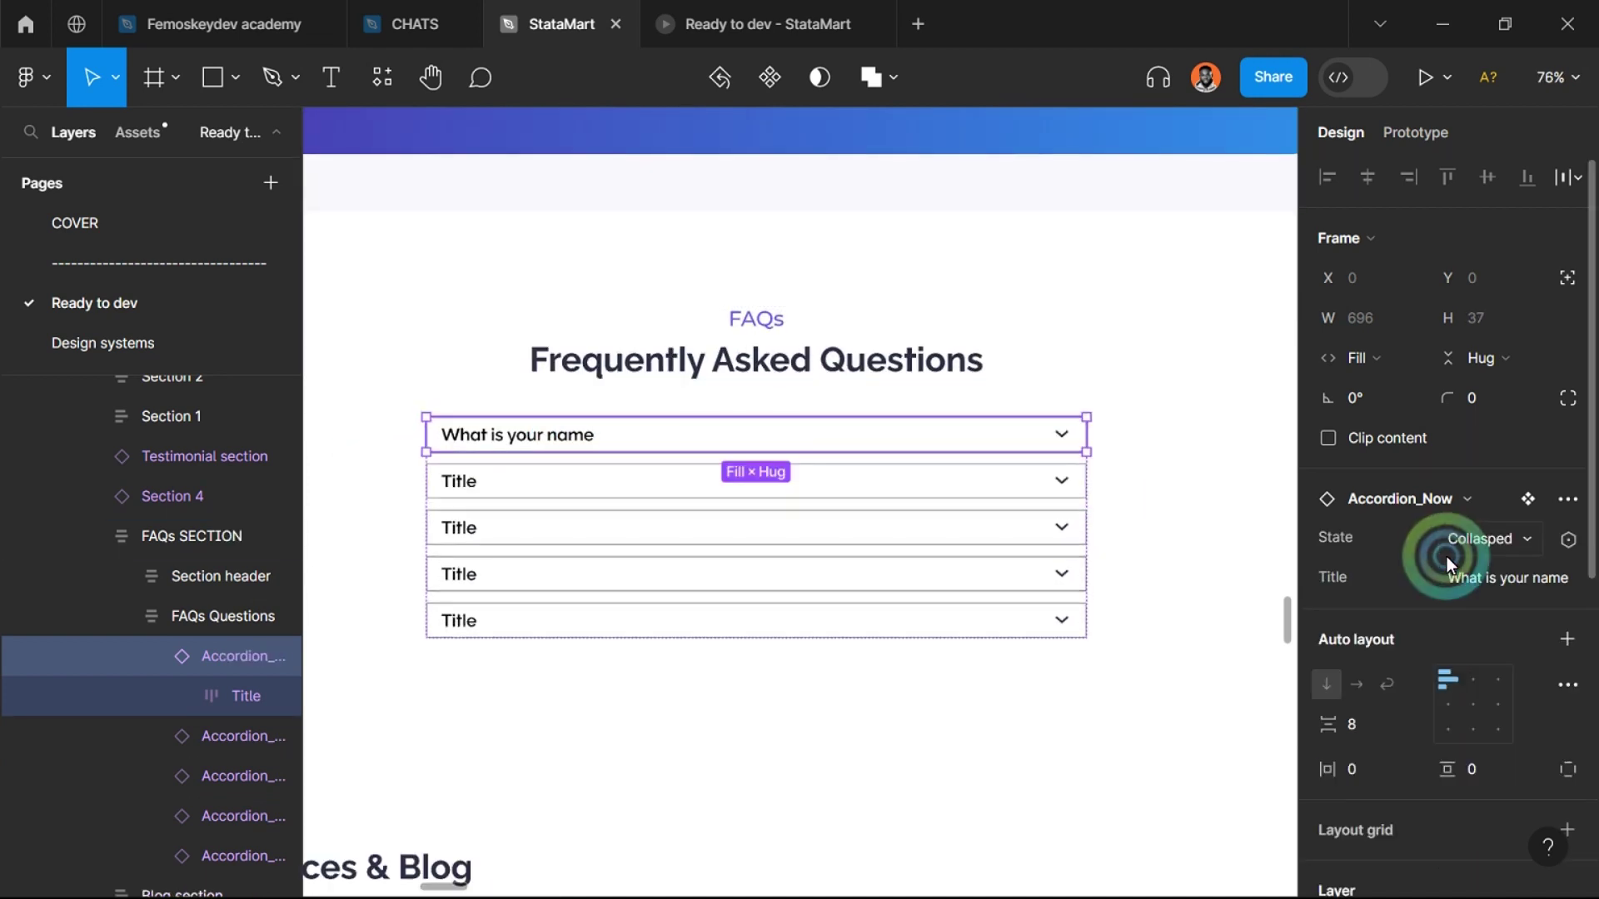
pyautogui.click(766, 23)
pyautogui.click(643, 73)
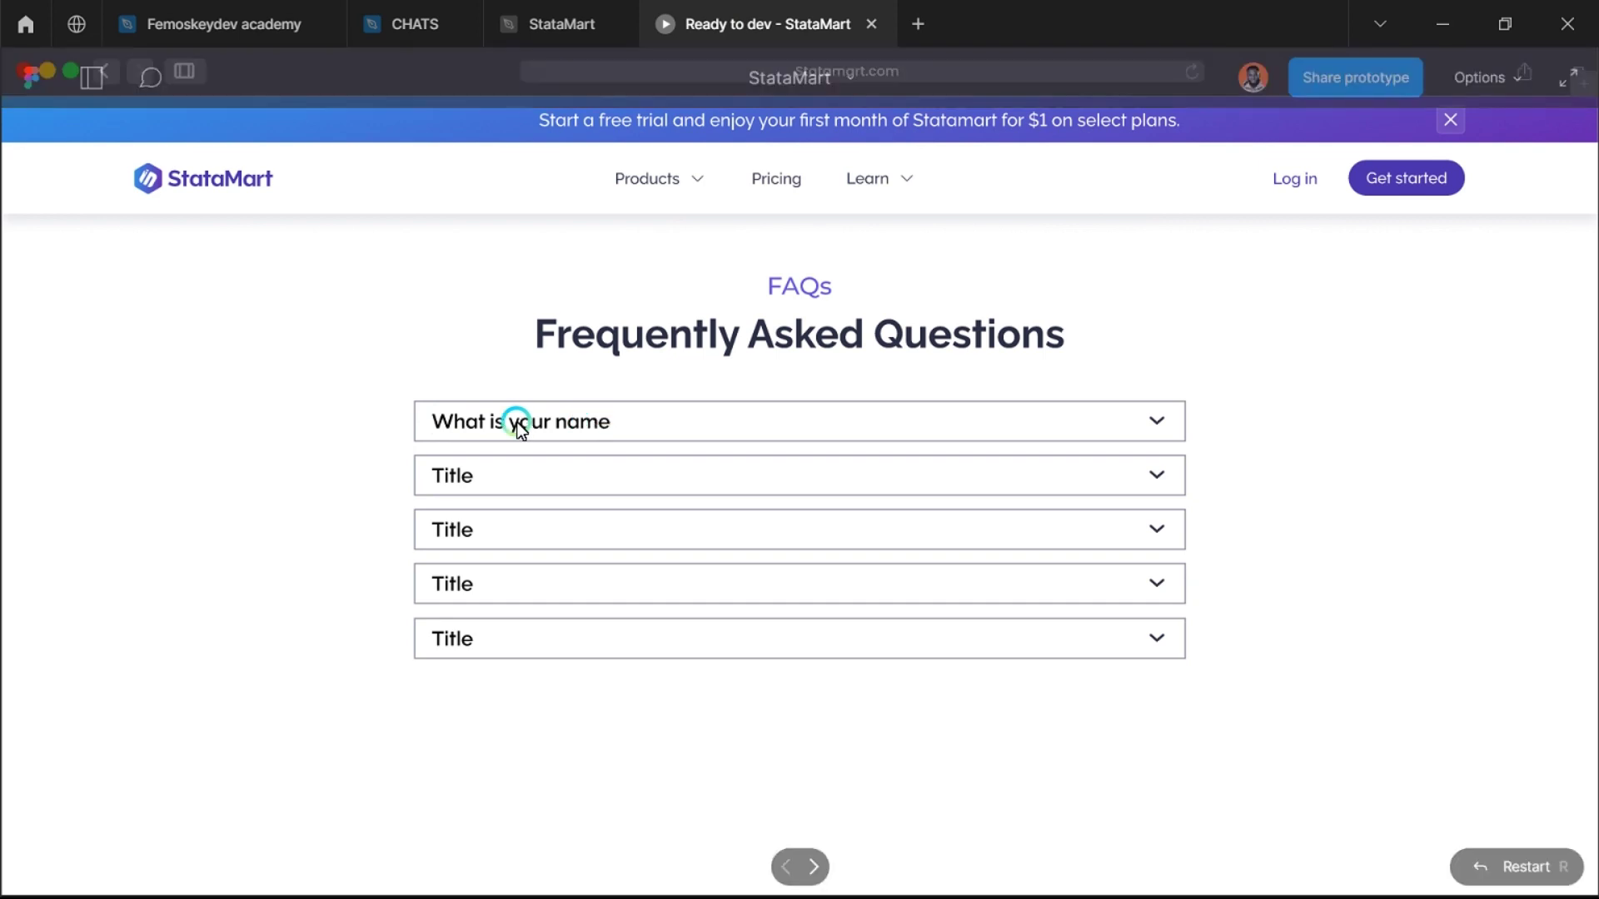
pyautogui.click(668, 419)
pyautogui.click(454, 486)
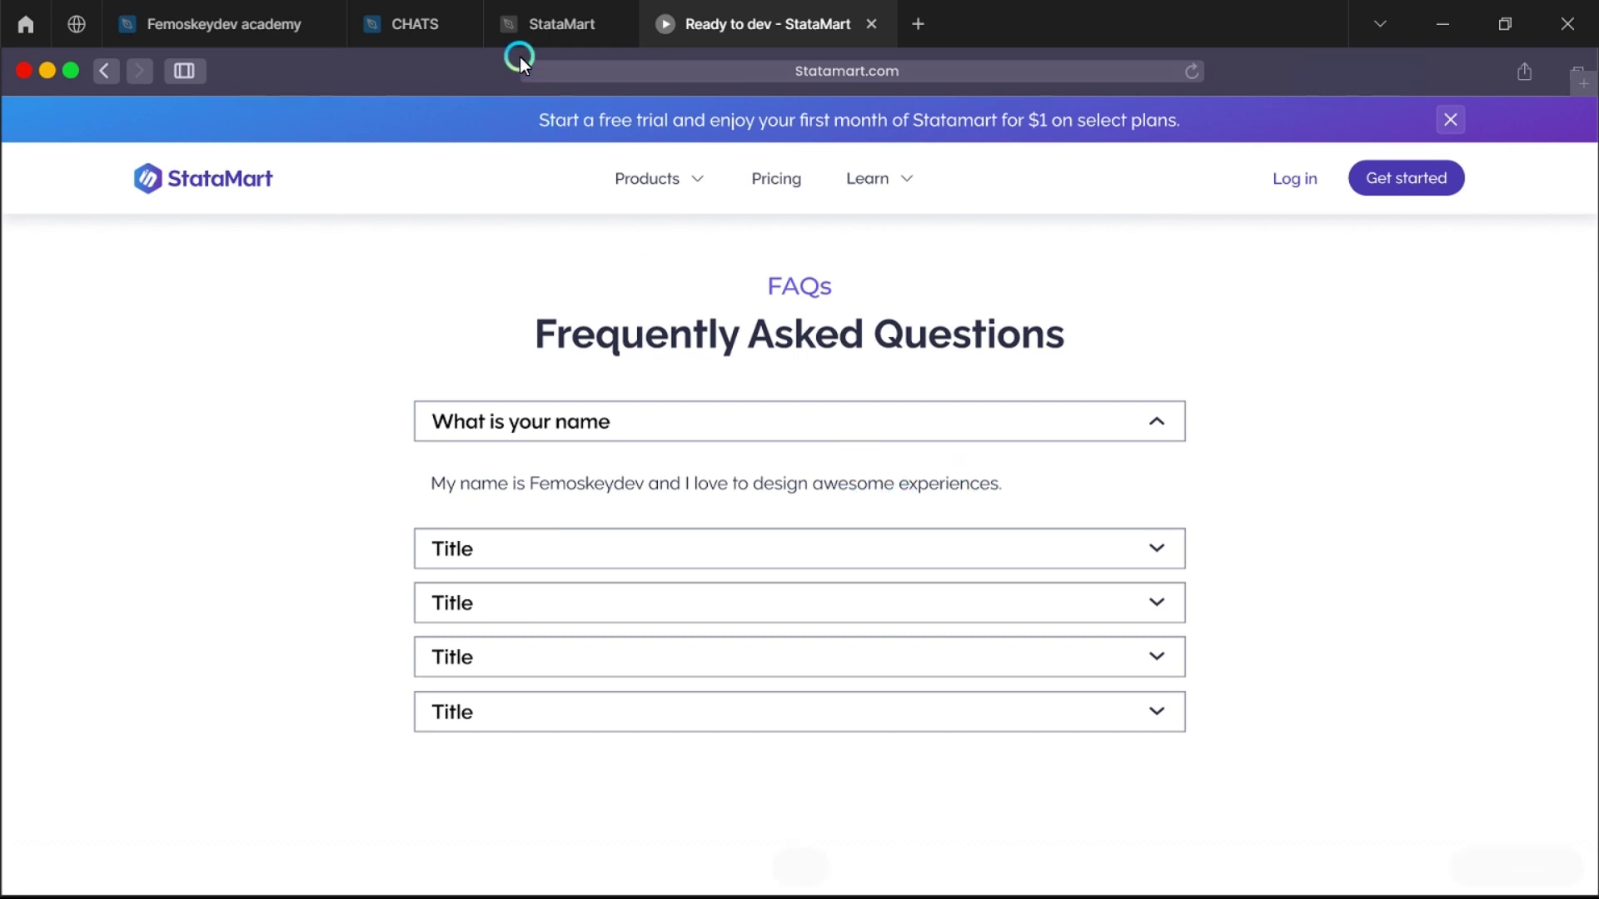
pyautogui.click(551, 23)
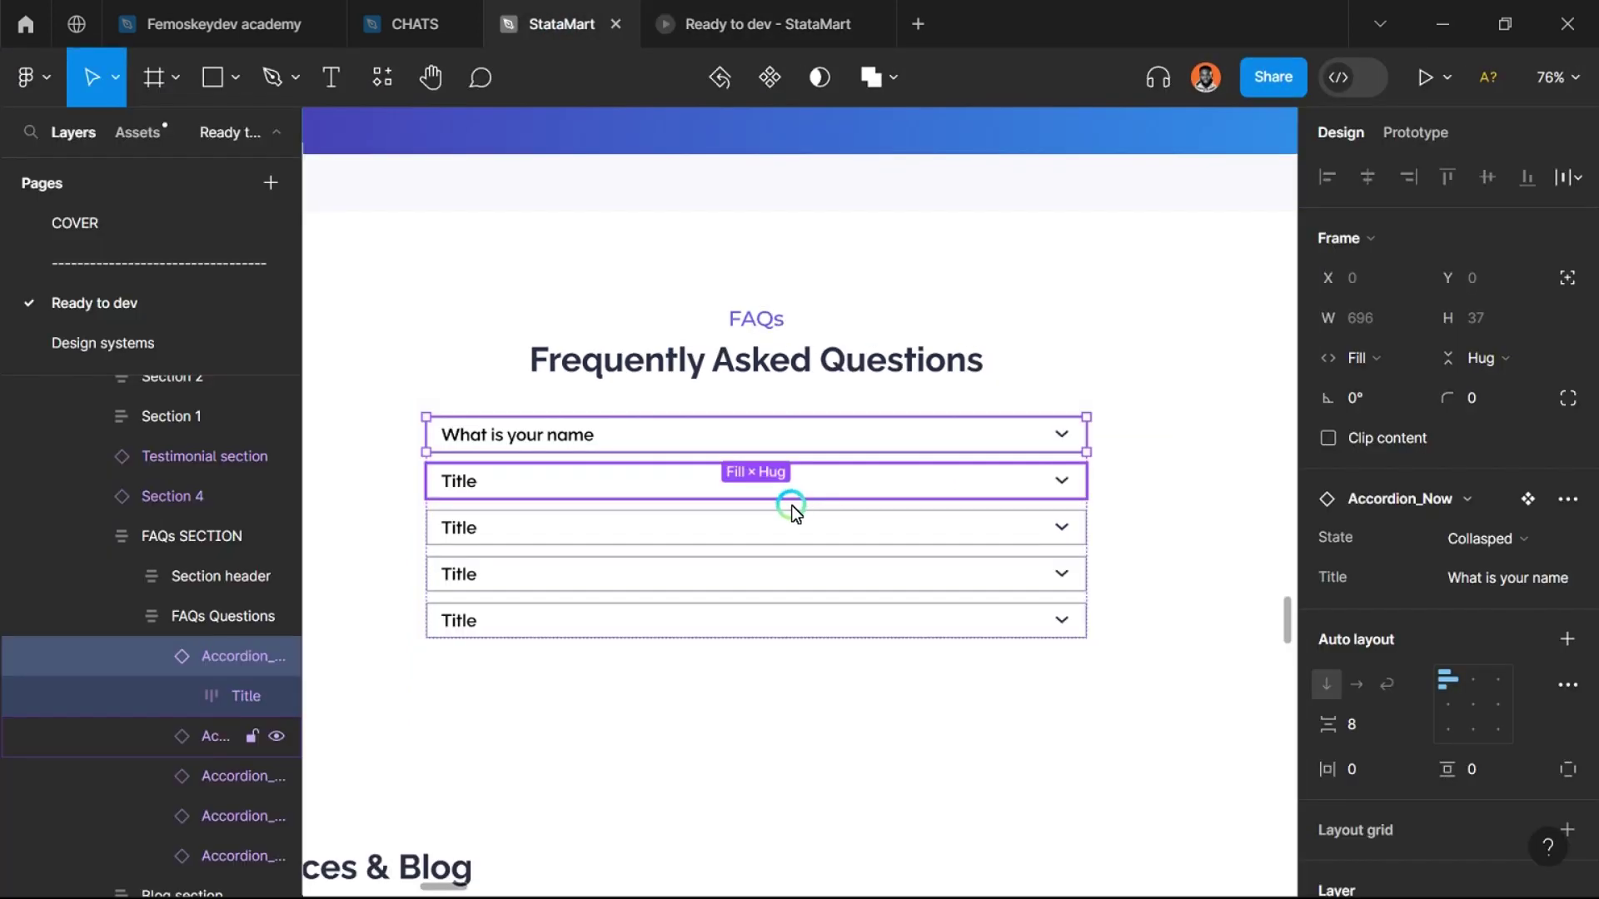
# Step: Select the second accordion and set its Title to 'Do you own a Design academy?'
pyautogui.click(601, 470)
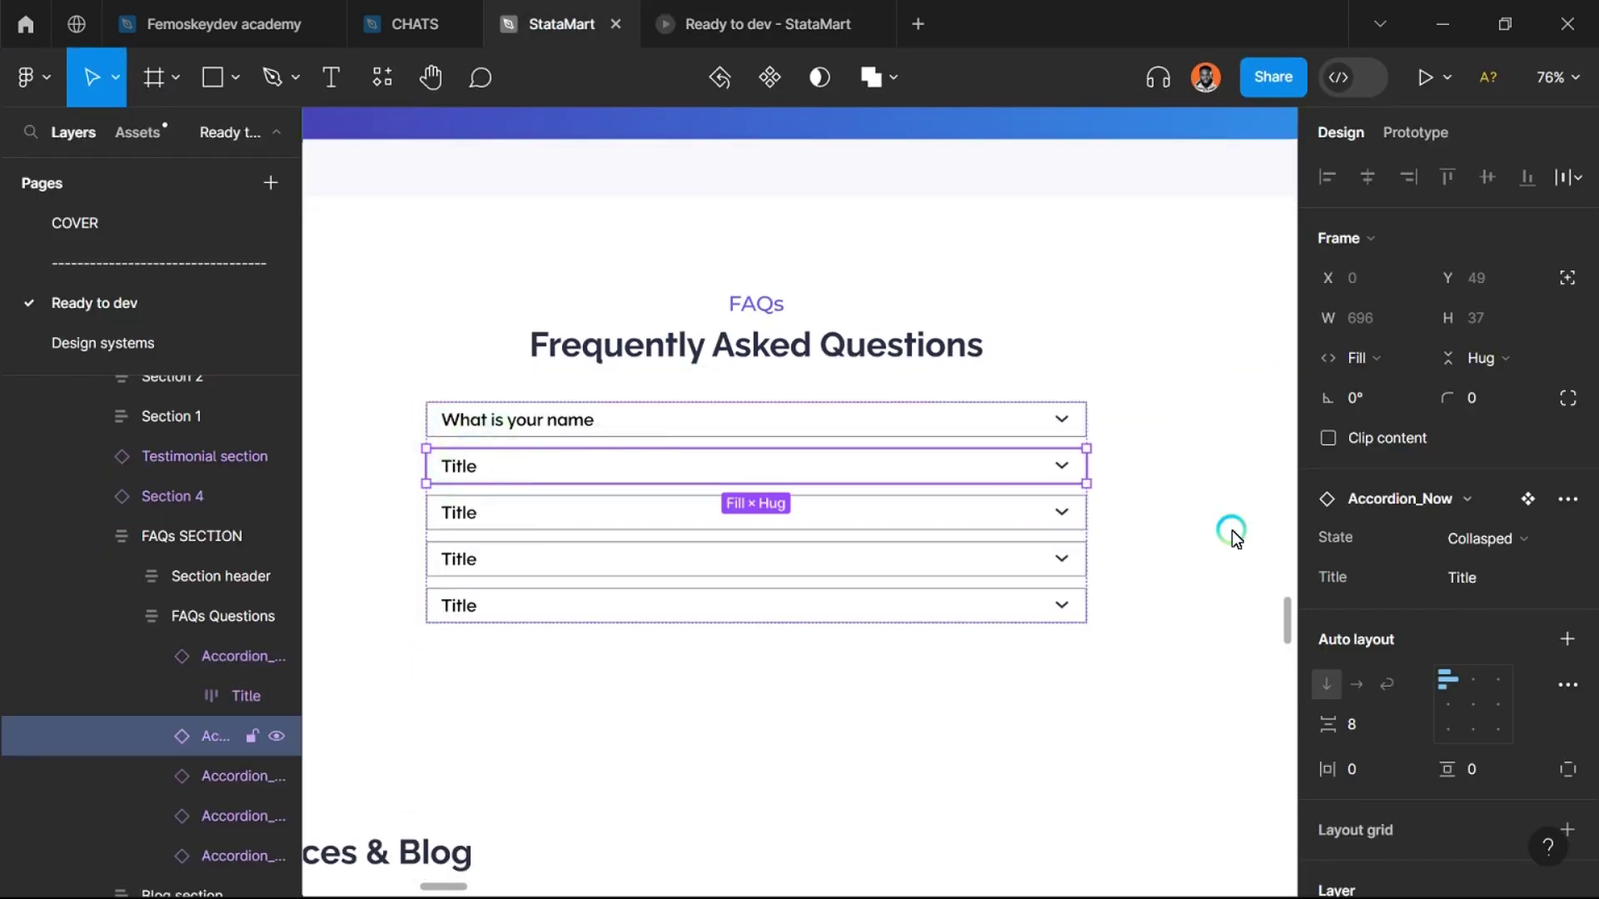
pyautogui.click(1487, 587)
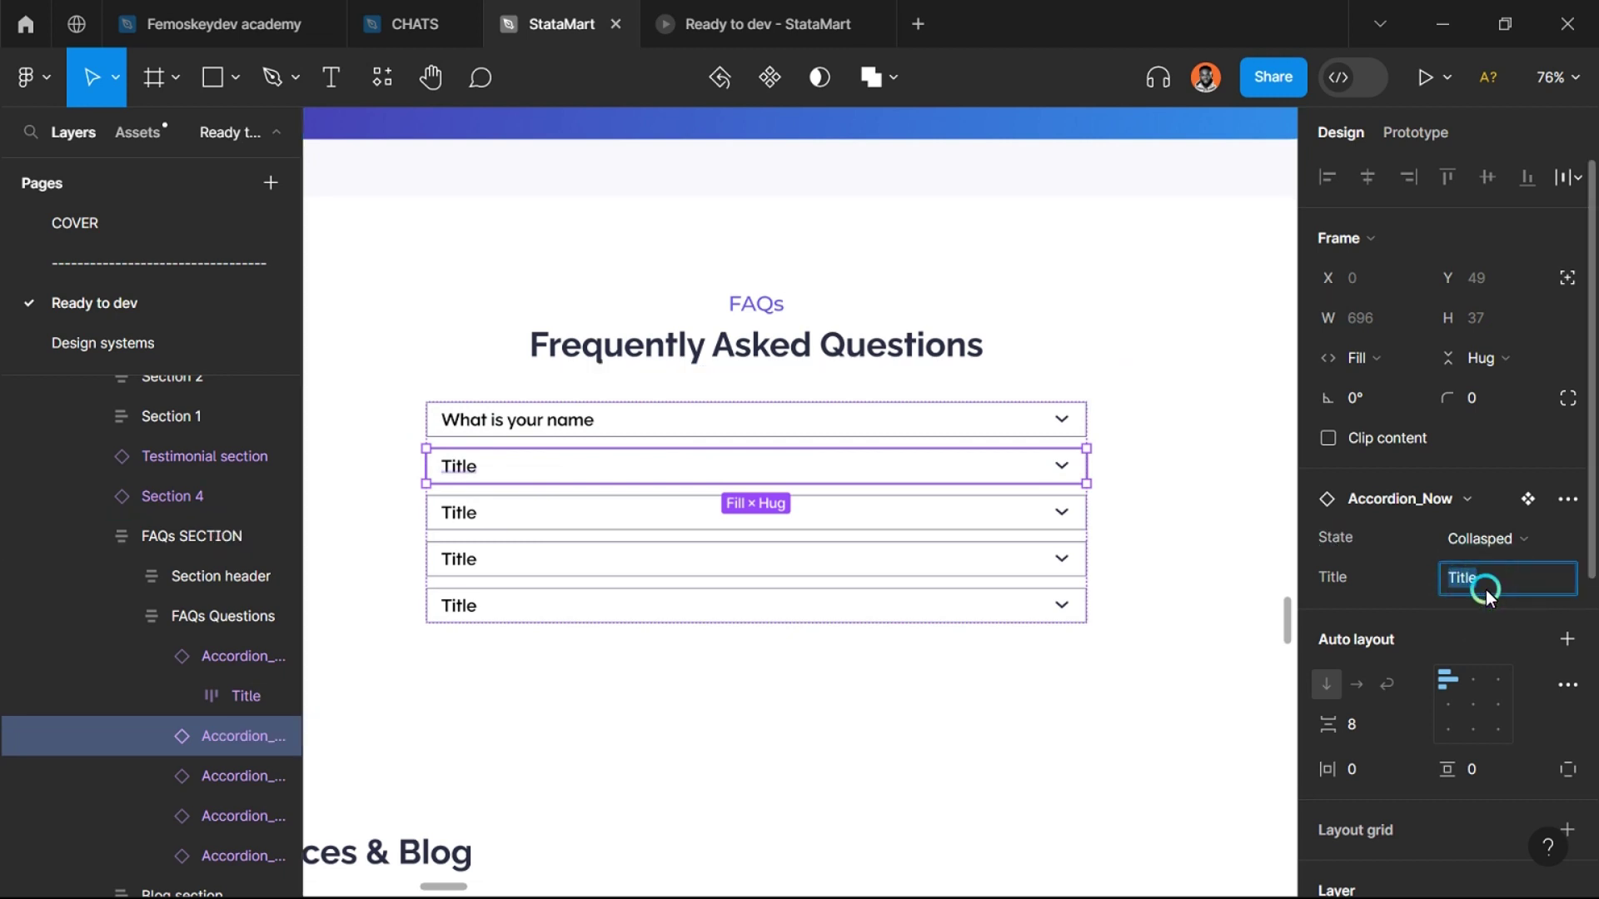
pyautogui.write('Do you own a Design academy?')
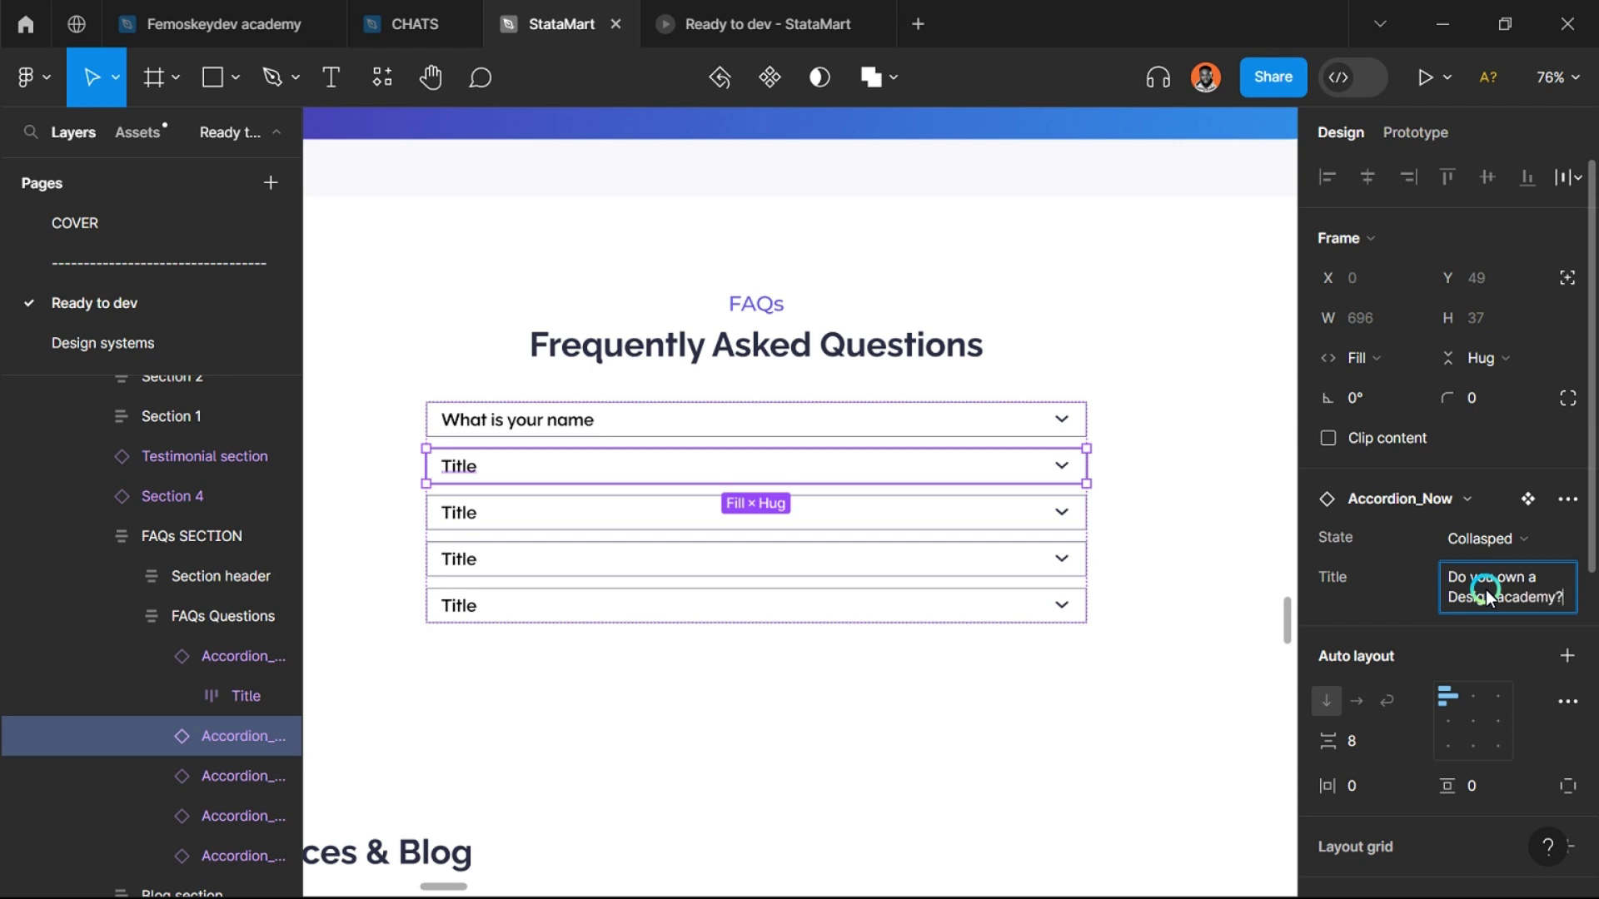
pyautogui.press('Return')
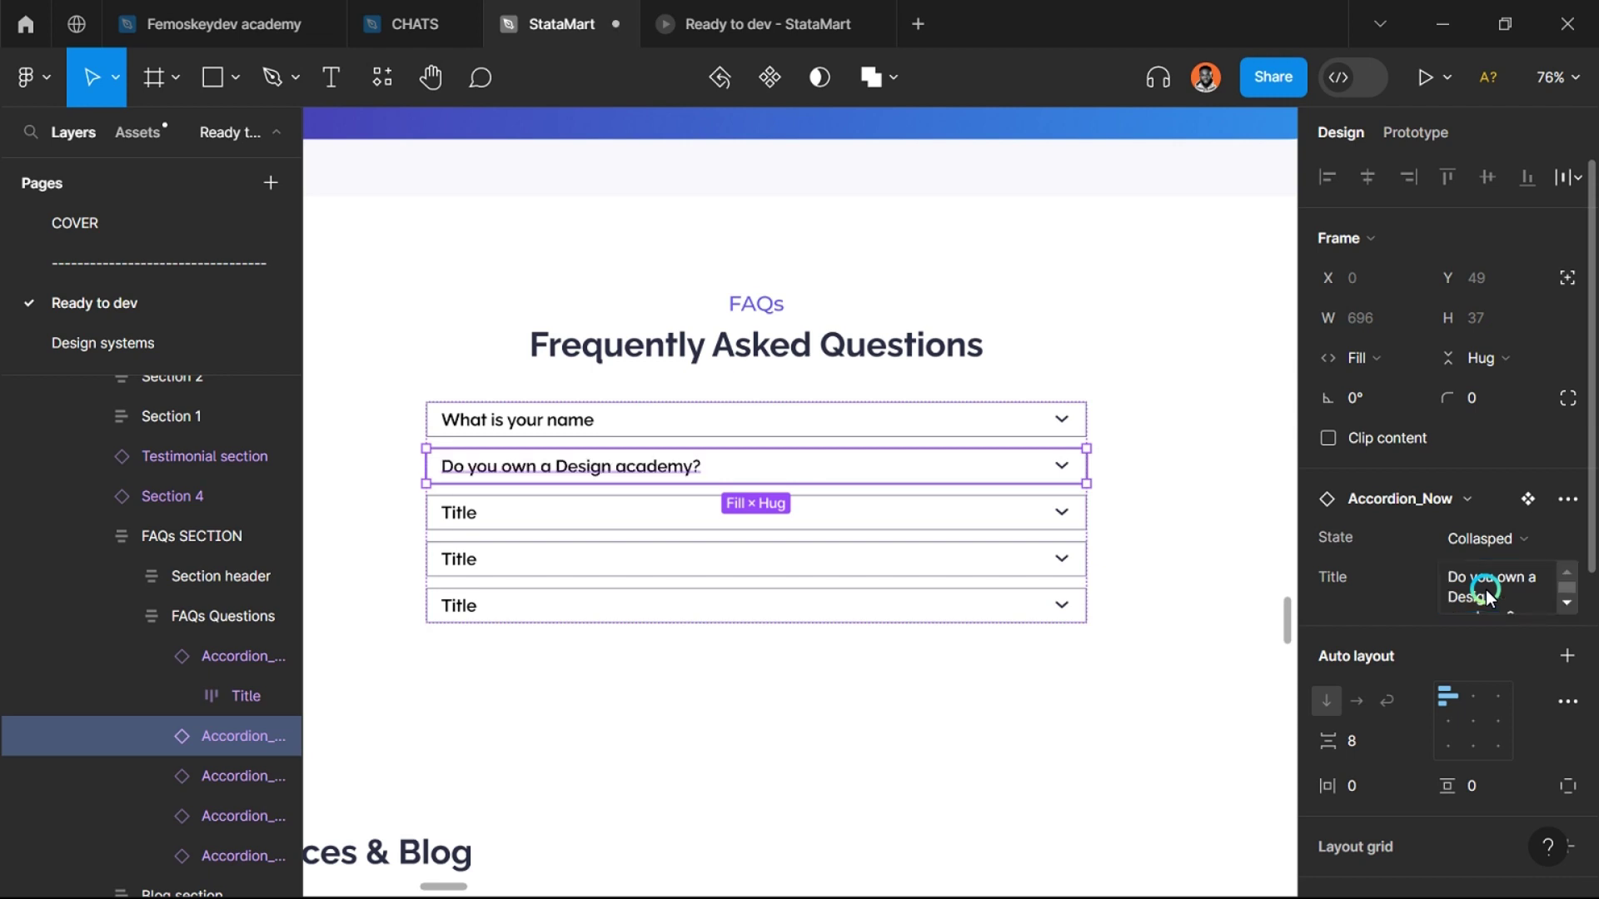
# Step: Expand the second accordion and replace its Description with a yes answer about founding the academy
pyautogui.click(1490, 537)
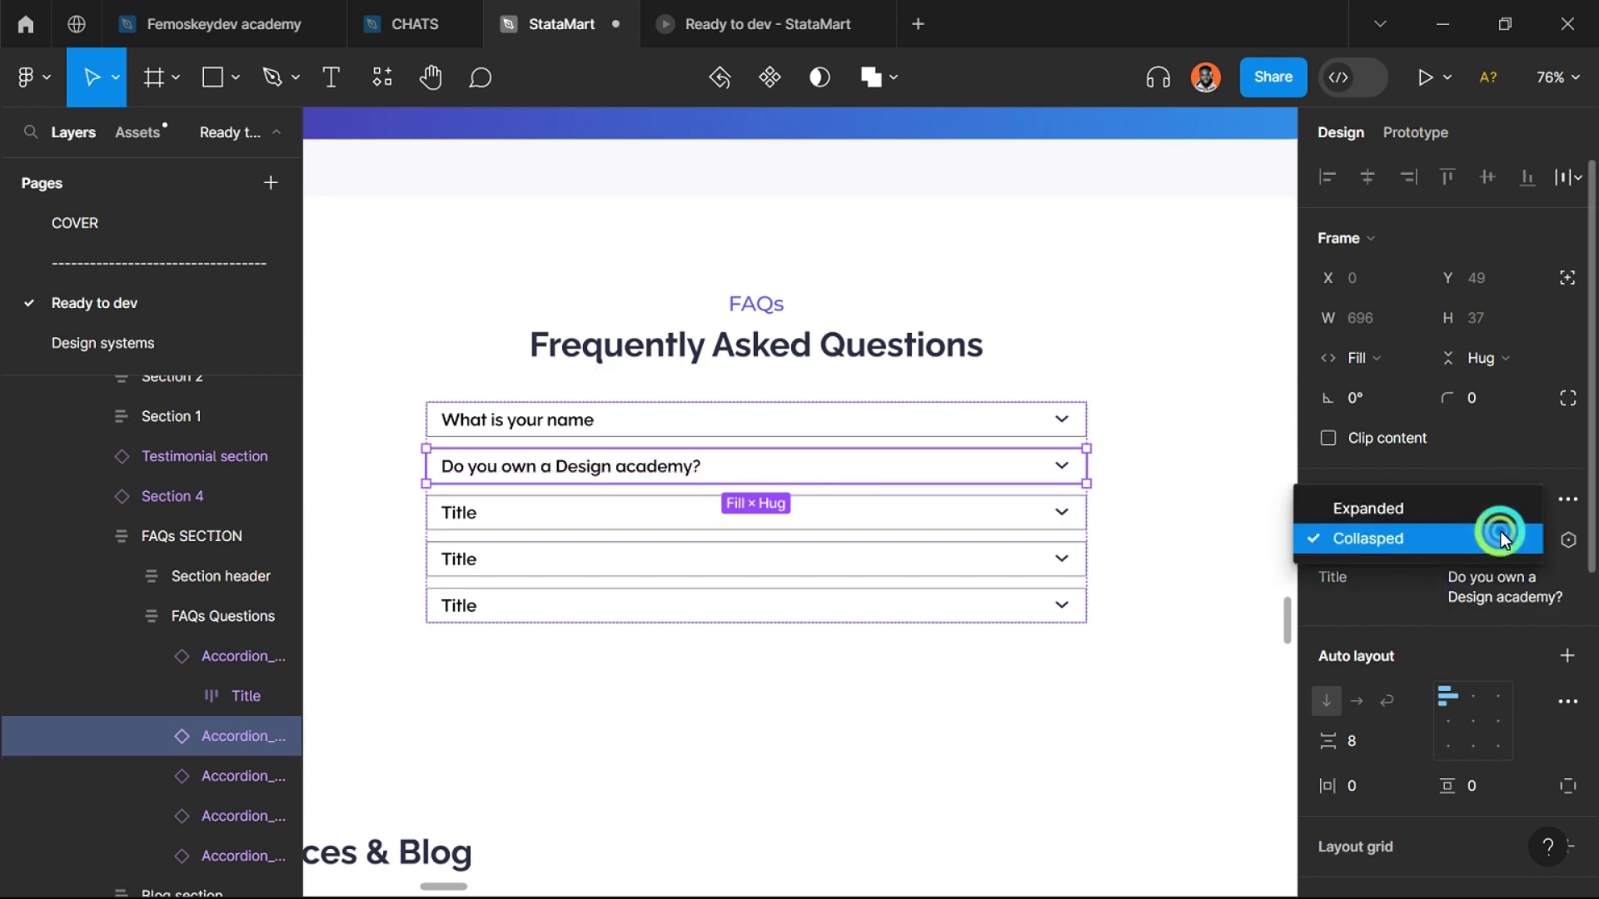
pyautogui.click(1416, 510)
pyautogui.click(1464, 662)
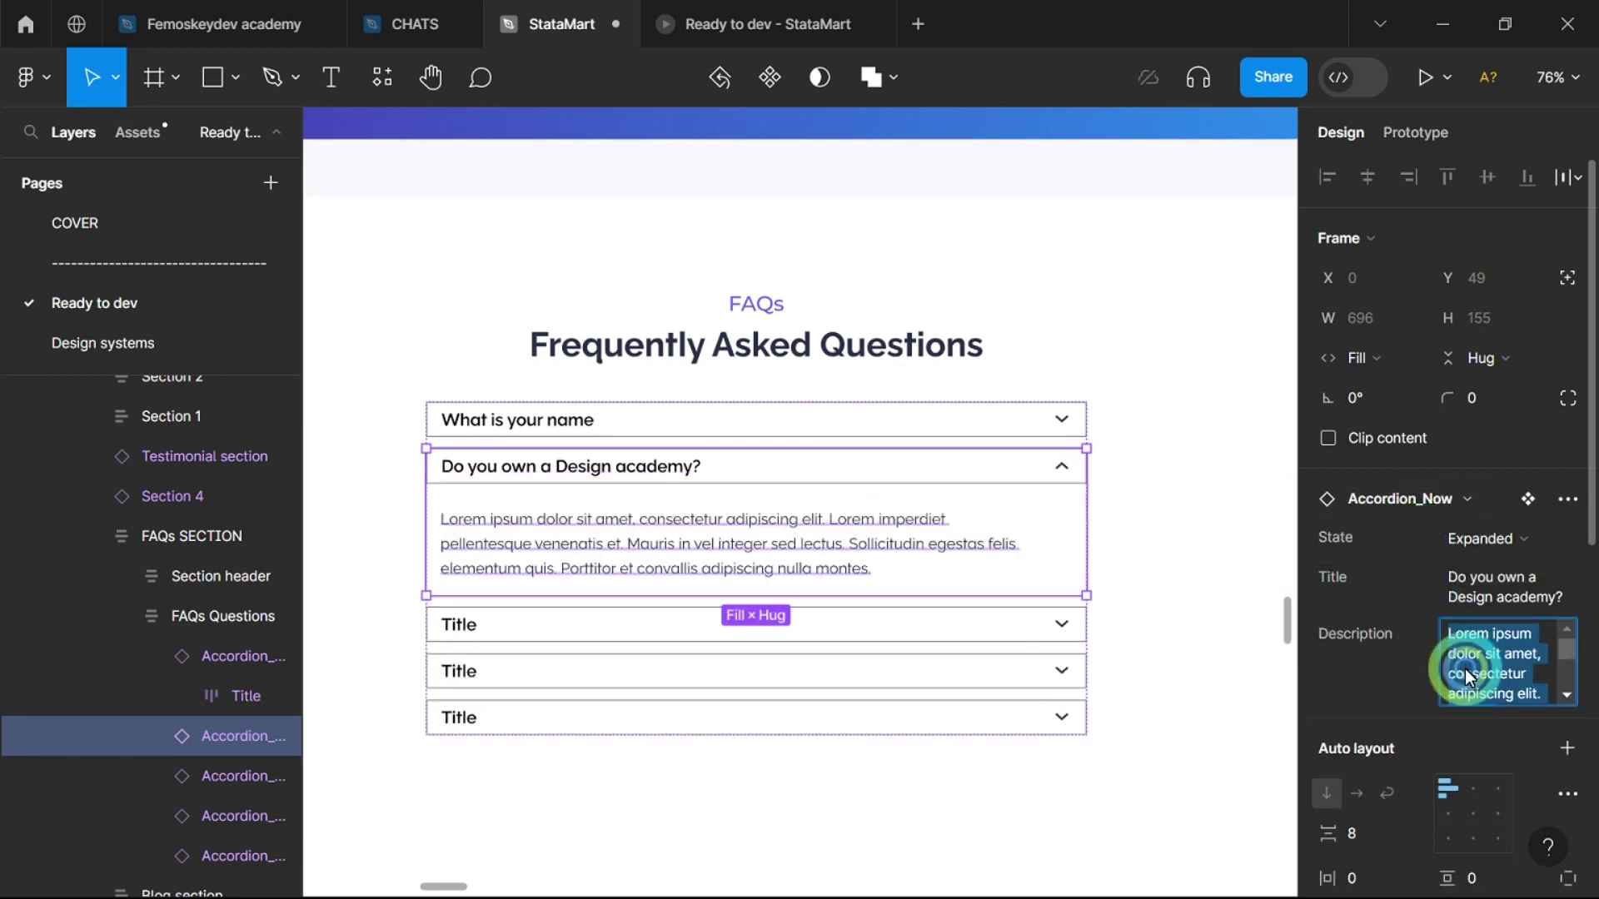
pyautogui.write('Yes')
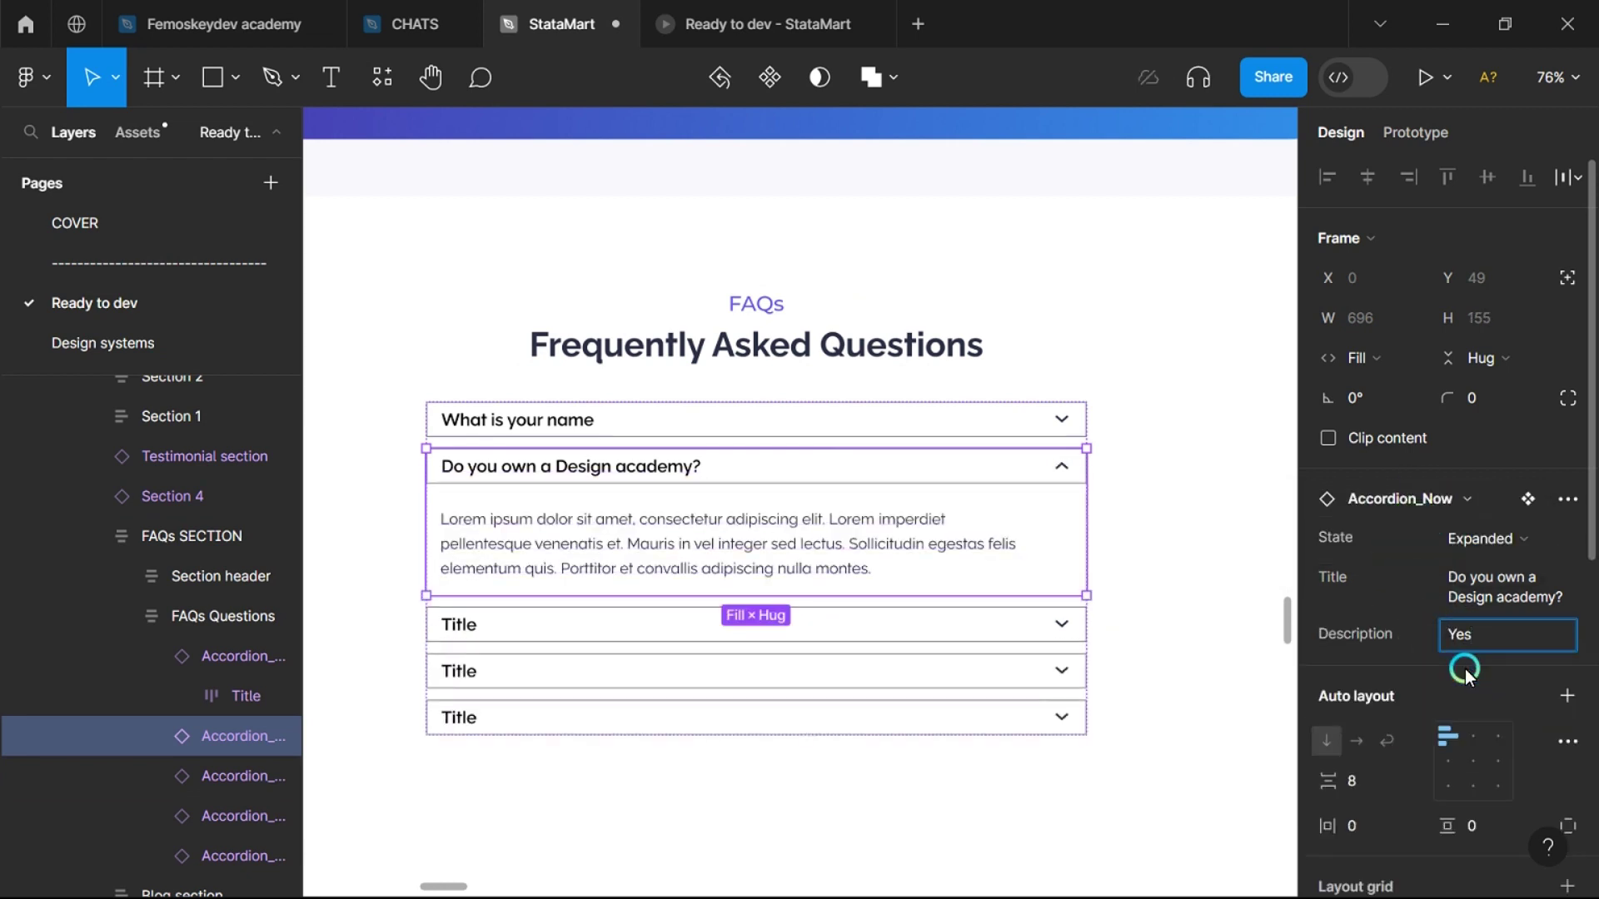
pyautogui.write(', I am the founder of Femos')
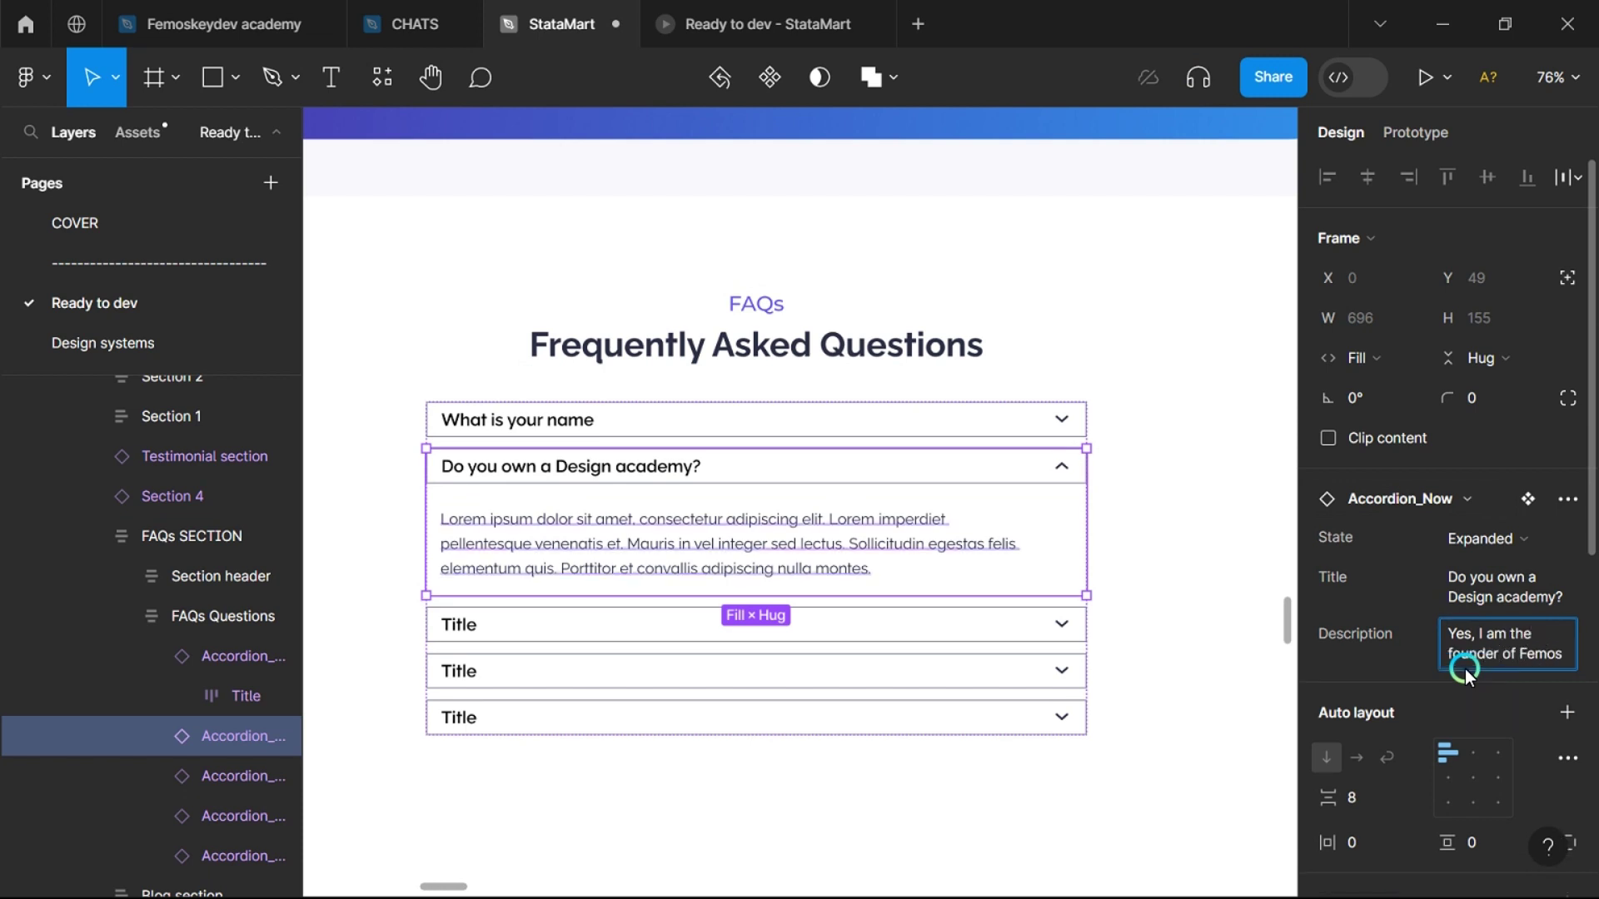
pyautogui.write('keydev')
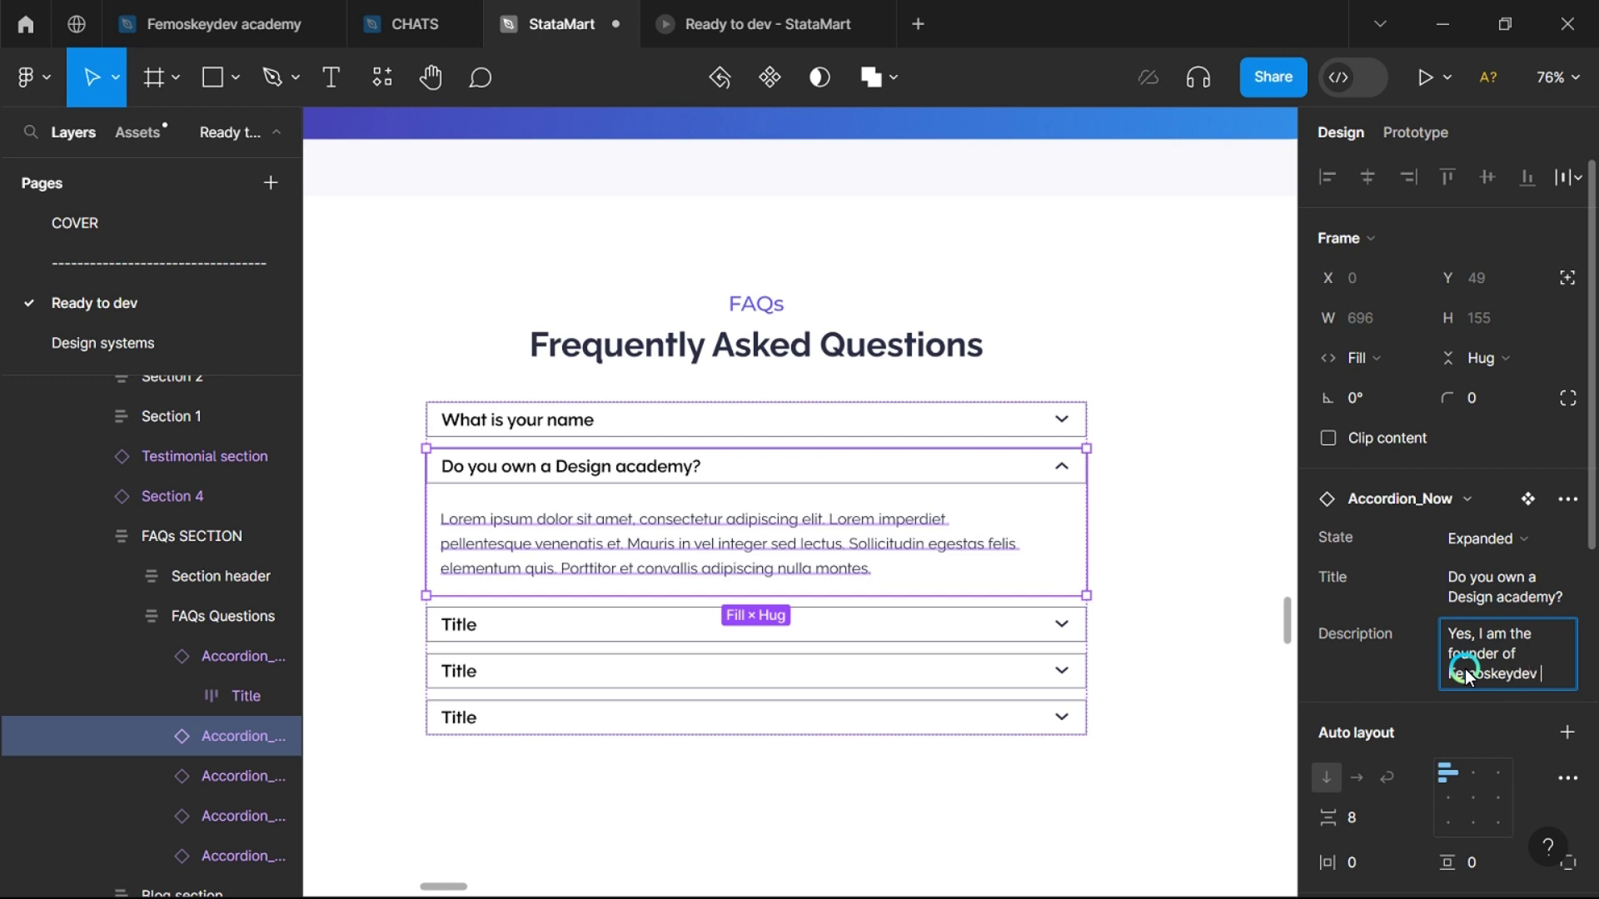
pyautogui.write(' academy.')
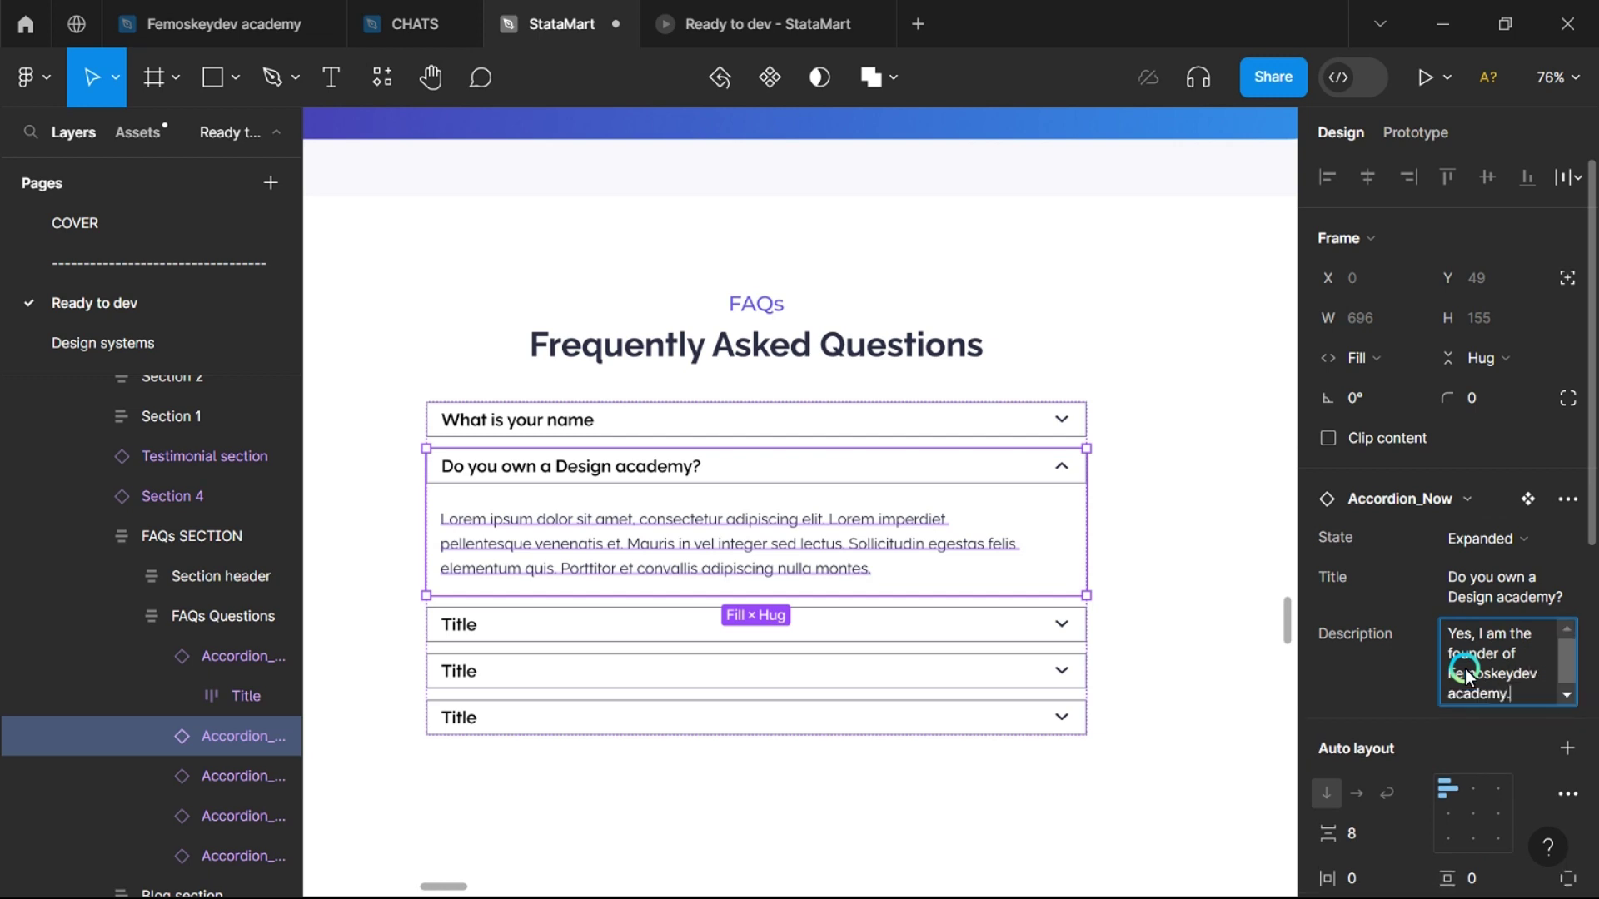
# Step: Set the Design academy accordion's State back to Collapsed
pyautogui.scroll(5, 511, 396)
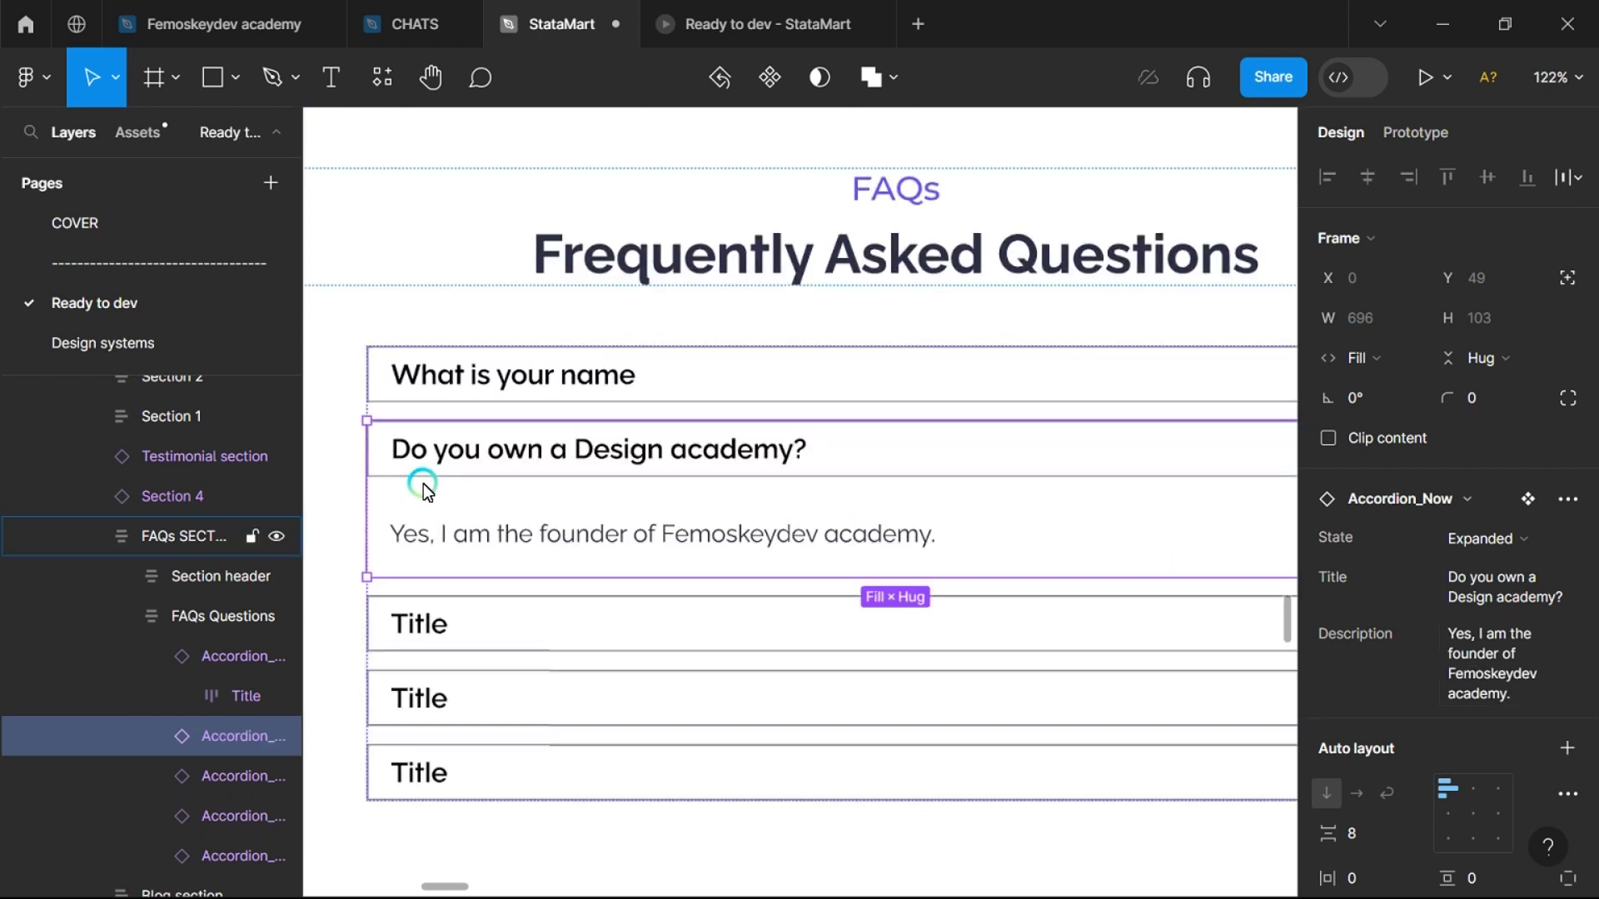
pyautogui.scroll(2, 423, 491)
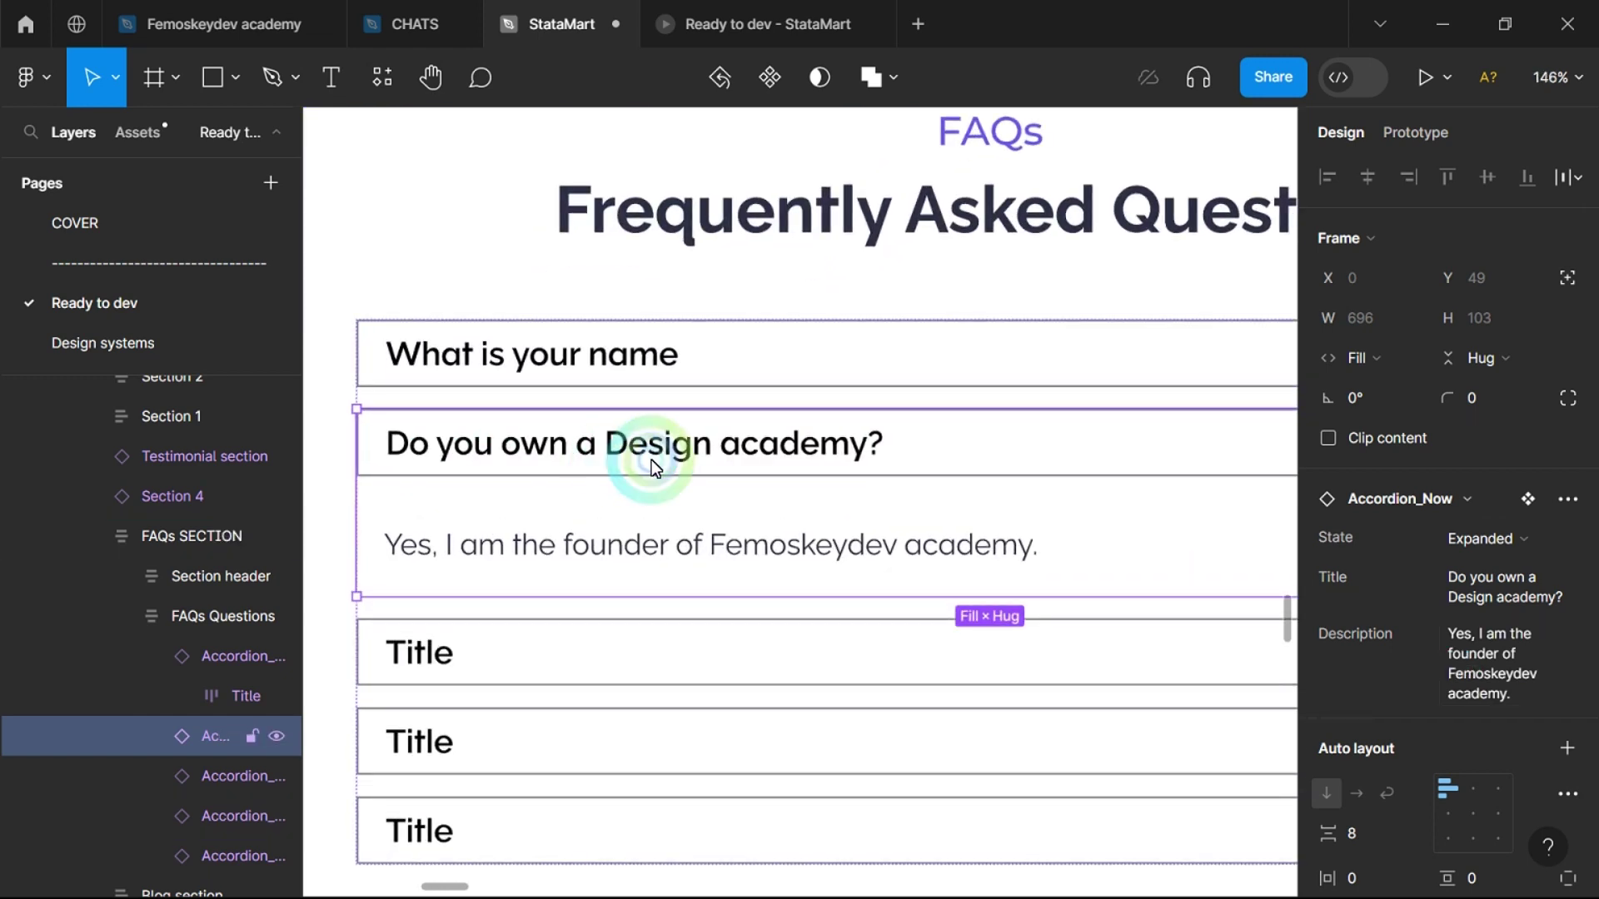
pyautogui.click(1492, 540)
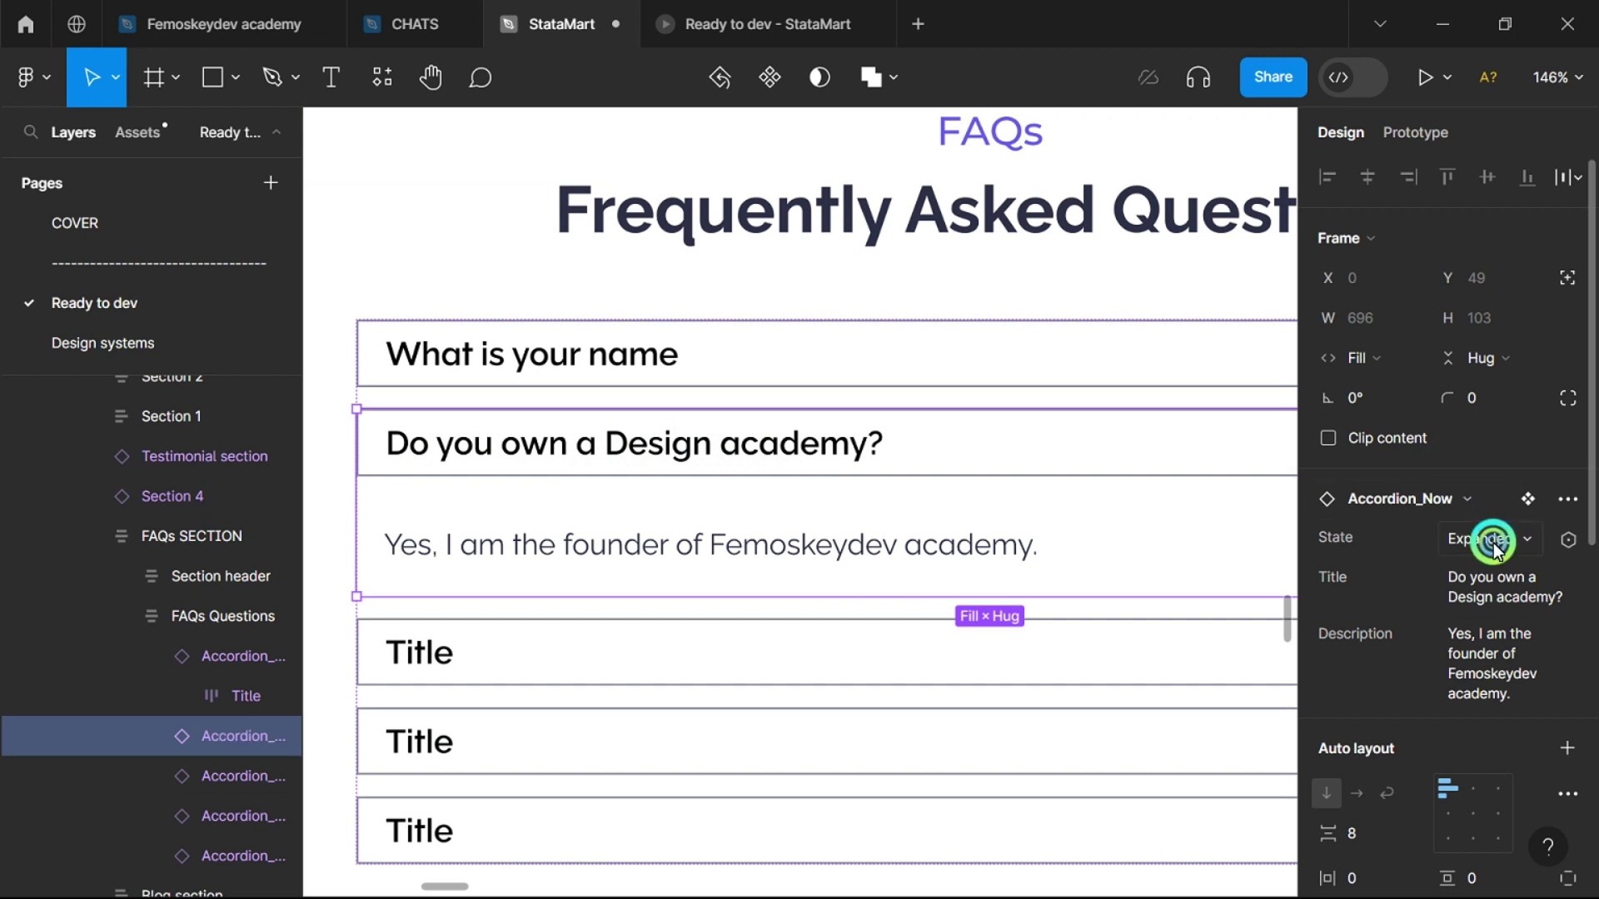
pyautogui.click(1428, 563)
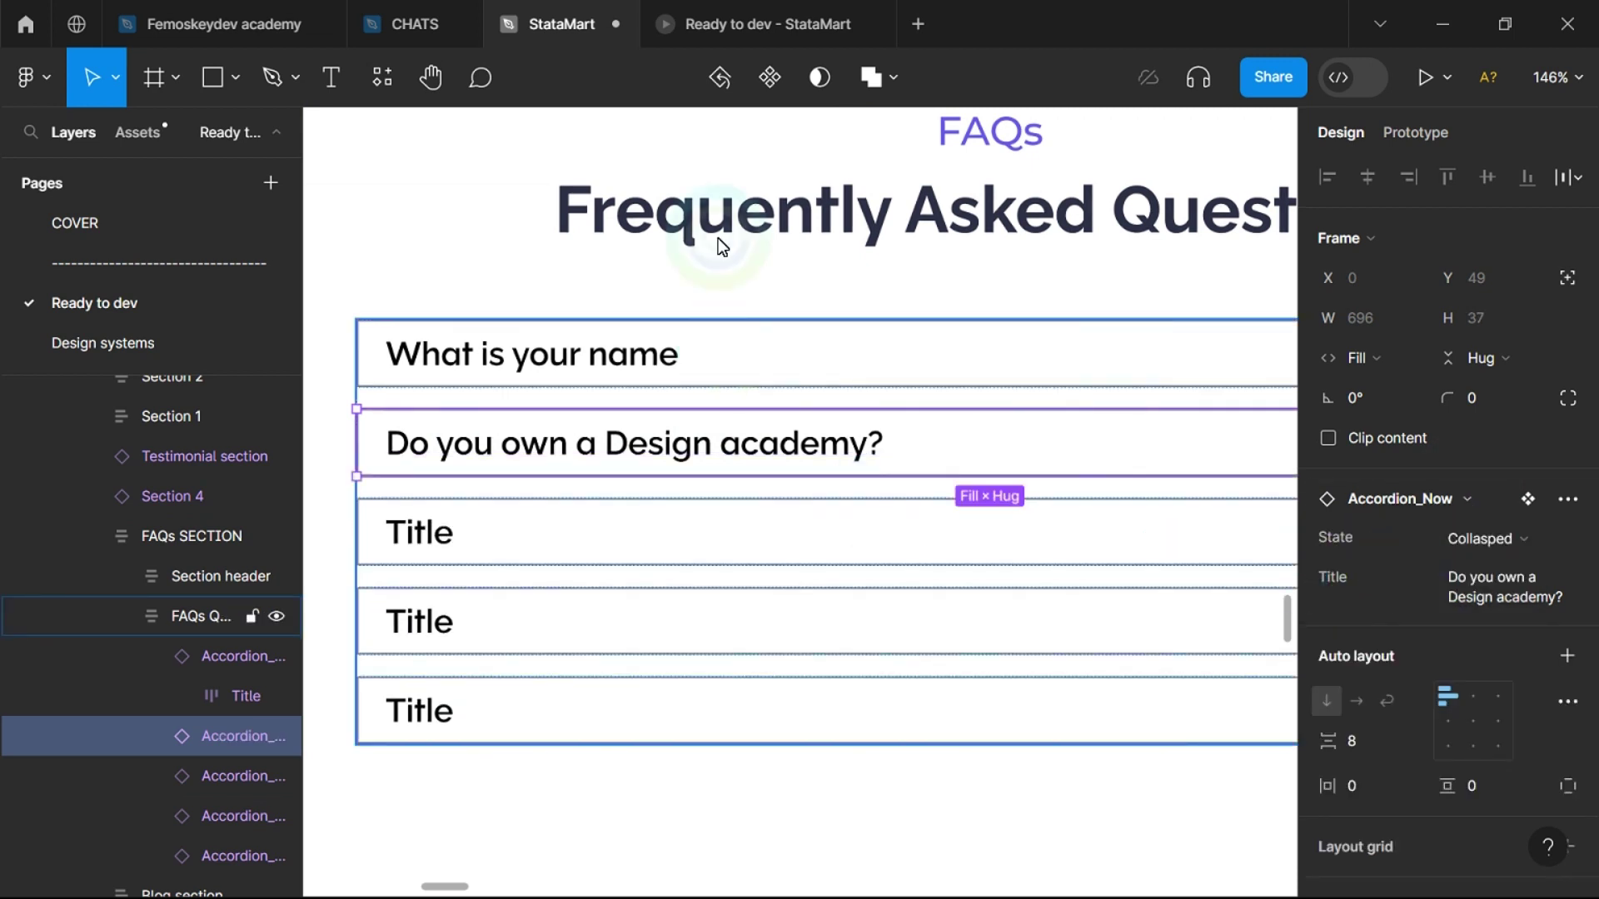
# Step: In the prototype preview, toggle the 'What is your name' accordion open and closed
pyautogui.click(735, 36)
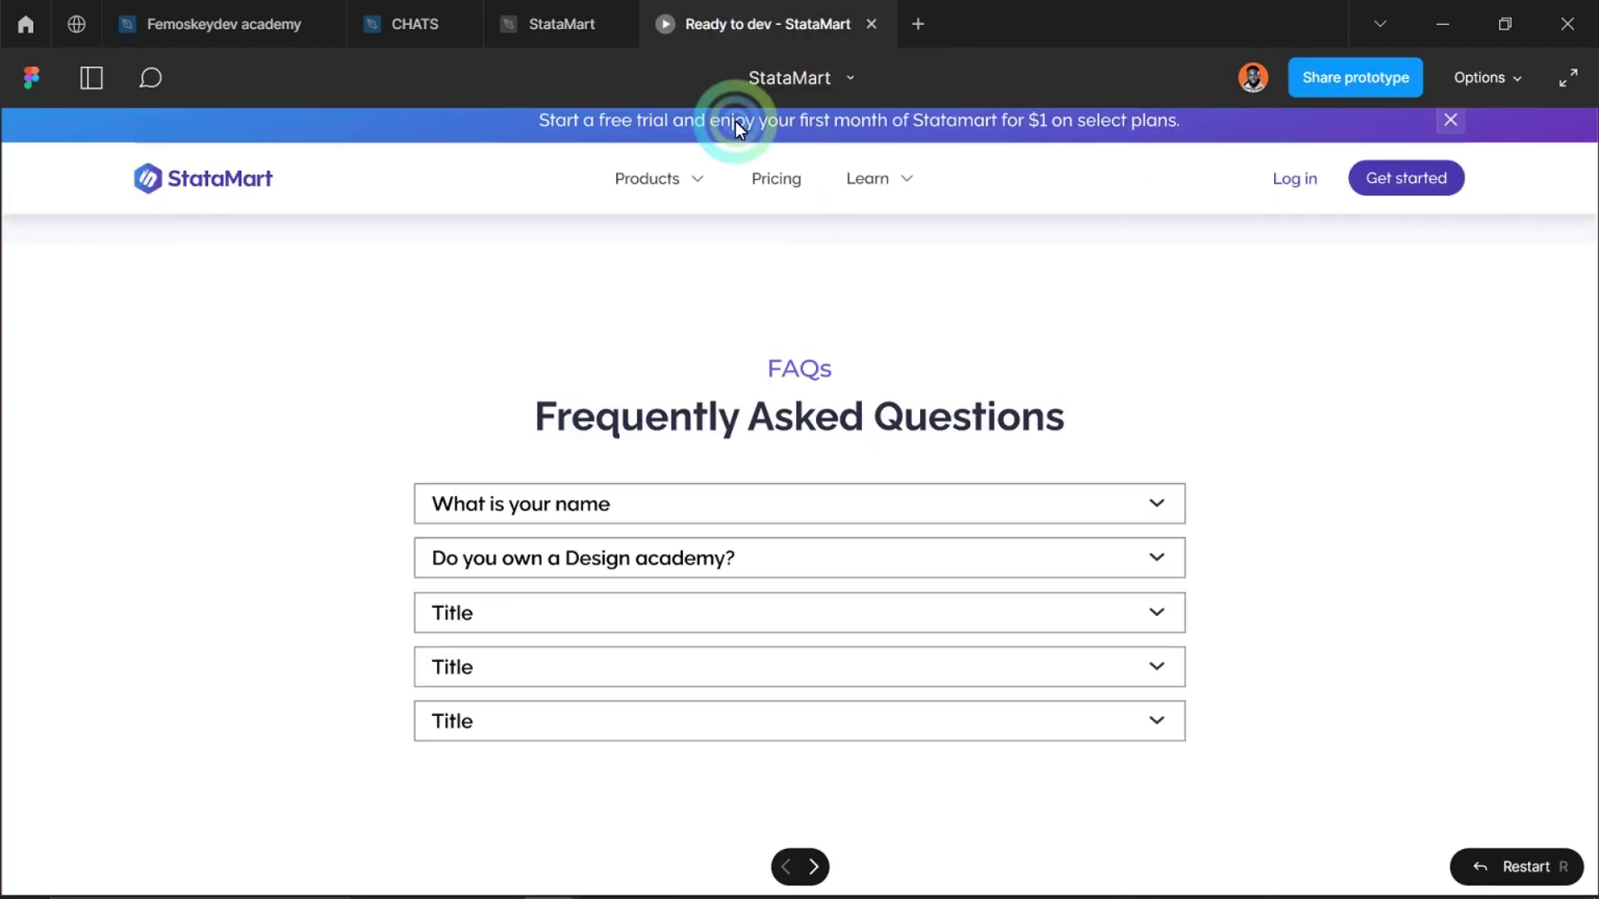
pyautogui.click(479, 421)
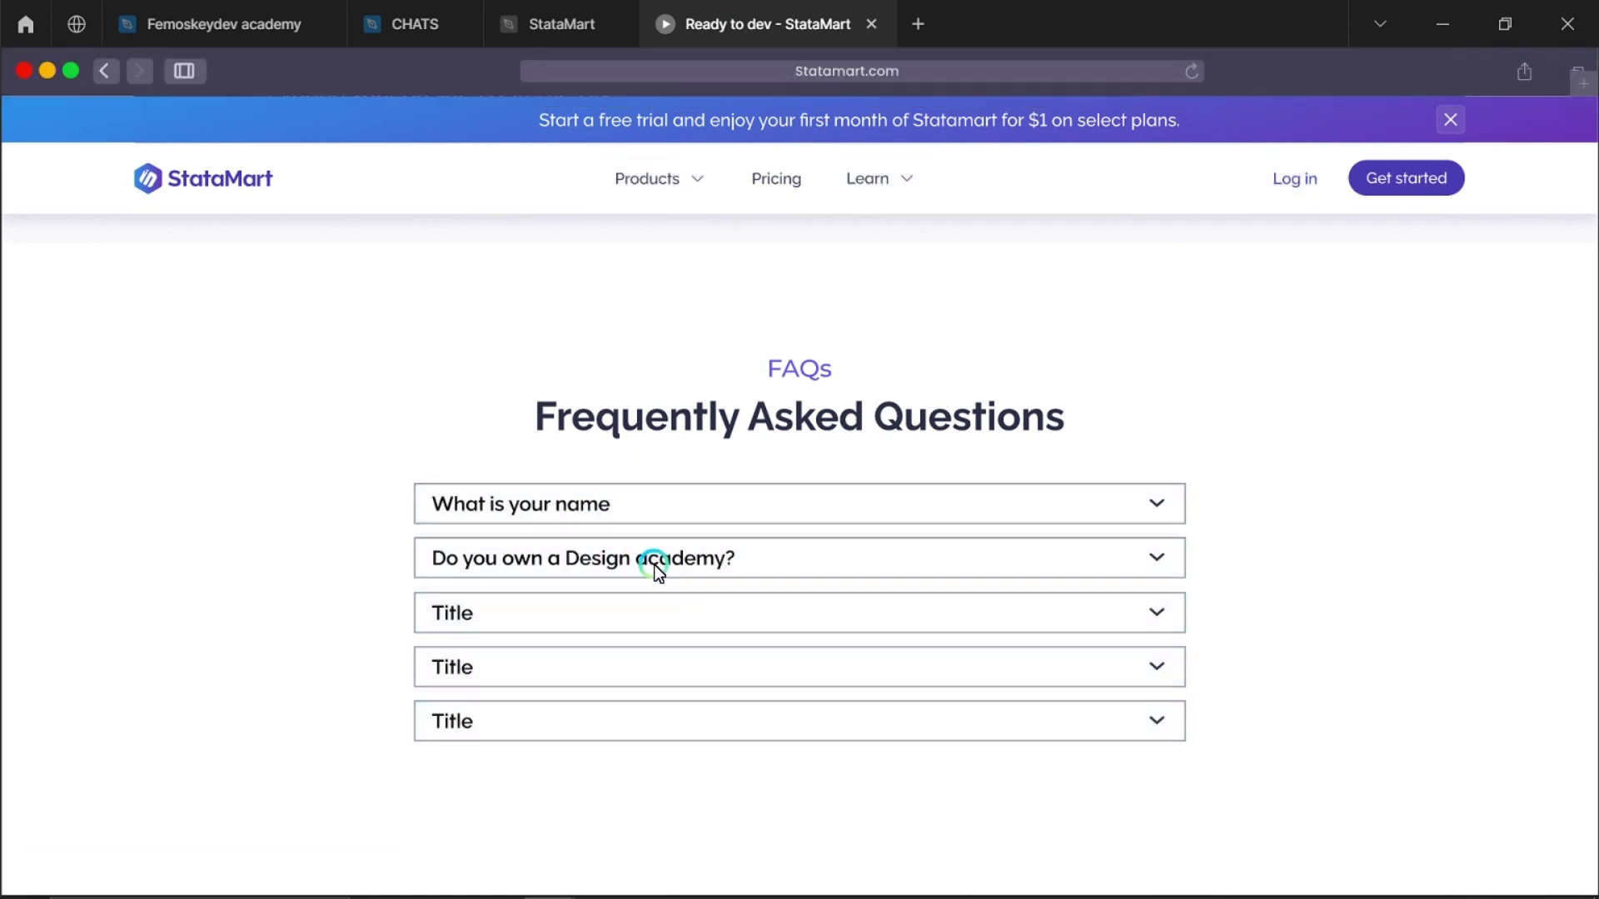
pyautogui.click(658, 570)
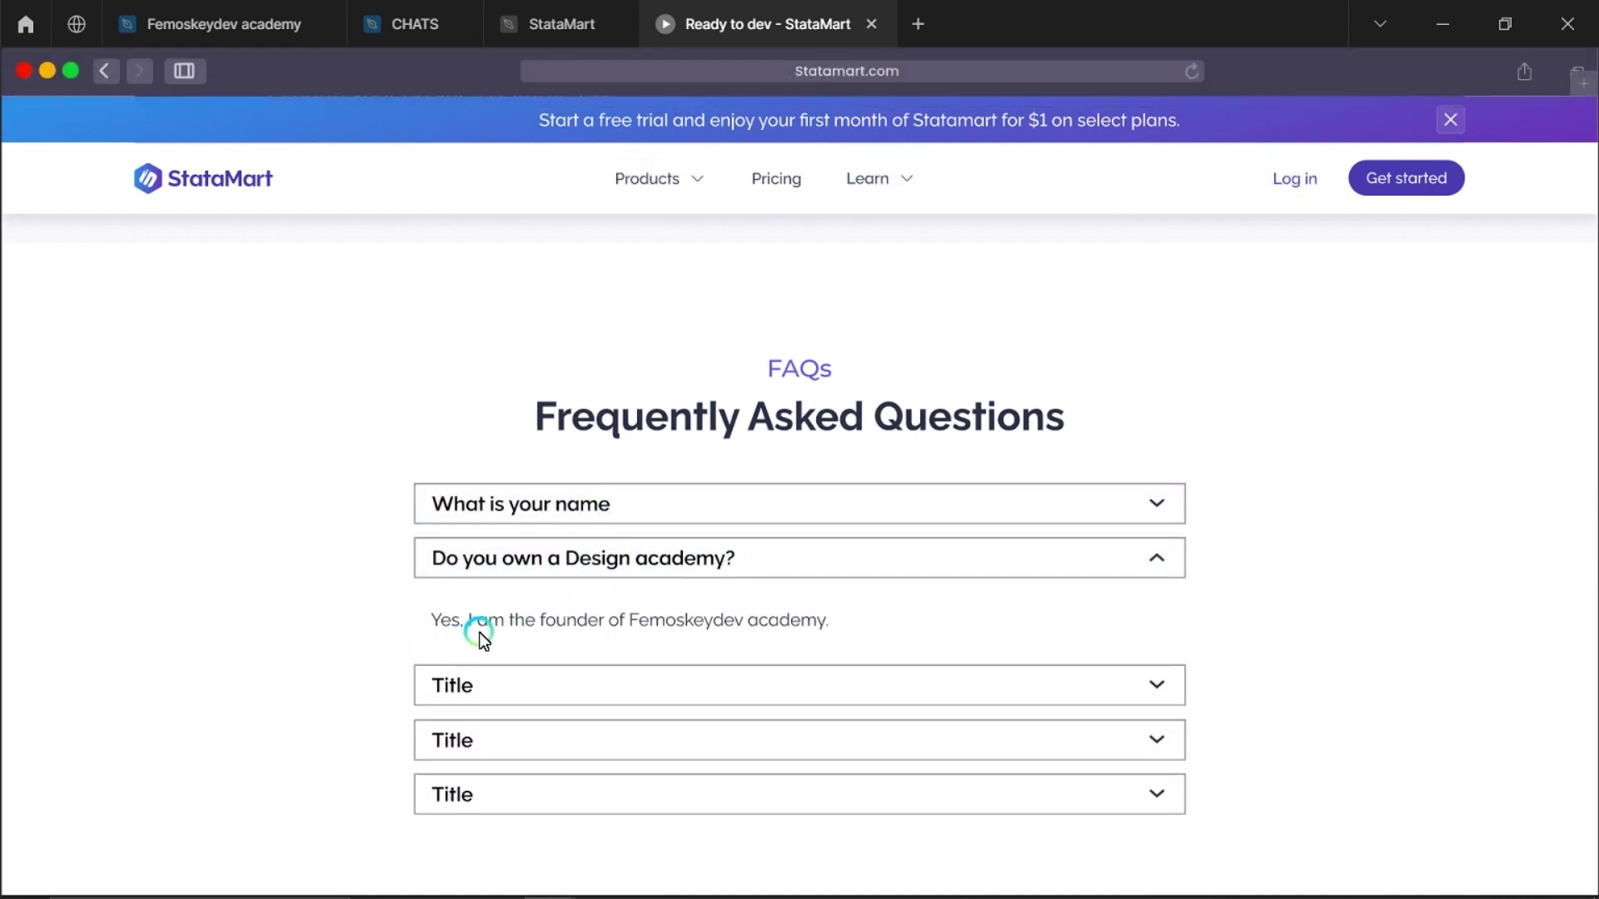
pyautogui.click(781, 556)
pyautogui.click(732, 508)
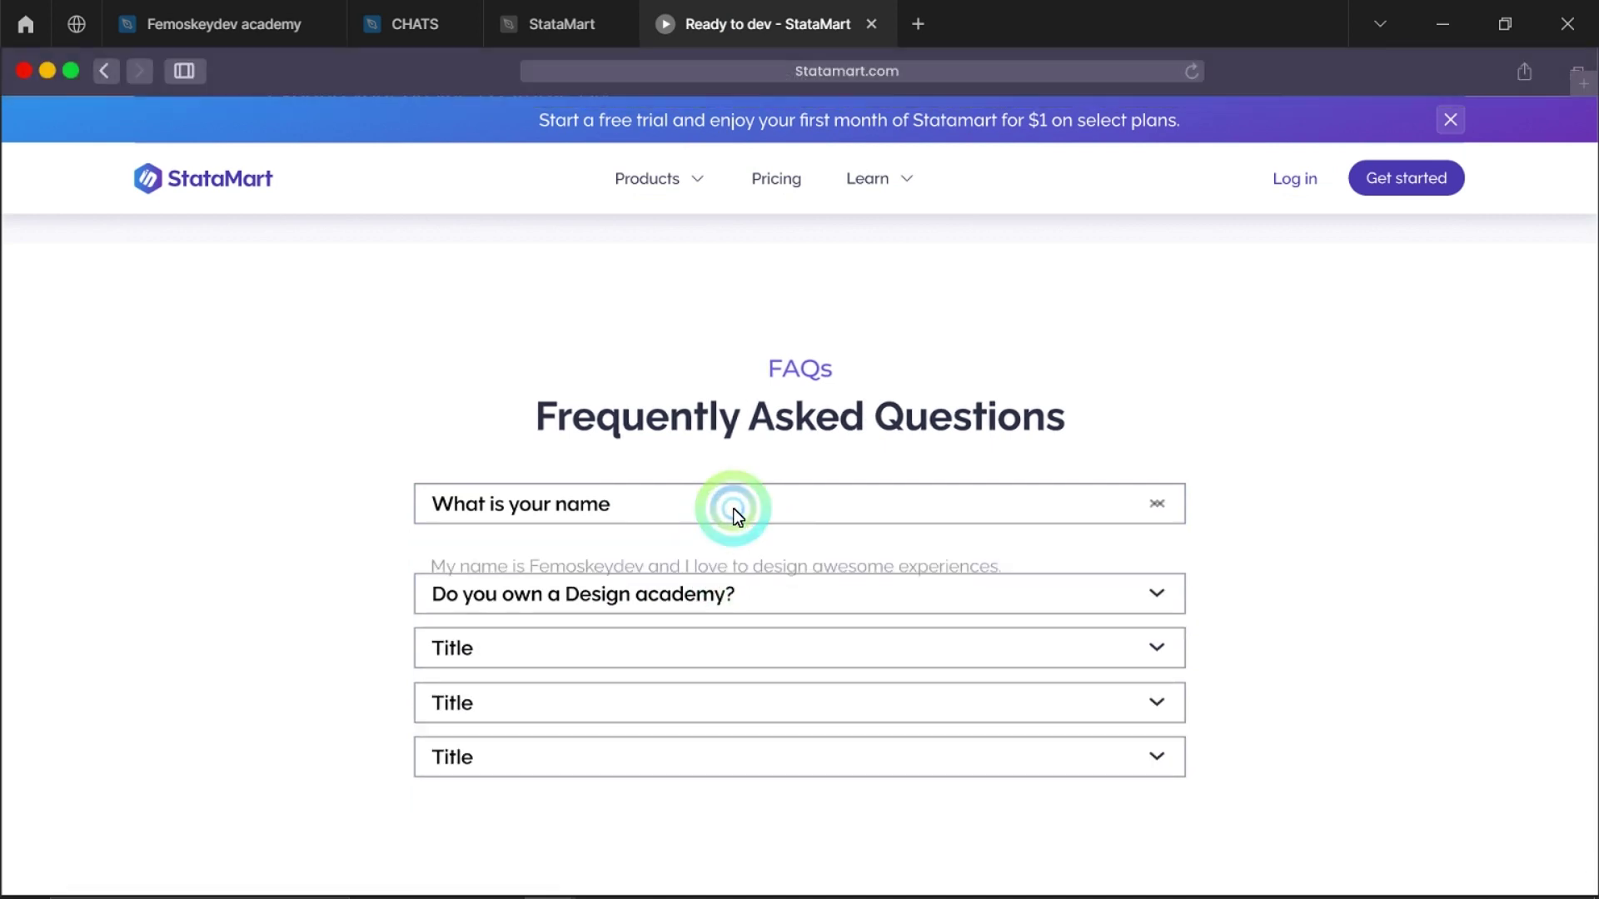
pyautogui.click(734, 511)
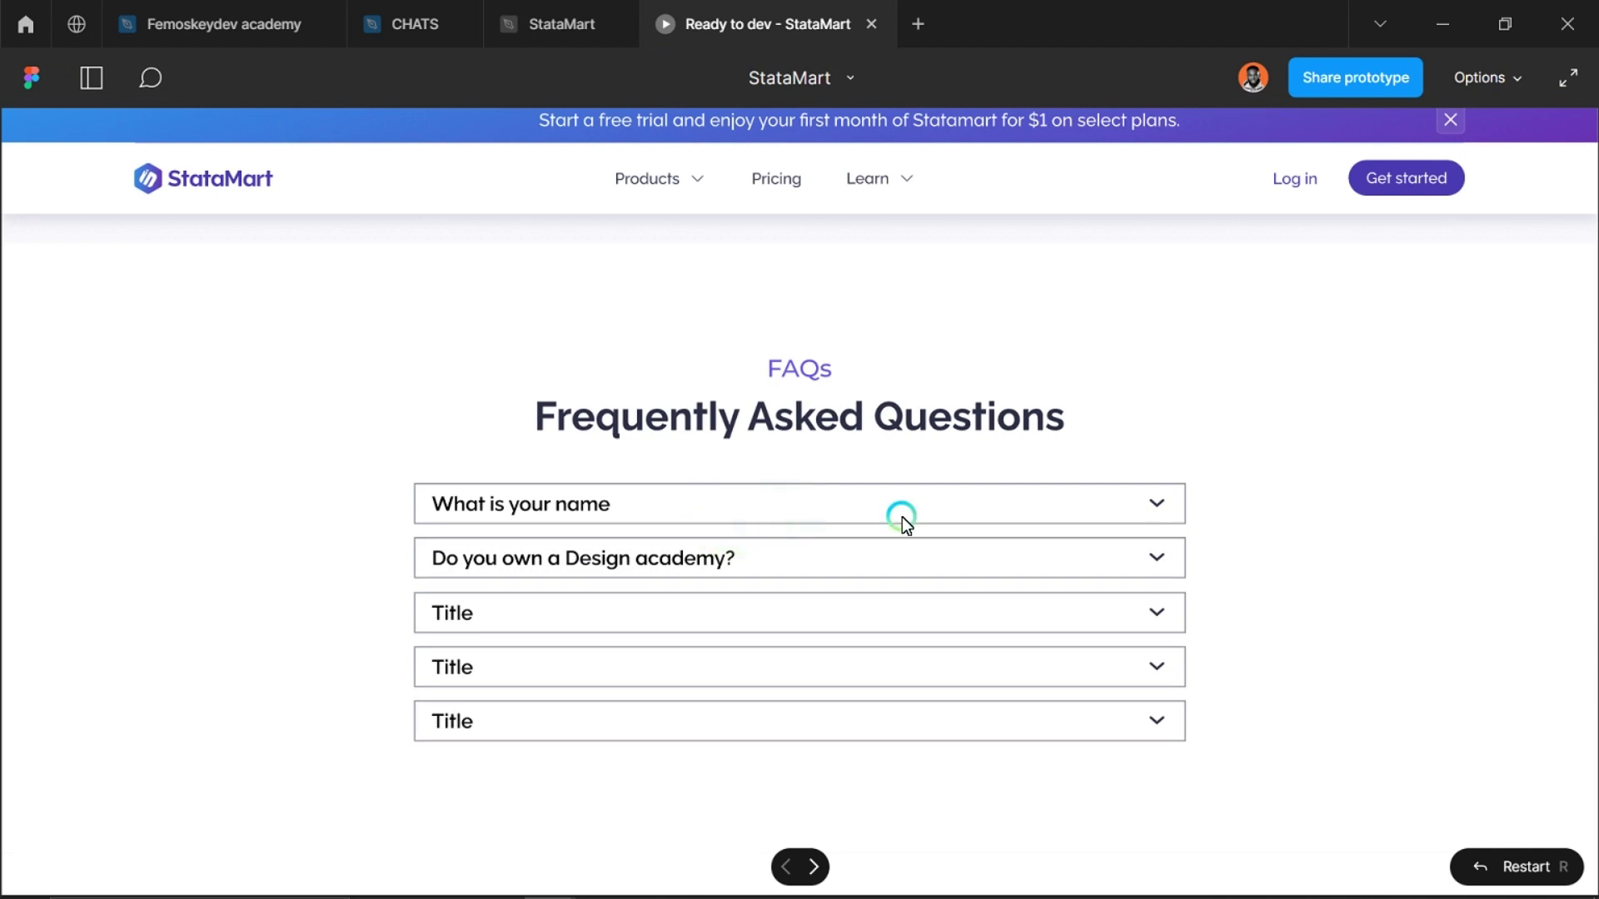
pyautogui.click(836, 514)
pyautogui.click(826, 516)
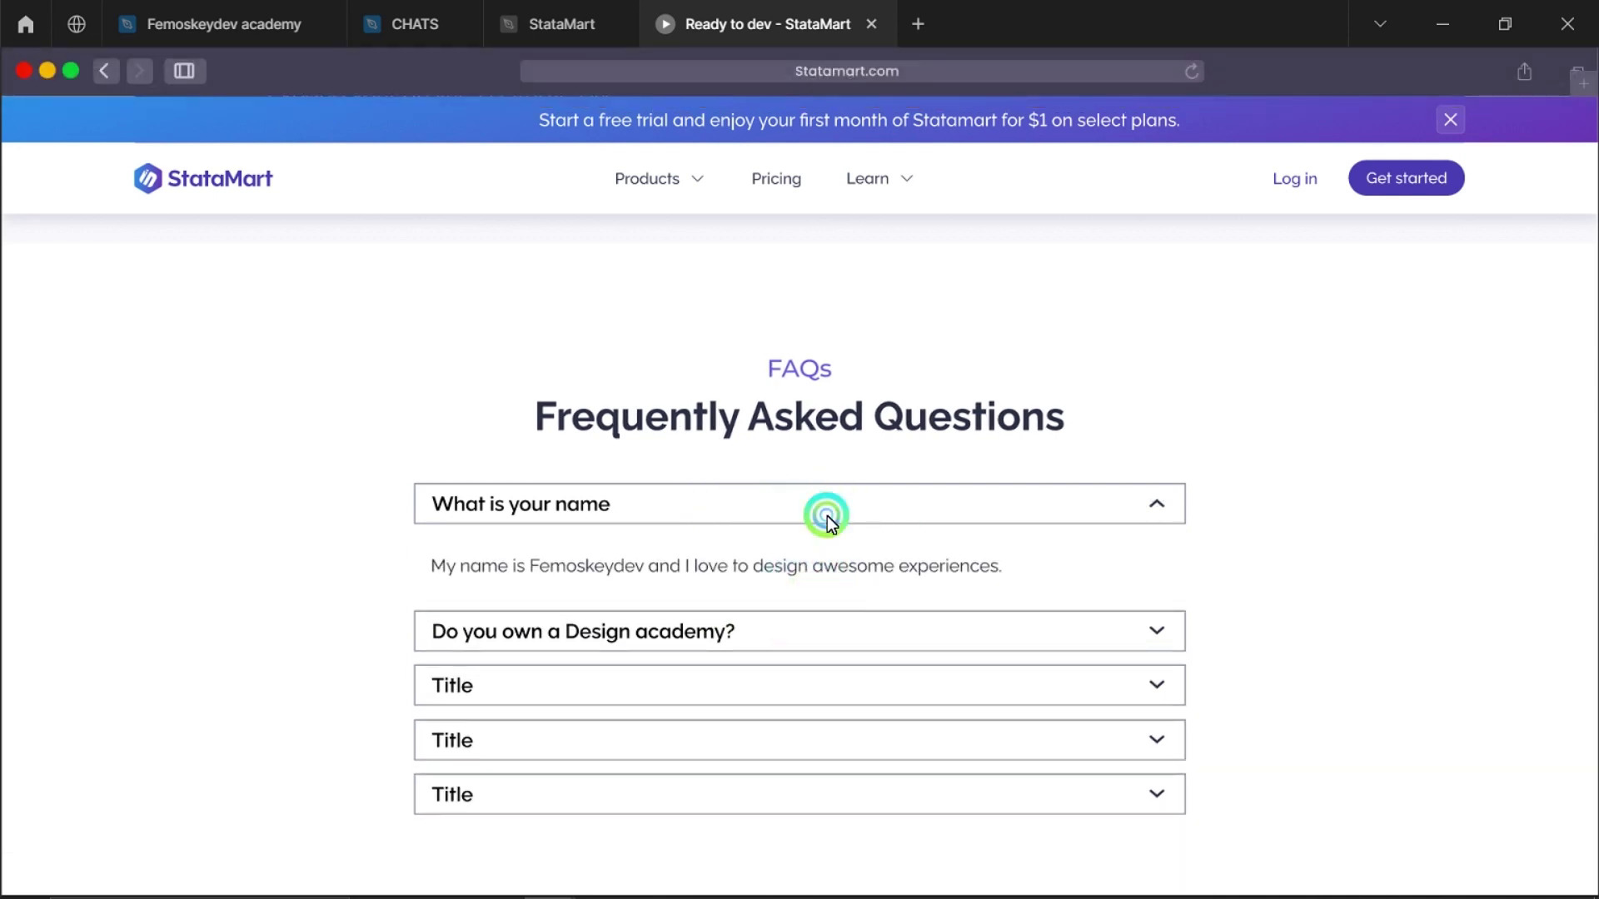
pyautogui.click(743, 506)
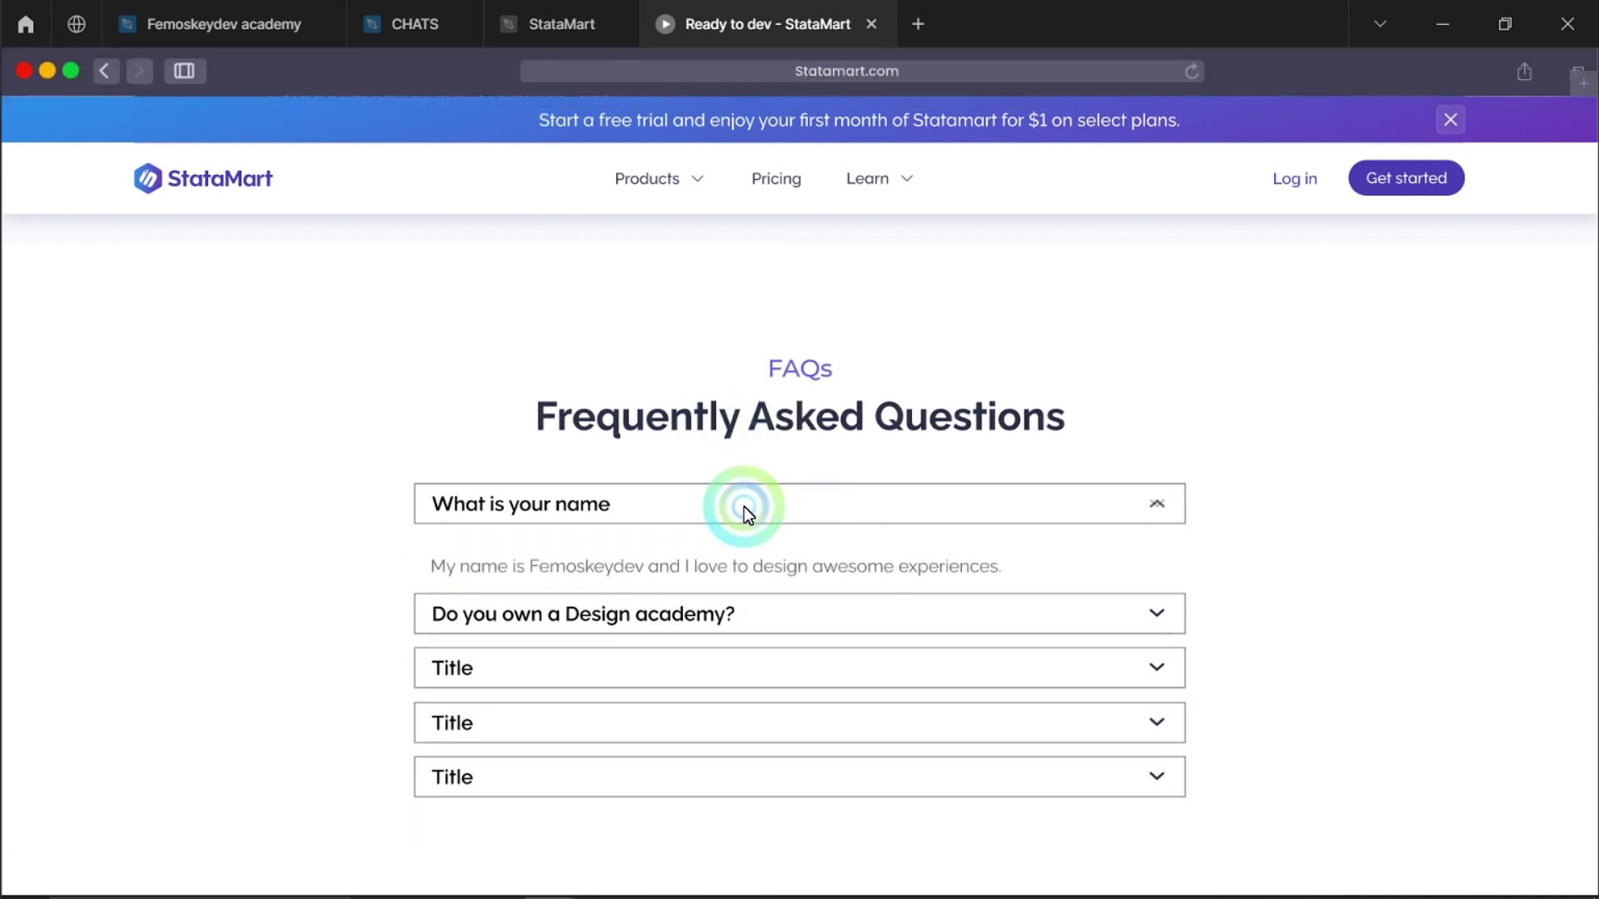
# Step: Expand and collapse the Design academy answer, close both FAQs, and return to the StataMart editor
pyautogui.scroll(-6, 742, 506)
pyautogui.scroll(2, 743, 506)
pyautogui.scroll(2, 731, 434)
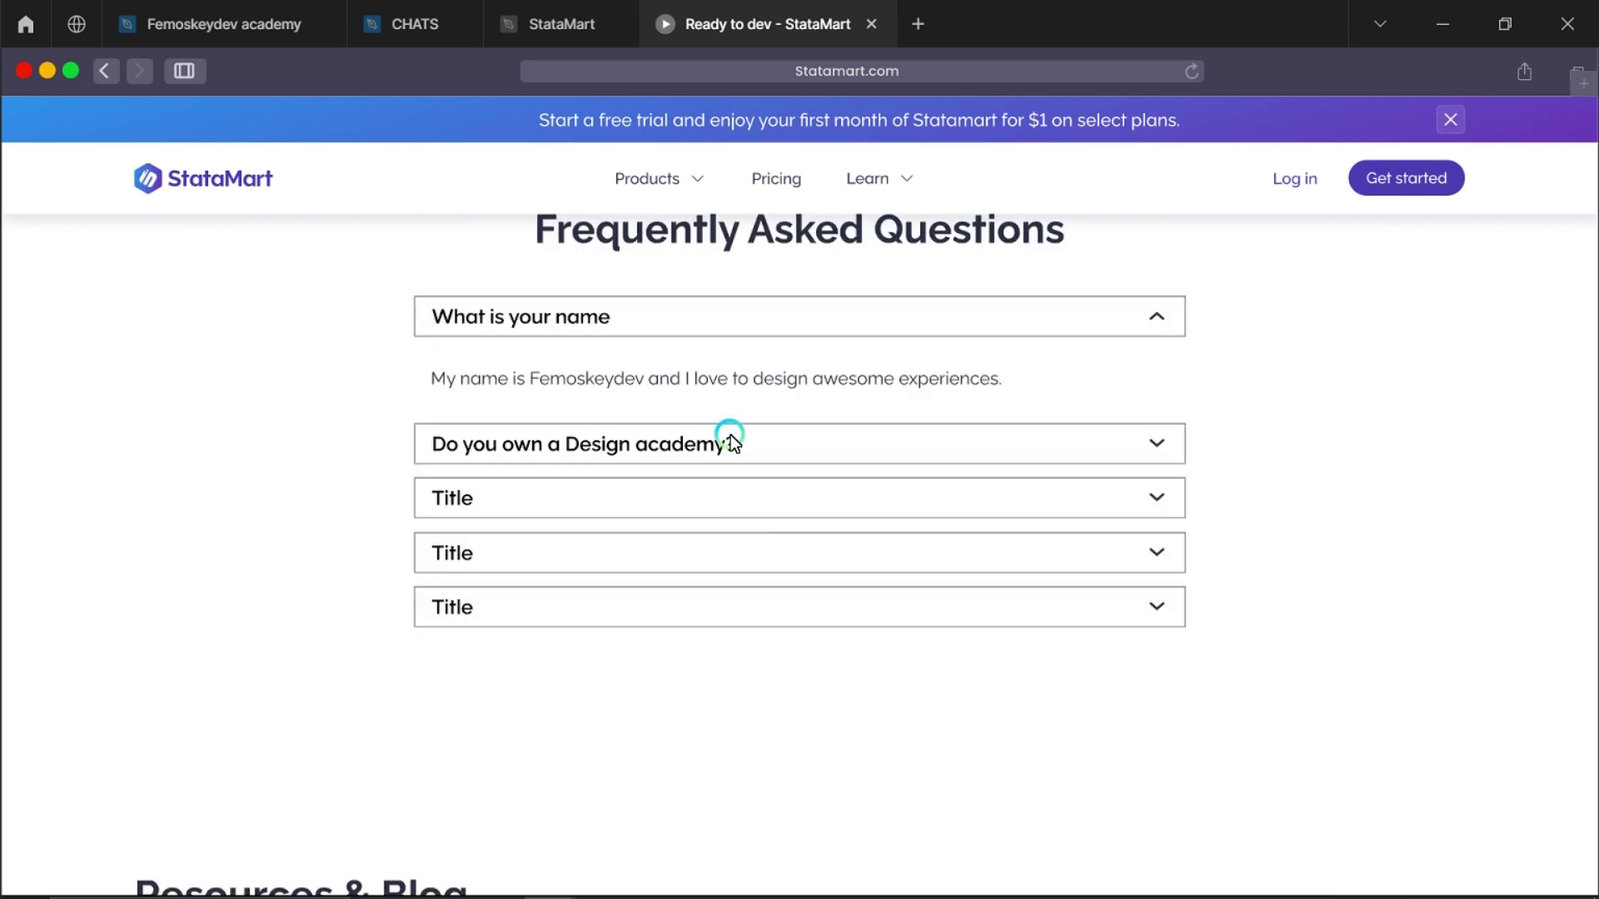
pyautogui.click(737, 442)
pyautogui.scroll(-4, 737, 442)
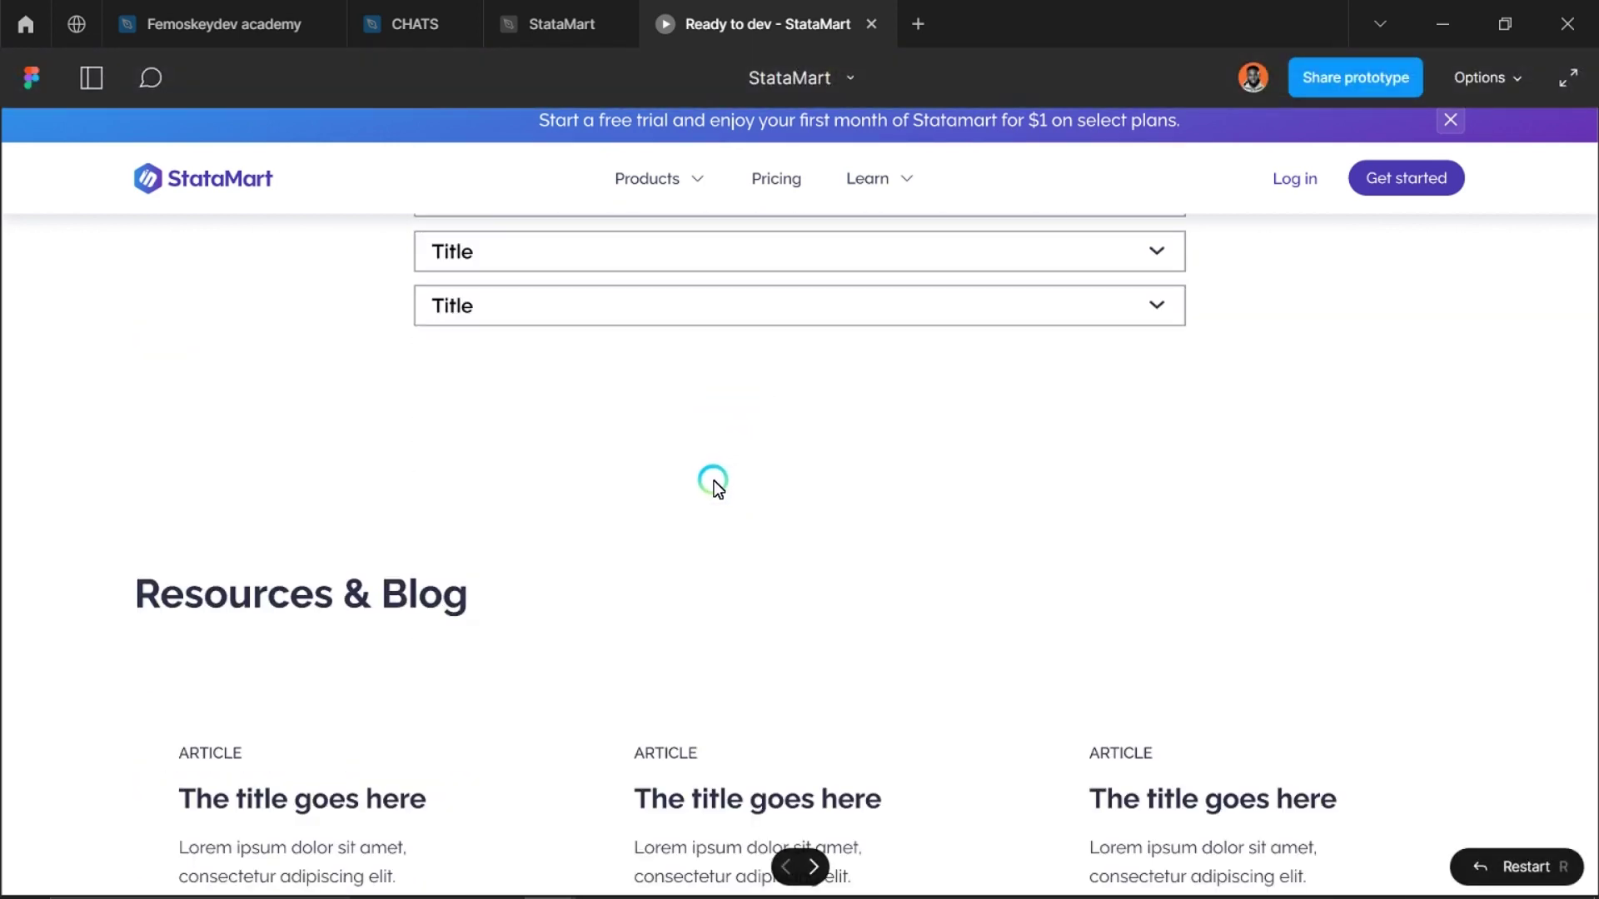
pyautogui.scroll(-10, 713, 481)
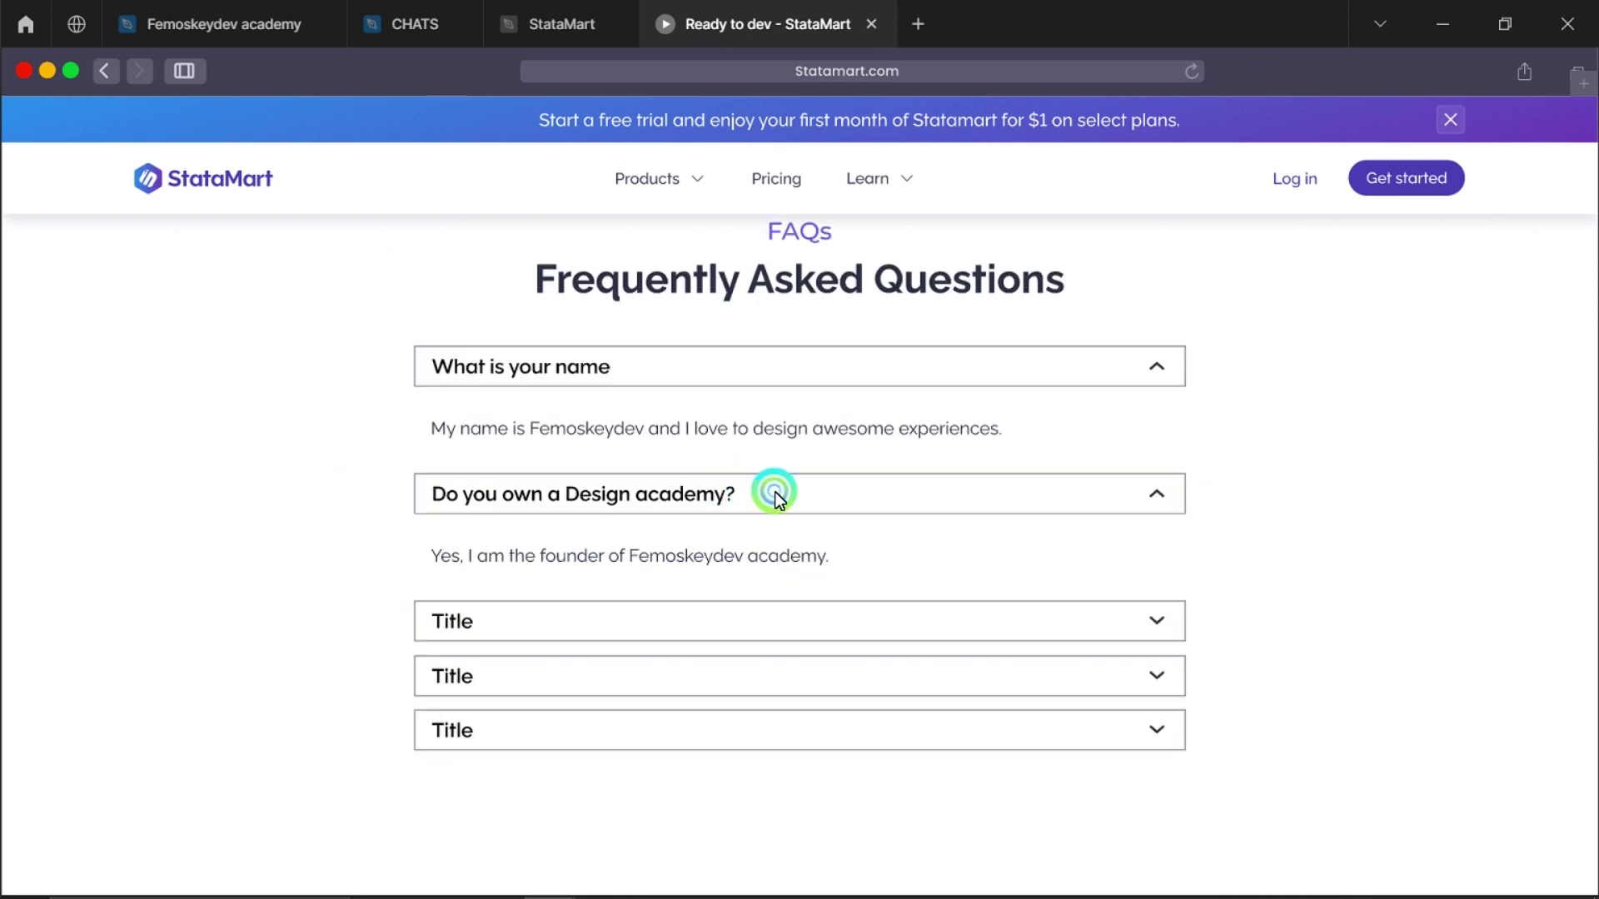
pyautogui.click(762, 468)
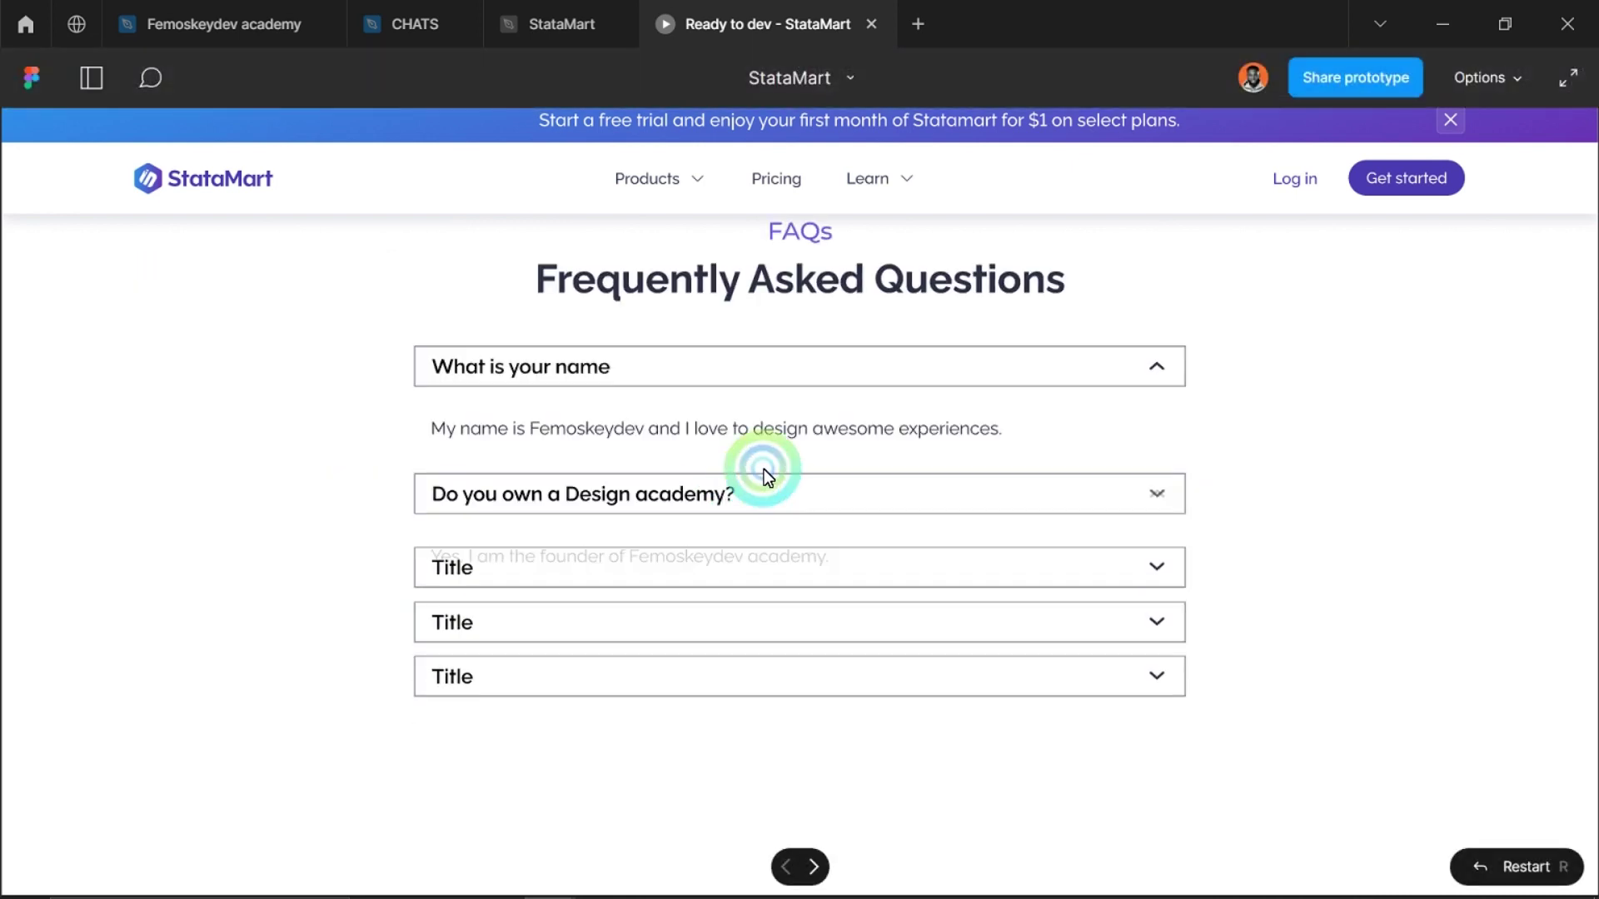
pyautogui.click(763, 370)
pyautogui.click(553, 25)
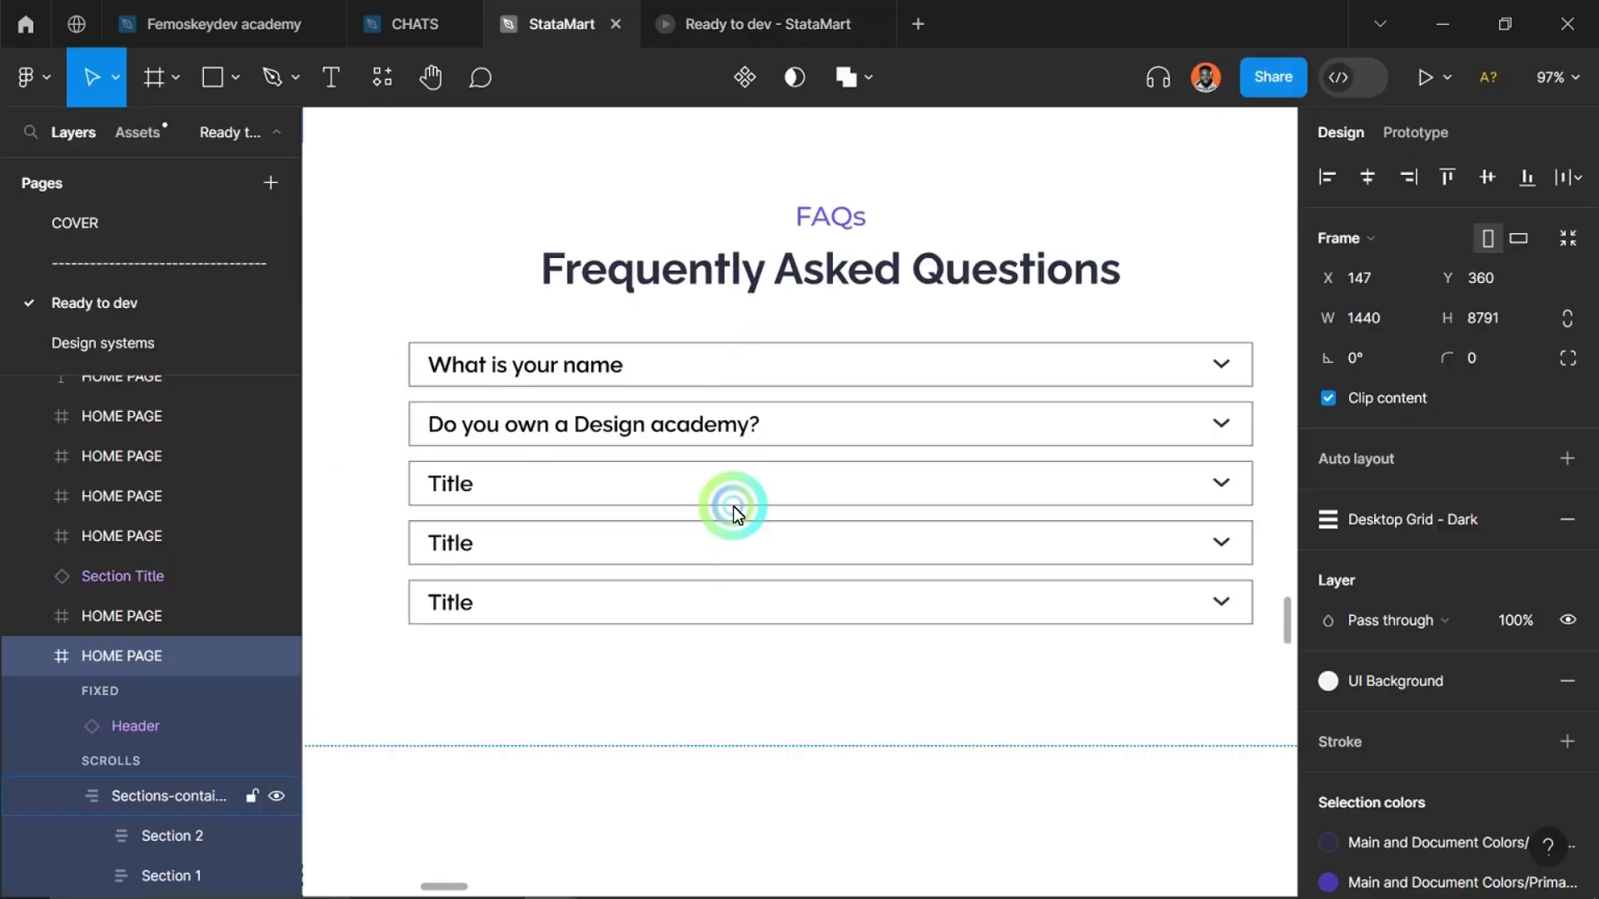
pyautogui.scroll(-6, 761, 553)
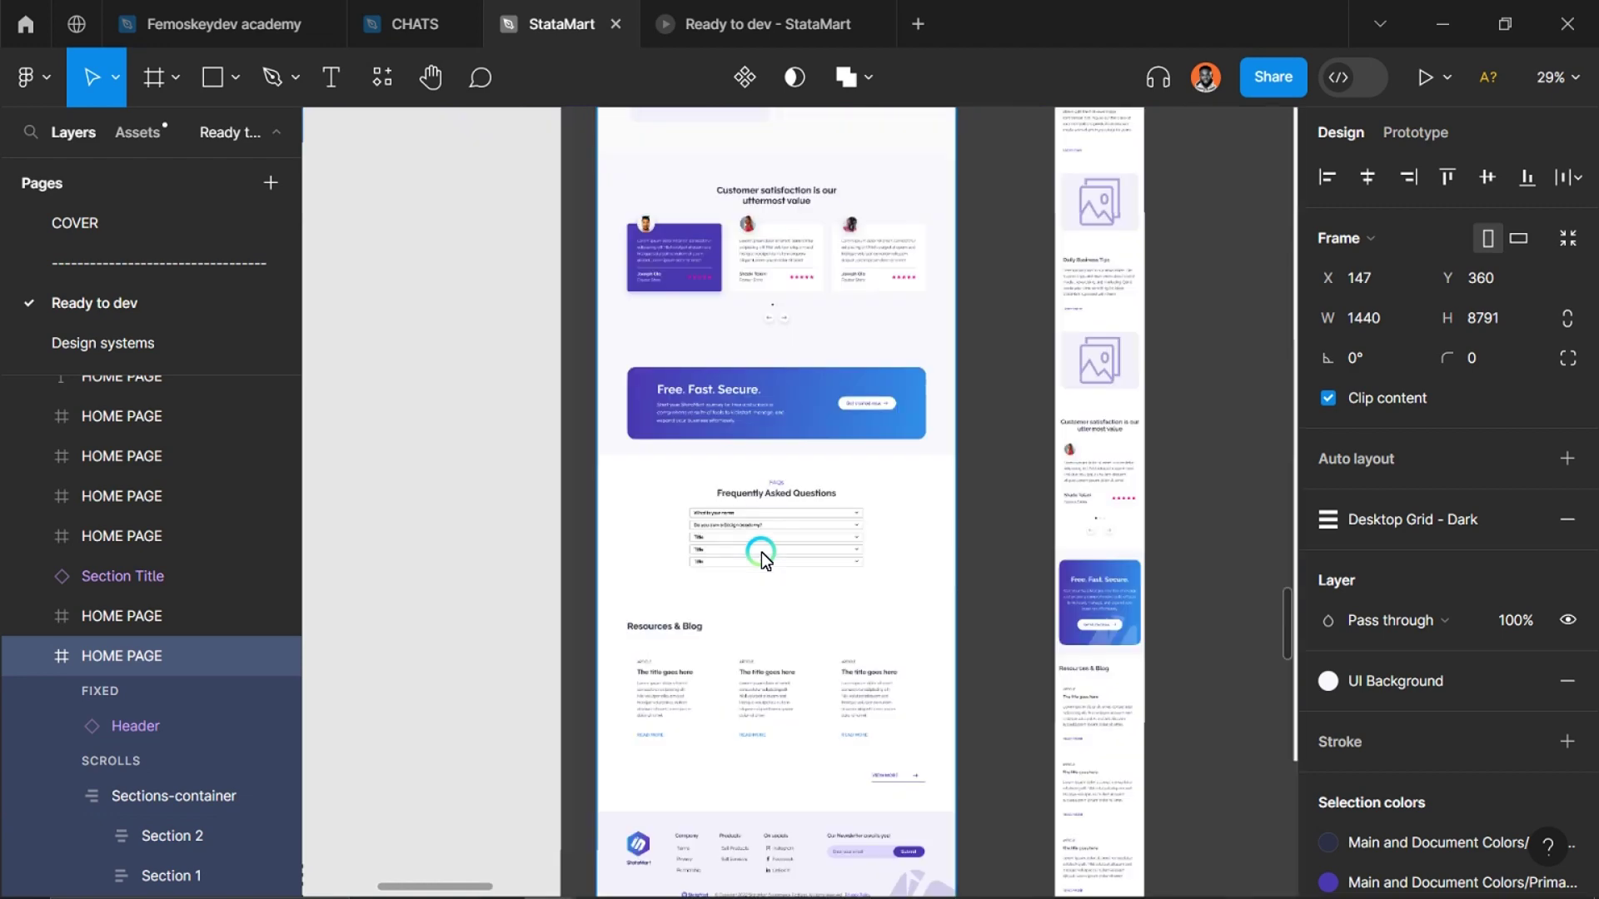
pyautogui.scroll(-4, 761, 552)
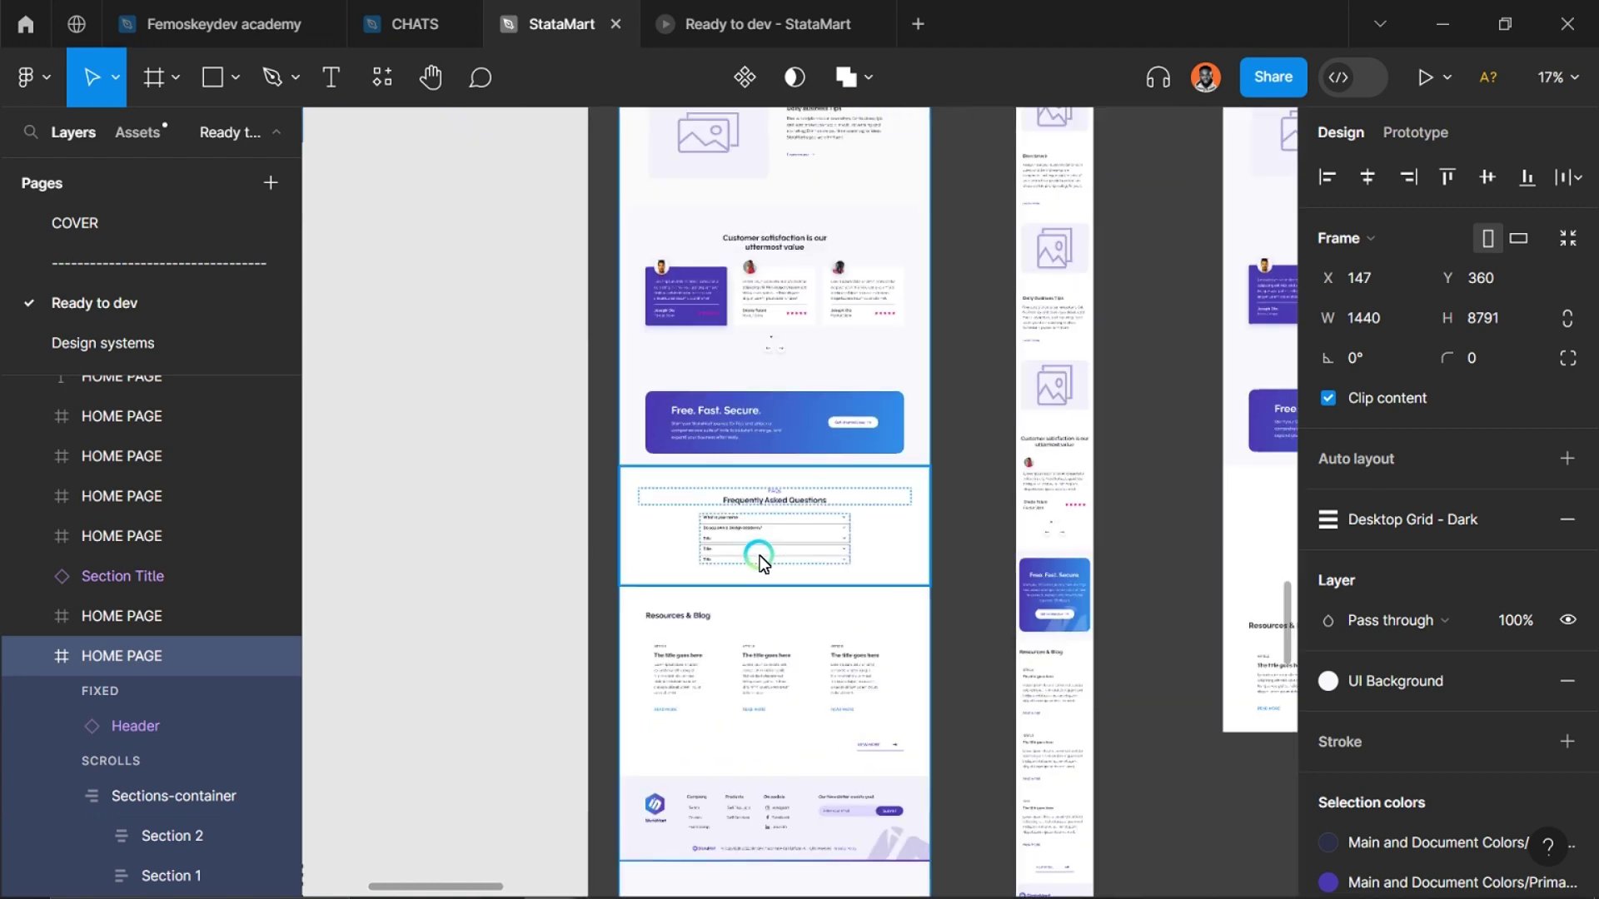
pyautogui.scroll(-3, 759, 556)
pyautogui.click(543, 553)
pyautogui.scroll(5, 774, 574)
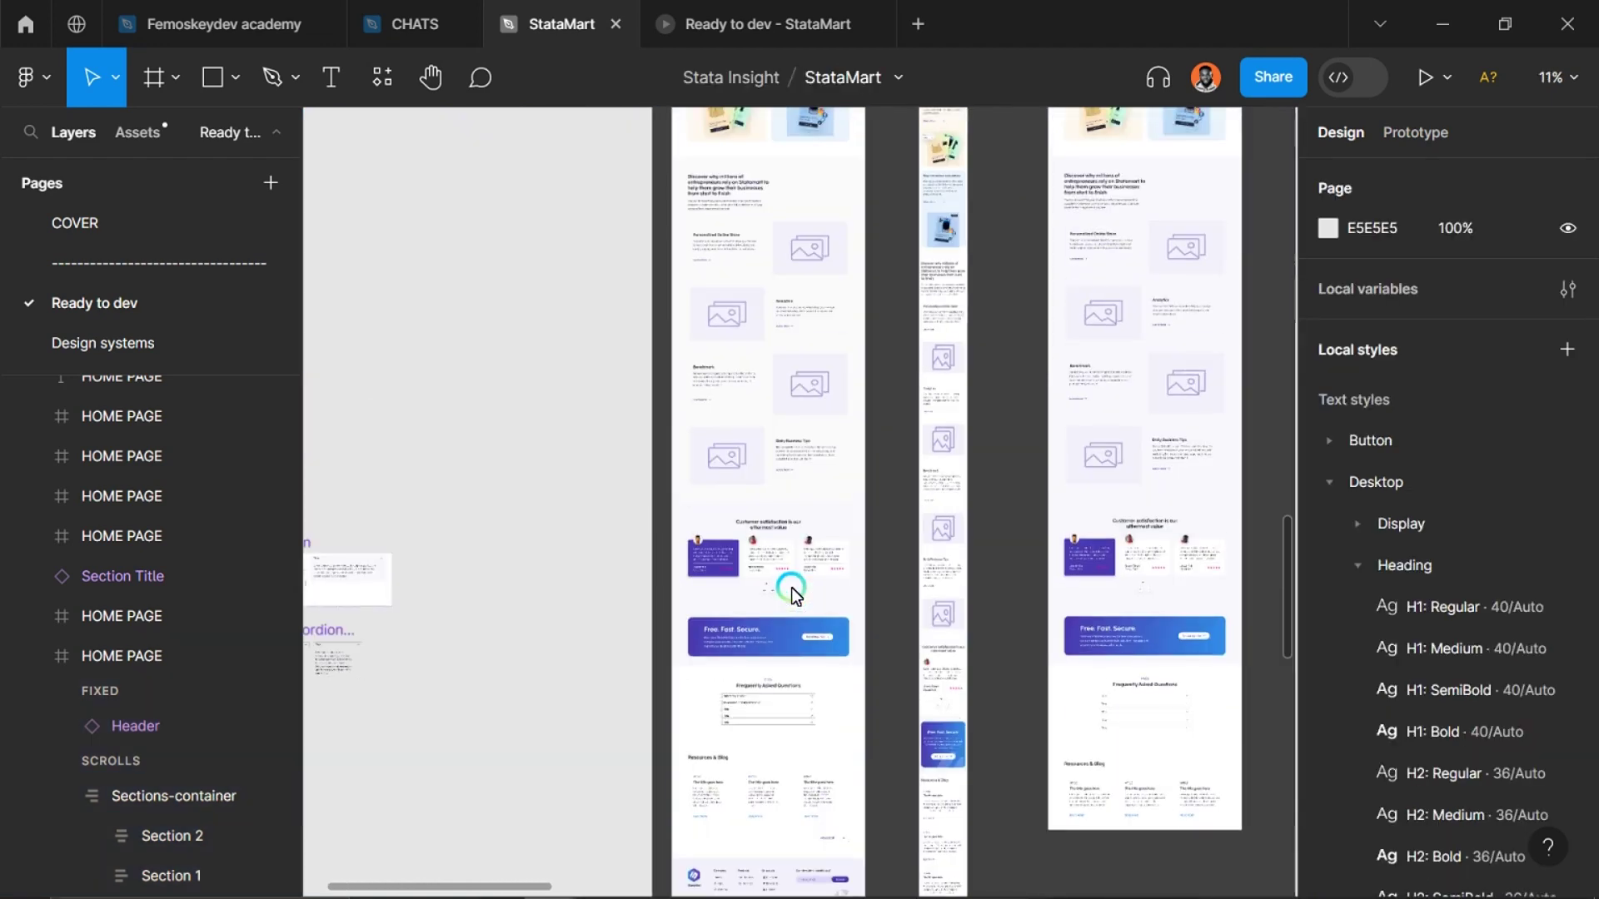
pyautogui.scroll(5, 795, 593)
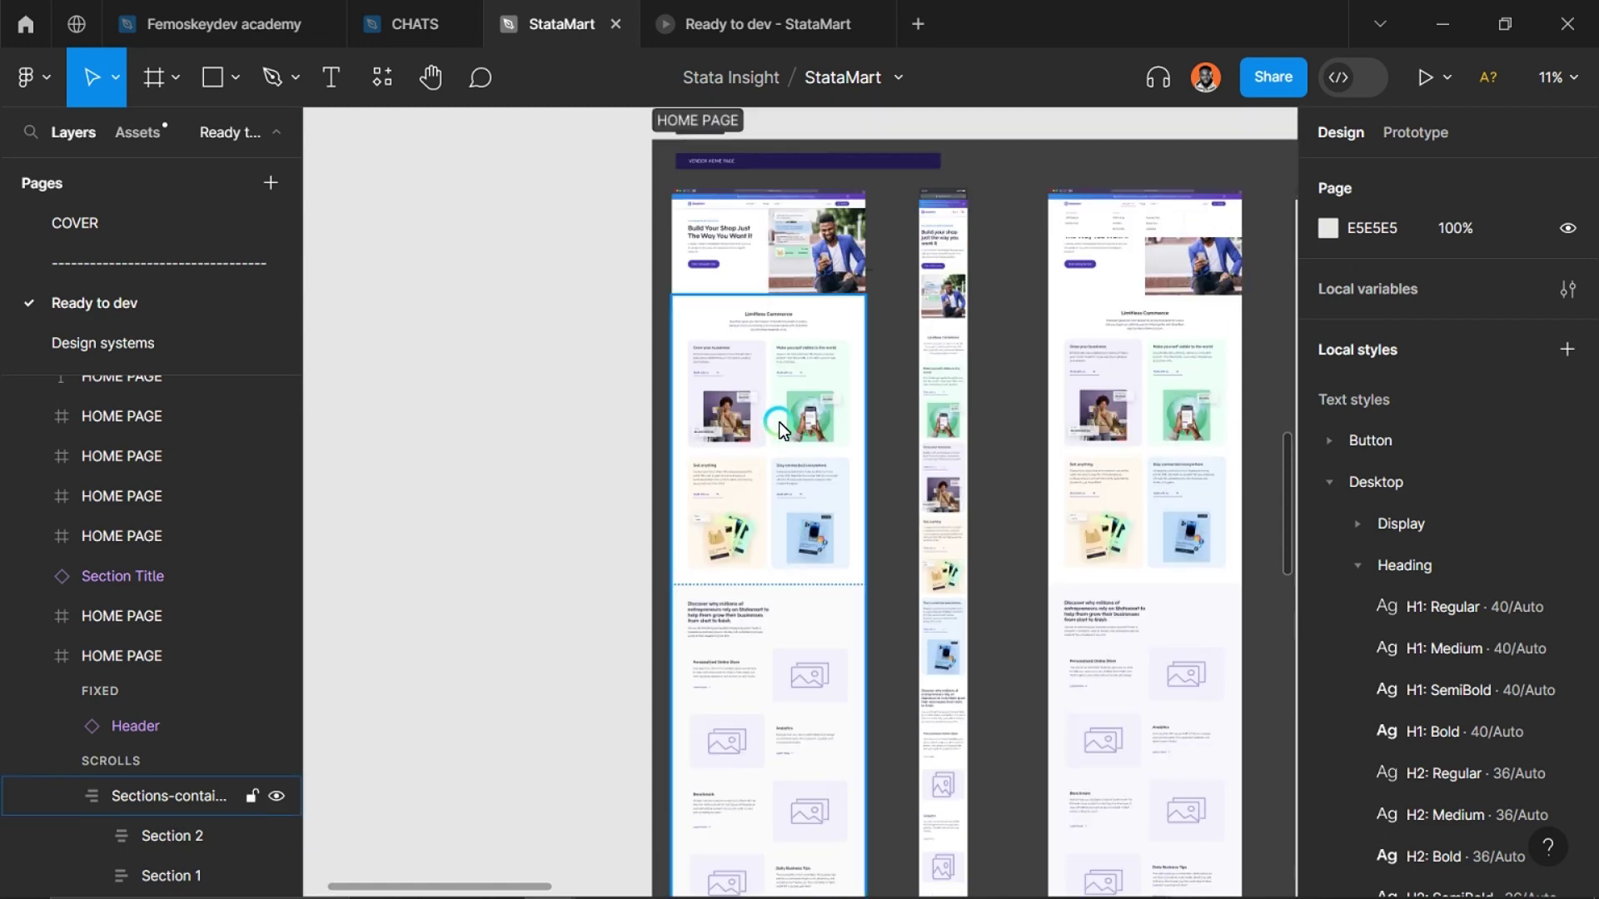
pyautogui.click(783, 429)
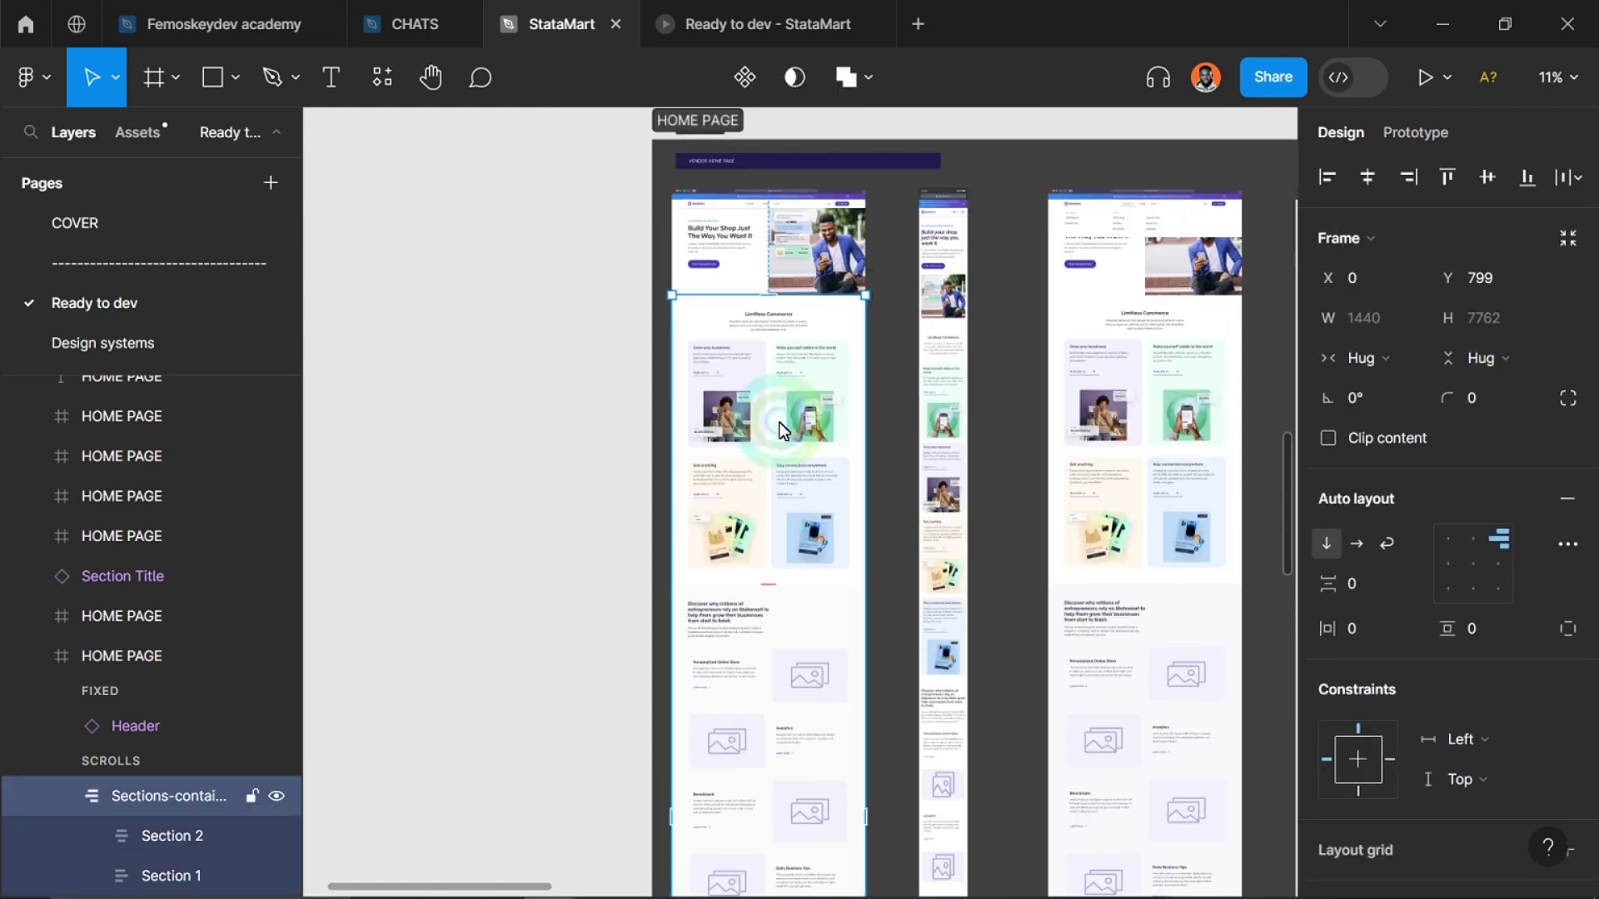
pyautogui.click(756, 237)
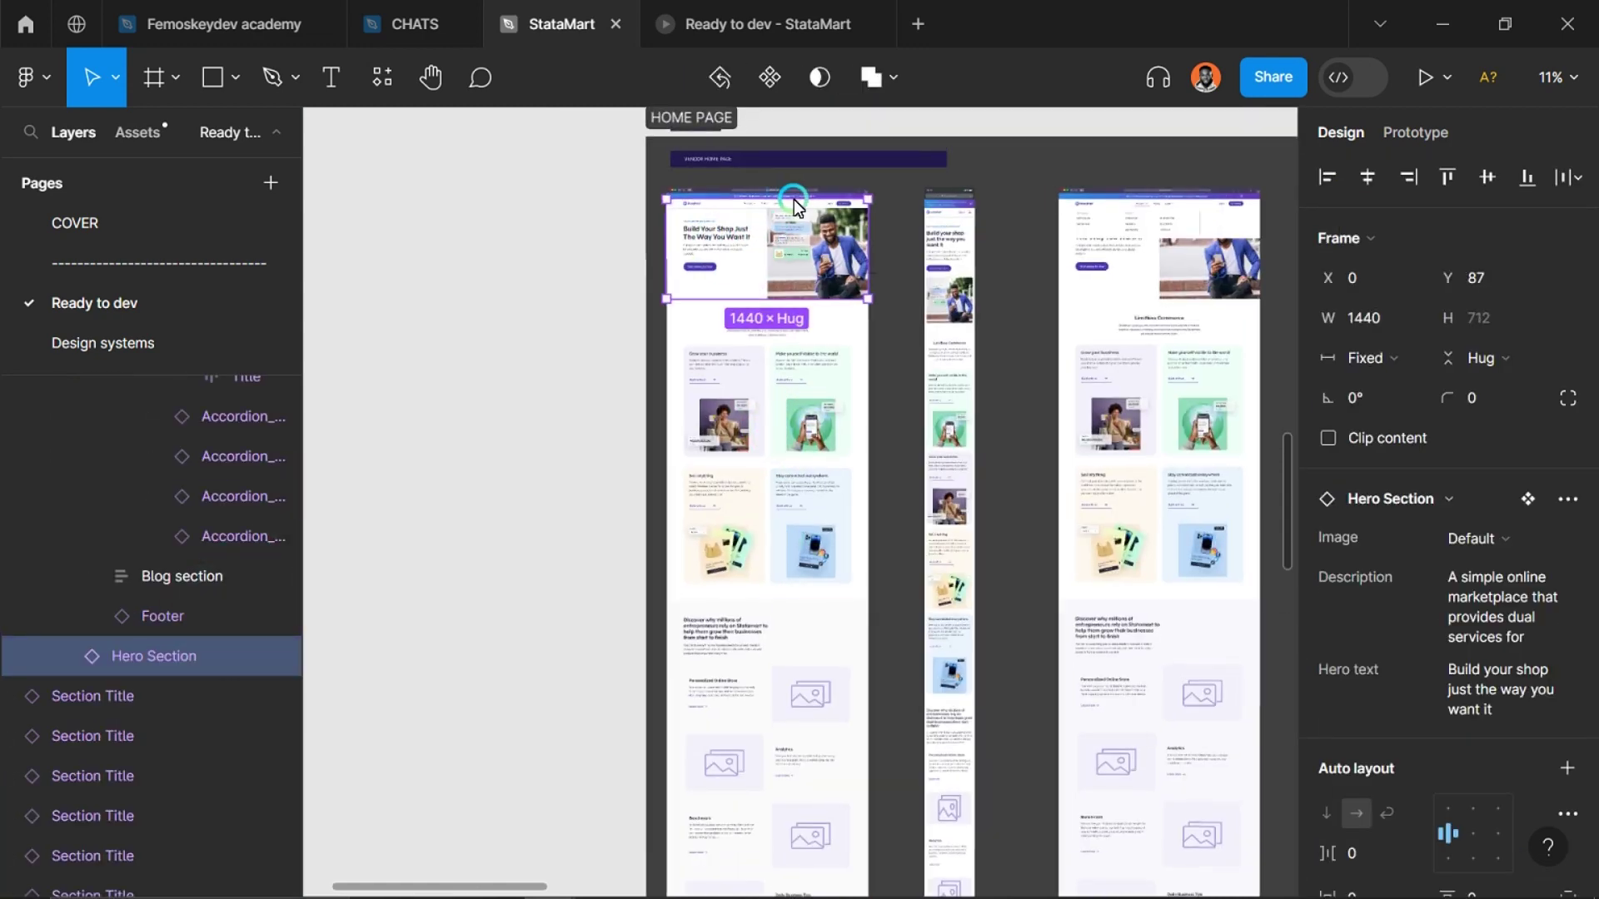
pyautogui.scroll(3, 792, 199)
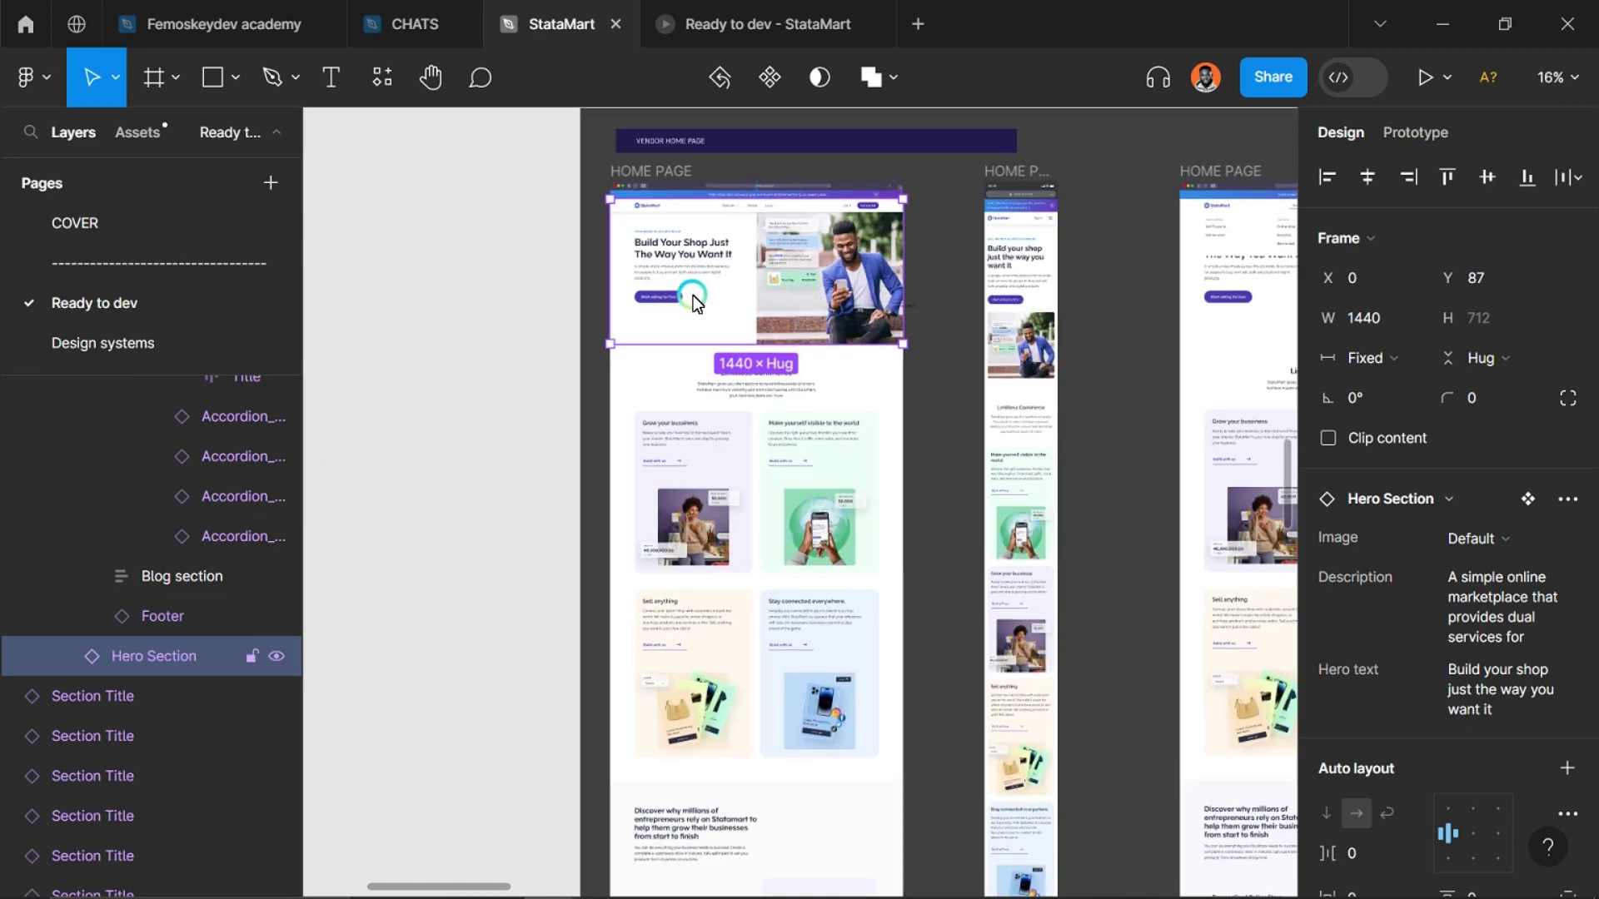
pyautogui.click(731, 426)
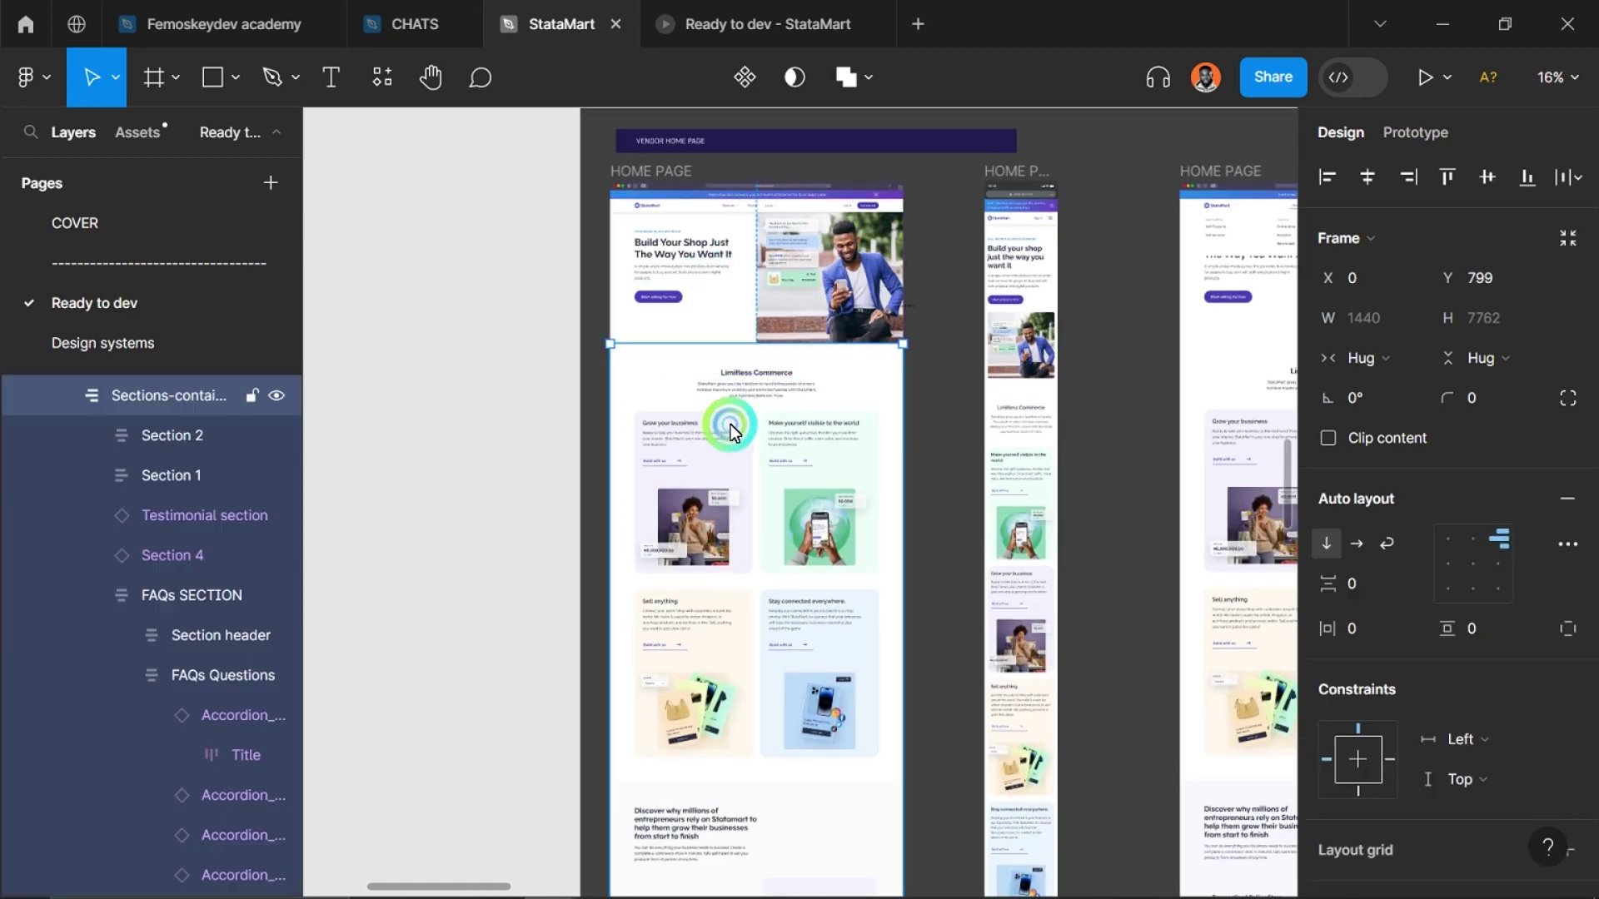
pyautogui.click(51, 432)
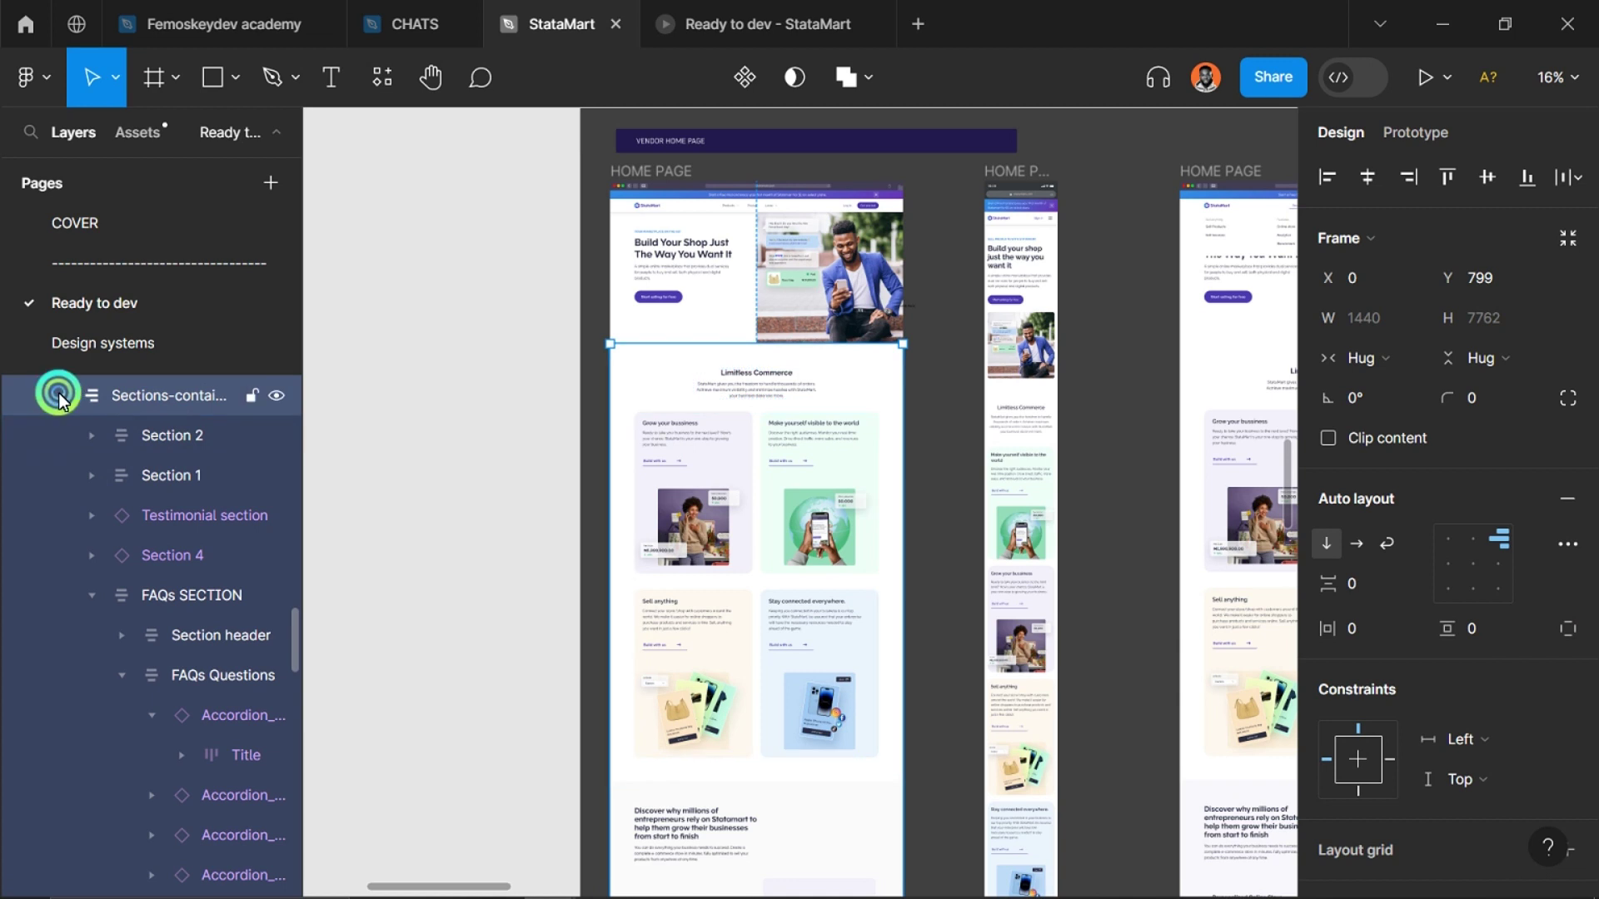
pyautogui.click(60, 394)
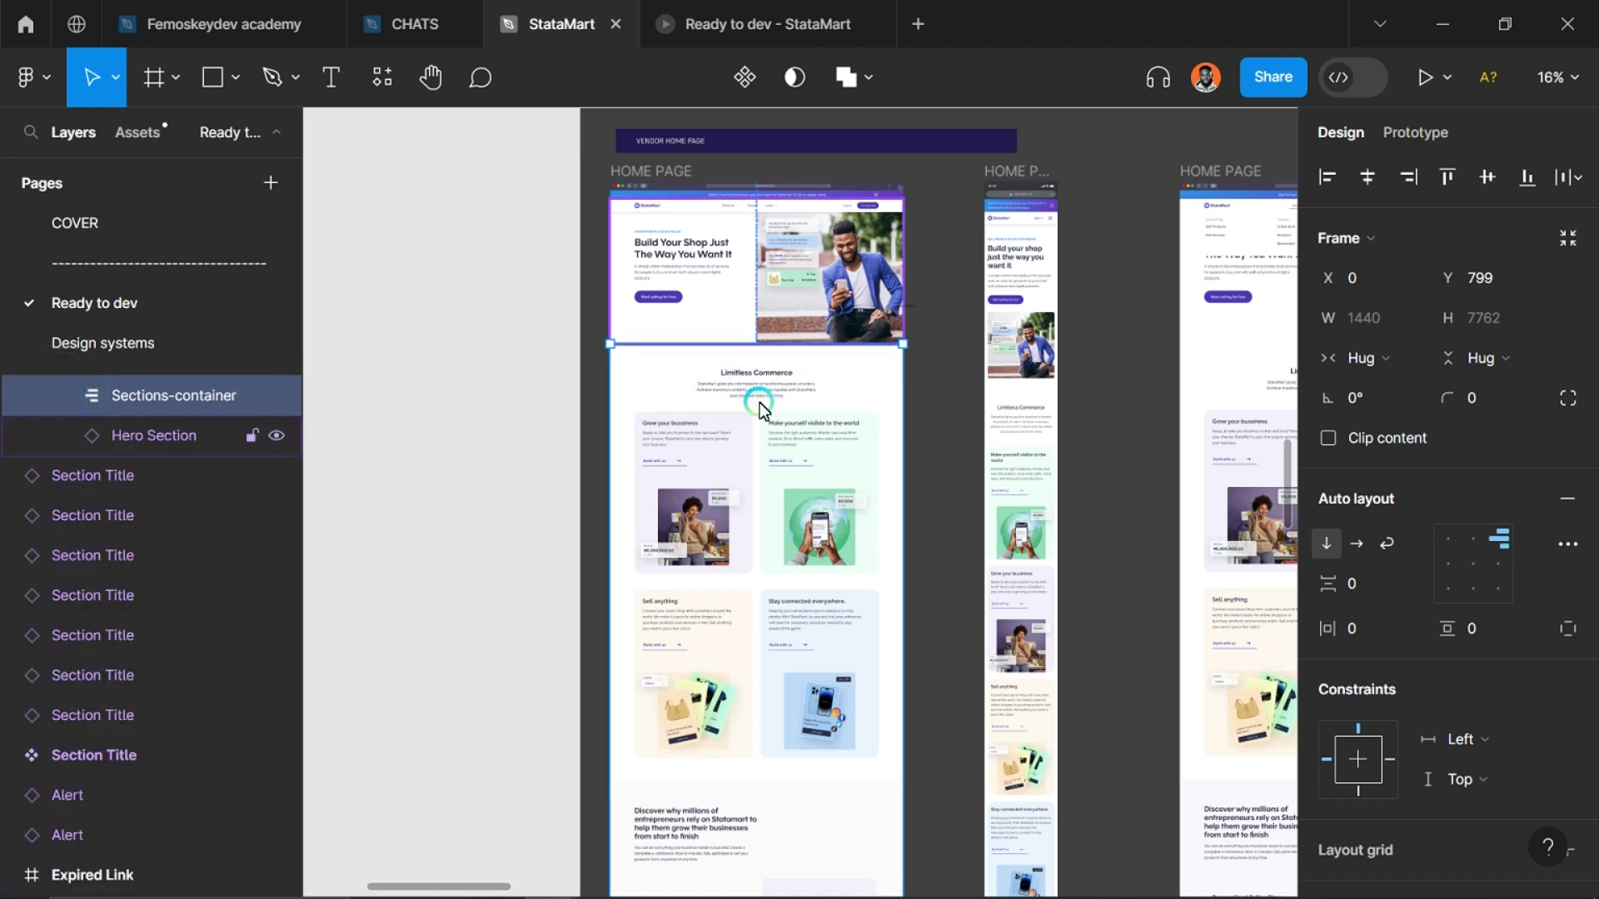
pyautogui.click(64, 395)
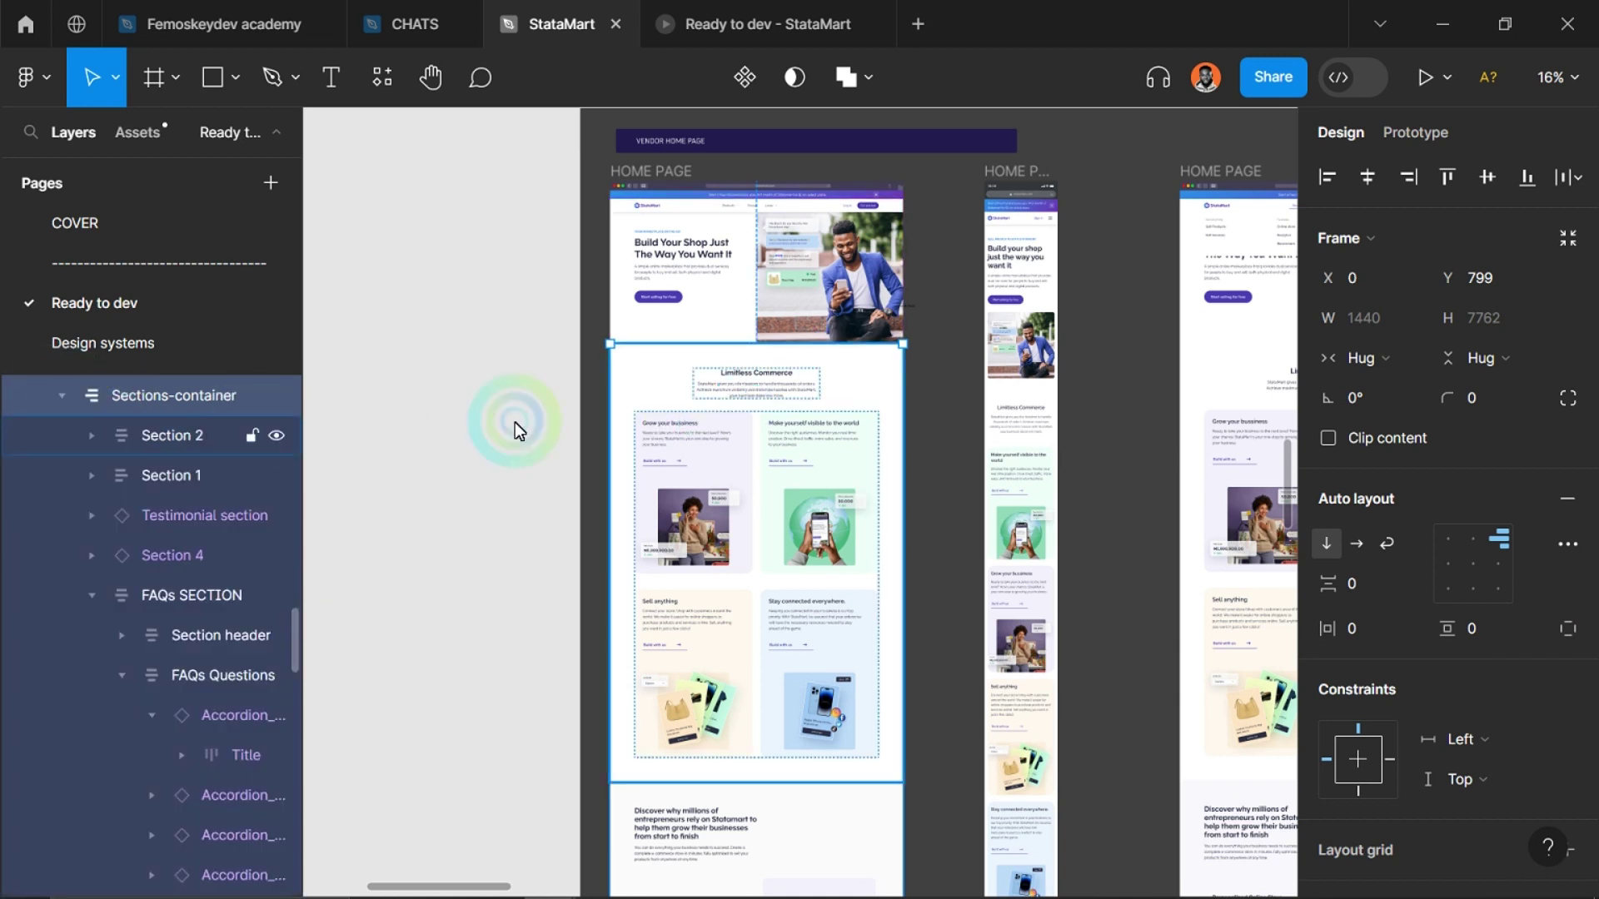
pyautogui.click(163, 478)
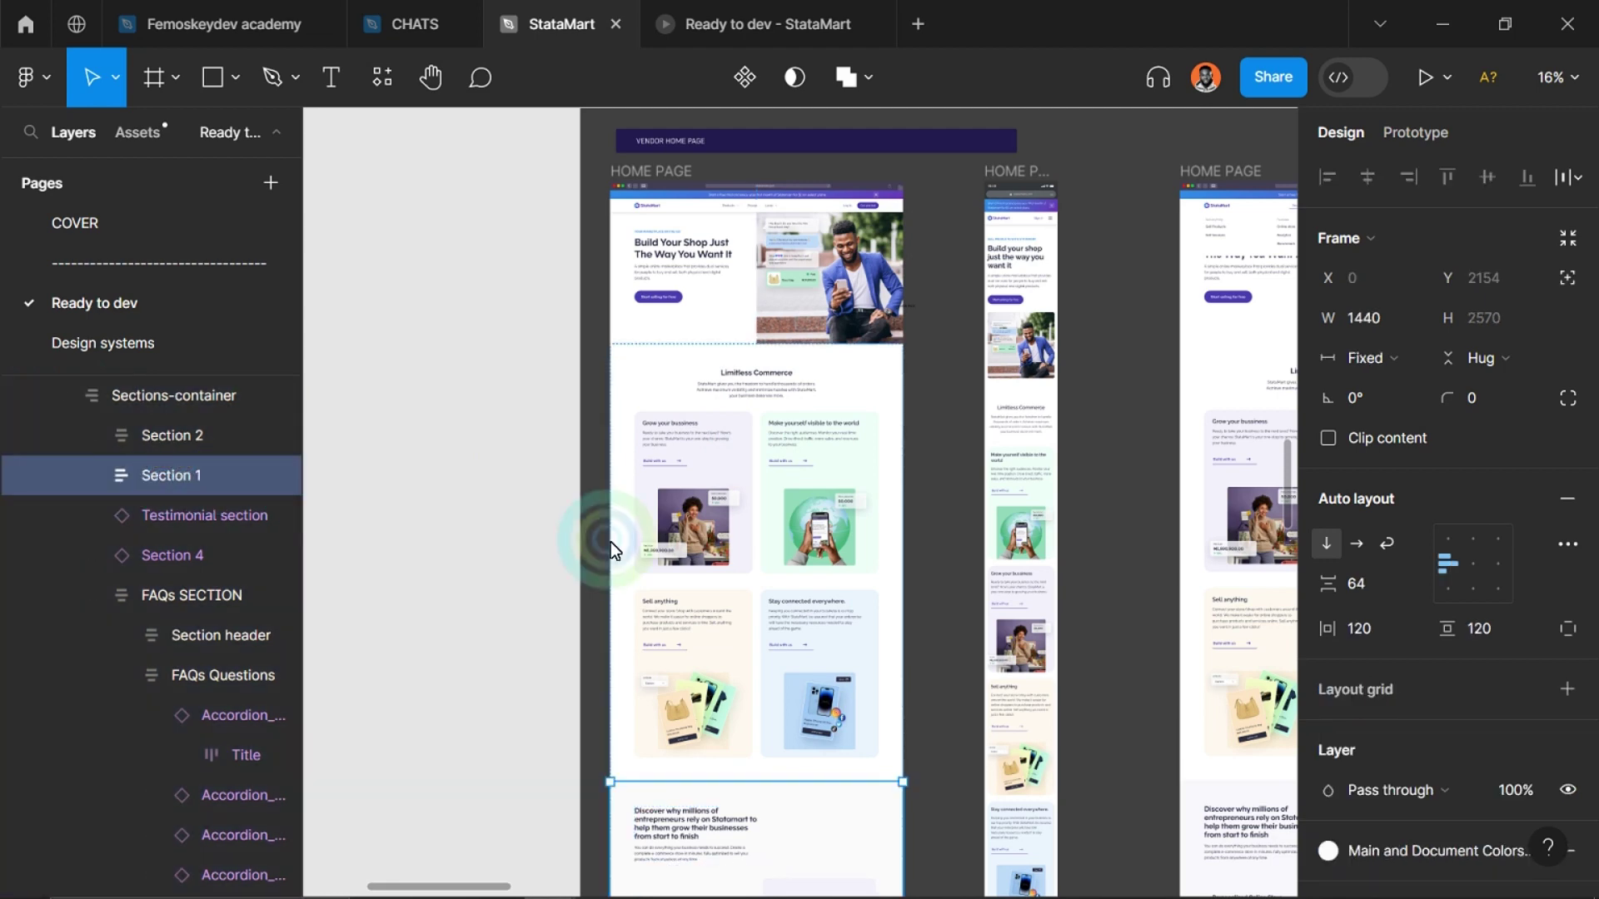
pyautogui.scroll(-3, 644, 548)
pyautogui.scroll(3, 677, 575)
pyautogui.click(732, 492)
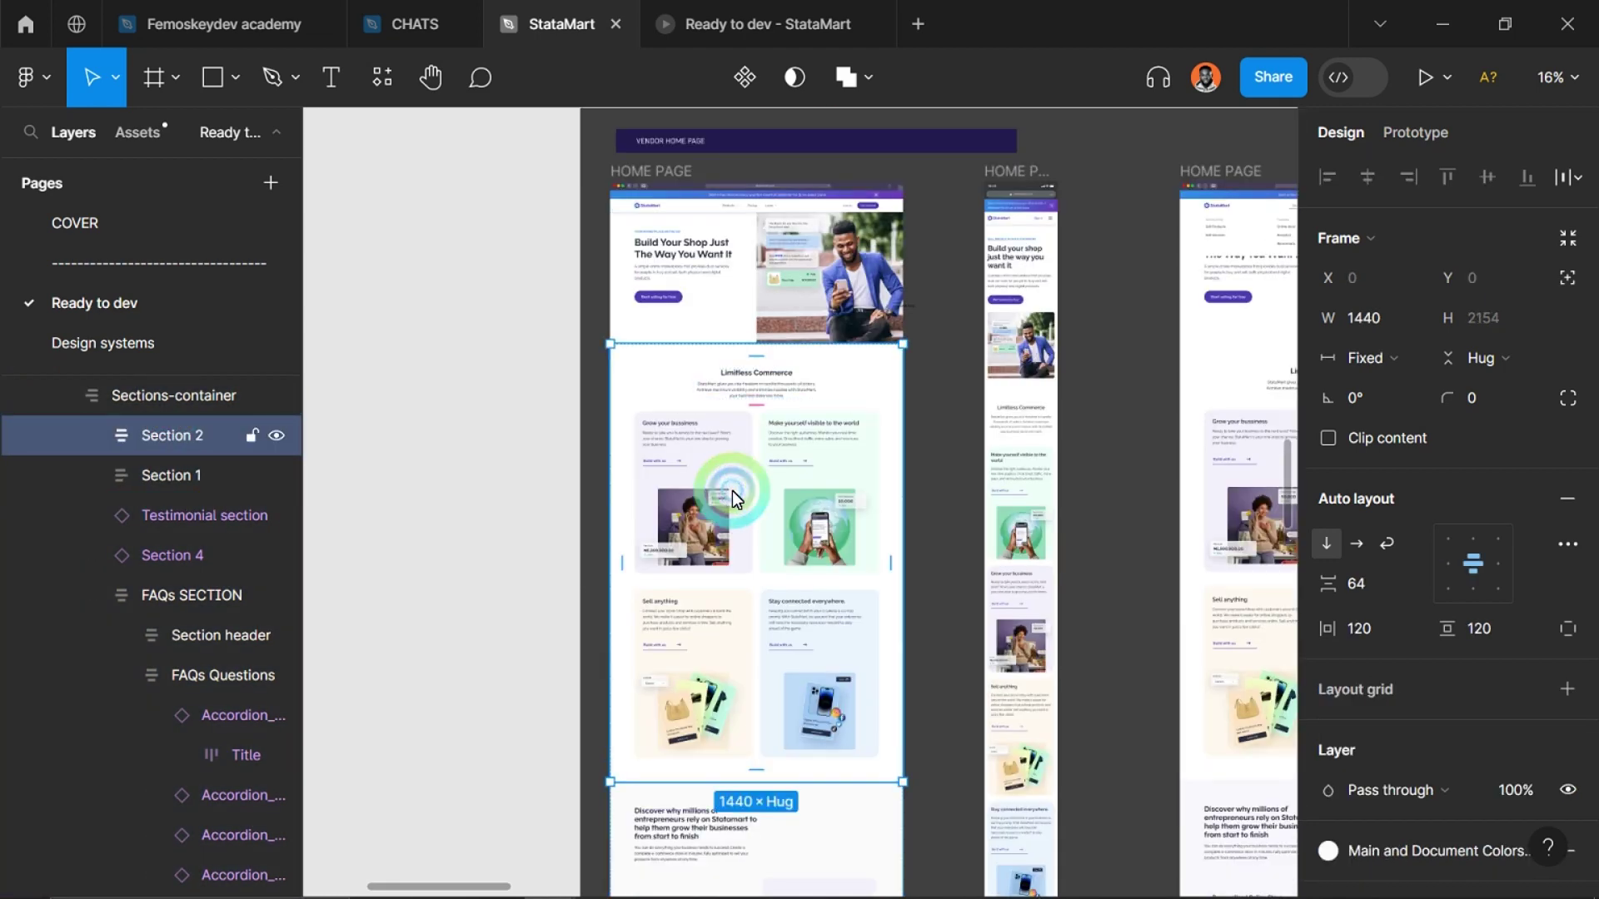
pyautogui.scroll(-3, 732, 491)
pyautogui.click(706, 676)
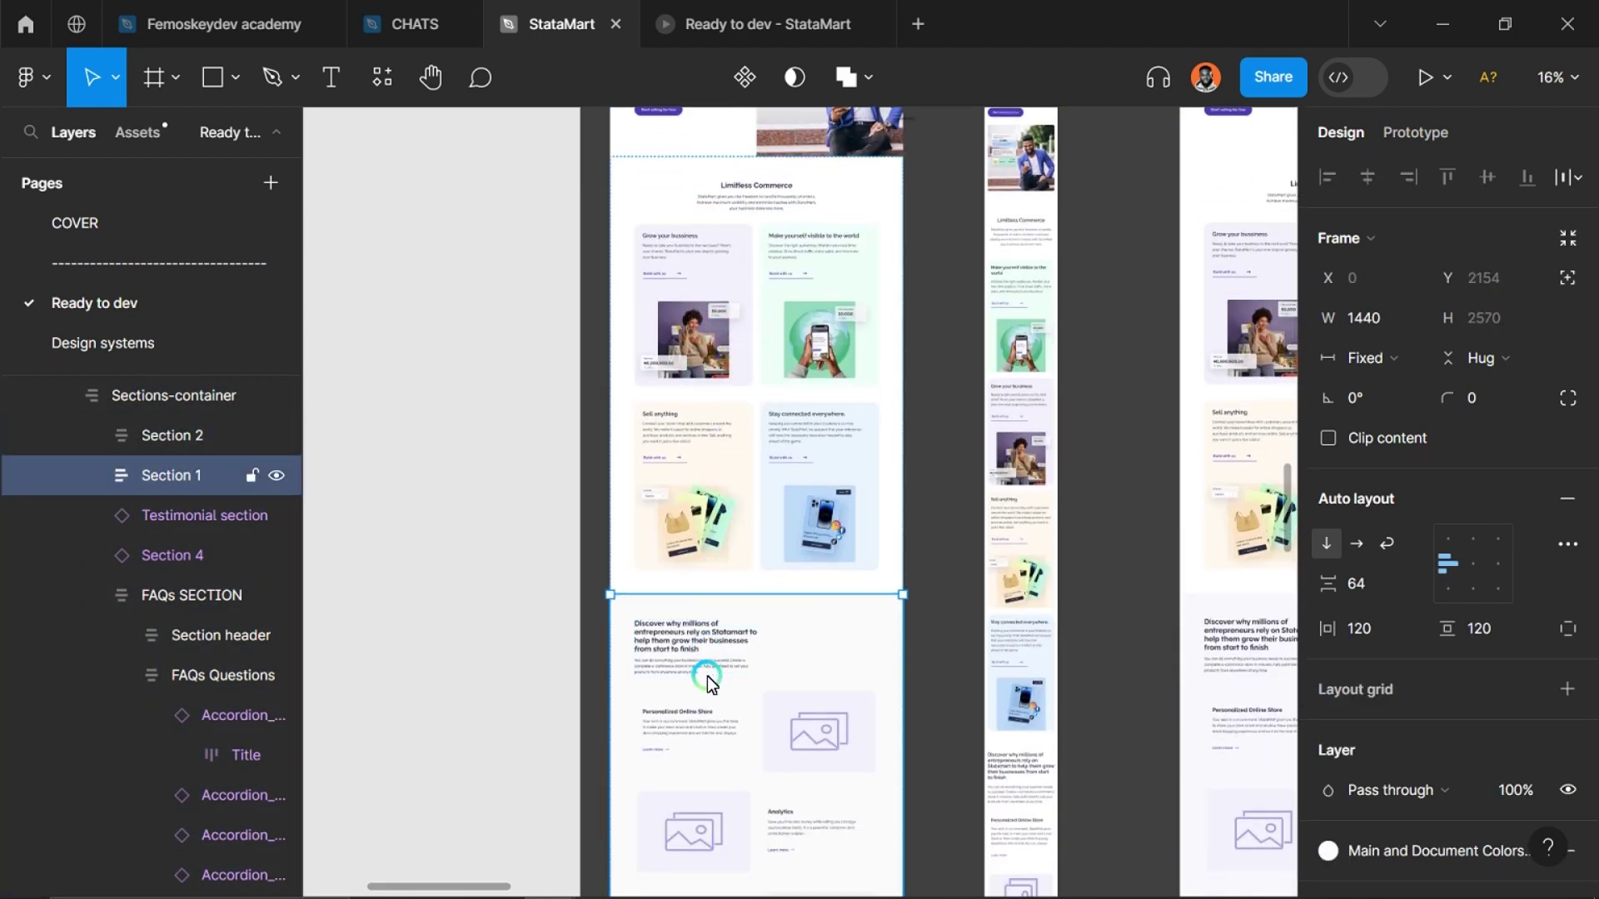
pyautogui.scroll(-8, 707, 676)
pyautogui.click(700, 719)
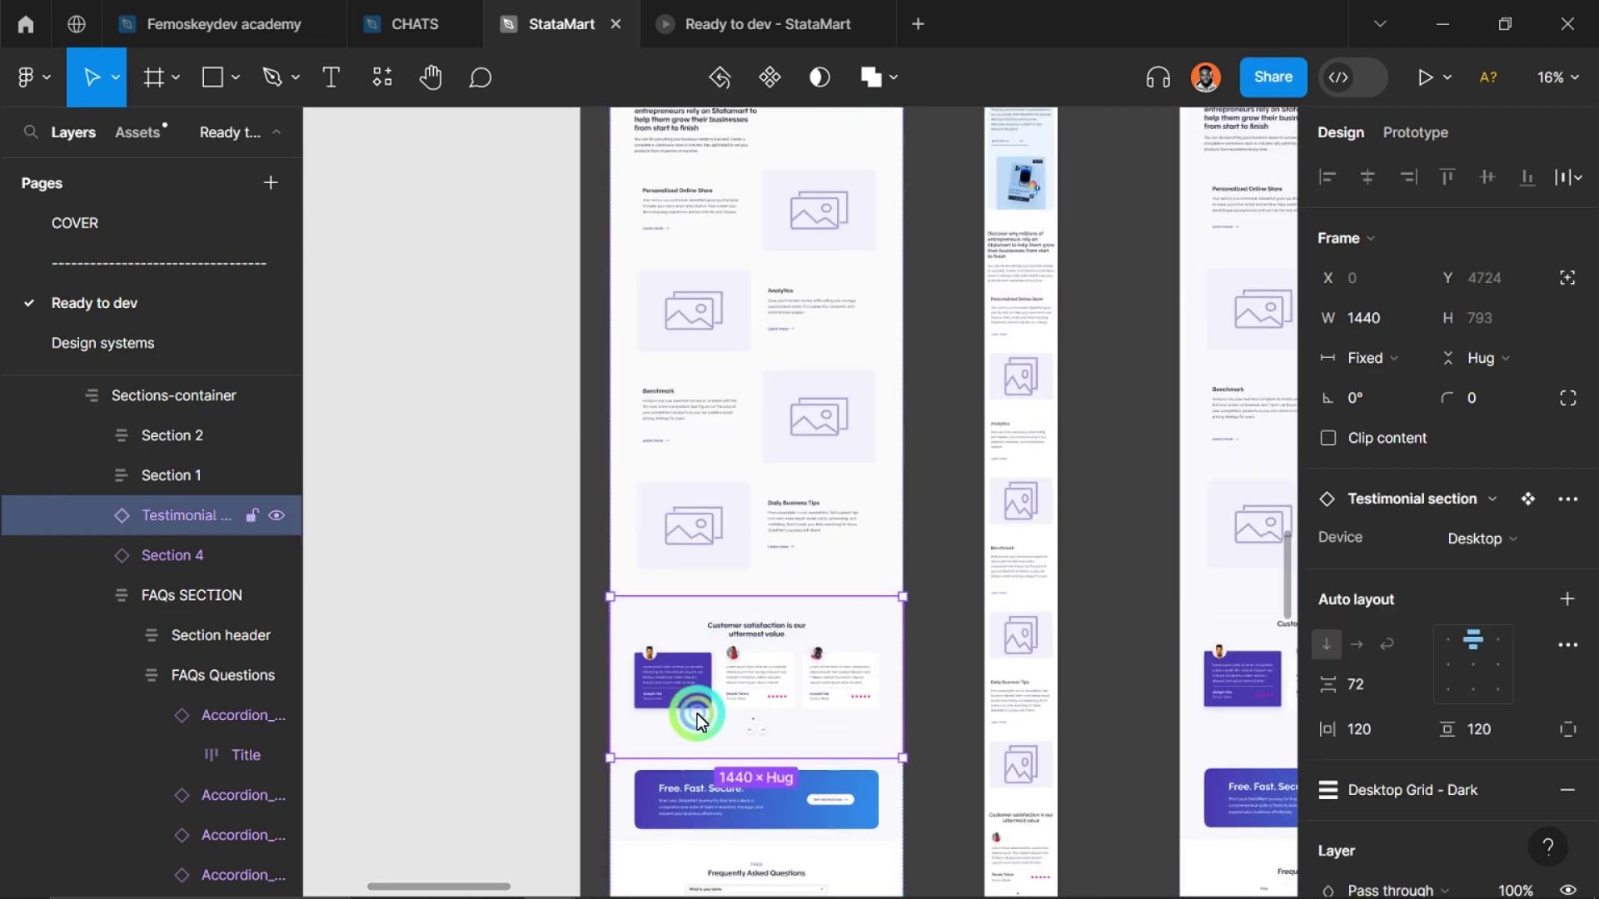
pyautogui.scroll(-5, 698, 716)
pyautogui.click(742, 522)
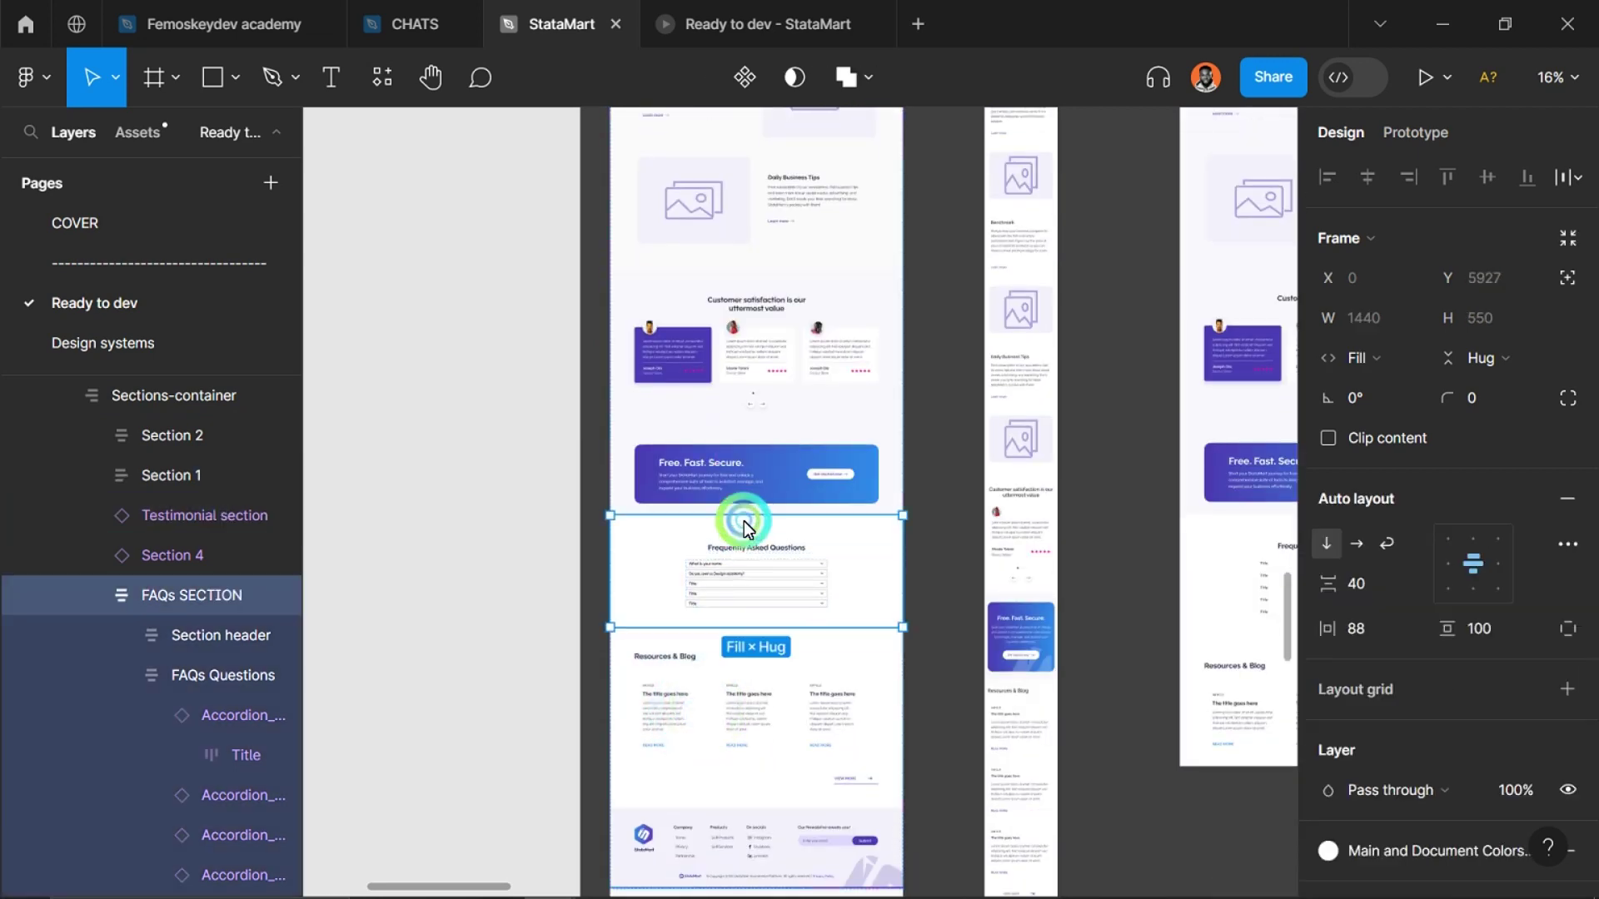
pyautogui.click(761, 456)
pyautogui.click(764, 599)
pyautogui.scroll(-2, 768, 601)
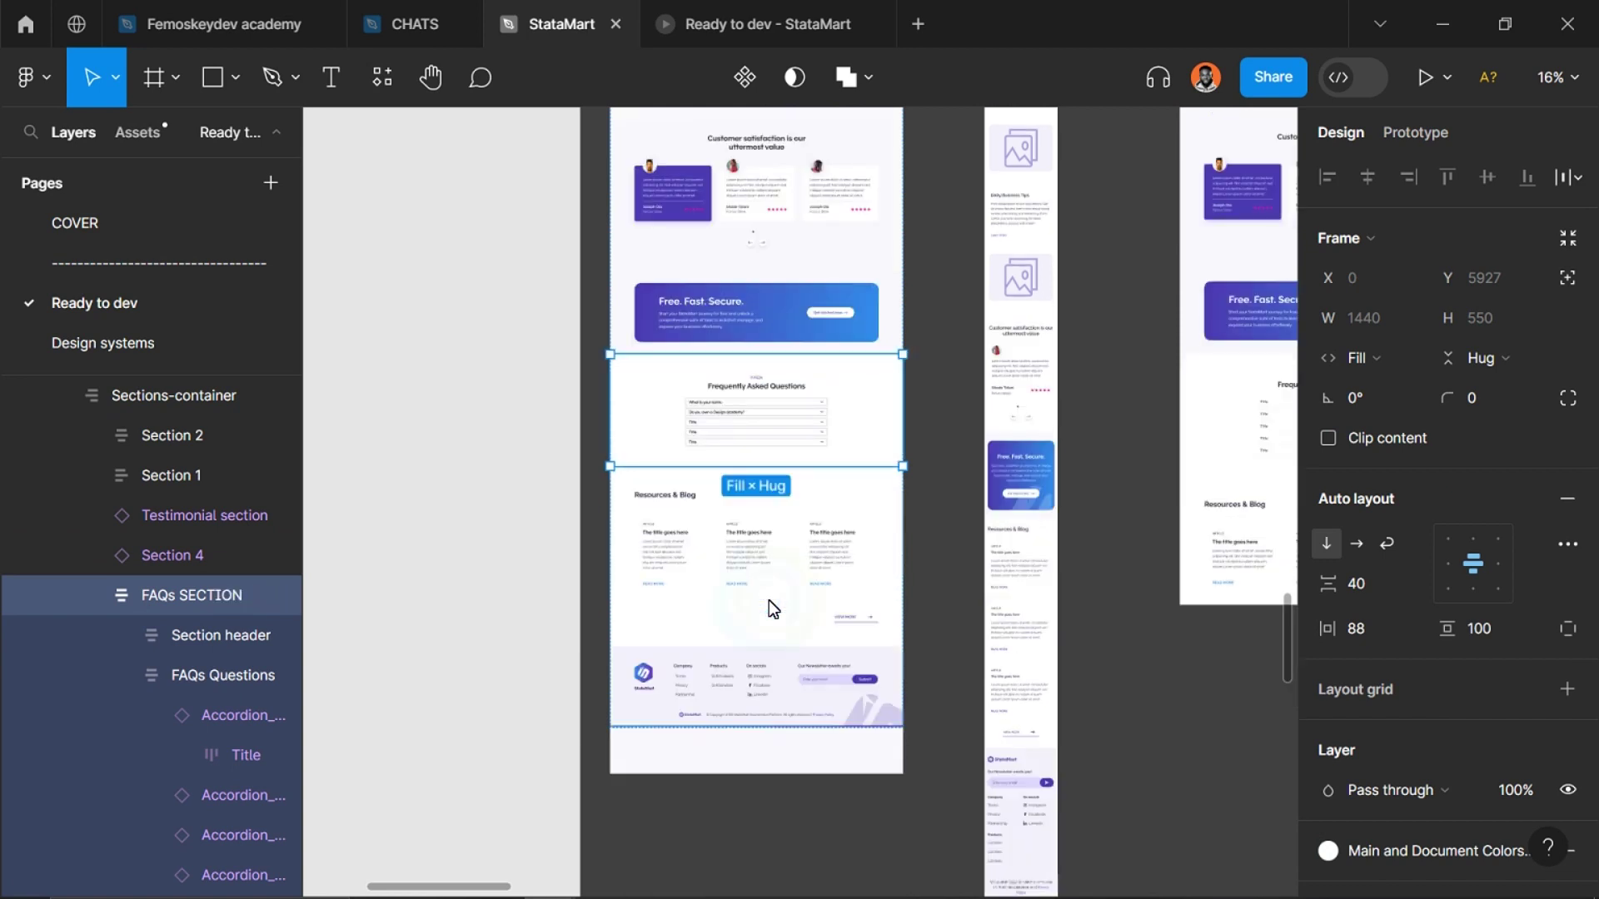
pyautogui.click(758, 542)
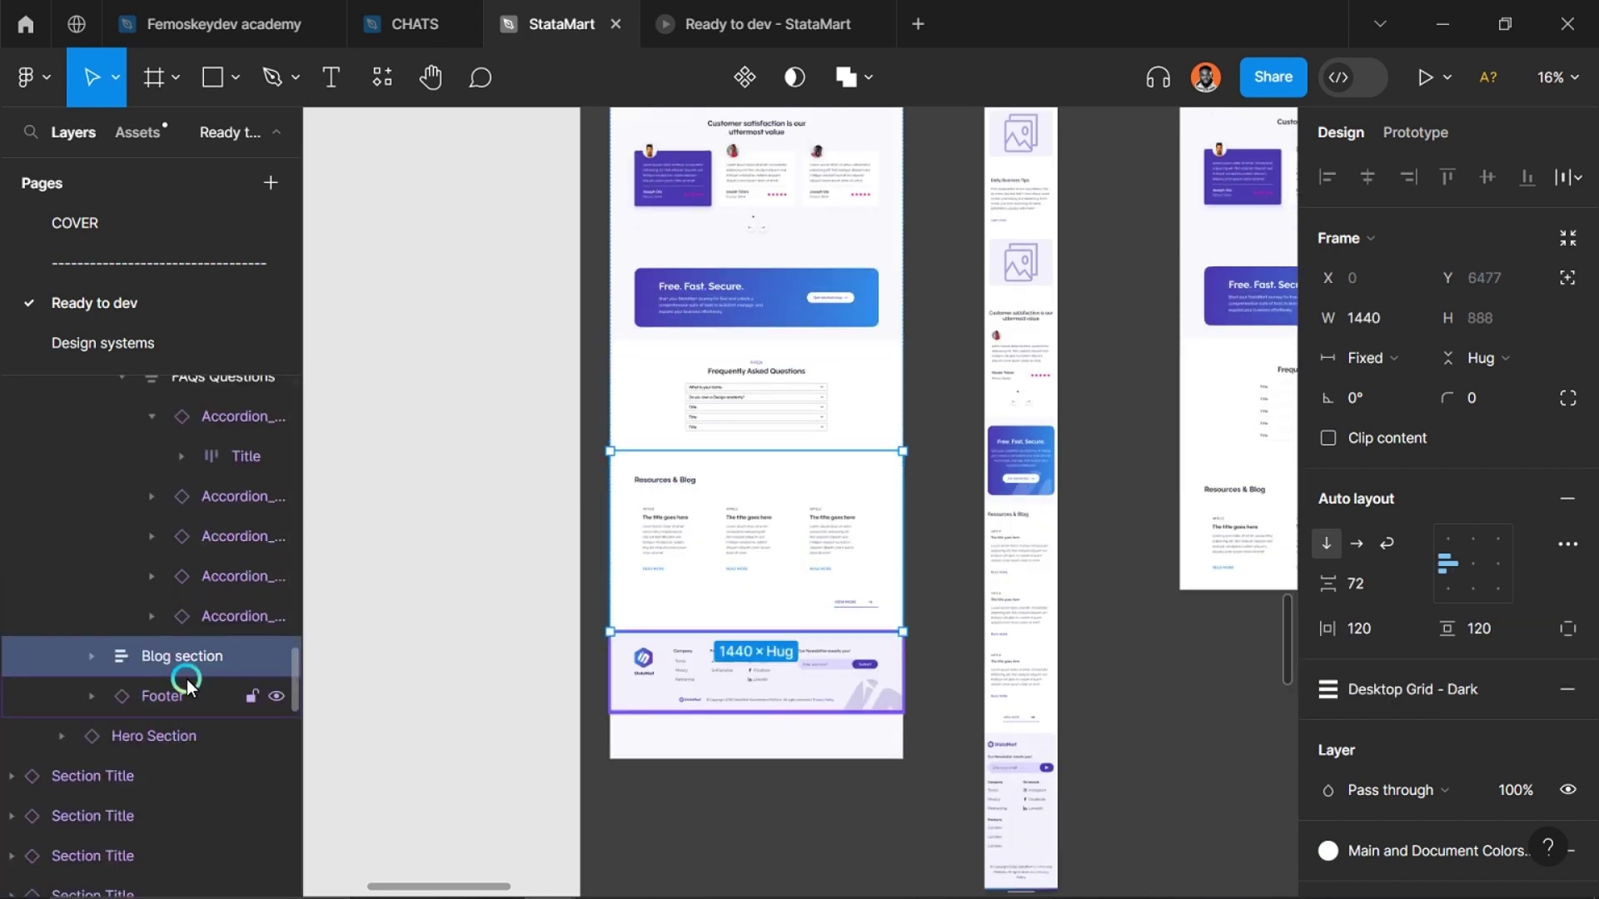
pyautogui.click(717, 691)
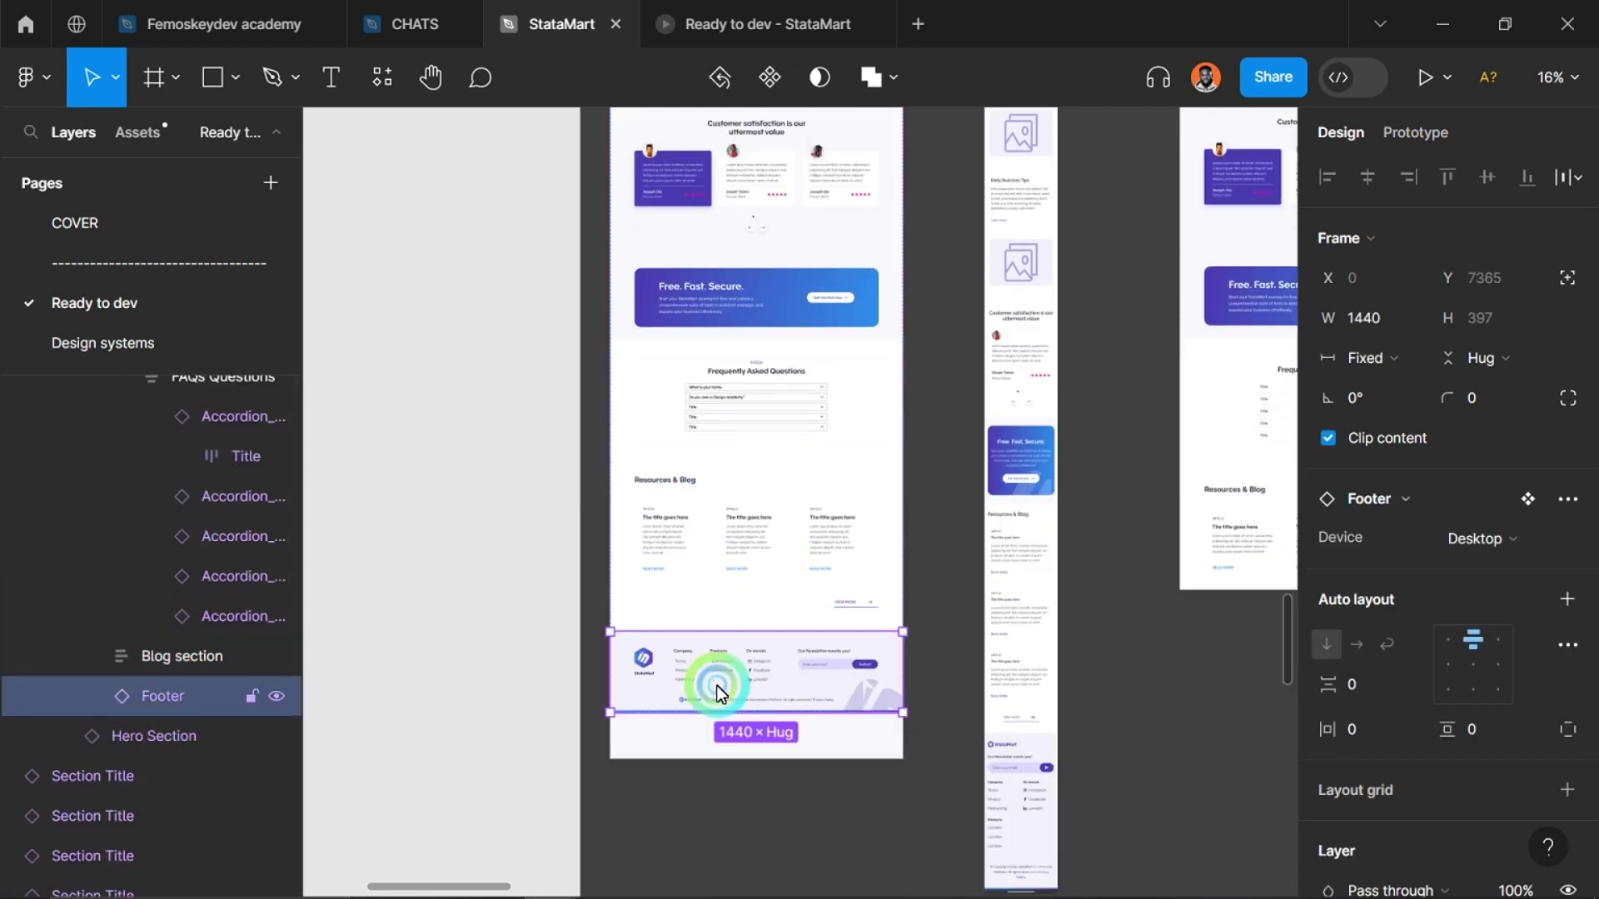
pyautogui.click(632, 736)
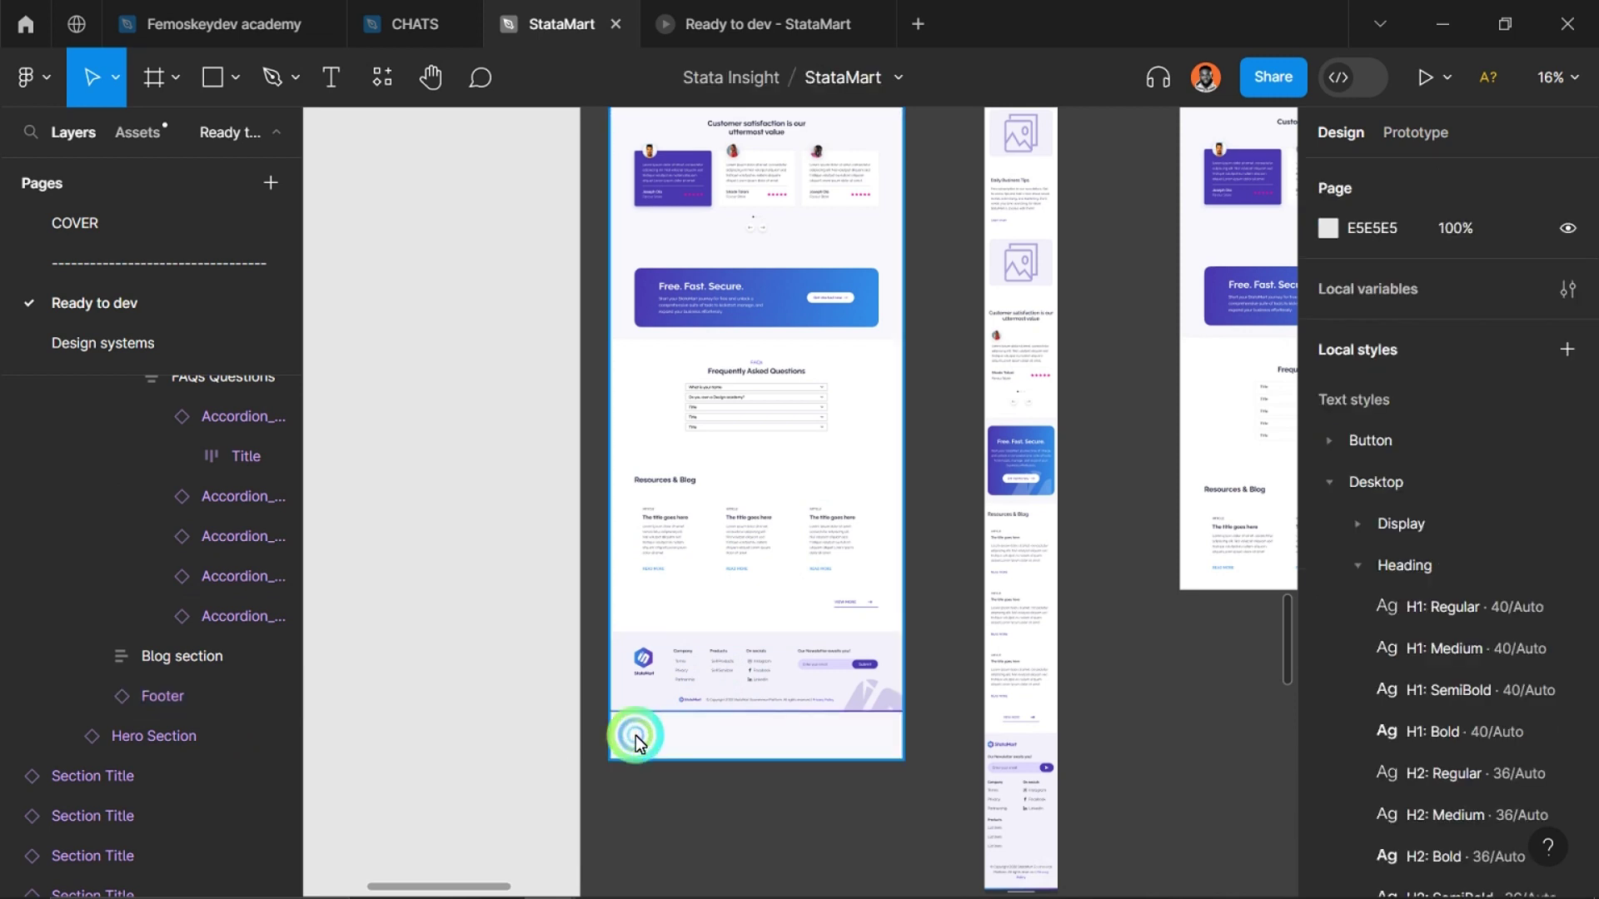
# Step: Shorten the HOME PAGE frame to 1440 × 8561 ending at the footer, then preview it as a prototype
pyautogui.moveTo(643, 760); pyautogui.dragTo(684, 726)
pyautogui.scroll(10, 684, 718)
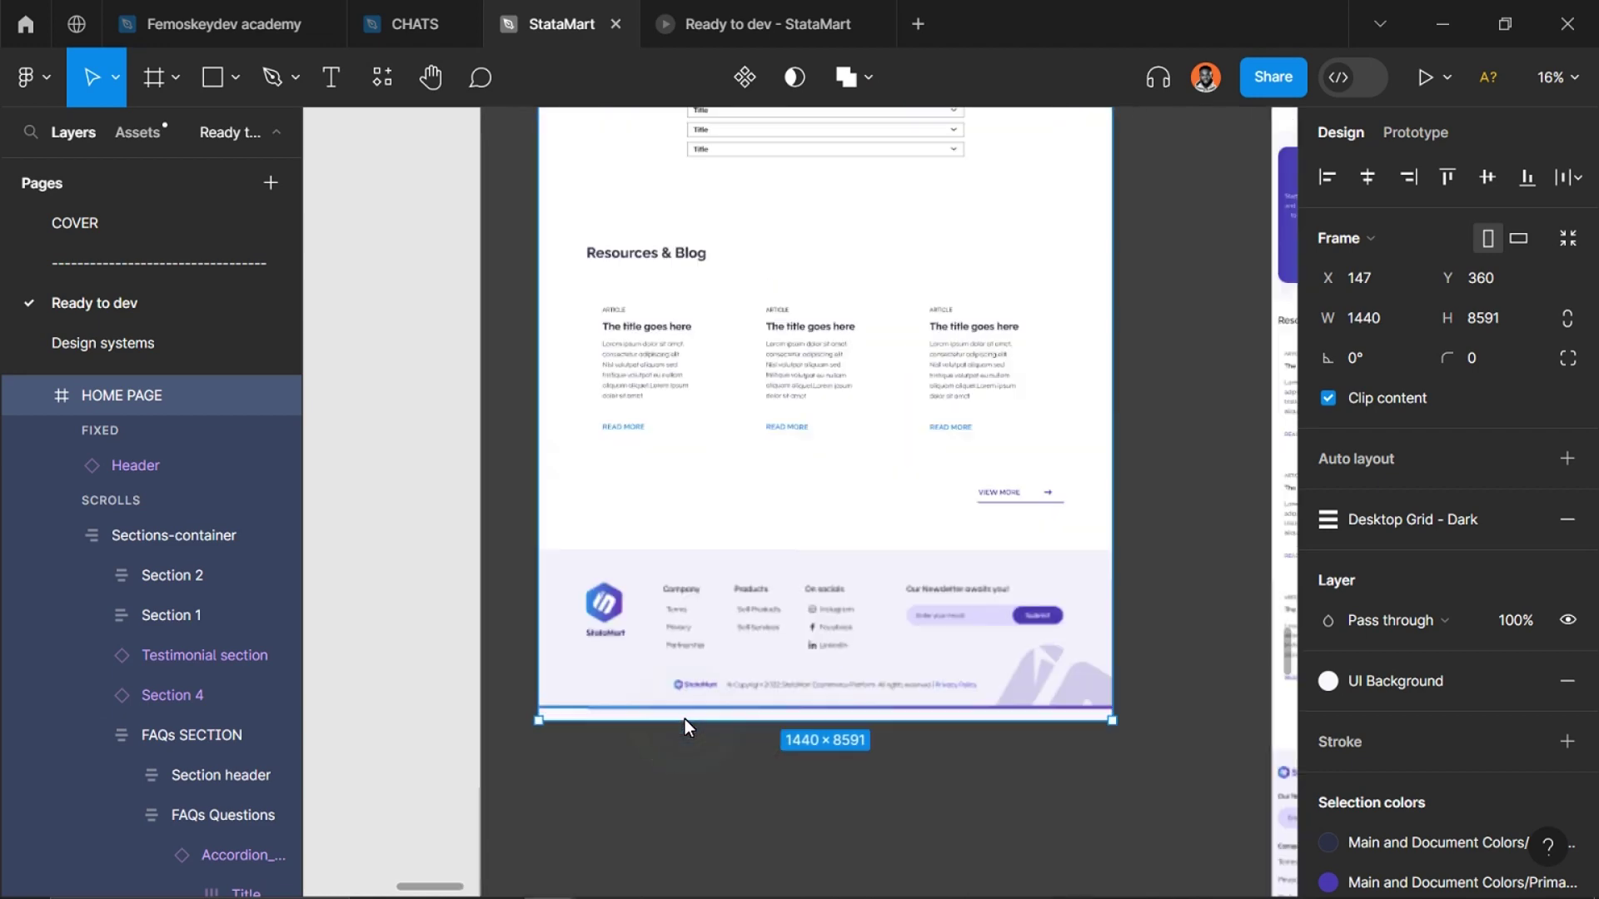
pyautogui.moveTo(699, 706); pyautogui.dragTo(705, 687)
pyautogui.scroll(-10, 697, 756)
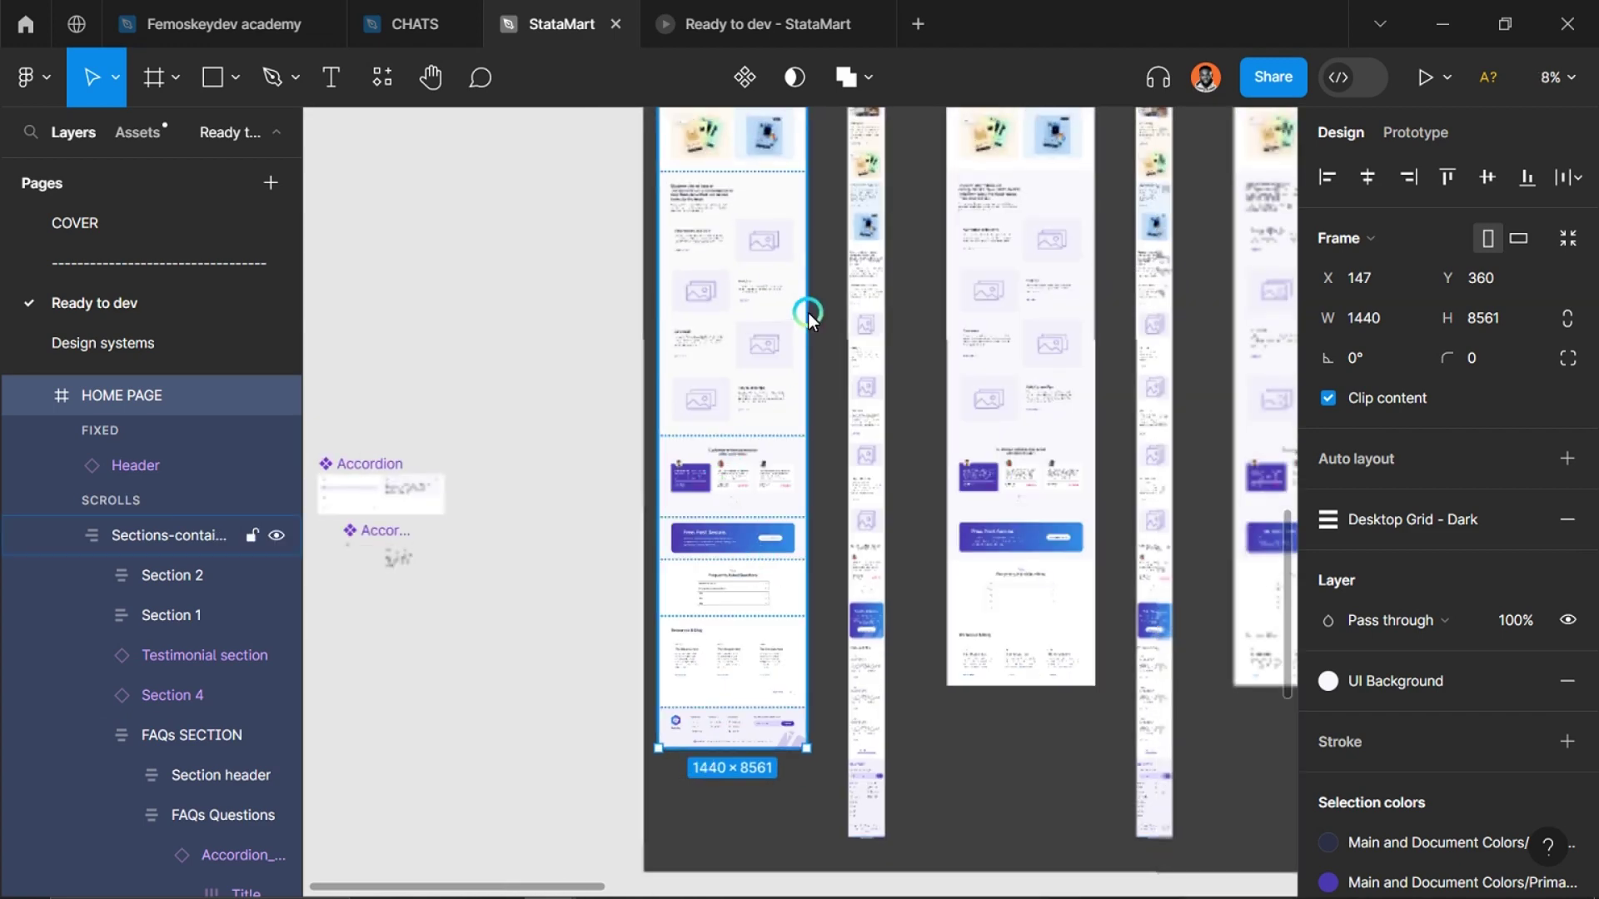
pyautogui.scroll(3, 729, 498)
pyautogui.scroll(3, 729, 500)
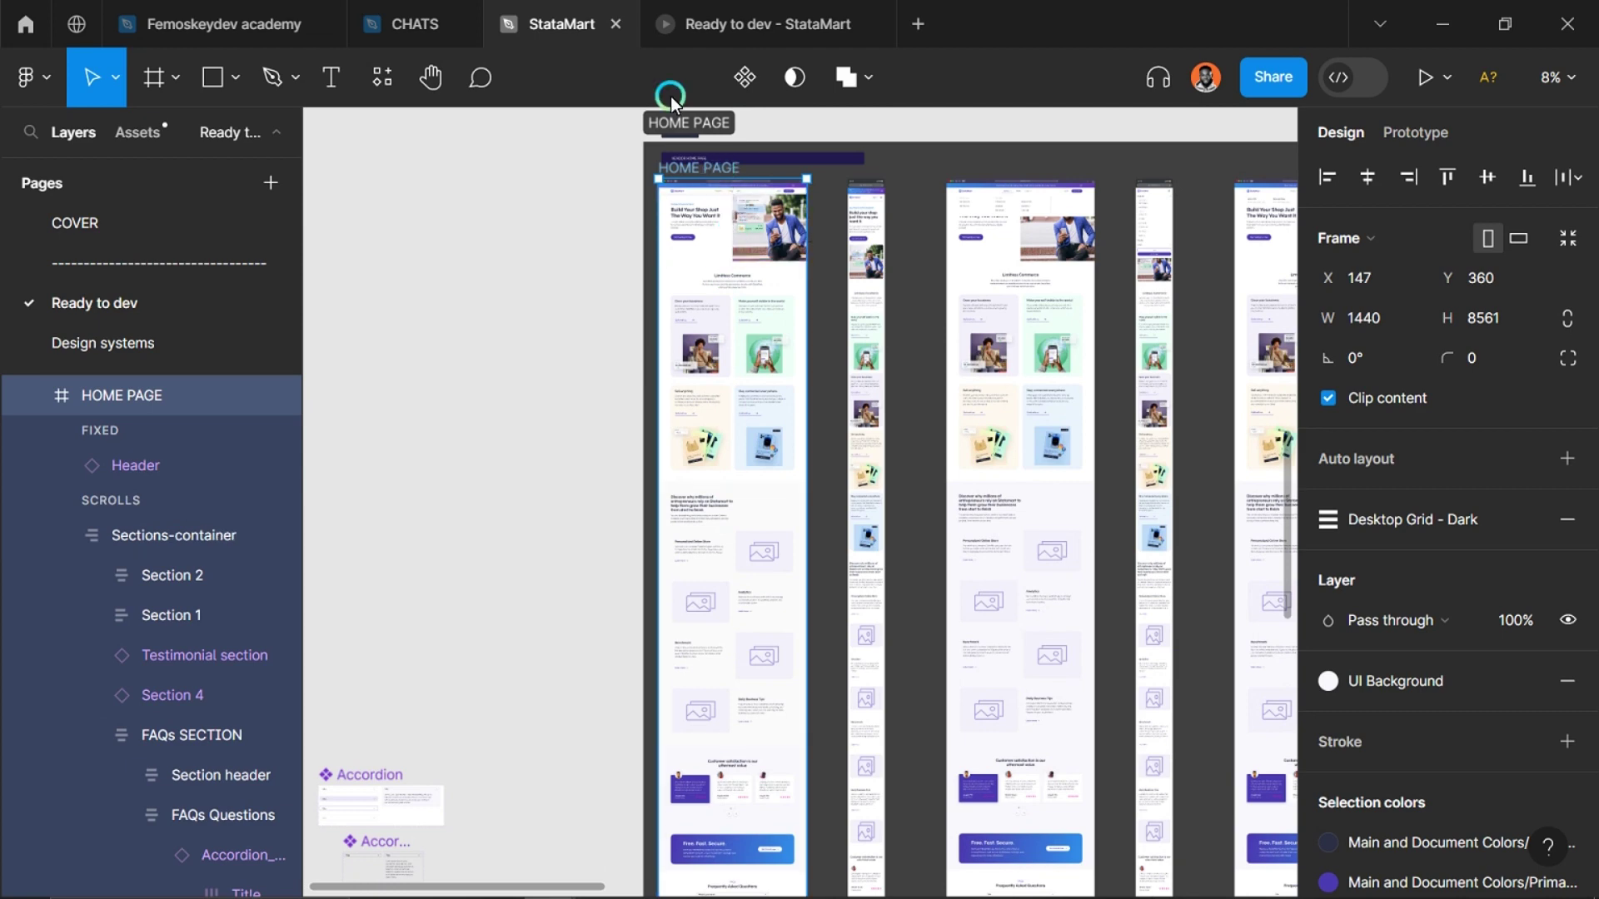
pyautogui.click(699, 34)
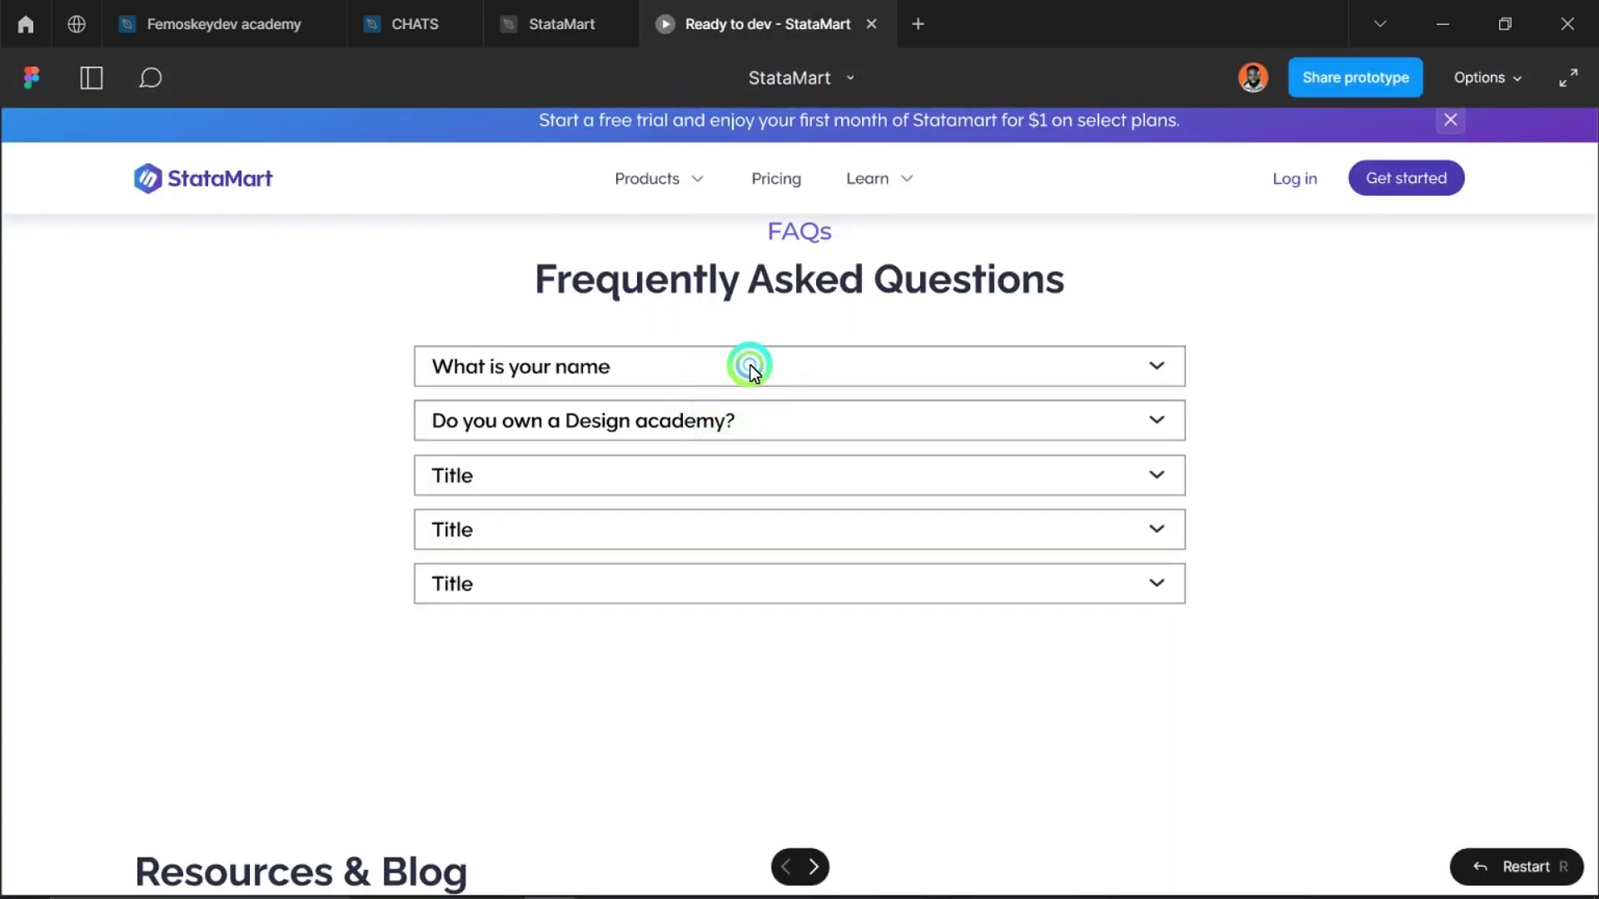
# Step: Expand and collapse both the 'What is your name' and Design academy FAQs in the prototype
pyautogui.click(750, 364)
pyautogui.click(805, 372)
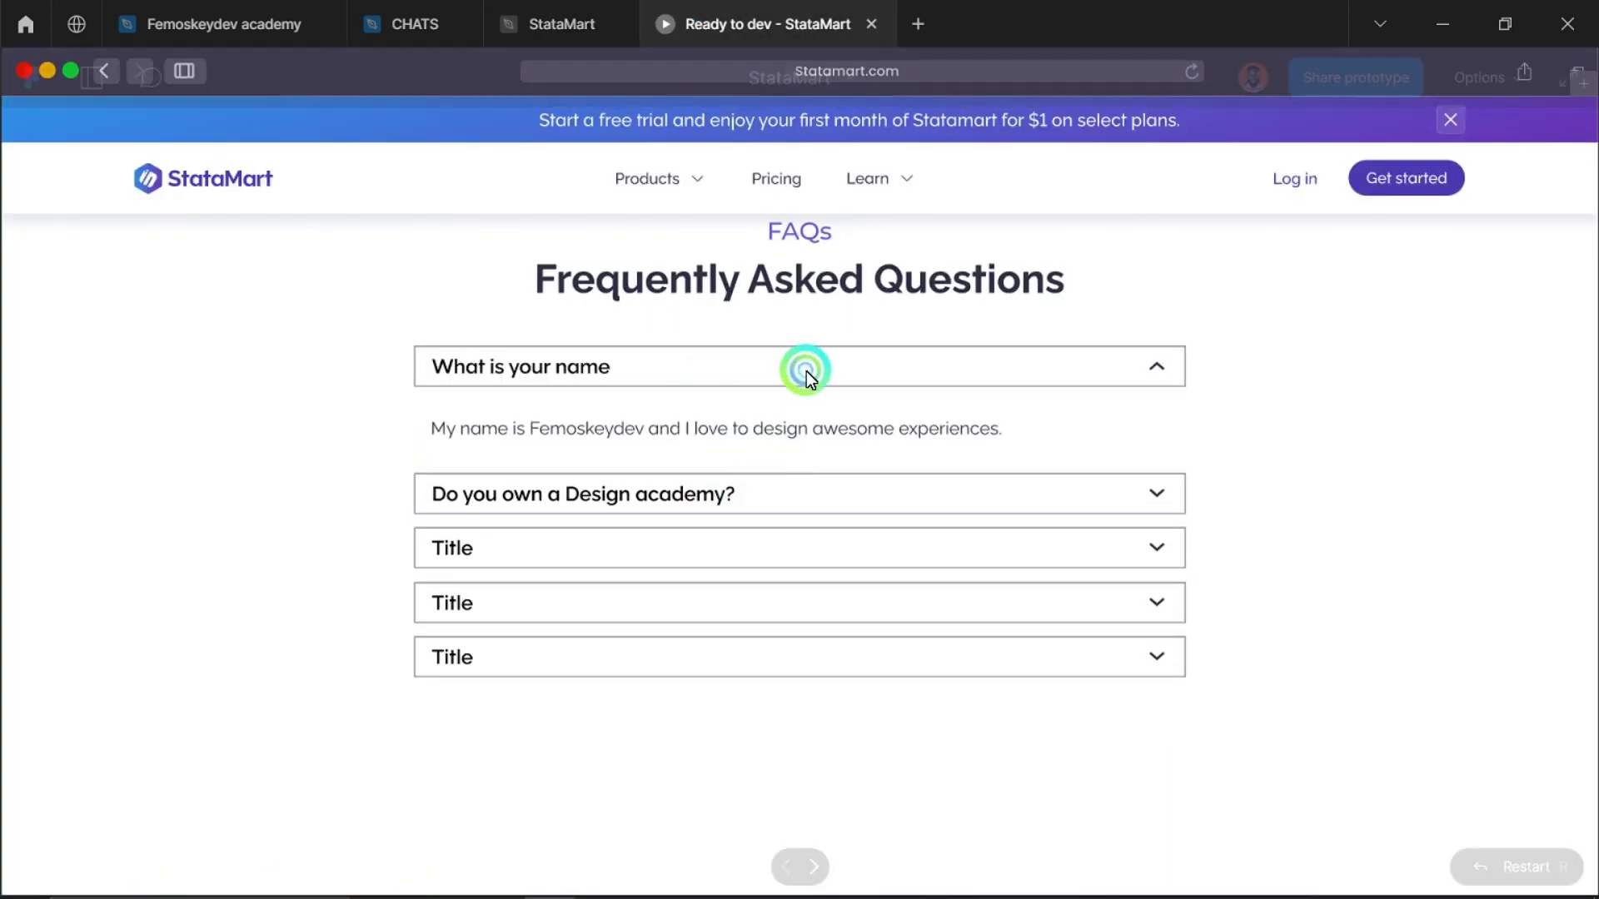
pyautogui.click(786, 427)
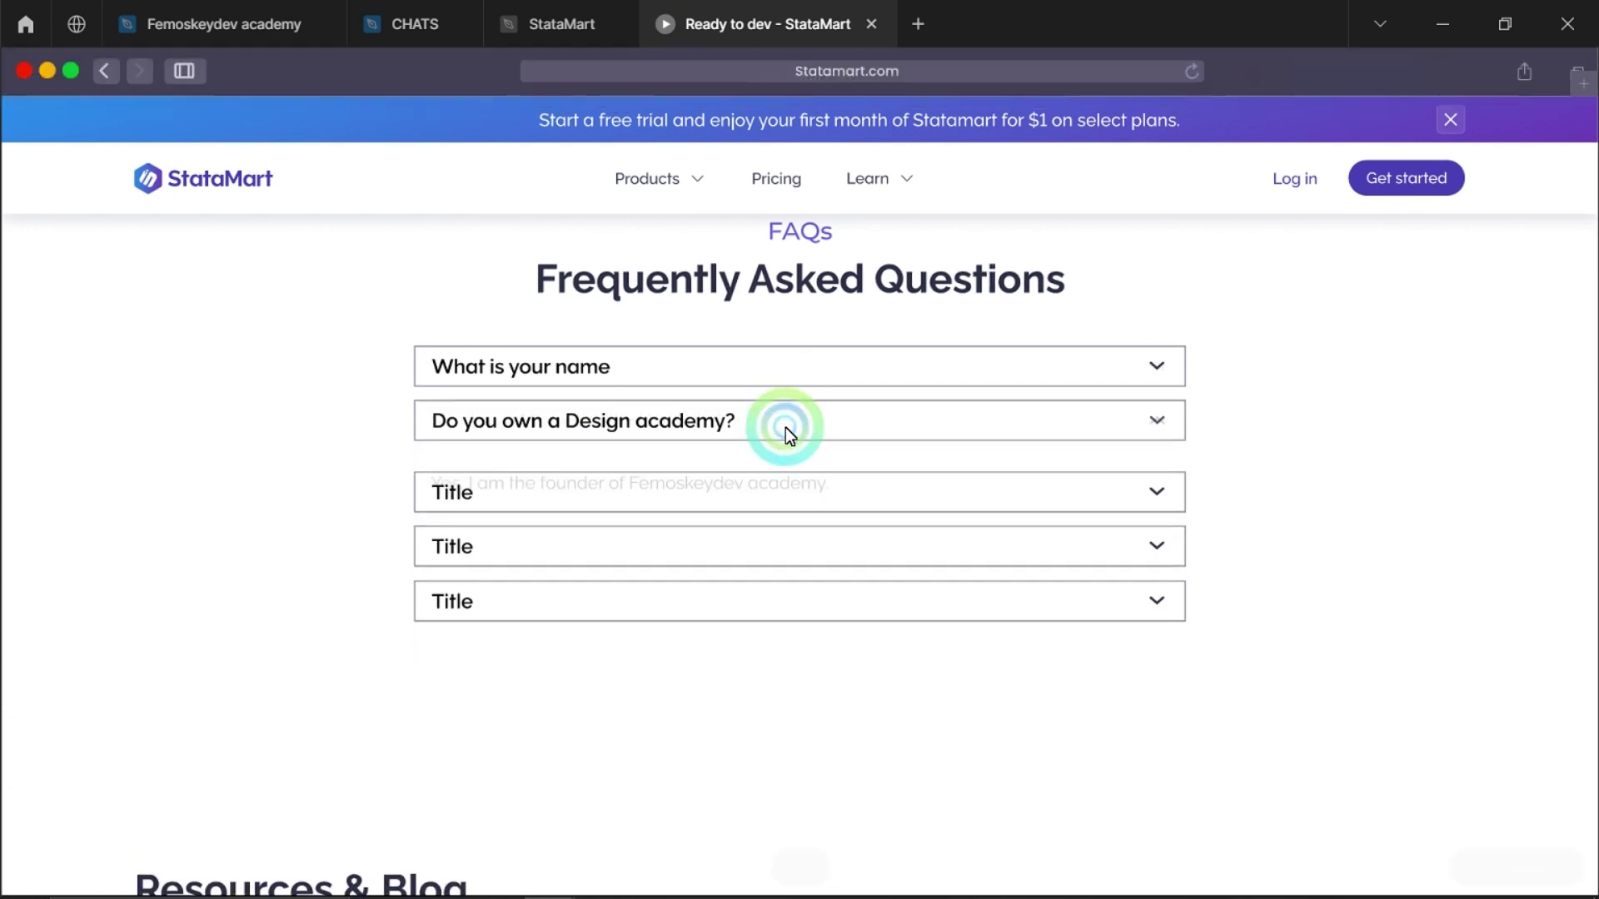
pyautogui.click(786, 427)
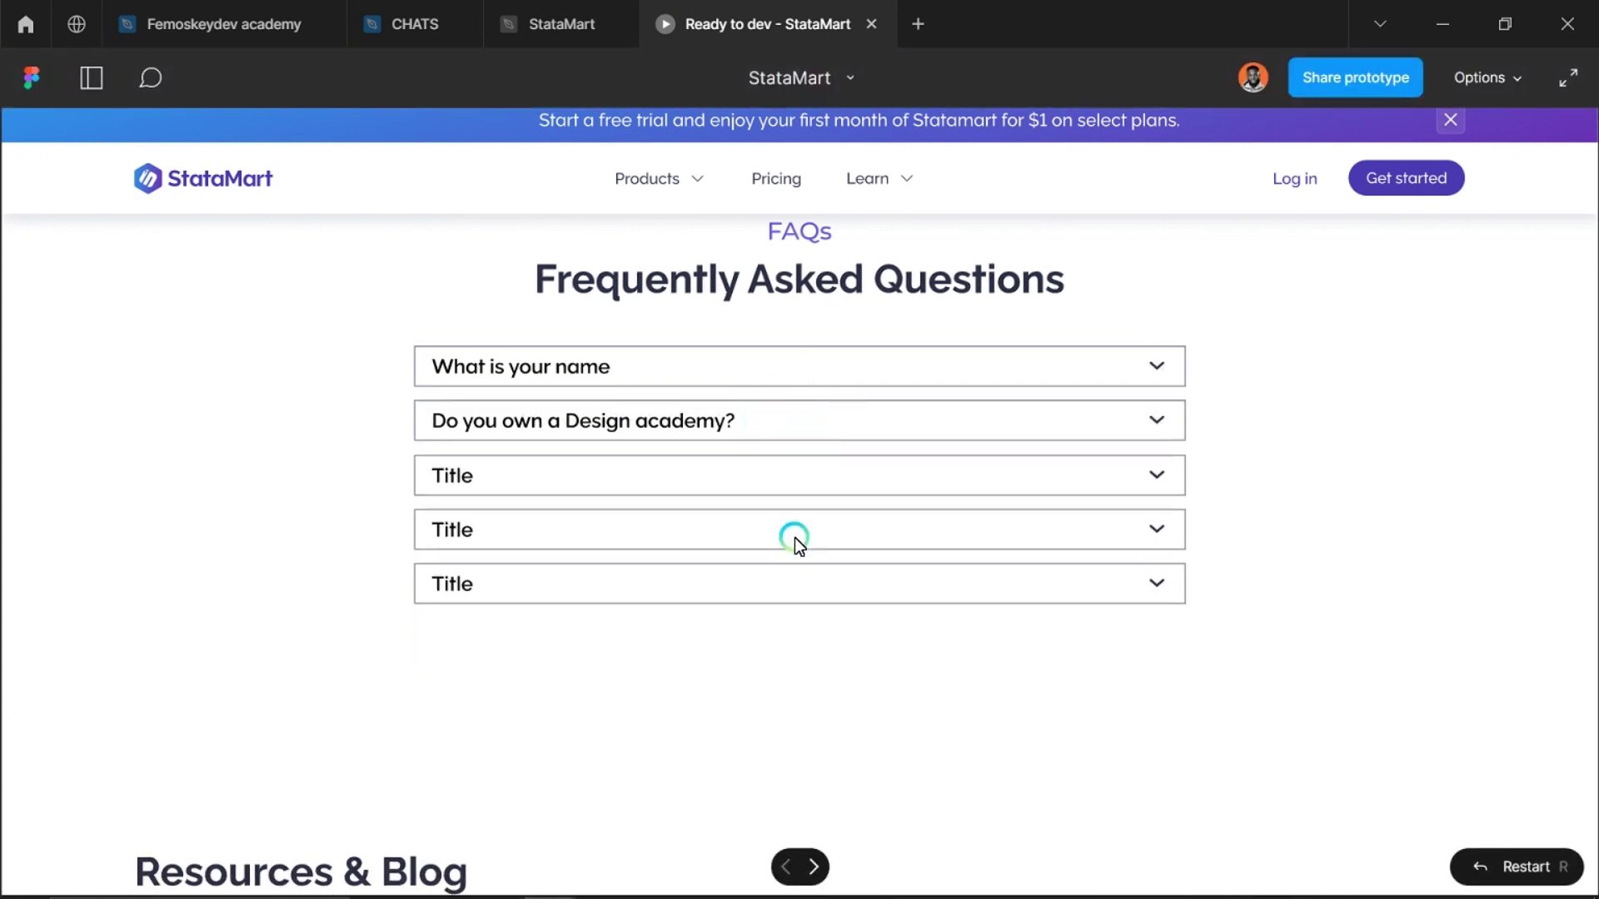
pyautogui.scroll(-10, 794, 537)
pyautogui.scroll(-3, 794, 537)
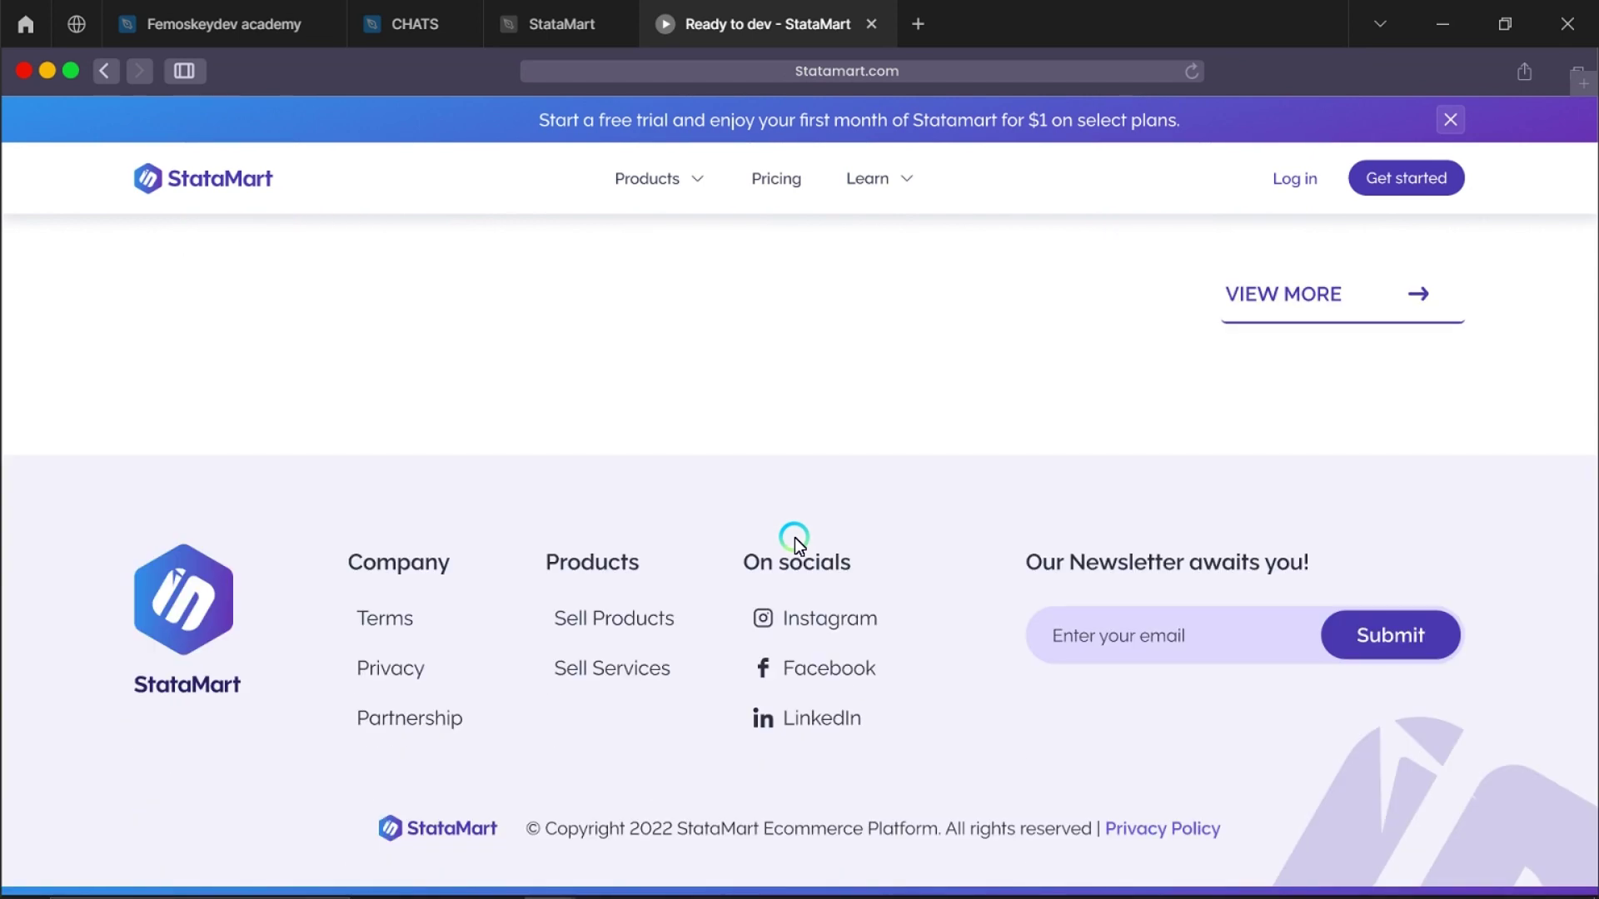
pyautogui.scroll(10, 795, 538)
pyautogui.scroll(2, 795, 538)
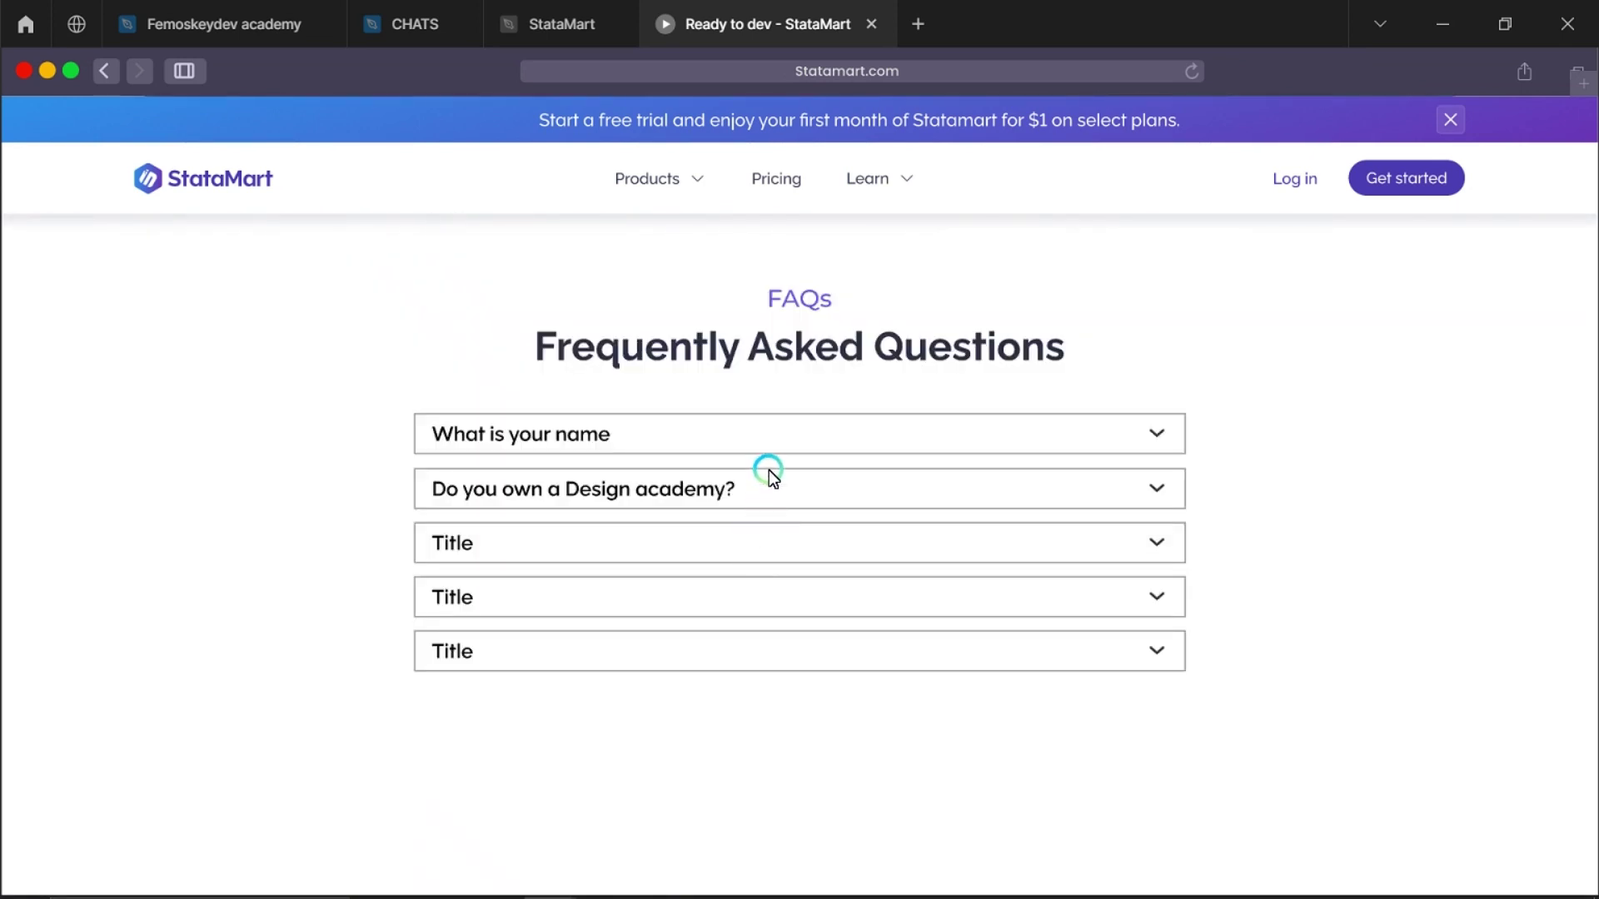
# Step: Reopen and close the 'What is your name' answer, scroll the page, then return to the design canvas
pyautogui.click(771, 439)
pyautogui.scroll(-10, 776, 481)
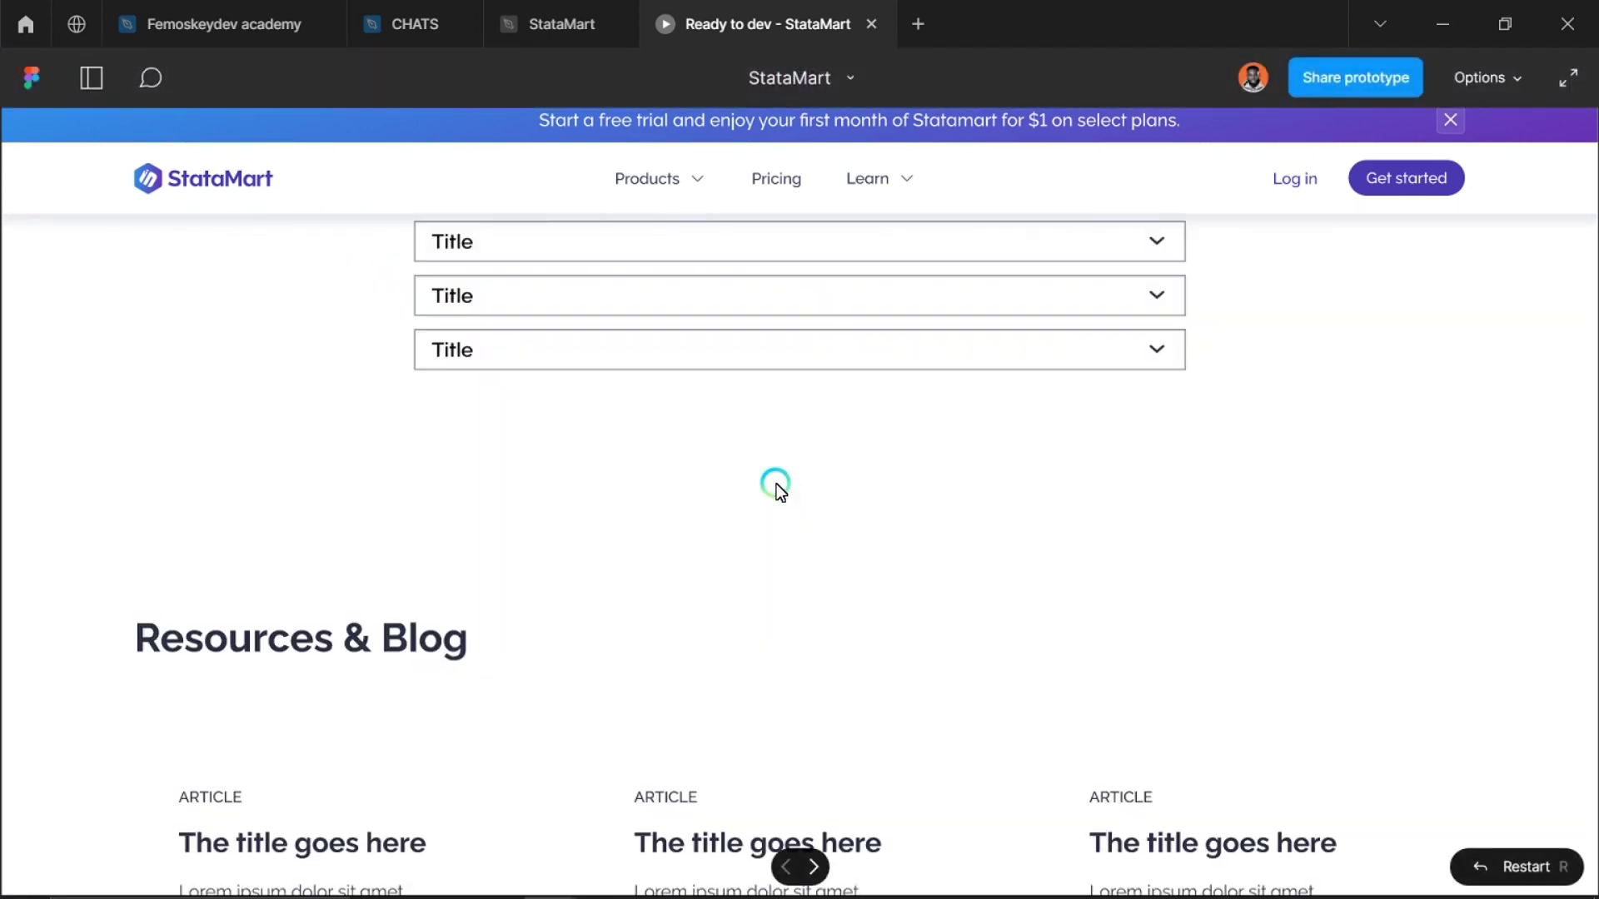
pyautogui.scroll(-4, 776, 483)
pyautogui.scroll(12, 772, 627)
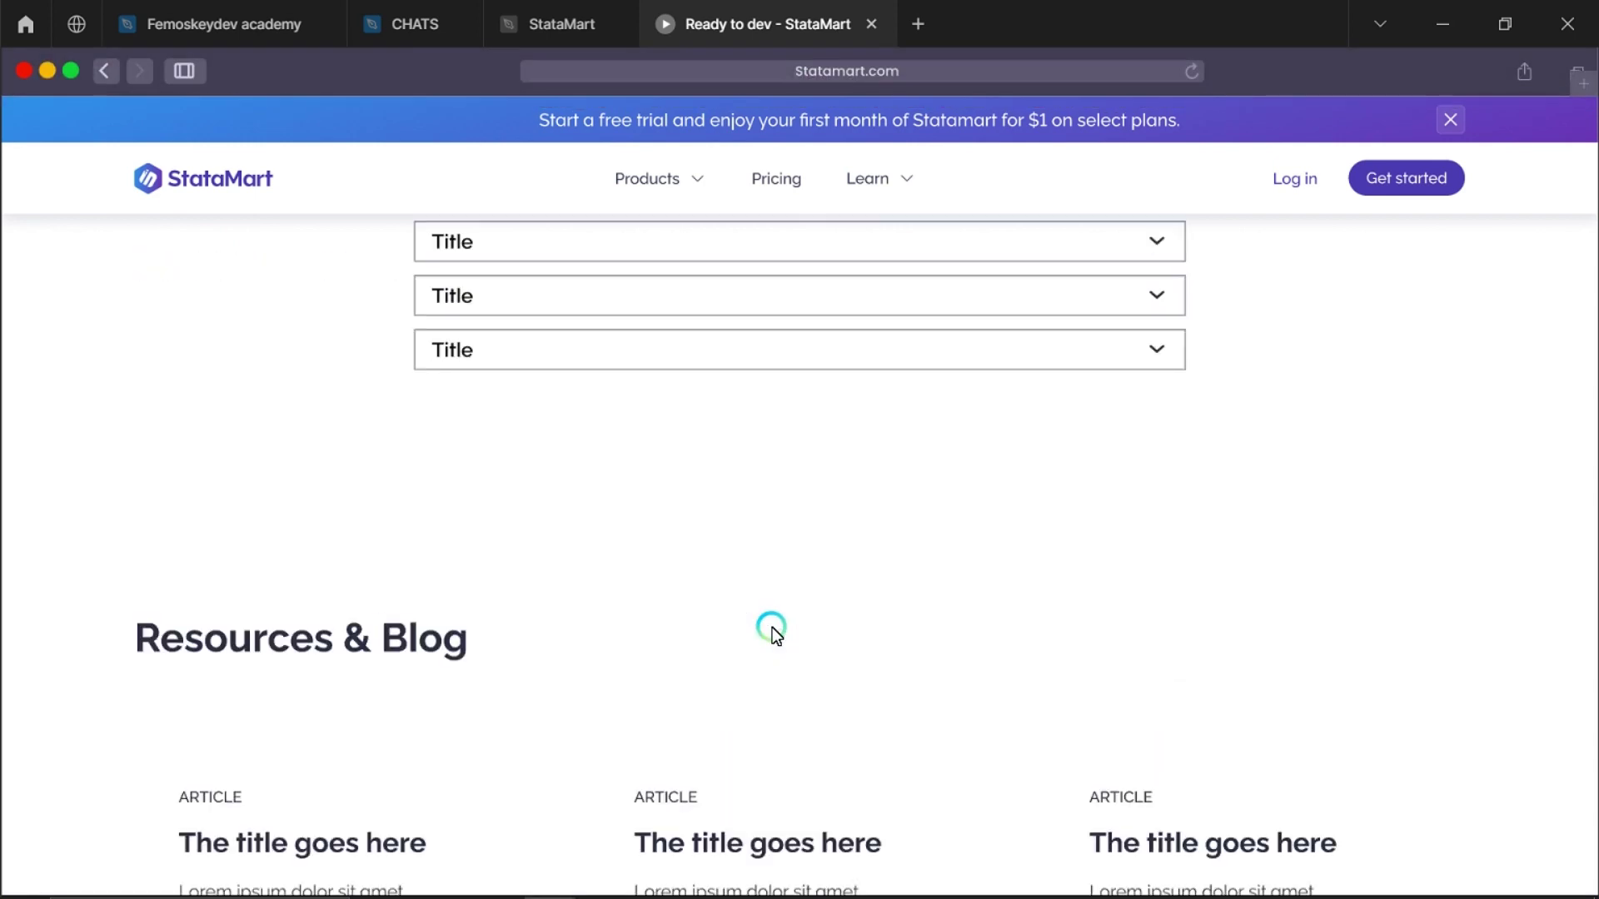
pyautogui.scroll(2, 721, 416)
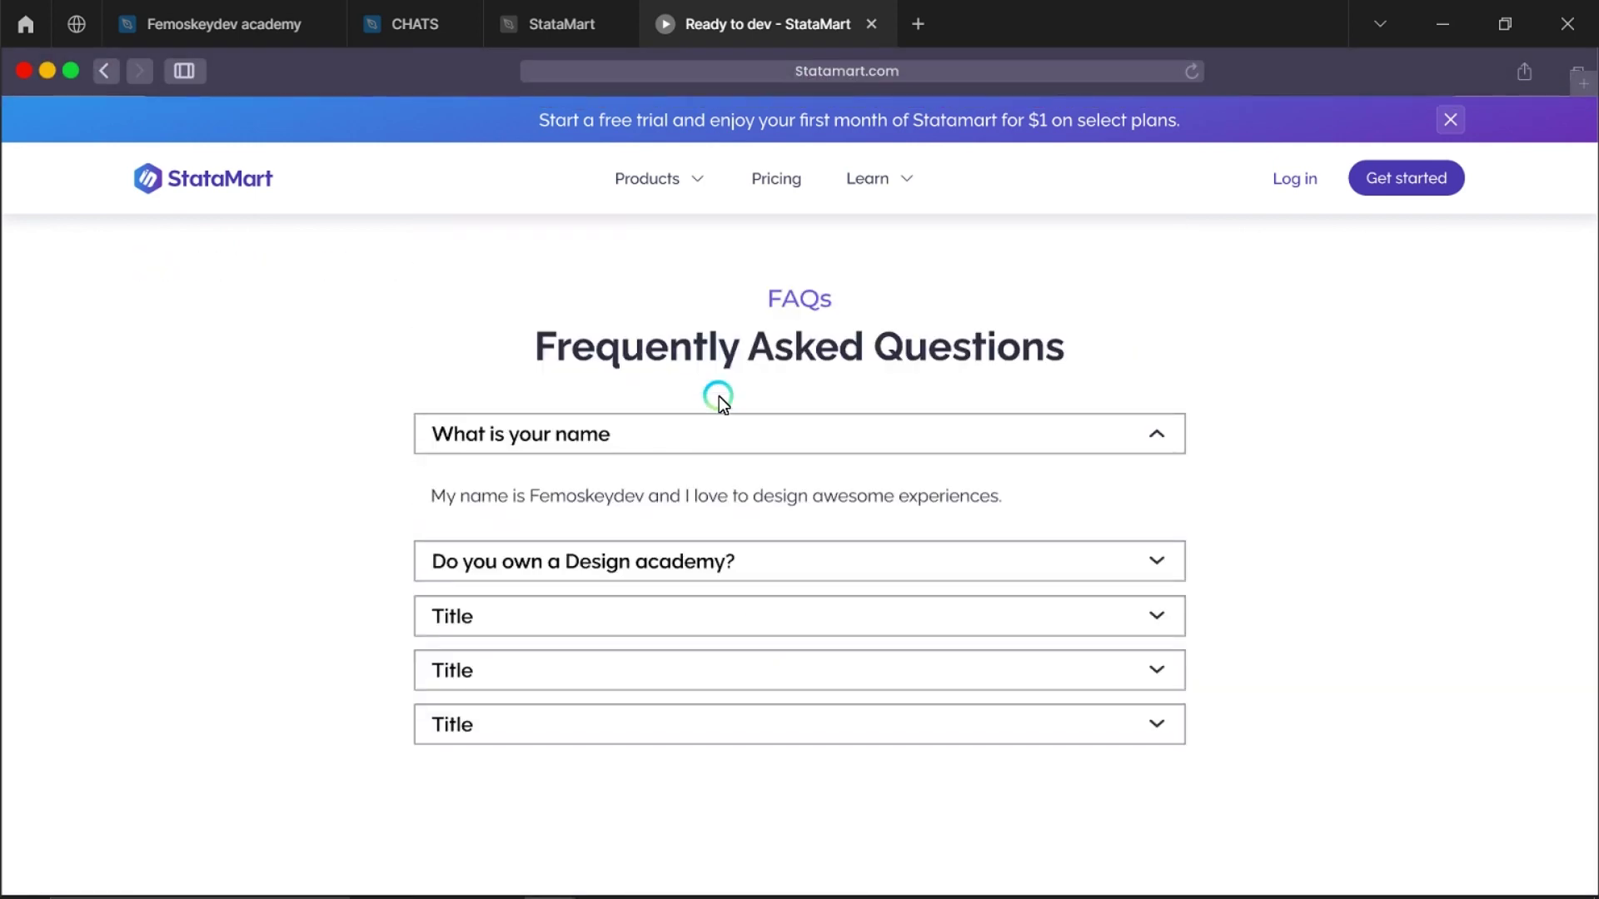
pyautogui.click(759, 442)
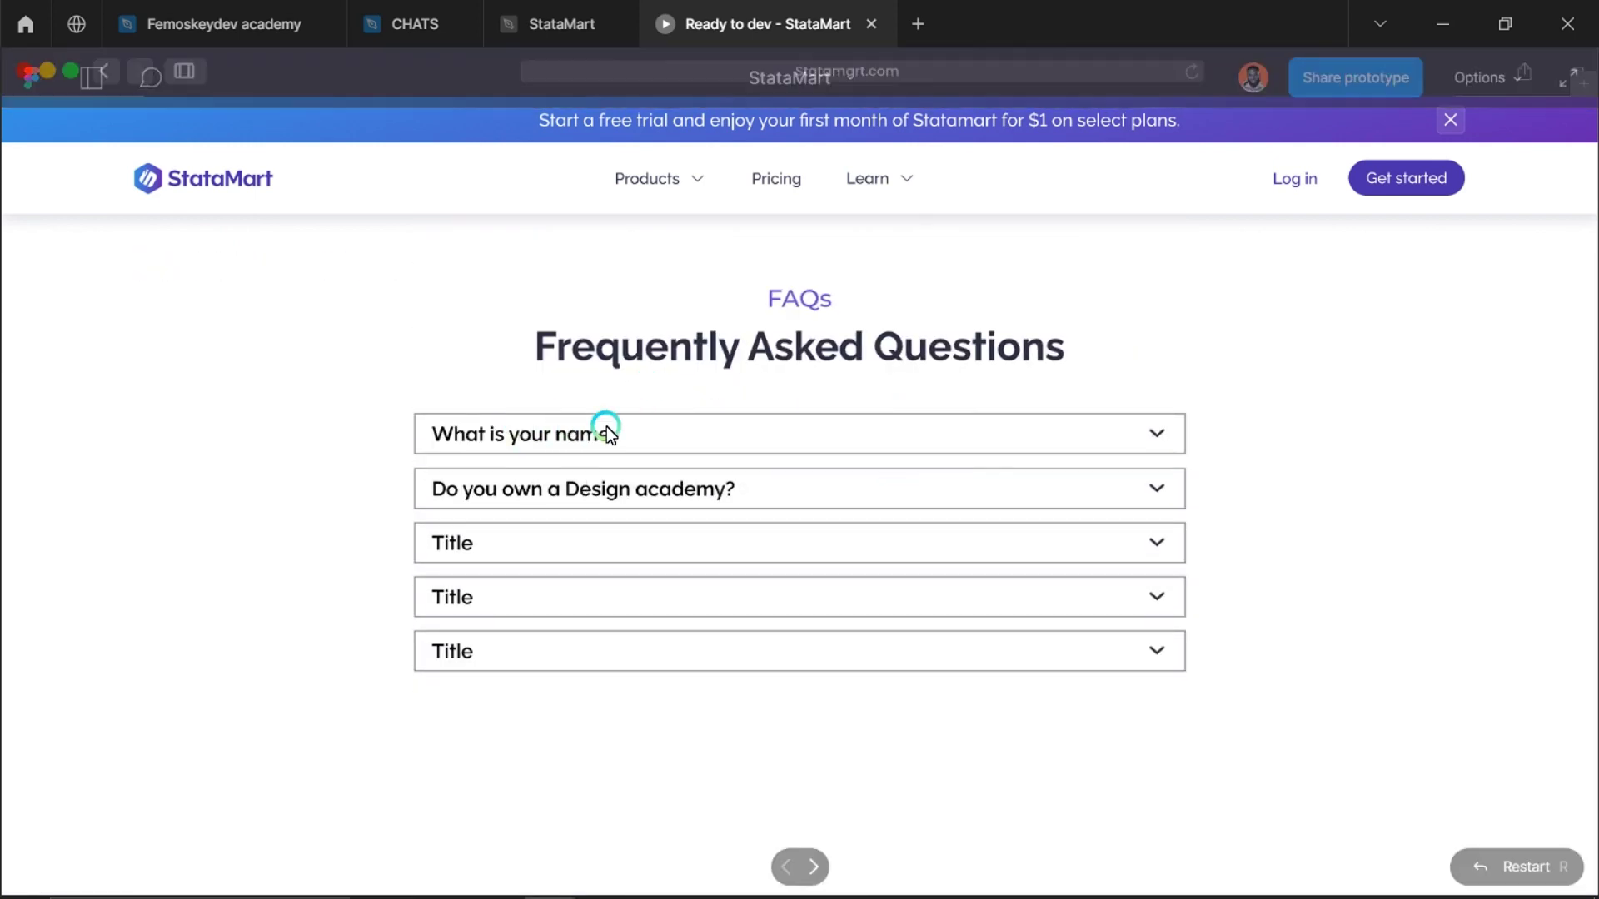
pyautogui.scroll(-10, 706, 528)
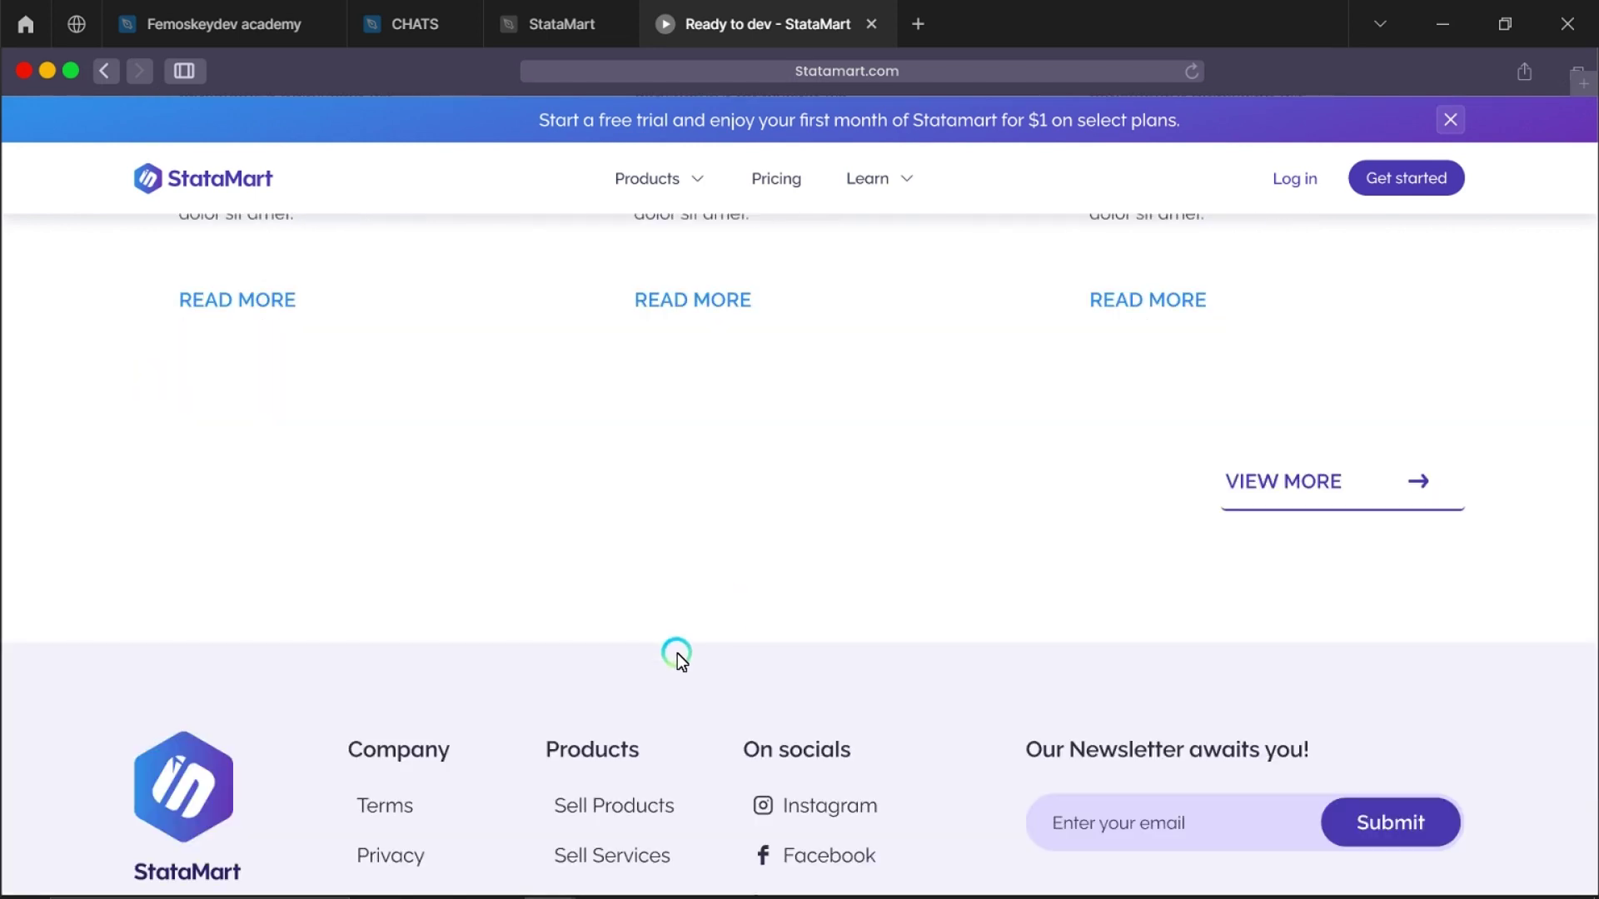
pyautogui.scroll(7, 744, 572)
pyautogui.scroll(-10, 745, 573)
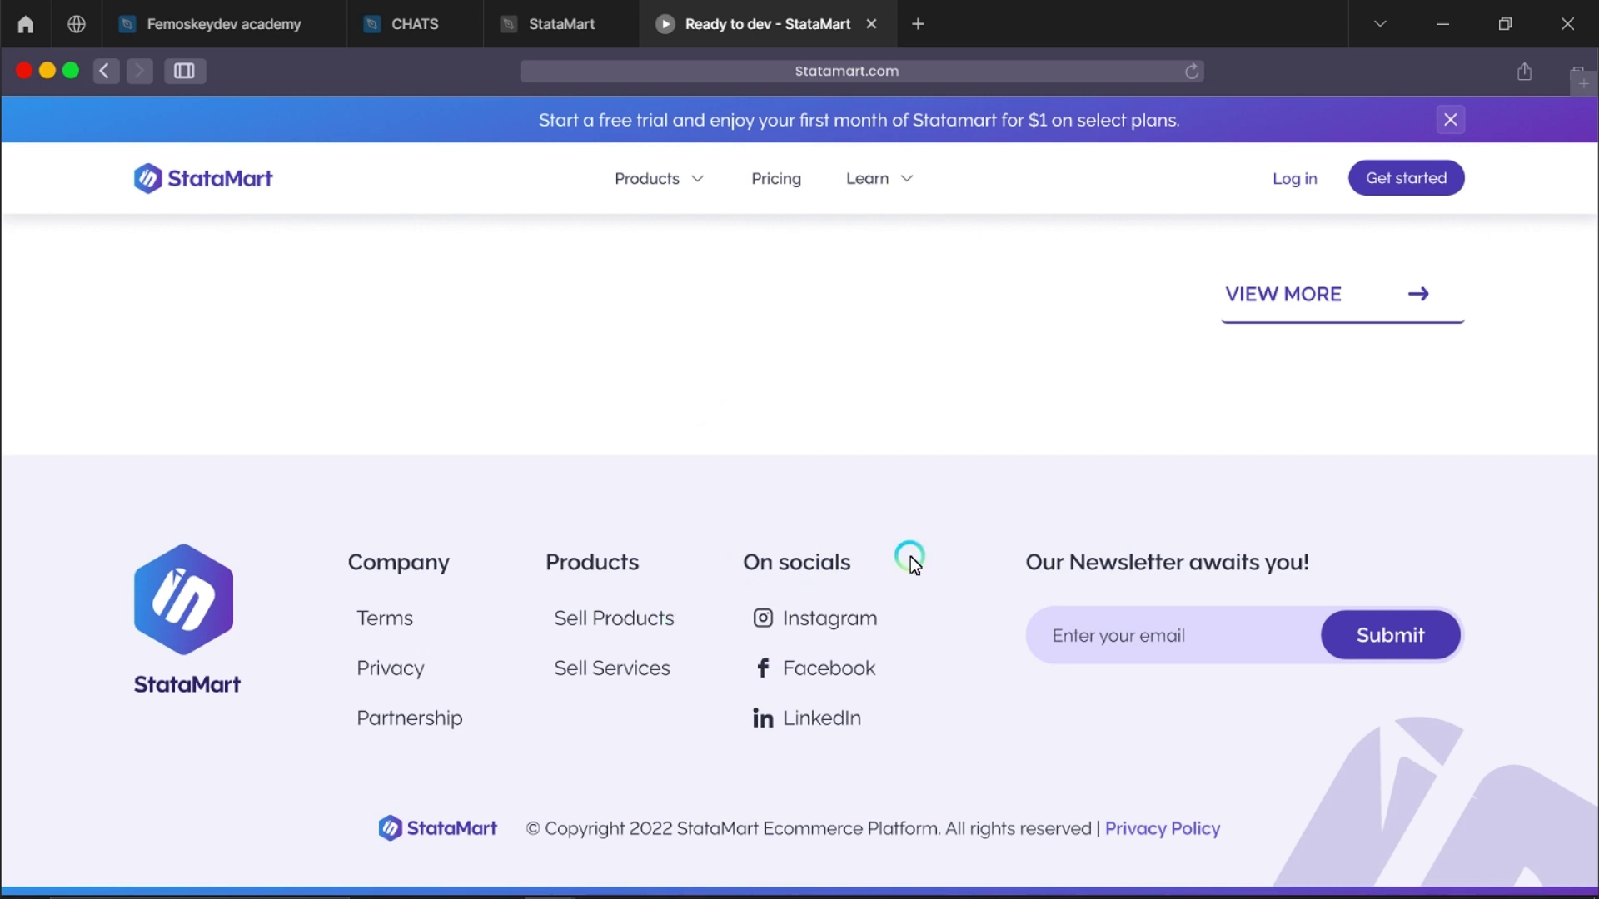
pyautogui.scroll(10, 847, 602)
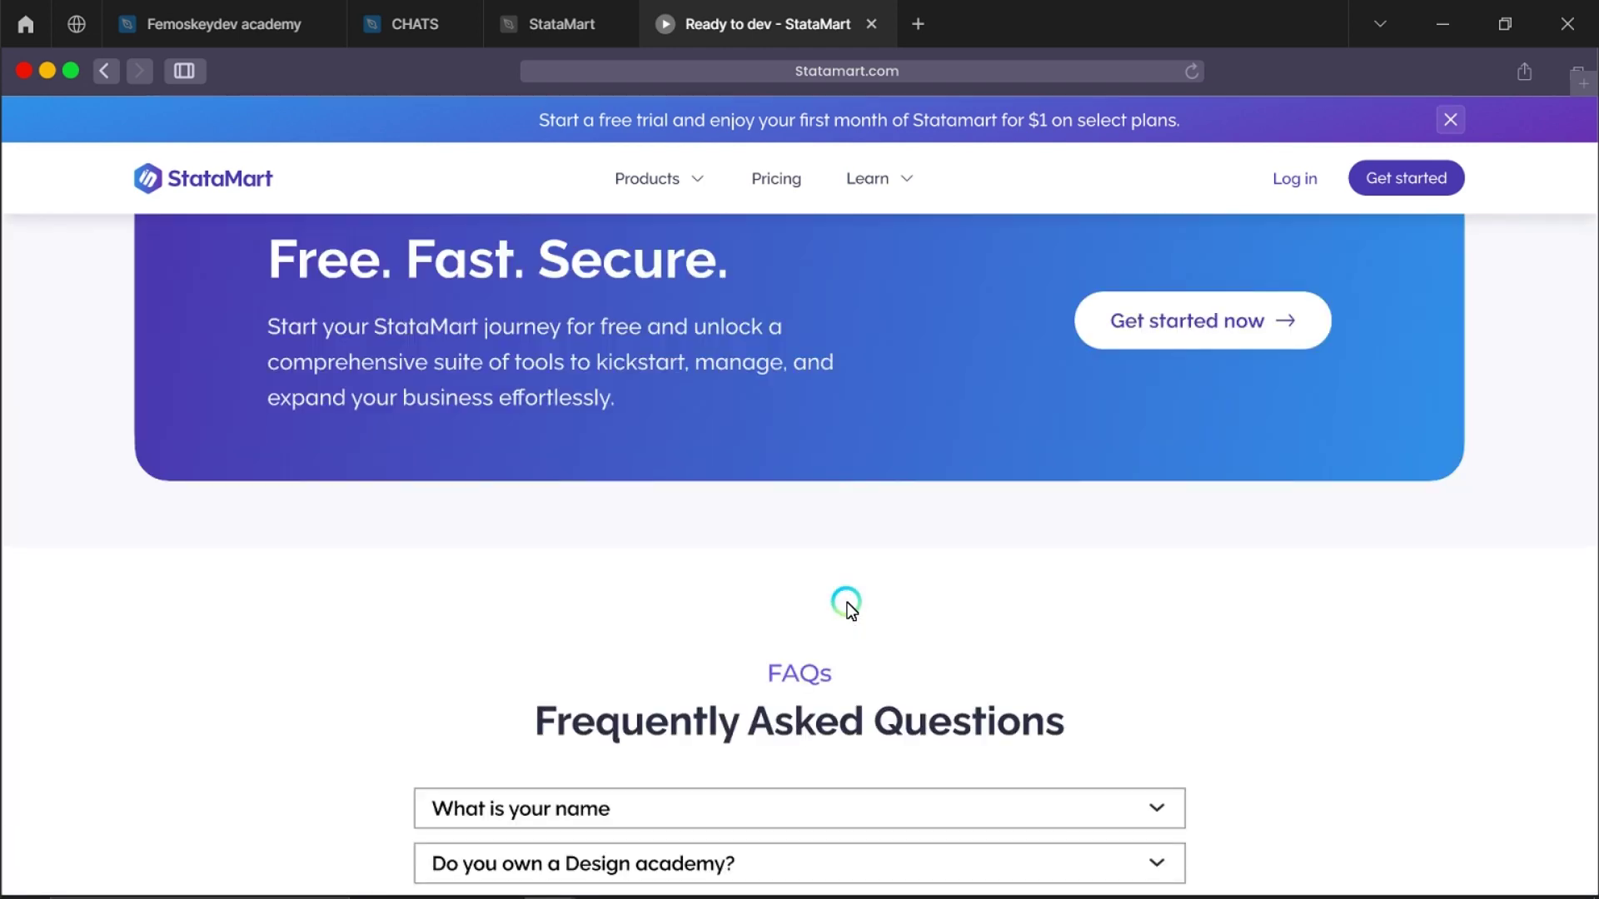
pyautogui.scroll(-2, 847, 602)
pyautogui.click(547, 20)
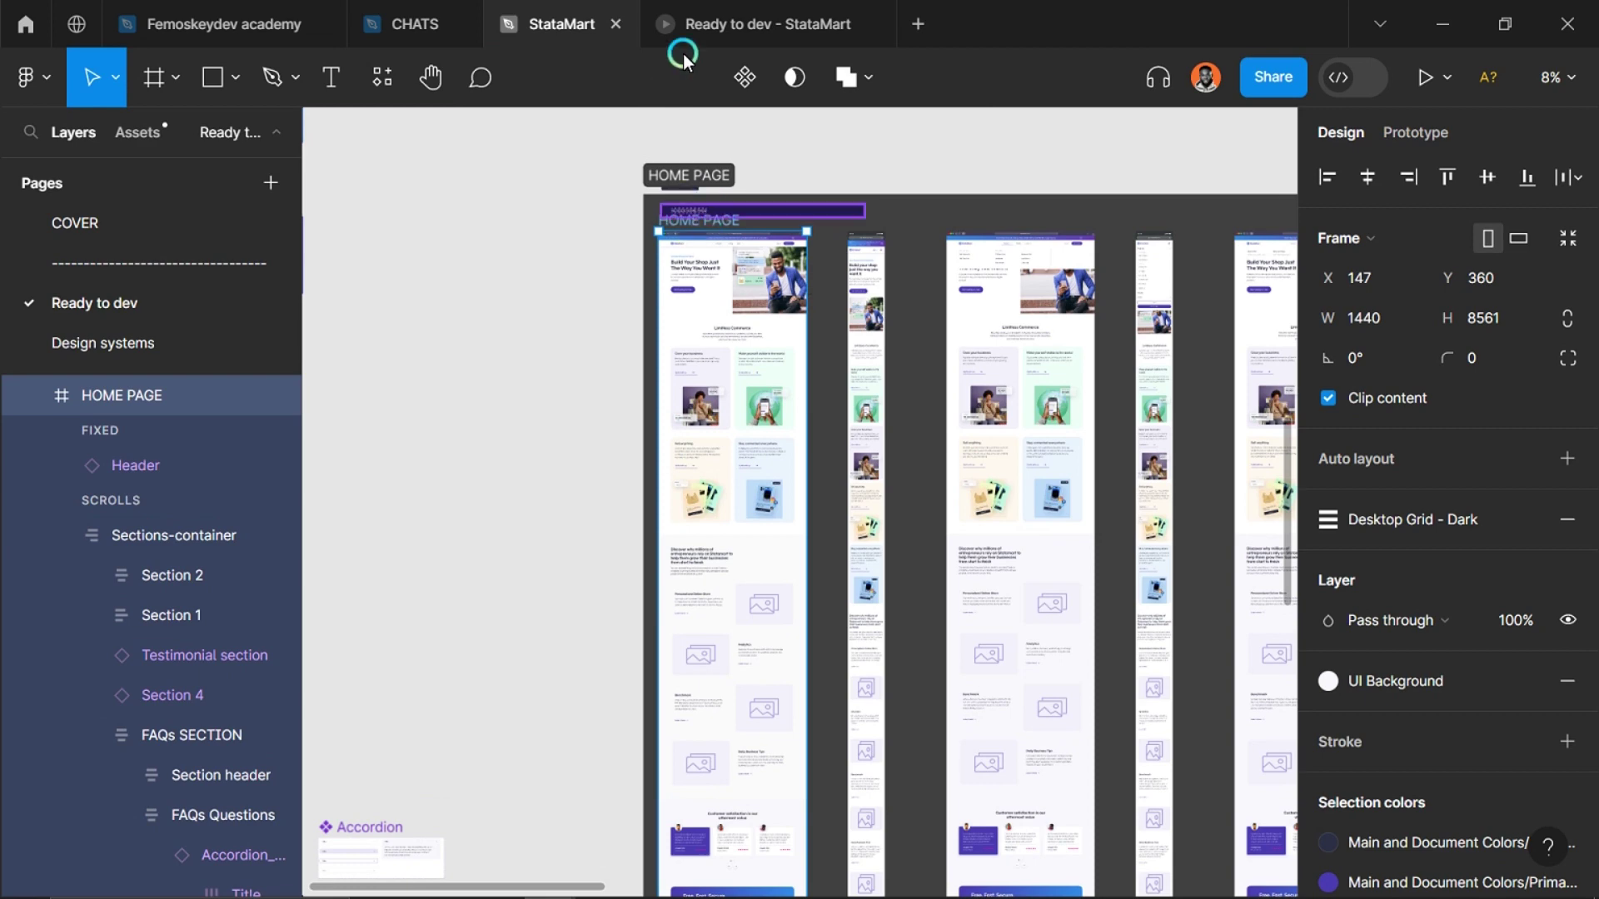
# Step: In the prototype, expand, collapse and reopen the 'What is your name' answer
pyautogui.click(734, 27)
pyautogui.scroll(-2, 811, 536)
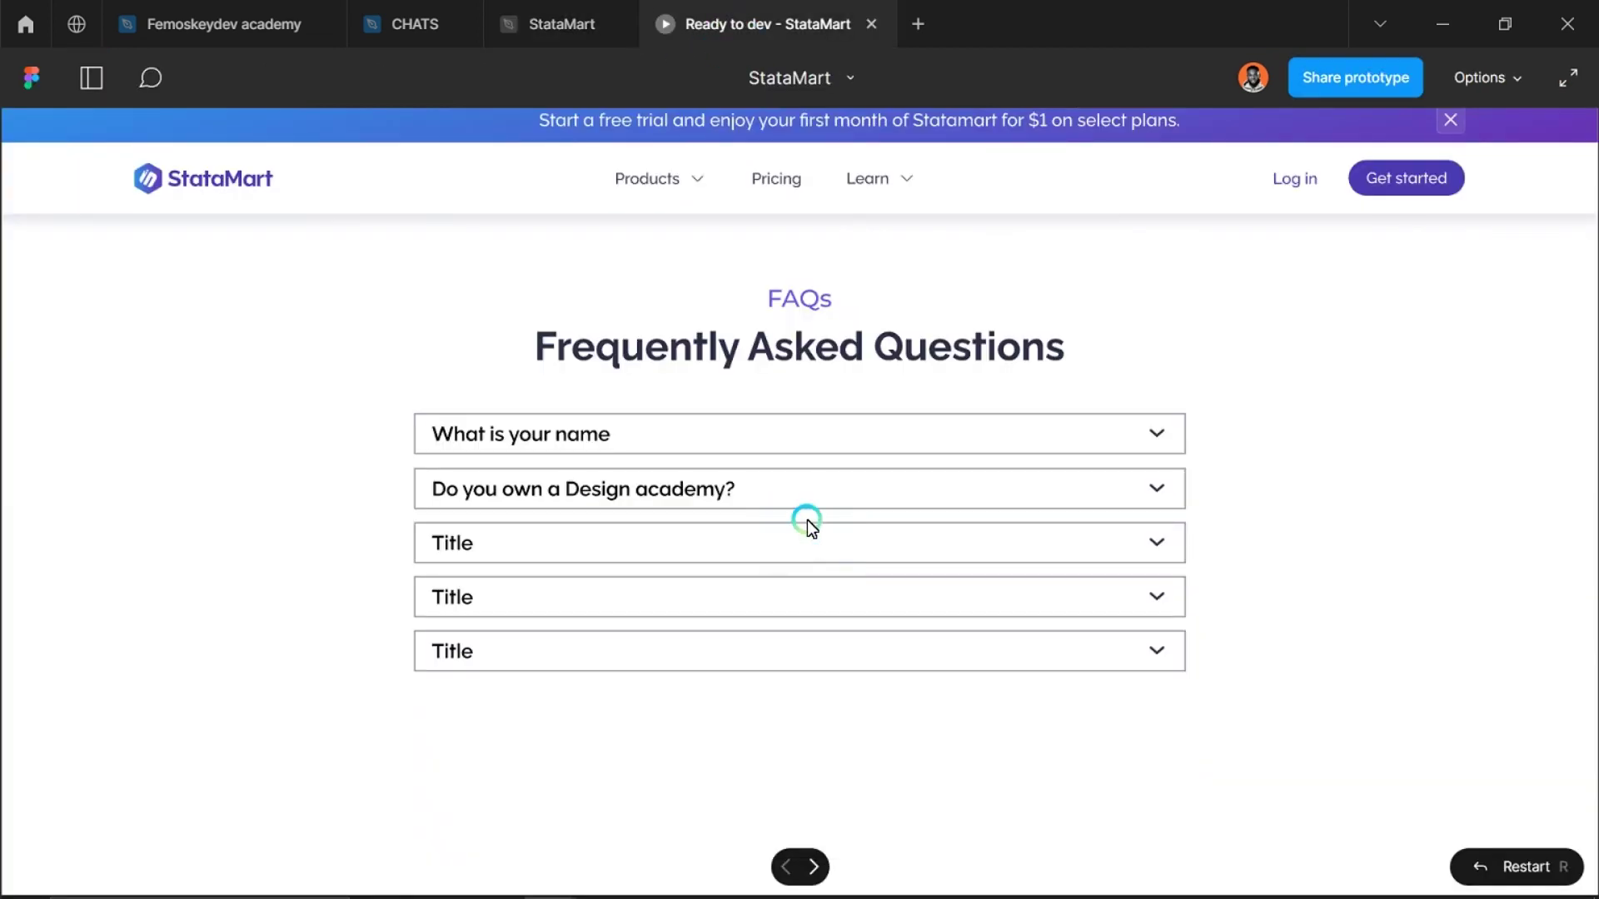
pyautogui.click(841, 428)
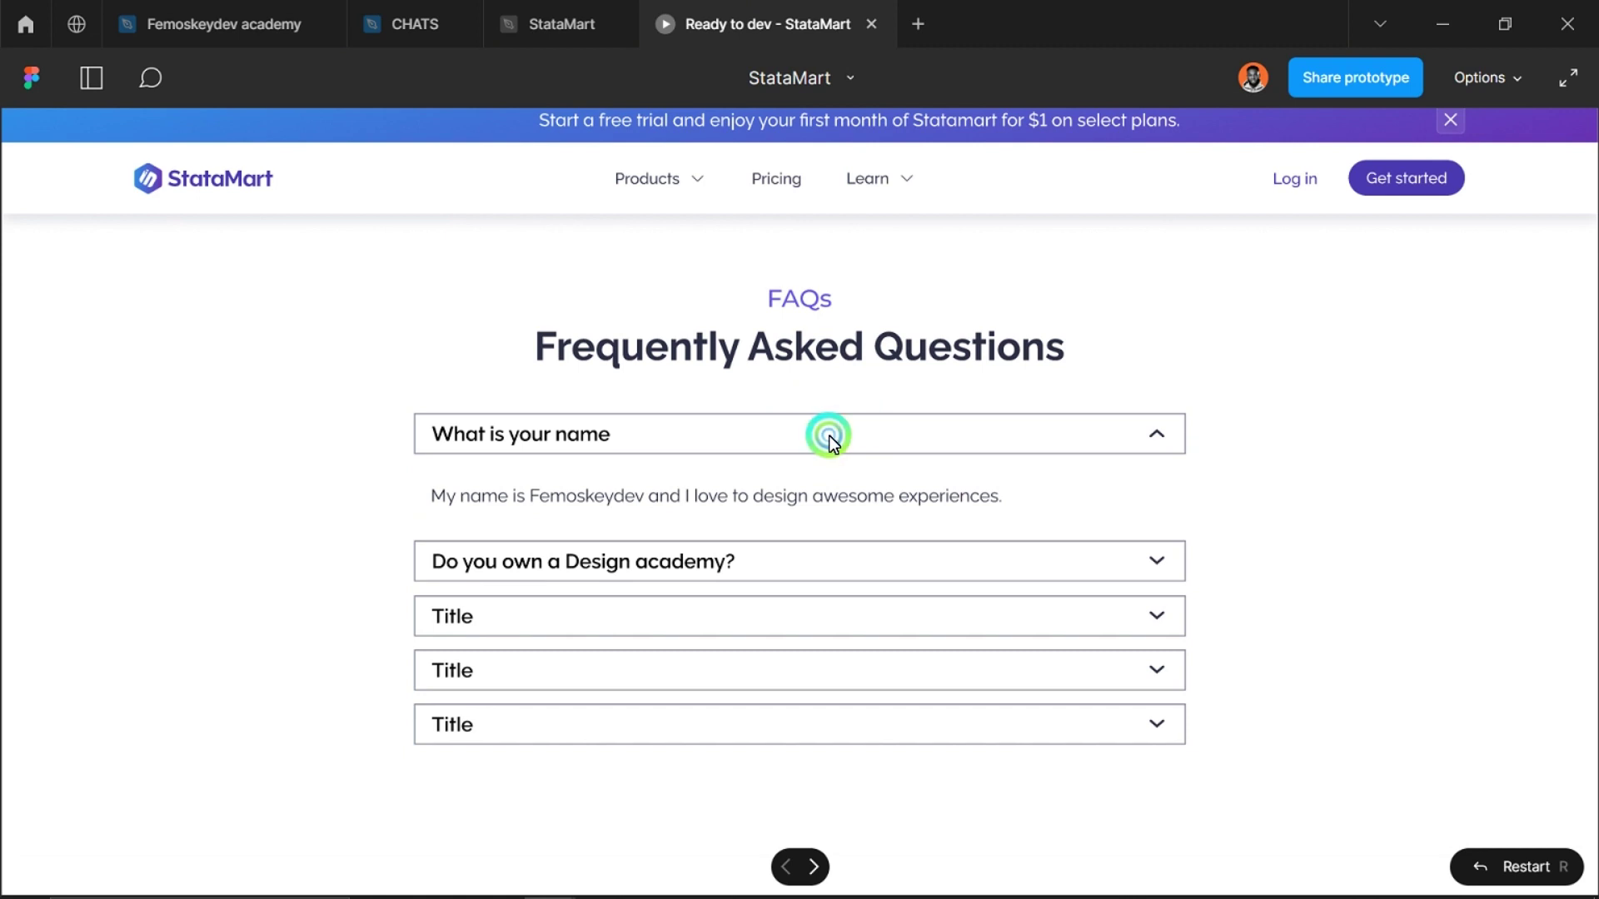
pyautogui.click(828, 436)
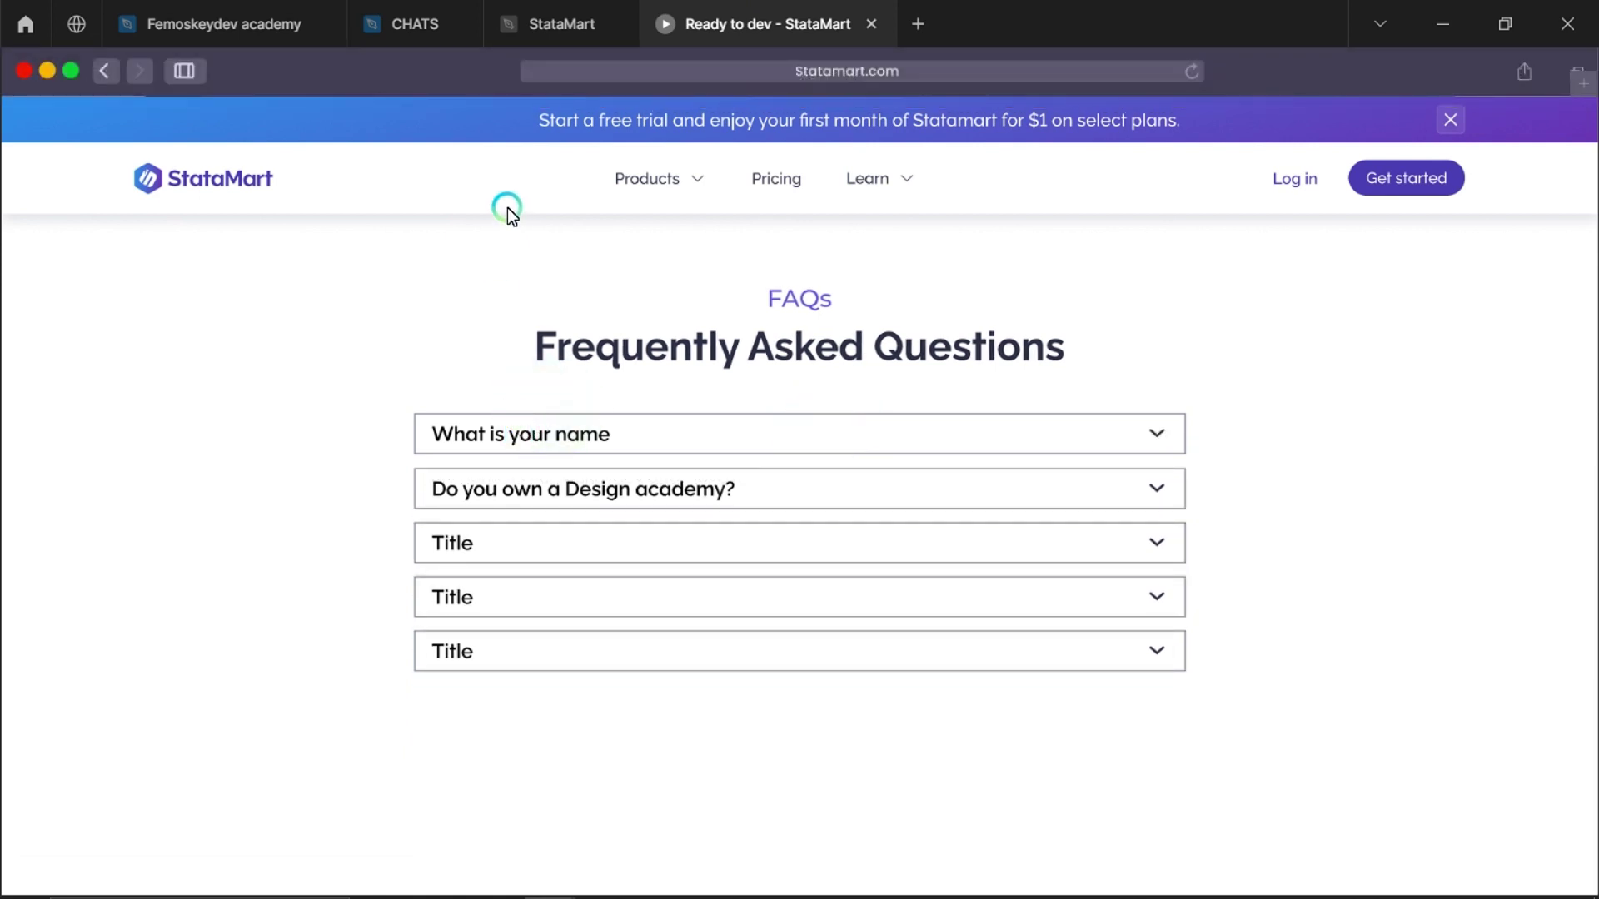
pyautogui.click(670, 428)
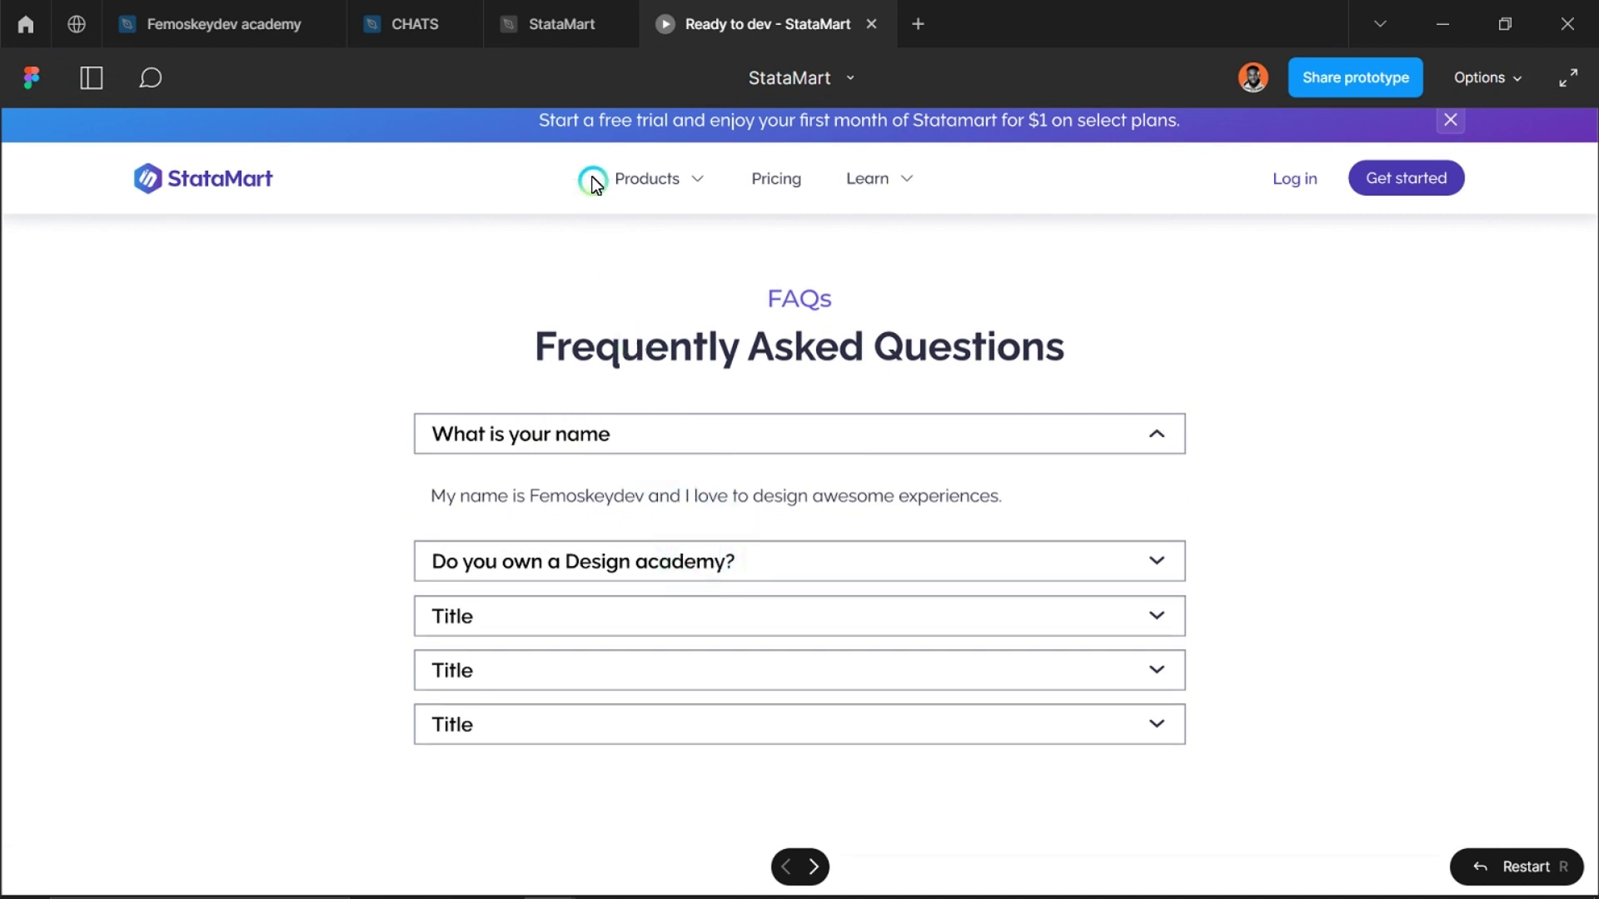
# Step: Return to the StataMart design canvas and show the hidden Windows tray icons
pyautogui.click(550, 33)
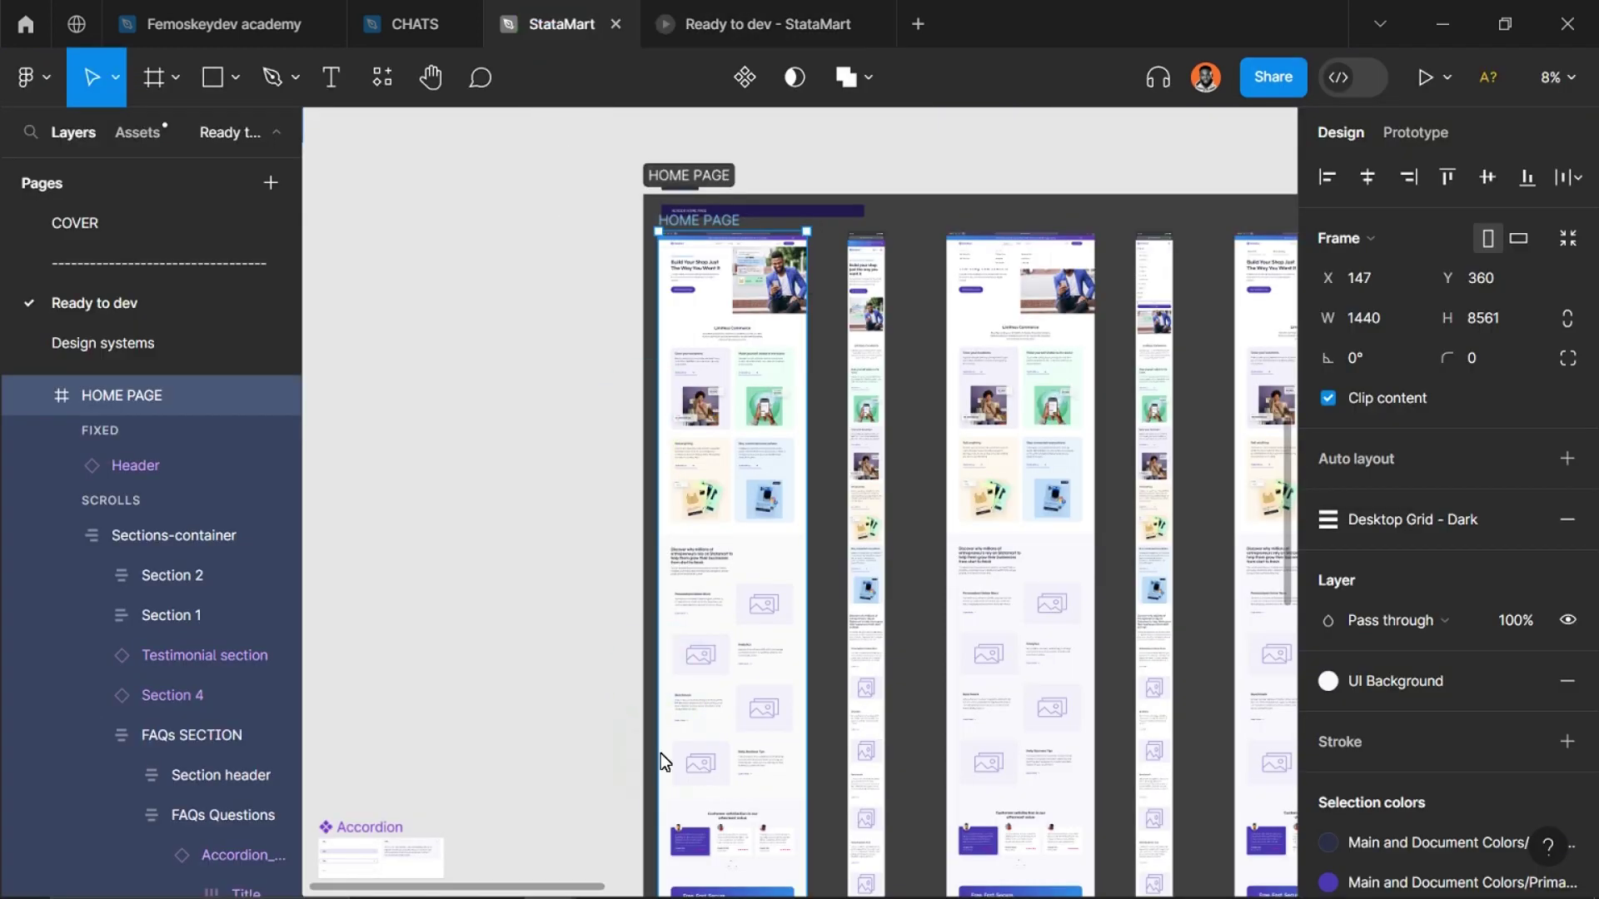
pyautogui.moveTo(662, 895)
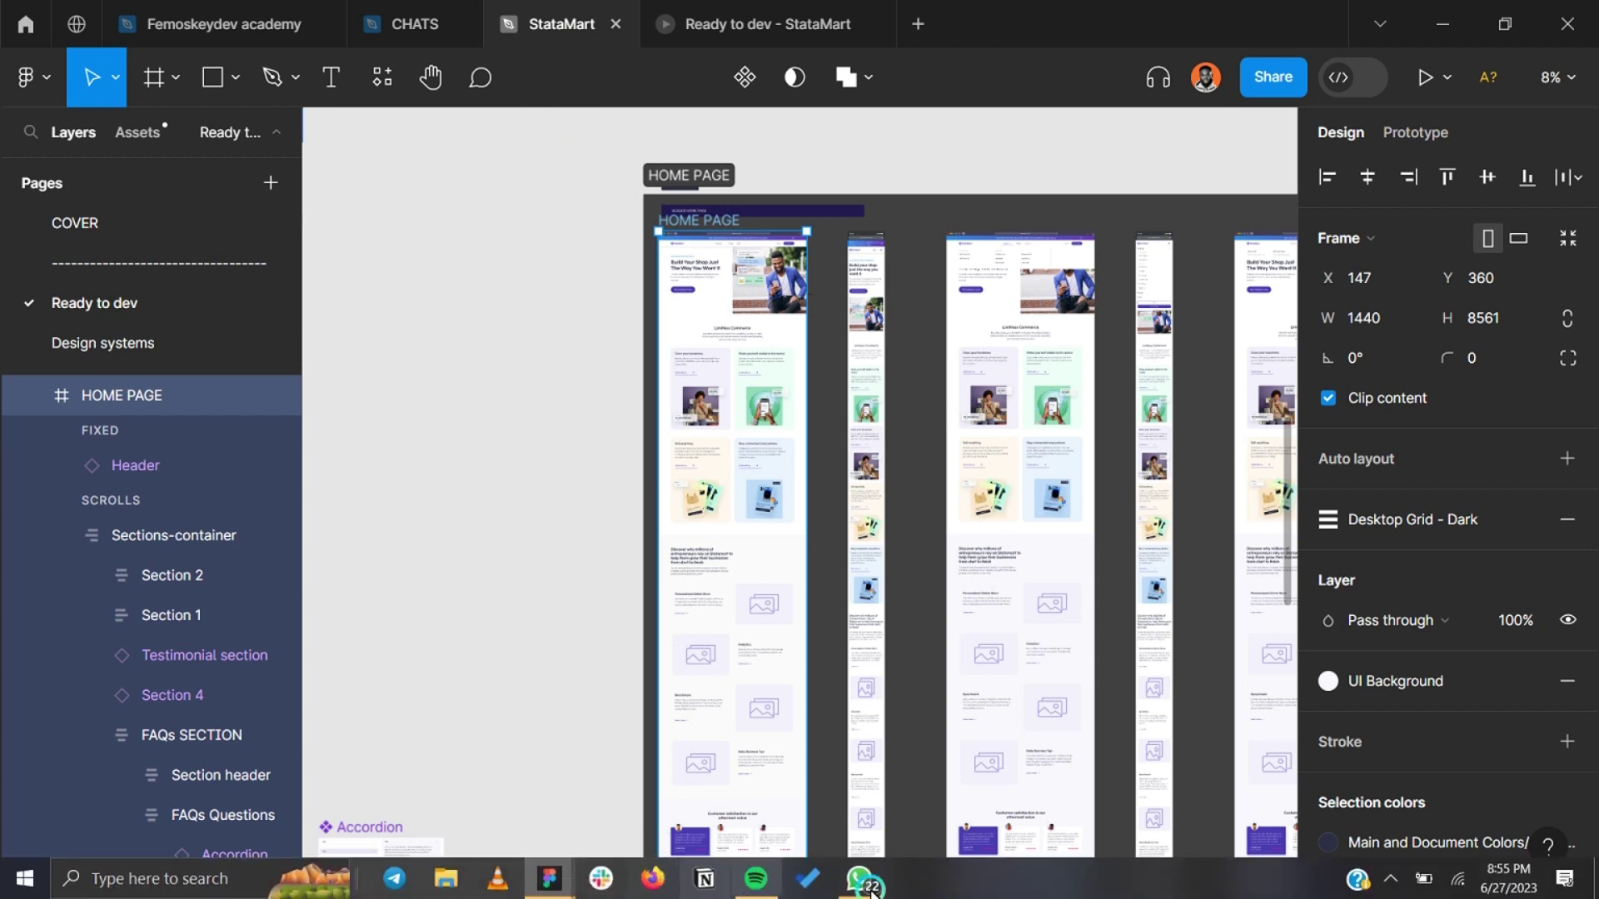
pyautogui.click(1387, 880)
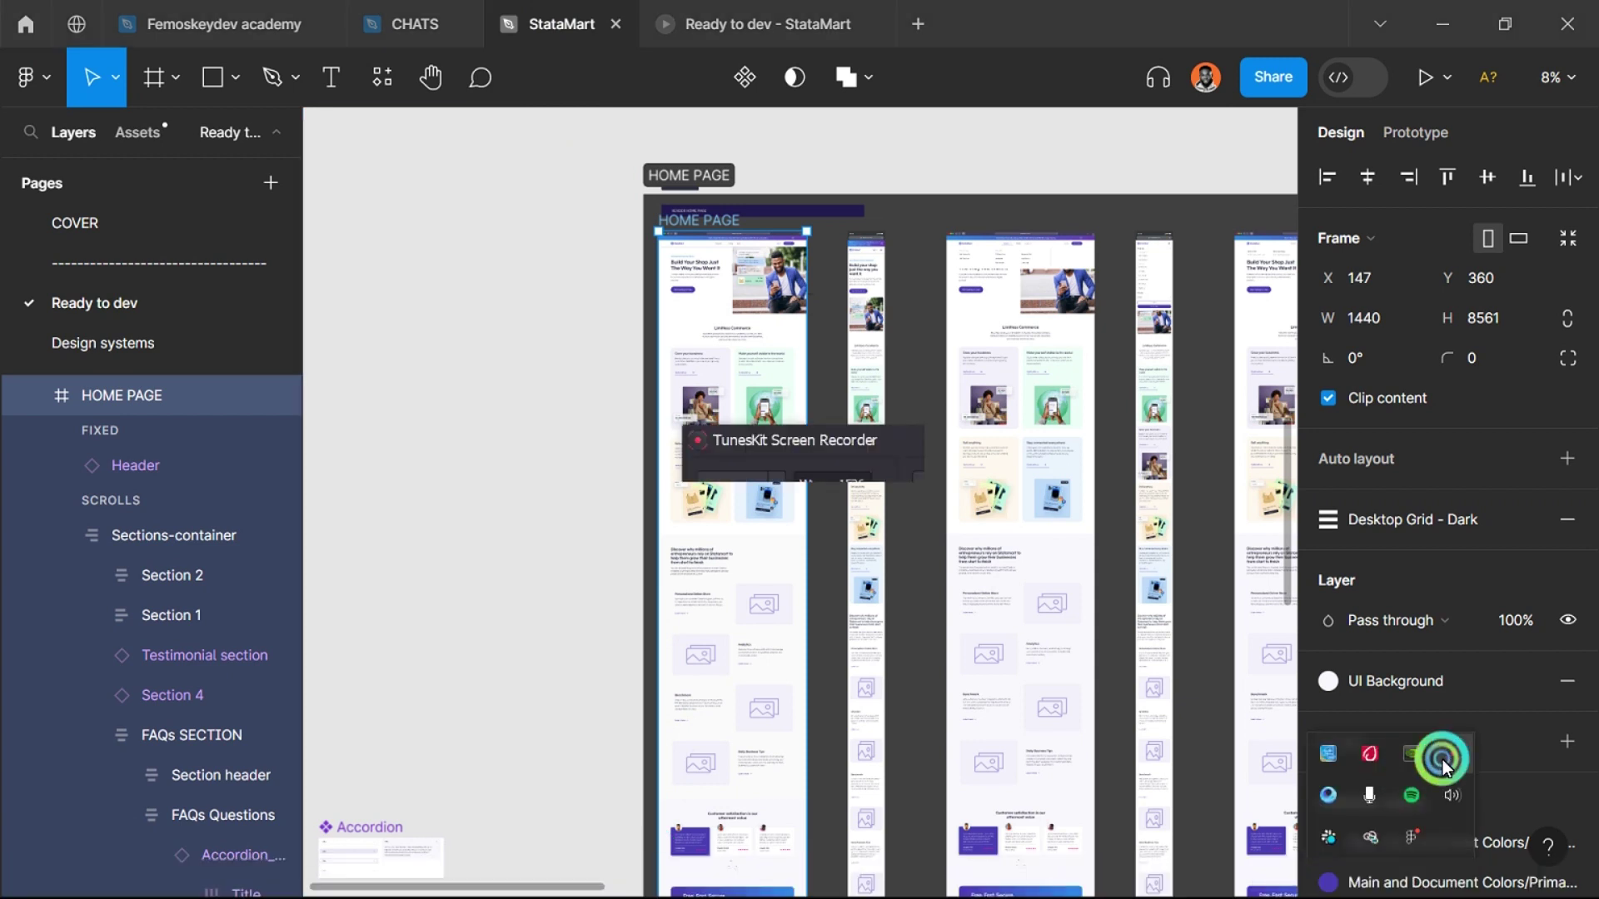